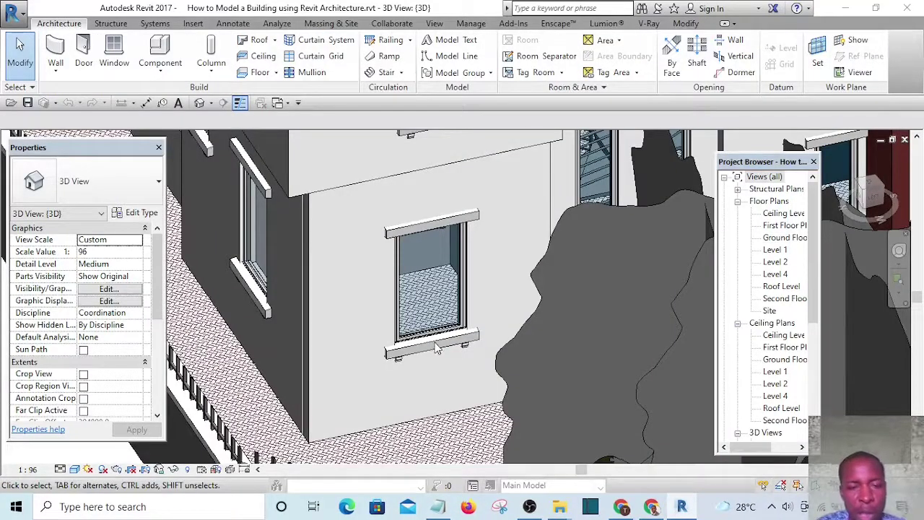
pyautogui.scroll(-6, 435, 344)
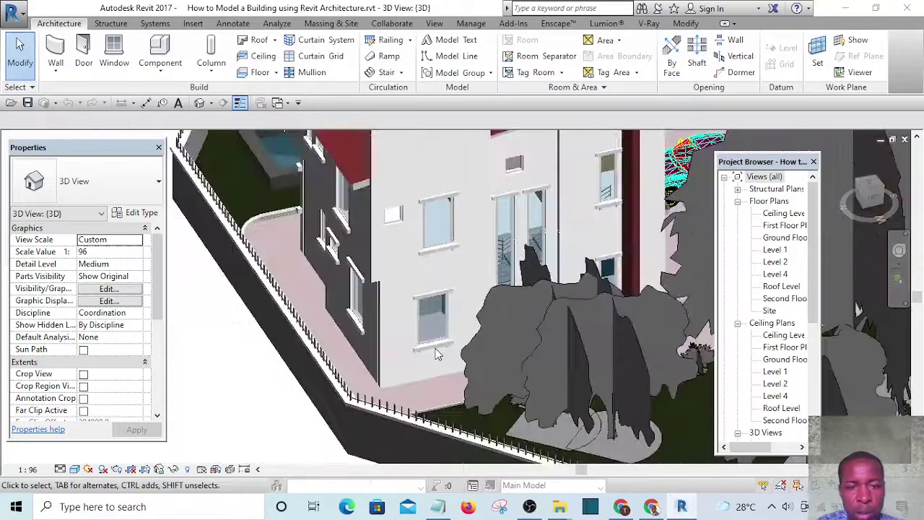
pyautogui.scroll(5, 437, 346)
pyautogui.keyDown('shift'); pyautogui.moveTo(450, 381); pyautogui.dragTo(369, 320, button='middle'); pyautogui.keyUp('shift')
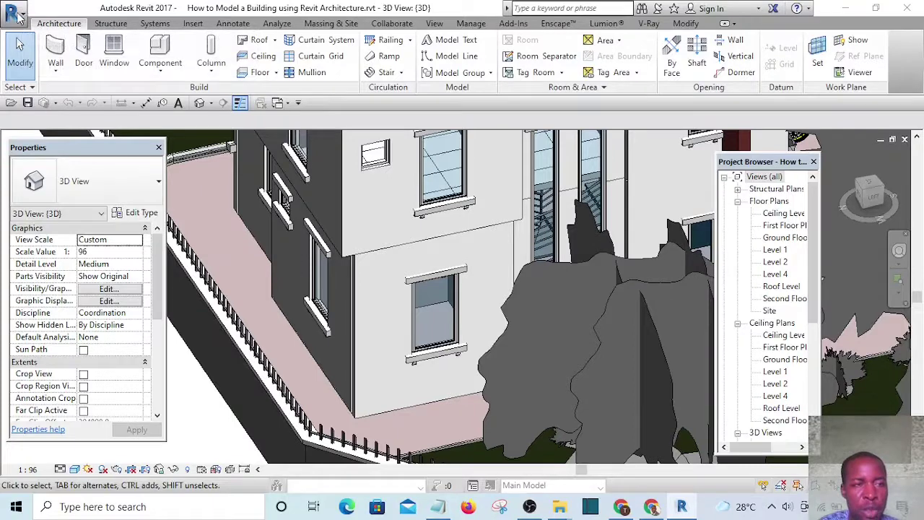
# - Create a new family from the Window.rft template in the English_I template folder
pyautogui.click(14, 14)
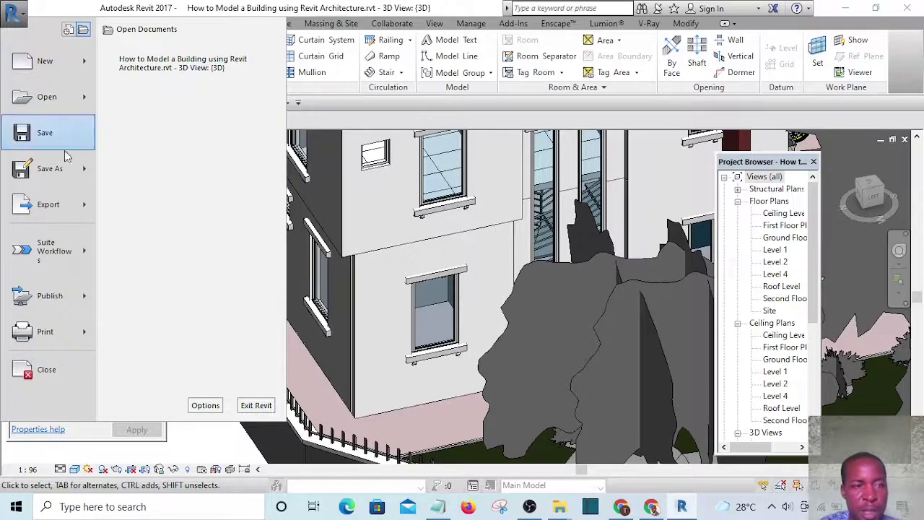
pyautogui.moveTo(86, 67)
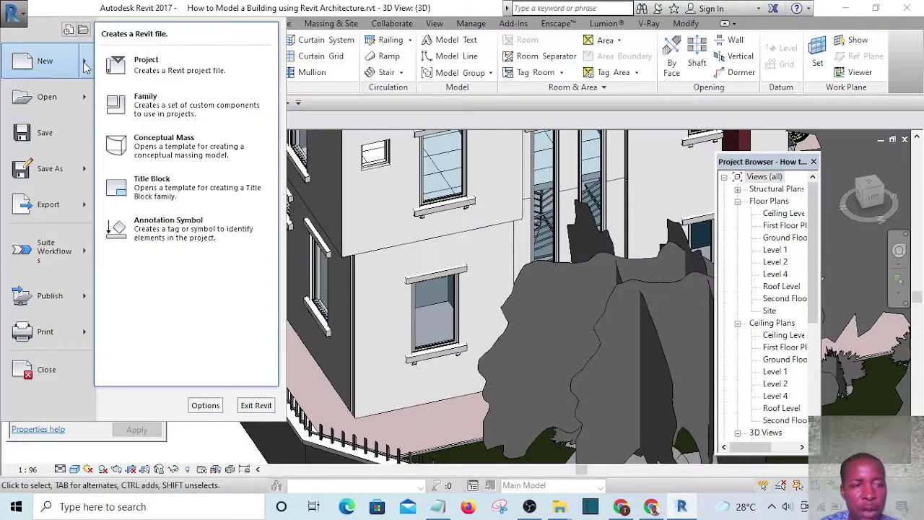
pyautogui.click(162, 108)
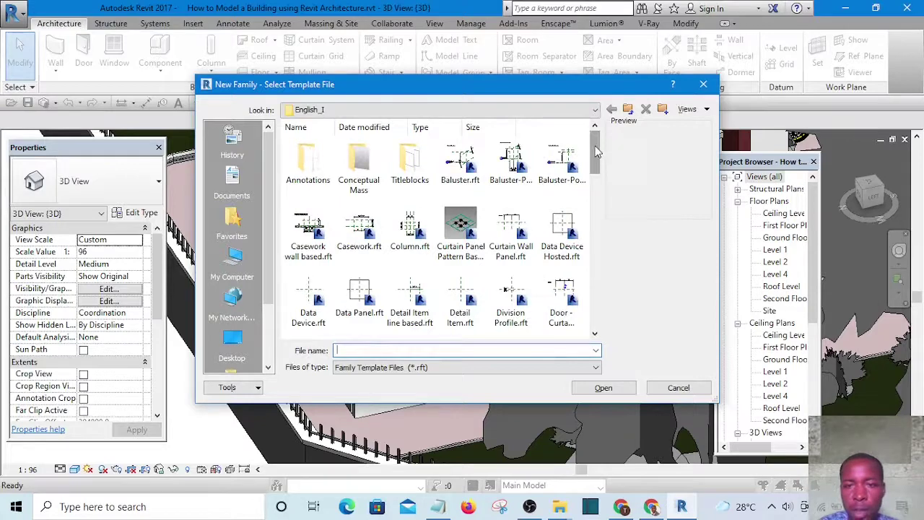
pyautogui.moveTo(596, 149)
pyautogui.mouseDown()
pyautogui.moveTo(600, 200)
pyautogui.moveTo(594, 139)
pyautogui.moveTo(607, 263)
pyautogui.moveTo(596, 267)
pyautogui.moveTo(596, 307)
pyautogui.mouseUp()
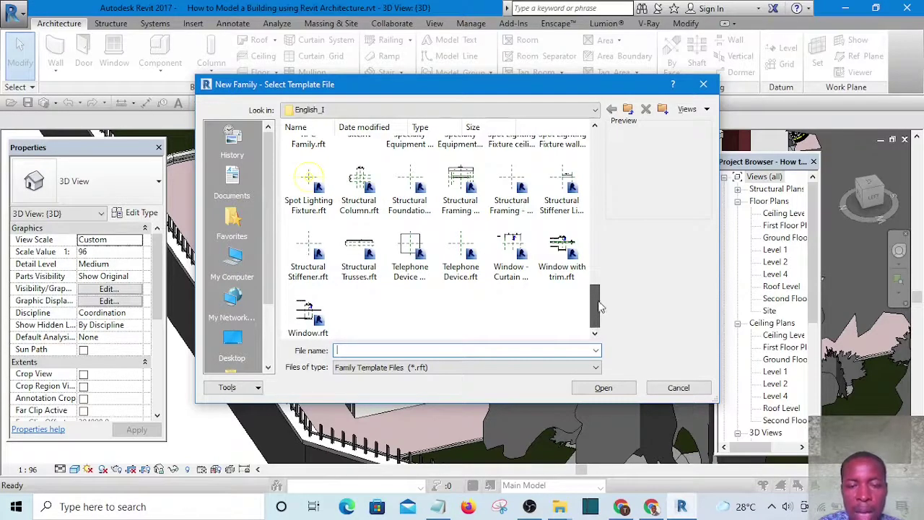
pyautogui.moveTo(599, 307); pyautogui.dragTo(596, 149)
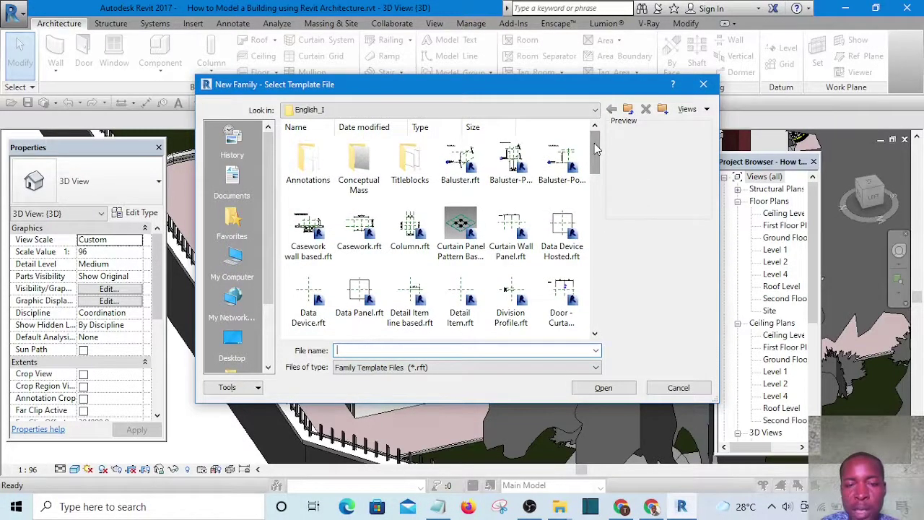
pyautogui.moveTo(566, 82); pyautogui.dragTo(556, 128)
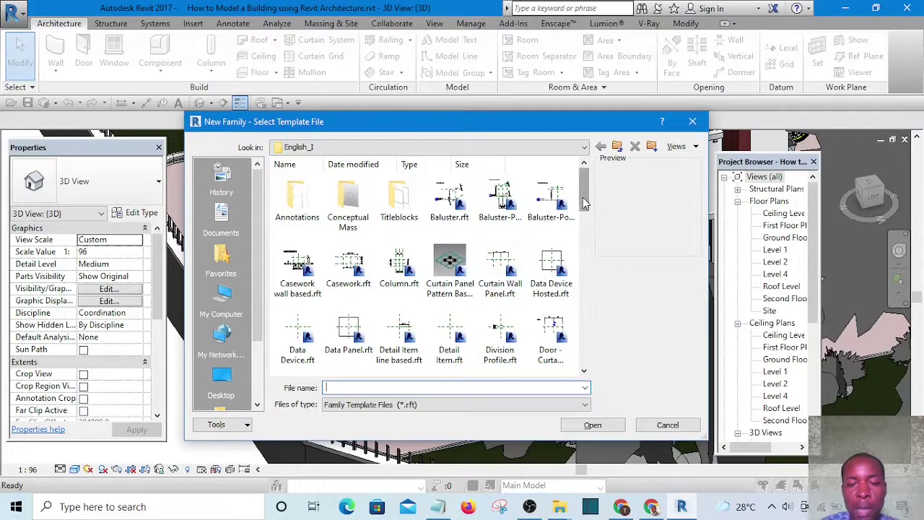
pyautogui.moveTo(585, 206); pyautogui.dragTo(585, 223)
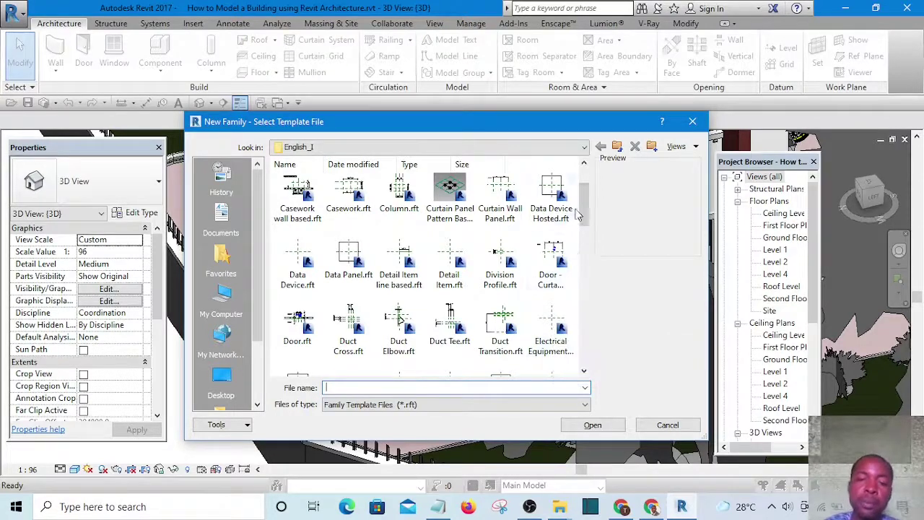
pyautogui.moveTo(587, 209); pyautogui.dragTo(588, 219)
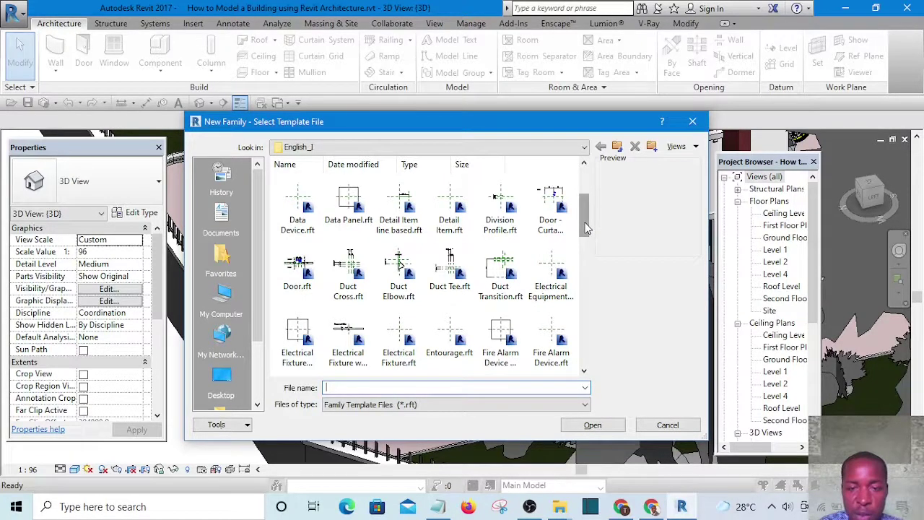
pyautogui.moveTo(586, 230); pyautogui.dragTo(597, 356)
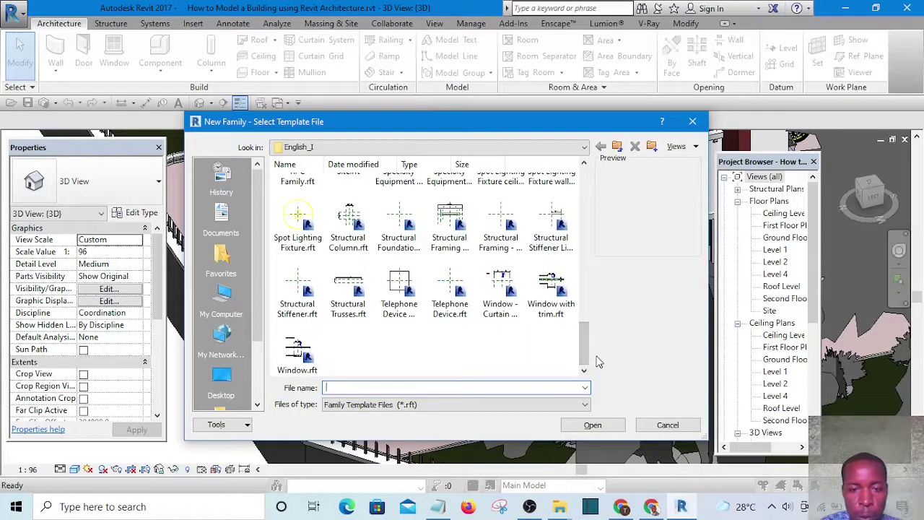
pyautogui.click(296, 357)
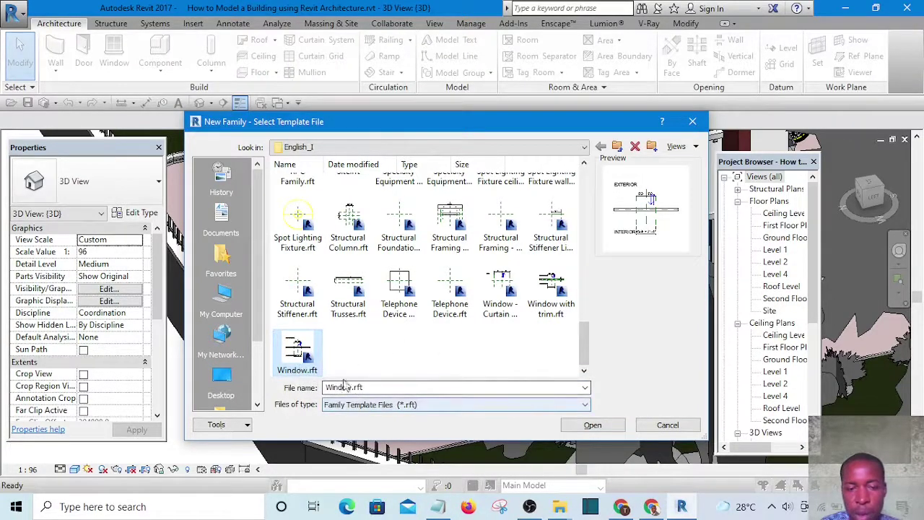
pyautogui.press('Tab')
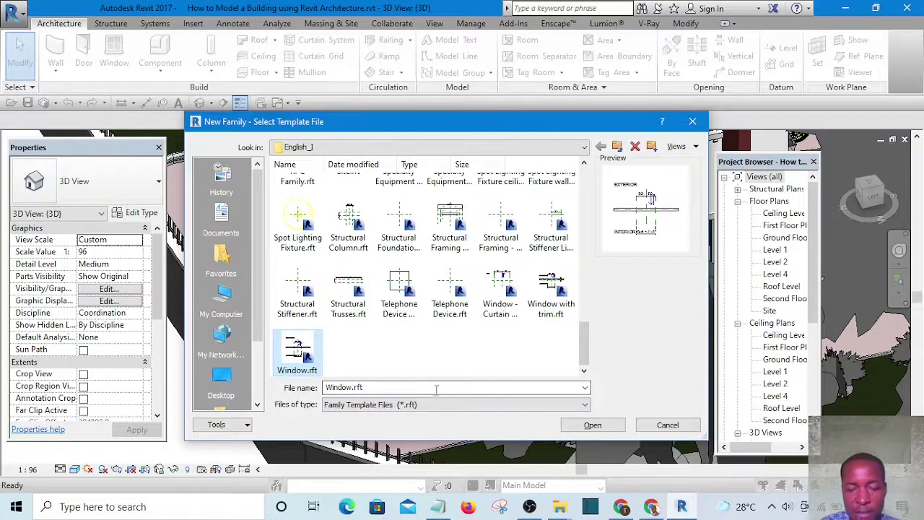
pyautogui.click(592, 425)
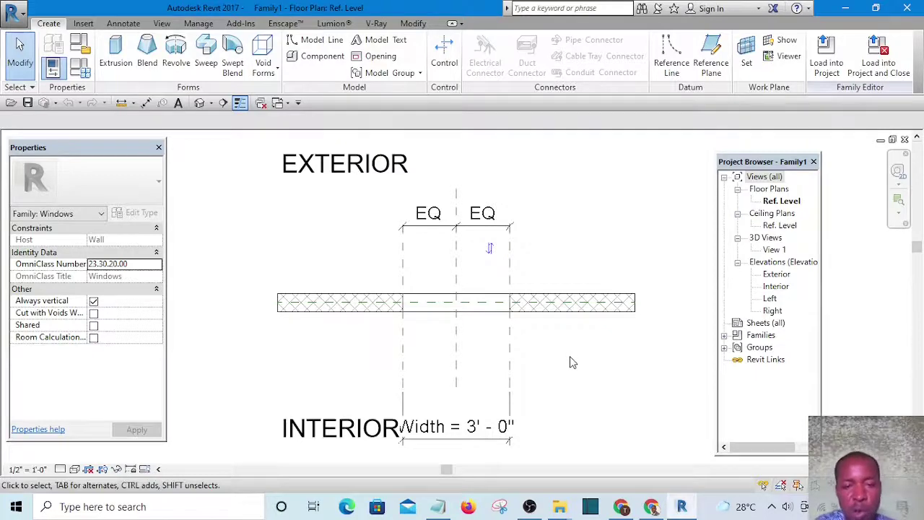
pyautogui.scroll(-1, 551, 382)
pyautogui.scroll(2, 462, 296)
pyautogui.scroll(-4, 471, 297)
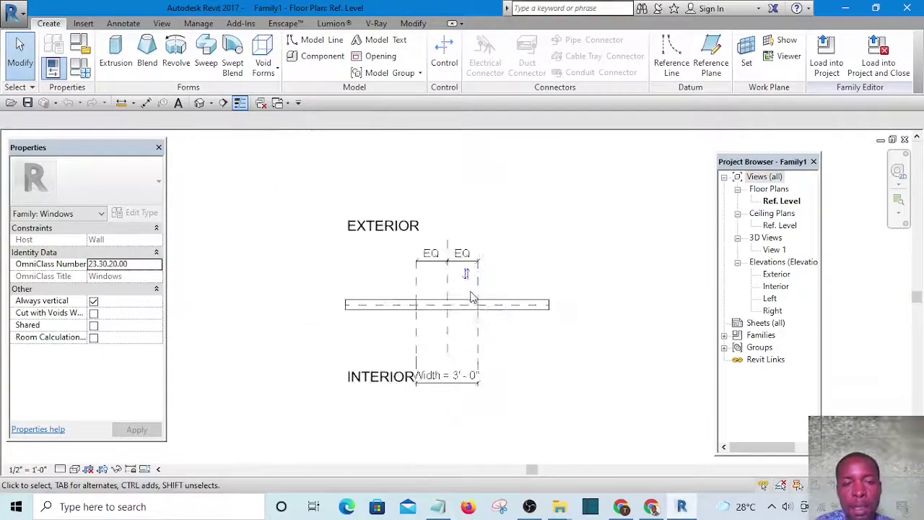
pyautogui.scroll(2, 495, 292)
pyautogui.scroll(-4, 418, 286)
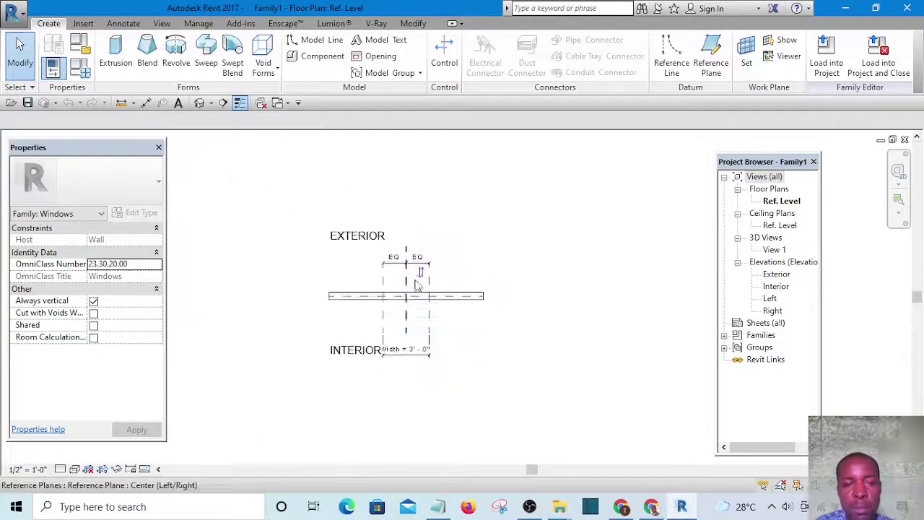
pyautogui.scroll(3, 421, 284)
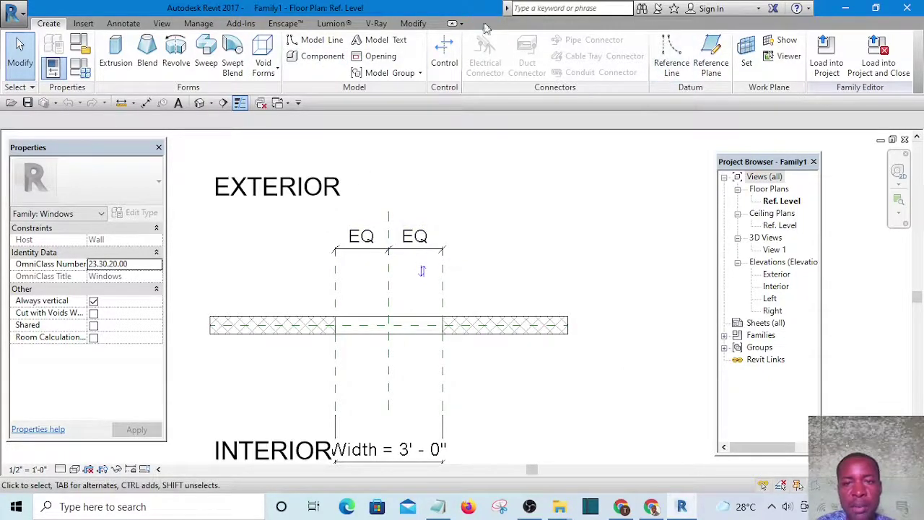
# - Add an aligned dimension between the left and right reference planes of the opening, placed between the EQ dimension and the wall
pyautogui.click(408, 24)
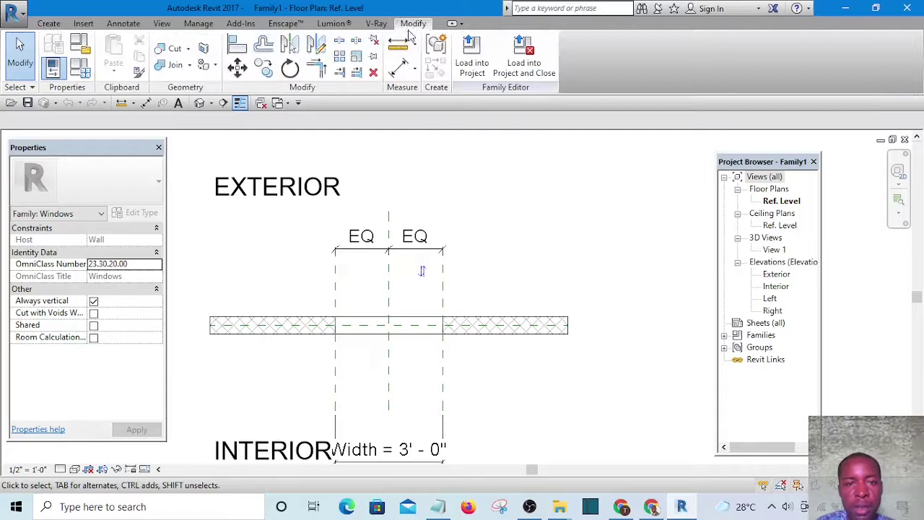
pyautogui.click(399, 69)
pyautogui.click(334, 300)
pyautogui.scroll(3, 393, 296)
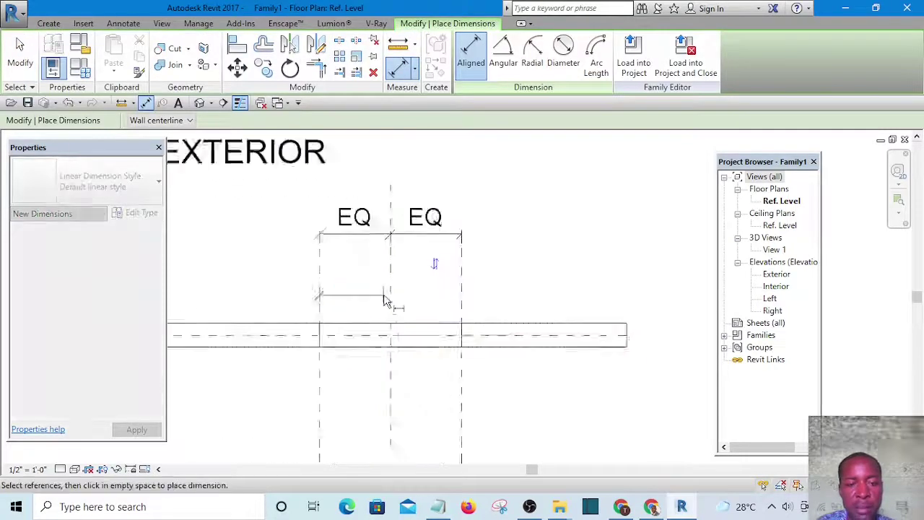
pyautogui.click(491, 298)
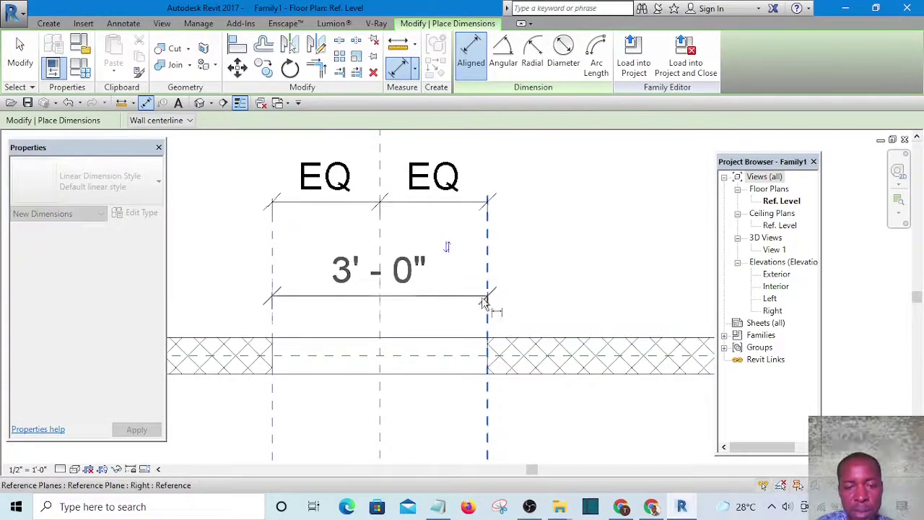
pyautogui.click(431, 307)
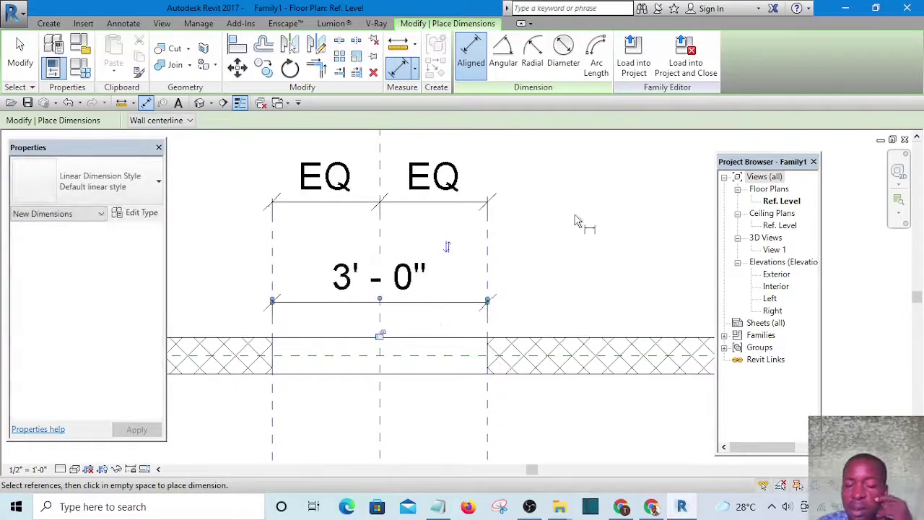
pyautogui.rightClick(547, 195)
pyautogui.click(574, 200)
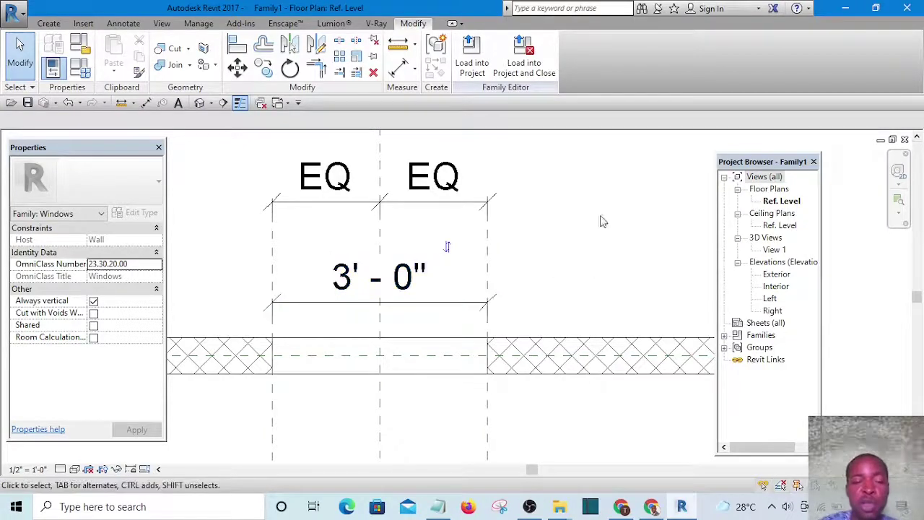
# - Set the length format in the family's project units to millimeters
pyautogui.scroll(2, 419, 300)
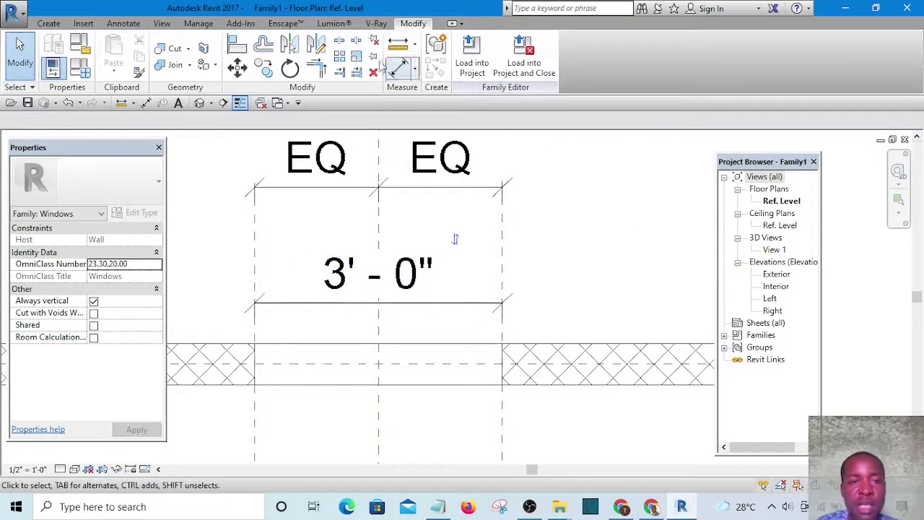
pyautogui.click(198, 24)
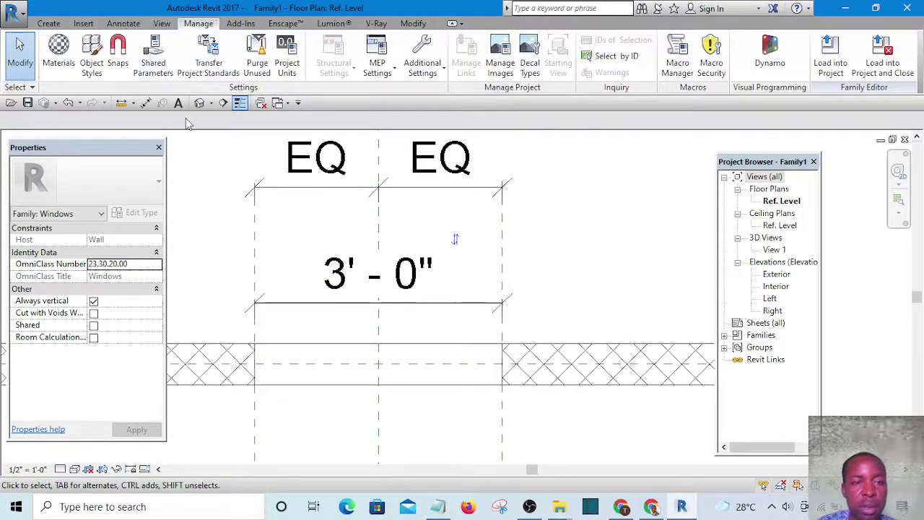
pyautogui.click(285, 148)
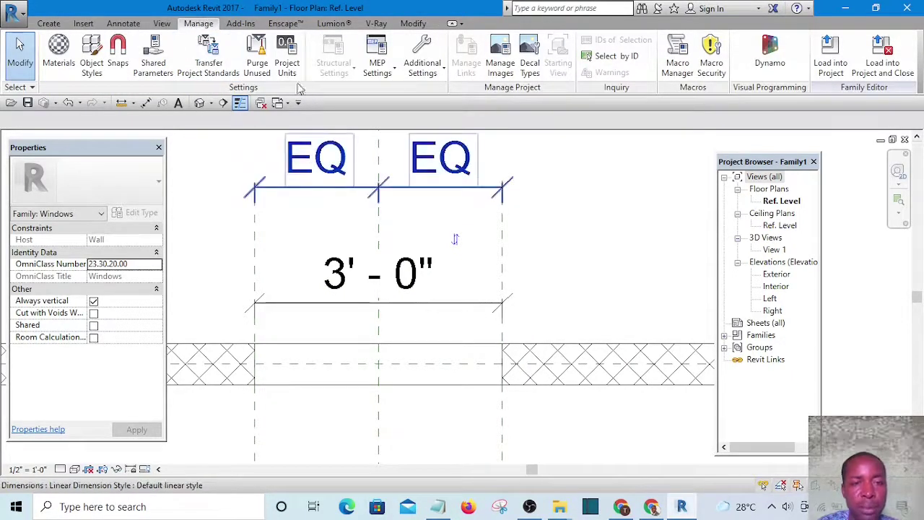
pyautogui.click(288, 66)
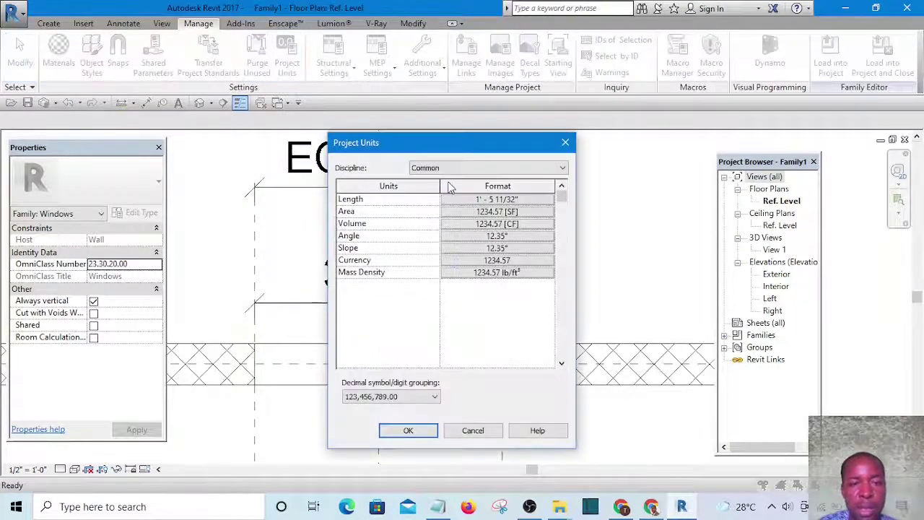
pyautogui.click(521, 200)
pyautogui.click(518, 225)
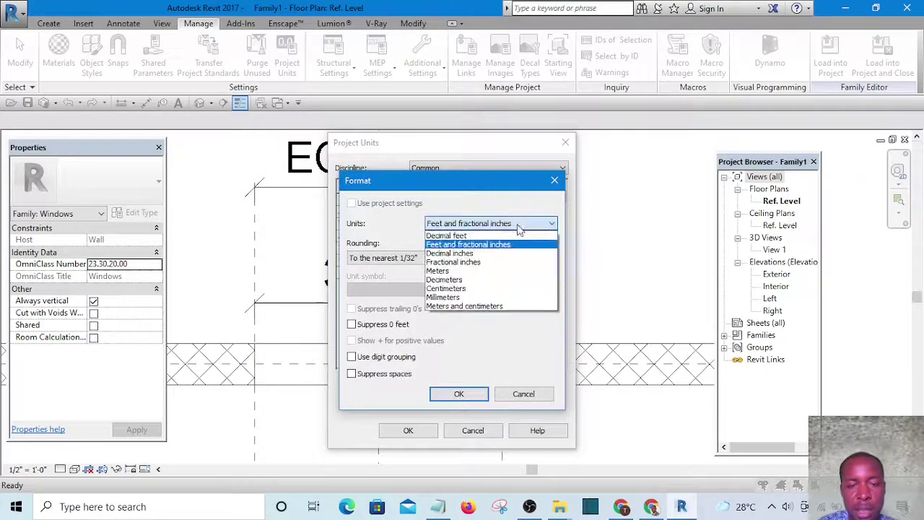
pyautogui.click(464, 297)
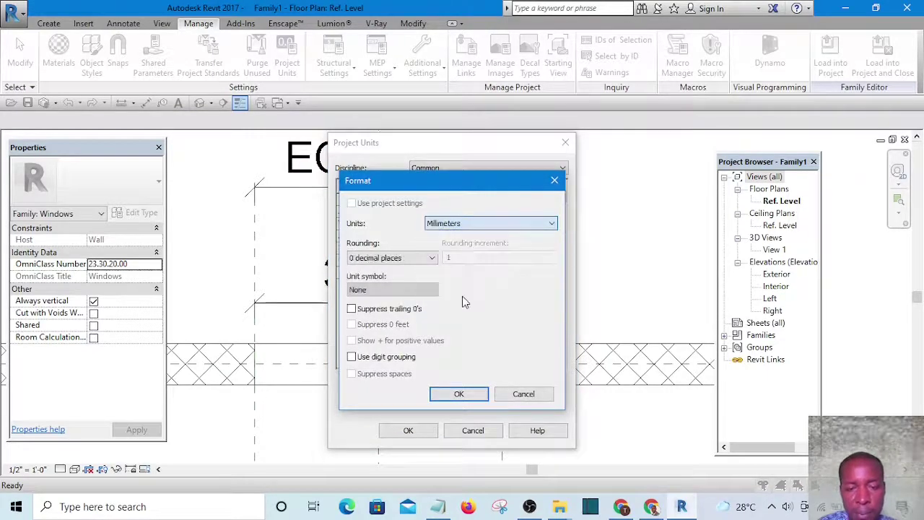
pyautogui.click(459, 394)
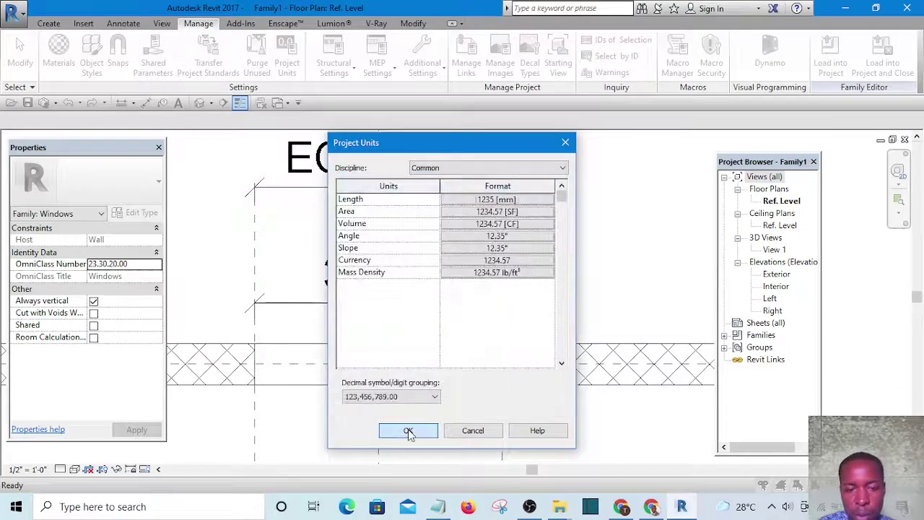
pyautogui.click(408, 430)
# - Open the default 3D view and examine the window opening in the host wall
pyautogui.scroll(1, 527, 283)
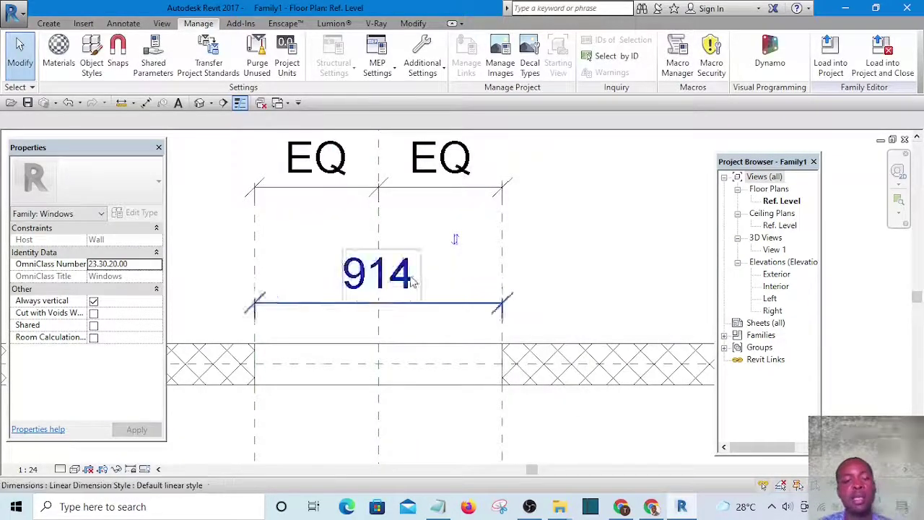
pyautogui.scroll(-5, 426, 267)
pyautogui.scroll(4, 415, 266)
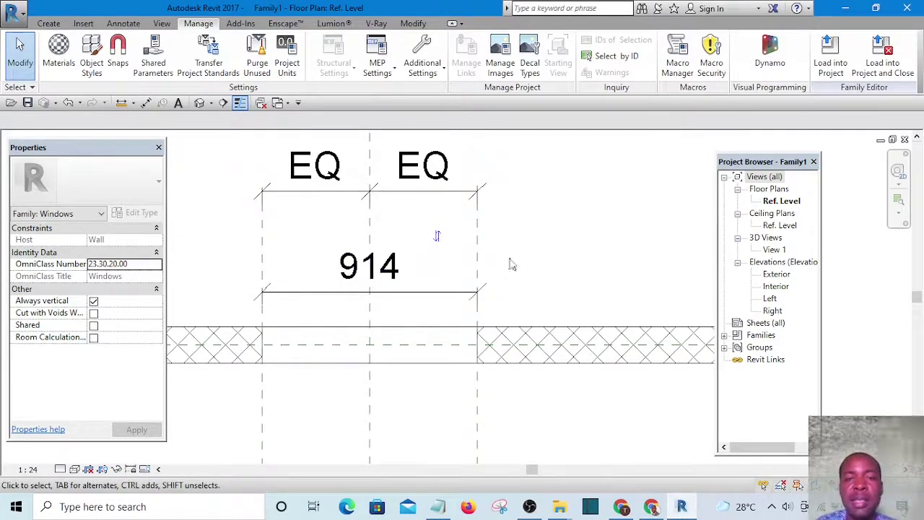
pyautogui.scroll(-3, 509, 264)
pyautogui.moveTo(510, 268); pyautogui.dragTo(466, 275, button='middle')
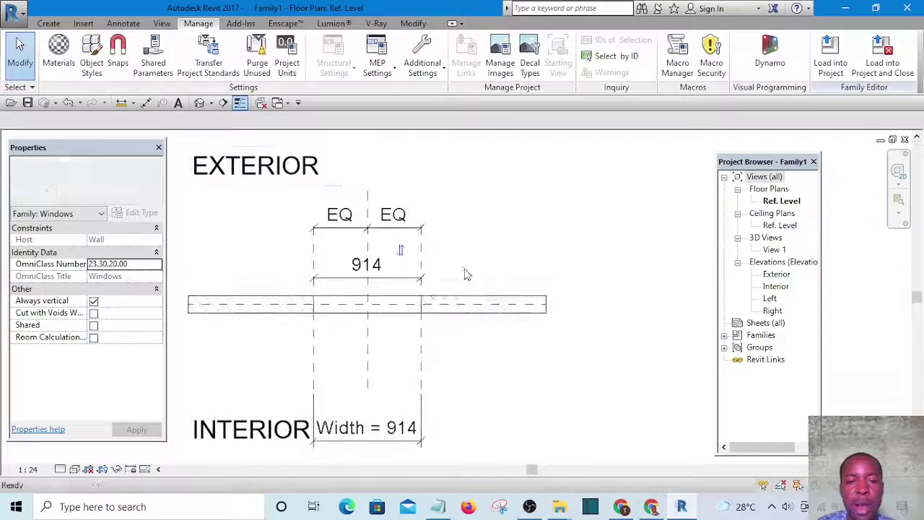
pyautogui.click(201, 103)
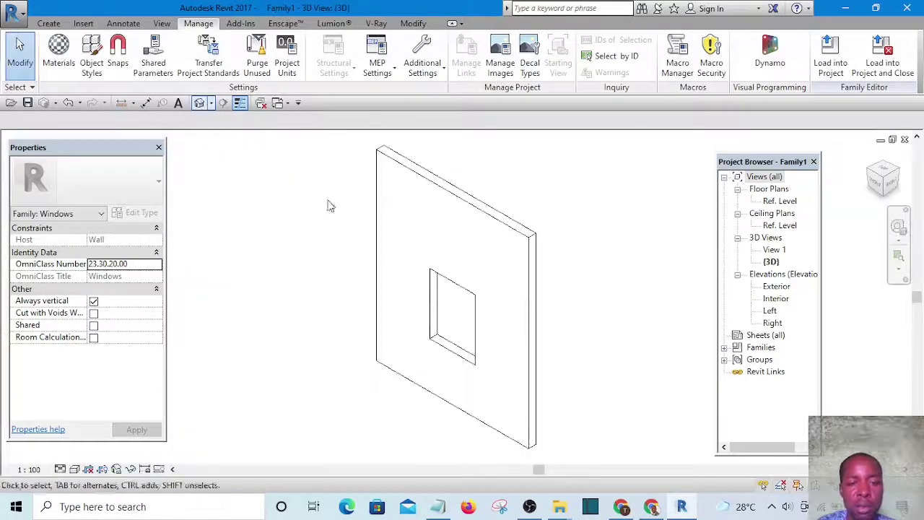
pyautogui.scroll(4, 491, 358)
pyautogui.scroll(-5, 505, 363)
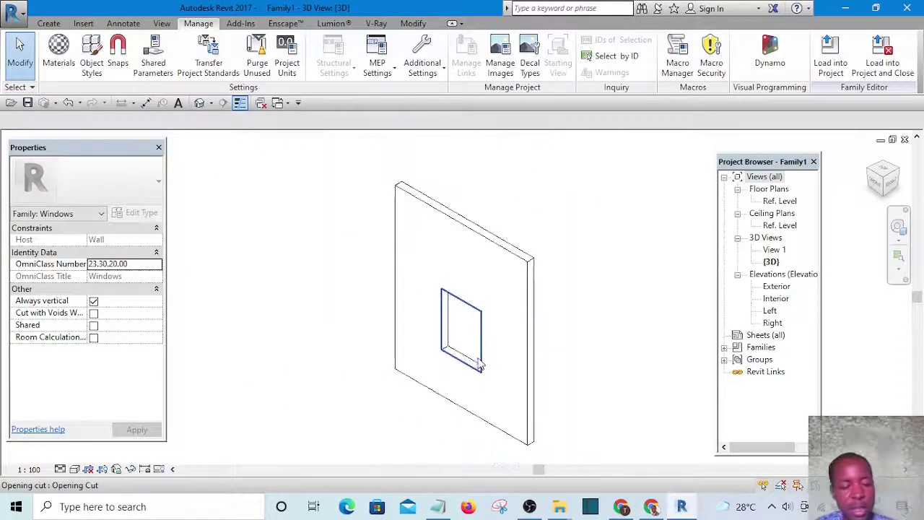
pyautogui.keyDown('shift'); pyautogui.moveTo(479, 357); pyautogui.dragTo(626, 320, button='middle'); pyautogui.keyUp('shift')
pyautogui.scroll(-3, 627, 320)
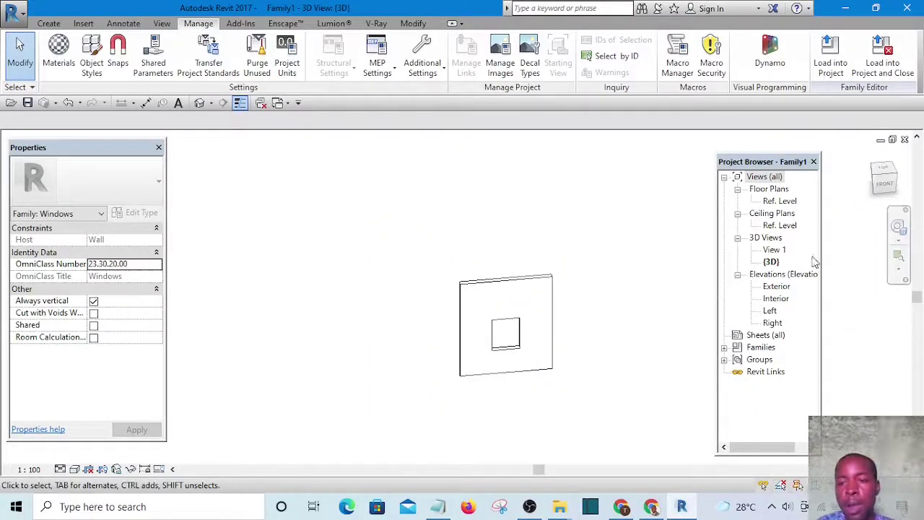
# - Return to the Ref. Level floor plan and examine the wall opening with its reference planes and dimensions
pyautogui.doubleClick(779, 202)
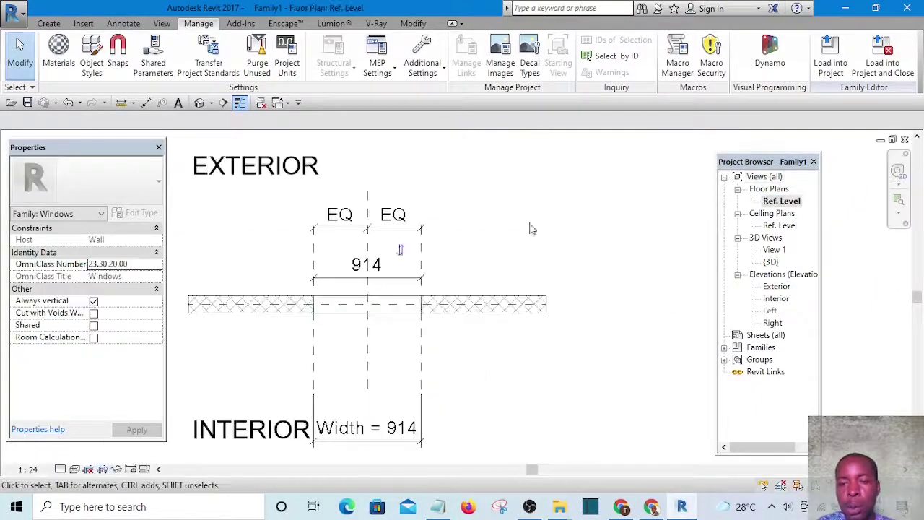
pyautogui.scroll(-2, 517, 272)
pyautogui.scroll(4, 463, 278)
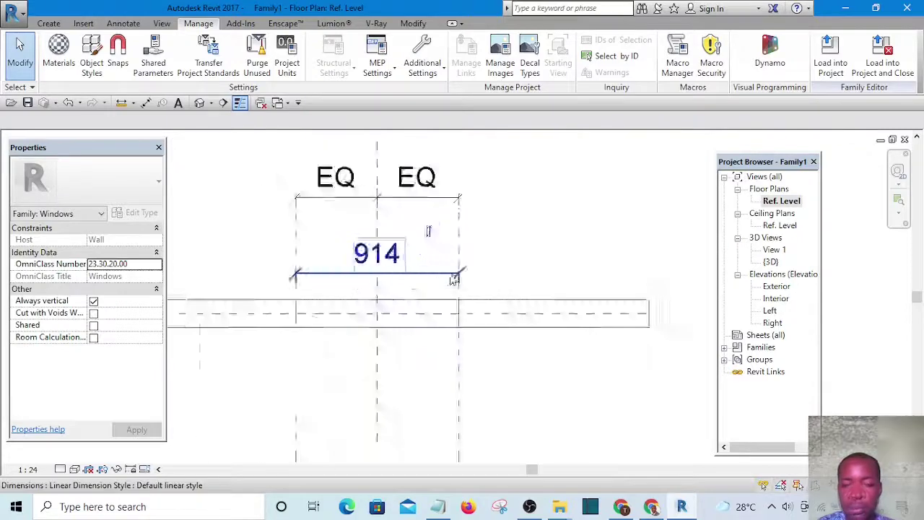
pyautogui.scroll(-3, 481, 287)
pyautogui.moveTo(507, 371); pyautogui.dragTo(503, 374, button='middle')
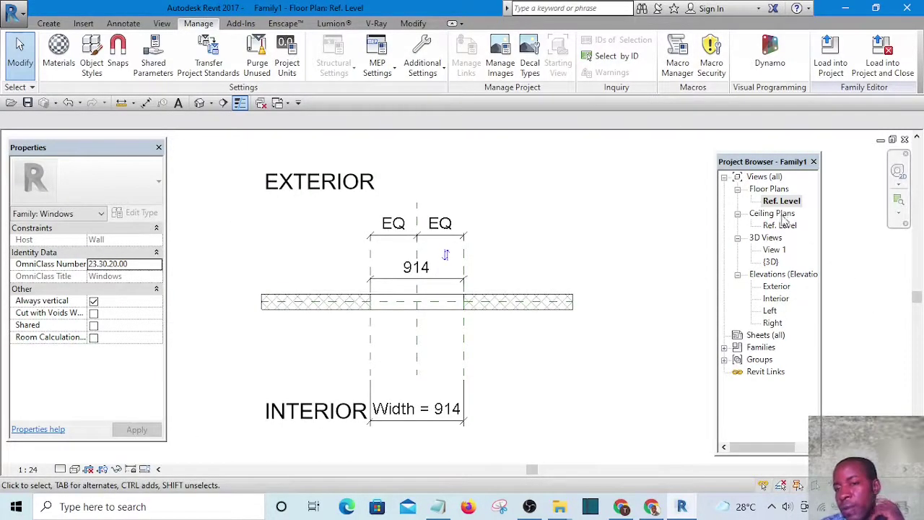
pyautogui.scroll(1, 423, 305)
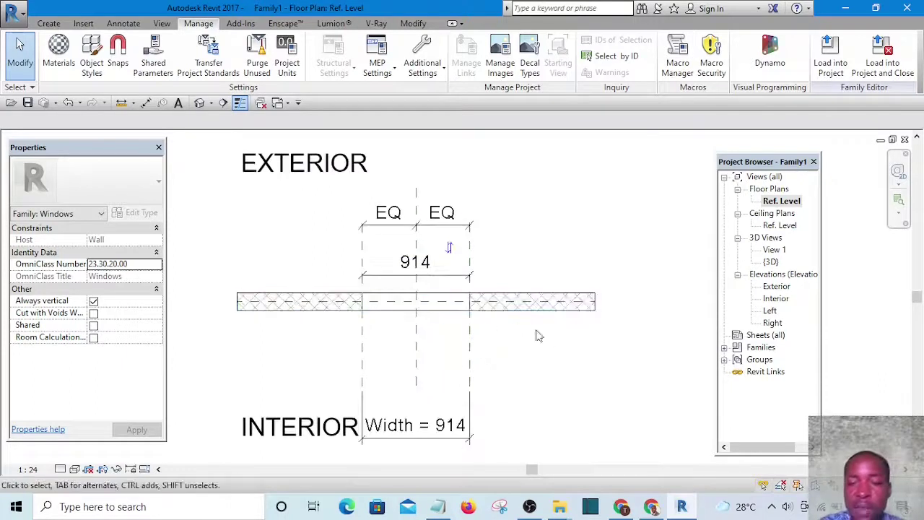
pyautogui.moveTo(542, 354)
pyautogui.mouseDown(button='middle')
pyautogui.moveTo(546, 361)
pyautogui.moveTo(525, 359)
pyautogui.mouseUp(button='middle')
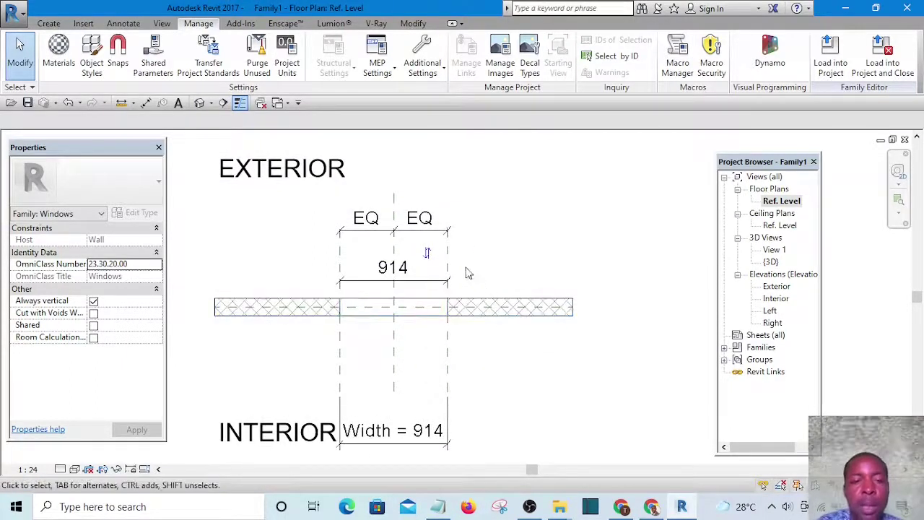
pyautogui.moveTo(466, 270); pyautogui.dragTo(465, 307, button='middle')
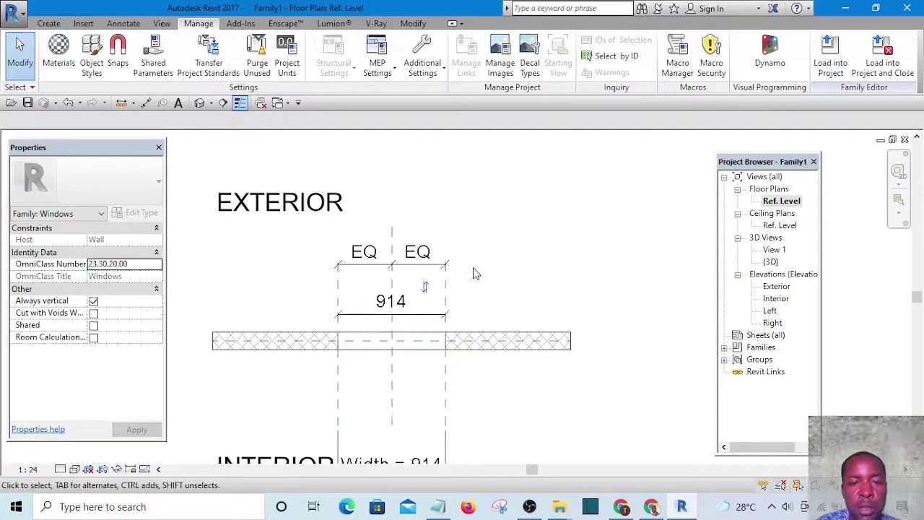
pyautogui.scroll(-2, 466, 265)
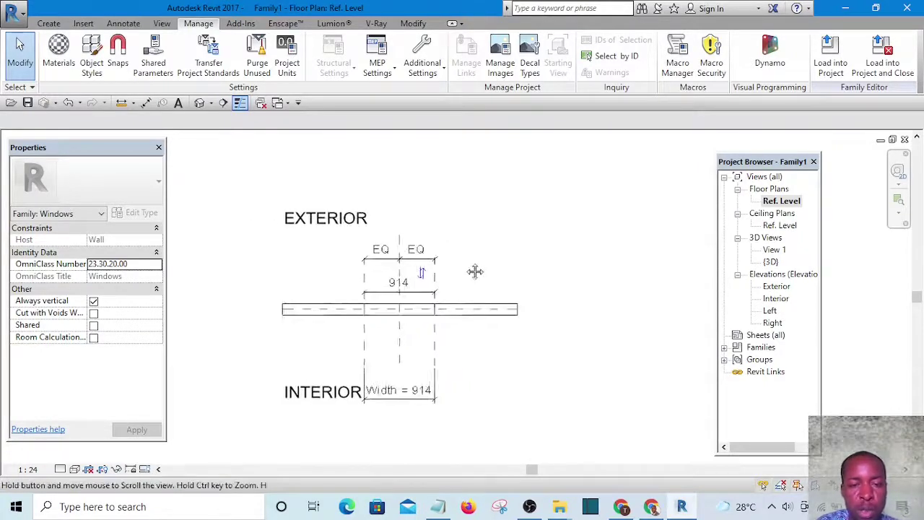
pyautogui.scroll(4, 415, 269)
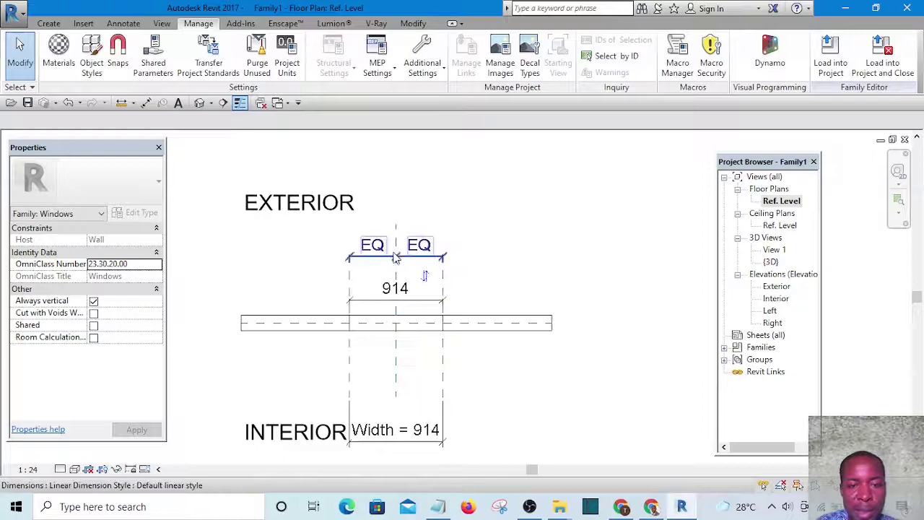
# - Draw a horizontal reference plane on the interior side, parallel to the wall and about 940 mm from its centerline, spanning the wall's length
pyautogui.click(401, 209)
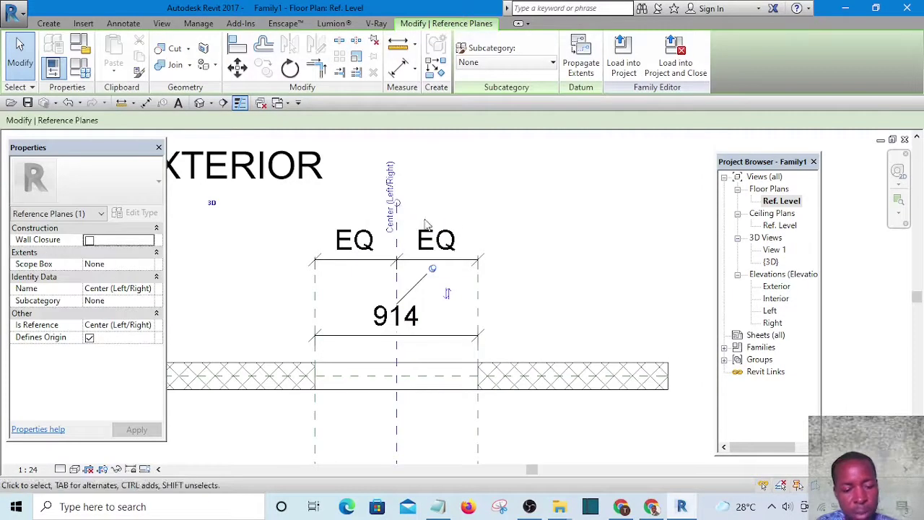
pyautogui.press('r')
pyautogui.press('p')
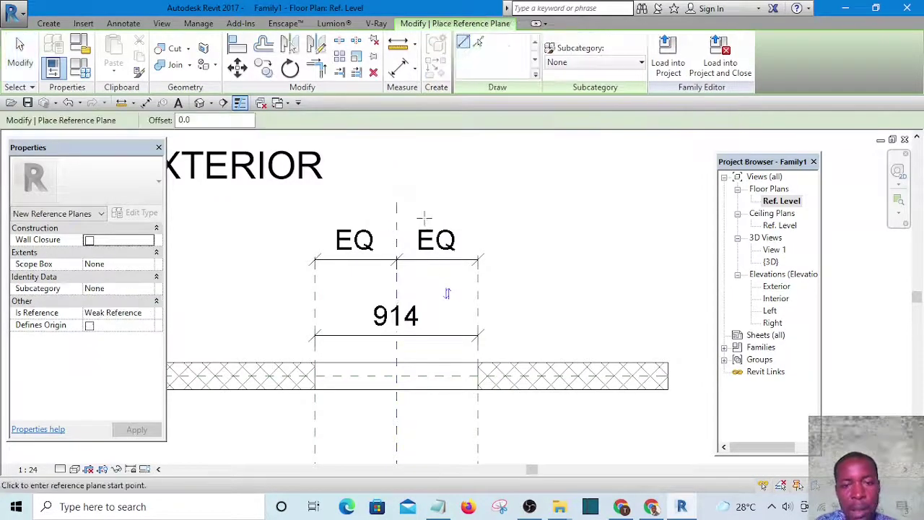
pyautogui.scroll(-4, 413, 204)
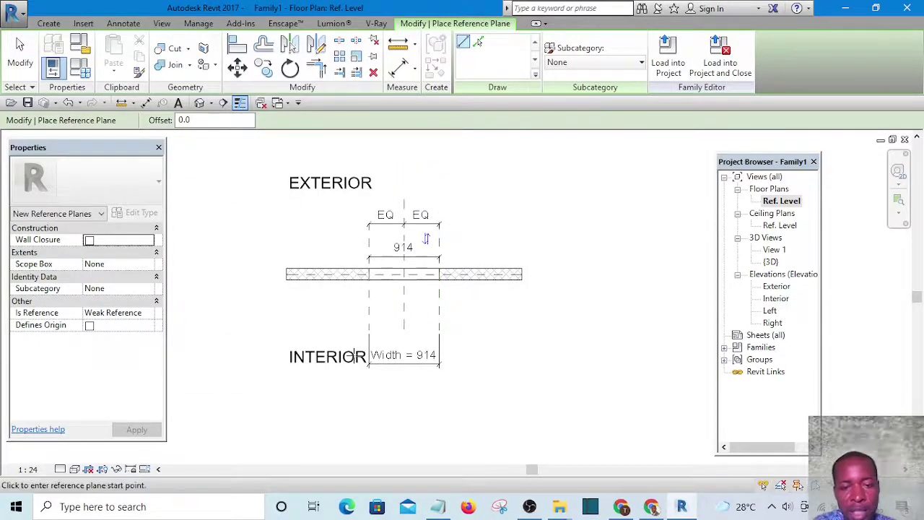
pyautogui.moveTo(379, 381); pyautogui.dragTo(340, 325, button='middle')
pyautogui.scroll(2, 293, 312)
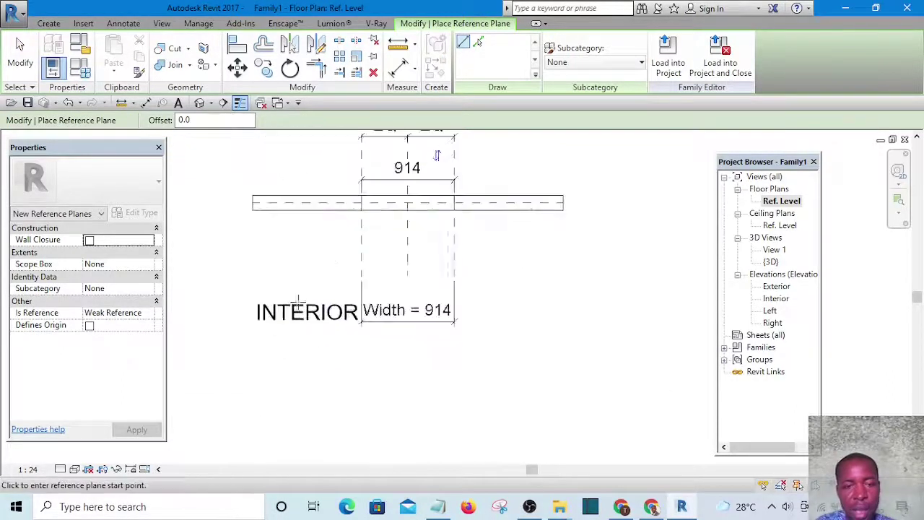
pyautogui.click(239, 297)
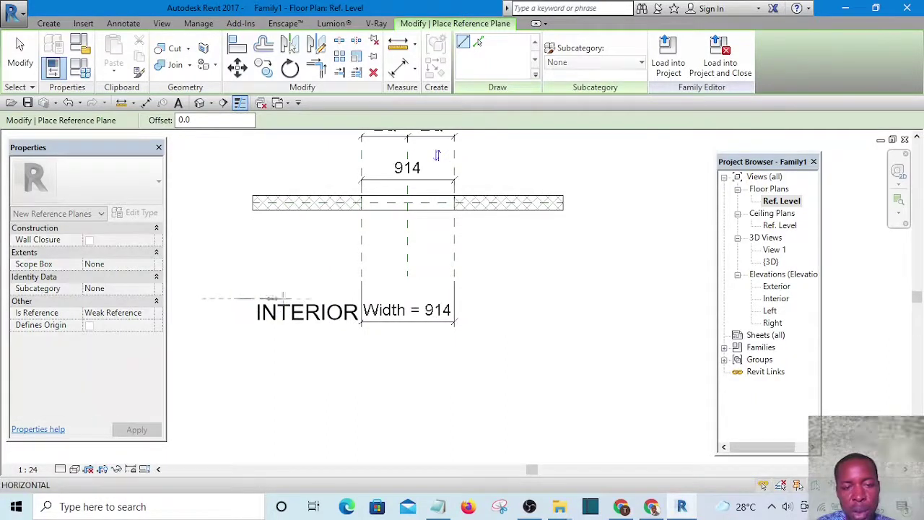
pyautogui.click(581, 297)
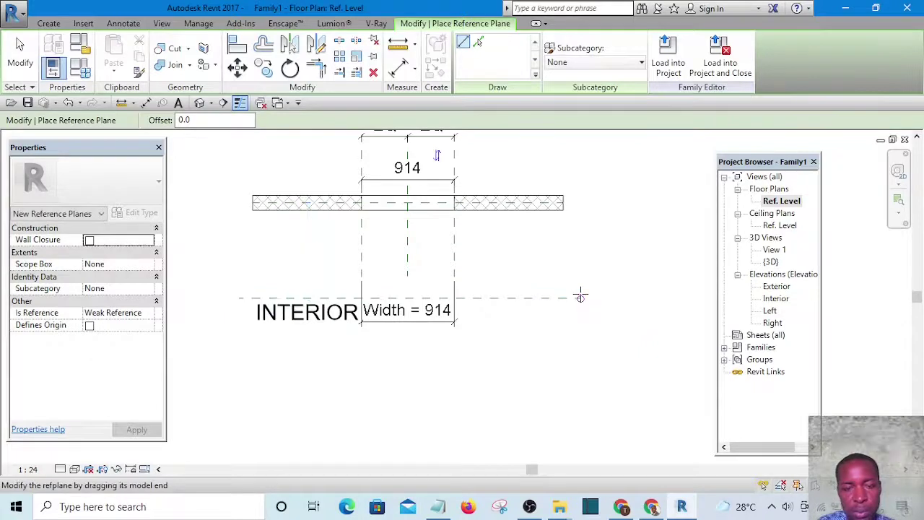
pyautogui.press('Escape')
pyautogui.press('Escape')
pyautogui.scroll(-1, 516, 287)
pyautogui.scroll(2, 516, 287)
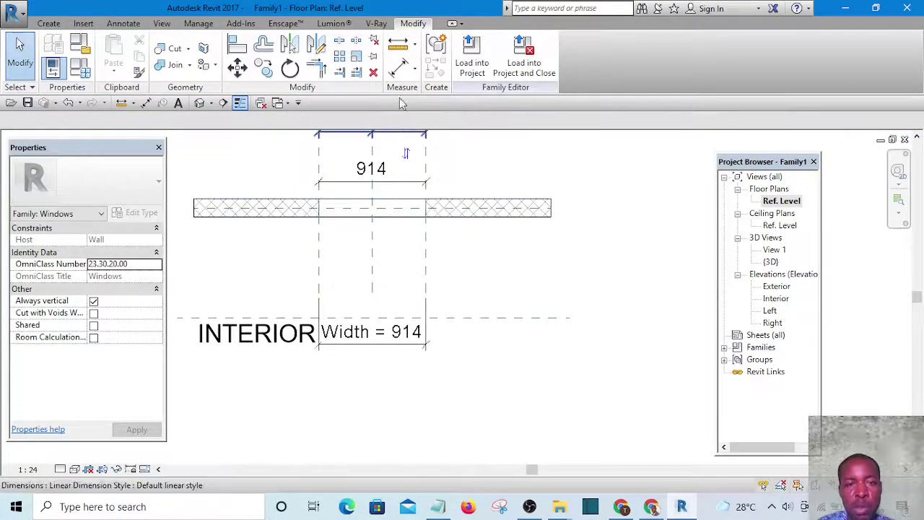
# - Add an aligned dimension between the wall's center reference plane and the new interior reference plane, placed to the right of the opening
pyautogui.click(399, 70)
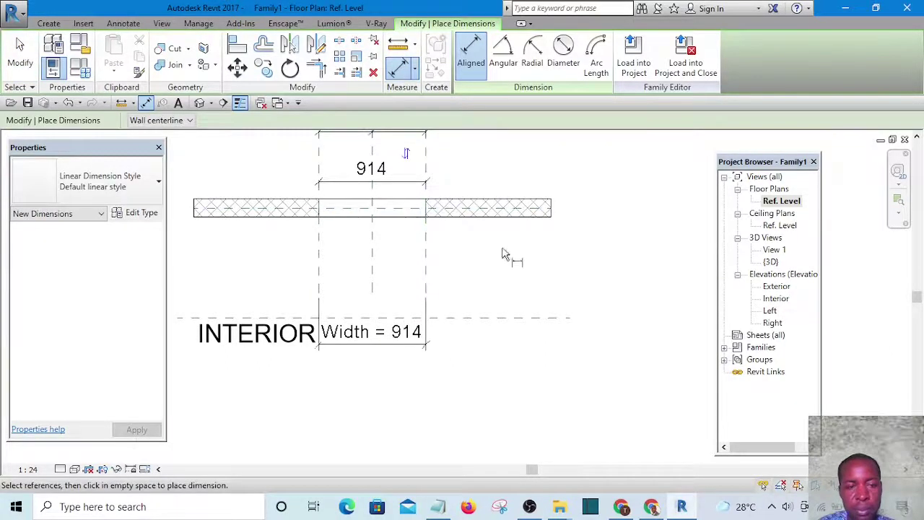
pyautogui.click(401, 213)
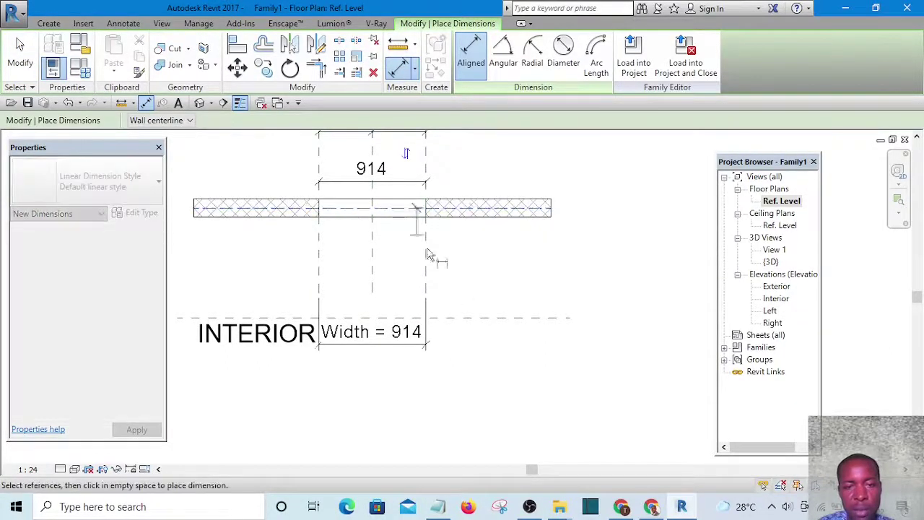
pyautogui.click(466, 321)
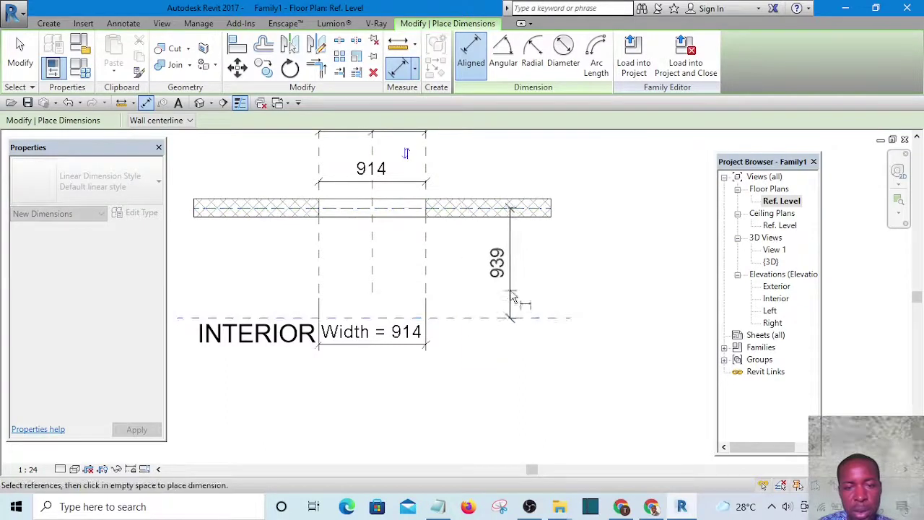
pyautogui.click(509, 293)
pyautogui.press('Escape')
pyautogui.scroll(-3, 533, 262)
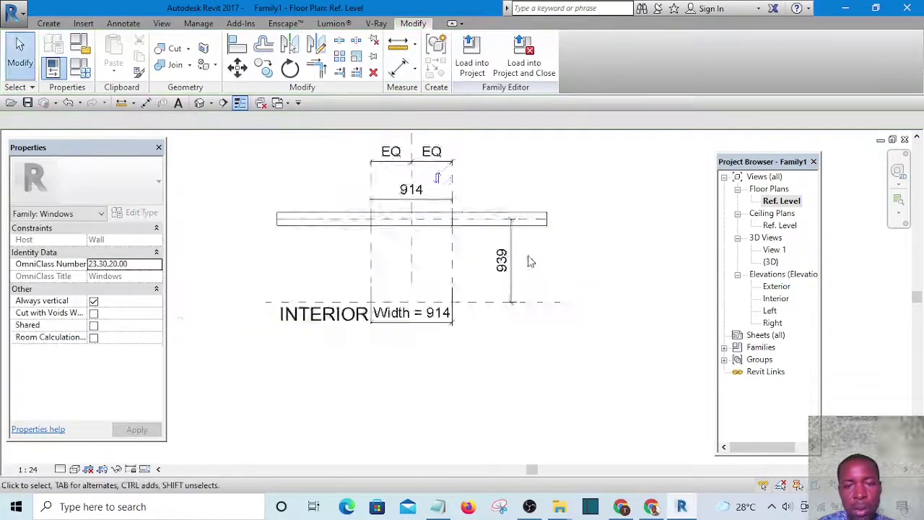
pyautogui.scroll(1, 551, 260)
pyautogui.moveTo(555, 267); pyautogui.dragTo(529, 299, button='middle')
pyautogui.scroll(2, 462, 285)
pyautogui.scroll(1, 534, 272)
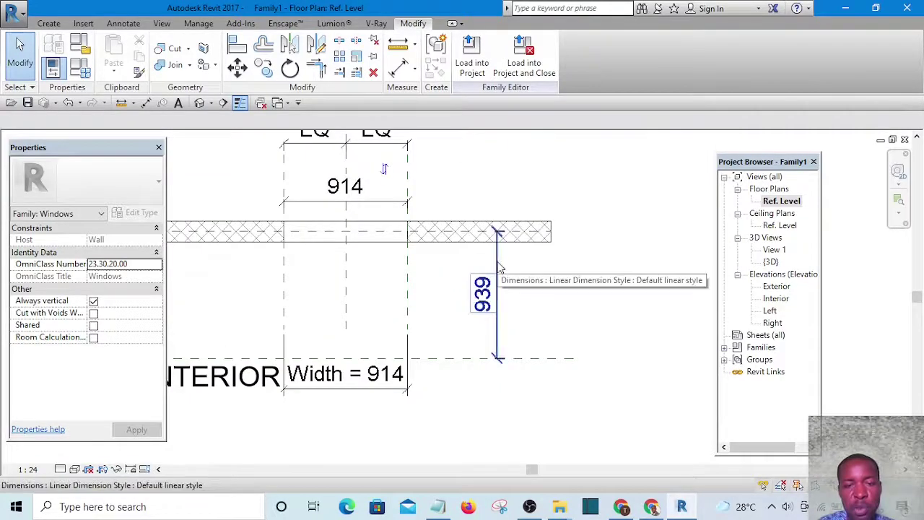
# - Label the dimension between the wall center and the interior reference plane with a new family type parameter named Width2
pyautogui.click(501, 268)
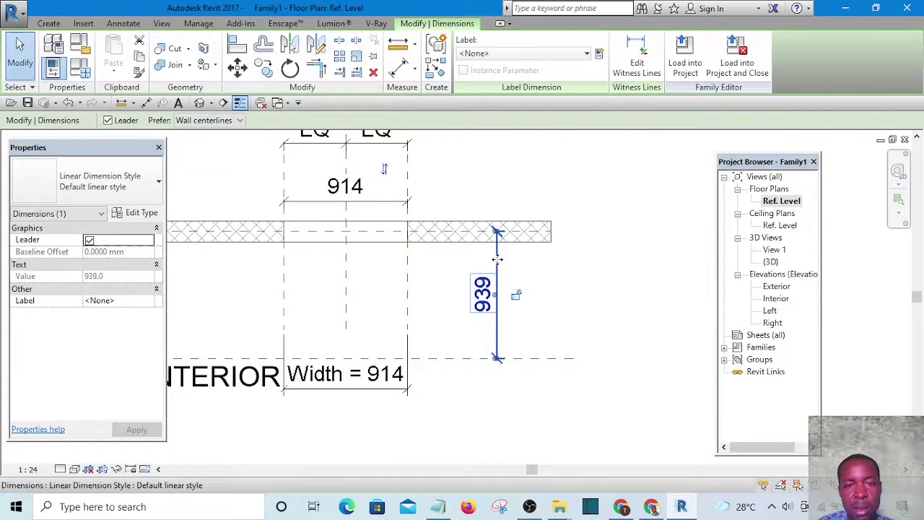
pyautogui.click(598, 55)
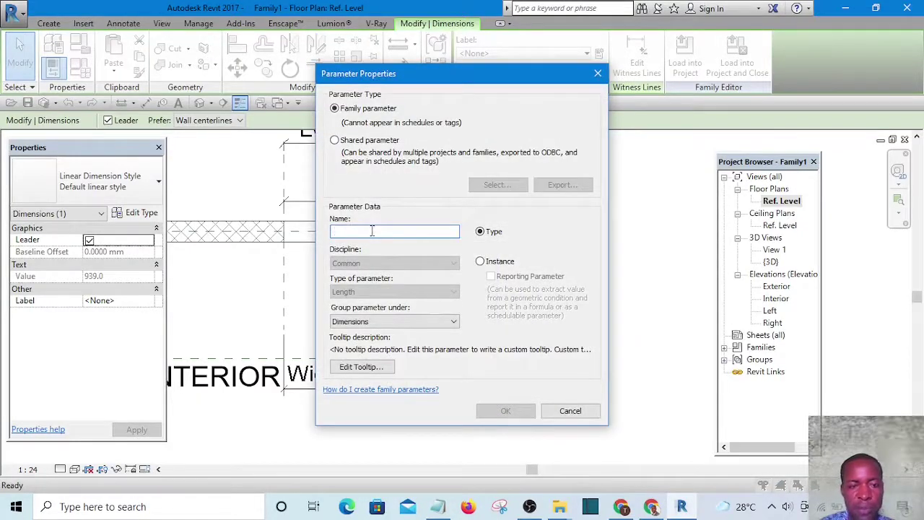
pyautogui.write('Width2')
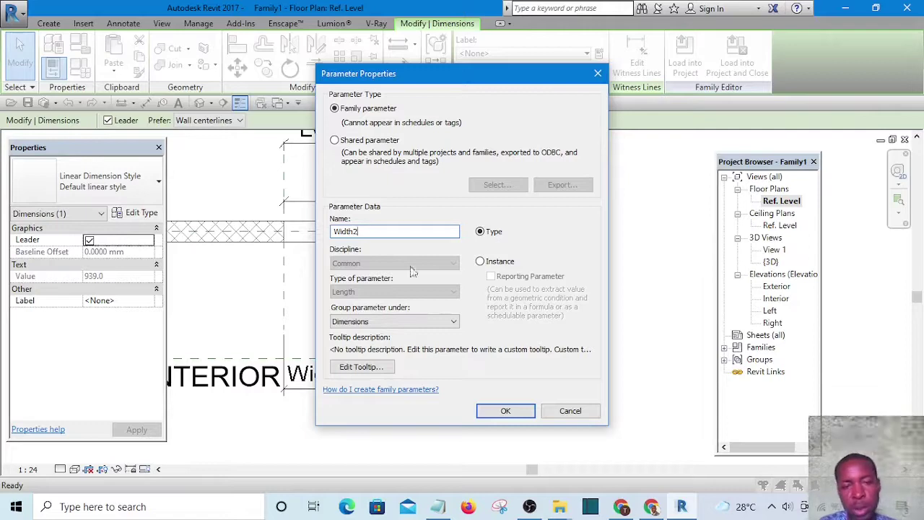
pyautogui.click(506, 411)
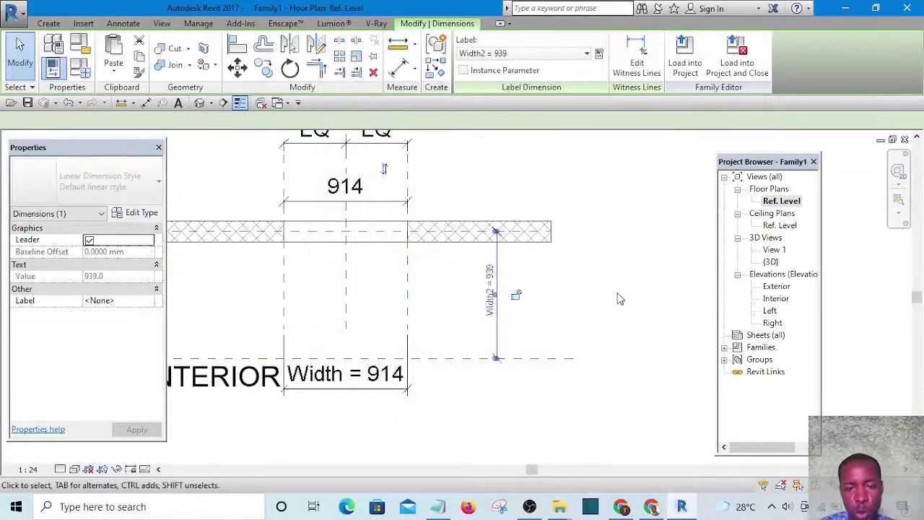
pyautogui.click(618, 293)
pyautogui.scroll(-4, 508, 294)
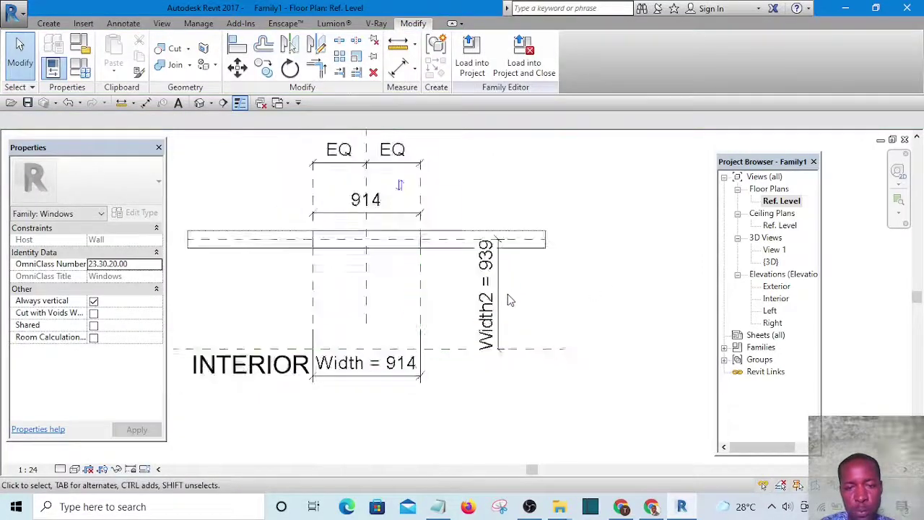
pyautogui.scroll(4, 440, 269)
pyautogui.scroll(-1, 455, 285)
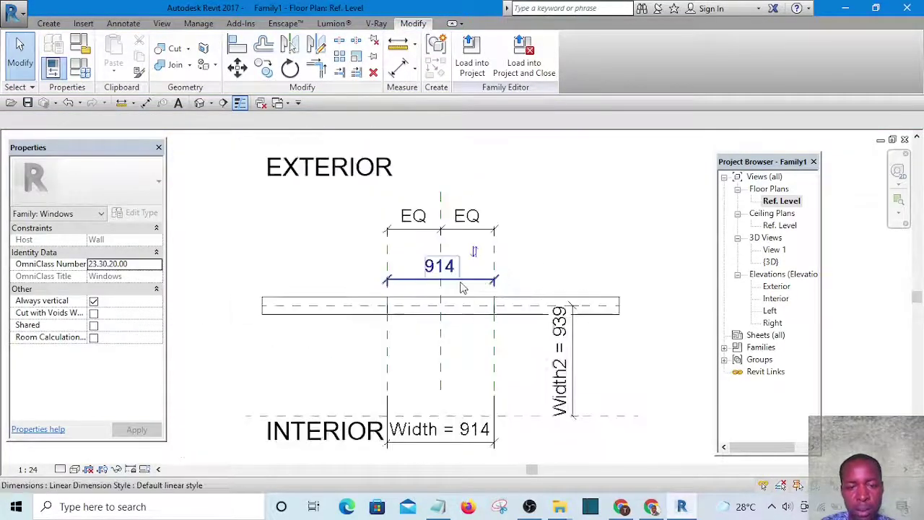
# - Move the opening's unlabeled width dimension closer to the EQ dimension and label it with a new family parameter named Width1
pyautogui.scroll(1, 463, 285)
pyautogui.click(466, 283)
pyautogui.moveTo(462, 262); pyautogui.dragTo(462, 254)
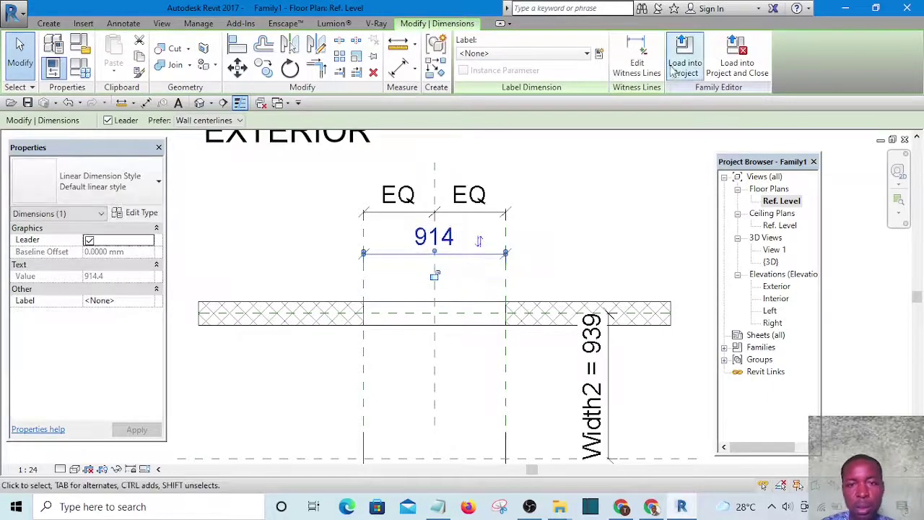
pyautogui.click(600, 54)
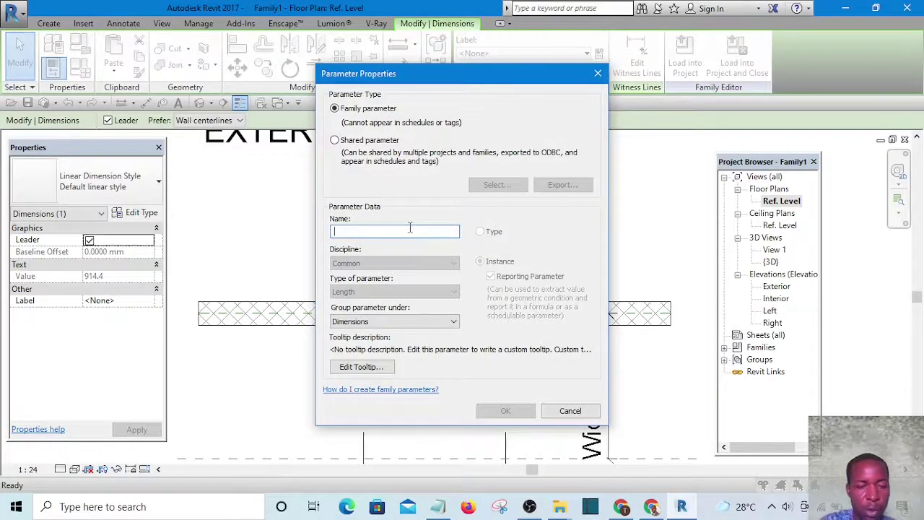
pyautogui.write('Width1')
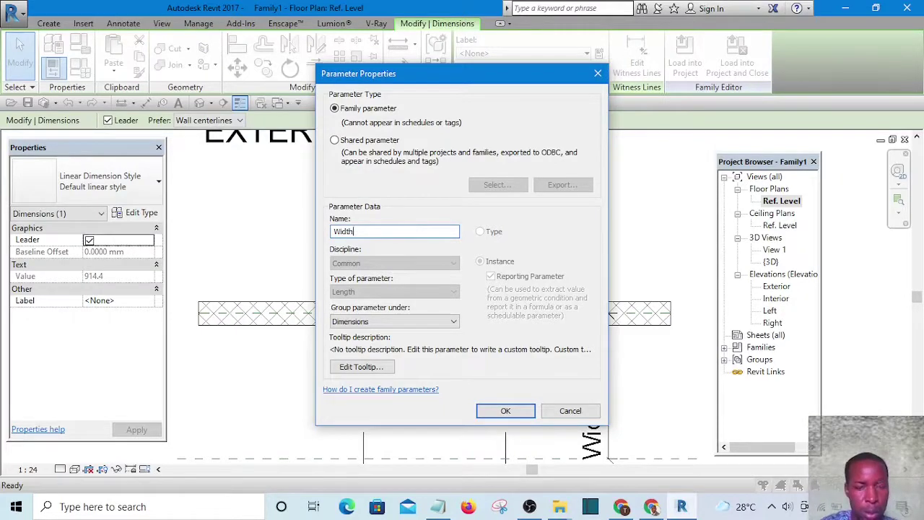
pyautogui.click(508, 412)
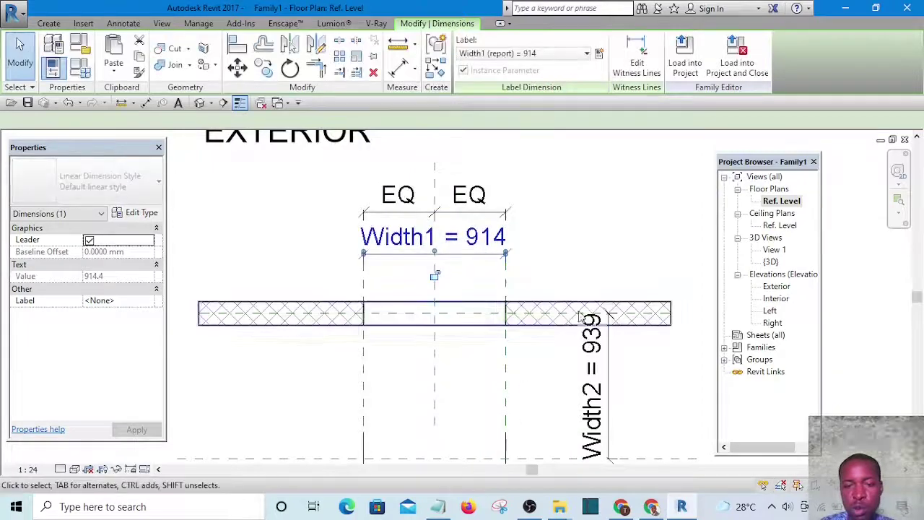
pyautogui.click(623, 198)
# - Examine the labeled Width, Width1 and Width2 dimensions around the wall in the floor plan
pyautogui.scroll(-2, 549, 206)
pyautogui.scroll(-1, 511, 211)
pyautogui.scroll(3, 567, 284)
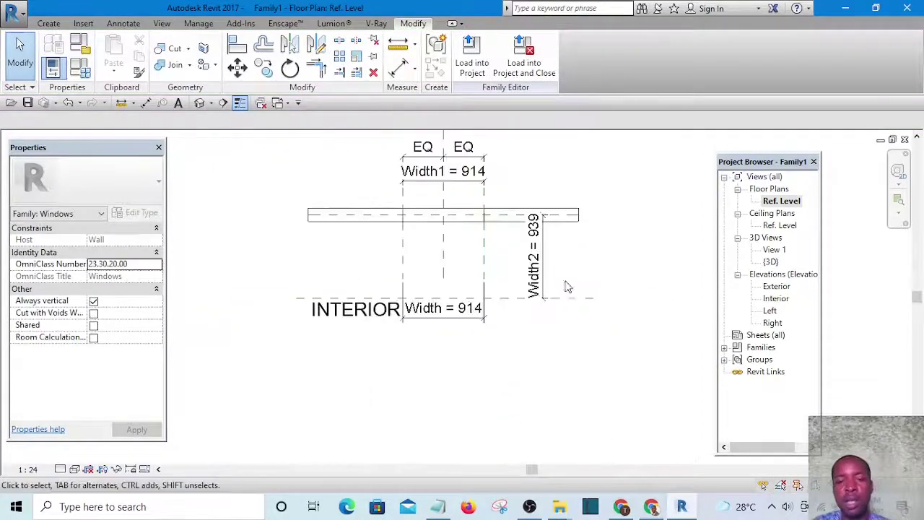
pyautogui.moveTo(564, 273); pyautogui.dragTo(552, 332, button='middle')
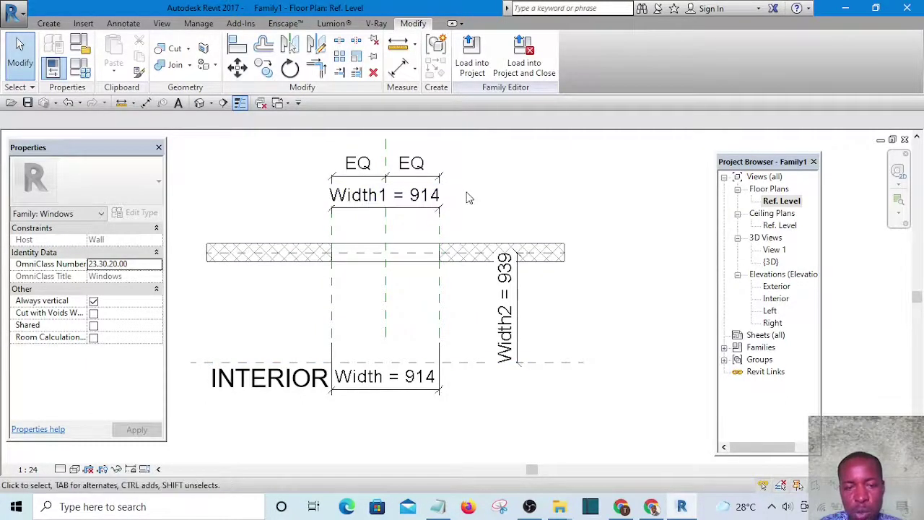
pyautogui.scroll(-3, 627, 268)
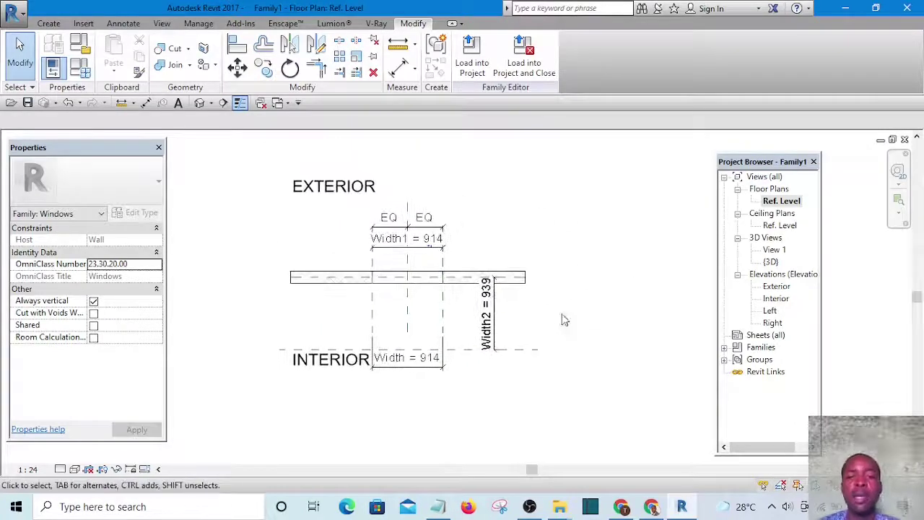
pyautogui.scroll(2, 422, 214)
pyautogui.moveTo(567, 264); pyautogui.dragTo(510, 220, button='middle')
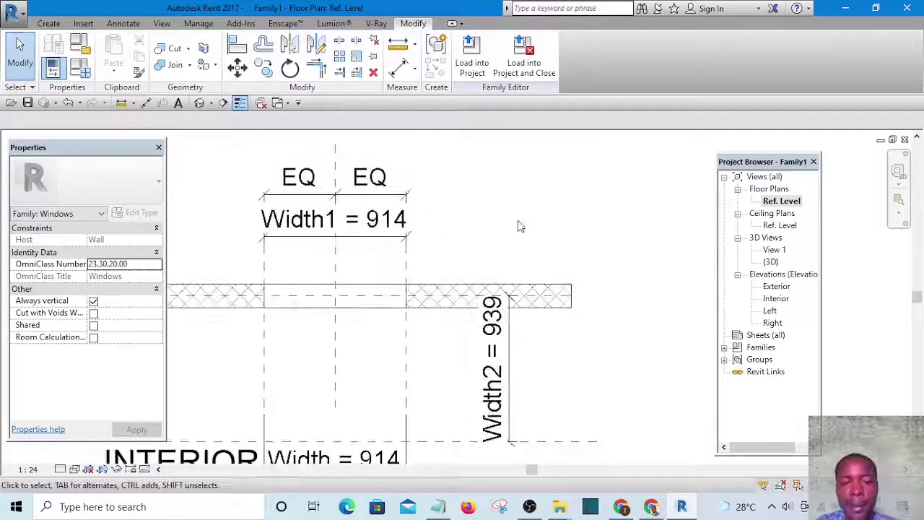
pyautogui.scroll(-3, 533, 257)
pyautogui.moveTo(551, 323); pyautogui.dragTo(517, 338, button='middle')
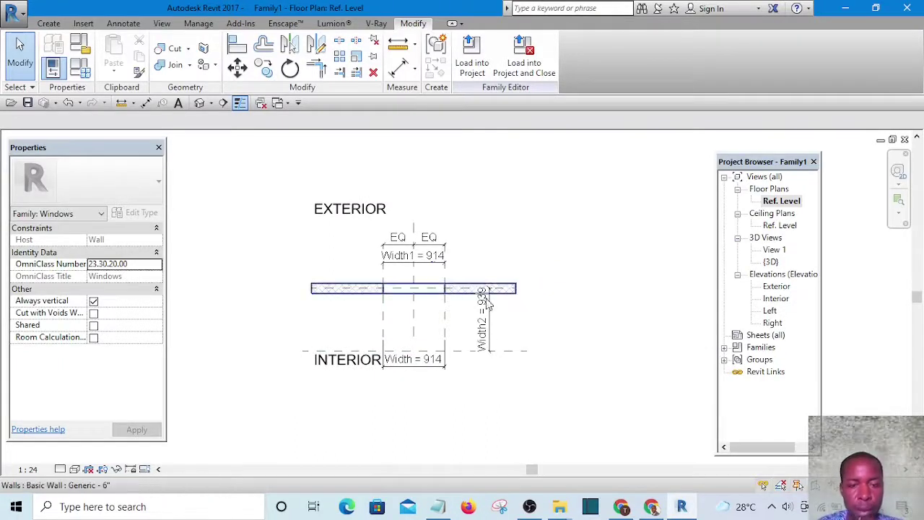
# - Delete the template's default opening cut from the host wall in the default 3D view
pyautogui.scroll(3, 407, 287)
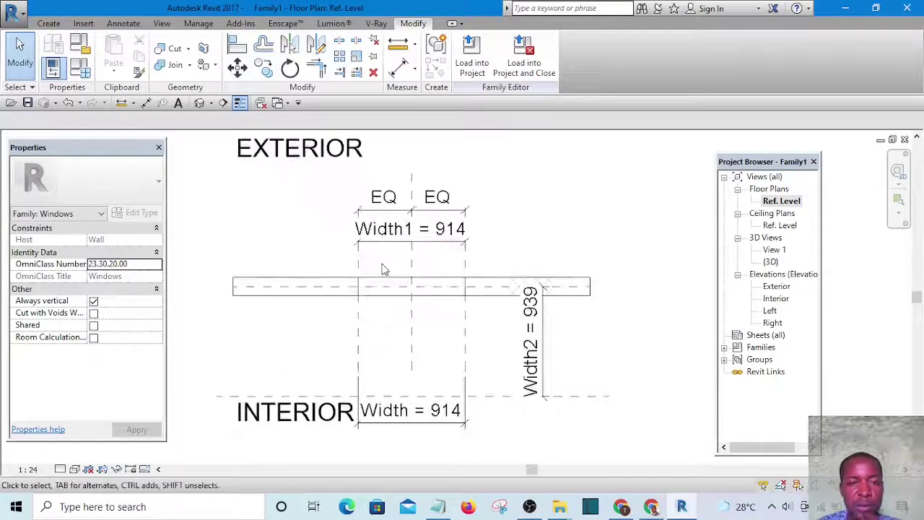
pyautogui.click(200, 103)
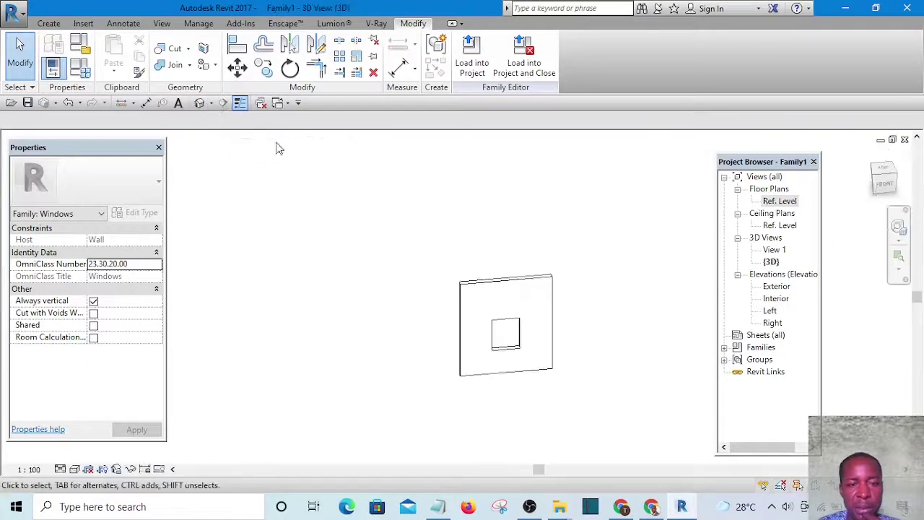
pyautogui.scroll(4, 499, 354)
pyautogui.scroll(4, 543, 359)
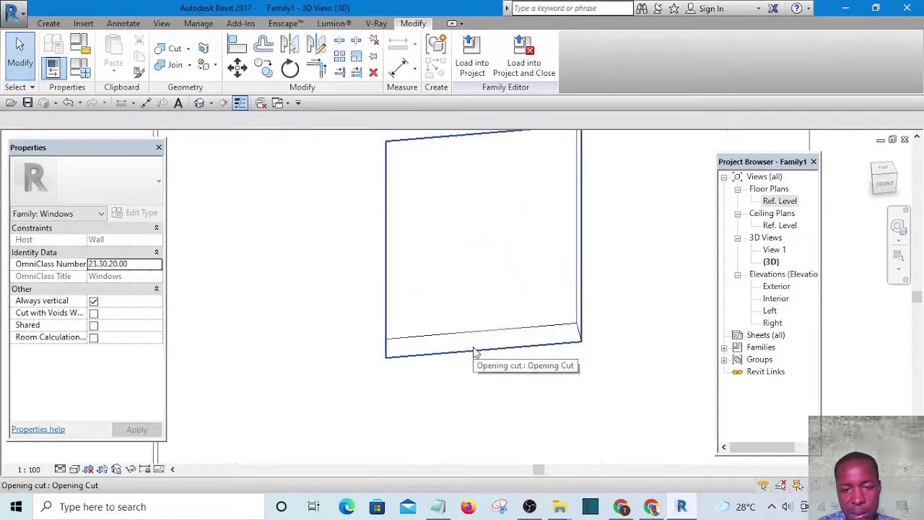
pyautogui.scroll(-5, 477, 354)
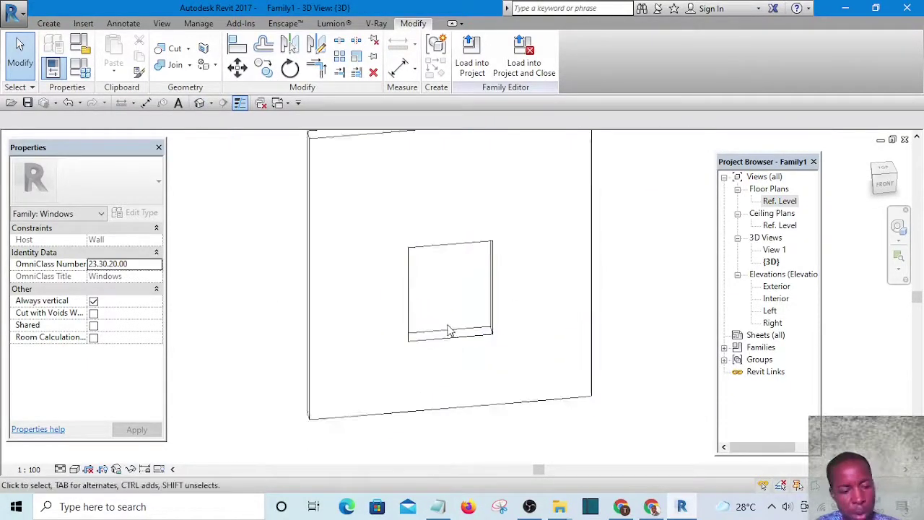
pyautogui.moveTo(489, 343)
pyautogui.keyDown('shift'); pyautogui.mouseDown(button='middle')
pyautogui.moveTo(447, 368)
pyautogui.moveTo(388, 314)
pyautogui.moveTo(614, 283)
pyautogui.moveTo(633, 289)
pyautogui.moveTo(406, 302)
pyautogui.moveTo(315, 296)
pyautogui.moveTo(491, 330)
pyautogui.moveTo(522, 324)
pyautogui.moveTo(491, 361)
pyautogui.moveTo(479, 344)
pyautogui.mouseUp(button='middle'); pyautogui.keyUp('shift')
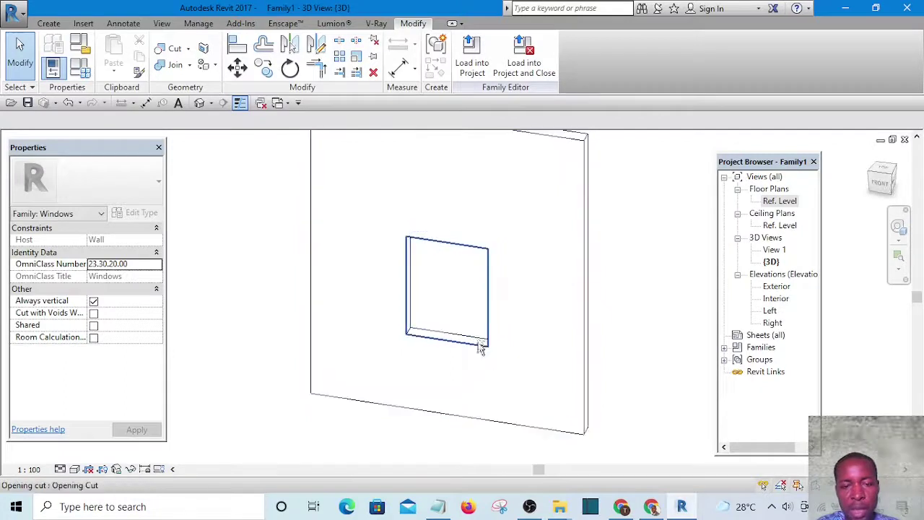
pyautogui.keyDown('shift'); pyautogui.moveTo(440, 303); pyautogui.dragTo(422, 285, button='middle'); pyautogui.keyUp('shift')
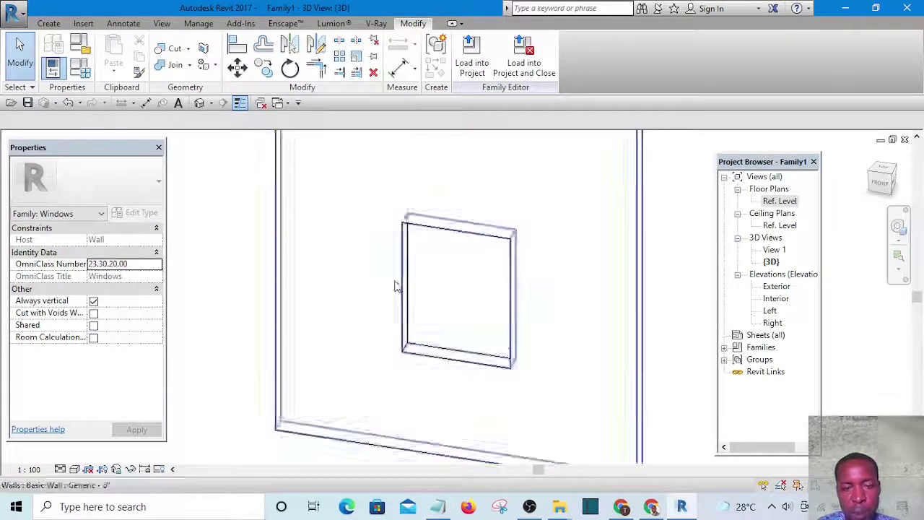
pyautogui.click(444, 360)
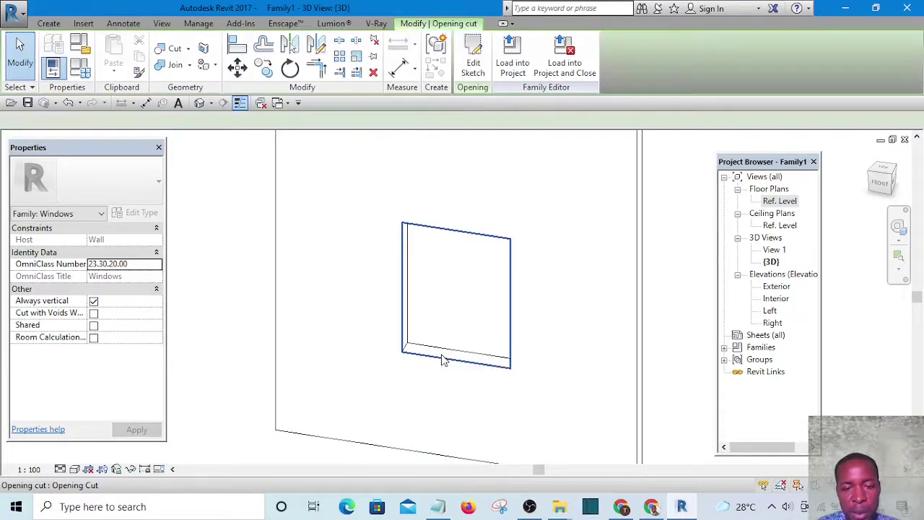
pyautogui.press('Delete')
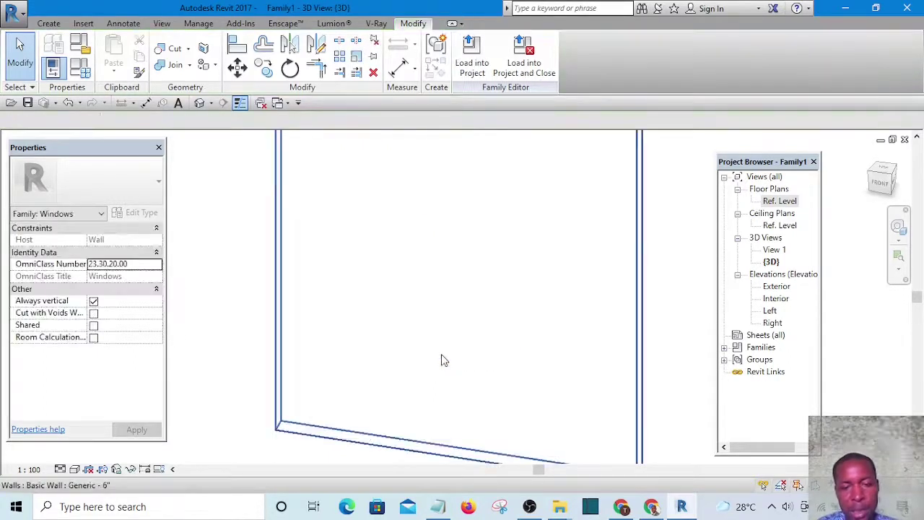
pyautogui.scroll(-3, 441, 359)
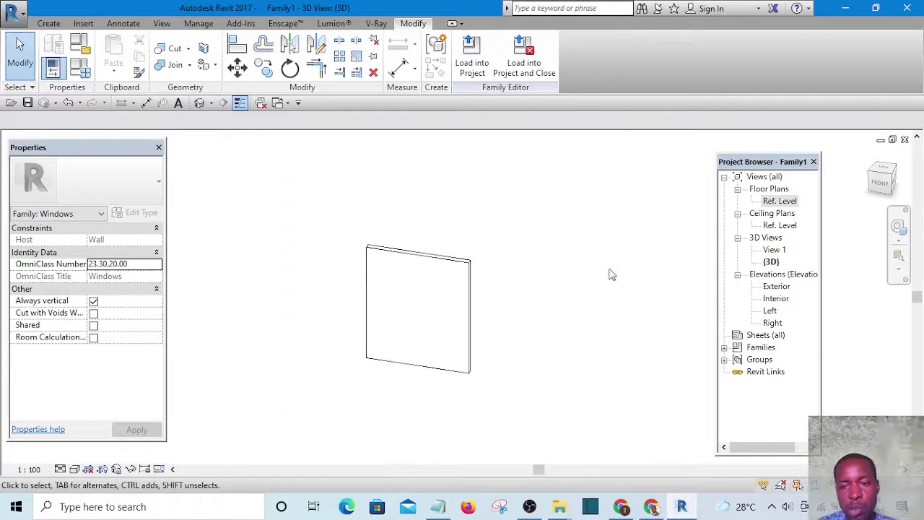
pyautogui.moveTo(525, 268)
pyautogui.keyDown('shift'); pyautogui.mouseDown(button='middle')
pyautogui.moveTo(542, 326)
pyautogui.moveTo(689, 277)
pyautogui.moveTo(561, 295)
pyautogui.moveTo(317, 265)
pyautogui.moveTo(439, 291)
pyautogui.moveTo(606, 267)
pyautogui.moveTo(527, 264)
pyautogui.mouseUp(button='middle'); pyautogui.keyUp('shift')
# - Return to the Ref. Level floor plan, showing the wall with its width dimensions
pyautogui.doubleClick(779, 201)
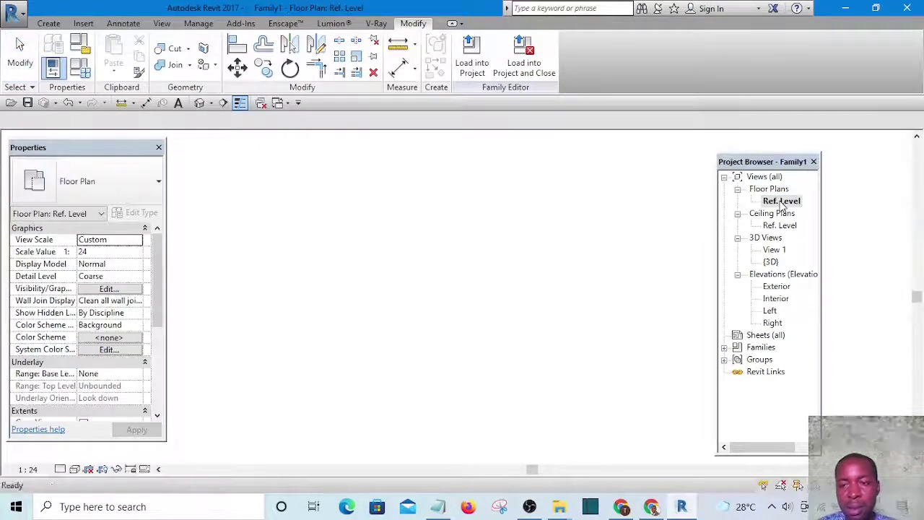
pyautogui.scroll(4, 451, 280)
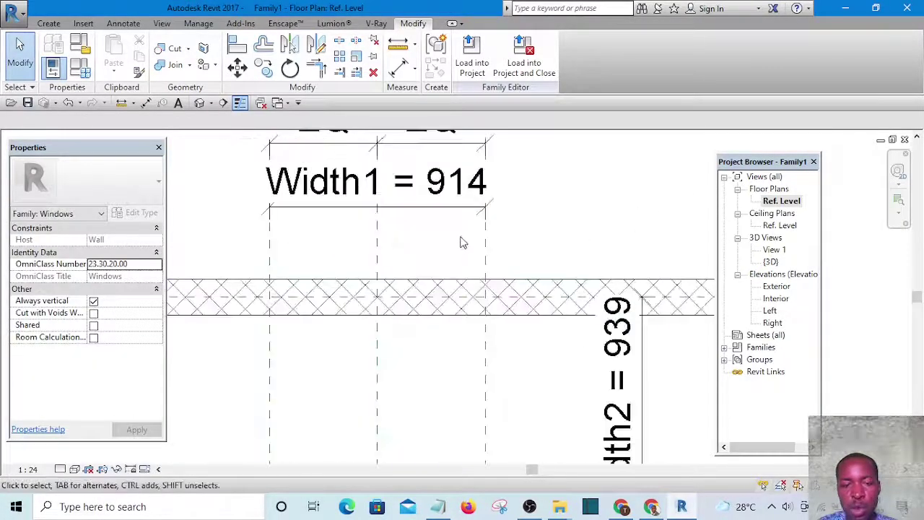
pyautogui.scroll(-4, 496, 233)
pyautogui.scroll(3, 491, 270)
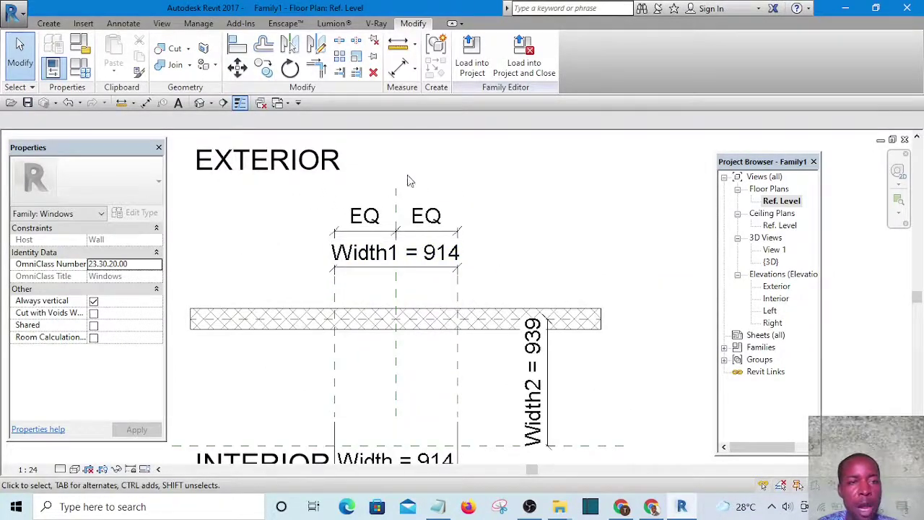
# - Start a void extrusion and sketch a rectangle about 720 mm wide across the wall, between the opening's side reference planes
pyautogui.click(48, 23)
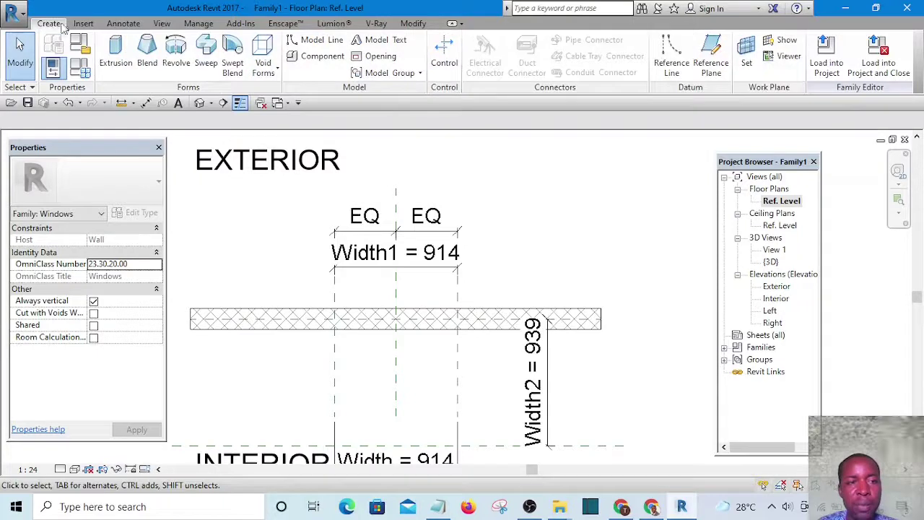
pyautogui.click(278, 69)
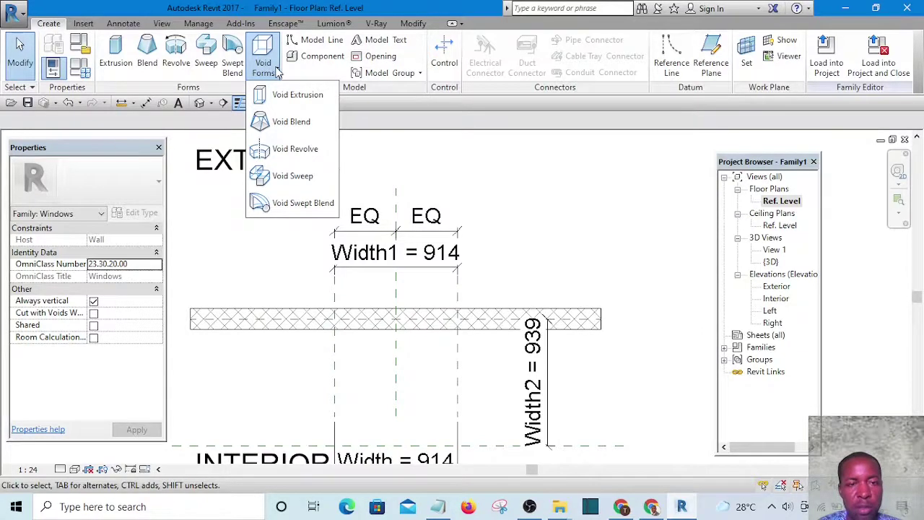
pyautogui.click(289, 96)
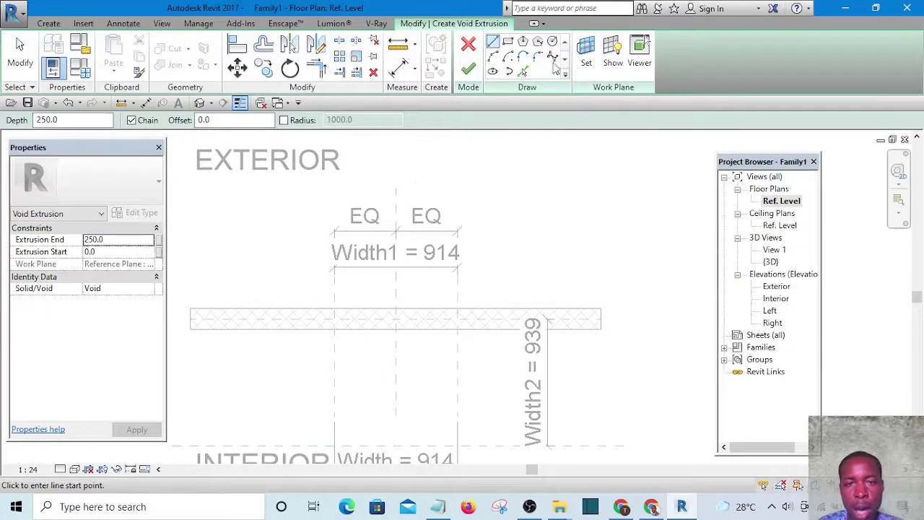
pyautogui.click(509, 43)
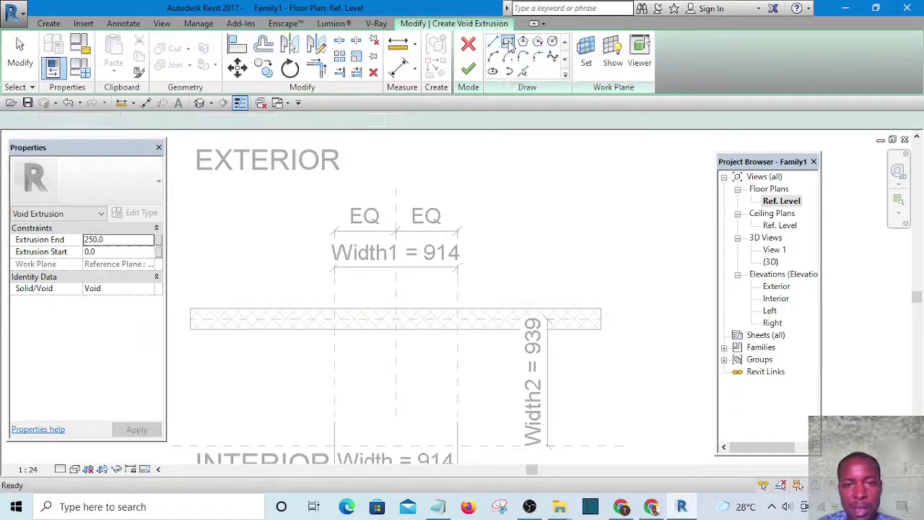
pyautogui.scroll(-2, 532, 233)
pyautogui.moveTo(532, 243); pyautogui.dragTo(428, 181, button='middle')
pyautogui.scroll(5, 357, 217)
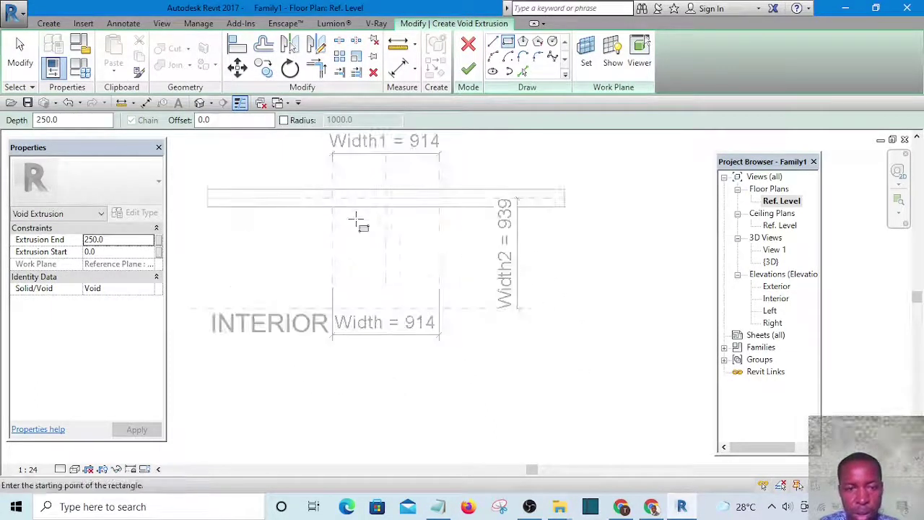
pyautogui.click(349, 154)
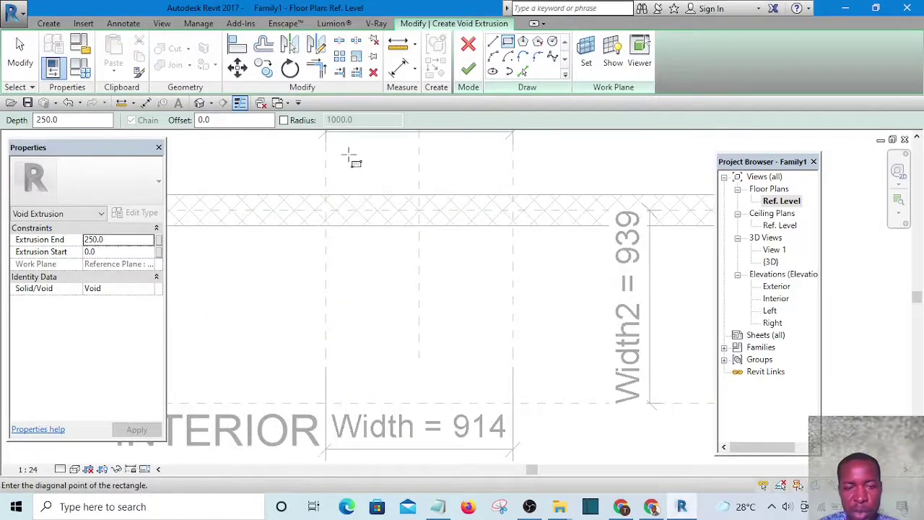
pyautogui.click(498, 345)
pyautogui.scroll(-3, 483, 320)
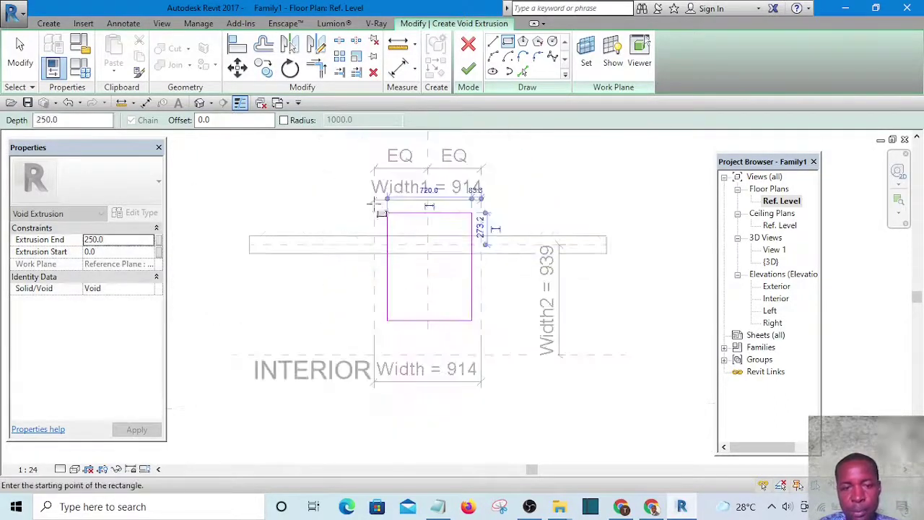
# - Align the rectangle's interior edge with the interior reference plane and lock the alignment
pyautogui.click(236, 45)
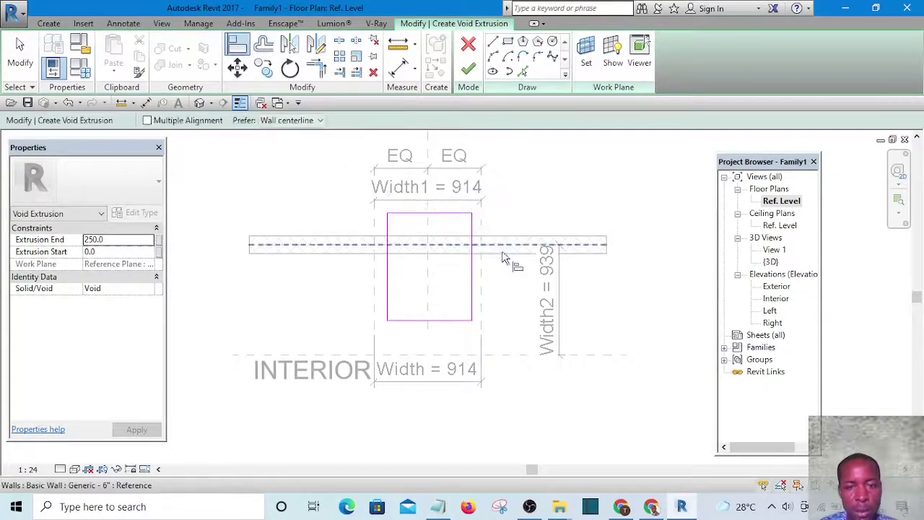
pyautogui.scroll(2, 412, 248)
pyautogui.scroll(-2, 392, 215)
pyautogui.scroll(2, 447, 306)
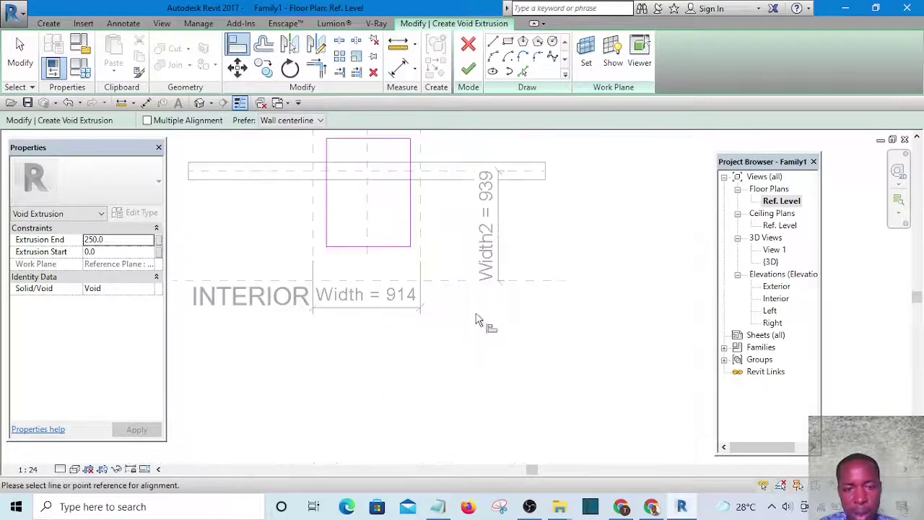
pyautogui.scroll(1, 457, 287)
pyautogui.click(454, 287)
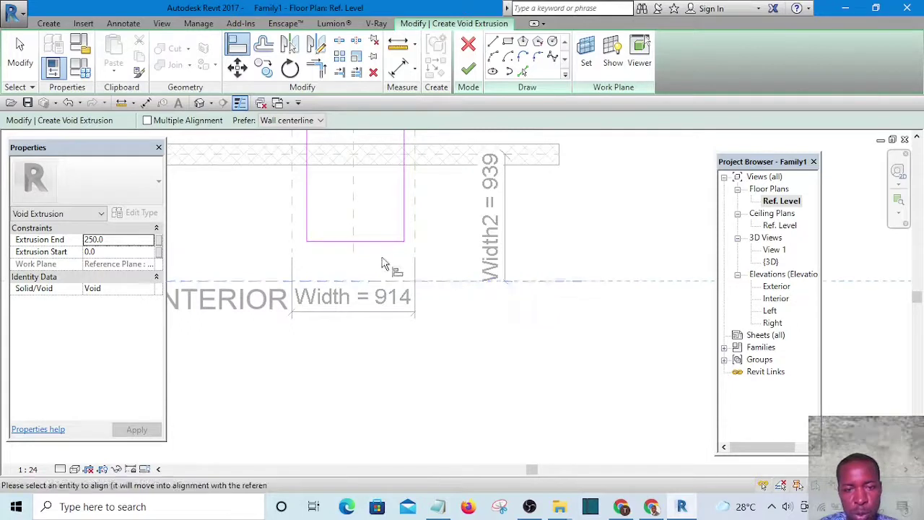
pyautogui.click(377, 242)
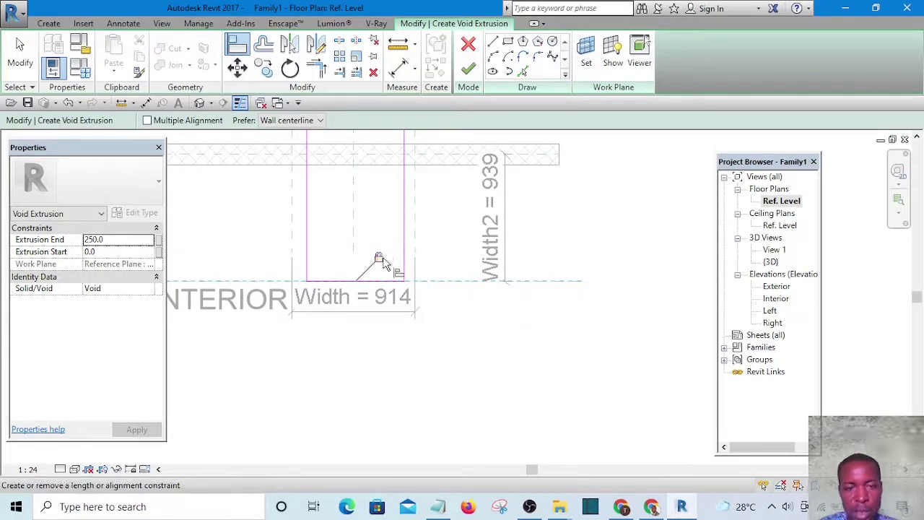
pyautogui.scroll(-2, 478, 323)
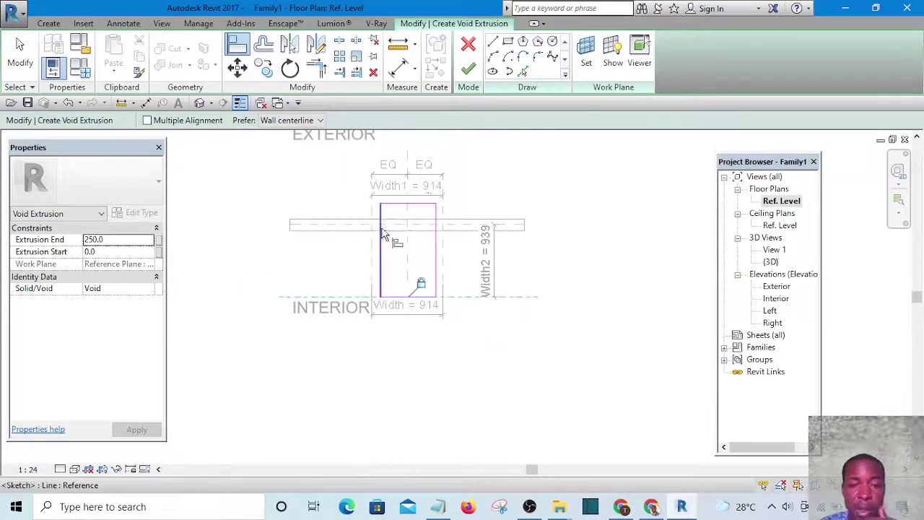
# - Align both side edges of the rectangle with the opening's side reference planes and lock them
pyautogui.scroll(3, 372, 274)
pyautogui.click(384, 267)
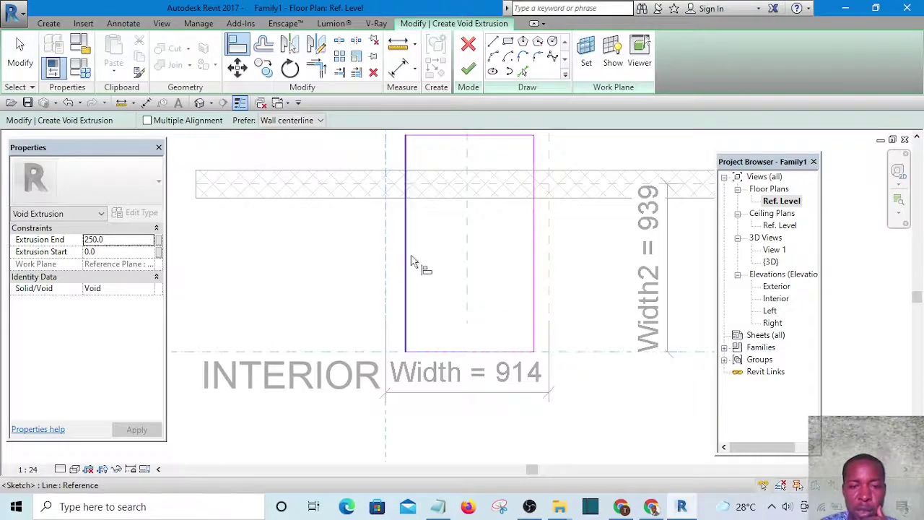
pyautogui.click(406, 260)
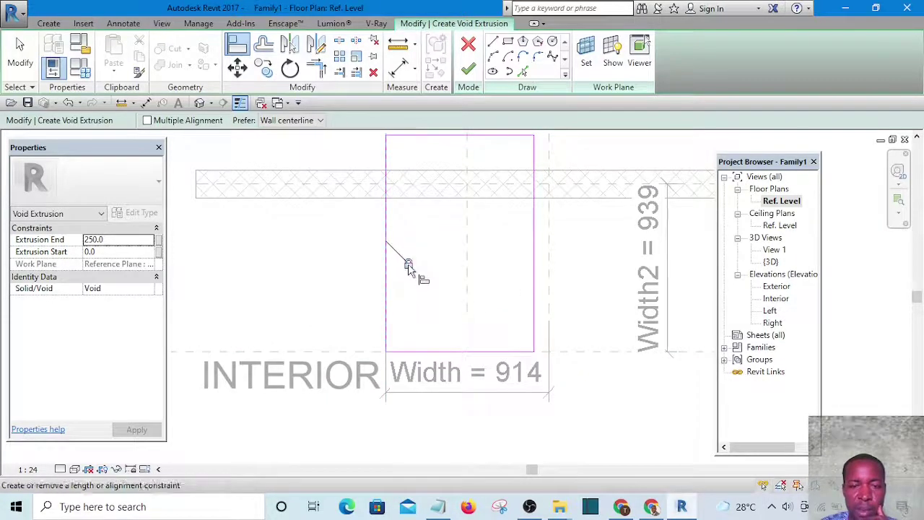
pyautogui.moveTo(491, 268); pyautogui.dragTo(441, 324, button='middle')
pyautogui.click(497, 318)
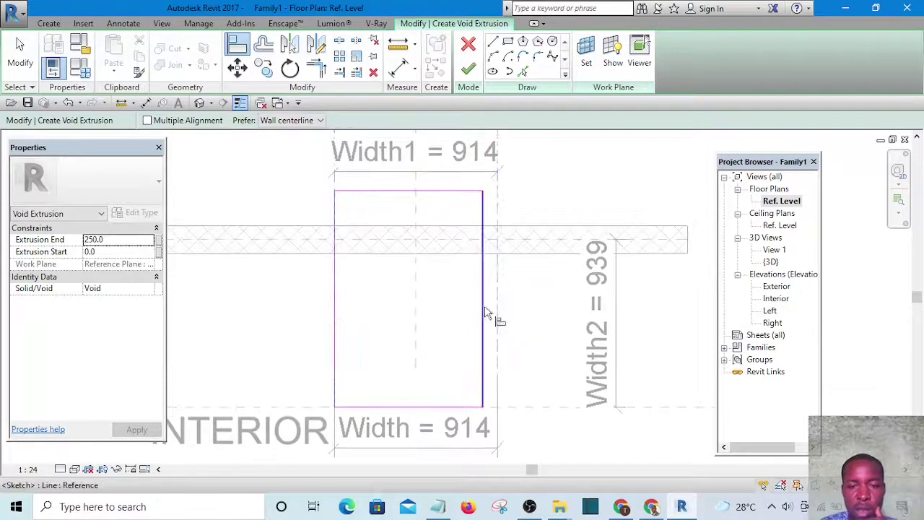
pyautogui.click(483, 314)
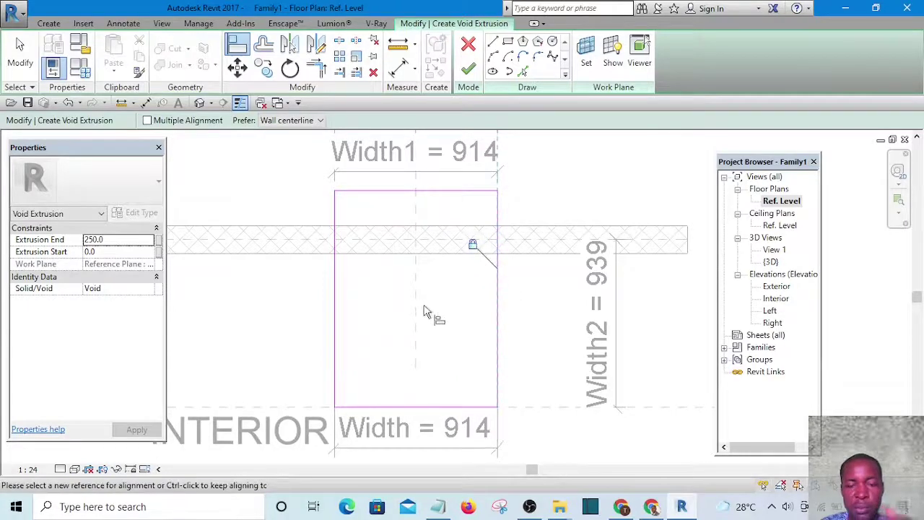
pyautogui.scroll(-3, 426, 310)
pyautogui.press('Escape')
# - Move the rectangle's exterior edge closer to the wall, about 160 mm from the wall's centerline
pyautogui.scroll(5, 408, 278)
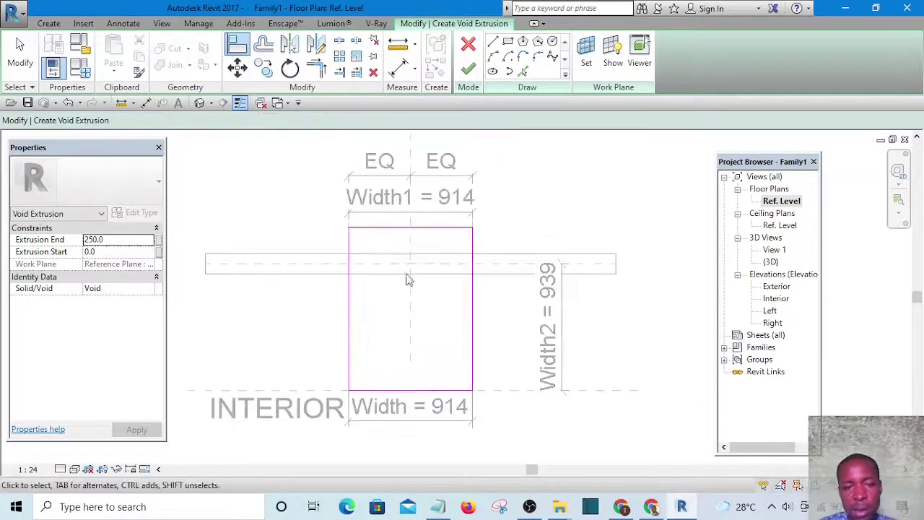
pyautogui.moveTo(404, 213); pyautogui.dragTo(403, 239)
pyautogui.click(613, 207)
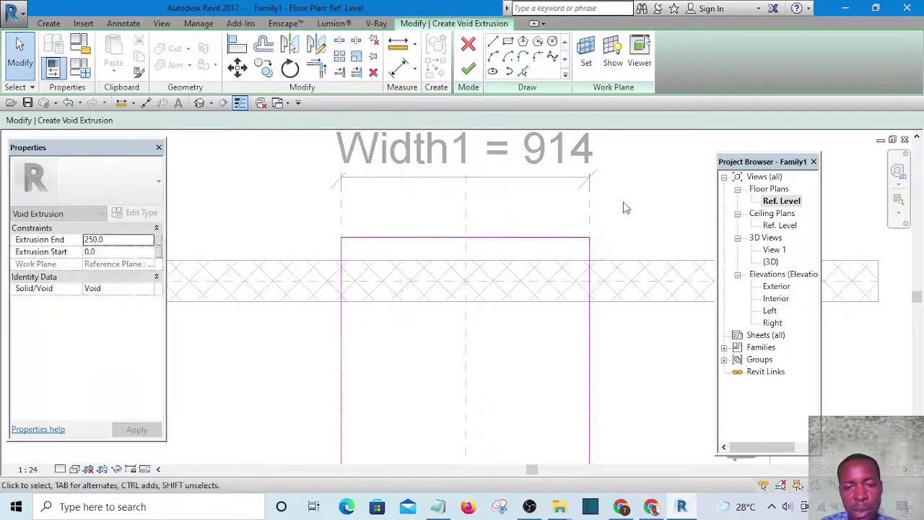
# - Finish the rectangular sketch to create the void extrusion with a depth of 250 mm
pyautogui.moveTo(584, 241); pyautogui.dragTo(518, 257, button='middle')
pyautogui.scroll(-1, 439, 253)
pyautogui.scroll(-1, 438, 257)
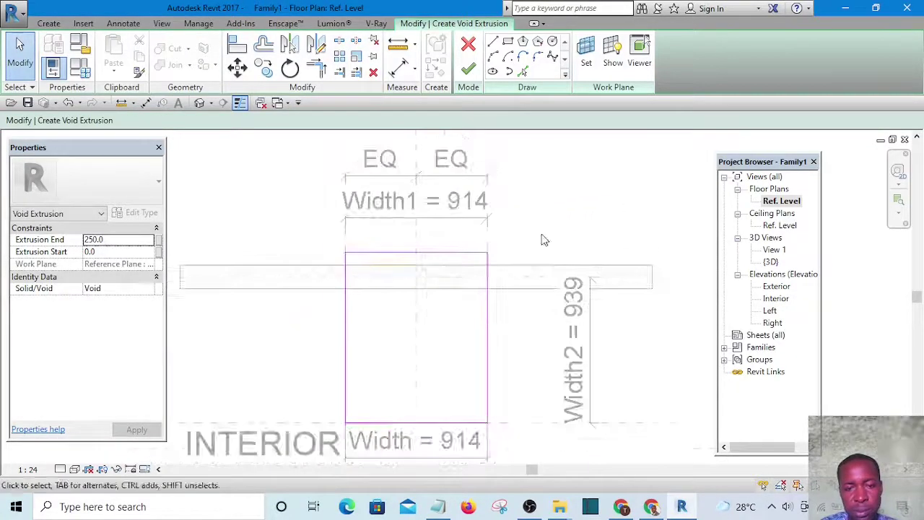
pyautogui.scroll(-1, 404, 258)
pyautogui.scroll(2, 410, 264)
pyautogui.scroll(1, 389, 256)
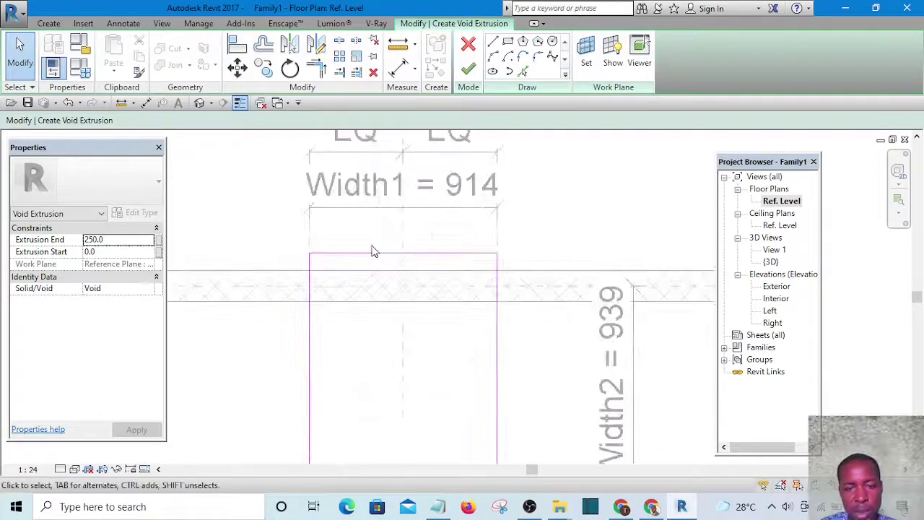
pyautogui.scroll(-2, 372, 250)
pyautogui.scroll(2, 384, 252)
pyautogui.scroll(1, 370, 236)
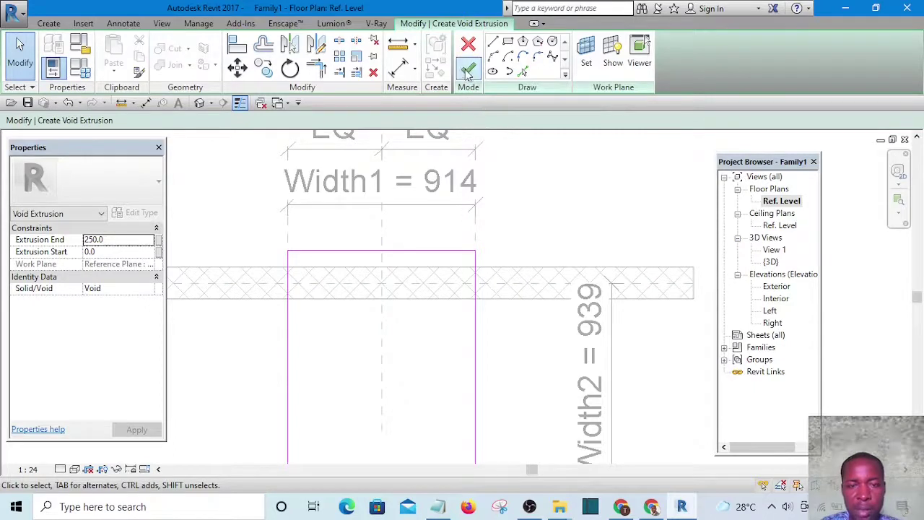
pyautogui.scroll(-3, 470, 175)
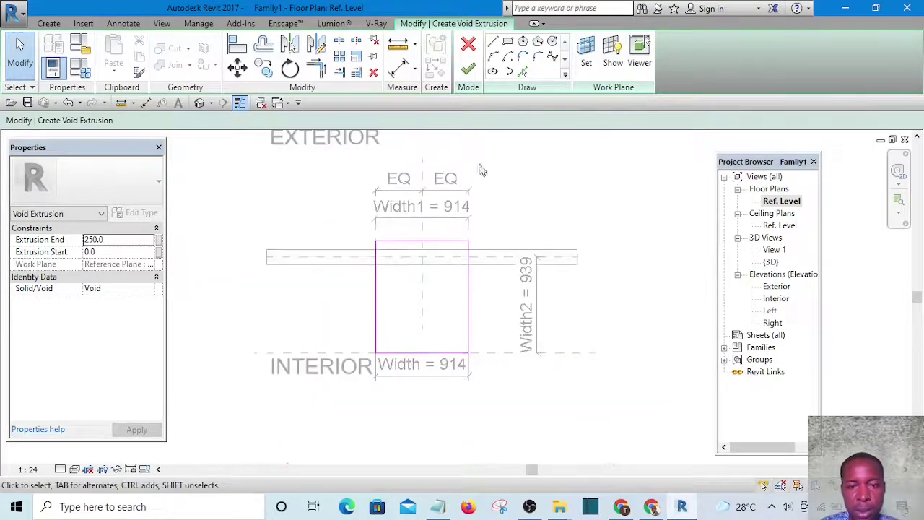
pyautogui.click(466, 74)
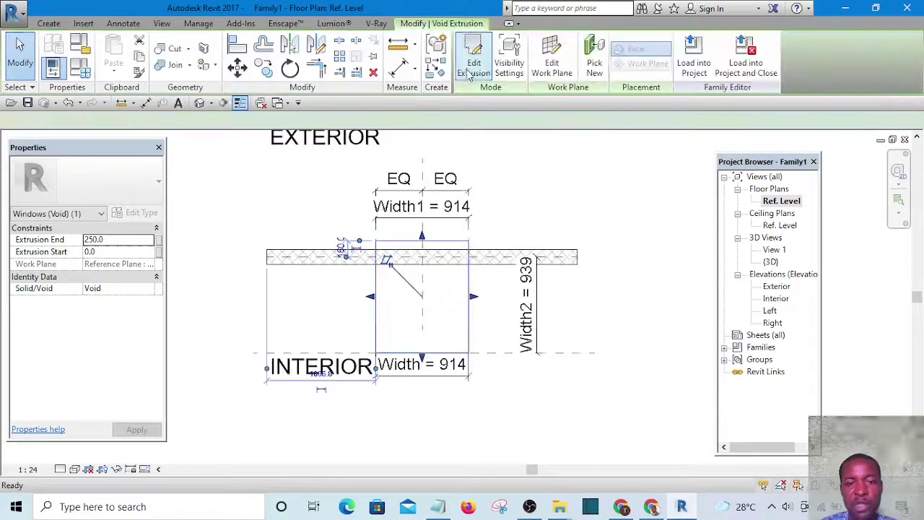
# - Draw a horizontal reference plane on the exterior side of the wall, about 176 mm from the wall's centerline
pyautogui.click(509, 193)
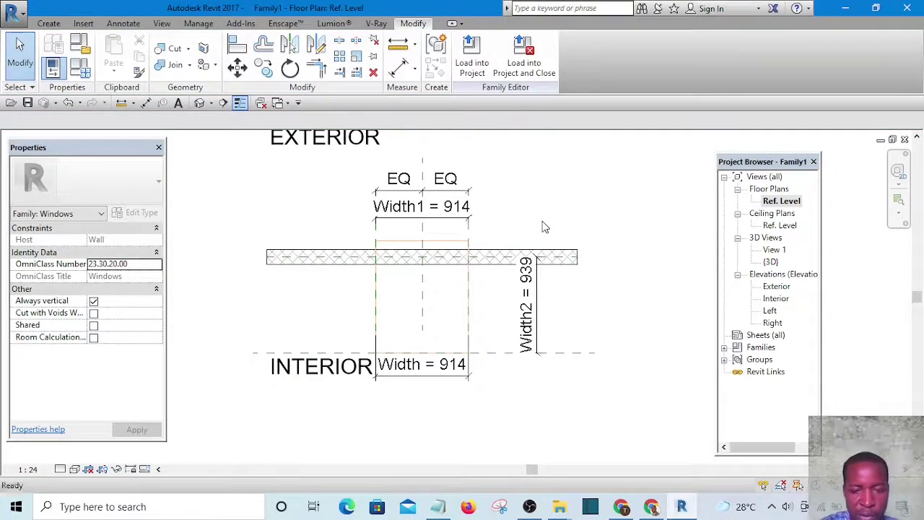
pyautogui.press('r')
pyautogui.press('p')
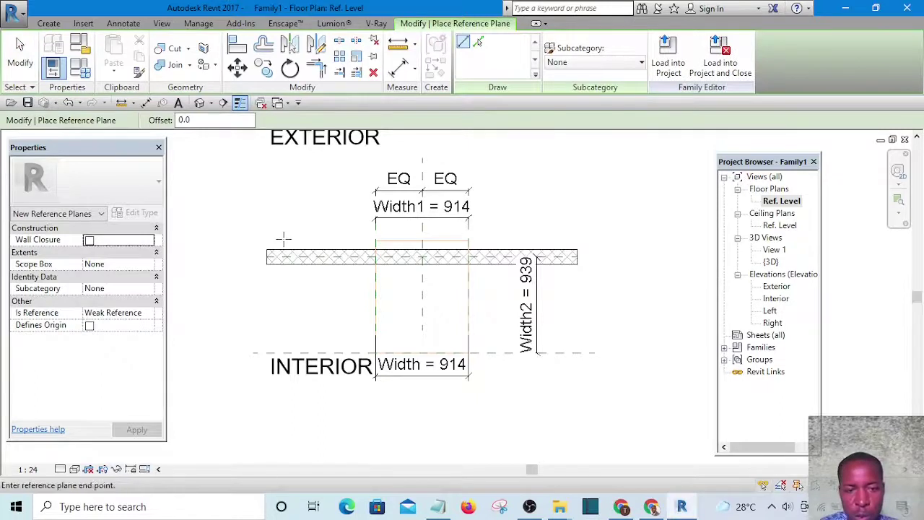
pyautogui.click(589, 238)
pyautogui.press('Escape')
pyautogui.press('Escape')
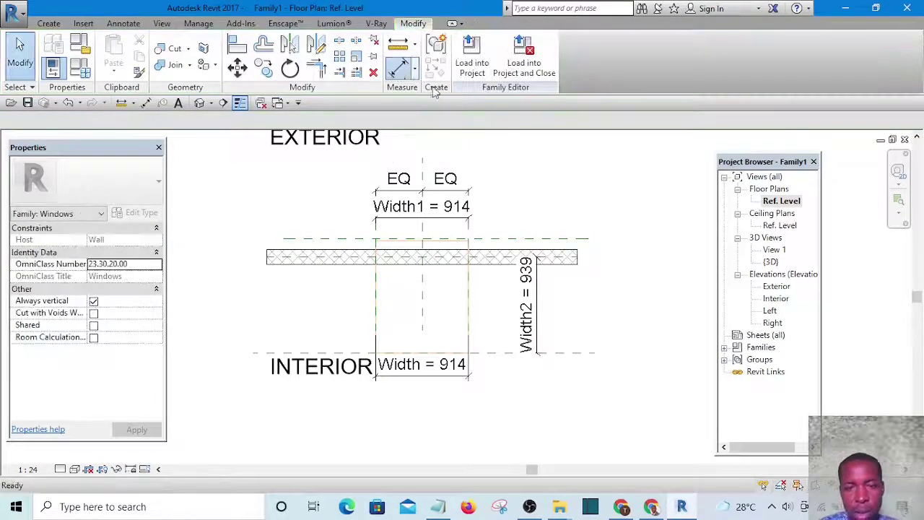
# - Dimension the distance between the wall's centerline and the exterior reference plane, near the wall's end
pyautogui.press('d')
pyautogui.press('i')
pyautogui.scroll(2, 578, 256)
pyautogui.scroll(1, 585, 271)
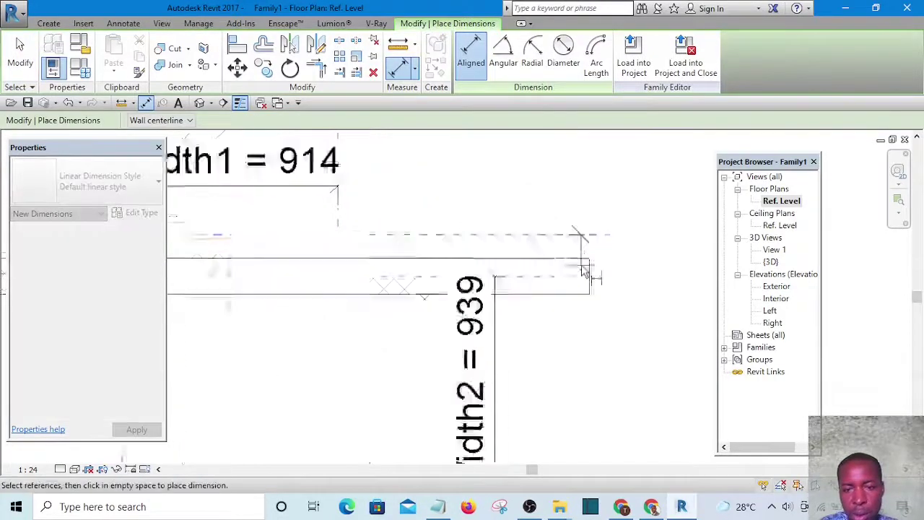
pyautogui.scroll(5, 581, 273)
pyautogui.click(586, 281)
pyautogui.scroll(-3, 533, 273)
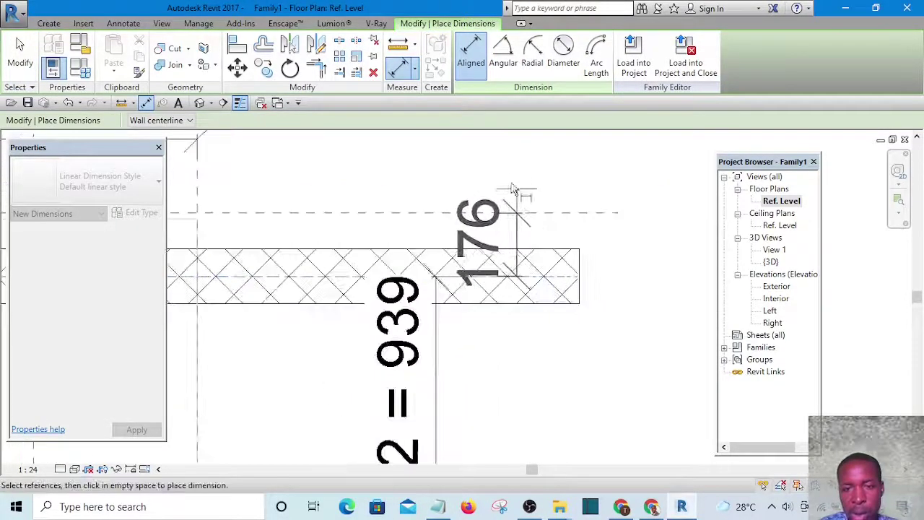
pyautogui.click(509, 184)
pyautogui.press('Escape')
pyautogui.press('Escape')
pyautogui.click(496, 238)
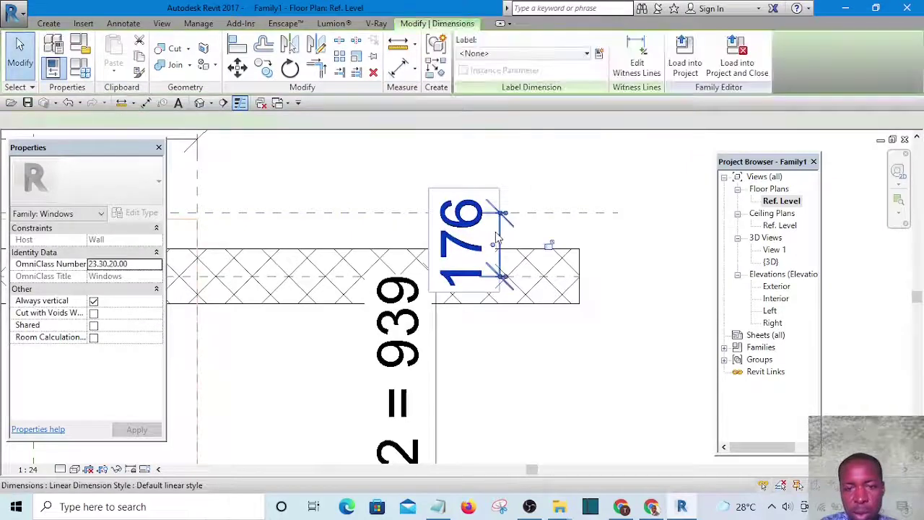
pyautogui.click(553, 192)
pyautogui.scroll(-4, 561, 210)
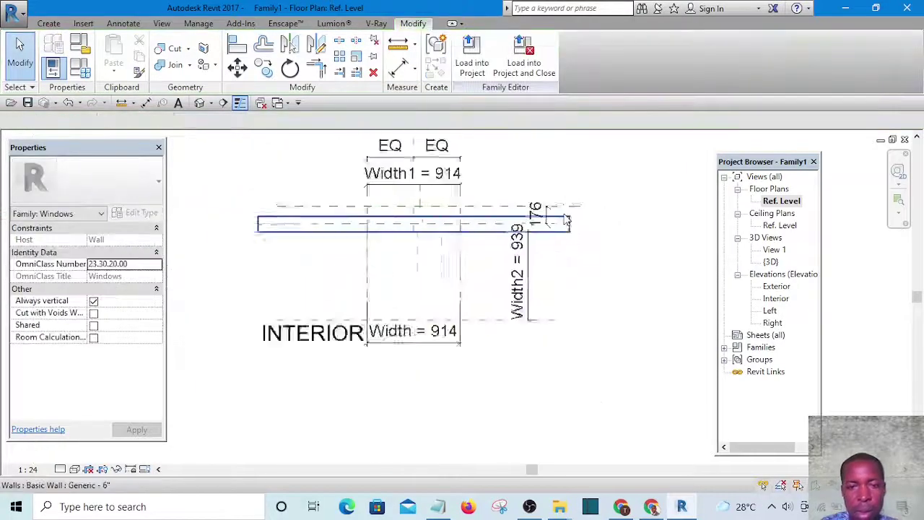
# - Stretch the void extrusion's exterior edge onto the exterior reference plane
pyautogui.scroll(4, 472, 212)
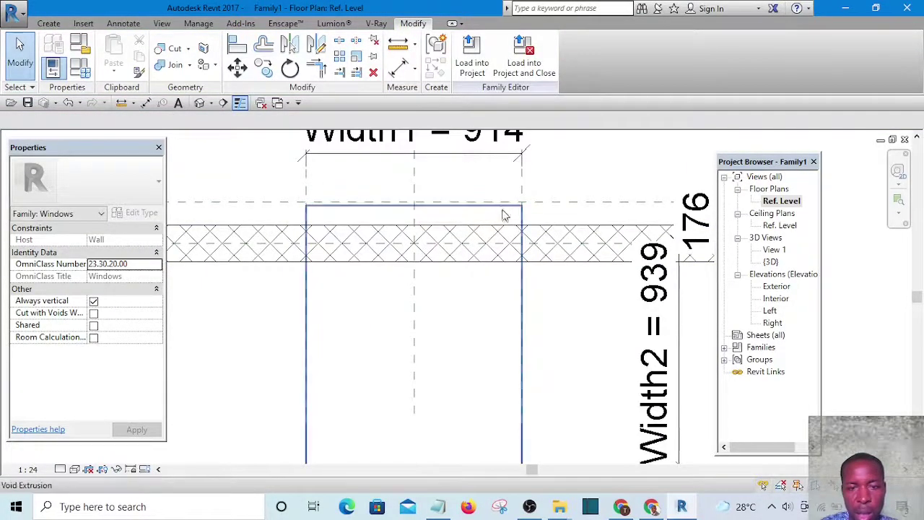
pyautogui.click(503, 213)
pyautogui.scroll(5, 397, 209)
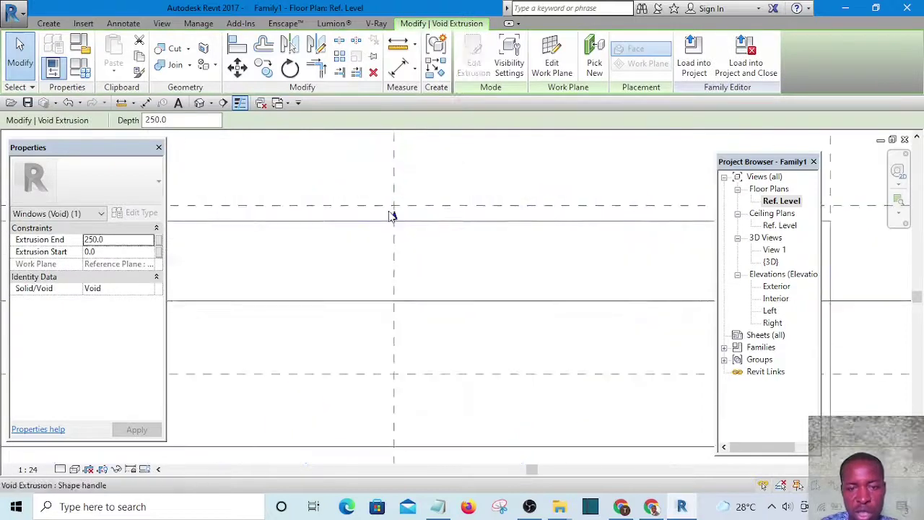
pyautogui.moveTo(392, 217); pyautogui.dragTo(395, 206)
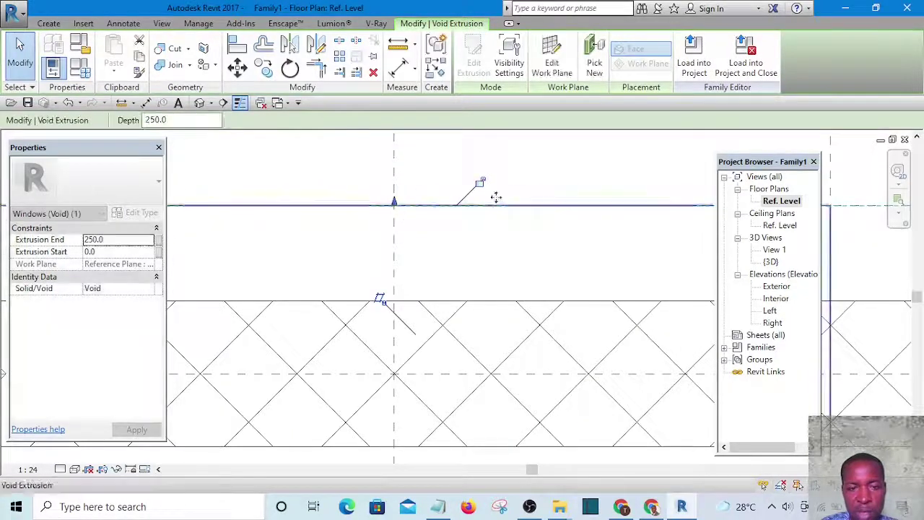
pyautogui.click(435, 176)
pyautogui.scroll(5, 436, 178)
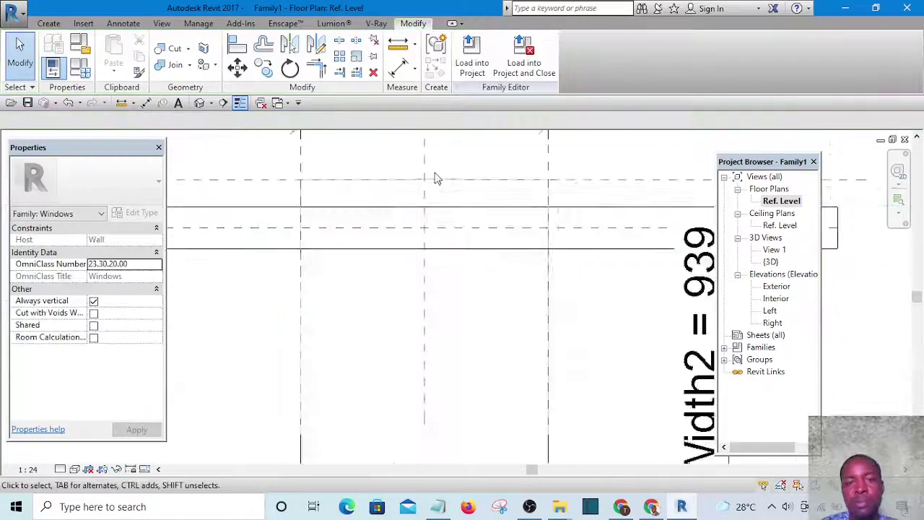
pyautogui.scroll(-5, 435, 179)
pyautogui.scroll(2, 419, 205)
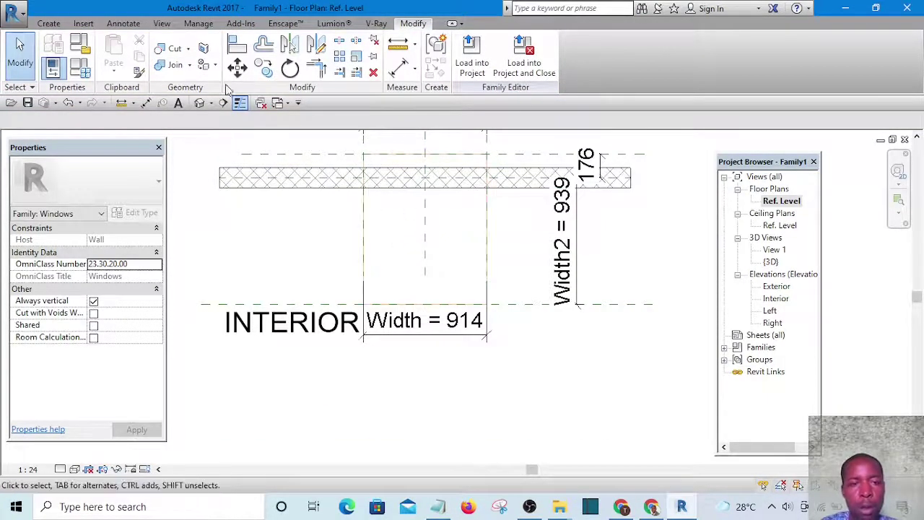
# - Cut the wall with the void extrusion in the 3D view using Cut Geometry, and inspect the opening
pyautogui.click(200, 103)
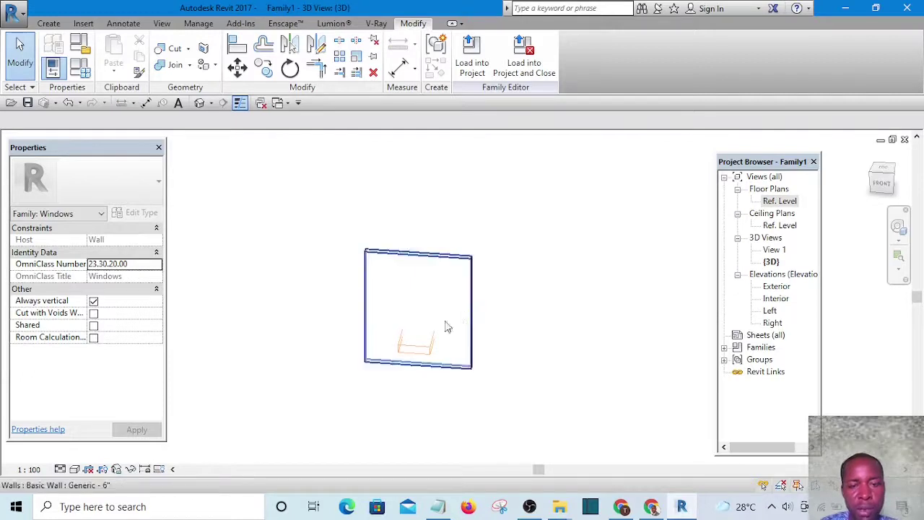
pyautogui.scroll(4, 445, 325)
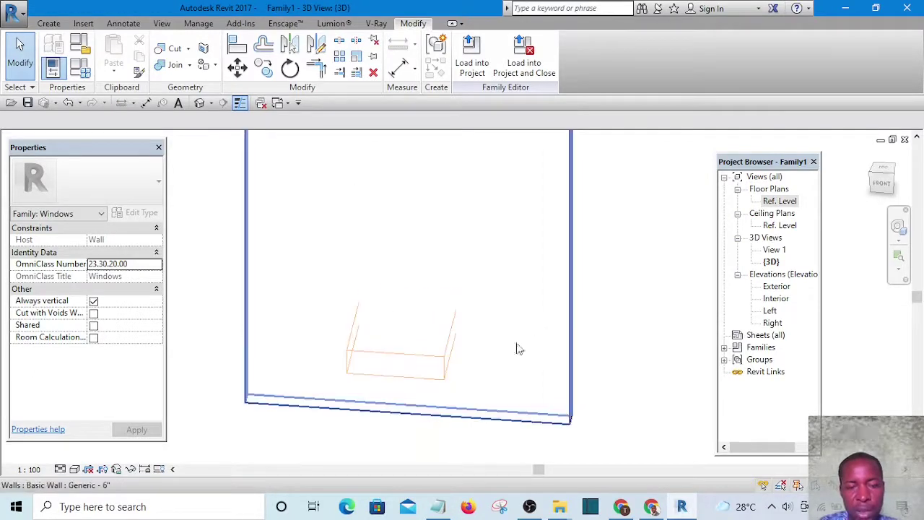
pyautogui.scroll(-2, 552, 322)
pyautogui.keyDown('shift'); pyautogui.moveTo(546, 346); pyautogui.dragTo(512, 260, button='middle'); pyautogui.keyUp('shift')
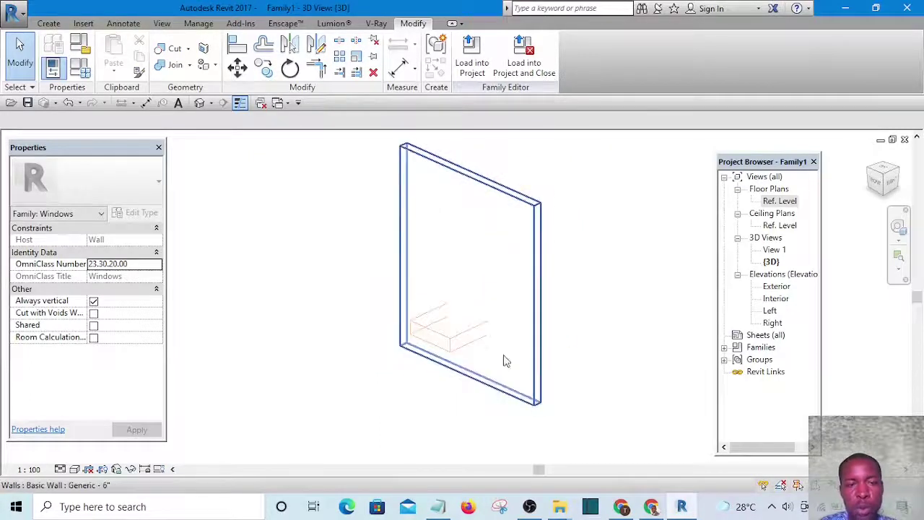
pyautogui.keyDown('shift'); pyautogui.moveTo(505, 361); pyautogui.dragTo(563, 267, button='middle'); pyautogui.keyUp('shift')
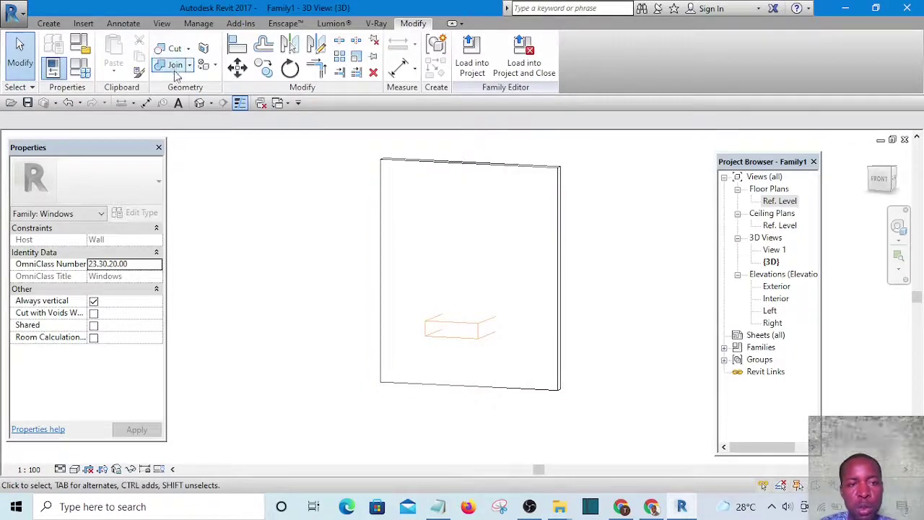
pyautogui.click(164, 50)
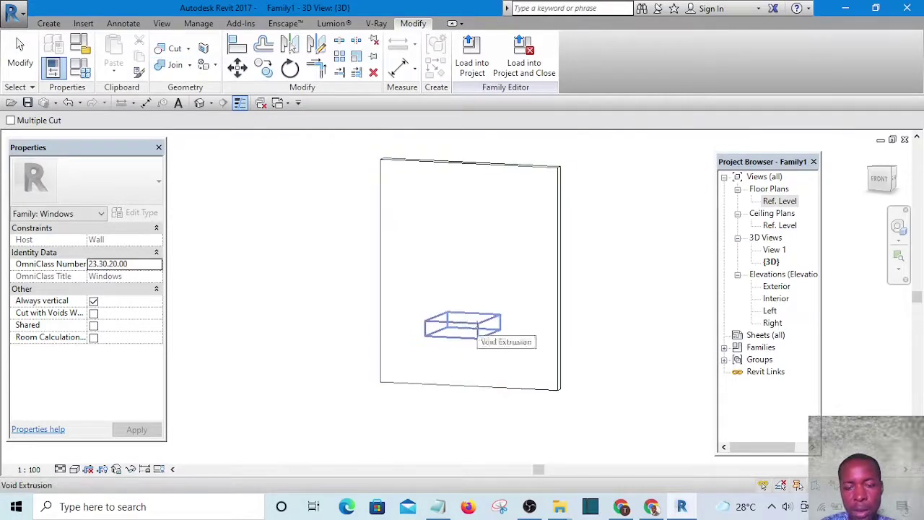
pyautogui.click(477, 331)
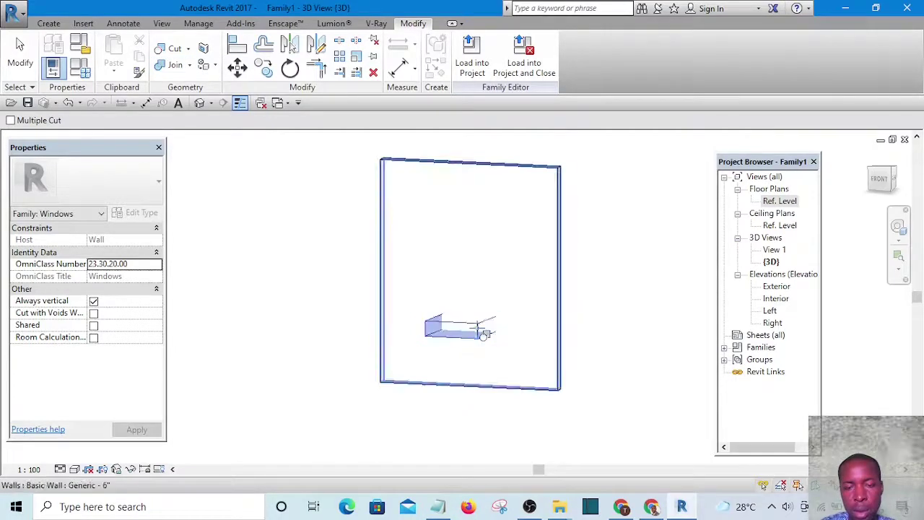
pyautogui.click(556, 264)
pyautogui.keyDown('shift'); pyautogui.moveTo(615, 299); pyautogui.dragTo(598, 373, button='middle'); pyautogui.keyUp('shift')
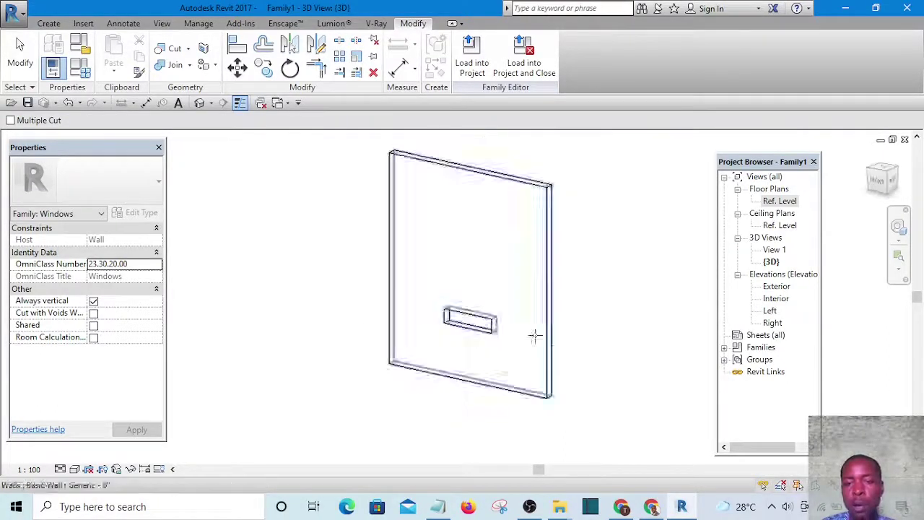
# - Open the Exterior elevation and fit the wall with its void opening in the view
pyautogui.doubleClick(776, 287)
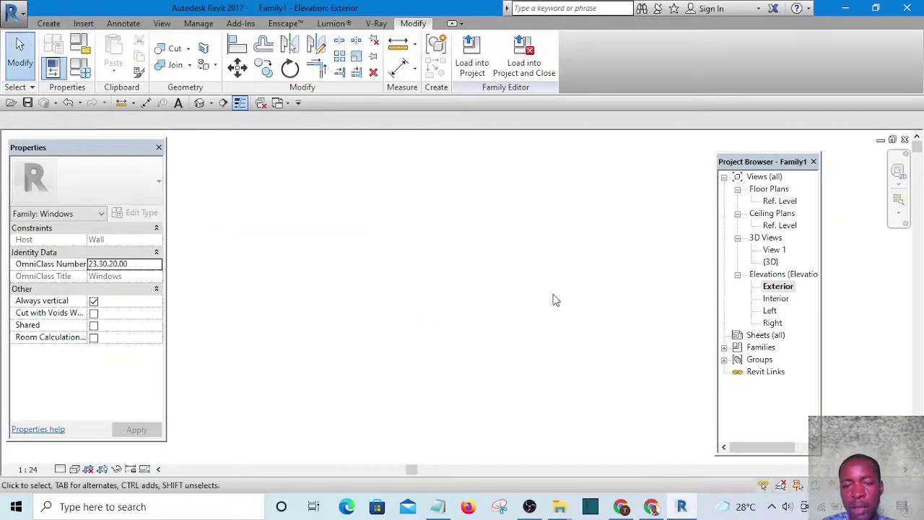
pyautogui.rightClick(450, 261)
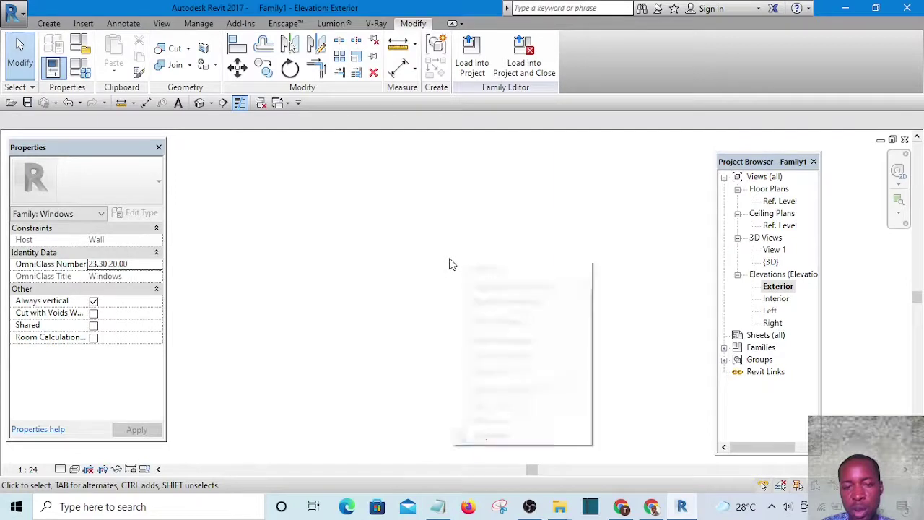
pyautogui.click(512, 371)
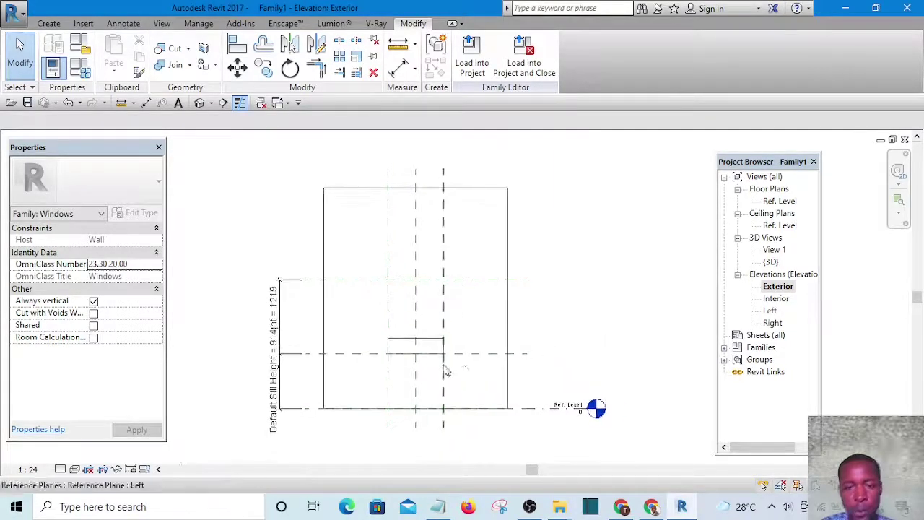
pyautogui.scroll(5, 404, 341)
pyautogui.scroll(-4, 411, 296)
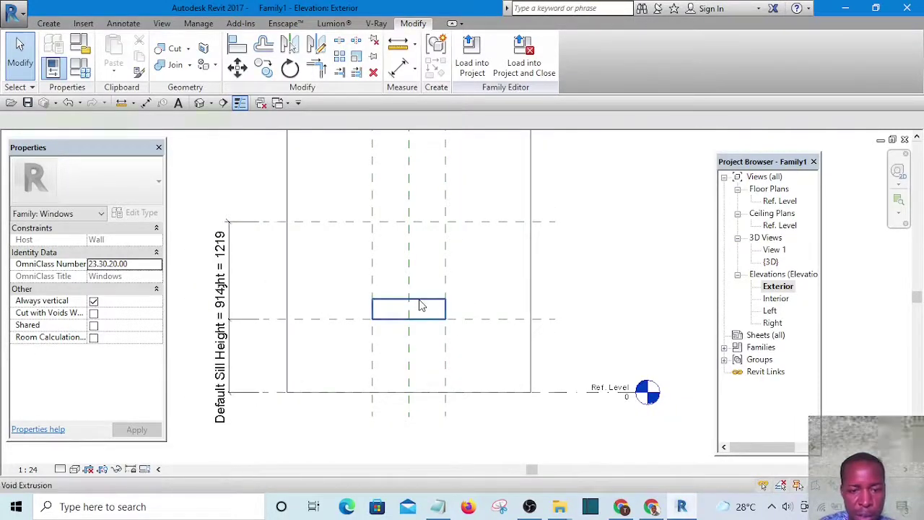
# - Set the Exterior elevation's view scale to 1:10 and check the Height and Default Sill Height dimensions
pyautogui.click(423, 305)
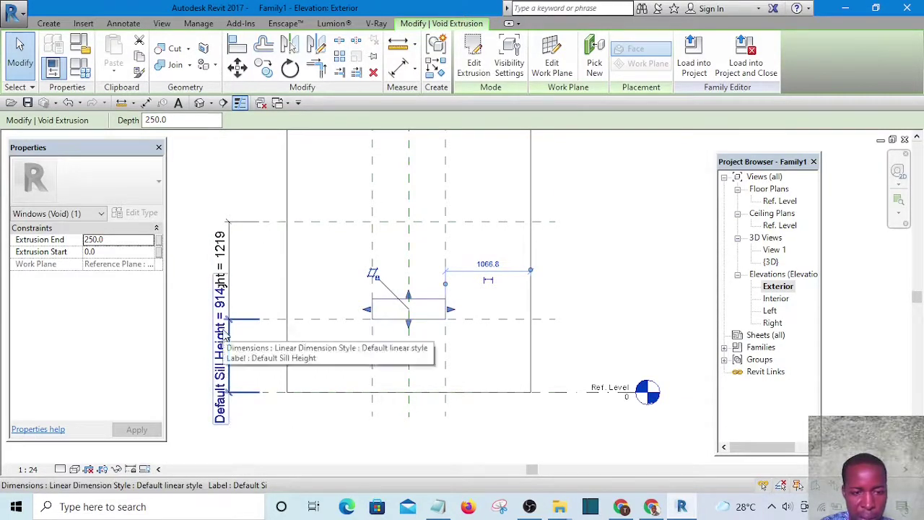
pyautogui.click(31, 469)
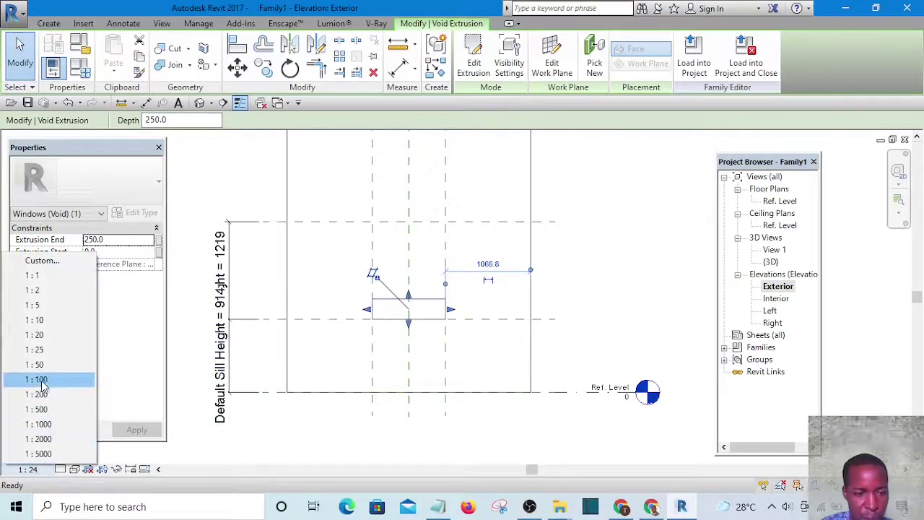
pyautogui.click(42, 319)
pyautogui.scroll(5, 258, 262)
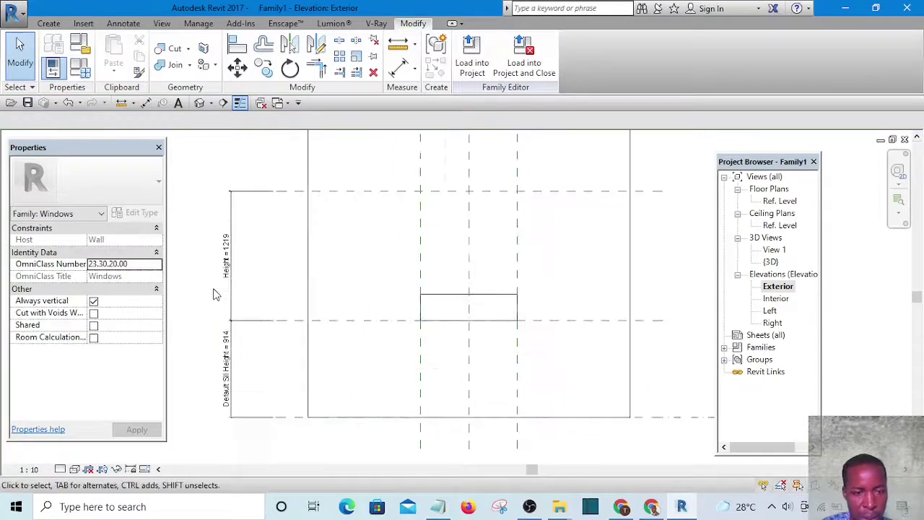
pyautogui.scroll(-3, 279, 277)
pyautogui.scroll(-1, 278, 291)
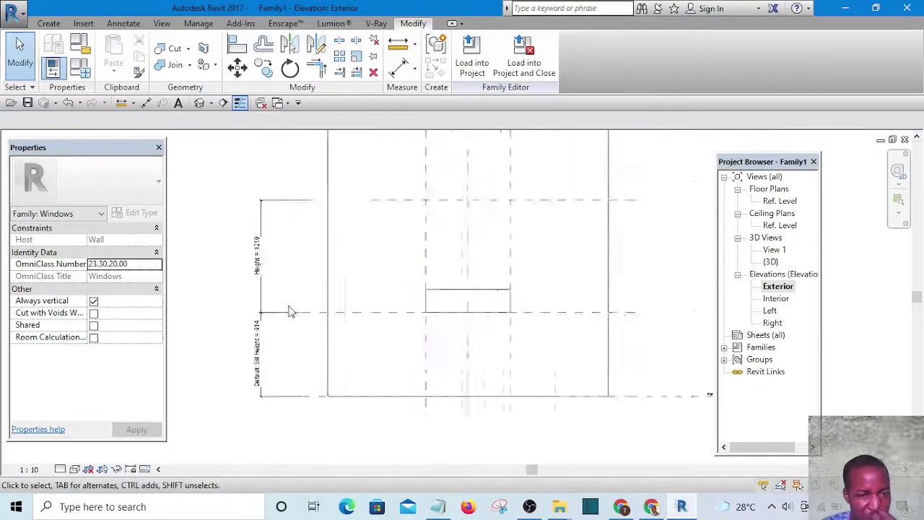
pyautogui.scroll(2, 284, 324)
pyautogui.moveTo(329, 363); pyautogui.dragTo(328, 387, button='middle')
pyautogui.scroll(2, 265, 386)
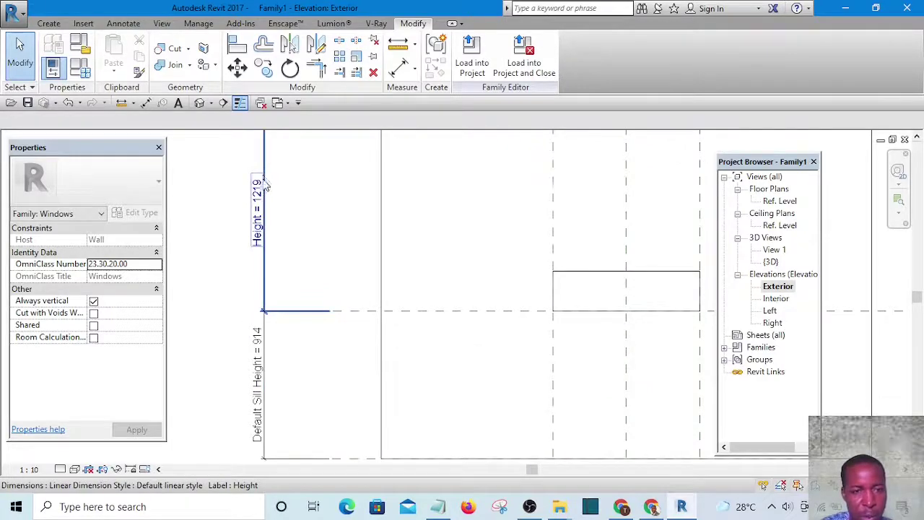
pyautogui.scroll(-3, 369, 305)
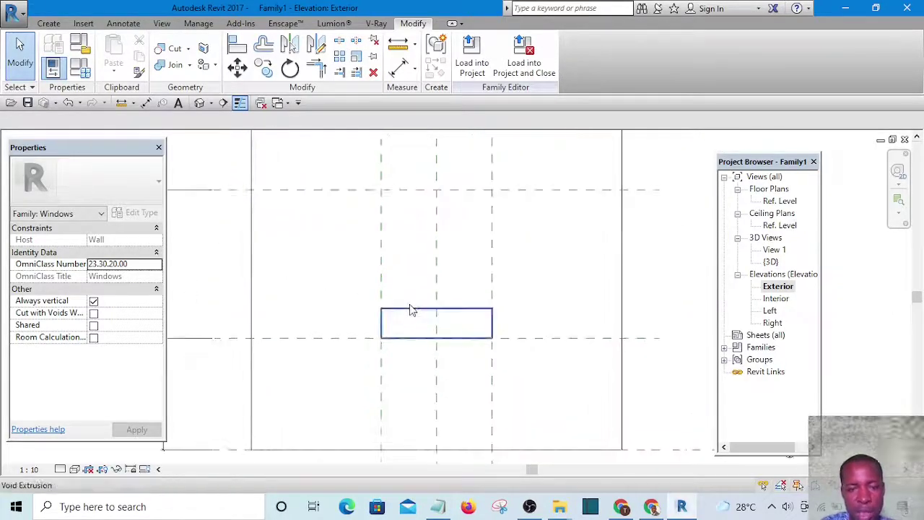
# - Stretch the void extrusion's top edge up to the head reference plane, giving an extrusion end of 1219.2 mm
pyautogui.click(410, 311)
pyautogui.scroll(-2, 426, 296)
pyautogui.scroll(3, 427, 304)
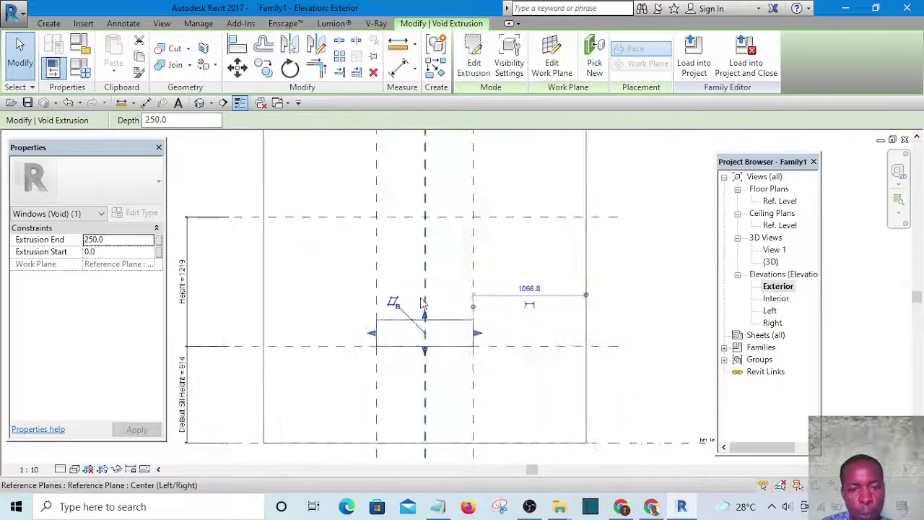
pyautogui.moveTo(426, 323); pyautogui.dragTo(425, 185)
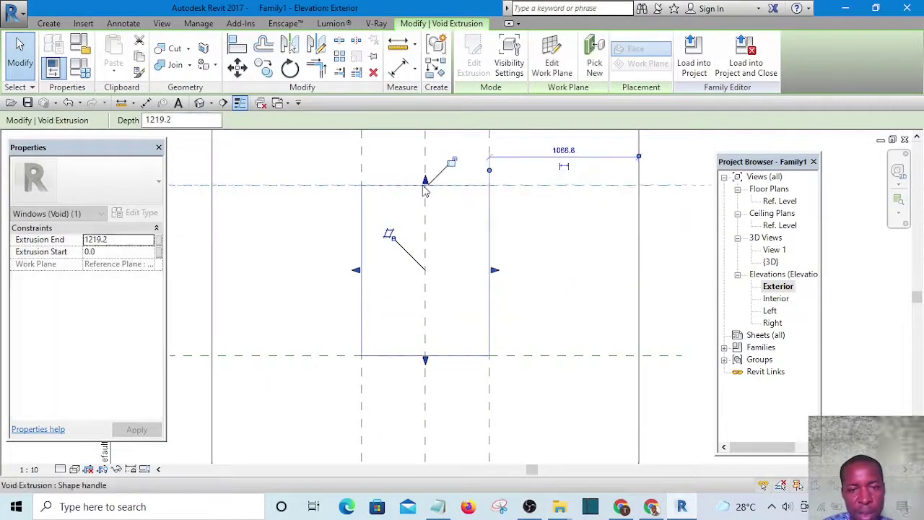
pyautogui.scroll(-3, 451, 229)
pyautogui.scroll(4, 447, 294)
pyautogui.click(457, 227)
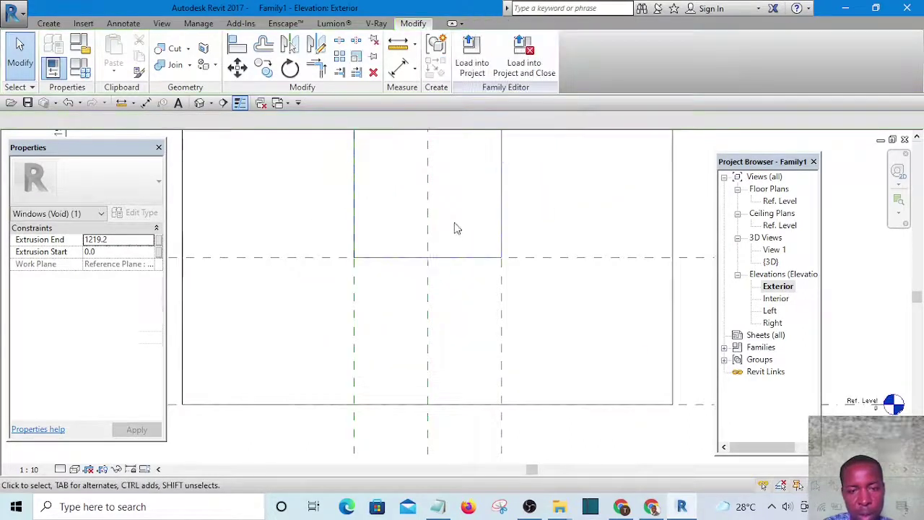
# - Snap the void extrusion's bottom edge to the sill reference plane and view the opening in 3D
pyautogui.click(490, 257)
pyautogui.moveTo(426, 258)
pyautogui.mouseDown()
pyautogui.moveTo(427, 208)
pyautogui.moveTo(426, 257)
pyautogui.mouseUp()
pyautogui.scroll(-5, 412, 284)
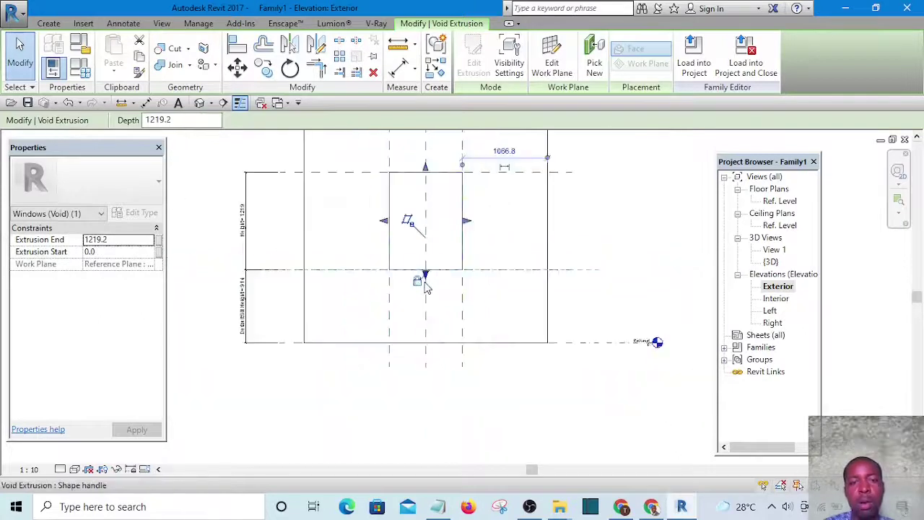
pyautogui.click(527, 190)
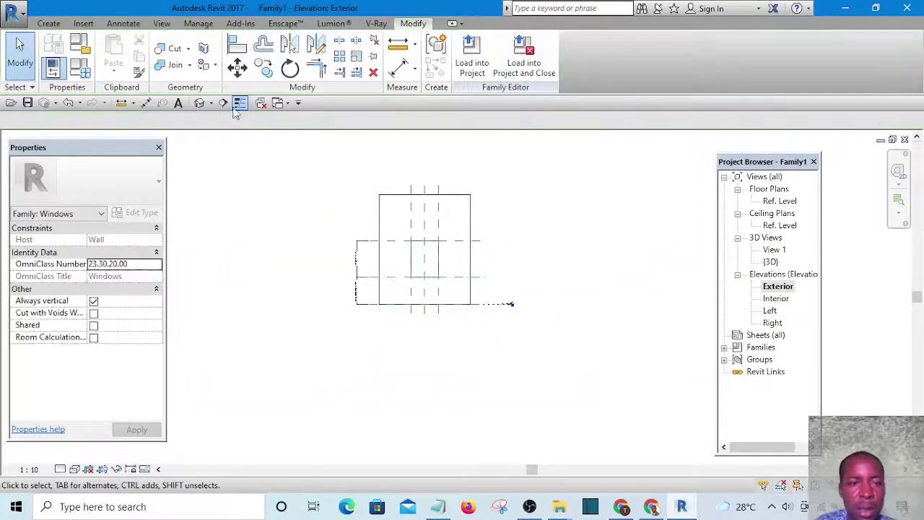
pyautogui.click(205, 104)
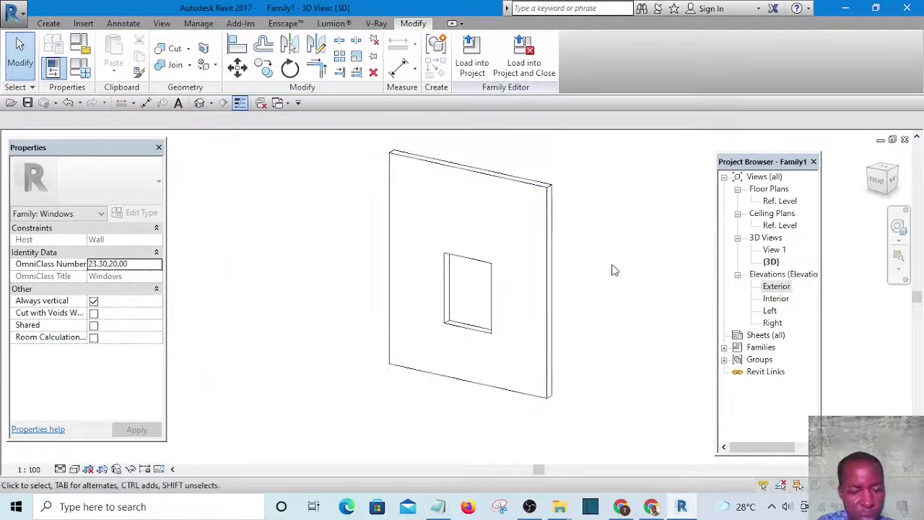
pyautogui.keyDown('shift'); pyautogui.moveTo(610, 262); pyautogui.dragTo(647, 244, button='middle'); pyautogui.keyUp('shift')
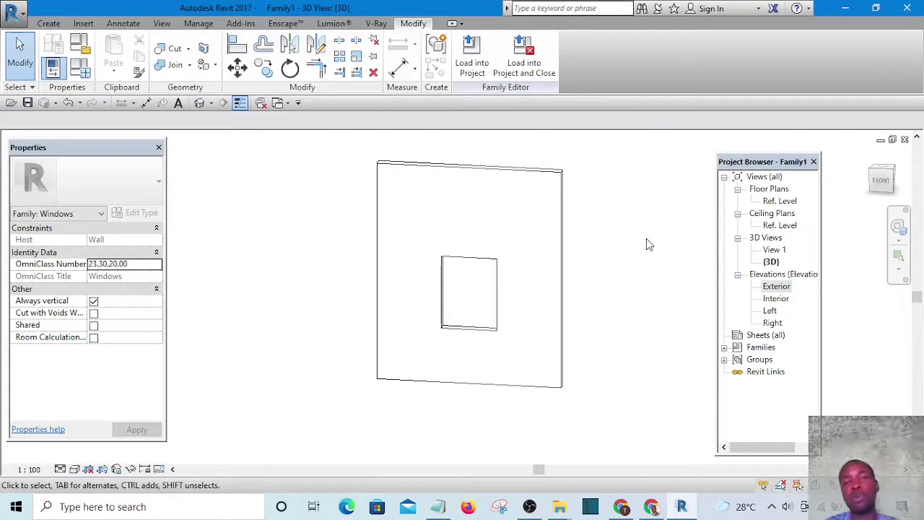
pyautogui.click(473, 62)
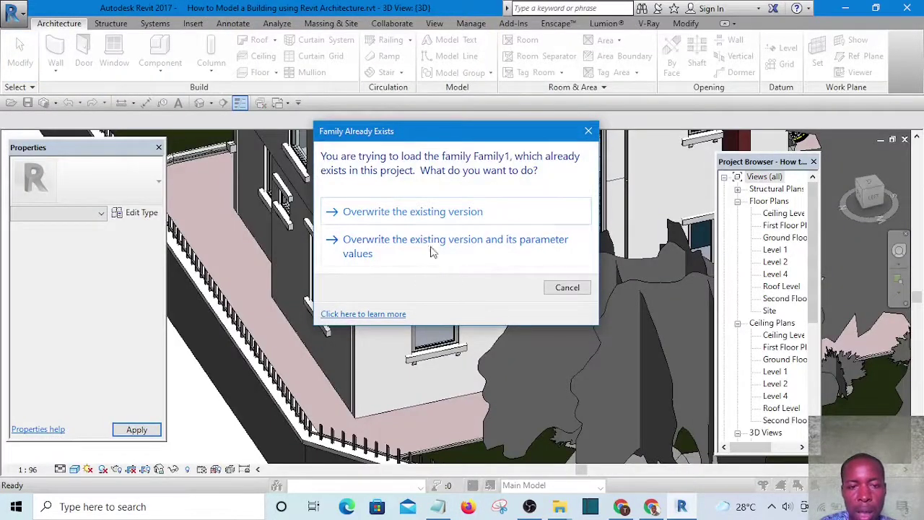
pyautogui.click(567, 287)
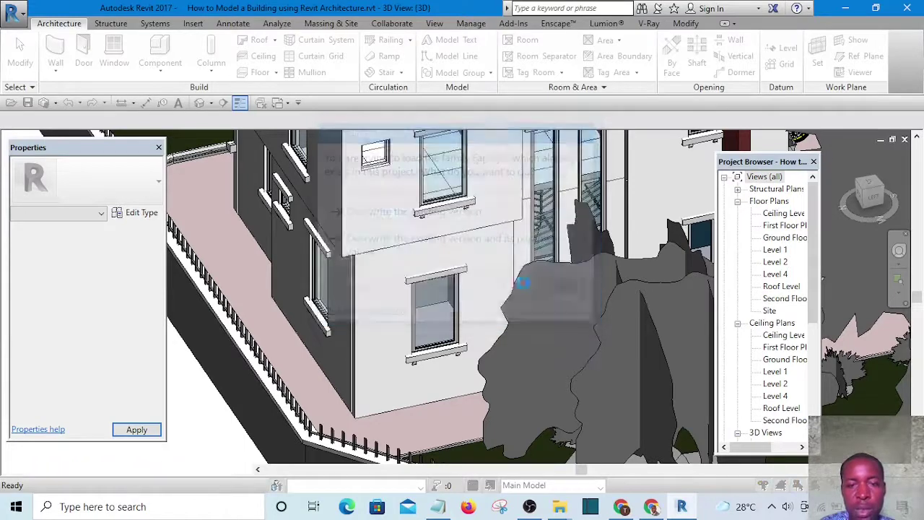
pyautogui.click(548, 282)
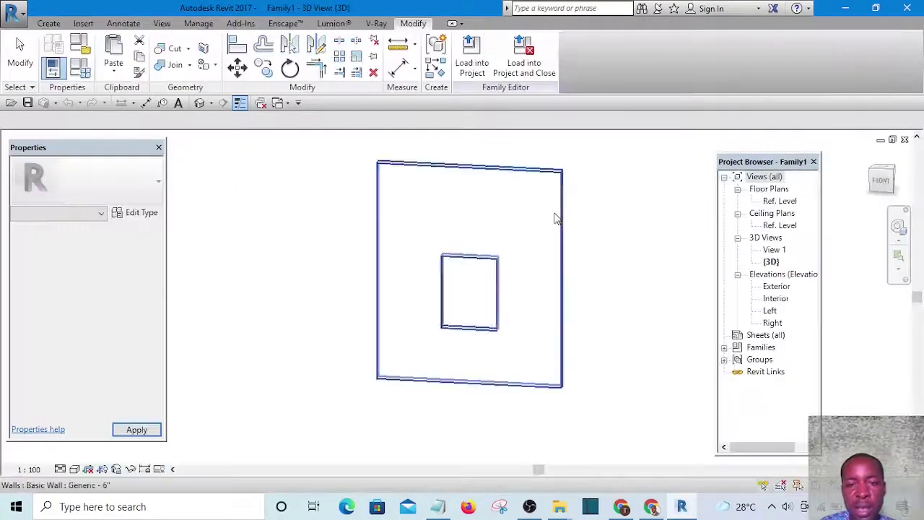
# - Save the family as "Corner Window Family Tutorial Revit" in the Revit Tutorial folder, with maximum backups set to 1
pyautogui.scroll(-3, 628, 262)
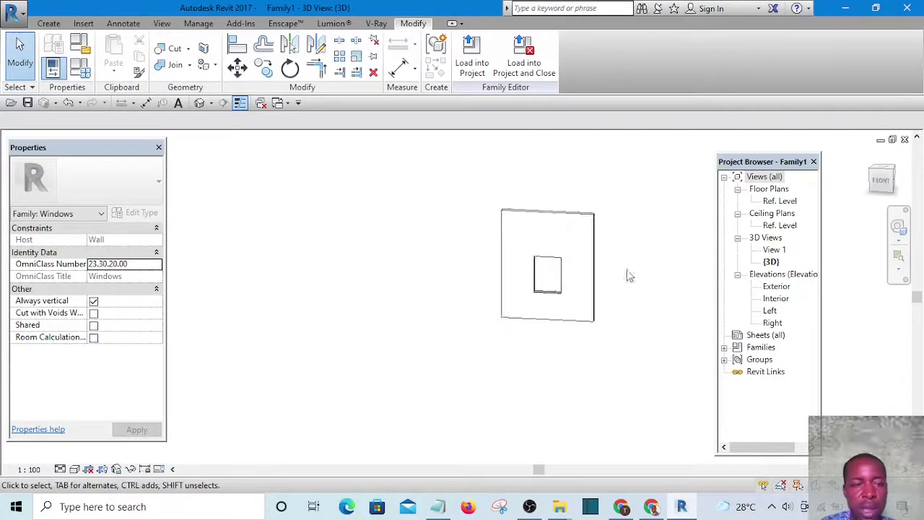
pyautogui.keyDown('shift'); pyautogui.moveTo(598, 298); pyautogui.dragTo(567, 338, button='middle'); pyautogui.keyUp('shift')
pyautogui.click(13, 13)
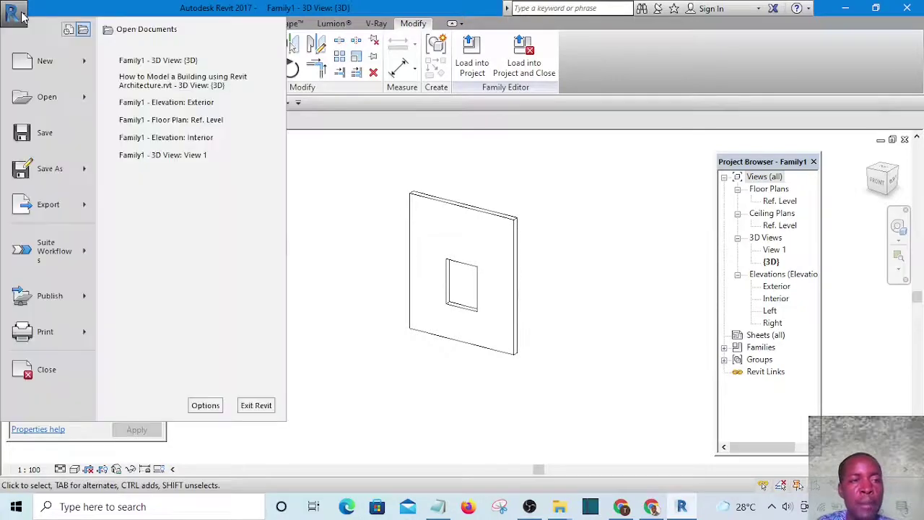
pyautogui.moveTo(58, 174)
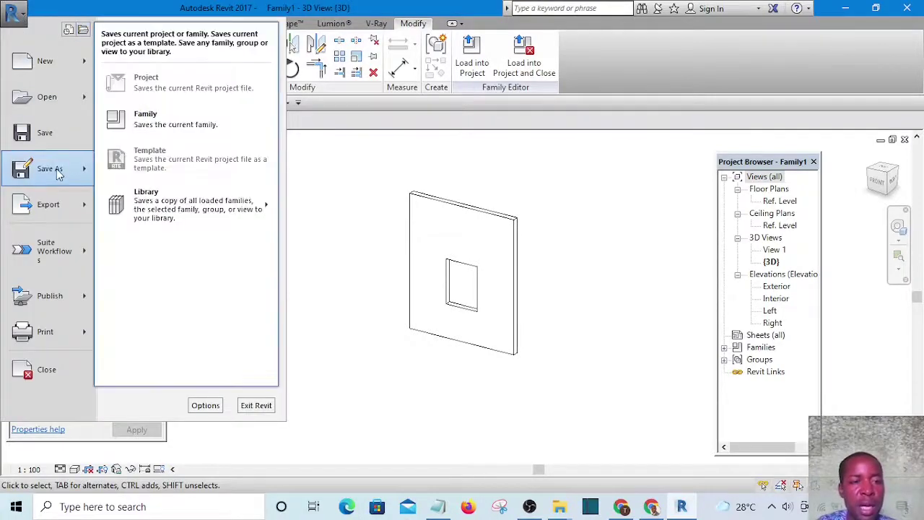
pyautogui.click(159, 119)
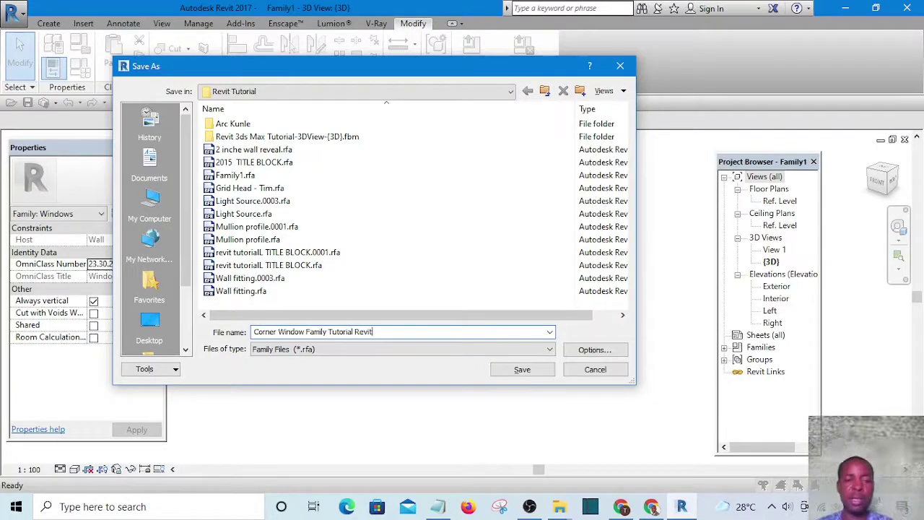
pyautogui.click(594, 350)
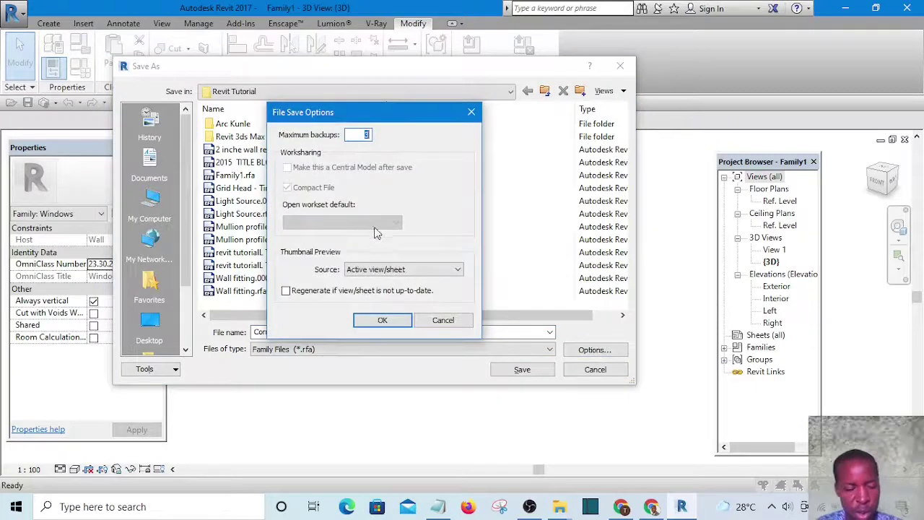
pyautogui.write('1')
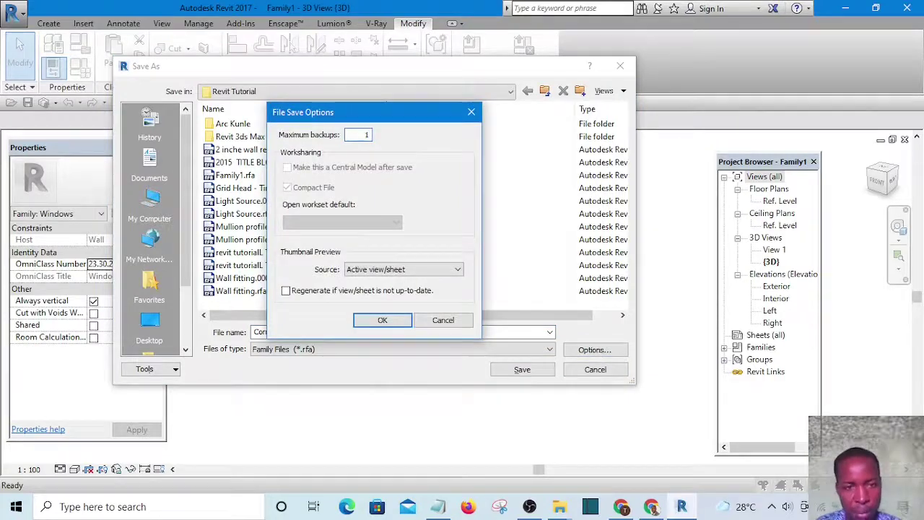
pyautogui.click(383, 321)
pyautogui.click(524, 372)
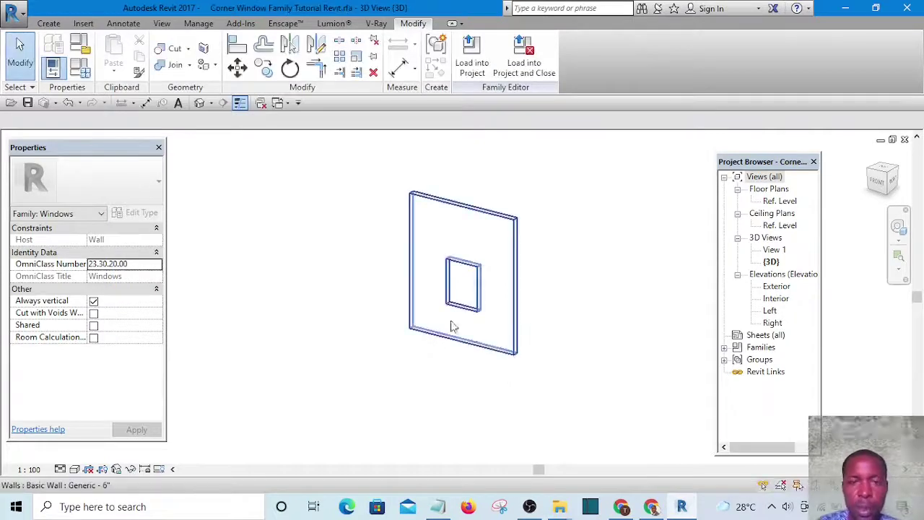
# - Load the corner window family into the building project and place one on the ground-floor wall at the building's corner
pyautogui.click(472, 58)
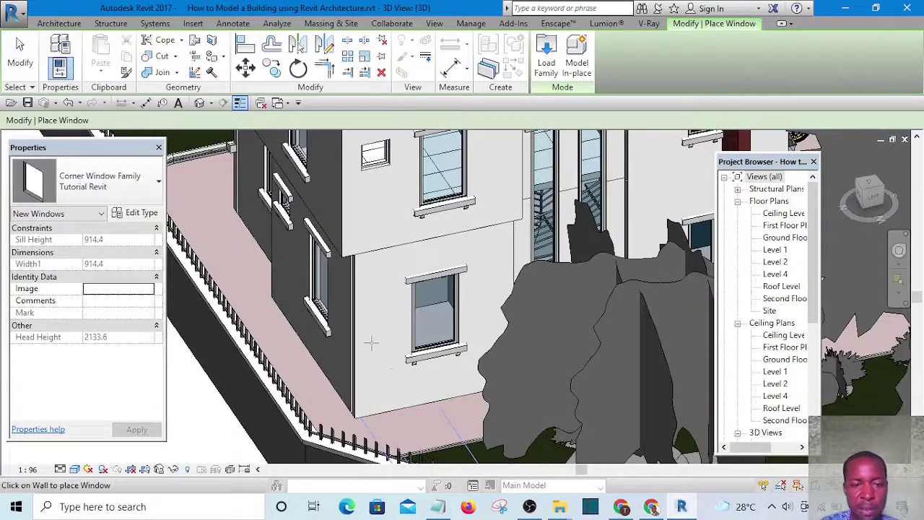
pyautogui.scroll(2, 365, 287)
pyautogui.scroll(-3, 366, 288)
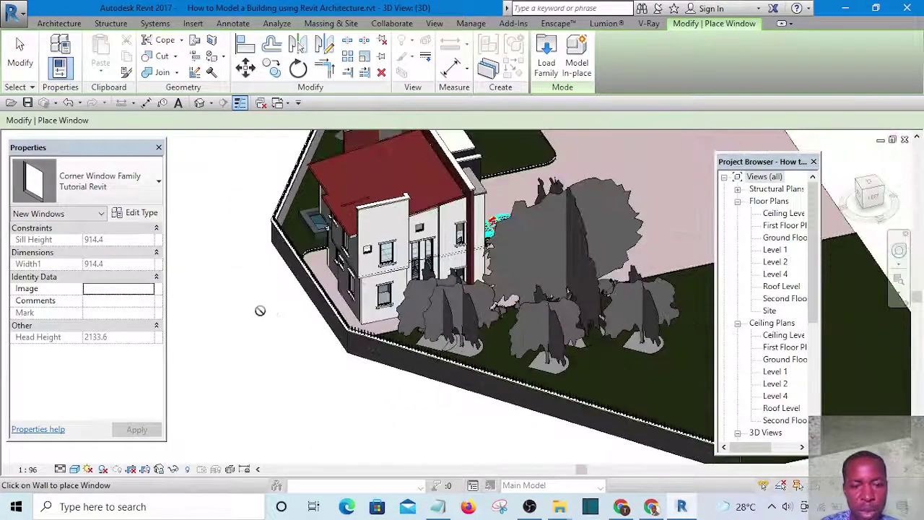
pyautogui.scroll(1, 390, 289)
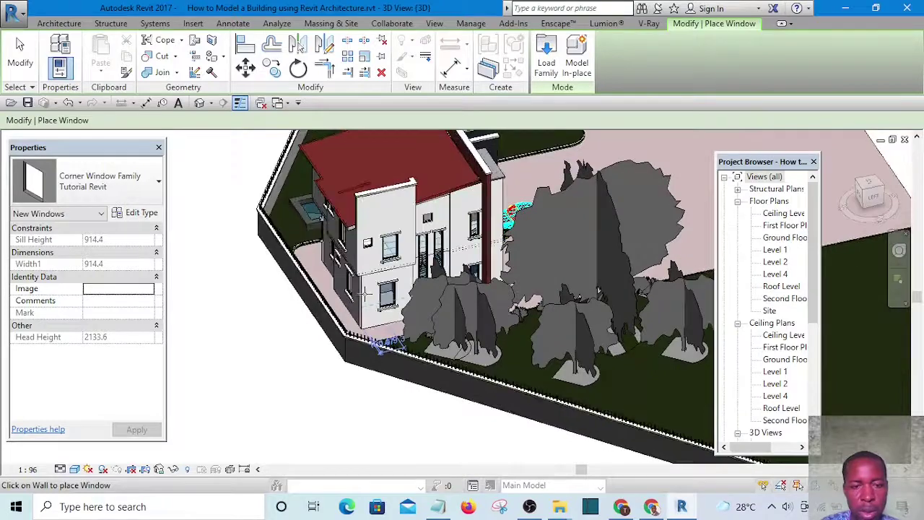
pyautogui.scroll(4, 427, 318)
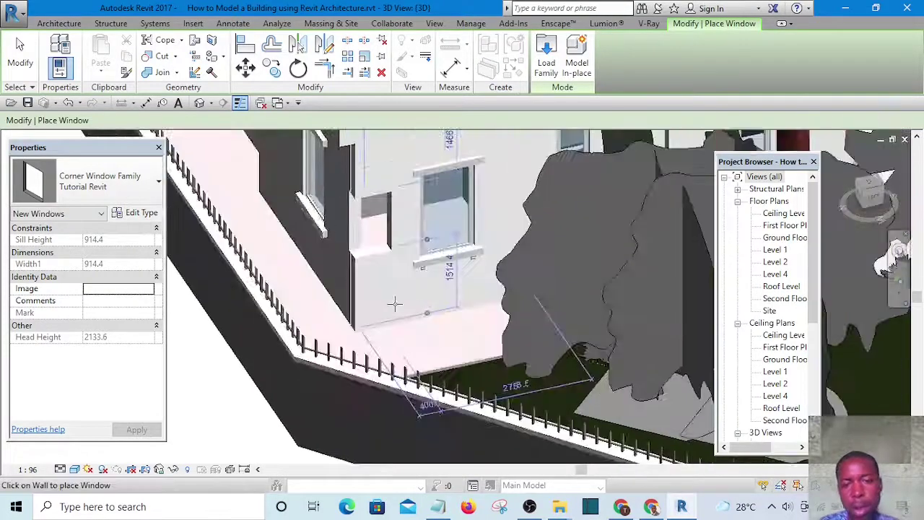
pyautogui.press('Escape')
# - Examine how the placed window's void cuts the two walls at the building corner in 3D
pyautogui.scroll(2, 414, 278)
pyautogui.scroll(-3, 412, 278)
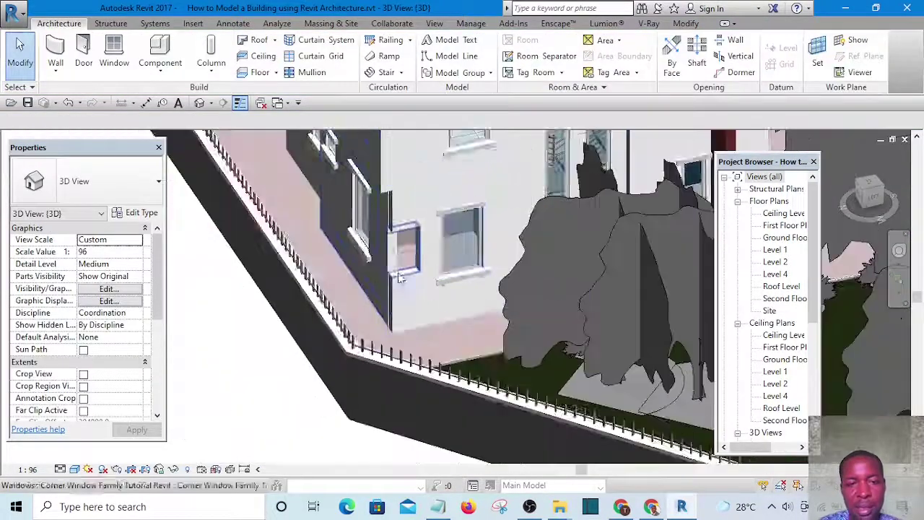
pyautogui.scroll(1, 400, 265)
pyautogui.scroll(-3, 431, 307)
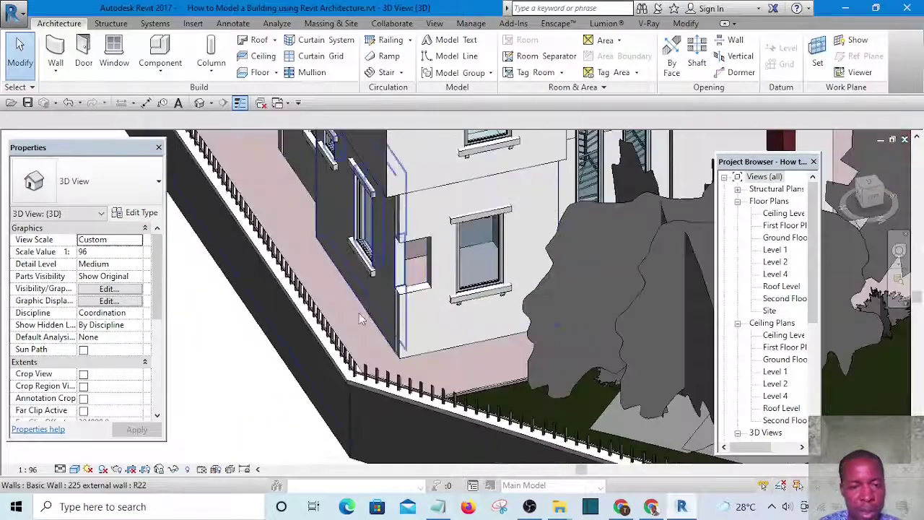
pyautogui.scroll(2, 394, 321)
pyautogui.scroll(-2, 393, 320)
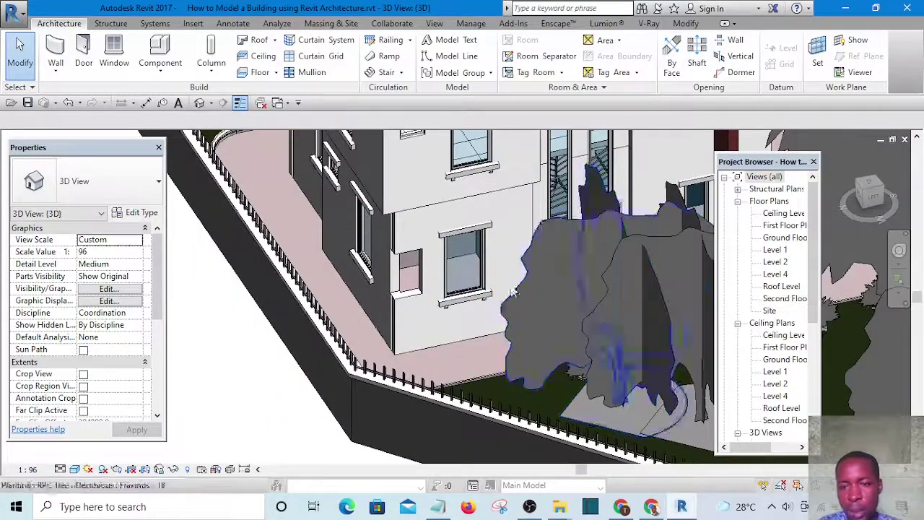
pyautogui.scroll(2, 387, 293)
pyautogui.scroll(4, 388, 296)
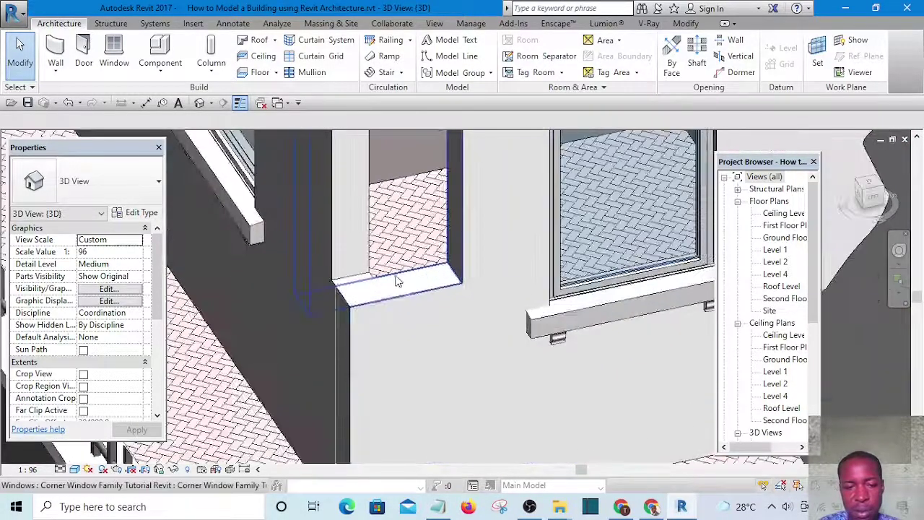
pyautogui.scroll(-4, 362, 297)
pyautogui.keyDown('shift'); pyautogui.moveTo(362, 302); pyautogui.dragTo(357, 259, button='middle'); pyautogui.keyUp('shift')
pyautogui.scroll(-2, 518, 357)
pyautogui.scroll(5, 499, 377)
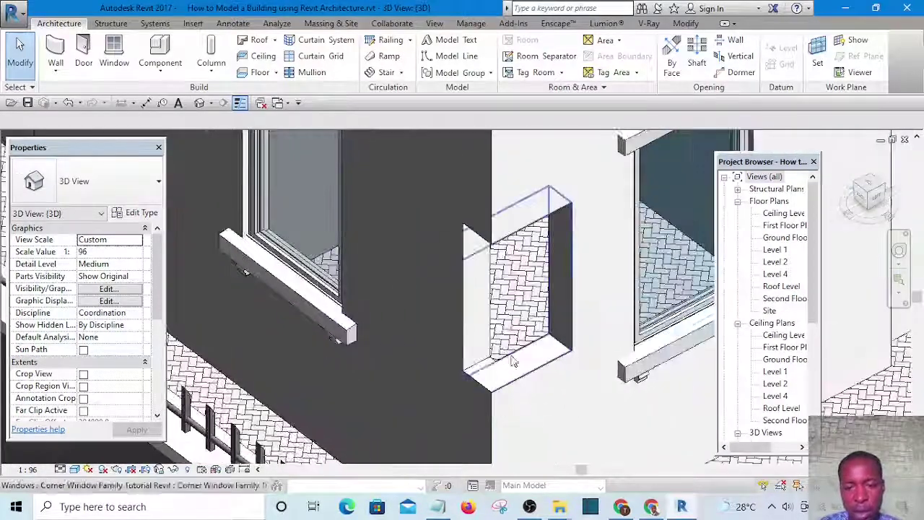
pyautogui.scroll(-3, 501, 374)
pyautogui.keyDown('shift'); pyautogui.moveTo(511, 370); pyautogui.dragTo(494, 342, button='middle'); pyautogui.keyUp('shift')
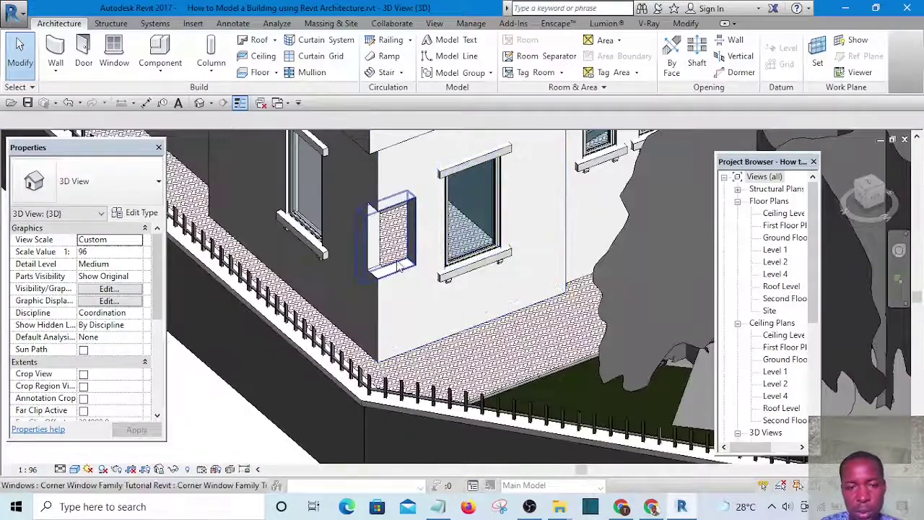
# - Set the corner window's type parameters Width2 to 1200 and Width to 600
pyautogui.click(394, 266)
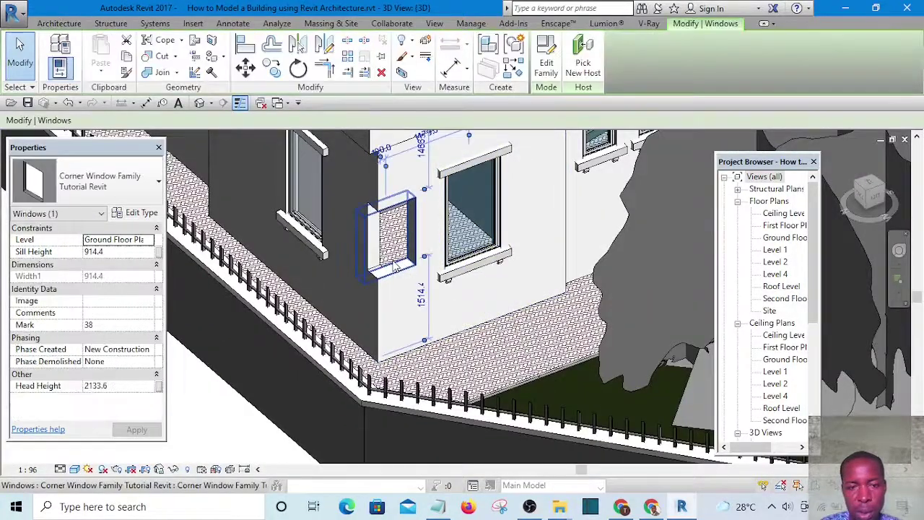
pyautogui.click(135, 214)
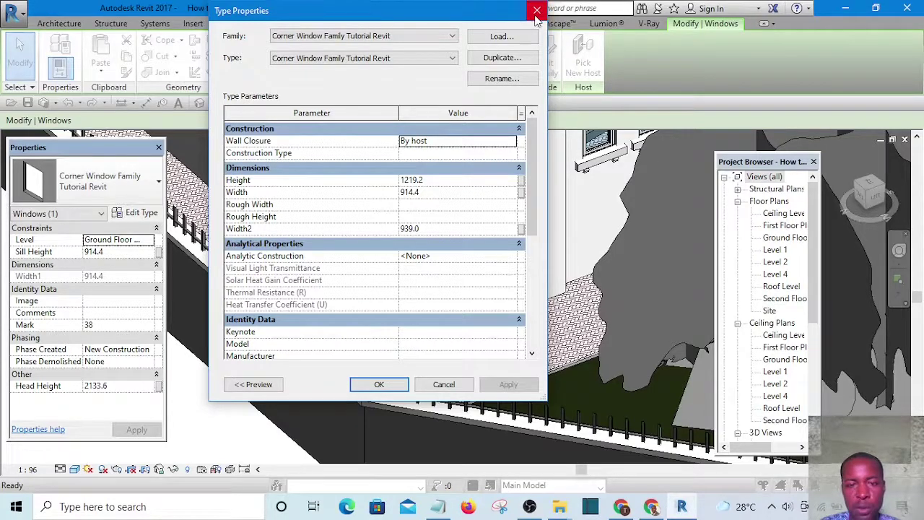
pyautogui.click(433, 229)
pyautogui.write('1200')
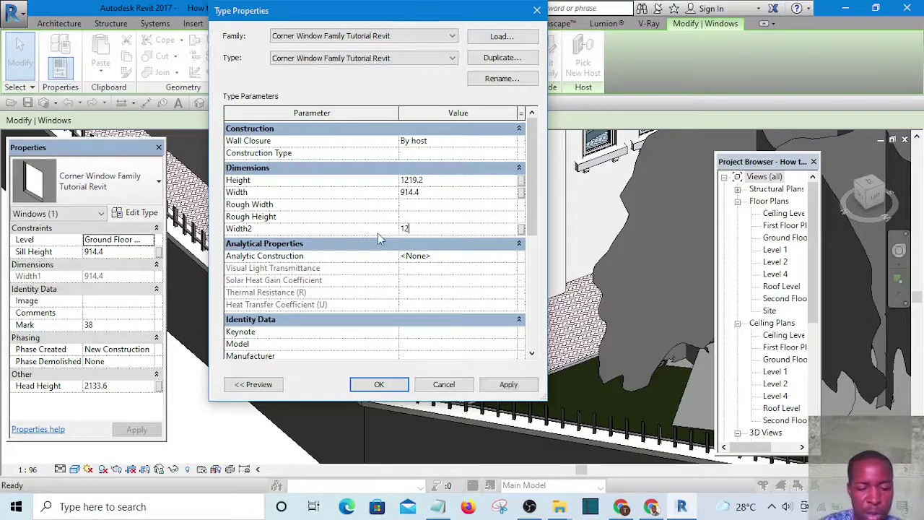
pyautogui.click(438, 193)
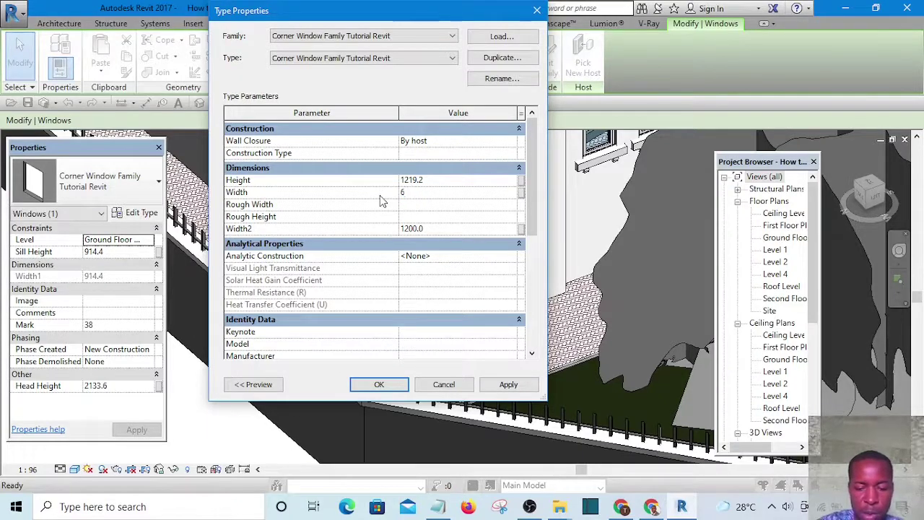
pyautogui.click(394, 384)
# - Check the resized corner window opening from both wall faces in 3D
pyautogui.scroll(-4, 456, 291)
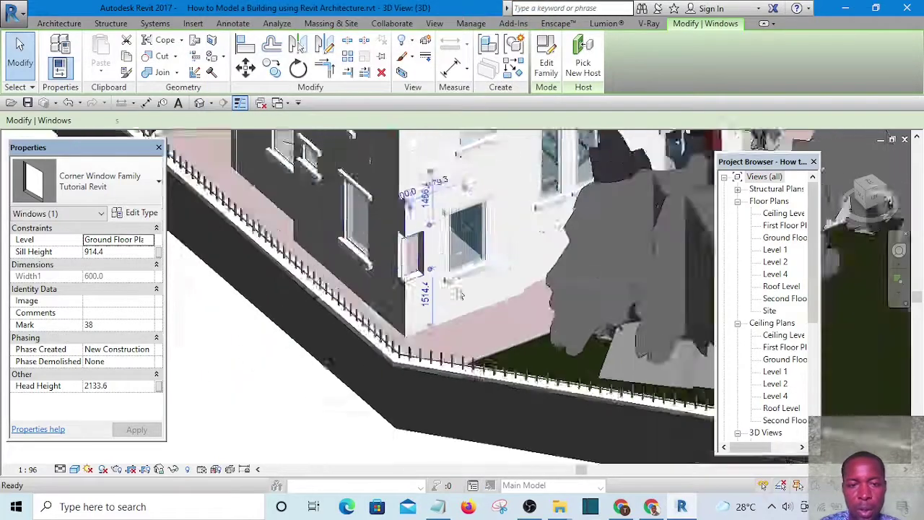
pyautogui.click(266, 387)
pyautogui.scroll(6, 402, 343)
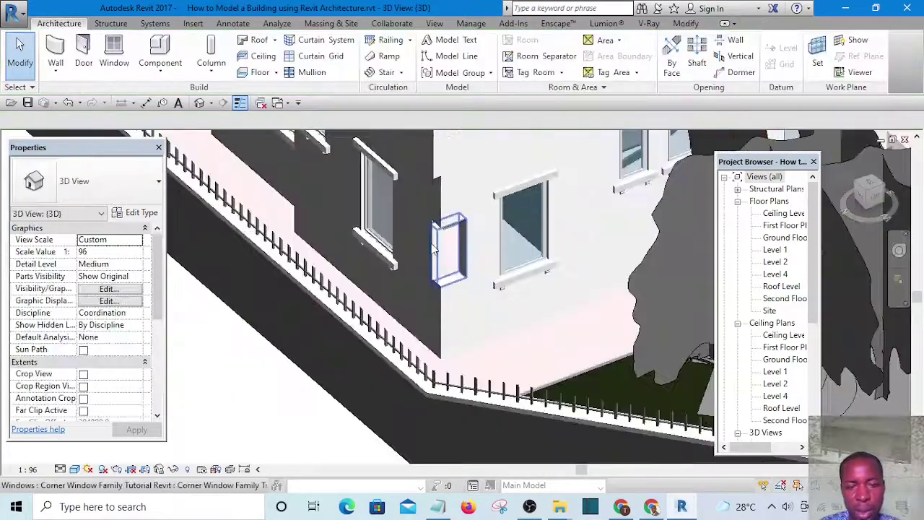
pyautogui.keyDown('shift'); pyautogui.moveTo(403, 347); pyautogui.dragTo(578, 347, button='middle'); pyautogui.keyUp('shift')
pyautogui.scroll(4, 577, 347)
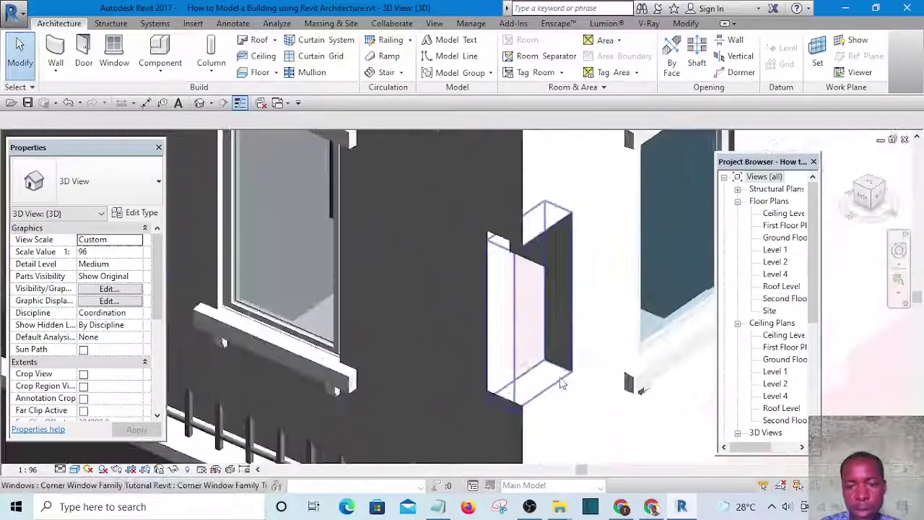
pyautogui.scroll(-4, 483, 373)
pyautogui.scroll(-2, 482, 372)
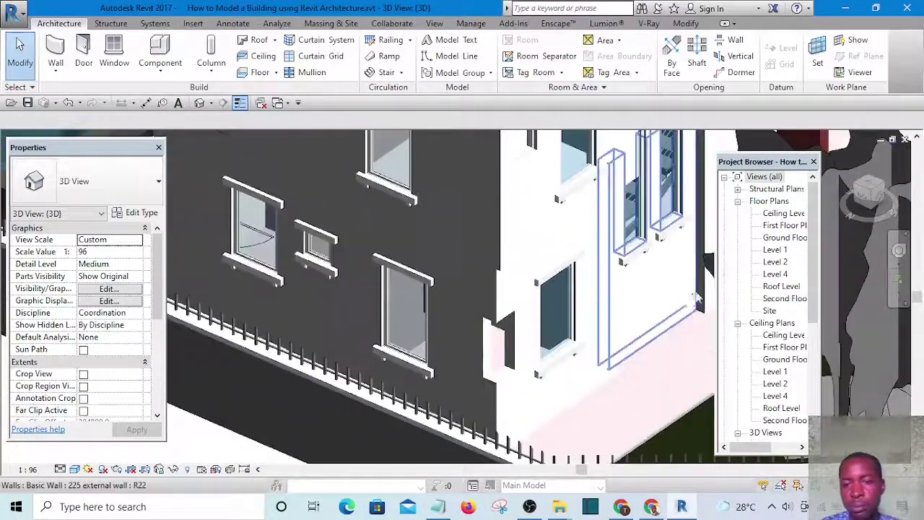
# - In the Ground Floor Plan, flip the corner window at the guest room's outer corner so its longer leg runs along the adjoining wall
pyautogui.click(786, 238)
pyautogui.doubleClick(785, 238)
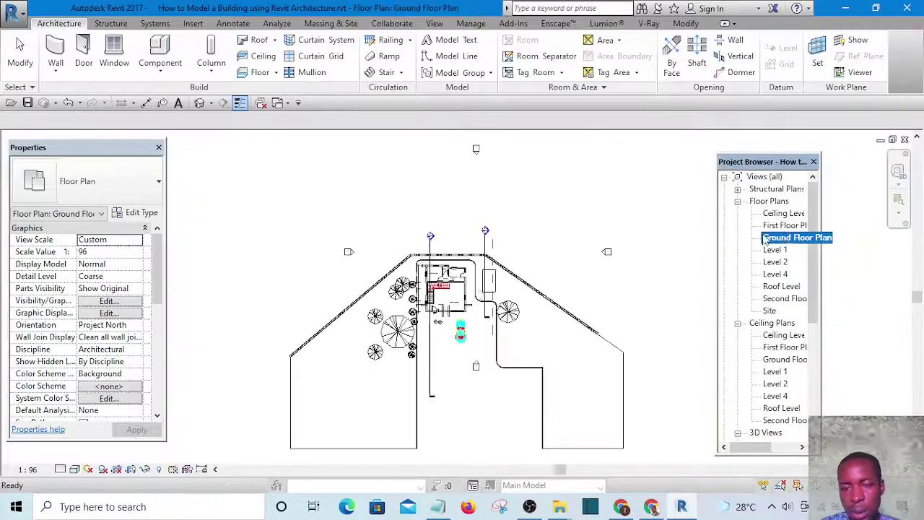
pyautogui.scroll(5, 388, 278)
pyautogui.scroll(-3, 388, 278)
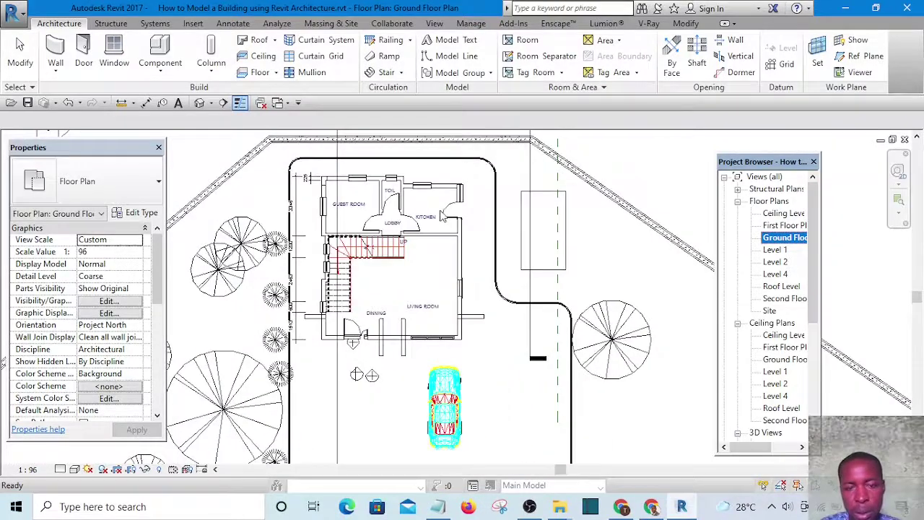
pyautogui.scroll(8, 343, 248)
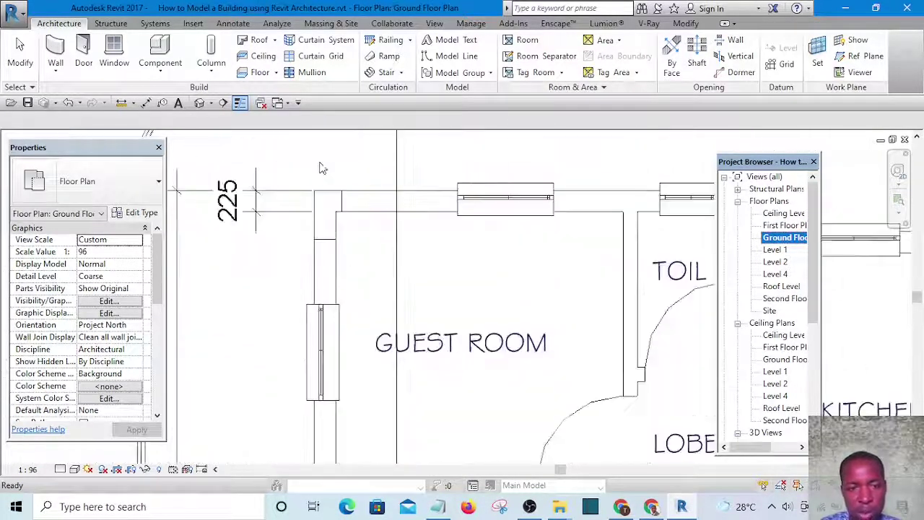
pyautogui.scroll(-3, 325, 280)
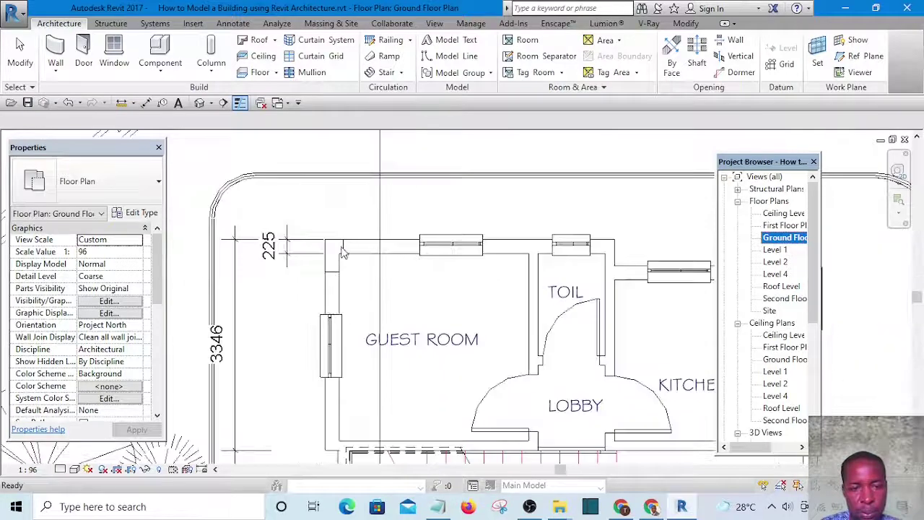
pyautogui.scroll(1, 330, 263)
pyautogui.click(330, 261)
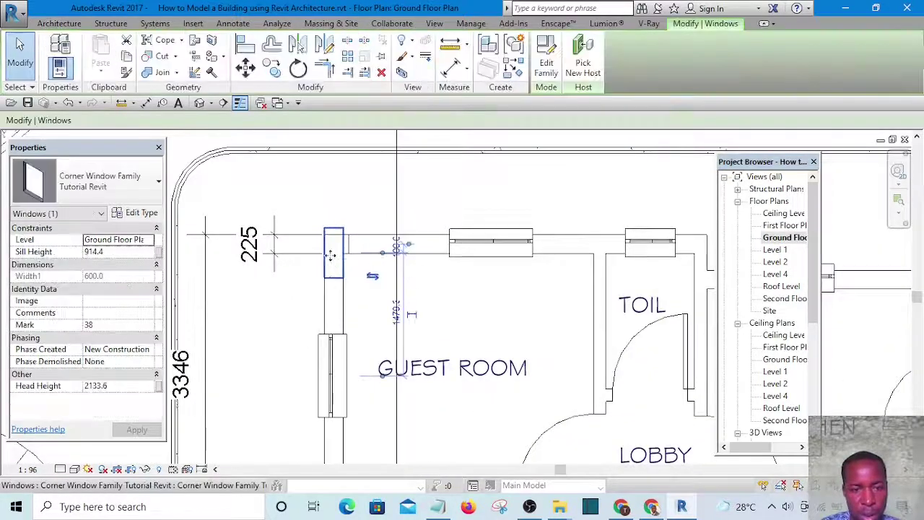
pyautogui.scroll(3, 332, 264)
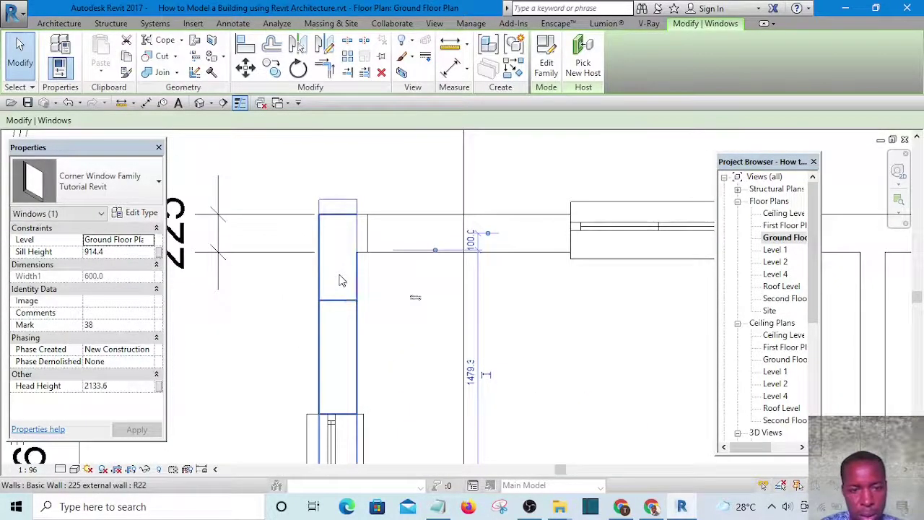
pyautogui.press('space')
pyautogui.scroll(-1, 341, 281)
pyautogui.click(412, 204)
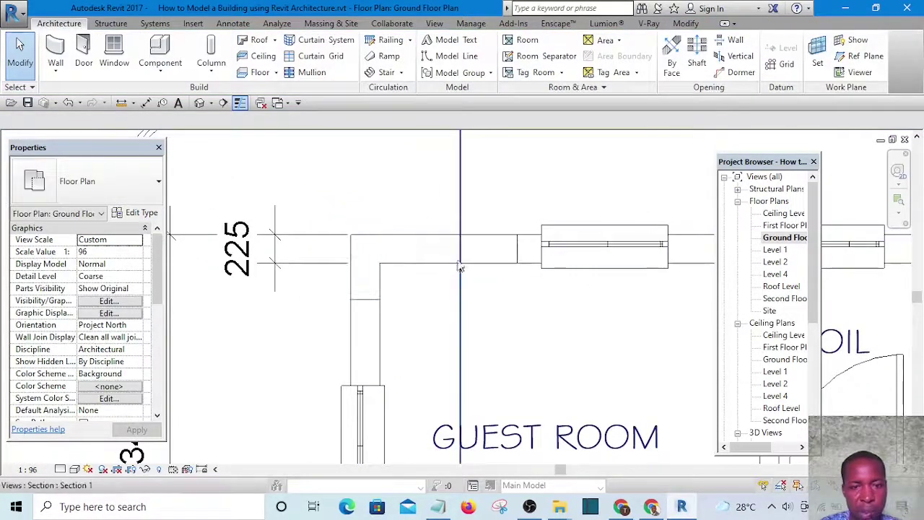
# - Examine in 3D how the flipped corner window cuts both walls at the building corner
pyautogui.click(223, 102)
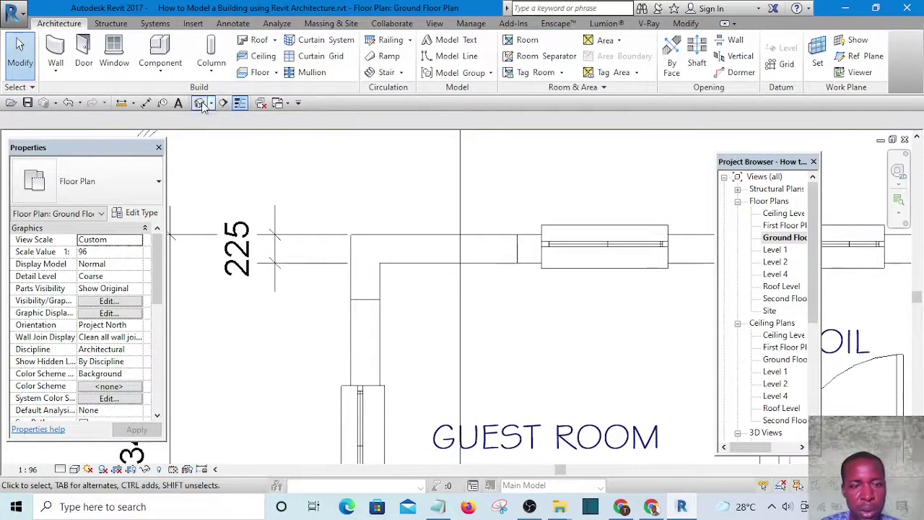
pyautogui.scroll(4, 509, 386)
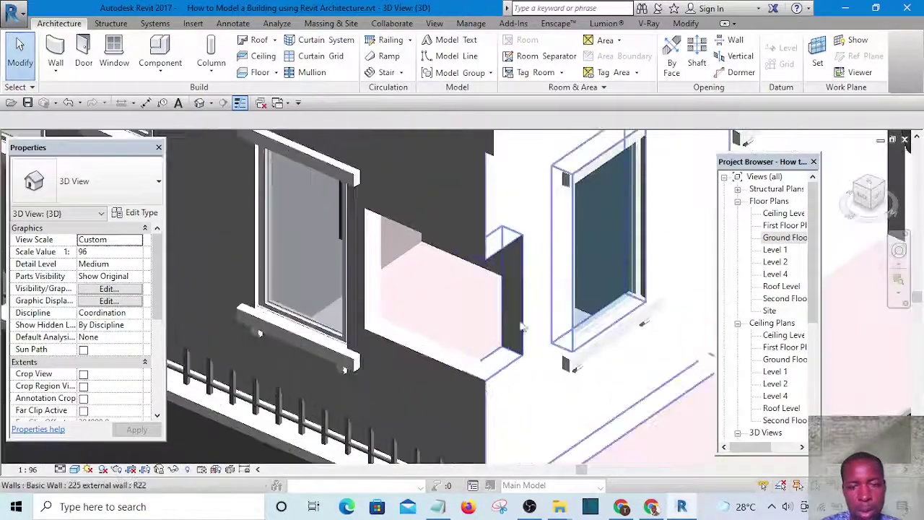
pyautogui.scroll(-3, 530, 275)
pyautogui.keyDown('shift'); pyautogui.moveTo(592, 382); pyautogui.dragTo(598, 353, button='middle'); pyautogui.keyUp('shift')
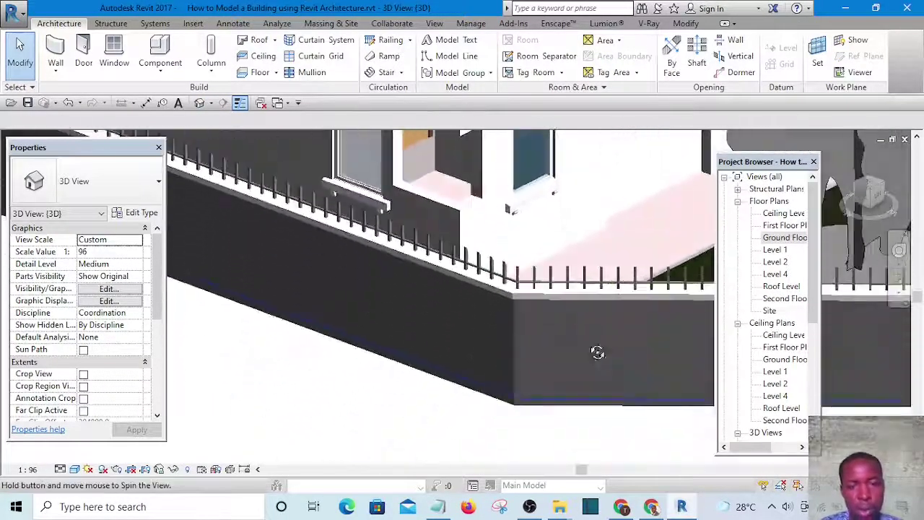
pyautogui.moveTo(502, 266); pyautogui.dragTo(477, 403, button='middle')
pyautogui.keyDown('shift'); pyautogui.moveTo(454, 346); pyautogui.dragTo(475, 403, button='middle'); pyautogui.keyUp('shift')
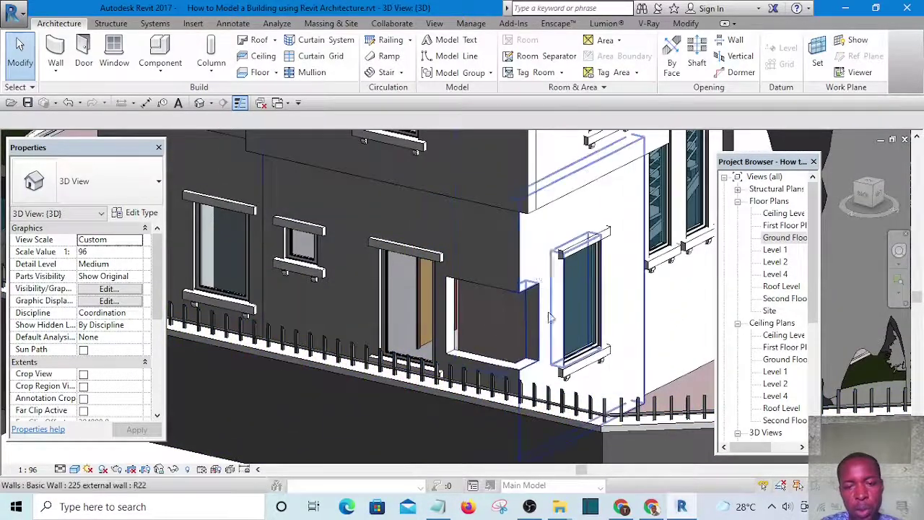
pyautogui.keyDown('shift'); pyautogui.moveTo(517, 372); pyautogui.dragTo(503, 319, button='middle'); pyautogui.keyUp('shift')
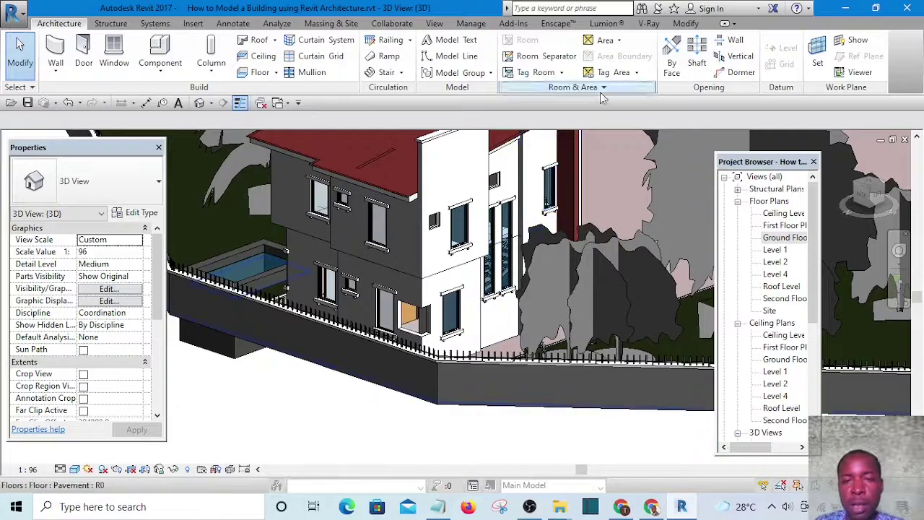
# - Switch to the Corner Window Family Tutorial Revit.rfa file and open its Ref. Level floor plan
pyautogui.click(296, 103)
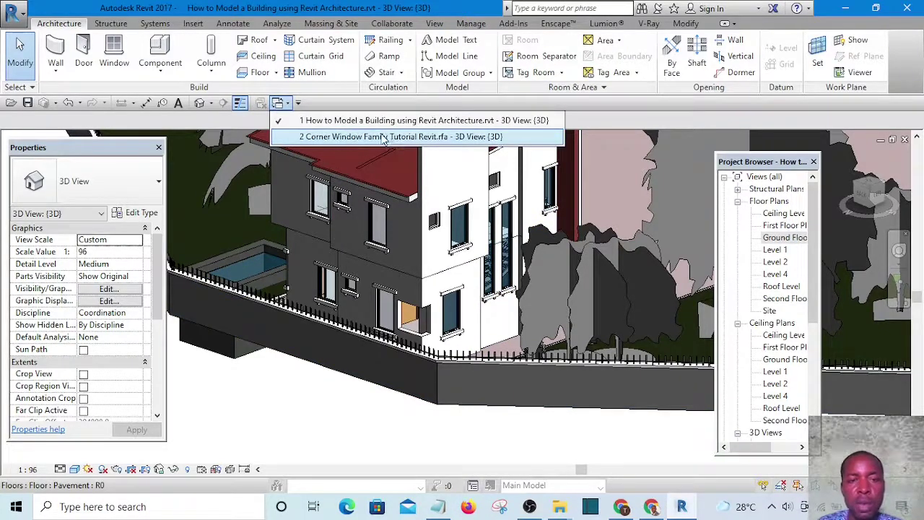
pyautogui.click(385, 144)
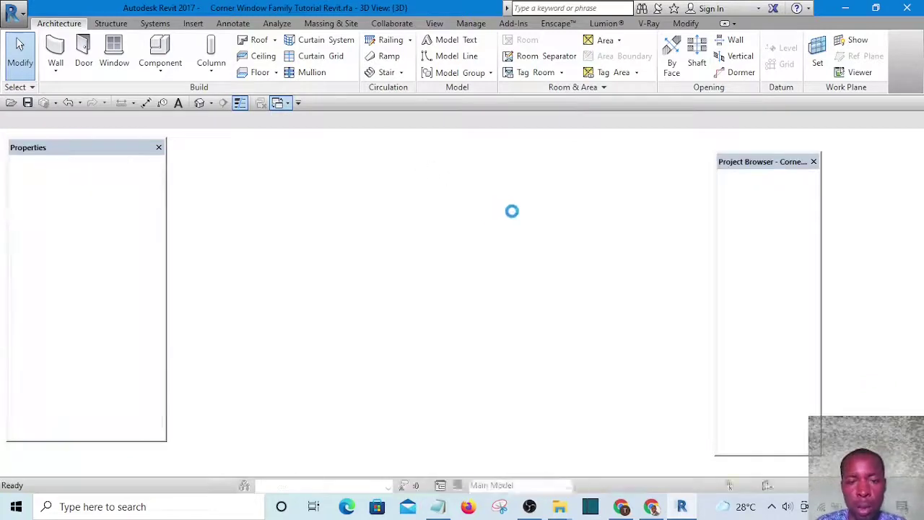
pyautogui.scroll(5, 509, 305)
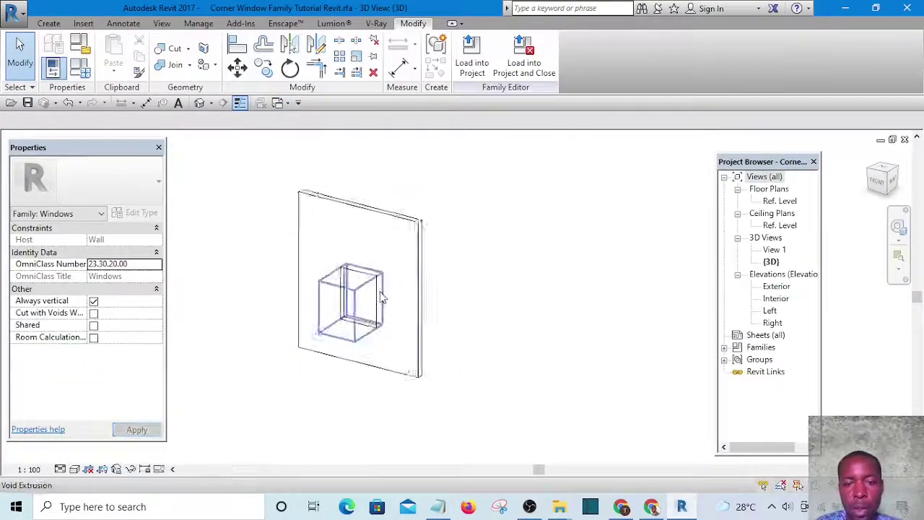
pyautogui.scroll(-4, 573, 254)
pyautogui.keyDown('shift'); pyautogui.moveTo(573, 252); pyautogui.dragTo(536, 303, button='middle'); pyautogui.keyUp('shift')
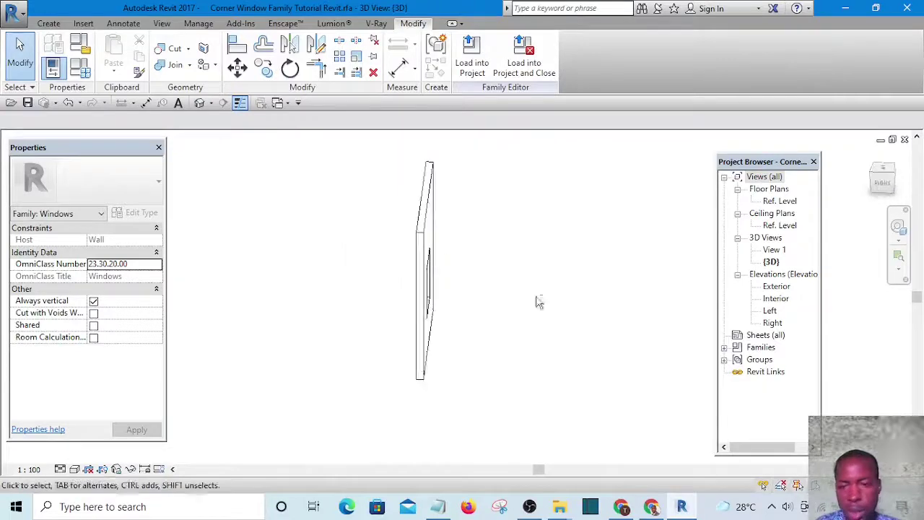
pyautogui.doubleClick(779, 201)
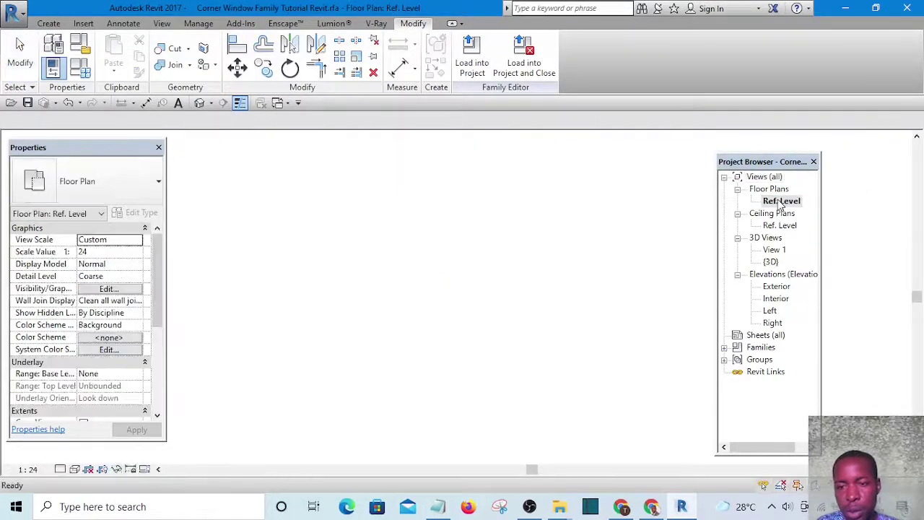
pyautogui.scroll(2, 446, 296)
pyautogui.scroll(-3, 445, 296)
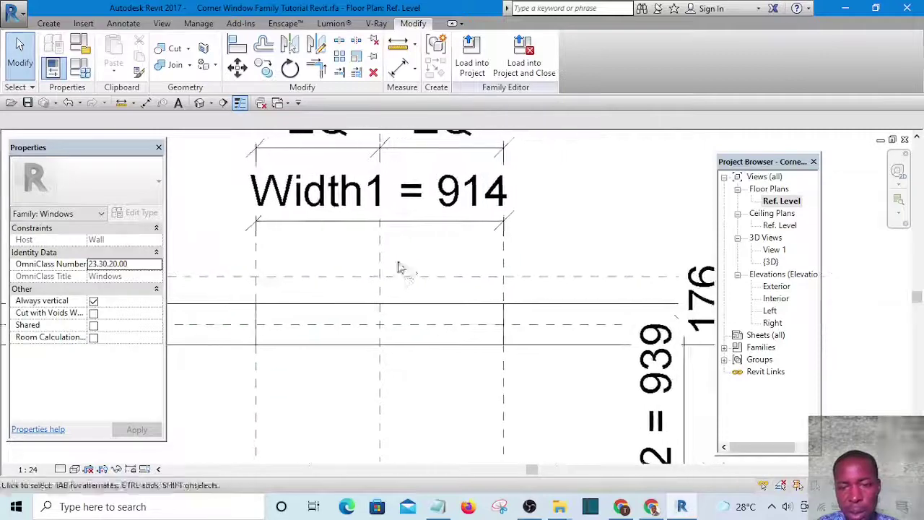
pyautogui.scroll(3, 462, 260)
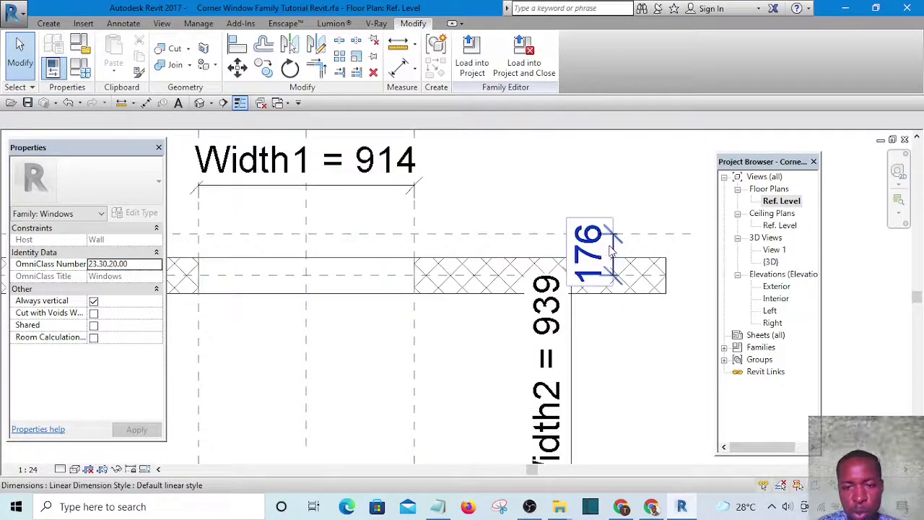
# - Move the reference plane outside the wall's exterior face closer to the wall, about 106 mm from the wall's centre plane
pyautogui.click(610, 249)
pyautogui.click(638, 211)
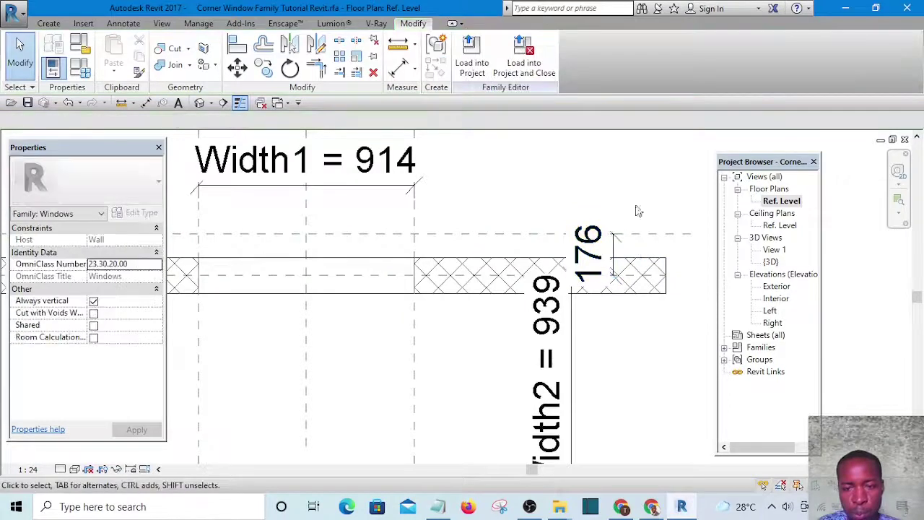
pyautogui.click(506, 239)
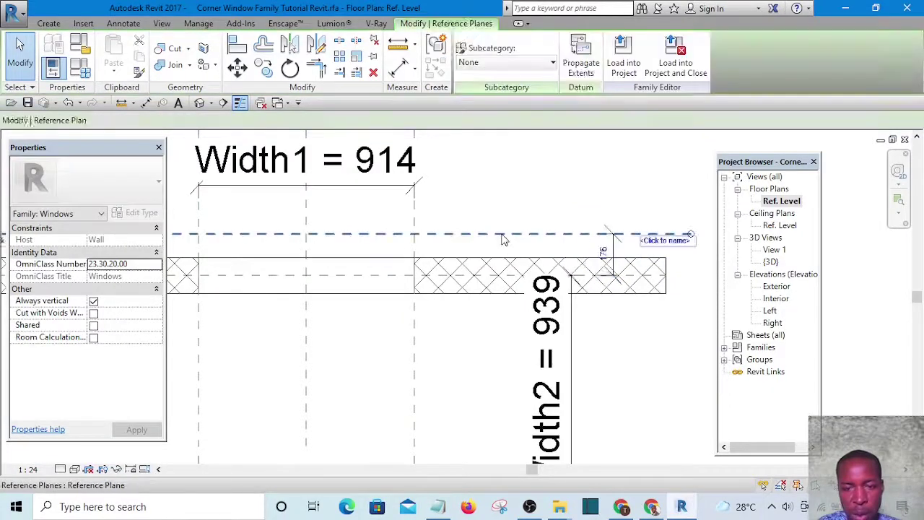
pyautogui.click(603, 253)
pyautogui.press('Escape')
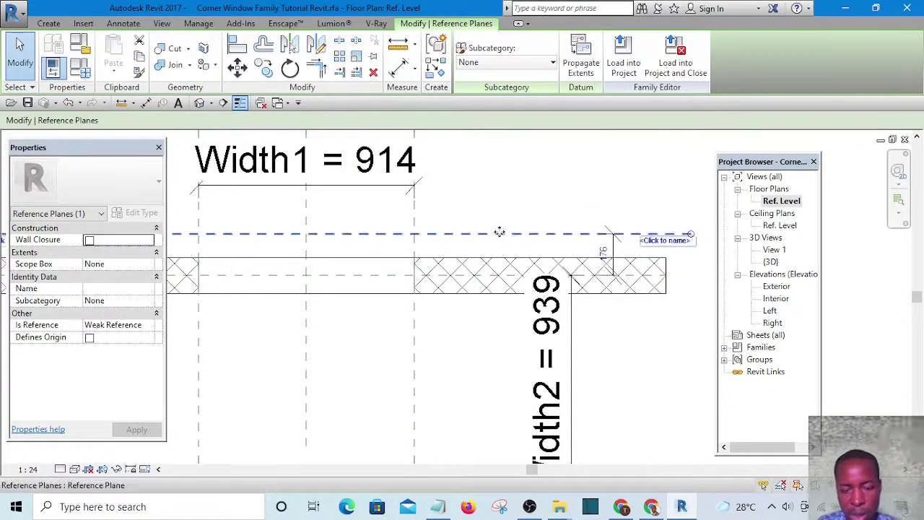
pyautogui.moveTo(499, 233); pyautogui.dragTo(498, 238)
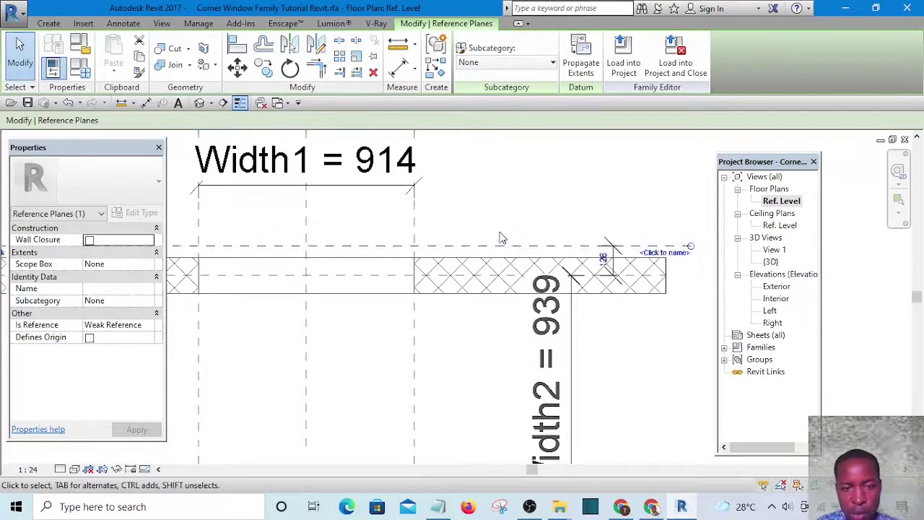
pyautogui.click(547, 200)
pyautogui.scroll(3, 621, 260)
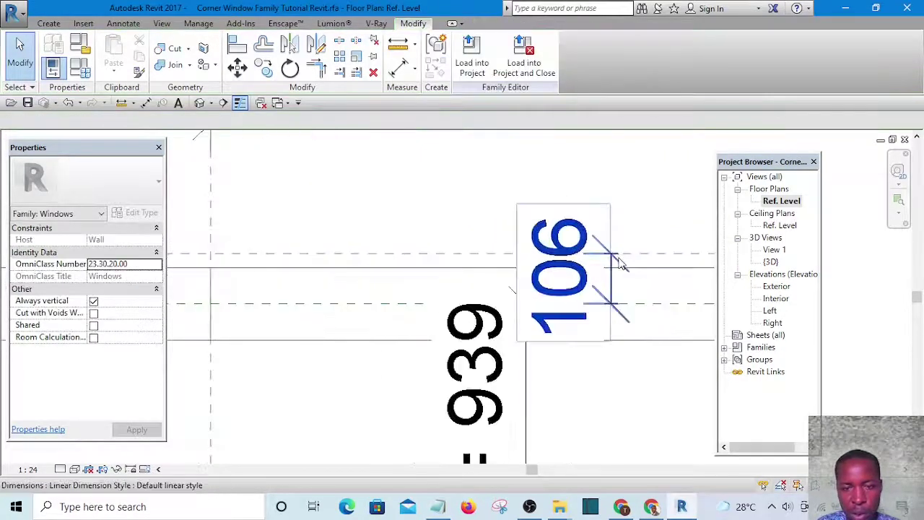
pyautogui.click(620, 264)
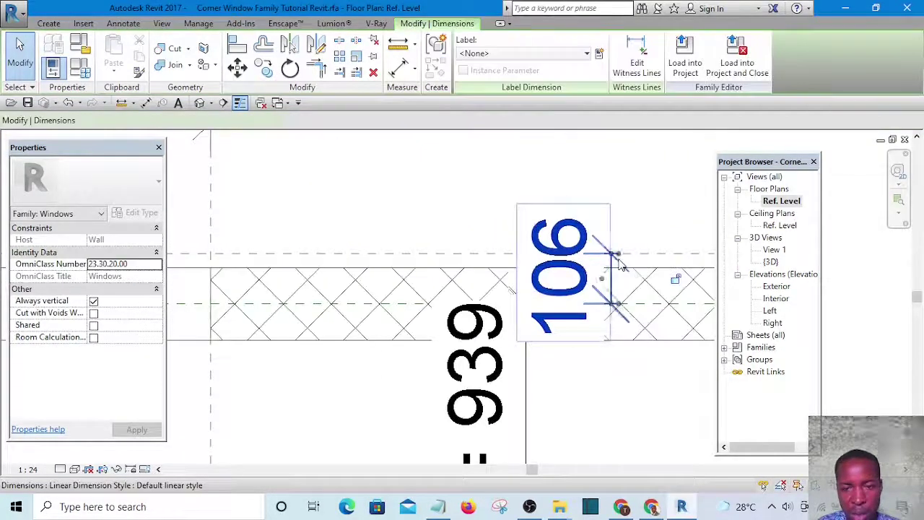
pyautogui.click(473, 180)
pyautogui.scroll(-3, 446, 198)
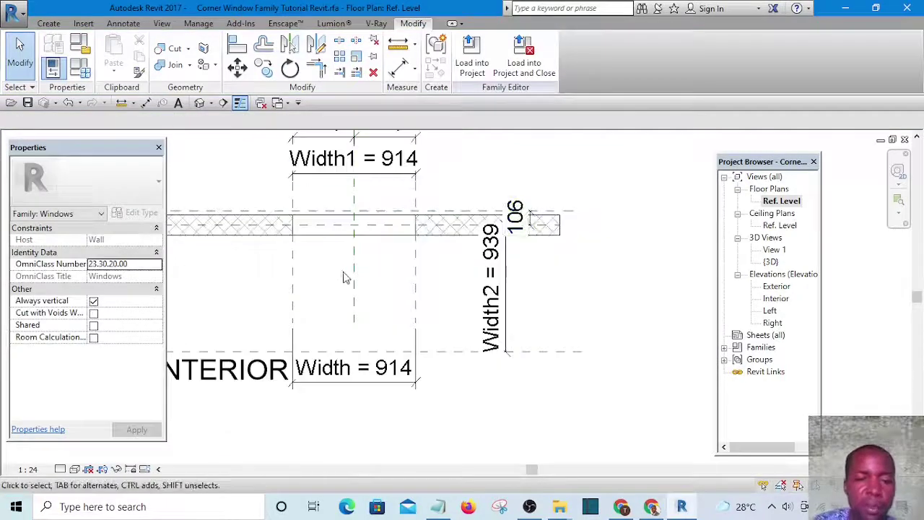
# - Start a solid extrusion and sketch a rectangle about 760 mm wide across the wall, between the two Width1 reference planes
pyautogui.scroll(4, 354, 267)
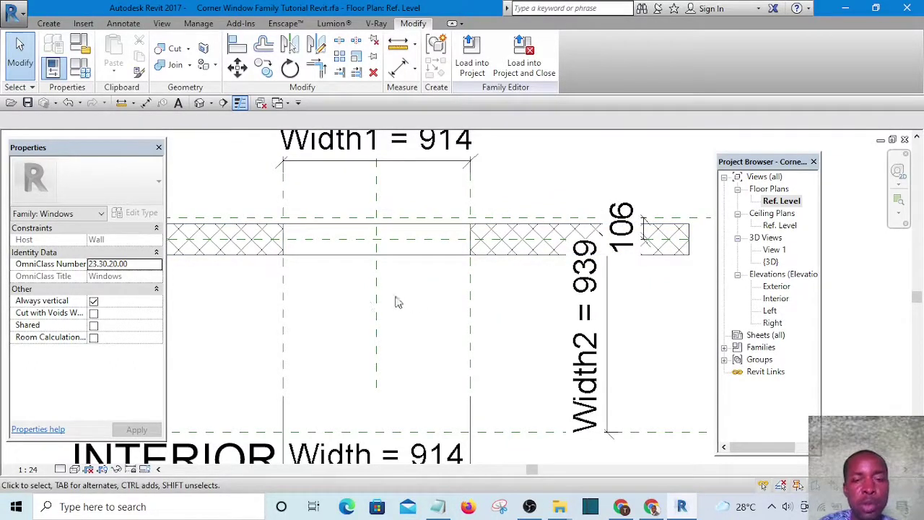
pyautogui.moveTo(396, 302); pyautogui.dragTo(401, 325, button='middle')
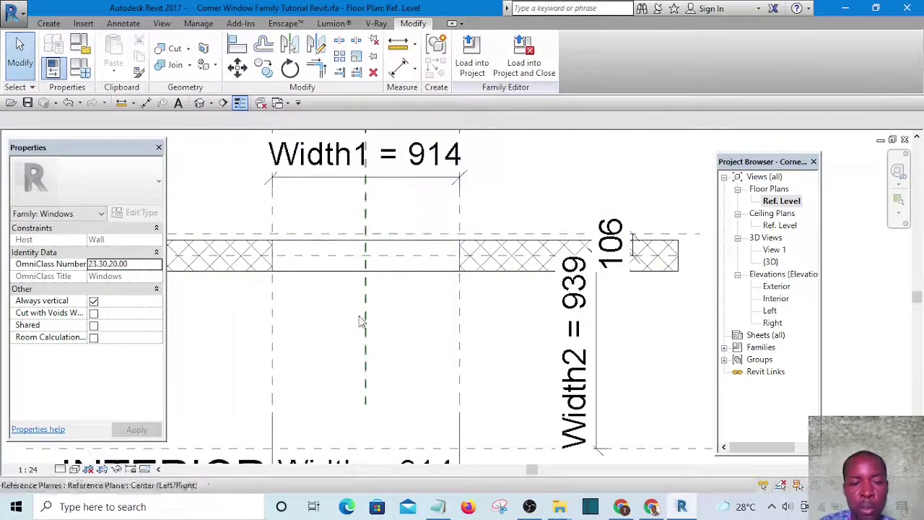
pyautogui.click(49, 24)
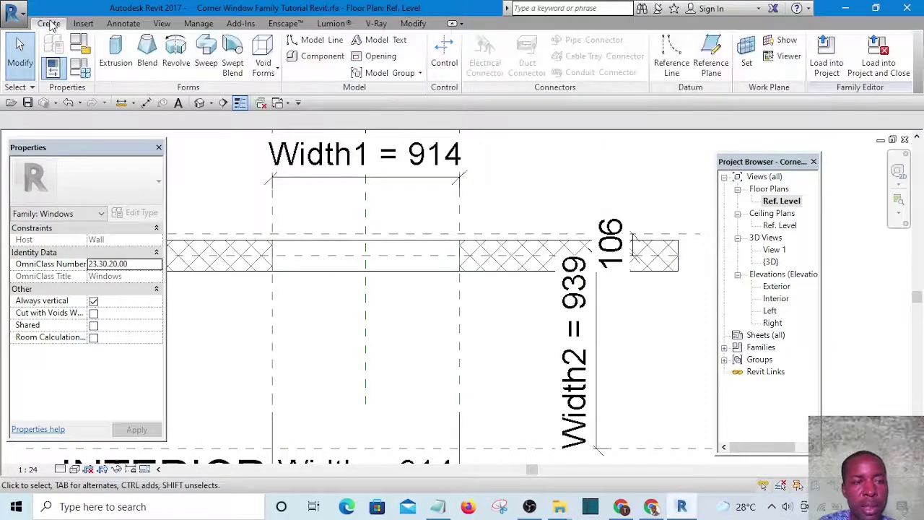
pyautogui.click(115, 55)
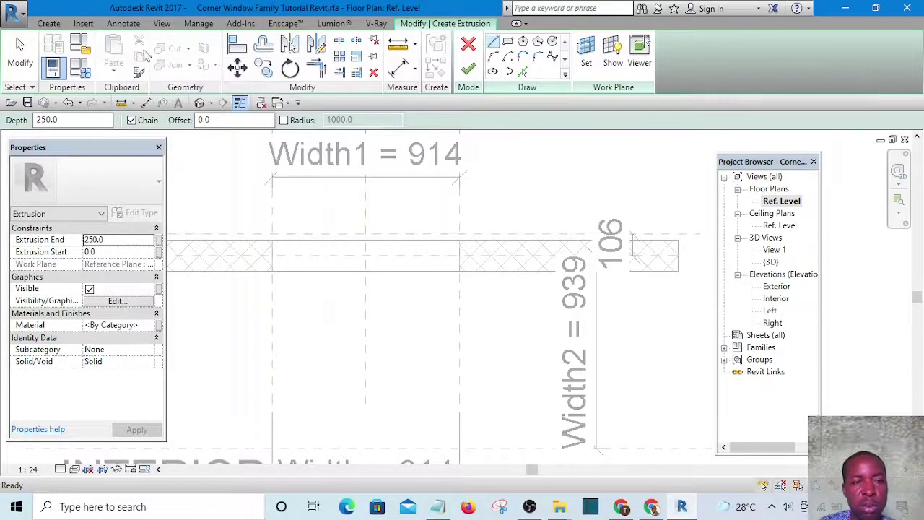
pyautogui.click(507, 43)
pyautogui.scroll(-2, 310, 253)
pyautogui.scroll(2, 310, 242)
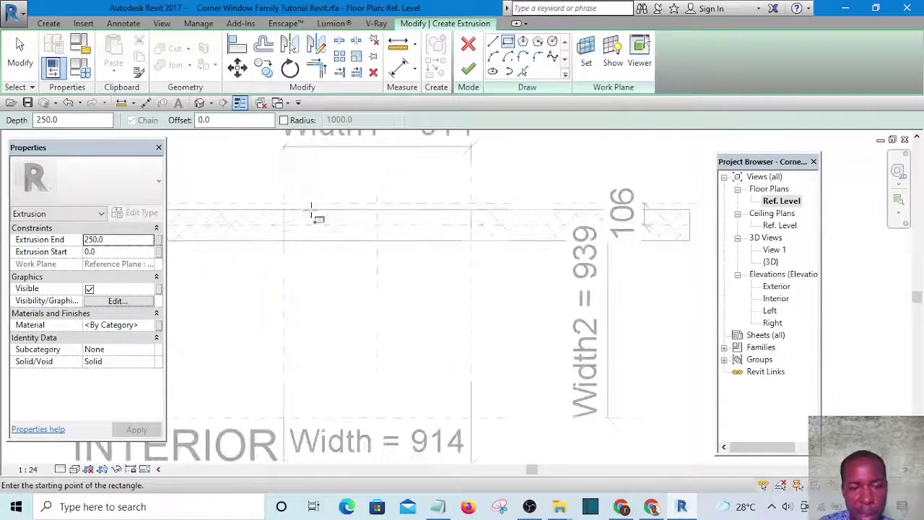
pyautogui.click(300, 176)
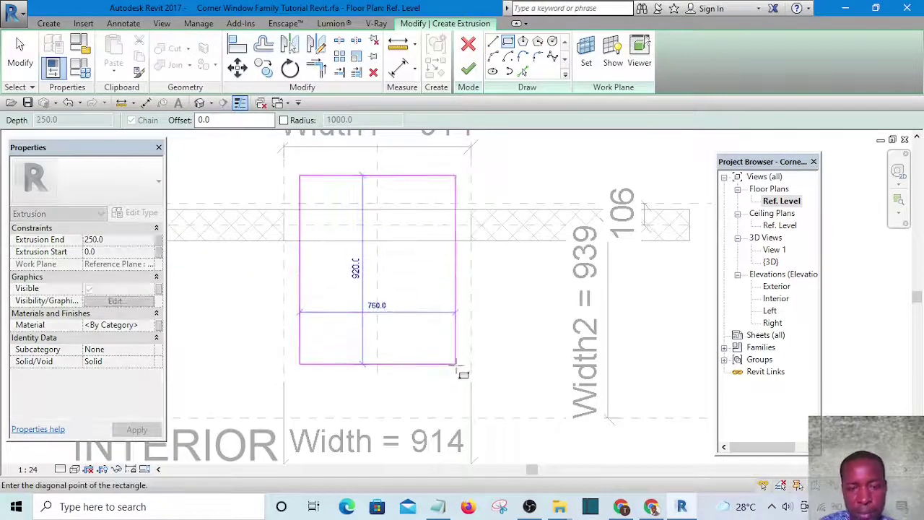
pyautogui.click(456, 359)
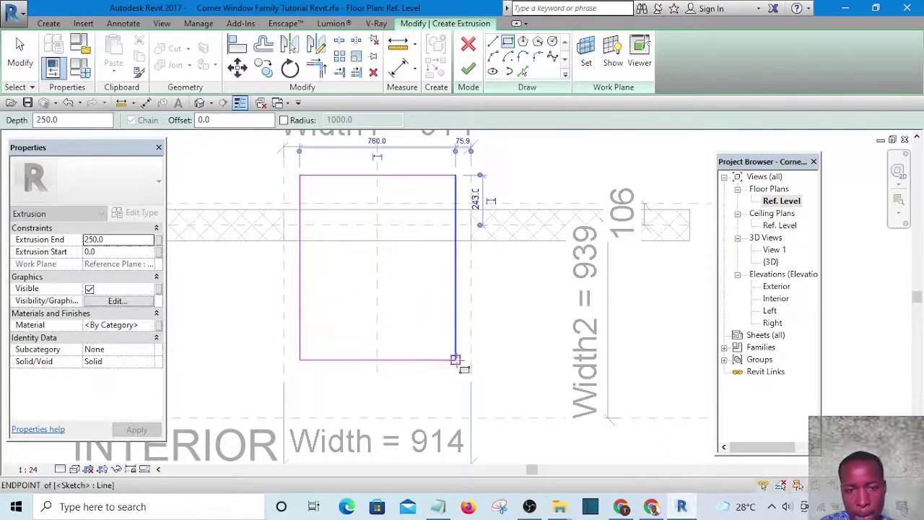
pyautogui.scroll(-2, 454, 264)
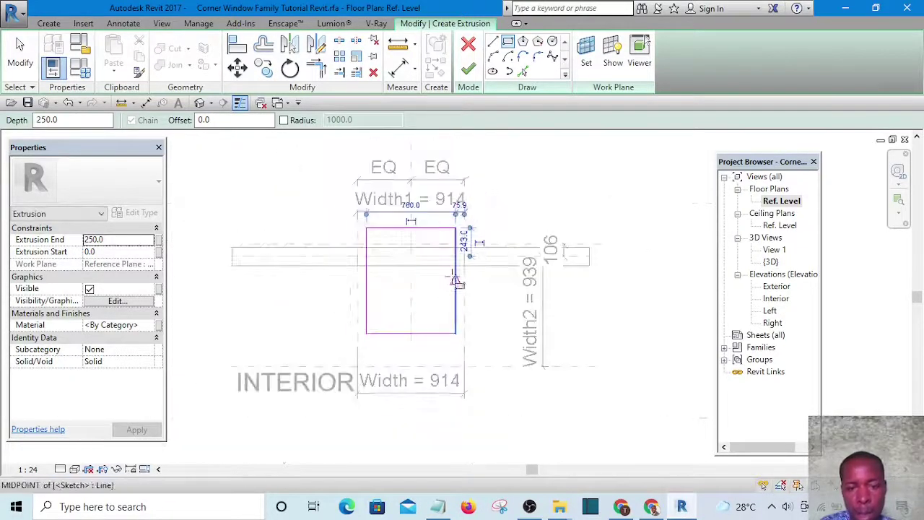
# - Align and lock the sketch rectangle's interior edge to the Width2 reference plane and its two side edges to the Width1 reference planes
pyautogui.click(238, 46)
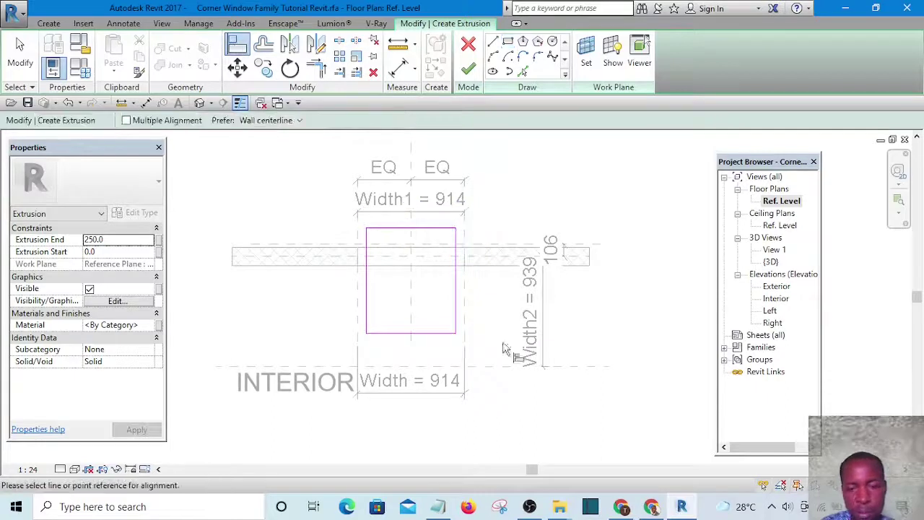
pyautogui.click(510, 368)
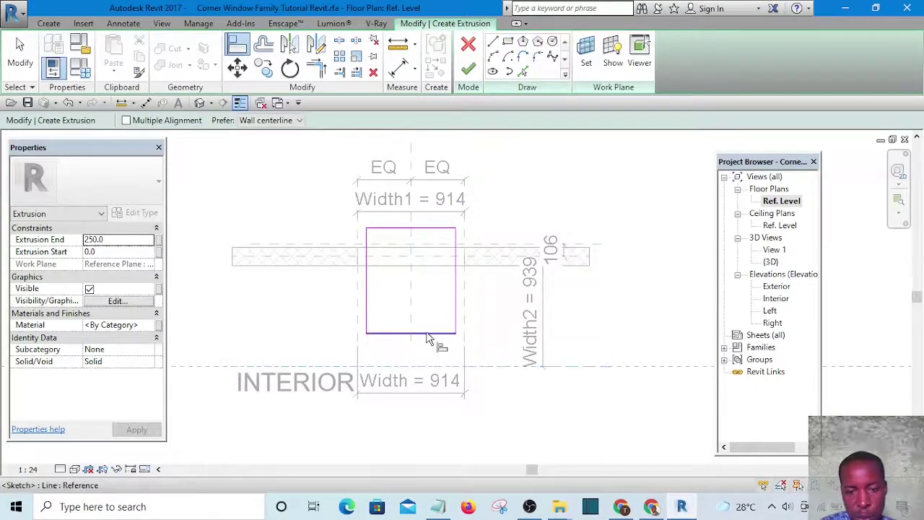
pyautogui.click(435, 333)
pyautogui.click(436, 343)
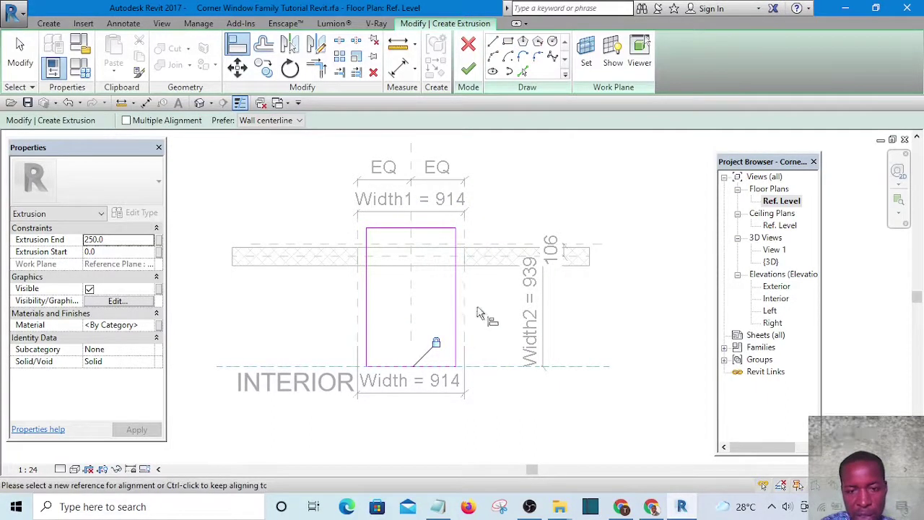
pyautogui.click(466, 310)
pyautogui.click(458, 317)
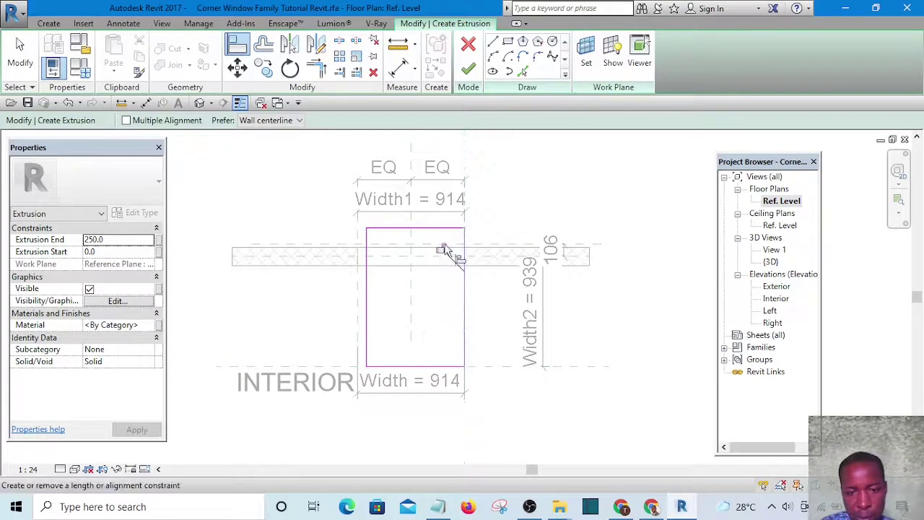
pyautogui.click(360, 334)
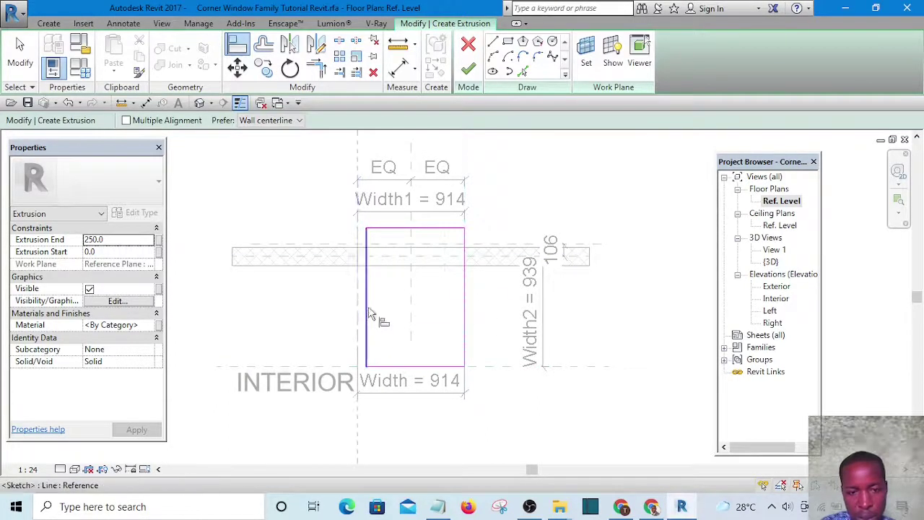
pyautogui.click(366, 312)
# - Align the rectangle's exterior edge to the wall's centreline and lock it there
pyautogui.moveTo(457, 296); pyautogui.dragTo(438, 361, button='middle')
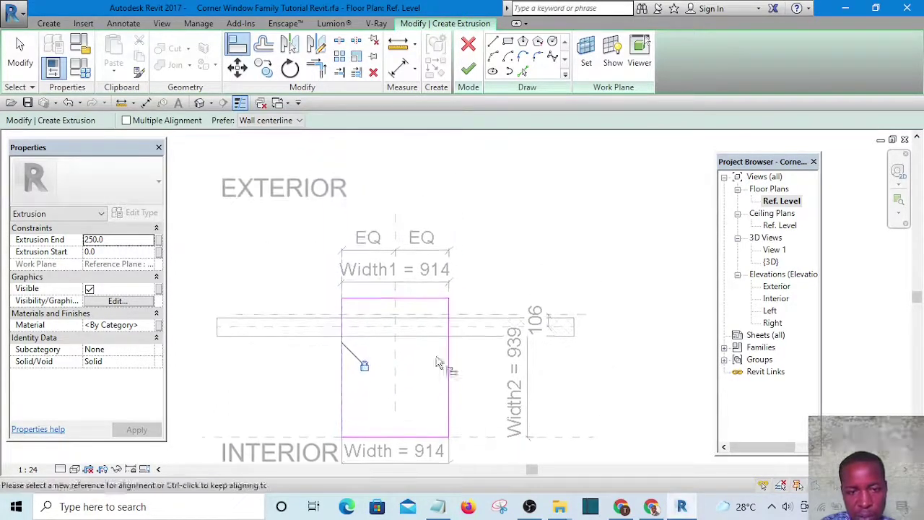
pyautogui.scroll(4, 414, 318)
pyautogui.scroll(-1, 398, 314)
pyautogui.scroll(-3, 398, 314)
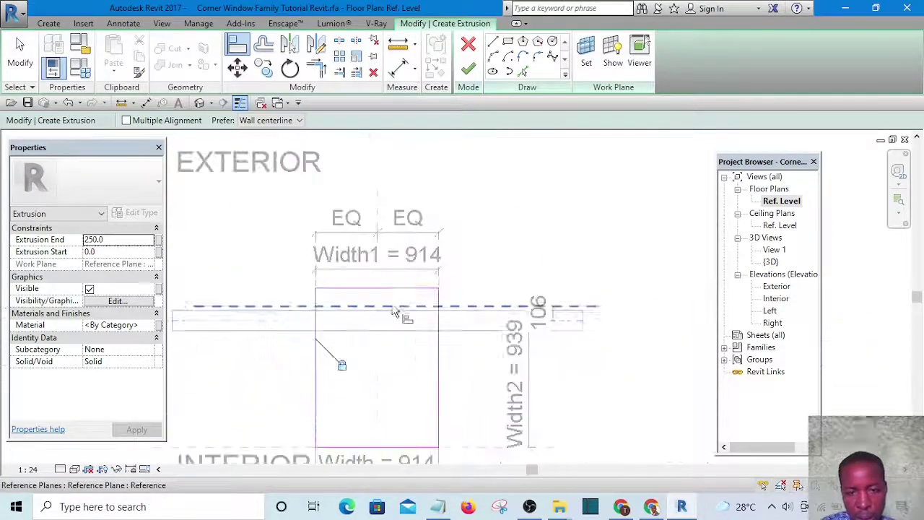
pyautogui.scroll(6, 462, 330)
pyautogui.click(466, 324)
pyautogui.scroll(-2, 462, 321)
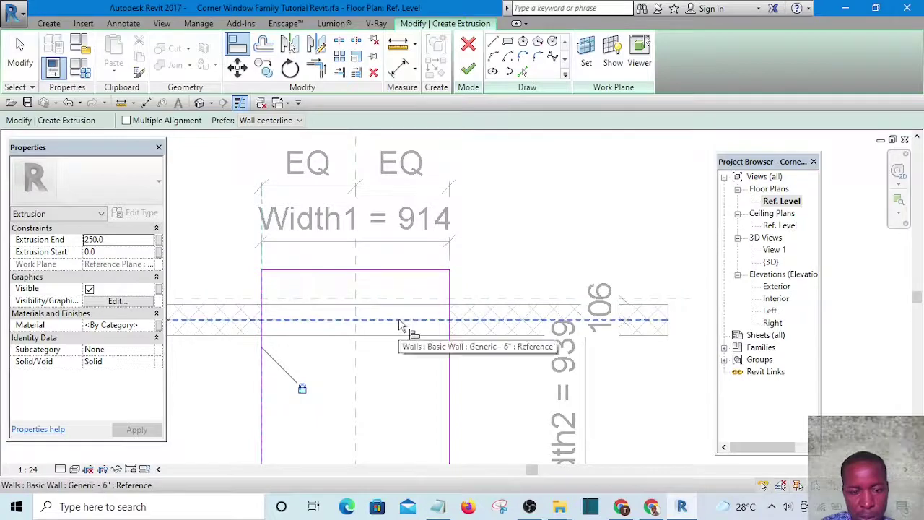
pyautogui.click(405, 322)
pyautogui.click(387, 270)
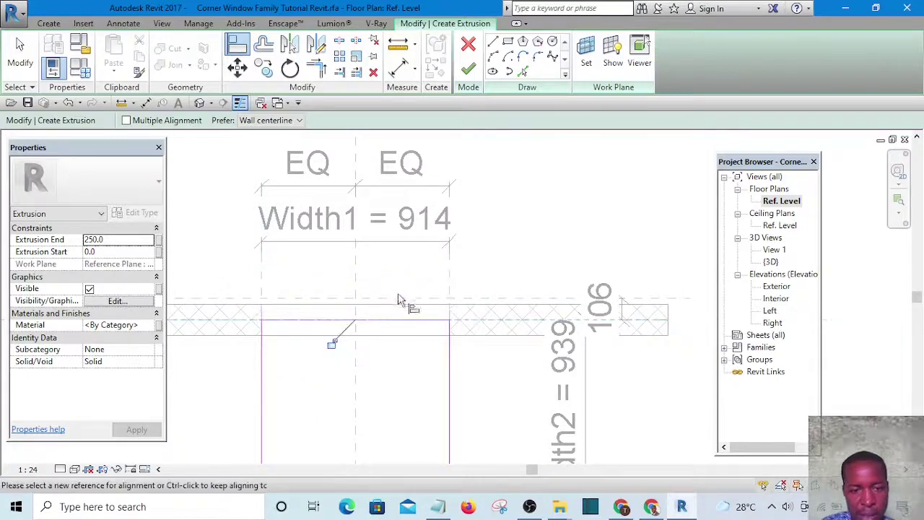
pyautogui.scroll(-3, 377, 290)
pyautogui.scroll(-2, 377, 293)
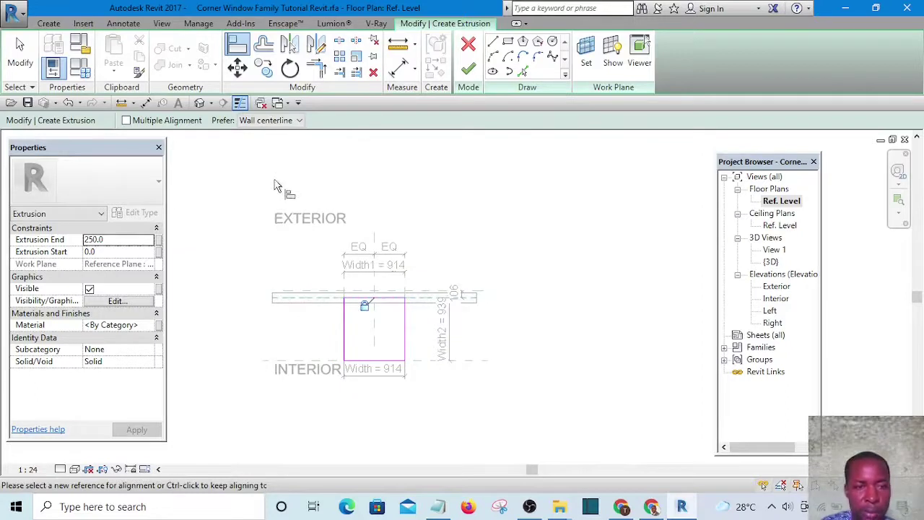
# - Finish the solid extrusion and orbit the default 3D view to inspect it against the wall opening
pyautogui.click(467, 72)
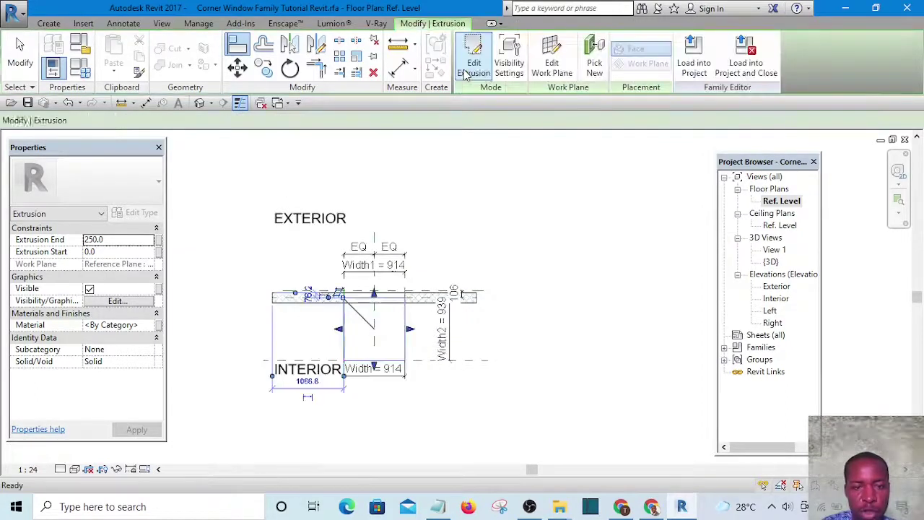
pyautogui.click(200, 103)
pyautogui.scroll(3, 377, 317)
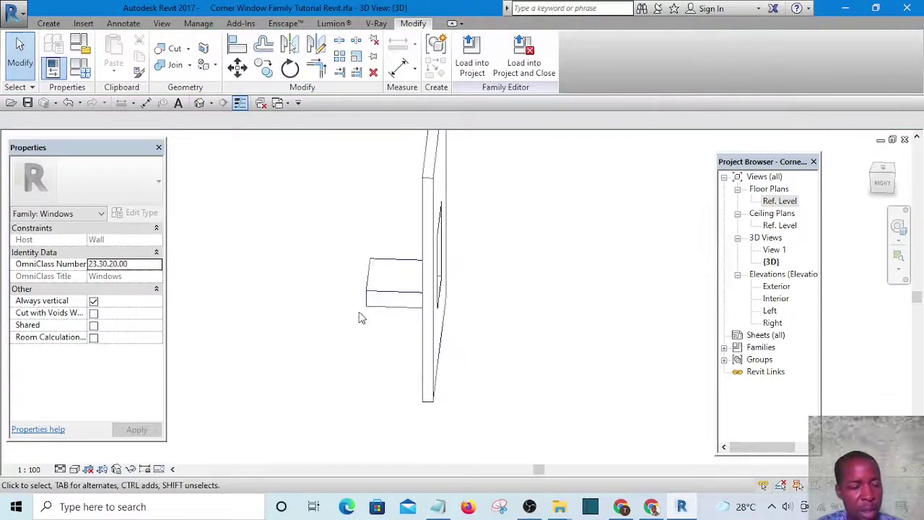
pyautogui.keyDown('shift'); pyautogui.moveTo(361, 317); pyautogui.dragTo(434, 288, button='middle'); pyautogui.keyUp('shift')
# - In the Exterior elevation, stretch the solid extrusion's upper face to the Top reference plane, with its extrusion end at 1219.2, and lock it
pyautogui.doubleClick(776, 286)
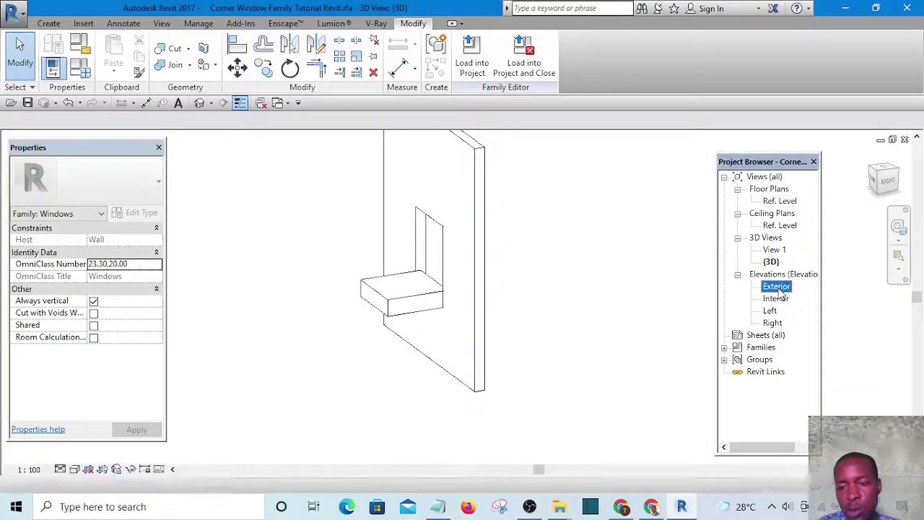
pyautogui.scroll(2, 441, 351)
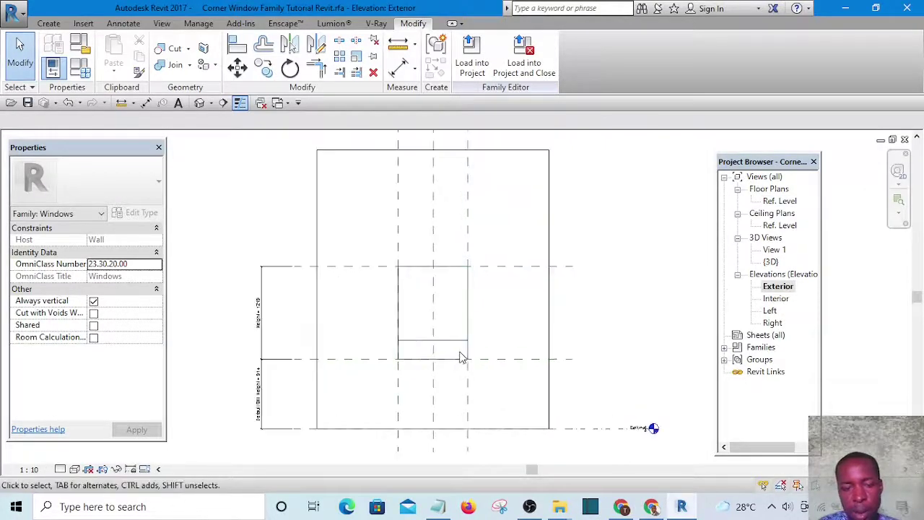
pyautogui.click(449, 344)
pyautogui.moveTo(429, 338); pyautogui.dragTo(428, 258)
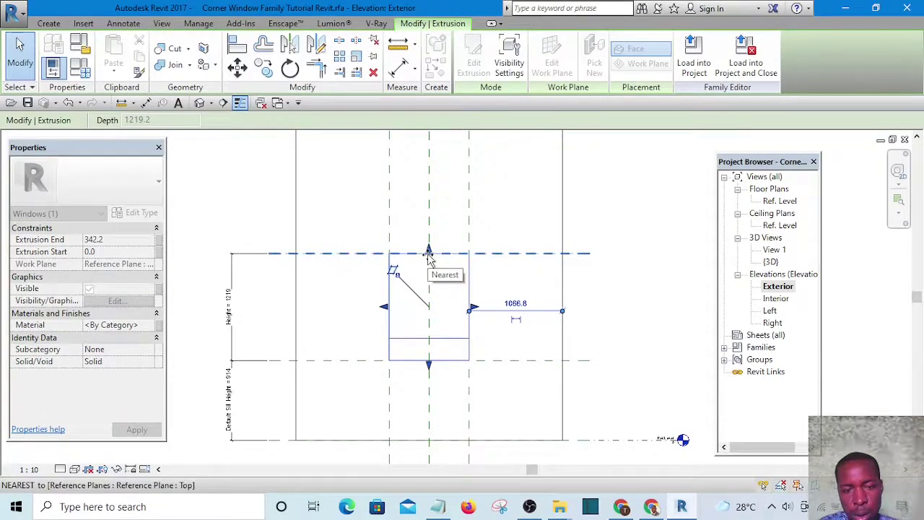
pyautogui.moveTo(428, 272)
pyautogui.mouseDown()
pyautogui.moveTo(429, 285)
pyautogui.moveTo(429, 257)
pyautogui.mouseUp()
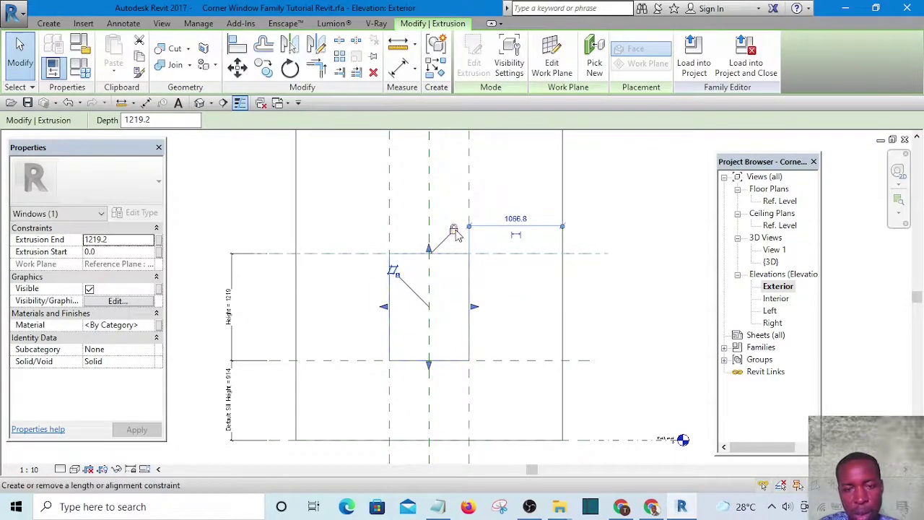
# - Pull the solid extrusion's lower face up off the sill, then align it back to the Sill reference plane and lock it
pyautogui.moveTo(429, 364); pyautogui.dragTo(431, 335)
pyautogui.press('Escape')
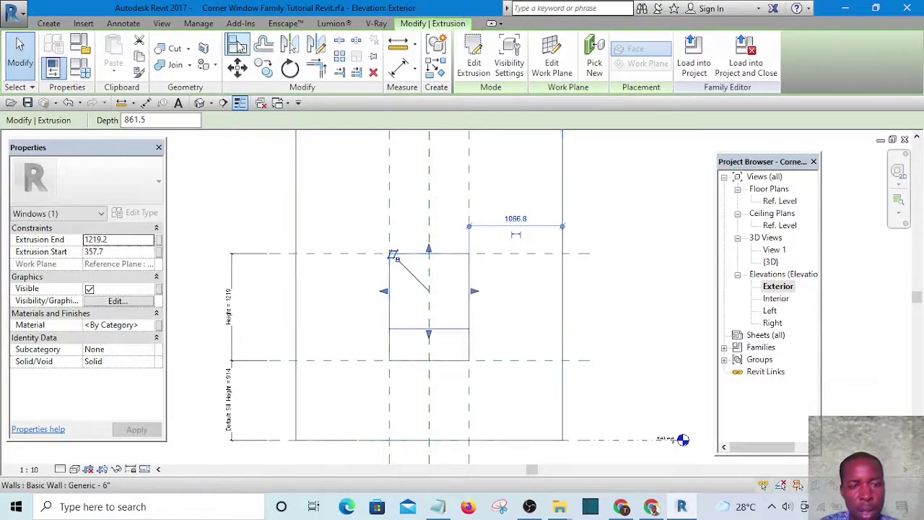
pyautogui.press('a')
pyautogui.press('l')
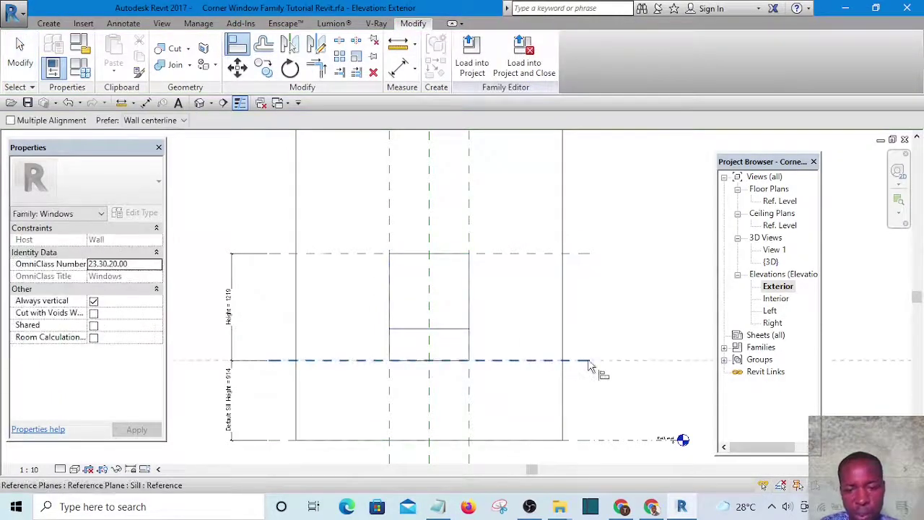
pyautogui.click(588, 366)
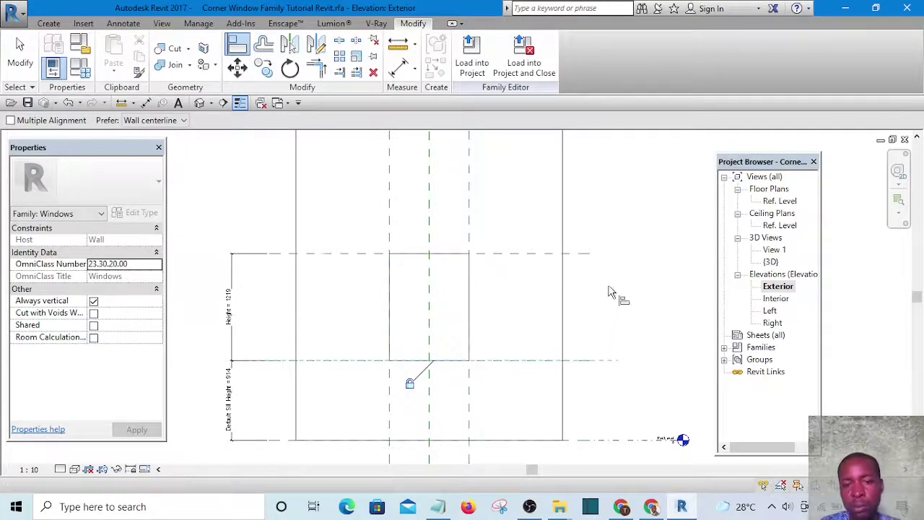
pyautogui.press('Escape')
pyautogui.press('Escape')
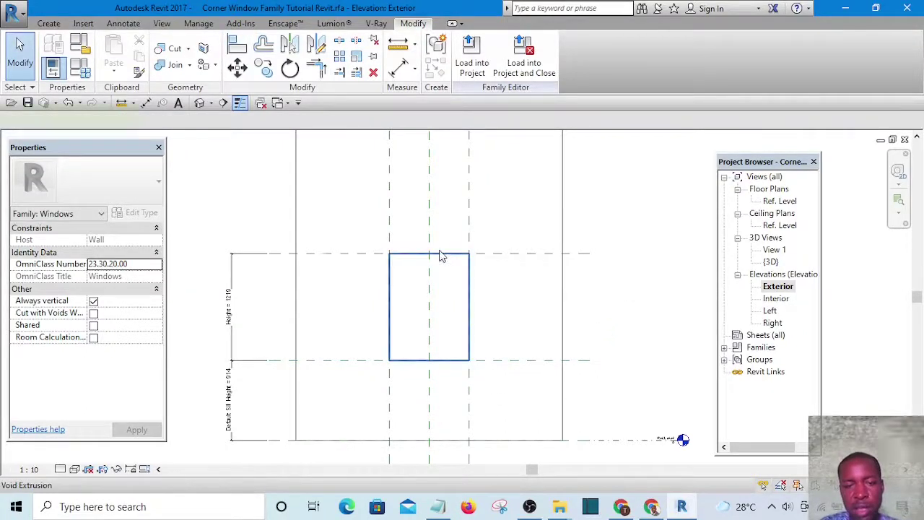
# - Lower the void extrusion's upper edge to an extrusion end of 1068.3 and remove the constraints that hold it
pyautogui.click(431, 253)
pyautogui.moveTo(430, 252); pyautogui.dragTo(429, 266)
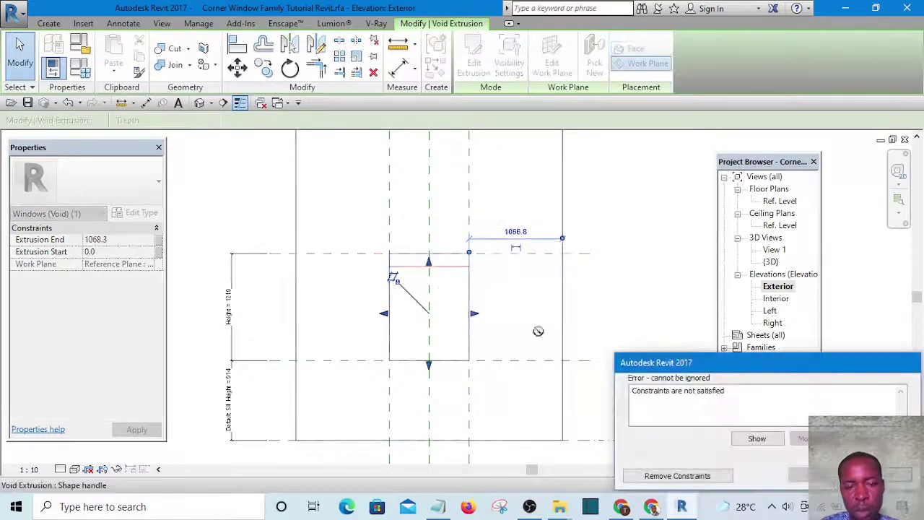
pyautogui.click(715, 476)
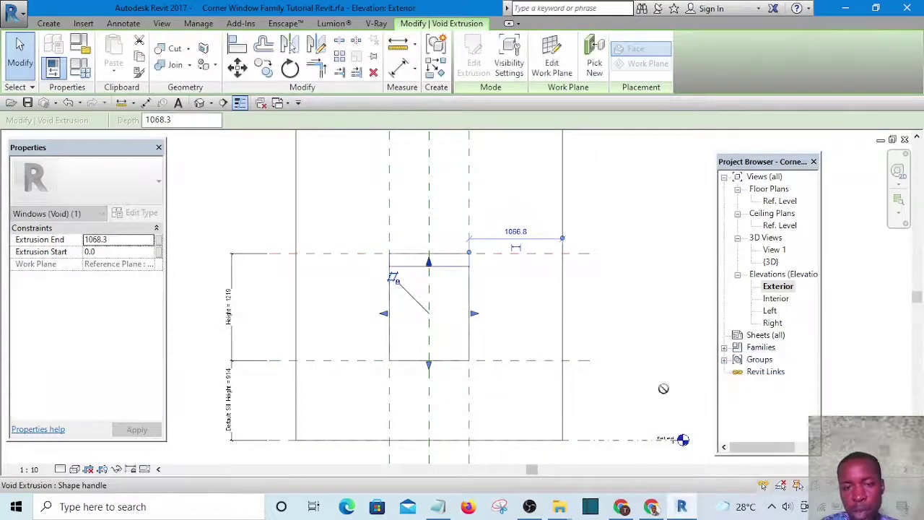
pyautogui.click(584, 274)
pyautogui.click(448, 272)
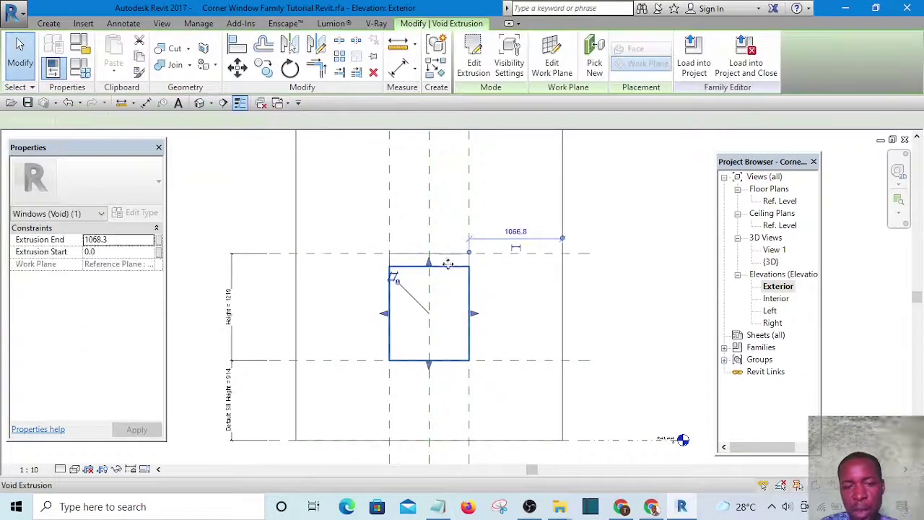
pyautogui.click(613, 268)
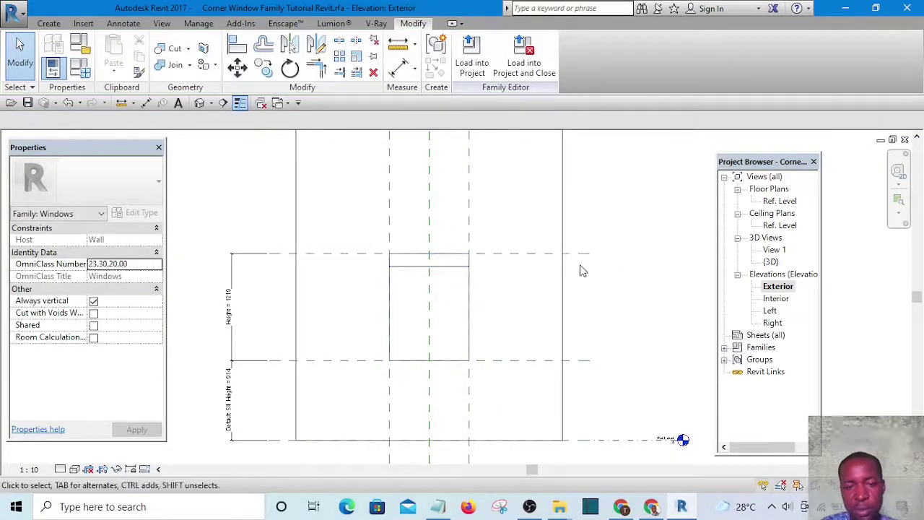
# - Try to align the void extrusion's upper edge with the Top reference plane
pyautogui.scroll(-2, 529, 260)
pyautogui.click(531, 169)
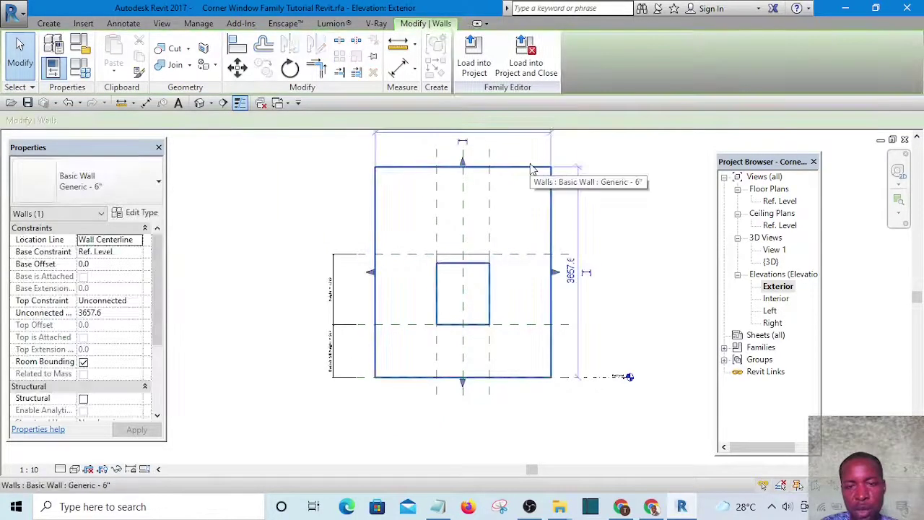
pyautogui.click(640, 182)
pyautogui.scroll(3, 473, 269)
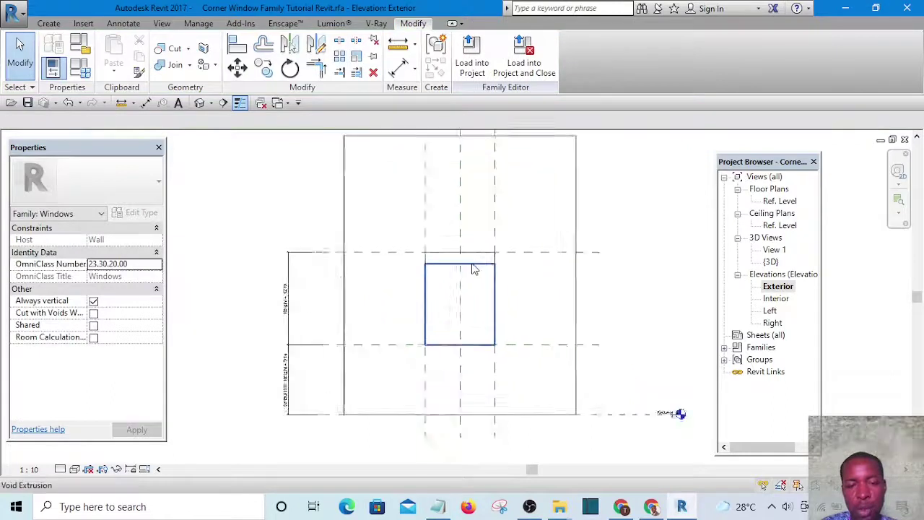
pyautogui.moveTo(474, 273); pyautogui.dragTo(433, 247, button='middle')
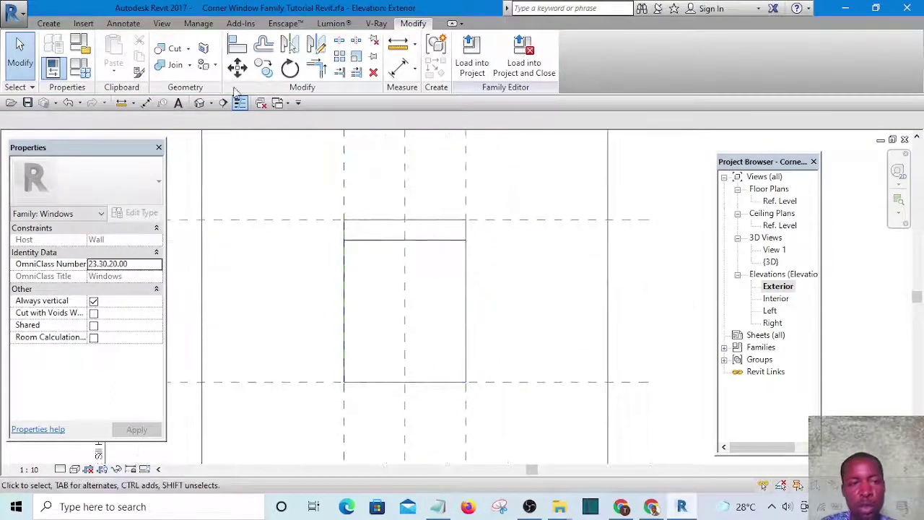
pyautogui.click(237, 45)
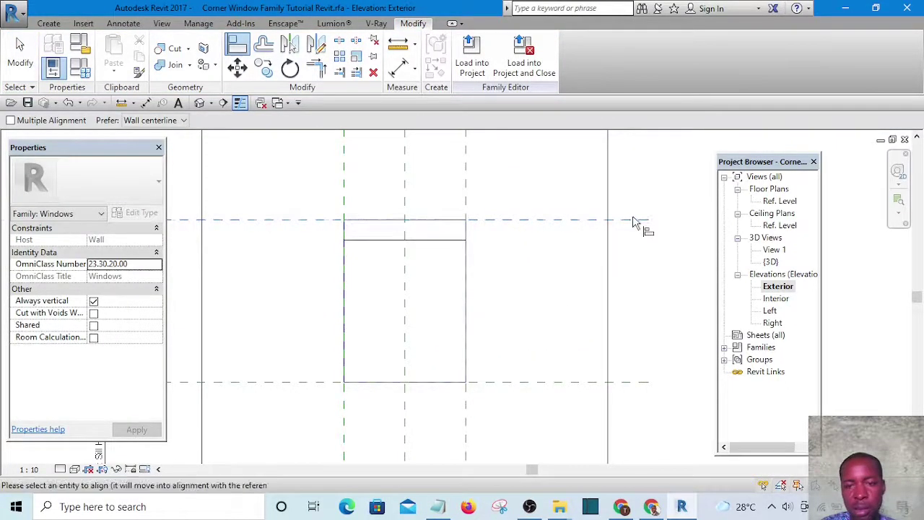
pyautogui.click(428, 240)
pyautogui.scroll(-3, 409, 267)
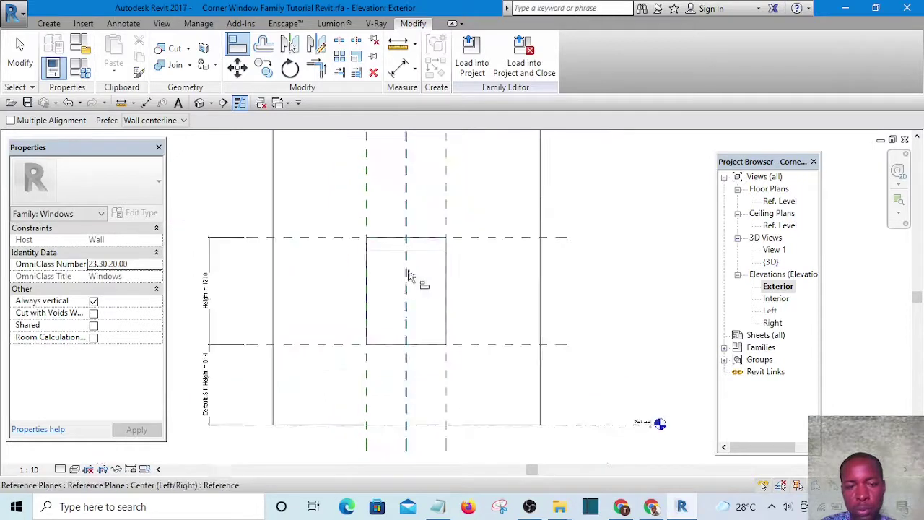
pyautogui.scroll(3, 414, 243)
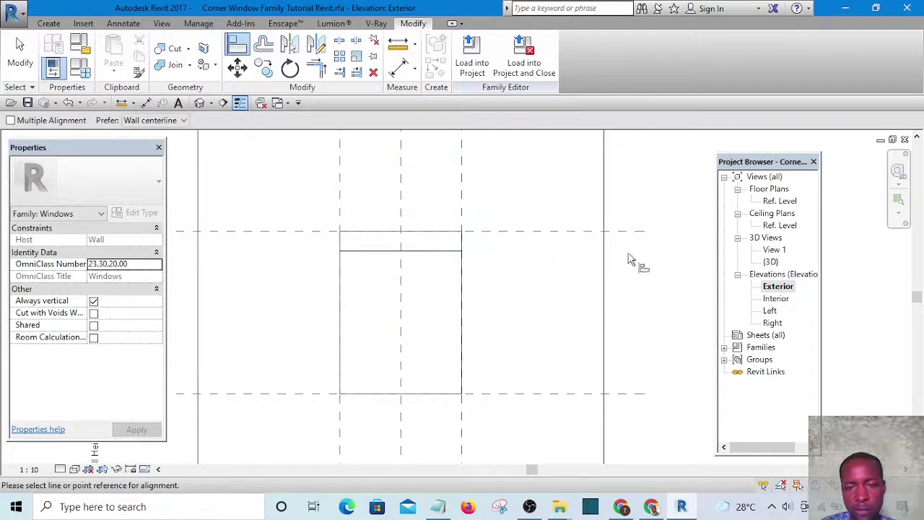
pyautogui.click(627, 230)
pyautogui.click(433, 251)
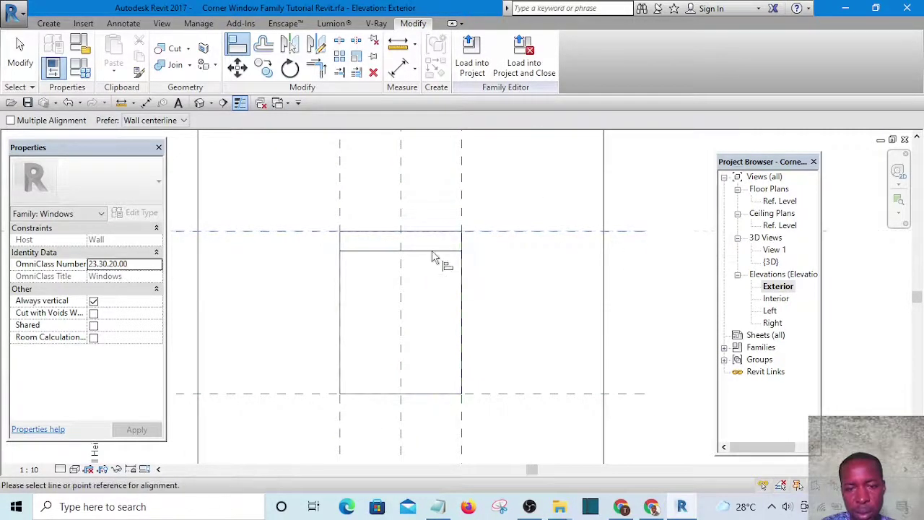
pyautogui.scroll(-1, 402, 289)
# - Try to stretch the upper edge of the void extrusion up to the Top reference plane in the Exterior elevation
pyautogui.press('Escape')
pyautogui.click(409, 264)
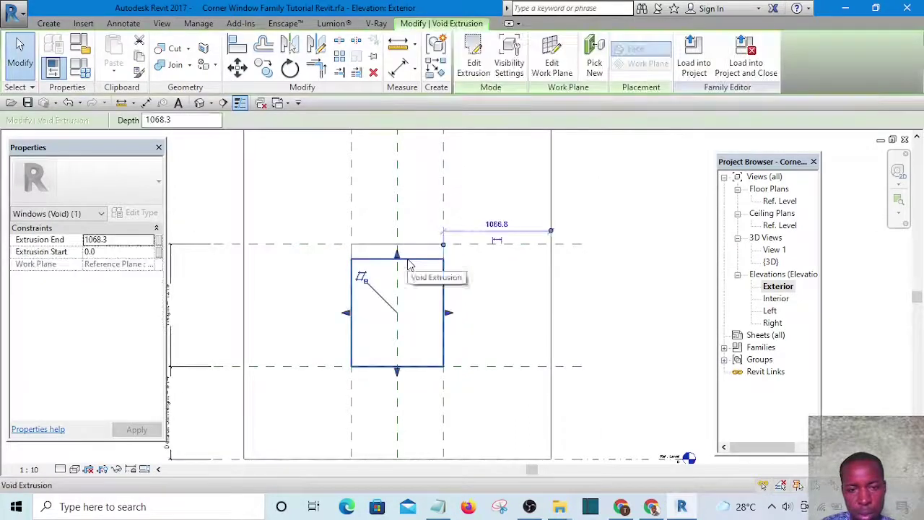
pyautogui.moveTo(396, 254)
pyautogui.mouseDown()
pyautogui.moveTo(405, 251)
pyautogui.moveTo(394, 241)
pyautogui.moveTo(395, 260)
pyautogui.moveTo(396, 246)
pyautogui.mouseUp()
pyautogui.click(403, 245)
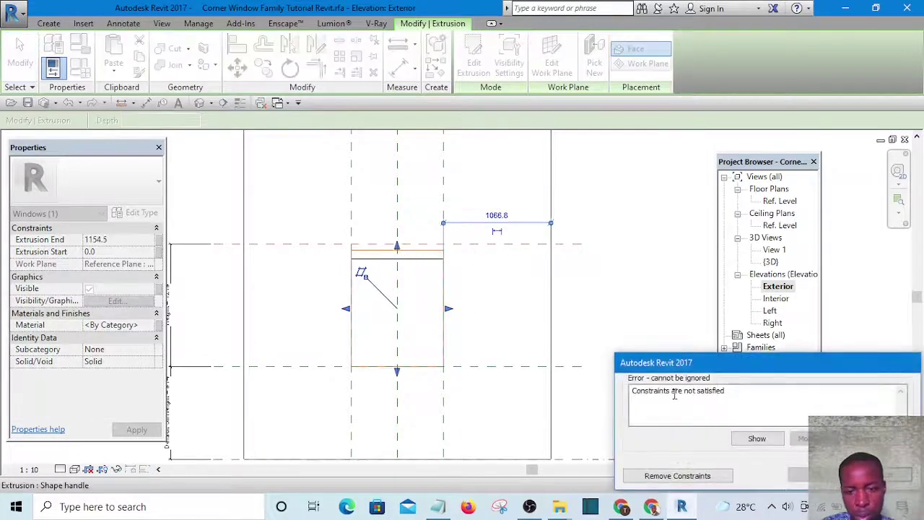
pyautogui.click(884, 474)
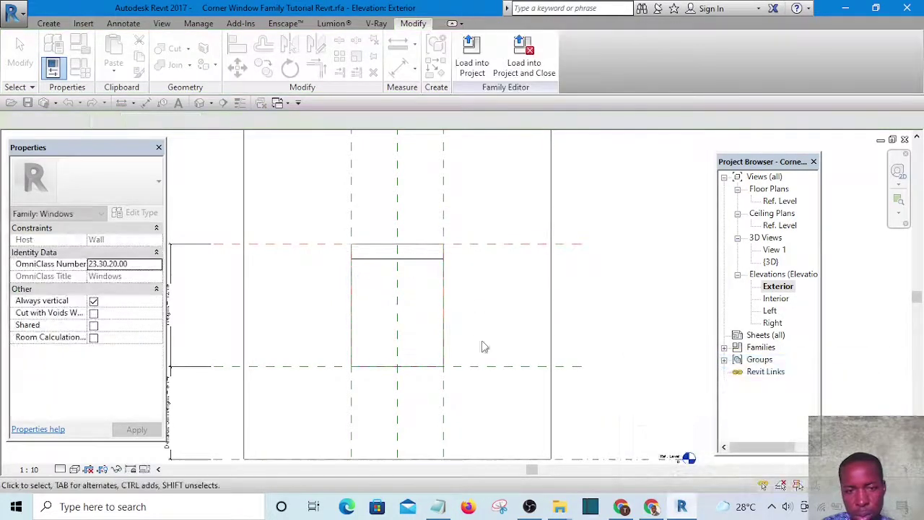
# - Raise the void extrusion's upper edge to an extrusion end of 1094.0 and try to align it with the Top reference plane
pyautogui.click(422, 260)
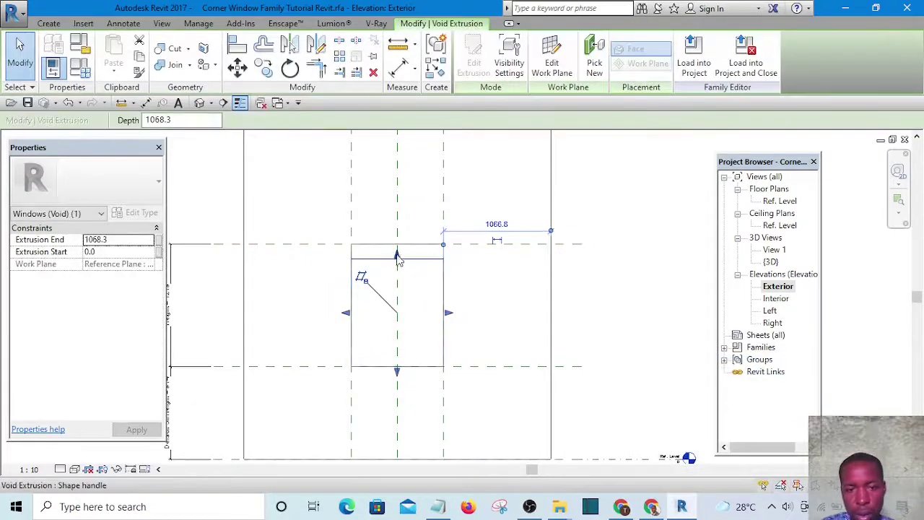
pyautogui.moveTo(396, 258); pyautogui.dragTo(397, 252)
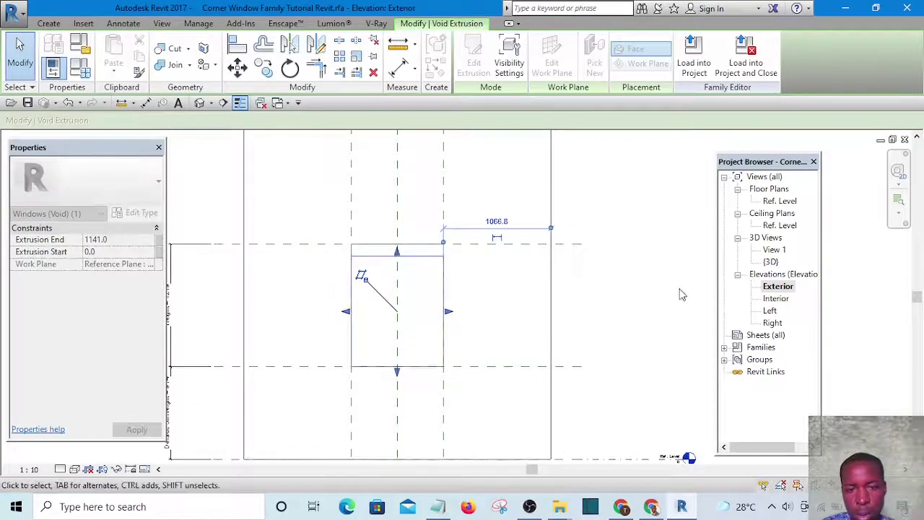
pyautogui.press('Escape')
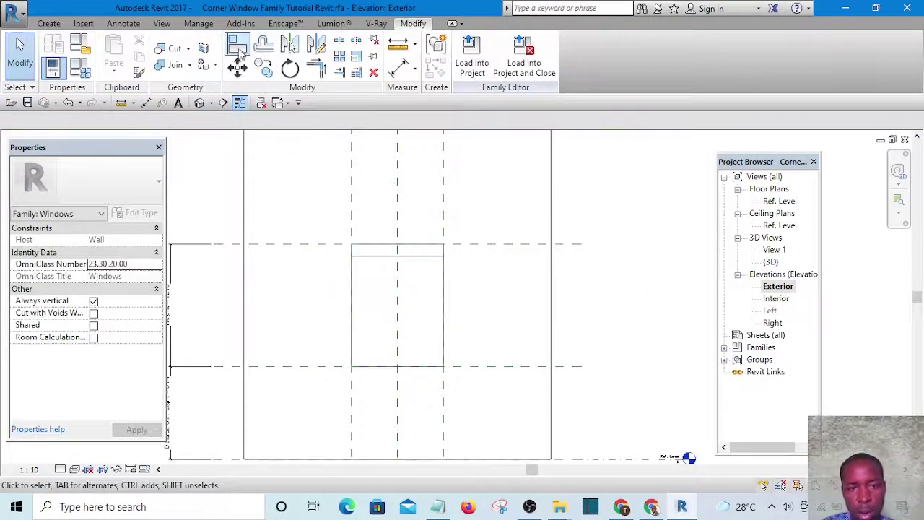
pyautogui.click(238, 44)
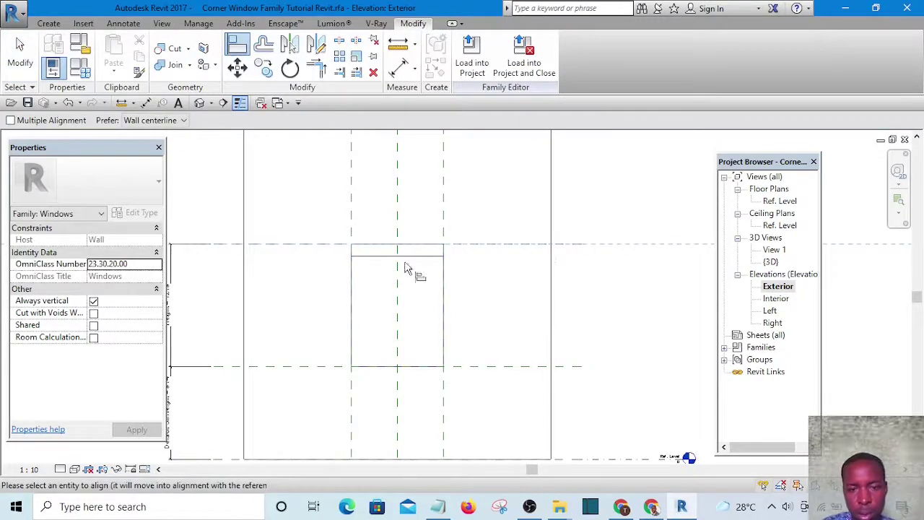
pyautogui.press('Escape')
pyautogui.press('Escape')
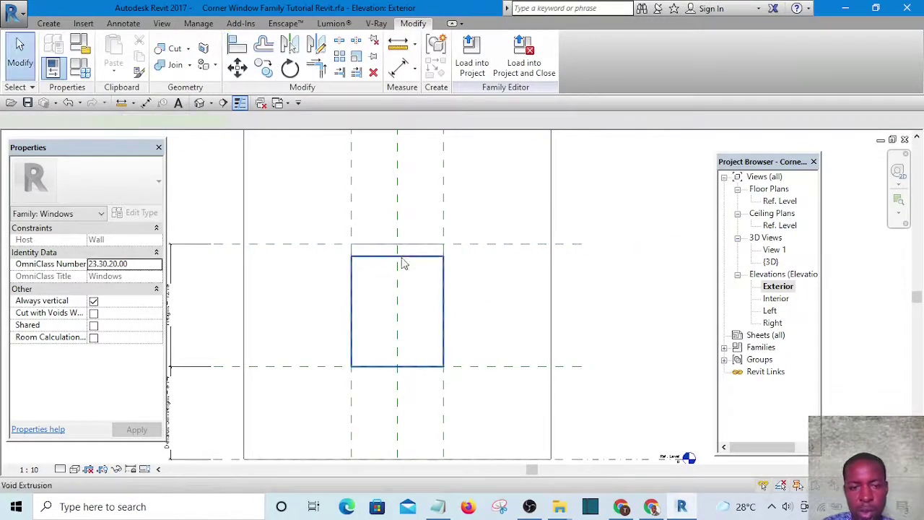
# - Stretch the void extrusion's upper face to the Top reference plane, giving it an extrusion end of 1219.2
pyautogui.click(403, 258)
pyautogui.scroll(2, 396, 264)
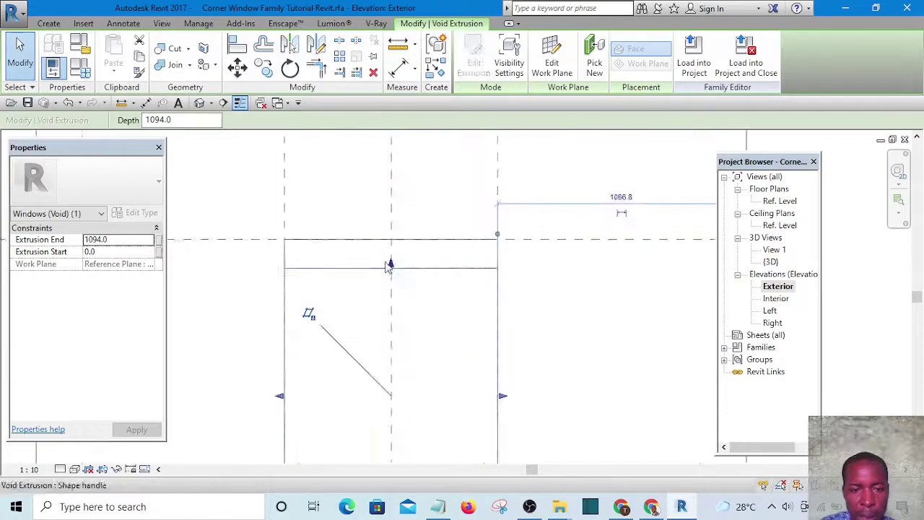
pyautogui.moveTo(390, 266); pyautogui.dragTo(198, 244)
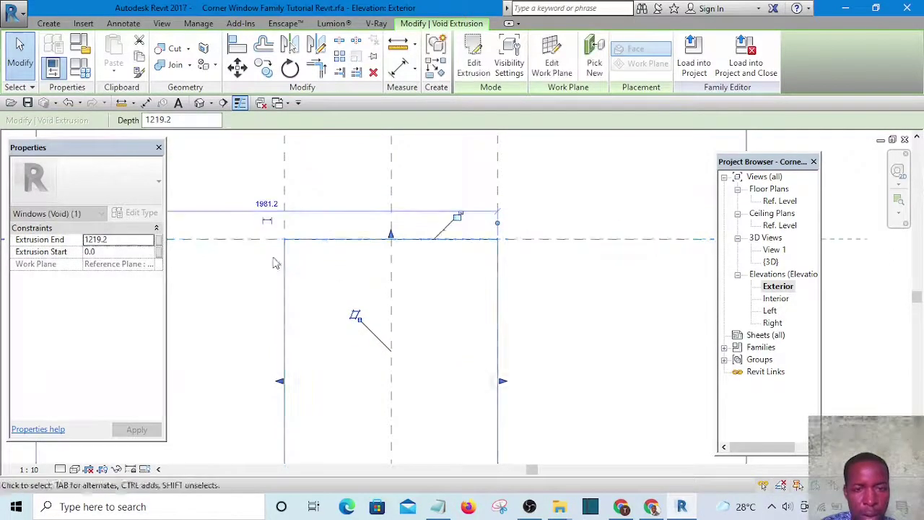
pyautogui.scroll(-2, 365, 240)
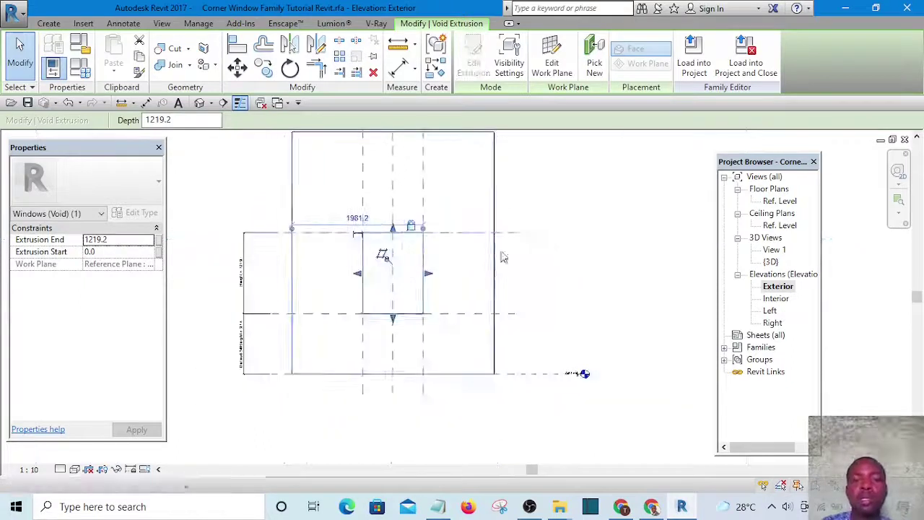
# - Examine the solid extrusion and the wall opening from several sides in the 3D view and in the Interior elevation
pyautogui.click(201, 104)
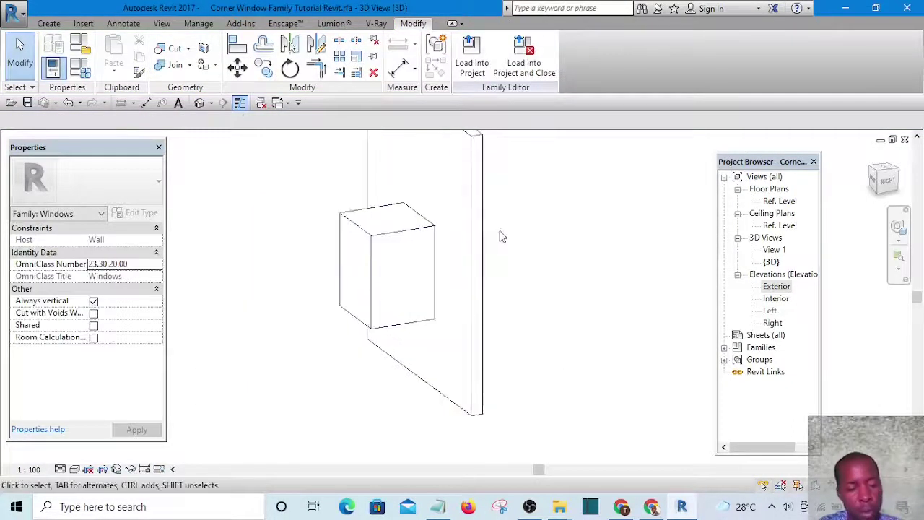
pyautogui.keyDown('shift'); pyautogui.moveTo(511, 252); pyautogui.dragTo(548, 305, button='middle'); pyautogui.keyUp('shift')
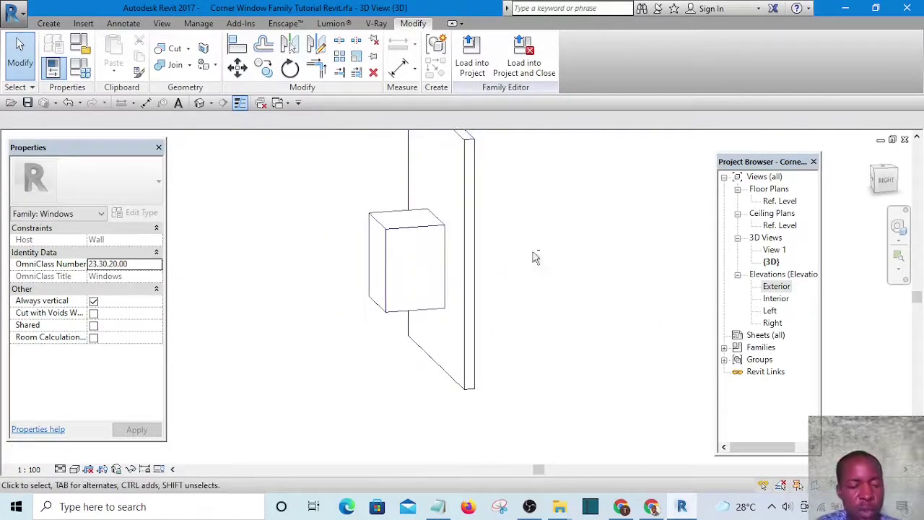
pyautogui.keyDown('shift'); pyautogui.moveTo(534, 258); pyautogui.dragTo(630, 310, button='middle'); pyautogui.keyUp('shift')
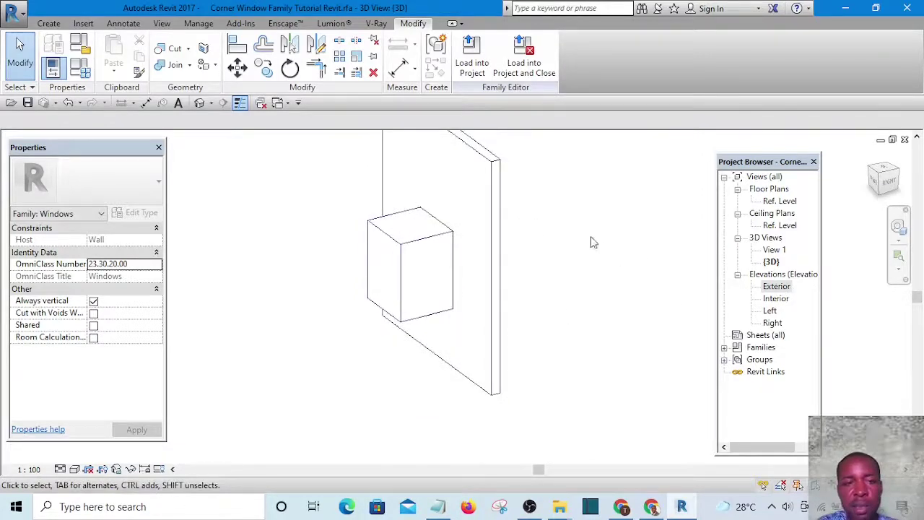
pyautogui.keyDown('shift'); pyautogui.moveTo(591, 242); pyautogui.dragTo(839, 320, button='middle'); pyautogui.keyUp('shift')
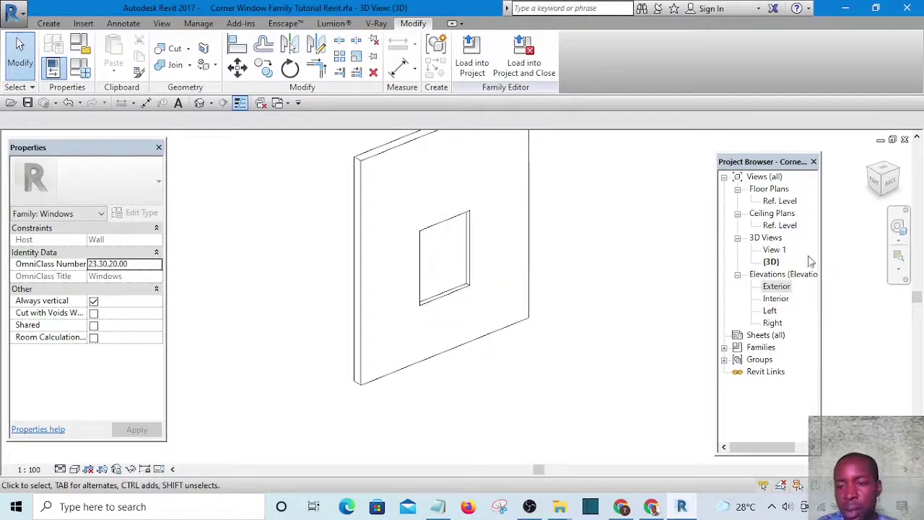
pyautogui.doubleClick(776, 298)
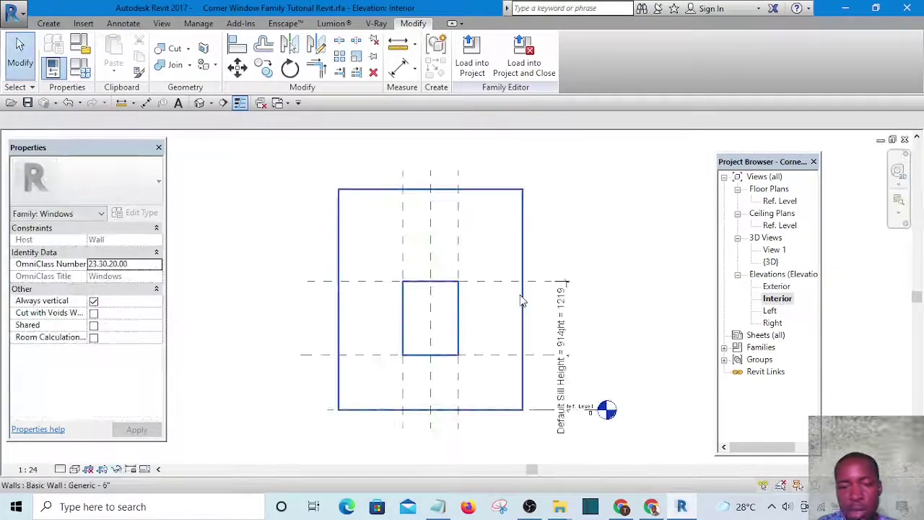
pyautogui.scroll(5, 576, 327)
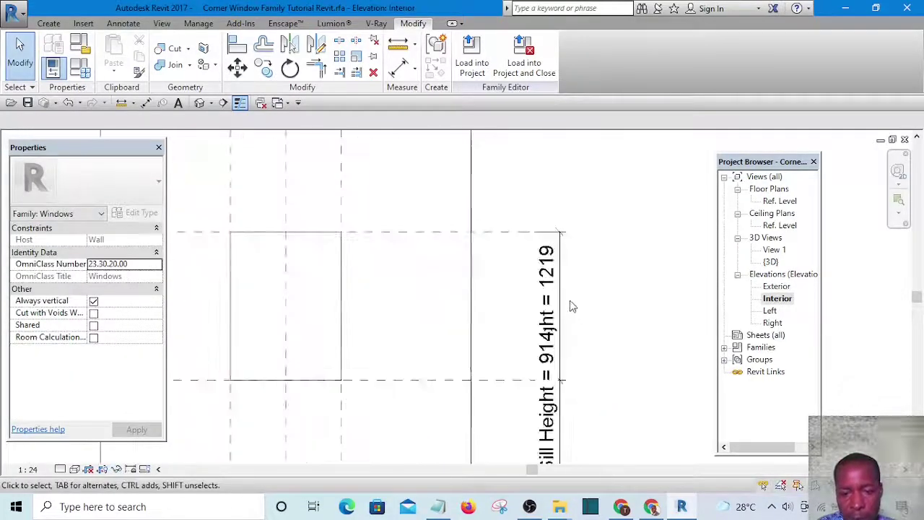
pyautogui.scroll(-8, 570, 302)
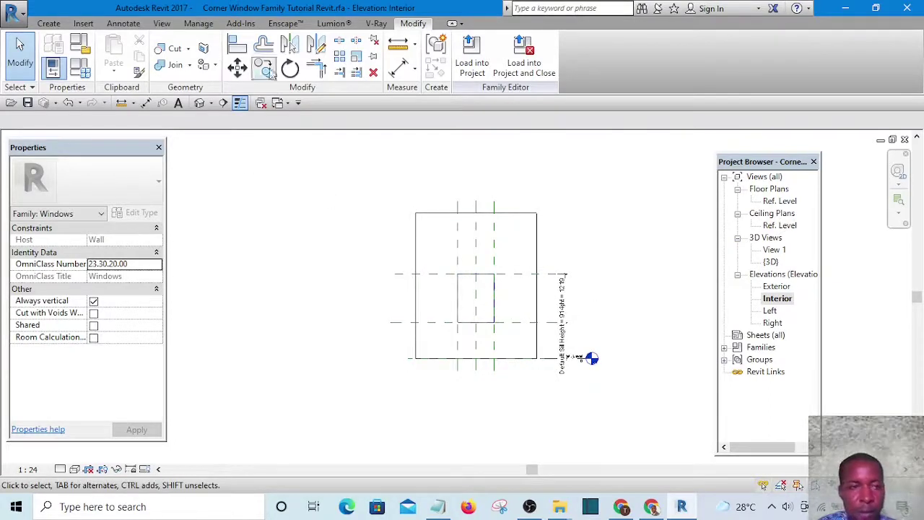
# - Set the family's Height, Width and Width2 parameters to 1000 and apply the new values
pyautogui.click(84, 70)
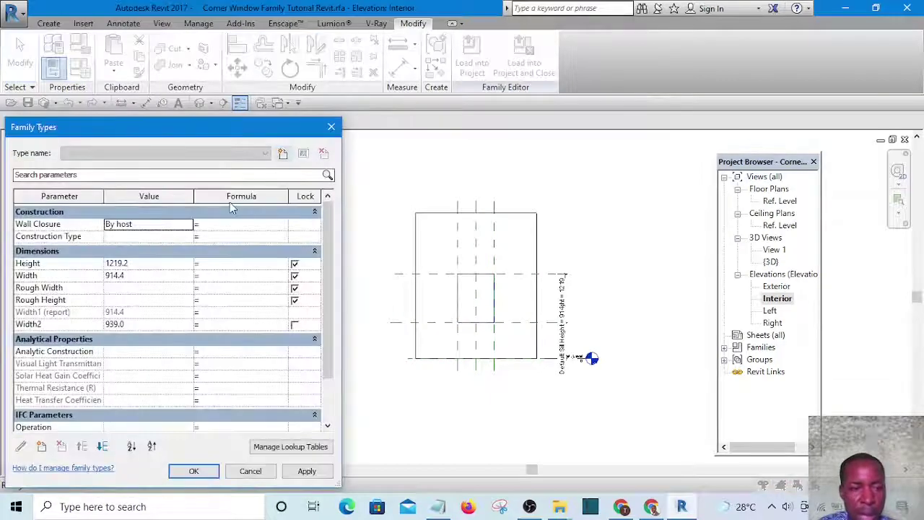
pyautogui.click(142, 263)
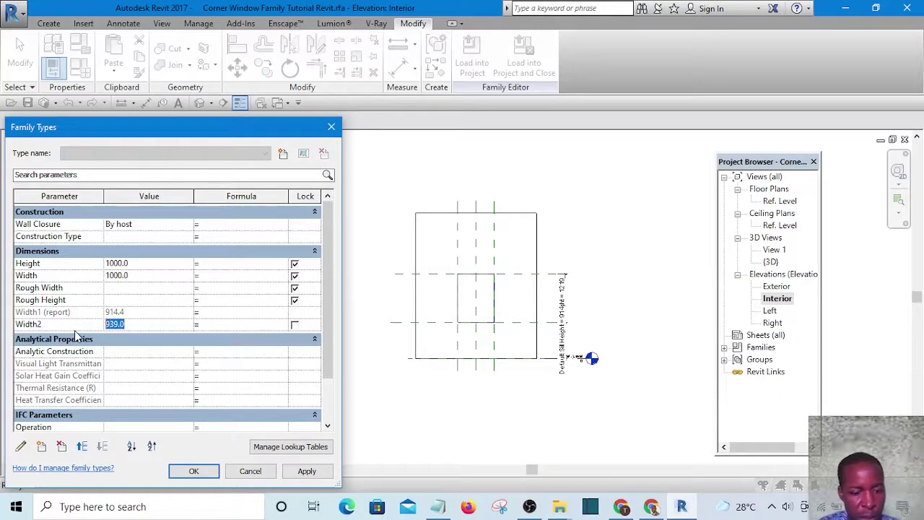
pyautogui.write('000')
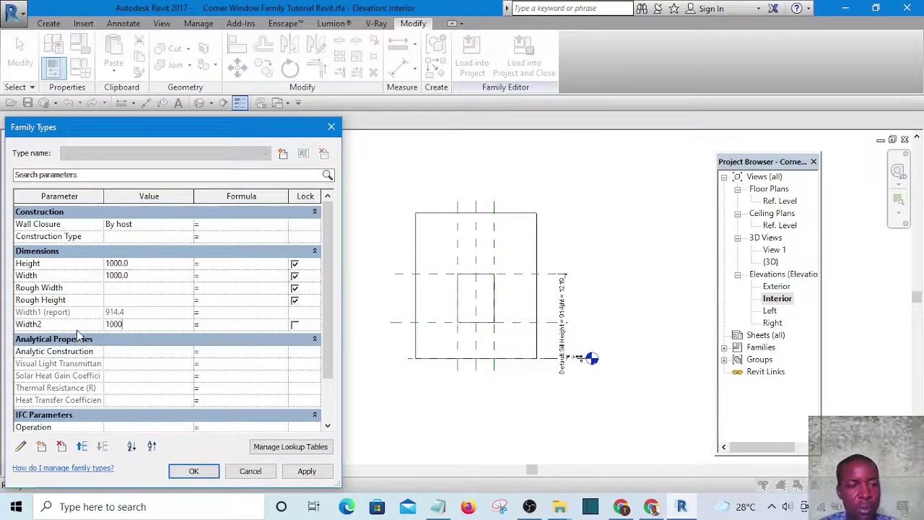
pyautogui.click(192, 472)
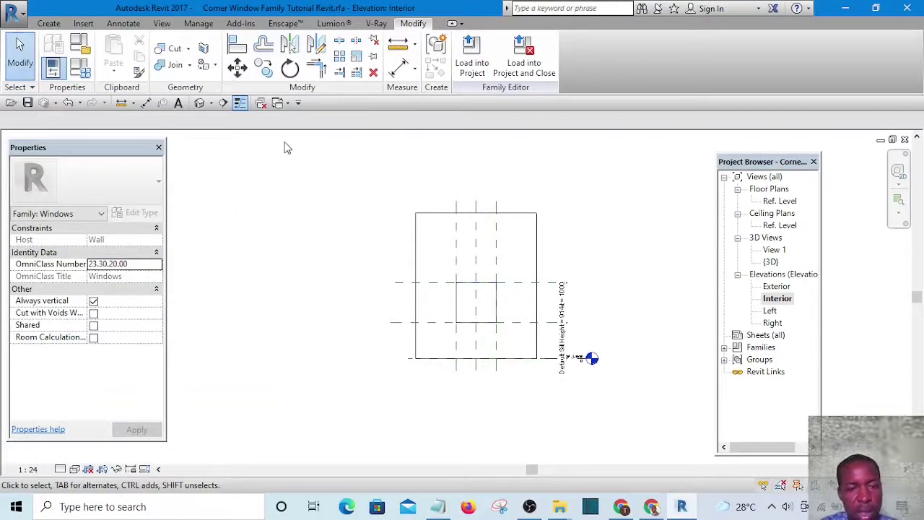
# - Check the resized opening in the 3D view and temporarily hide the host wall element there
pyautogui.click(200, 104)
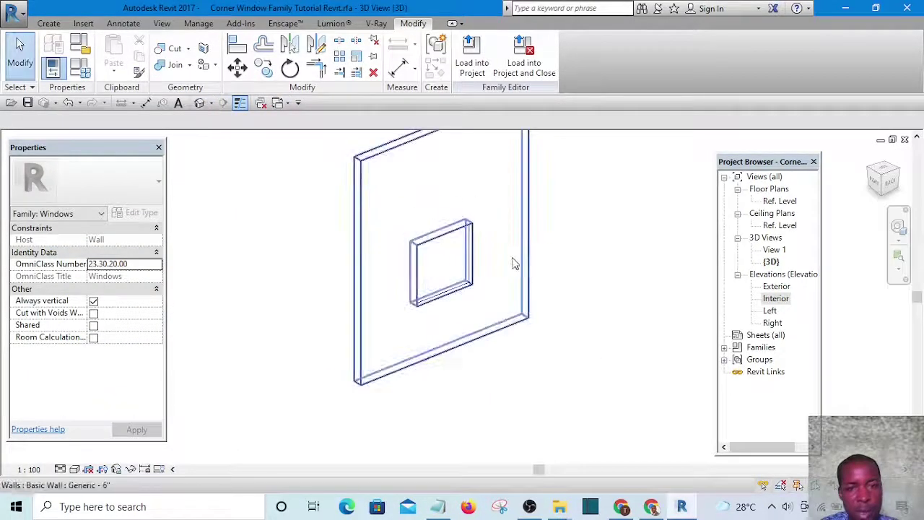
pyautogui.keyDown('shift'); pyautogui.moveTo(493, 259); pyautogui.dragTo(582, 221, button='middle'); pyautogui.keyUp('shift')
pyautogui.keyDown('shift'); pyautogui.moveTo(570, 275); pyautogui.dragTo(351, 196, button='middle'); pyautogui.keyUp('shift')
pyautogui.scroll(-1, 498, 296)
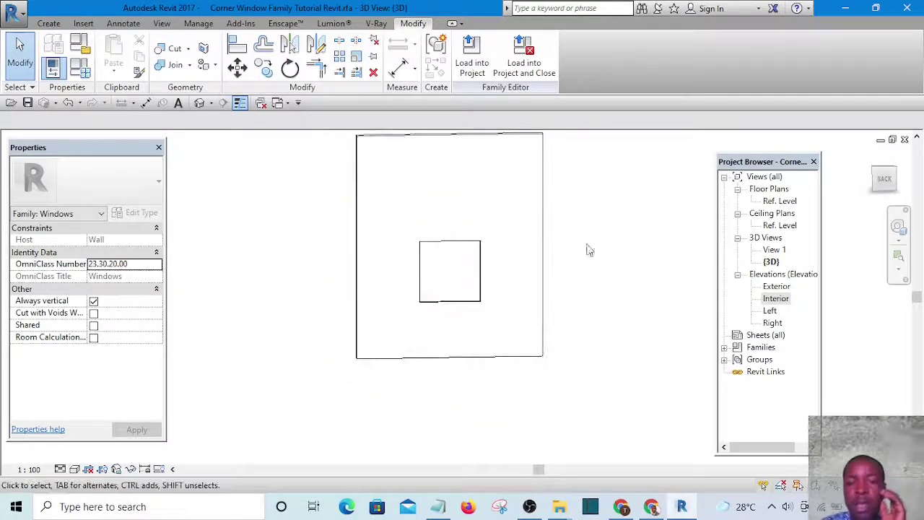
pyautogui.keyDown('shift'); pyautogui.moveTo(527, 279); pyautogui.dragTo(581, 270, button='middle'); pyautogui.keyUp('shift')
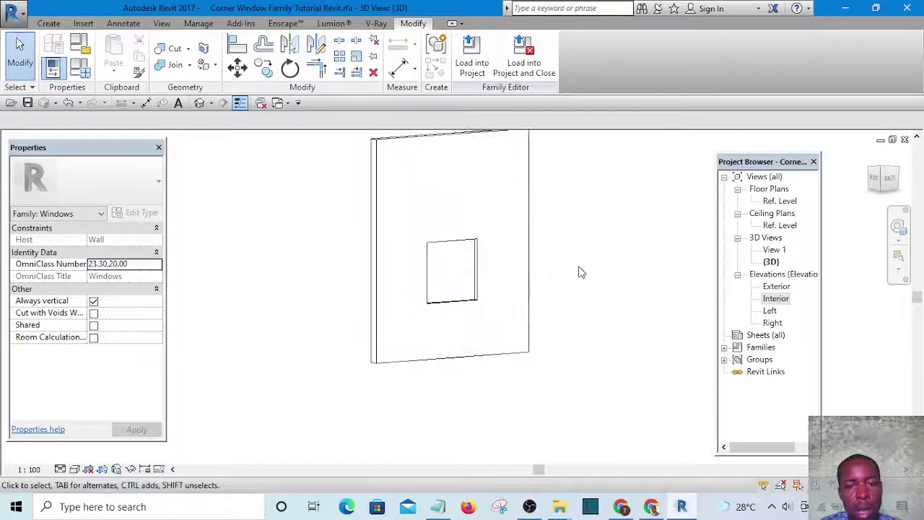
pyautogui.click(497, 189)
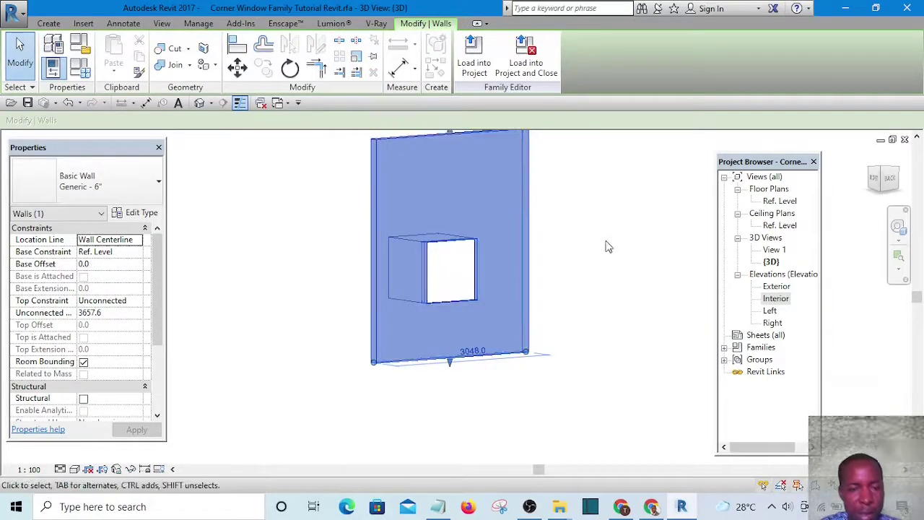
pyautogui.click(131, 470)
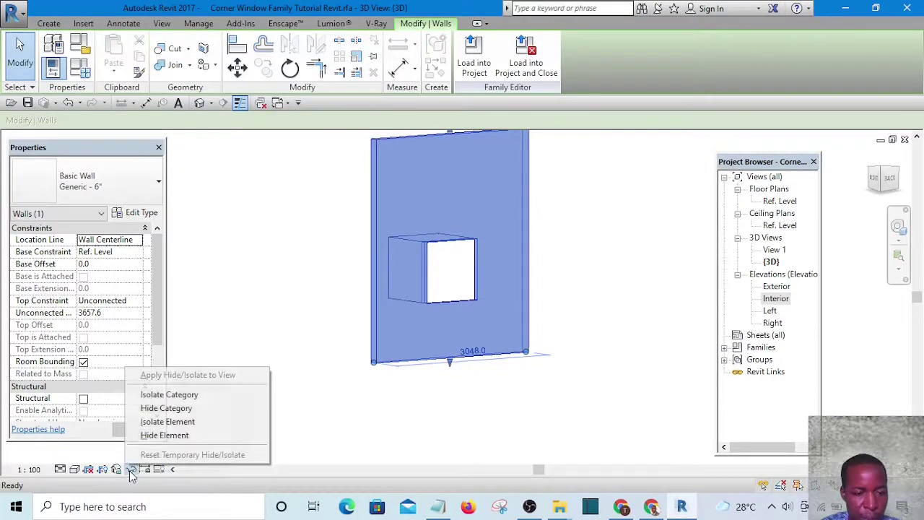
pyautogui.click(157, 435)
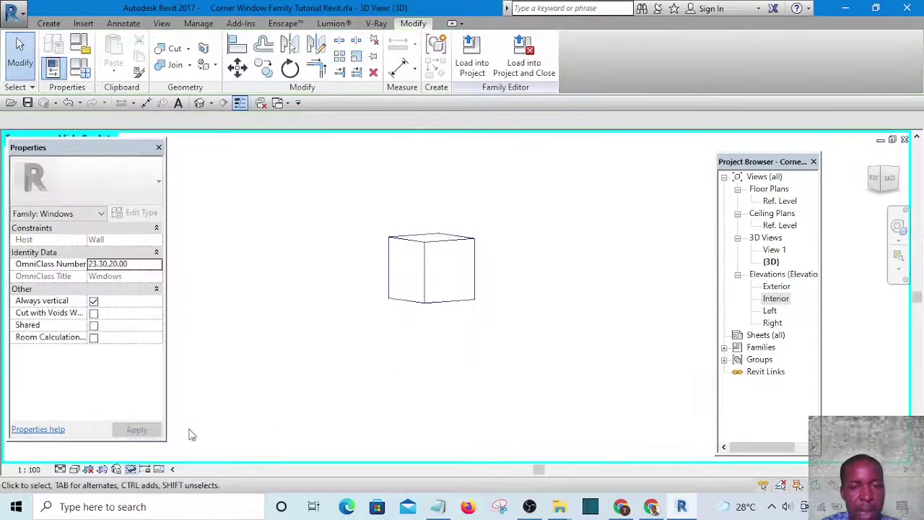
# - Start a sweep and pick the six outer edges around the solid's two adjoining vertical faces as its closed path
pyautogui.keyDown('shift'); pyautogui.moveTo(417, 361); pyautogui.dragTo(437, 383, button='middle'); pyautogui.keyUp('shift')
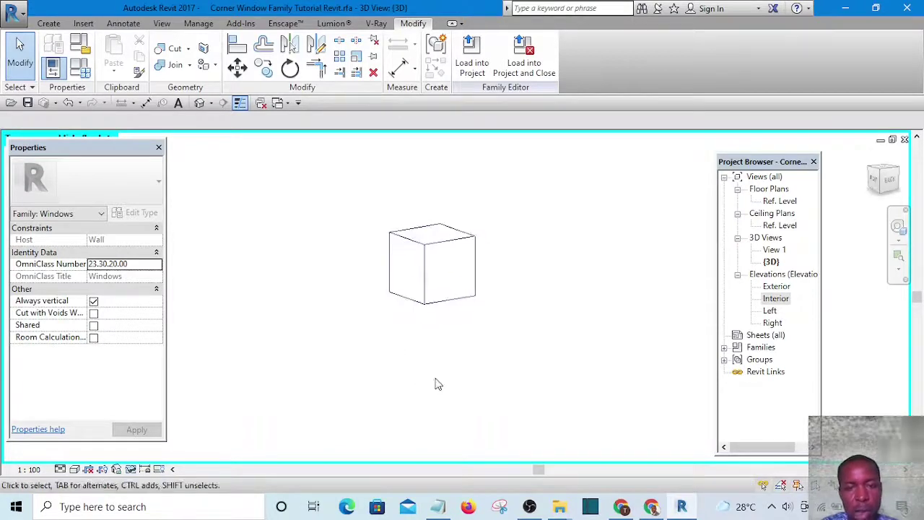
pyautogui.scroll(3, 440, 269)
pyautogui.keyDown('shift'); pyautogui.moveTo(501, 402); pyautogui.dragTo(459, 420, button='middle'); pyautogui.keyUp('shift')
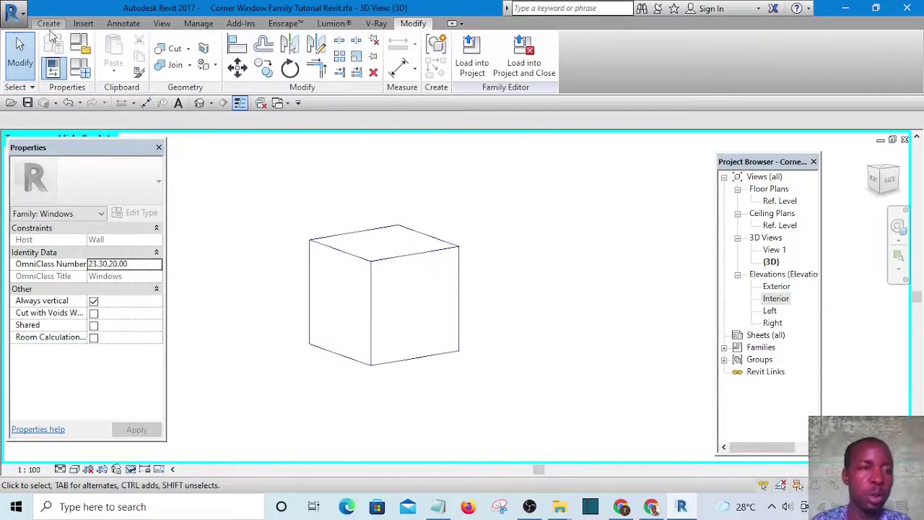
pyautogui.click(49, 24)
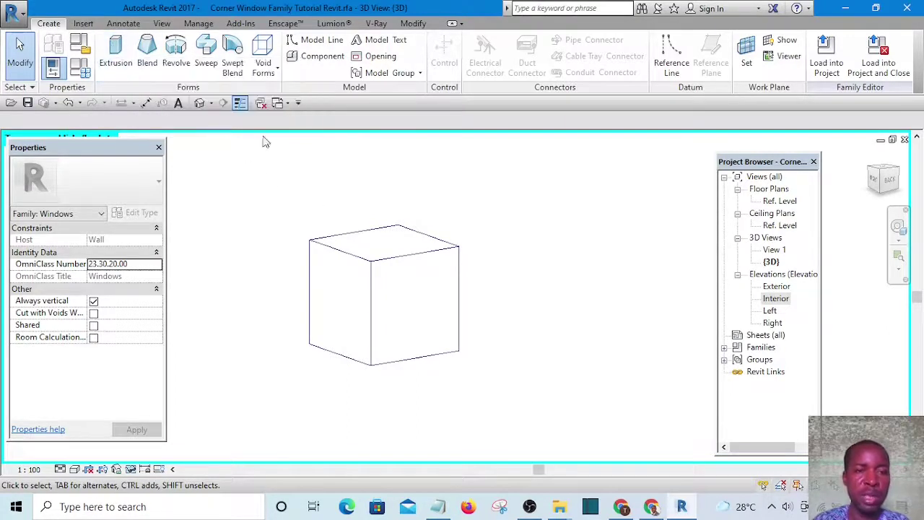
pyautogui.click(205, 55)
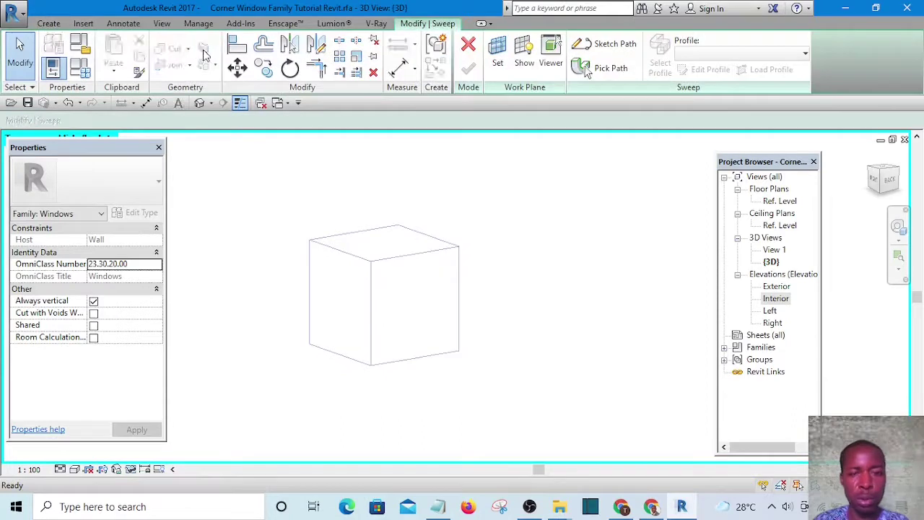
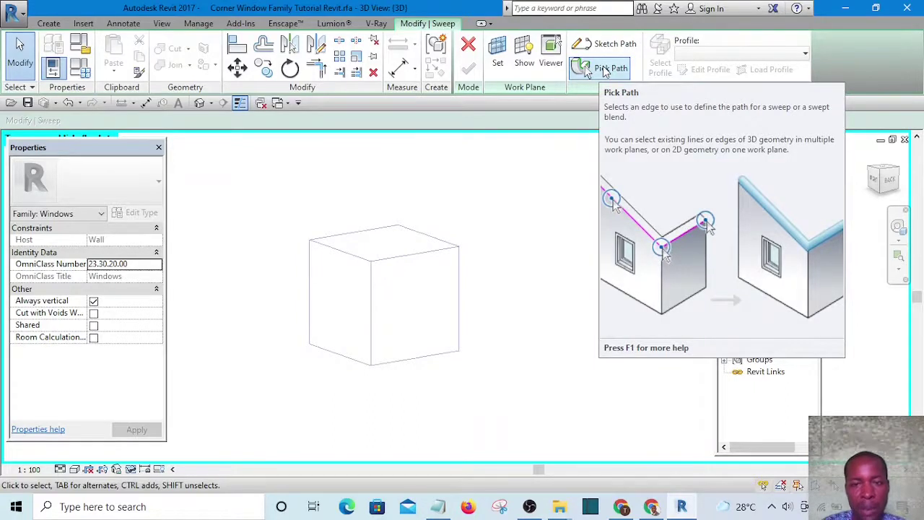
pyautogui.click(603, 67)
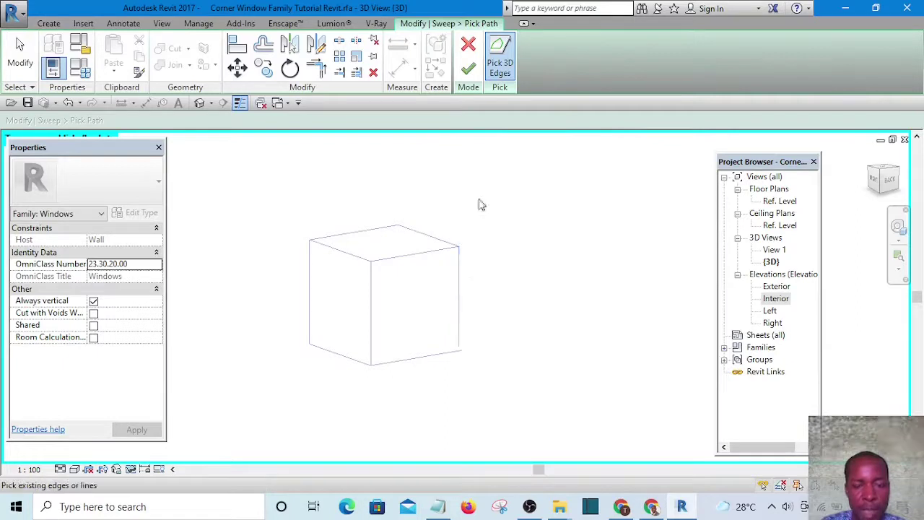
pyautogui.click(461, 286)
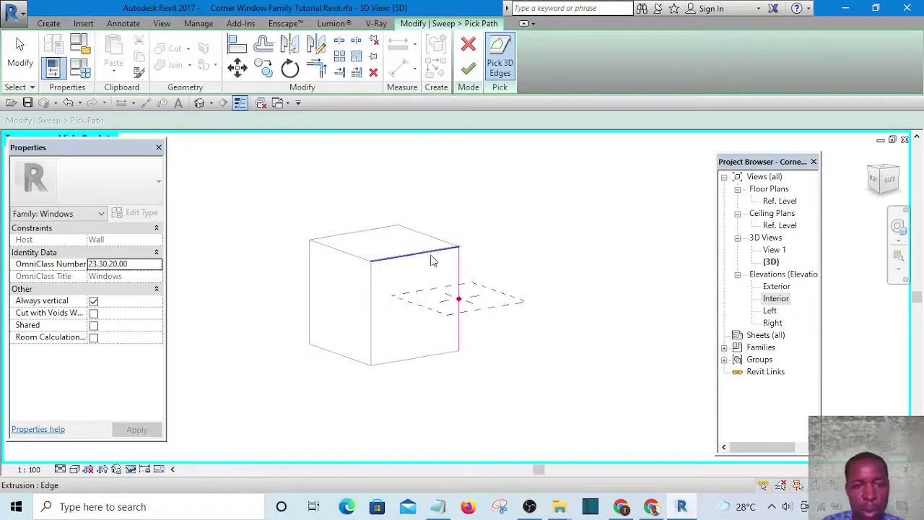
pyautogui.click(434, 259)
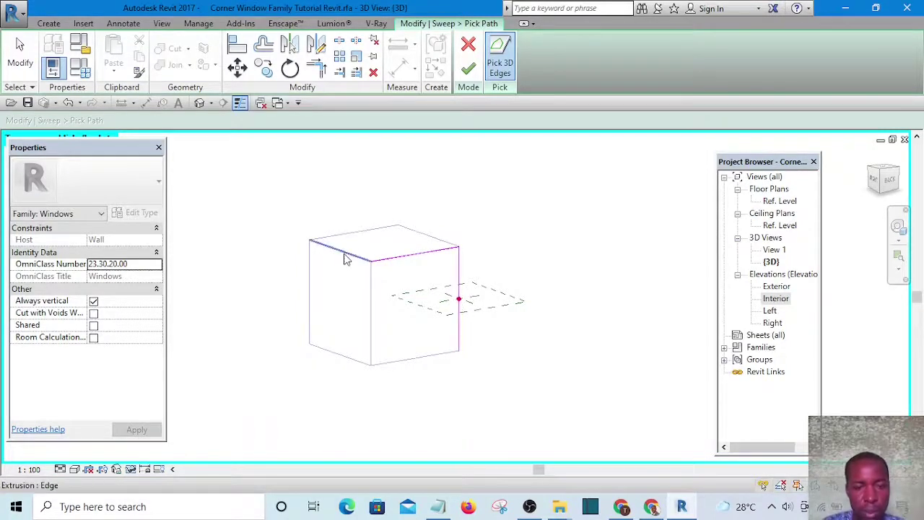
pyautogui.click(345, 253)
pyautogui.click(309, 288)
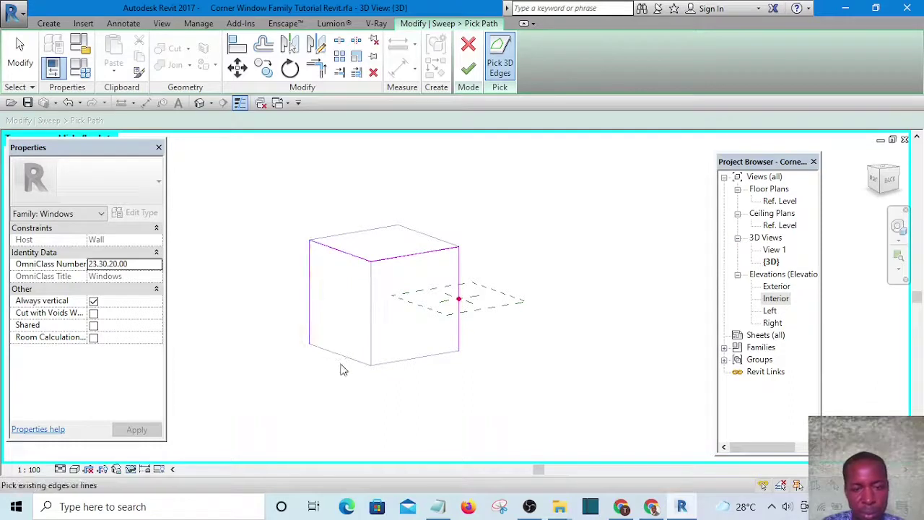
pyautogui.click(345, 361)
pyautogui.click(410, 359)
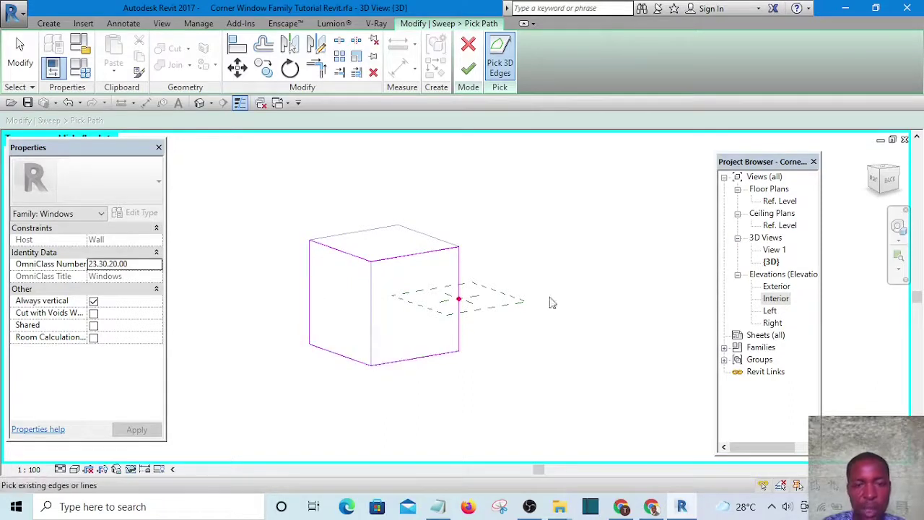
pyautogui.click(469, 69)
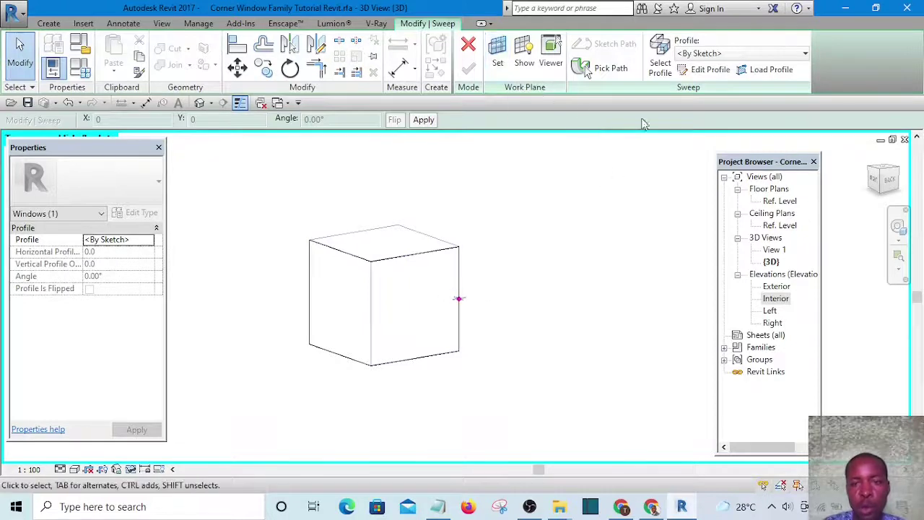
# - Edit the sweep profile in the top view and sketch a small rectangle just below the path's corner point
pyautogui.click(712, 75)
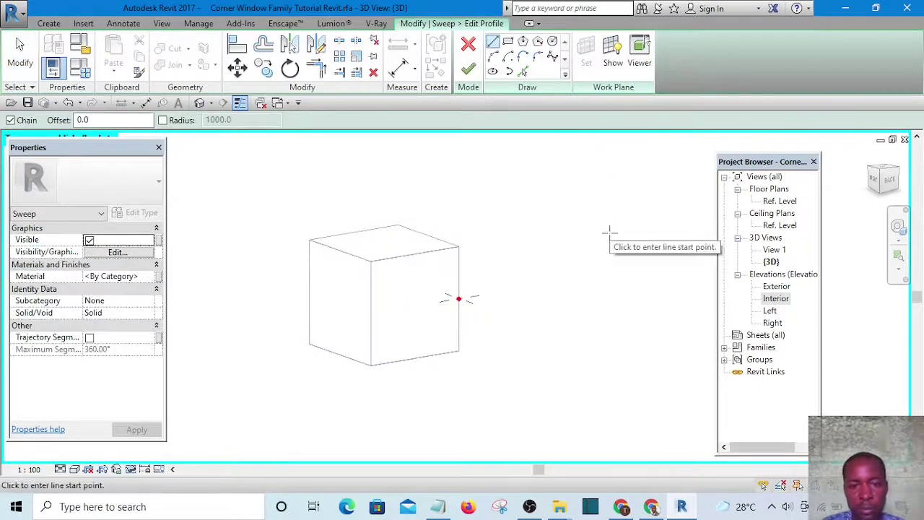
pyautogui.keyDown('shift'); pyautogui.moveTo(611, 231); pyautogui.dragTo(644, 300, button='middle'); pyautogui.keyUp('shift')
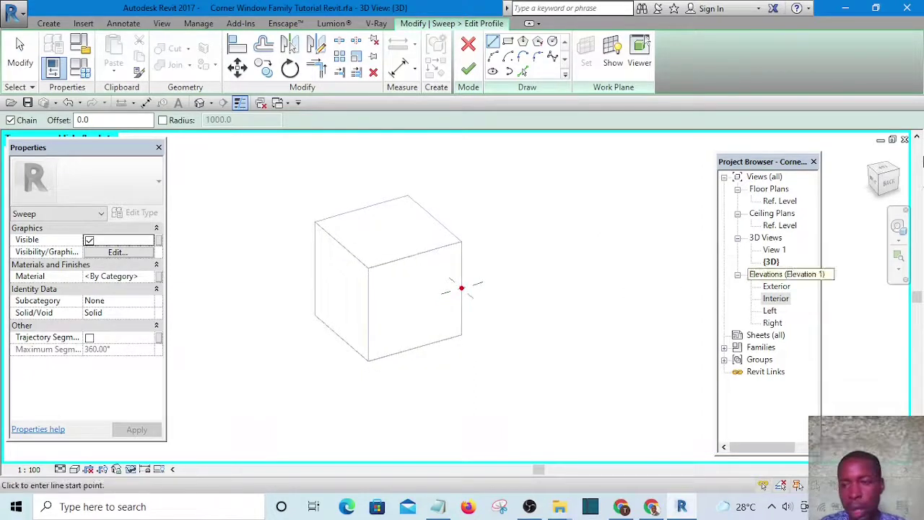
pyautogui.keyDown('shift'); pyautogui.moveTo(624, 210); pyautogui.dragTo(618, 301, button='middle'); pyautogui.keyUp('shift')
pyautogui.scroll(1, 883, 170)
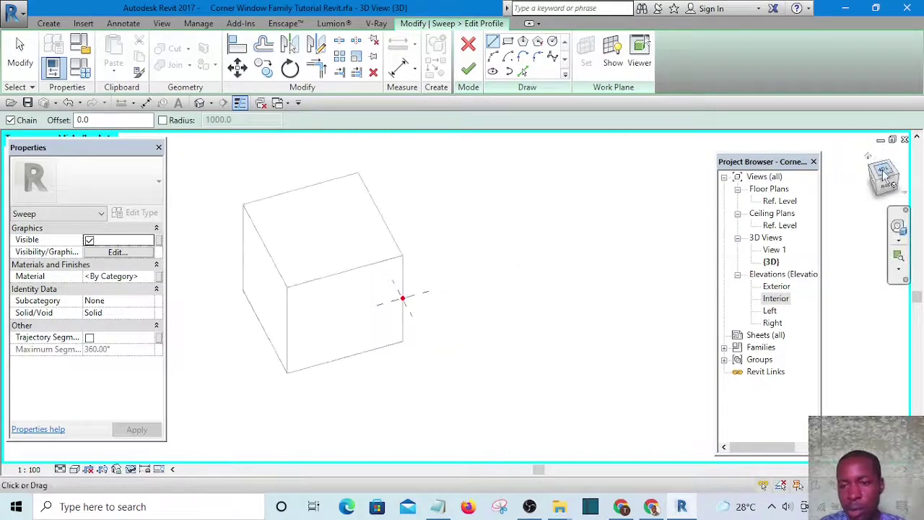
pyautogui.click(889, 175)
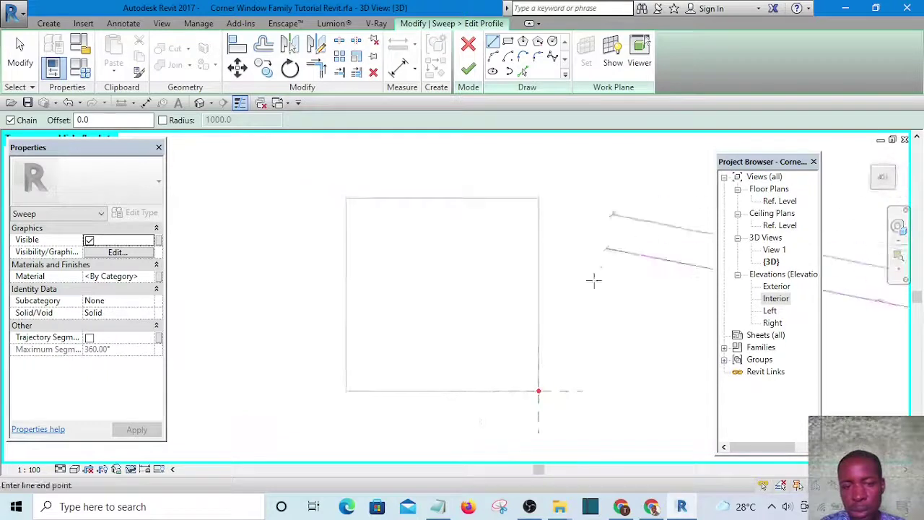
pyautogui.scroll(-3, 546, 266)
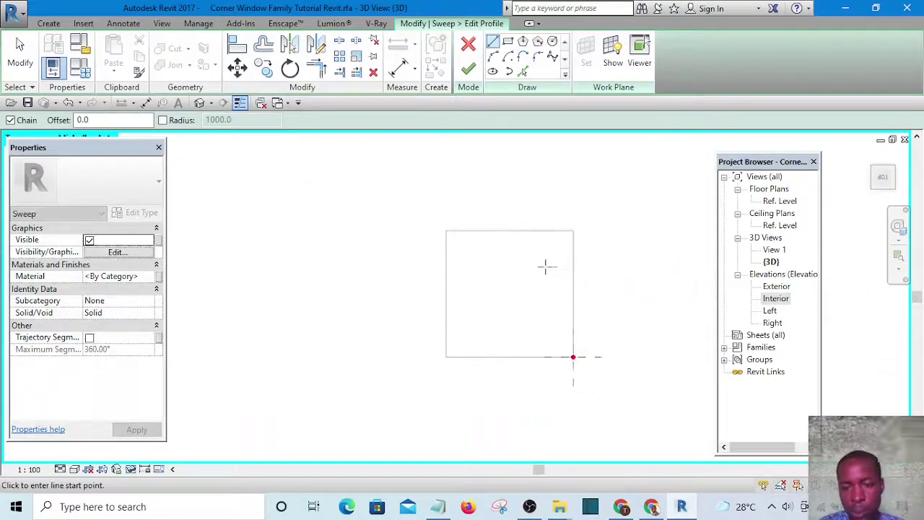
pyautogui.scroll(2, 613, 343)
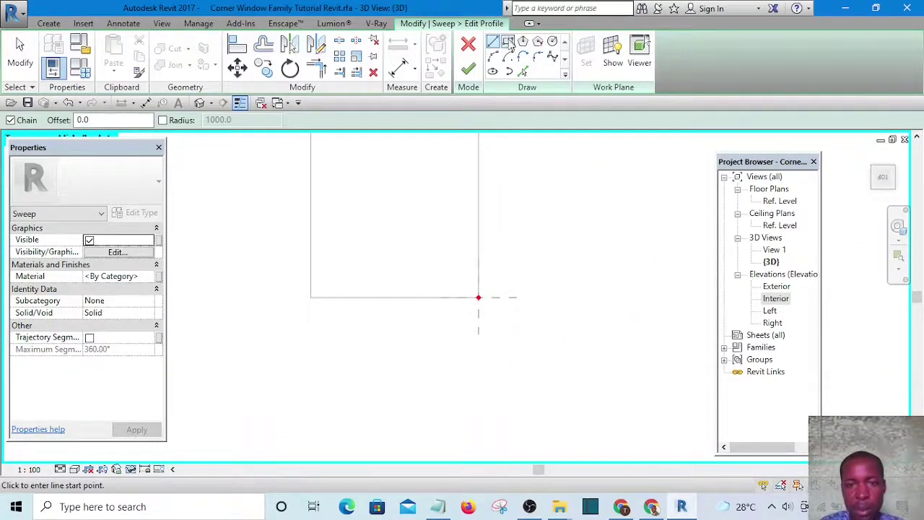
pyautogui.click(509, 42)
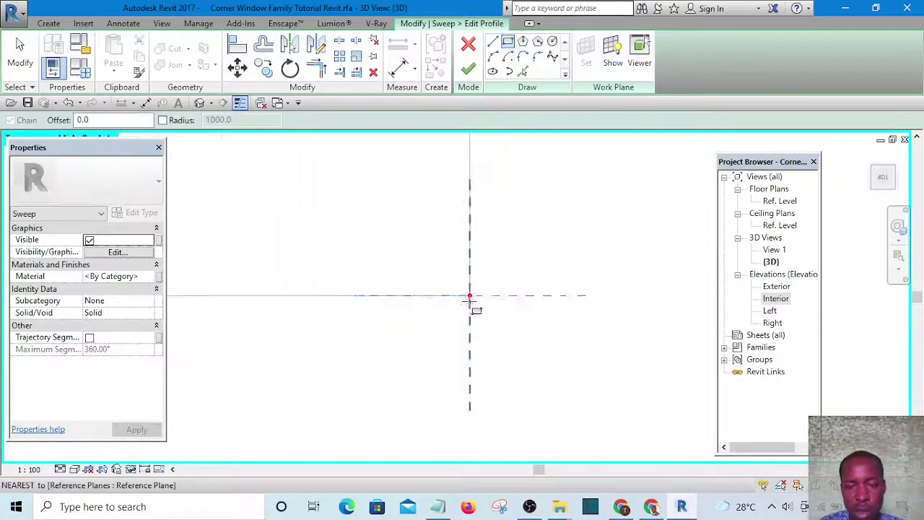
pyautogui.scroll(4, 470, 302)
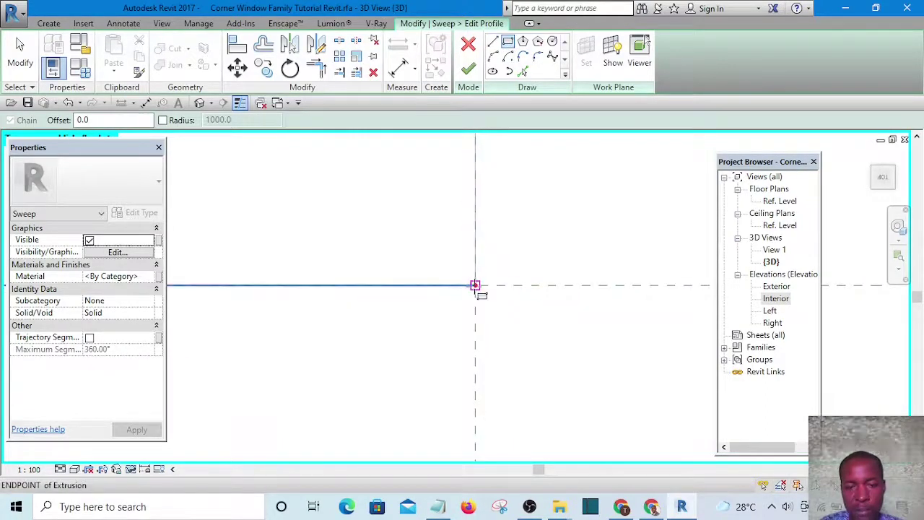
pyautogui.scroll(3, 470, 303)
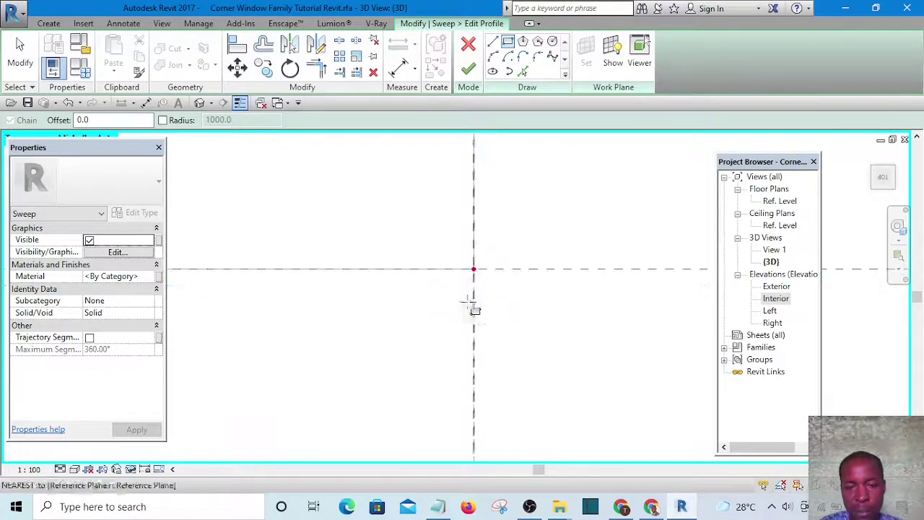
pyautogui.click(428, 272)
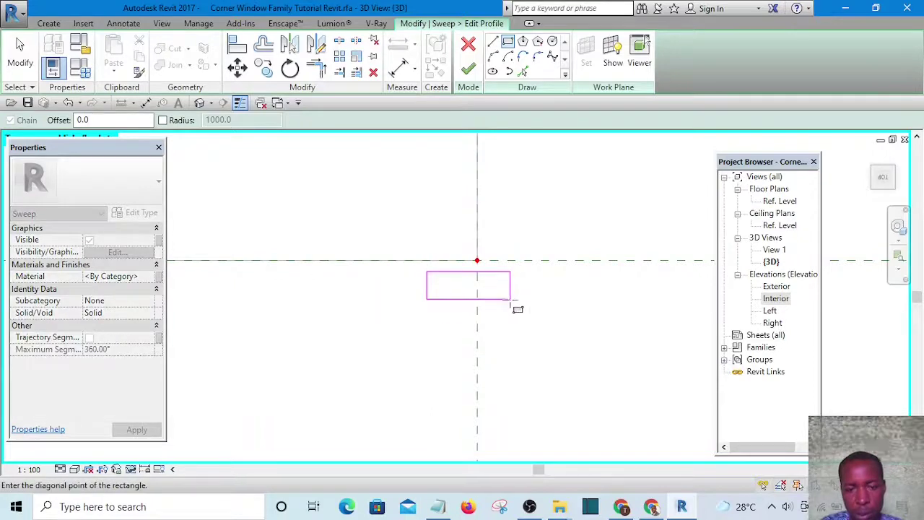
pyautogui.click(510, 300)
pyautogui.press('Escape')
pyautogui.press('Escape')
# - Align the profile rectangle's right side to the vertical reference plane through the path point
pyautogui.scroll(-4, 470, 278)
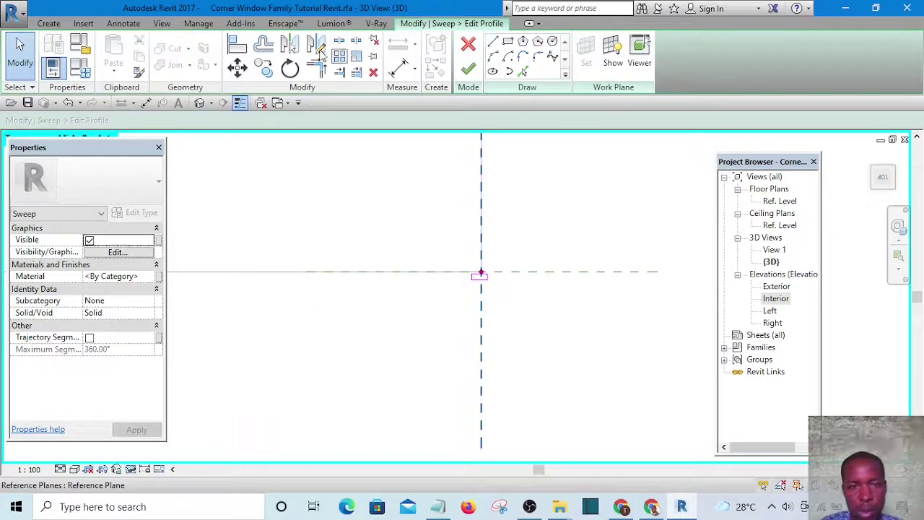
pyautogui.scroll(3, 482, 303)
pyautogui.scroll(1, 487, 307)
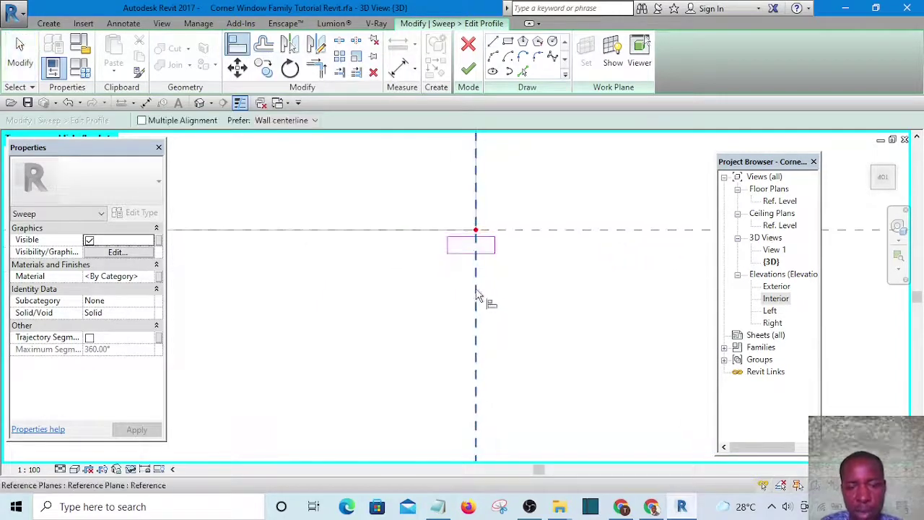
pyautogui.scroll(2, 503, 257)
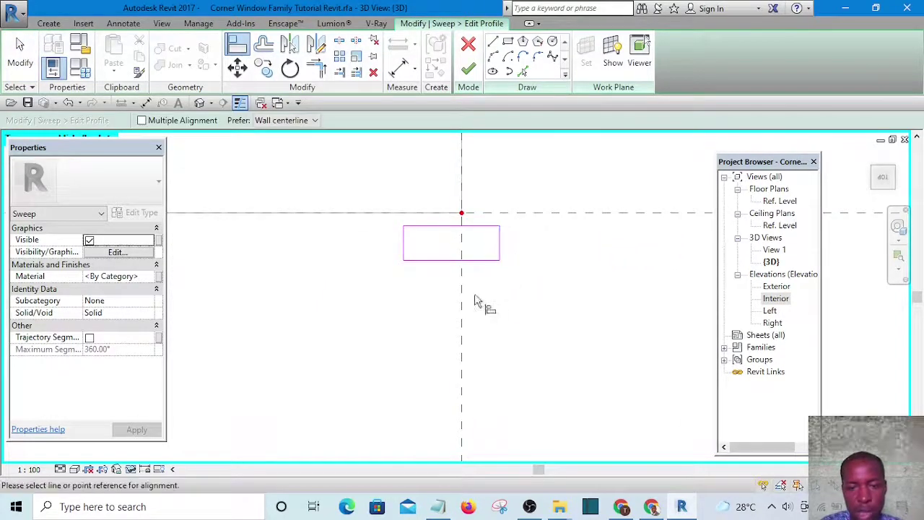
pyautogui.click(469, 303)
pyautogui.click(499, 253)
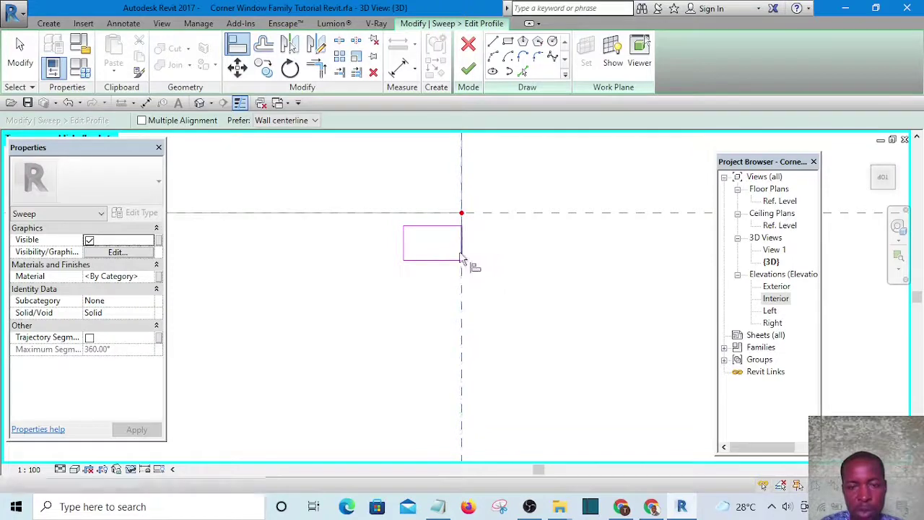
pyautogui.press('Escape')
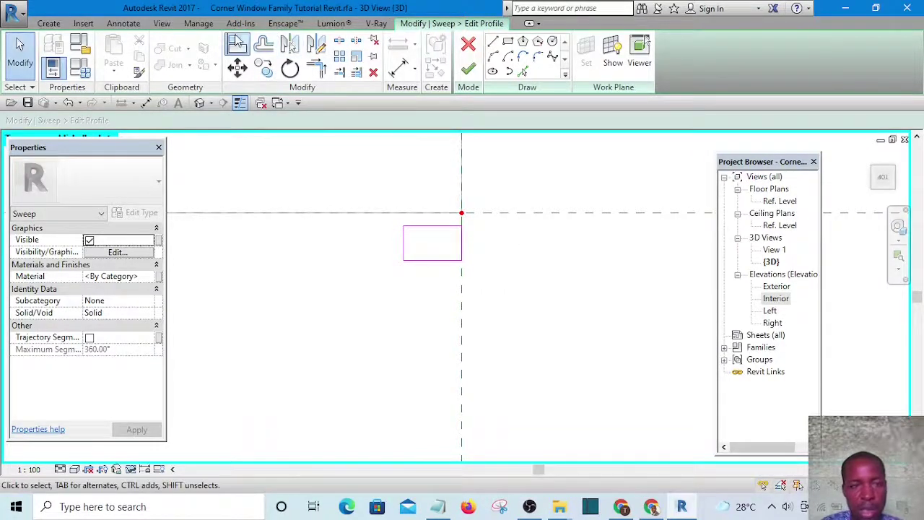
# - Align the profile rectangle's upper side to the horizontal reference plane through the path point
pyautogui.click(237, 42)
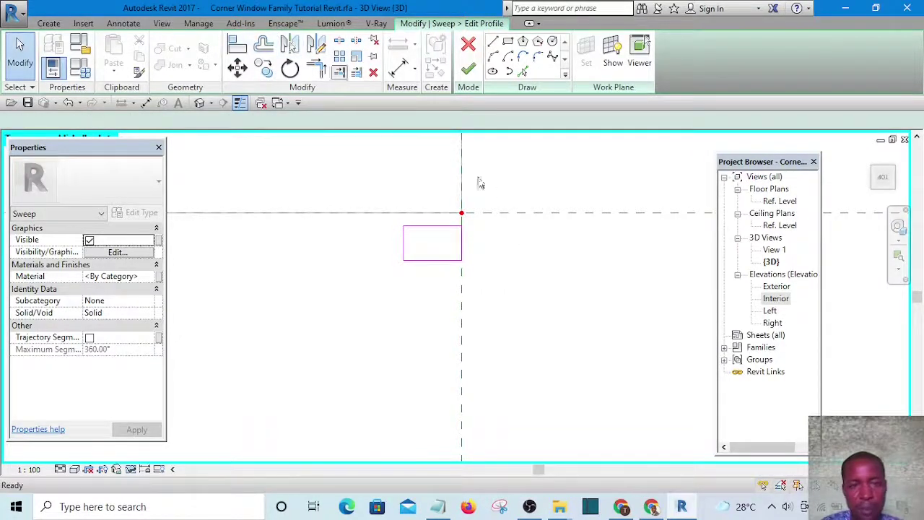
pyautogui.click(436, 228)
pyautogui.rightClick(536, 153)
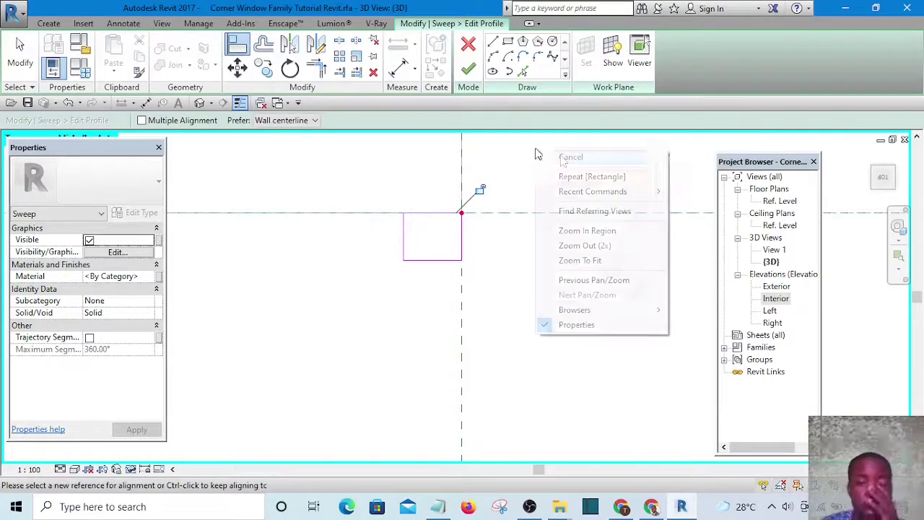
pyautogui.click(569, 158)
pyautogui.rightClick(555, 155)
pyautogui.click(578, 163)
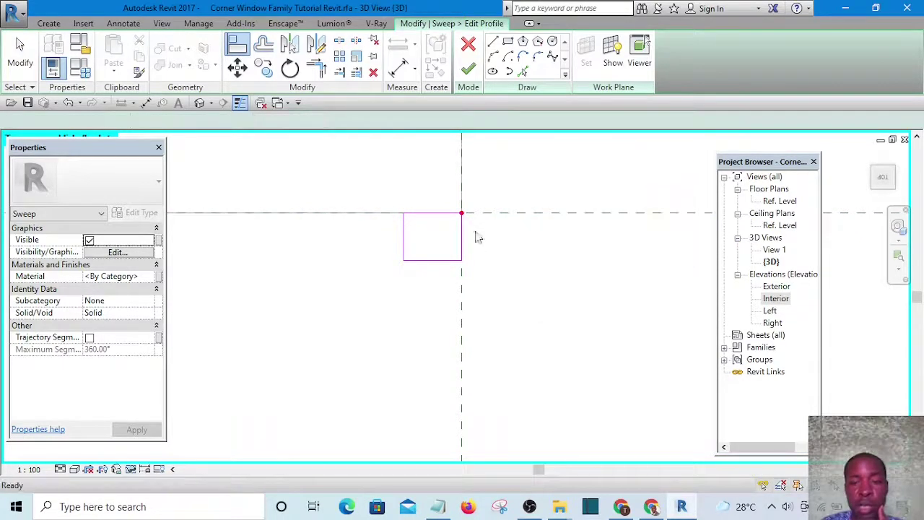
# - Move the profile rectangle's lower side up to a depth of about 5 mm and finish the profile and the sweep
pyautogui.moveTo(433, 259); pyautogui.dragTo(437, 237)
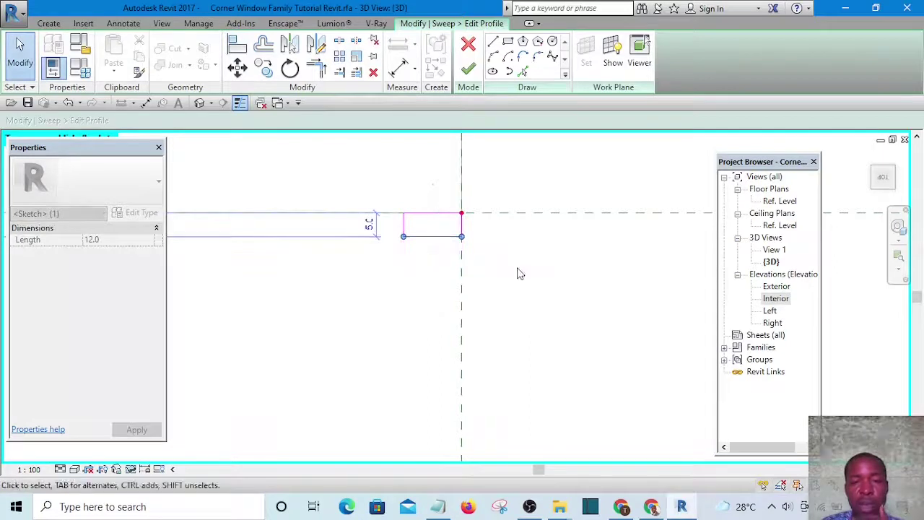
pyautogui.click(518, 273)
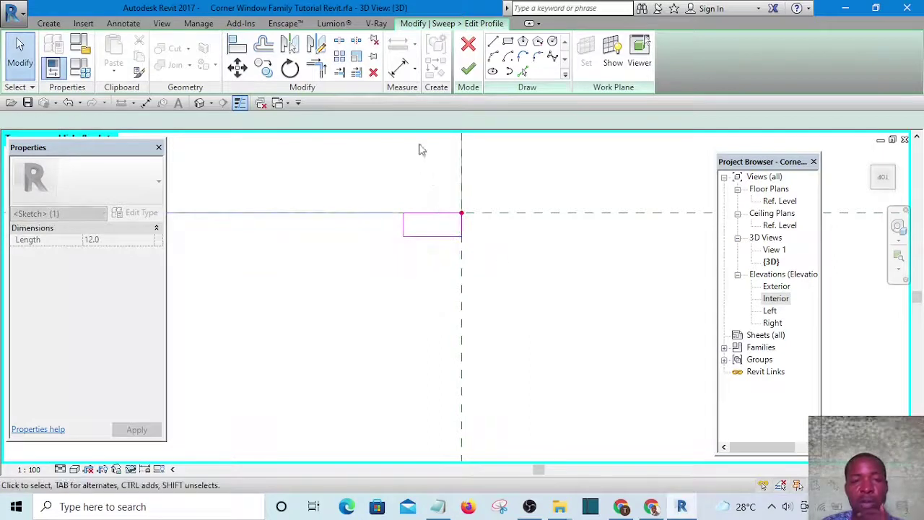
pyautogui.click(468, 69)
pyautogui.click(470, 70)
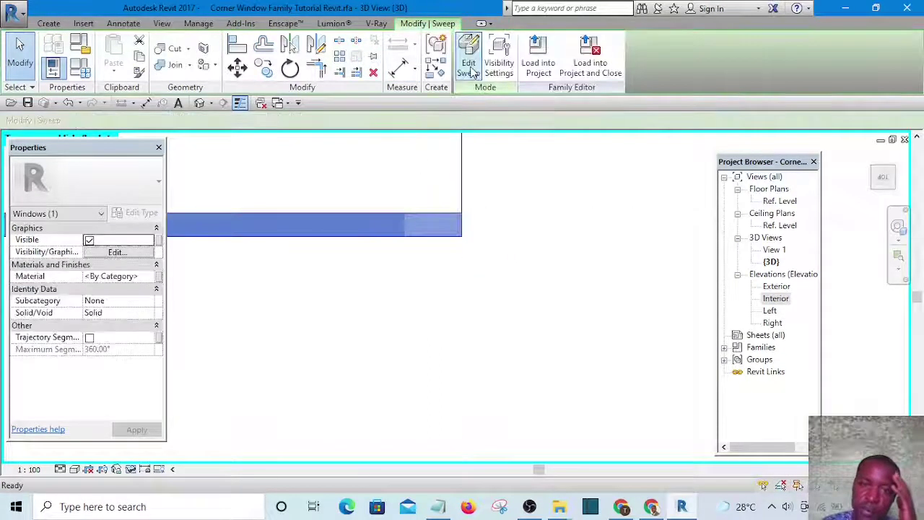
# - Examine the swept frame along the solid's corner edges in the 3D view
pyautogui.scroll(-2, 304, 137)
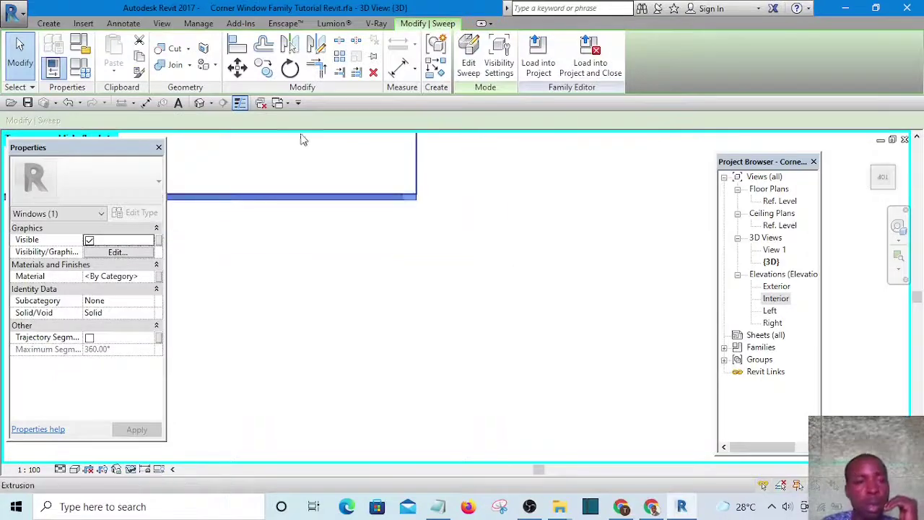
pyautogui.click(197, 103)
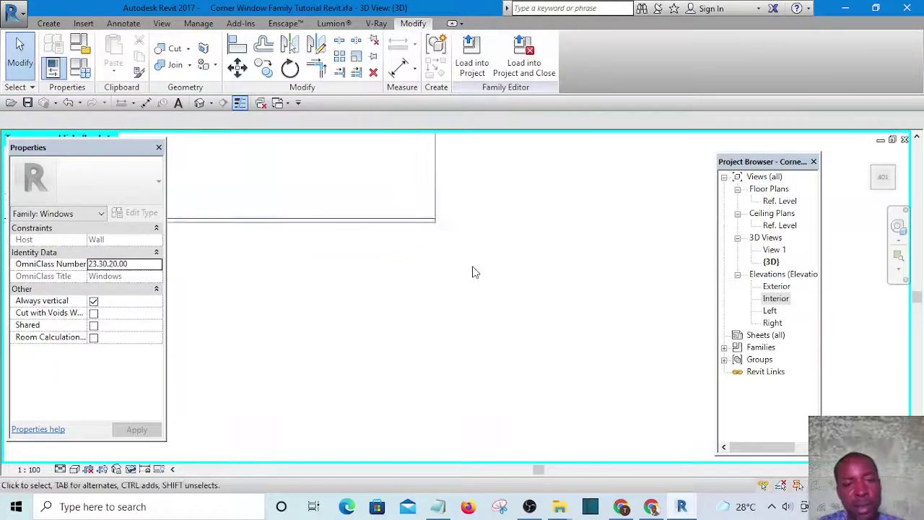
pyautogui.keyDown('shift'); pyautogui.moveTo(511, 289); pyautogui.dragTo(517, 321, button='middle'); pyautogui.keyUp('shift')
pyautogui.scroll(6, 433, 171)
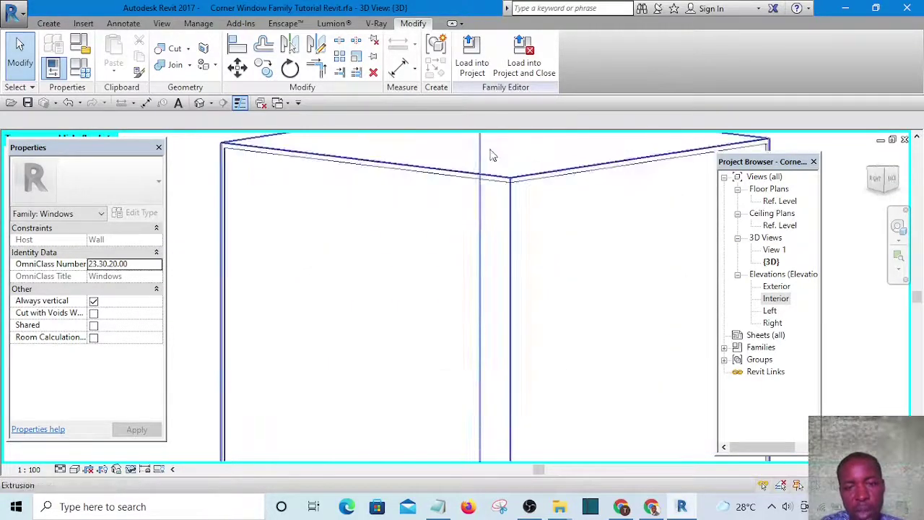
# - Reset the temporary hide/isolate in the 3D view to bring back the host wall
pyautogui.scroll(-6, 467, 202)
pyautogui.keyDown('shift'); pyautogui.moveTo(423, 233); pyautogui.dragTo(383, 272, button='middle'); pyautogui.keyUp('shift')
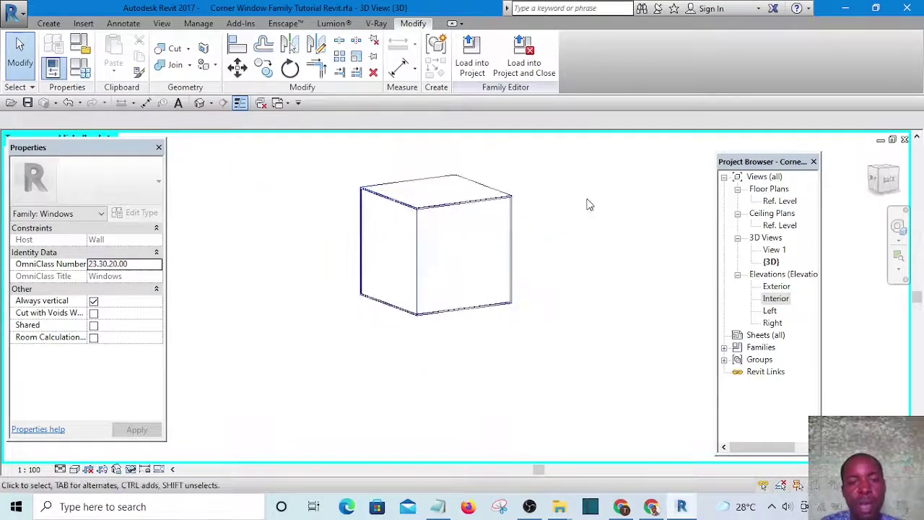
pyautogui.click(132, 470)
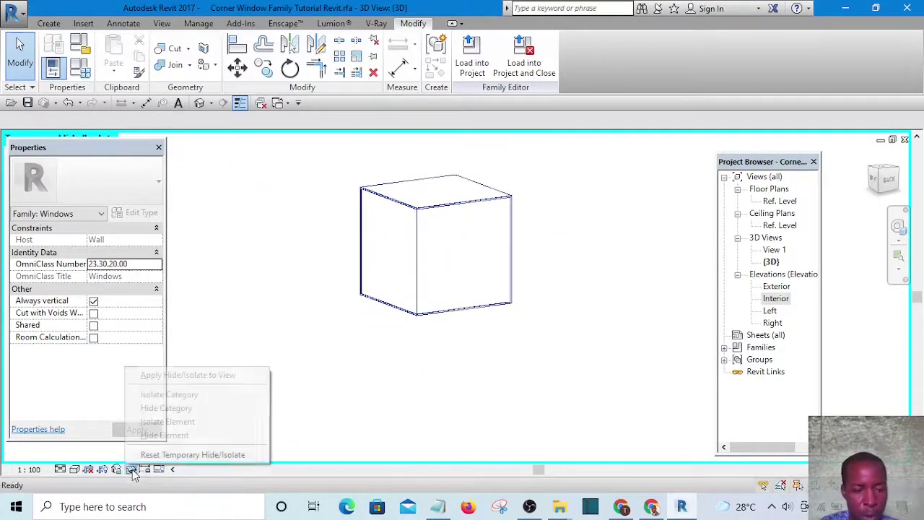
pyautogui.click(155, 454)
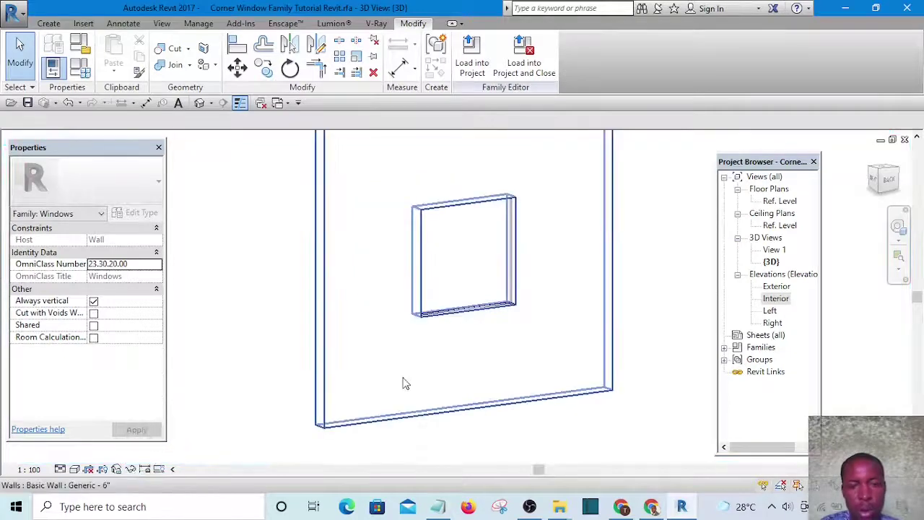
# - Load the corner window family into the building project, overwriting the existing version
pyautogui.keyDown('shift'); pyautogui.moveTo(405, 382); pyautogui.dragTo(515, 363, button='middle'); pyautogui.keyUp('shift')
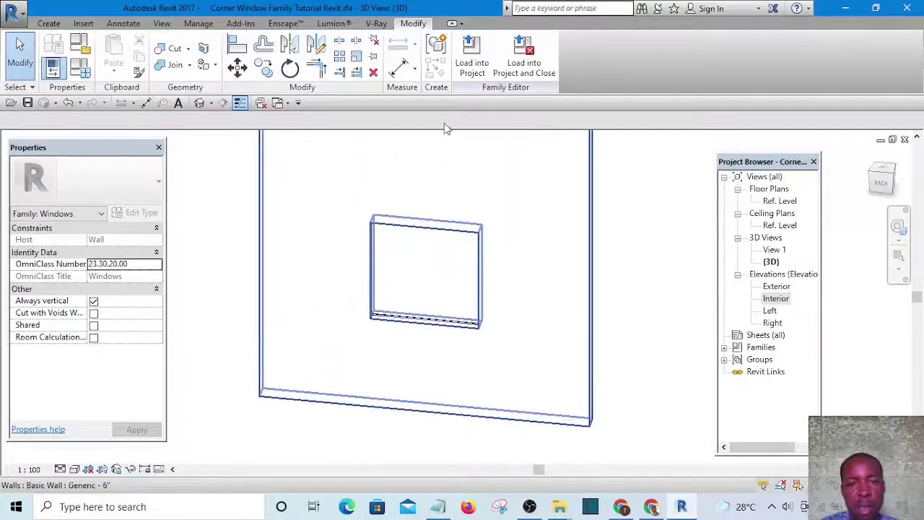
pyautogui.click(471, 56)
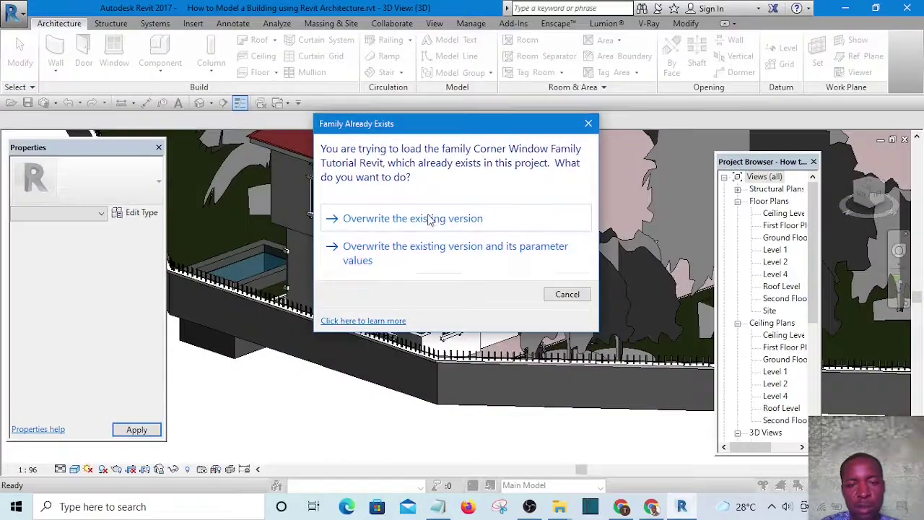
pyautogui.click(428, 218)
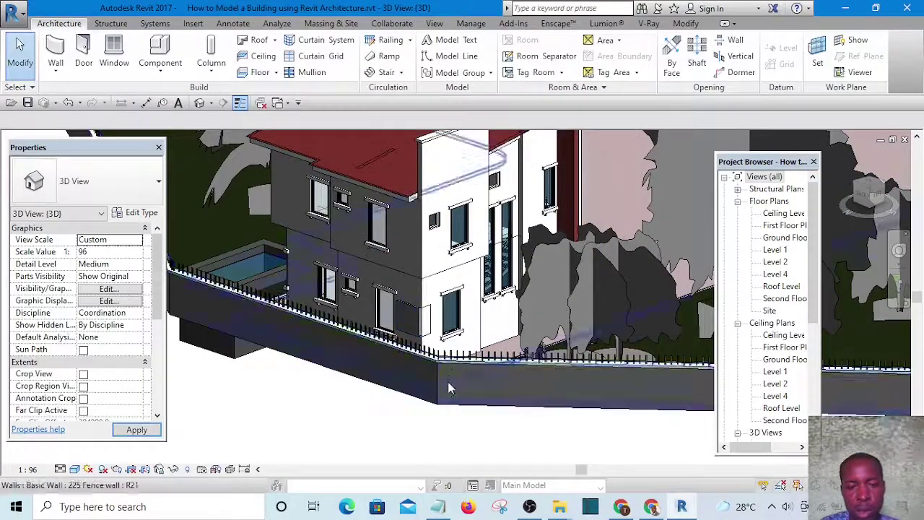
# - Examine the reloaded corner window and its frame edges at the building's ground-floor corner
pyautogui.keyDown('shift'); pyautogui.moveTo(449, 381); pyautogui.dragTo(506, 394, button='middle'); pyautogui.keyUp('shift')
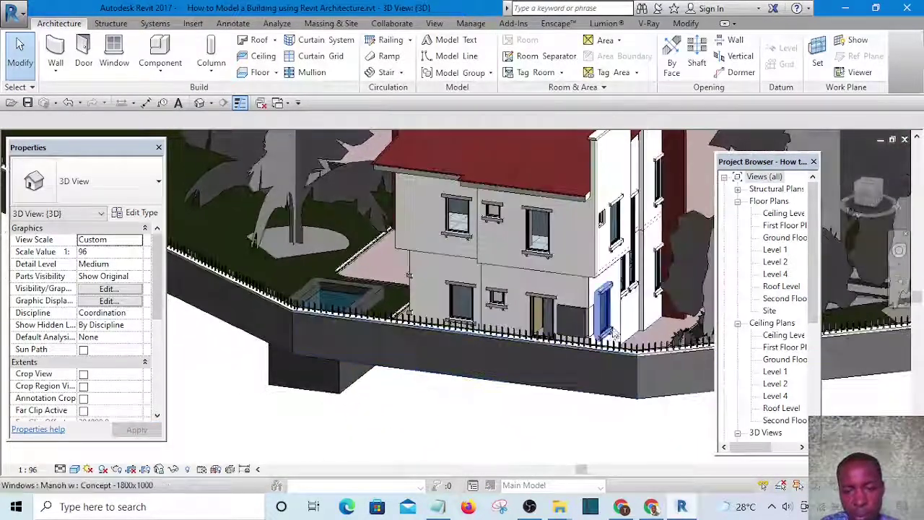
pyautogui.scroll(5, 549, 395)
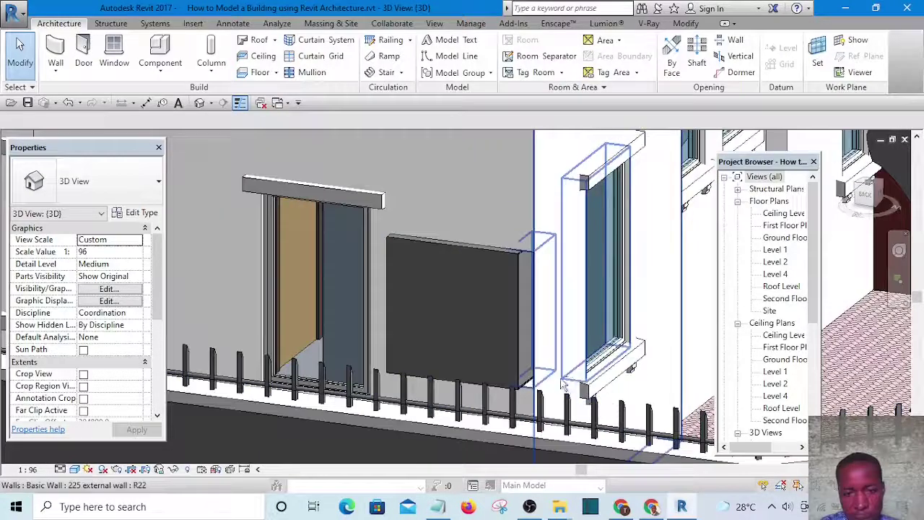
pyautogui.scroll(1, 529, 392)
pyautogui.scroll(3, 529, 392)
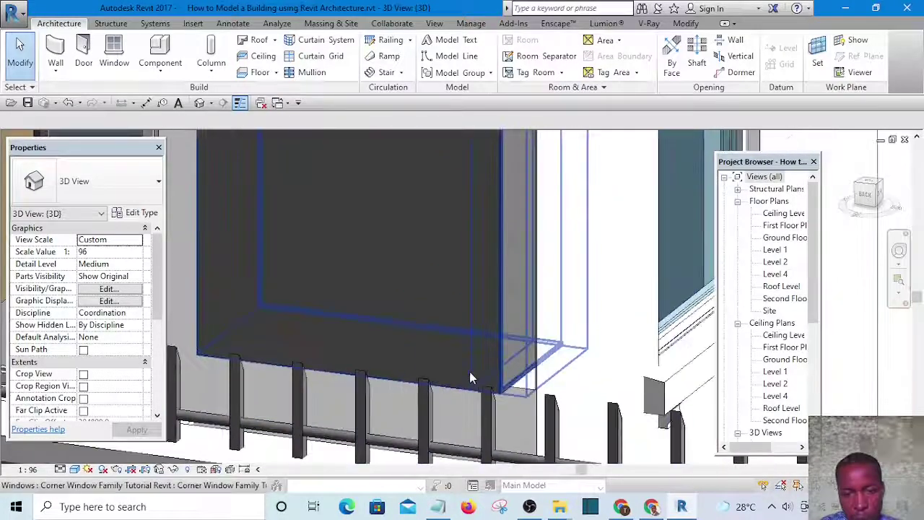
pyautogui.scroll(3, 463, 270)
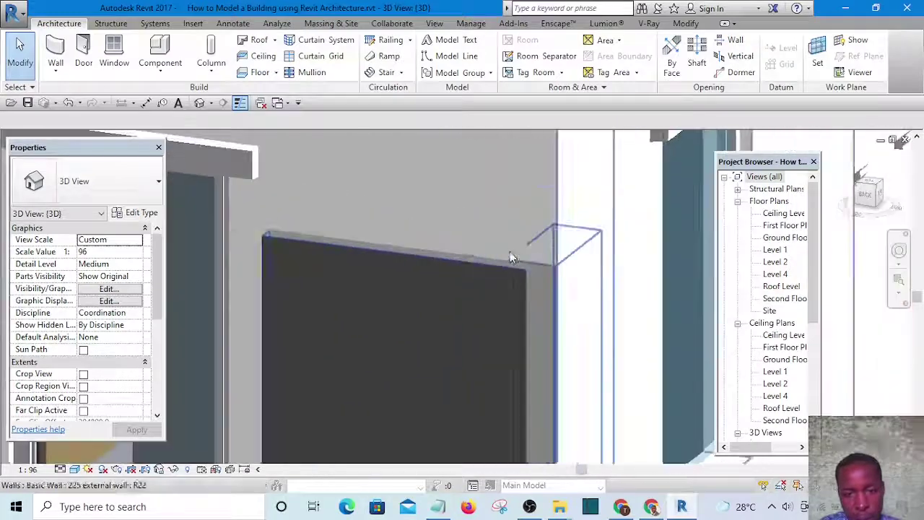
pyautogui.scroll(2, 510, 252)
pyautogui.keyDown('shift'); pyautogui.moveTo(556, 318); pyautogui.dragTo(543, 371, button='middle'); pyautogui.keyUp('shift')
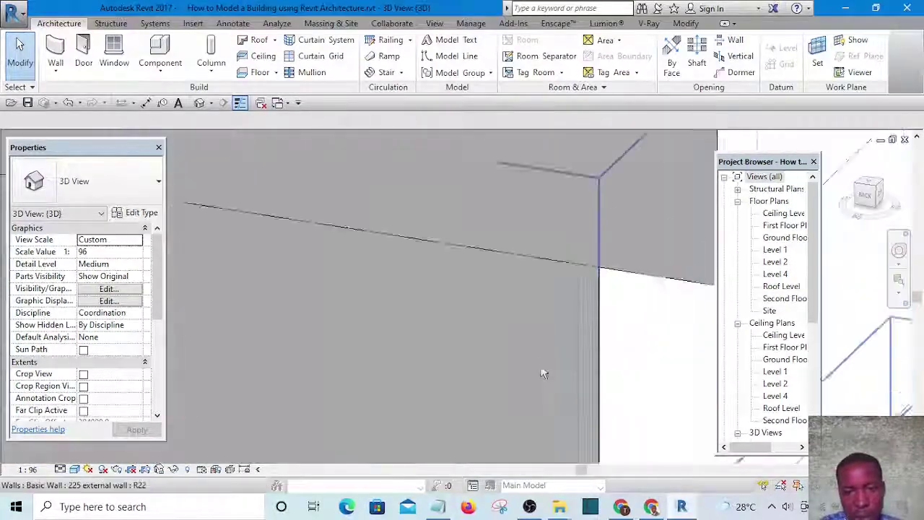
pyautogui.scroll(-5, 527, 310)
pyautogui.scroll(6, 548, 343)
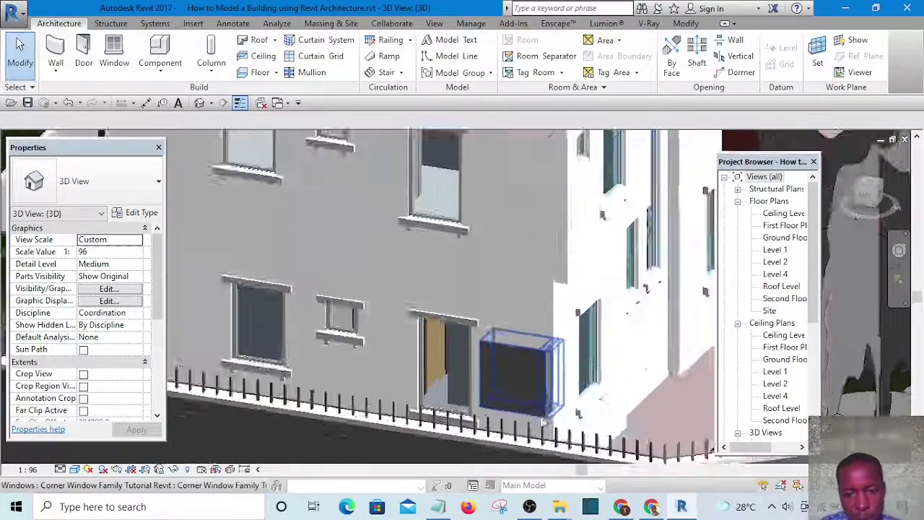
pyautogui.scroll(-5, 549, 347)
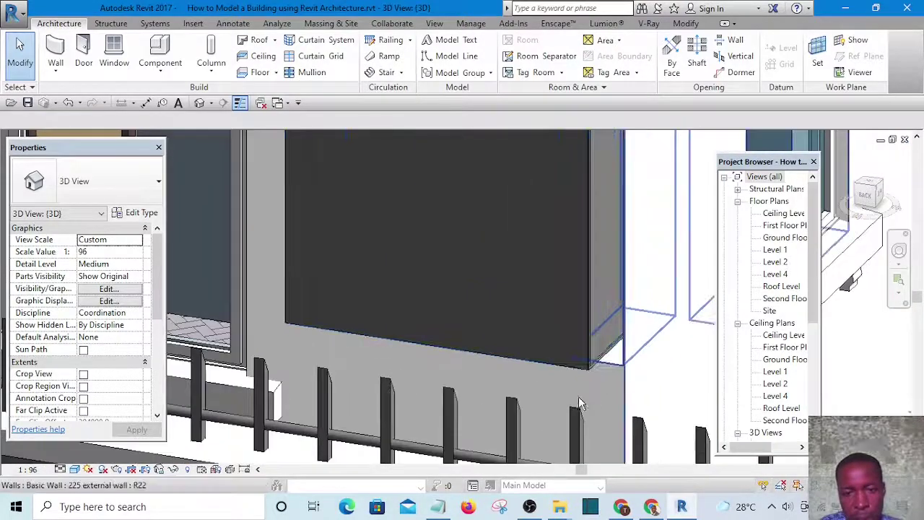
pyautogui.keyDown('shift'); pyautogui.moveTo(579, 397); pyautogui.dragTo(583, 423, button='middle'); pyautogui.keyUp('shift')
pyautogui.scroll(-6, 596, 431)
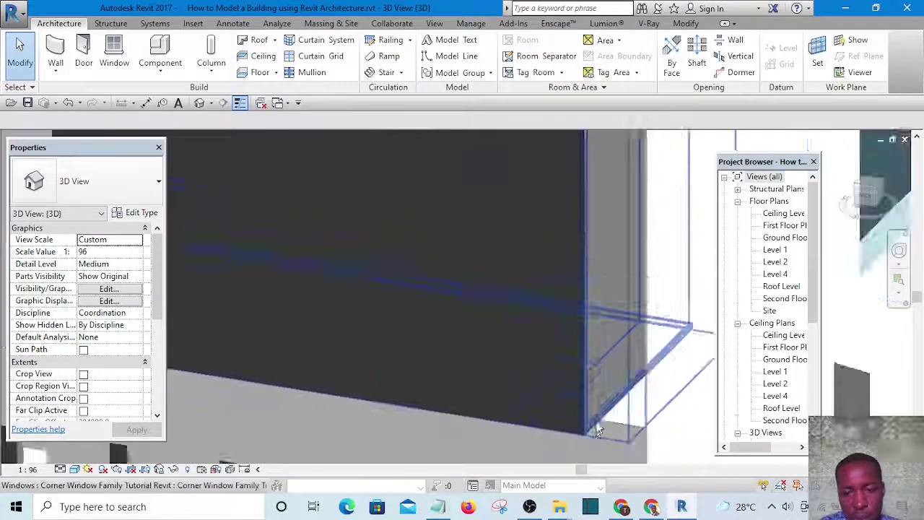
pyautogui.scroll(2, 588, 294)
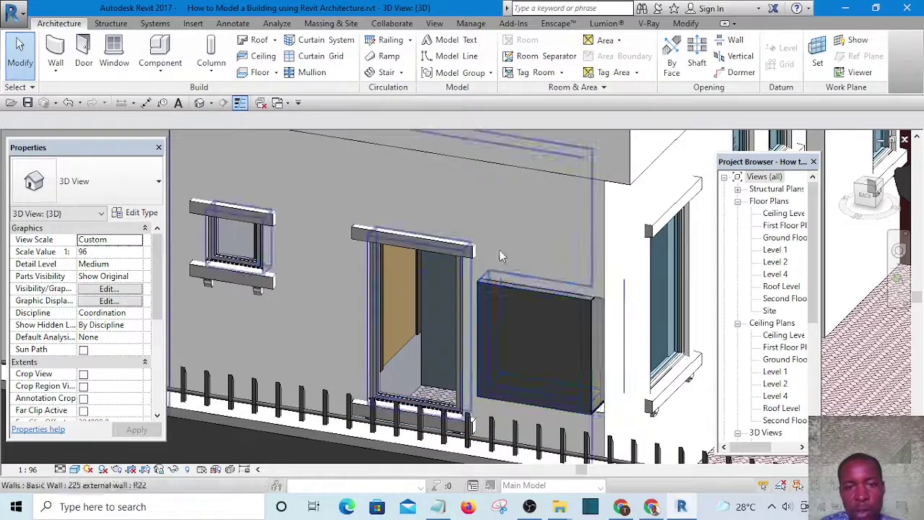
# - Open the placed corner window's family for editing from the project
pyautogui.click(541, 308)
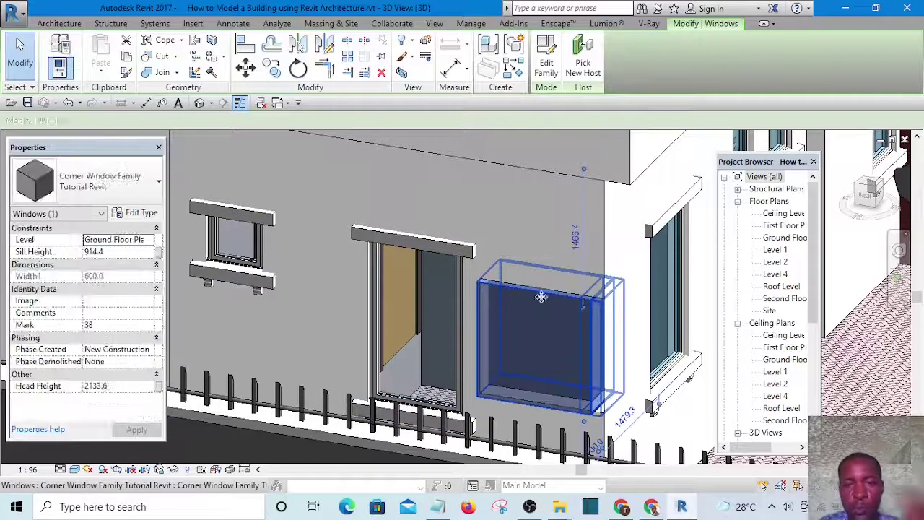
pyautogui.click(550, 66)
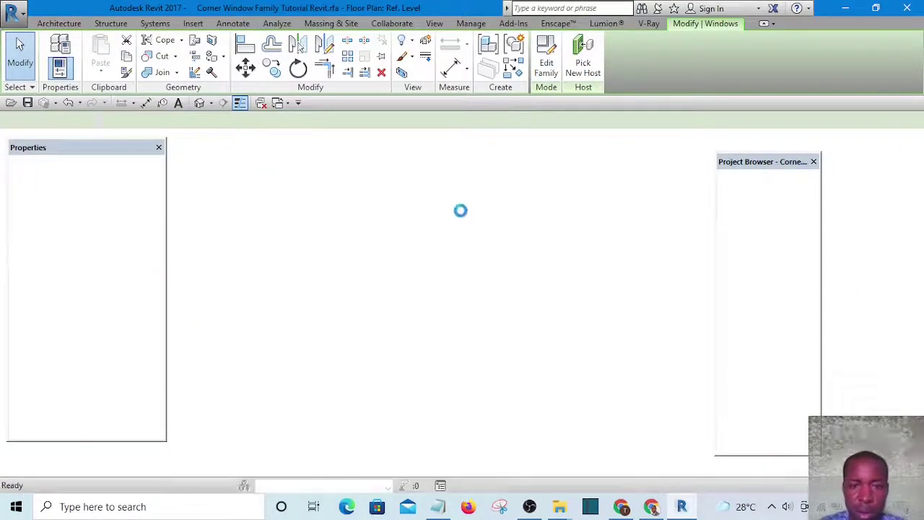
pyautogui.scroll(3, 426, 330)
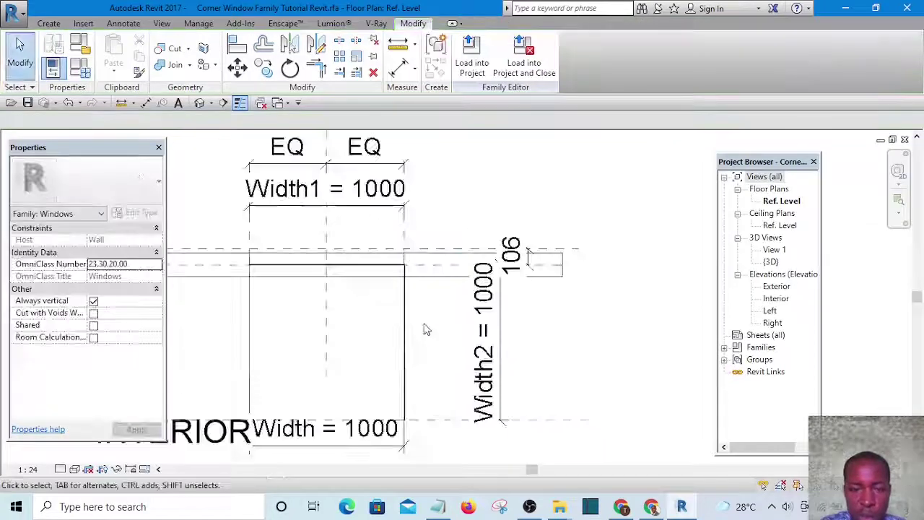
pyautogui.scroll(-2, 426, 330)
pyautogui.scroll(1, 431, 295)
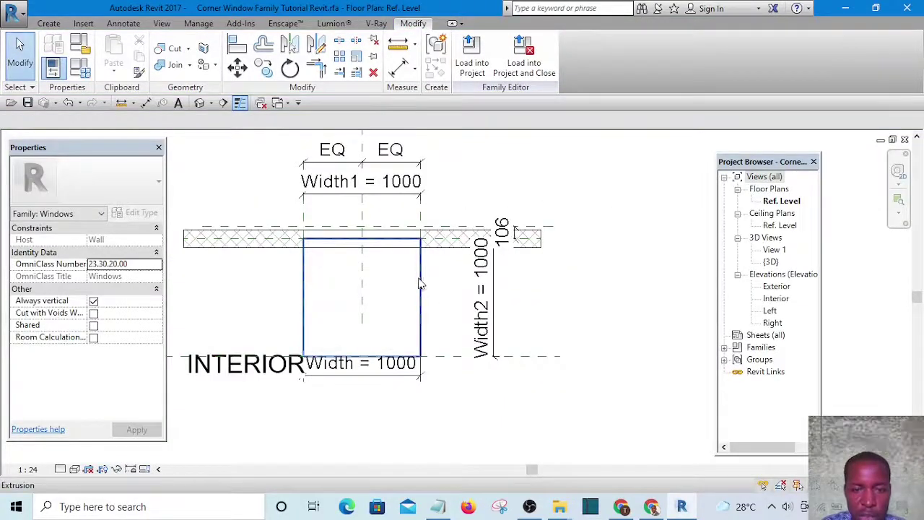
# - Select the swept frame in the family's 3D view and start editing the sweep
pyautogui.click(200, 104)
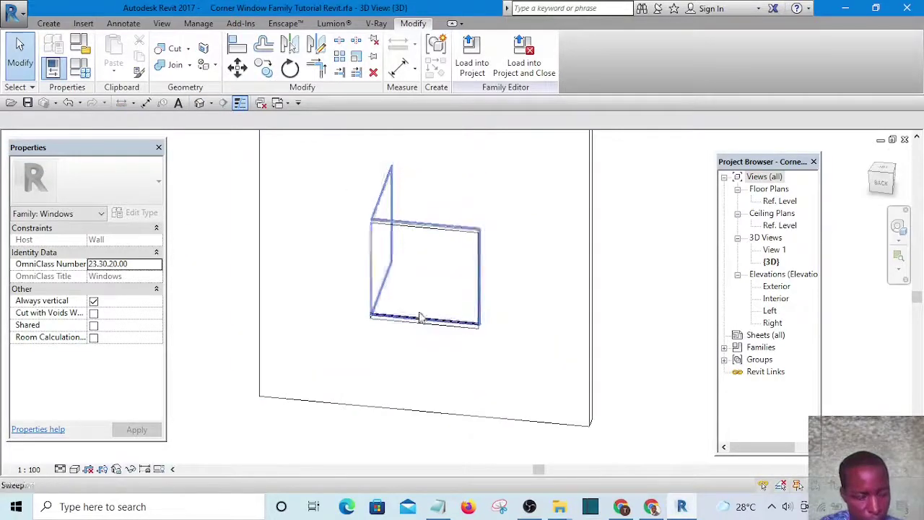
pyautogui.moveTo(423, 313); pyautogui.dragTo(501, 303, button='middle')
pyautogui.scroll(1, 448, 282)
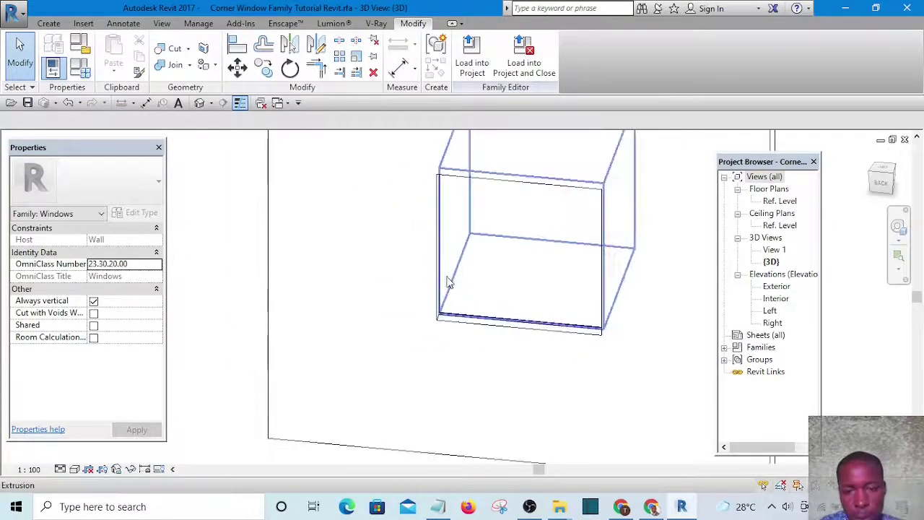
pyautogui.scroll(2, 447, 282)
pyautogui.click(455, 353)
pyautogui.scroll(-3, 335, 299)
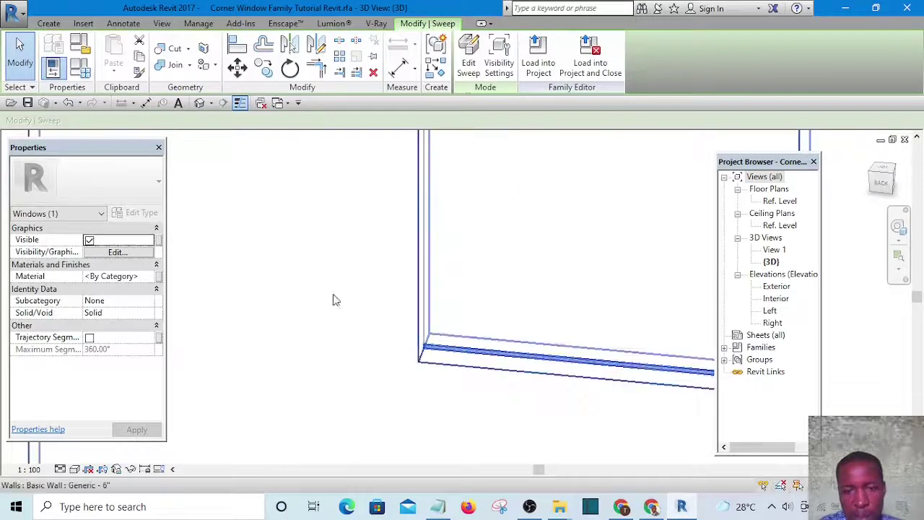
pyautogui.scroll(-2, 382, 243)
pyautogui.click(468, 58)
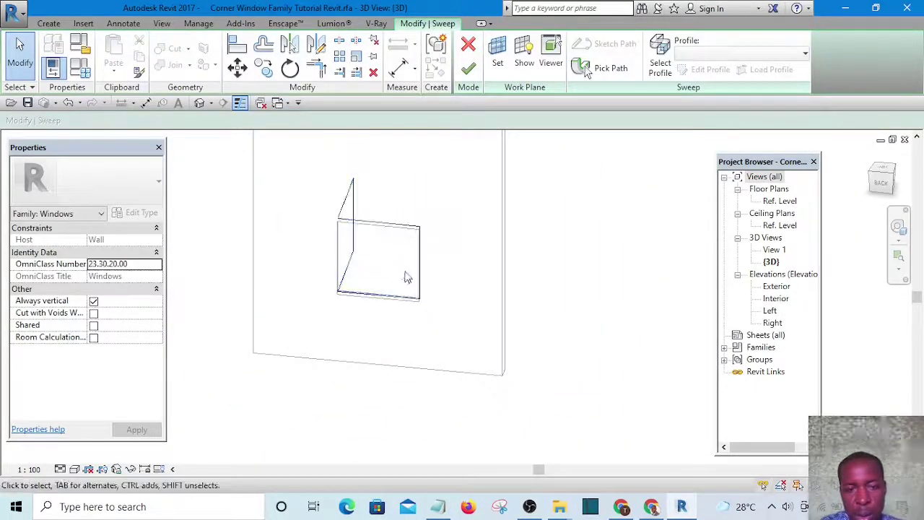
# - Open the swept frame's picked path for editing
pyautogui.moveTo(405, 277); pyautogui.dragTo(454, 293, button='middle')
pyautogui.keyDown('shift'); pyautogui.moveTo(377, 116); pyautogui.dragTo(482, 238, button='middle'); pyautogui.keyUp('shift')
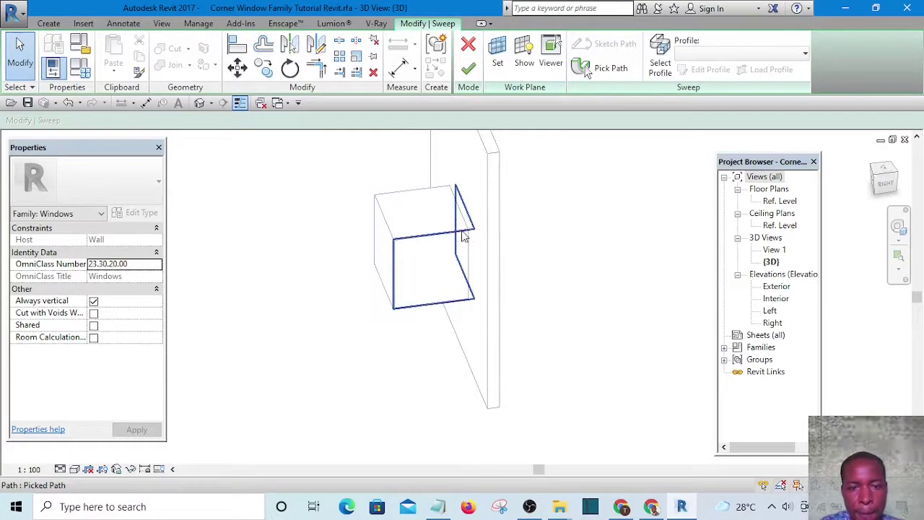
pyautogui.click(462, 232)
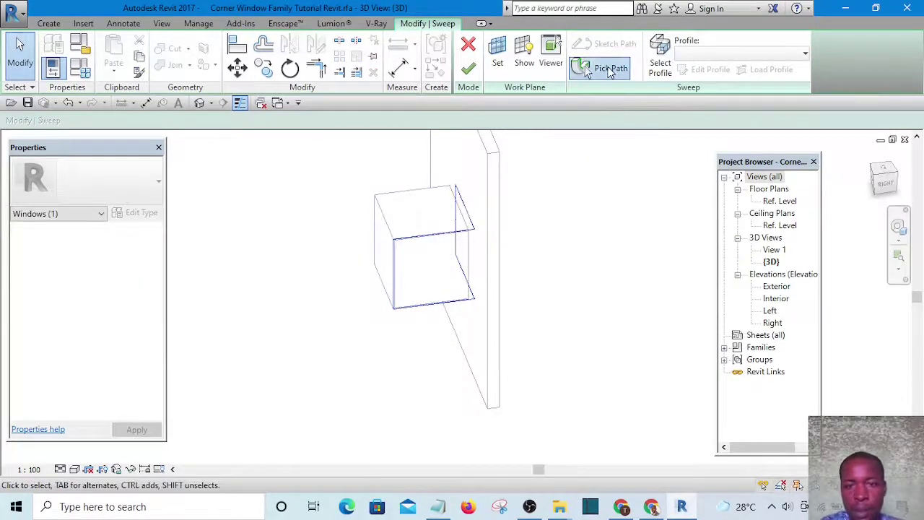
pyautogui.click(608, 67)
pyautogui.scroll(2, 485, 241)
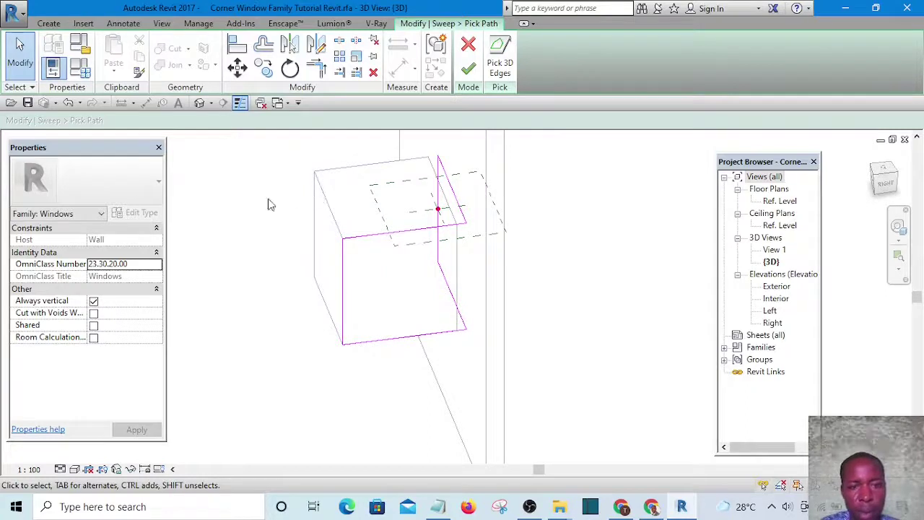
# - Delete all the sweep path's lines except the vertical one that carries the profile plane
pyautogui.click(380, 242)
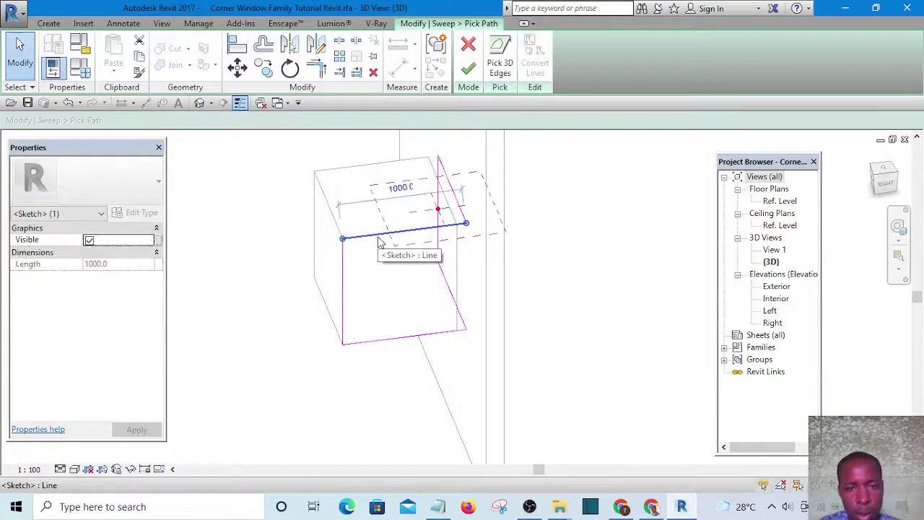
pyautogui.press('Escape')
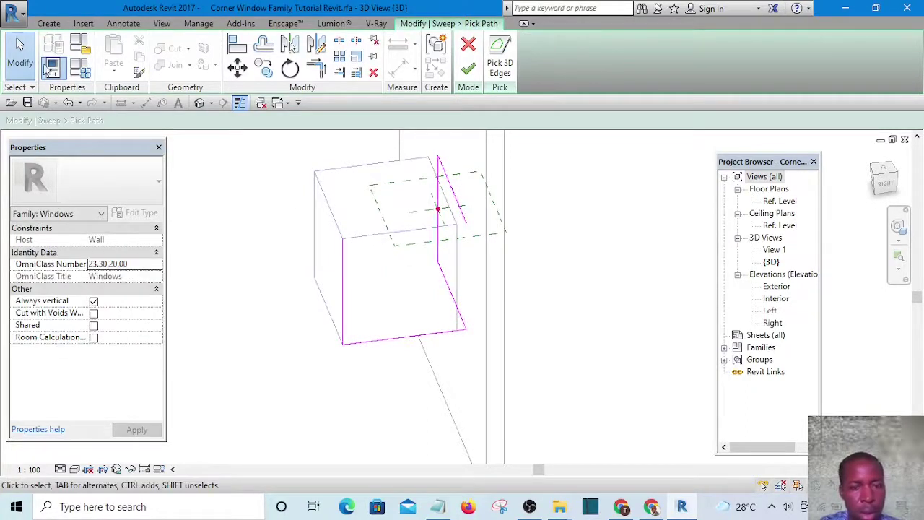
pyautogui.click(345, 285)
pyautogui.press('d')
pyautogui.press('e')
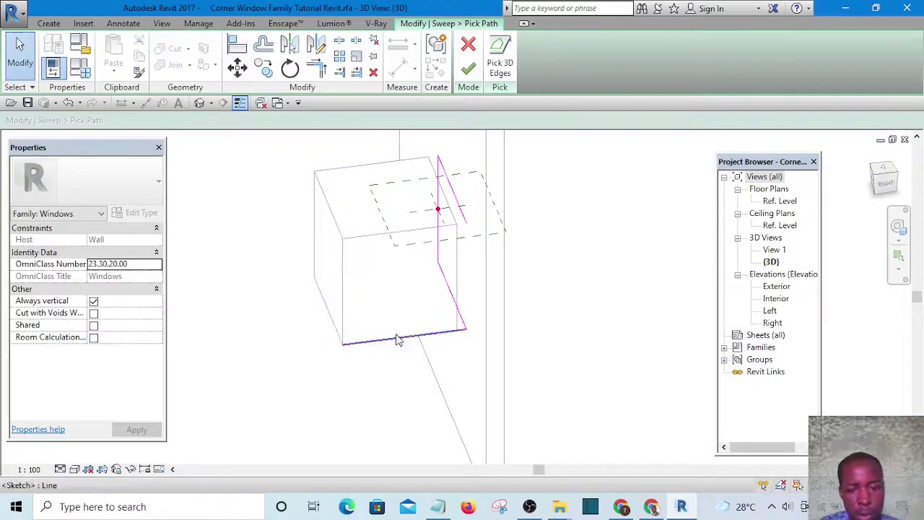
pyautogui.click(396, 335)
pyautogui.press('d')
pyautogui.press('e')
pyautogui.press('Escape')
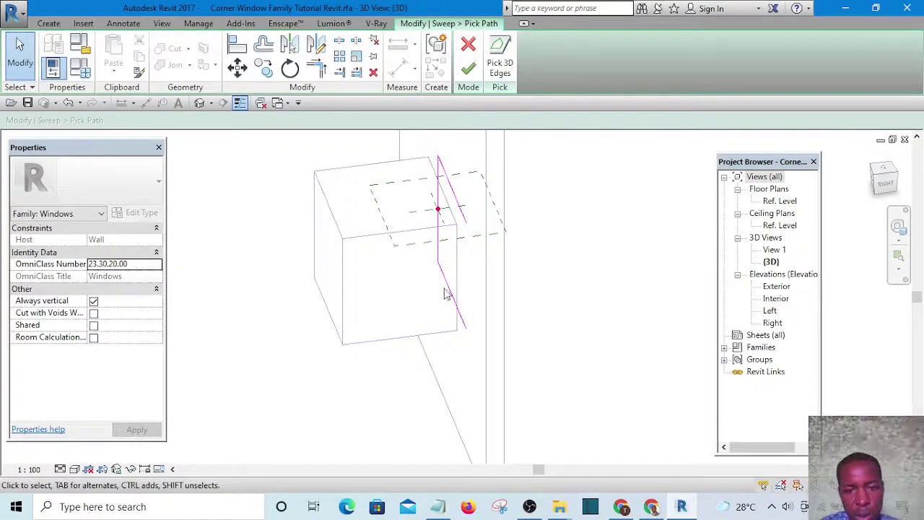
pyautogui.click(448, 292)
pyautogui.press('Escape')
pyautogui.click(460, 200)
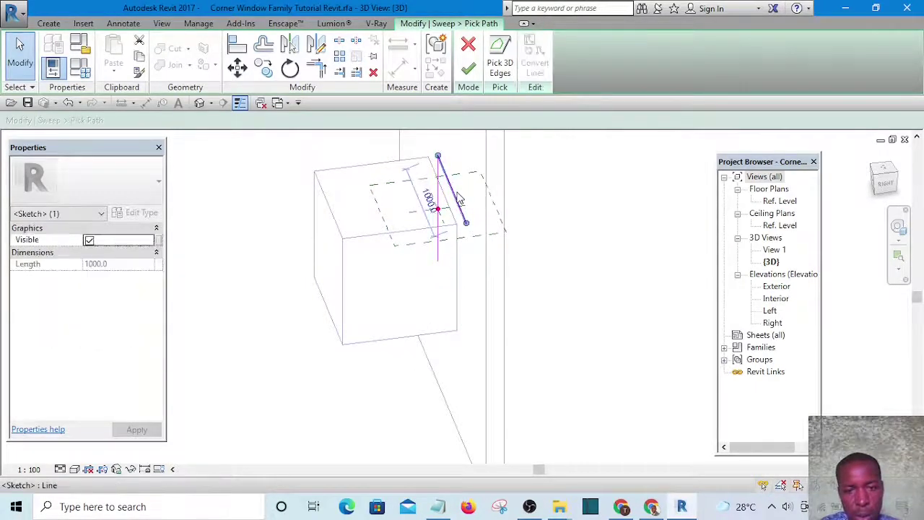
pyautogui.press('Escape')
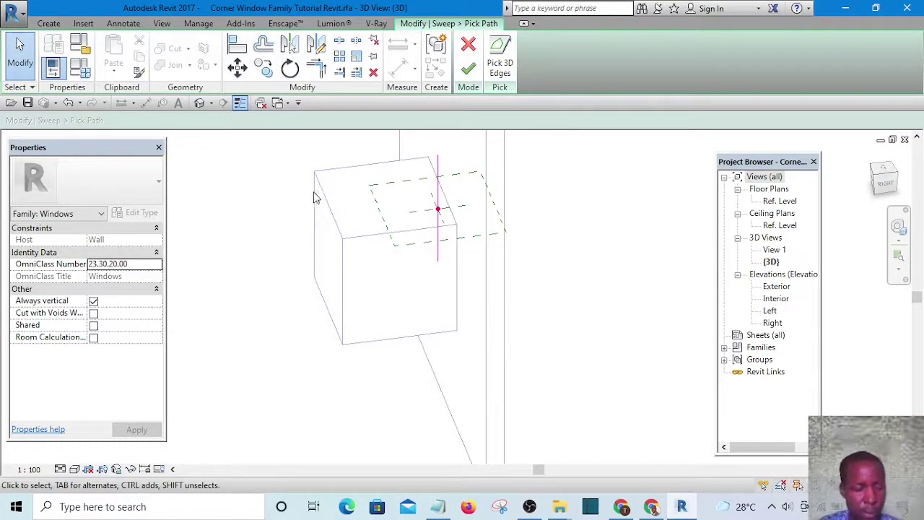
# - Pick the solid's 3D edges around the opposite corner to close the sweep path loop with the remaining vertical line
pyautogui.click(504, 70)
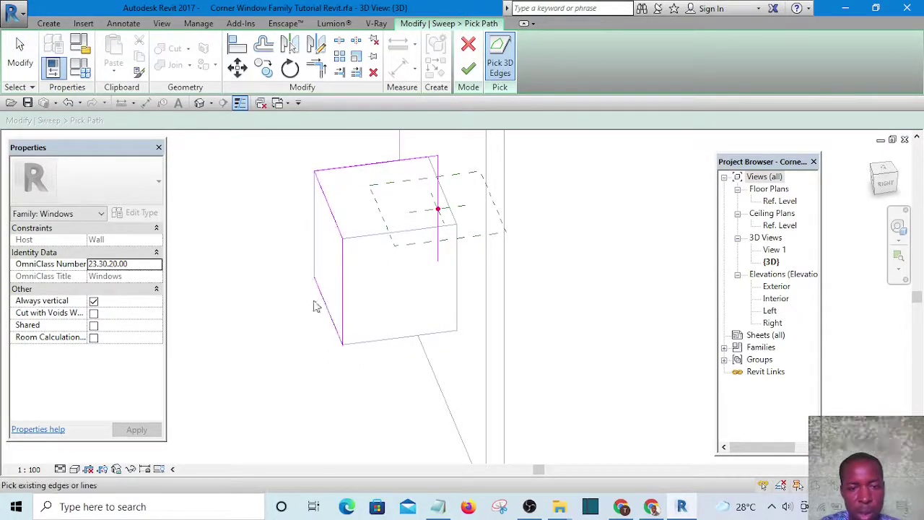
pyautogui.keyDown('shift'); pyautogui.moveTo(285, 289); pyautogui.dragTo(578, 235, button='middle'); pyautogui.keyUp('shift')
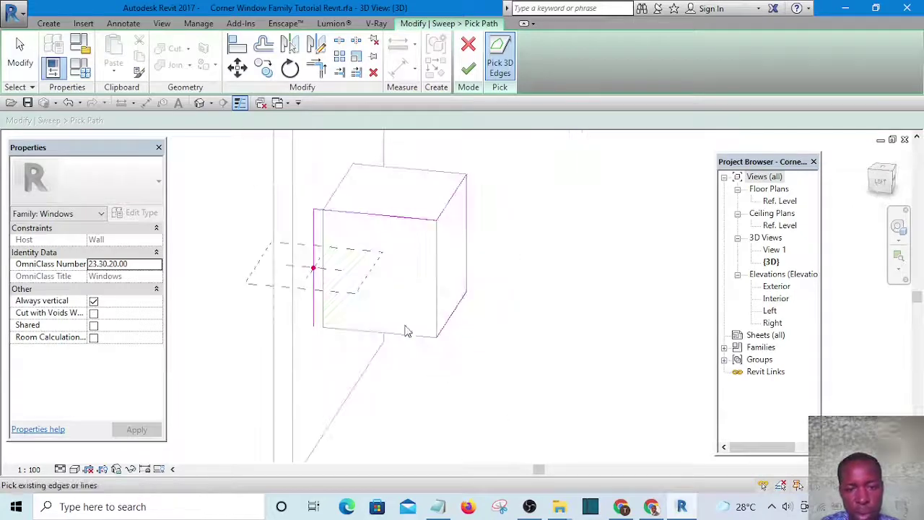
pyautogui.keyDown('shift'); pyautogui.moveTo(466, 187); pyautogui.dragTo(495, 142, button='middle'); pyautogui.keyUp('shift')
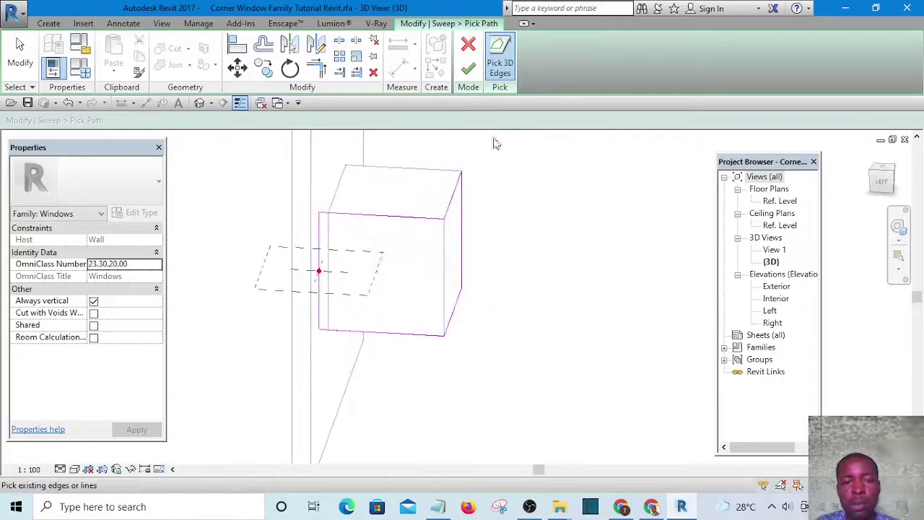
# - Finish the sweep path and the sweep edit, and load the family into the project, overwriting the existing version
pyautogui.click(466, 71)
pyautogui.click(467, 70)
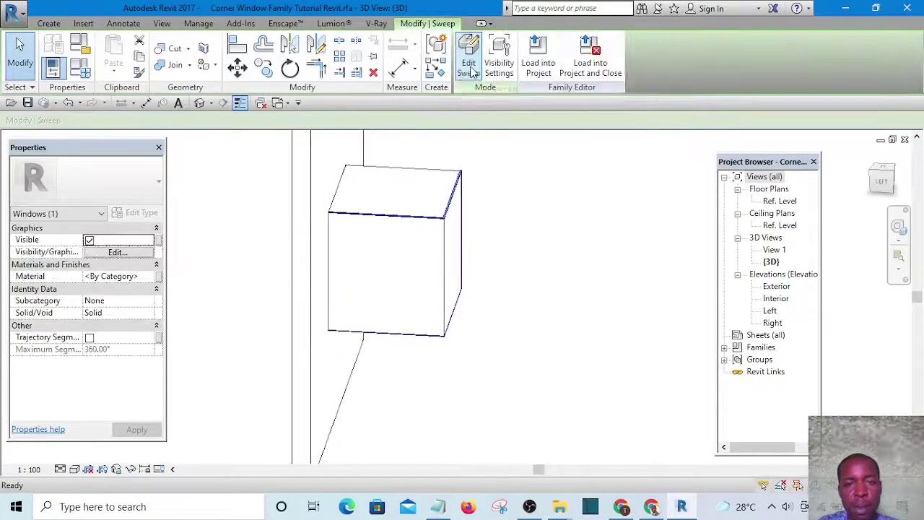
pyautogui.keyDown('shift'); pyautogui.moveTo(469, 171); pyautogui.dragTo(542, 181, button='middle'); pyautogui.keyUp('shift')
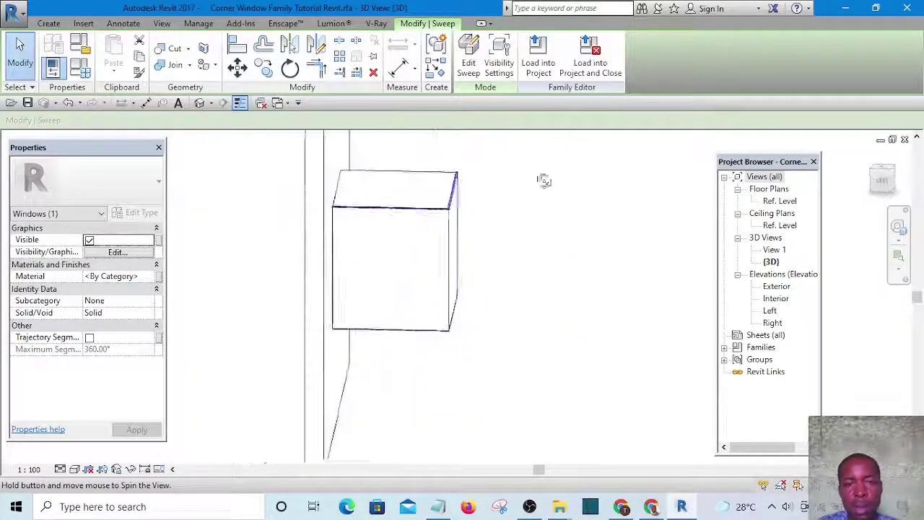
pyautogui.click(538, 59)
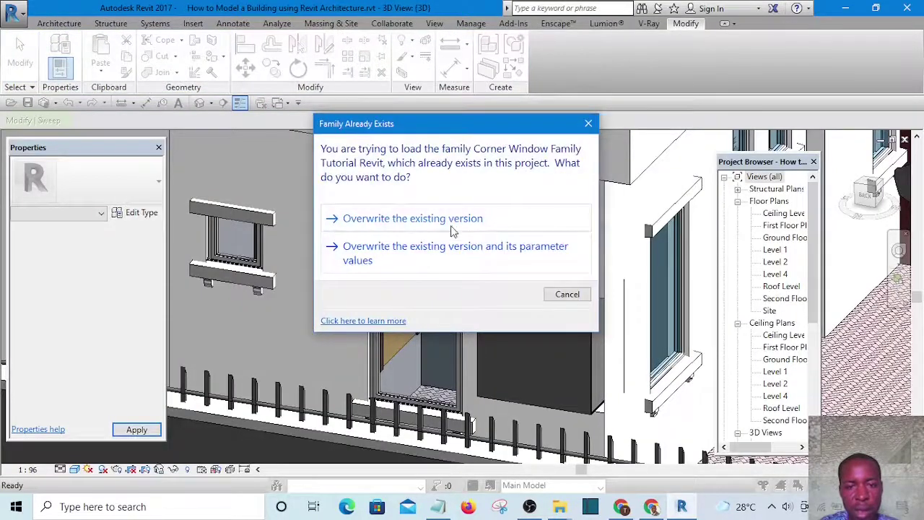
pyautogui.click(451, 226)
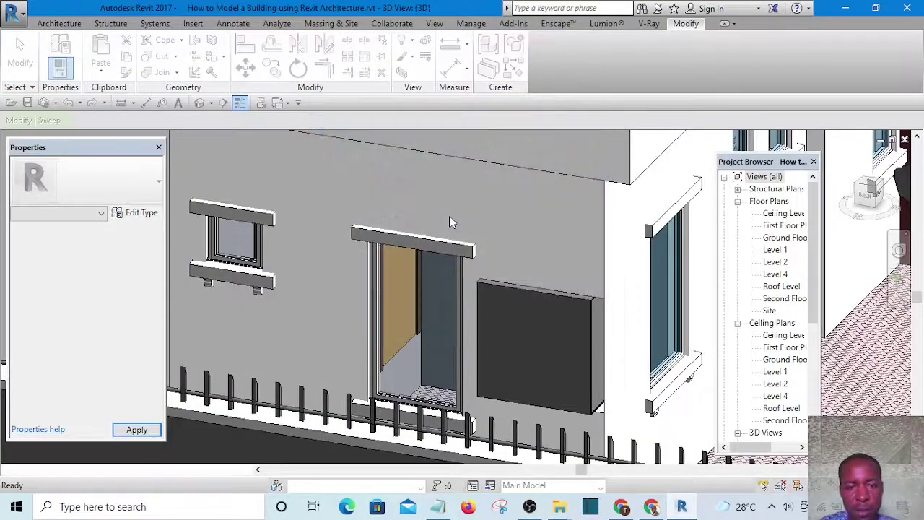
# - Inspect the reloaded corner window against the wall corner in the project's 3D view and select it
pyautogui.keyDown('shift'); pyautogui.moveTo(652, 390); pyautogui.dragTo(625, 393, button='middle'); pyautogui.keyUp('shift')
pyautogui.scroll(2, 570, 335)
pyautogui.scroll(5, 556, 322)
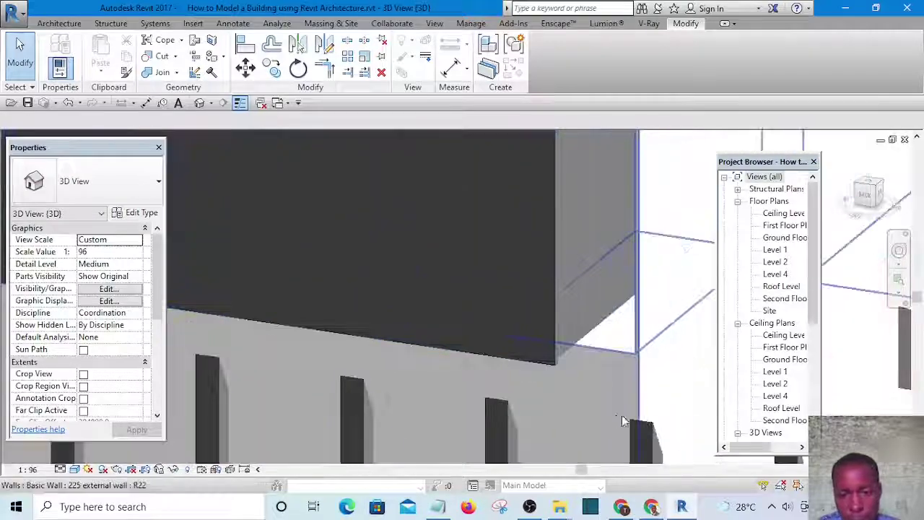
pyautogui.scroll(-6, 591, 387)
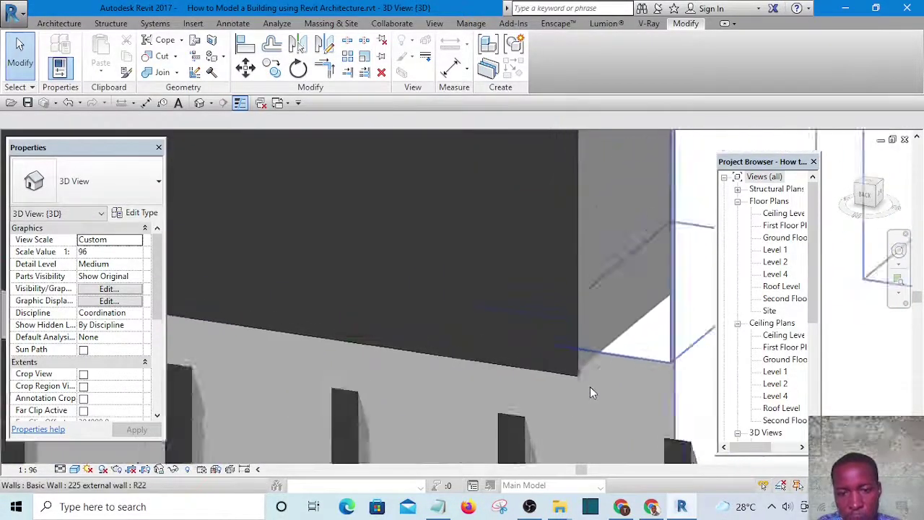
pyautogui.scroll(4, 577, 371)
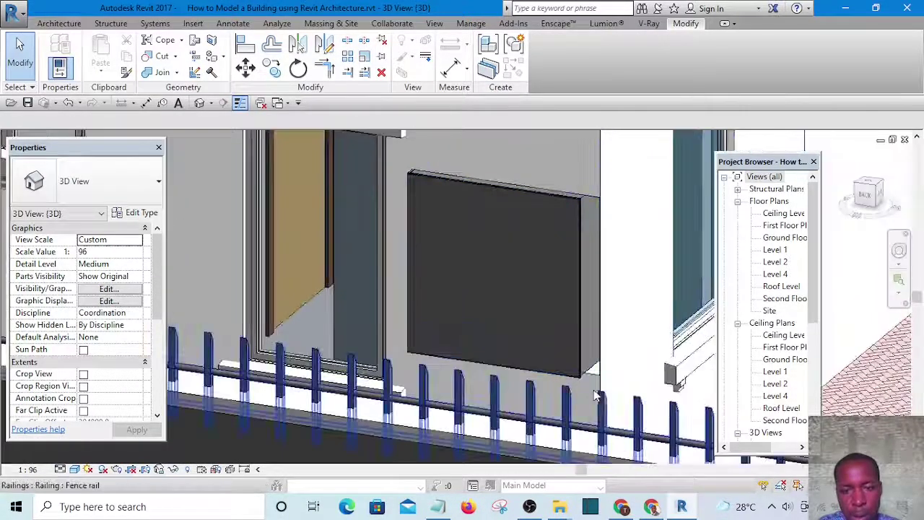
pyautogui.click(566, 352)
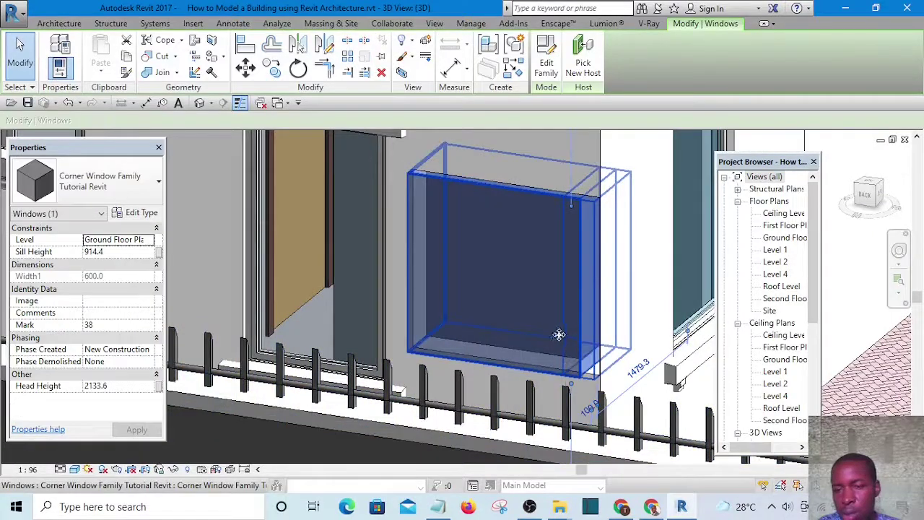
# - Open the Ground Floor Plan and select the corner window at the guest room's outer wall corner
pyautogui.doubleClick(780, 238)
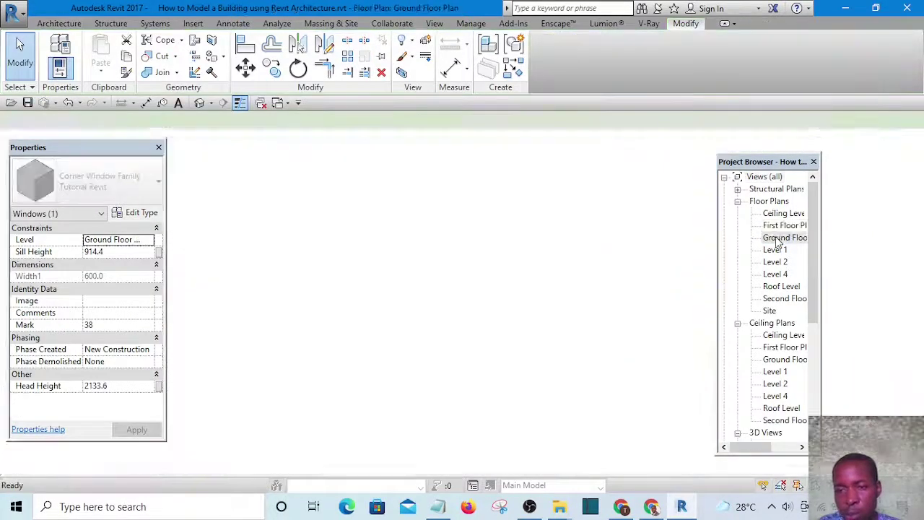
pyautogui.scroll(10, 448, 304)
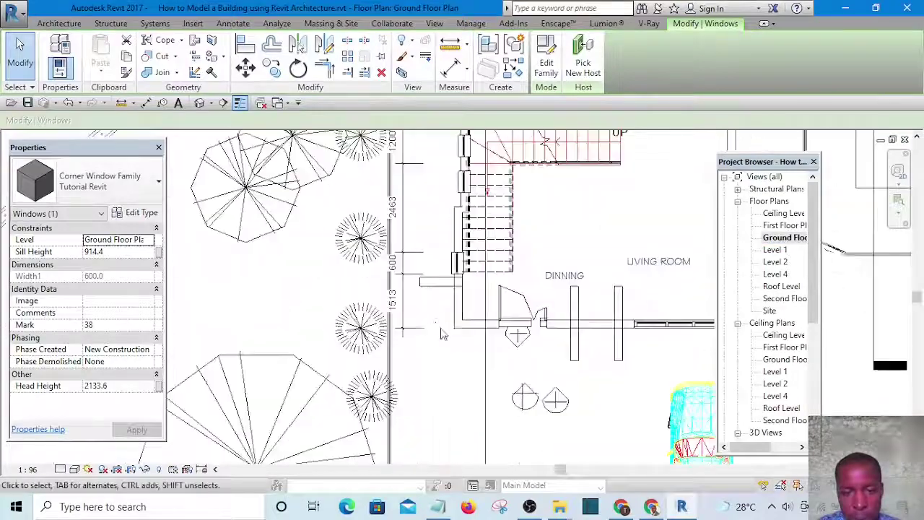
pyautogui.click(446, 306)
pyautogui.scroll(-6, 456, 298)
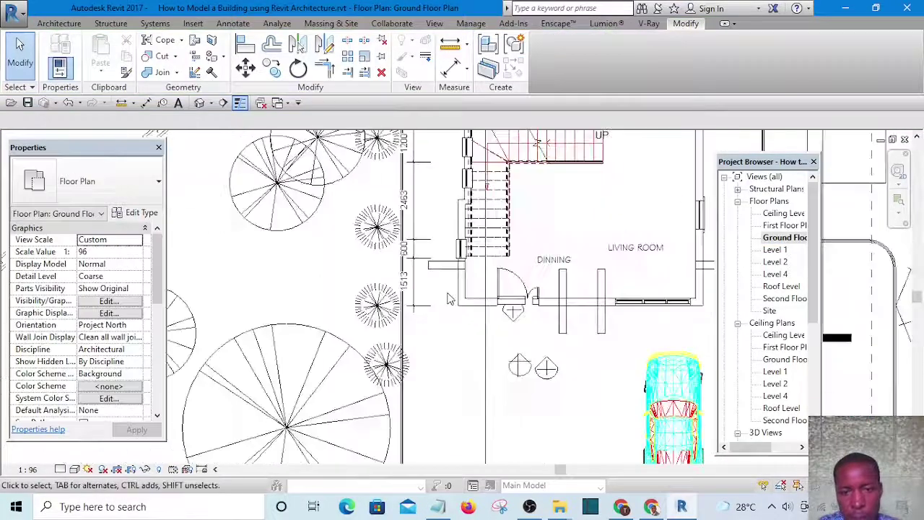
pyautogui.scroll(6, 443, 247)
pyautogui.scroll(2, 444, 246)
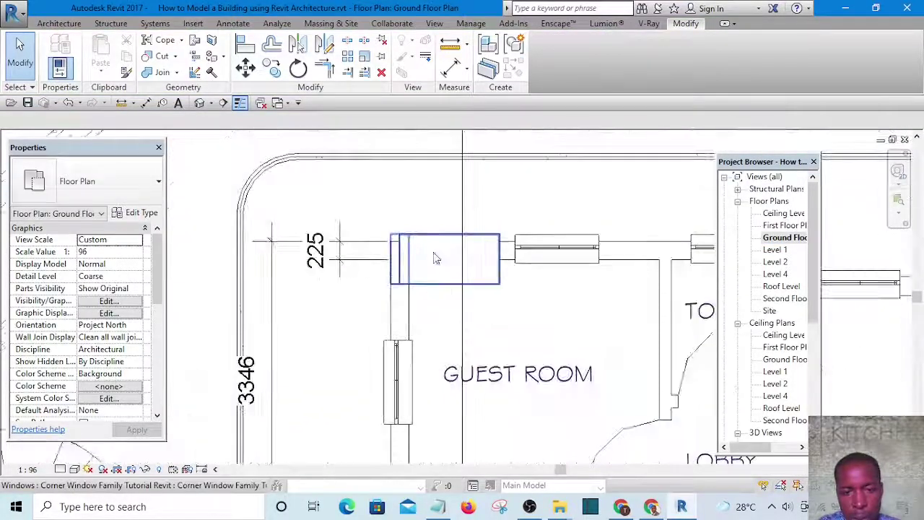
pyautogui.click(440, 254)
pyautogui.scroll(4, 433, 258)
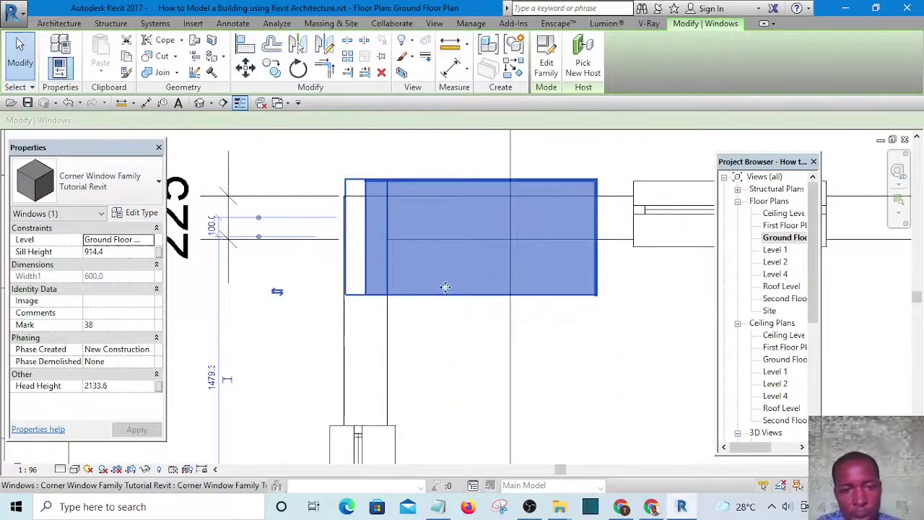
# - Try flipping the corner window's orientation at the guest room's wall corner on the ground floor plan
pyautogui.click(464, 322)
pyautogui.scroll(2, 354, 169)
pyautogui.scroll(2, 350, 176)
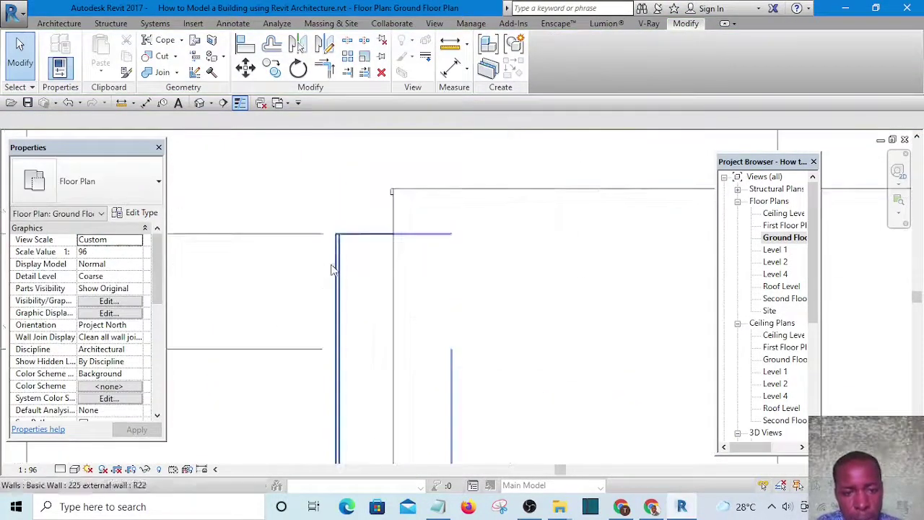
pyautogui.scroll(3, 332, 269)
pyautogui.scroll(-4, 344, 260)
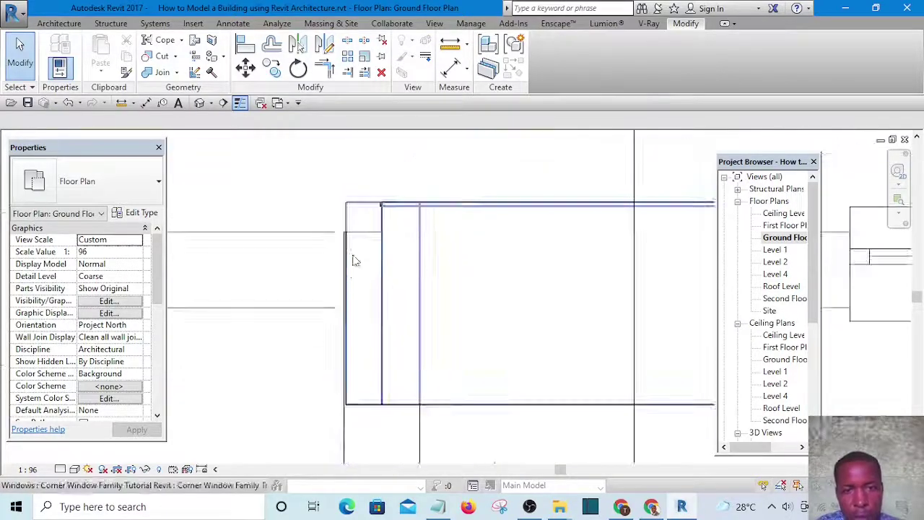
pyautogui.click(405, 227)
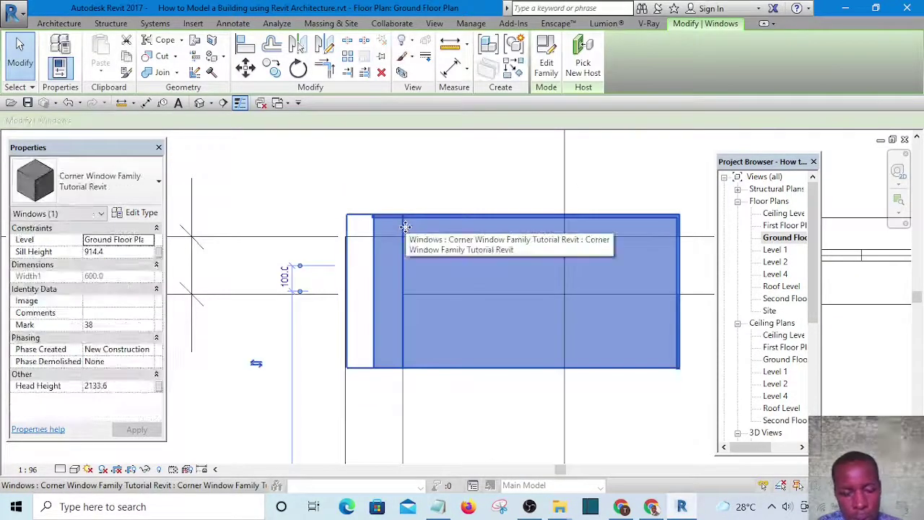
pyautogui.press('space')
pyautogui.scroll(-4, 407, 227)
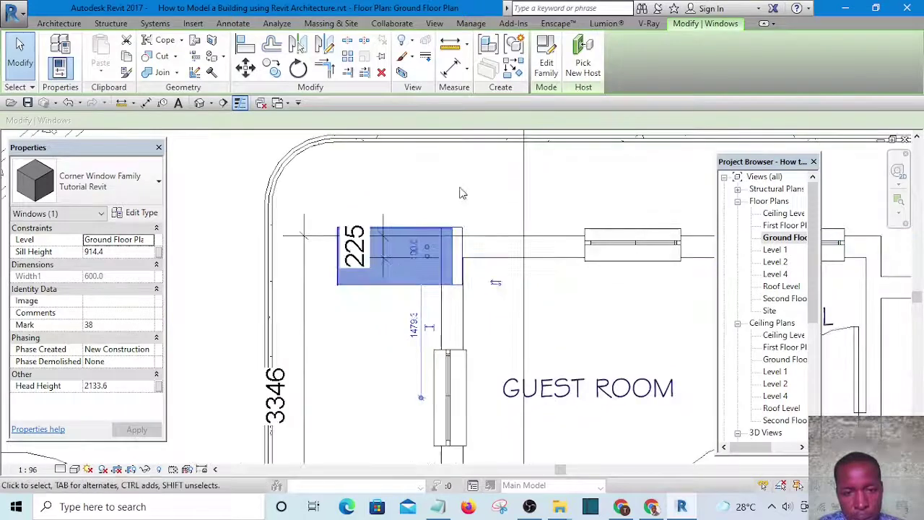
pyautogui.press('space')
pyautogui.scroll(2, 466, 216)
pyautogui.press('space')
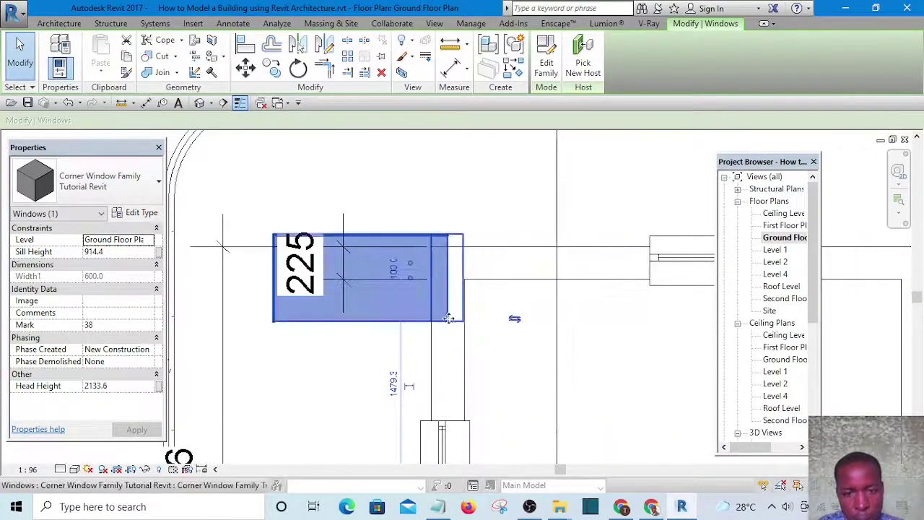
pyautogui.scroll(3, 517, 327)
pyautogui.scroll(-2, 462, 287)
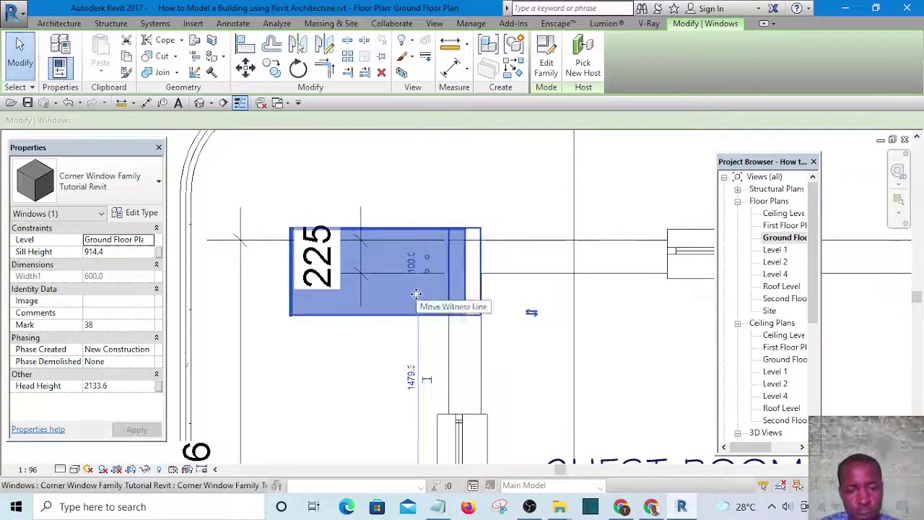
pyautogui.moveTo(416, 294); pyautogui.dragTo(506, 269)
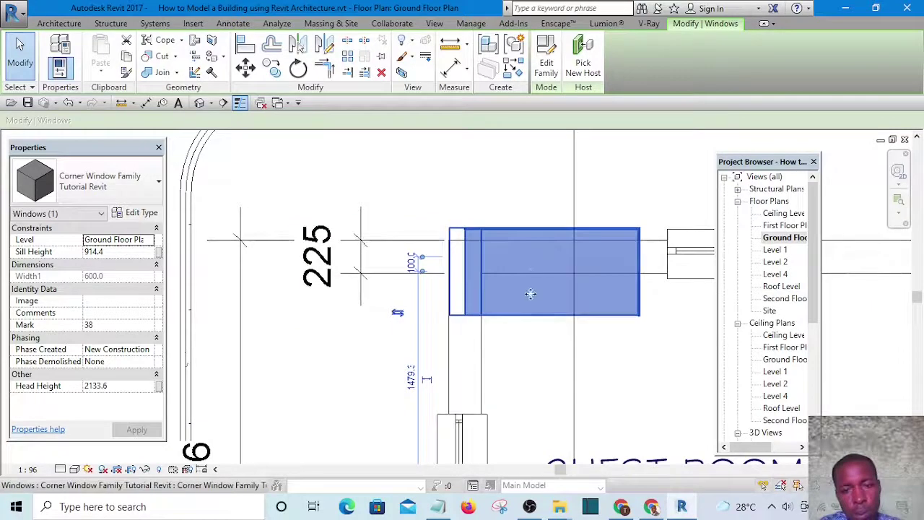
# - Open the corner window's family for editing from the 3D model and display the family in 3D
pyautogui.click(200, 104)
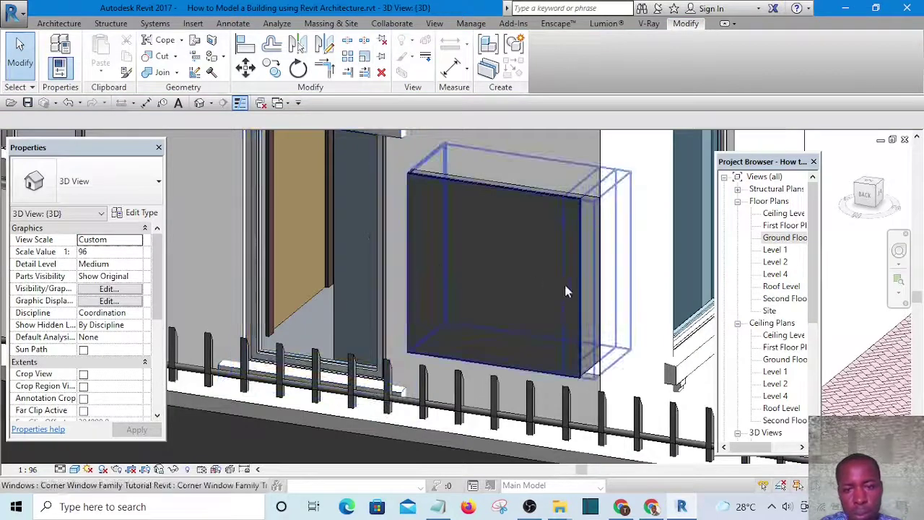
pyautogui.click(568, 282)
pyautogui.click(544, 68)
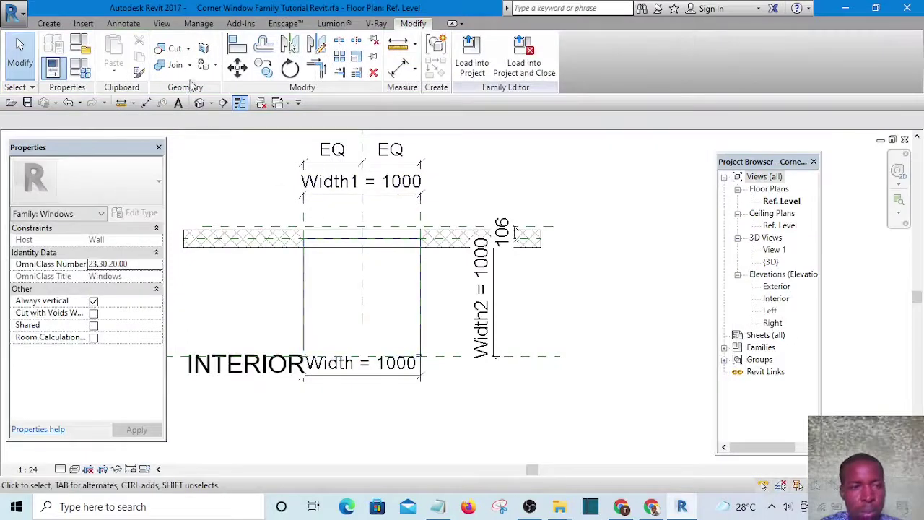
pyautogui.click(200, 105)
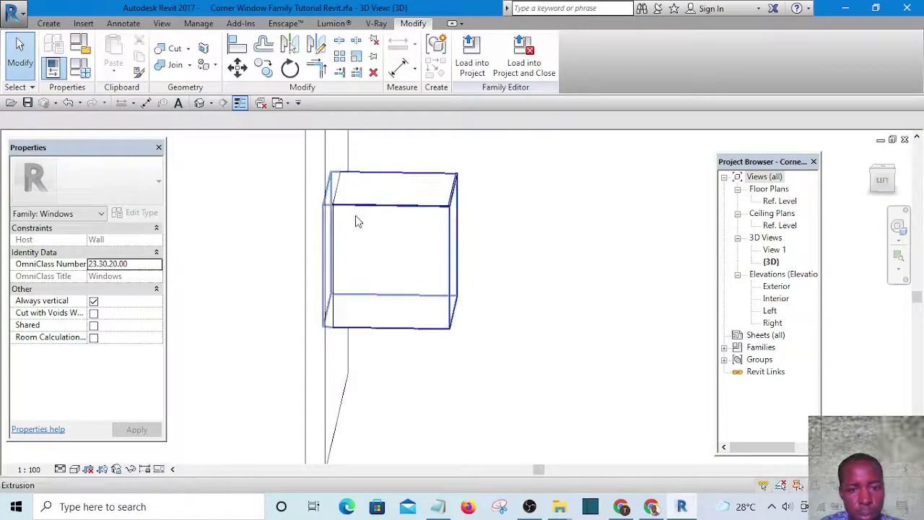
# - Open the void extrusion's sketch, examine its outline from several sides, and finish the sketch unchanged
pyautogui.scroll(-4, 344, 207)
pyautogui.keyDown('shift'); pyautogui.moveTo(313, 240); pyautogui.dragTo(342, 201, button='middle'); pyautogui.keyUp('shift')
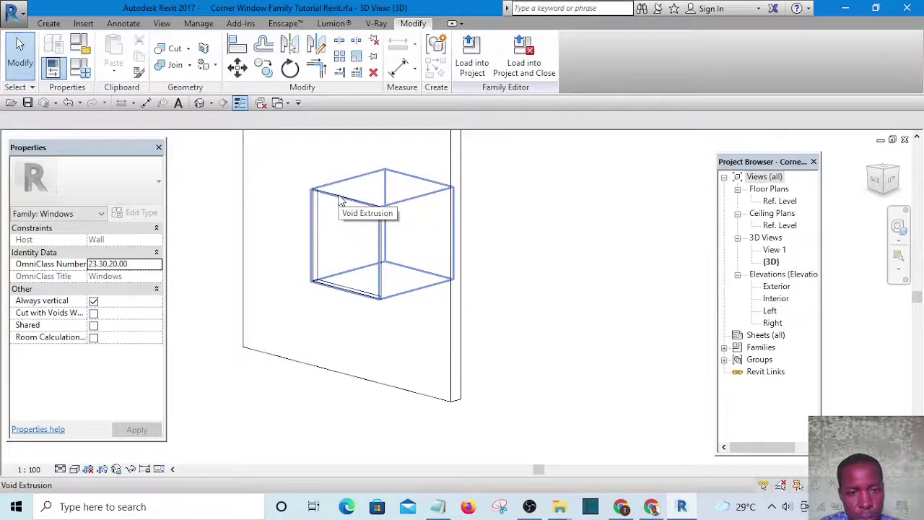
pyautogui.click(342, 201)
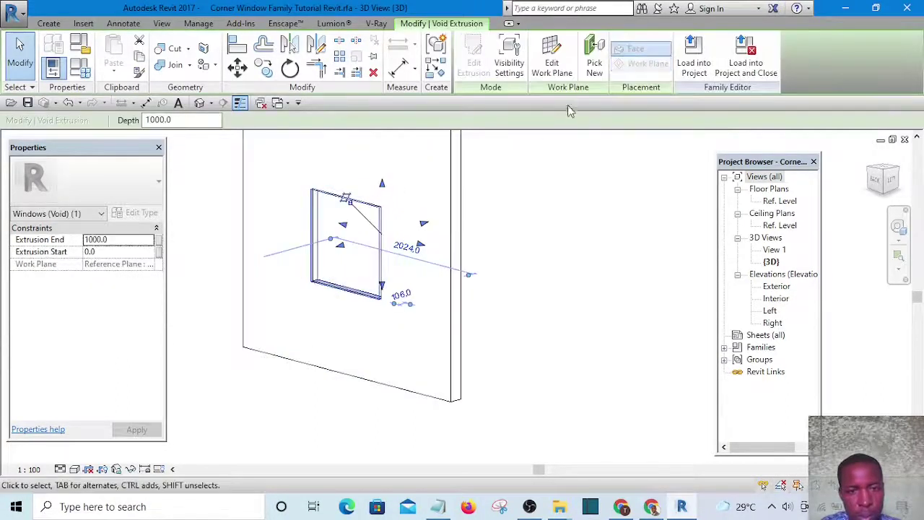
pyautogui.click(474, 62)
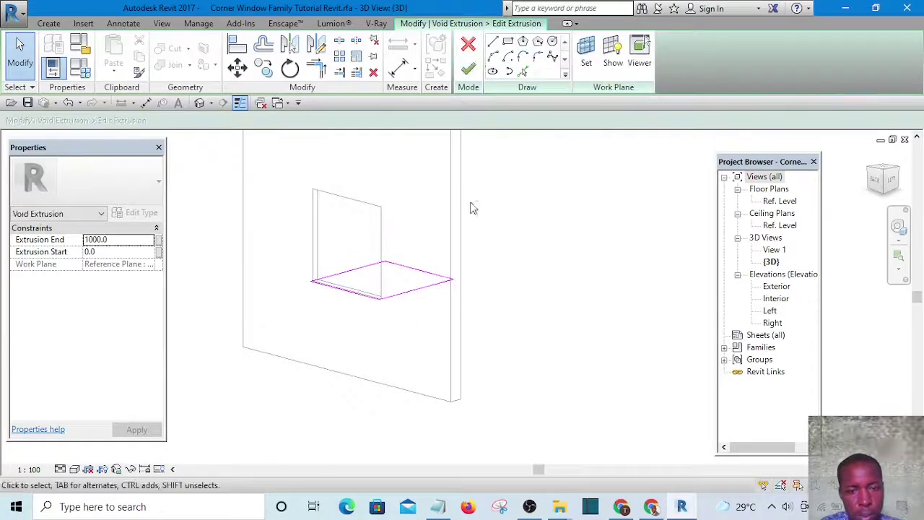
pyautogui.moveTo(468, 201)
pyautogui.keyDown('shift'); pyautogui.mouseDown(button='middle')
pyautogui.moveTo(491, 245)
pyautogui.moveTo(613, 272)
pyautogui.moveTo(654, 239)
pyautogui.moveTo(637, 260)
pyautogui.moveTo(439, 267)
pyautogui.moveTo(297, 258)
pyautogui.moveTo(342, 277)
pyautogui.moveTo(470, 268)
pyautogui.moveTo(580, 239)
pyautogui.moveTo(646, 240)
pyautogui.mouseUp(button='middle'); pyautogui.keyUp('shift')
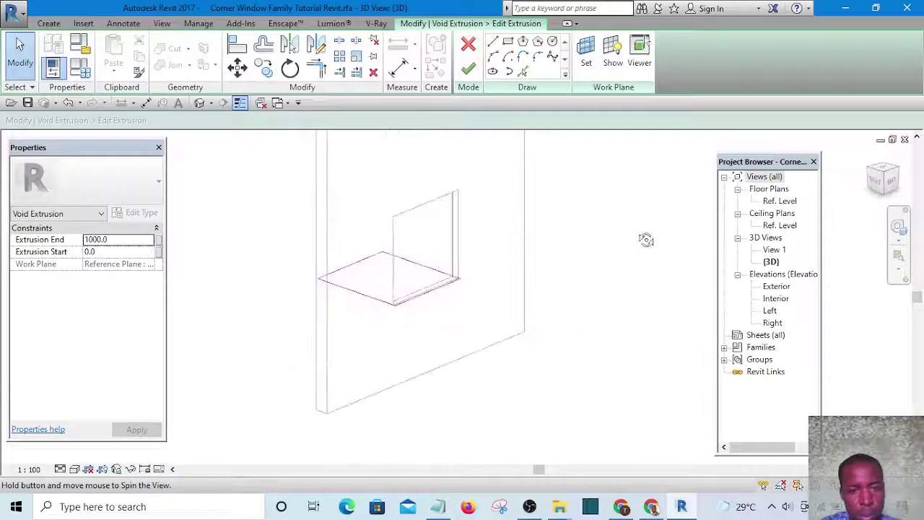
pyautogui.moveTo(463, 246)
pyautogui.keyDown('shift'); pyautogui.mouseDown(button='middle')
pyautogui.moveTo(590, 269)
pyautogui.moveTo(600, 247)
pyautogui.moveTo(510, 266)
pyautogui.moveTo(301, 267)
pyautogui.moveTo(340, 285)
pyautogui.moveTo(473, 272)
pyautogui.moveTo(427, 286)
pyautogui.moveTo(372, 278)
pyautogui.mouseUp(button='middle'); pyautogui.keyUp('shift')
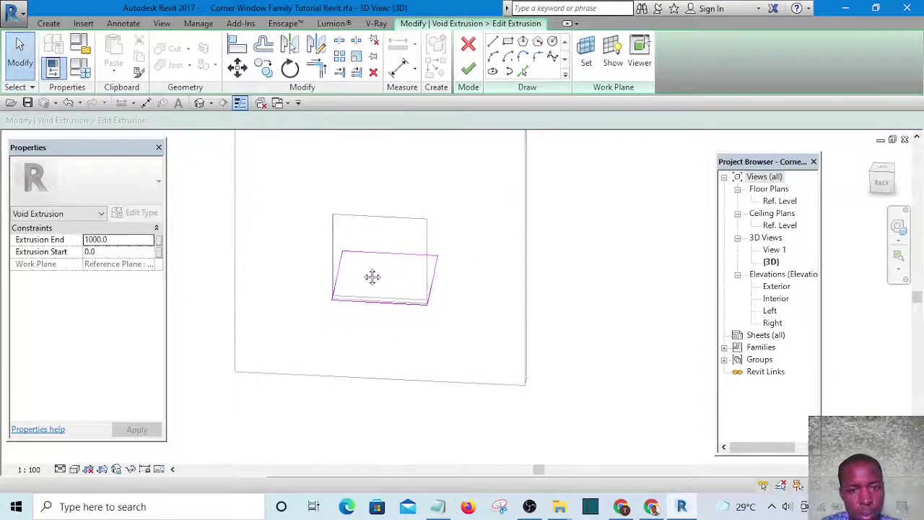
pyautogui.moveTo(439, 170)
pyautogui.keyDown('shift'); pyautogui.mouseDown(button='middle')
pyautogui.moveTo(449, 243)
pyautogui.moveTo(509, 235)
pyautogui.mouseUp(button='middle'); pyautogui.keyUp('shift')
pyautogui.click(468, 72)
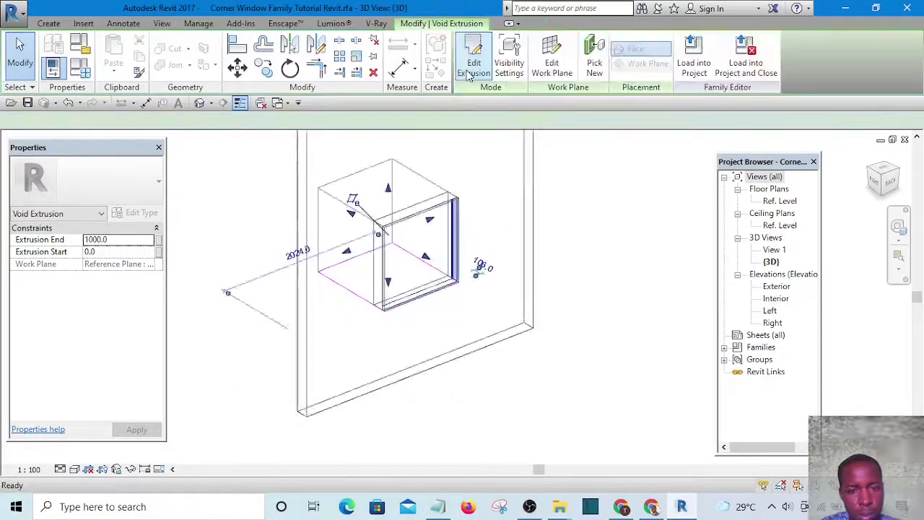
# - Edit the window frame's sweep and open its picked path for changes
pyautogui.click(636, 240)
pyautogui.keyDown('shift'); pyautogui.moveTo(635, 240); pyautogui.dragTo(316, 284, button='middle'); pyautogui.keyUp('shift')
pyautogui.keyDown('shift'); pyautogui.moveTo(367, 249); pyautogui.dragTo(476, 256, button='middle'); pyautogui.keyUp('shift')
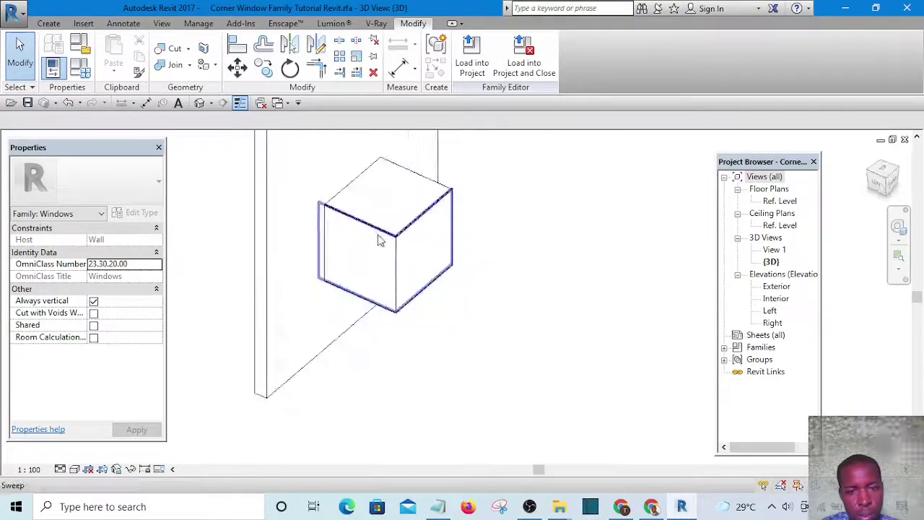
pyautogui.click(382, 236)
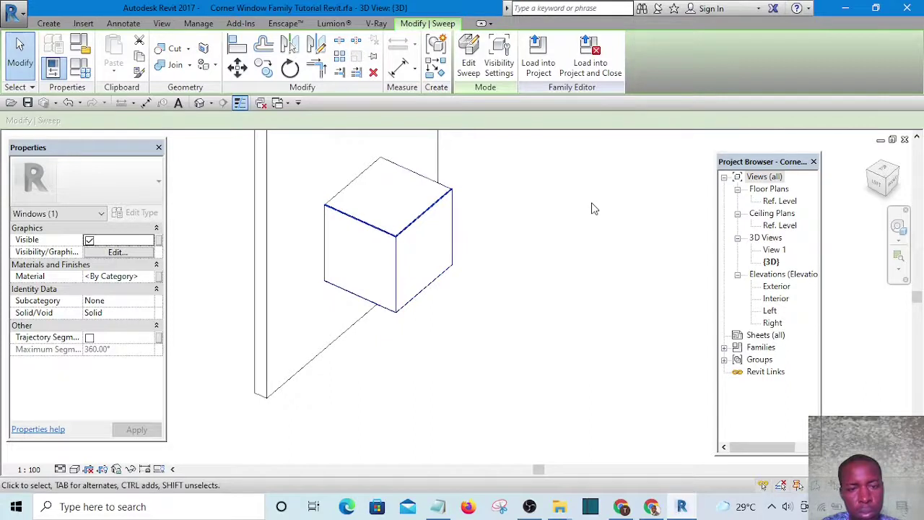
pyautogui.click(467, 67)
pyautogui.click(376, 229)
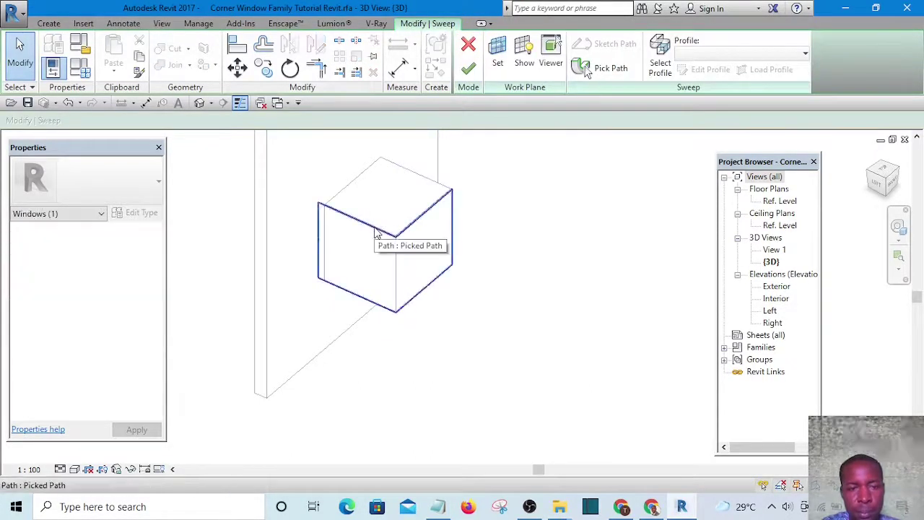
pyautogui.click(605, 71)
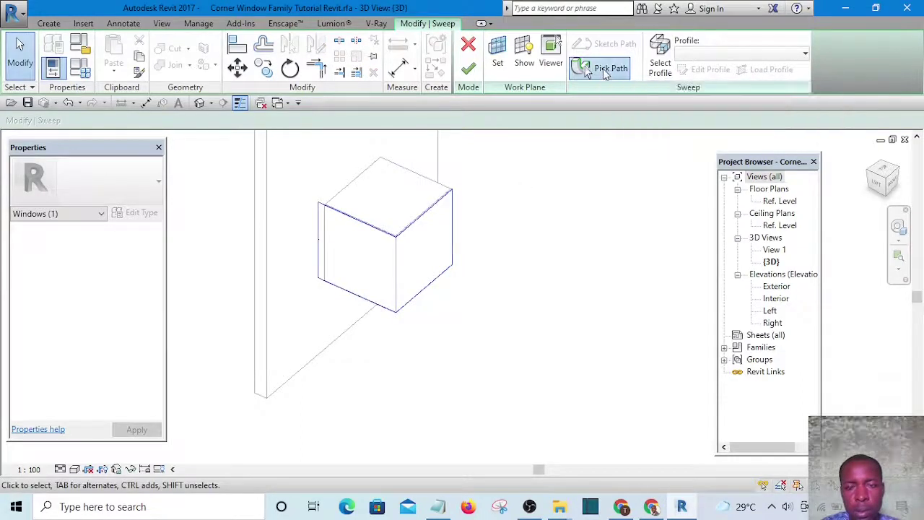
# - Delete both top lines, both bottom lines and the far vertical line from the sweep path, keeping the vertical line that holds the profile plane
pyautogui.scroll(2, 369, 251)
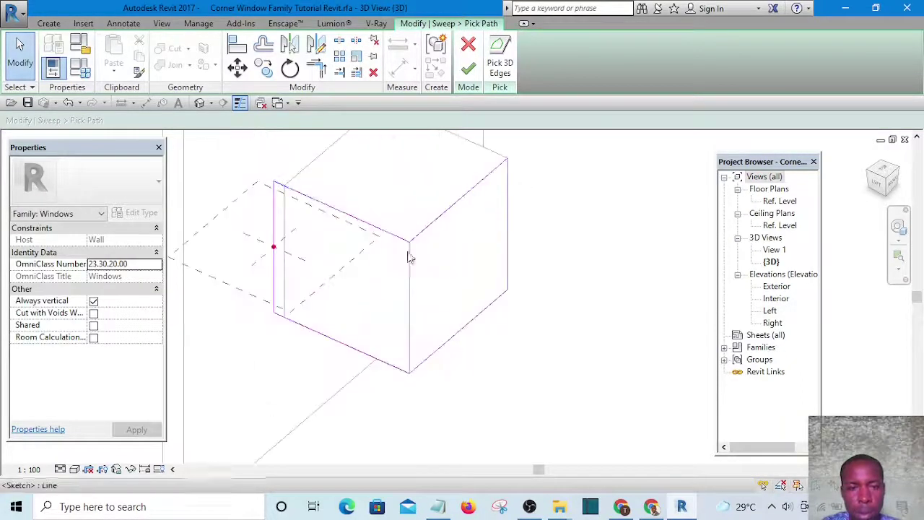
pyautogui.scroll(-3, 425, 261)
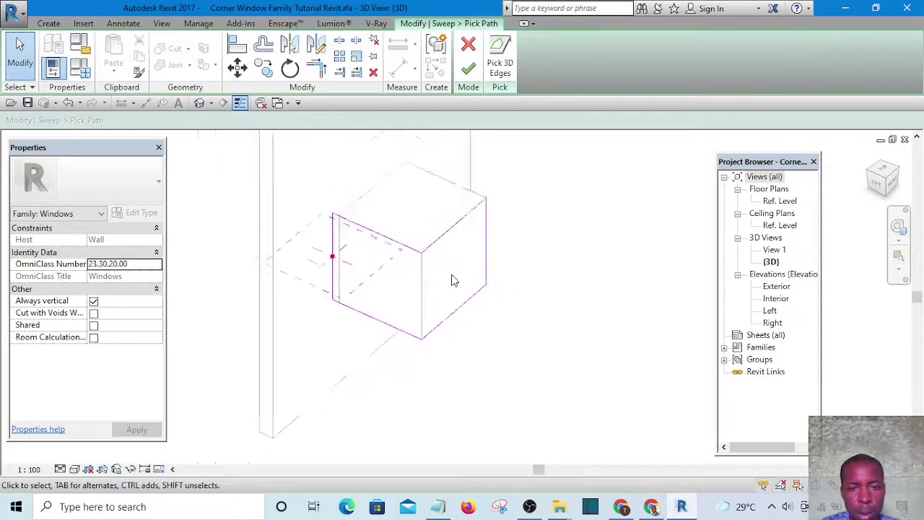
pyautogui.scroll(4, 432, 265)
pyautogui.click(449, 261)
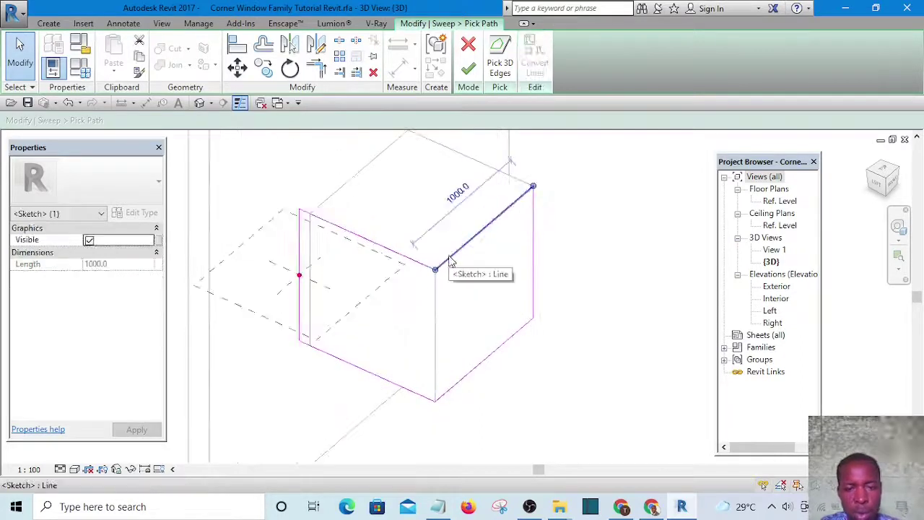
pyautogui.press('Delete')
pyautogui.click(423, 262)
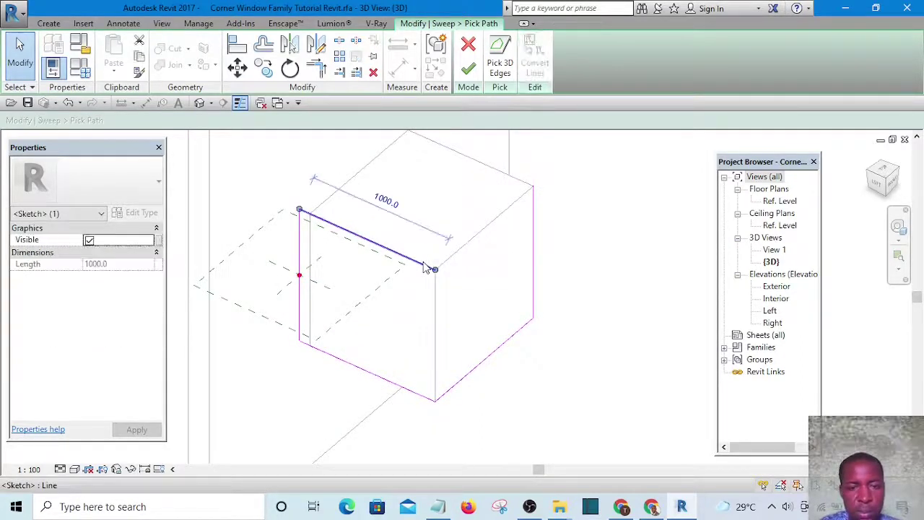
pyautogui.press('Delete')
pyautogui.click(394, 383)
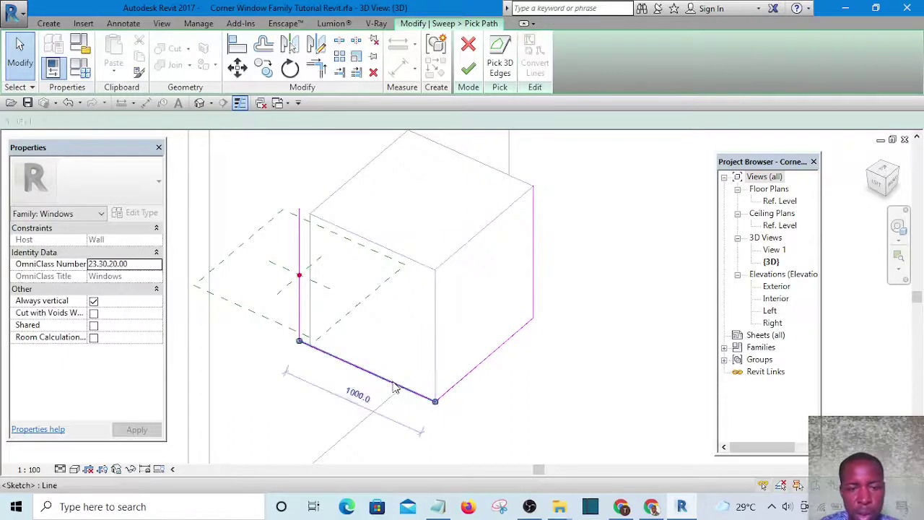
pyautogui.press('Delete')
pyautogui.click(492, 356)
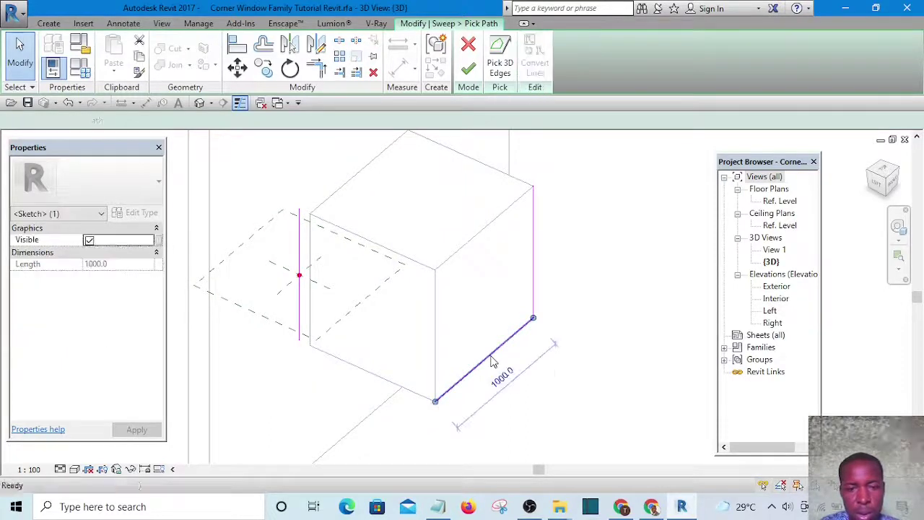
pyautogui.press('Delete')
pyautogui.click(534, 291)
pyautogui.press('Delete')
pyautogui.click(552, 304)
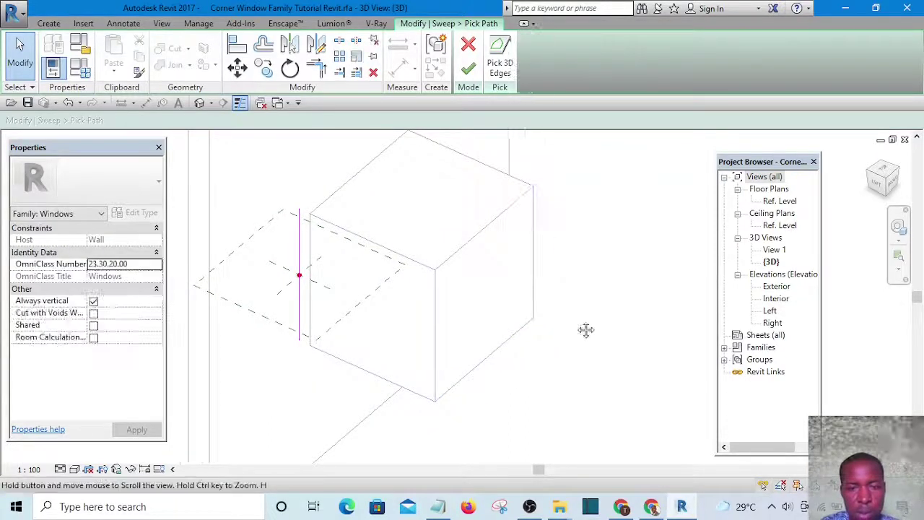
pyautogui.moveTo(586, 329); pyautogui.dragTo(559, 346, button='middle')
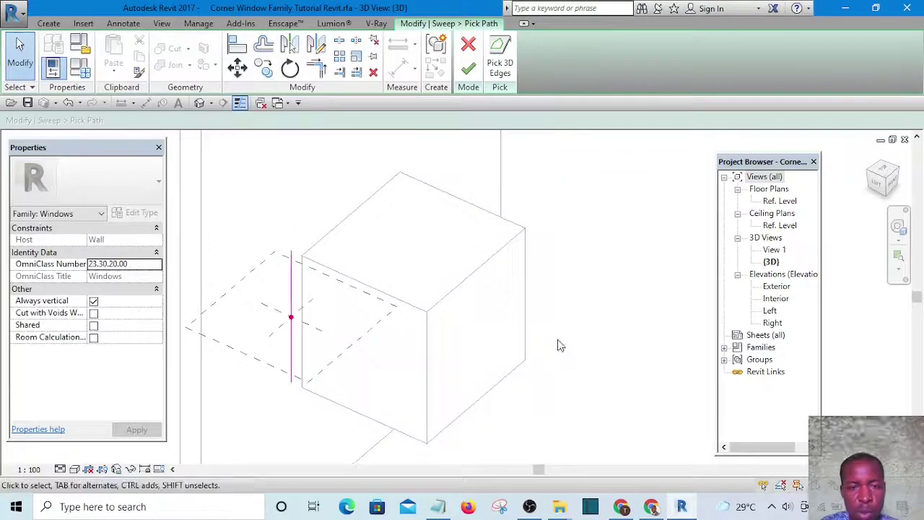
# - Pick 3D edges for the sweep path: the wall-side and adjoining top edges, their outer vertical edge, and the outer bottom edge parallel to the wall
pyautogui.click(503, 63)
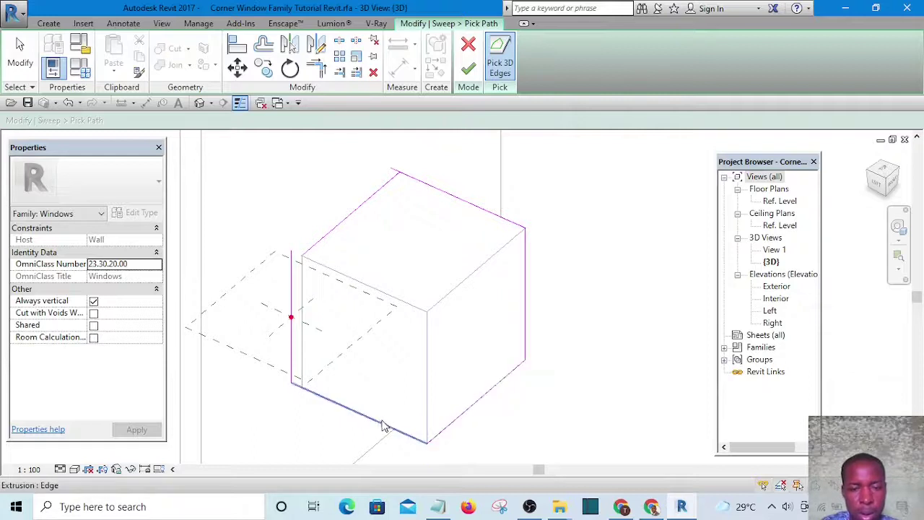
pyautogui.scroll(-2, 551, 304)
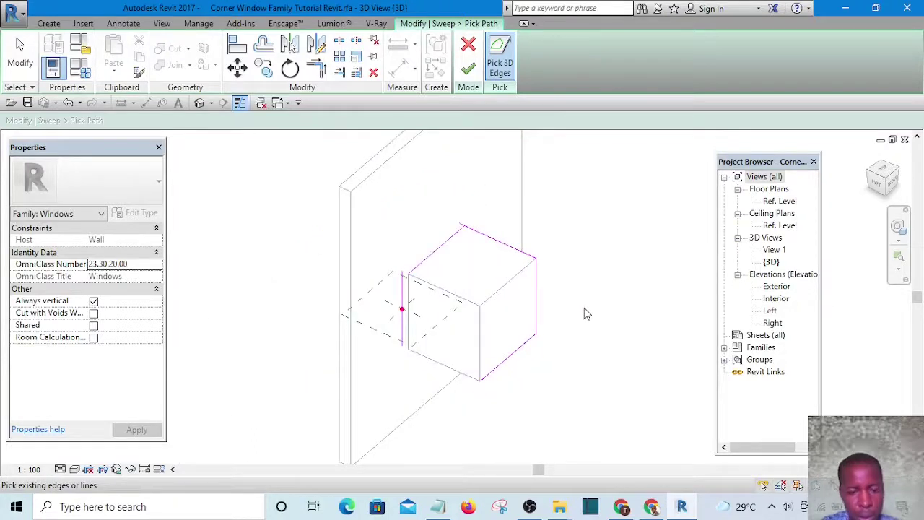
# - Replace the path's outer bottom line parallel to the wall with the adjoining bottom edge perpendicular to the wall
pyautogui.keyDown('shift'); pyautogui.moveTo(586, 314); pyautogui.dragTo(487, 367, button='middle'); pyautogui.keyUp('shift')
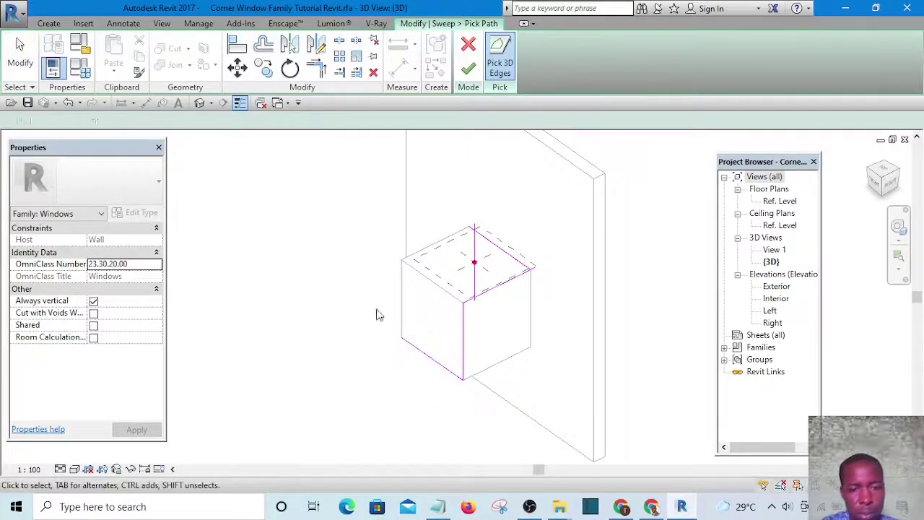
pyautogui.click(426, 354)
pyautogui.press('Delete')
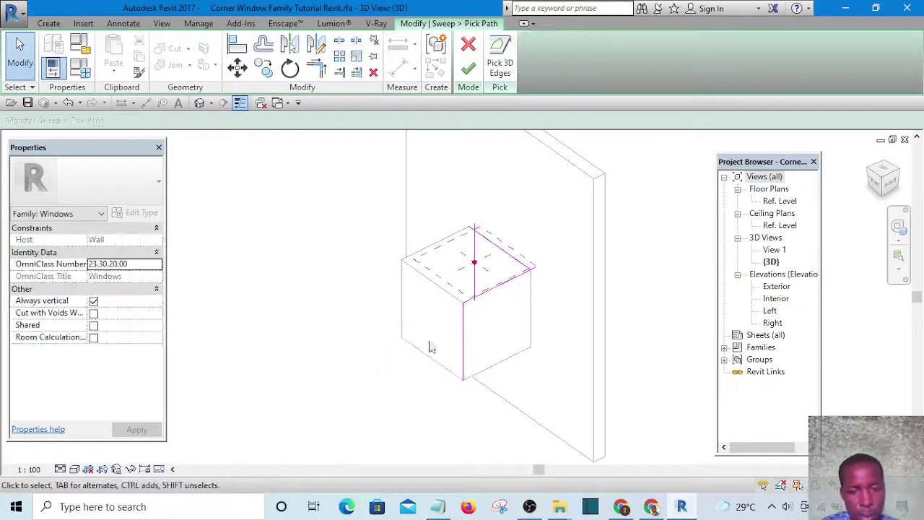
pyautogui.click(495, 72)
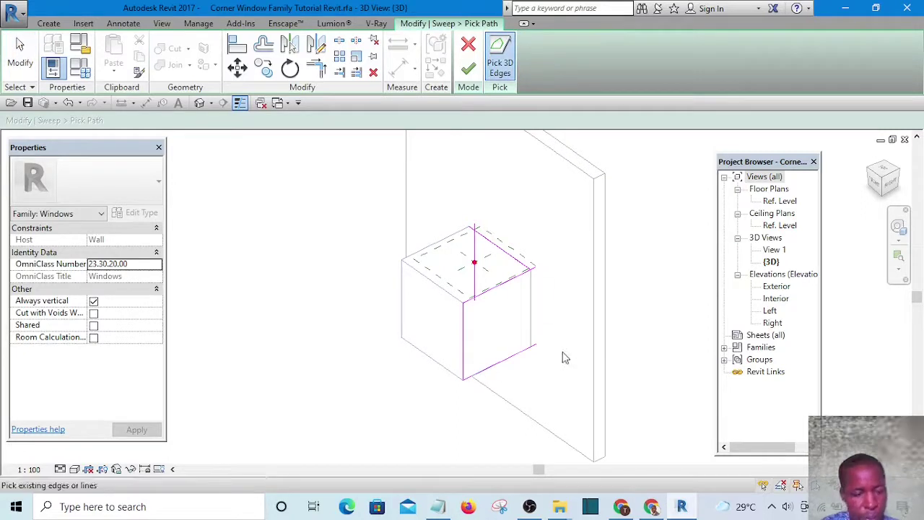
# - Pick the wall-side bottom edge to link the perpendicular bottom line with the vertical line holding the profile plane
pyautogui.keyDown('shift'); pyautogui.moveTo(565, 357); pyautogui.dragTo(464, 371, button='middle'); pyautogui.keyUp('shift')
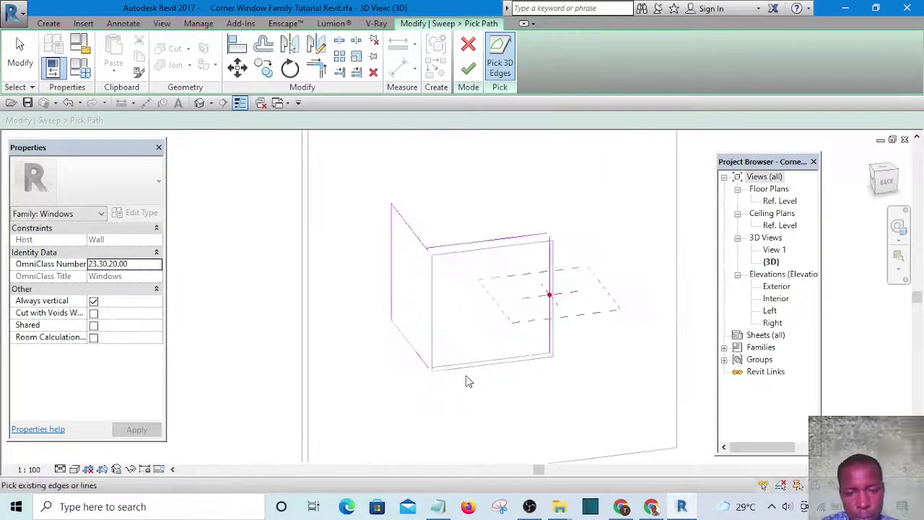
pyautogui.scroll(5, 466, 381)
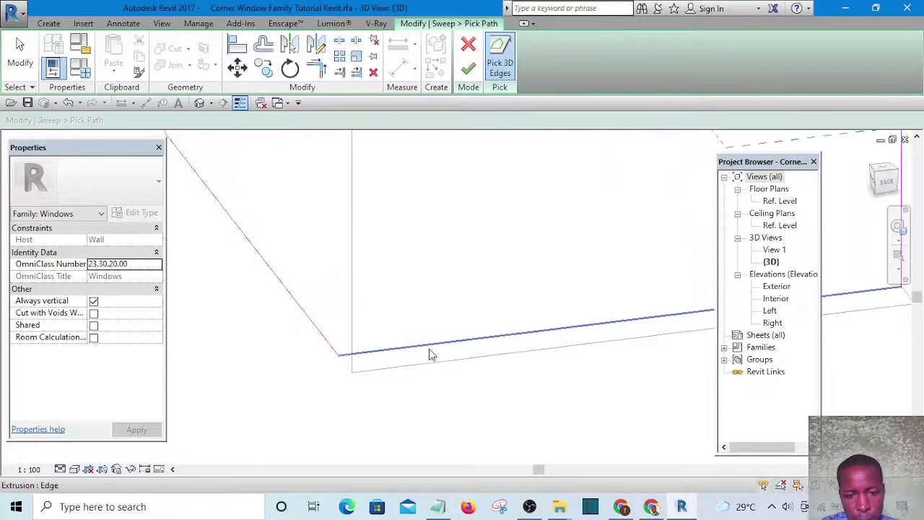
pyautogui.scroll(-5, 366, 353)
pyautogui.keyDown('shift'); pyautogui.moveTo(491, 346); pyautogui.dragTo(607, 412, button='middle'); pyautogui.keyUp('shift')
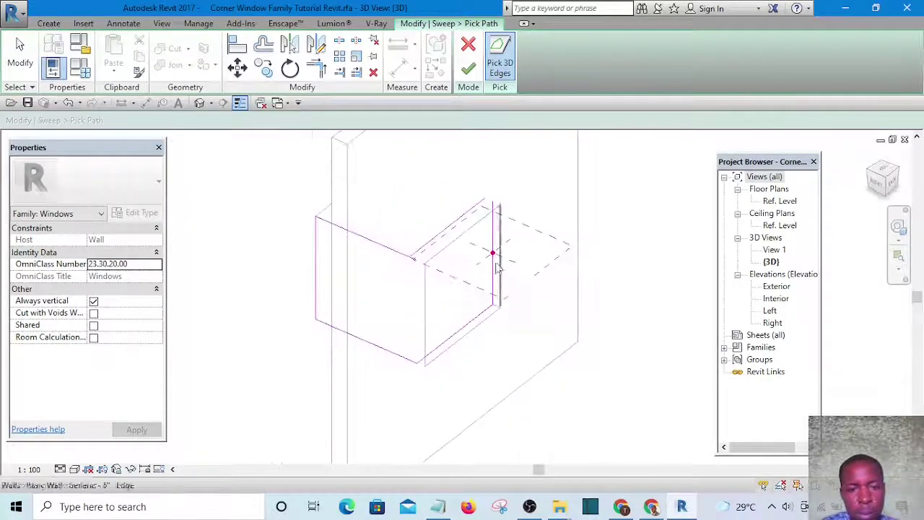
# - Stop picking edges and delete the wall-side top line that is offset from the vertical line holding the profile plane
pyautogui.scroll(3, 448, 213)
pyautogui.scroll(3, 448, 213)
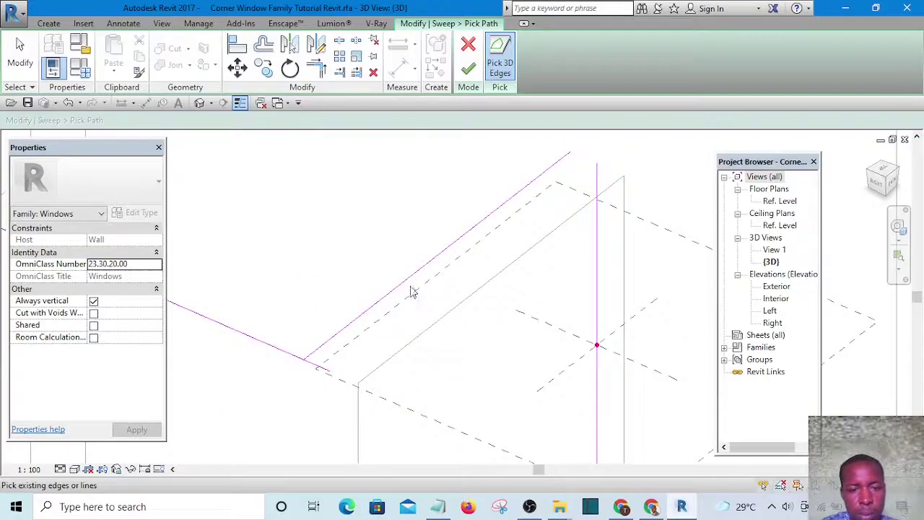
pyautogui.click(20, 48)
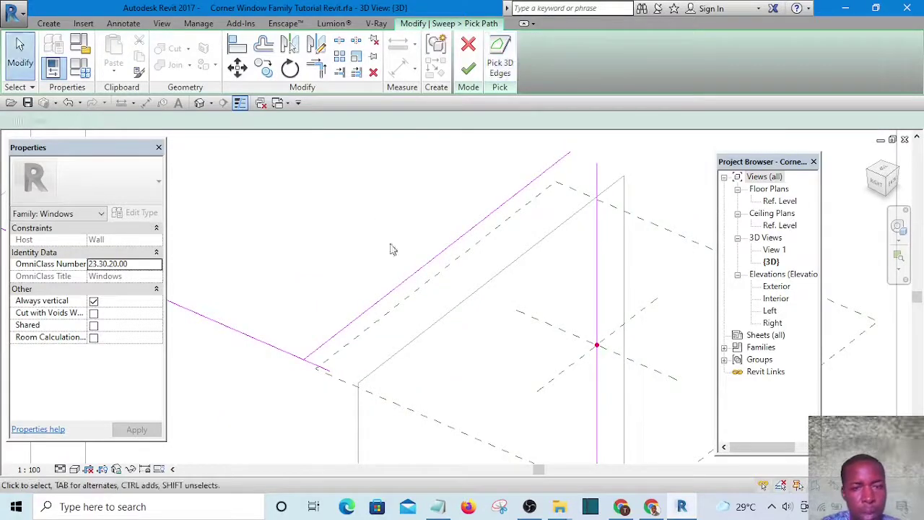
pyautogui.click(420, 273)
pyautogui.press('Delete')
# - Check the remaining path lines from several sides, then finish the path and the sweep
pyautogui.moveTo(418, 270)
pyautogui.keyDown('shift'); pyautogui.mouseDown(button='middle')
pyautogui.moveTo(429, 260)
pyautogui.moveTo(495, 303)
pyautogui.moveTo(485, 329)
pyautogui.moveTo(383, 192)
pyautogui.moveTo(409, 134)
pyautogui.moveTo(597, 228)
pyautogui.moveTo(638, 305)
pyautogui.mouseUp(button='middle'); pyautogui.keyUp('shift')
pyautogui.keyDown('shift'); pyautogui.moveTo(584, 348); pyautogui.dragTo(438, 221, button='middle'); pyautogui.keyUp('shift')
pyautogui.scroll(2, 454, 336)
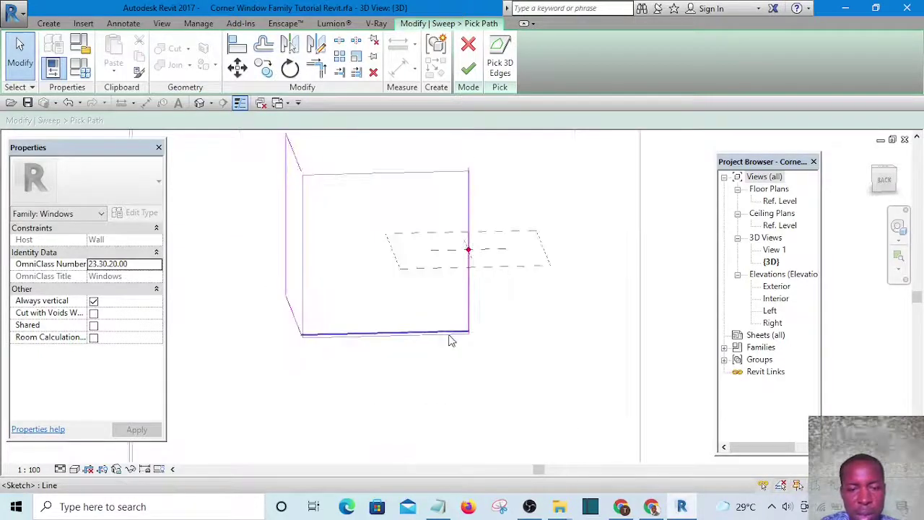
pyautogui.keyDown('shift'); pyautogui.moveTo(471, 352); pyautogui.dragTo(385, 369, button='middle'); pyautogui.keyUp('shift')
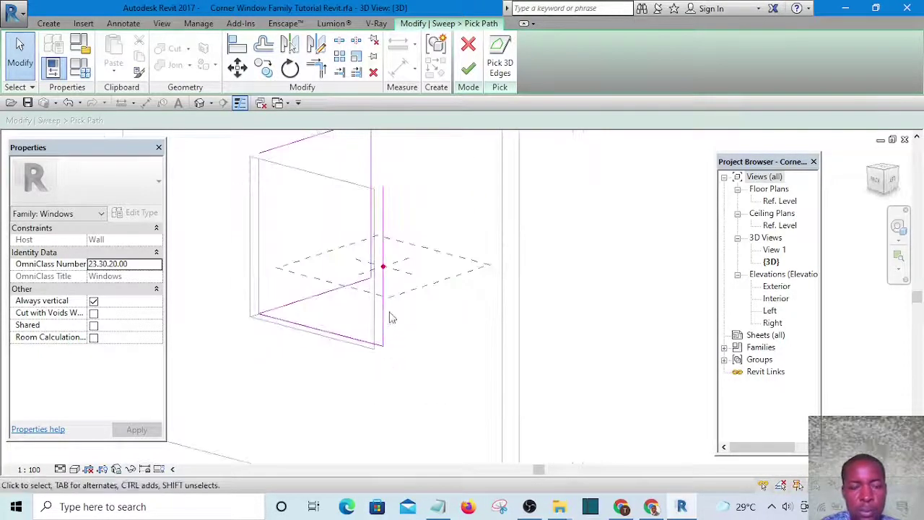
pyautogui.keyDown('shift'); pyautogui.moveTo(390, 318); pyautogui.dragTo(510, 392, button='middle'); pyautogui.keyUp('shift')
pyautogui.moveTo(513, 356); pyautogui.dragTo(532, 347, button='middle')
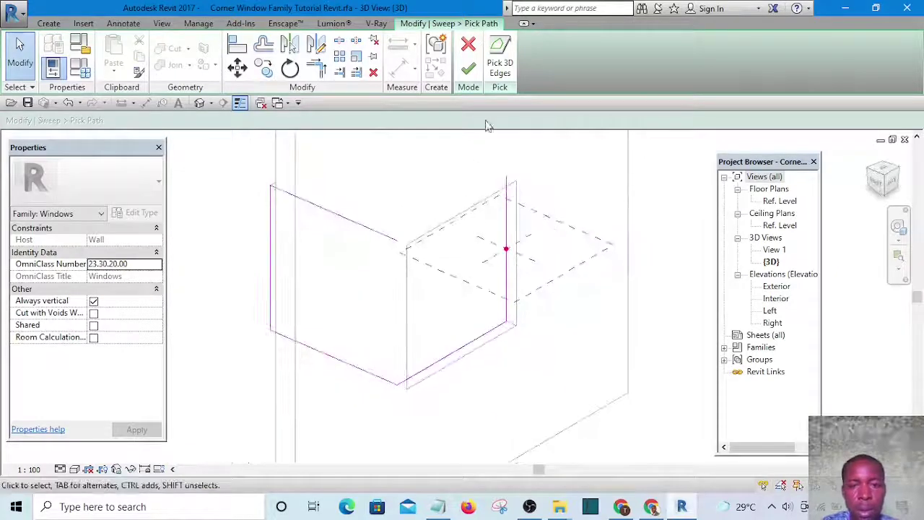
pyautogui.click(469, 74)
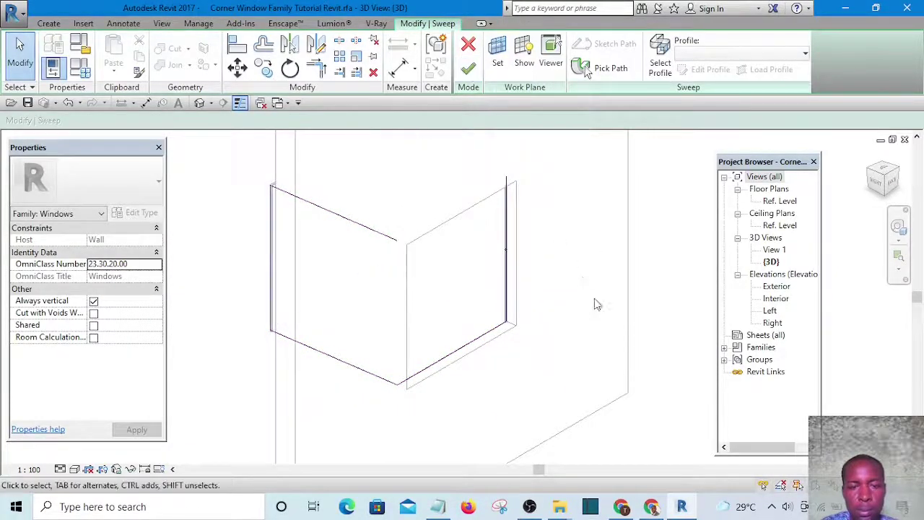
pyautogui.scroll(-3, 530, 297)
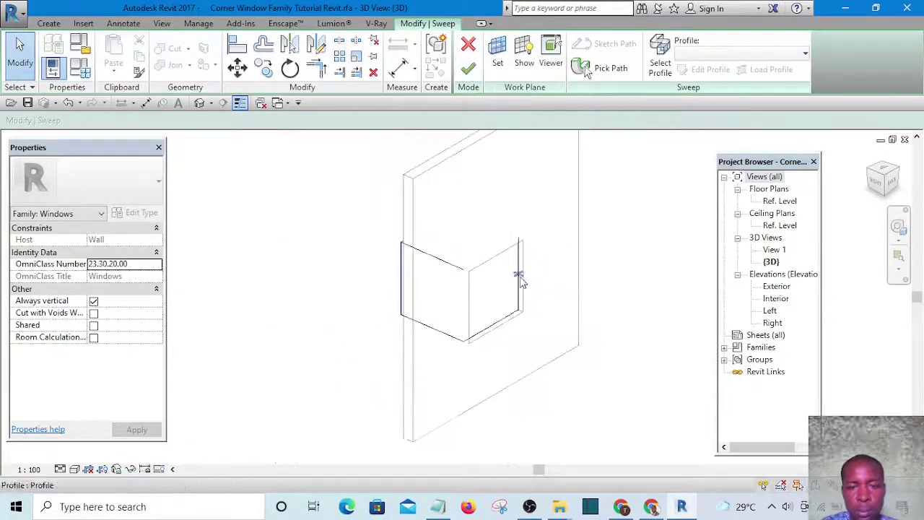
pyautogui.click(469, 70)
# - Temporarily hide the host wall in the 3D view
pyautogui.keyDown('shift'); pyautogui.moveTo(640, 315); pyautogui.dragTo(555, 297, button='middle'); pyautogui.keyUp('shift')
pyautogui.click(553, 250)
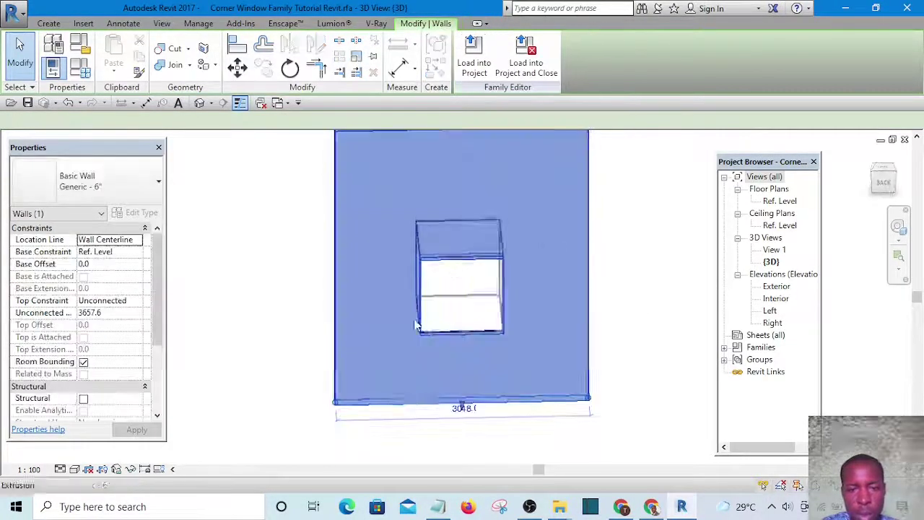
pyautogui.click(132, 471)
pyautogui.click(180, 435)
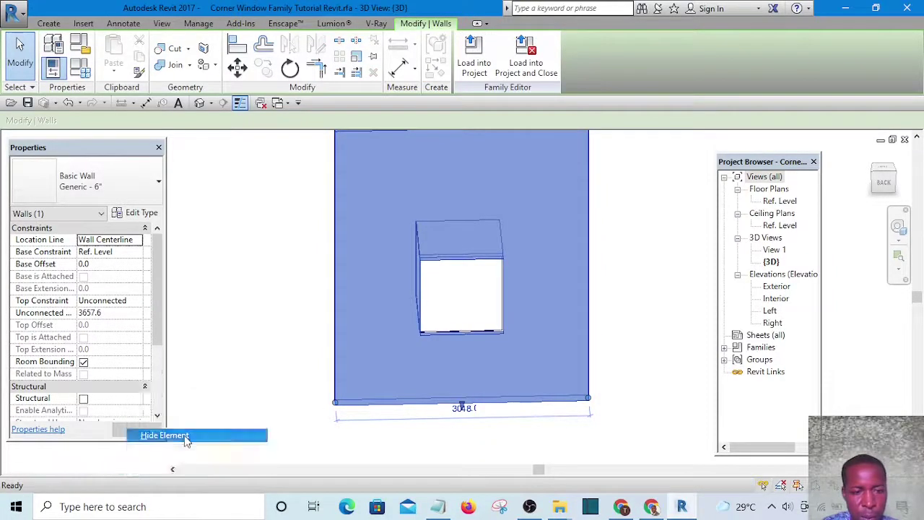
# - Edit the frame sweep's path to add the missing wall-side top edge, and finish the sweep
pyautogui.keyDown('shift'); pyautogui.moveTo(440, 374); pyautogui.dragTo(469, 310, button='middle'); pyautogui.keyUp('shift')
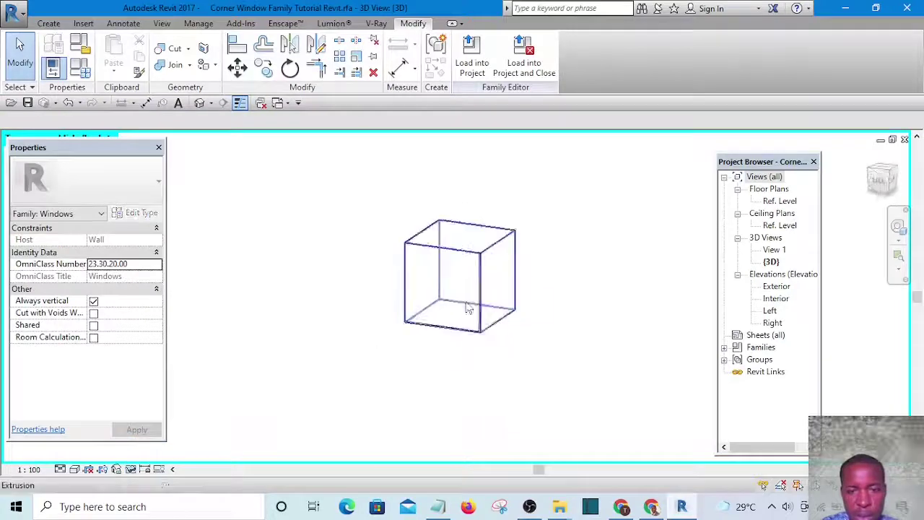
pyautogui.scroll(3, 490, 270)
pyautogui.scroll(4, 494, 285)
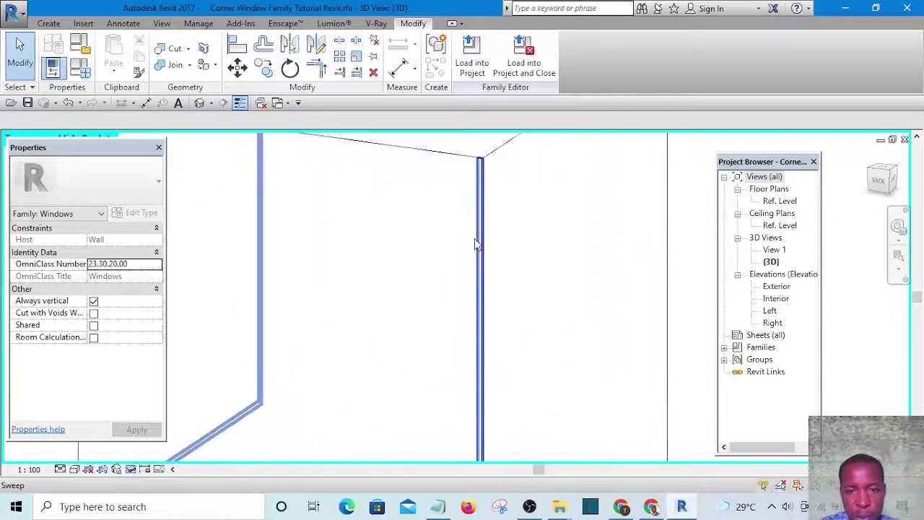
pyautogui.click(476, 242)
pyautogui.click(468, 64)
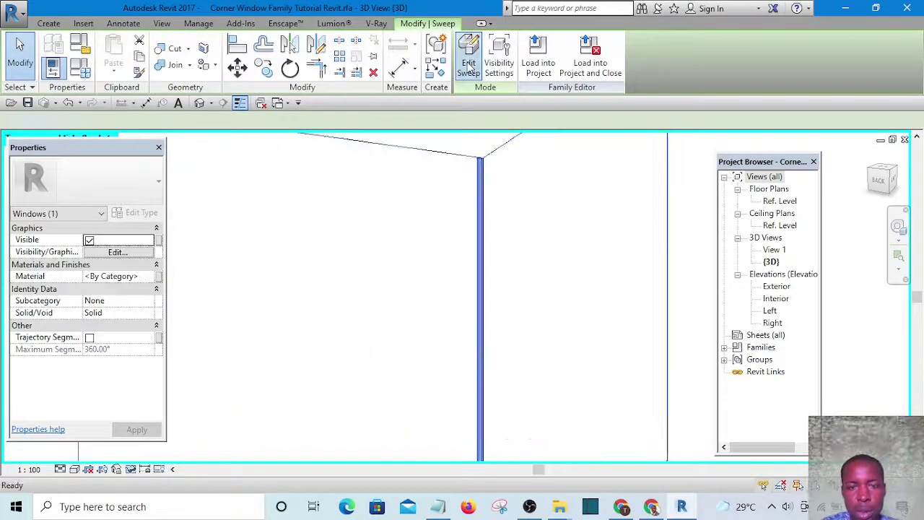
pyautogui.click(611, 68)
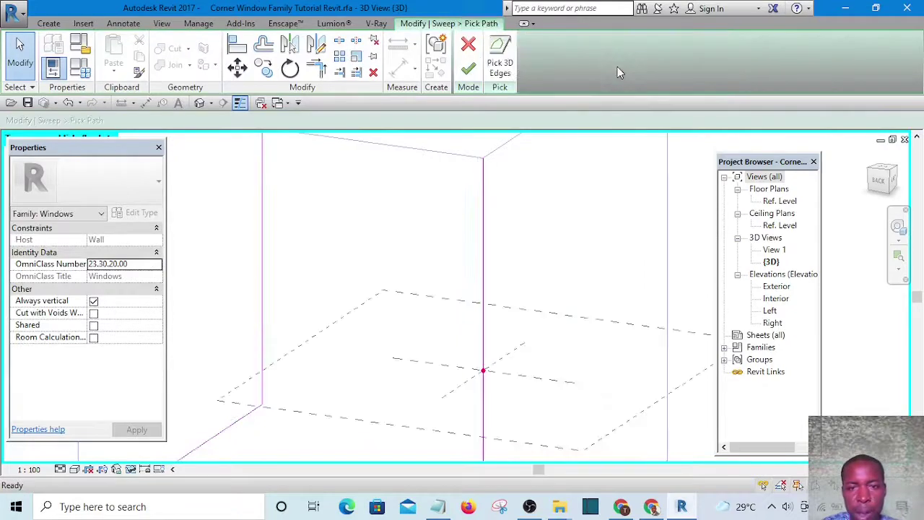
pyautogui.moveTo(500, 207); pyautogui.dragTo(507, 303, button='middle')
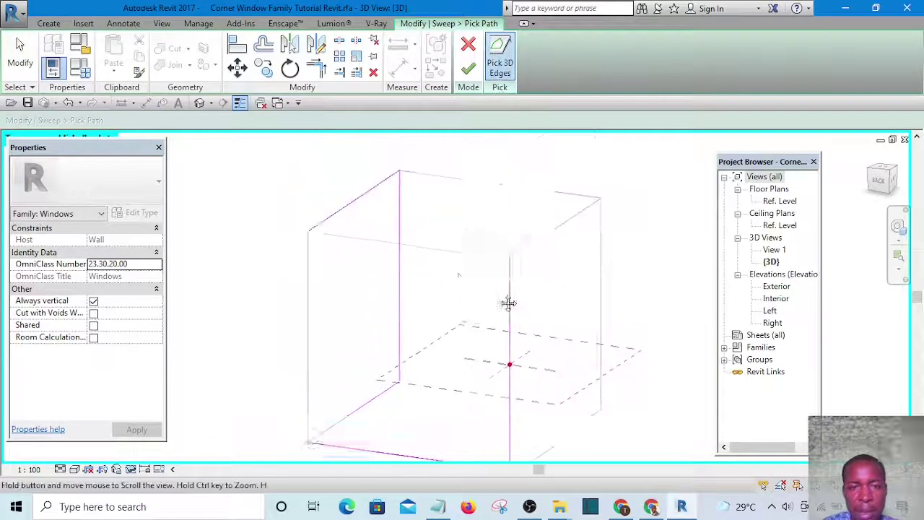
pyautogui.keyDown('shift'); pyautogui.moveTo(562, 329); pyautogui.dragTo(534, 311, button='middle'); pyautogui.keyUp('shift')
pyautogui.click(470, 70)
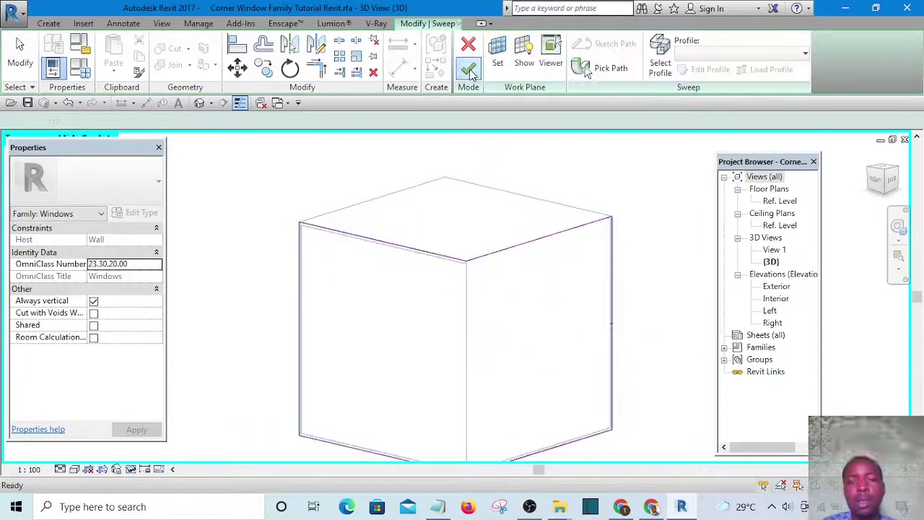
pyautogui.click(469, 71)
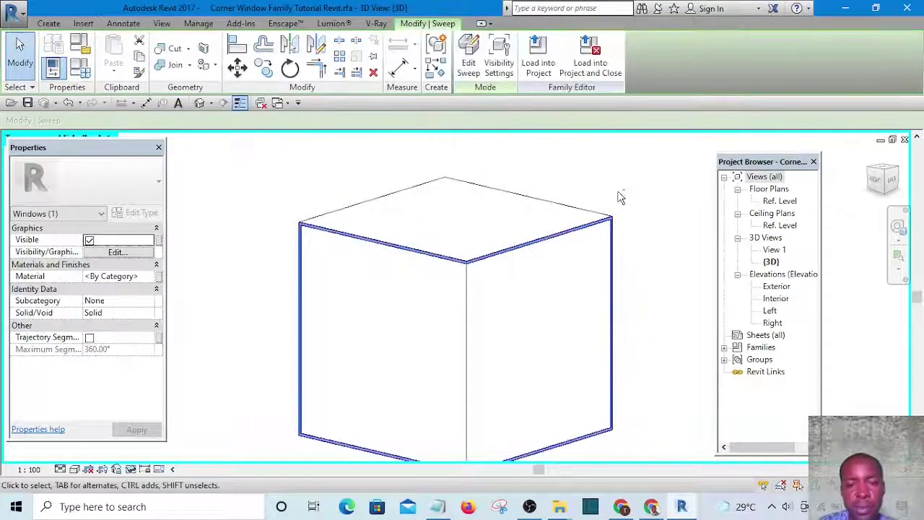
# - Examine the frame sweep in 3D and in the Ref. Level floor plan, checking its corner and ends against the wall and reference planes
pyautogui.moveTo(619, 197)
pyautogui.keyDown('shift'); pyautogui.mouseDown(button='middle')
pyautogui.moveTo(638, 223)
pyautogui.moveTo(614, 204)
pyautogui.mouseUp(button='middle'); pyautogui.keyUp('shift')
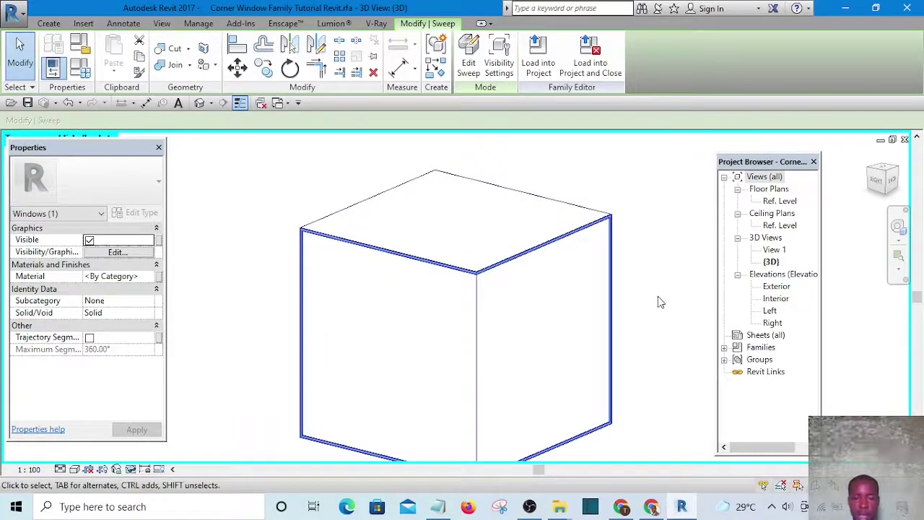
pyautogui.keyDown('shift'); pyautogui.moveTo(658, 302); pyautogui.dragTo(641, 245, button='middle'); pyautogui.keyUp('shift')
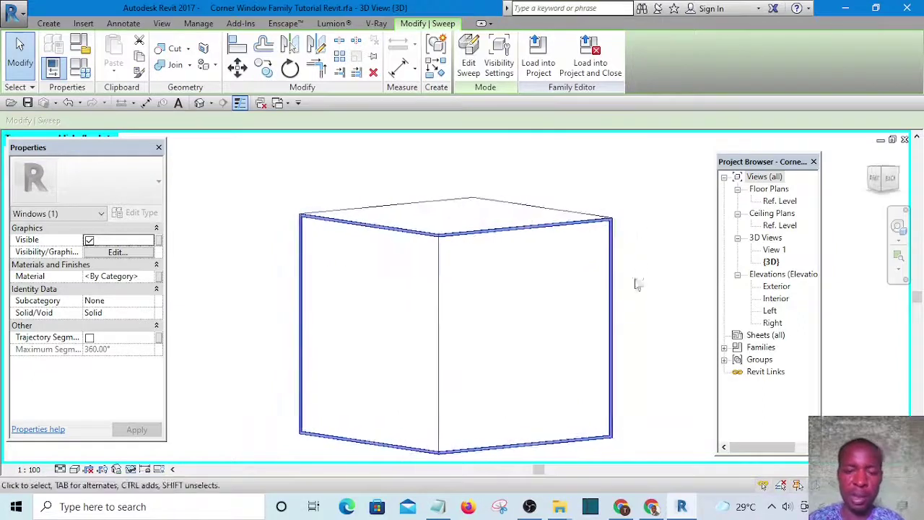
pyautogui.moveTo(631, 347); pyautogui.dragTo(605, 307, button='middle')
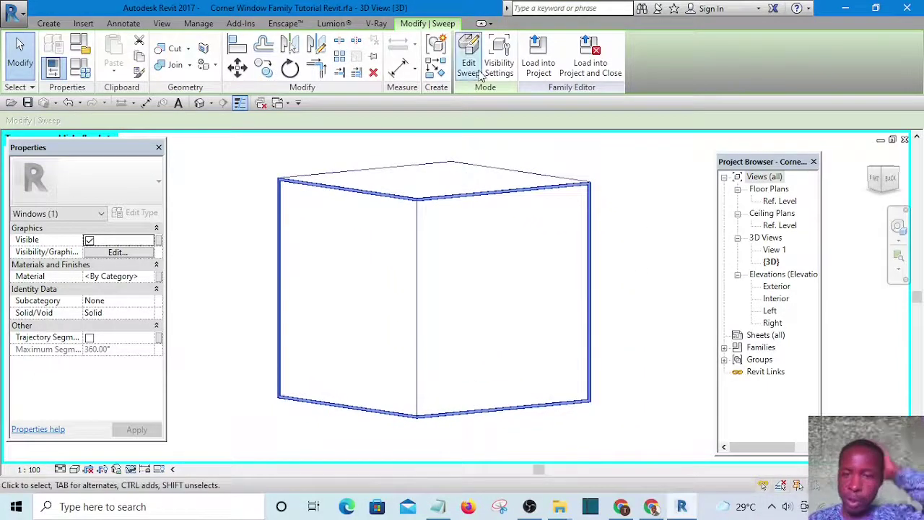
pyautogui.doubleClick(779, 202)
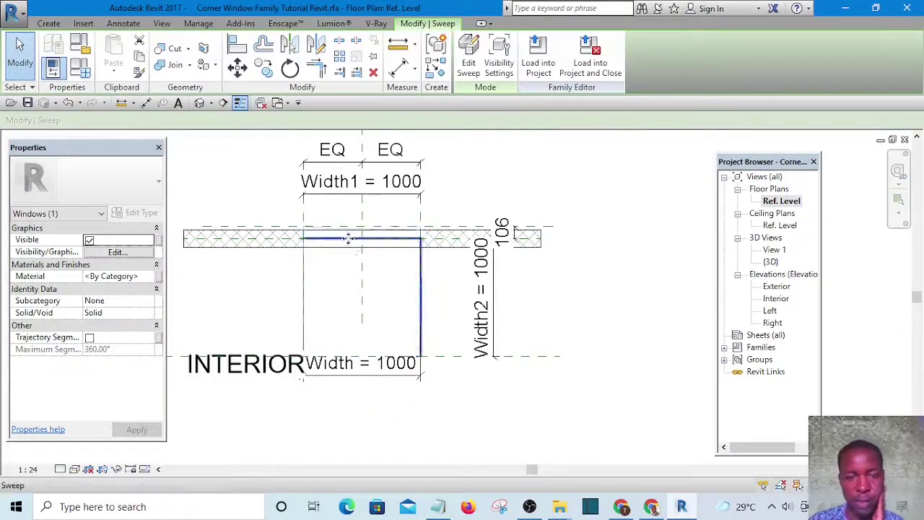
pyautogui.scroll(5, 348, 238)
pyautogui.scroll(-6, 546, 325)
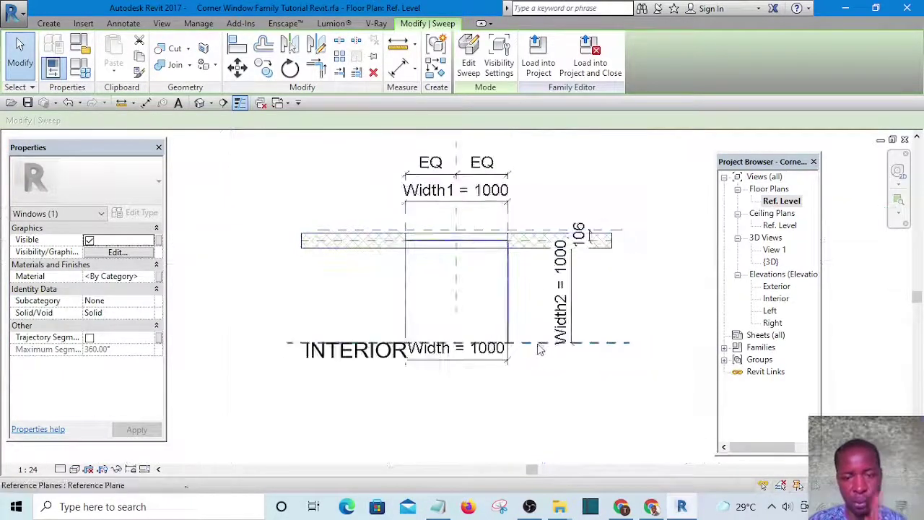
pyautogui.moveTo(540, 349); pyautogui.dragTo(528, 323, button='middle')
pyautogui.scroll(2, 499, 245)
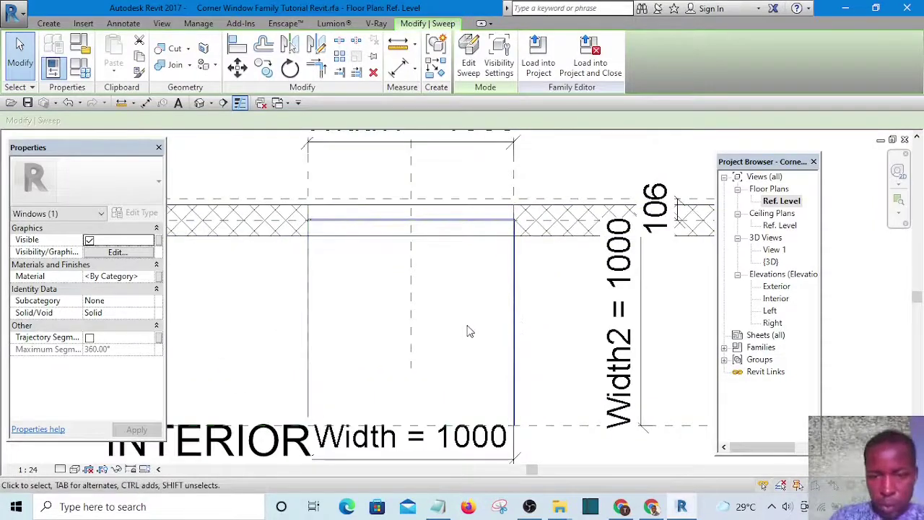
pyautogui.moveTo(467, 332); pyautogui.dragTo(467, 305, button='middle')
pyautogui.scroll(1, 491, 313)
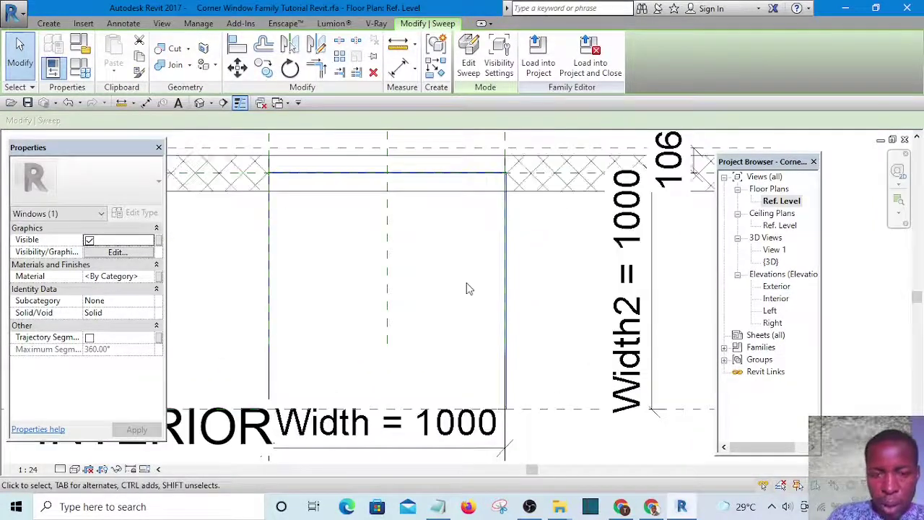
pyautogui.scroll(-3, 498, 278)
pyautogui.scroll(3, 481, 264)
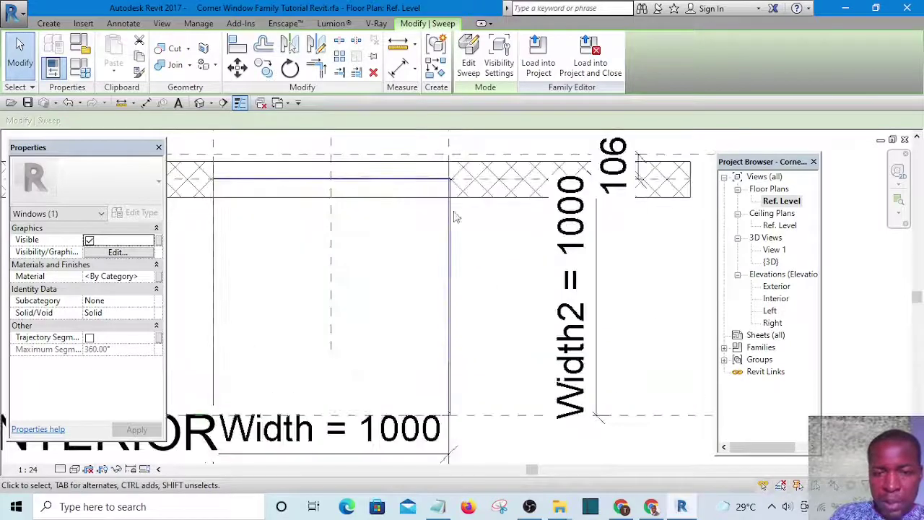
pyautogui.scroll(4, 455, 217)
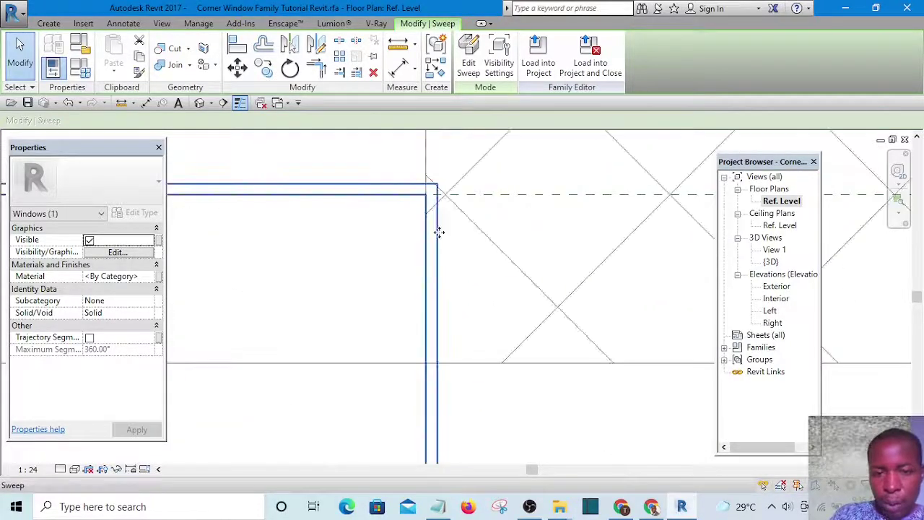
pyautogui.scroll(5, 439, 238)
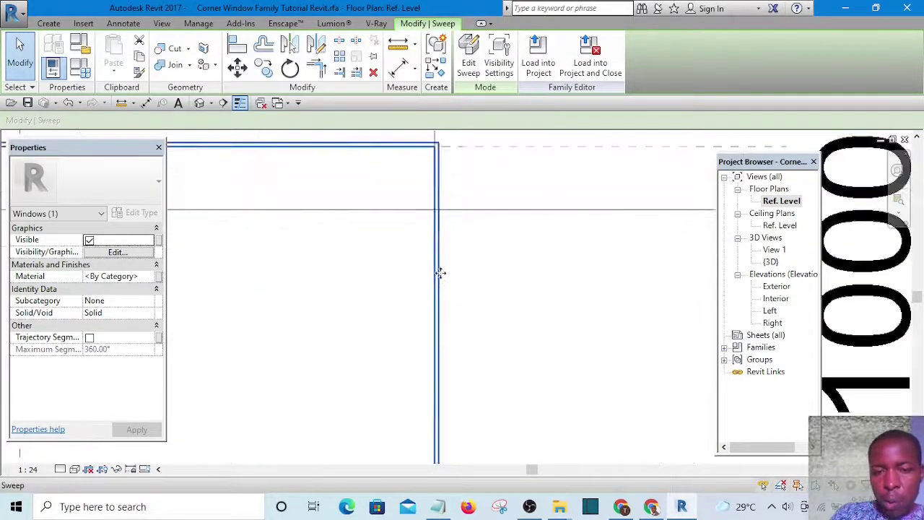
pyautogui.scroll(-4, 491, 295)
pyautogui.scroll(3, 268, 252)
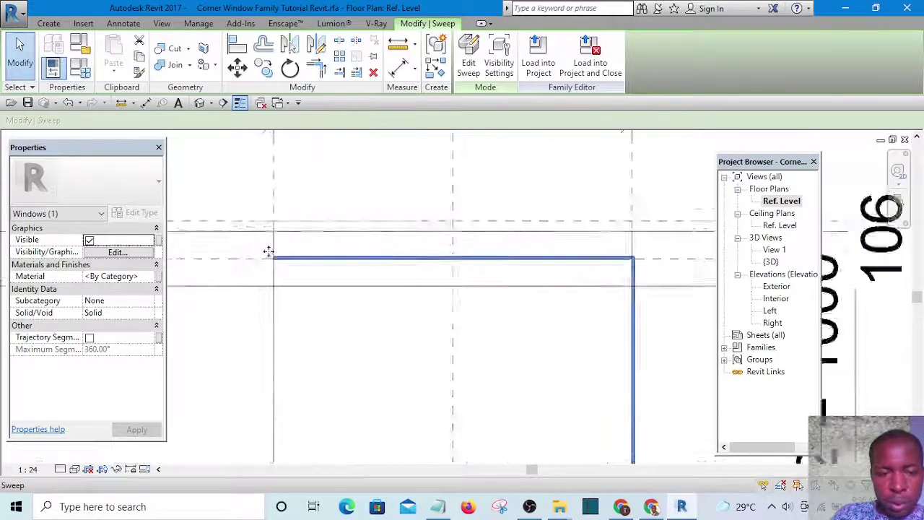
pyautogui.scroll(4, 268, 251)
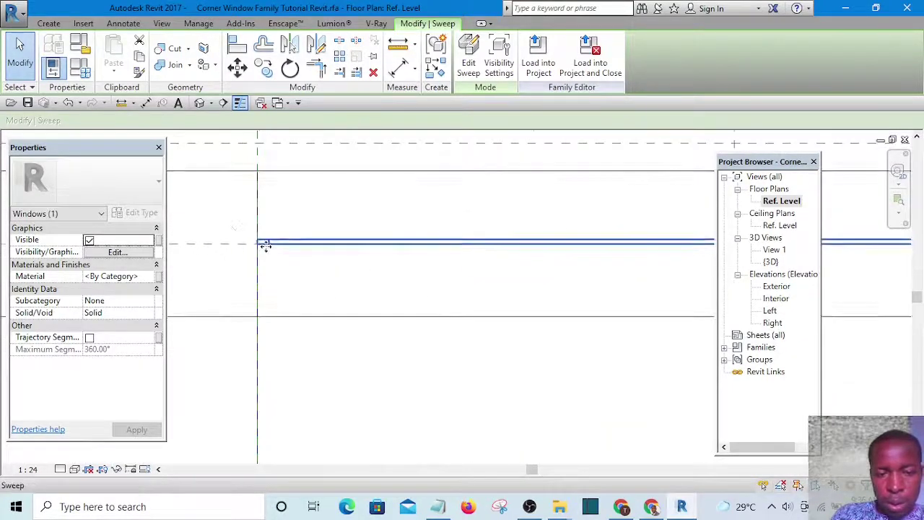
pyautogui.scroll(-3, 267, 244)
pyautogui.scroll(-2, 501, 330)
pyautogui.scroll(3, 495, 228)
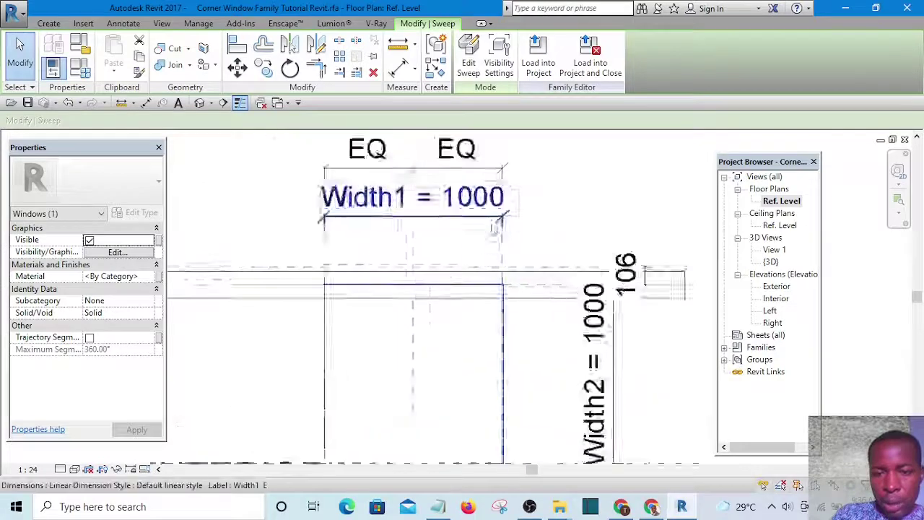
# - Draw a vertical reference plane through the plan, about 37 mm inside the Right reference plane
pyautogui.scroll(-1, 505, 253)
pyautogui.click(505, 251)
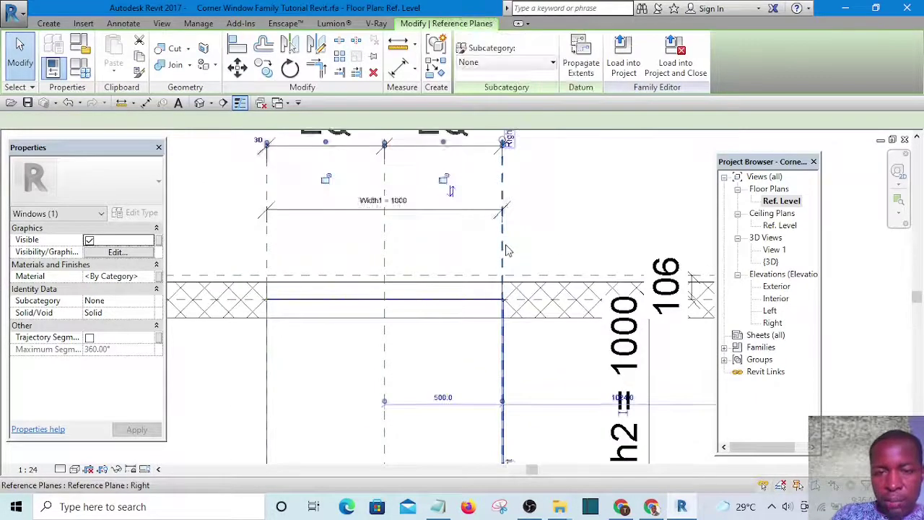
pyautogui.click(436, 68)
pyautogui.scroll(-1, 500, 265)
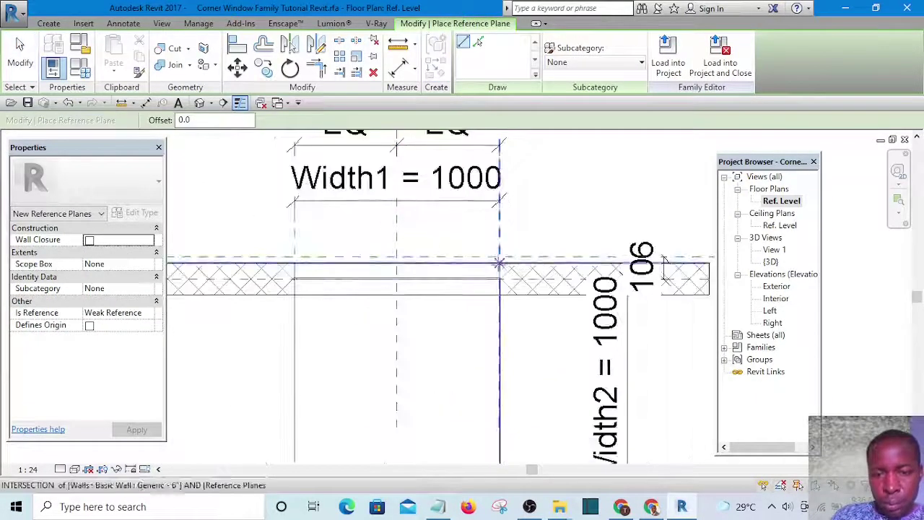
pyautogui.scroll(3, 490, 230)
pyautogui.click(496, 191)
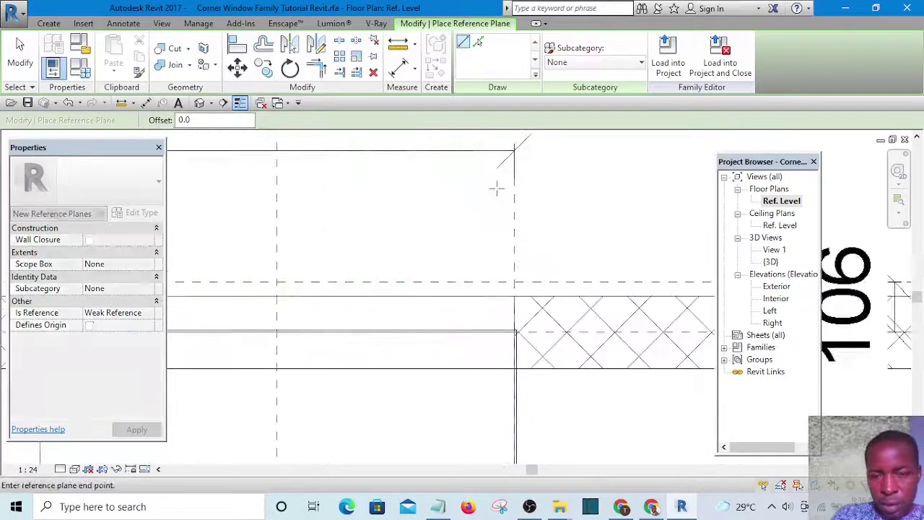
pyautogui.scroll(-4, 541, 209)
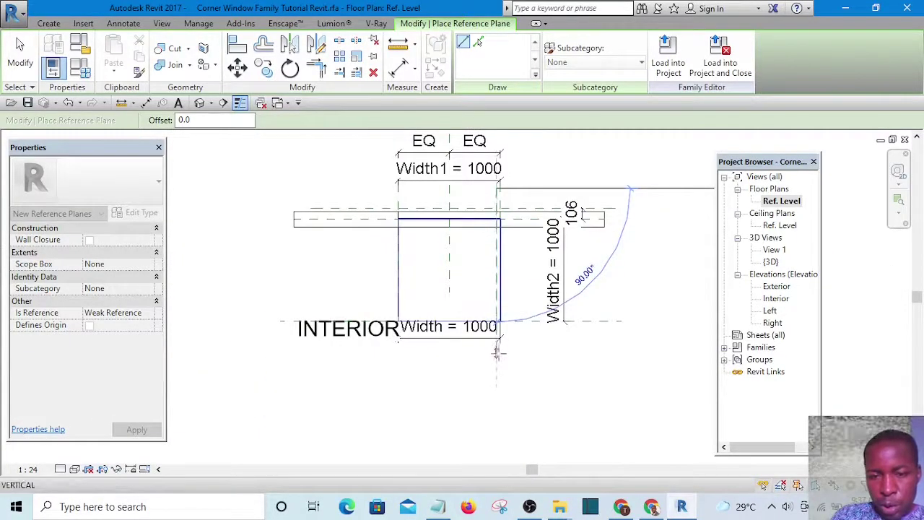
pyautogui.click(495, 355)
# - Draw a matching vertical reference plane about 38 mm inside the Left reference plane
pyautogui.scroll(4, 421, 211)
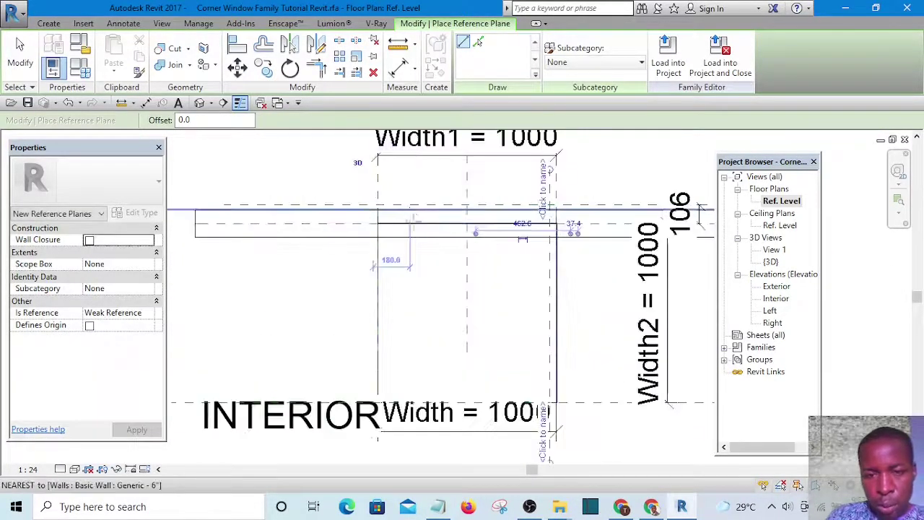
pyautogui.click(376, 167)
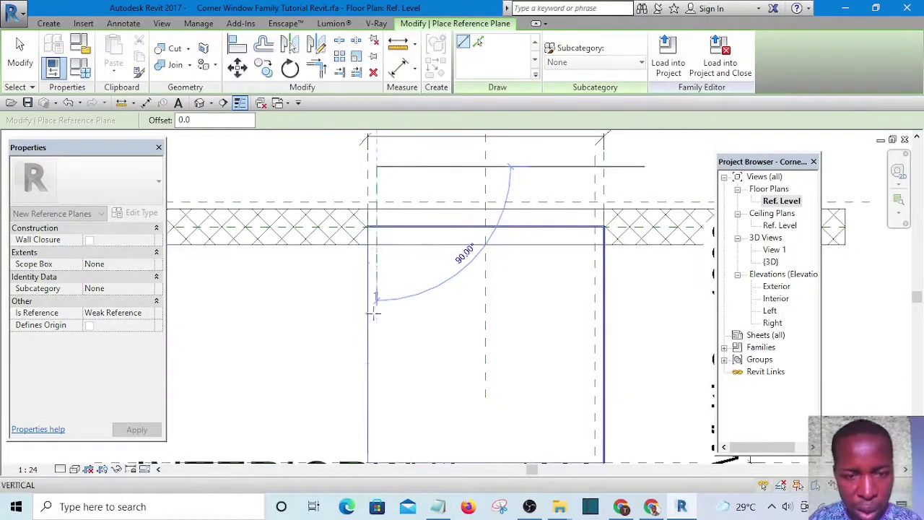
pyautogui.click(375, 408)
pyautogui.press('Escape')
# - Add an aligned dimension between the Left reference plane and the new plane beside it
pyautogui.scroll(4, 386, 190)
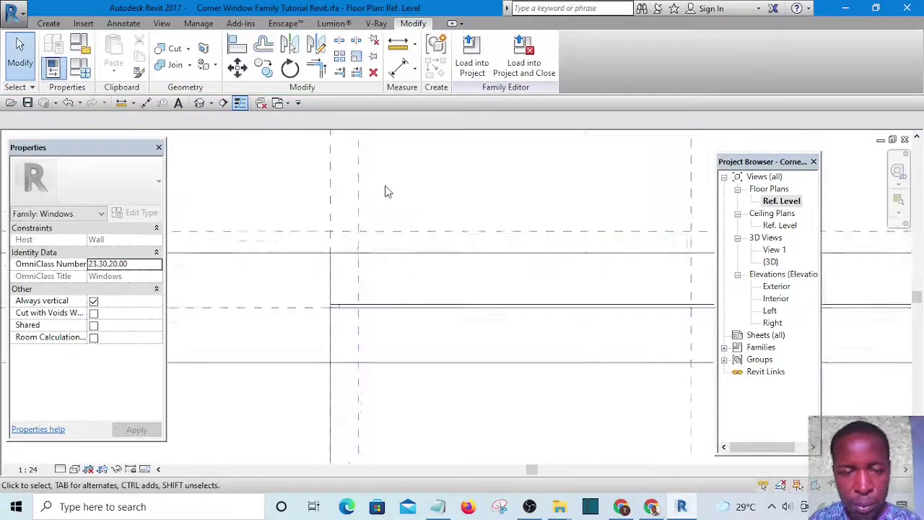
pyautogui.scroll(-7, 385, 190)
pyautogui.scroll(6, 524, 202)
pyautogui.scroll(-3, 605, 243)
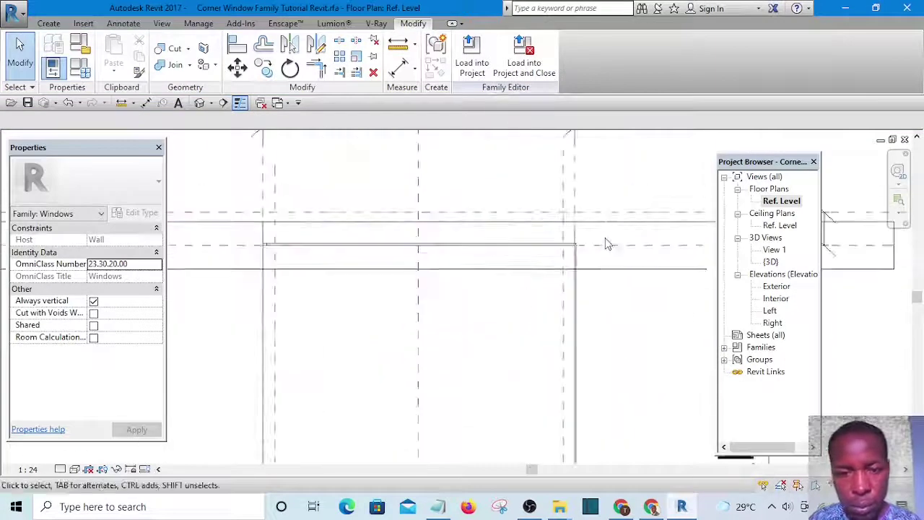
pyautogui.scroll(-3, 607, 244)
pyautogui.scroll(2, 448, 227)
pyautogui.click(398, 67)
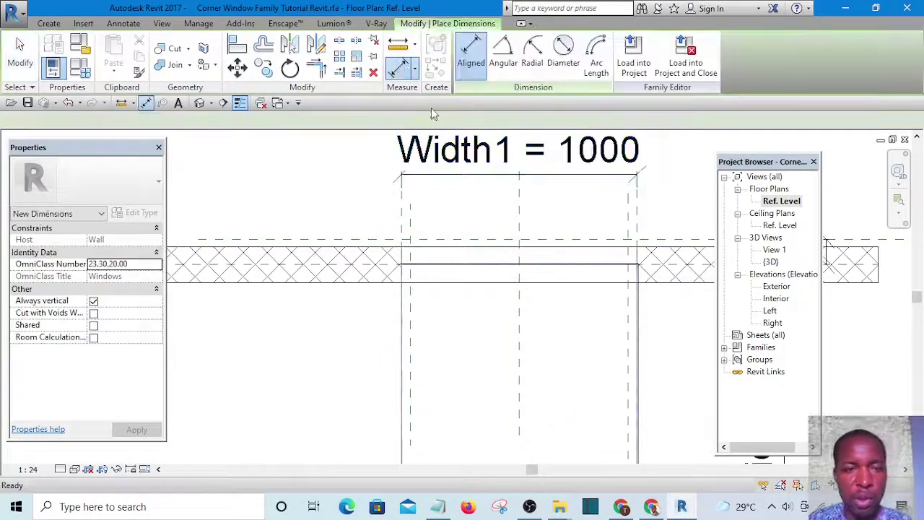
pyautogui.scroll(4, 393, 223)
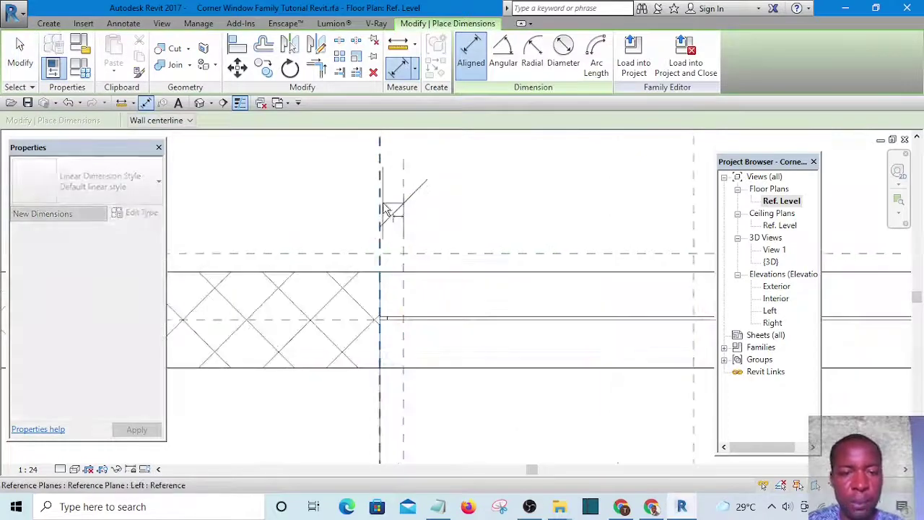
pyautogui.scroll(-4, 386, 213)
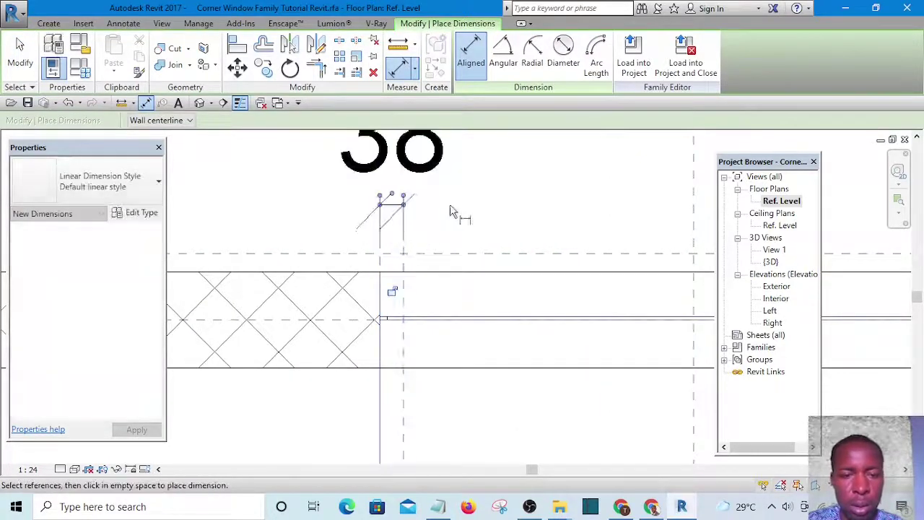
pyautogui.press('Escape')
pyautogui.press('Escape')
# - Set the new plane's offset from the Left reference plane to 60 mm and lock that dimension
pyautogui.click(429, 352)
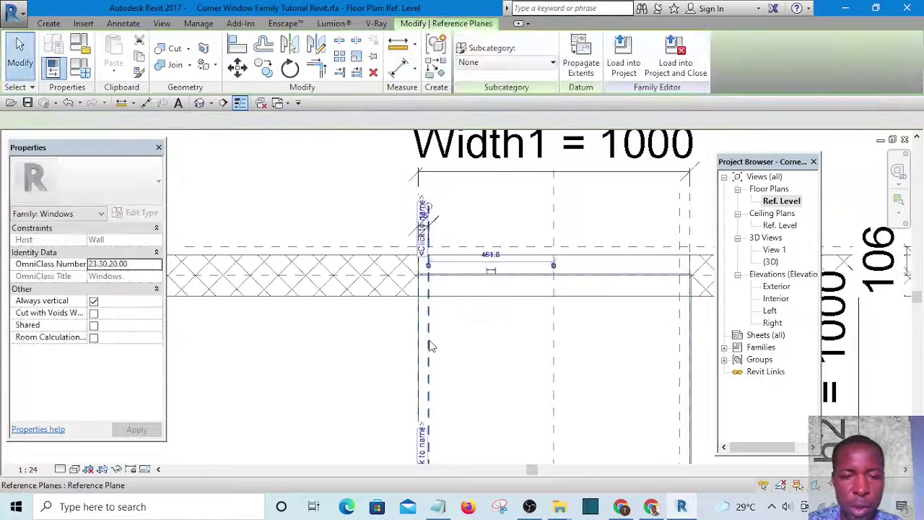
pyautogui.scroll(2, 429, 215)
pyautogui.scroll(4, 427, 215)
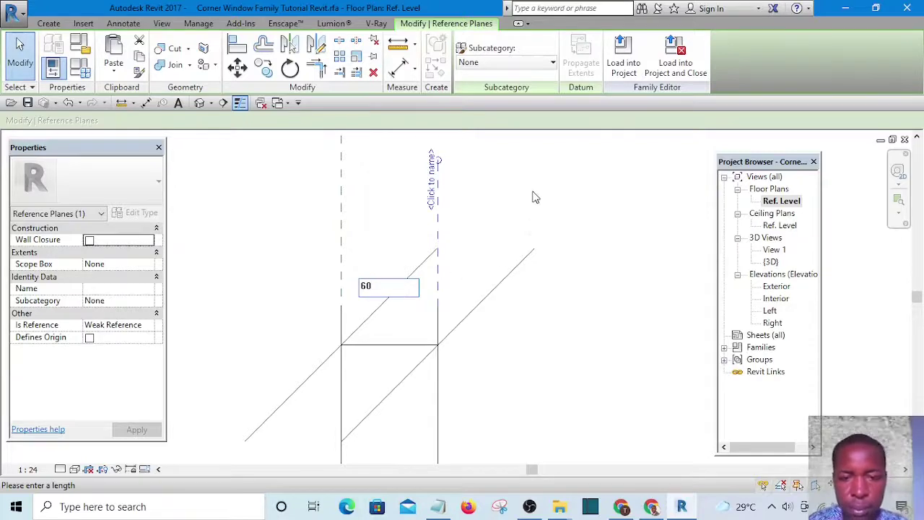
pyautogui.press('Return')
pyautogui.click(526, 217)
pyautogui.scroll(-3, 428, 292)
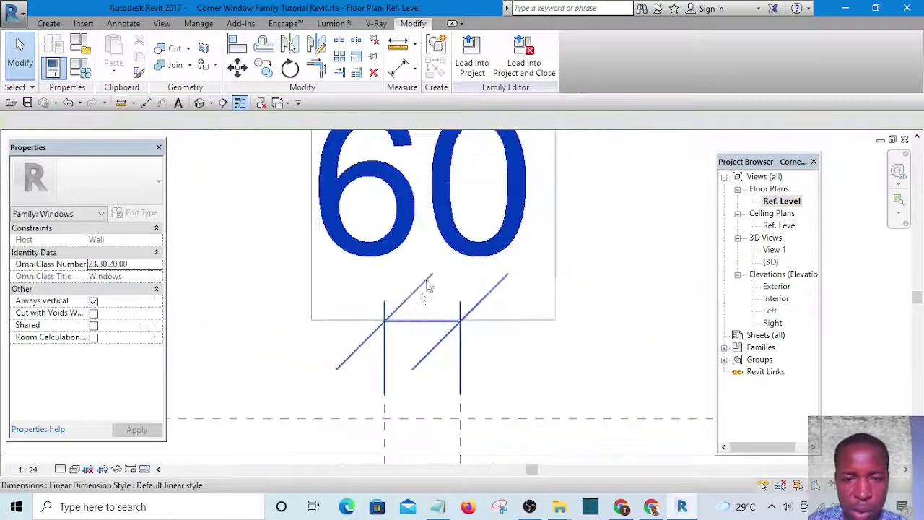
pyautogui.click(462, 249)
pyautogui.scroll(-4, 460, 248)
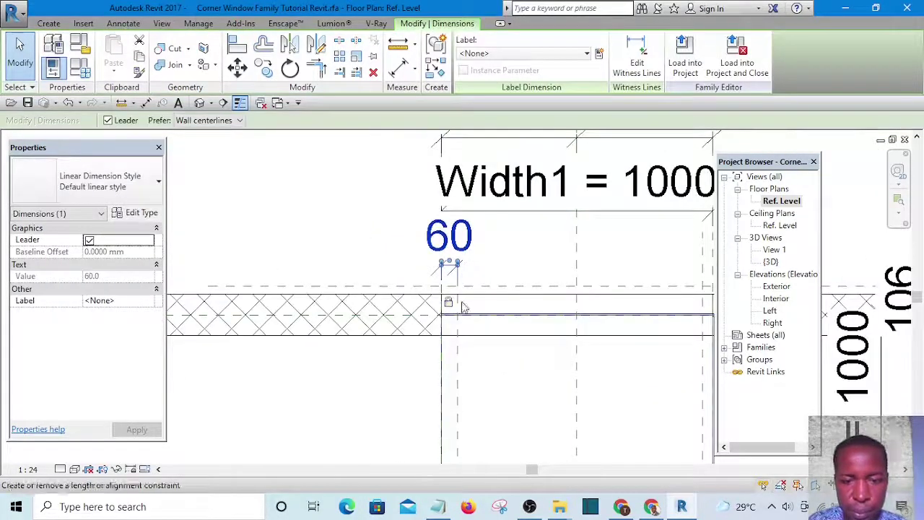
pyautogui.moveTo(464, 307); pyautogui.dragTo(364, 245, button='middle')
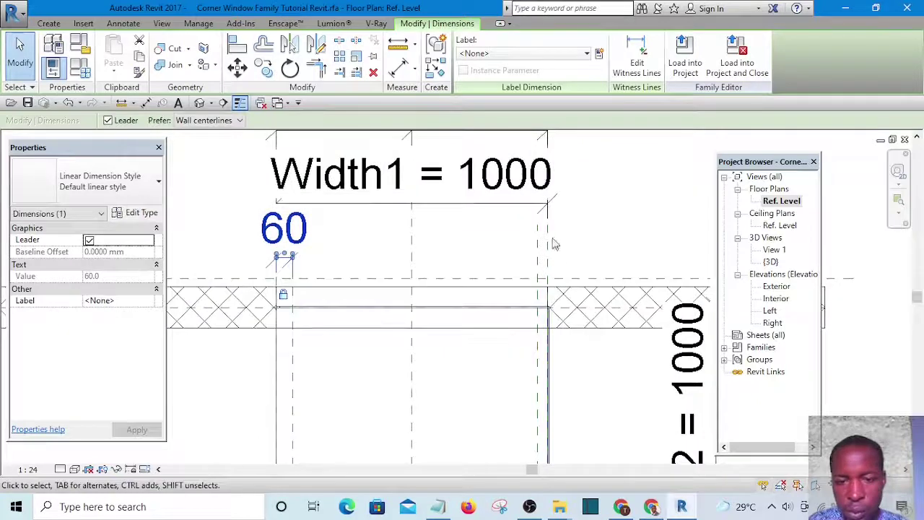
# - Add an aligned dimension between the Right reference plane and the new plane just inside it
pyautogui.click(398, 69)
pyautogui.scroll(4, 551, 262)
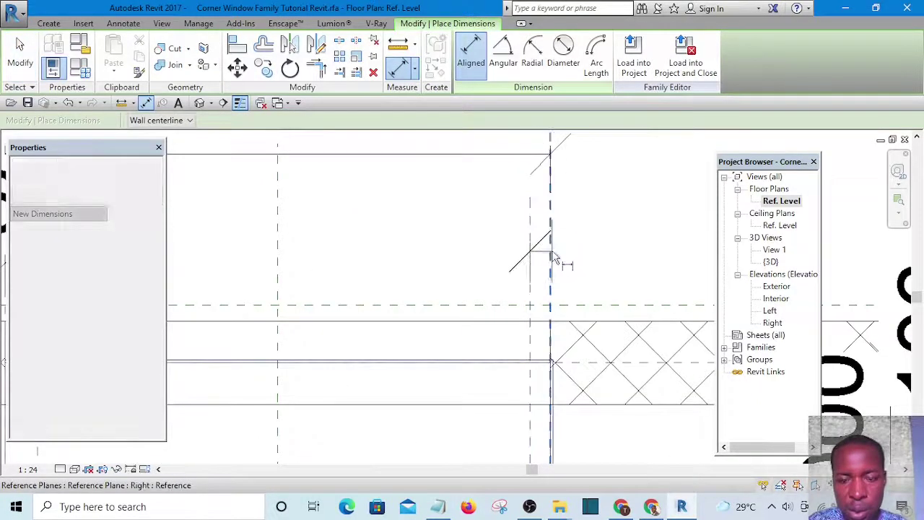
pyautogui.click(552, 251)
pyautogui.click(637, 243)
pyautogui.press('Escape')
pyautogui.press('Escape')
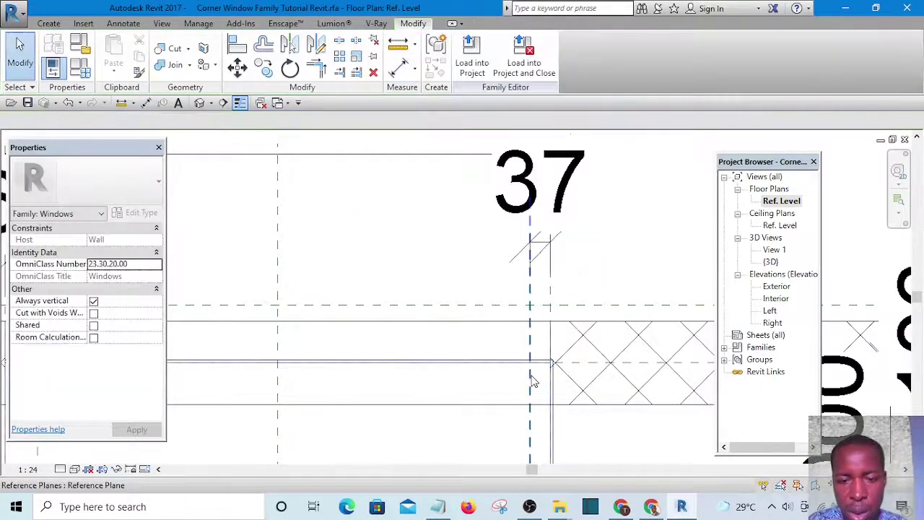
# - Set the new plane's offset from the Right reference plane to 60 mm and lock that dimension
pyautogui.click(531, 382)
pyautogui.click(540, 224)
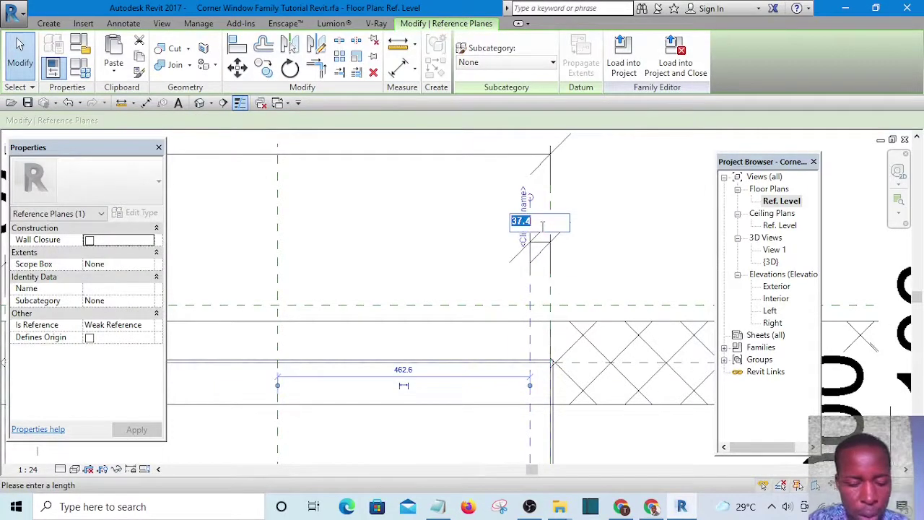
pyautogui.press('Return')
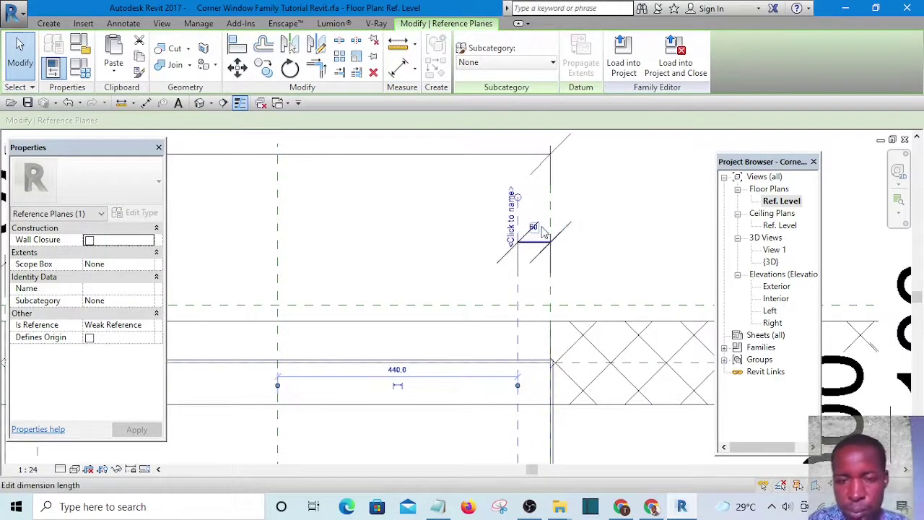
pyautogui.click(737, 208)
pyautogui.click(518, 249)
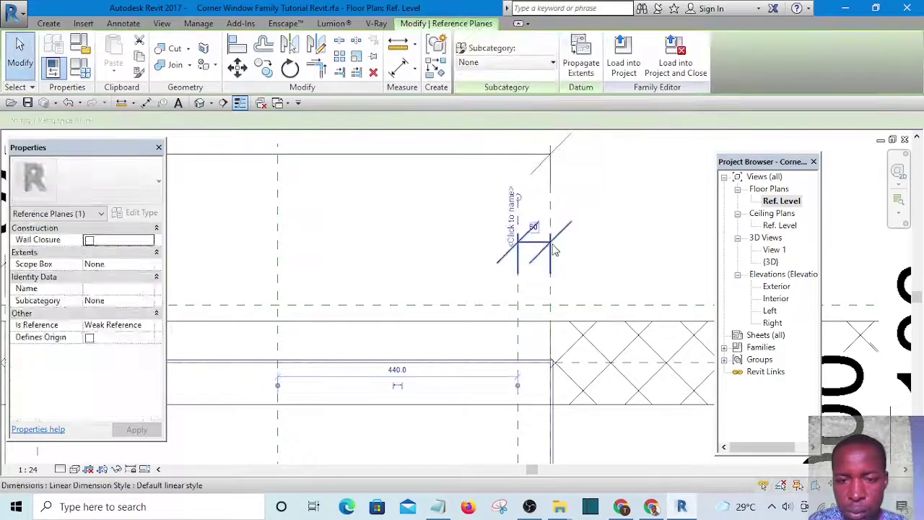
pyautogui.click(553, 245)
pyautogui.press('Escape')
pyautogui.click(542, 252)
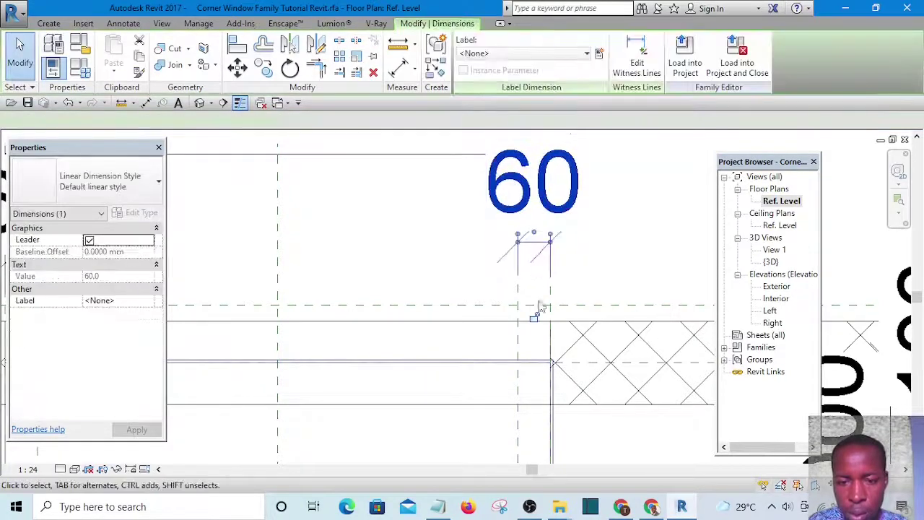
pyautogui.click(535, 319)
pyautogui.click(609, 253)
pyautogui.scroll(-6, 599, 226)
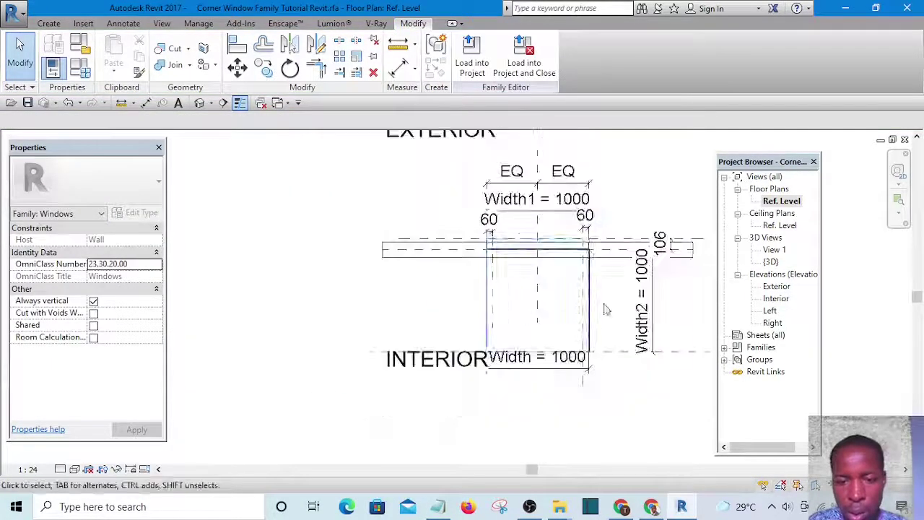
pyautogui.scroll(2, 607, 317)
pyautogui.click(542, 203)
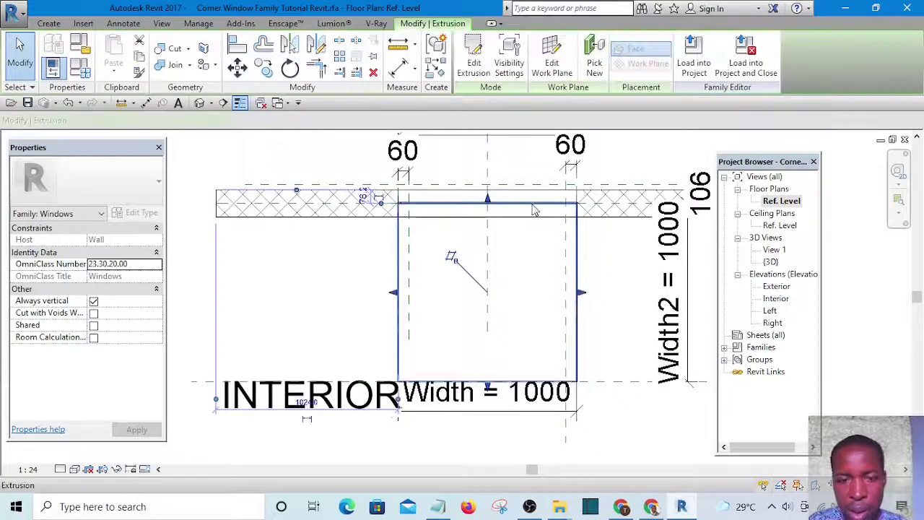
pyautogui.press('Escape')
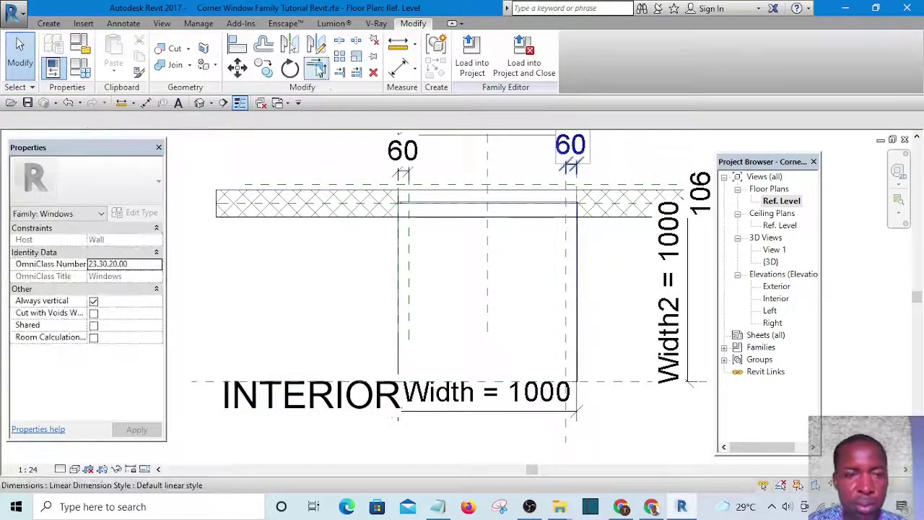
pyautogui.moveTo(478, 186); pyautogui.dragTo(447, 228, button='middle')
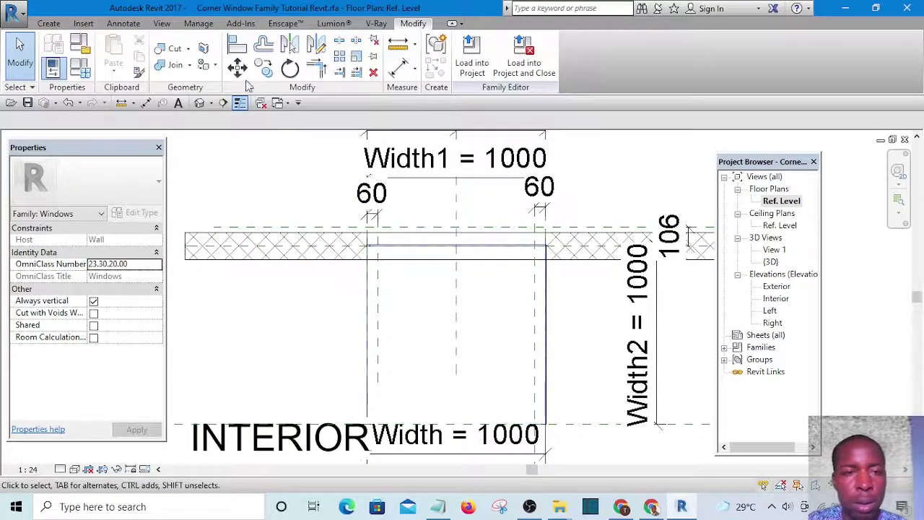
# - Open the frame sweep's profile sketch for editing in the 3D view, with the view set to Top
pyautogui.click(200, 104)
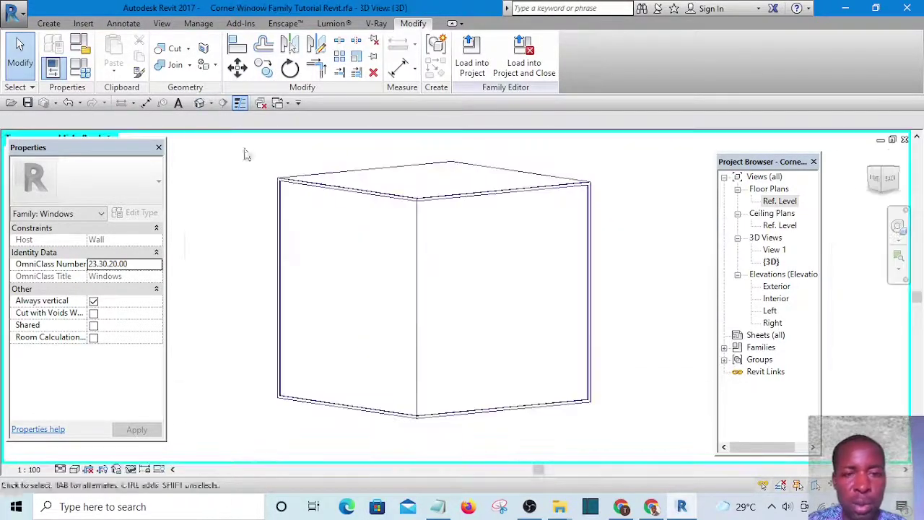
pyautogui.scroll(5, 599, 195)
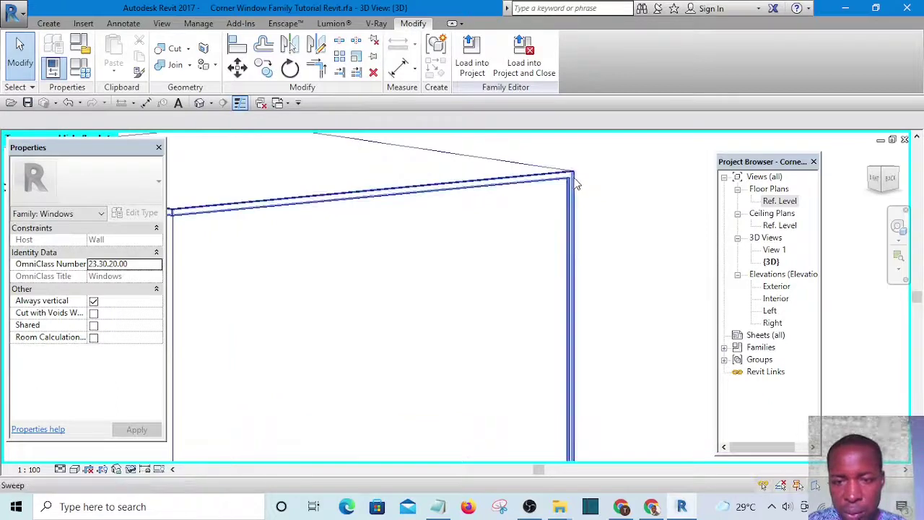
pyautogui.click(576, 182)
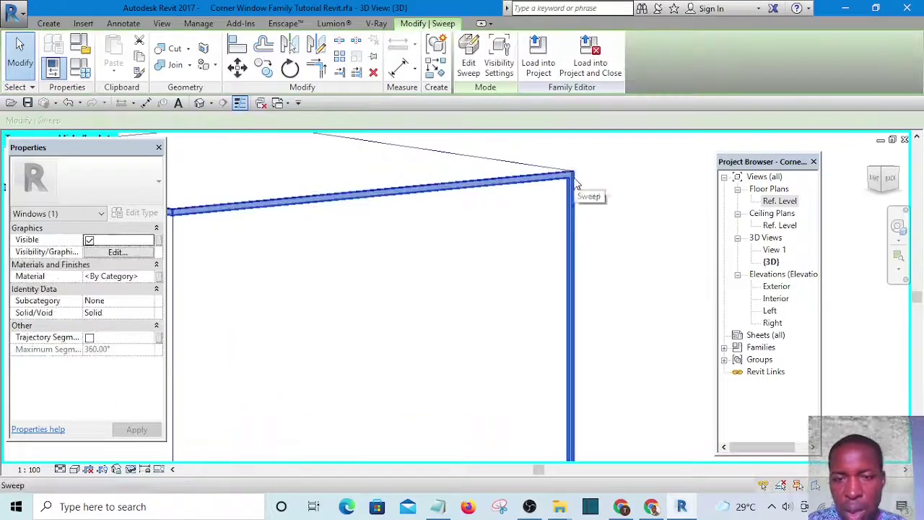
pyautogui.click(469, 67)
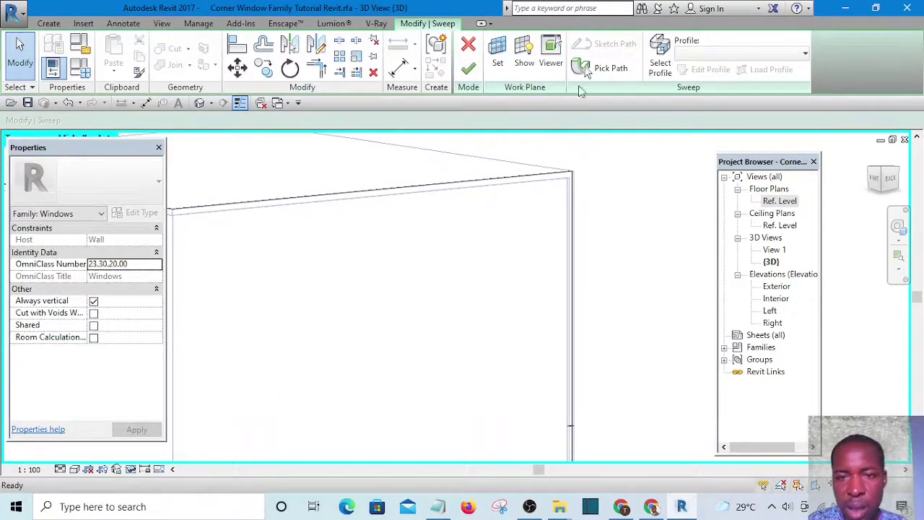
pyautogui.scroll(-4, 567, 209)
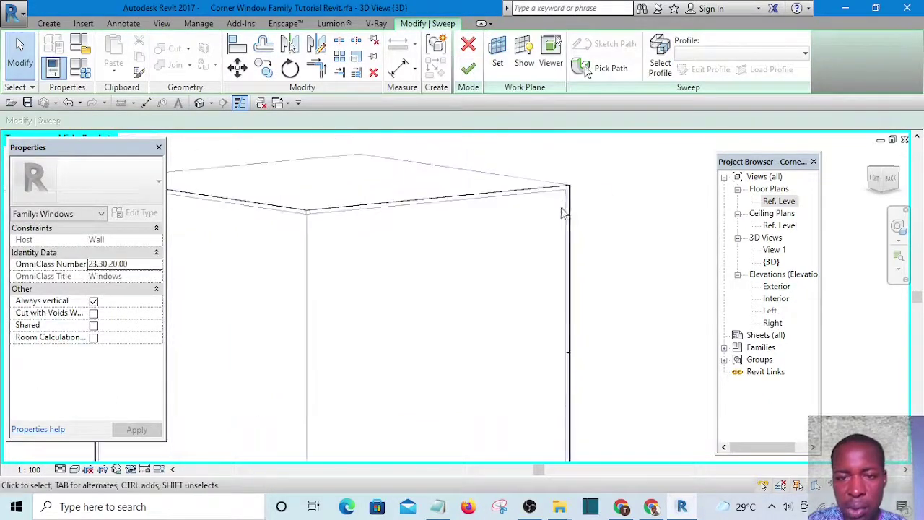
pyautogui.click(566, 301)
pyautogui.click(710, 69)
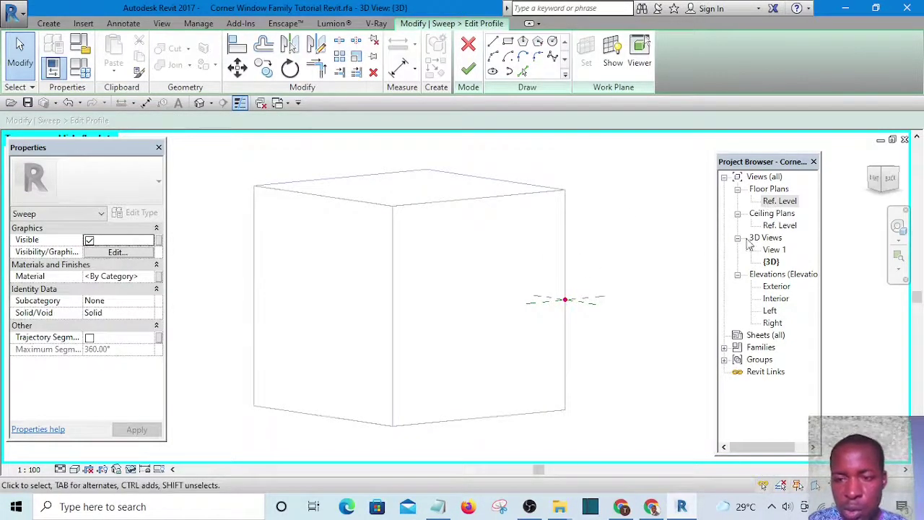
pyautogui.keyDown('shift'); pyautogui.moveTo(561, 264); pyautogui.dragTo(571, 339, button='middle'); pyautogui.keyUp('shift')
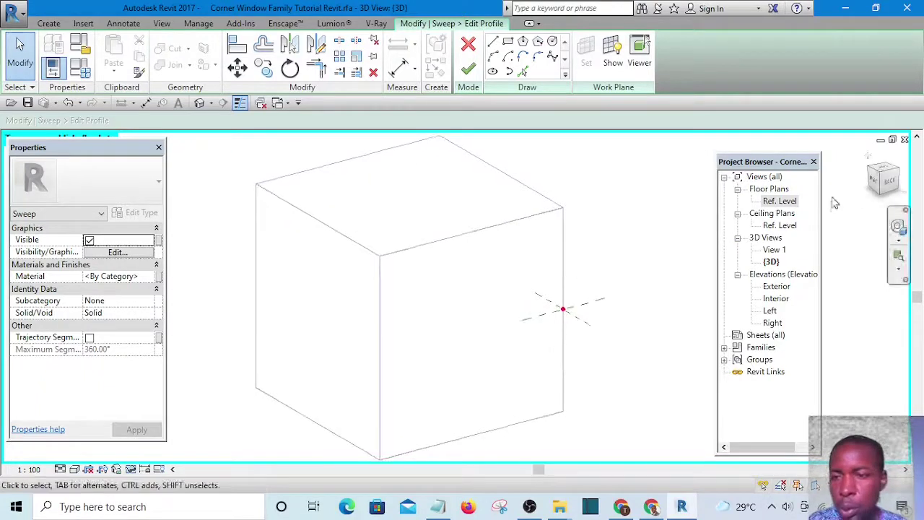
pyautogui.keyDown('shift'); pyautogui.moveTo(611, 217); pyautogui.dragTo(613, 313, button='middle'); pyautogui.keyUp('shift')
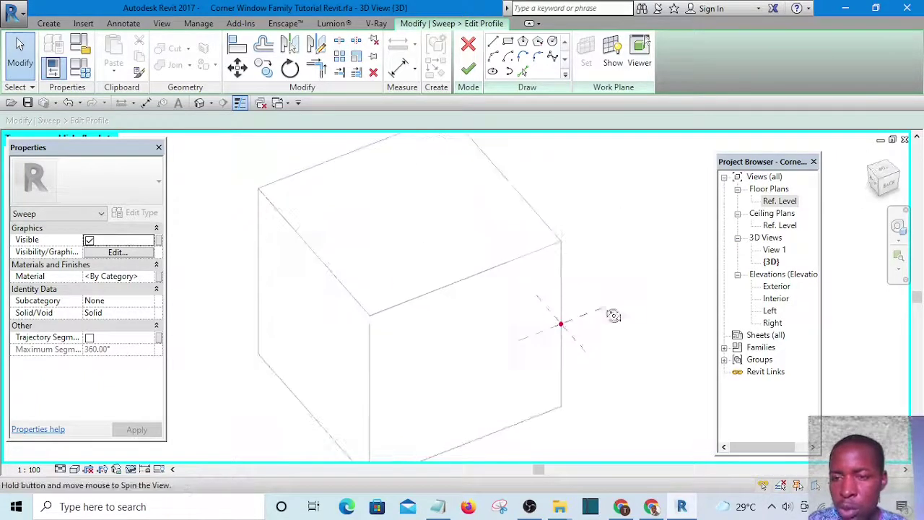
pyautogui.click(881, 173)
pyautogui.scroll(5, 564, 403)
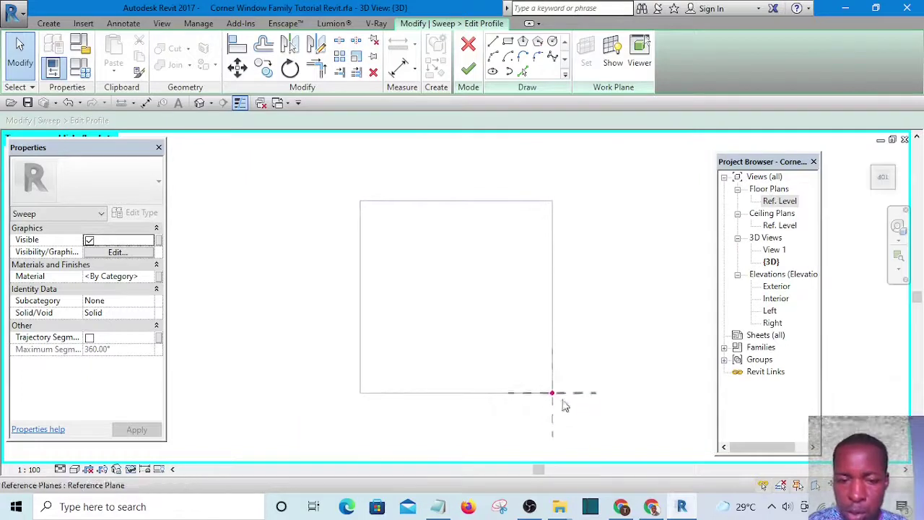
# - In the Ref. Level floor plan, align the sweep profile's right edge to the plane 60 mm inside the Left reference plane and lock it
pyautogui.doubleClick(780, 201)
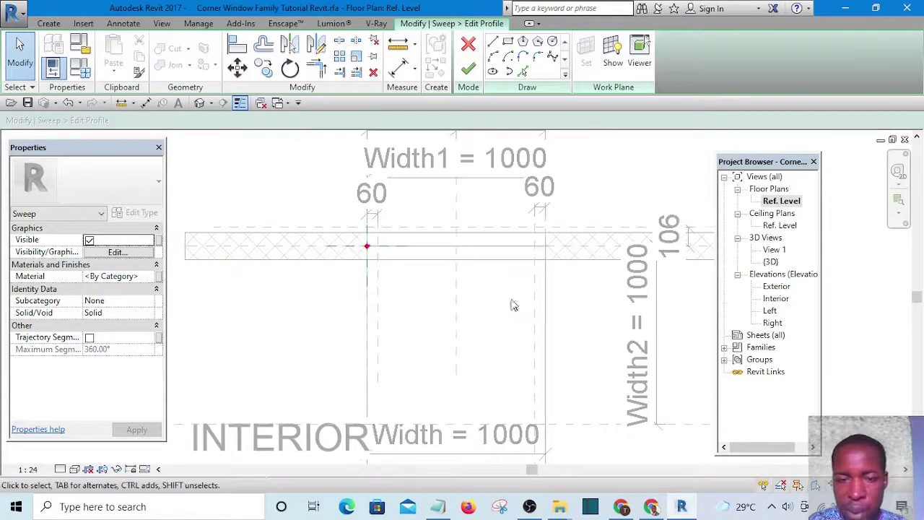
pyautogui.scroll(-3, 469, 274)
pyautogui.scroll(8, 431, 231)
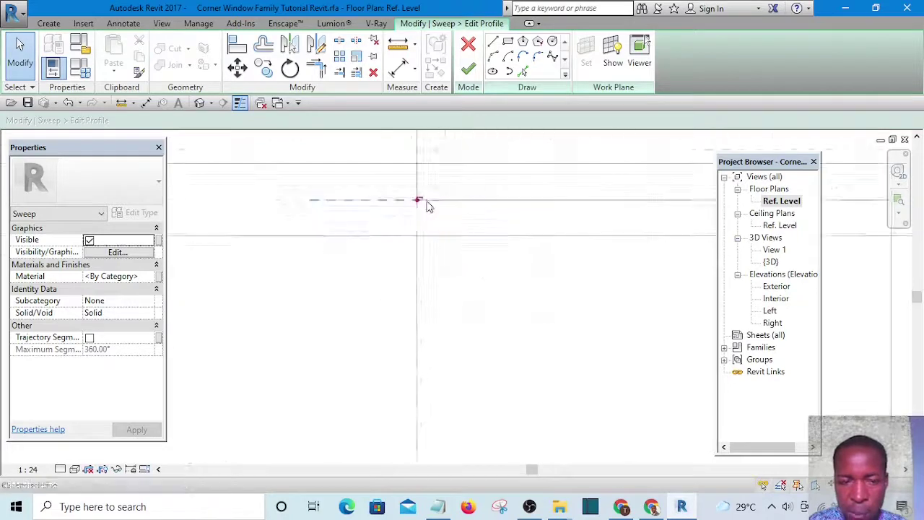
pyautogui.scroll(5, 428, 204)
pyautogui.moveTo(422, 226); pyautogui.dragTo(360, 291, button='middle')
pyautogui.scroll(-5, 353, 265)
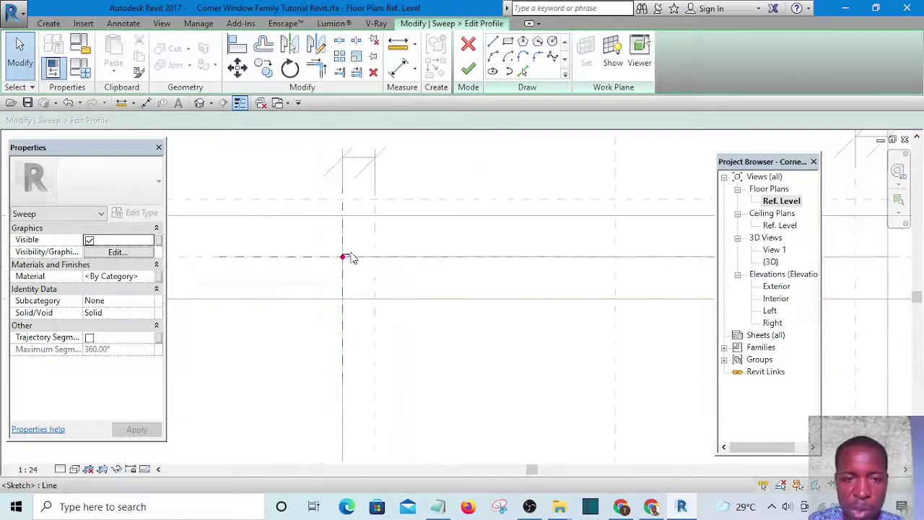
pyautogui.press('Escape')
pyautogui.scroll(2, 393, 211)
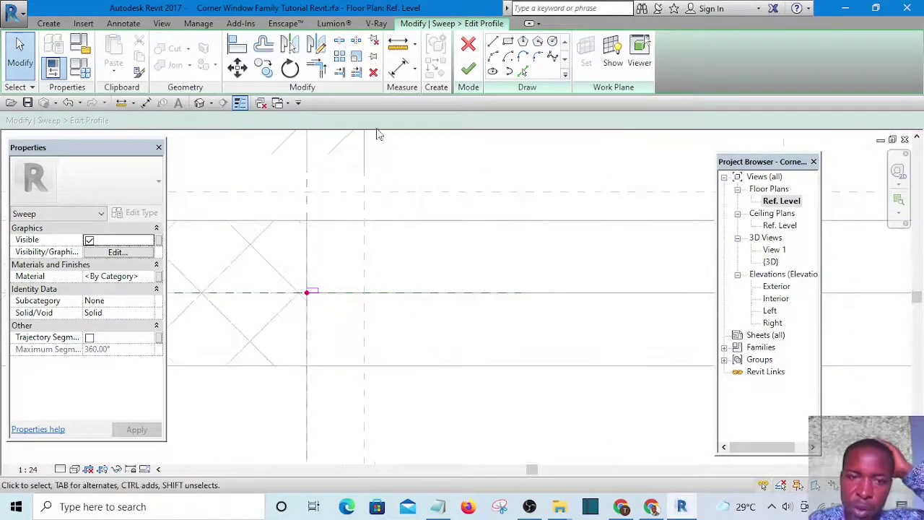
pyautogui.click(238, 45)
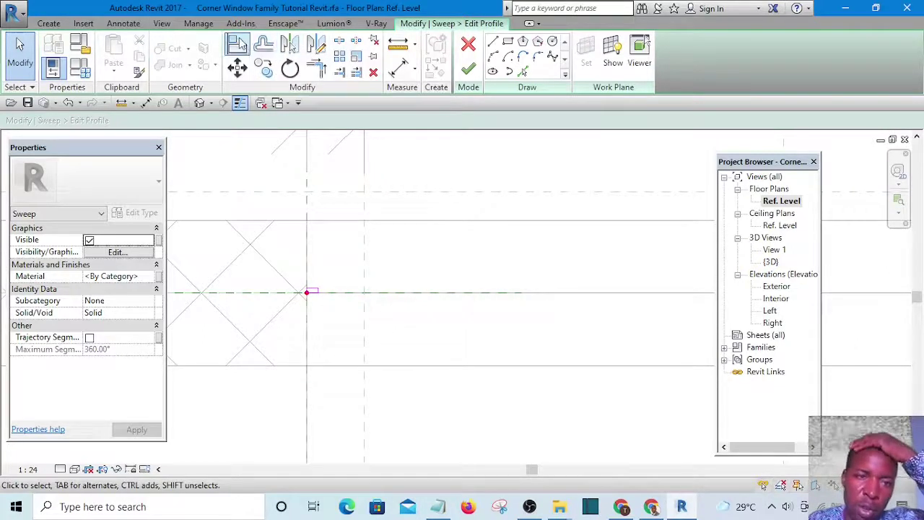
pyautogui.scroll(4, 329, 290)
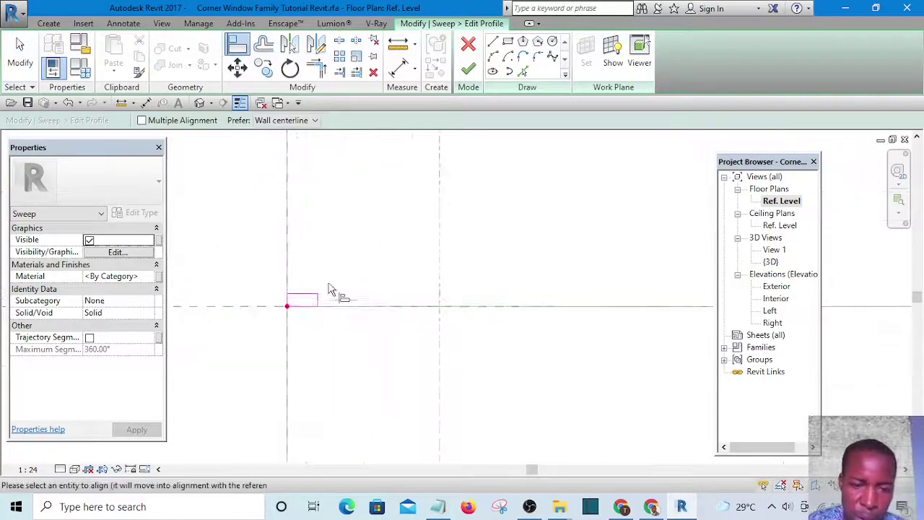
pyautogui.click(311, 302)
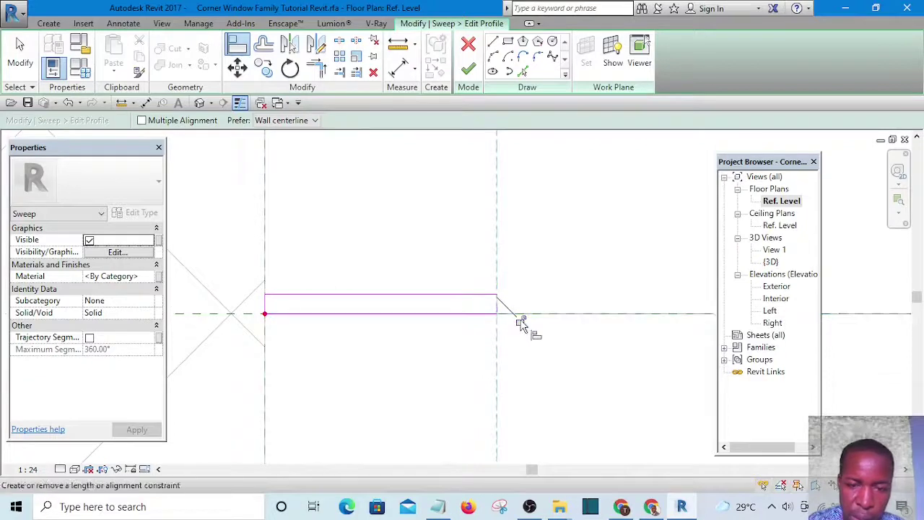
pyautogui.scroll(-6, 433, 314)
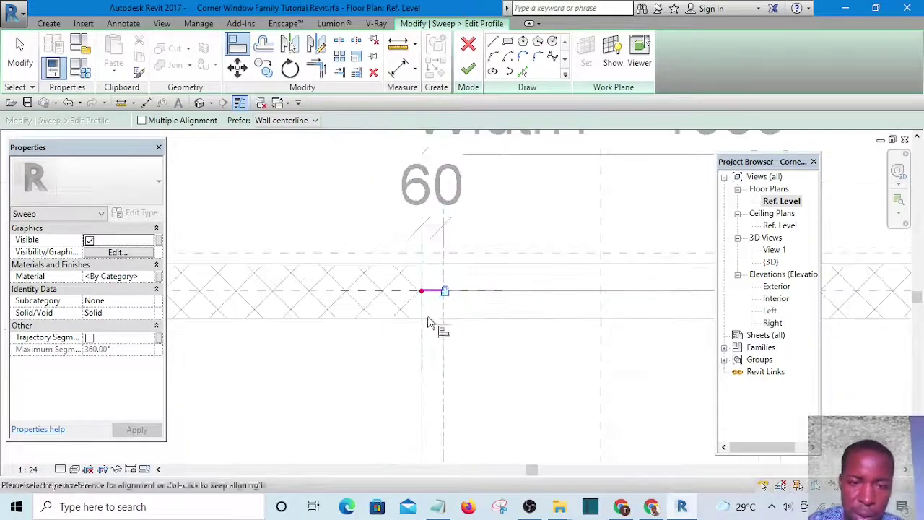
# - Align the sweep profile's left edge to the Left reference plane and lock the alignment
pyautogui.scroll(3, 427, 380)
pyautogui.scroll(3, 404, 340)
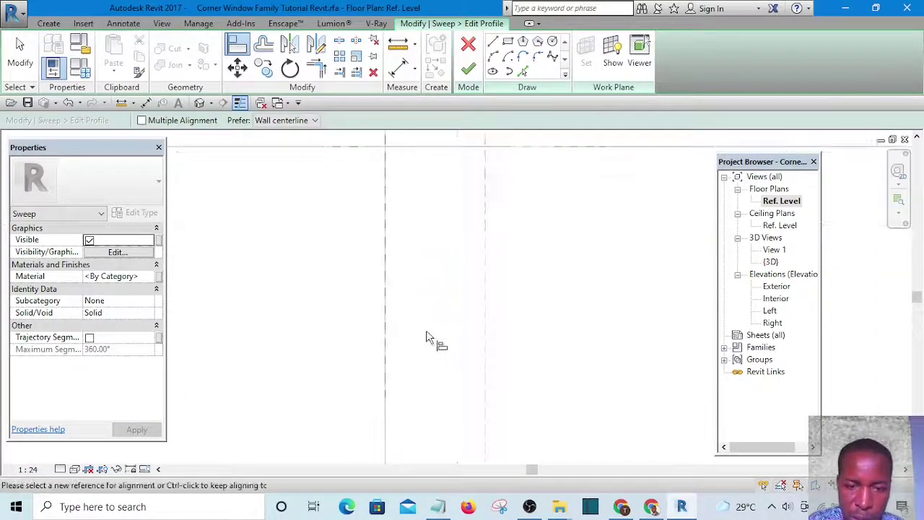
pyautogui.scroll(-5, 408, 335)
pyautogui.scroll(-3, 405, 328)
pyautogui.scroll(4, 409, 294)
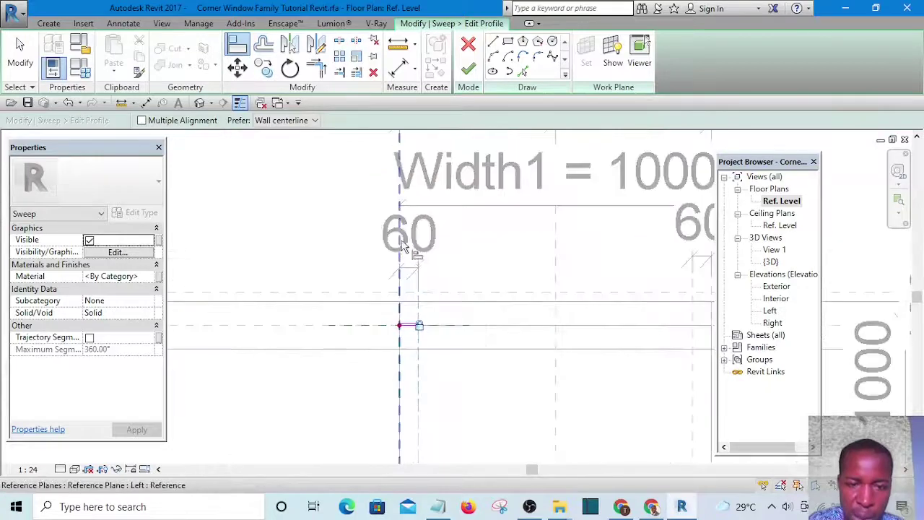
pyautogui.click(402, 188)
pyautogui.scroll(5, 408, 318)
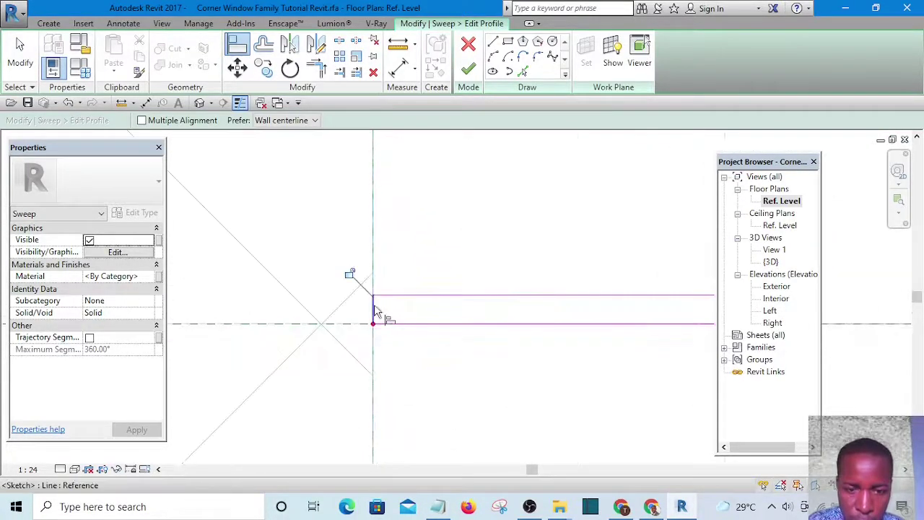
pyautogui.scroll(-5, 364, 292)
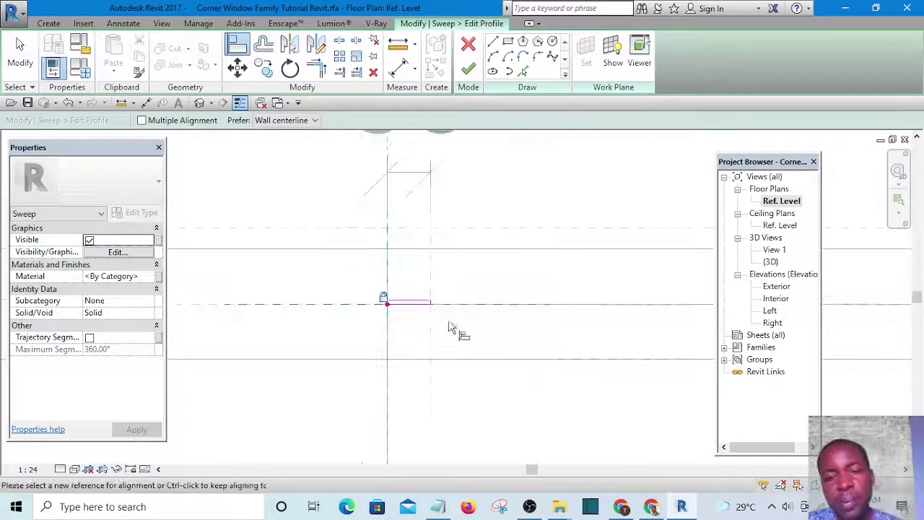
# - Move the profile's upper edge outward and set its distance from the lower edge to 50 mm
pyautogui.press('Escape')
pyautogui.scroll(3, 428, 309)
pyautogui.press('Escape')
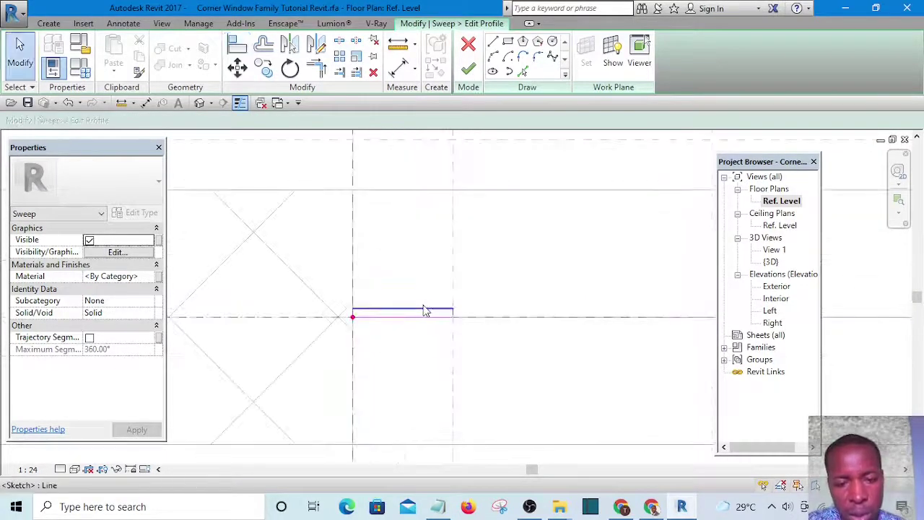
pyautogui.click(425, 276)
pyautogui.moveTo(423, 276); pyautogui.dragTo(417, 260)
pyautogui.click(438, 365)
pyautogui.scroll(-3, 423, 291)
pyautogui.scroll(2, 423, 286)
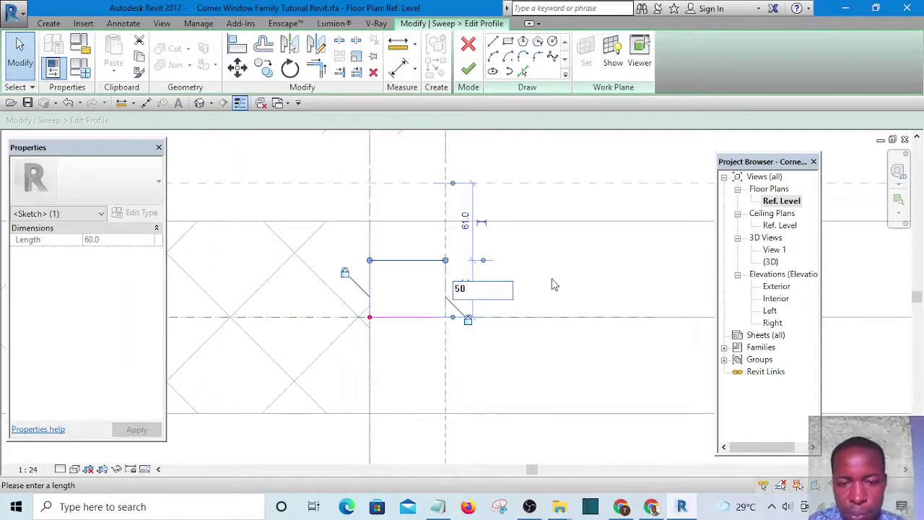
pyautogui.click(427, 256)
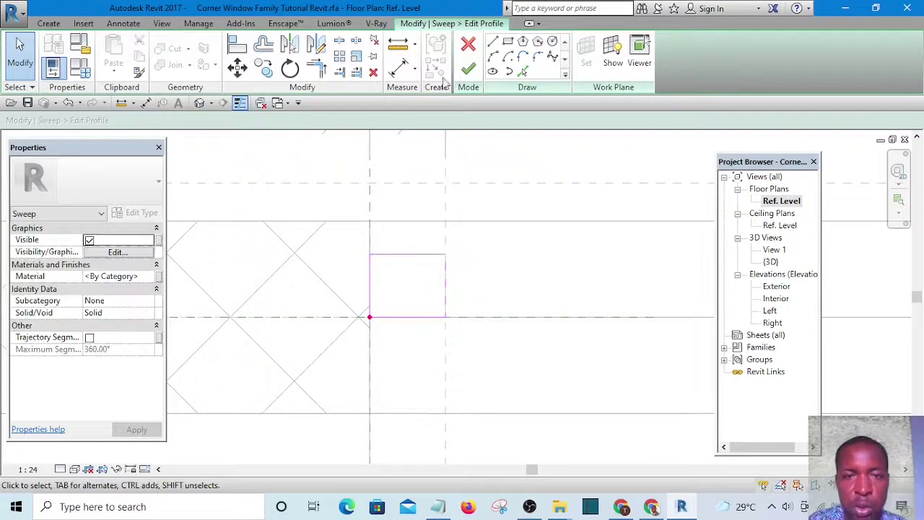
# - Add an aligned dimension from the profile's upper edge to the reference plane along the wall's centre, and lock it
pyautogui.press('d')
pyautogui.press('i')
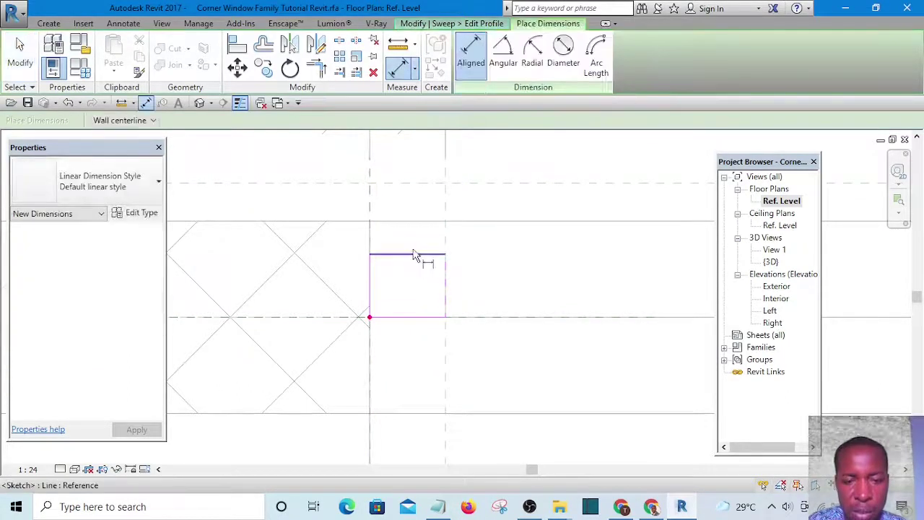
pyautogui.click(411, 252)
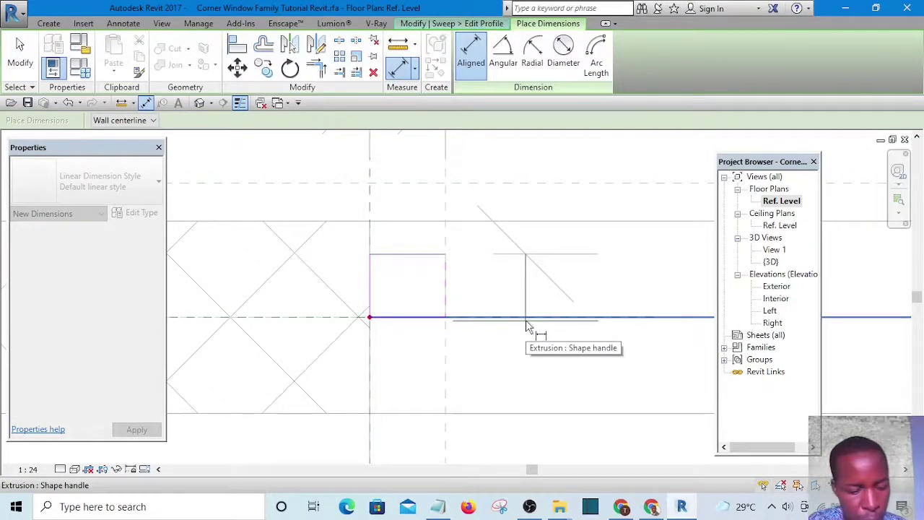
pyautogui.press('Tab')
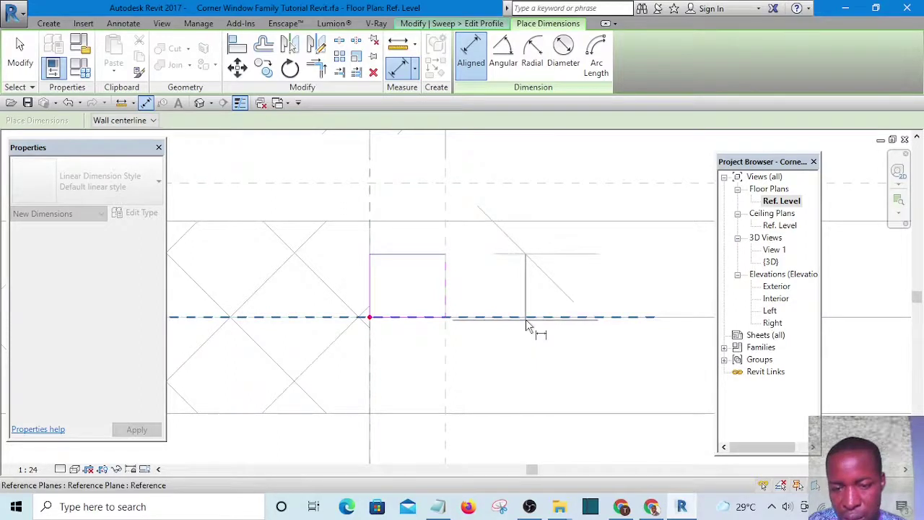
pyautogui.click(526, 319)
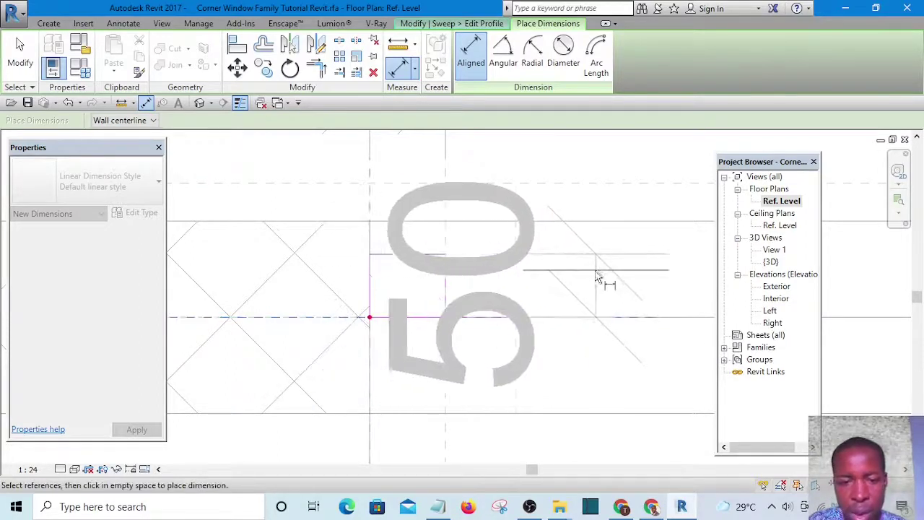
pyautogui.scroll(-3, 491, 298)
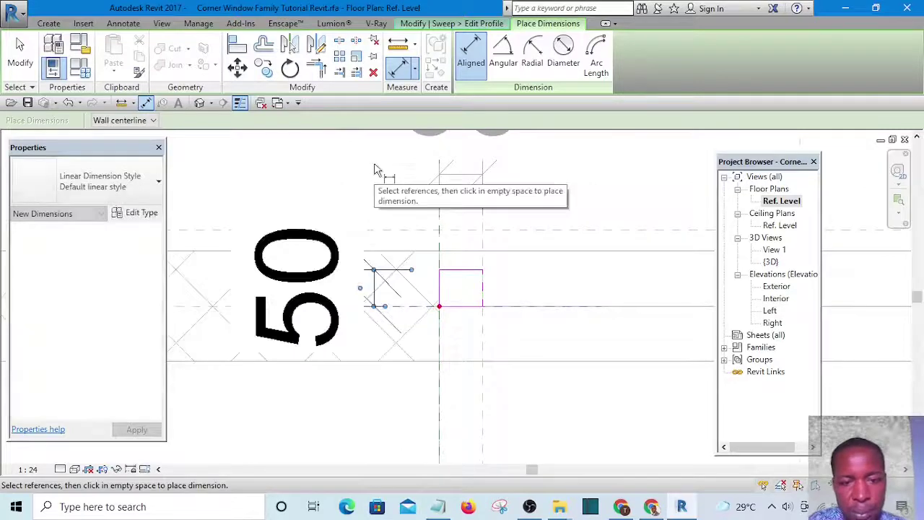
pyautogui.scroll(-4, 390, 305)
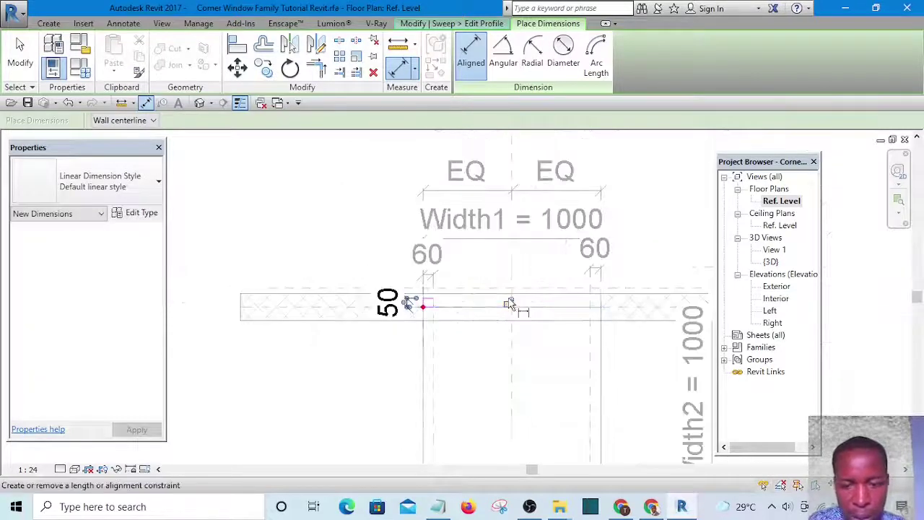
pyautogui.scroll(3, 369, 250)
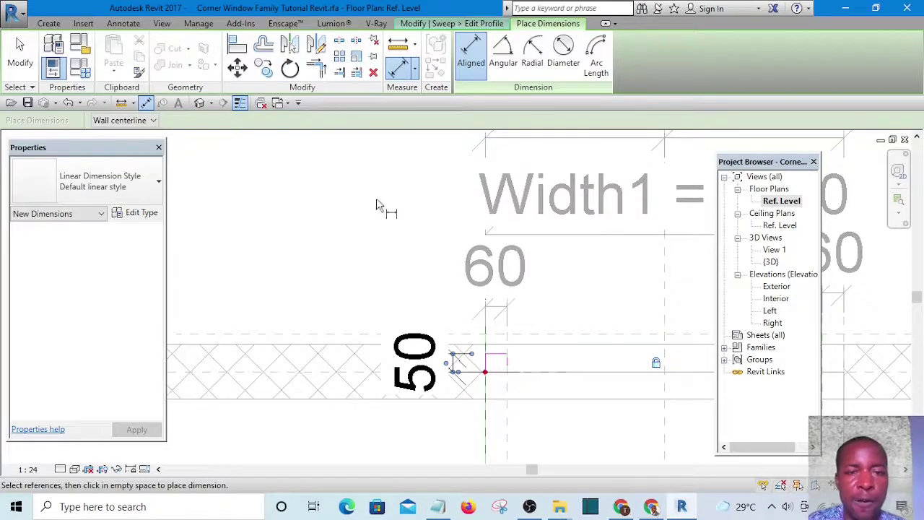
# - Finish the profile sketch and complete the frame sweep edit
pyautogui.click(20, 45)
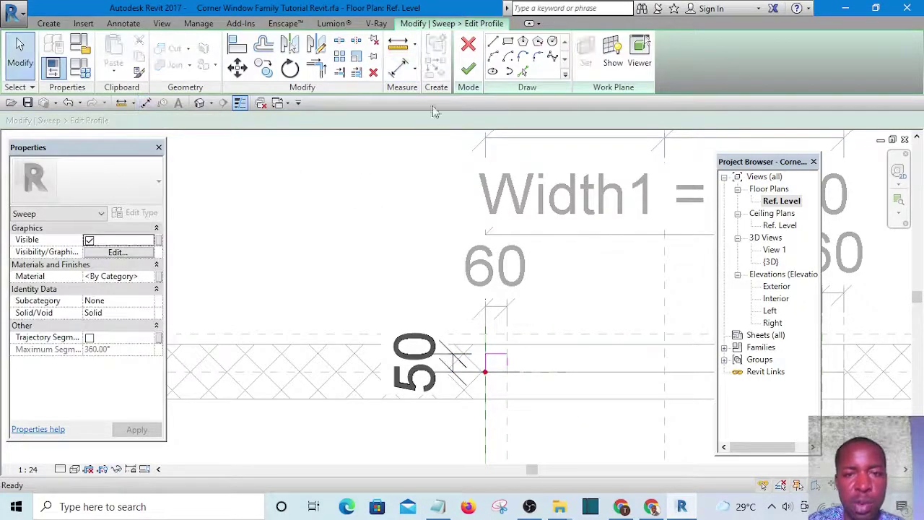
pyautogui.click(467, 73)
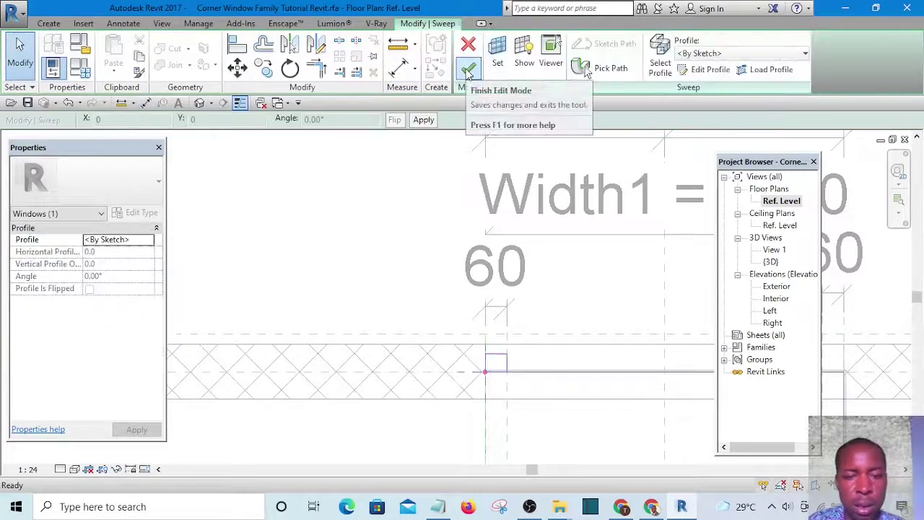
pyautogui.click(467, 72)
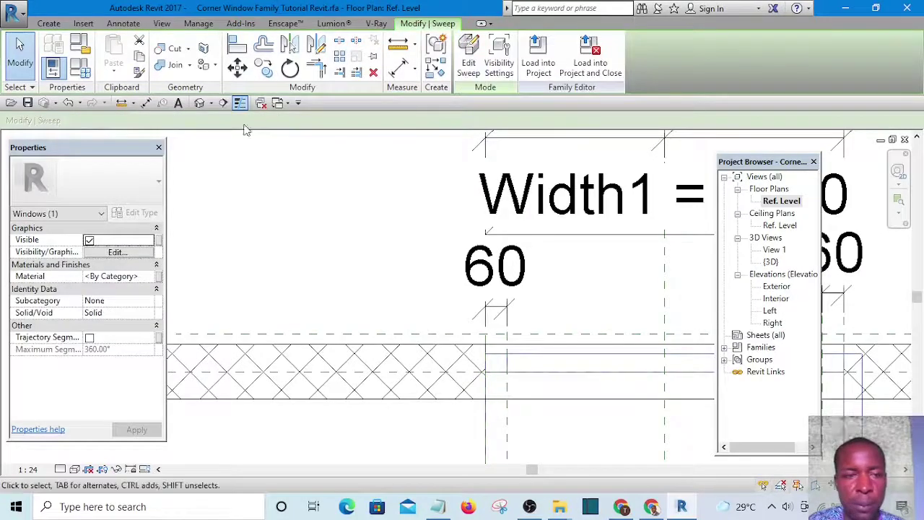
# - Show the family in the 3D view from an angle and reset the temporary hide/isolate to bring back the host wall
pyautogui.click(199, 103)
pyautogui.scroll(-5, 465, 213)
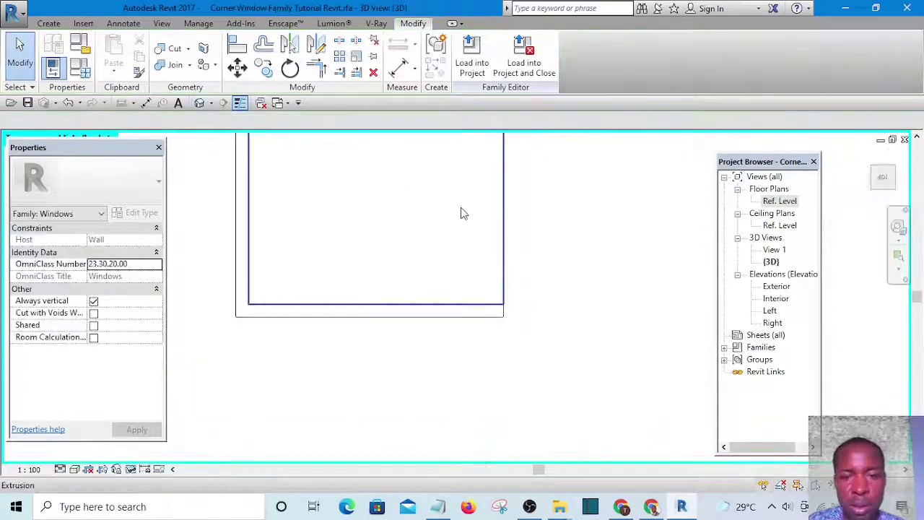
pyautogui.scroll(-3, 482, 225)
pyautogui.scroll(2, 447, 215)
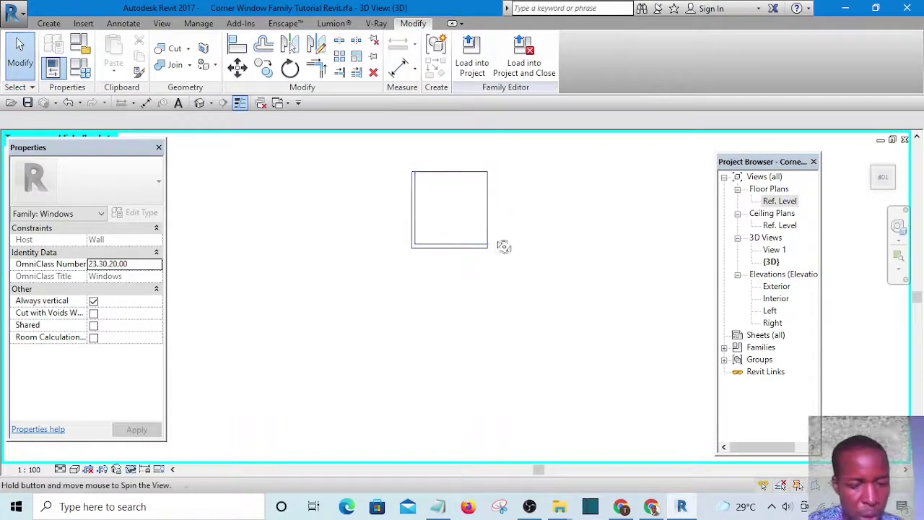
pyautogui.keyDown('shift'); pyautogui.moveTo(503, 246); pyautogui.dragTo(555, 309, button='middle'); pyautogui.keyUp('shift')
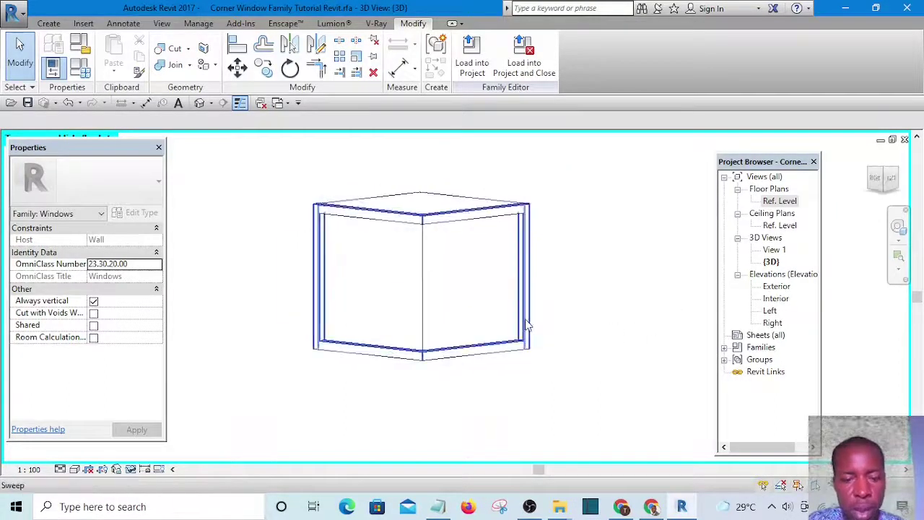
pyautogui.click(131, 469)
pyautogui.click(191, 454)
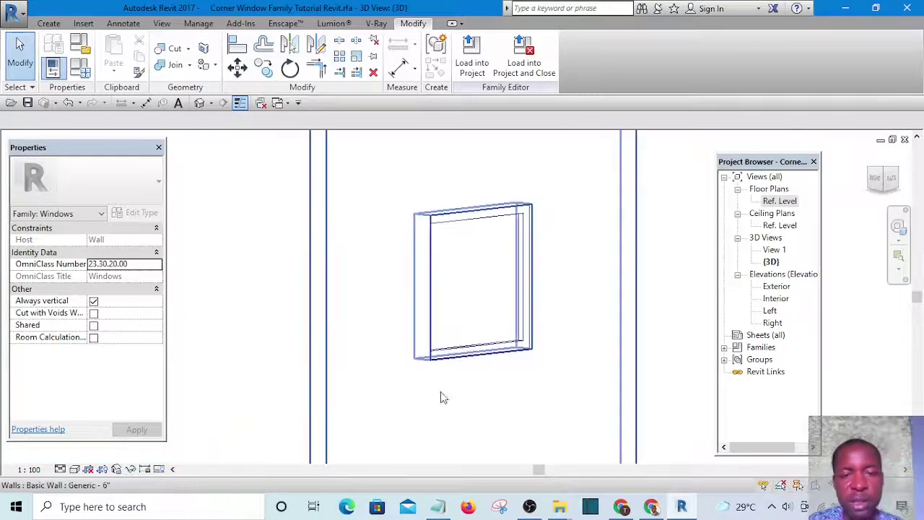
# - Load the corner window family into the building project, overwriting the existing version
pyautogui.keyDown('shift'); pyautogui.moveTo(617, 328); pyautogui.dragTo(470, 366, button='middle'); pyautogui.keyUp('shift')
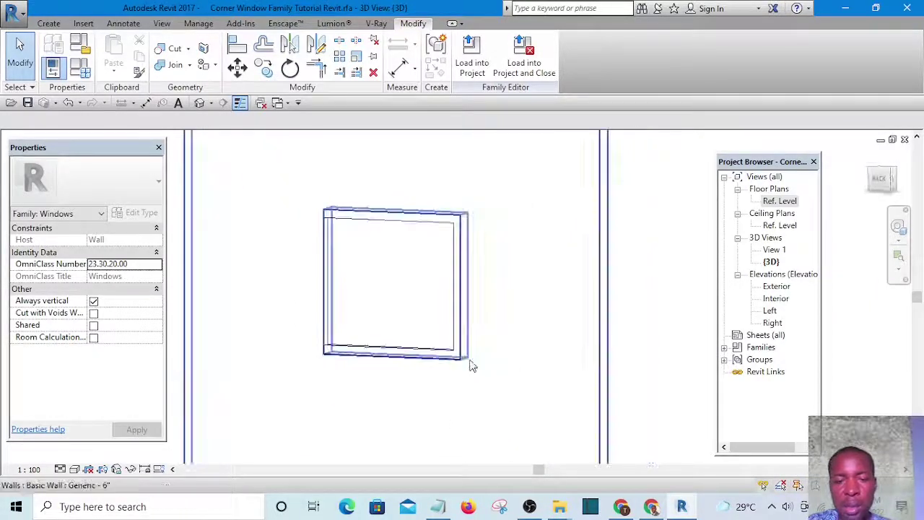
pyautogui.keyDown('shift'); pyautogui.moveTo(394, 392); pyautogui.dragTo(432, 186, button='middle'); pyautogui.keyUp('shift')
pyautogui.click(472, 64)
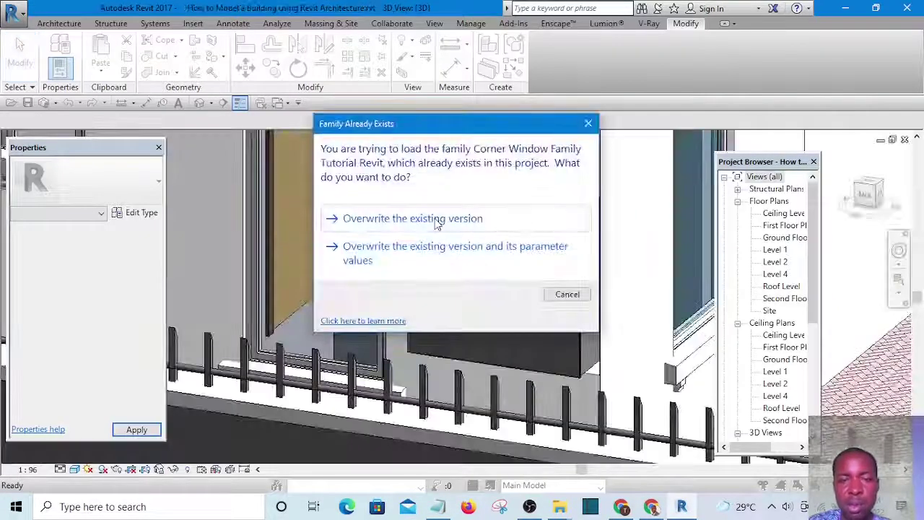
pyautogui.click(436, 218)
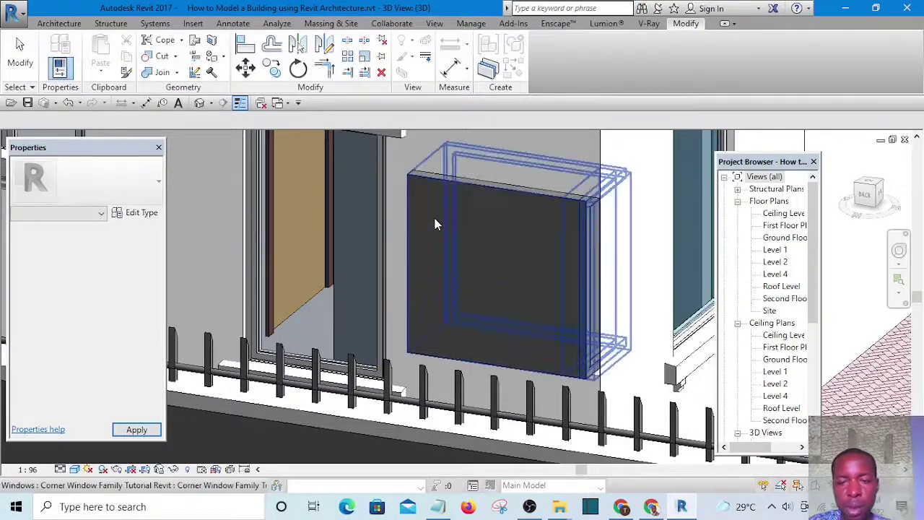
# - Examine the reloaded corner window at the building corner in 3D and select it
pyautogui.scroll(-3, 516, 265)
pyautogui.keyDown('shift'); pyautogui.moveTo(503, 267); pyautogui.dragTo(518, 320, button='middle'); pyautogui.keyUp('shift')
pyautogui.moveTo(581, 323); pyautogui.dragTo(493, 271, button='middle')
pyautogui.scroll(4, 547, 351)
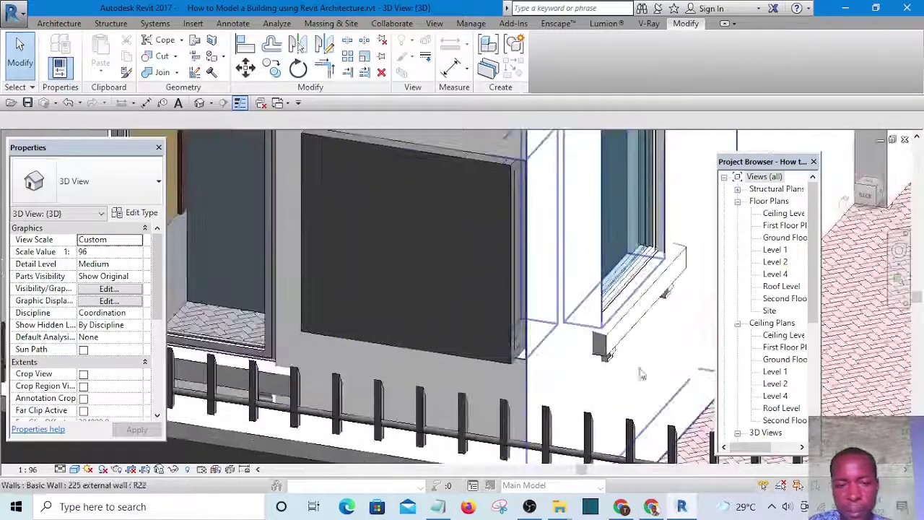
pyautogui.keyDown('shift'); pyautogui.moveTo(470, 371); pyautogui.dragTo(435, 336, button='middle'); pyautogui.keyUp('shift')
pyautogui.scroll(4, 436, 332)
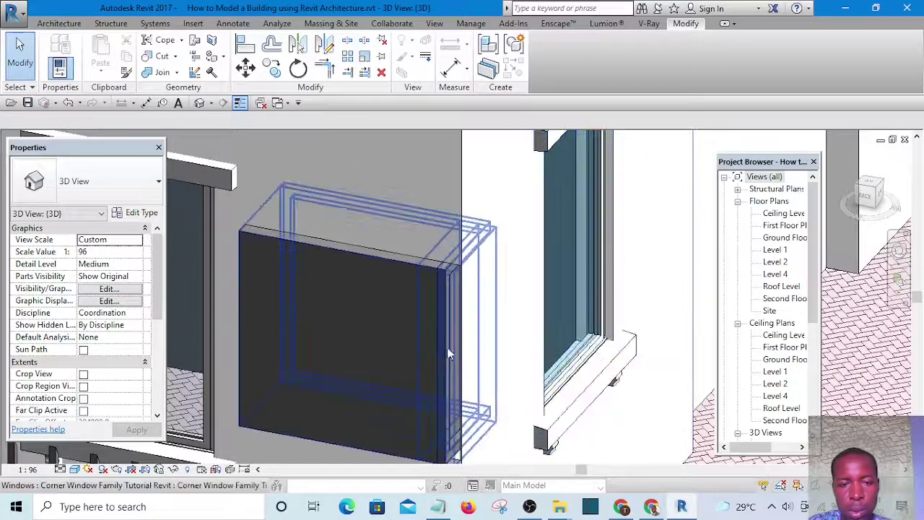
pyautogui.click(436, 343)
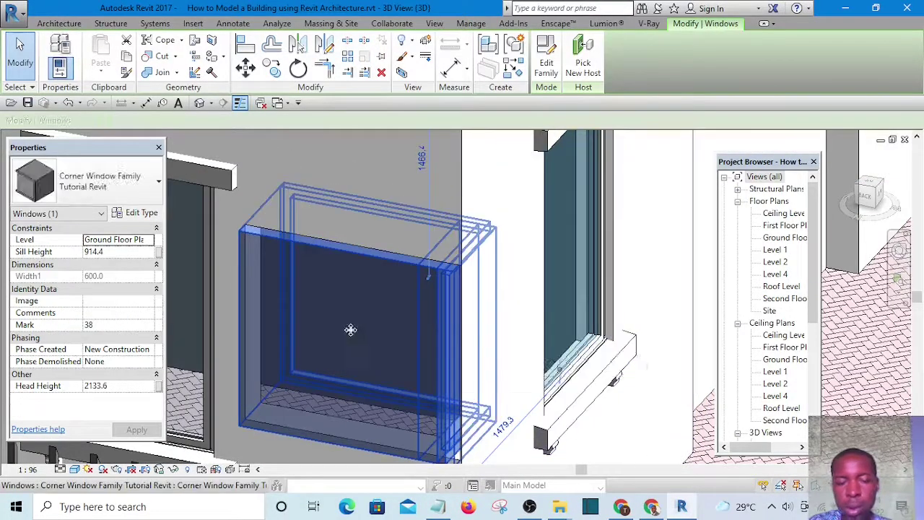
# - Open the Ground Floor Plan and show the corner window at the guest room's outer corner
pyautogui.doubleClick(787, 240)
pyautogui.scroll(-2, 531, 292)
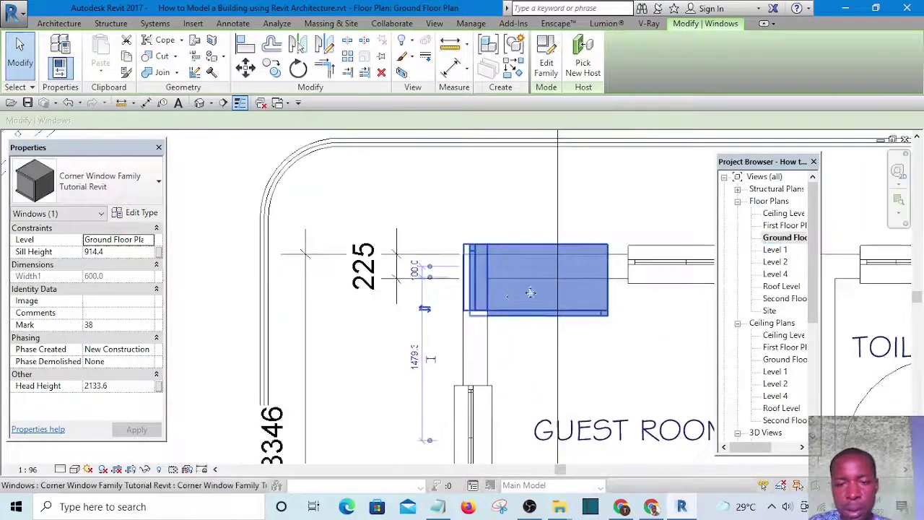
pyautogui.scroll(-5, 531, 292)
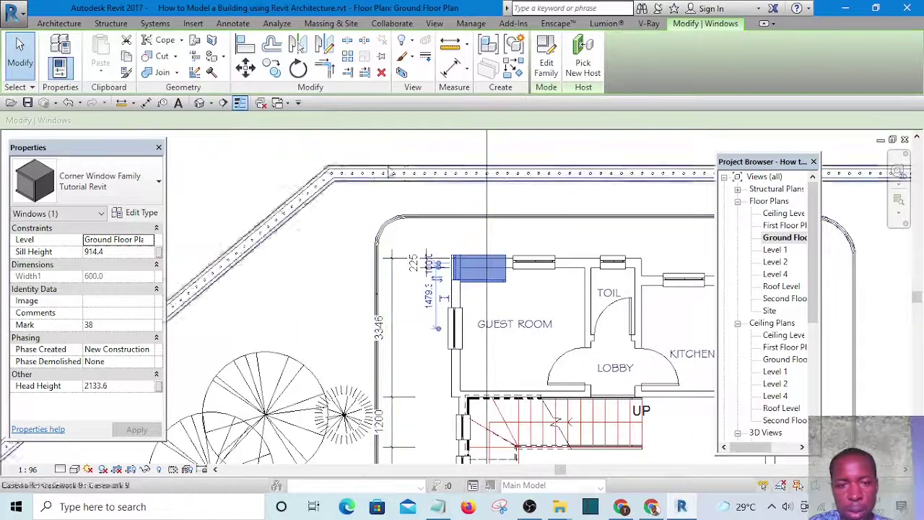
pyautogui.click(410, 163)
pyautogui.scroll(3, 460, 259)
# - Flip the corner window and mirror it about the vertical centreline of the guest room's side wall
pyautogui.click(476, 290)
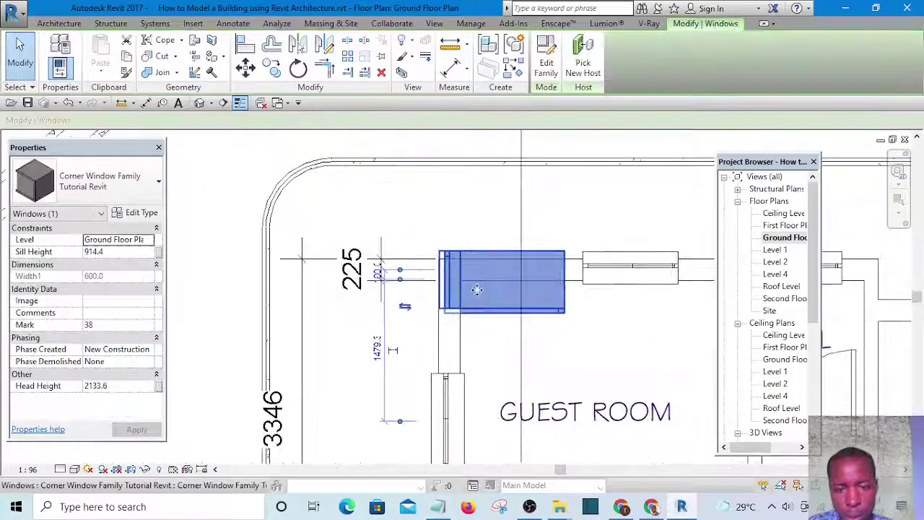
pyautogui.press('space')
pyautogui.scroll(2, 433, 303)
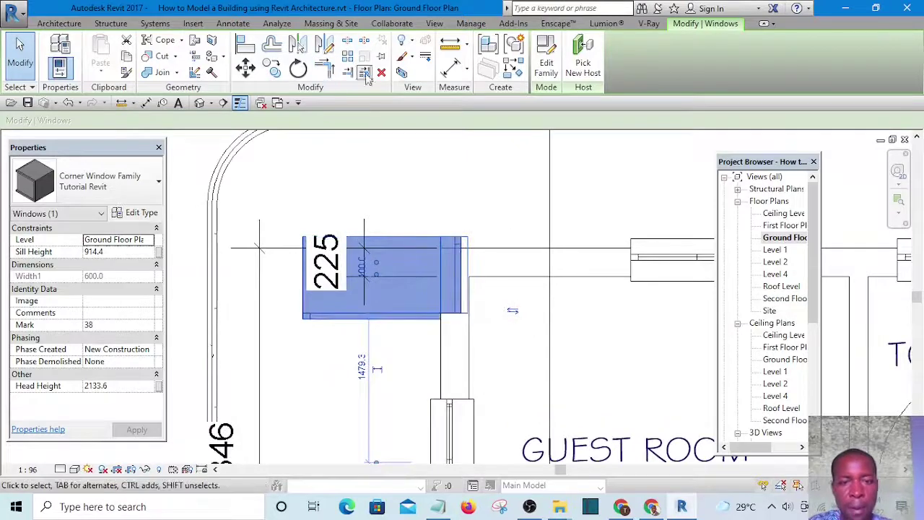
pyautogui.click(324, 45)
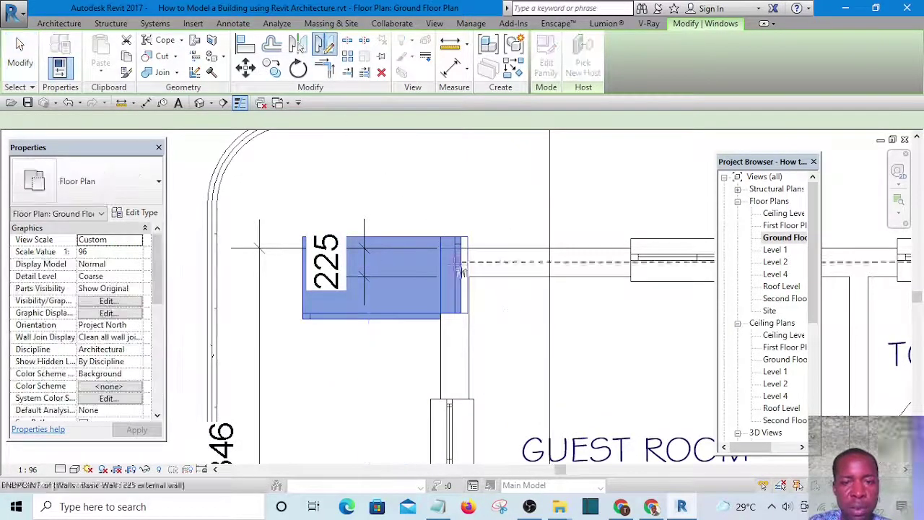
pyautogui.click(457, 168)
pyautogui.press('Escape')
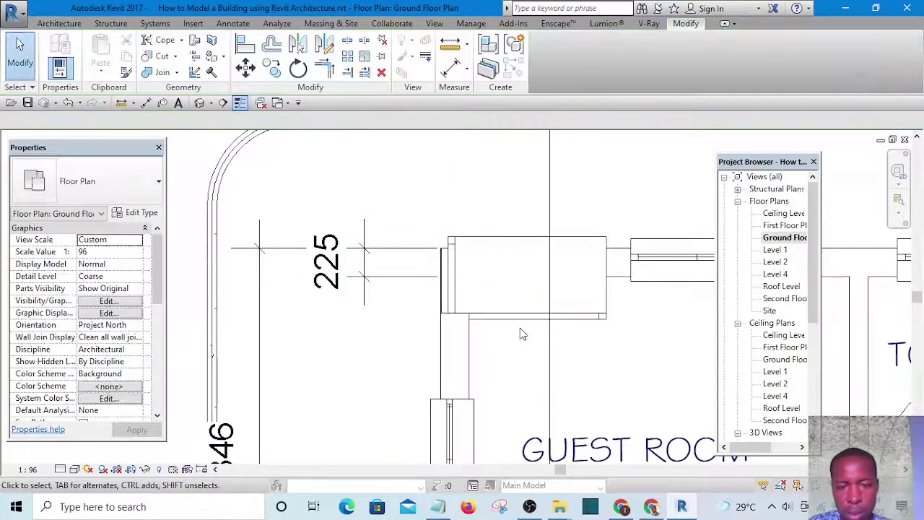
# - Try flipping the corner window to the outside of the building and flip it back over the guest room
pyautogui.scroll(3, 521, 324)
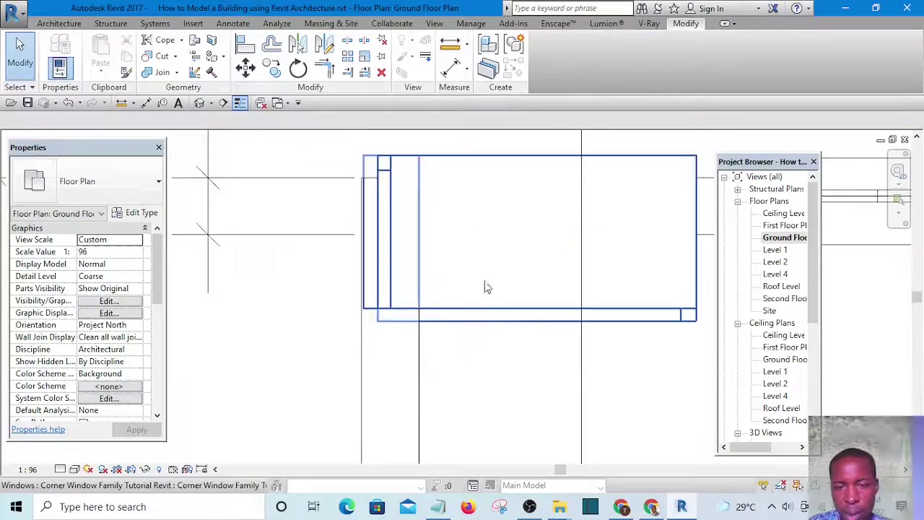
pyautogui.scroll(-3, 486, 287)
pyautogui.click(499, 265)
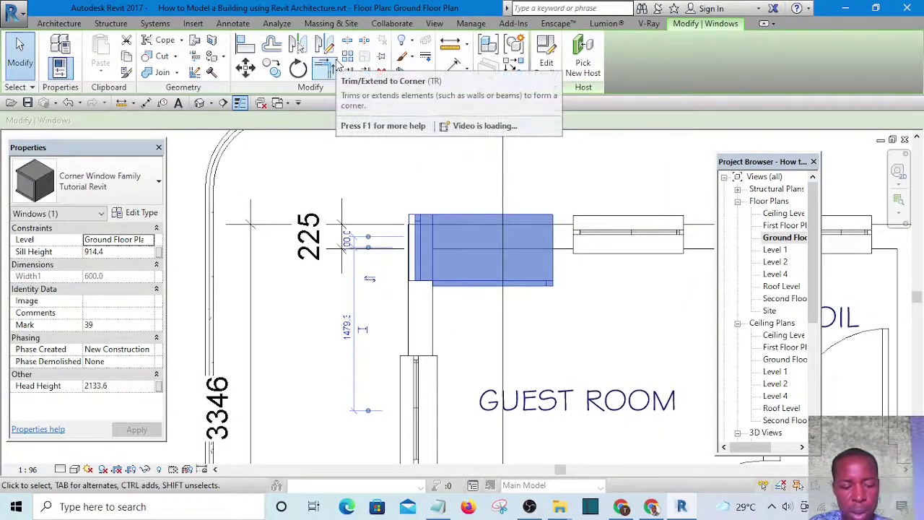
pyautogui.press('space')
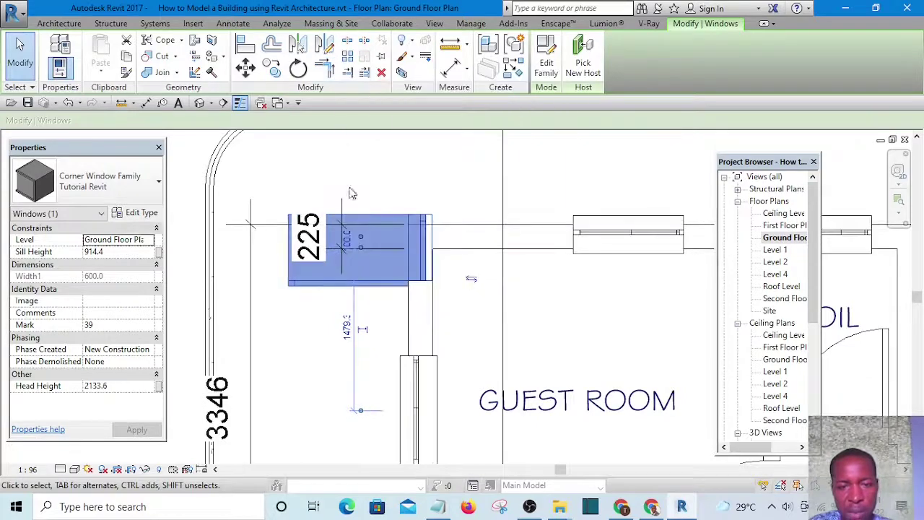
pyautogui.click(306, 165)
pyautogui.click(354, 287)
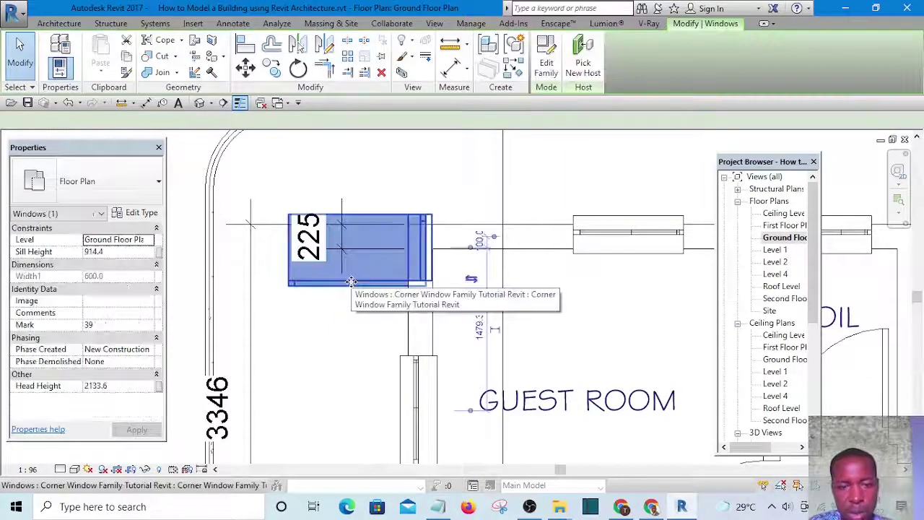
pyautogui.press('space')
pyautogui.click(575, 286)
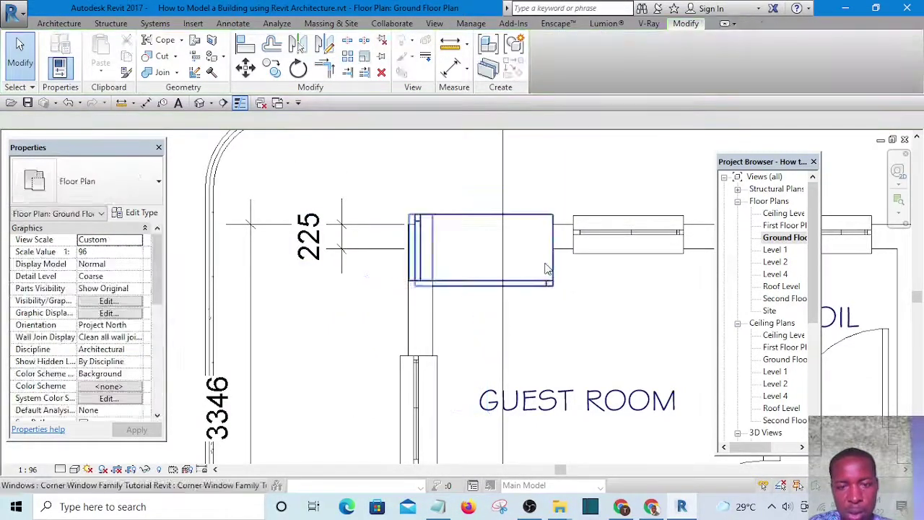
# - Mirror the corner window about a drawn horizontal axis through the upper wall, with Copy turned off
pyautogui.click(553, 273)
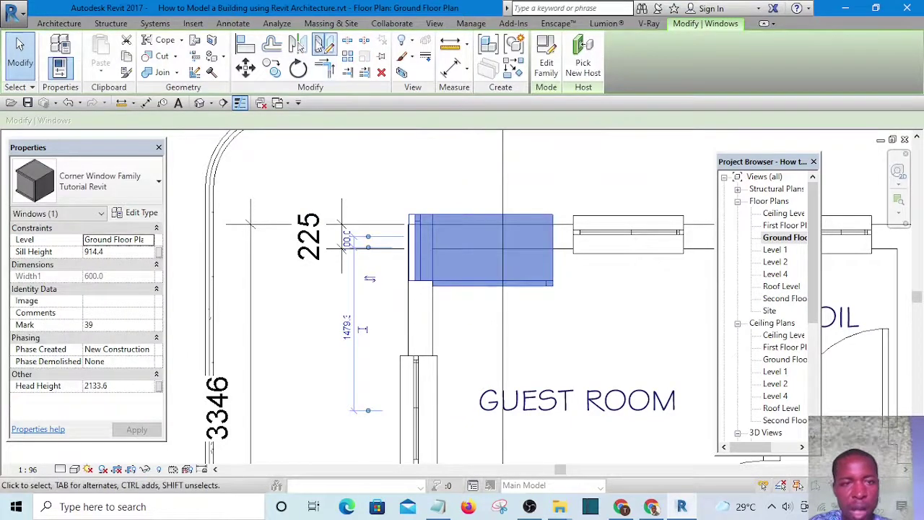
pyautogui.click(325, 45)
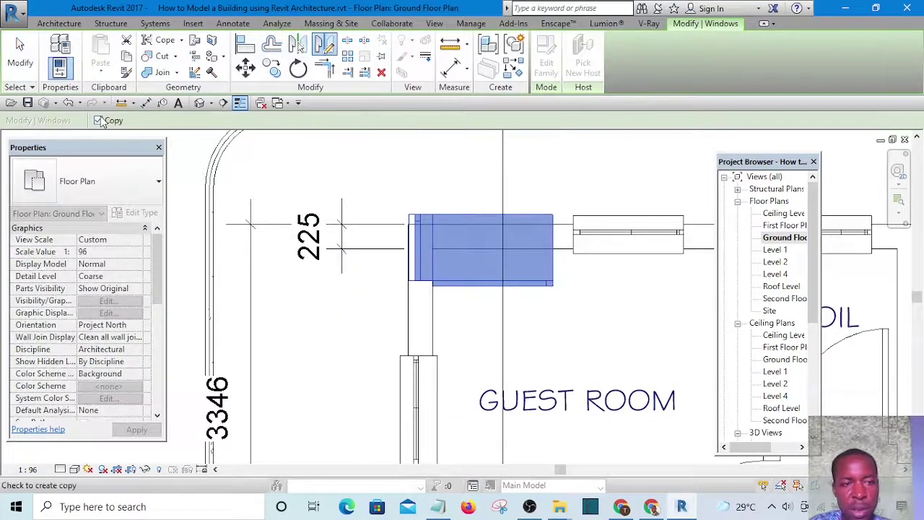
pyautogui.scroll(1, 589, 264)
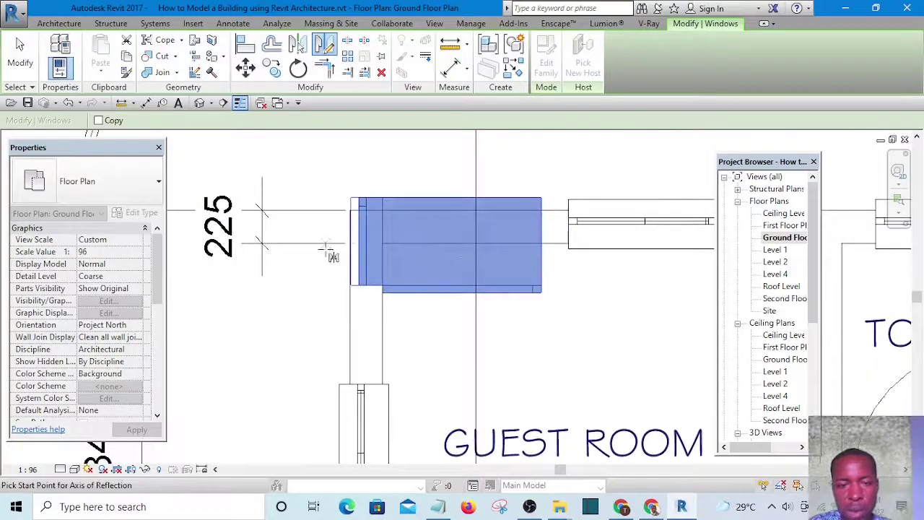
pyautogui.click(228, 254)
pyautogui.press('Escape')
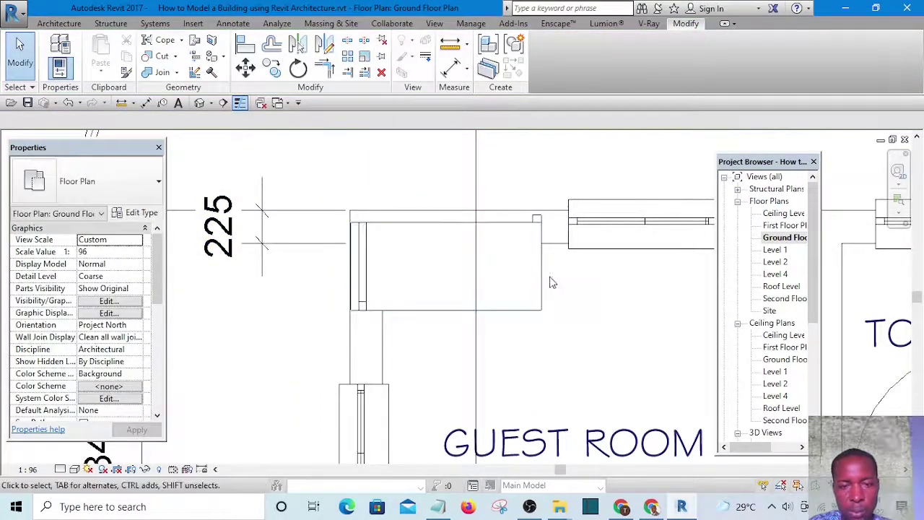
# - Nudge the mirrored corner window upwards in plan towards the exterior face of the host wall
pyautogui.click(537, 289)
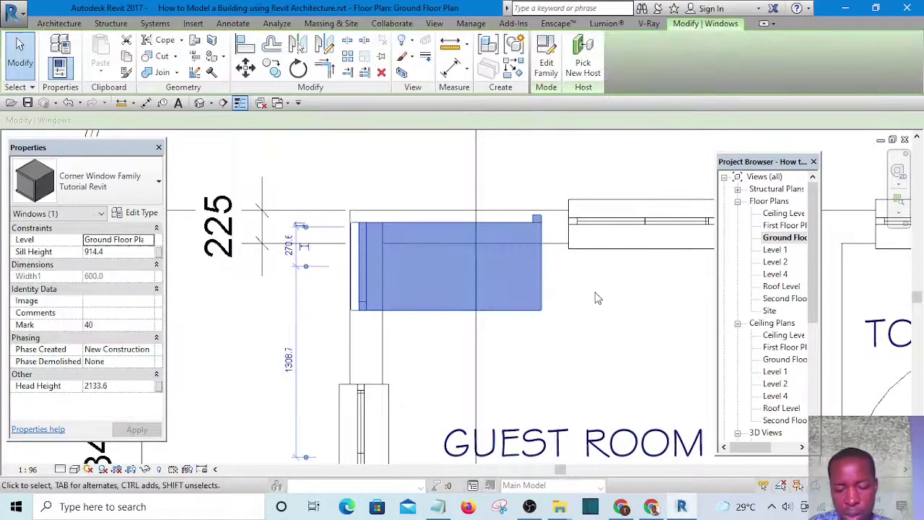
pyautogui.press('Up')
pyautogui.press('Up')
pyautogui.press('Up')
pyautogui.press('Up')
pyautogui.press('Up')
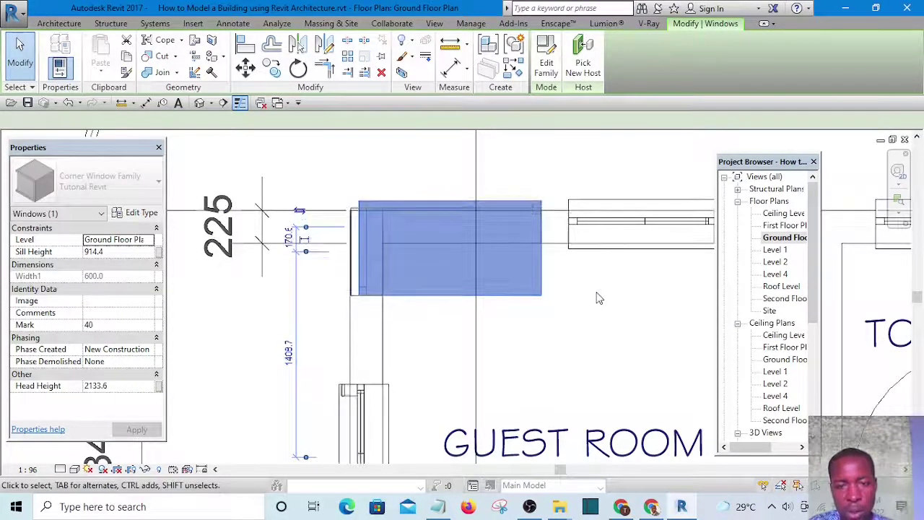
pyautogui.click(612, 316)
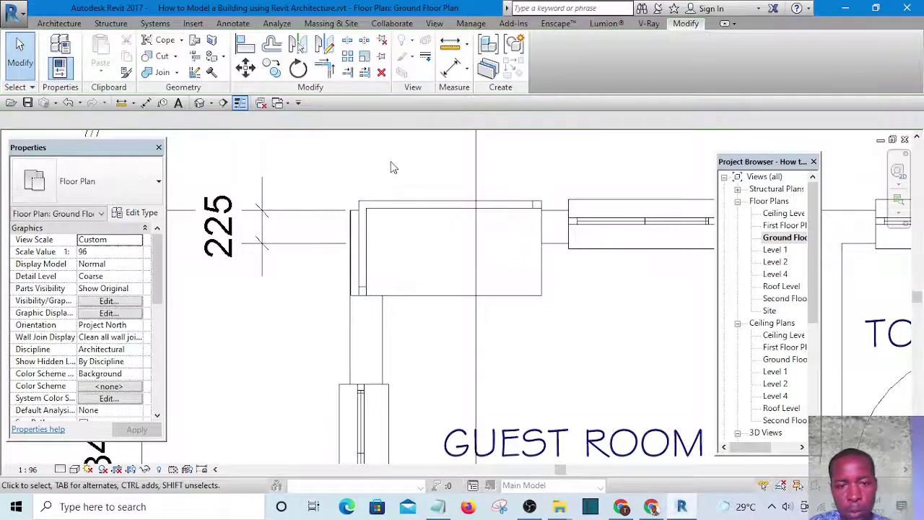
# - Align the upper edge of the corner window's frame with the centreline of the 225 external wall
pyautogui.scroll(1, 462, 165)
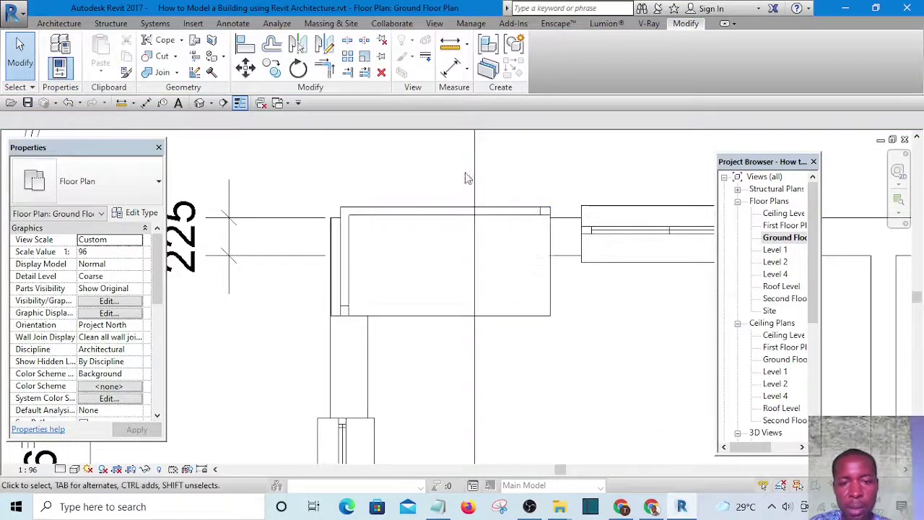
pyautogui.press('a')
pyautogui.press('l')
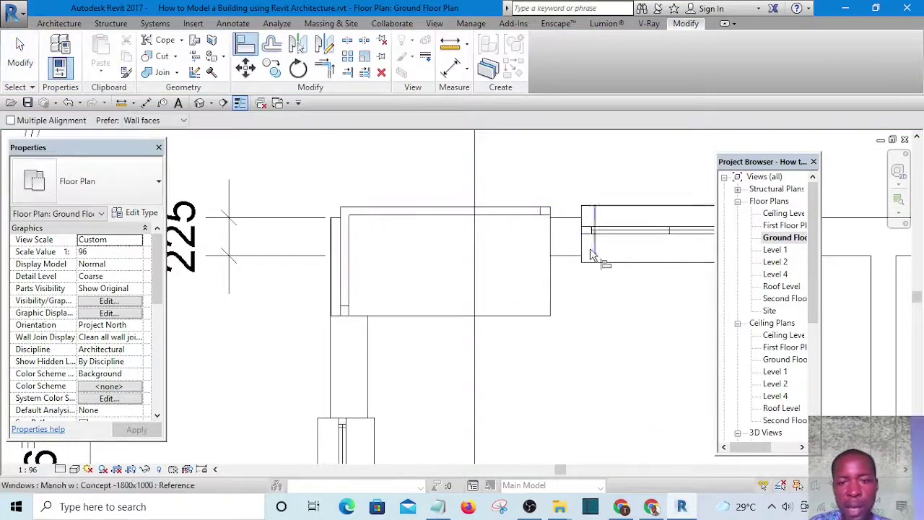
pyautogui.click(565, 244)
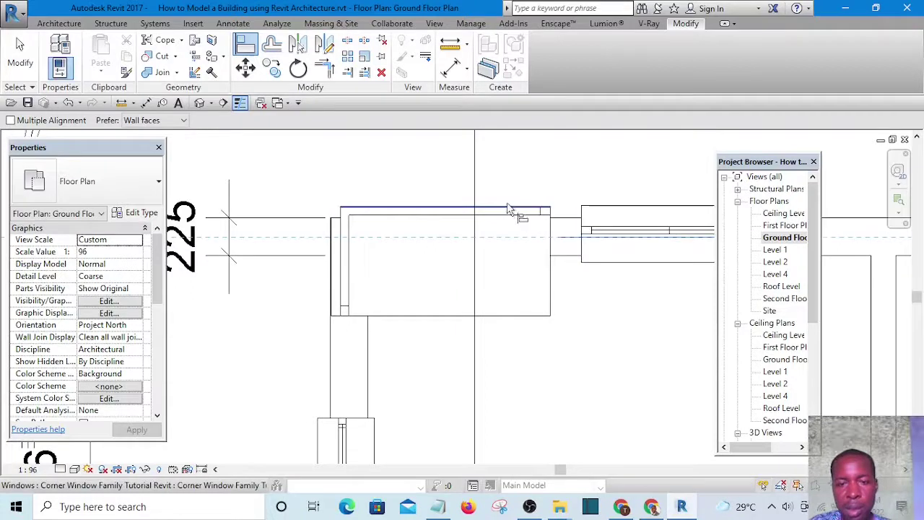
pyautogui.click(508, 209)
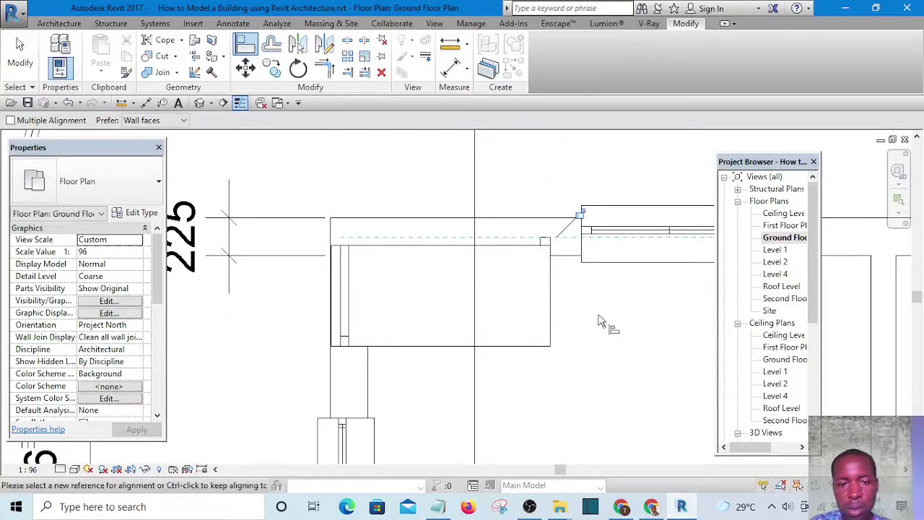
pyautogui.press('Escape')
pyautogui.press('Escape')
# - Align the upper edge of the corner window's frame with the exterior face of the 225 external wall
pyautogui.click(541, 219)
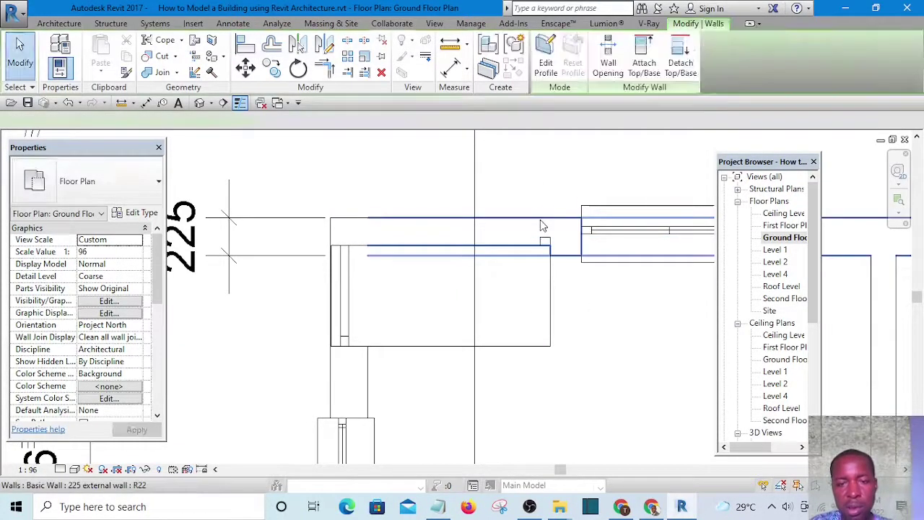
pyautogui.click(542, 176)
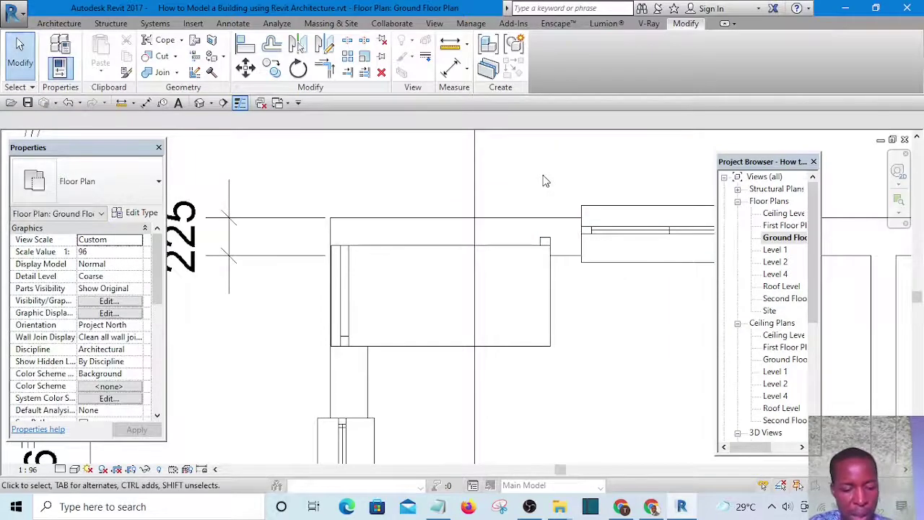
pyautogui.press('a')
pyautogui.press('l')
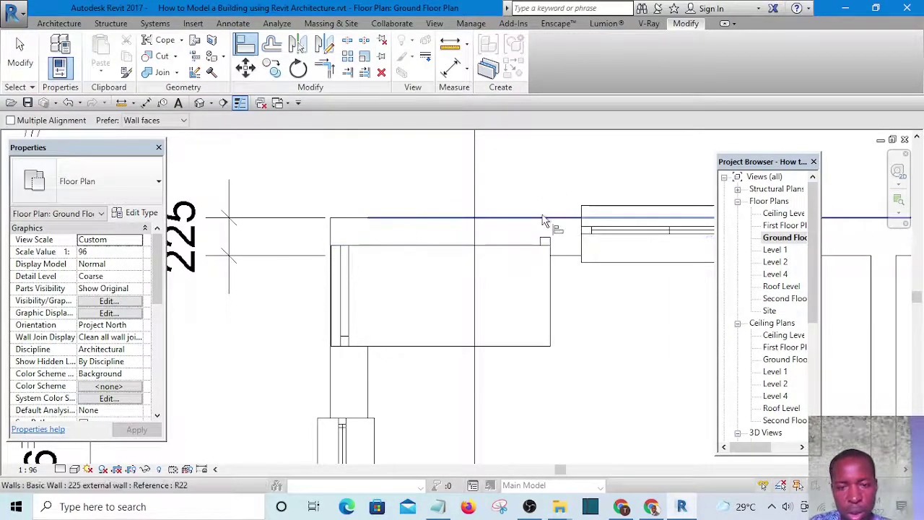
pyautogui.click(538, 218)
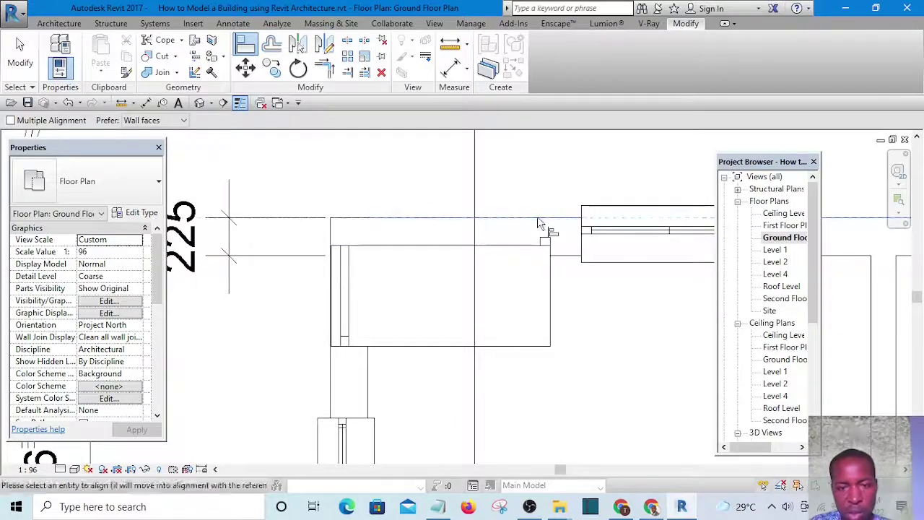
pyautogui.click(545, 239)
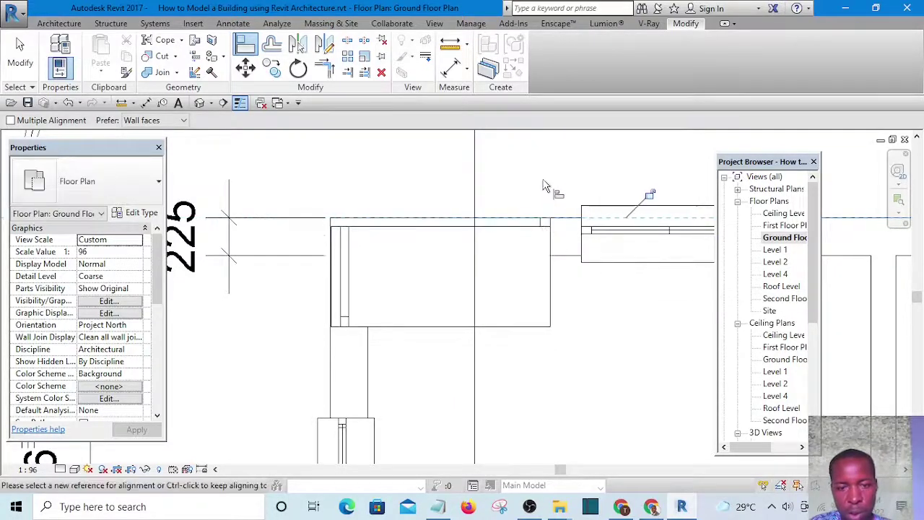
# - Open the 3D view and examine how the corner window sits in both walls at the building corner
pyautogui.click(199, 103)
pyautogui.scroll(-2, 527, 324)
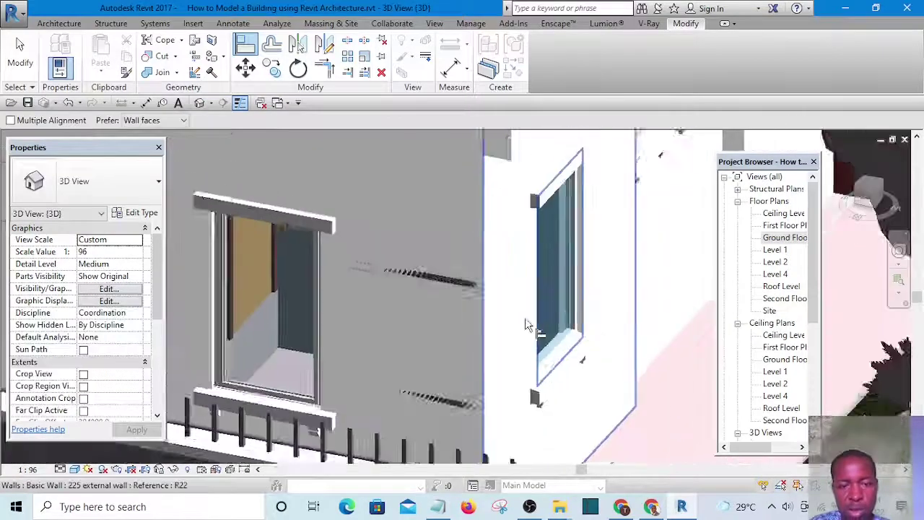
pyautogui.scroll(-1, 526, 324)
pyautogui.press('Escape')
pyautogui.moveTo(559, 346); pyautogui.dragTo(551, 347, button='middle')
pyautogui.scroll(-1, 523, 340)
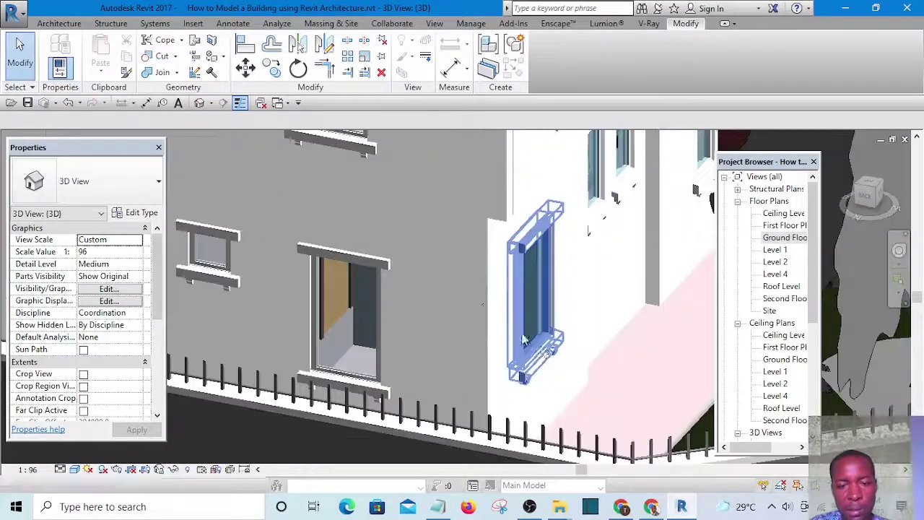
pyautogui.scroll(-2, 525, 339)
pyautogui.scroll(3, 534, 390)
pyautogui.keyDown('shift'); pyautogui.moveTo(535, 390); pyautogui.dragTo(402, 381, button='middle'); pyautogui.keyUp('shift')
pyautogui.scroll(-3, 531, 351)
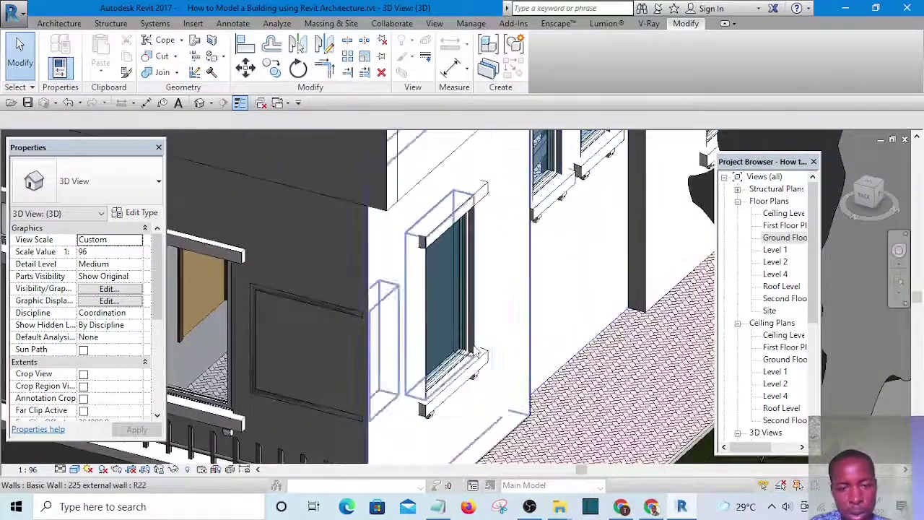
pyautogui.scroll(5, 310, 347)
pyautogui.scroll(-3, 433, 333)
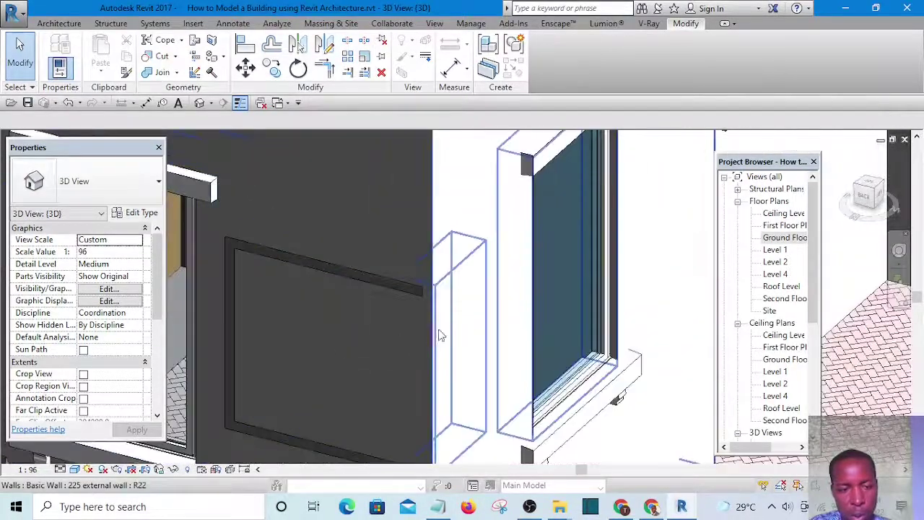
pyautogui.scroll(1, 428, 382)
pyautogui.scroll(-2, 428, 382)
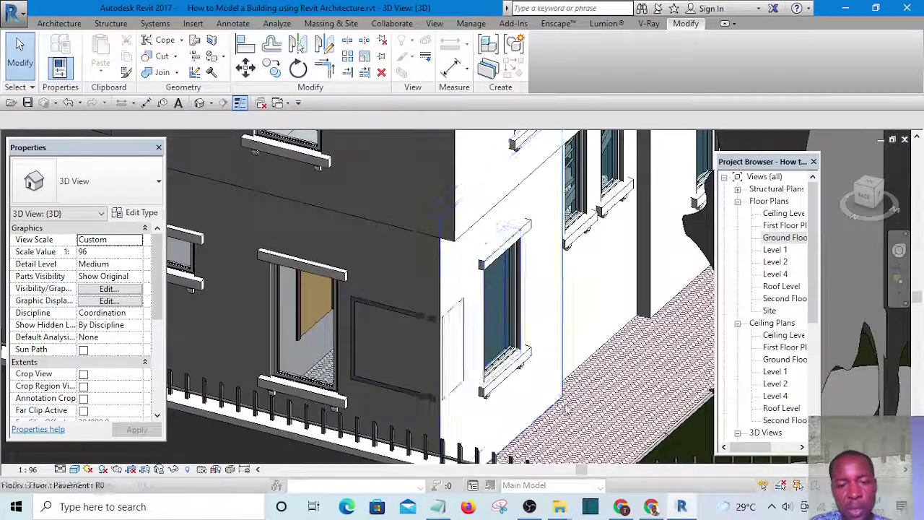
# - Select the corner window at the building corner and open its family for editing
pyautogui.scroll(3, 406, 404)
pyautogui.moveTo(416, 388); pyautogui.dragTo(466, 378, button='middle')
pyautogui.scroll(-3, 469, 372)
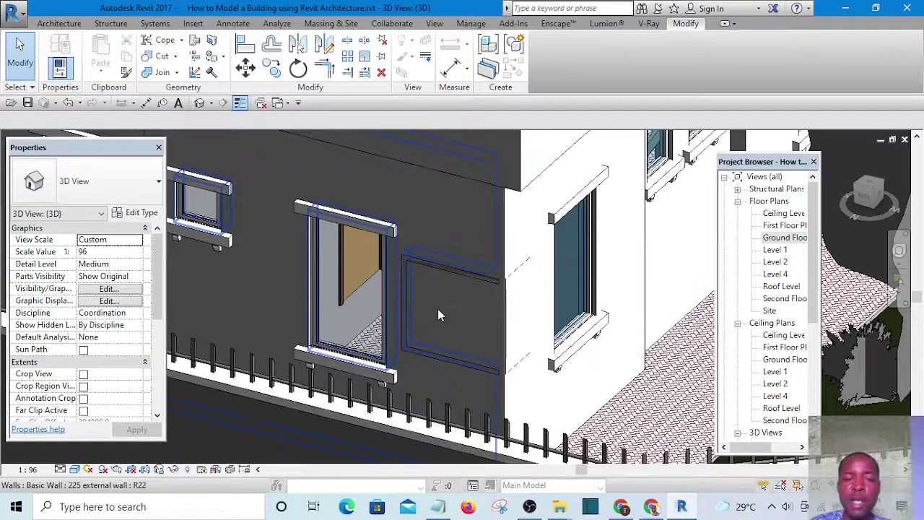
pyautogui.click(441, 266)
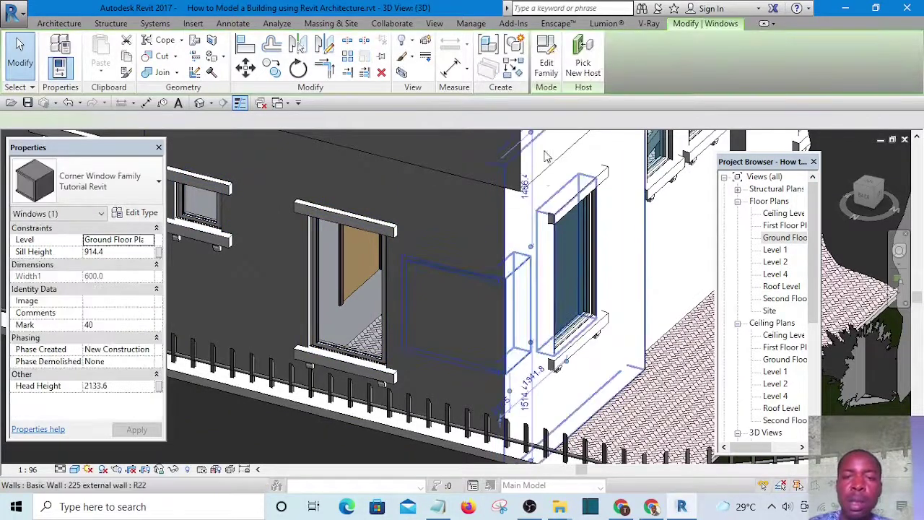
pyautogui.click(546, 63)
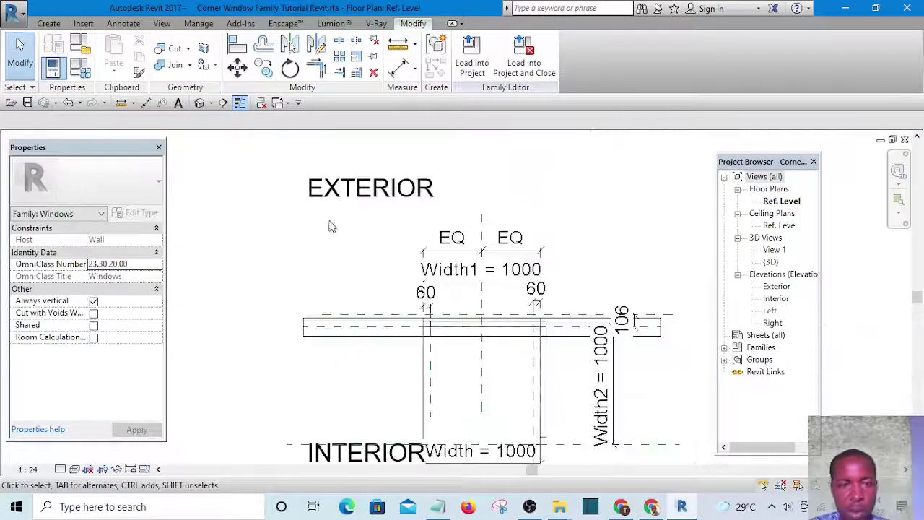
# - Temporarily hide the solid extrusion that fills the corner window frame in the family's 3D view
pyautogui.click(200, 103)
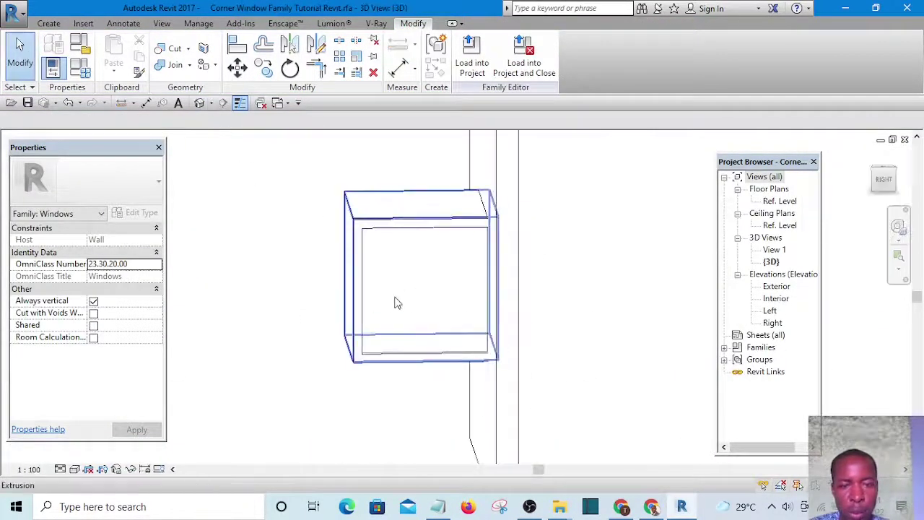
pyautogui.click(393, 264)
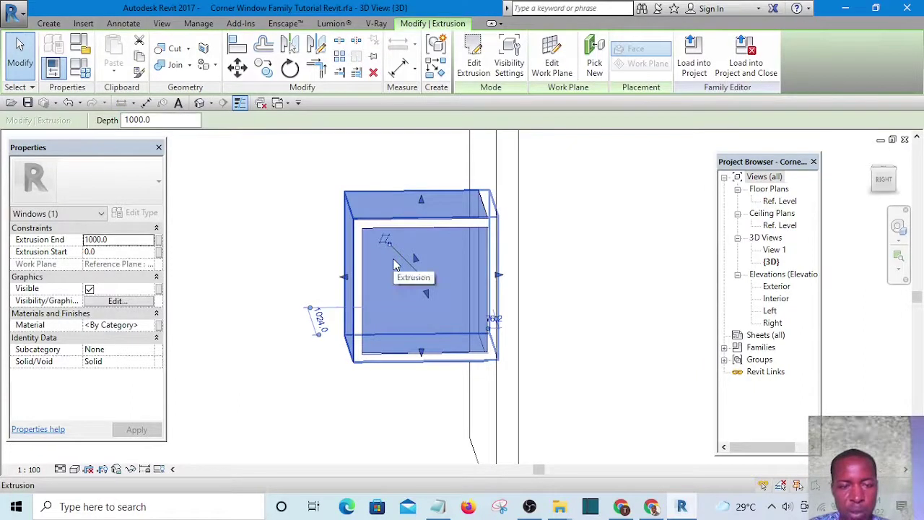
pyautogui.click(131, 471)
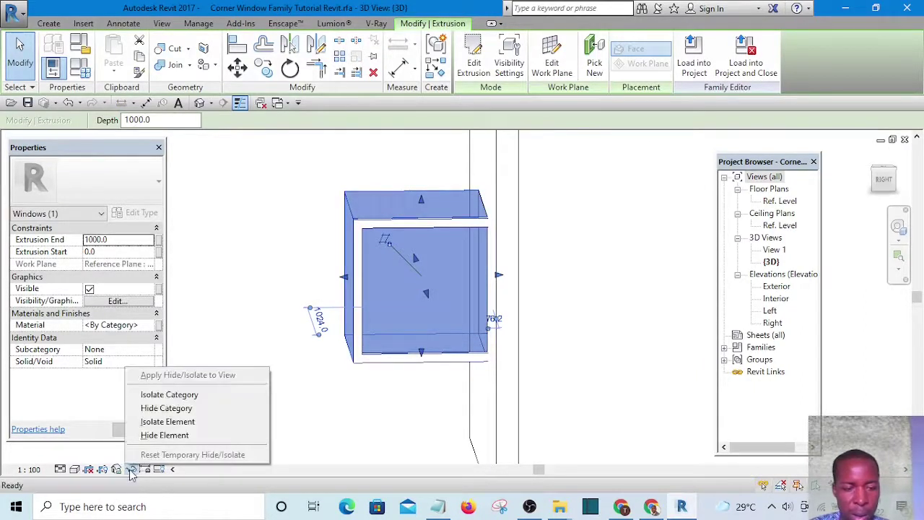
pyautogui.click(173, 437)
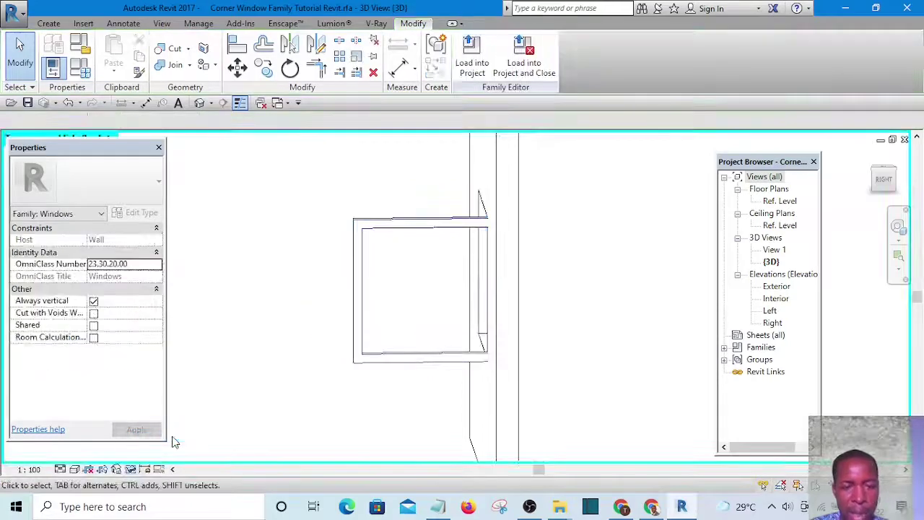
# - Load the corner window family into the project, overwriting the existing version, and inspect the window at the building corner
pyautogui.click(470, 63)
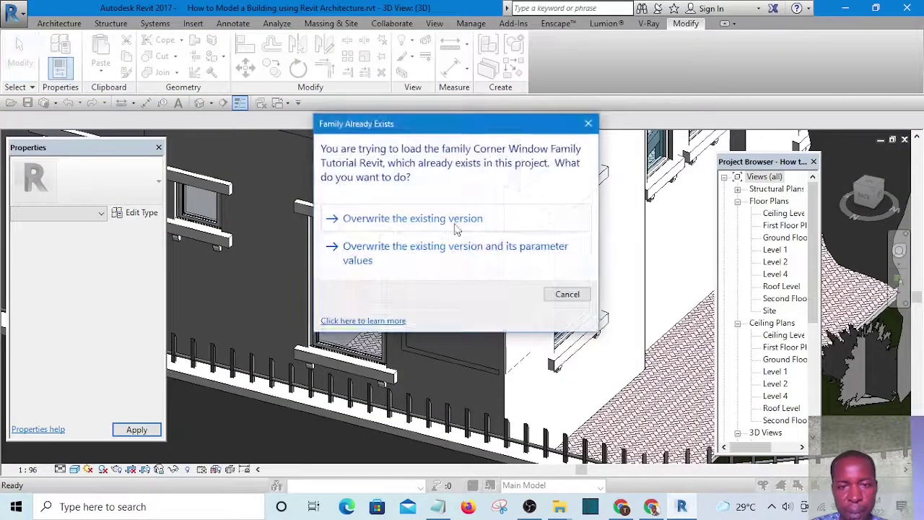
pyautogui.click(454, 220)
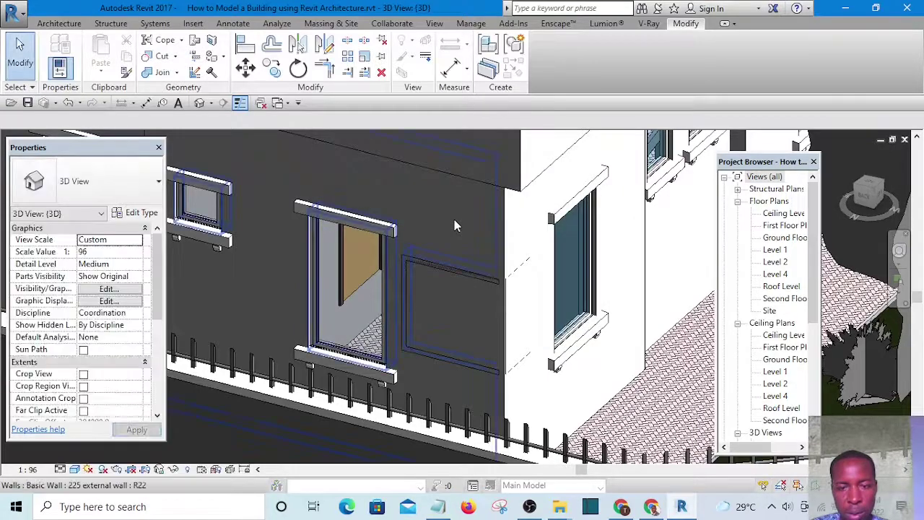
pyautogui.keyDown('shift'); pyautogui.moveTo(477, 318); pyautogui.dragTo(375, 264, button='middle'); pyautogui.keyUp('shift')
pyautogui.scroll(-5, 365, 257)
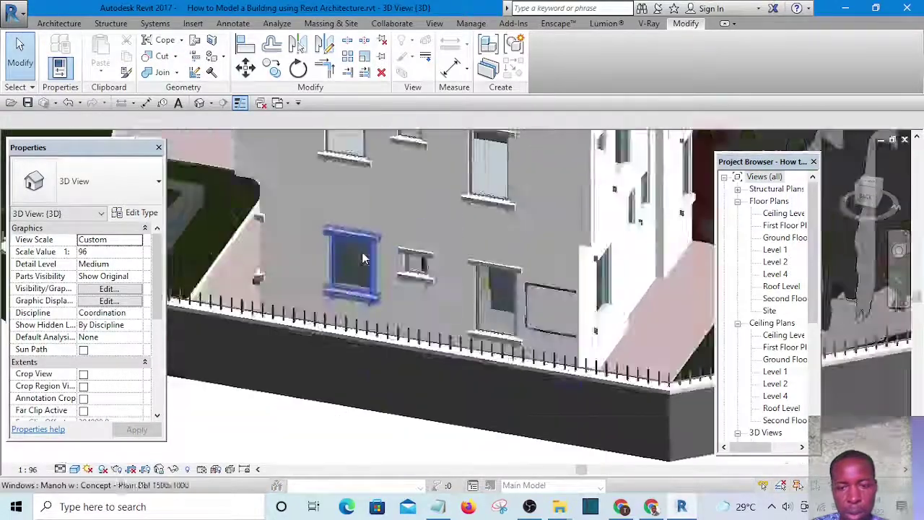
pyautogui.keyDown('shift'); pyautogui.moveTo(489, 295); pyautogui.dragTo(517, 305, button='middle'); pyautogui.keyUp('shift')
pyautogui.scroll(5, 573, 312)
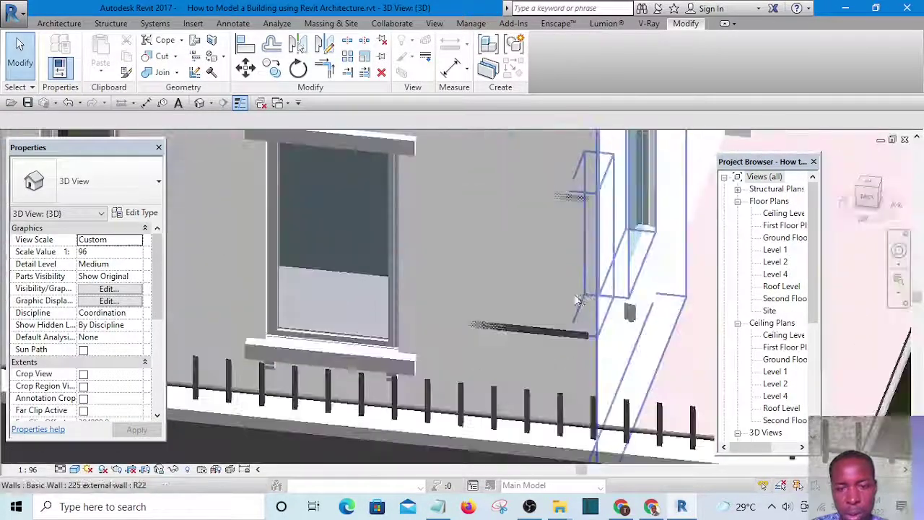
pyautogui.scroll(-2, 443, 295)
pyautogui.scroll(-2, 442, 290)
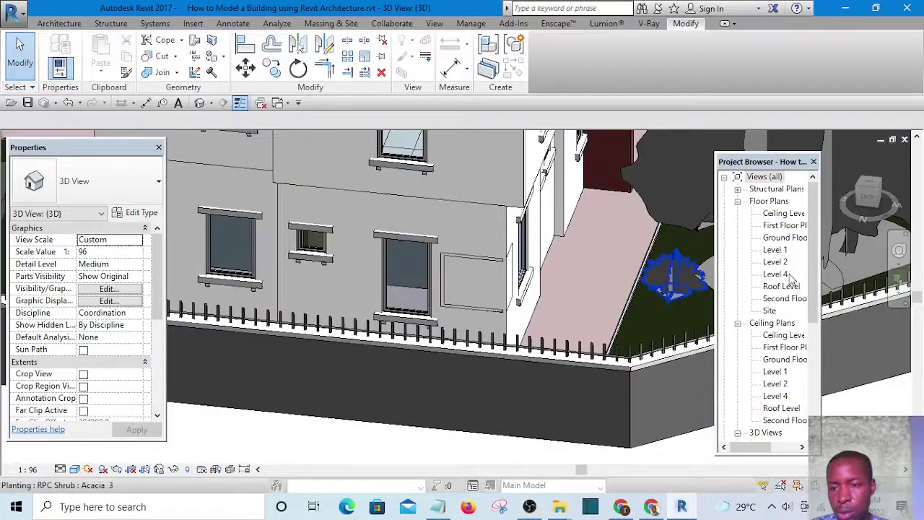
pyautogui.doubleClick(779, 226)
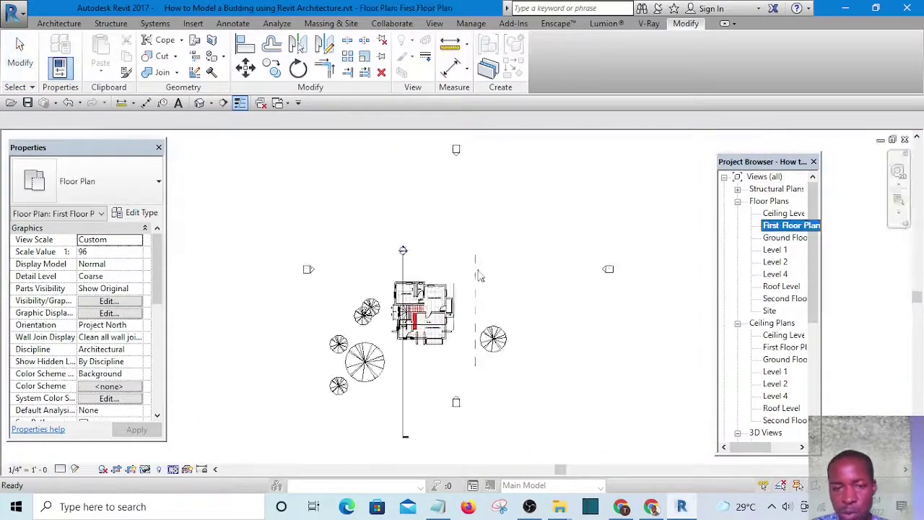
pyautogui.scroll(6, 442, 347)
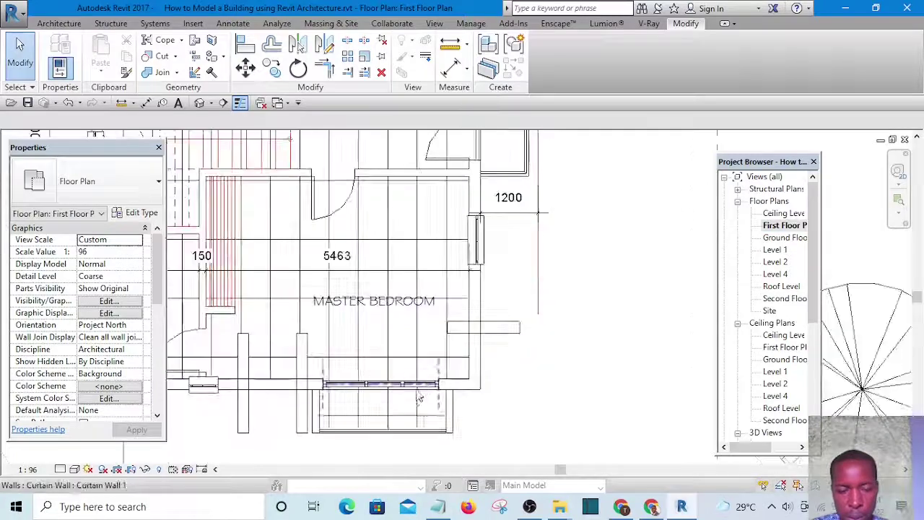
pyautogui.scroll(-5, 480, 346)
pyautogui.scroll(4, 372, 209)
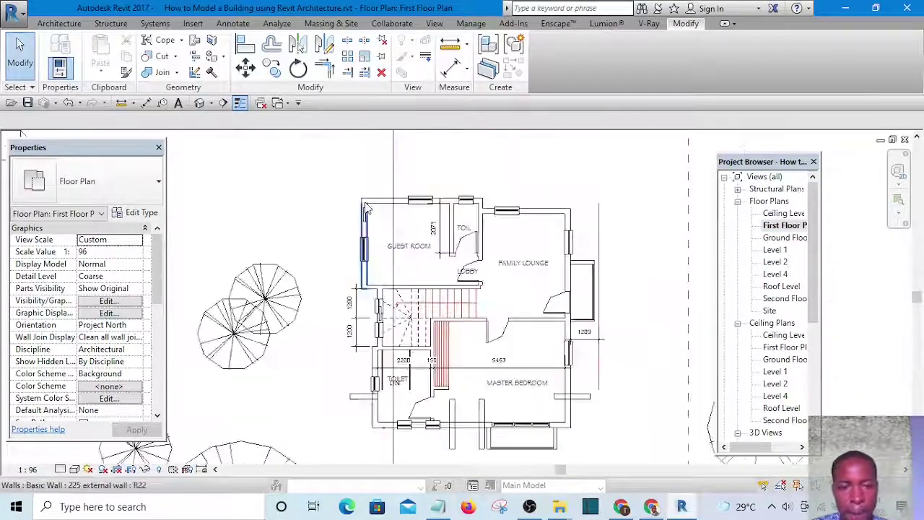
pyautogui.scroll(-3, 373, 211)
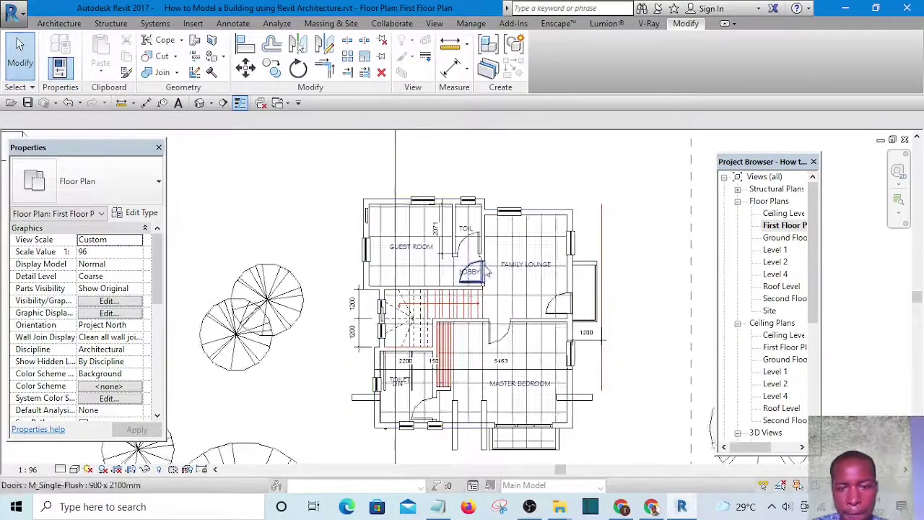
pyautogui.click(786, 226)
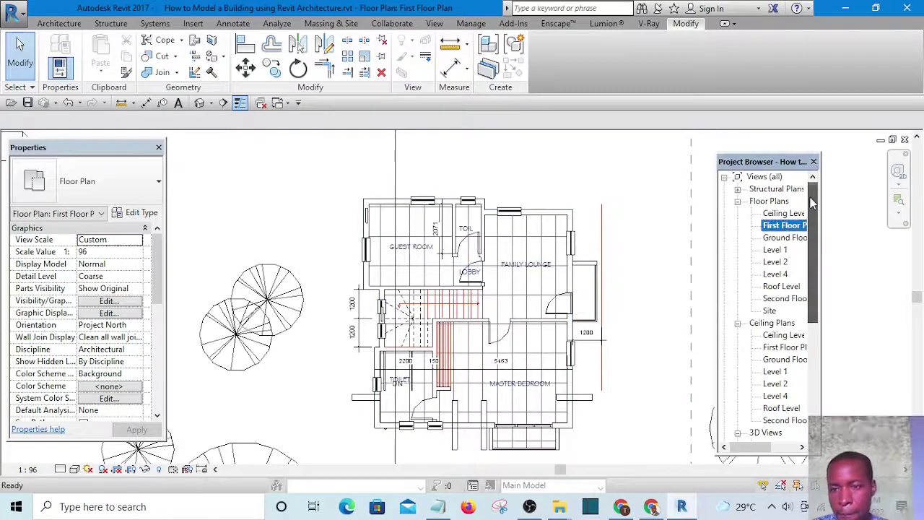
# - Nudge the corner window three increments upwards in the Ground Floor Plan, past the exterior face of the 225 external wall
pyautogui.doubleClick(784, 238)
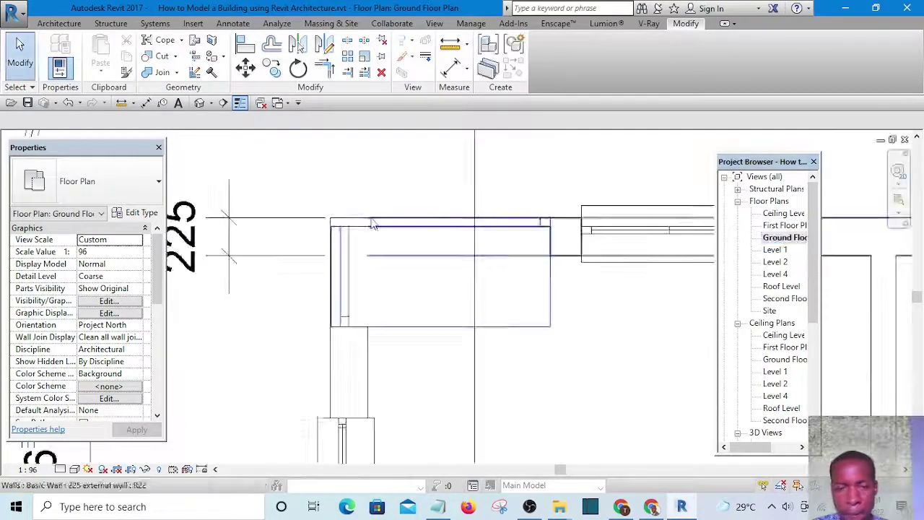
pyautogui.scroll(1, 445, 273)
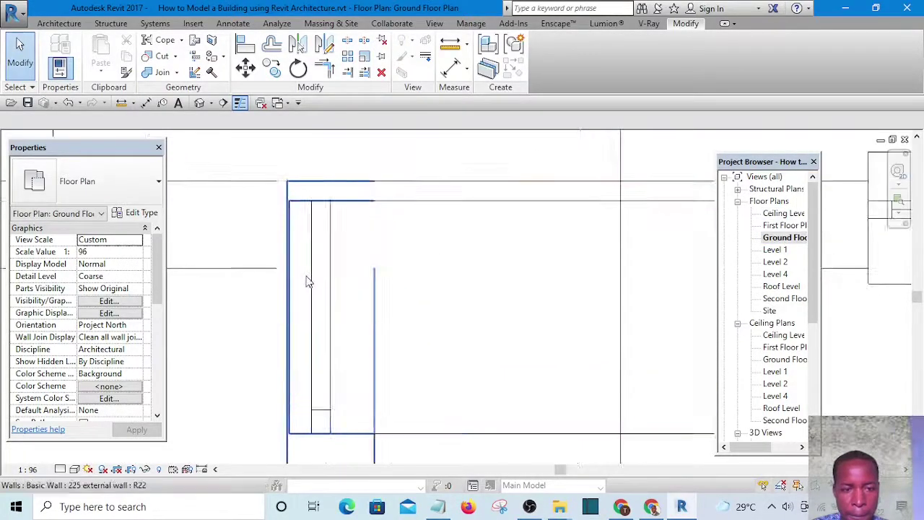
pyautogui.click(319, 287)
pyautogui.scroll(-3, 296, 266)
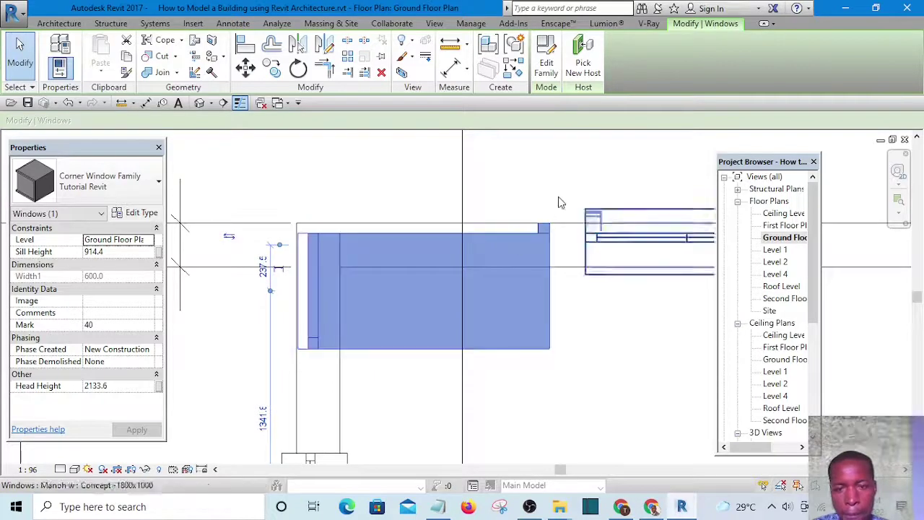
pyautogui.press('Up')
pyautogui.press('Up')
pyautogui.press('Up')
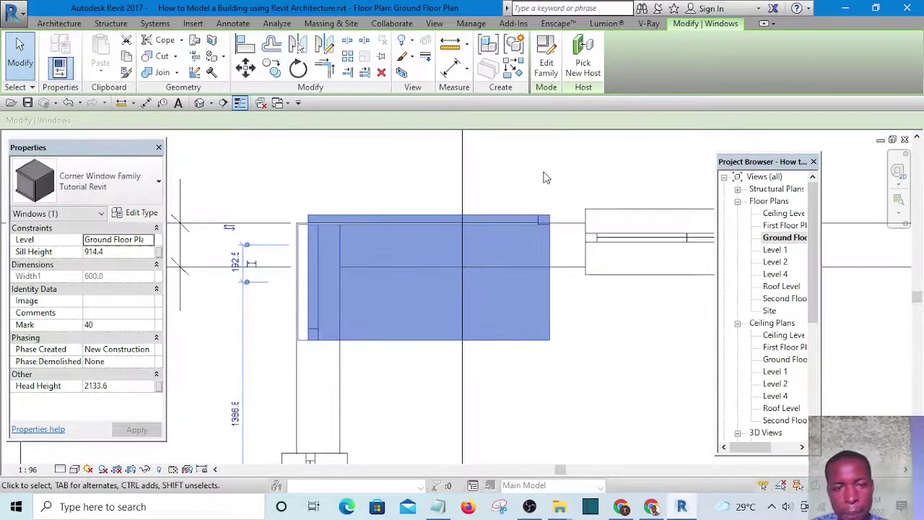
pyautogui.click(541, 174)
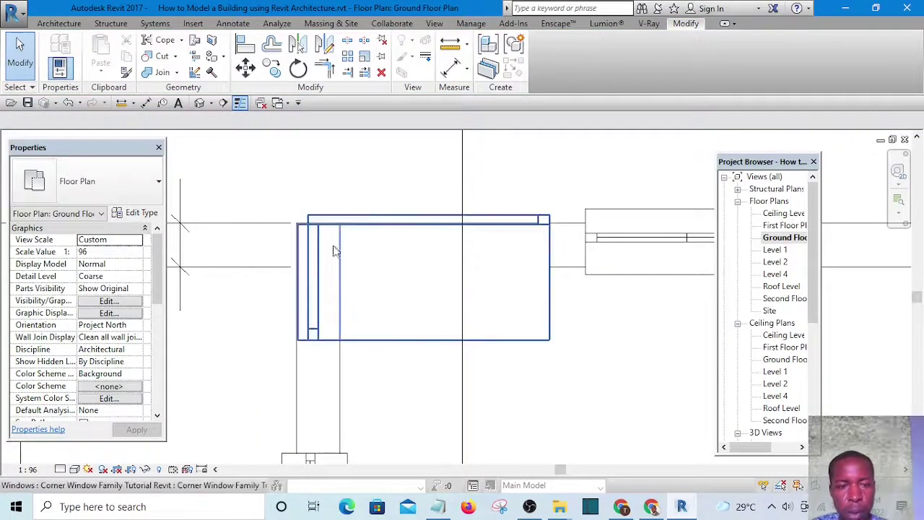
# - Check the nudged corner window at the building corner in 3D and reopen its family for editing
pyautogui.click(199, 103)
pyautogui.scroll(3, 489, 295)
pyautogui.scroll(5, 489, 295)
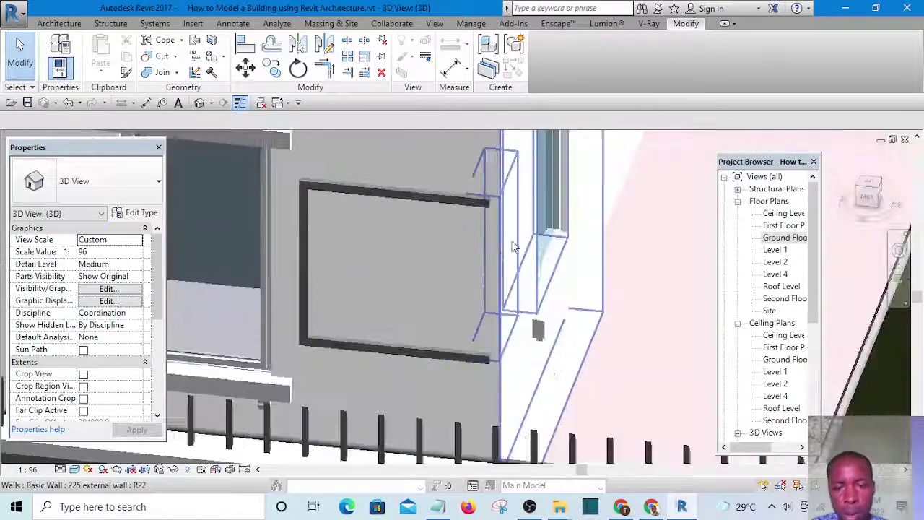
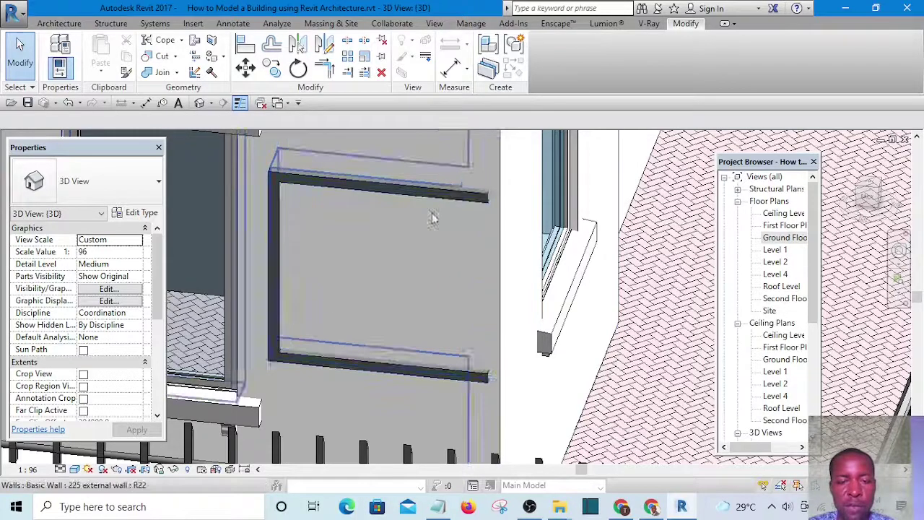
pyautogui.scroll(-3, 460, 275)
pyautogui.keyDown('shift'); pyautogui.moveTo(456, 250); pyautogui.dragTo(399, 162, button='middle'); pyautogui.keyUp('shift')
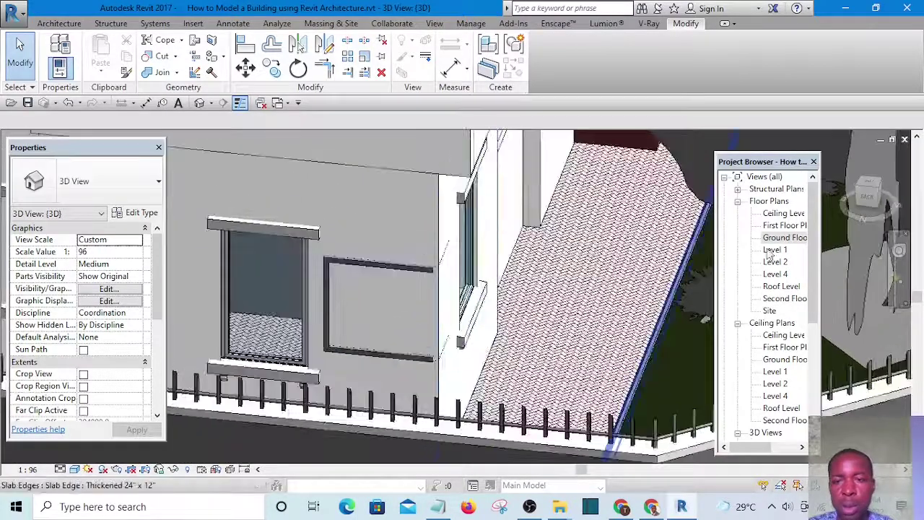
pyautogui.click(419, 266)
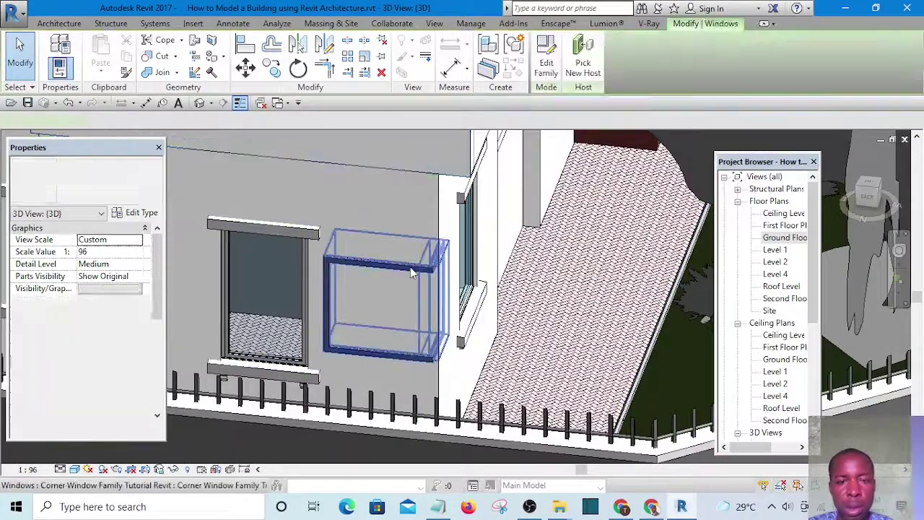
pyautogui.click(547, 65)
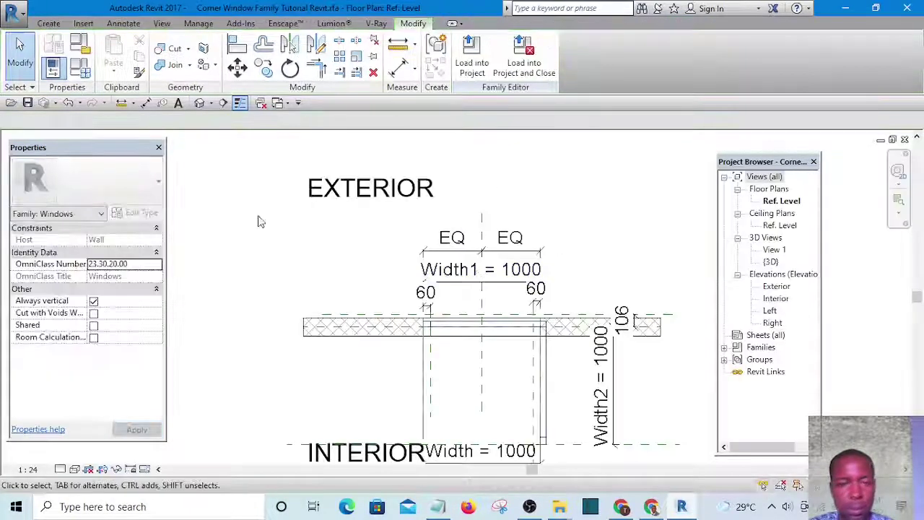
# - Open the sketch of the corner window's void extrusion for editing and show it in the Ref. Level floor plan
pyautogui.click(199, 103)
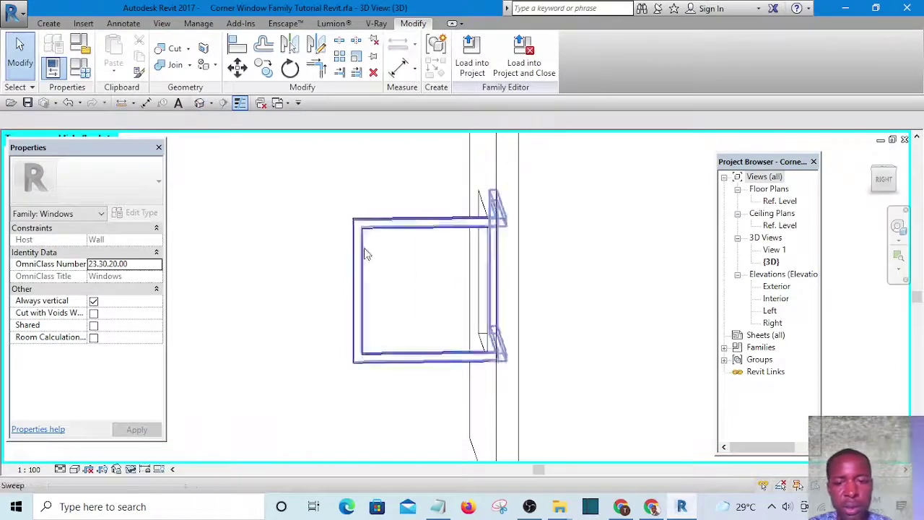
pyautogui.keyDown('shift'); pyautogui.moveTo(561, 310); pyautogui.dragTo(376, 237, button='middle'); pyautogui.keyUp('shift')
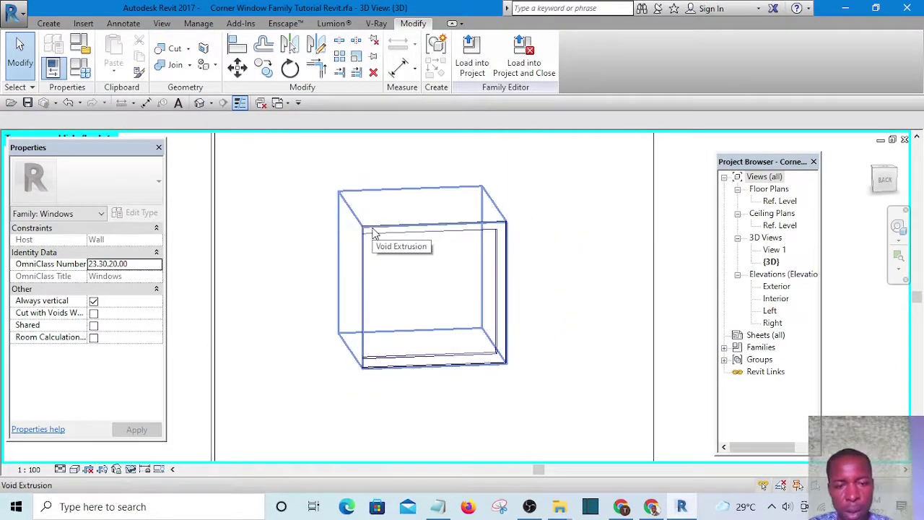
pyautogui.click(374, 233)
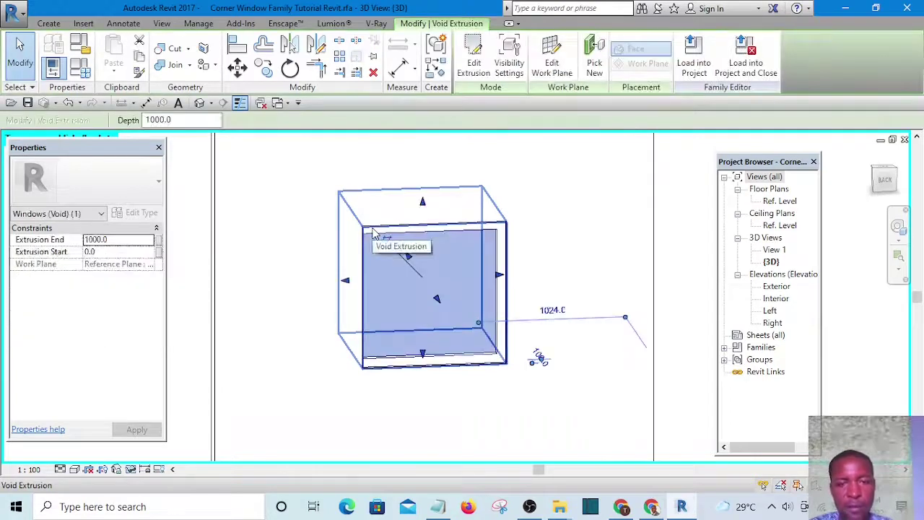
pyautogui.click(473, 62)
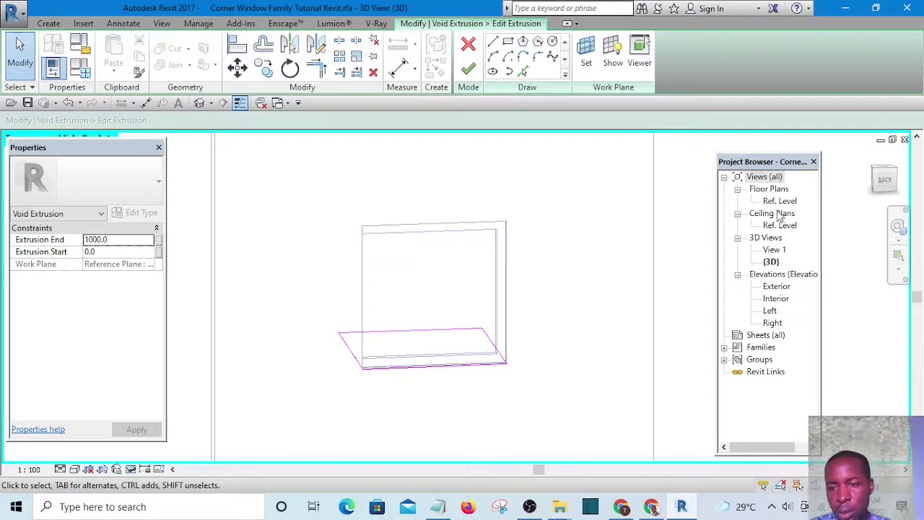
pyautogui.doubleClick(780, 200)
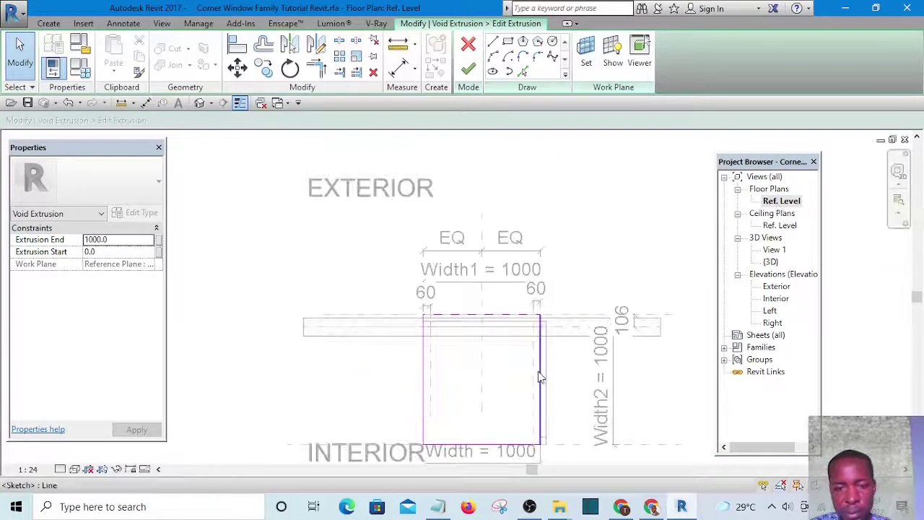
# - Unlock the right edge of the void extrusion's sketch, move it outward to widen the sketch to about 1180 mm, and finish the sketch
pyautogui.moveTo(541, 376)
pyautogui.mouseDown(button='middle')
pyautogui.moveTo(496, 290)
pyautogui.moveTo(485, 302)
pyautogui.mouseUp(button='middle')
pyautogui.scroll(1, 510, 337)
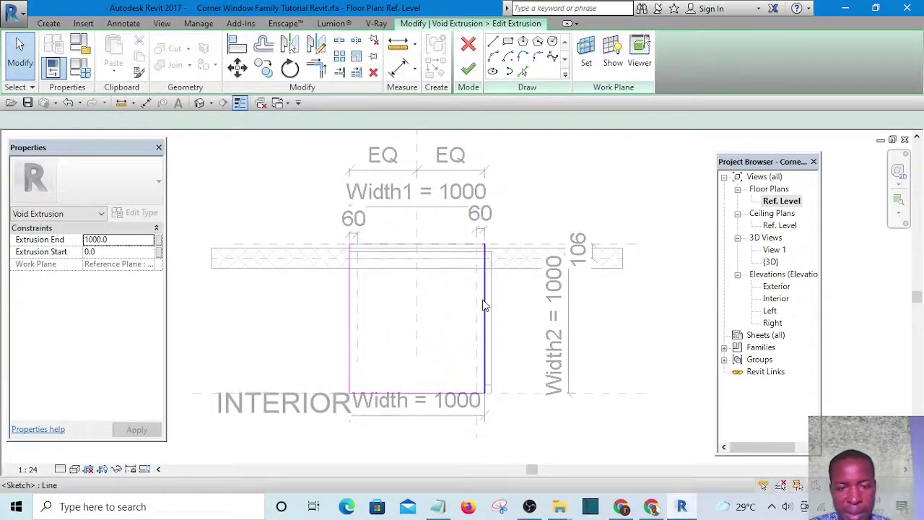
pyautogui.click(484, 305)
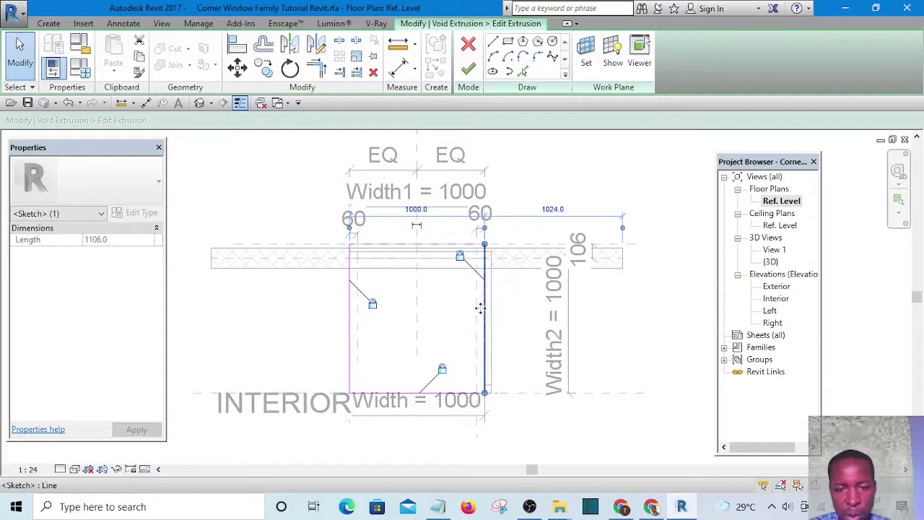
pyautogui.moveTo(480, 308); pyautogui.dragTo(515, 310)
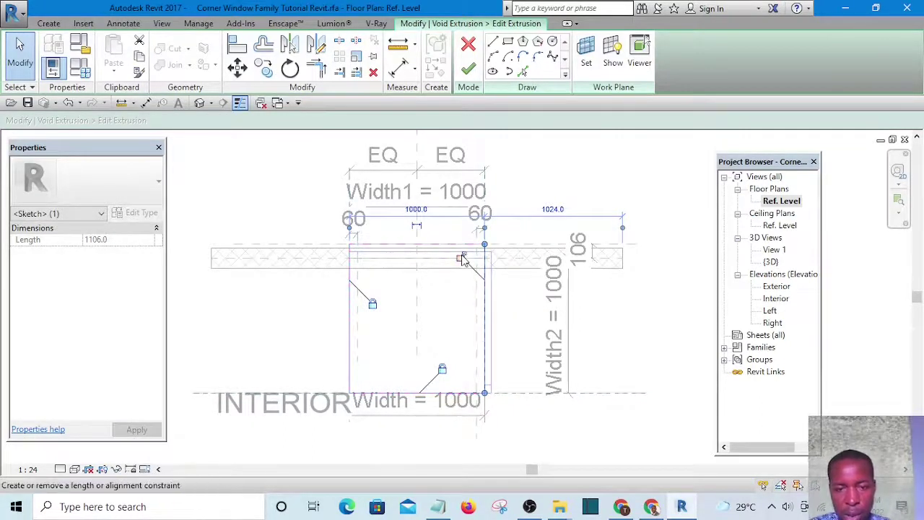
pyautogui.moveTo(484, 296)
pyautogui.mouseDown()
pyautogui.moveTo(518, 301)
pyautogui.moveTo(509, 297)
pyautogui.mouseUp()
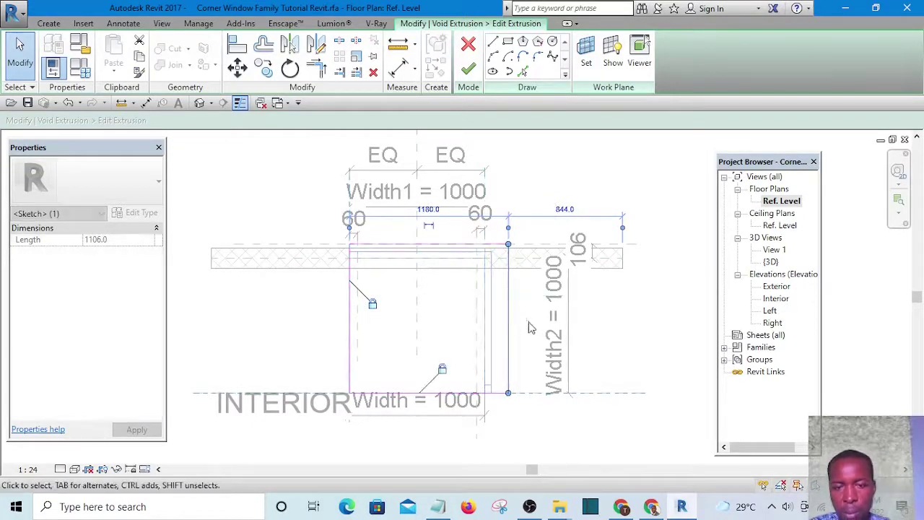
pyautogui.click(530, 322)
pyautogui.scroll(2, 520, 305)
pyautogui.scroll(-2, 505, 309)
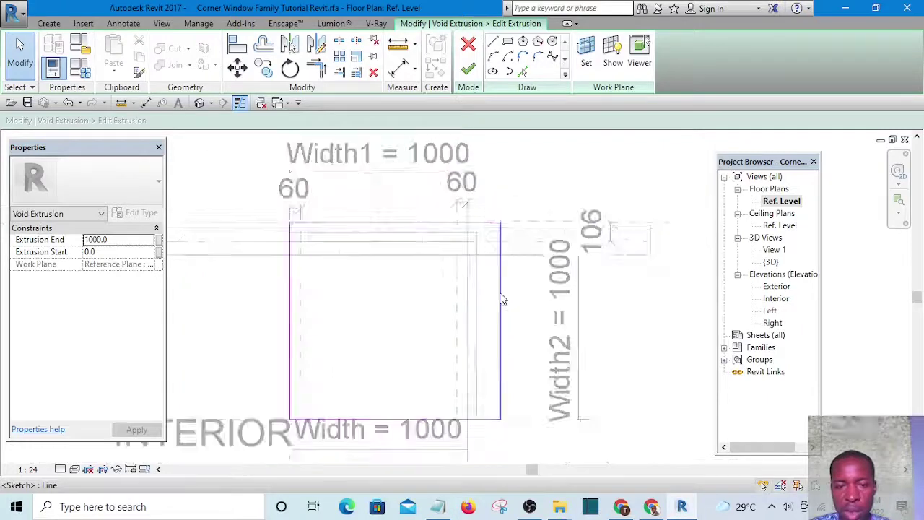
pyautogui.scroll(2, 506, 311)
pyautogui.scroll(-2, 507, 313)
pyautogui.scroll(-2, 509, 317)
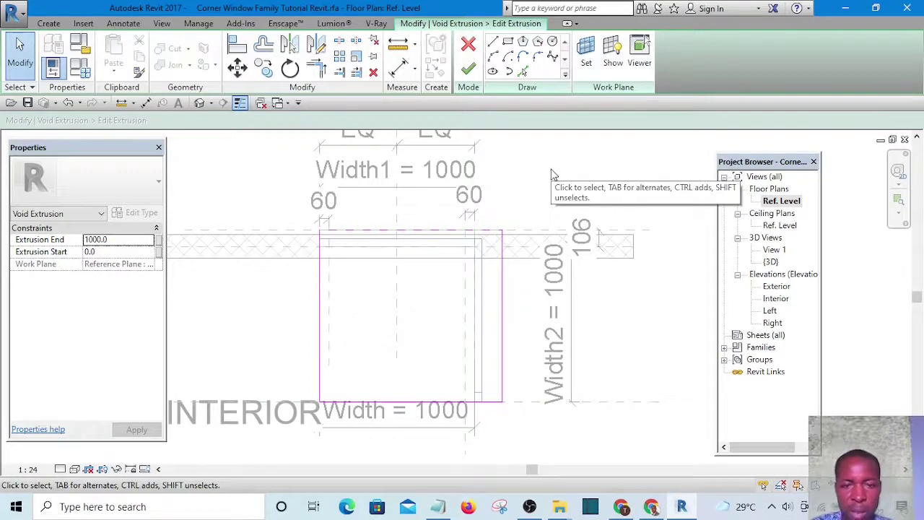
pyautogui.click(467, 68)
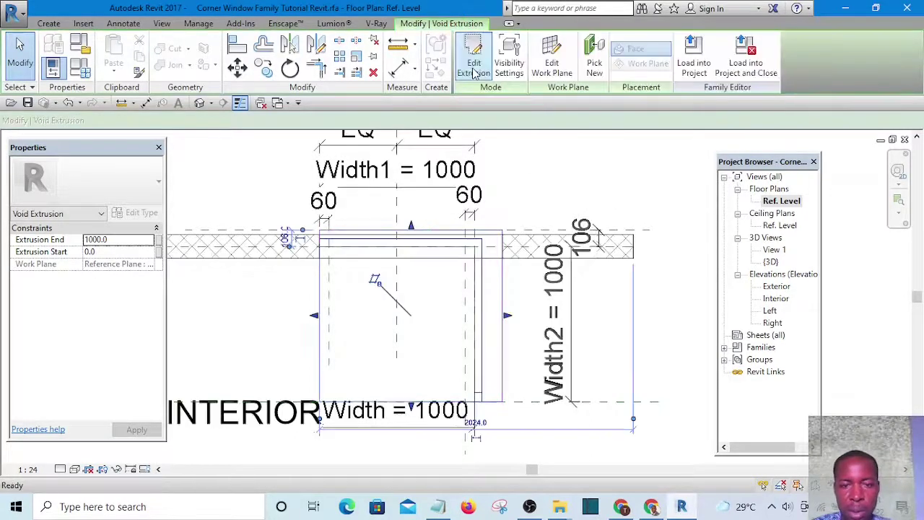
pyautogui.click(557, 177)
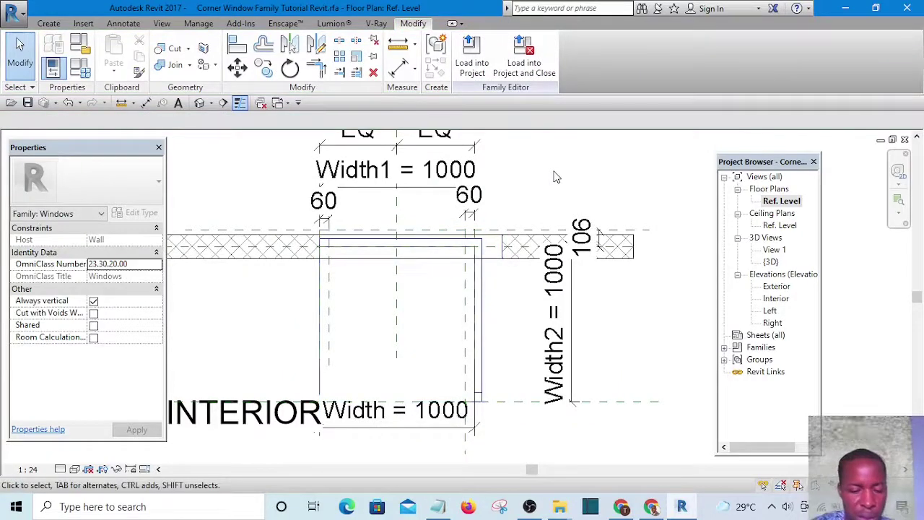
# - Draw a vertical reference plane just outside the void's right edge, about 294 mm from the inner reference plane of the right frame
pyautogui.press('r')
pyautogui.press('p')
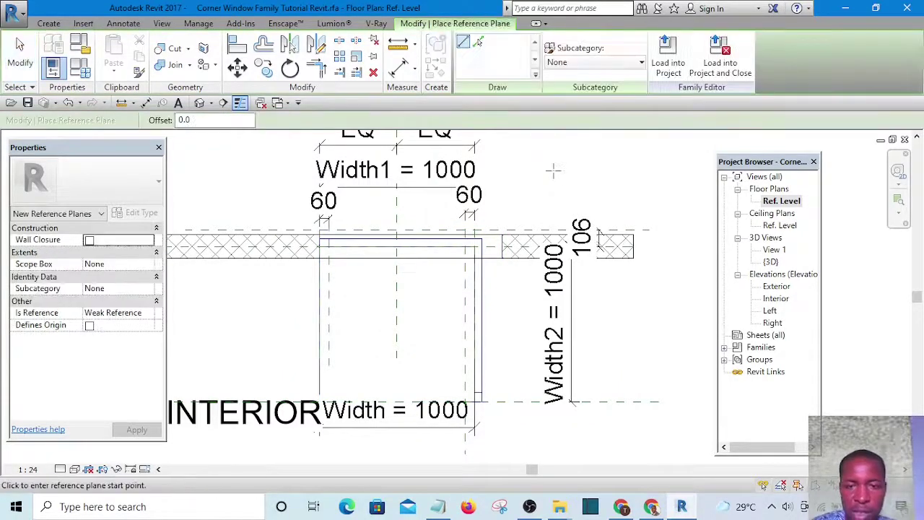
pyautogui.click(510, 168)
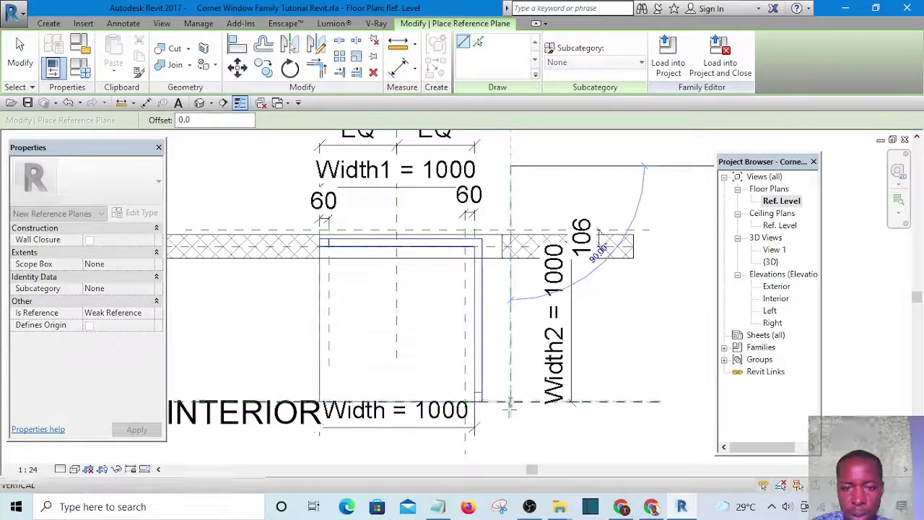
pyautogui.click(510, 431)
pyautogui.press('Escape')
pyautogui.press('Escape')
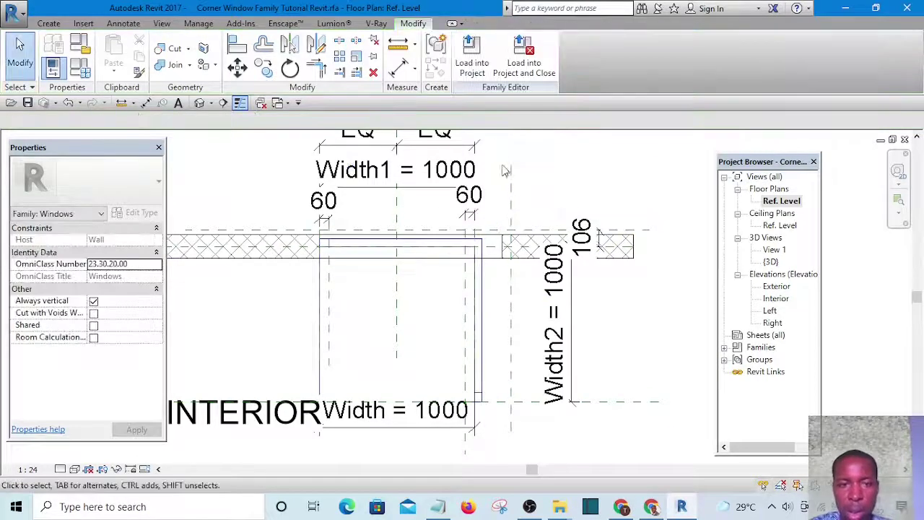
# - Add an aligned dimension between the right frame's inner reference plane and the new vertical reference plane
pyautogui.press('d')
pyautogui.press('i')
pyautogui.click(465, 336)
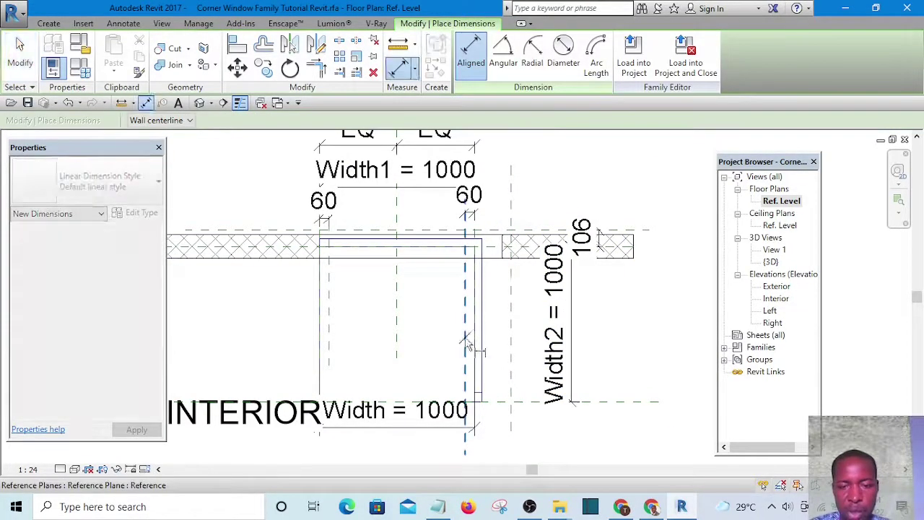
pyautogui.click(513, 340)
pyautogui.click(516, 346)
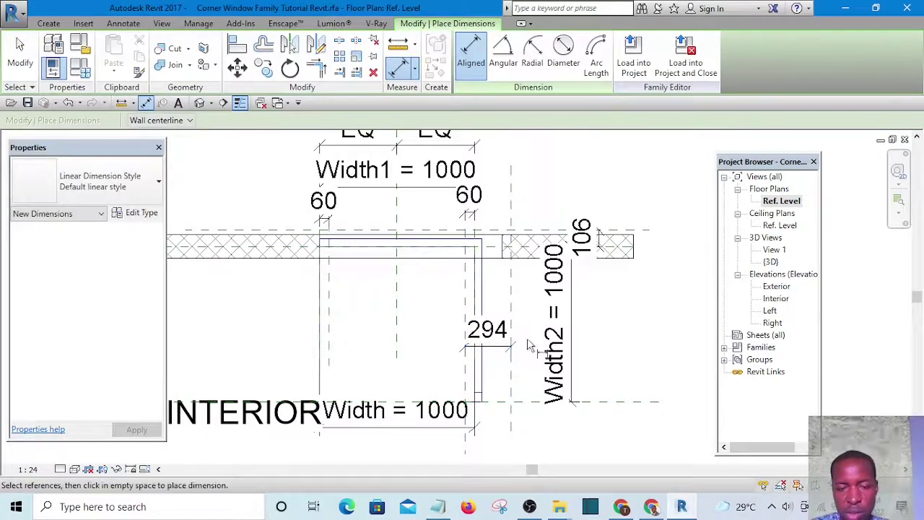
pyautogui.press('Escape')
# - Set the new vertical reference plane's distance from the right frame's inner reference plane to 300 mm
pyautogui.click(512, 381)
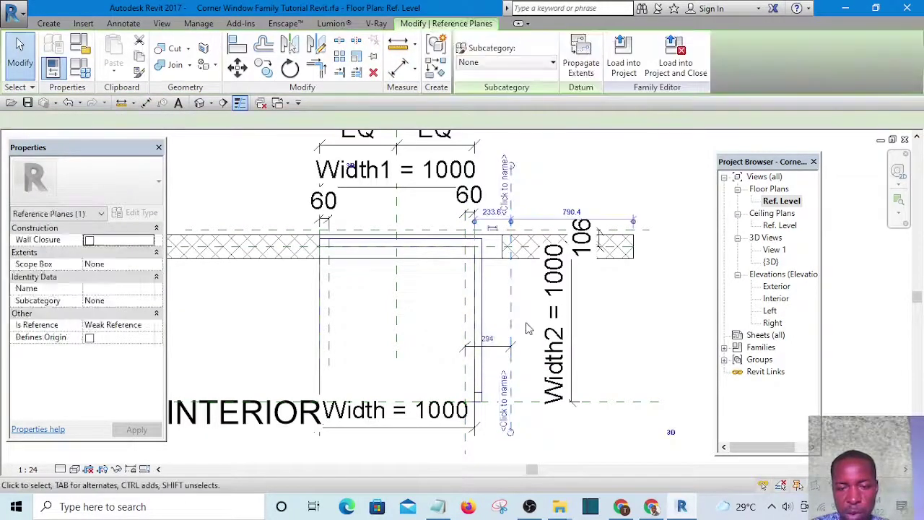
pyautogui.press('Escape')
pyautogui.click(514, 380)
pyautogui.click(492, 335)
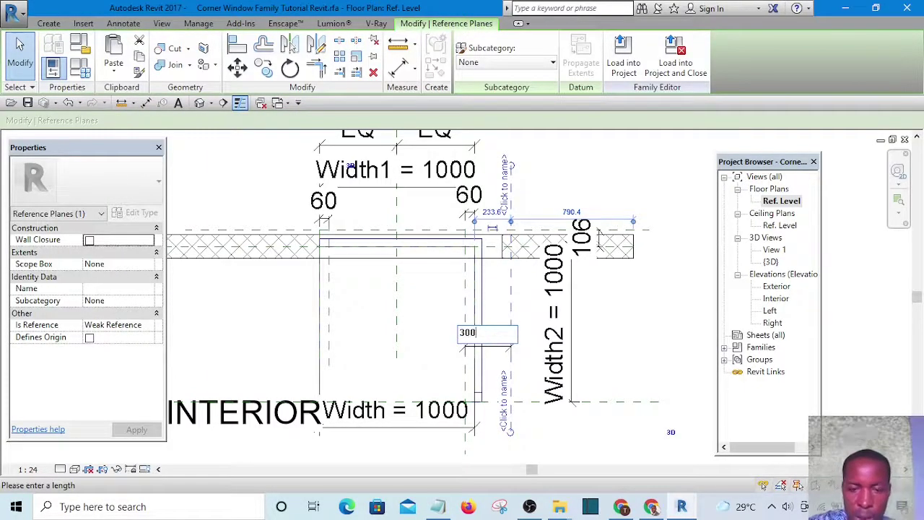
pyautogui.press('Return')
pyautogui.press('Escape')
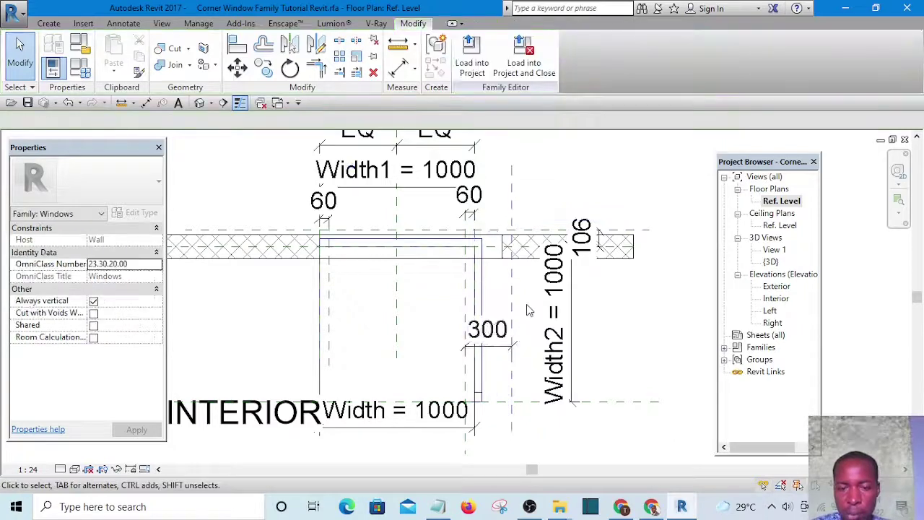
pyautogui.click(498, 355)
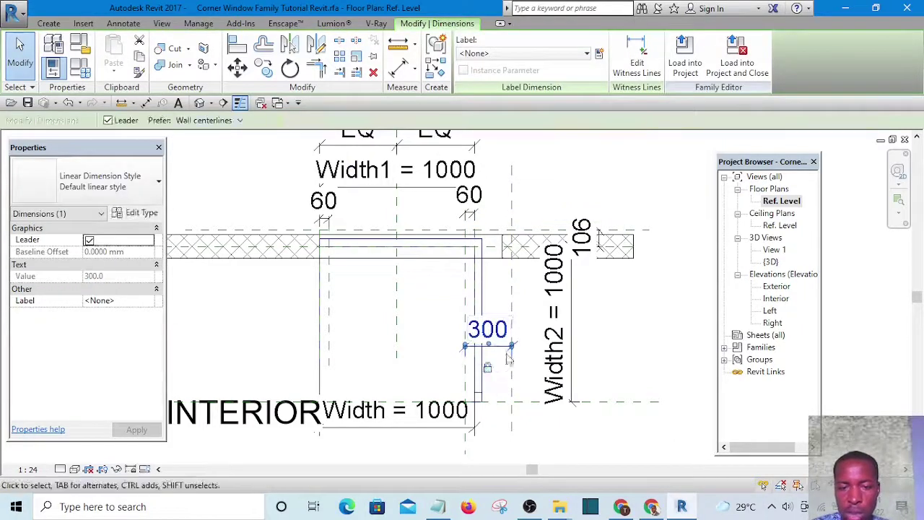
pyautogui.press('Escape')
# - Move the horizontal reference plane on the wall's exterior side outward to about 200 mm from the wall centreline
pyautogui.scroll(2, 525, 260)
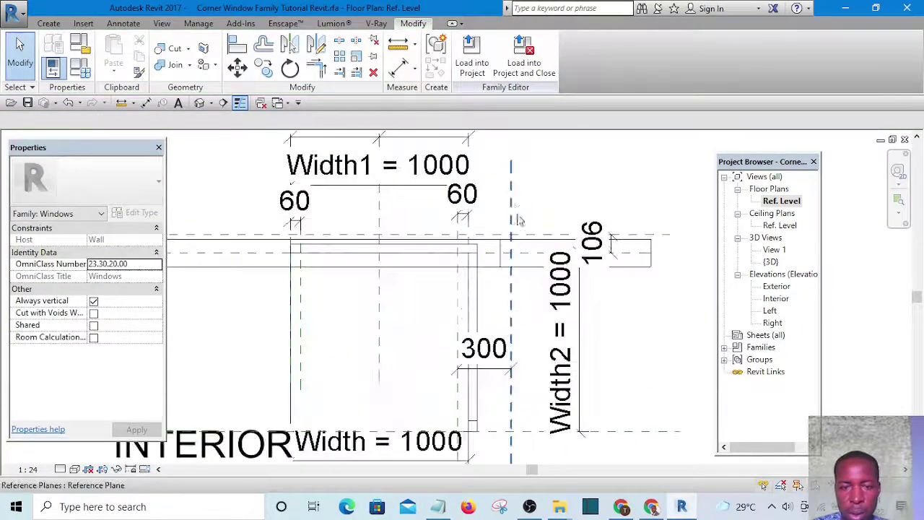
pyautogui.click(529, 237)
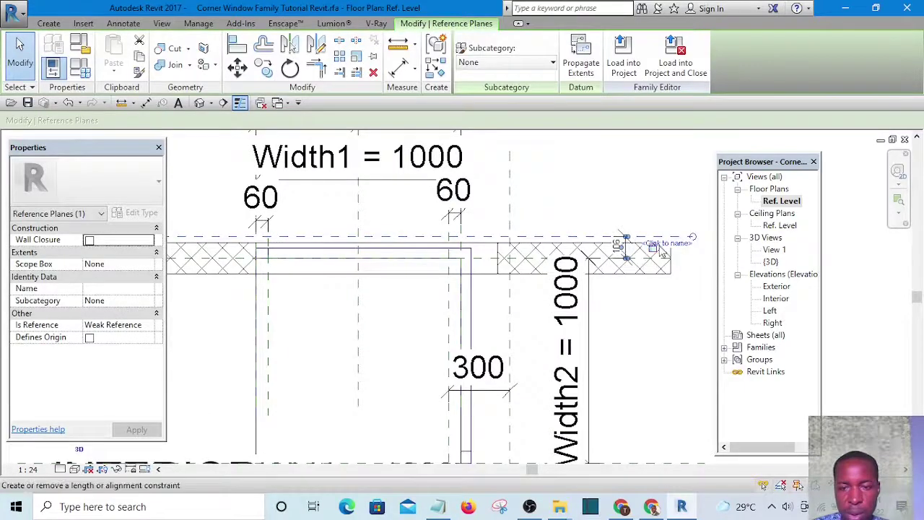
pyautogui.click(616, 249)
pyautogui.moveTo(612, 246); pyautogui.dragTo(553, 216)
pyautogui.click(604, 217)
pyautogui.click(602, 183)
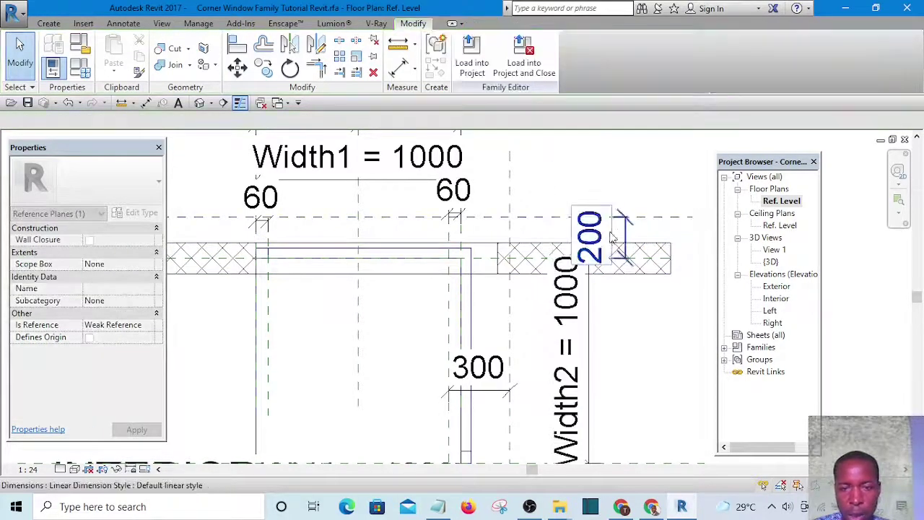
# - Set the exterior horizontal reference plane's distance from the wall centreline to 300 mm
pyautogui.click(545, 223)
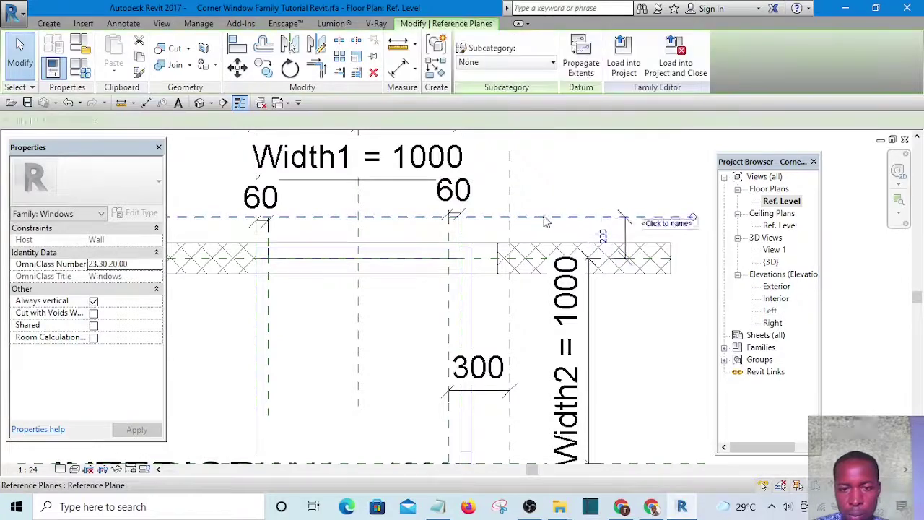
pyautogui.click(600, 233)
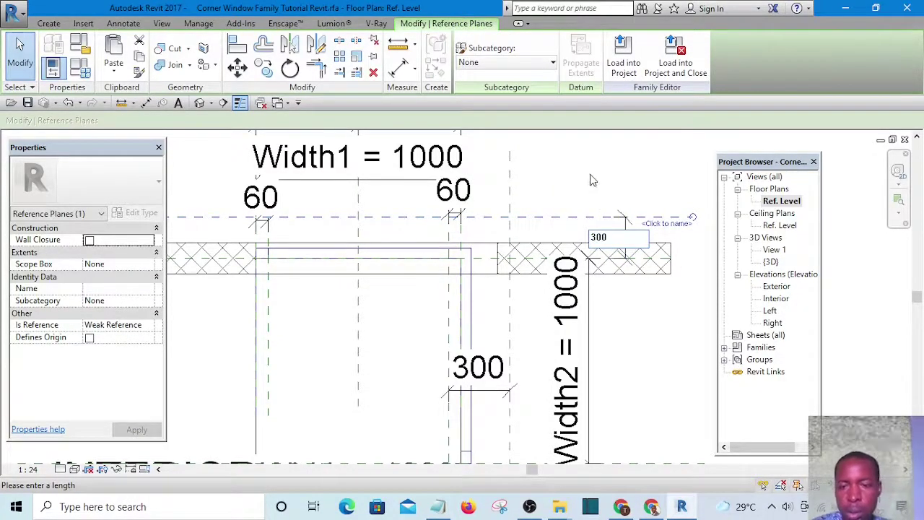
pyautogui.write('300')
pyautogui.press('Return')
pyautogui.press('Escape')
pyautogui.click(628, 225)
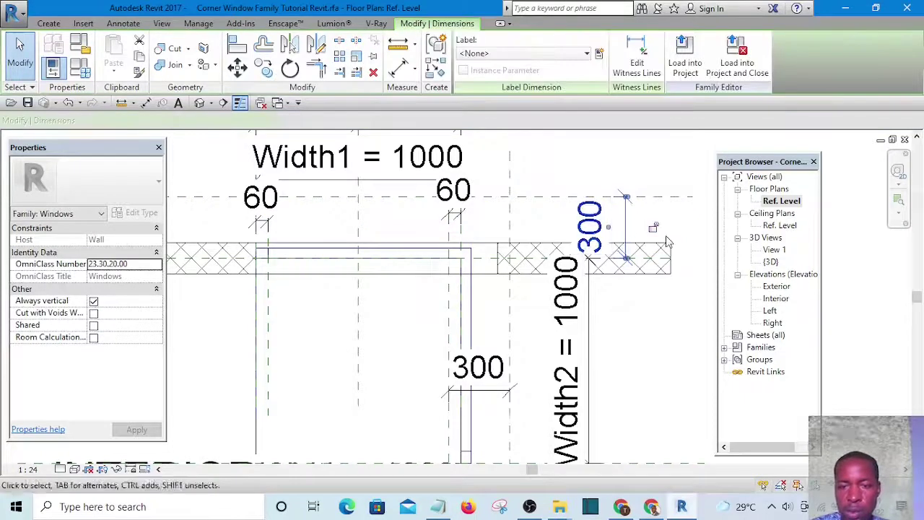
pyautogui.press('Escape')
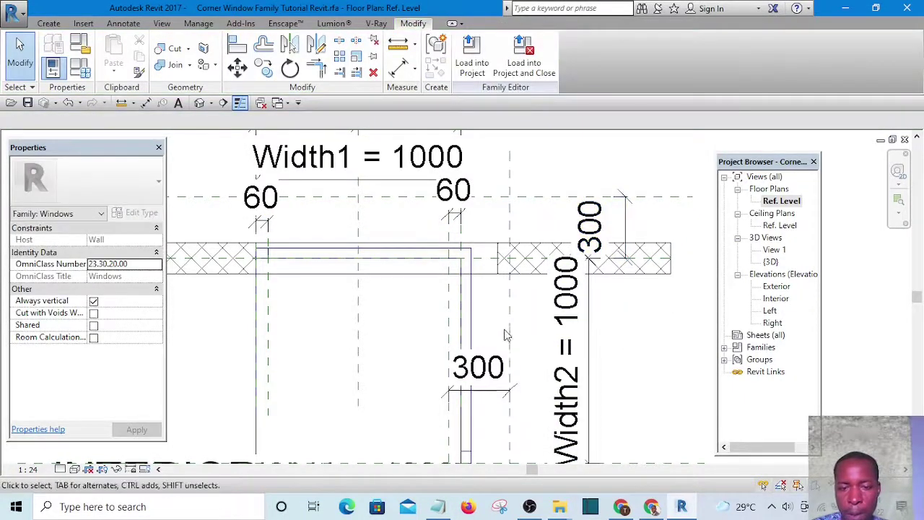
# - Stretch the right side of the void extrusion to the new vertical reference plane and reselect the void to check its extent
pyautogui.click(483, 369)
pyautogui.scroll(-3, 482, 369)
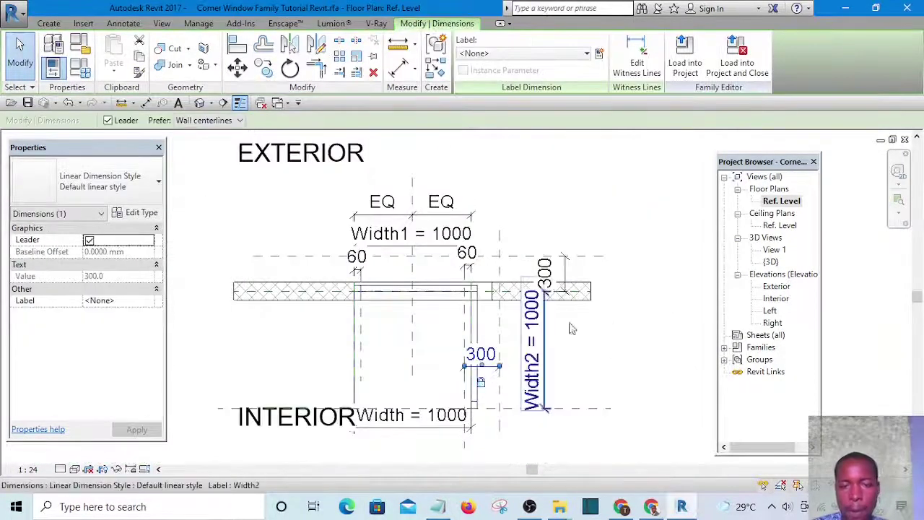
pyautogui.press('Escape')
pyautogui.scroll(1, 490, 304)
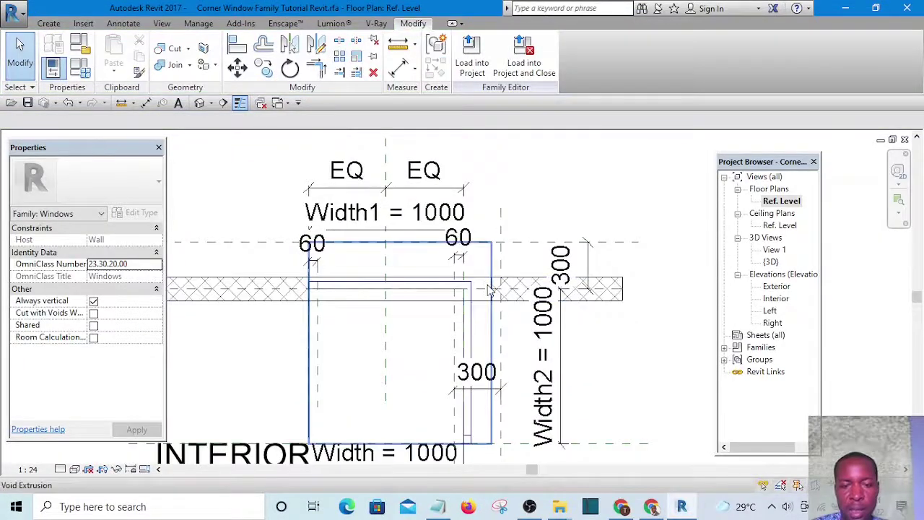
pyautogui.click(490, 289)
pyautogui.scroll(1, 497, 349)
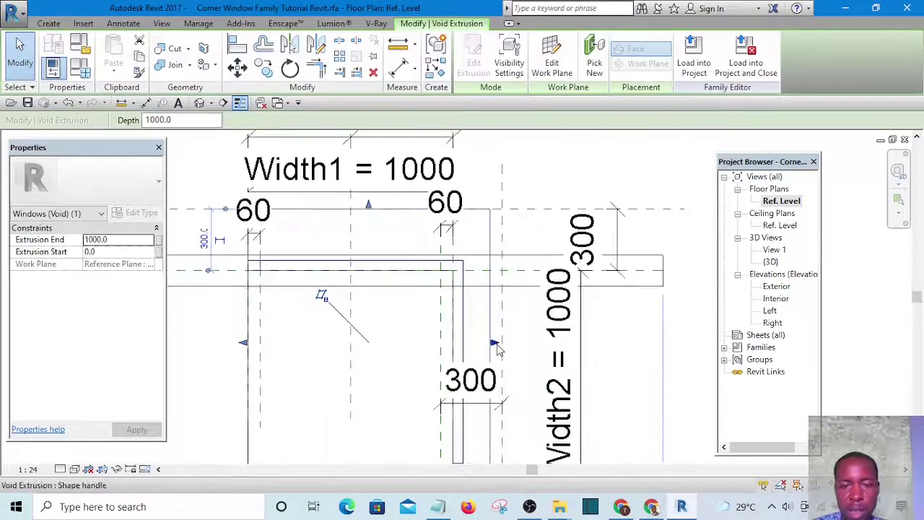
pyautogui.moveTo(498, 349); pyautogui.dragTo(503, 340)
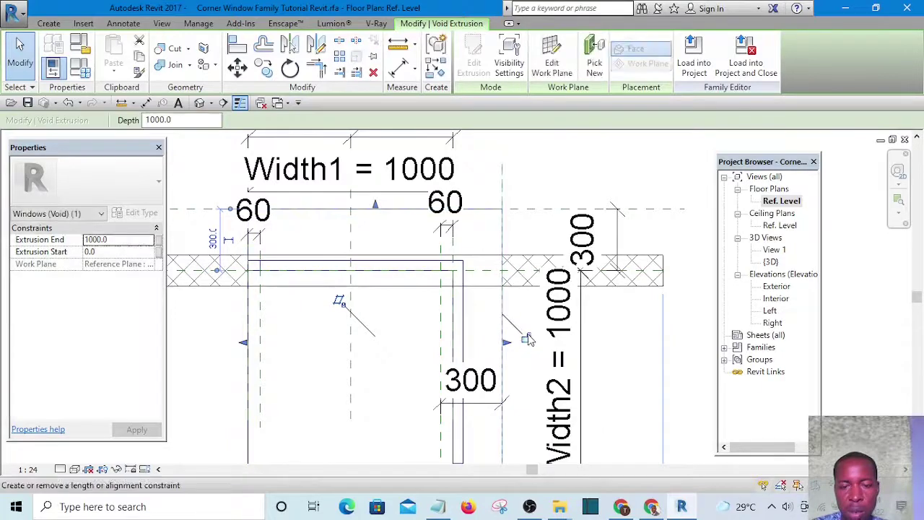
pyautogui.click(405, 247)
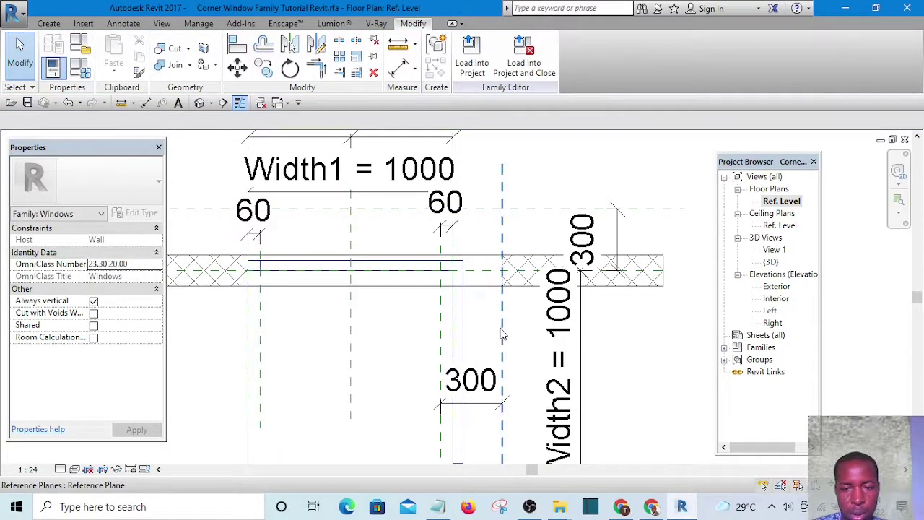
pyautogui.click(499, 274)
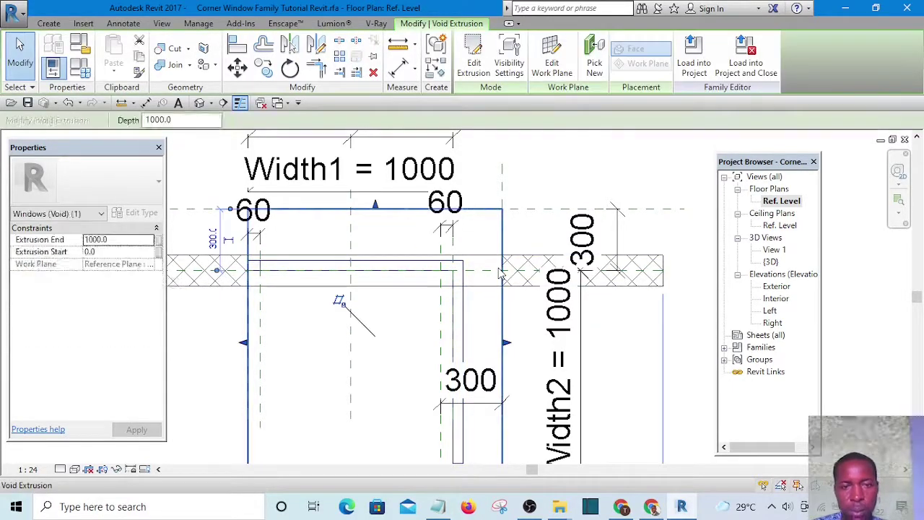
# - Load the updated corner window family into the project, overwriting the existing version, and inspect its wall opening in 3D
pyautogui.click(201, 103)
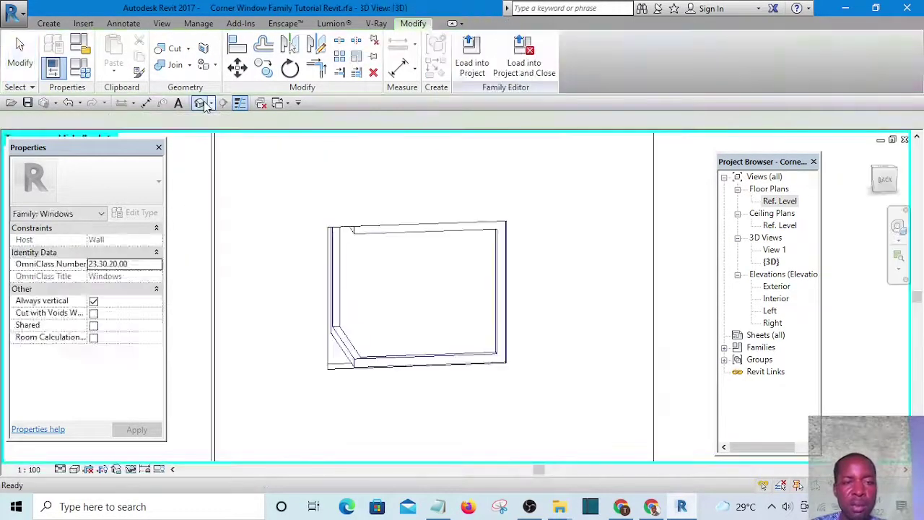
pyautogui.keyDown('shift'); pyautogui.moveTo(443, 346); pyautogui.dragTo(599, 359, button='middle'); pyautogui.keyUp('shift')
pyautogui.click(473, 52)
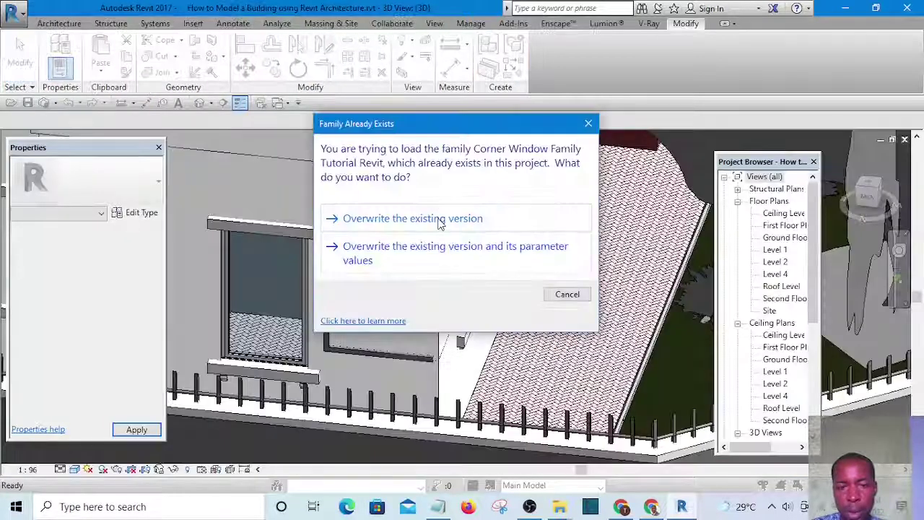
pyautogui.click(441, 220)
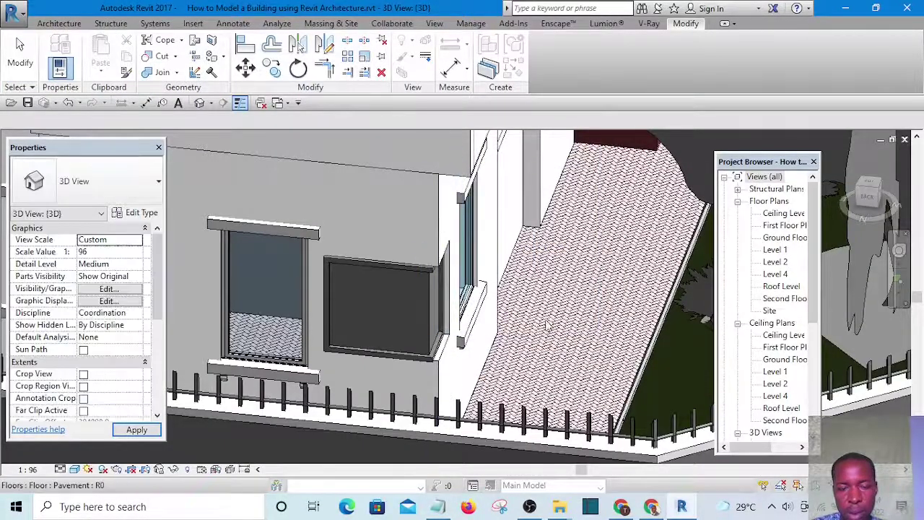
pyautogui.keyDown('shift'); pyautogui.moveTo(498, 340); pyautogui.dragTo(489, 382, button='middle'); pyautogui.keyUp('shift')
pyautogui.scroll(6, 396, 257)
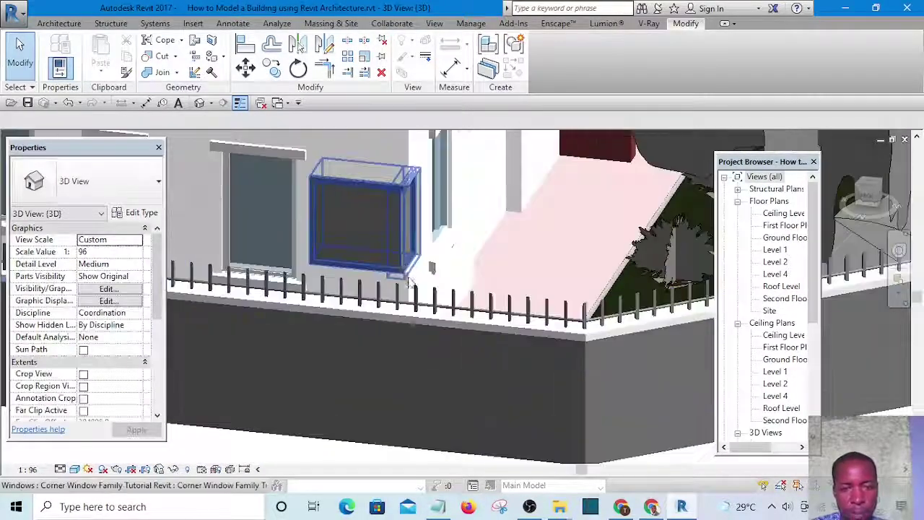
pyautogui.scroll(-4, 551, 395)
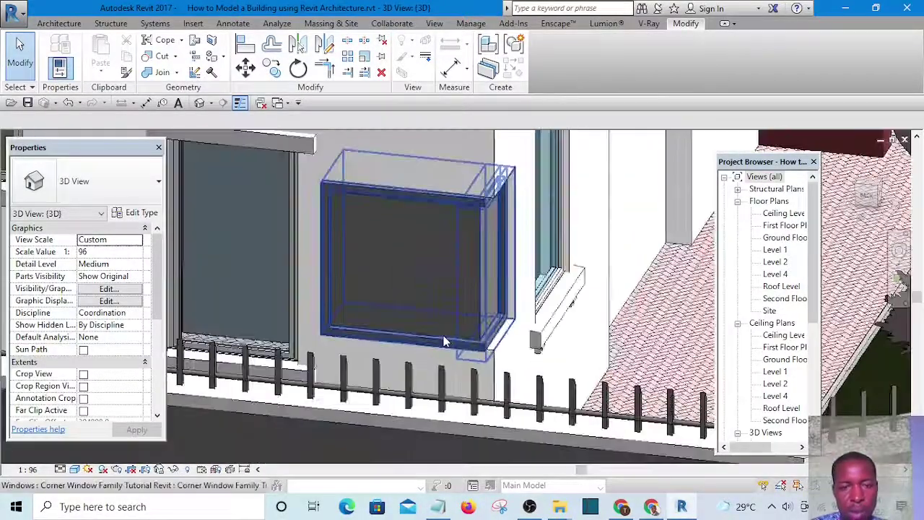
# - Inspect the corner window's junction with both walls in 3D and open its family for editing
pyautogui.scroll(2, 418, 338)
pyautogui.scroll(-3, 582, 386)
pyautogui.keyDown('shift'); pyautogui.moveTo(585, 387); pyautogui.dragTo(369, 370, button='middle'); pyautogui.keyUp('shift')
pyautogui.scroll(3, 376, 376)
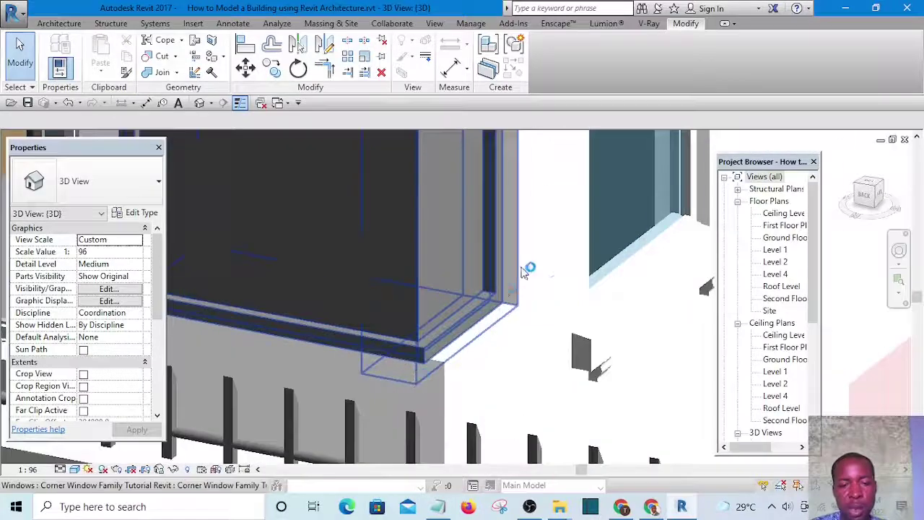
pyautogui.scroll(-3, 523, 270)
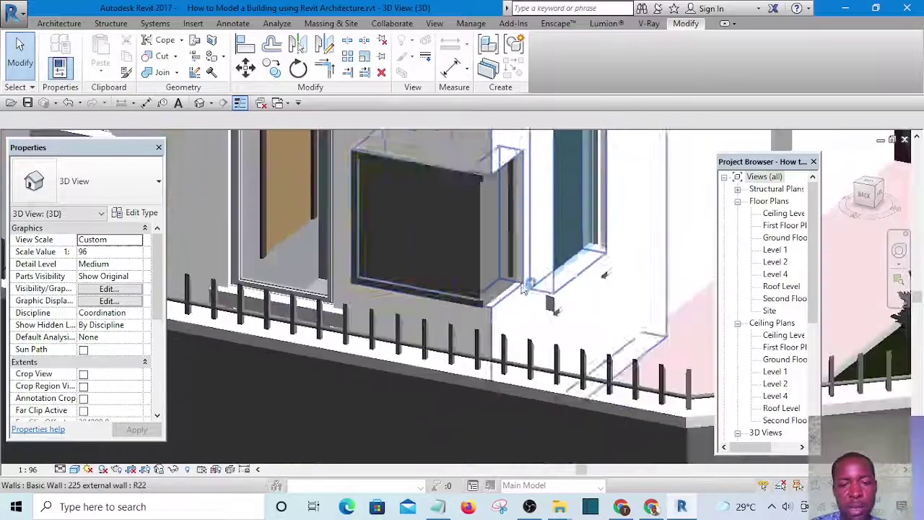
pyautogui.click(479, 257)
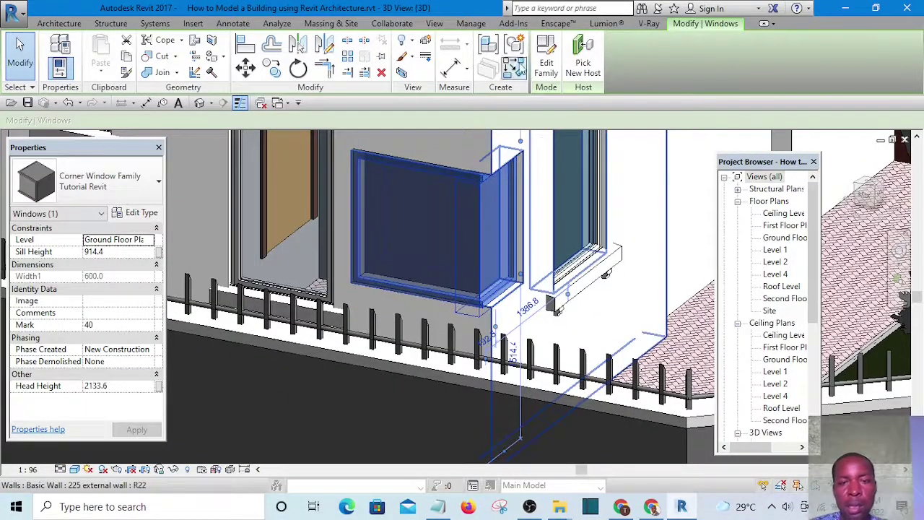
pyautogui.click(545, 68)
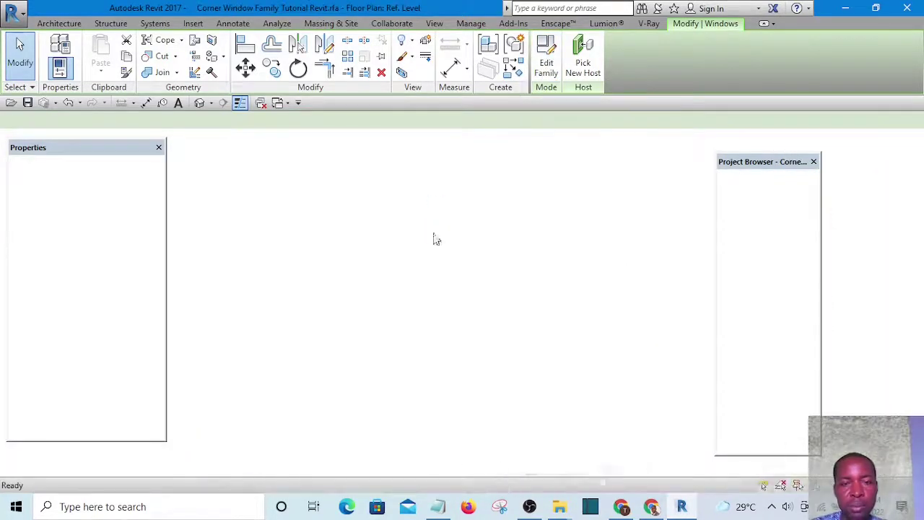
# - Associate the window frame sweep's material with a new type parameter named Mullion, grouped under Materials and Finishes
pyautogui.scroll(-3, 348, 267)
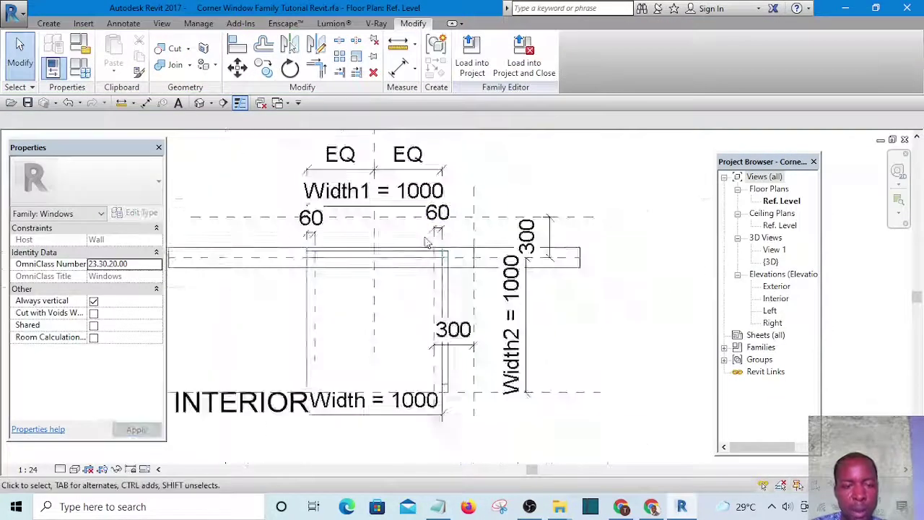
pyautogui.scroll(4, 444, 274)
pyautogui.click(449, 274)
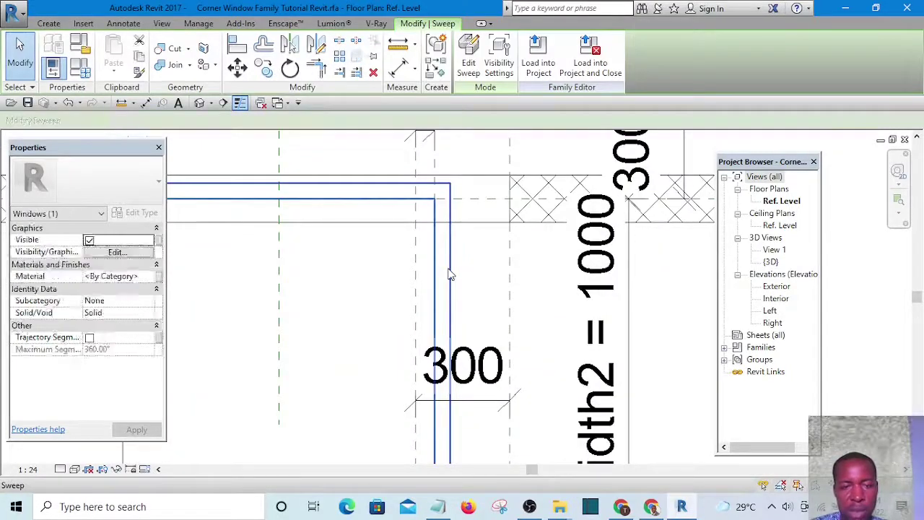
pyautogui.scroll(-2, 449, 274)
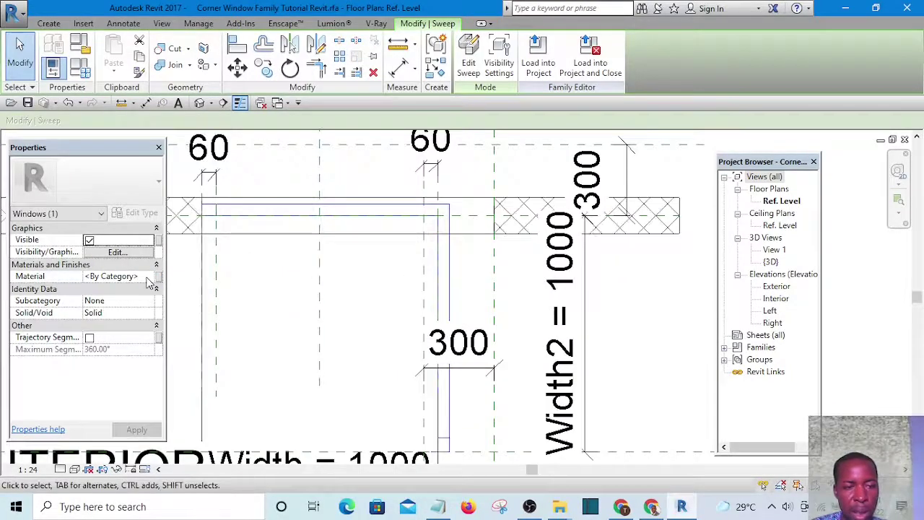
pyautogui.click(148, 278)
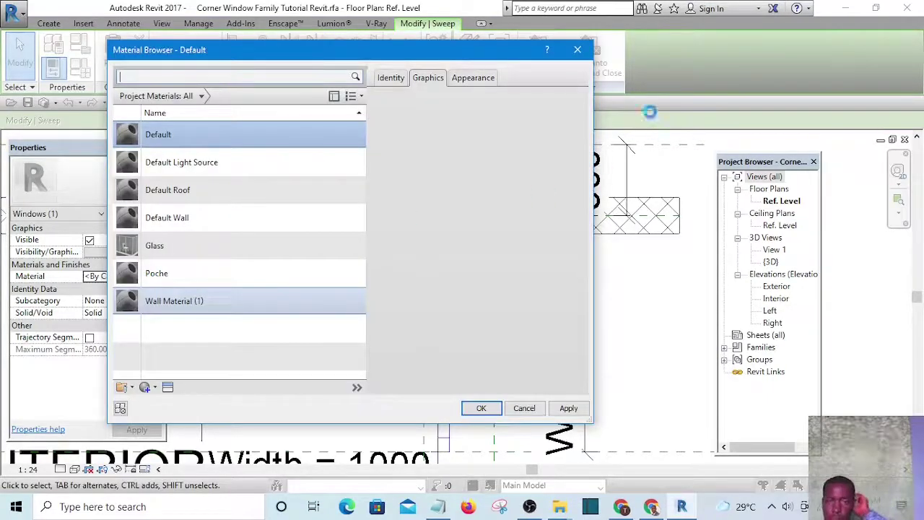
pyautogui.click(578, 49)
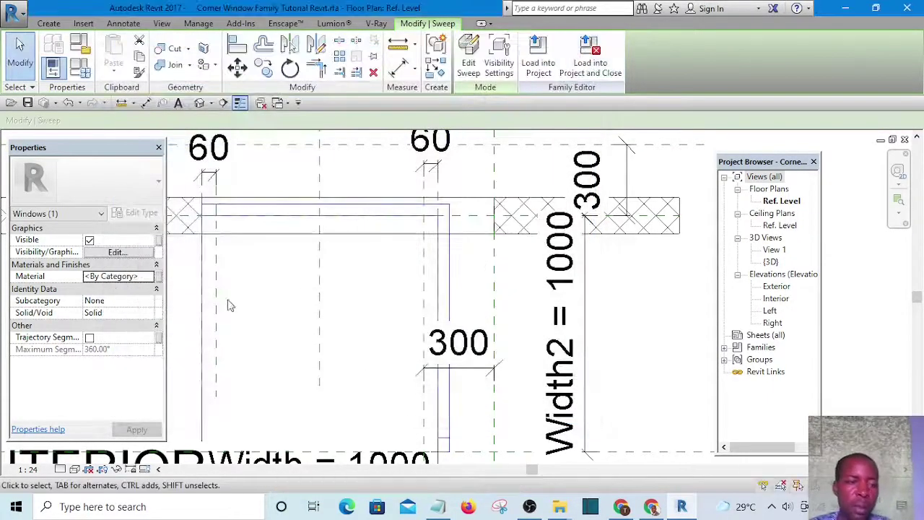
pyautogui.click(158, 278)
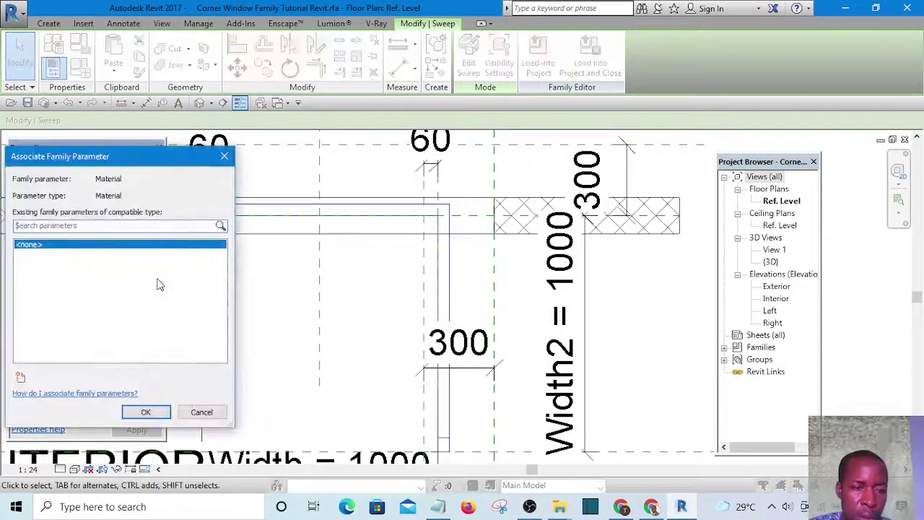
pyautogui.click(21, 379)
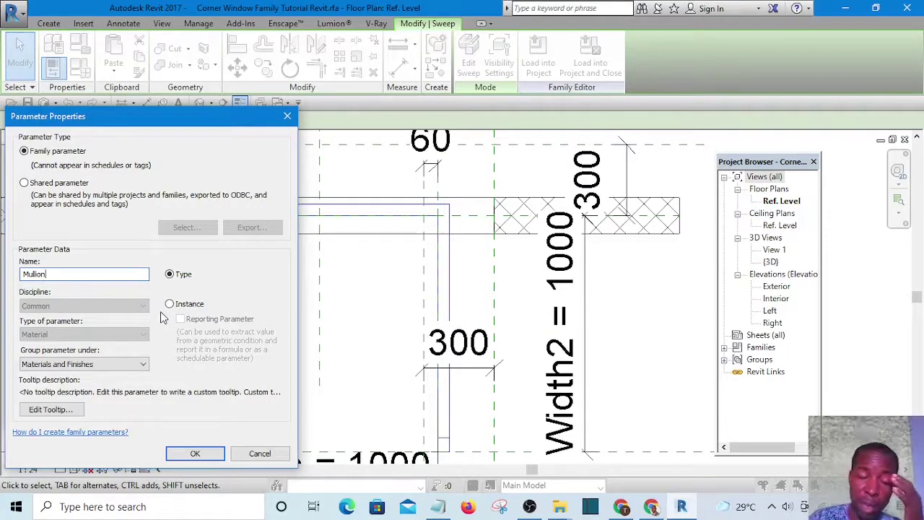
pyautogui.click(195, 454)
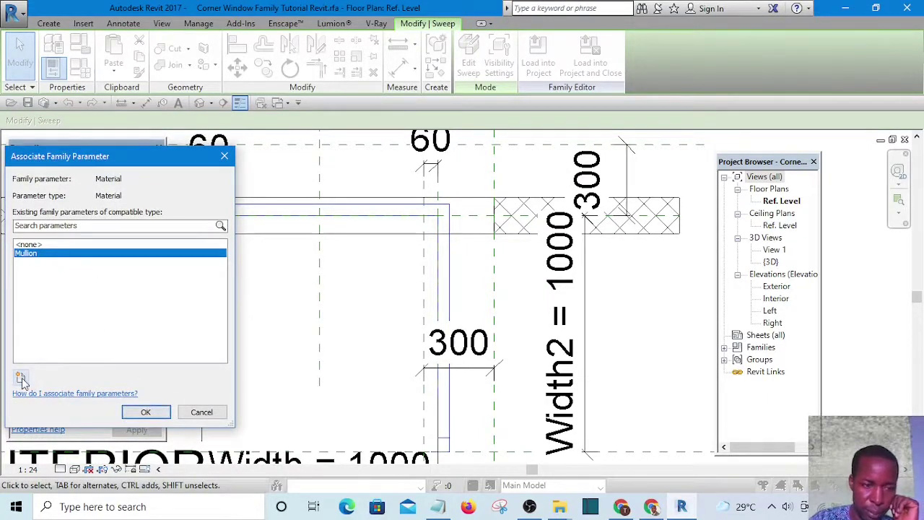
pyautogui.click(146, 412)
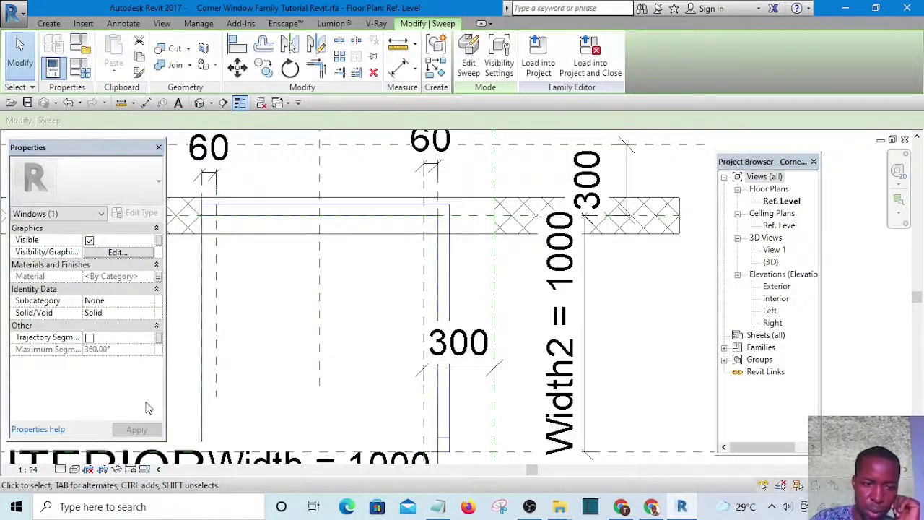
pyautogui.click(332, 314)
# - Open the family's default 3D view and reset the temporary hide/isolate of its elements
pyautogui.scroll(-3, 364, 286)
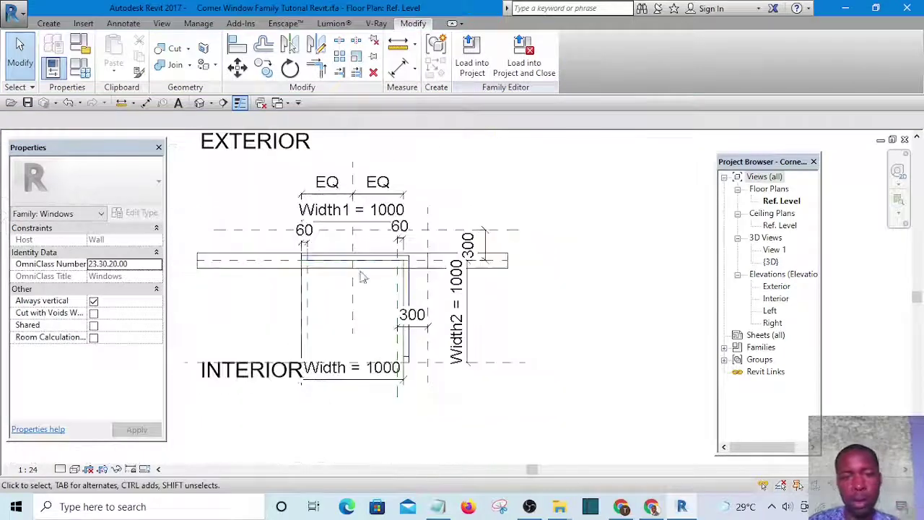
pyautogui.click(202, 103)
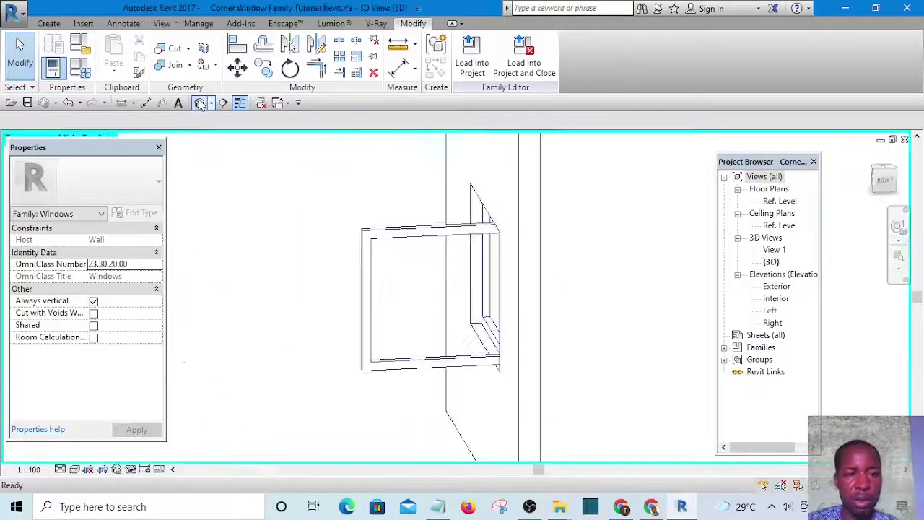
pyautogui.keyDown('shift'); pyautogui.moveTo(346, 264); pyautogui.dragTo(321, 266, button='middle'); pyautogui.keyUp('shift')
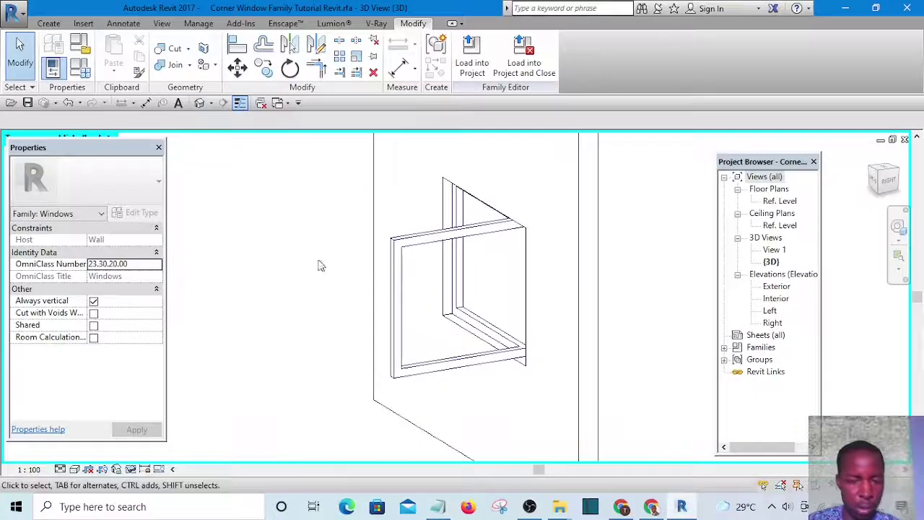
pyautogui.click(130, 469)
pyautogui.click(157, 455)
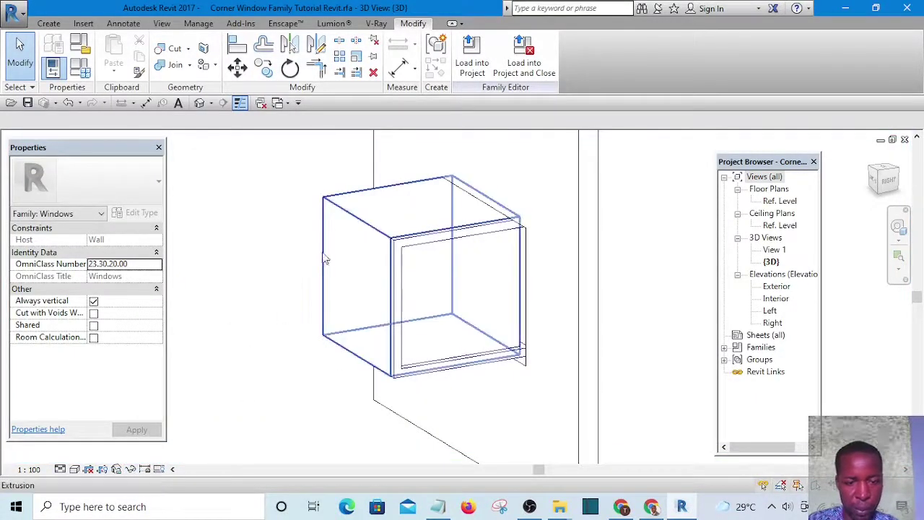
pyautogui.scroll(3, 389, 365)
pyautogui.scroll(-4, 265, 365)
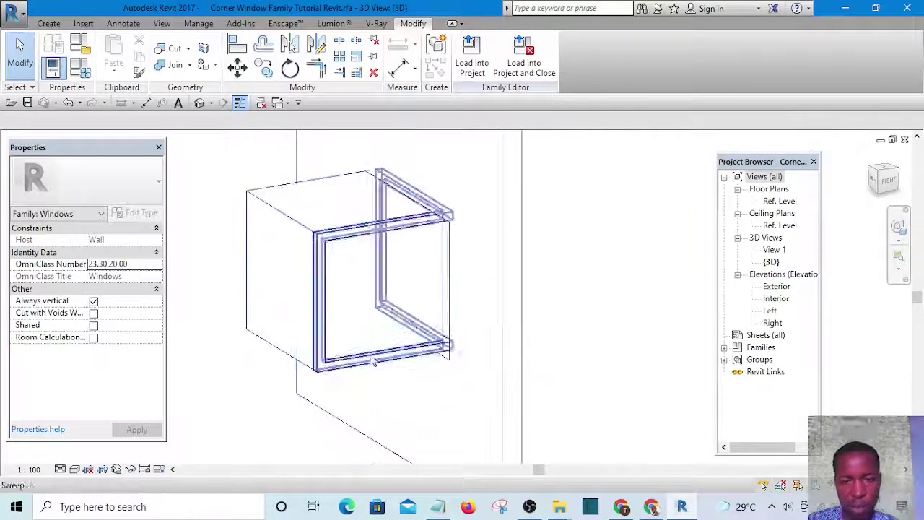
# - Delete the box extrusion enclosed by the corner window frame
pyautogui.keyDown('shift'); pyautogui.moveTo(264, 365); pyautogui.dragTo(519, 366, button='middle'); pyautogui.keyUp('shift')
pyautogui.keyDown('shift'); pyautogui.moveTo(339, 341); pyautogui.dragTo(323, 350, button='middle'); pyautogui.keyUp('shift')
pyautogui.click(299, 241)
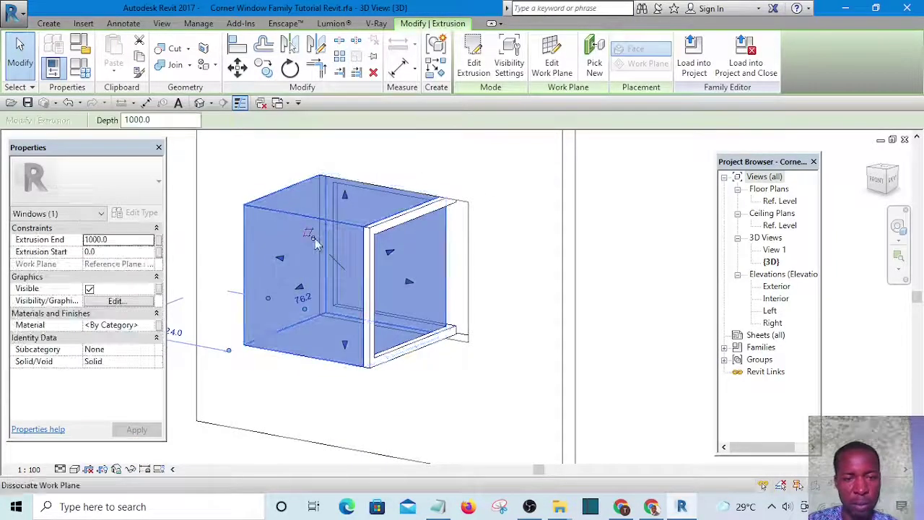
pyautogui.click(373, 73)
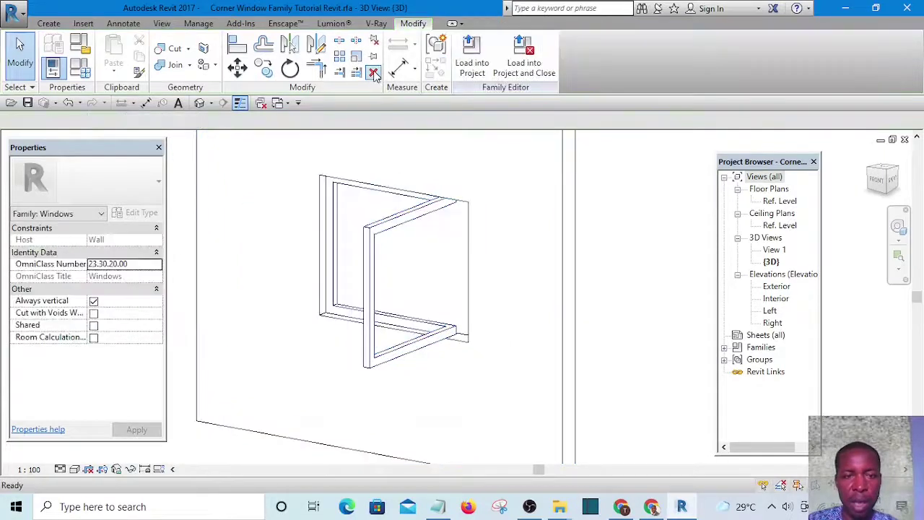
pyautogui.keyDown('shift'); pyautogui.moveTo(405, 238); pyautogui.dragTo(448, 268, button='middle'); pyautogui.keyUp('shift')
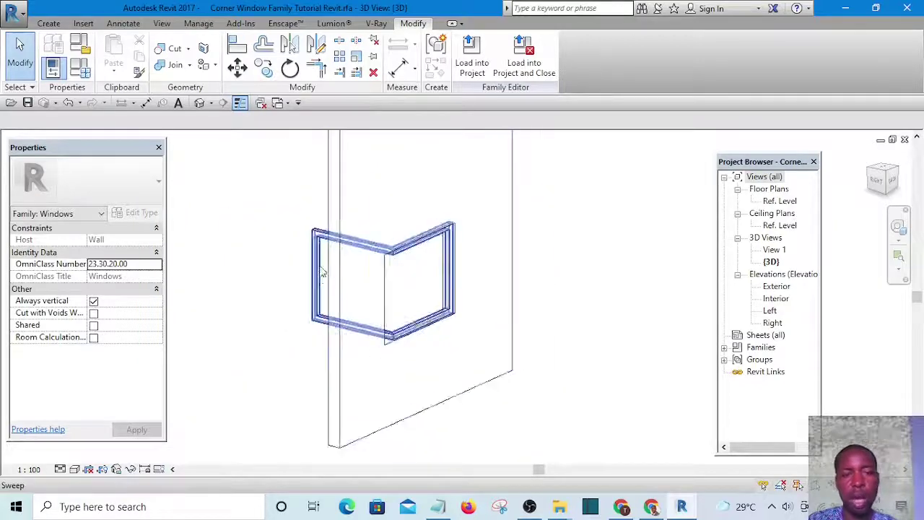
pyautogui.scroll(1, 319, 260)
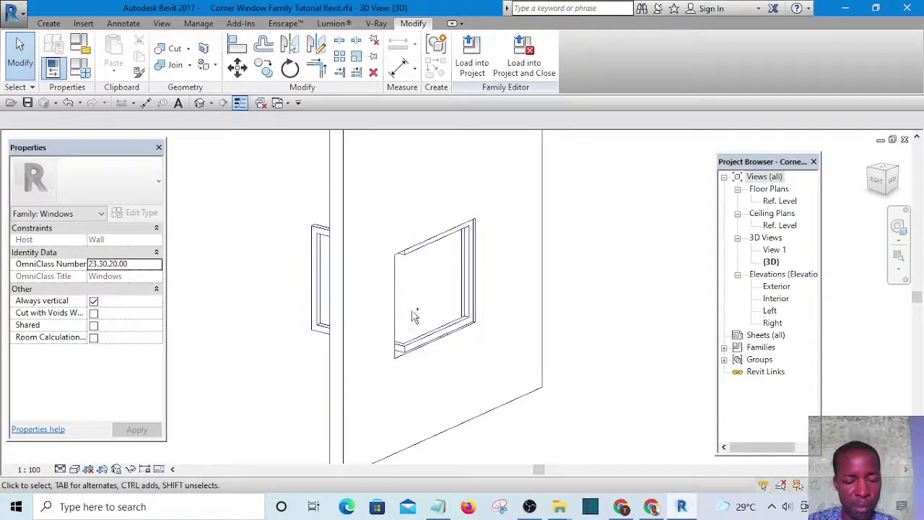
# - Temporarily hide the box extrusion behind the corner window frame in the 3D view
pyautogui.keyDown('shift'); pyautogui.moveTo(415, 312); pyautogui.dragTo(371, 250, button='middle'); pyautogui.keyUp('shift')
pyautogui.click(369, 244)
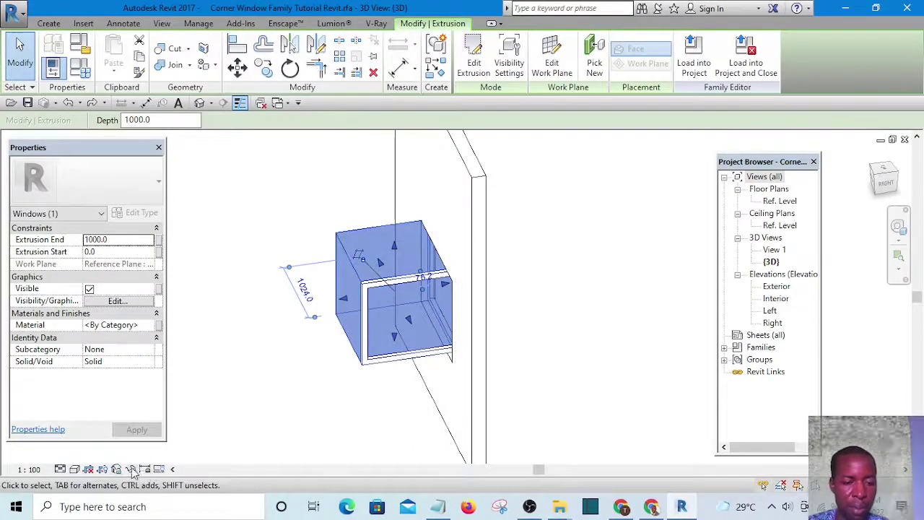
pyautogui.click(130, 469)
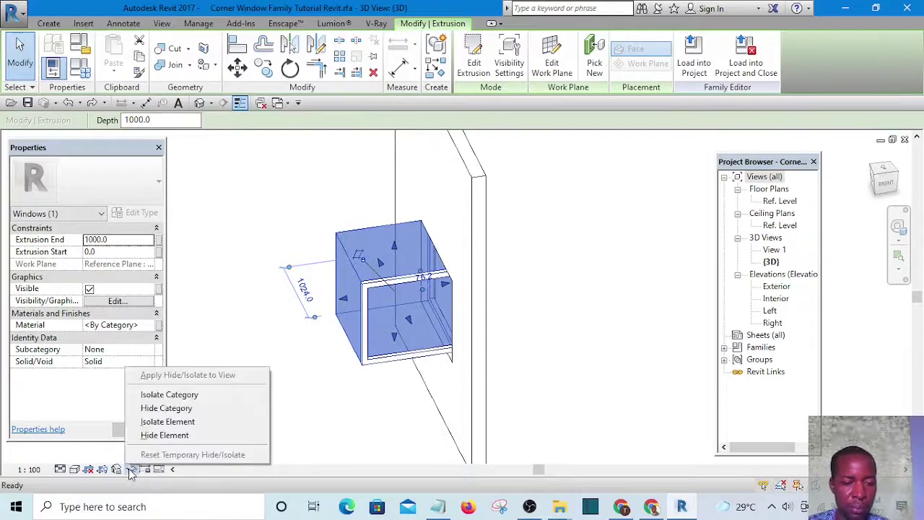
pyautogui.click(165, 436)
# - Temporarily hide the host wall to isolate the L-shaped window frame and view it from behind
pyautogui.keyDown('shift'); pyautogui.moveTo(264, 371); pyautogui.dragTo(551, 338, button='middle'); pyautogui.keyUp('shift')
pyautogui.click(457, 235)
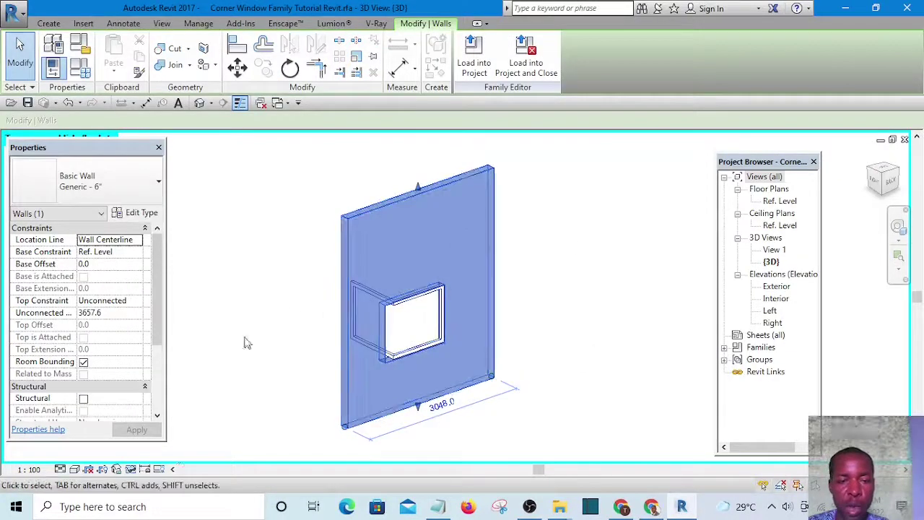
pyautogui.click(130, 469)
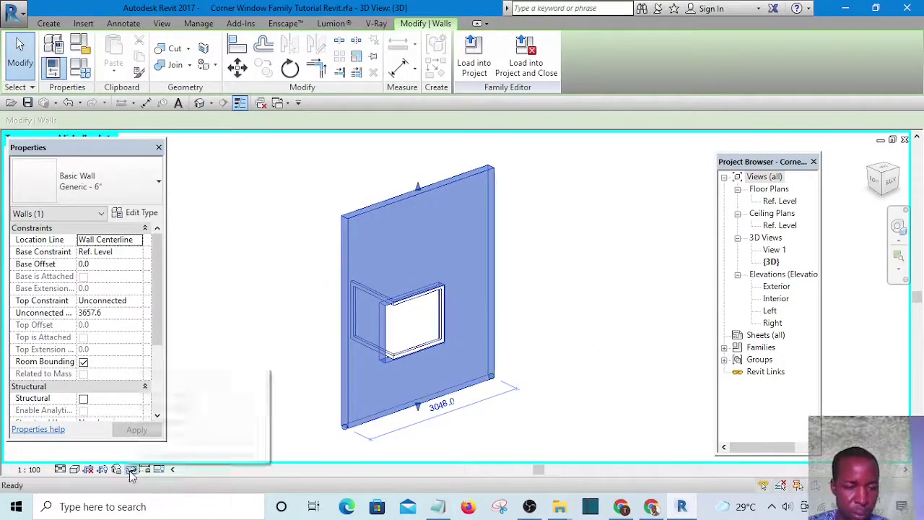
pyautogui.click(163, 434)
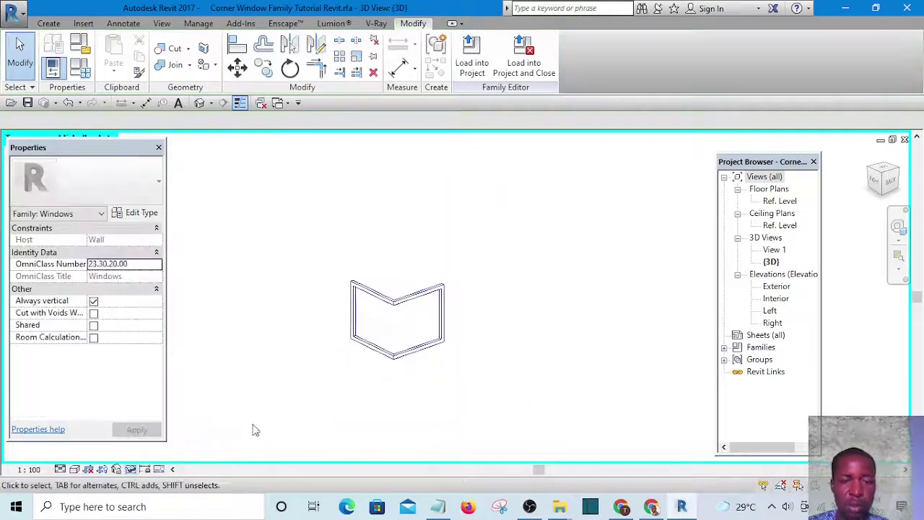
pyautogui.keyDown('shift'); pyautogui.moveTo(486, 336); pyautogui.dragTo(384, 376, button='middle'); pyautogui.keyUp('shift')
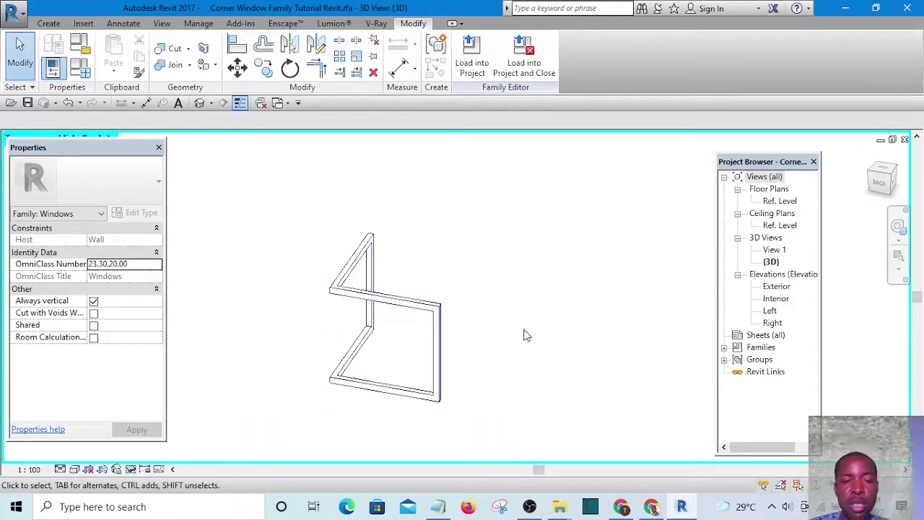
# - Open the Ref. Level floor plan at the corner window
pyautogui.doubleClick(774, 201)
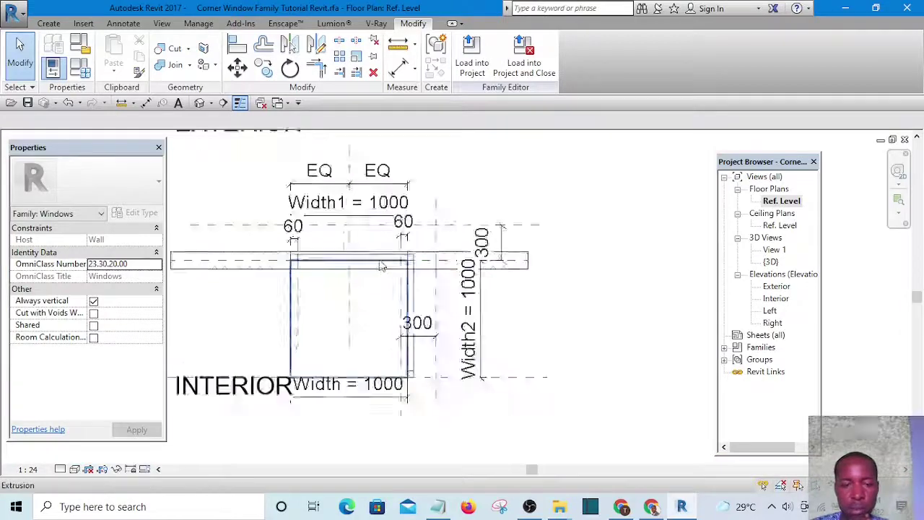
pyautogui.scroll(3, 381, 266)
pyautogui.scroll(-3, 397, 262)
pyautogui.scroll(1, 462, 326)
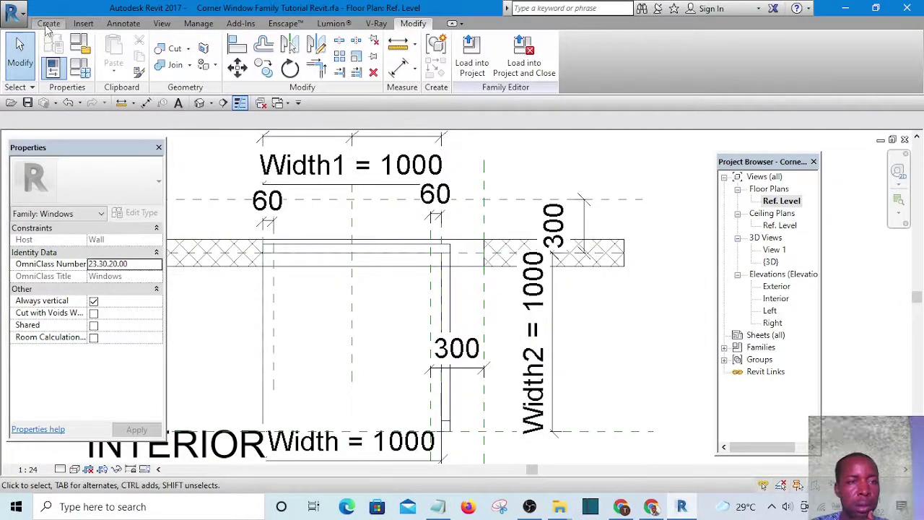
# - Start a solid extrusion and sketch a rectangle about 1120 mm wide, spanning from outside the wall's exterior face to the window interior
pyautogui.click(49, 24)
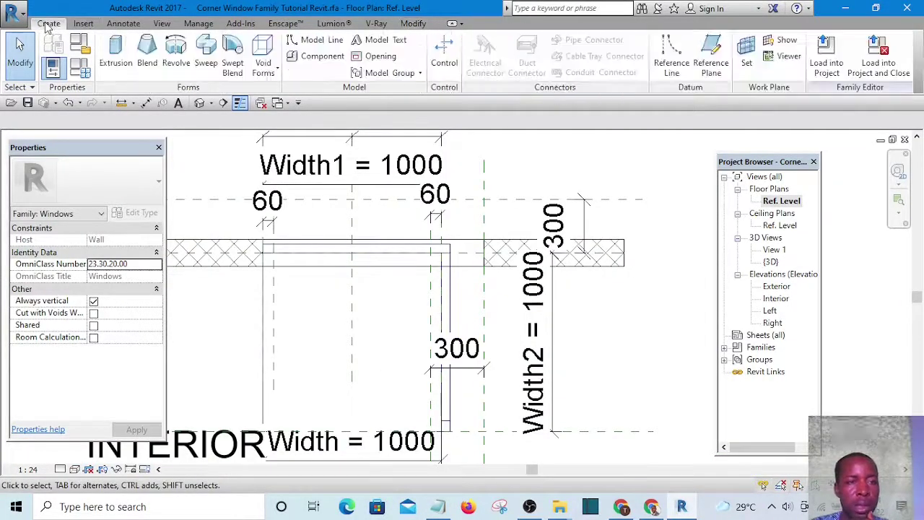
pyautogui.click(122, 52)
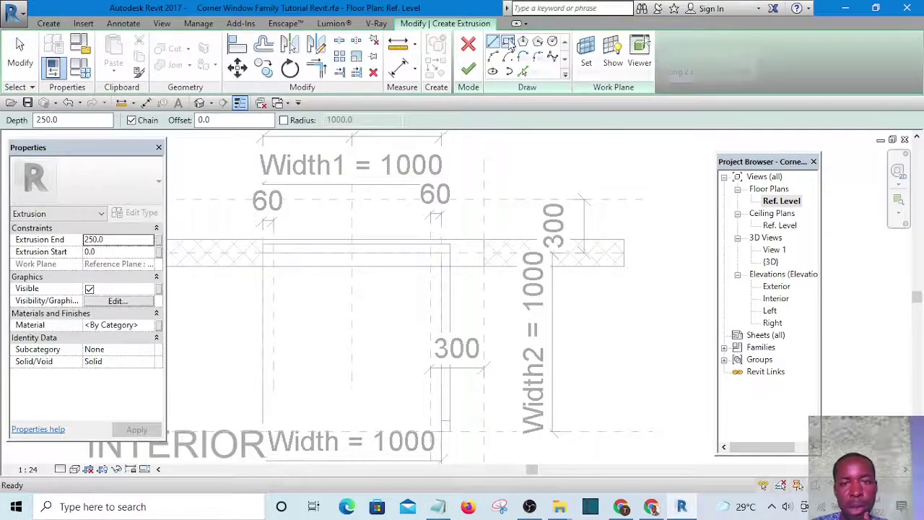
pyautogui.click(508, 42)
pyautogui.scroll(3, 315, 250)
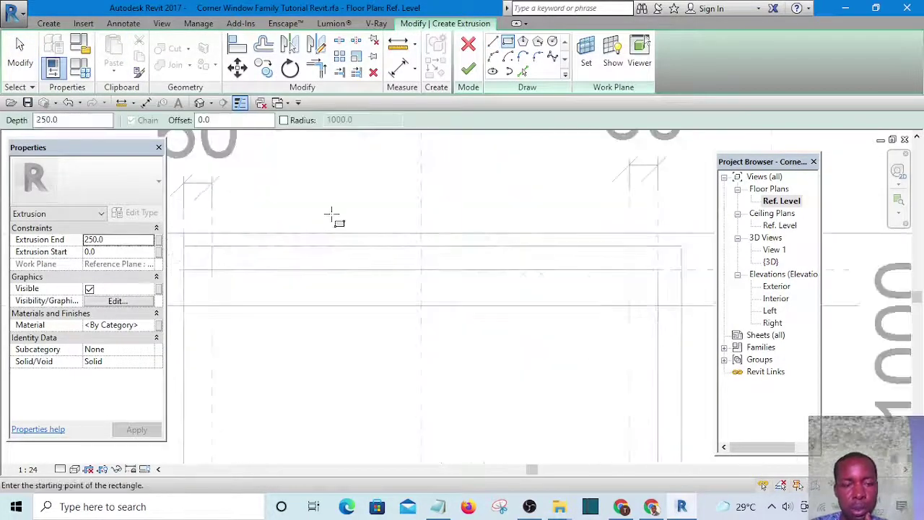
pyautogui.scroll(-3, 335, 202)
pyautogui.scroll(2, 272, 221)
pyautogui.scroll(3, 273, 222)
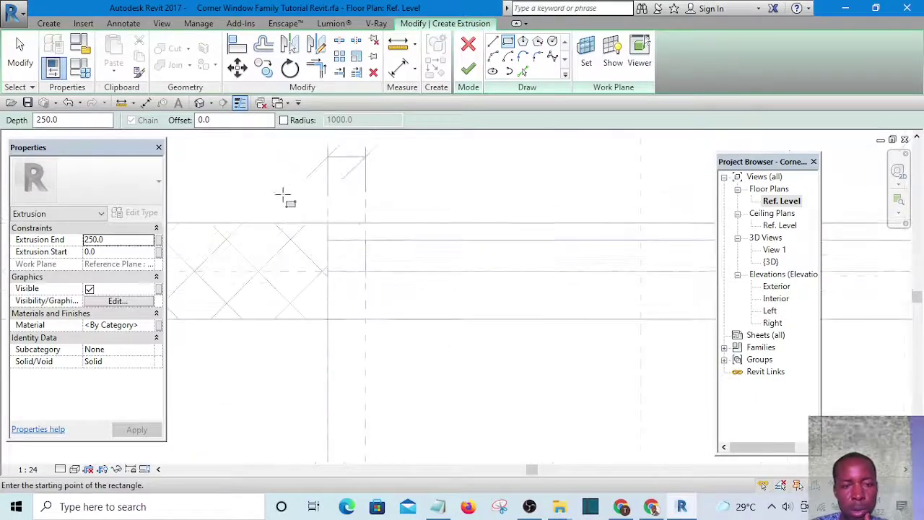
pyautogui.click(348, 193)
pyautogui.scroll(-3, 434, 209)
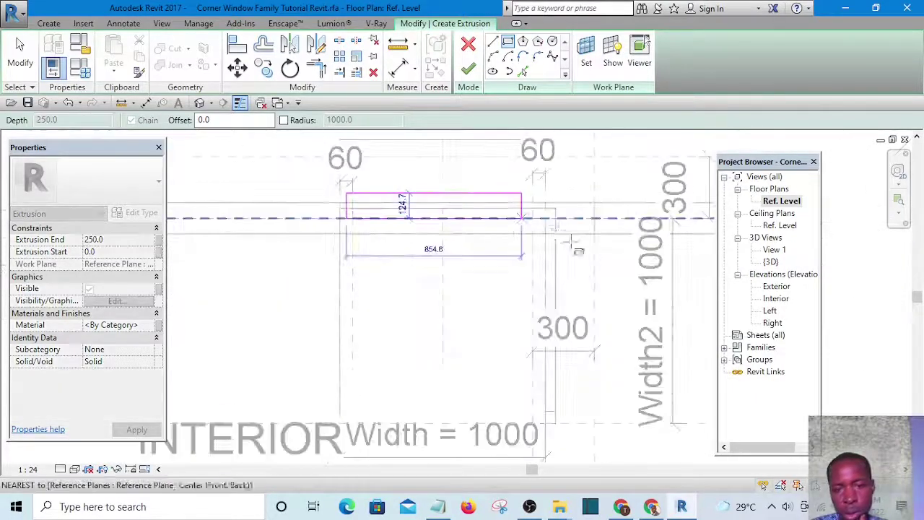
pyautogui.scroll(-2, 549, 346)
pyautogui.scroll(4, 571, 359)
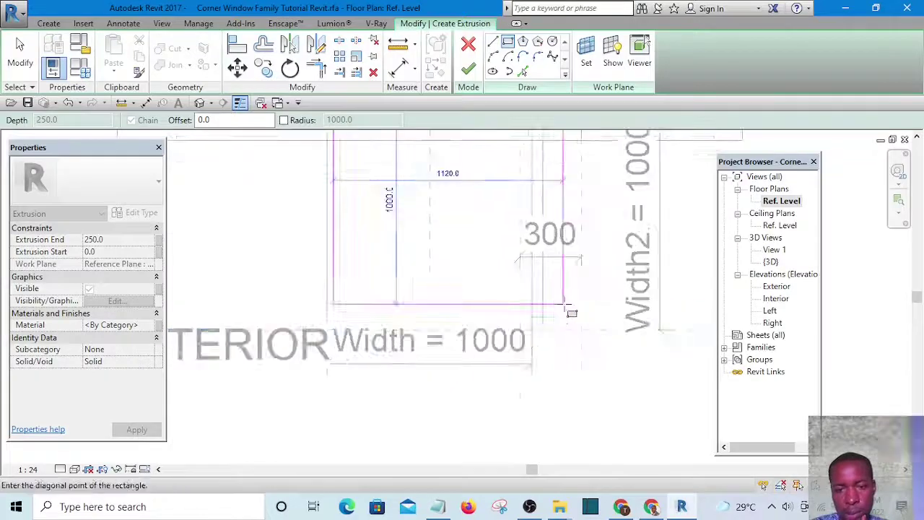
pyautogui.click(563, 313)
pyautogui.scroll(-3, 515, 222)
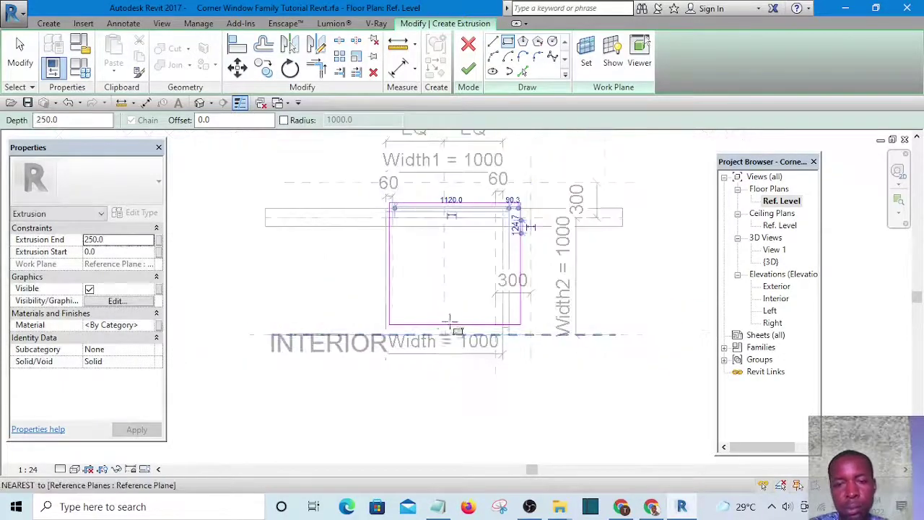
# - Sketch a second rectangle overlapping the first, with its top edge just inside and its left and bottom edges outside the first one
pyautogui.scroll(4, 464, 231)
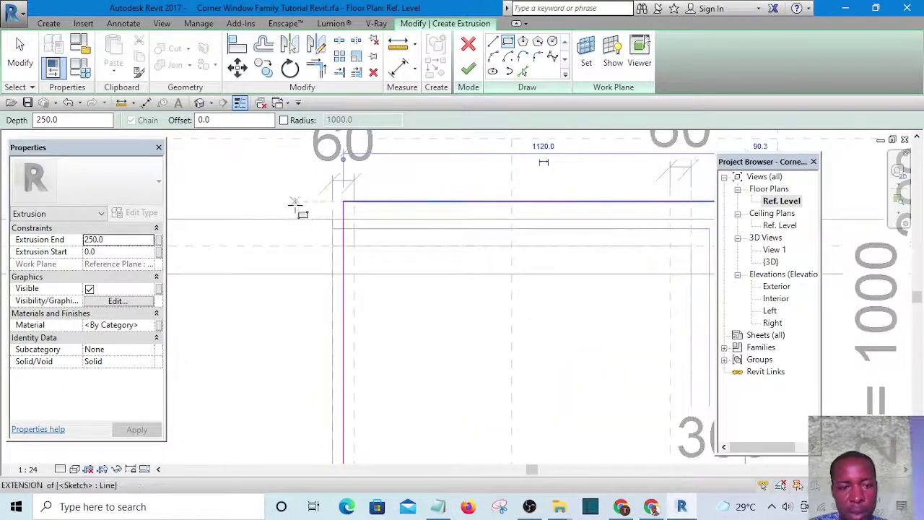
pyautogui.click(306, 207)
pyautogui.press('Escape')
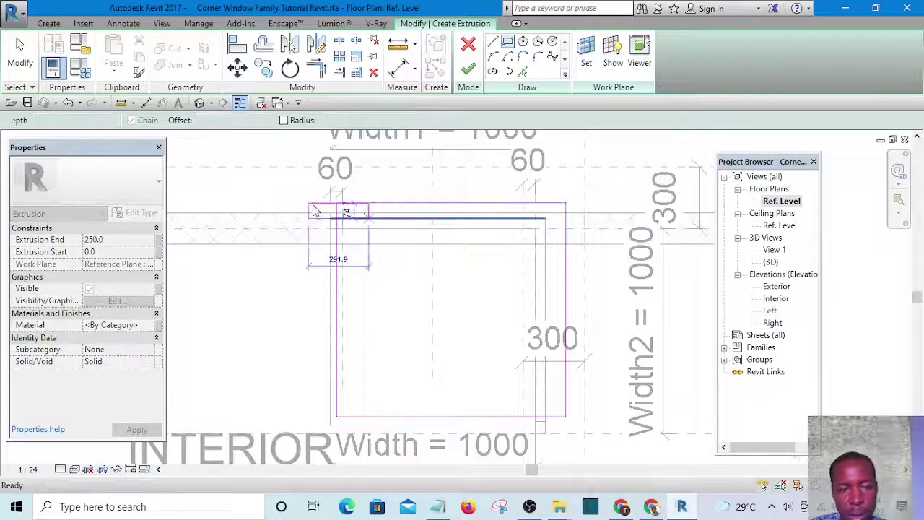
pyautogui.scroll(4, 313, 207)
pyautogui.scroll(-3, 324, 212)
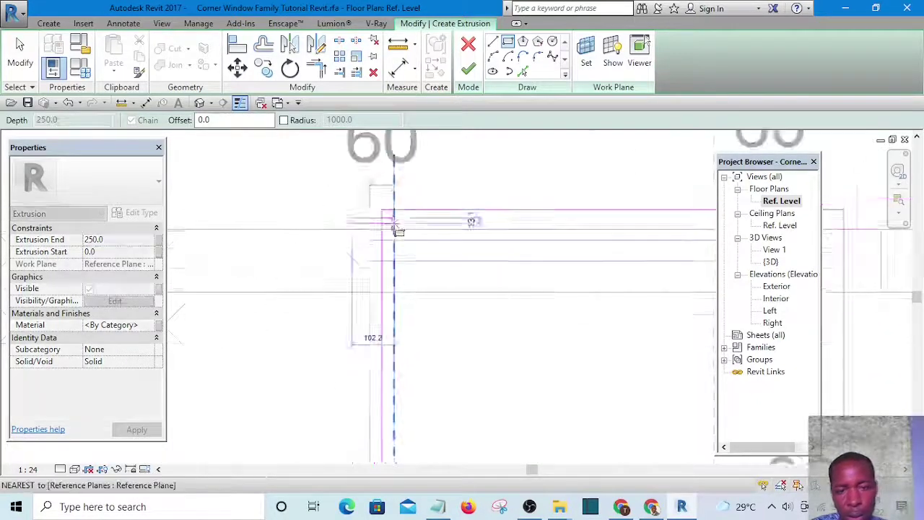
pyautogui.click(391, 229)
pyautogui.scroll(2, 542, 361)
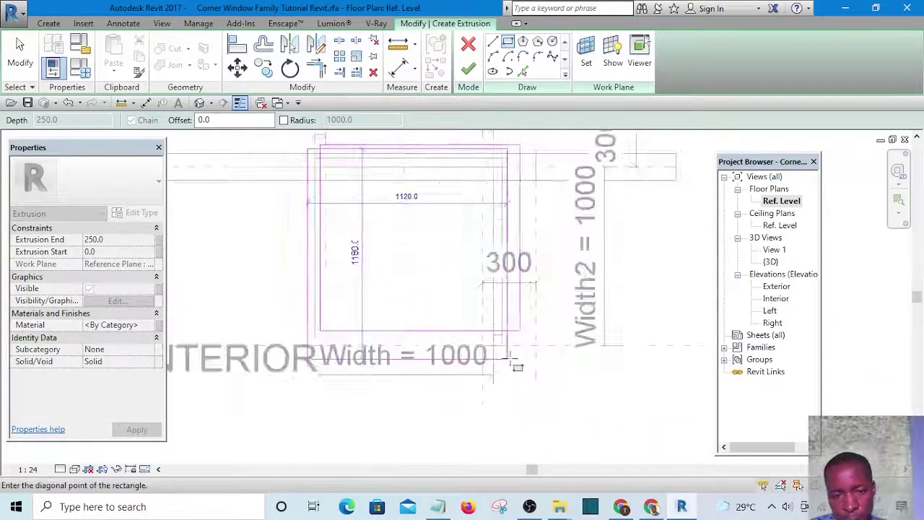
pyautogui.click(514, 371)
pyautogui.press('Escape')
pyautogui.press('Escape')
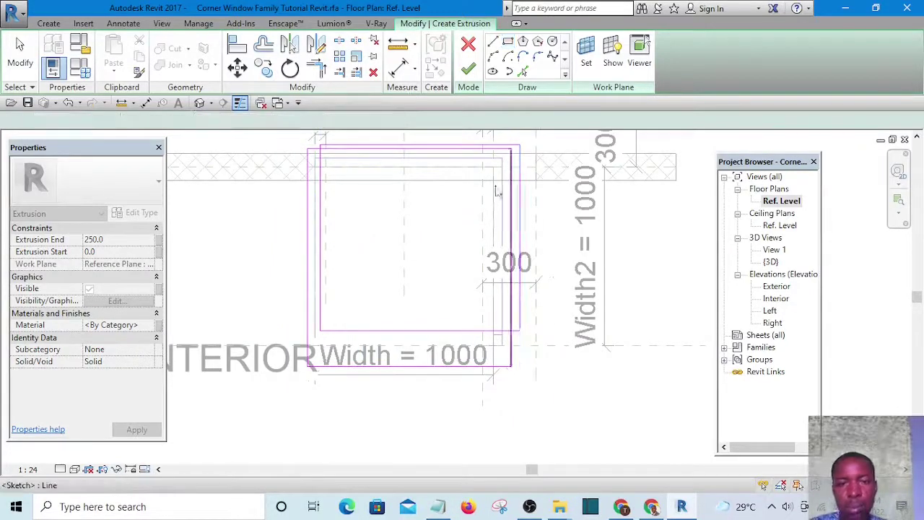
# - Trim the overlapping rectangles to corners so that they form a thin L-shaped profile outside the window frame
pyautogui.click(316, 69)
pyautogui.scroll(5, 330, 156)
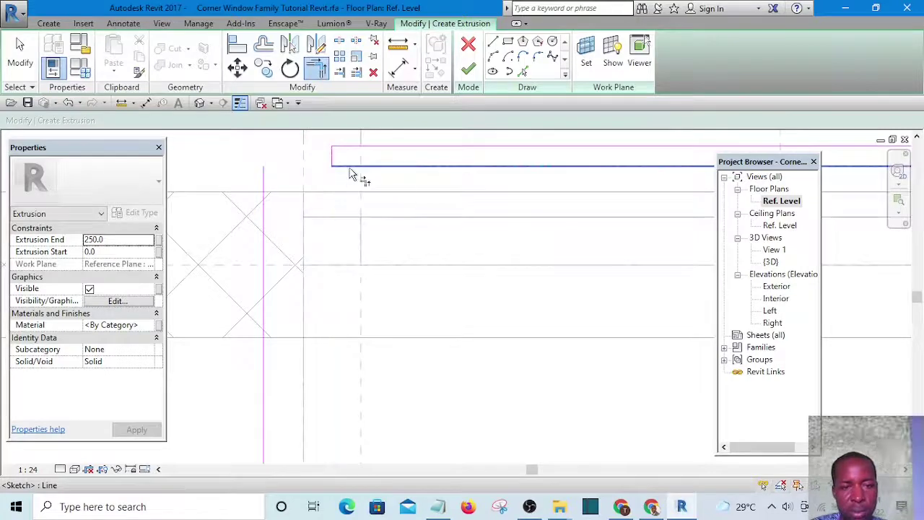
pyautogui.scroll(-5, 339, 168)
pyautogui.scroll(5, 570, 339)
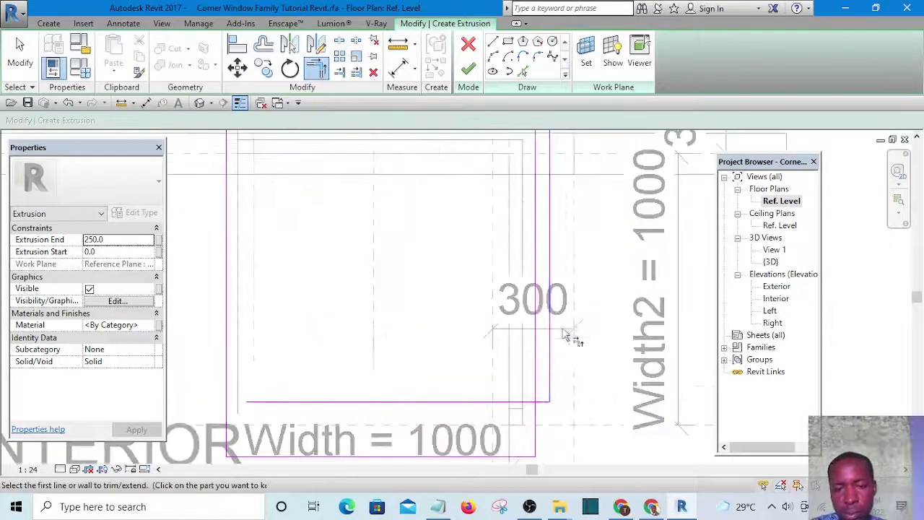
pyautogui.click(532, 368)
pyautogui.click(540, 420)
pyautogui.scroll(-3, 531, 337)
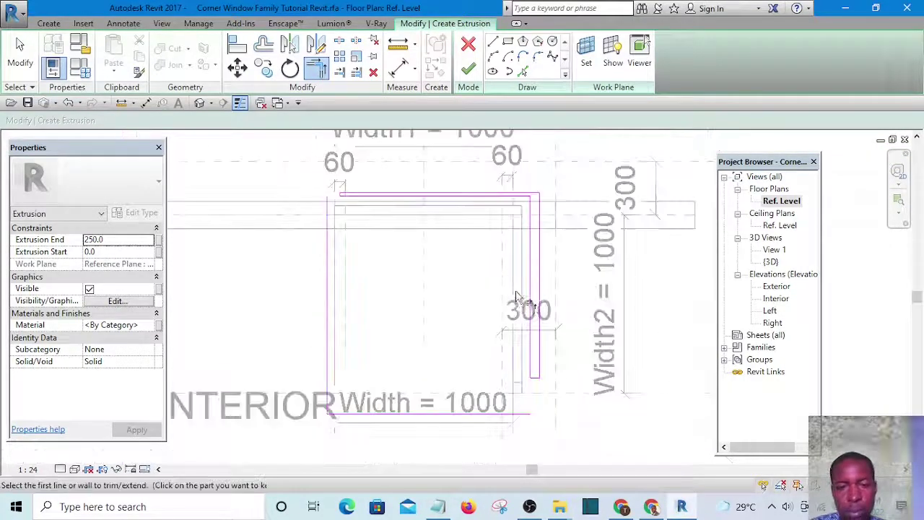
# - Delete the leftover left and bottom lines of the second rectangle, keeping only the L-shaped profile
pyautogui.scroll(-2, 516, 296)
pyautogui.scroll(2, 437, 390)
pyautogui.moveTo(423, 402); pyautogui.dragTo(344, 321)
pyautogui.scroll(-4, 342, 309)
pyautogui.scroll(5, 490, 282)
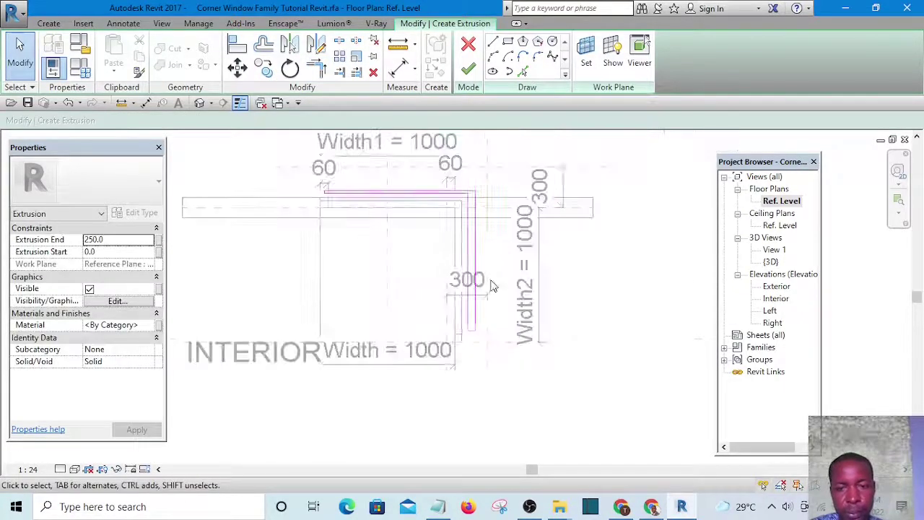
pyautogui.scroll(-2, 296, 155)
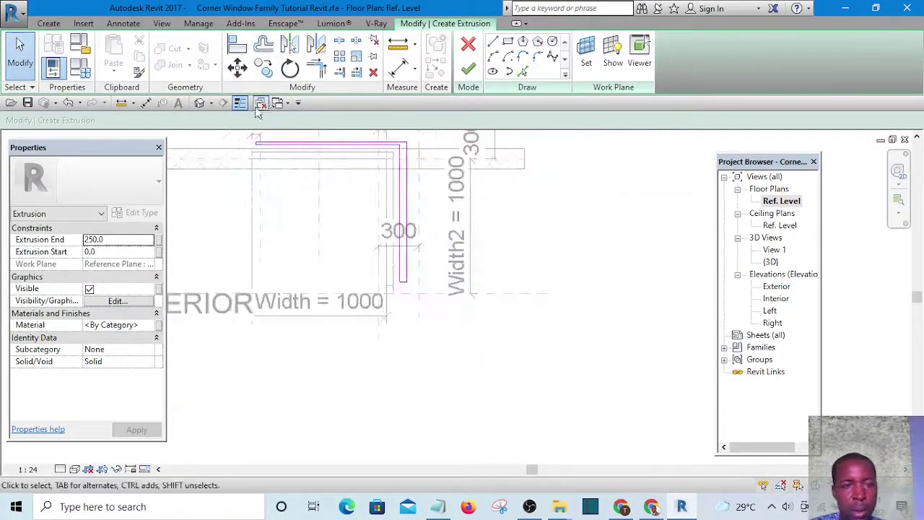
pyautogui.scroll(1, 259, 143)
pyautogui.moveTo(260, 146); pyautogui.dragTo(323, 230, button='middle')
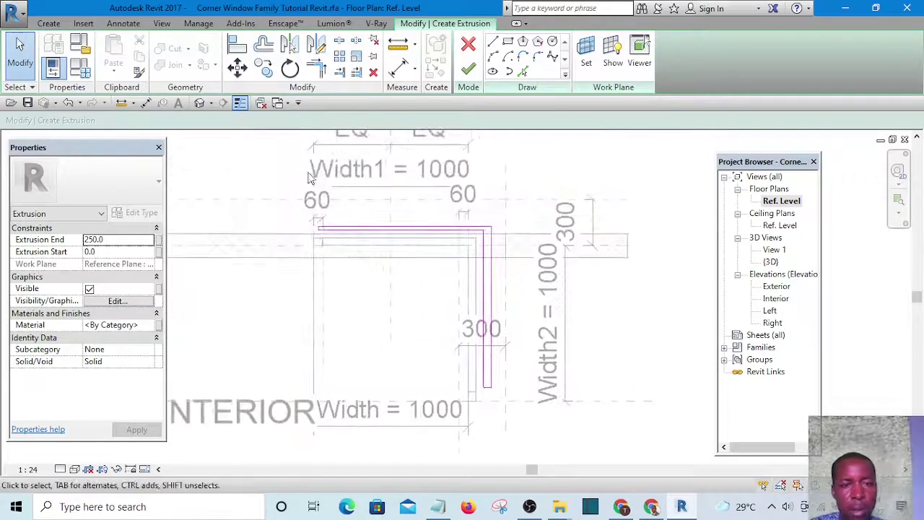
# - Align the end of the L-profile's horizontal leg with the left reference plane of the Width1 opening and lock it
pyautogui.click(237, 45)
pyautogui.scroll(3, 321, 197)
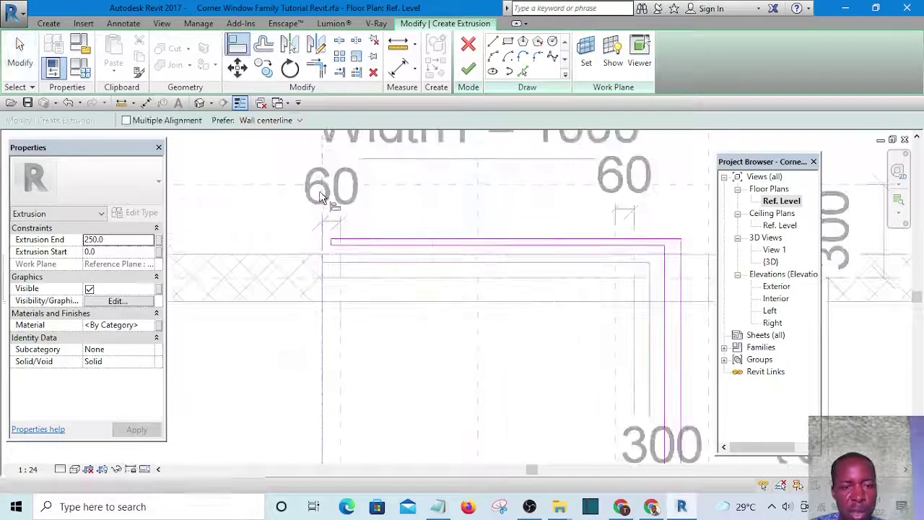
pyautogui.scroll(3, 331, 244)
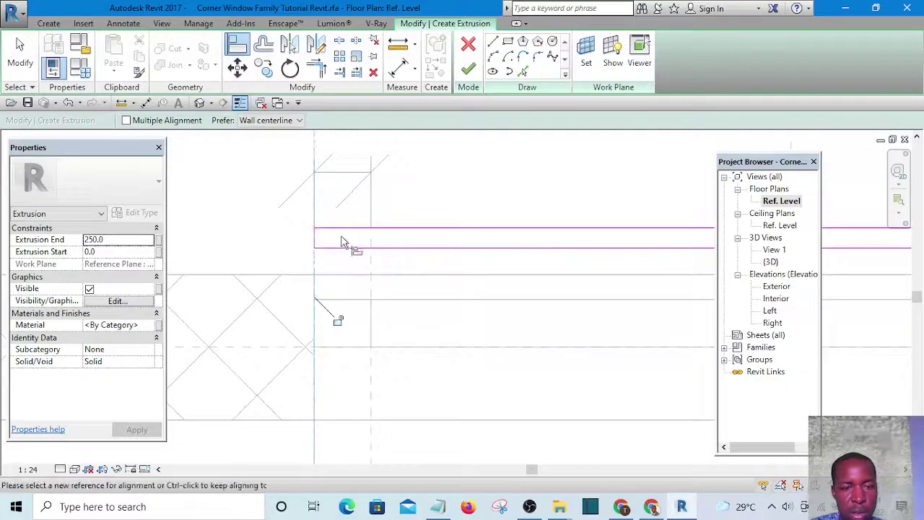
pyautogui.click(339, 320)
pyautogui.click(309, 192)
pyautogui.scroll(-3, 293, 165)
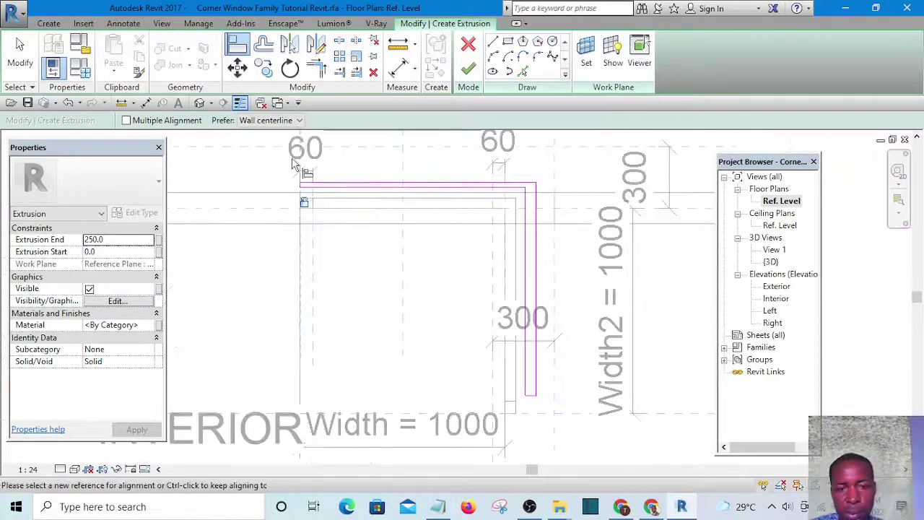
# - Align the end of the L-profile's vertical leg with the lower Width2 reference plane and lock it
pyautogui.scroll(2, 545, 402)
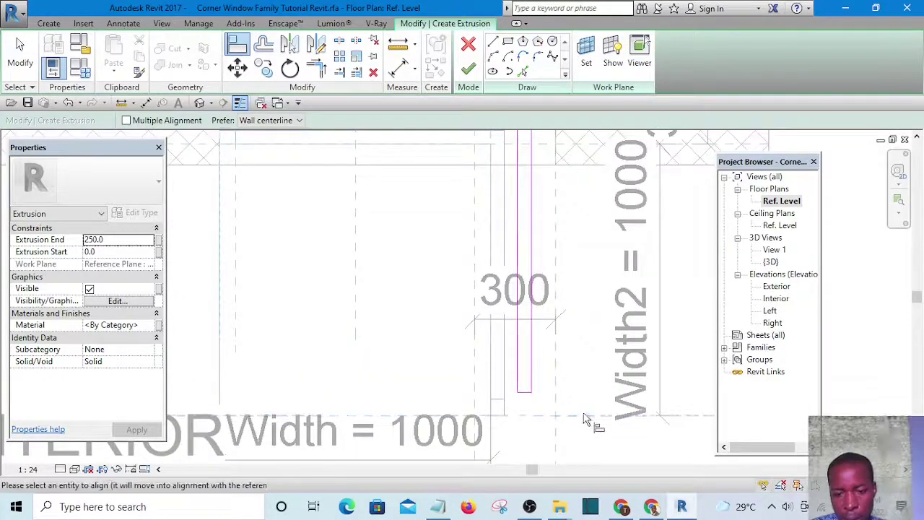
pyautogui.scroll(2, 525, 395)
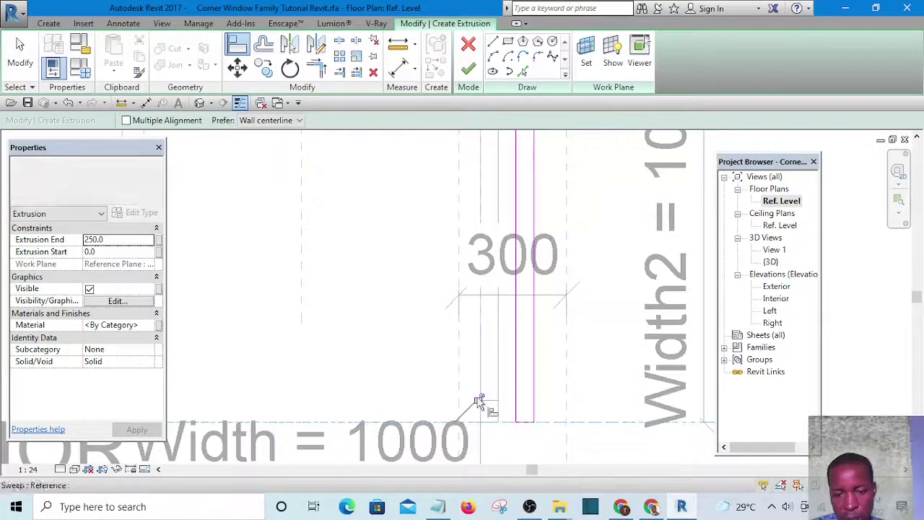
pyautogui.scroll(-4, 479, 397)
pyautogui.scroll(3, 448, 358)
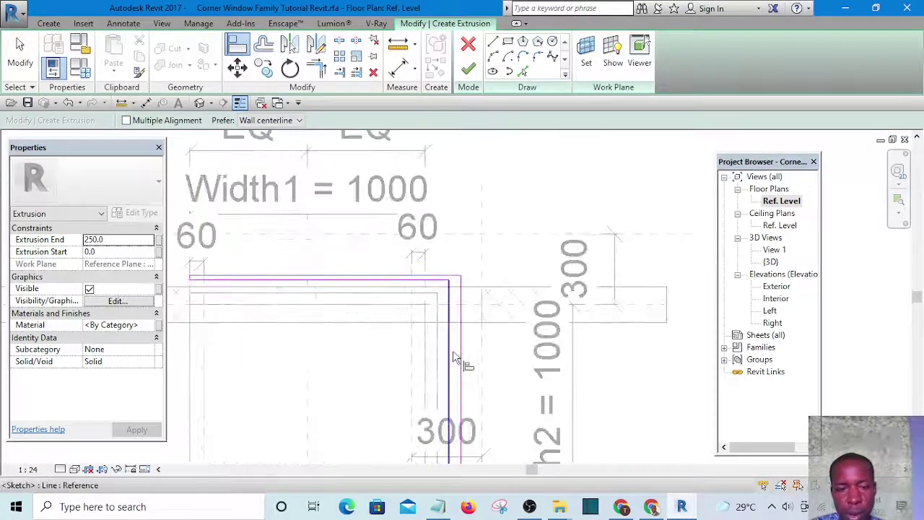
pyautogui.press('Escape')
# - Examine the spacing between the L-shaped profile, the wall face and the window frame at the corner and the left end
pyautogui.scroll(3, 426, 350)
pyautogui.scroll(-3, 526, 265)
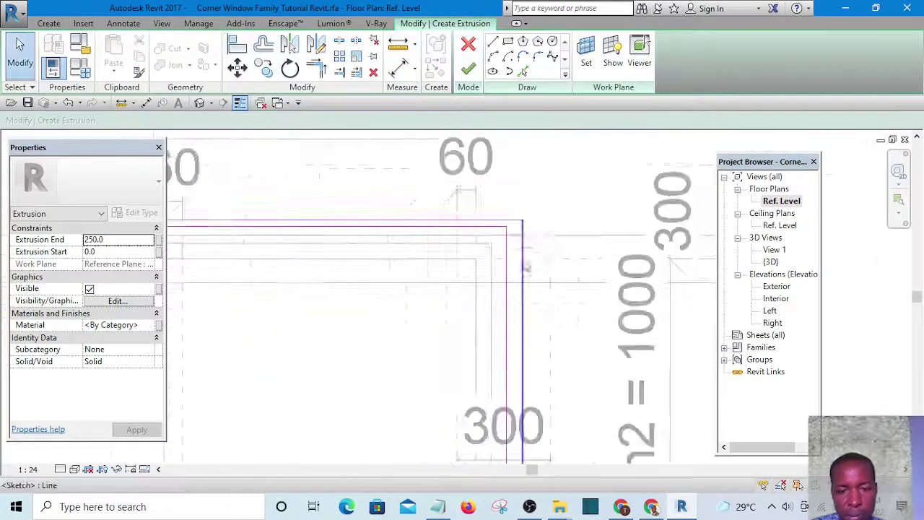
pyautogui.scroll(2, 505, 231)
pyautogui.scroll(-4, 491, 305)
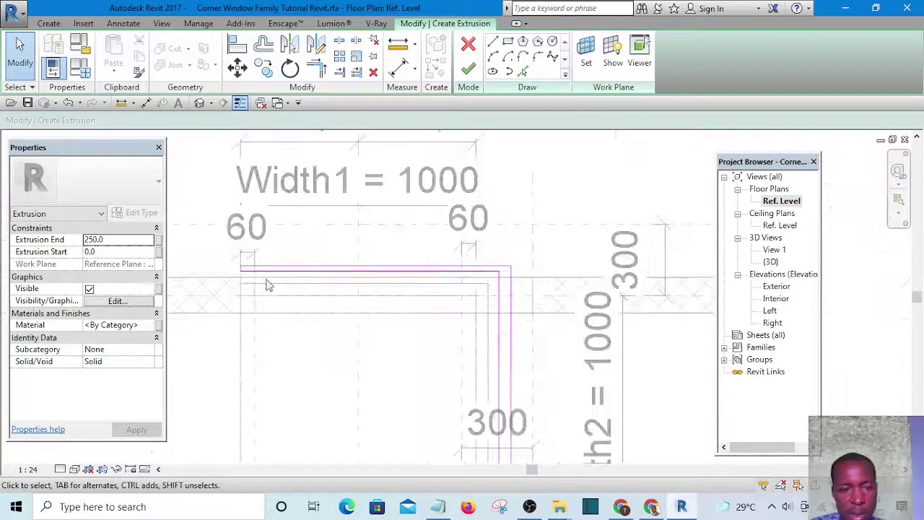
pyautogui.scroll(3, 267, 286)
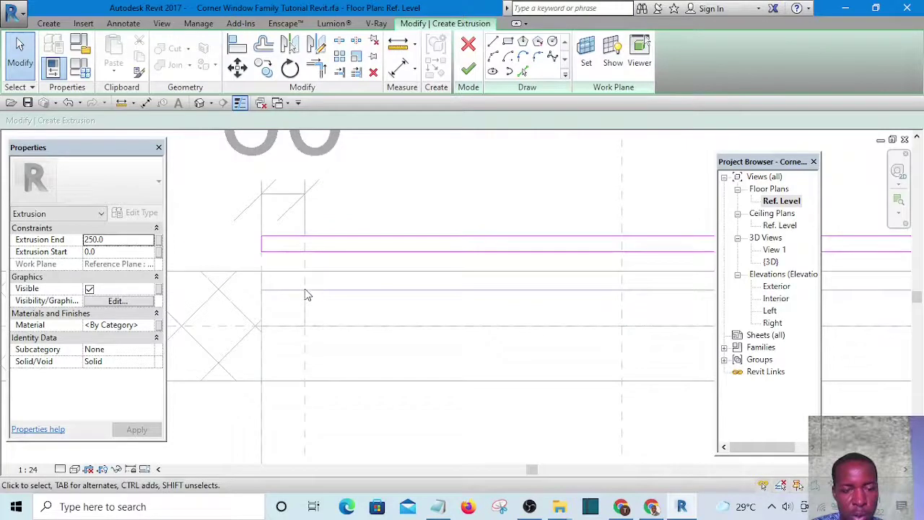
pyautogui.scroll(-1, 307, 295)
pyautogui.scroll(1, 282, 270)
pyautogui.scroll(-1, 300, 277)
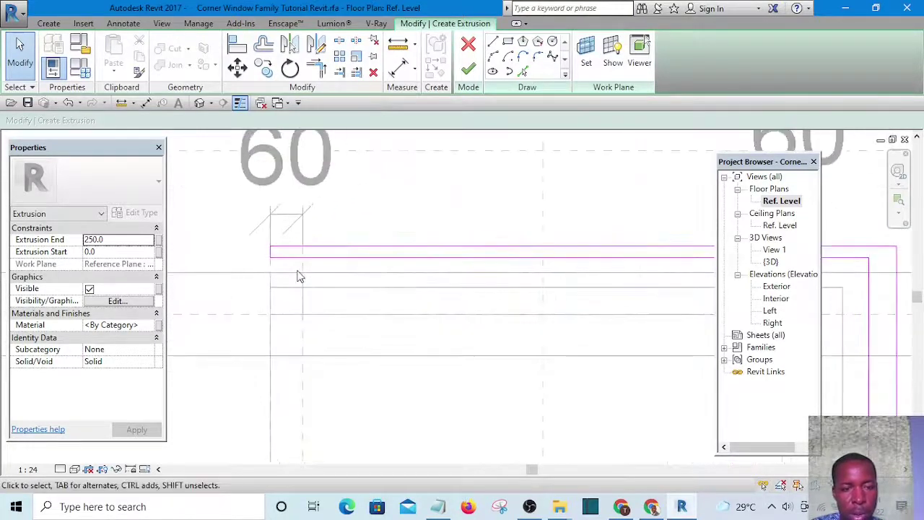
pyautogui.scroll(-1, 297, 272)
pyautogui.scroll(3, 289, 273)
pyautogui.scroll(-2, 302, 277)
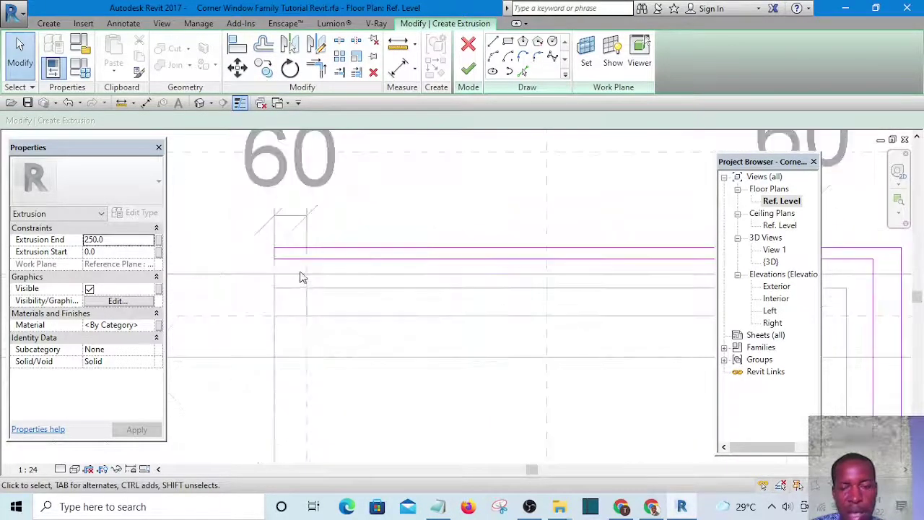
pyautogui.scroll(-1, 302, 278)
pyautogui.scroll(2, 289, 274)
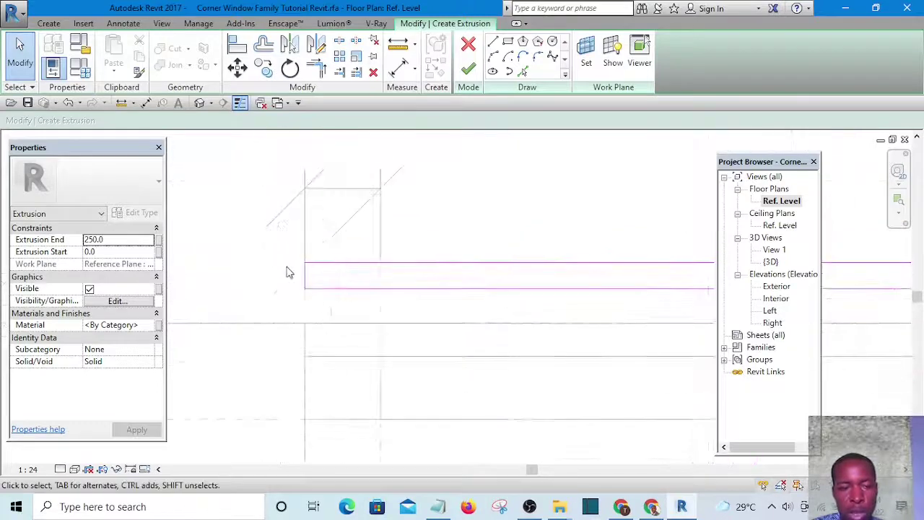
pyautogui.scroll(-1, 375, 335)
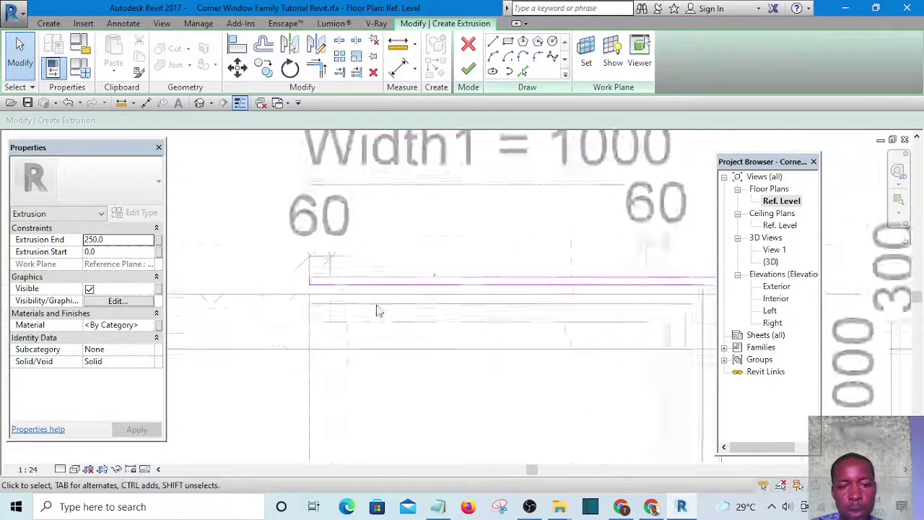
pyautogui.scroll(-1, 361, 288)
# - Dimension the inner line of the L-profile's horizontal leg from the reference plane along the wall's centre
pyautogui.click(398, 70)
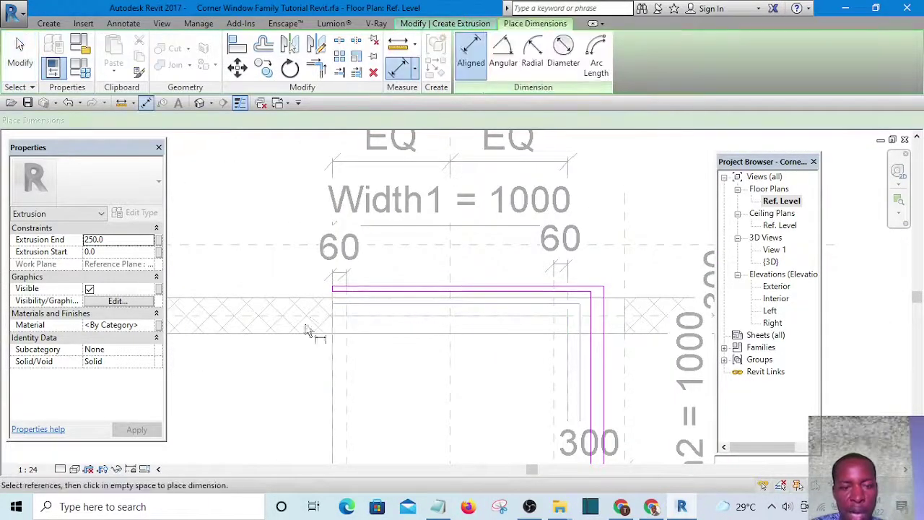
pyautogui.scroll(3, 314, 325)
pyautogui.scroll(3, 390, 244)
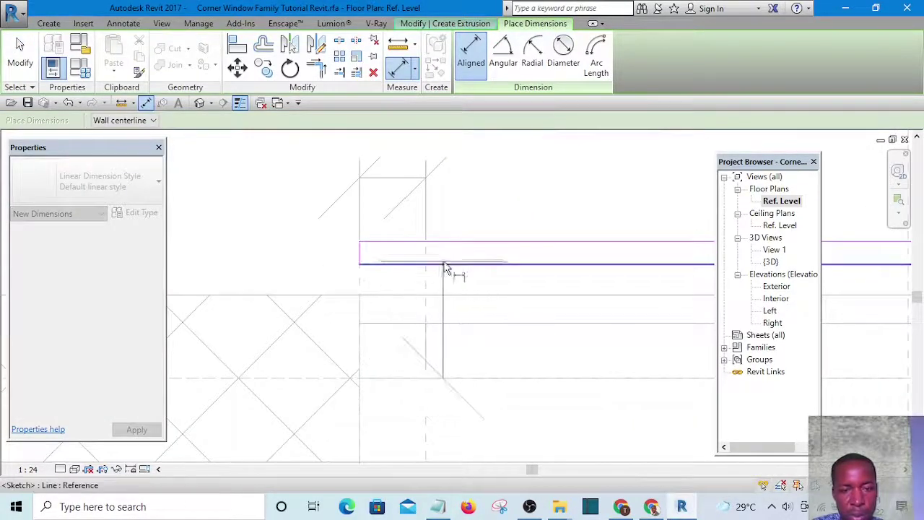
pyautogui.scroll(-5, 433, 271)
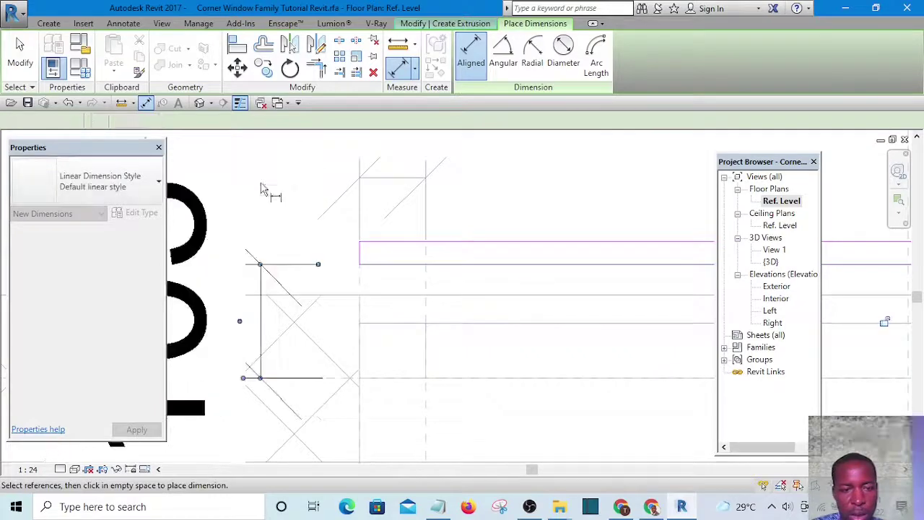
pyautogui.scroll(-1, 408, 251)
pyautogui.scroll(1, 310, 232)
pyautogui.press('Escape')
pyautogui.scroll(1, 365, 276)
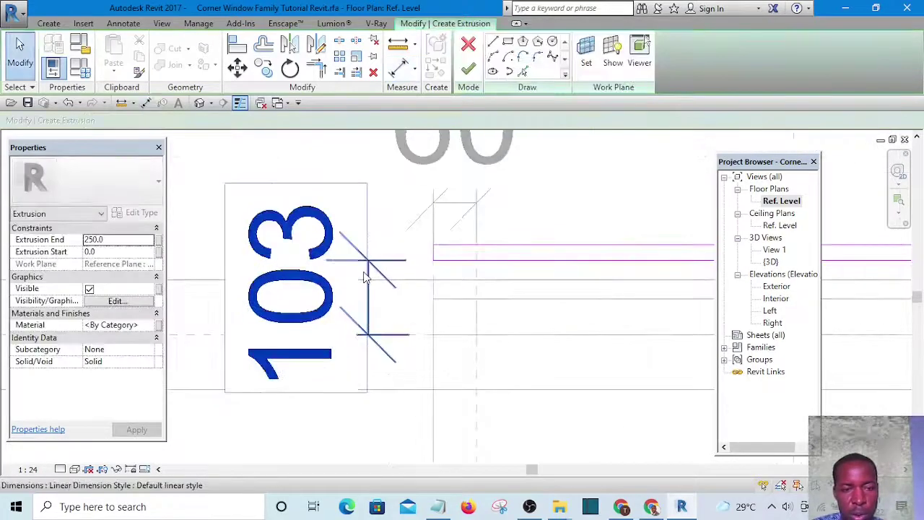
# - Set the horizontal leg's inner line 112.5 mm from the wall's centre reference plane and lock that dimension
pyautogui.click(364, 274)
pyautogui.scroll(-3, 366, 278)
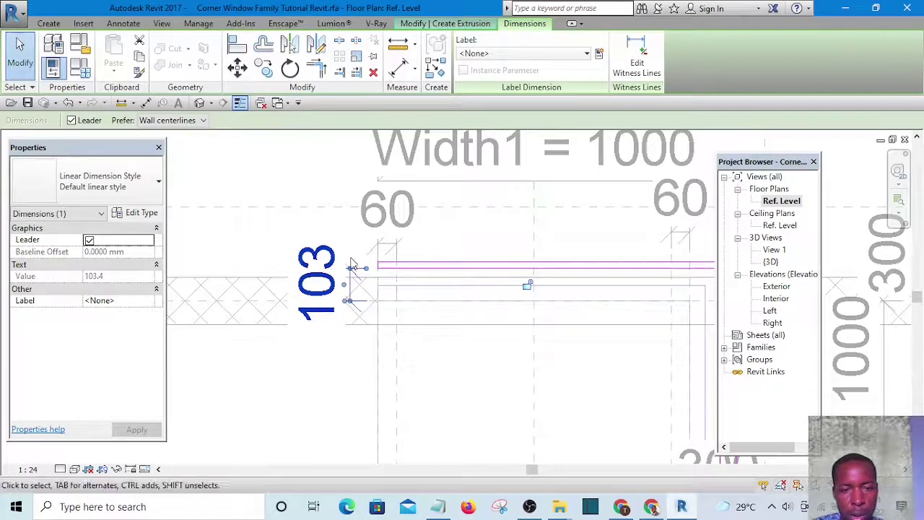
pyautogui.click(422, 278)
pyautogui.click(430, 269)
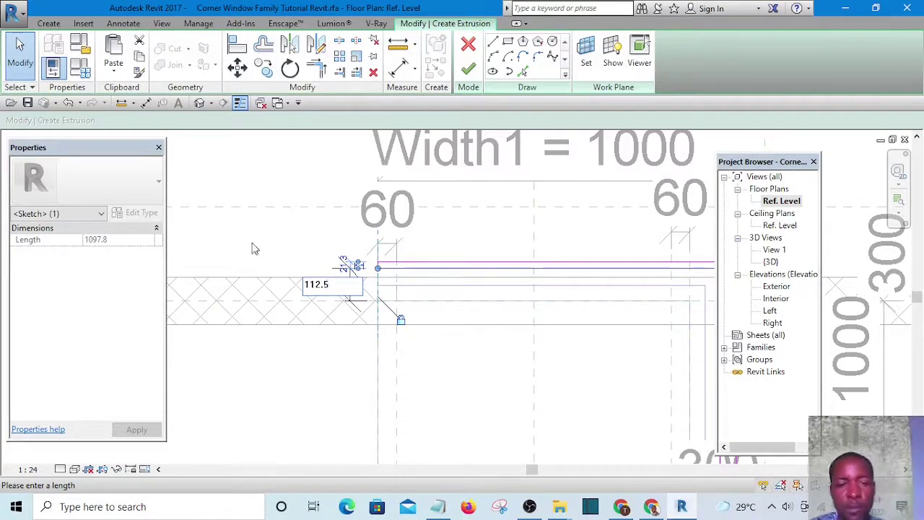
pyautogui.press('Return')
pyautogui.press('Escape')
pyautogui.scroll(3, 378, 260)
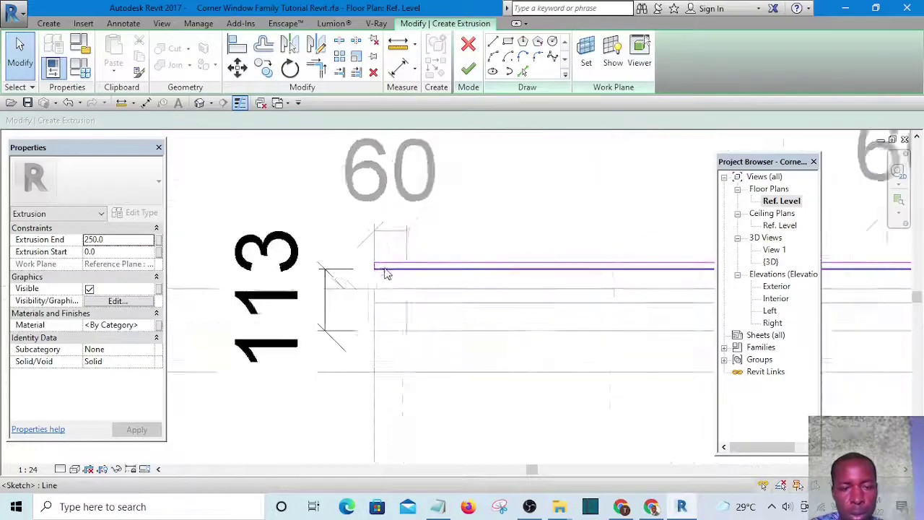
pyautogui.scroll(-2, 314, 293)
pyautogui.scroll(2, 314, 290)
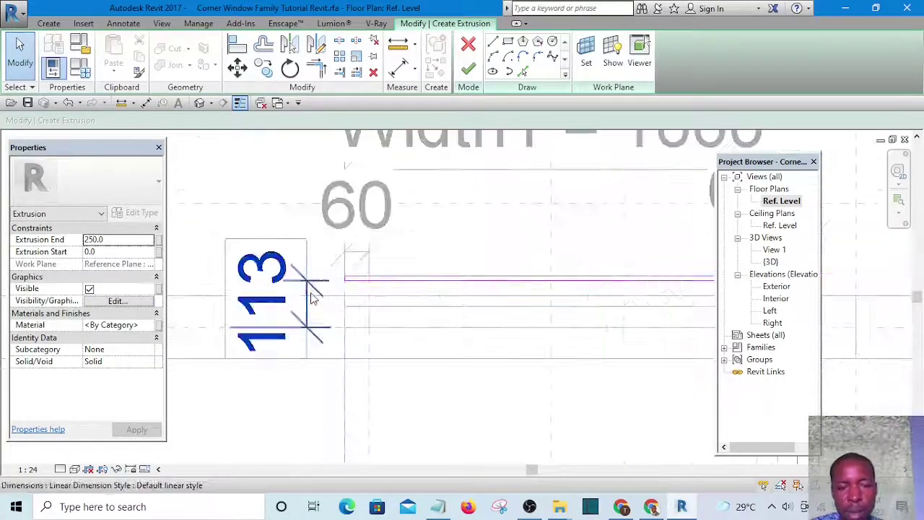
pyautogui.click(308, 298)
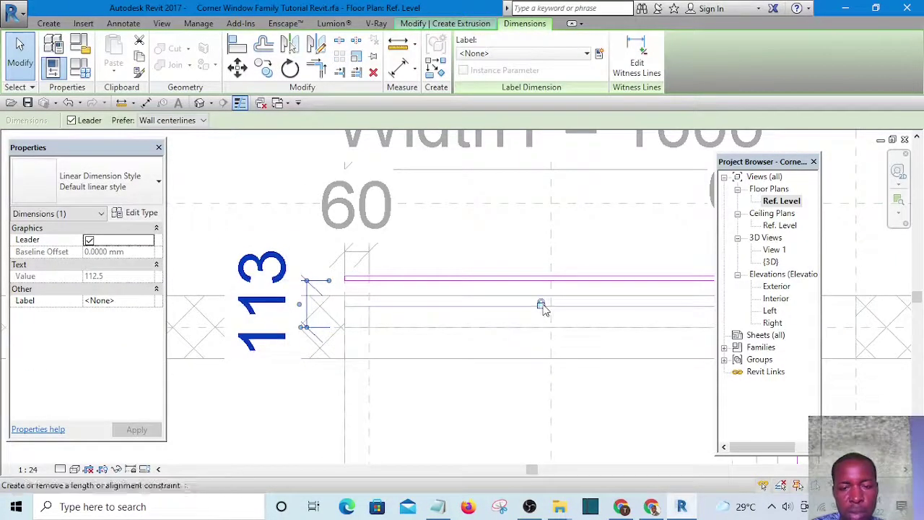
pyautogui.press('Escape')
# - Dimension the thickness of the L-profile's horizontal leg between its two long lines and lock it
pyautogui.scroll(4, 404, 268)
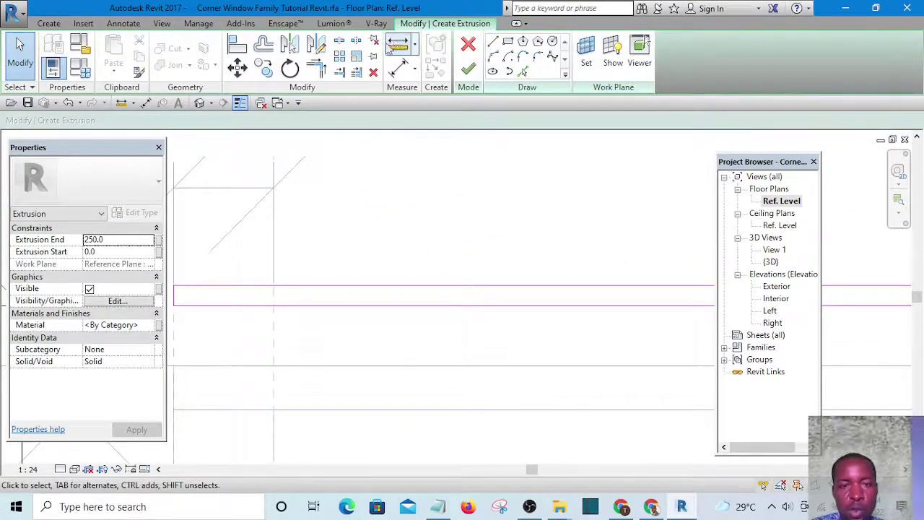
pyautogui.click(398, 73)
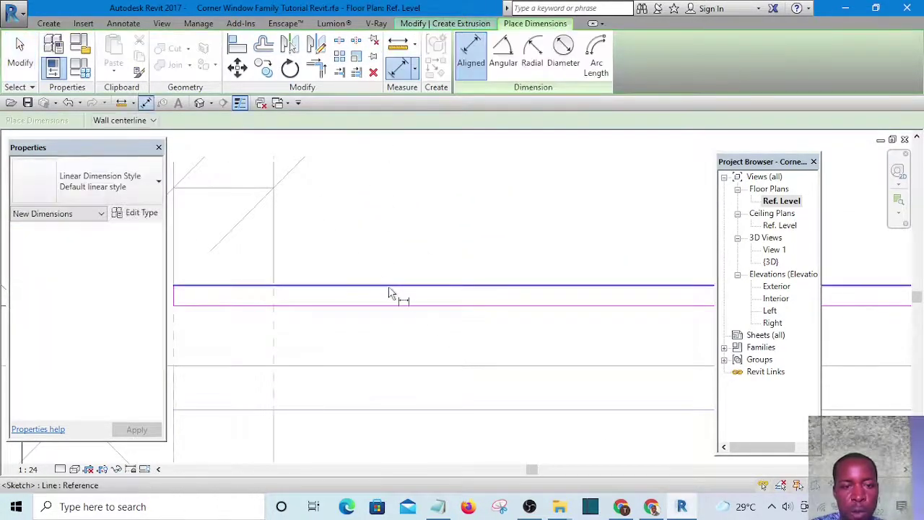
pyautogui.click(394, 305)
pyautogui.scroll(-4, 404, 312)
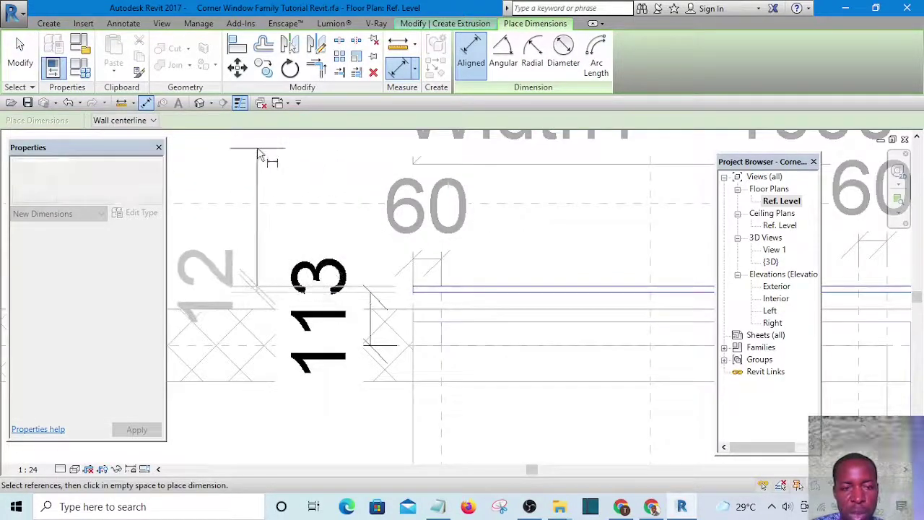
pyautogui.click(258, 149)
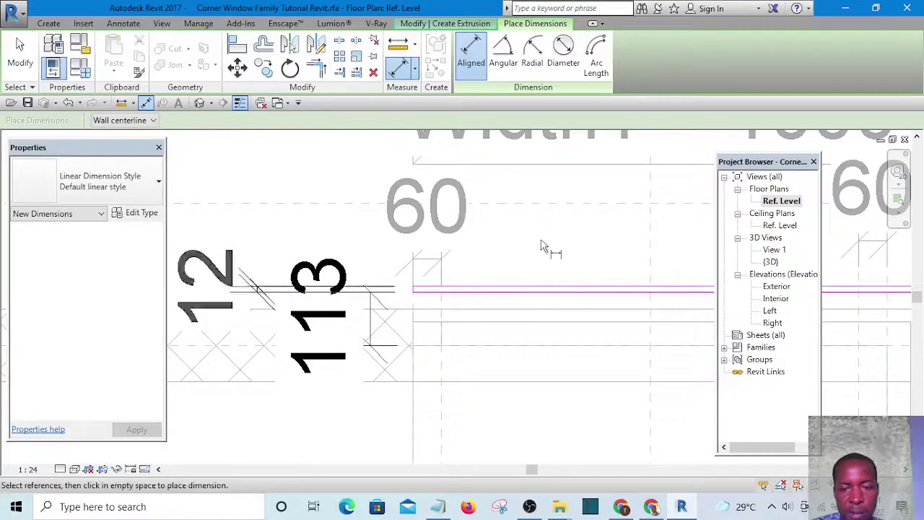
pyautogui.scroll(-4, 546, 248)
pyautogui.scroll(4, 504, 296)
pyautogui.moveTo(503, 296); pyautogui.dragTo(470, 208, button='middle')
pyautogui.press('Escape')
pyautogui.press('Escape')
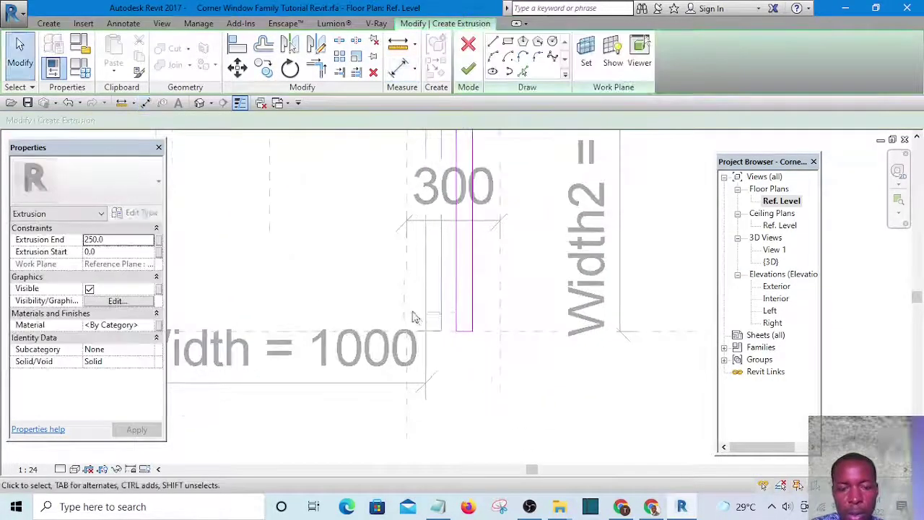
# - Dimension the inner line of the L-profile's vertical leg from the Right reference plane, placing the dimension below the leg
pyautogui.scroll(-2, 429, 321)
pyautogui.scroll(3, 431, 208)
pyautogui.scroll(1, 439, 376)
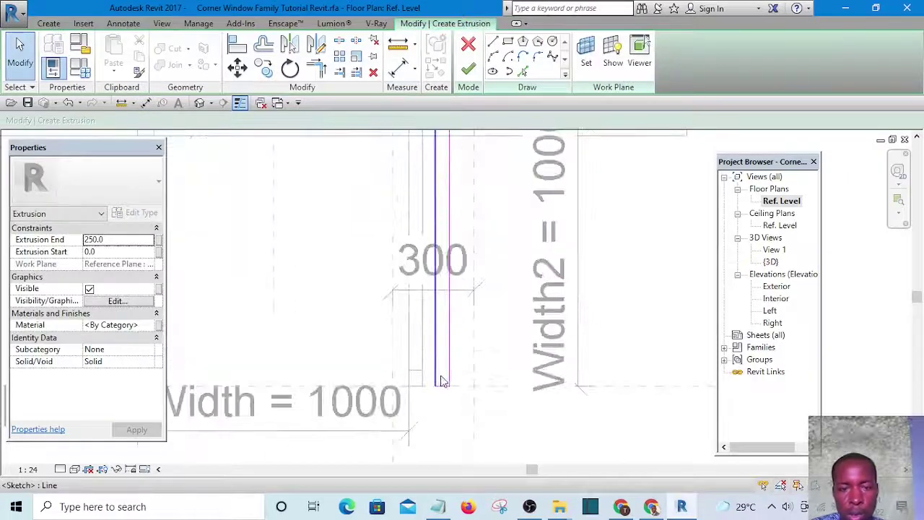
pyautogui.scroll(-5, 458, 341)
pyautogui.scroll(2, 453, 235)
pyautogui.scroll(2, 466, 267)
pyautogui.scroll(-2, 468, 268)
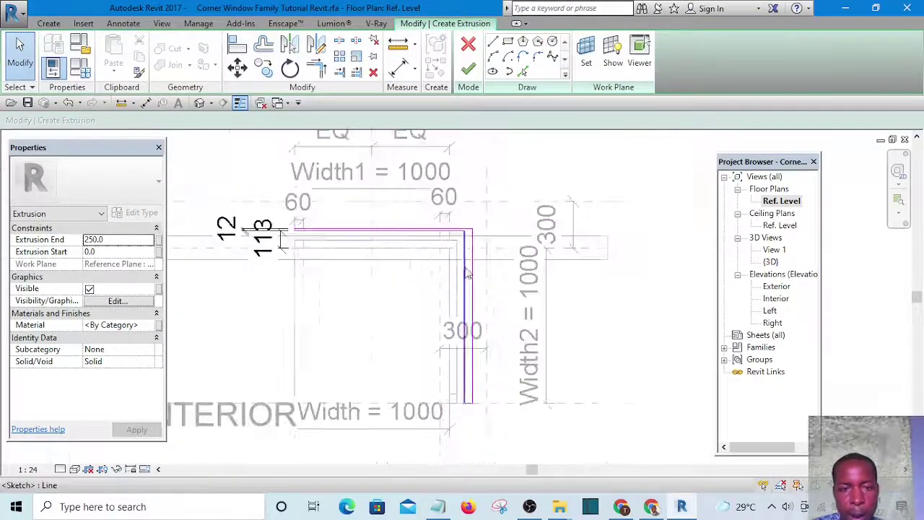
pyautogui.scroll(2, 472, 305)
pyautogui.scroll(-2, 453, 280)
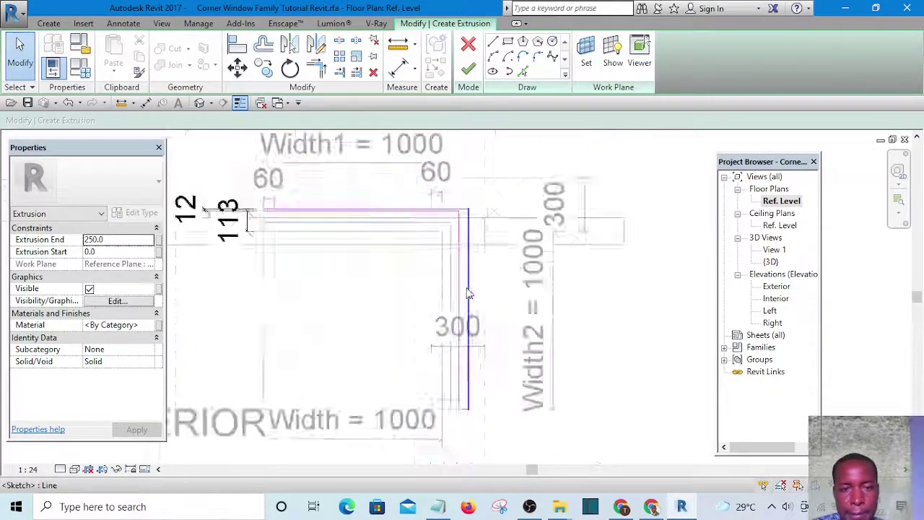
pyautogui.scroll(3, 376, 274)
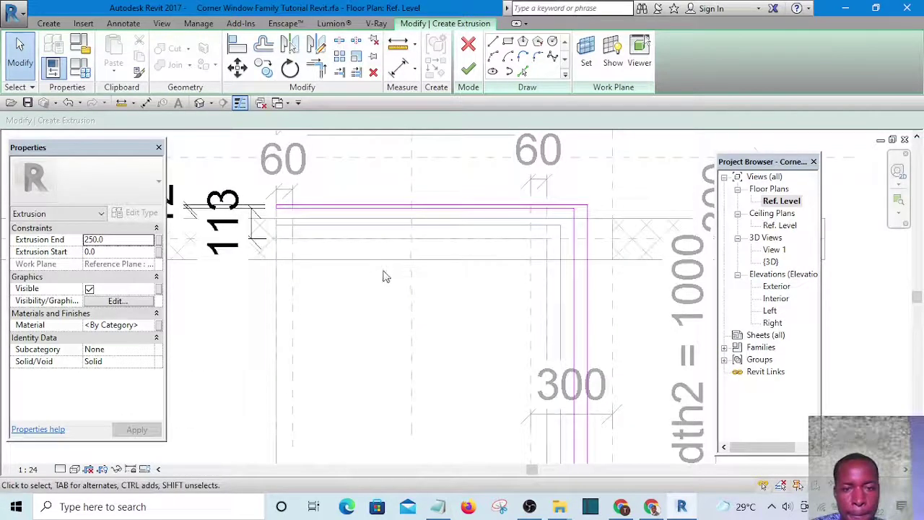
pyautogui.scroll(-2, 385, 277)
pyautogui.click(401, 71)
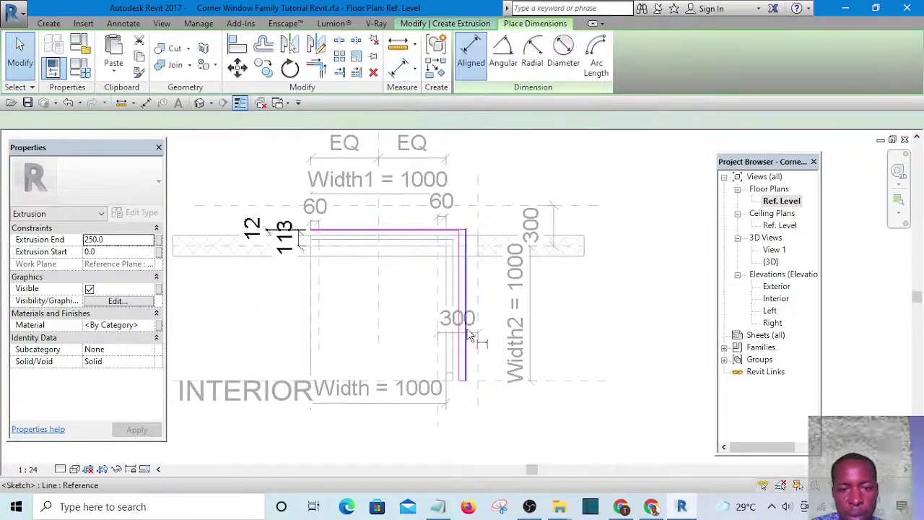
pyautogui.scroll(2, 439, 344)
pyautogui.scroll(-1, 389, 327)
pyautogui.scroll(1, 418, 224)
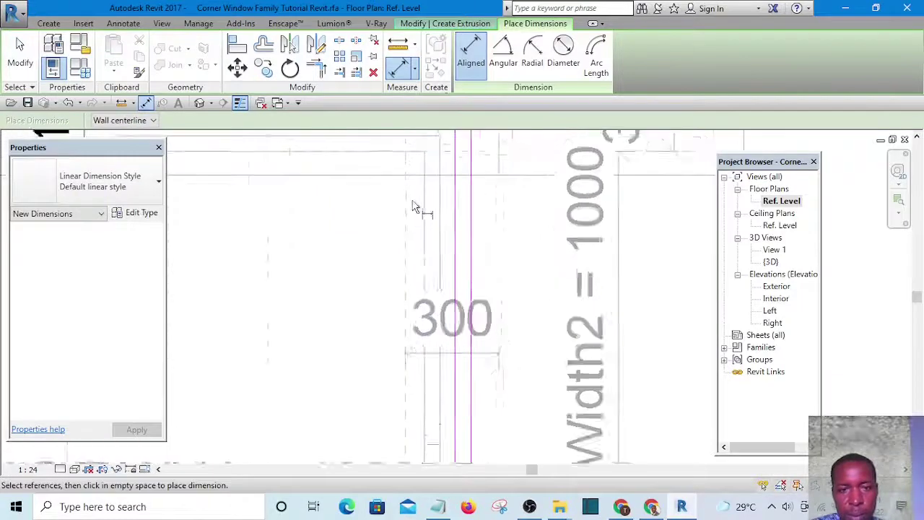
pyautogui.scroll(-2, 427, 253)
pyautogui.scroll(1, 422, 145)
pyautogui.scroll(-2, 426, 144)
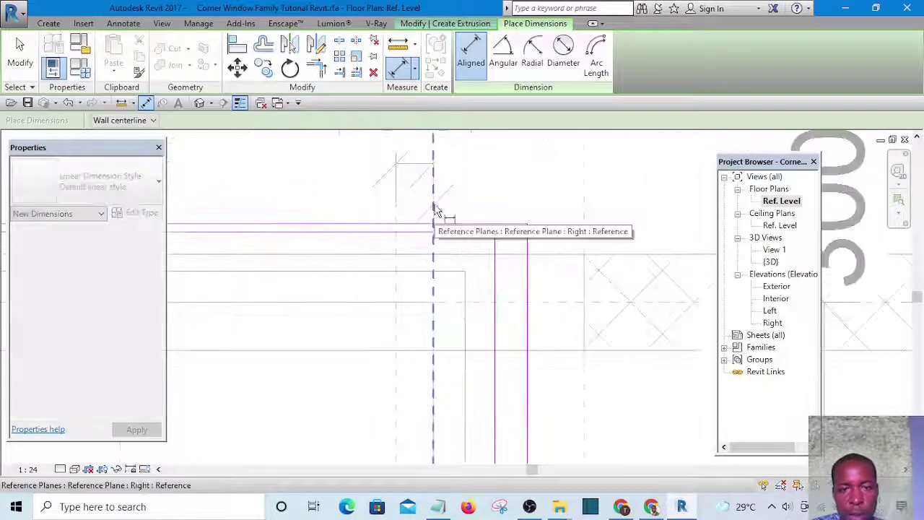
pyautogui.scroll(2, 438, 207)
pyautogui.scroll(-1, 498, 180)
pyautogui.scroll(2, 506, 321)
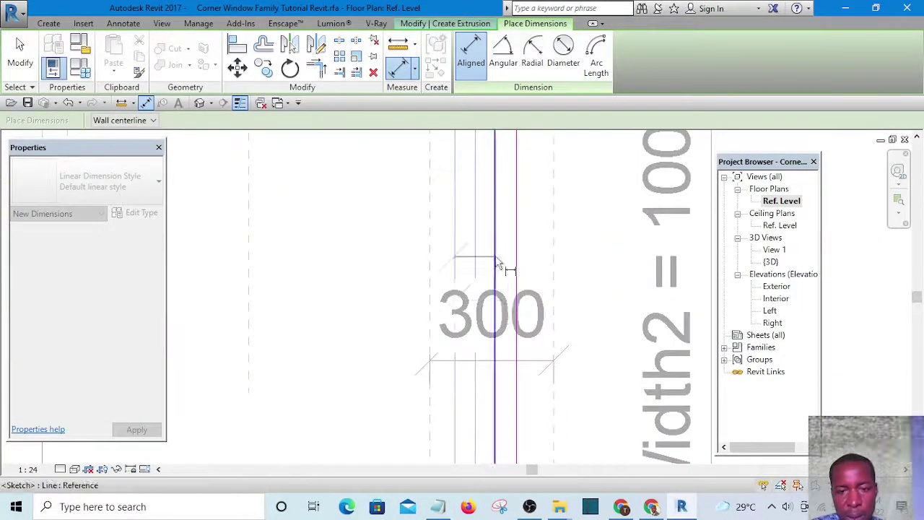
pyautogui.scroll(-3, 505, 260)
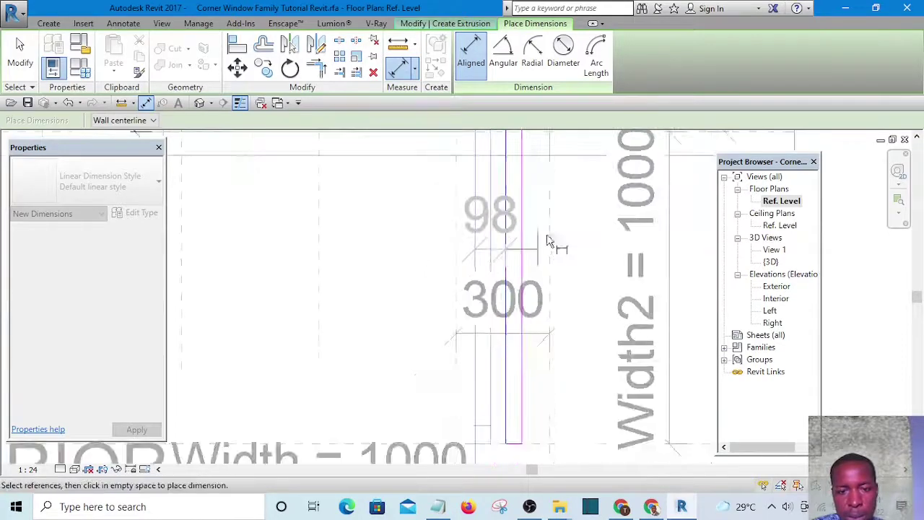
pyautogui.scroll(2, 559, 415)
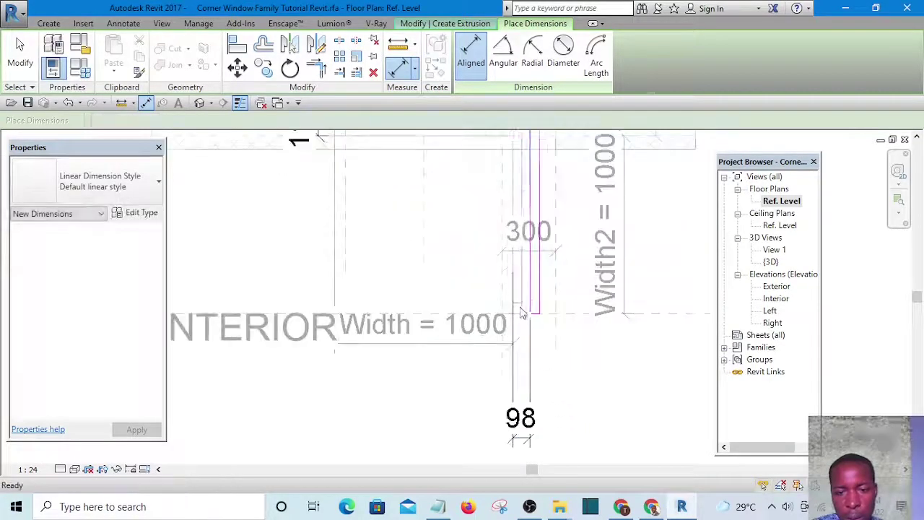
# - Set the vertical leg's inner line 112.5 mm from the Right reference plane and lock that dimension
pyautogui.press('Escape')
pyautogui.click(519, 430)
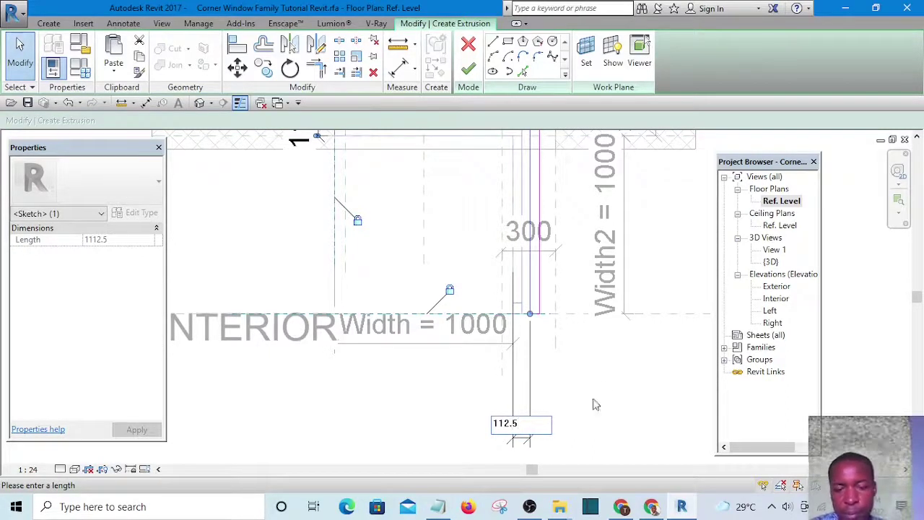
pyautogui.write('112.5')
pyautogui.press('Return')
pyautogui.press('Escape')
pyautogui.click(522, 419)
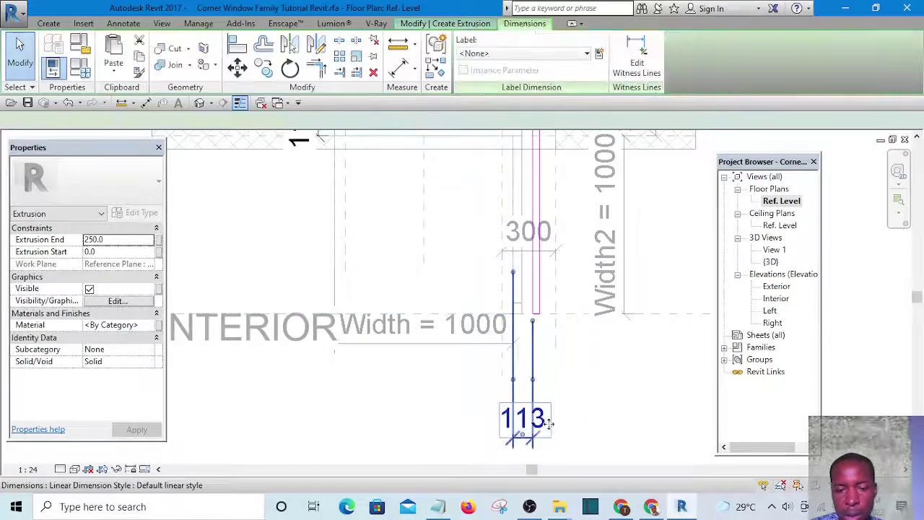
pyautogui.scroll(-3, 525, 426)
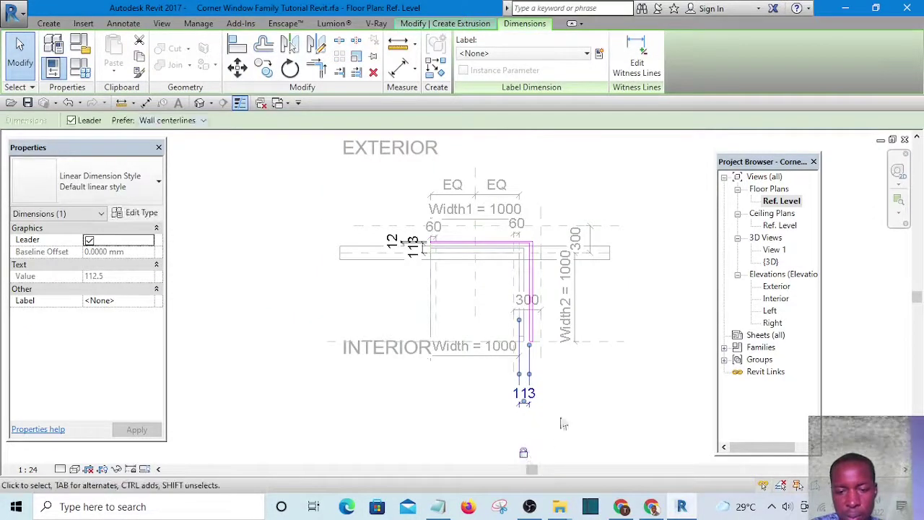
pyautogui.press('Escape')
# - Dimension the thickness of the L-profile's vertical leg between its two long lines, just below its end
pyautogui.scroll(5, 560, 343)
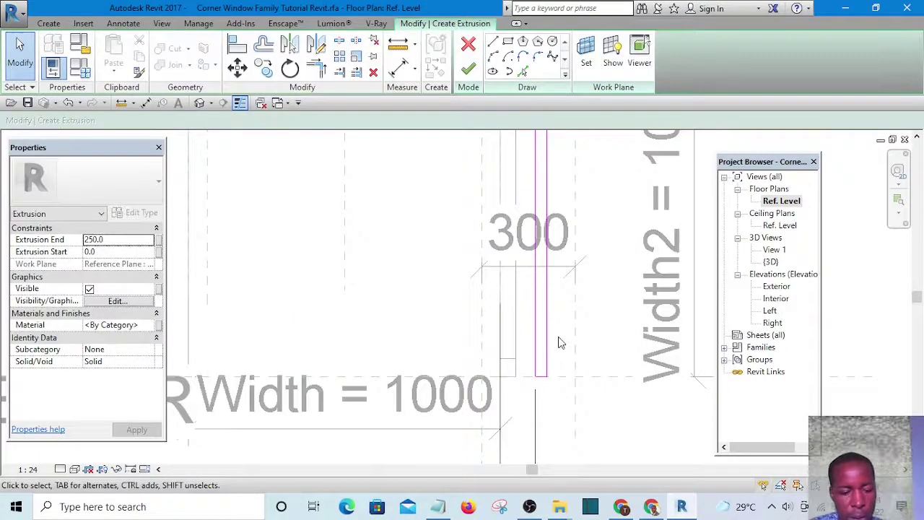
pyautogui.press('d')
pyautogui.press('i')
pyautogui.scroll(2, 556, 344)
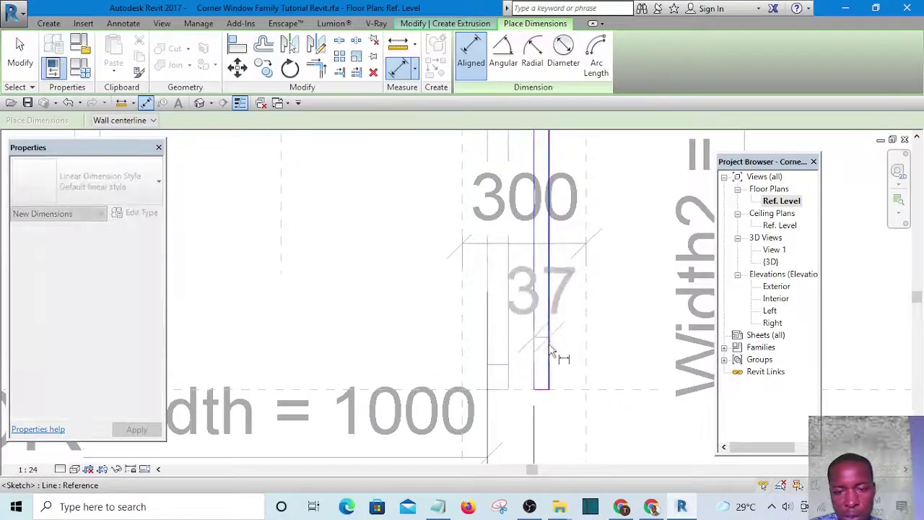
pyautogui.scroll(-4, 635, 433)
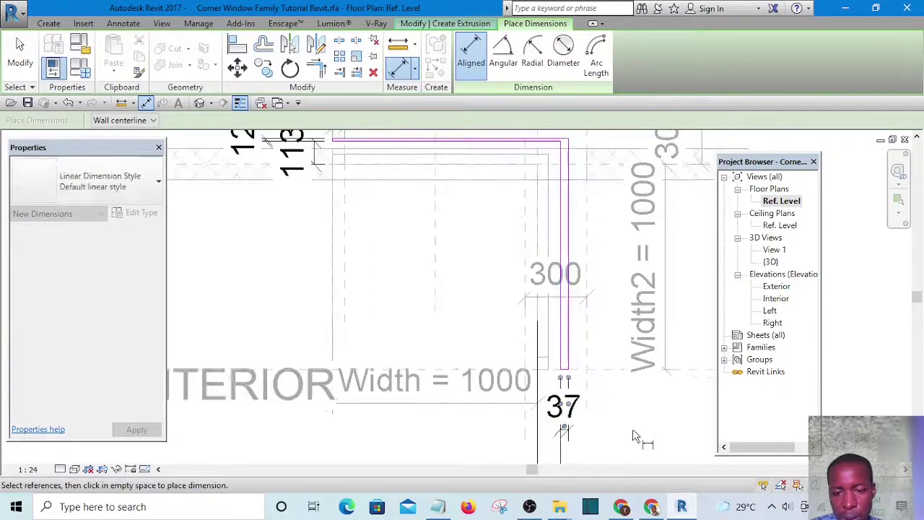
pyautogui.press('Escape')
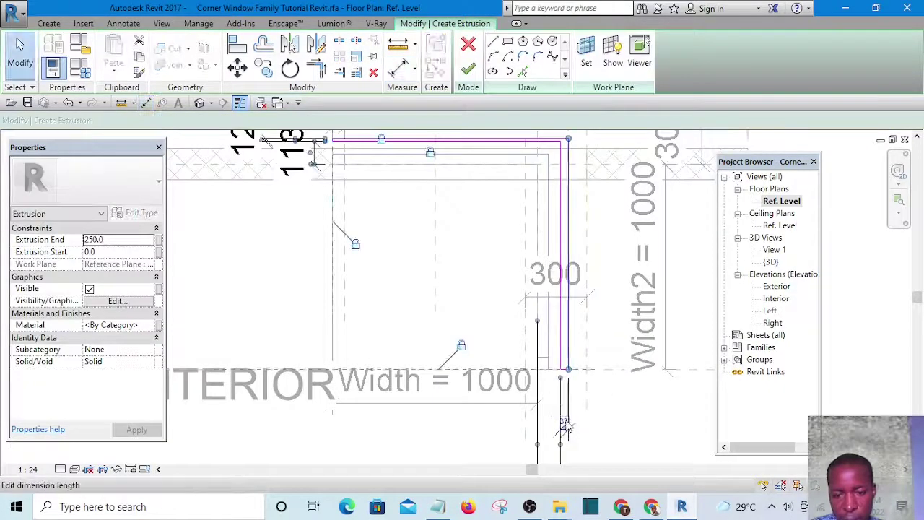
# - Set the vertical leg's thickness to 12 mm and lock its dimension
pyautogui.click(566, 426)
pyautogui.press('Return')
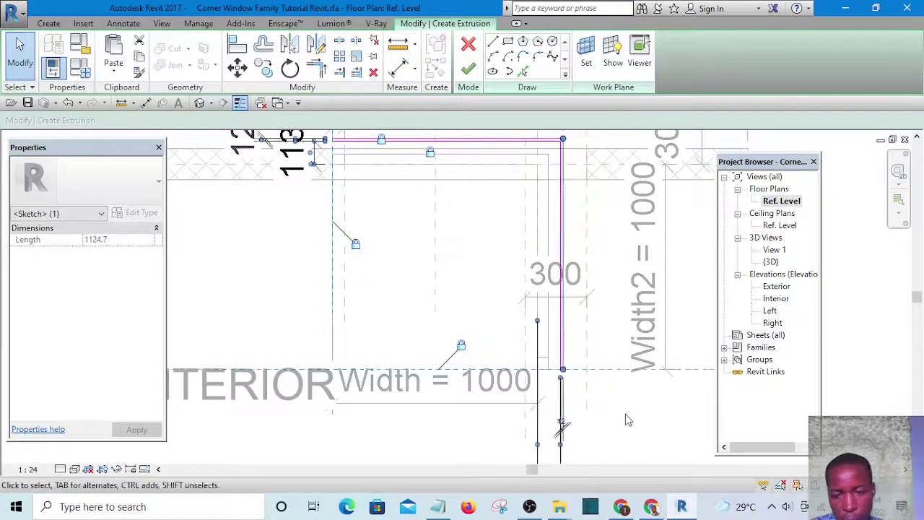
pyautogui.press('Escape')
pyautogui.scroll(2, 567, 430)
pyautogui.click(568, 425)
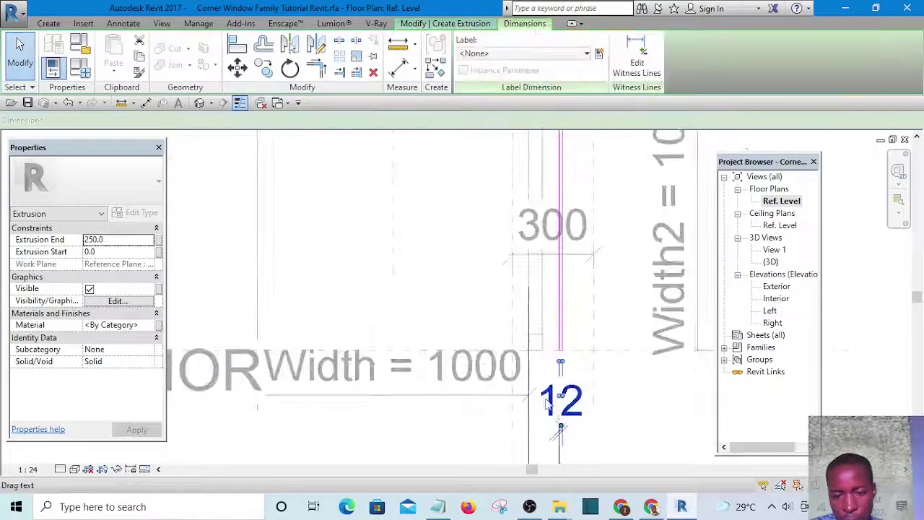
pyautogui.scroll(-3, 553, 418)
pyautogui.scroll(2, 549, 441)
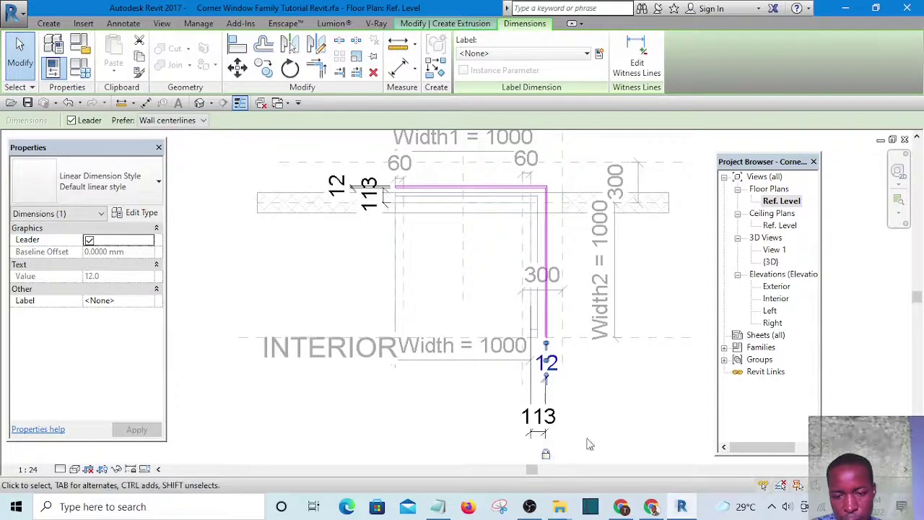
pyautogui.press('Escape')
pyautogui.scroll(-3, 598, 404)
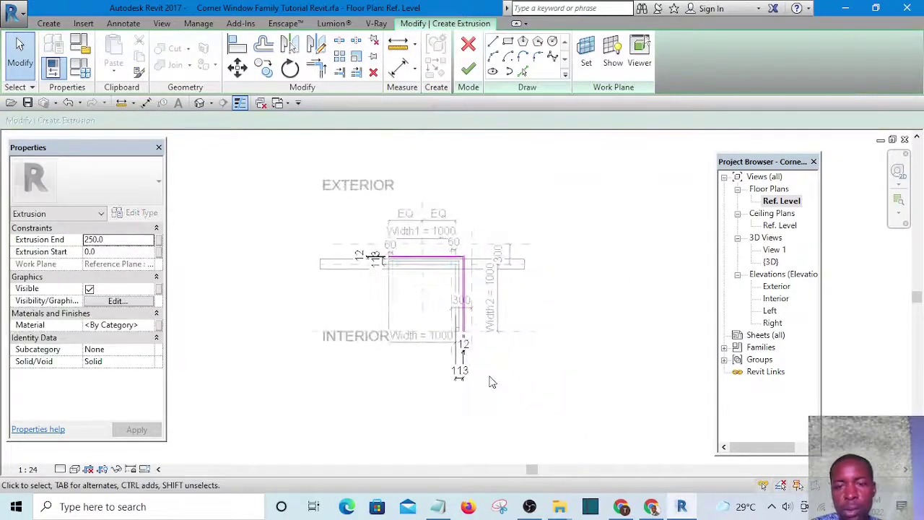
# - Finish the L-shaped extrusion and, in the Exterior elevation, align and lock its top and bottom edges to the window's head and sill reference planes
pyautogui.click(467, 72)
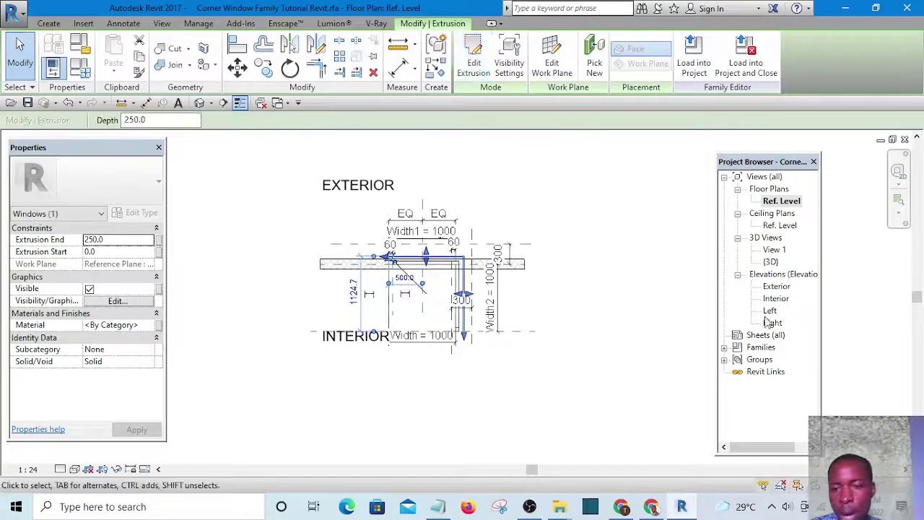
pyautogui.doubleClick(776, 286)
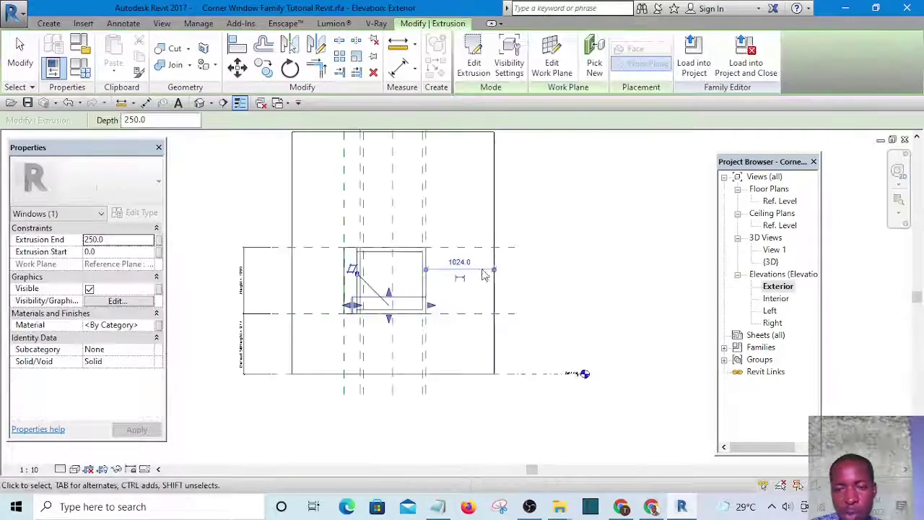
pyautogui.scroll(2, 409, 309)
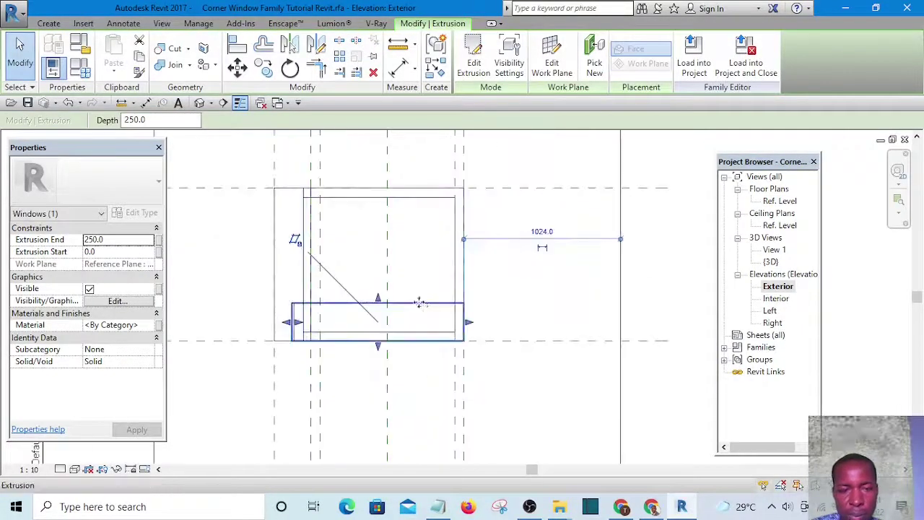
pyautogui.moveTo(377, 299); pyautogui.dragTo(387, 190)
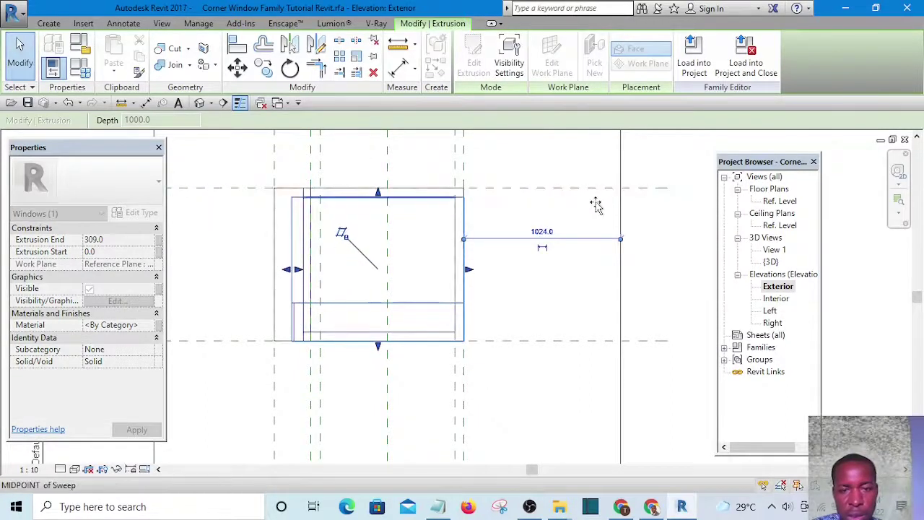
pyautogui.moveTo(595, 190); pyautogui.dragTo(598, 190)
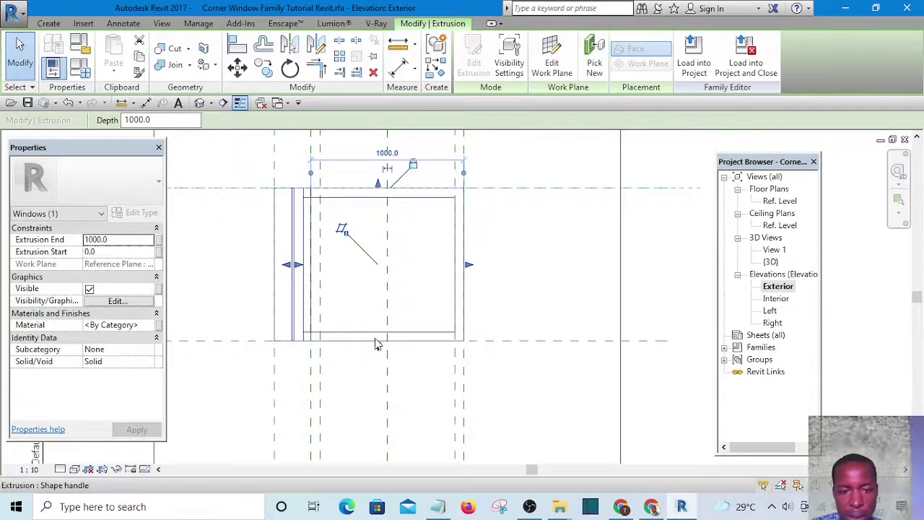
pyautogui.moveTo(376, 344); pyautogui.dragTo(557, 345)
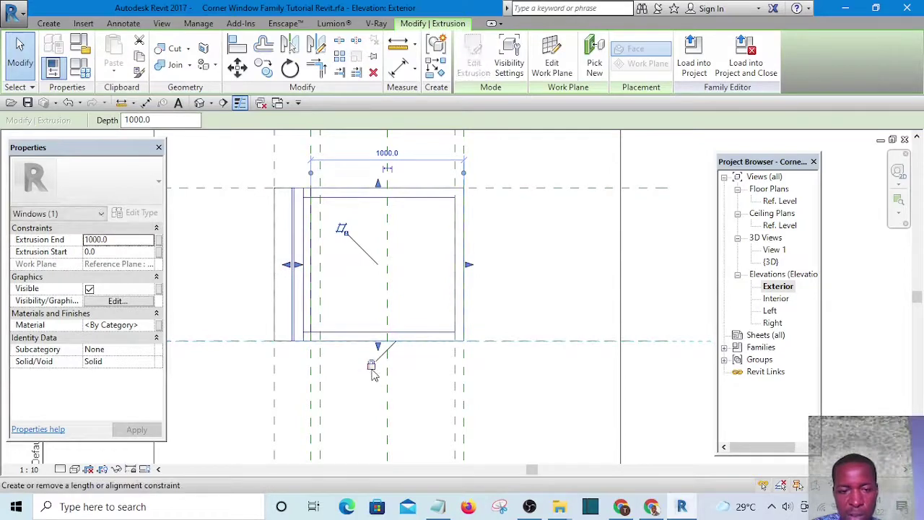
# - Assign the Glass material to the L-shaped extrusion
pyautogui.click(148, 327)
pyautogui.click(150, 325)
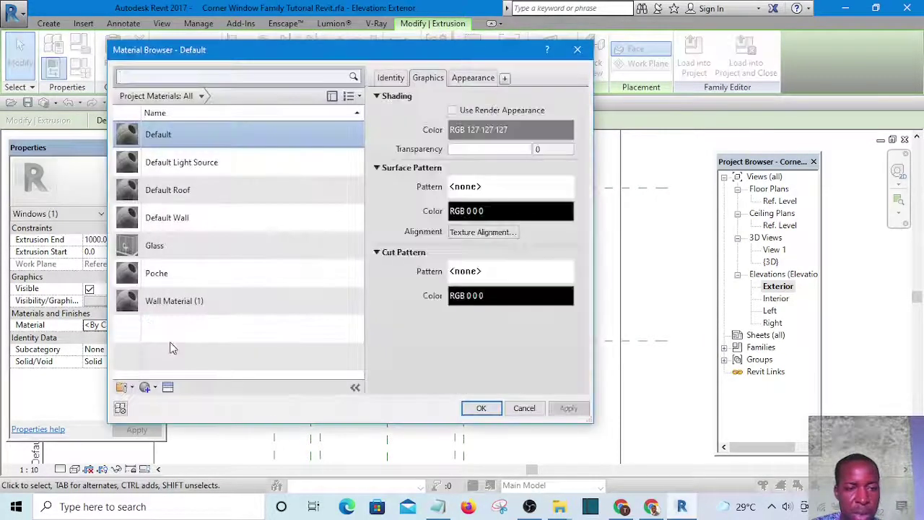
pyautogui.click(174, 249)
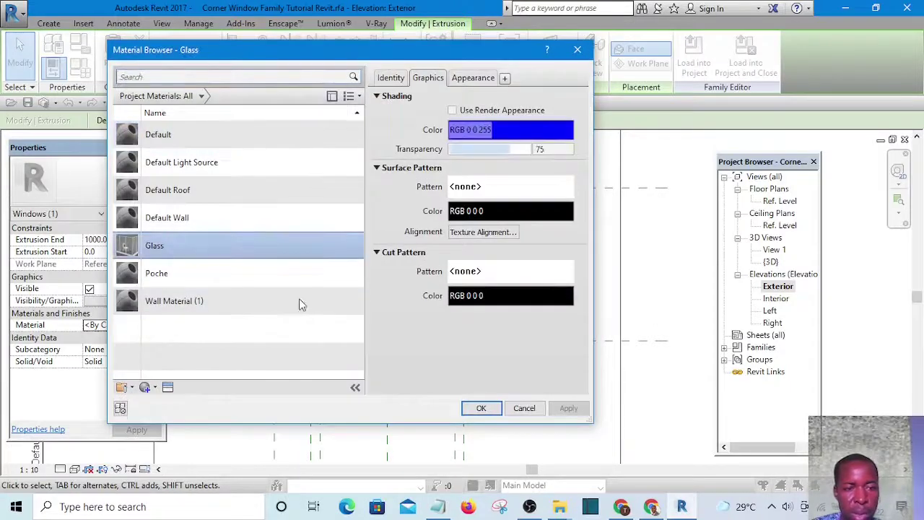
pyautogui.click(481, 409)
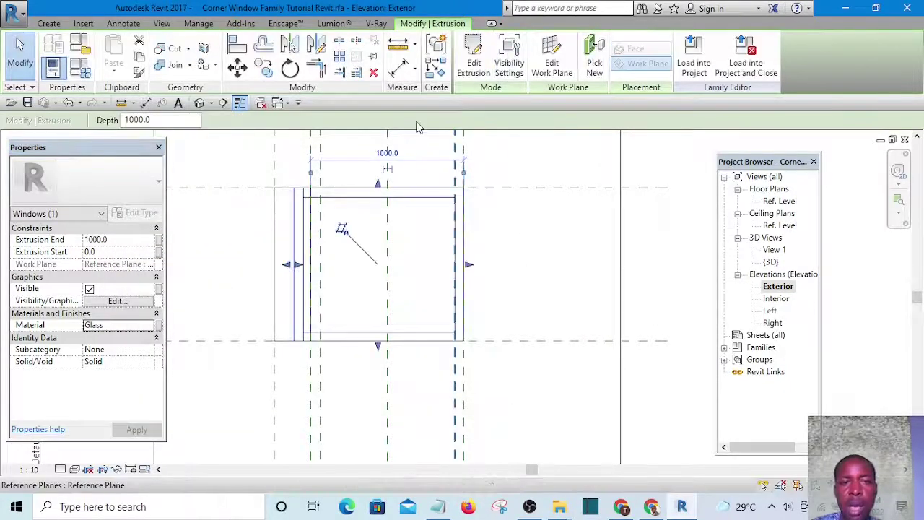
# - Show the window family in the default 3D view with the Shaded visual style
pyautogui.click(201, 104)
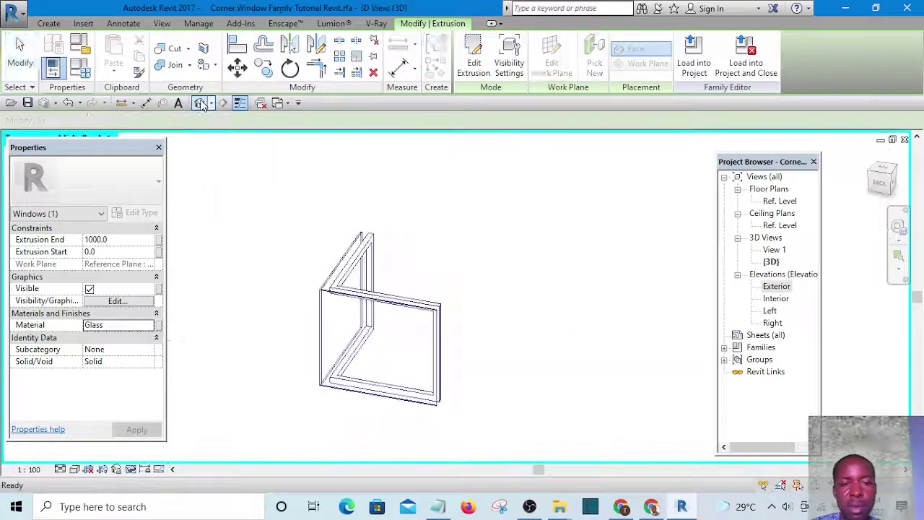
pyautogui.click(386, 221)
pyautogui.scroll(3, 316, 252)
pyautogui.scroll(-4, 315, 249)
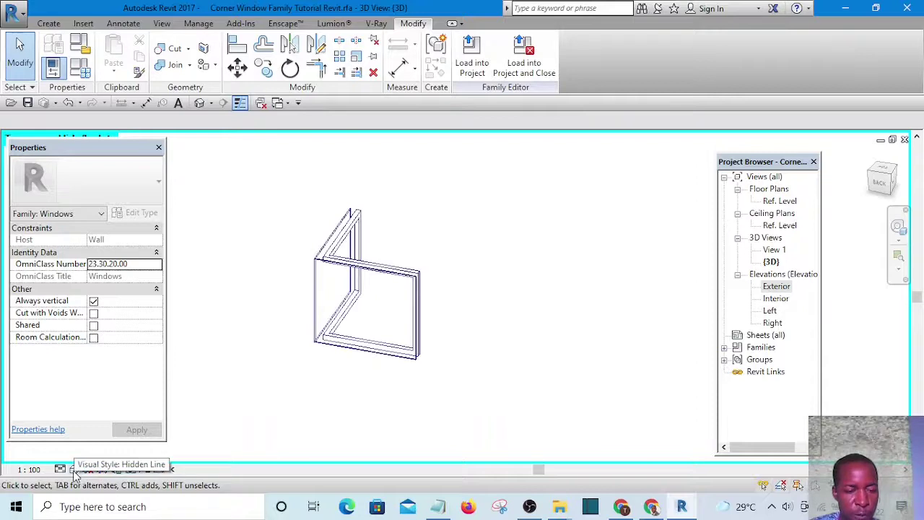
pyautogui.click(74, 470)
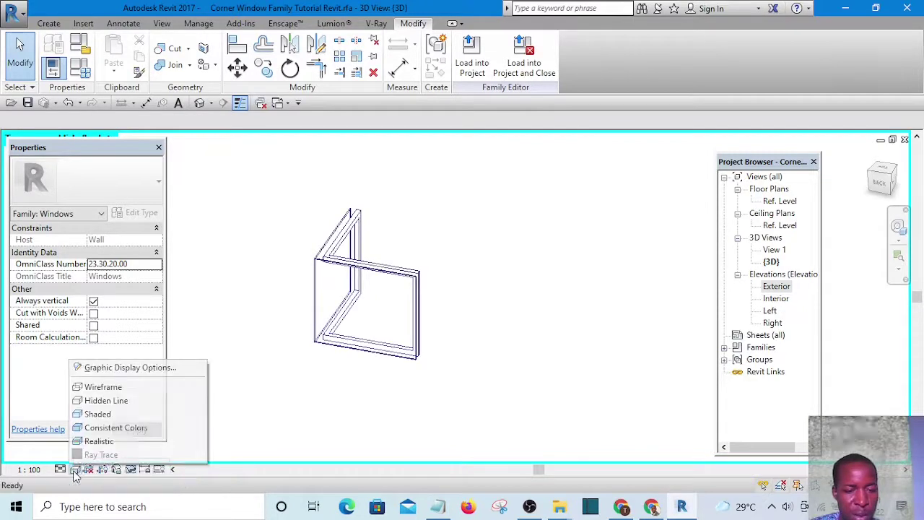
pyautogui.click(99, 416)
# - Examine how the glass extrusion sits against the window frame from several sides, especially around the corner joint
pyautogui.keyDown('shift'); pyautogui.moveTo(246, 364); pyautogui.dragTo(341, 397, button='middle'); pyautogui.keyUp('shift')
pyautogui.scroll(5, 335, 265)
pyautogui.scroll(-2, 348, 353)
pyautogui.scroll(-1, 308, 351)
pyautogui.scroll(4, 524, 270)
pyautogui.scroll(2, 567, 294)
pyautogui.scroll(-3, 568, 293)
pyautogui.scroll(4, 356, 320)
pyautogui.scroll(-4, 362, 306)
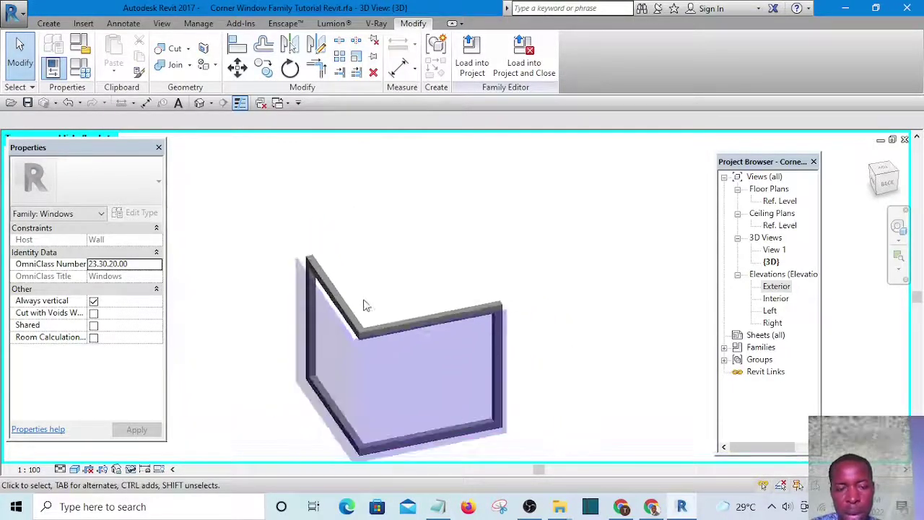
pyautogui.keyDown('shift'); pyautogui.moveTo(363, 306); pyautogui.dragTo(308, 373, button='middle'); pyautogui.keyUp('shift')
pyautogui.scroll(4, 323, 291)
pyautogui.scroll(4, 322, 289)
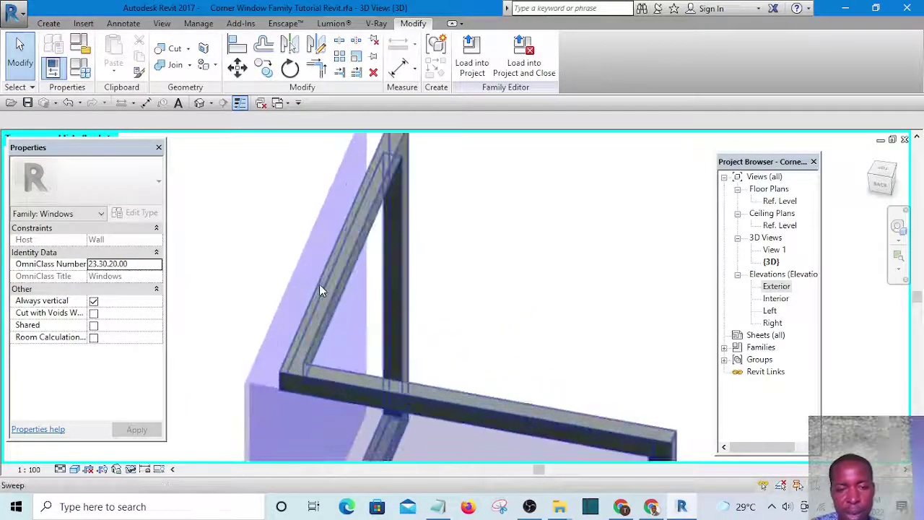
pyautogui.scroll(-4, 361, 301)
pyautogui.keyDown('shift'); pyautogui.moveTo(393, 367); pyautogui.dragTo(652, 355, button='middle'); pyautogui.keyUp('shift')
pyautogui.scroll(4, 543, 310)
pyautogui.scroll(2, 543, 310)
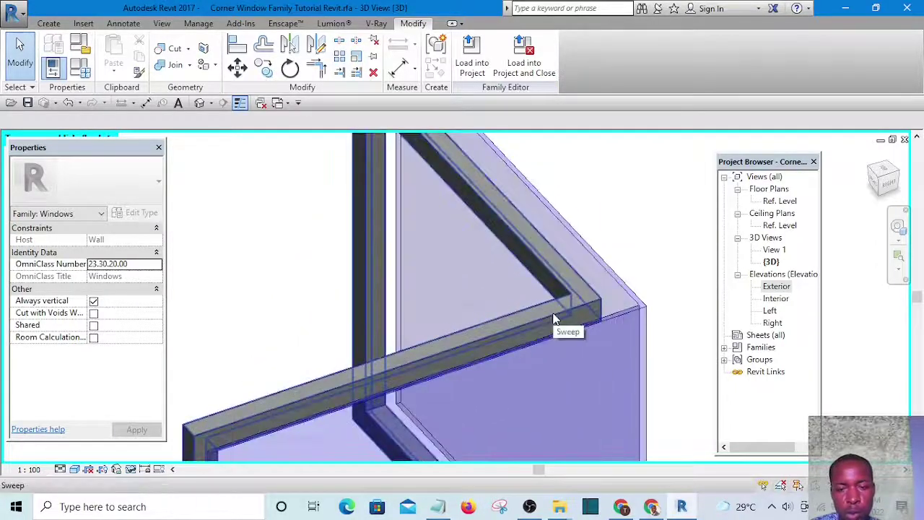
# - Select the window frame sweep and inspect its position relative to the glass at the corner
pyautogui.click(553, 314)
pyautogui.scroll(-4, 564, 325)
pyautogui.keyDown('shift'); pyautogui.moveTo(577, 337); pyautogui.dragTo(636, 344, button='middle'); pyautogui.keyUp('shift')
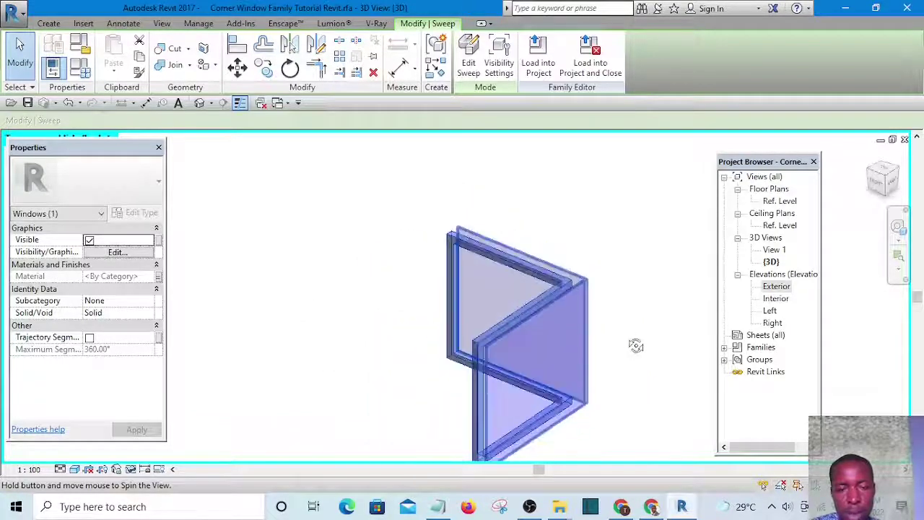
# - Open the corner window frame's sweep for editing
pyautogui.scroll(5, 581, 291)
pyautogui.scroll(-5, 581, 291)
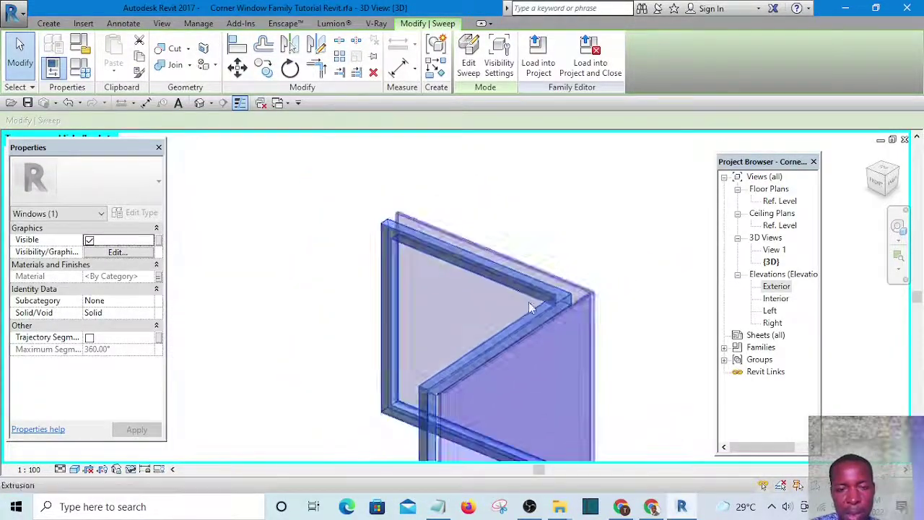
pyautogui.click(344, 269)
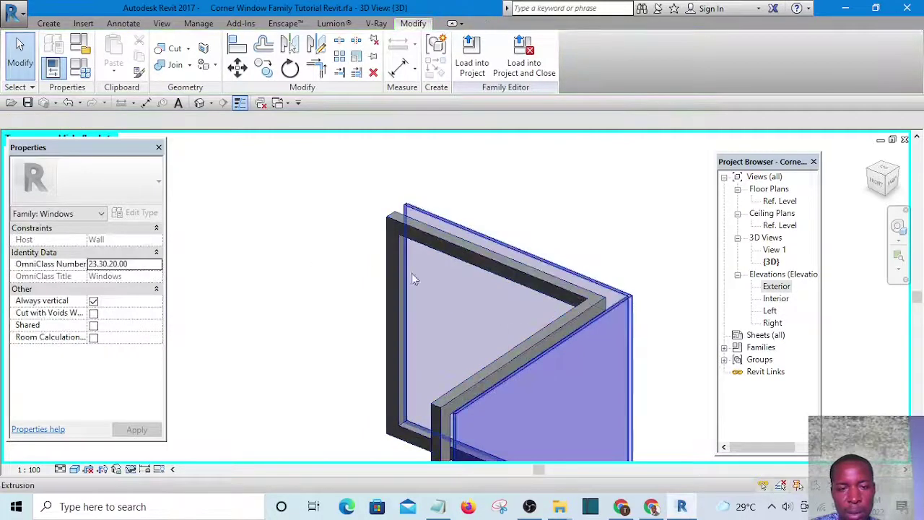
pyautogui.scroll(-4, 490, 268)
pyautogui.scroll(5, 490, 280)
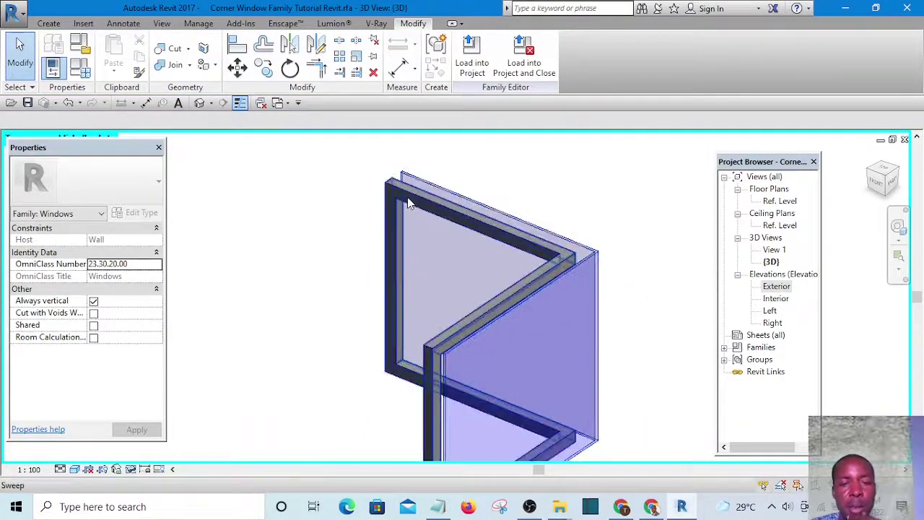
pyautogui.click(409, 202)
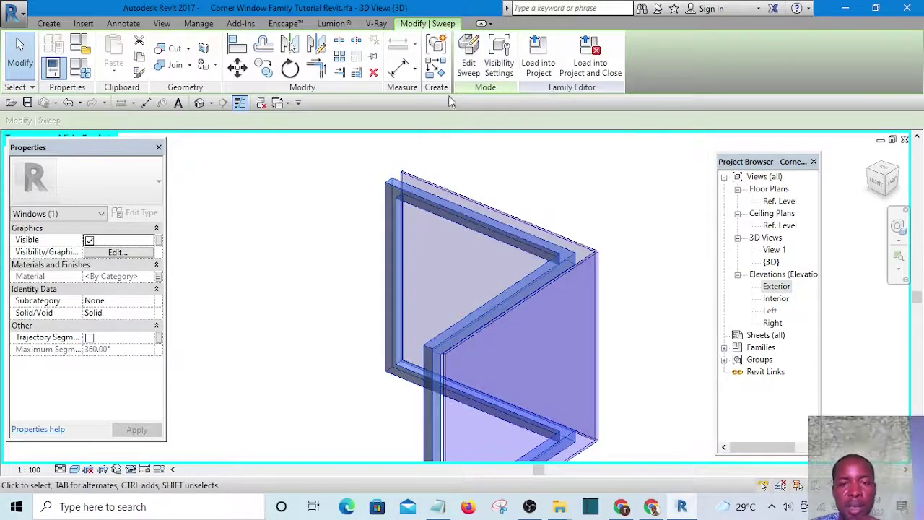
pyautogui.click(467, 68)
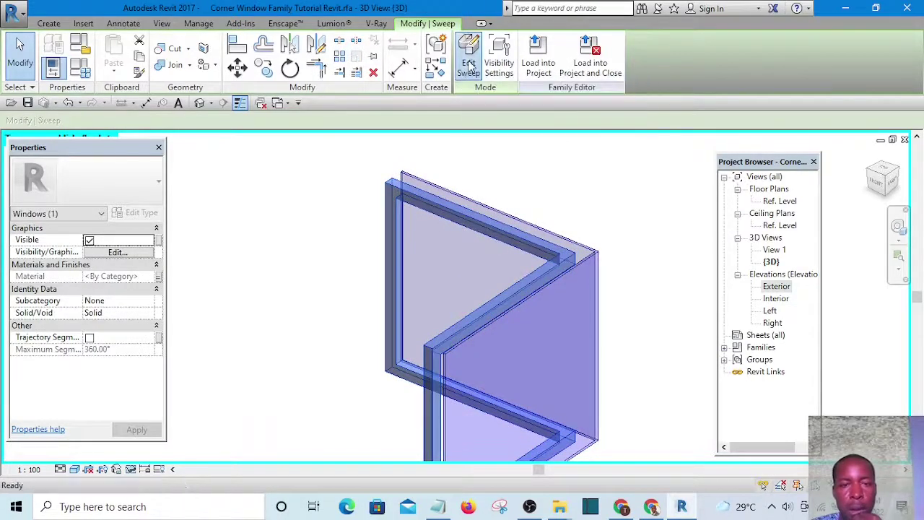
pyautogui.click(417, 193)
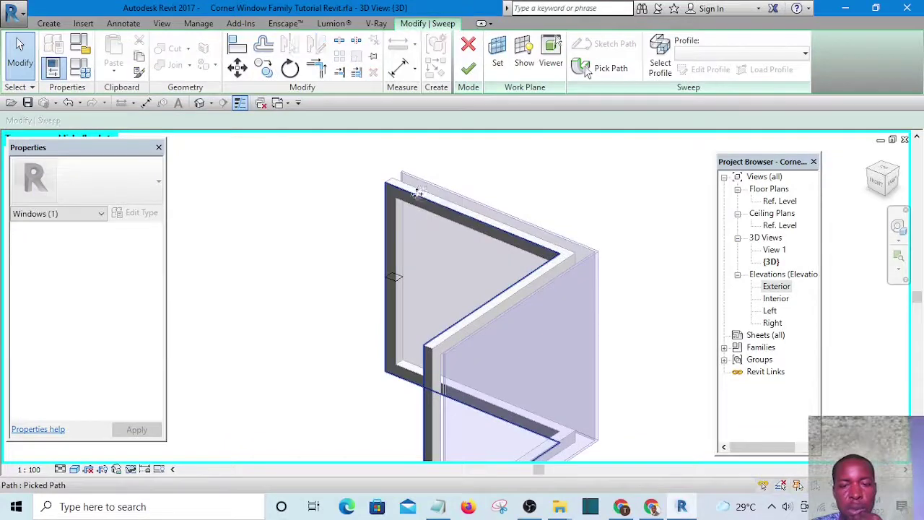
pyautogui.scroll(-2, 527, 186)
pyautogui.scroll(3, 445, 247)
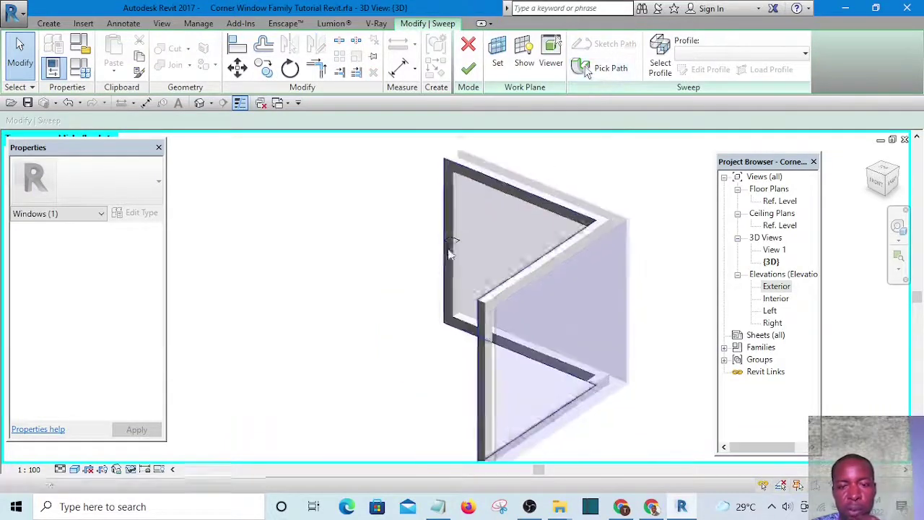
# - Open the sweep's sketched profile for editing and show it in the Ref. Level floor plan
pyautogui.click(455, 244)
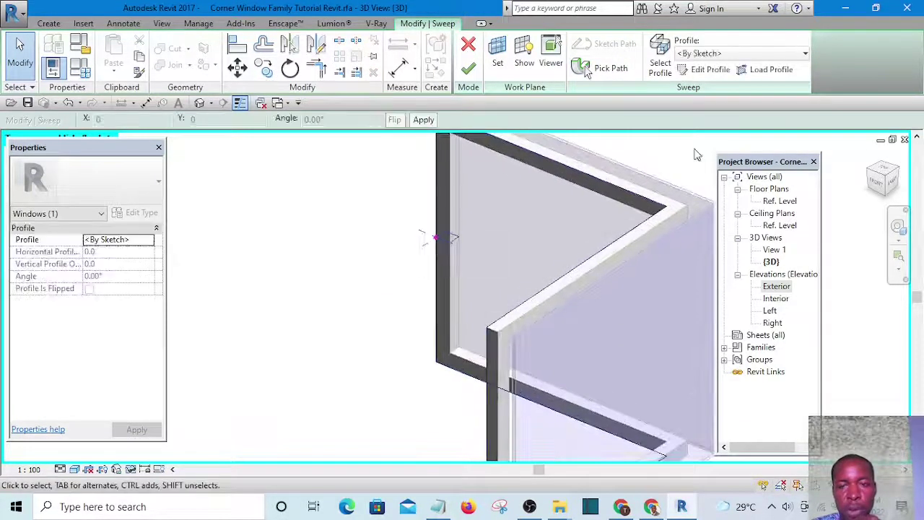
pyautogui.click(704, 70)
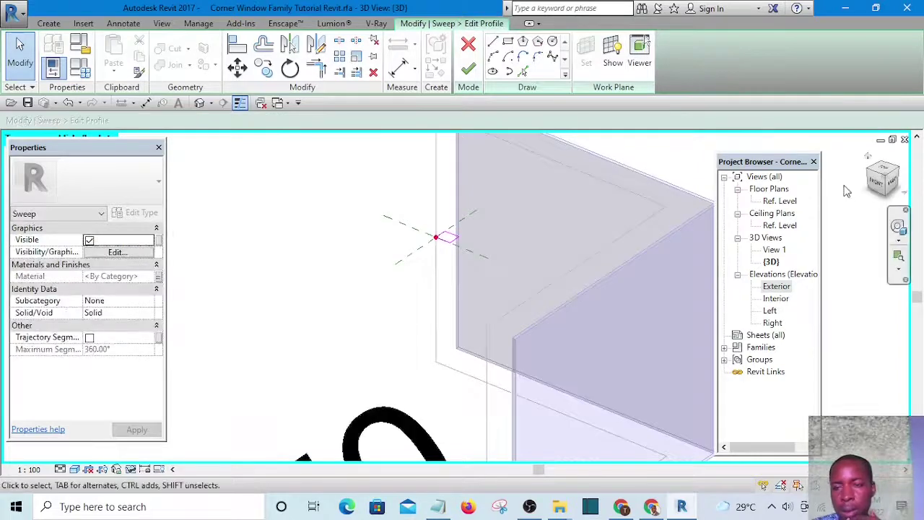
pyautogui.doubleClick(779, 201)
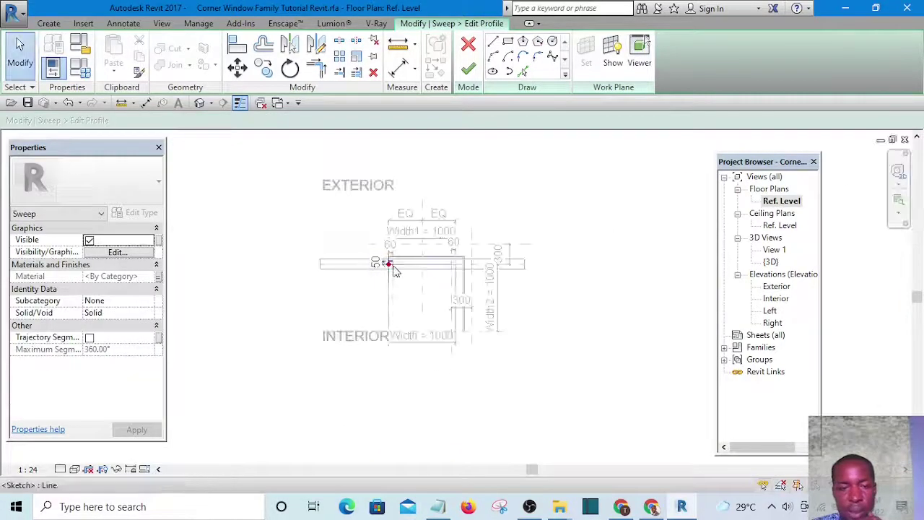
# - Move the profile's exterior edge outward to a depth of about 135 mm, removing the unsatisfied constraints
pyautogui.scroll(3, 389, 264)
pyautogui.scroll(6, 390, 264)
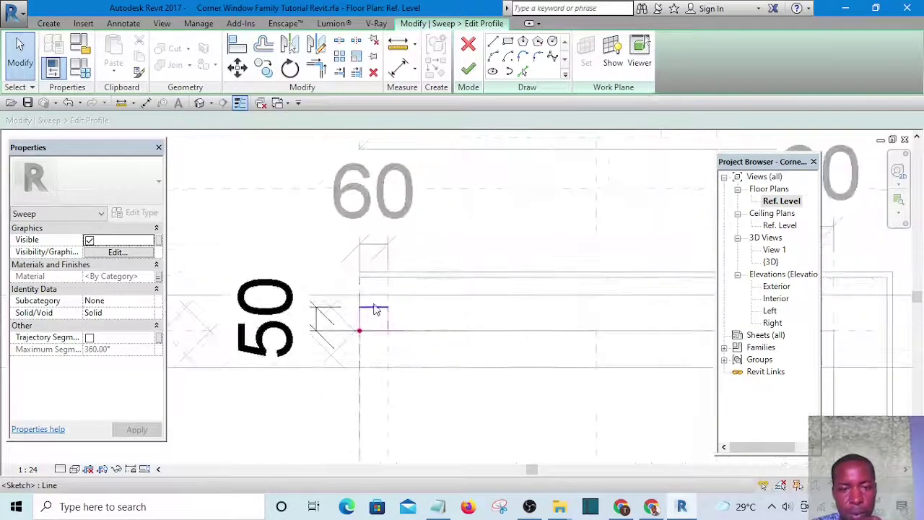
pyautogui.moveTo(376, 268)
pyautogui.mouseDown()
pyautogui.moveTo(363, 165)
pyautogui.moveTo(363, 209)
pyautogui.mouseUp()
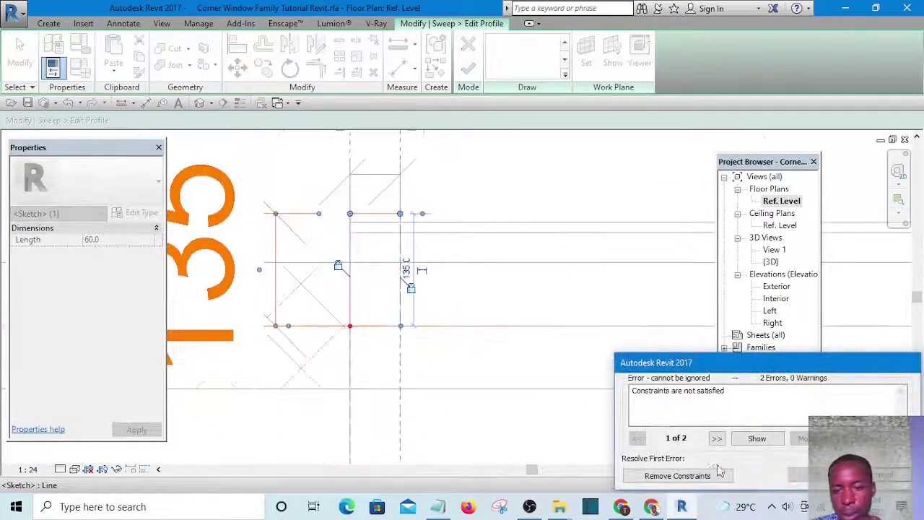
pyautogui.click(676, 476)
pyautogui.click(460, 196)
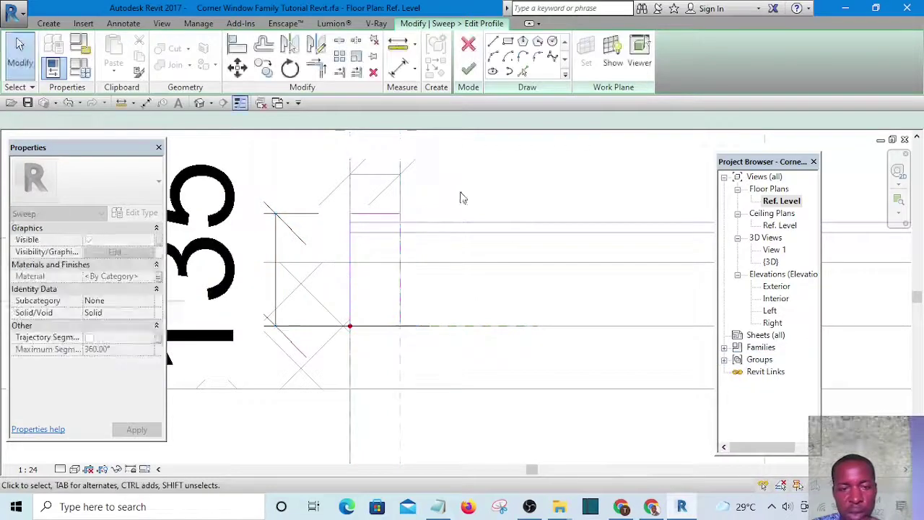
# - Move the profile's exterior edge slightly inward to a depth of about 130 mm
pyautogui.scroll(-3, 446, 259)
pyautogui.scroll(2, 446, 259)
pyautogui.scroll(-1, 430, 241)
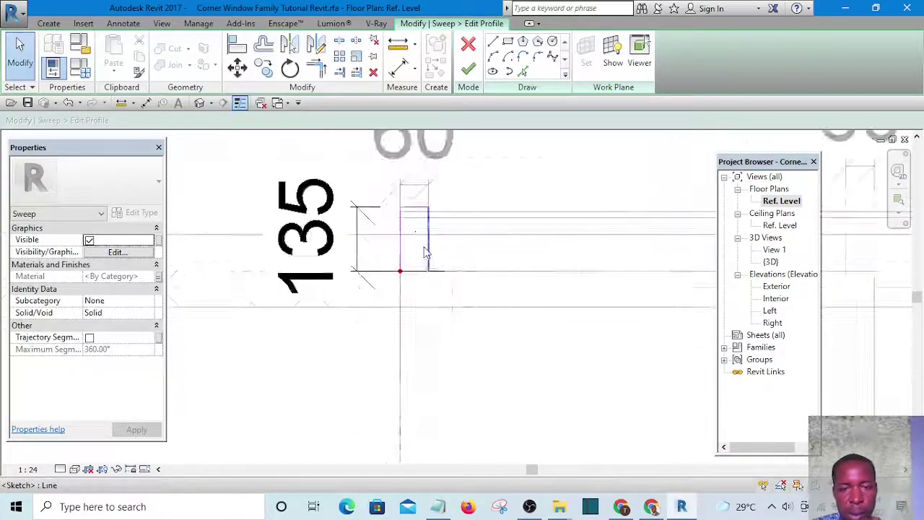
pyautogui.scroll(4, 426, 239)
pyautogui.moveTo(421, 212); pyautogui.dragTo(419, 237)
pyautogui.click(516, 196)
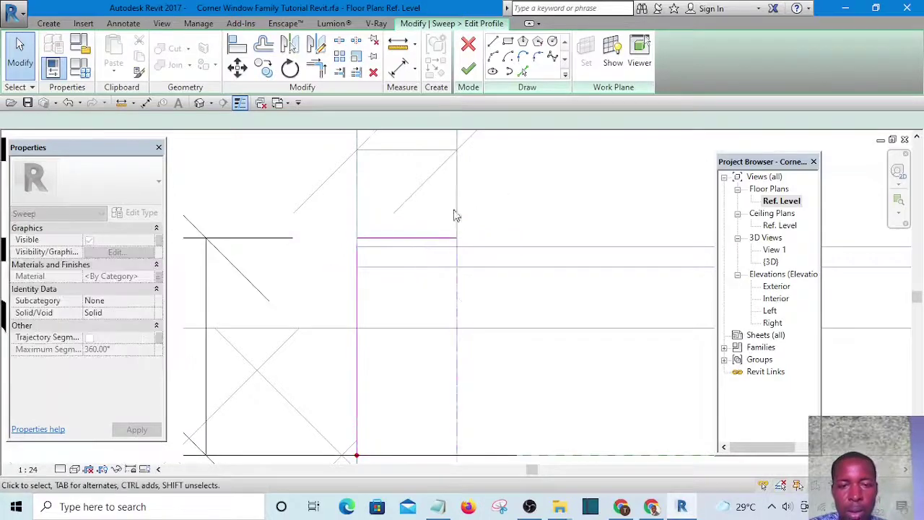
pyautogui.scroll(-5, 417, 216)
pyautogui.scroll(2, 406, 220)
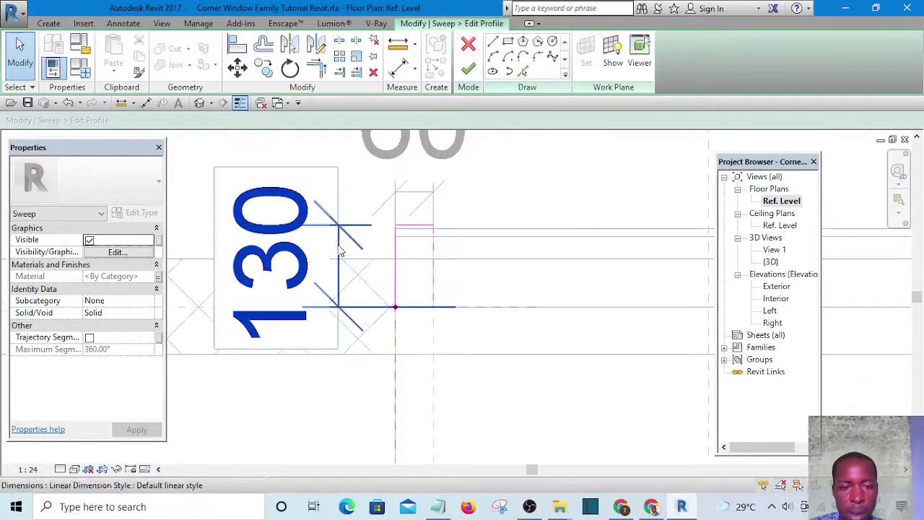
# - Examine the profile's depth dimension and its position relative to the glass panes in plan
pyautogui.click(340, 254)
pyautogui.scroll(-3, 343, 254)
pyautogui.scroll(2, 449, 261)
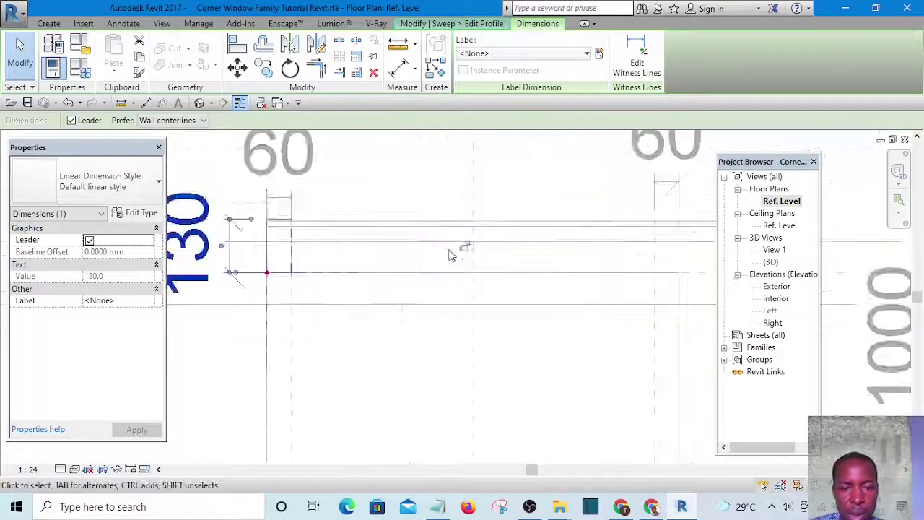
pyautogui.click(366, 180)
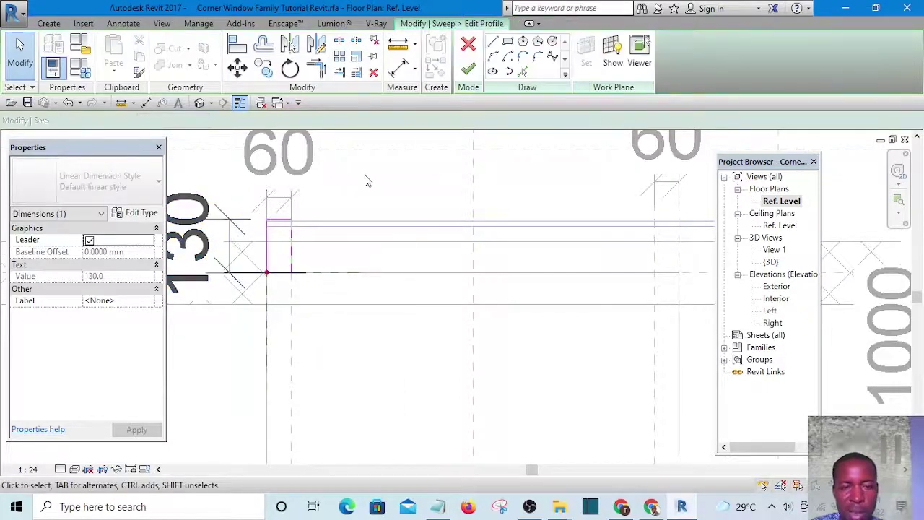
pyautogui.scroll(-2, 364, 207)
pyautogui.scroll(-2, 326, 240)
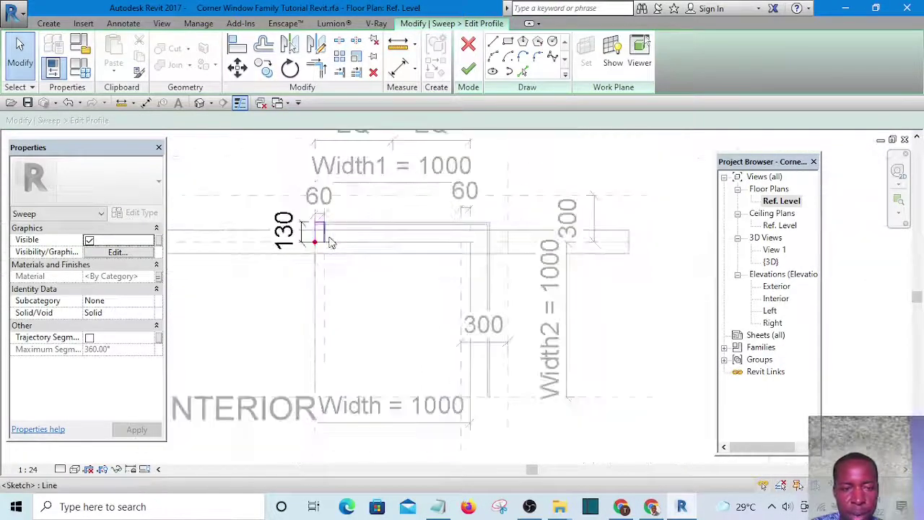
pyautogui.scroll(1, 473, 294)
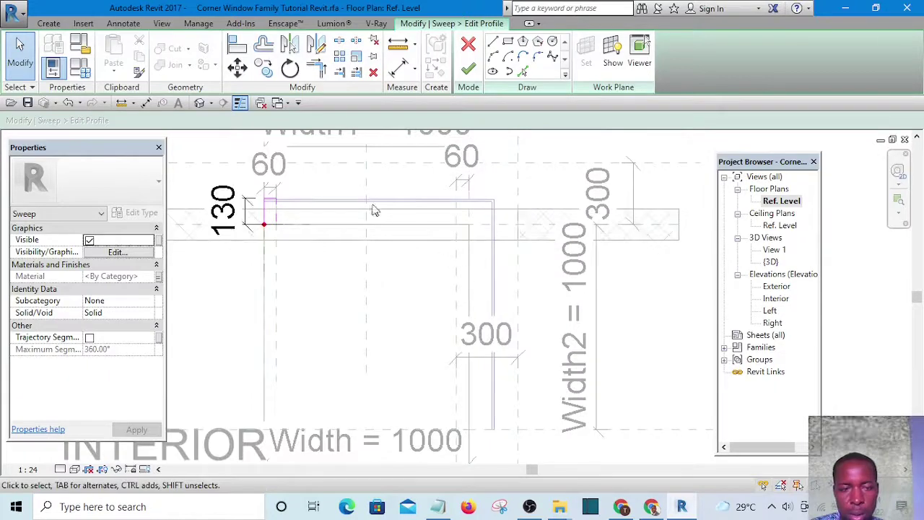
pyautogui.scroll(-1, 375, 238)
pyautogui.scroll(3, 390, 210)
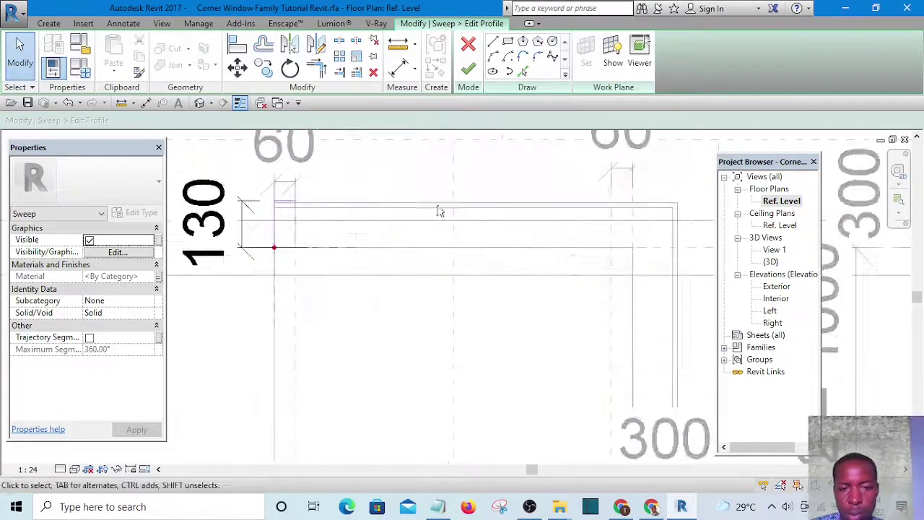
pyautogui.scroll(-1, 390, 195)
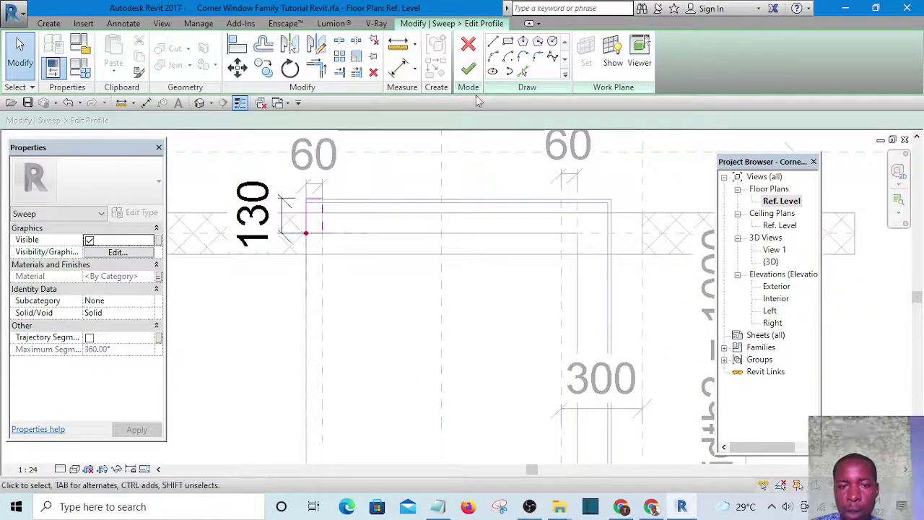
# - Finish the profile sketch and complete the frame's sweep edit
pyautogui.click(469, 70)
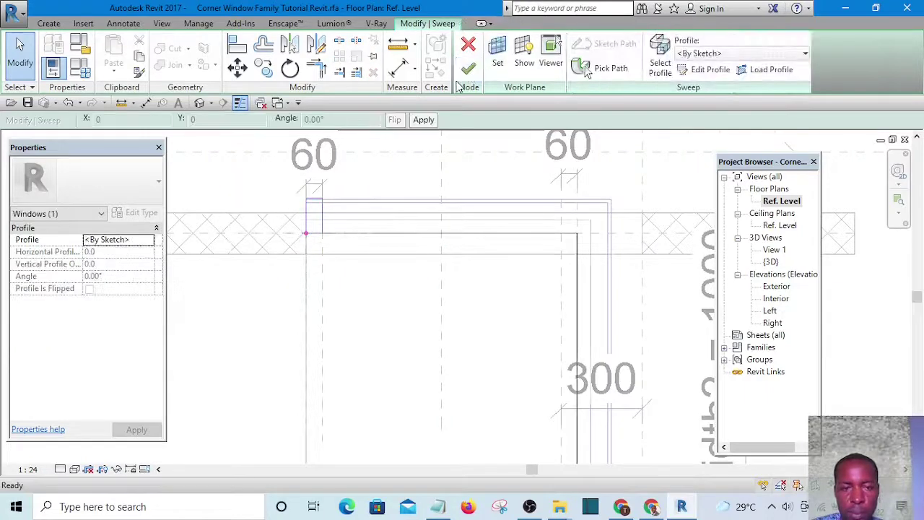
pyautogui.click(469, 70)
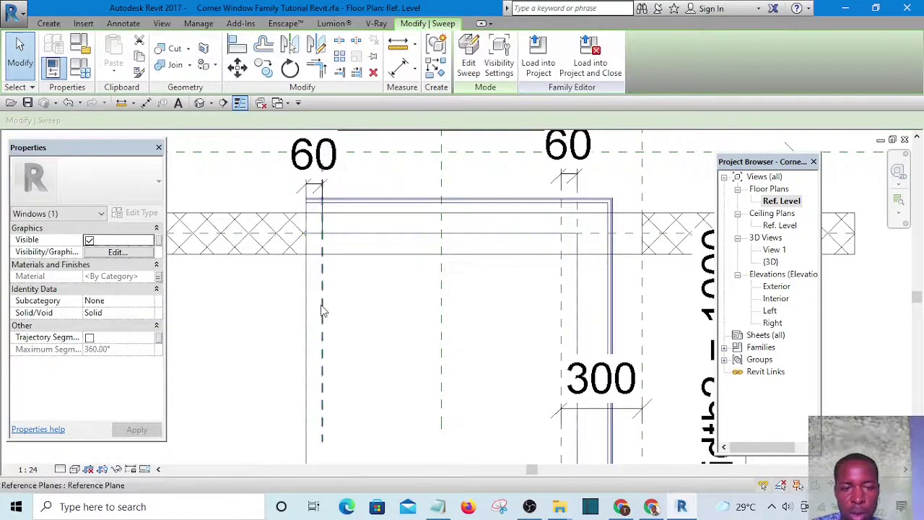
# - Unlock the 60 mm dimension between the opening's left edge and the adjacent reference plane
pyautogui.click(322, 311)
pyautogui.scroll(-1, 323, 289)
pyautogui.scroll(3, 325, 260)
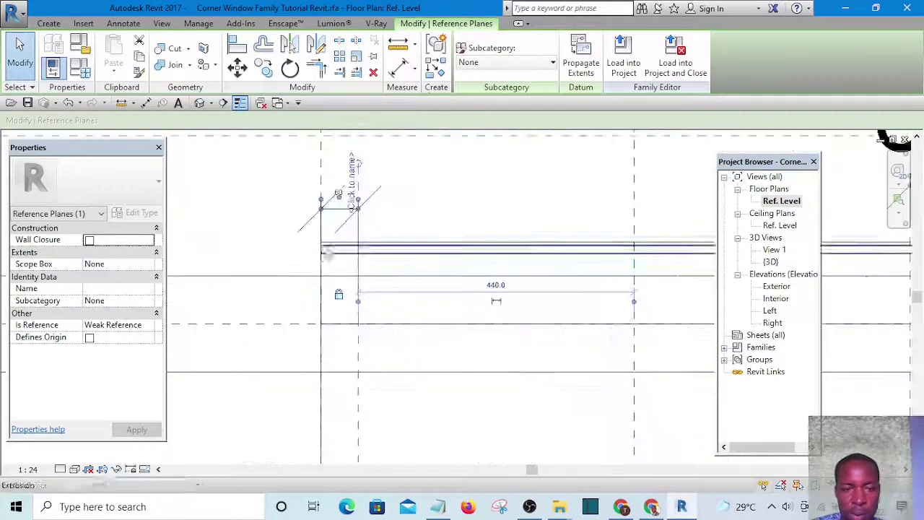
pyautogui.scroll(4, 337, 201)
pyautogui.scroll(-1, 367, 210)
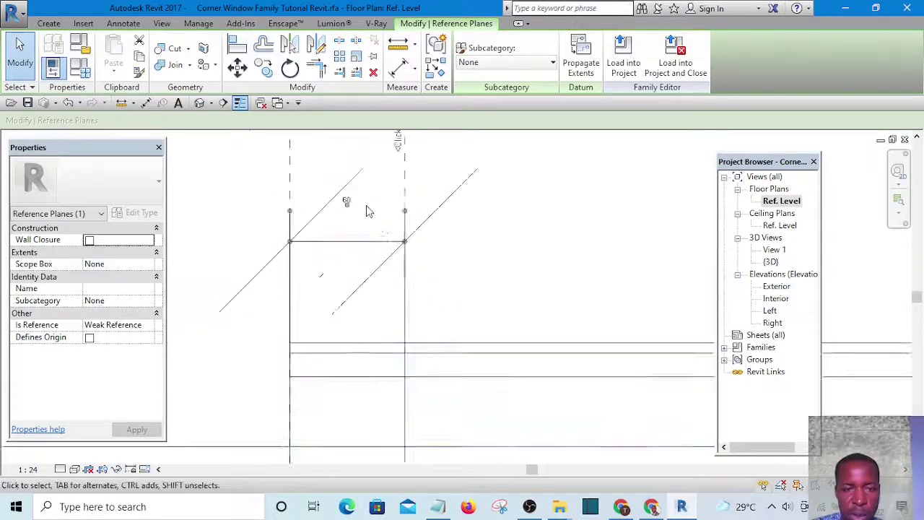
pyautogui.scroll(-3, 367, 210)
pyautogui.click(280, 195)
pyautogui.click(384, 409)
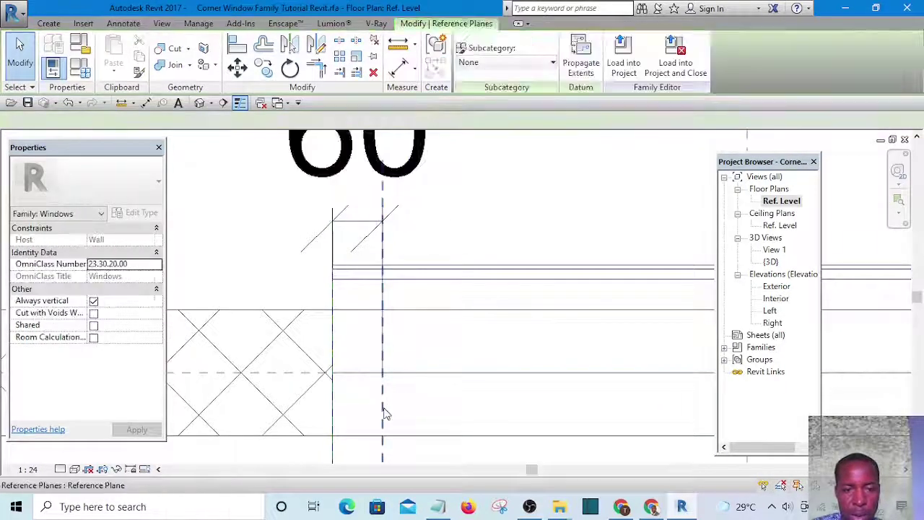
pyautogui.scroll(-2, 385, 412)
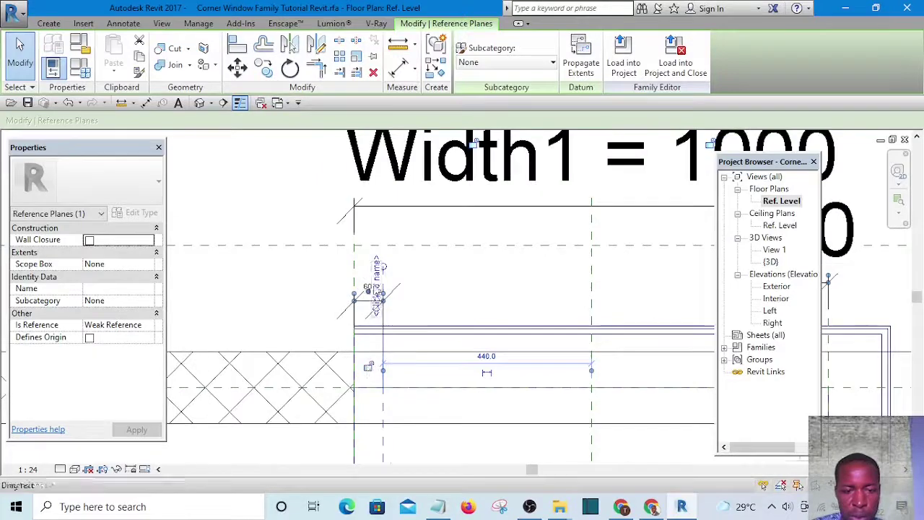
pyautogui.scroll(4, 376, 296)
pyautogui.click(366, 302)
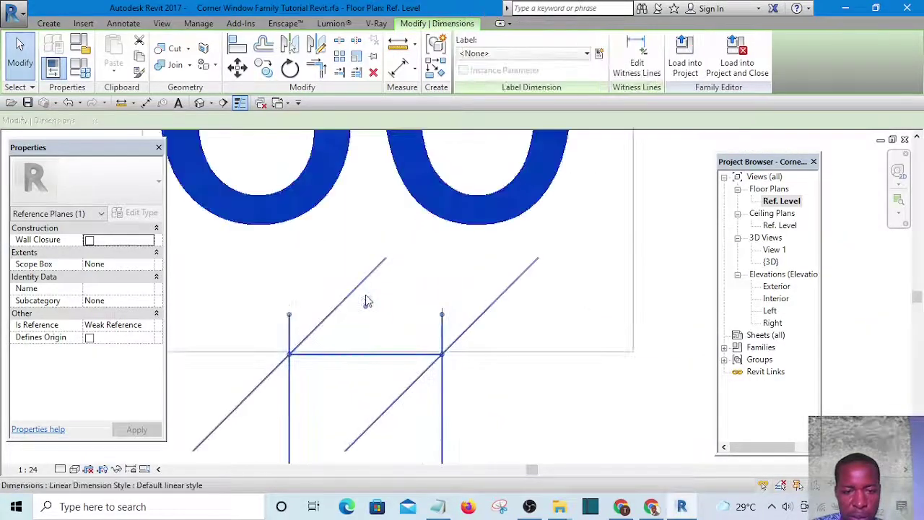
pyautogui.scroll(-6, 368, 303)
pyautogui.press('Escape')
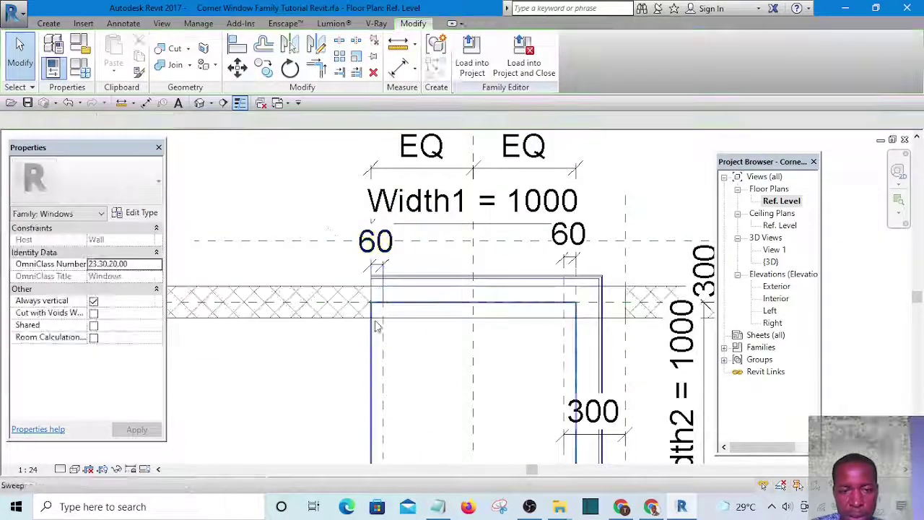
# - Set the distance between the opening's left edge and the adjacent reference plane to 25 mm
pyautogui.click(382, 357)
pyautogui.scroll(5, 378, 257)
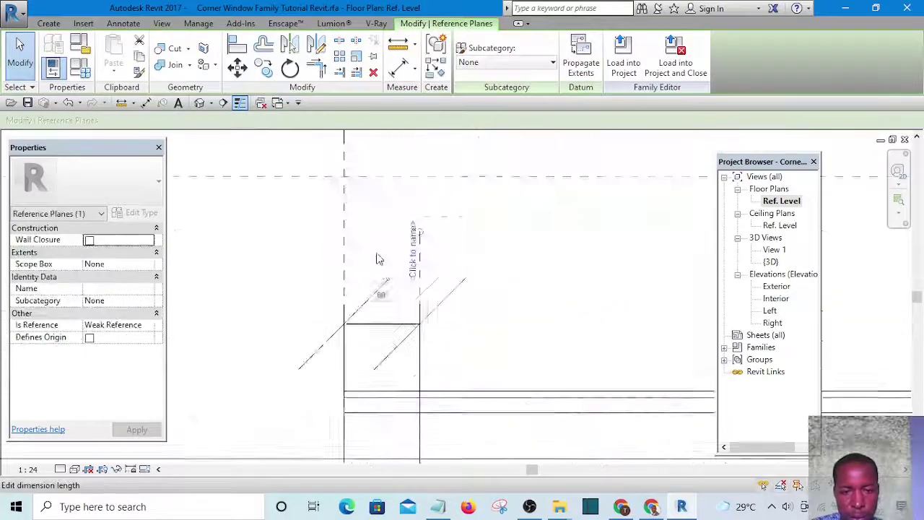
pyautogui.scroll(2, 386, 325)
pyautogui.click(381, 327)
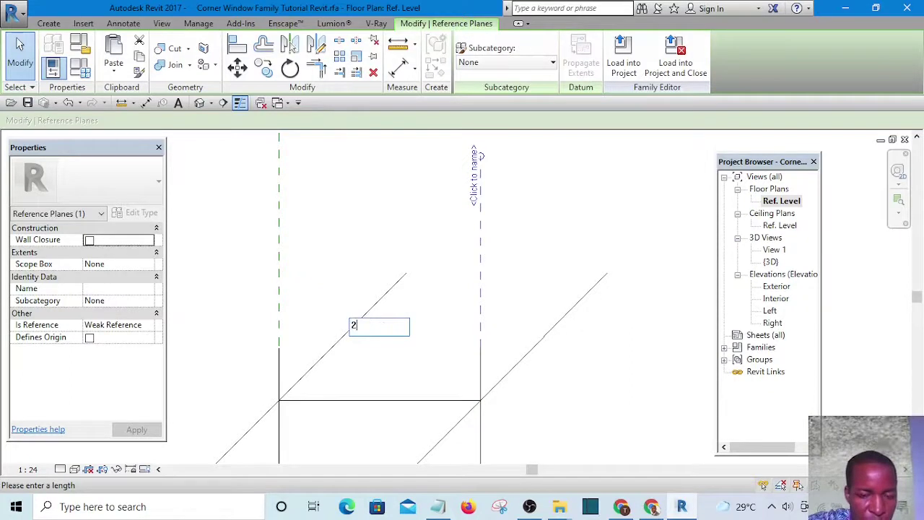
pyautogui.press('Return')
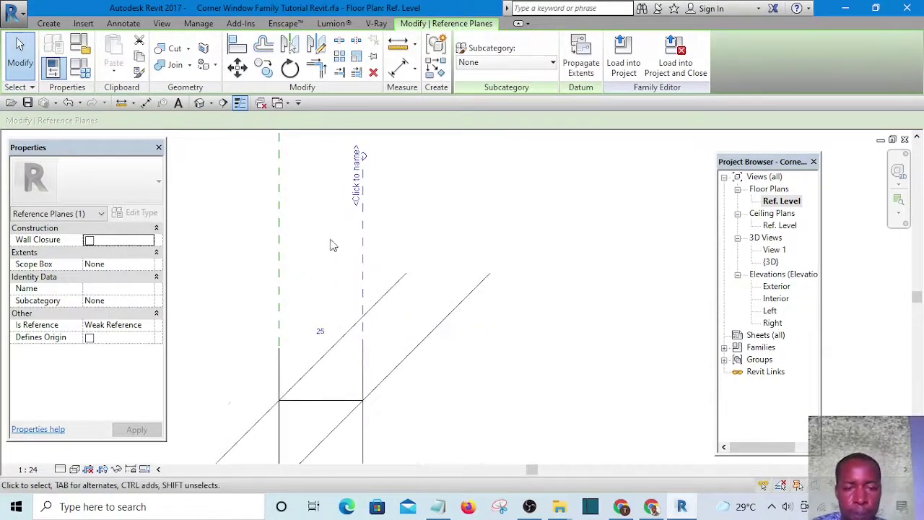
pyautogui.scroll(-7, 332, 245)
pyautogui.click(272, 382)
# - Inspect the 25 mm dimension at the opening's left edge against the rest of the plan
pyautogui.scroll(-3, 328, 296)
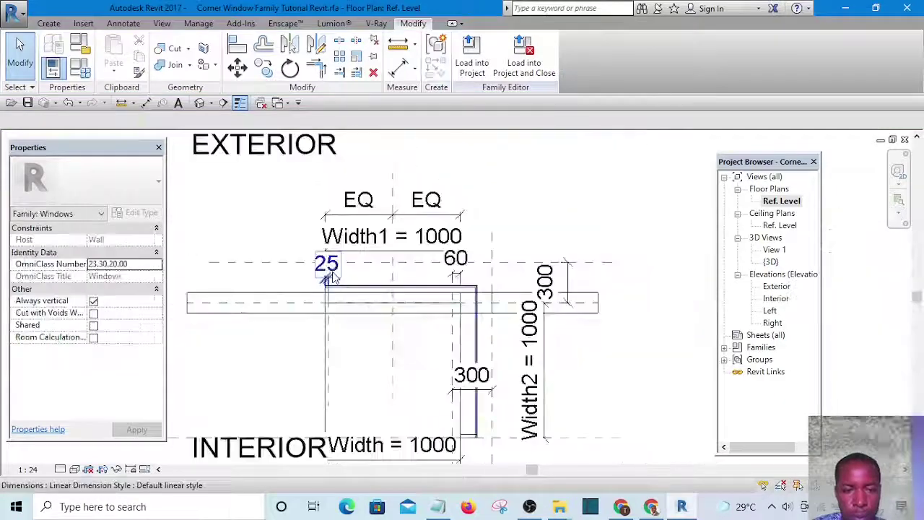
pyautogui.scroll(5, 332, 325)
pyautogui.click(318, 273)
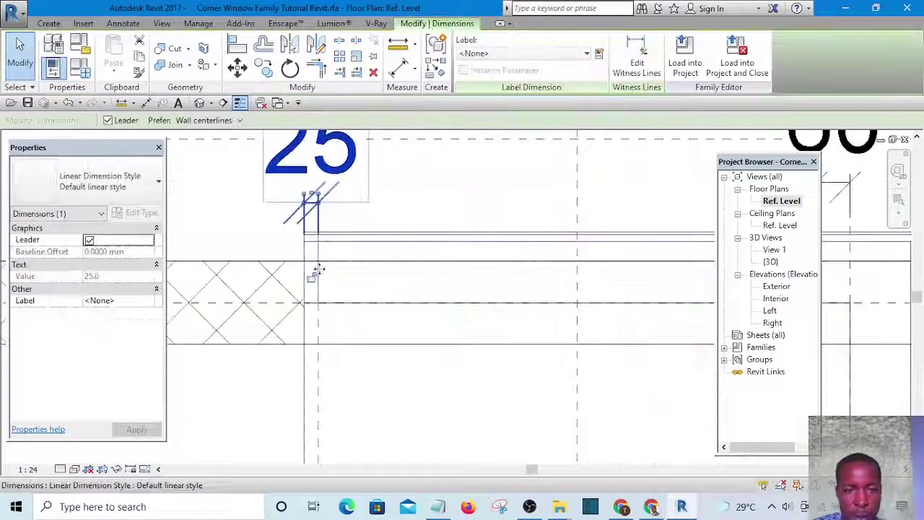
pyautogui.scroll(-1, 318, 274)
pyautogui.scroll(-3, 315, 271)
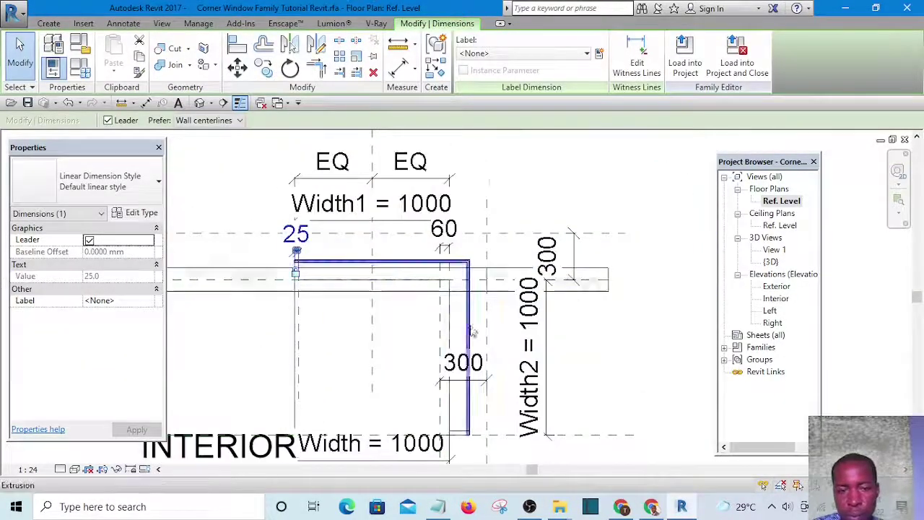
# - Set the distance between the opening's right edge and the adjacent reference plane to 25 mm
pyautogui.scroll(2, 431, 344)
pyautogui.click(433, 350)
pyautogui.scroll(-1, 442, 269)
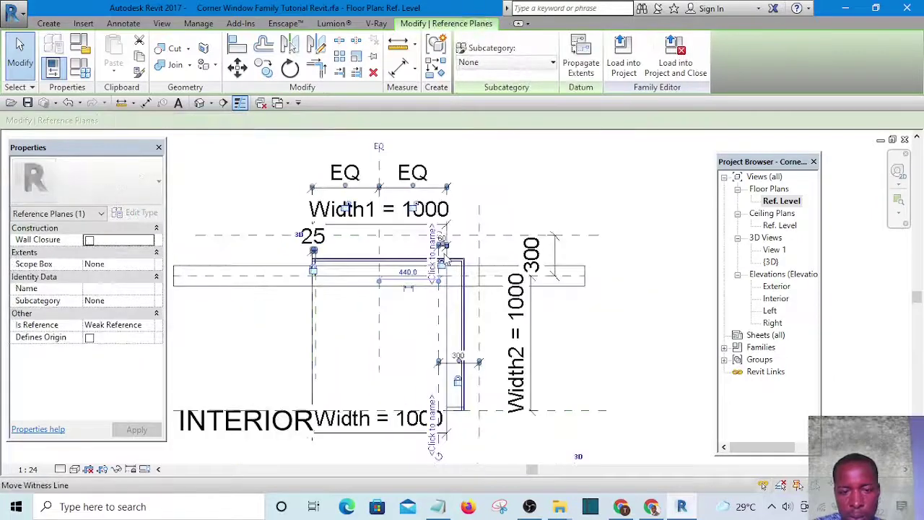
pyautogui.scroll(4, 440, 266)
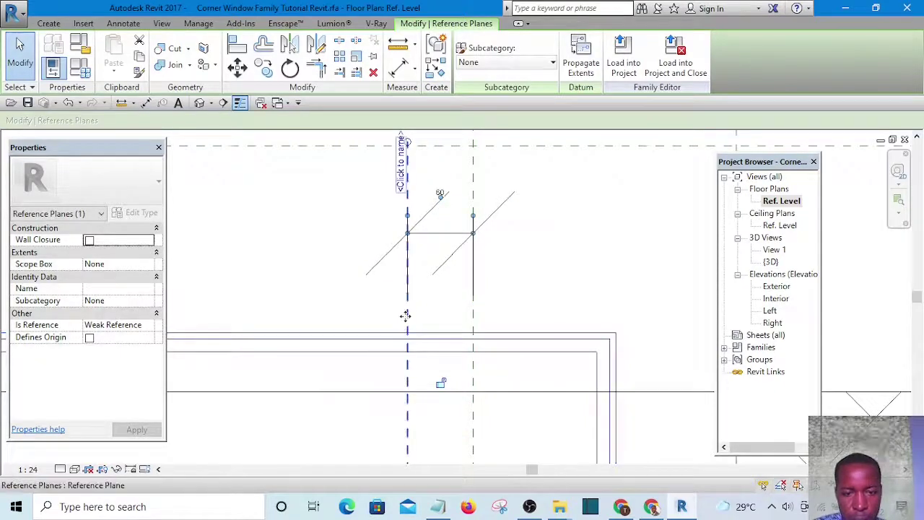
pyautogui.scroll(5, 412, 332)
pyautogui.click(401, 375)
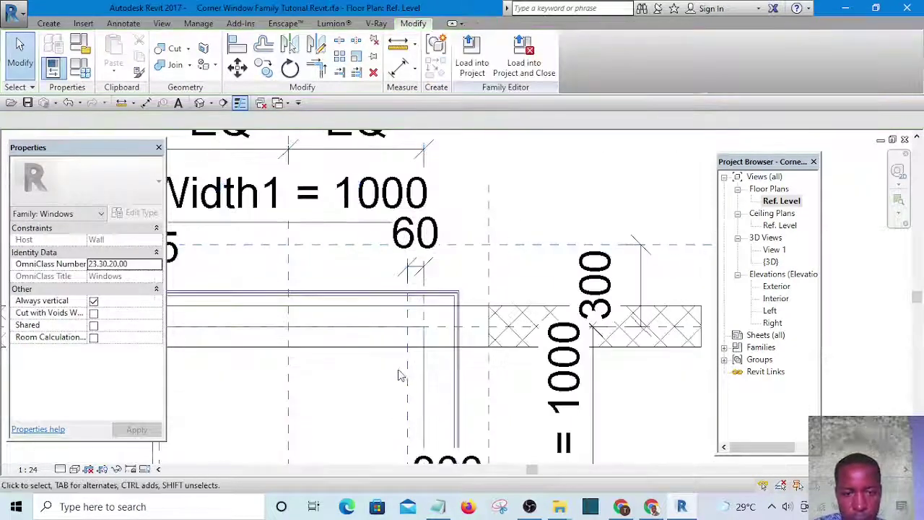
pyautogui.click(408, 376)
pyautogui.scroll(4, 411, 256)
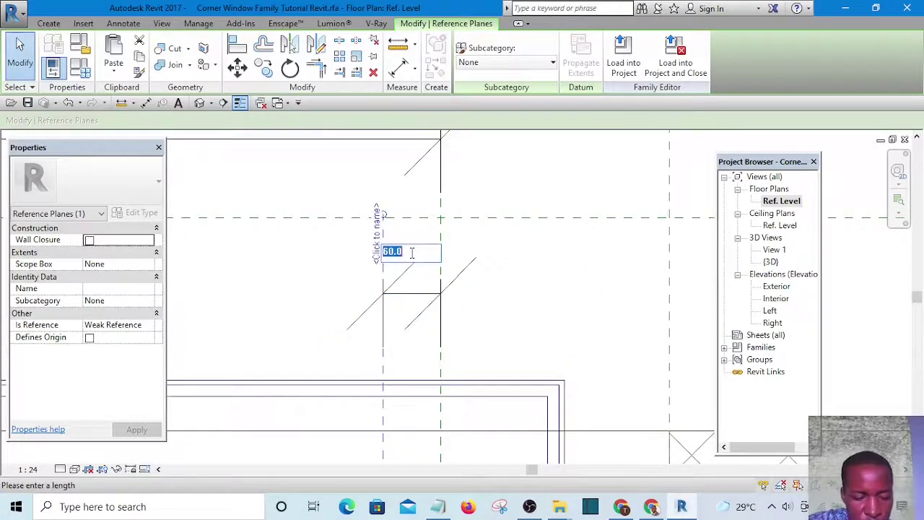
pyautogui.click(509, 290)
pyautogui.scroll(5, 433, 281)
pyautogui.click(438, 297)
pyautogui.scroll(-4, 447, 305)
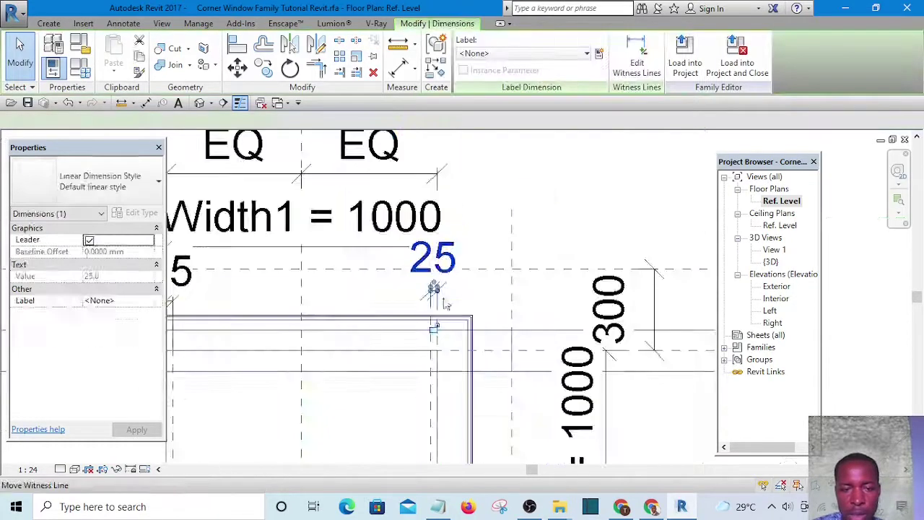
# - Examine the frame's fit around the glass panes in the family's 3D view, including the corner and edges
pyautogui.click(200, 103)
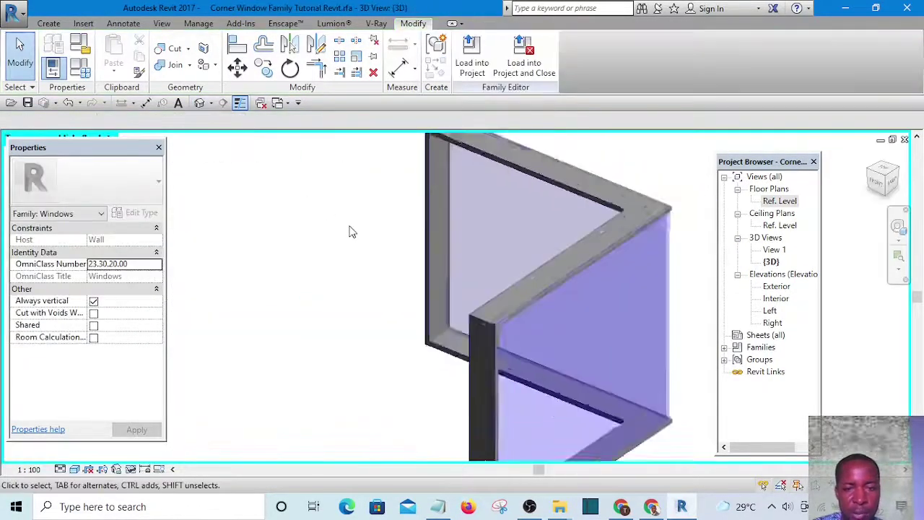
pyautogui.scroll(-4, 353, 231)
pyautogui.keyDown('shift'); pyautogui.moveTo(559, 326); pyautogui.dragTo(425, 198, button='middle'); pyautogui.keyUp('shift')
pyautogui.scroll(2, 439, 226)
pyautogui.scroll(3, 440, 226)
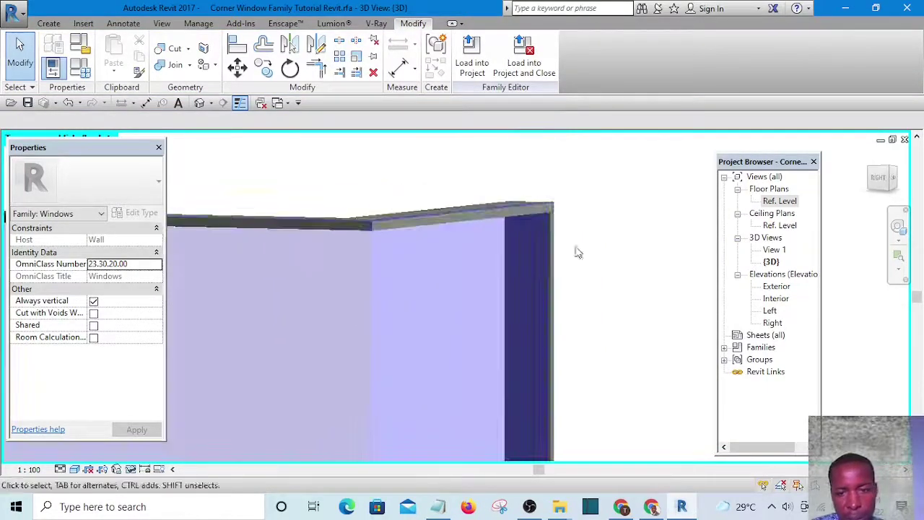
pyautogui.keyDown('shift'); pyautogui.moveTo(577, 252); pyautogui.dragTo(475, 313, button='middle'); pyautogui.keyUp('shift')
pyautogui.scroll(-4, 475, 313)
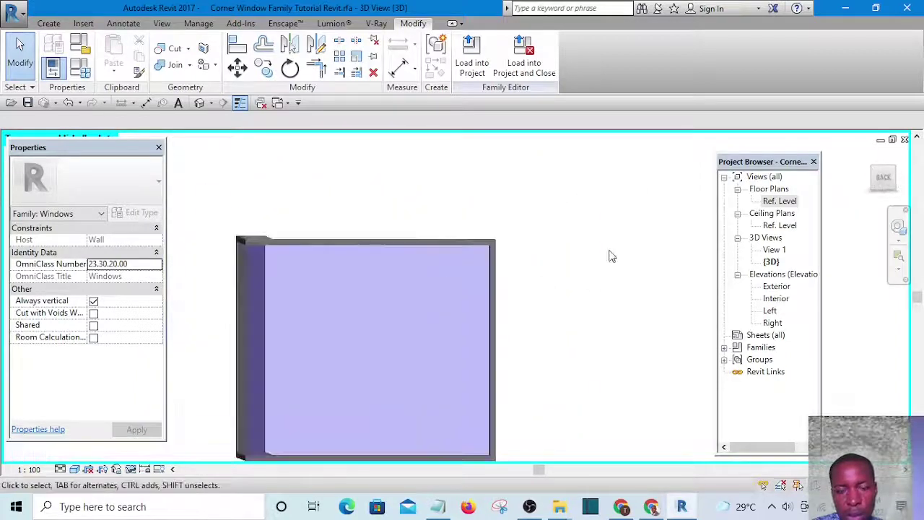
pyautogui.keyDown('shift'); pyautogui.moveTo(584, 304); pyautogui.dragTo(714, 386, button='middle'); pyautogui.keyUp('shift')
pyautogui.scroll(5, 542, 378)
pyautogui.keyDown('shift'); pyautogui.moveTo(577, 379); pyautogui.dragTo(630, 400, button='middle'); pyautogui.keyUp('shift')
pyautogui.scroll(4, 694, 345)
pyautogui.keyDown('shift'); pyautogui.moveTo(696, 350); pyautogui.dragTo(474, 316, button='middle'); pyautogui.keyUp('shift')
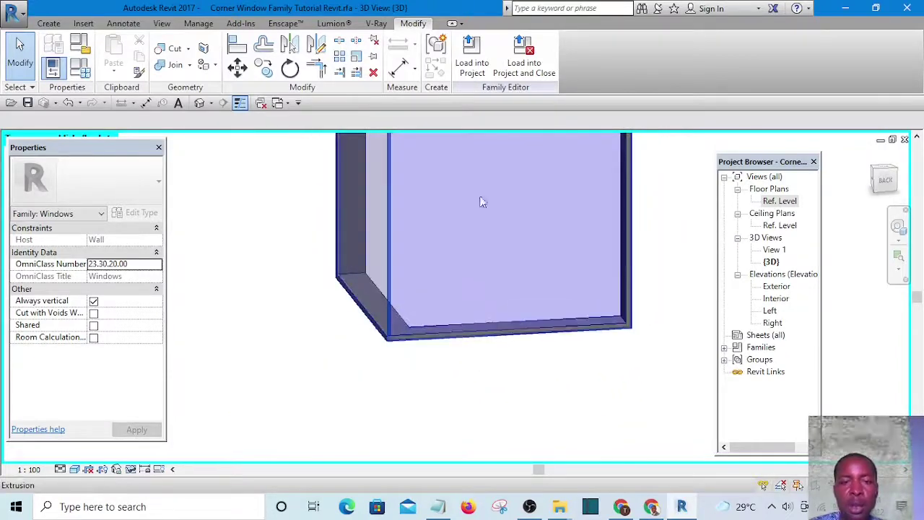
# - Load the edited corner window family into the building project, overwriting the existing version
pyautogui.click(472, 57)
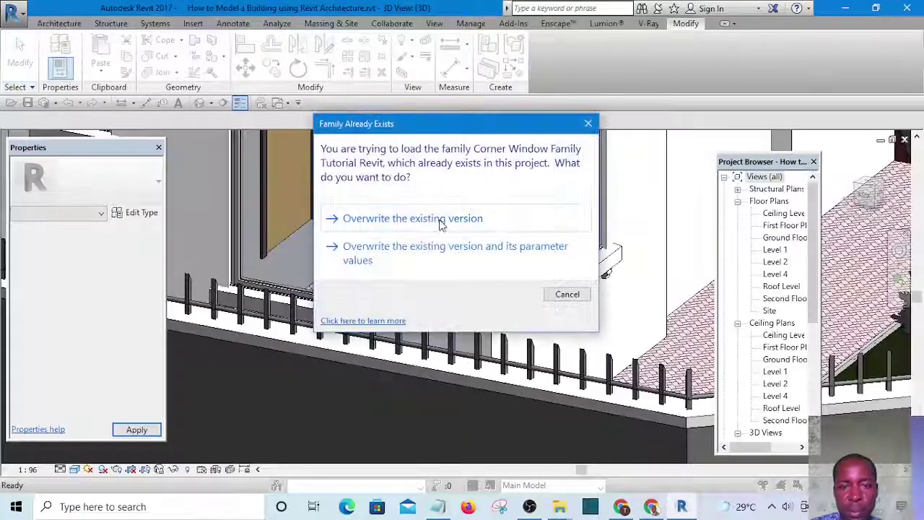
pyautogui.click(436, 220)
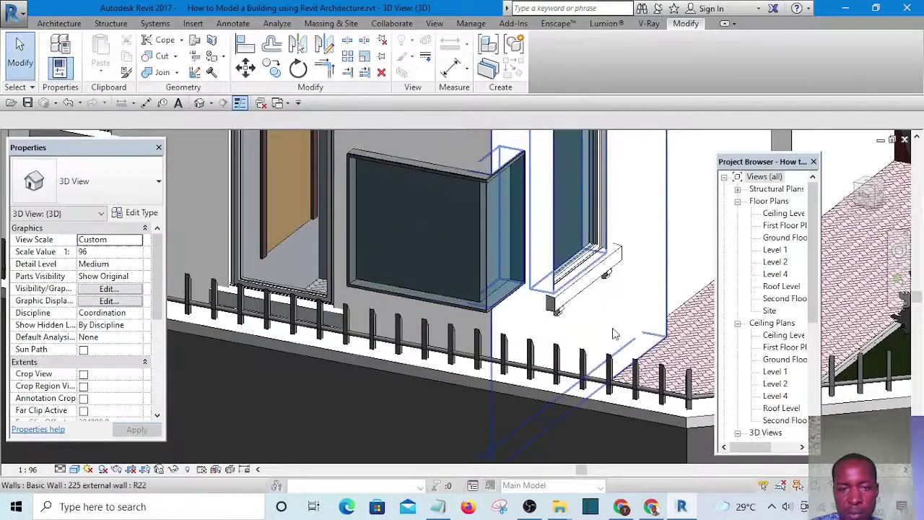
# - Examine the reloaded corner window's frame and its position against the two external walls in 3D
pyautogui.keyDown('shift'); pyautogui.moveTo(584, 299); pyautogui.dragTo(544, 318, button='middle'); pyautogui.keyUp('shift')
pyautogui.scroll(-4, 507, 263)
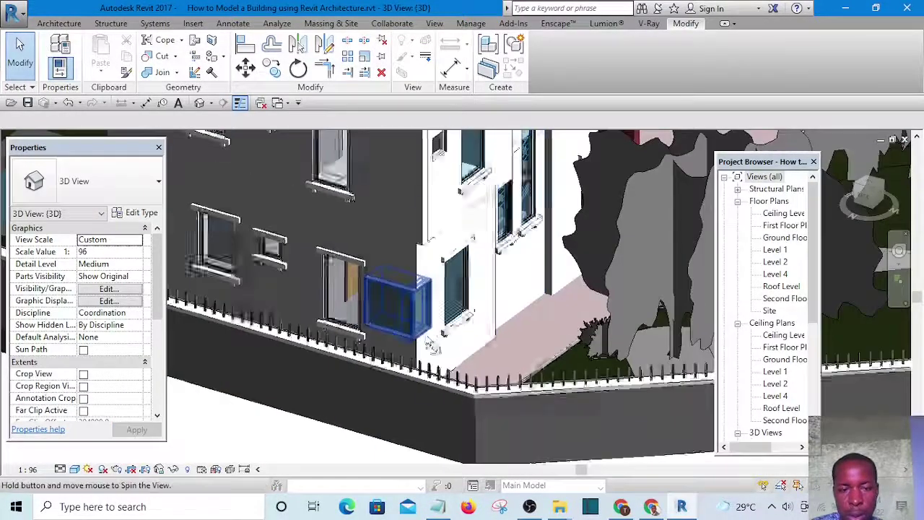
pyautogui.keyDown('shift'); pyautogui.moveTo(433, 347); pyautogui.dragTo(351, 354, button='middle'); pyautogui.keyUp('shift')
pyautogui.scroll(4, 343, 355)
pyautogui.scroll(5, 604, 342)
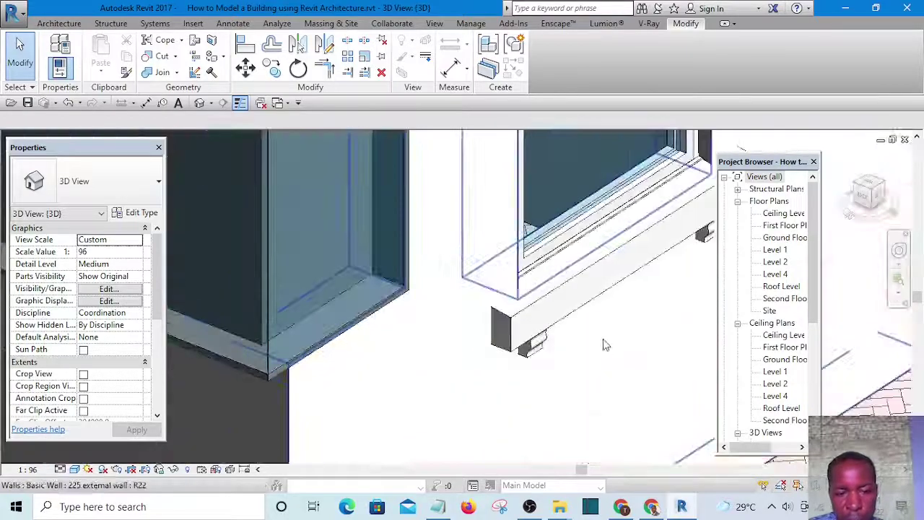
pyautogui.scroll(-4, 604, 311)
pyautogui.scroll(-3, 604, 309)
pyautogui.scroll(3, 605, 311)
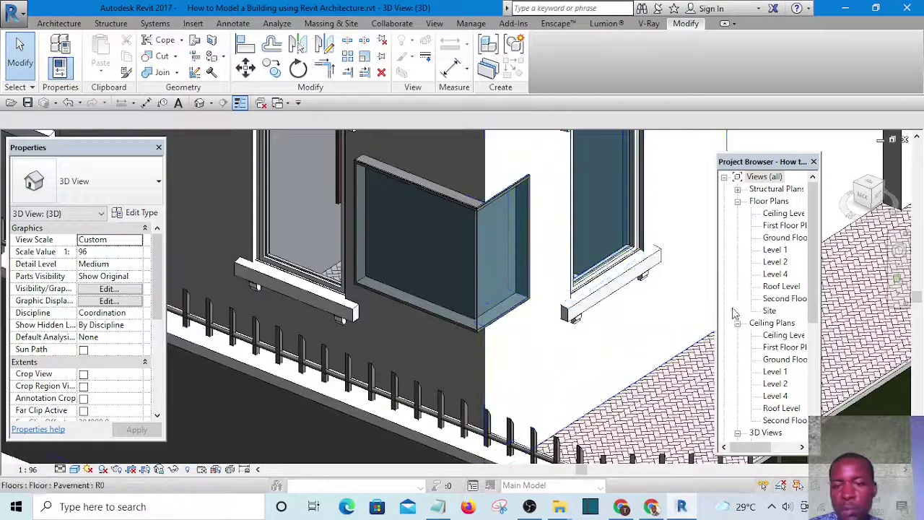
# - In the Ground Floor Plan, align the corner window's exterior pane line with the outer face of the 225 external wall
pyautogui.doubleClick(783, 238)
pyautogui.scroll(-2, 517, 306)
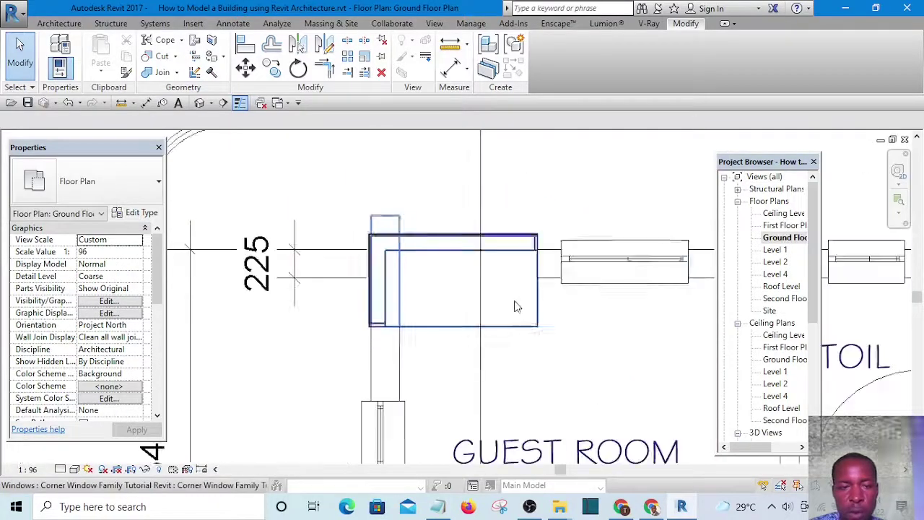
pyautogui.click(536, 238)
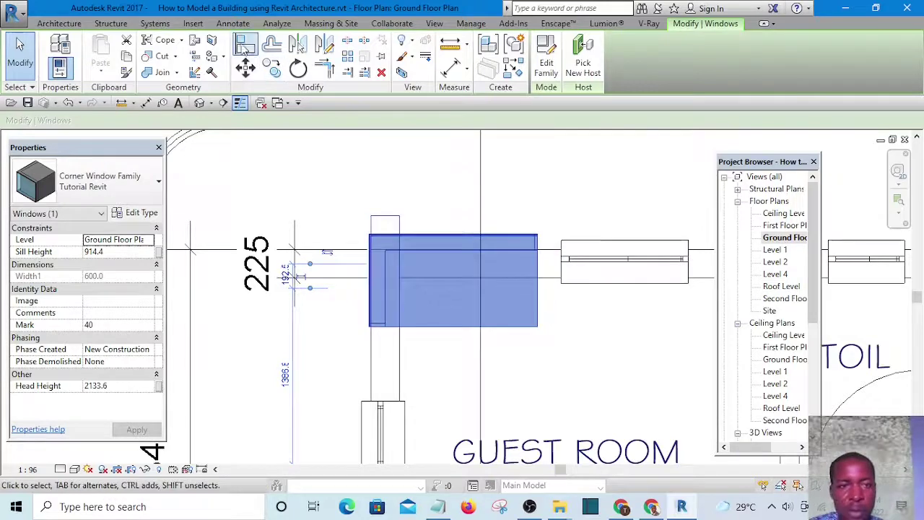
pyautogui.click(454, 215)
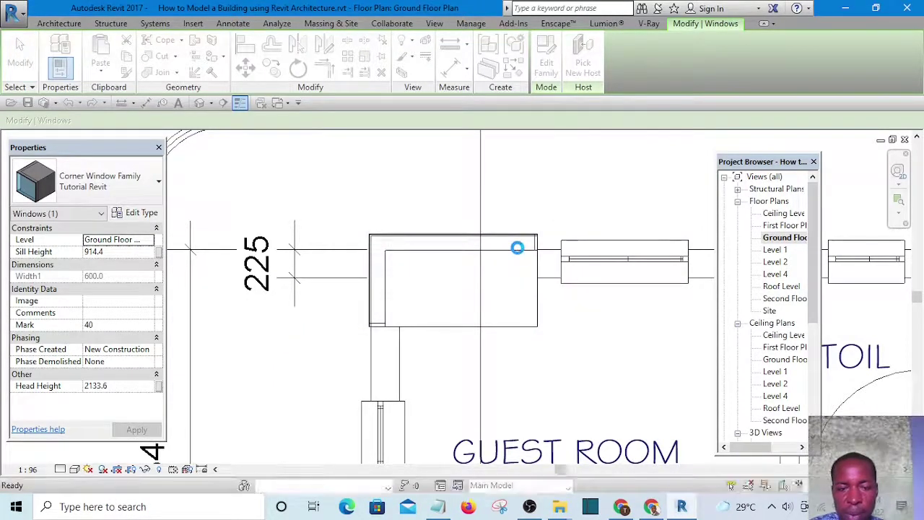
pyautogui.press('a')
pyautogui.press('l')
pyautogui.scroll(4, 534, 252)
pyautogui.scroll(2, 538, 253)
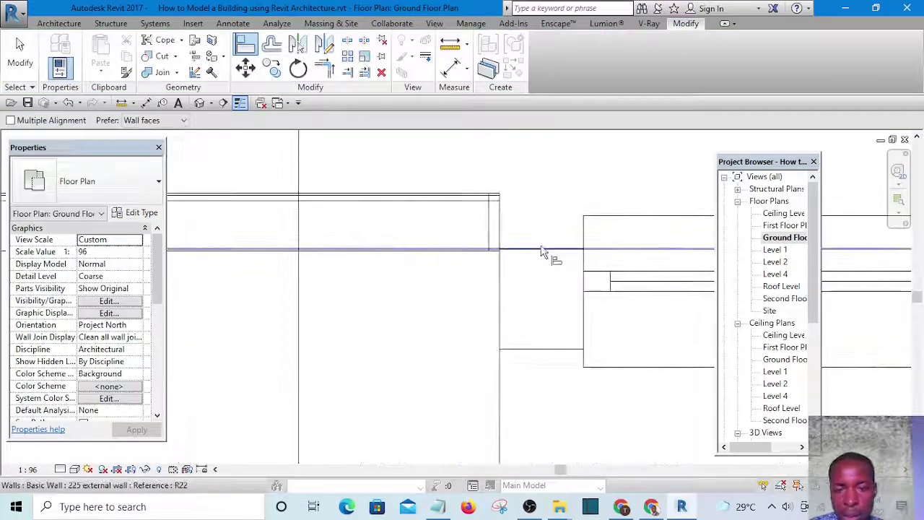
pyautogui.scroll(-2, 469, 220)
pyautogui.click(464, 206)
pyautogui.scroll(-3, 512, 234)
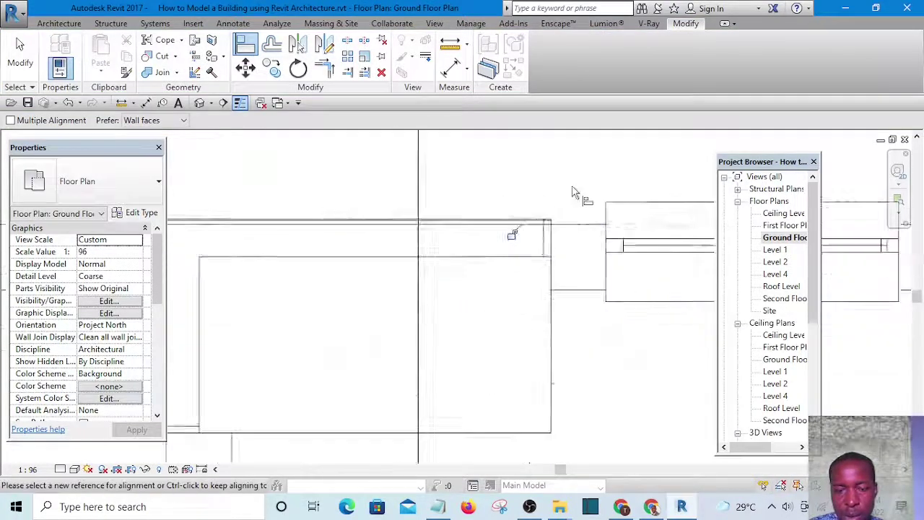
pyautogui.scroll(3, 361, 224)
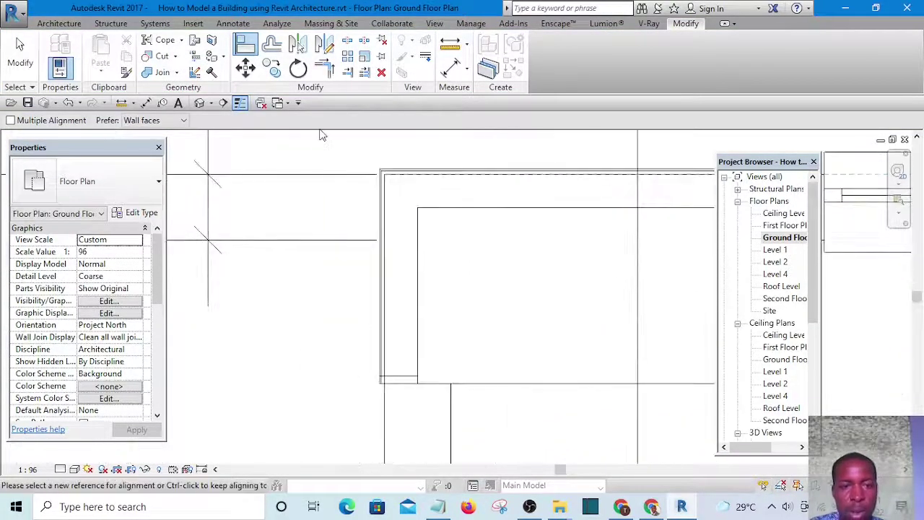
pyautogui.scroll(-2, 341, 182)
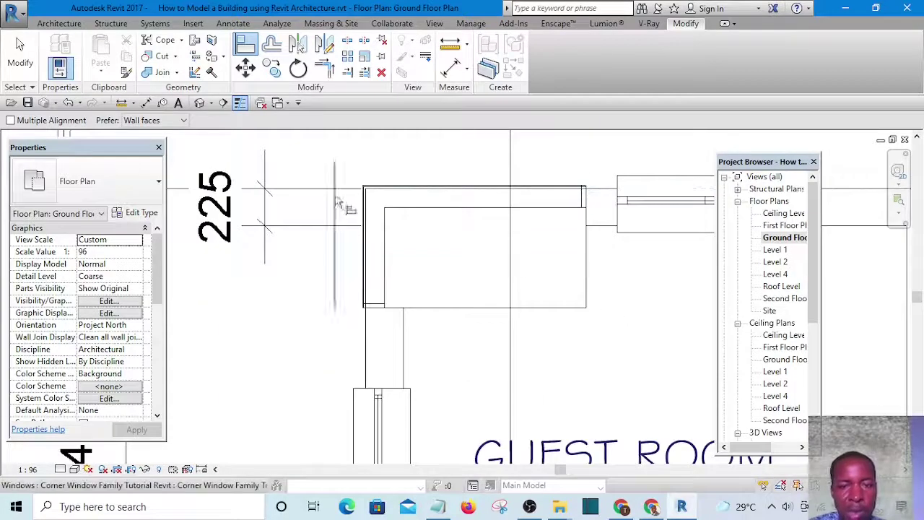
# - Return to the building's 3D view and delete the 1800x1000 window beside the corner window on the white wall
pyautogui.click(200, 102)
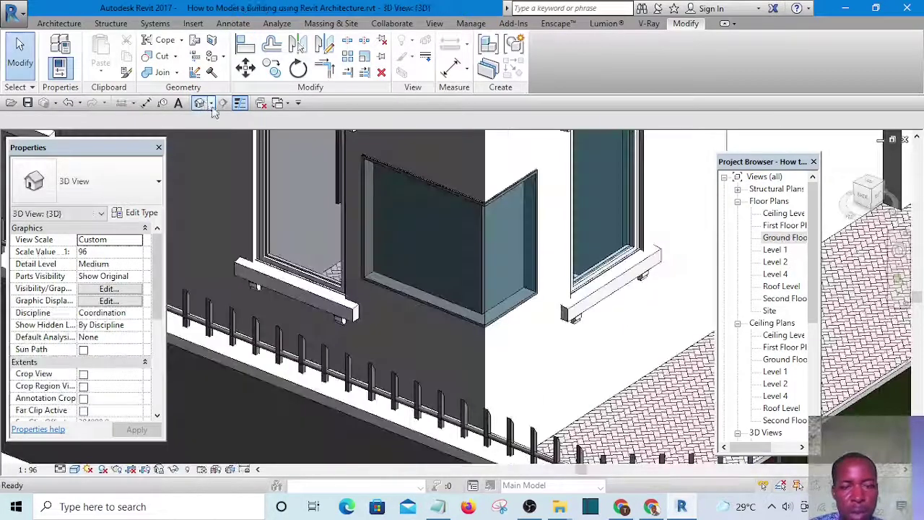
pyautogui.scroll(3, 540, 321)
pyautogui.scroll(-1, 587, 381)
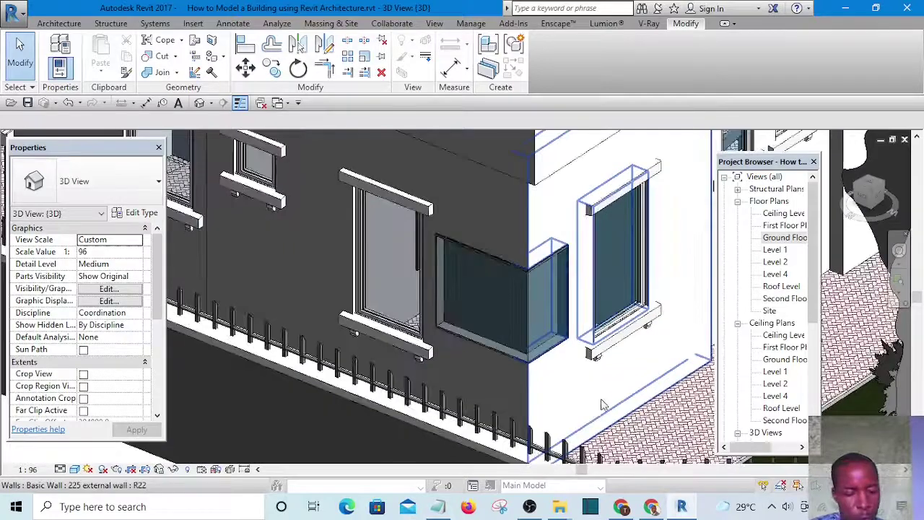
pyautogui.keyDown('shift'); pyautogui.moveTo(602, 406); pyautogui.dragTo(556, 403, button='middle'); pyautogui.keyUp('shift')
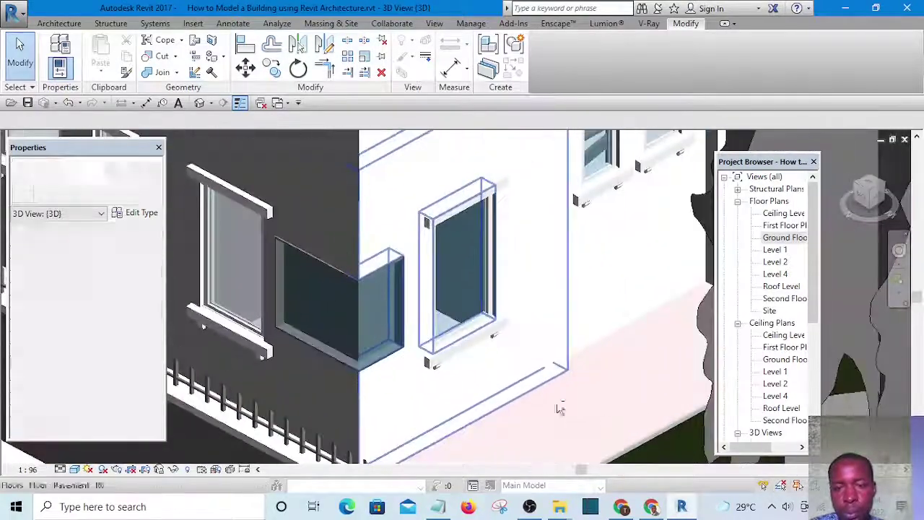
pyautogui.scroll(1, 452, 359)
pyautogui.click(452, 363)
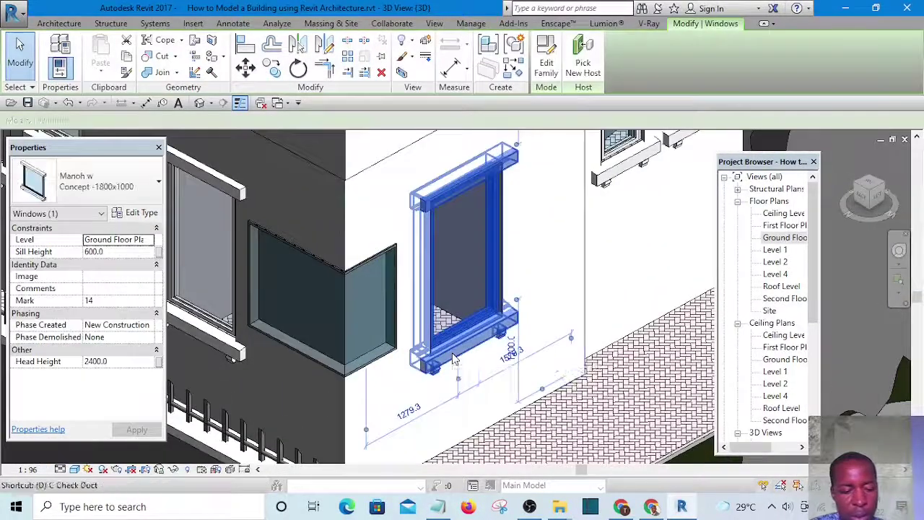
pyautogui.press('Delete')
# - Delete the 1800x1000 window beside the corner window on the dark wall
pyautogui.scroll(-2, 452, 354)
pyautogui.scroll(1, 311, 341)
pyautogui.click(311, 341)
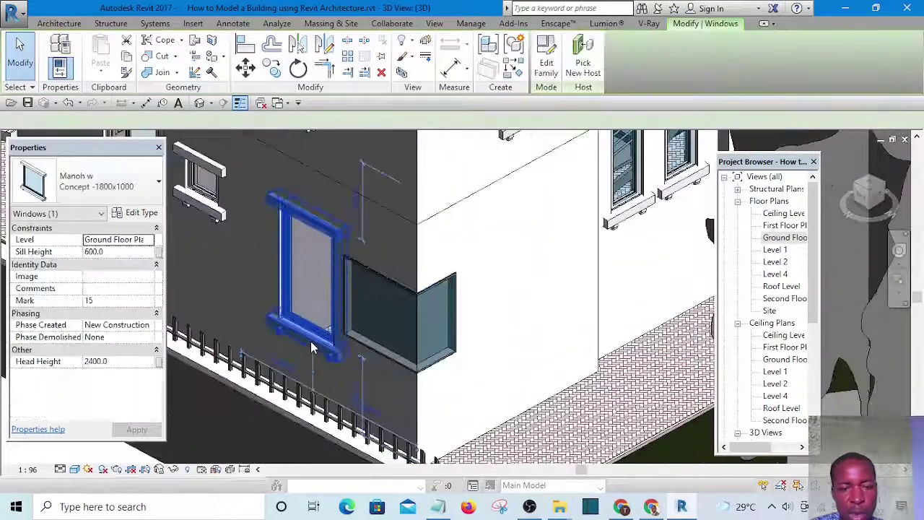
pyautogui.press('Delete')
# - Increase the corner window type's Height parameter to give a head height of 2714.4 mm
pyautogui.scroll(4, 447, 360)
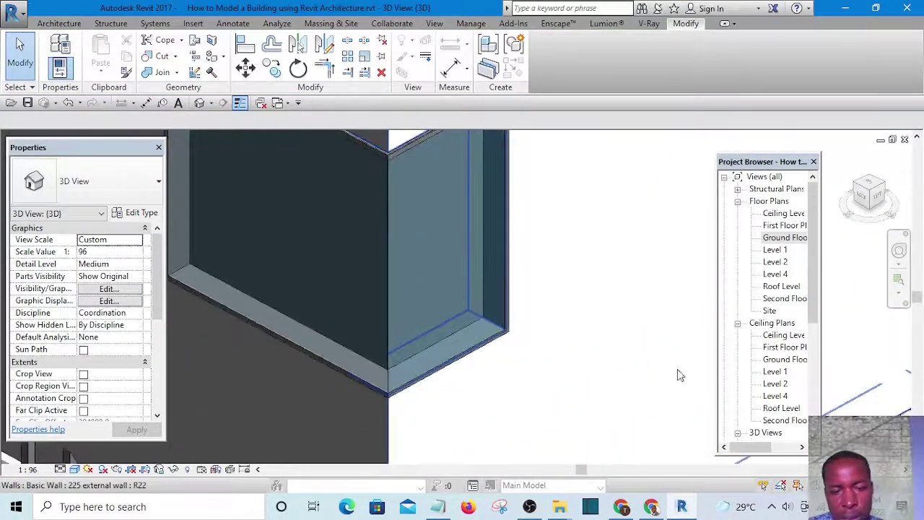
pyautogui.scroll(-2, 447, 379)
pyautogui.scroll(2, 430, 376)
pyautogui.click(431, 377)
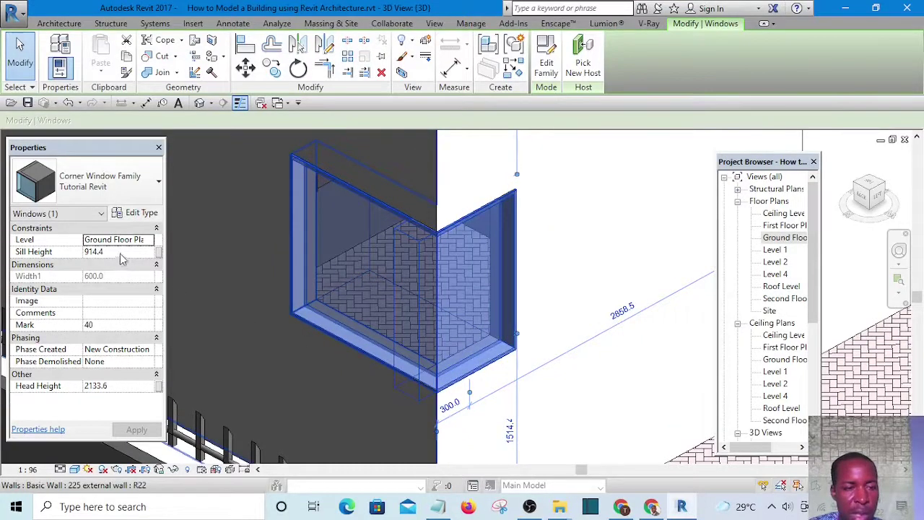
pyautogui.click(141, 215)
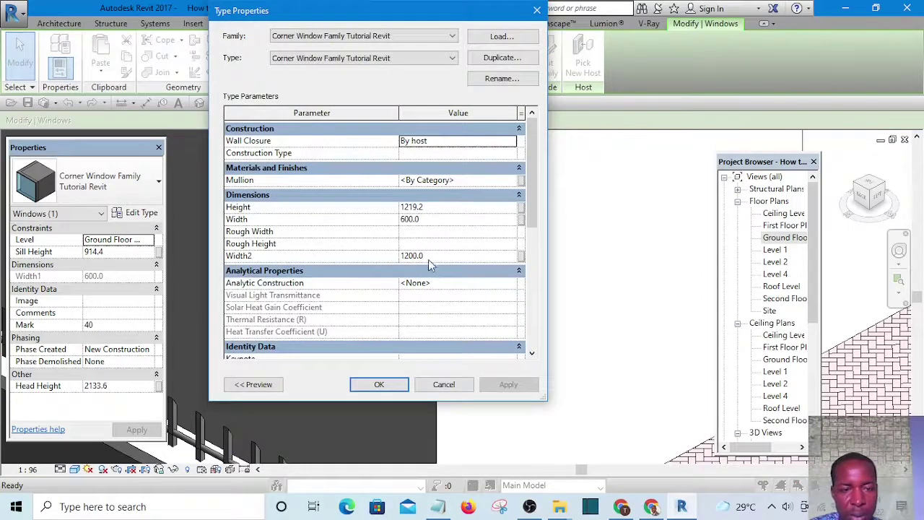
pyautogui.scroll(-1, 426, 251)
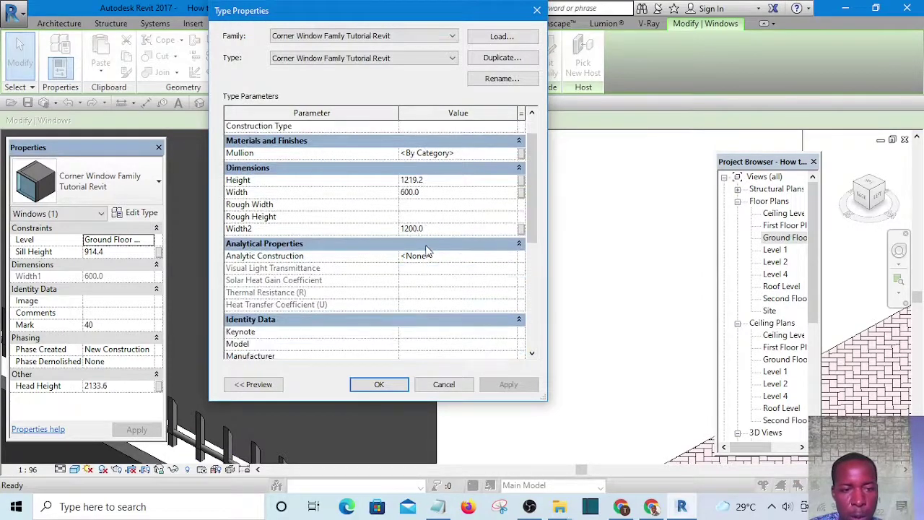
pyautogui.scroll(1, 426, 251)
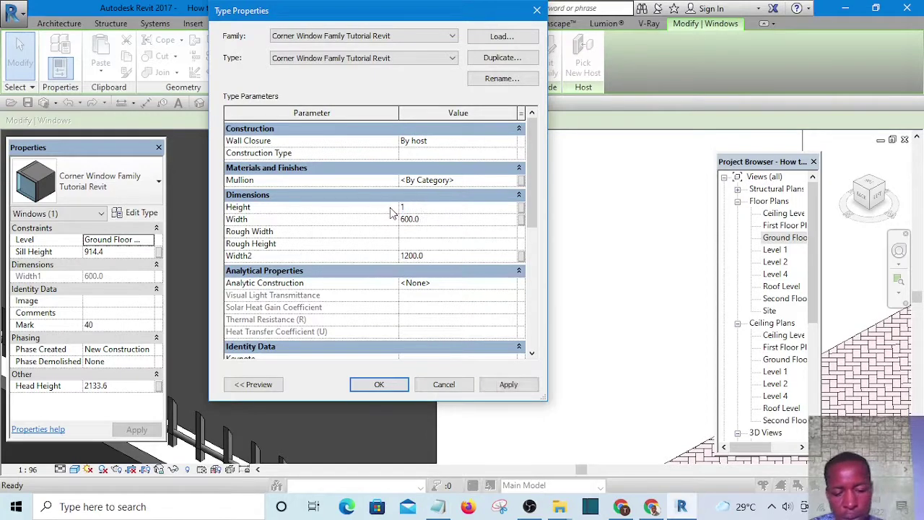
pyautogui.click(508, 384)
pyautogui.click(379, 384)
pyautogui.scroll(3, 433, 361)
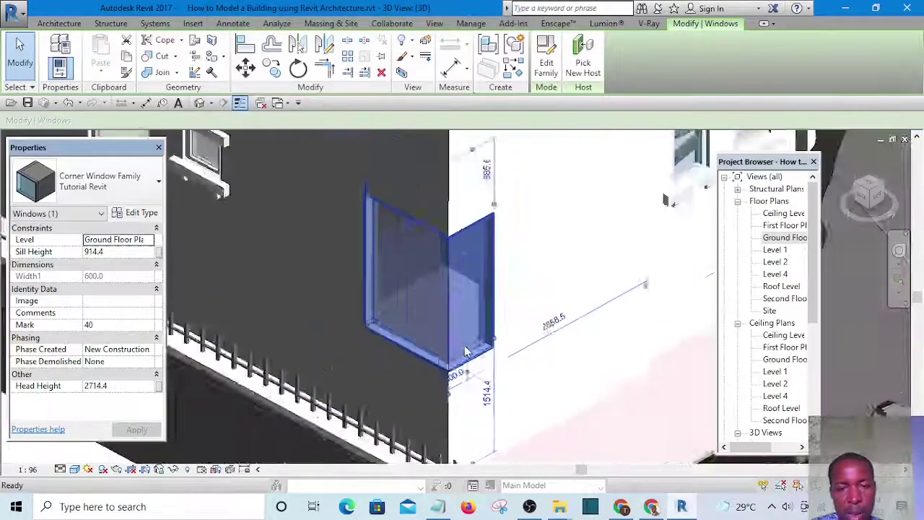
# - Examine the resized corner window in 3D, checking how its frame and glass meet both faces of the wall corner
pyautogui.scroll(-5, 465, 351)
pyautogui.press('Escape')
pyautogui.scroll(3, 404, 324)
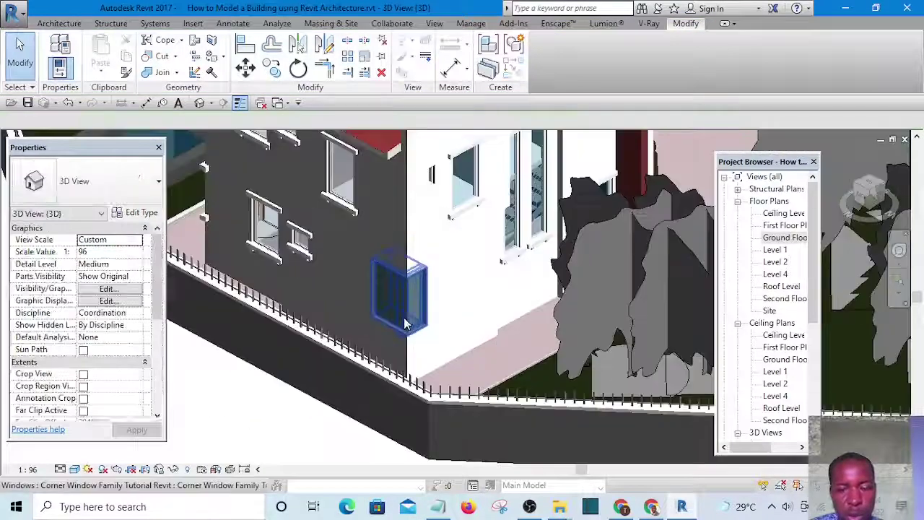
pyautogui.scroll(5, 406, 324)
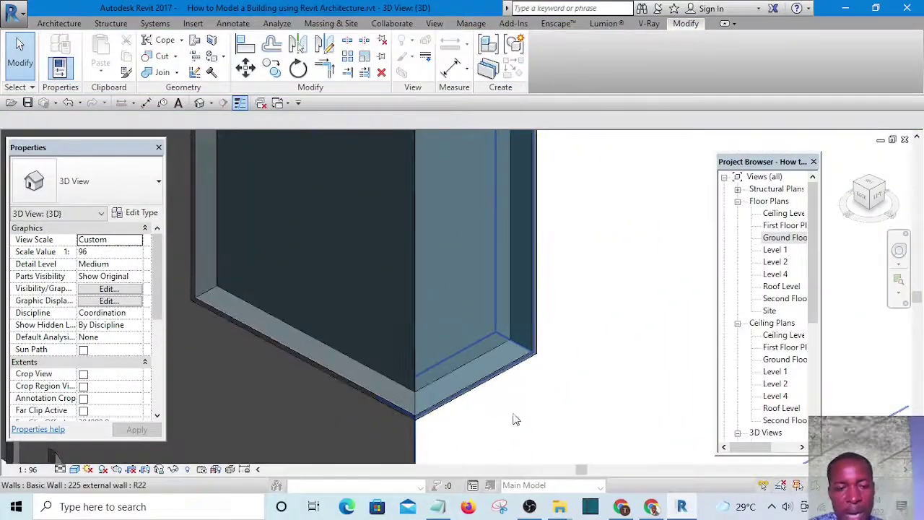
pyautogui.scroll(-4, 505, 404)
pyautogui.keyDown('shift'); pyautogui.moveTo(505, 410); pyautogui.dragTo(465, 374, button='middle'); pyautogui.keyUp('shift')
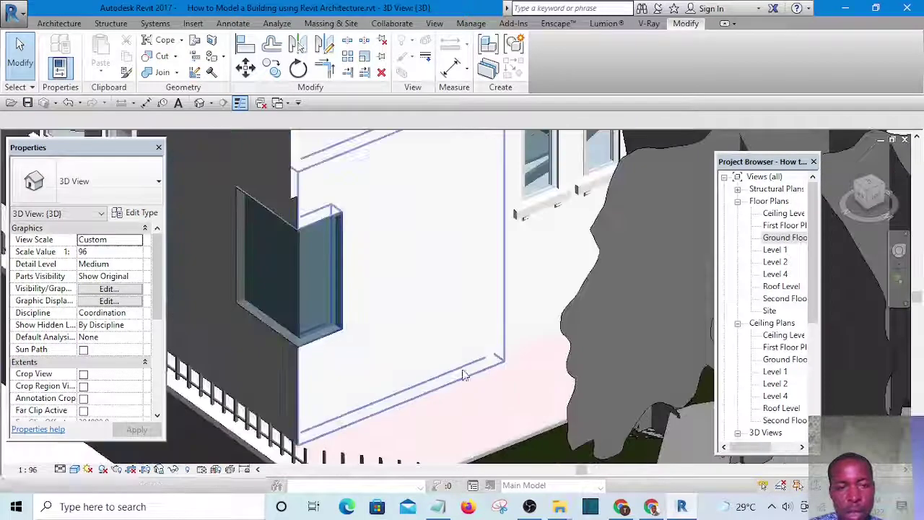
pyautogui.scroll(4, 314, 343)
pyautogui.moveTo(307, 334); pyautogui.dragTo(483, 395, button='middle')
pyautogui.scroll(-2, 480, 391)
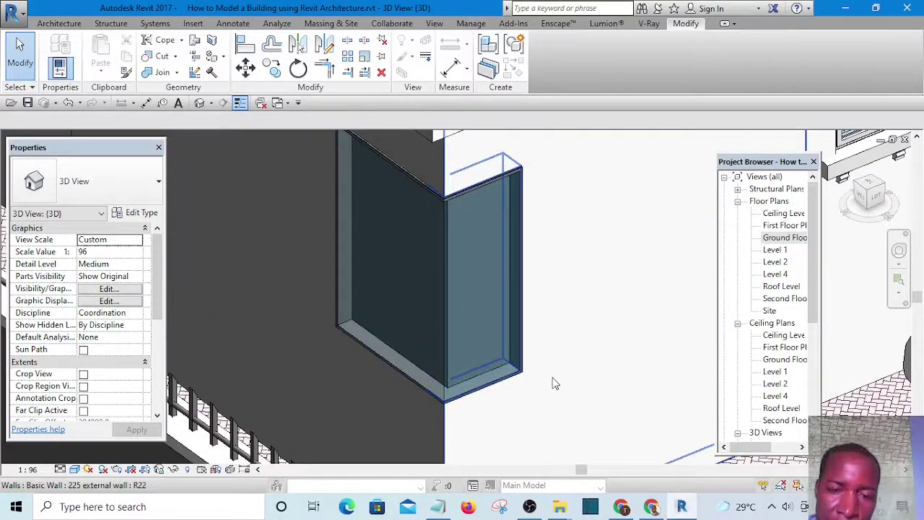
pyautogui.scroll(-3, 554, 381)
pyautogui.scroll(3, 501, 380)
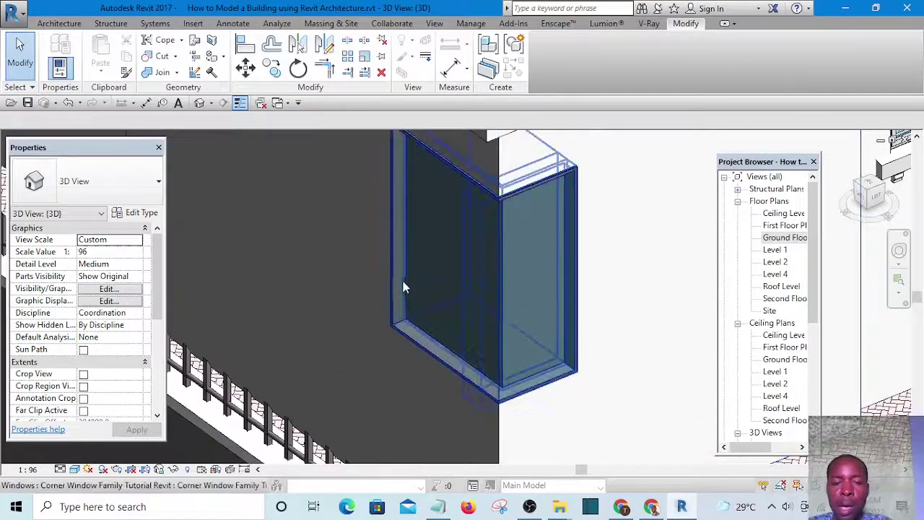
pyautogui.scroll(2, 443, 265)
pyautogui.scroll(-3, 441, 260)
pyautogui.scroll(3, 459, 207)
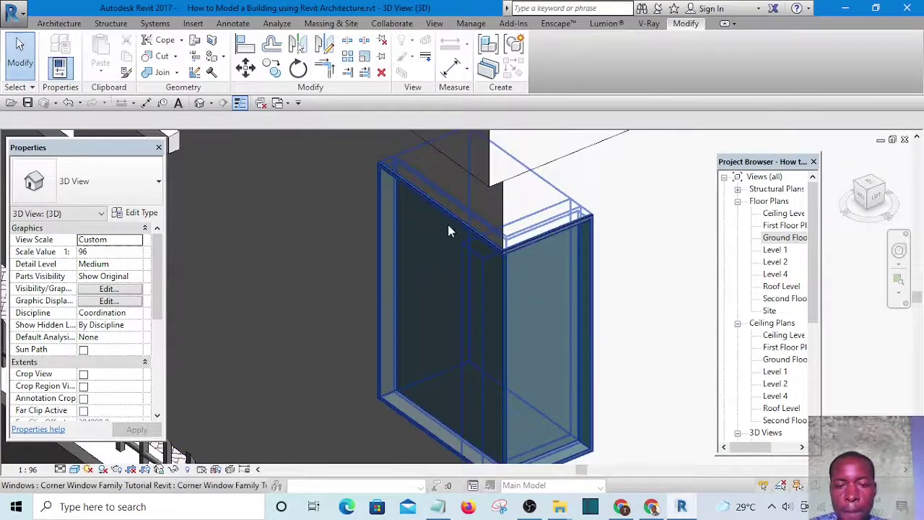
pyautogui.scroll(-2, 449, 225)
pyautogui.scroll(3, 455, 215)
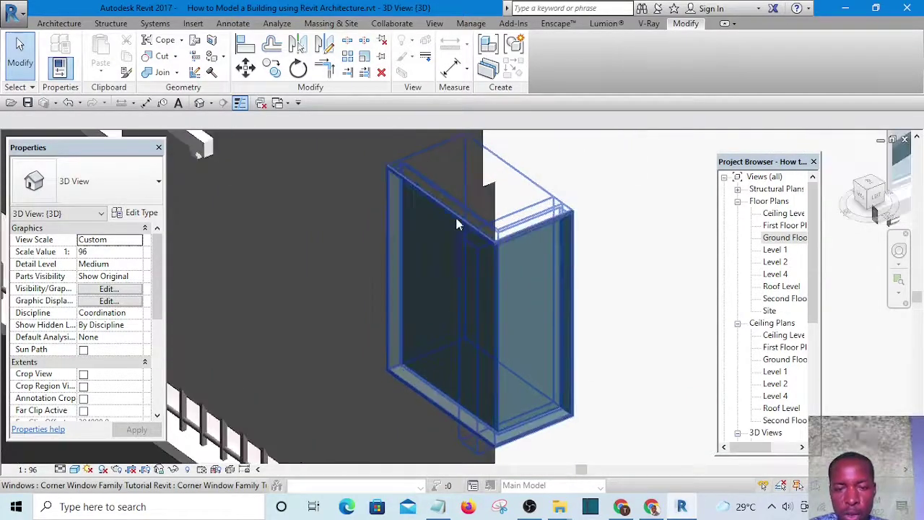
pyautogui.scroll(-2, 455, 223)
pyautogui.scroll(2, 451, 231)
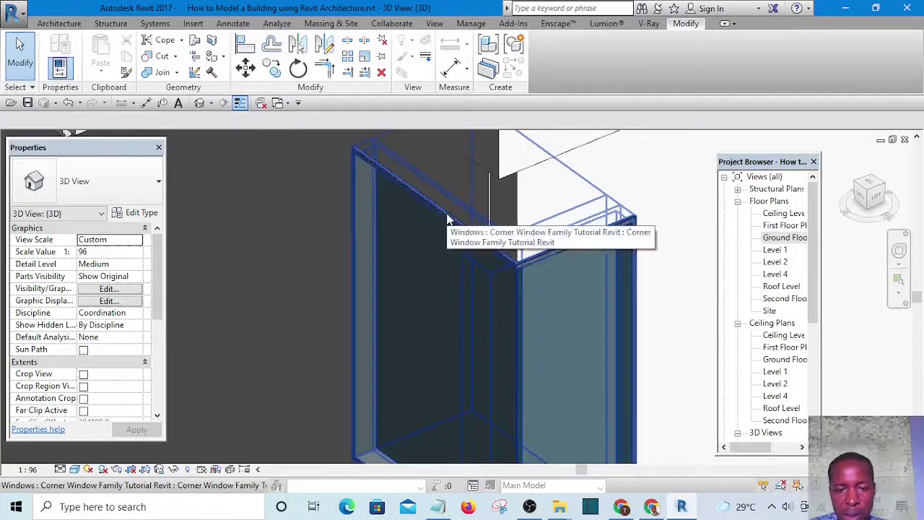
pyautogui.scroll(-2, 446, 257)
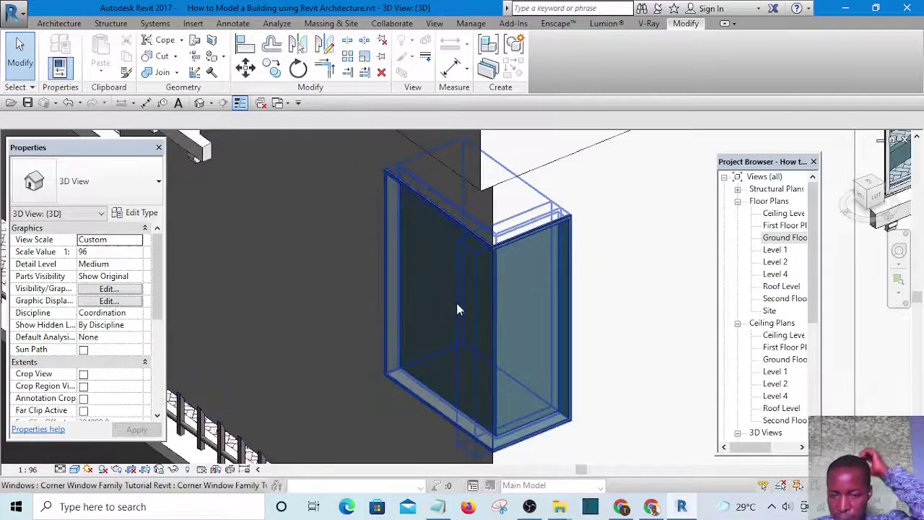
pyautogui.scroll(2, 455, 310)
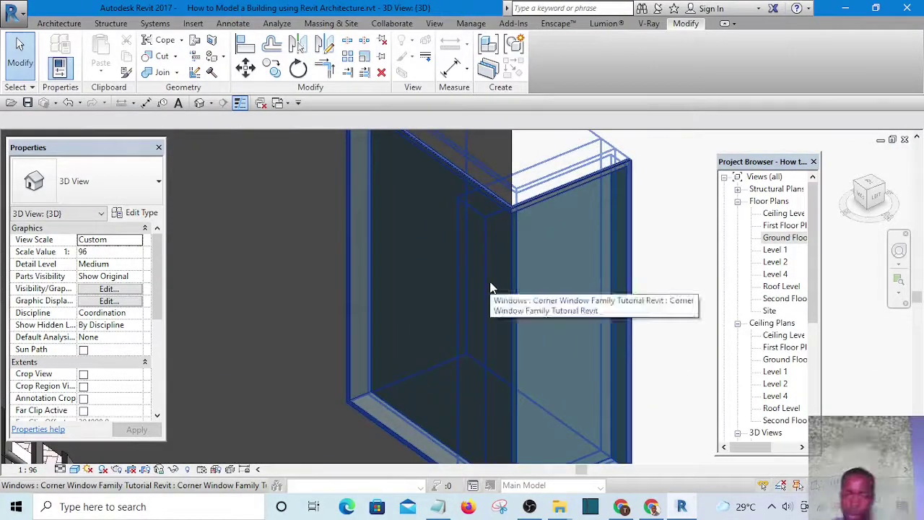
pyautogui.scroll(-3, 466, 245)
pyautogui.scroll(1, 451, 209)
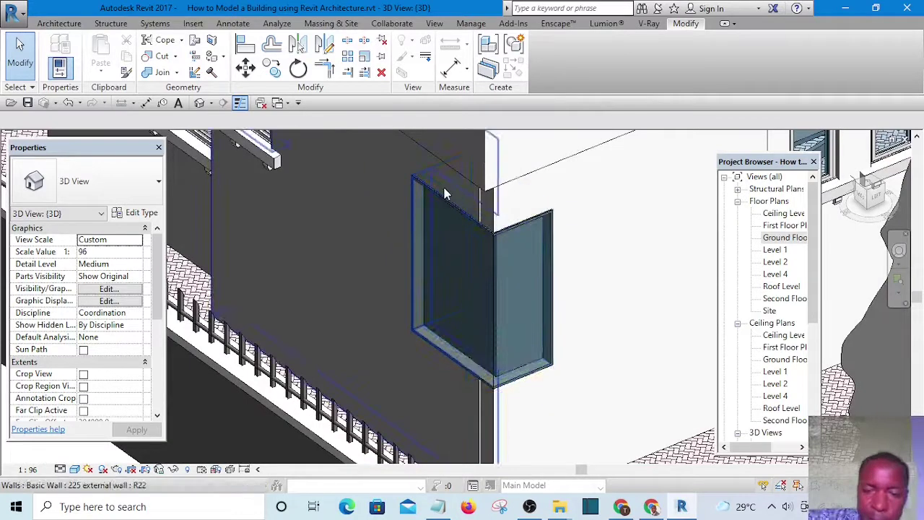
pyautogui.scroll(-3, 462, 304)
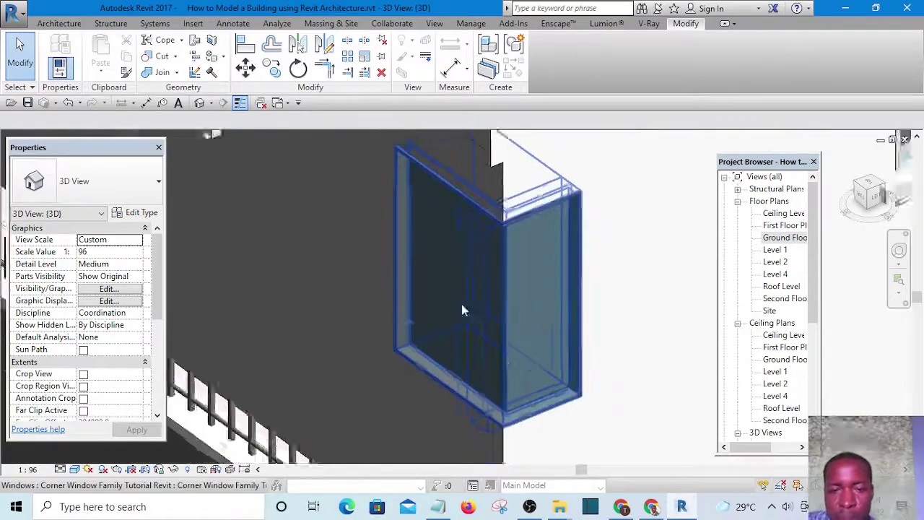
pyautogui.scroll(4, 527, 232)
pyautogui.scroll(-3, 526, 232)
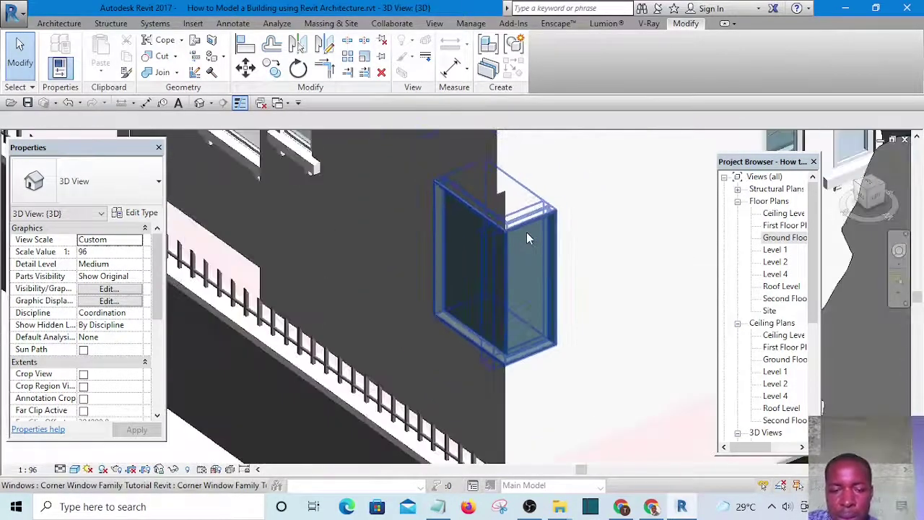
pyautogui.scroll(3, 491, 330)
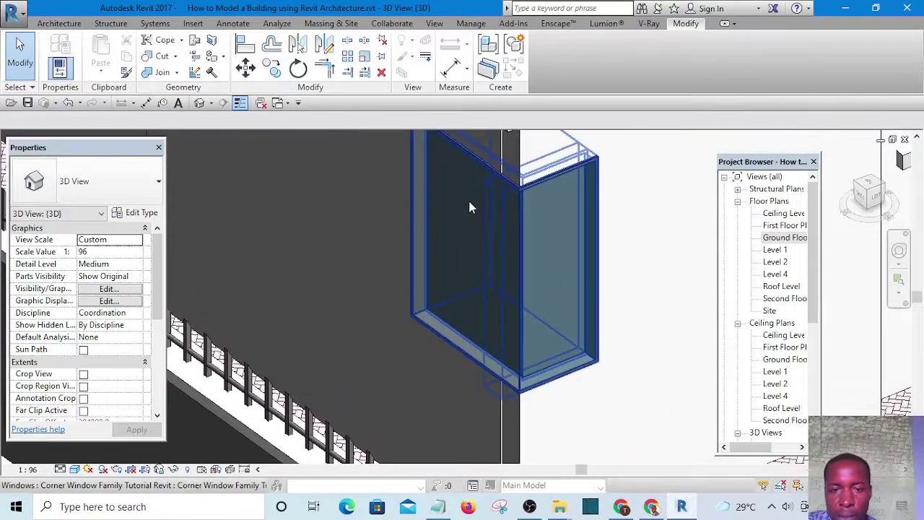
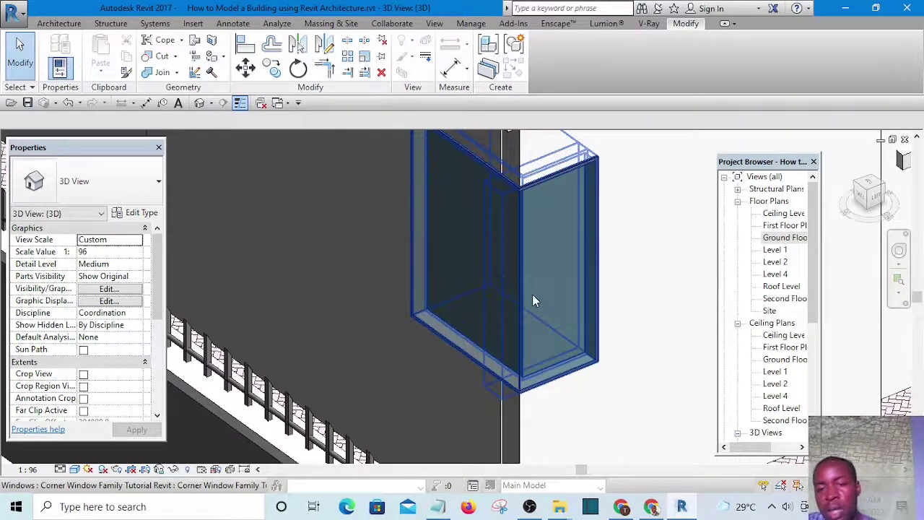
# - Select the corner window, switch to the Ground Floor Plan, and open the window's family for editing
pyautogui.click(483, 221)
pyautogui.scroll(-5, 442, 289)
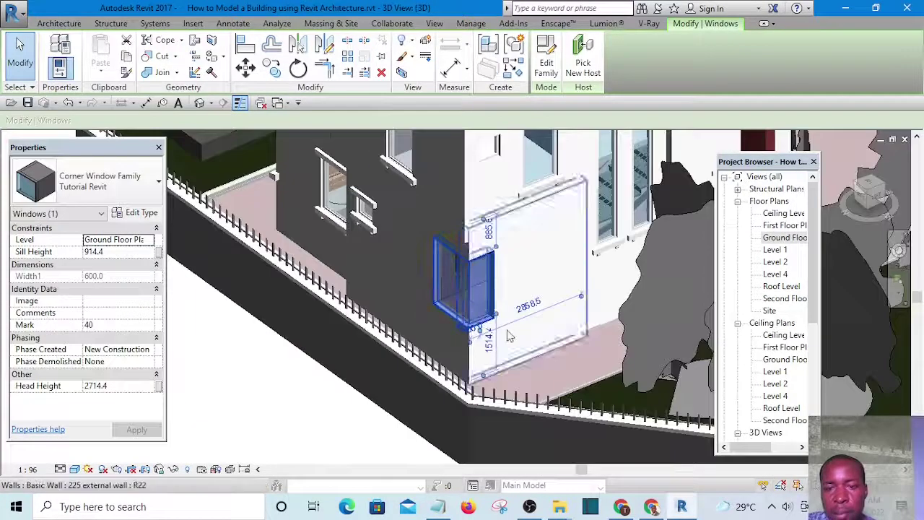
pyautogui.doubleClick(774, 239)
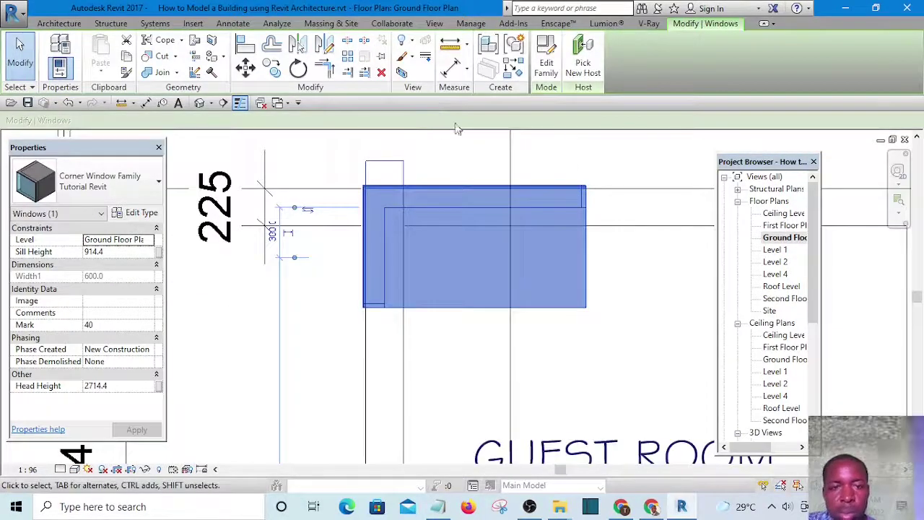
pyautogui.click(546, 66)
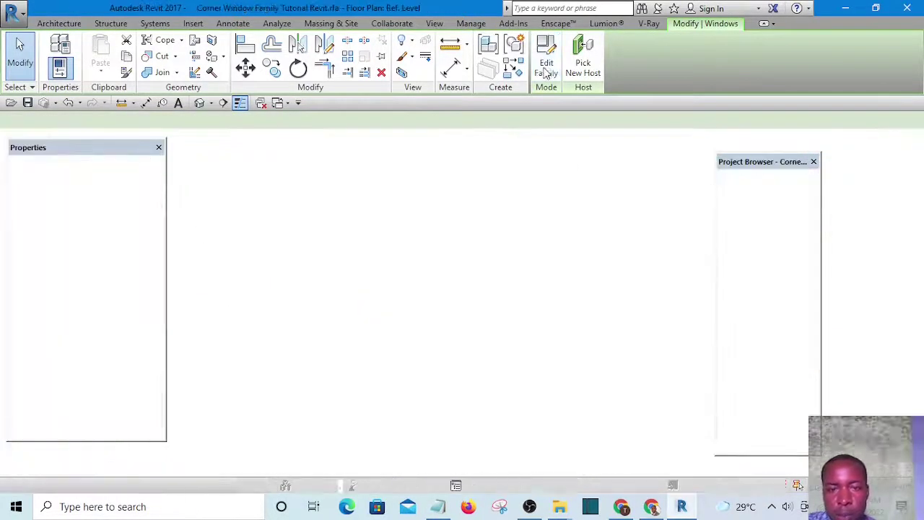
# - Draw a horizontal reference plane inside the Width2 span, about 390 mm from the wall centreline, and save the family
pyautogui.scroll(-4, 476, 279)
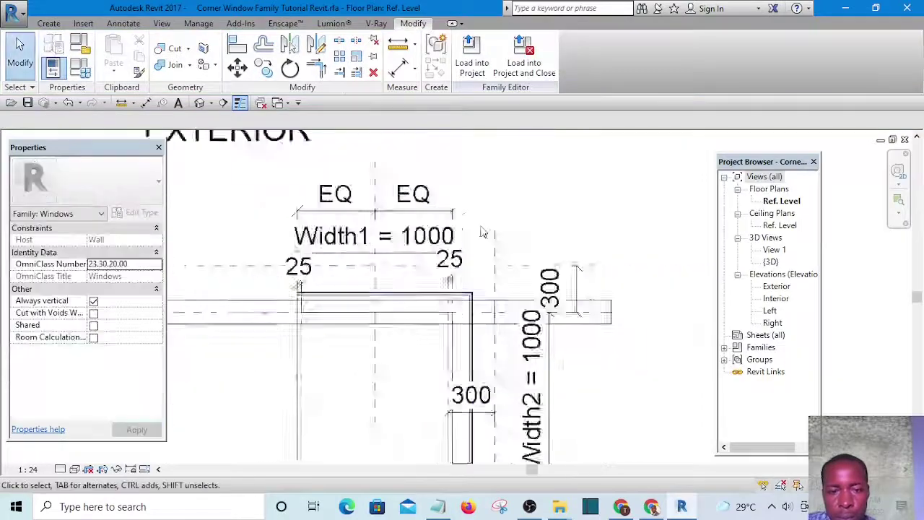
pyautogui.scroll(3, 437, 322)
pyautogui.scroll(2, 422, 287)
pyautogui.scroll(-3, 434, 281)
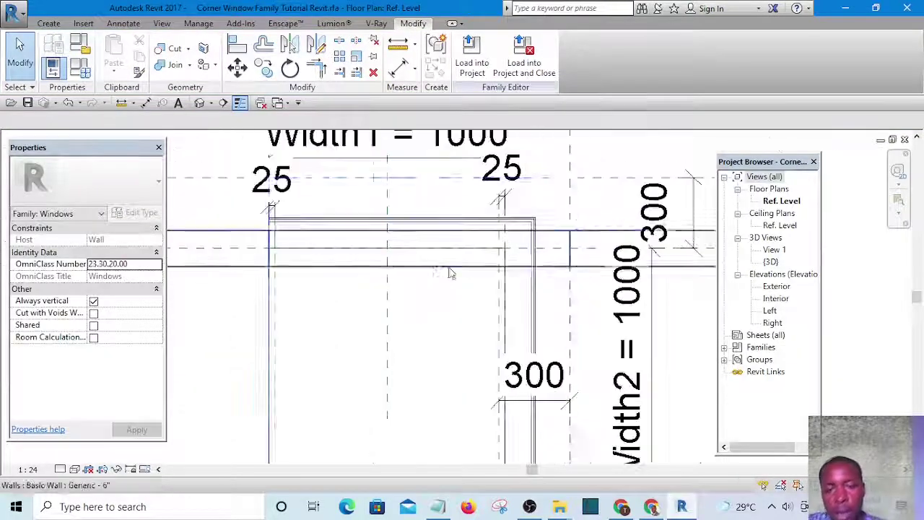
pyautogui.scroll(2, 505, 332)
pyautogui.moveTo(516, 347); pyautogui.dragTo(496, 327, button='middle')
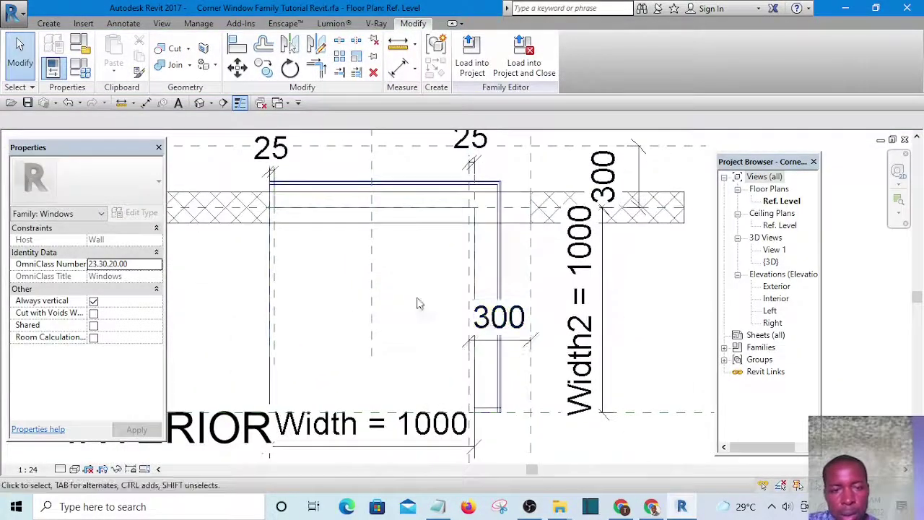
pyautogui.click(374, 272)
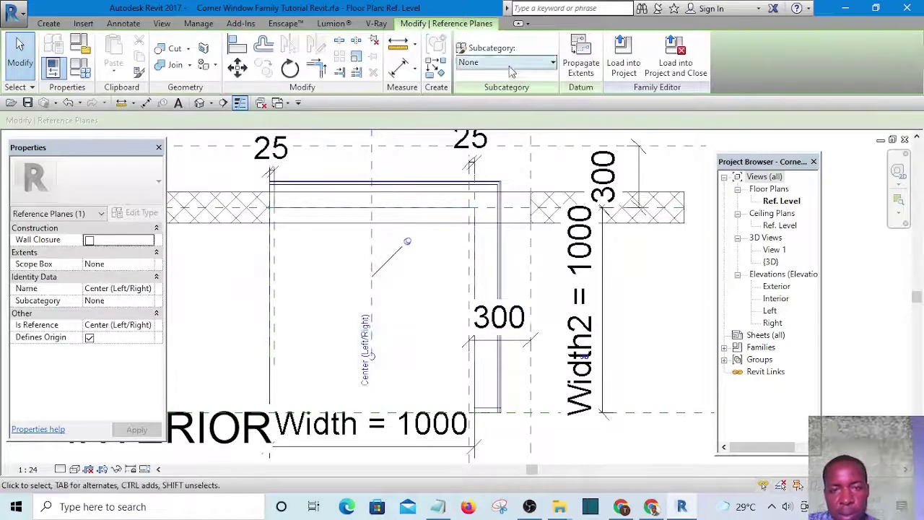
pyautogui.click(436, 68)
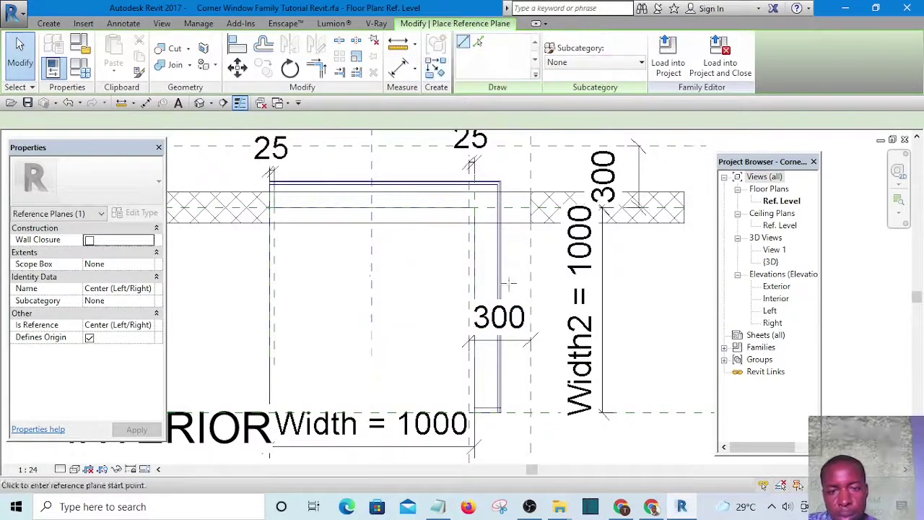
pyautogui.click(351, 288)
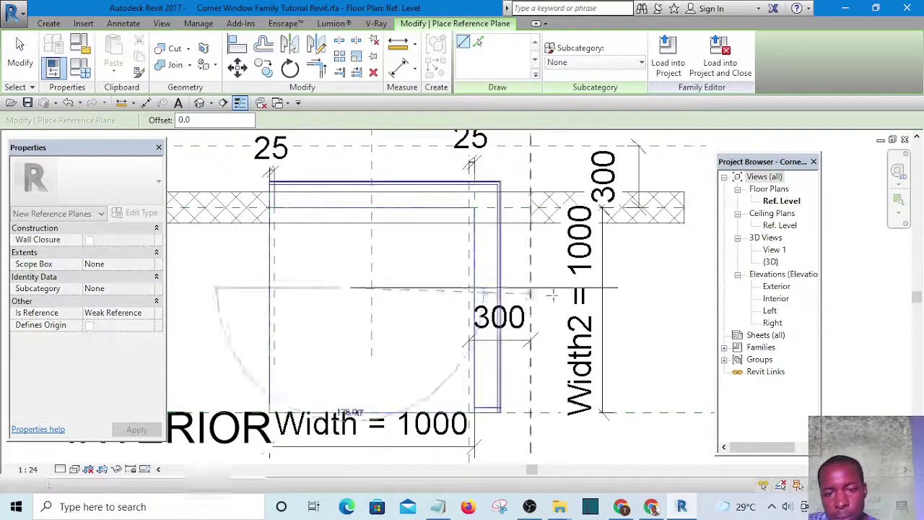
pyautogui.click(641, 288)
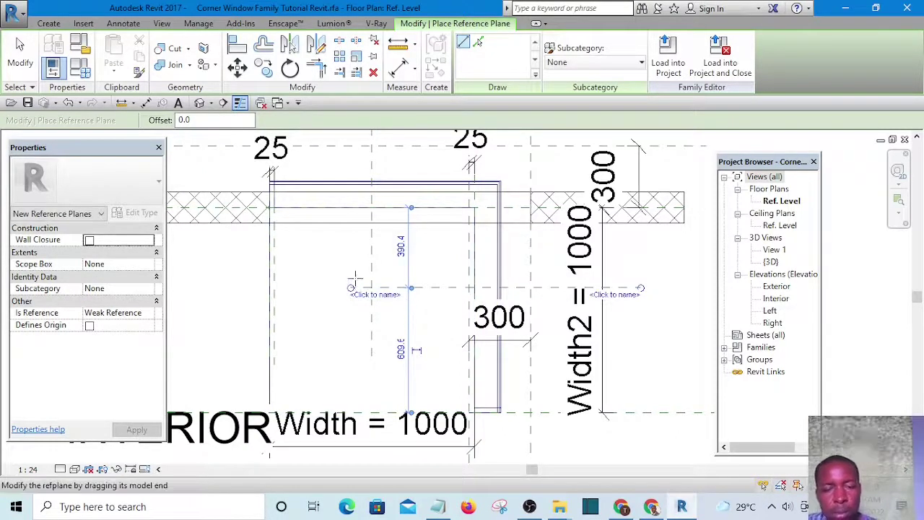
pyautogui.scroll(2, 383, 266)
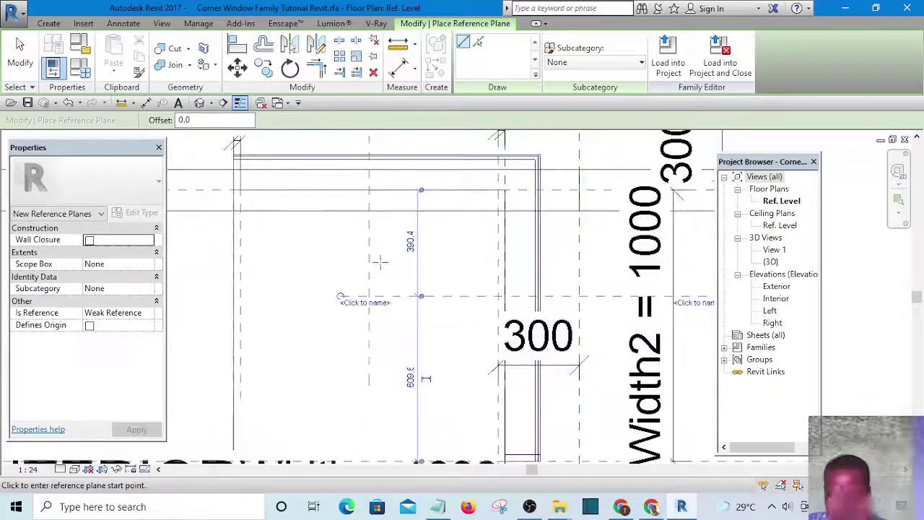
pyautogui.scroll(-3, 423, 294)
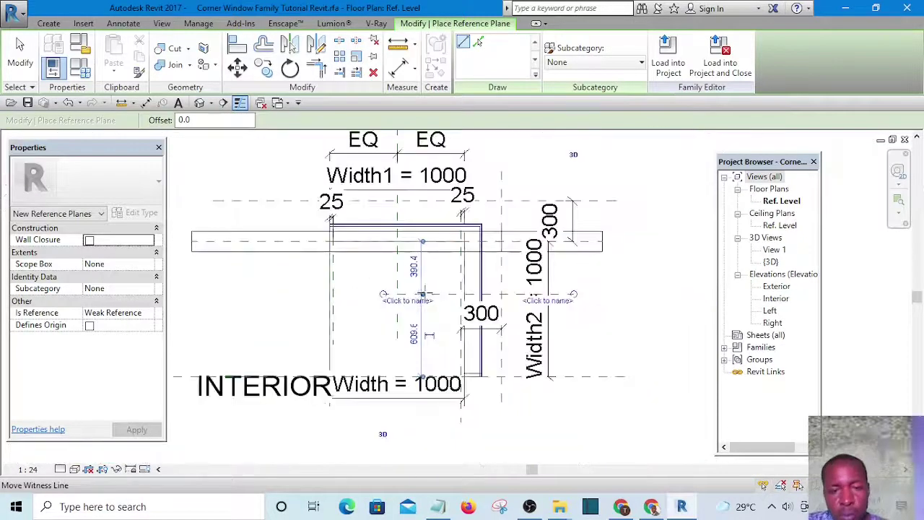
pyautogui.press('Escape')
pyautogui.press('Escape')
pyautogui.scroll(3, 509, 288)
pyautogui.scroll(-4, 501, 257)
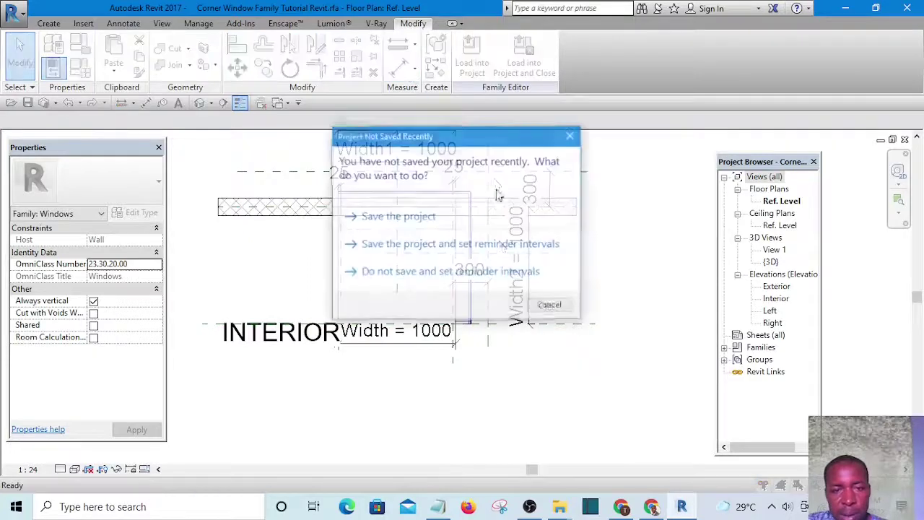
pyautogui.click(422, 217)
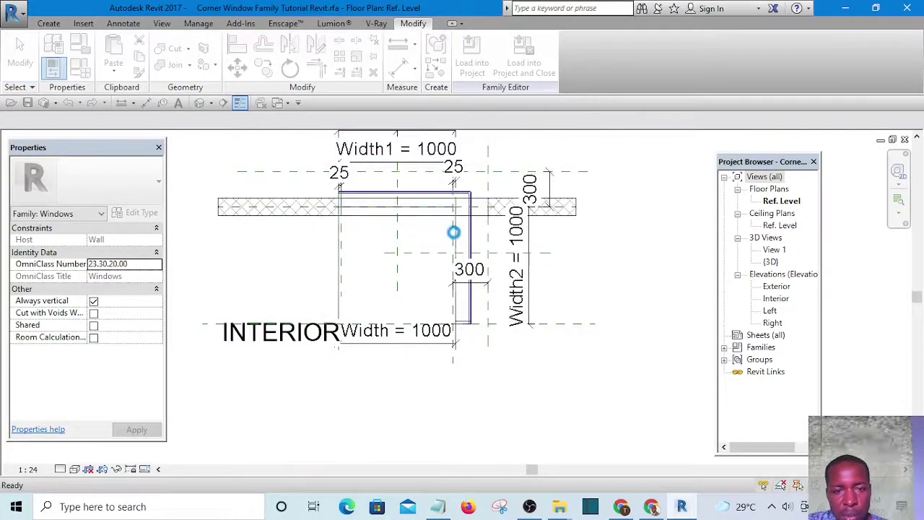
# - Dimension from the wall centreline through the new reference plane to the far Width2 plane and constrain the two segments as equal
pyautogui.press('d')
pyautogui.press('i')
pyautogui.scroll(4, 477, 219)
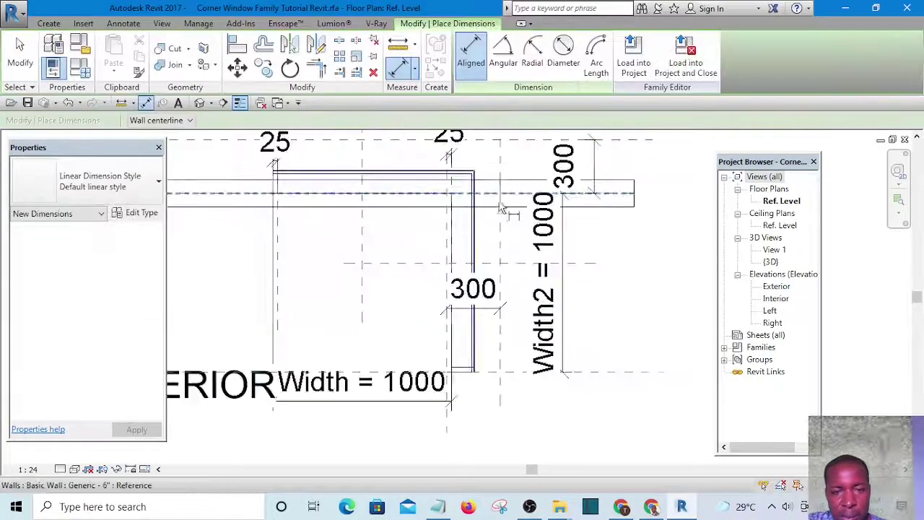
pyautogui.scroll(-3, 507, 194)
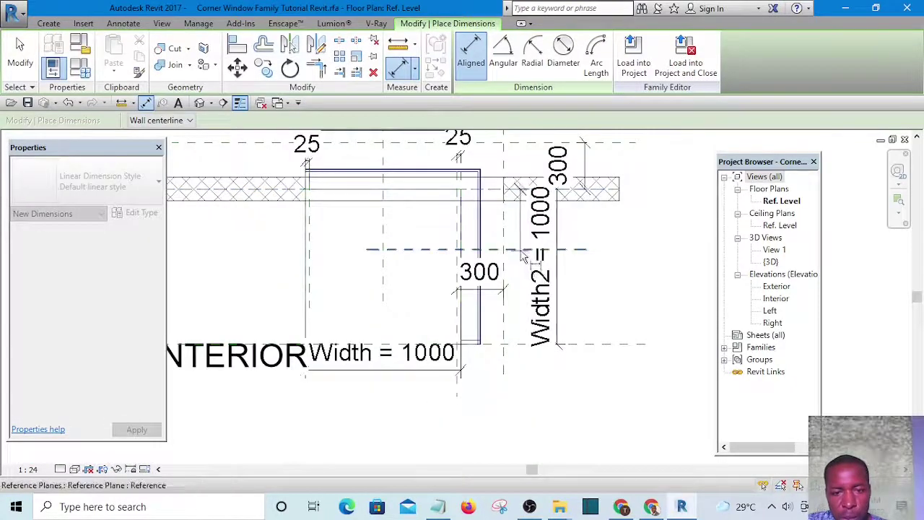
pyautogui.click(521, 250)
pyautogui.click(604, 344)
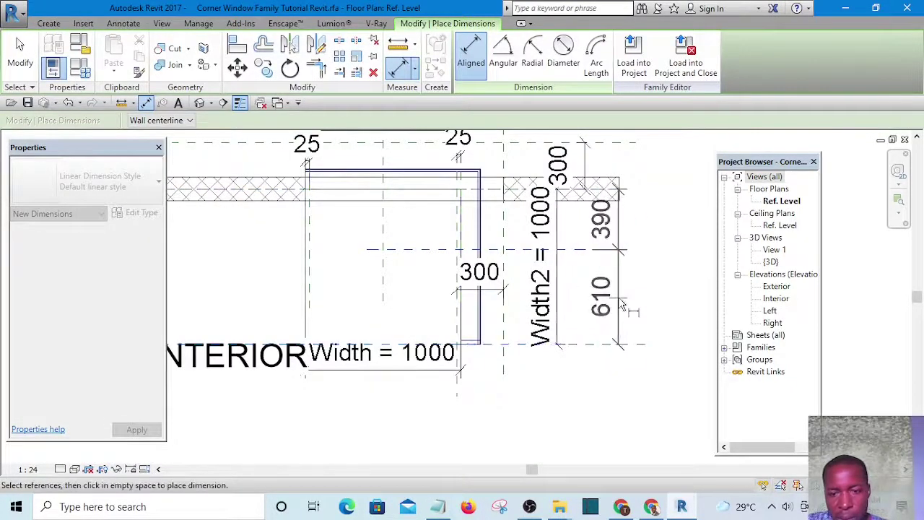
pyautogui.click(621, 304)
pyautogui.click(569, 266)
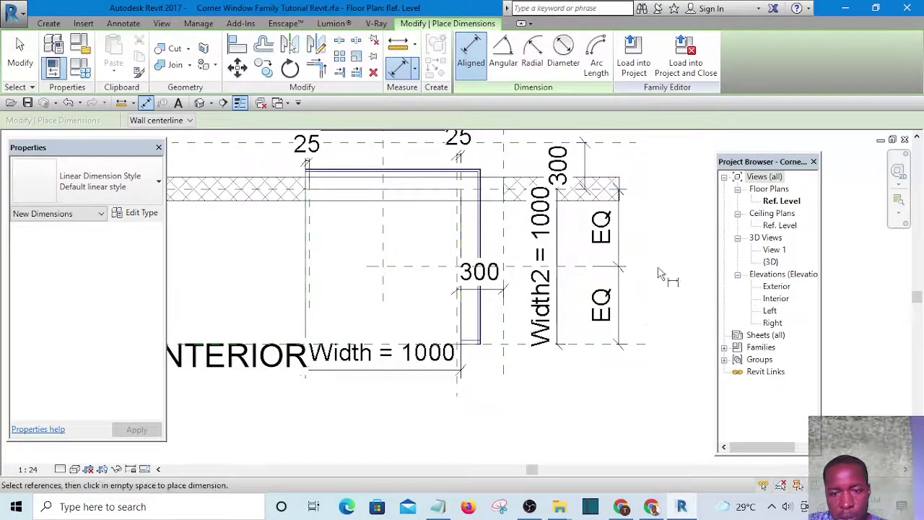
pyautogui.moveTo(466, 235); pyautogui.dragTo(439, 303, button='middle')
pyautogui.press('Escape')
pyautogui.press('Escape')
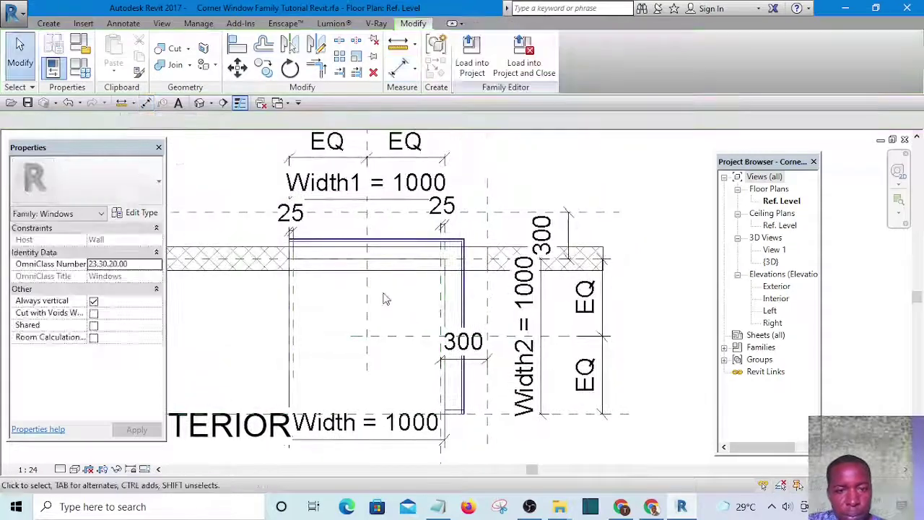
pyautogui.scroll(-2, 382, 297)
pyautogui.scroll(2, 385, 297)
pyautogui.scroll(2, 423, 241)
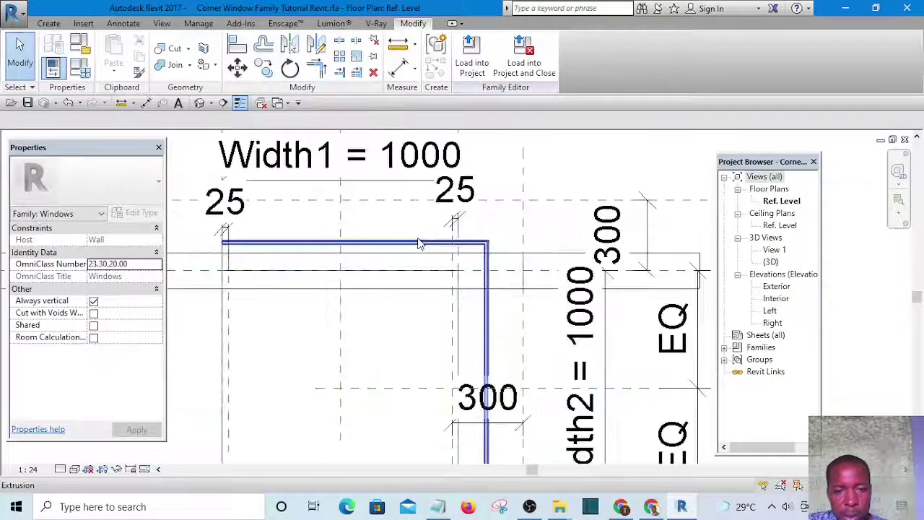
# - Open the glass extrusion's sketch for editing from the 3D view and switch to the Ref. Level floor plan
pyautogui.click(200, 104)
pyautogui.click(449, 275)
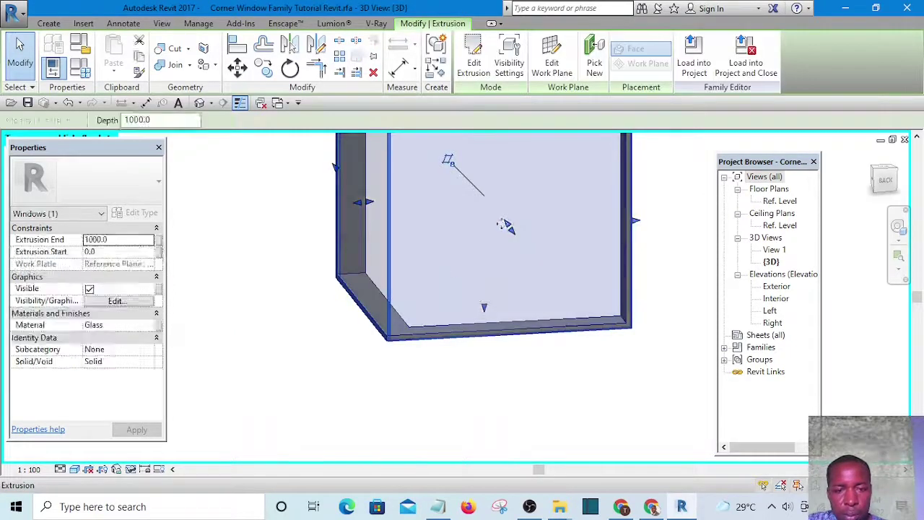
pyautogui.click(474, 60)
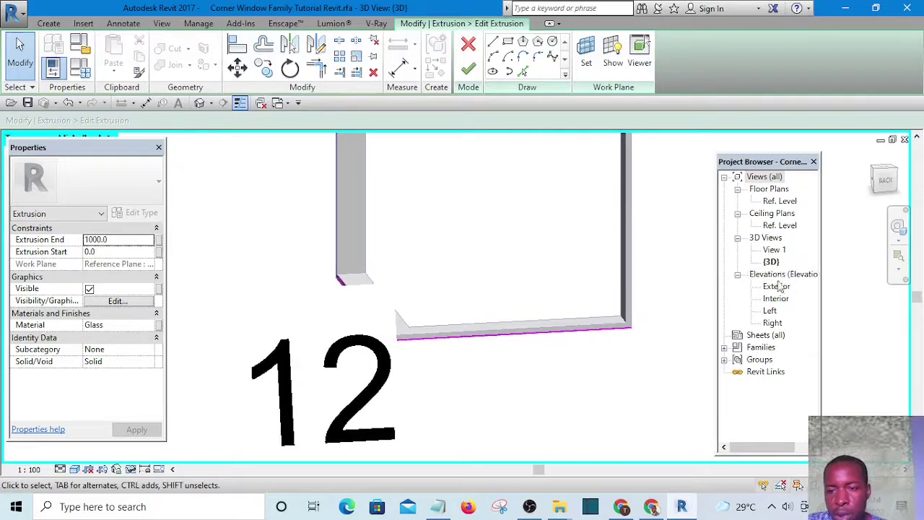
pyautogui.doubleClick(779, 201)
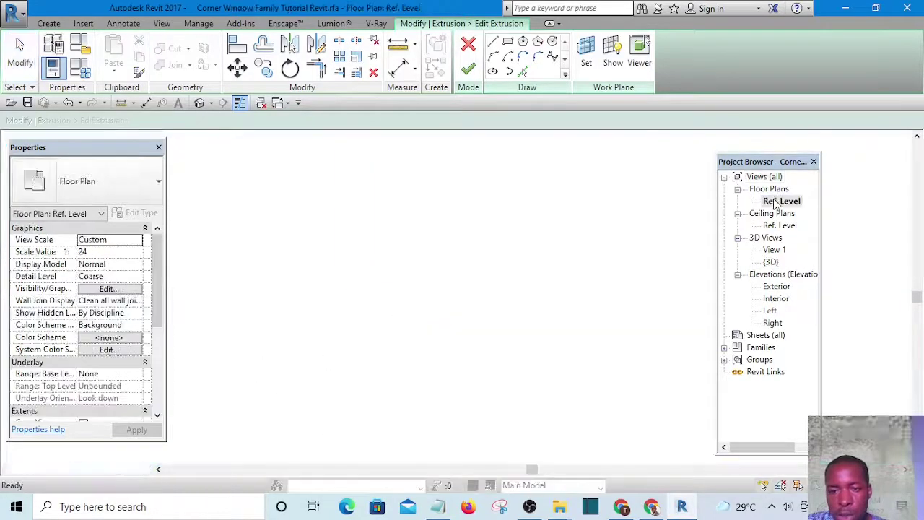
# - Draw two short lines across the horizontal glass strip, one on each side of the Width1 centre plane, the first about 10 mm from it
pyautogui.scroll(3, 346, 233)
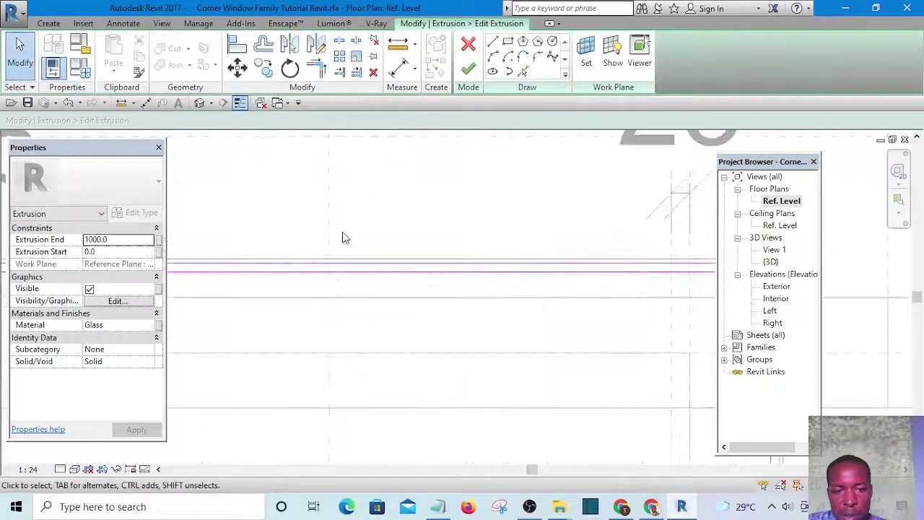
pyautogui.scroll(-2, 356, 270)
pyautogui.scroll(-1, 361, 276)
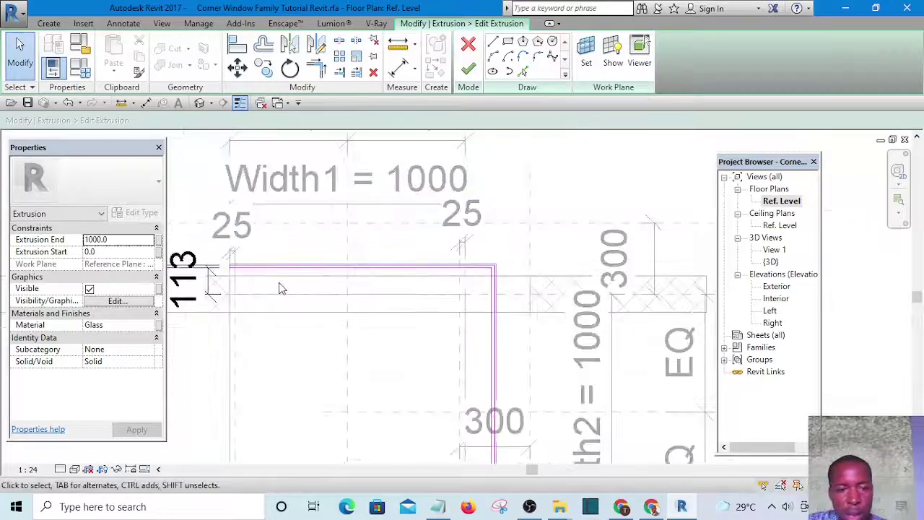
pyautogui.scroll(4, 281, 289)
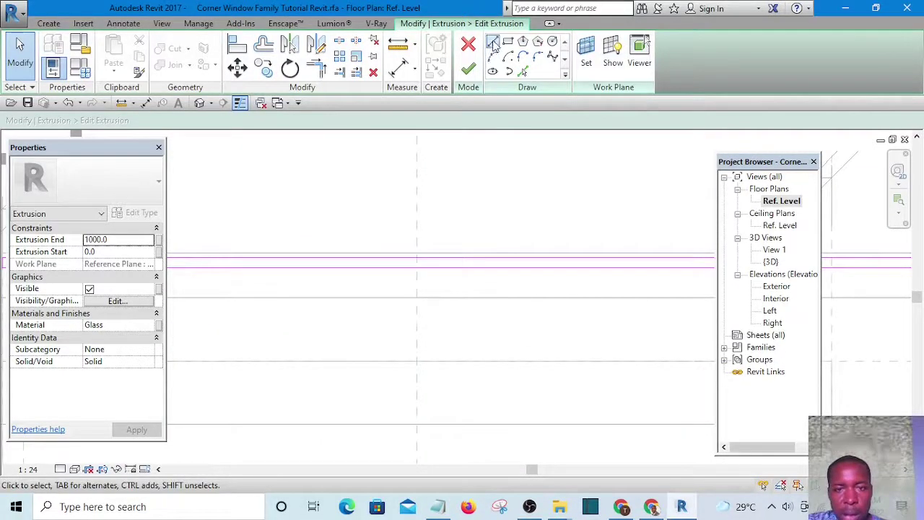
pyautogui.scroll(2, 411, 281)
pyautogui.click(408, 267)
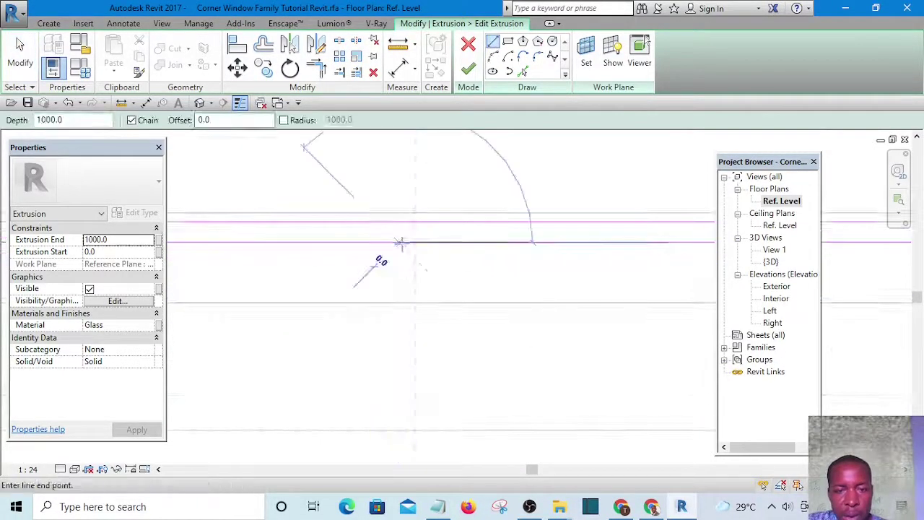
pyautogui.click(398, 221)
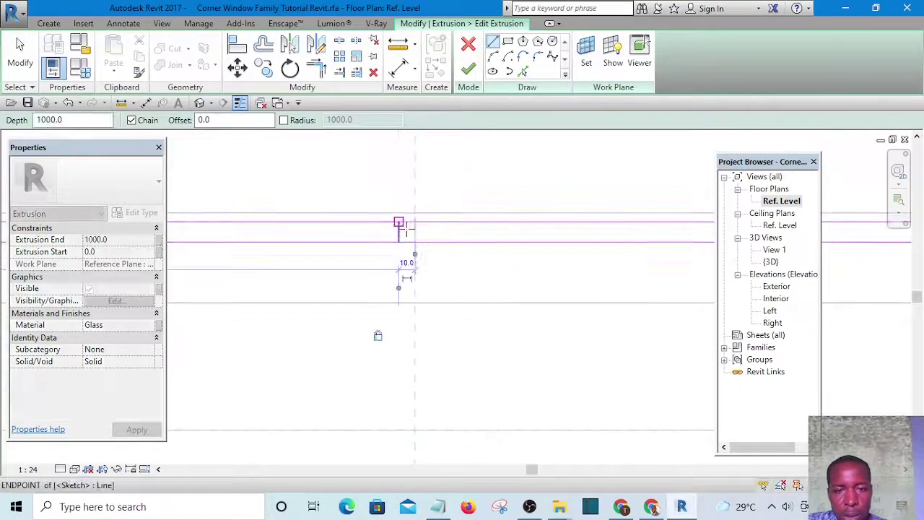
pyautogui.click(441, 242)
pyautogui.click(442, 242)
pyautogui.click(439, 221)
pyautogui.press('Escape')
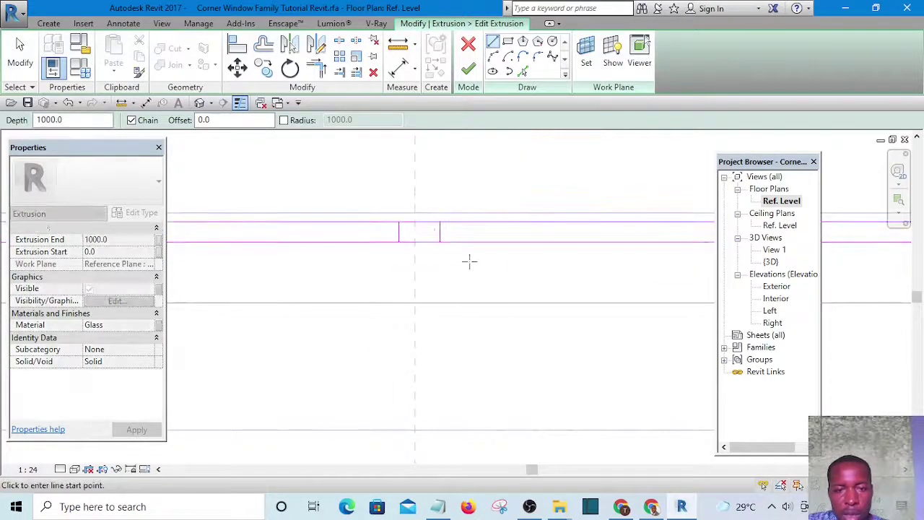
# - Draw two short lines across the vertical glass strip, one on each side of the Width2 centre plane, the first about 10 mm from it
pyautogui.scroll(-1, 426, 231)
pyautogui.scroll(-4, 426, 229)
pyautogui.scroll(4, 553, 358)
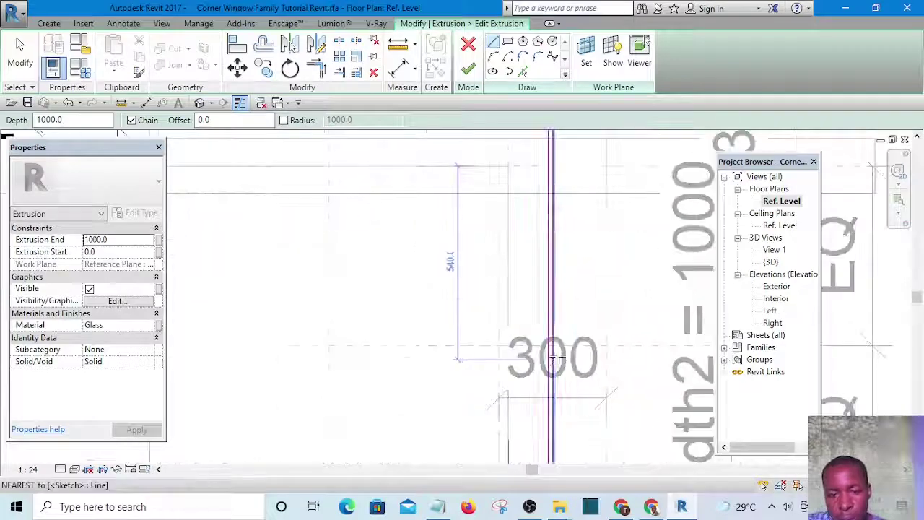
pyautogui.scroll(2, 540, 330)
pyautogui.click(550, 337)
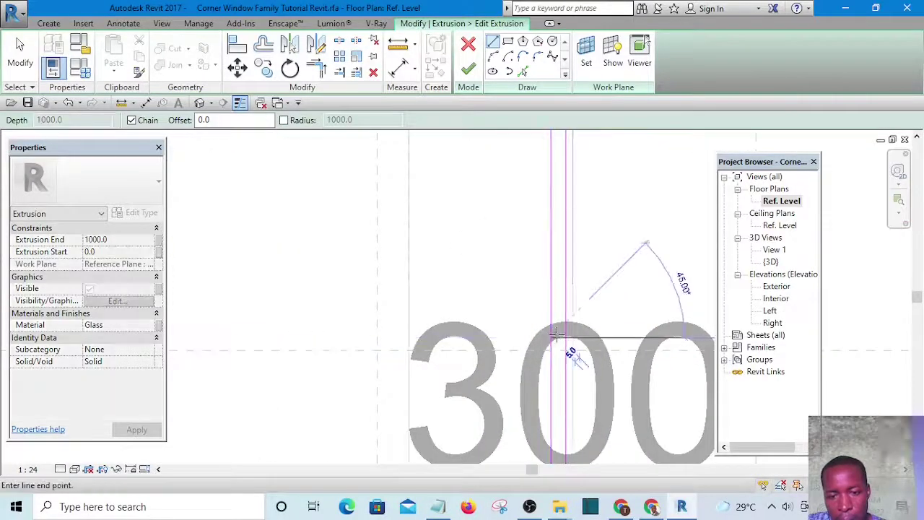
pyautogui.press('Escape')
pyautogui.click(566, 337)
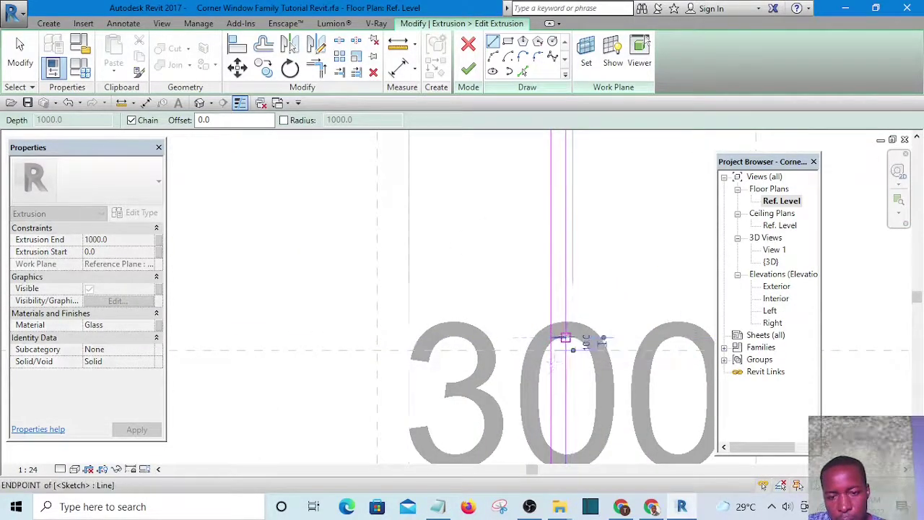
pyautogui.press('Escape')
pyautogui.click(551, 369)
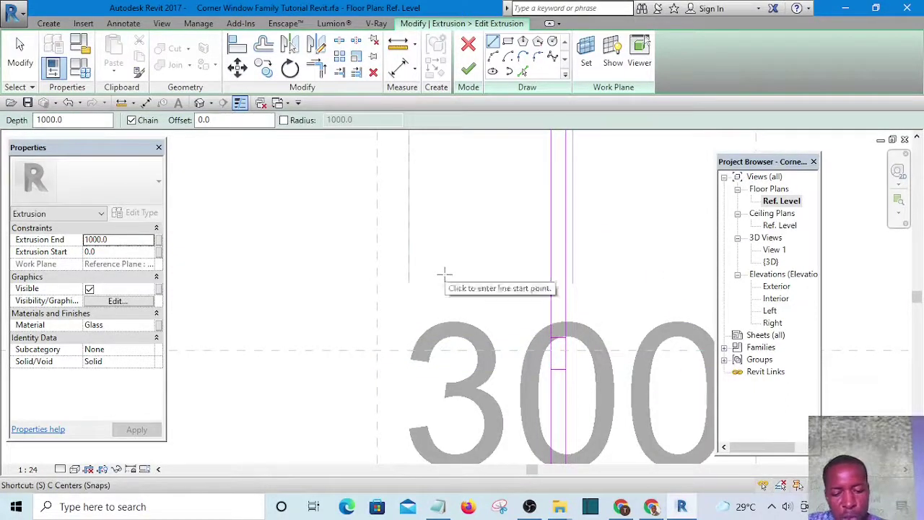
# - Split the vertical glass strip's long lines around the two cross lines with Delete Inner Segment enabled, opening a gap at the centre plane
pyautogui.press('s')
pyautogui.press('l')
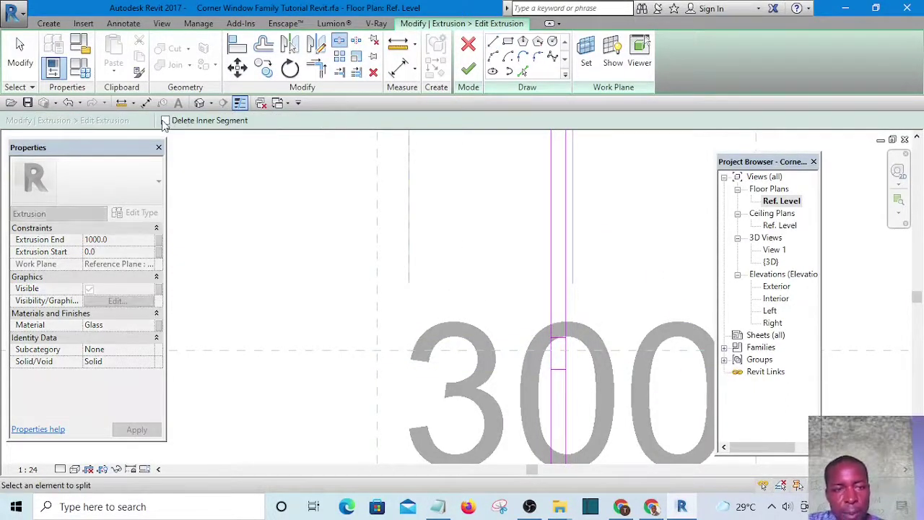
pyautogui.scroll(1, 572, 339)
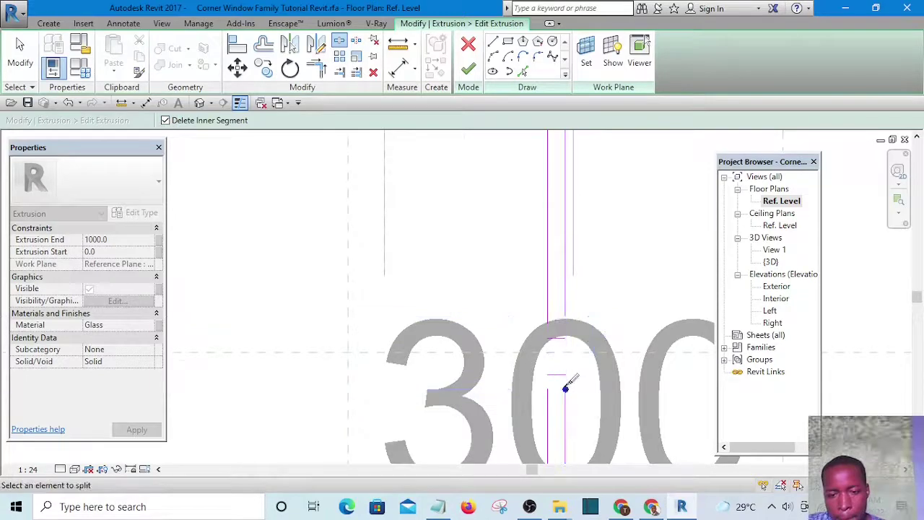
# - Split both long lines of the horizontal glass strip just outside its cross lines, removing the inner segments at the Width1 centre plane
pyautogui.scroll(-4, 567, 377)
pyautogui.scroll(5, 428, 213)
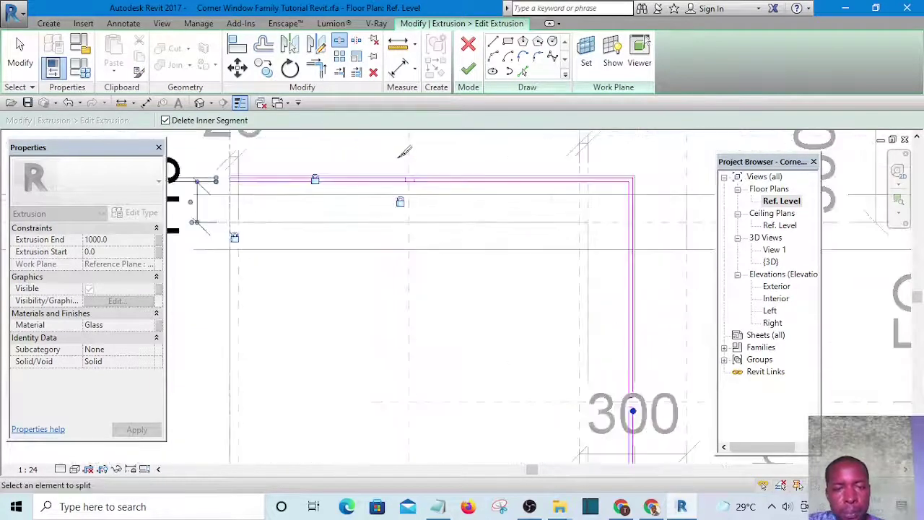
pyautogui.click(410, 202)
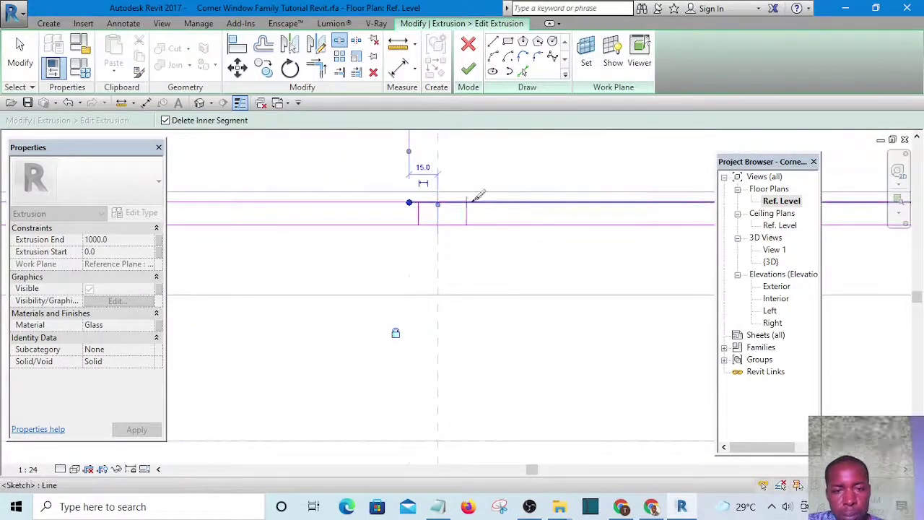
pyautogui.click(476, 202)
pyautogui.click(486, 225)
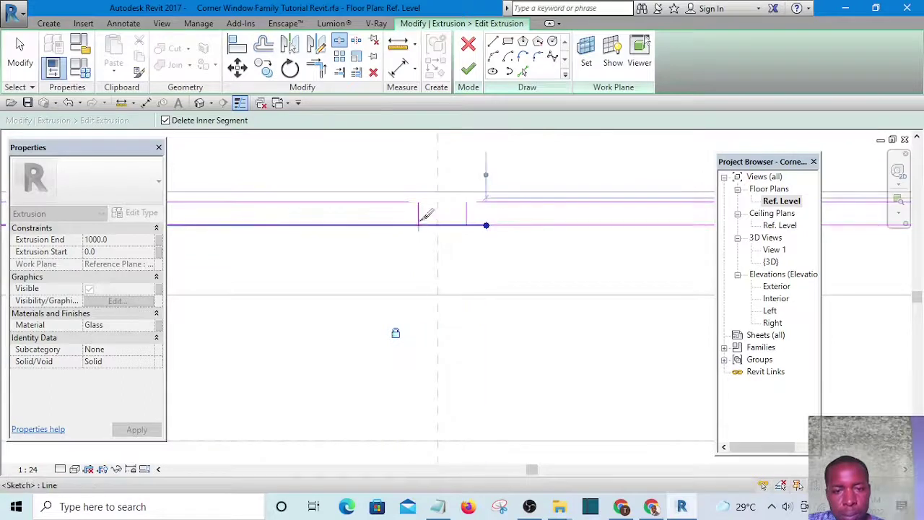
pyautogui.click(409, 225)
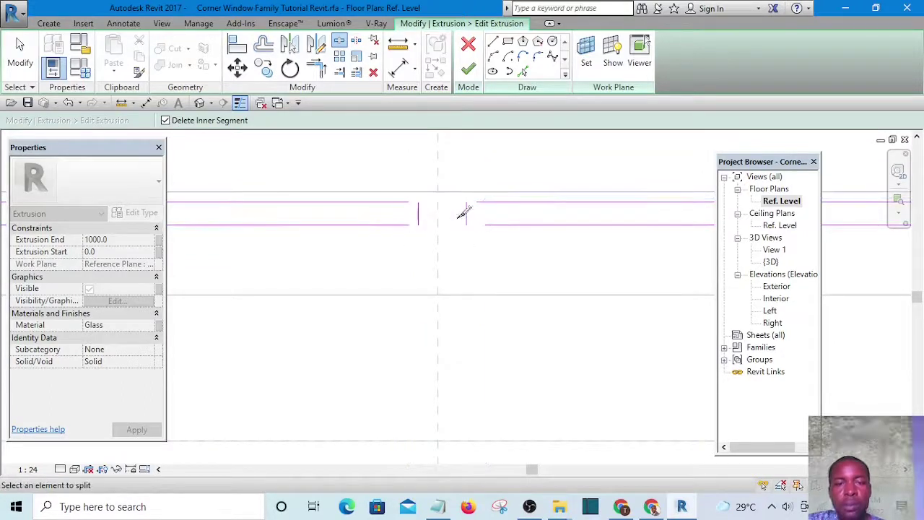
# - Trim the horizontal glass strip's long lines to its cross lines so both pieces have closed ends at the gap
pyautogui.click(315, 69)
pyautogui.scroll(2, 379, 189)
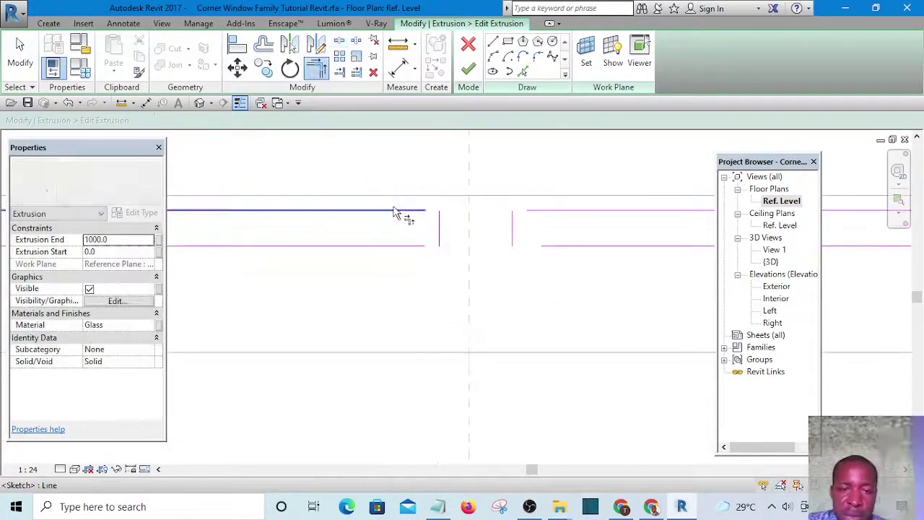
pyautogui.click(439, 228)
pyautogui.click(408, 247)
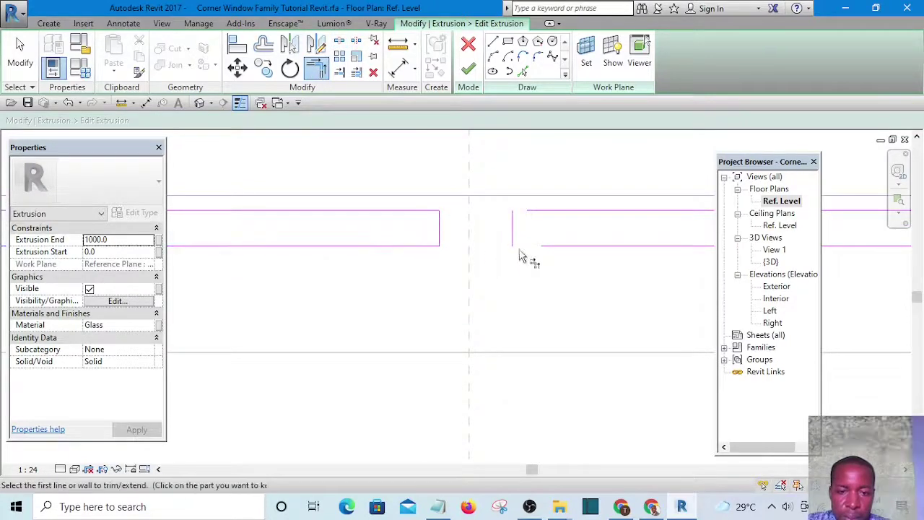
pyautogui.click(544, 249)
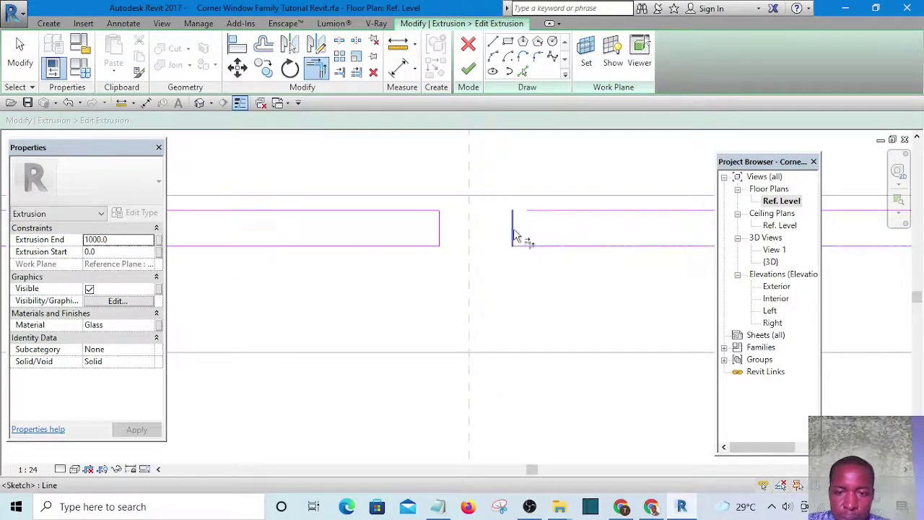
pyautogui.click(514, 229)
# - Trim the vertical glass strip's long lines to its cross lines, closing both pieces at the gap around the Width2 centre plane
pyautogui.scroll(-3, 482, 214)
pyautogui.scroll(3, 485, 214)
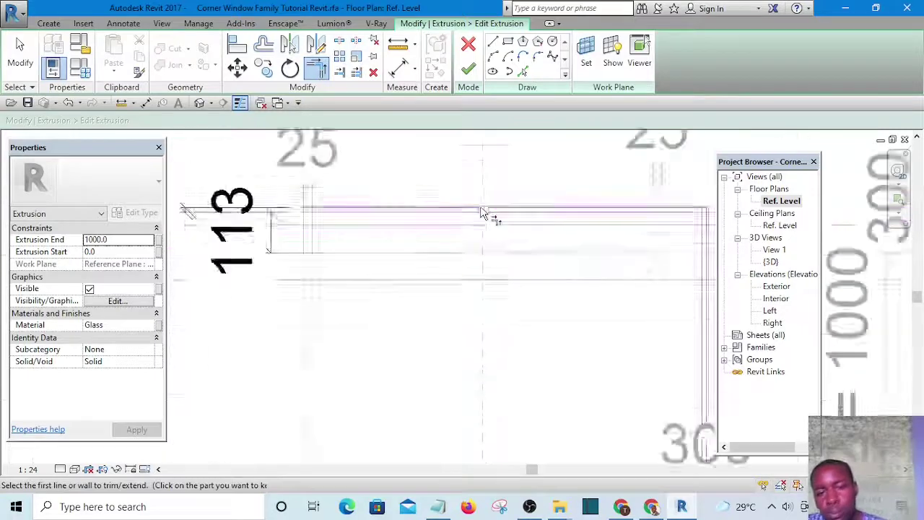
pyautogui.scroll(-2, 526, 268)
pyautogui.scroll(4, 542, 372)
pyautogui.scroll(1, 538, 362)
pyautogui.moveTo(538, 362); pyautogui.dragTo(544, 426, button='middle')
pyautogui.scroll(-2, 544, 405)
pyautogui.scroll(4, 542, 242)
pyautogui.scroll(1, 543, 219)
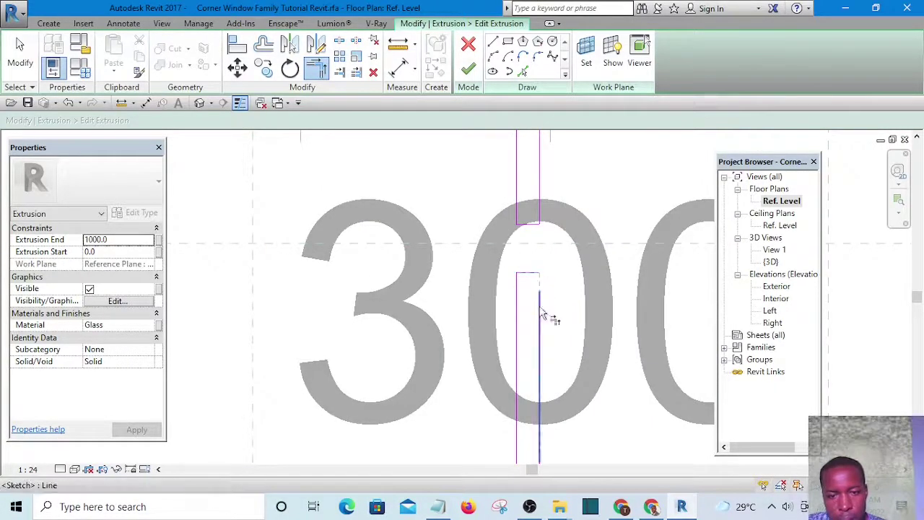
pyautogui.scroll(-2, 554, 235)
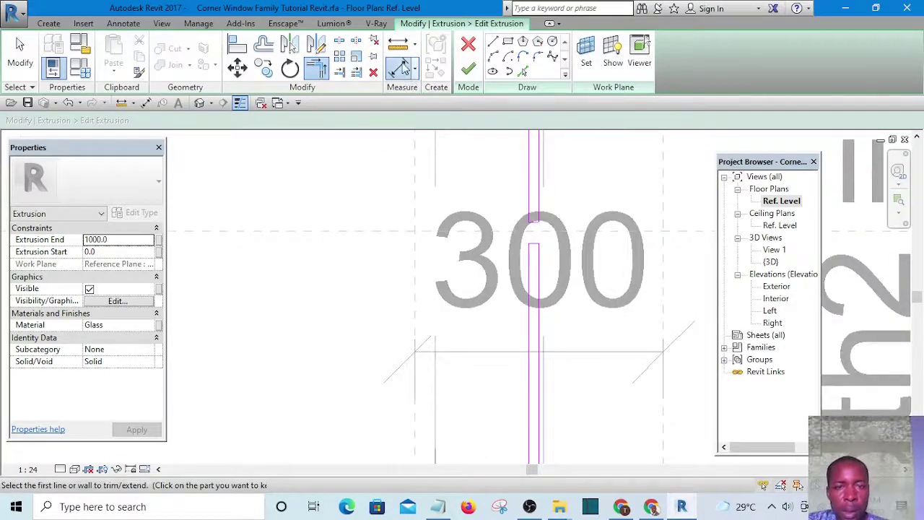
# - Place an aligned dimension from the upper glass end line through the Width2 centre plane to the lower glass end line
pyautogui.click(401, 67)
pyautogui.scroll(3, 545, 233)
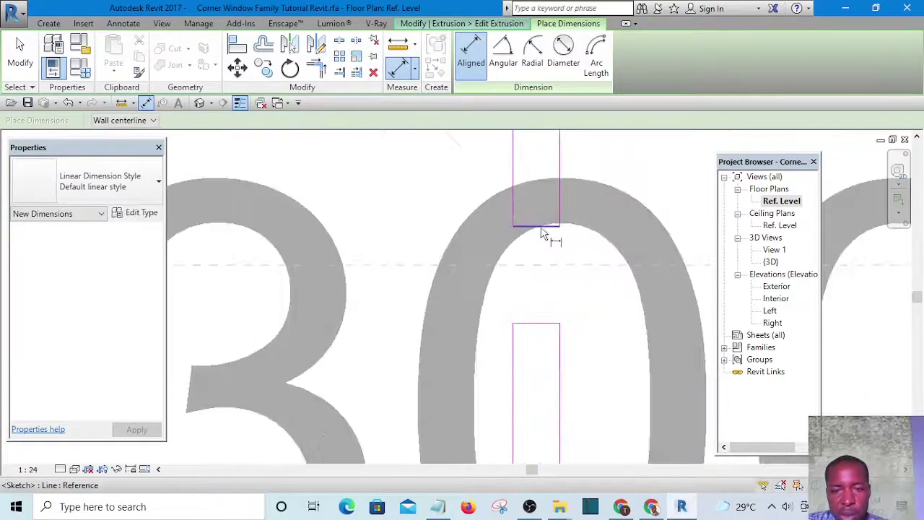
pyautogui.click(542, 228)
pyautogui.scroll(1, 539, 267)
pyautogui.click(538, 266)
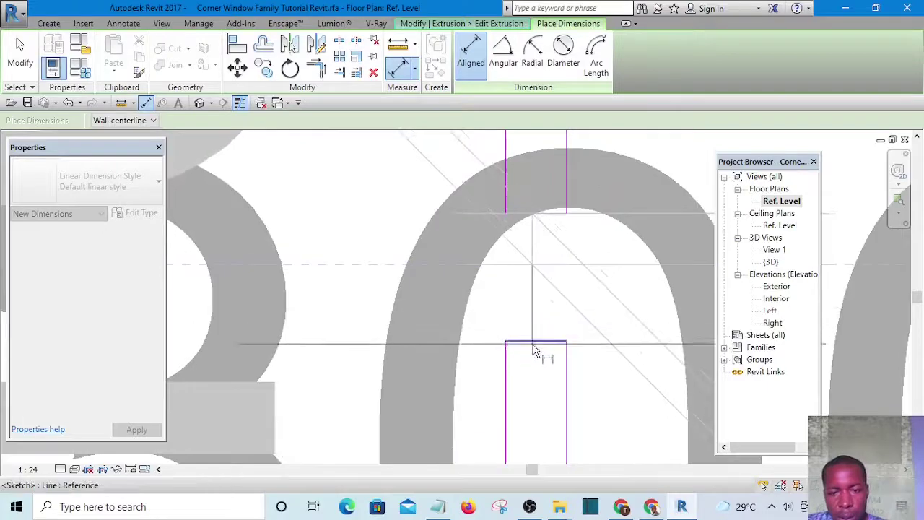
pyautogui.scroll(-3, 561, 310)
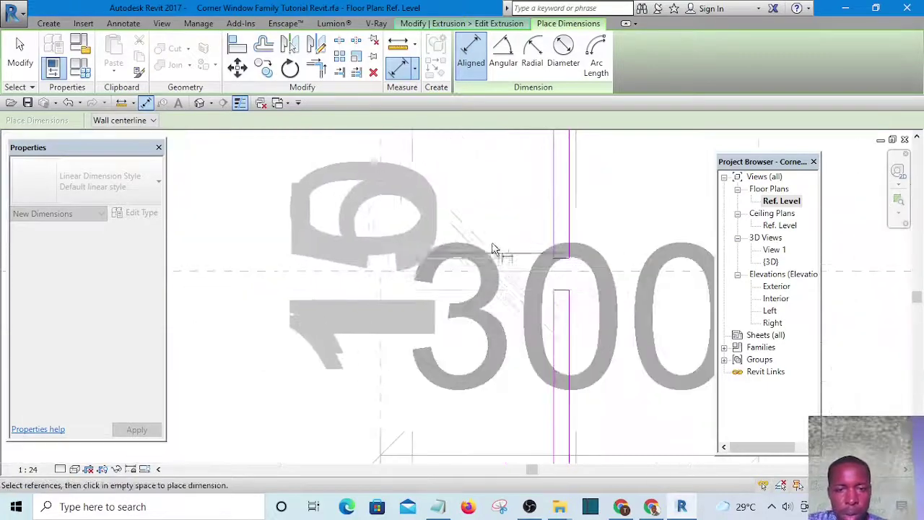
pyautogui.scroll(-1, 430, 226)
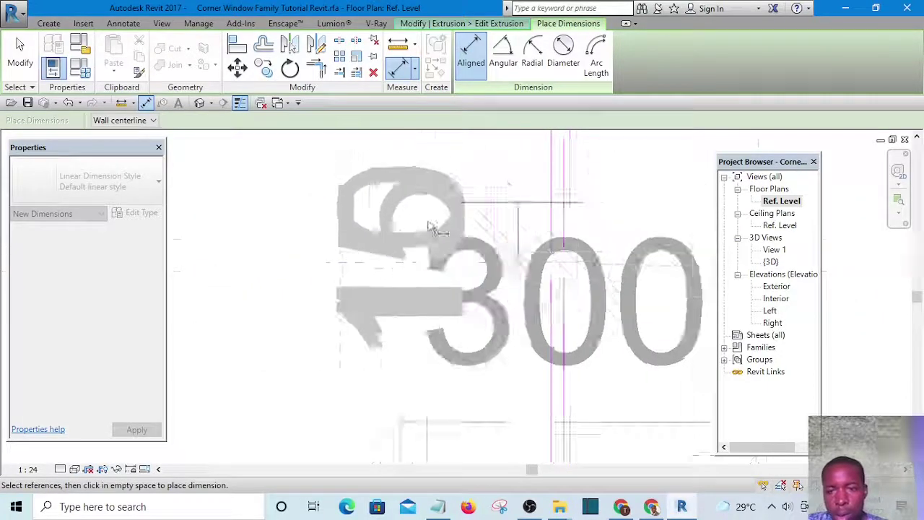
pyautogui.scroll(-2, 428, 226)
pyautogui.click(636, 191)
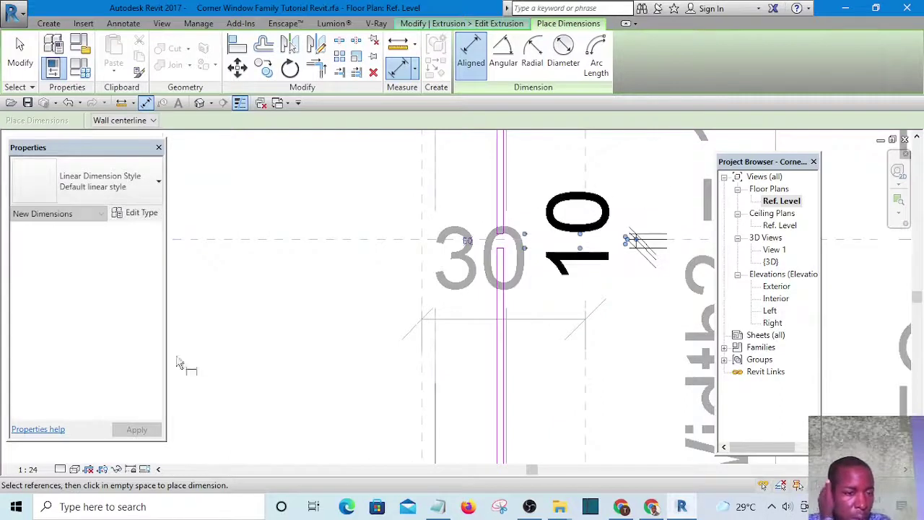
# - Set the view scale to 1:2 so the dimension text at the glass gap is small enough to read
pyautogui.click(30, 470)
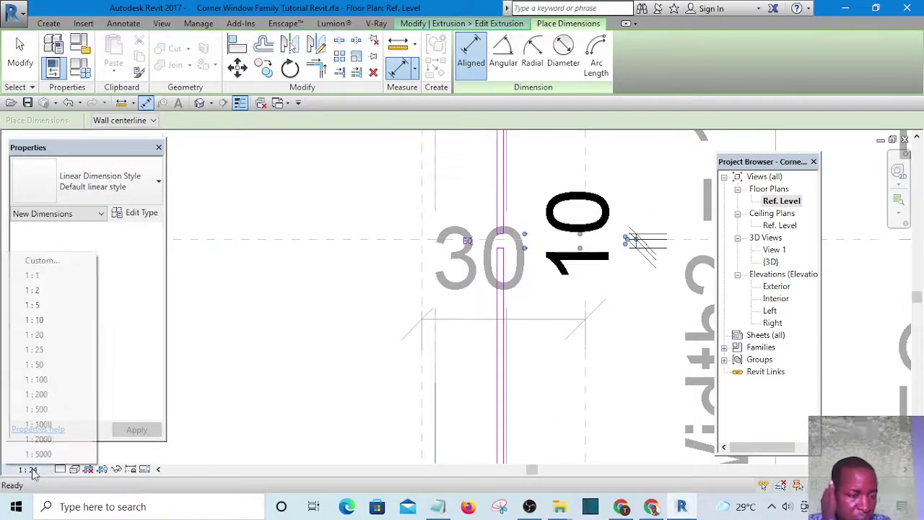
pyautogui.click(39, 321)
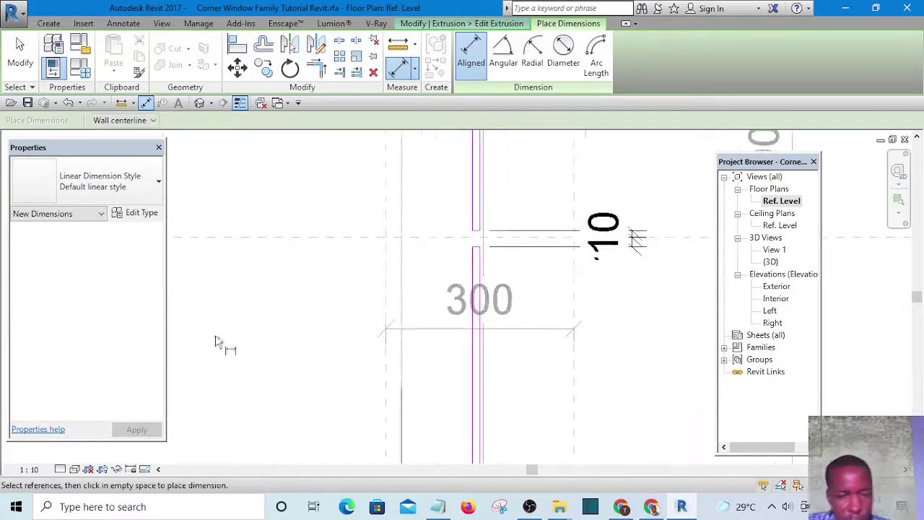
pyautogui.click(40, 470)
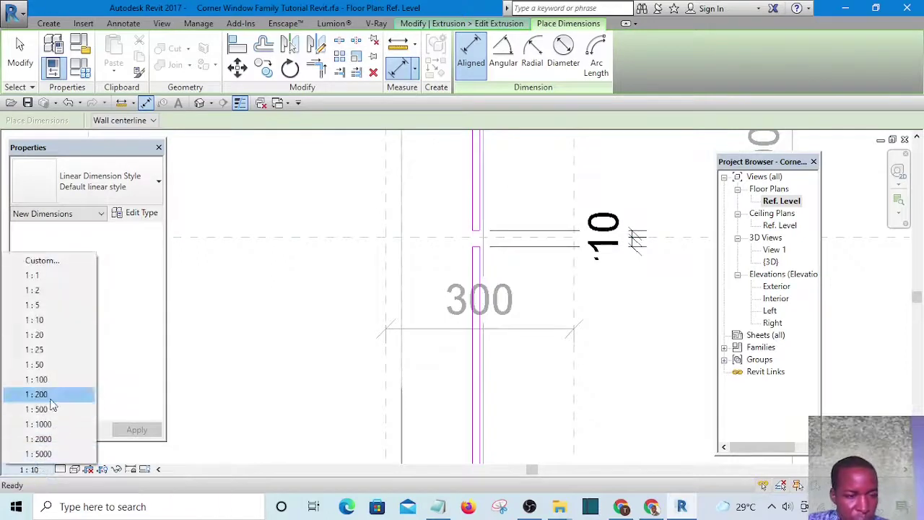
pyautogui.click(43, 305)
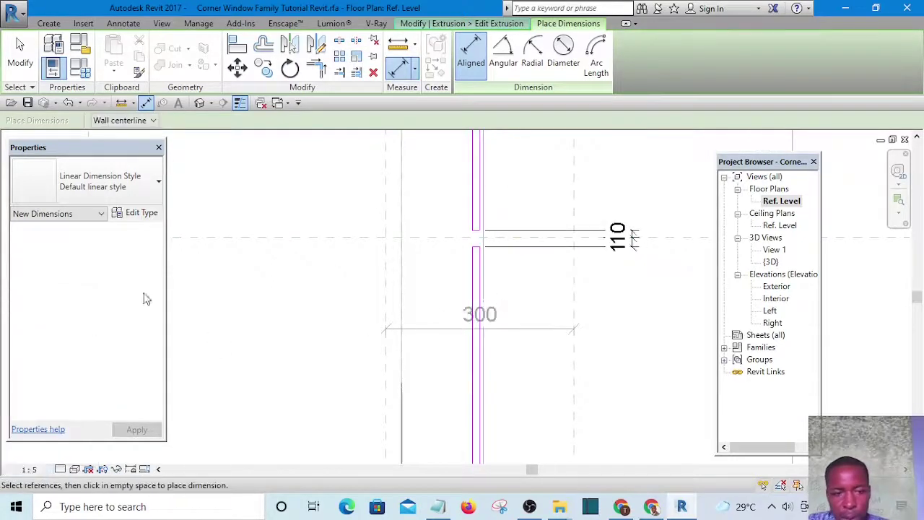
pyautogui.click(33, 470)
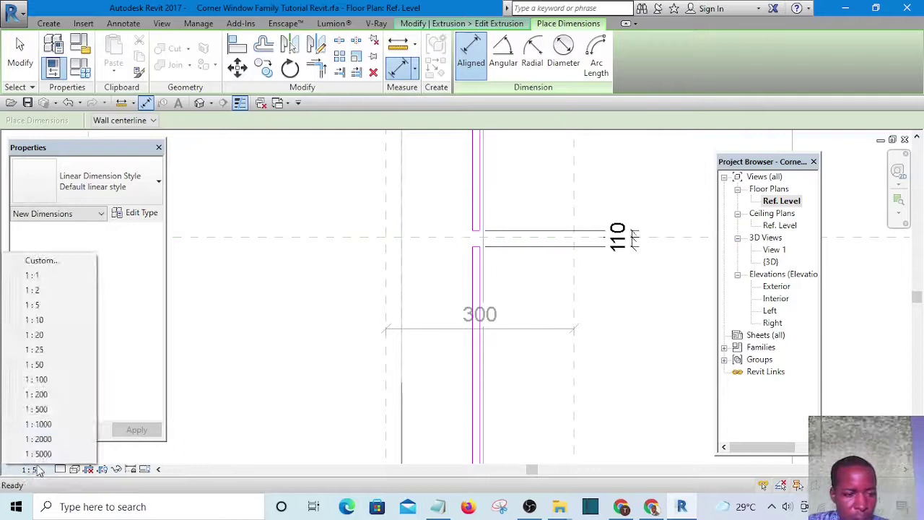
pyautogui.click(32, 291)
pyautogui.scroll(3, 619, 238)
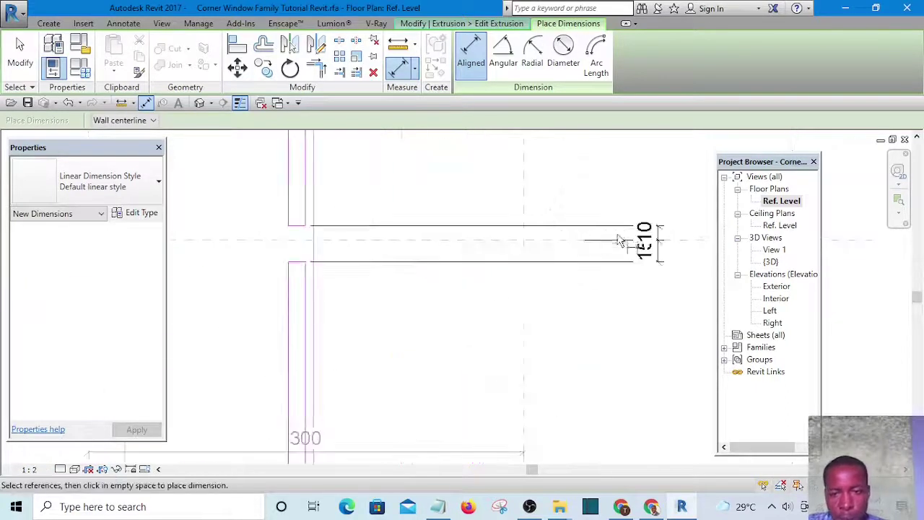
# - Examine the gap dimension at the Width2 centre plane and its length locks
pyautogui.press('Escape')
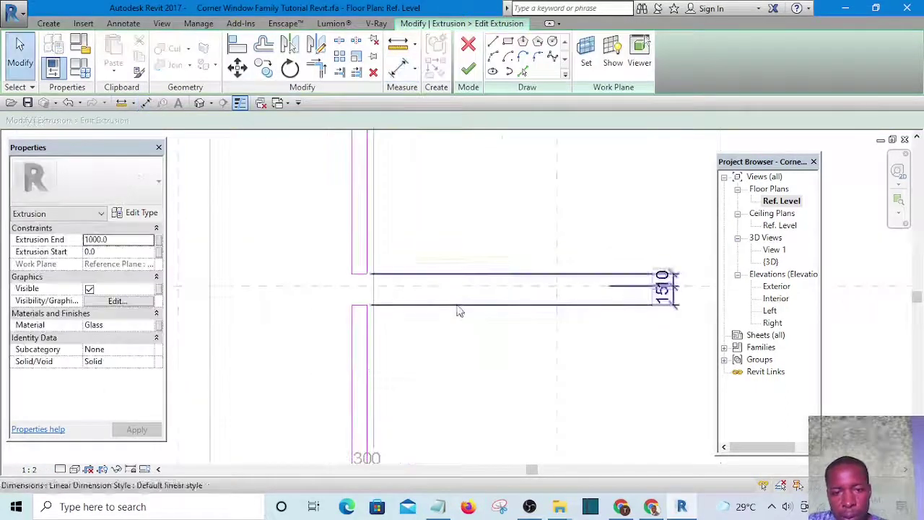
pyautogui.scroll(1, 409, 291)
pyautogui.moveTo(321, 259)
pyautogui.mouseDown()
pyautogui.moveTo(459, 299)
pyautogui.moveTo(458, 291)
pyautogui.mouseUp()
pyautogui.scroll(-1, 577, 287)
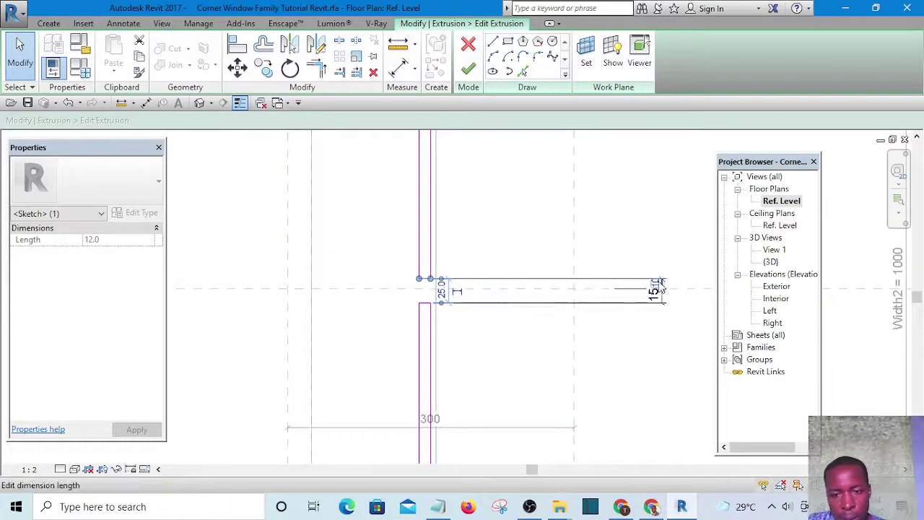
pyautogui.click(652, 247)
pyautogui.click(651, 235)
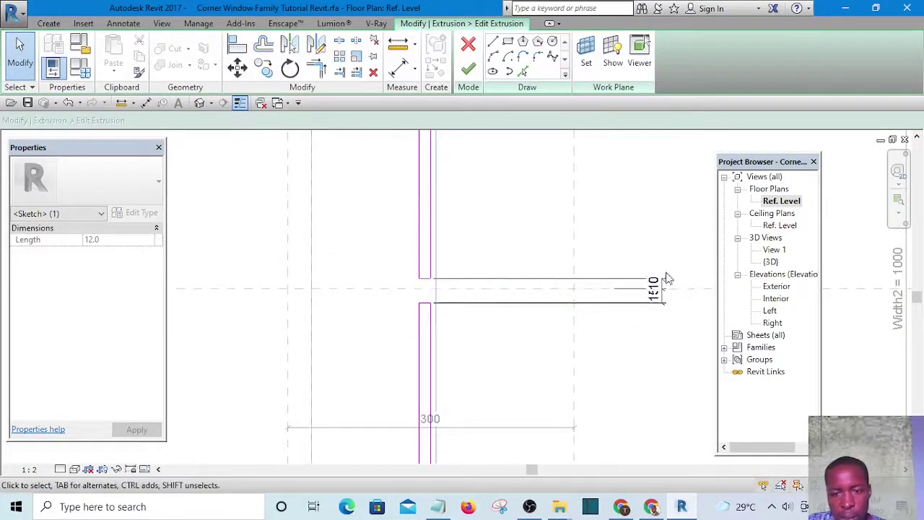
pyautogui.click(665, 283)
pyautogui.scroll(-2, 653, 284)
pyautogui.scroll(-2, 569, 281)
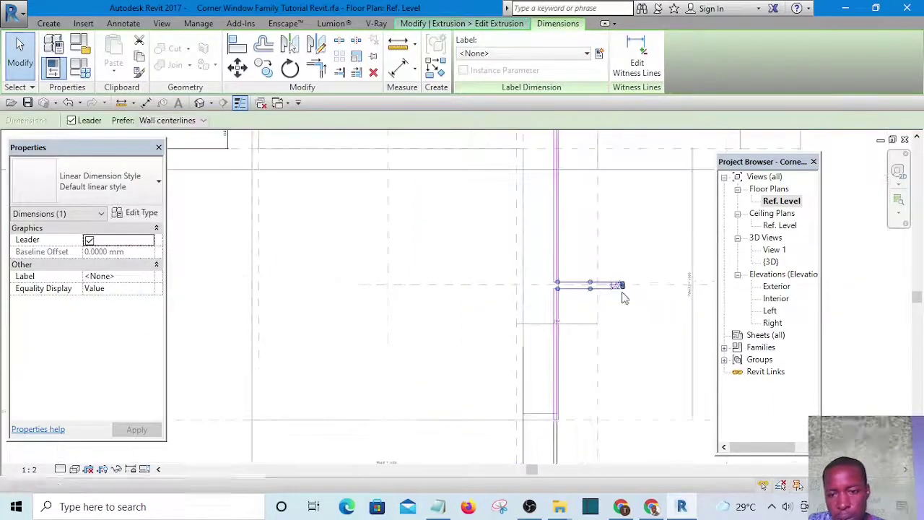
pyautogui.moveTo(615, 320); pyautogui.dragTo(412, 354, button='middle')
pyautogui.scroll(3, 577, 321)
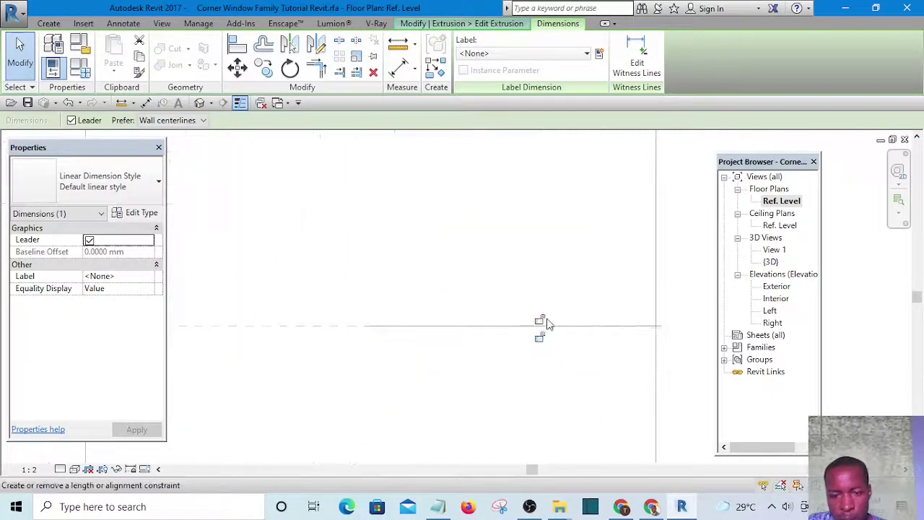
pyautogui.press('Escape')
# - Set the distance from the Width2 centre plane to the lower glass end line to 10 mm
pyautogui.scroll(4, 520, 292)
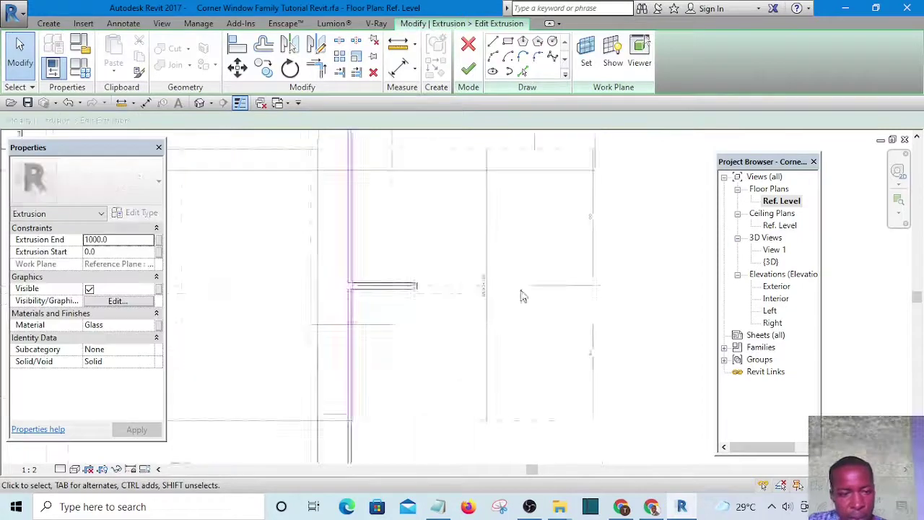
pyautogui.moveTo(312, 286); pyautogui.dragTo(433, 327)
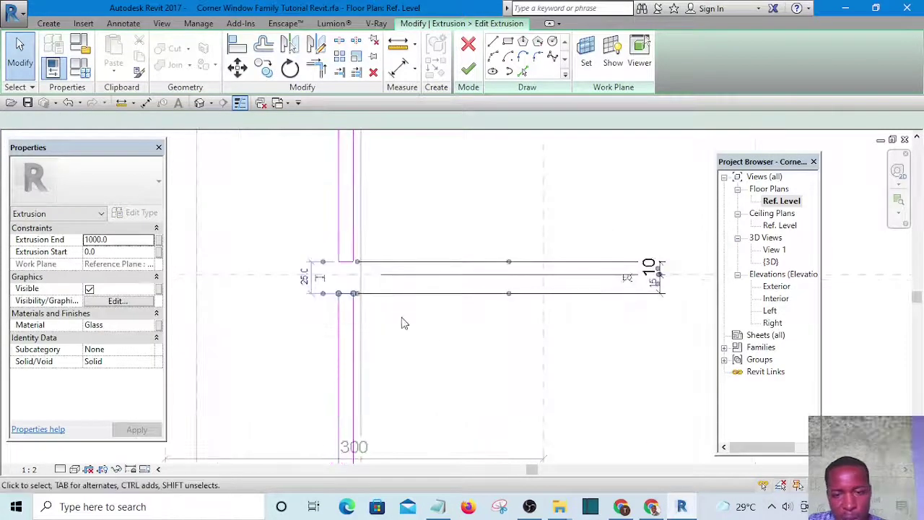
pyautogui.scroll(-1, 396, 322)
pyautogui.scroll(2, 570, 299)
pyautogui.scroll(2, 570, 298)
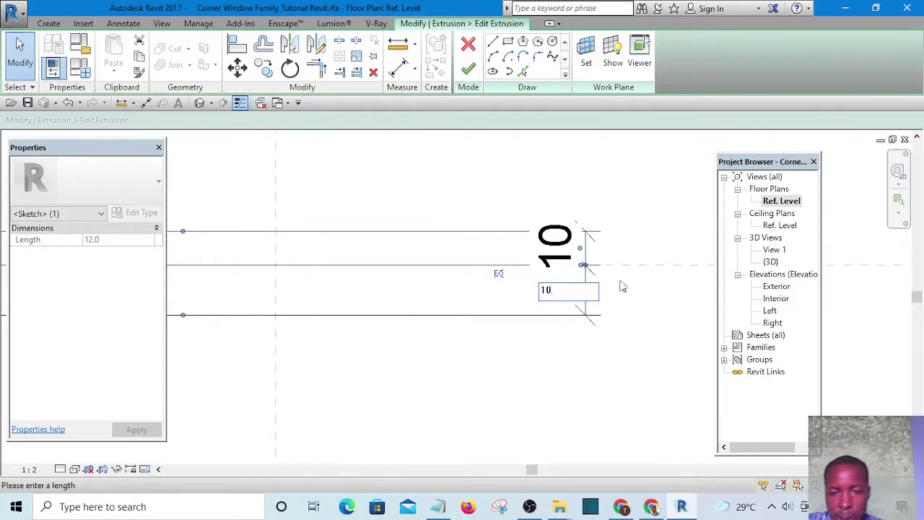
pyautogui.press('Return')
pyautogui.scroll(-3, 597, 357)
pyautogui.click(455, 371)
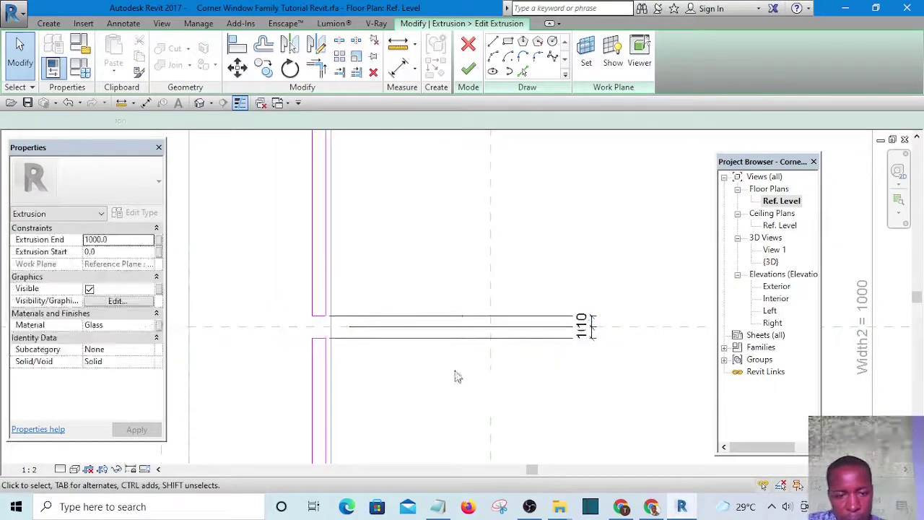
# - Lock the 10 mm segments of the gap dimension at the Width2 centre plane
pyautogui.click(592, 338)
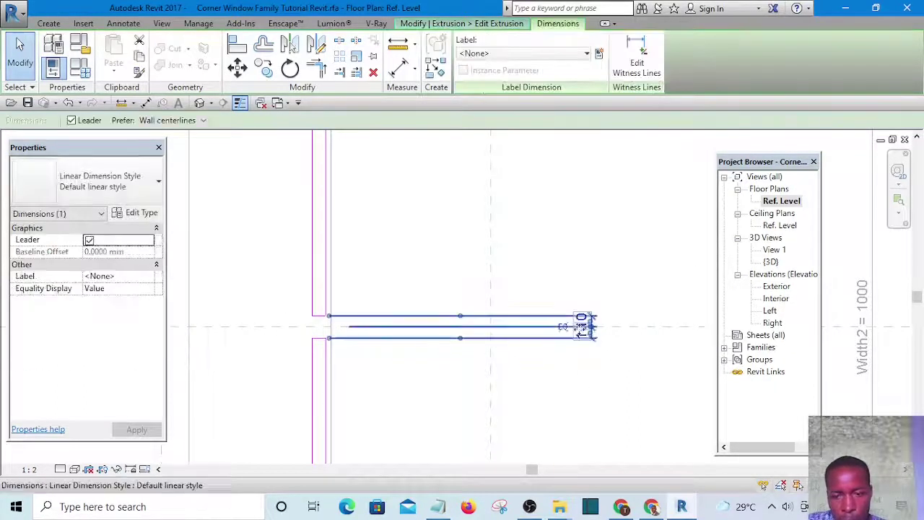
pyautogui.scroll(-2, 535, 341)
pyautogui.scroll(-2, 585, 345)
pyautogui.scroll(1, 675, 350)
pyautogui.scroll(-3, 505, 354)
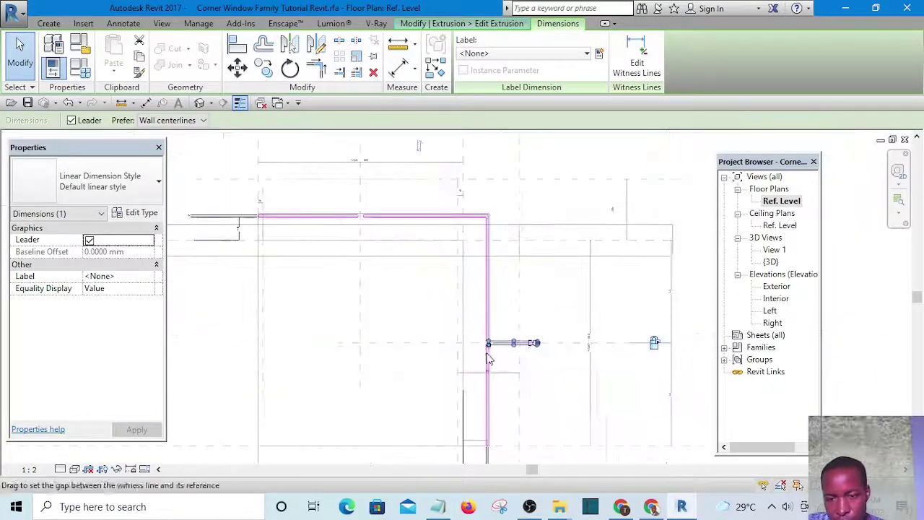
pyautogui.scroll(3, 658, 358)
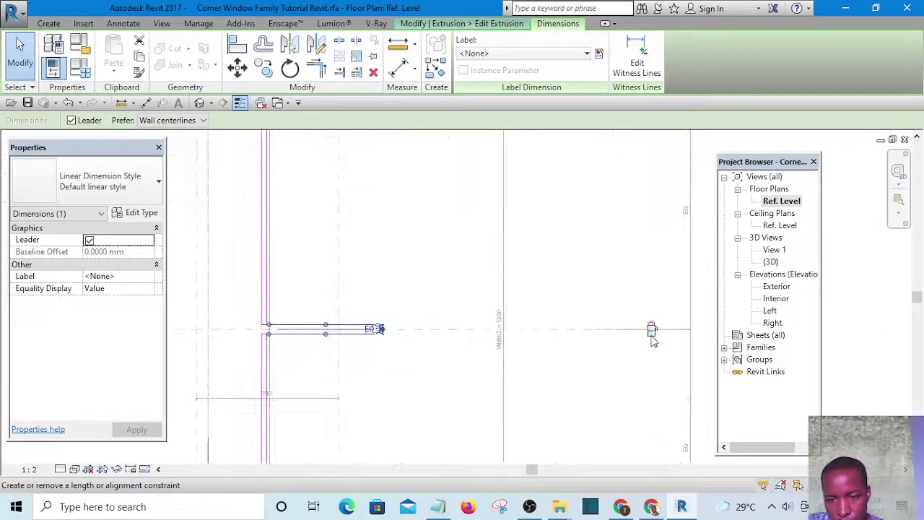
pyautogui.click(651, 336)
pyautogui.scroll(3, 654, 336)
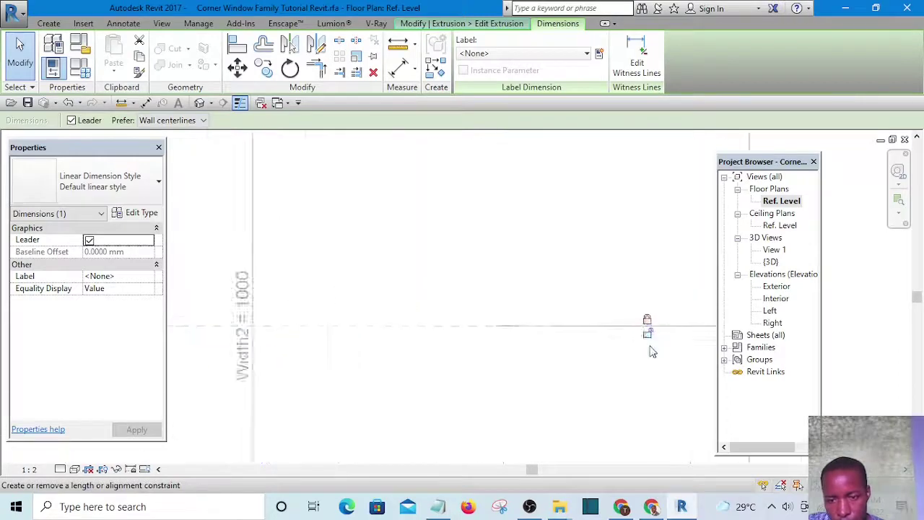
pyautogui.scroll(-5, 650, 351)
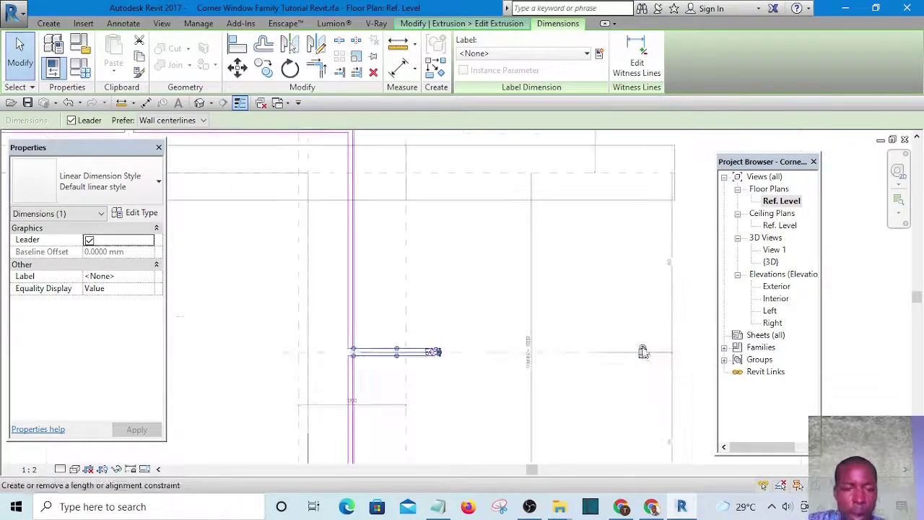
pyautogui.scroll(5, 513, 286)
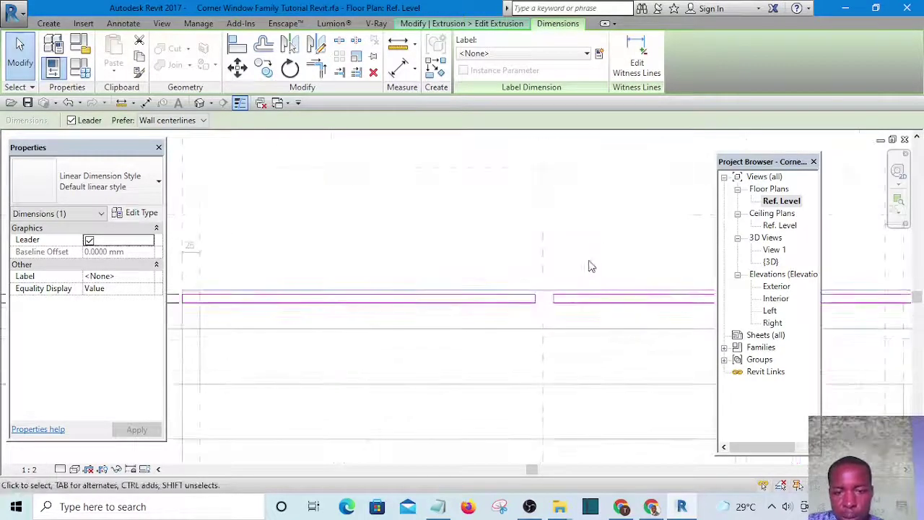
pyautogui.press('Escape')
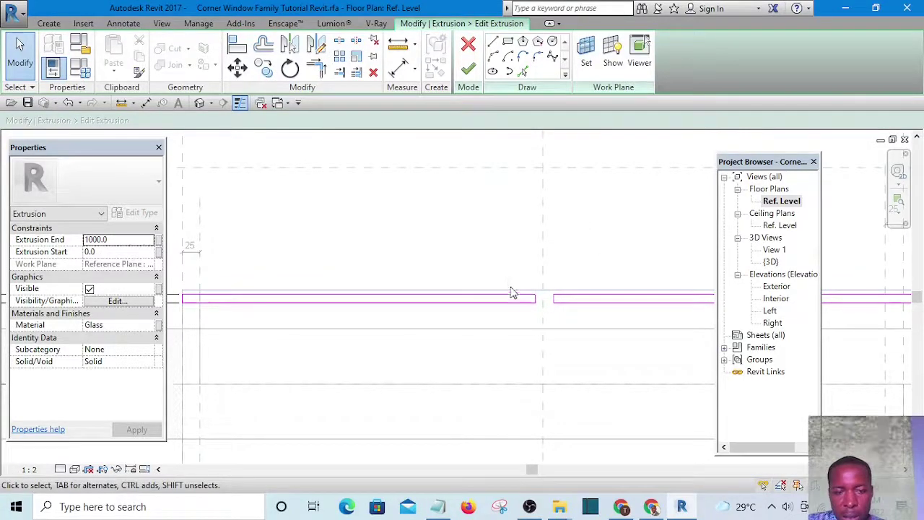
# - Place an aligned dimension across the horizontal glass gap, from the left end line through the Width1 centre plane to the right end line
pyautogui.scroll(1, 538, 267)
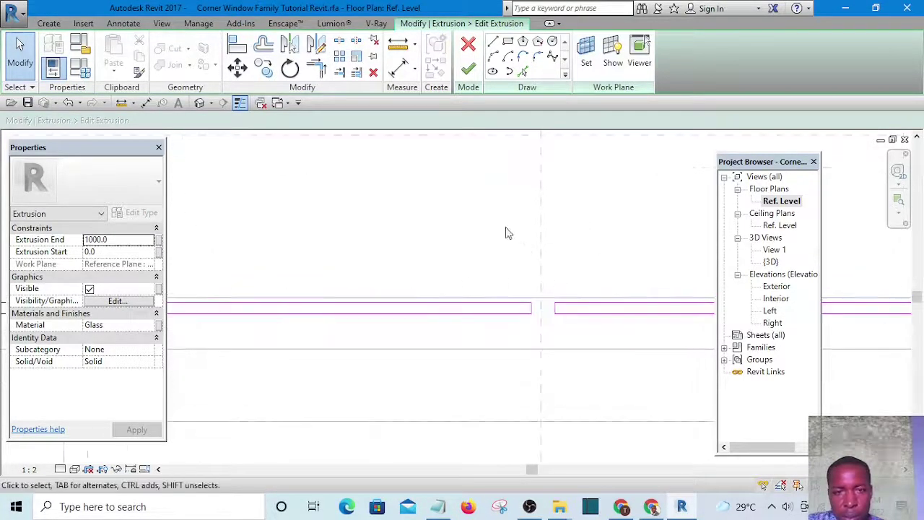
pyautogui.click(396, 70)
pyautogui.scroll(1, 538, 317)
pyautogui.click(528, 303)
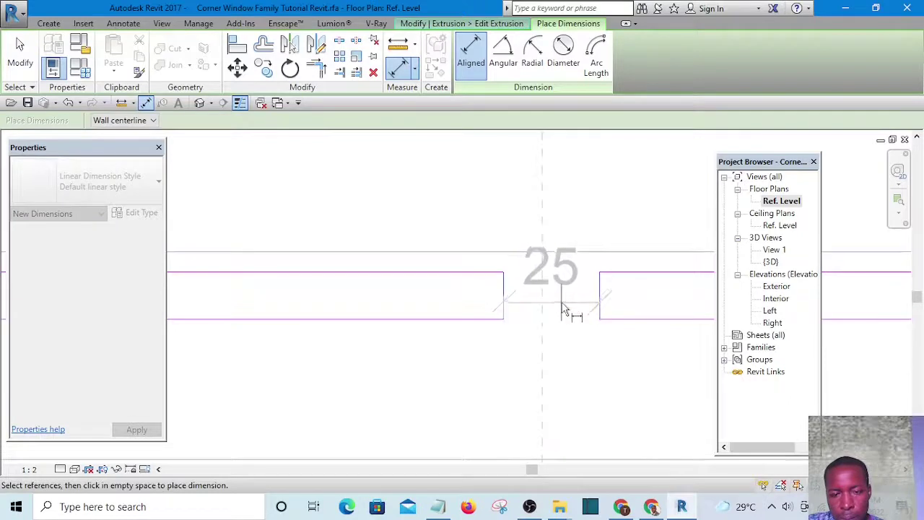
pyautogui.scroll(-2, 553, 330)
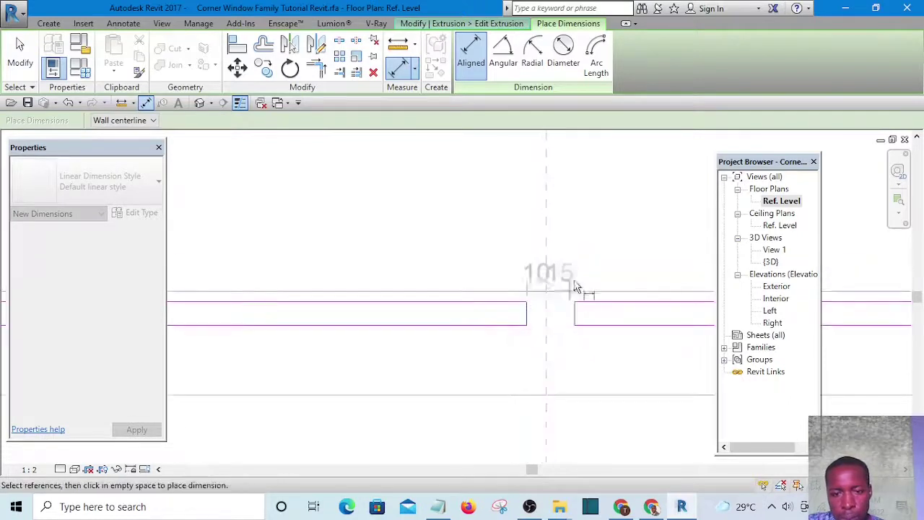
pyautogui.scroll(-5, 535, 262)
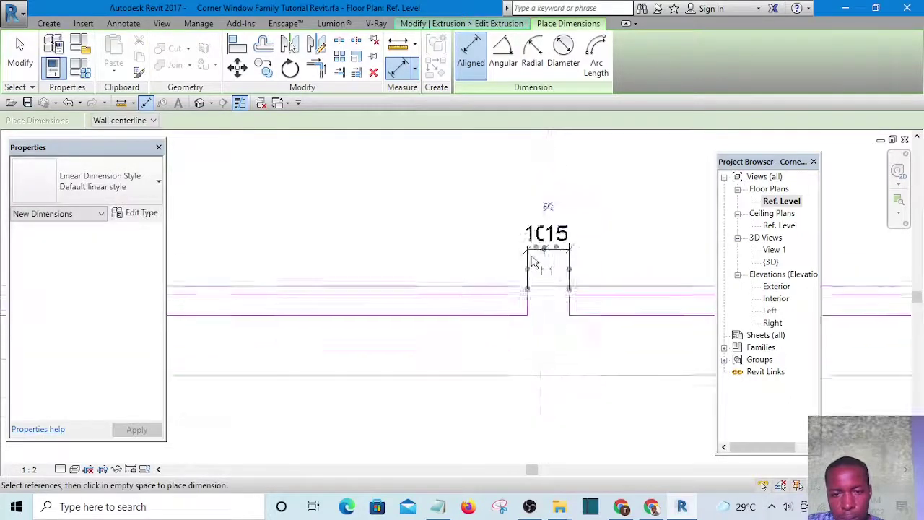
pyautogui.scroll(-4, 535, 261)
pyautogui.scroll(3, 531, 350)
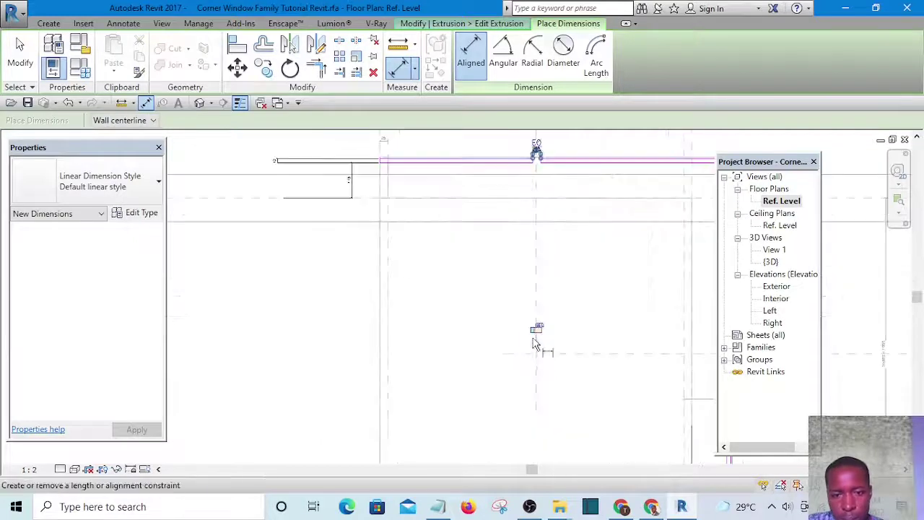
pyautogui.scroll(4, 535, 332)
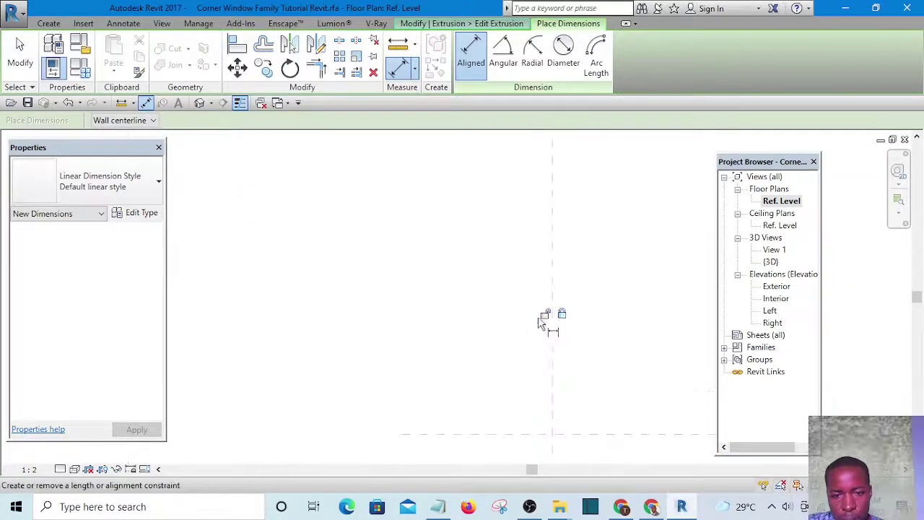
pyautogui.scroll(-6, 527, 346)
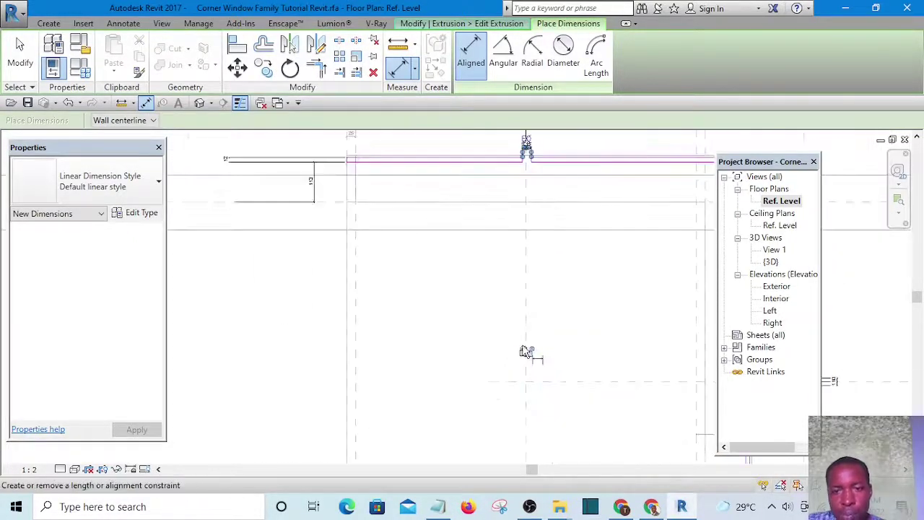
pyautogui.press('Escape')
# - Set the distance from the Width1 centre plane to the right glass end line to 10 mm
pyautogui.scroll(3, 517, 177)
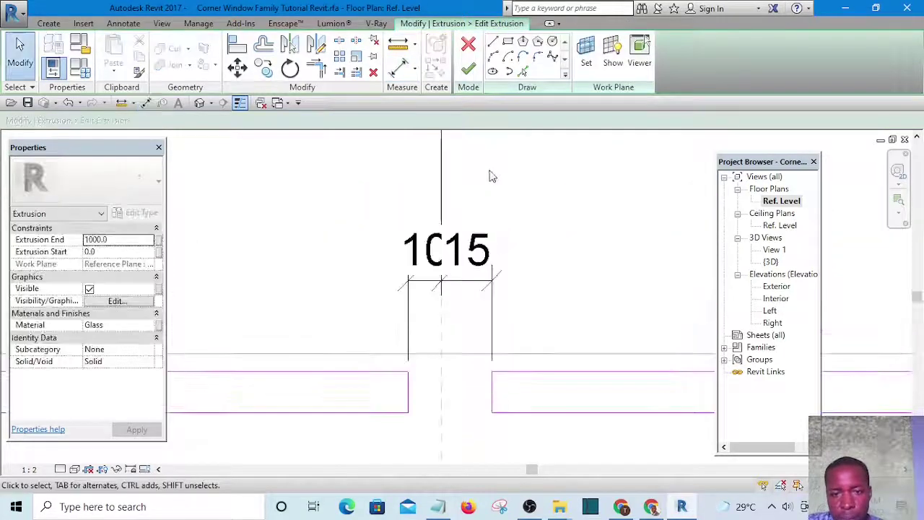
pyautogui.moveTo(484, 163)
pyautogui.mouseDown()
pyautogui.moveTo(519, 367)
pyautogui.moveTo(548, 423)
pyautogui.mouseUp()
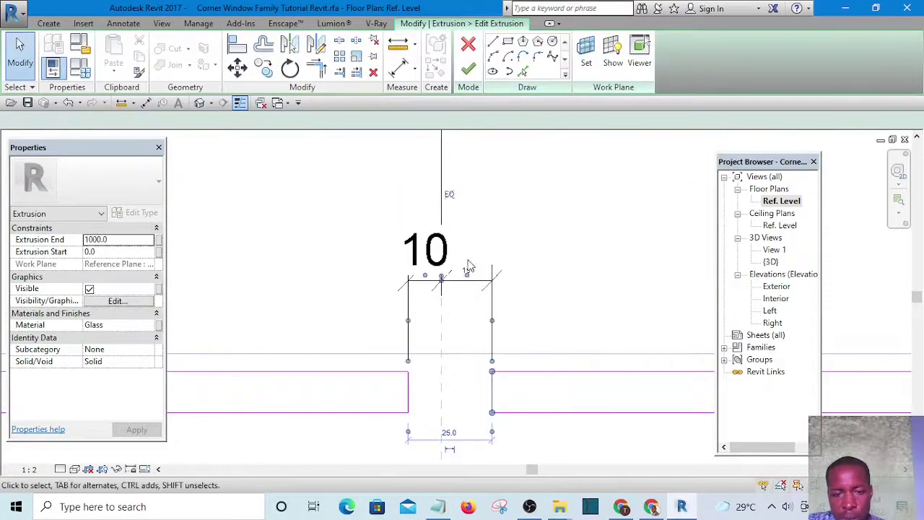
pyautogui.scroll(-2, 494, 332)
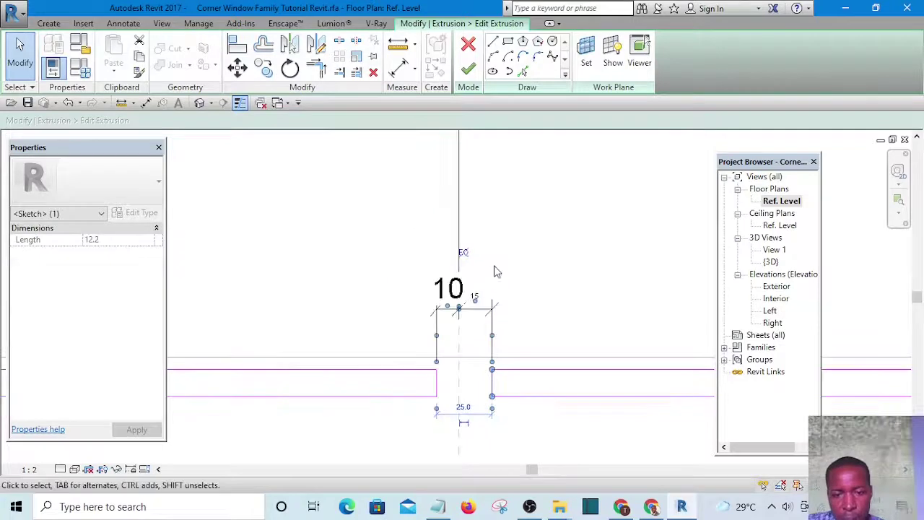
pyautogui.moveTo(474, 211)
pyautogui.mouseDown()
pyautogui.moveTo(558, 419)
pyautogui.moveTo(553, 398)
pyautogui.mouseUp()
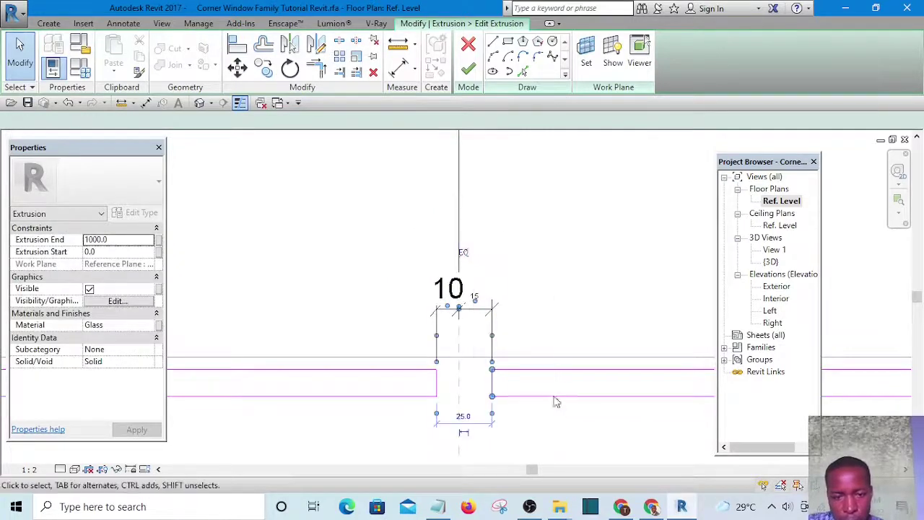
pyautogui.scroll(4, 474, 299)
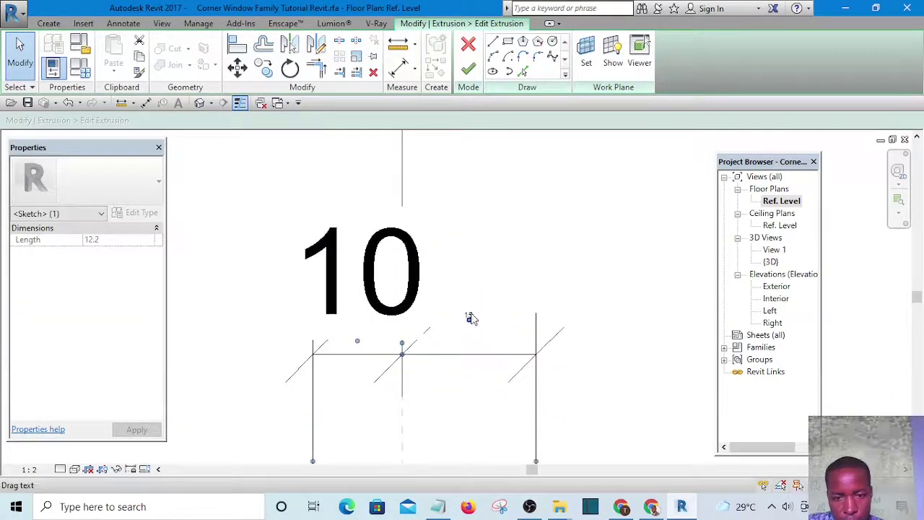
pyautogui.scroll(5, 469, 318)
pyautogui.click(474, 317)
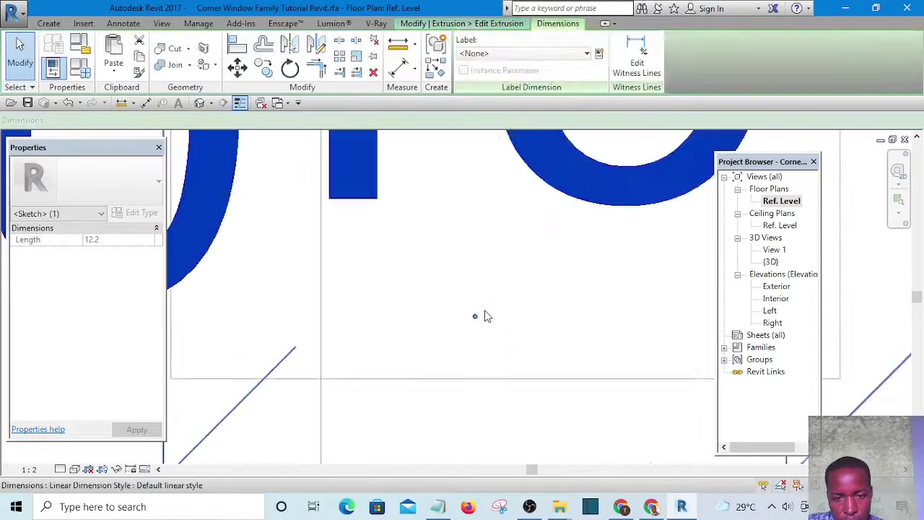
pyautogui.scroll(-8, 477, 318)
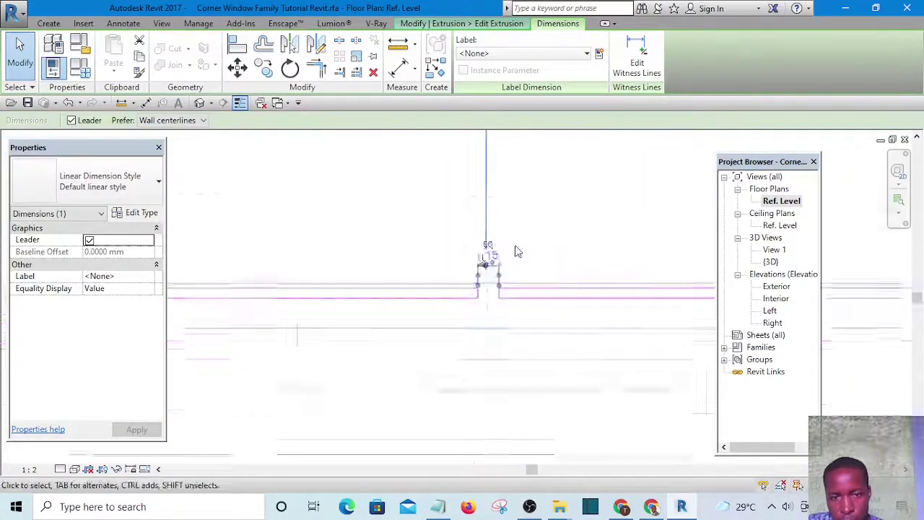
pyautogui.scroll(3, 513, 397)
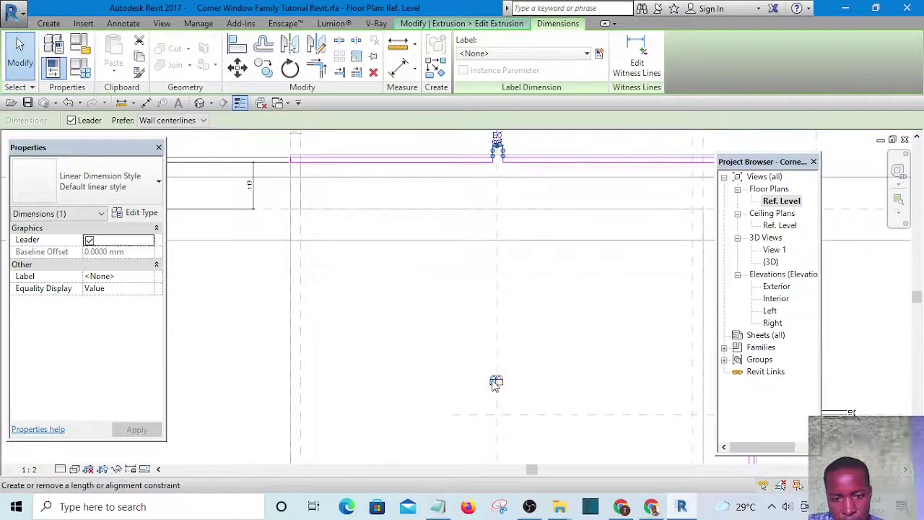
pyautogui.scroll(3, 493, 385)
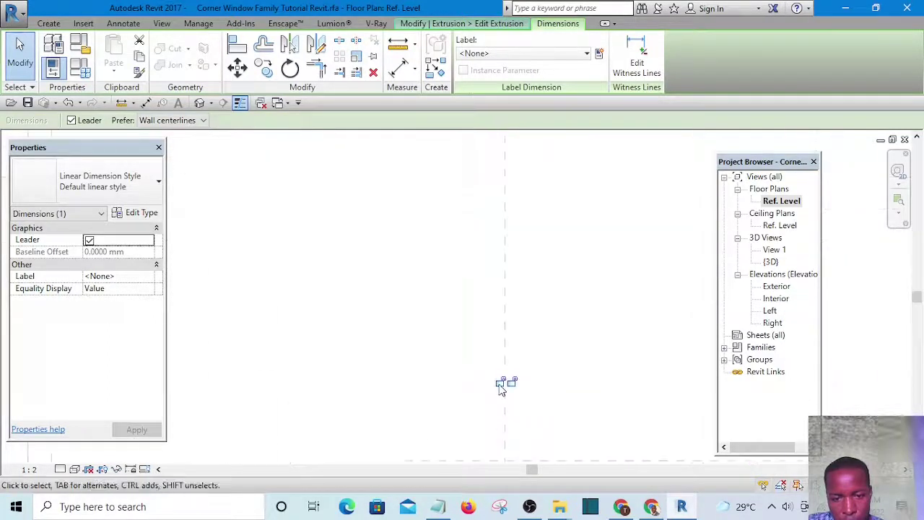
pyautogui.scroll(-4, 502, 385)
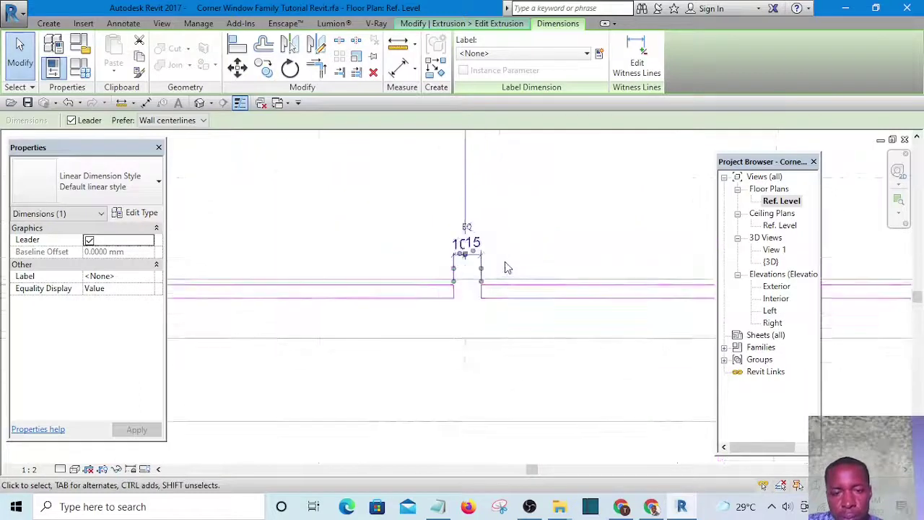
pyautogui.scroll(2, 506, 267)
pyautogui.moveTo(464, 159)
pyautogui.mouseDown()
pyautogui.moveTo(482, 312)
pyautogui.moveTo(515, 369)
pyautogui.mouseUp()
pyautogui.click(450, 242)
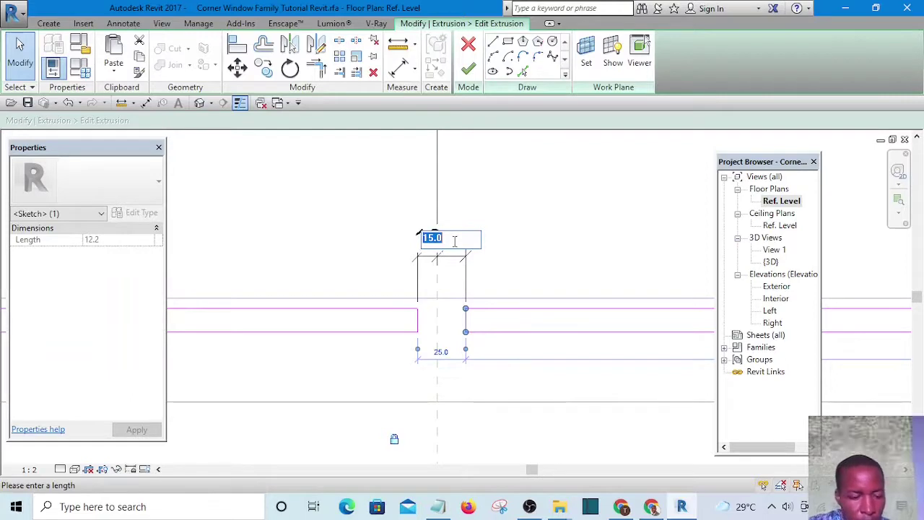
pyautogui.press('Return')
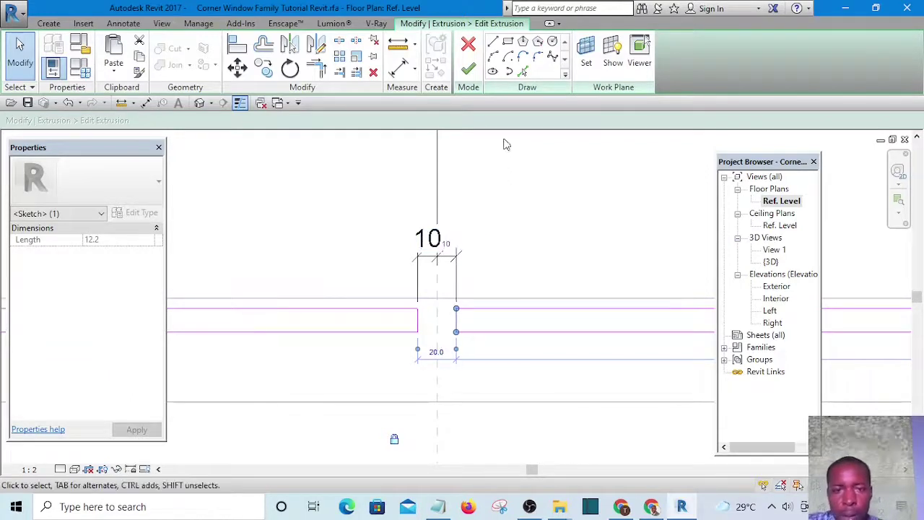
# - Finish the glass extrusion edit and check the split glass in the floor plan
pyautogui.click(467, 70)
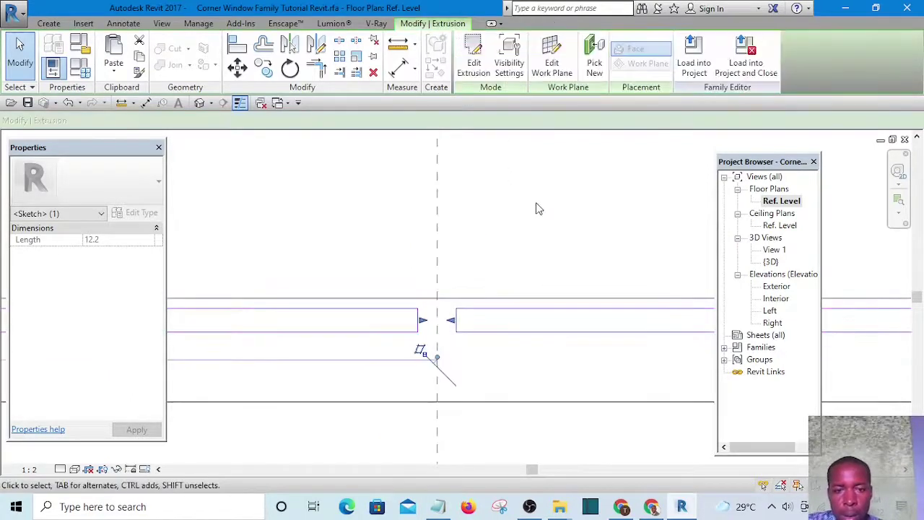
pyautogui.click(537, 208)
pyautogui.scroll(-3, 538, 209)
pyautogui.scroll(-5, 537, 211)
pyautogui.scroll(3, 542, 311)
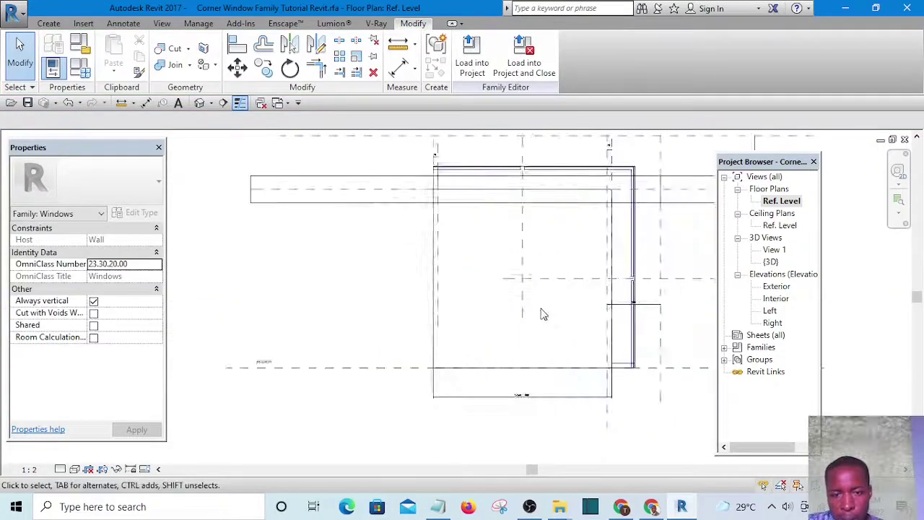
pyautogui.scroll(-3, 522, 315)
pyautogui.scroll(3, 531, 174)
pyautogui.scroll(3, 522, 282)
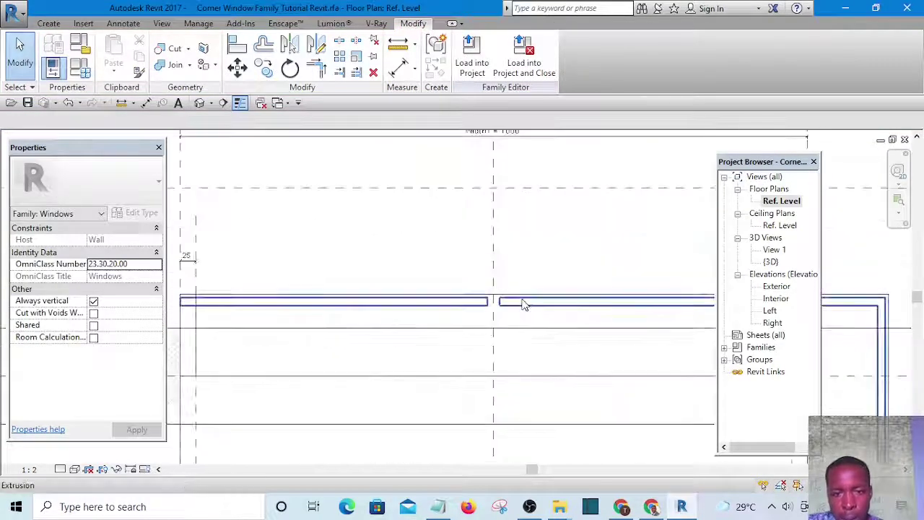
# - Reopen the glass extrusion sketch and lock both 10 mm segments of the gap dimension at the Width1 centre plane
pyautogui.click(522, 302)
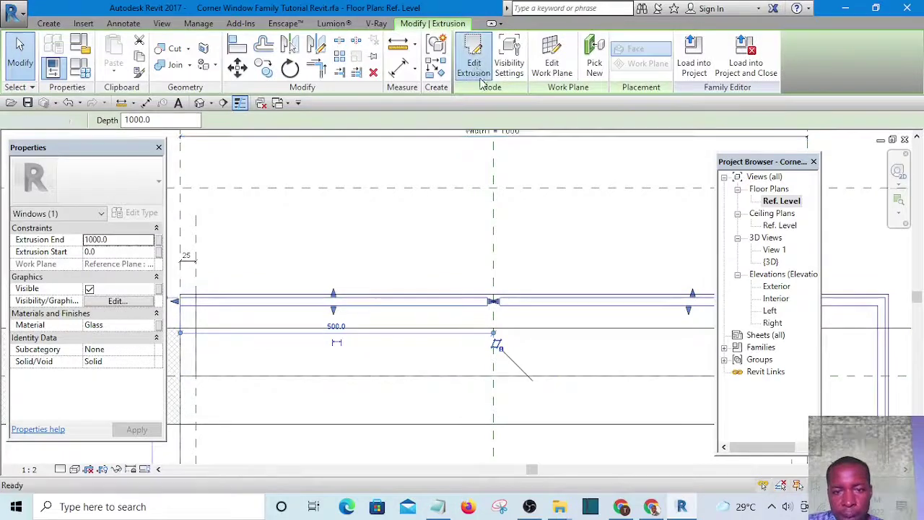
pyautogui.click(474, 64)
pyautogui.scroll(3, 493, 302)
pyautogui.click(497, 280)
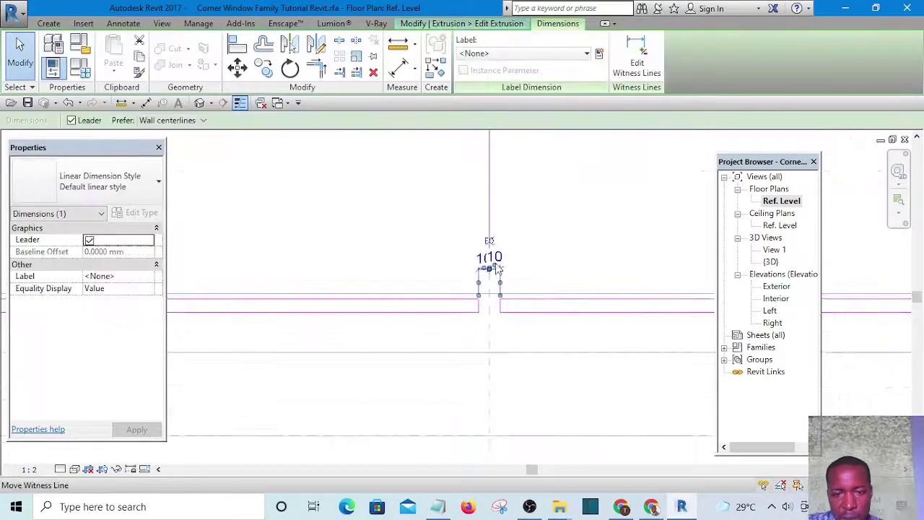
pyautogui.scroll(-4, 493, 260)
pyautogui.scroll(5, 491, 365)
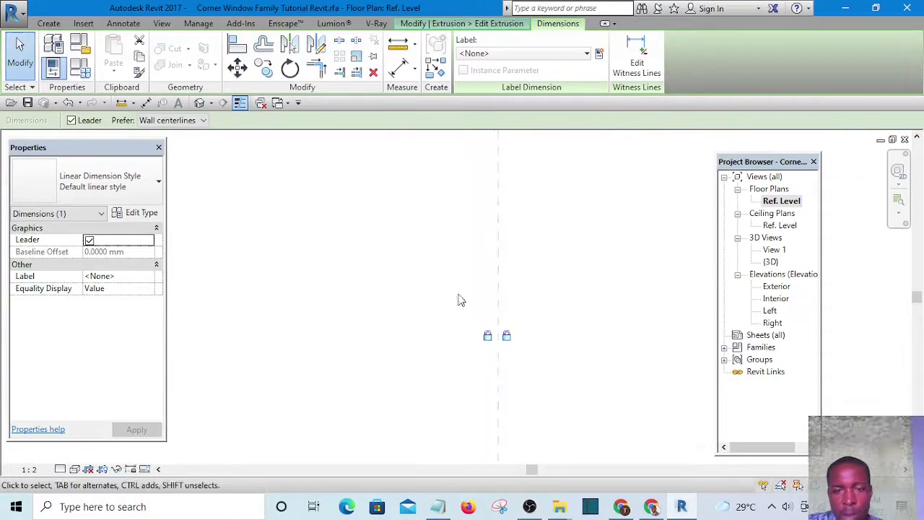
pyautogui.scroll(-2, 469, 162)
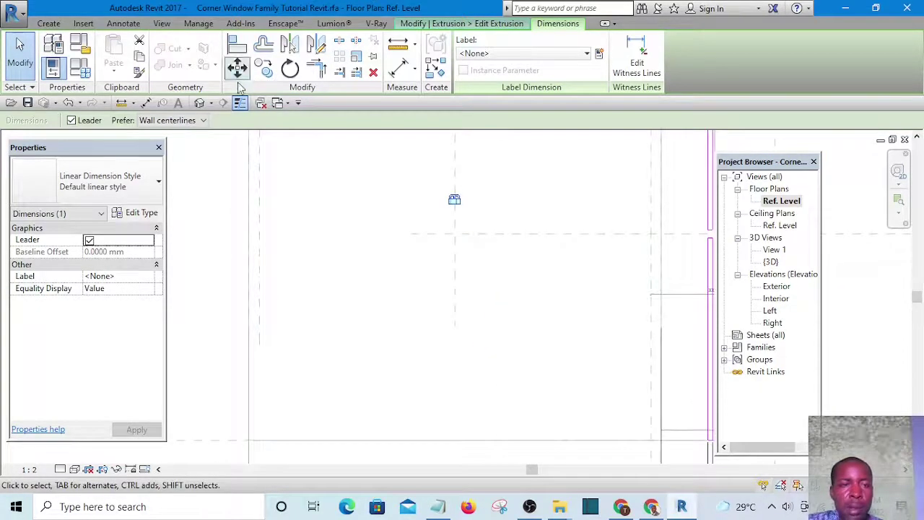
# - Finish the glass extrusion edit in the 3D view and inspect the split panes on both sides of the corner
pyautogui.click(201, 103)
pyautogui.scroll(-4, 452, 227)
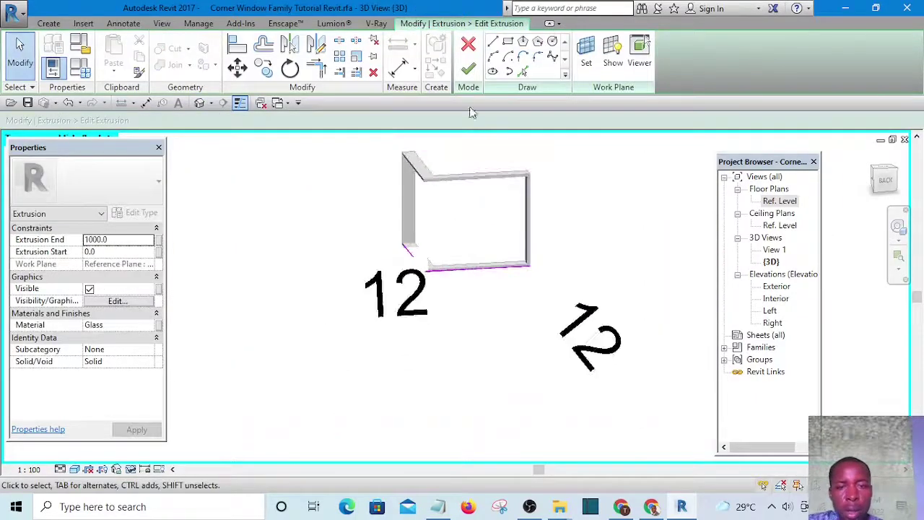
pyautogui.click(469, 72)
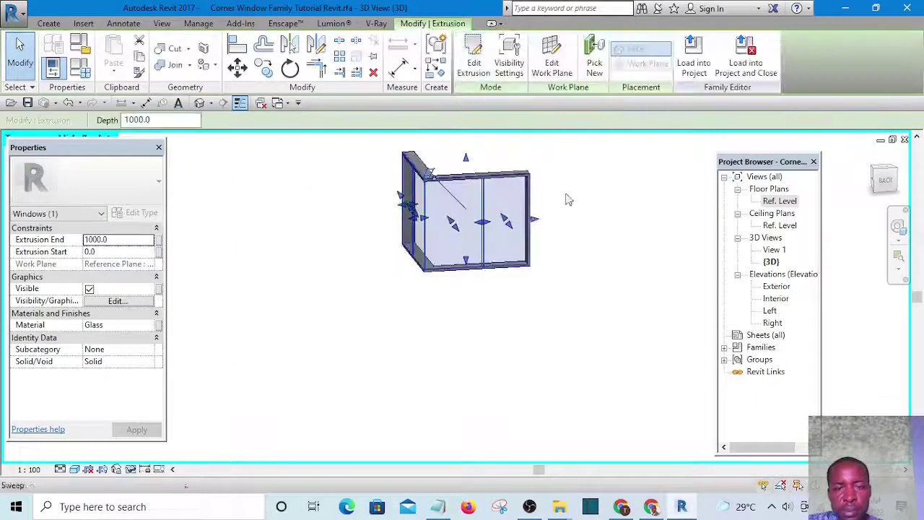
pyautogui.click(595, 195)
pyautogui.scroll(5, 436, 208)
pyautogui.keyDown('shift'); pyautogui.moveTo(424, 242); pyautogui.dragTo(482, 242, button='middle'); pyautogui.keyUp('shift')
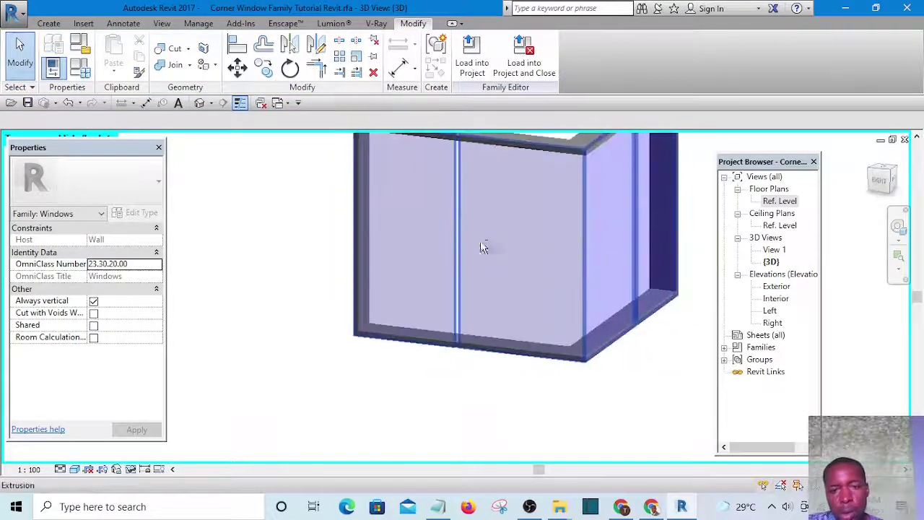
# - Load the family into the building project, overwriting the existing version, and inspect the guest room corner window in 3D
pyautogui.click(471, 68)
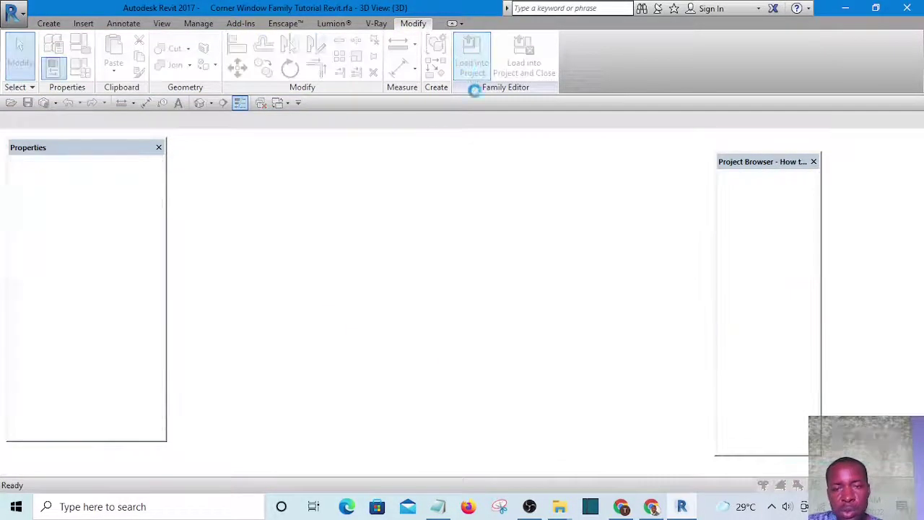
pyautogui.click(439, 226)
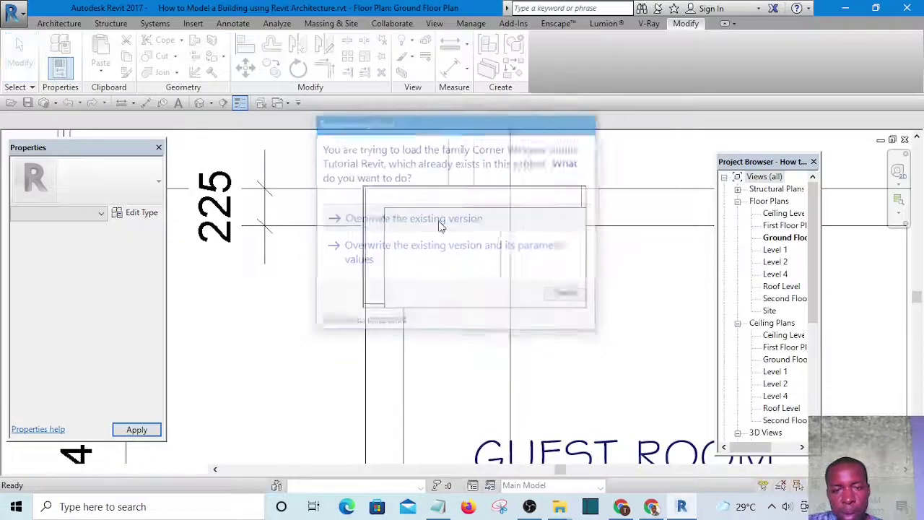
pyautogui.scroll(-5, 439, 224)
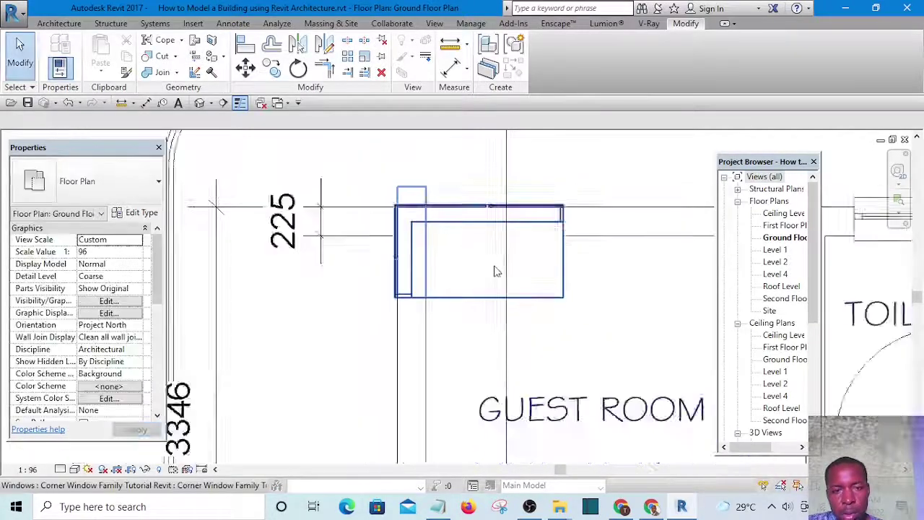
pyautogui.click(208, 103)
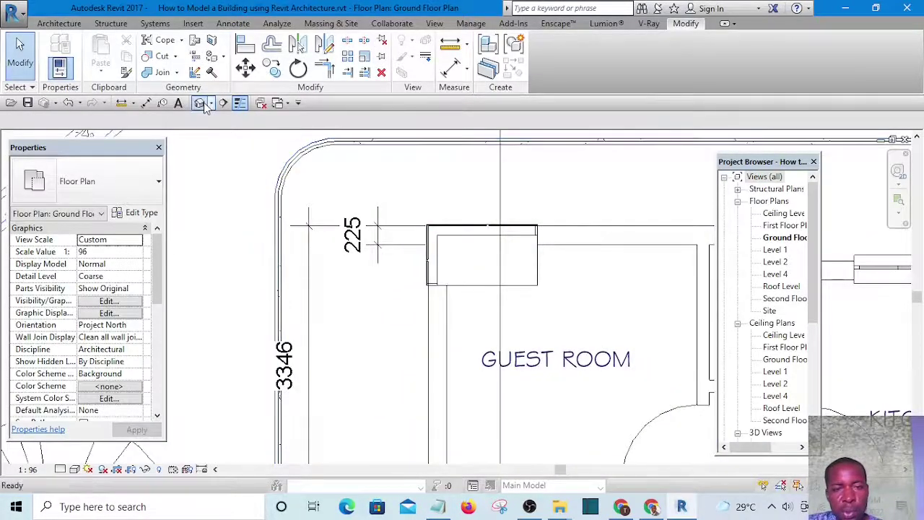
pyautogui.keyDown('shift'); pyautogui.moveTo(534, 303); pyautogui.dragTo(640, 316, button='middle'); pyautogui.keyUp('shift')
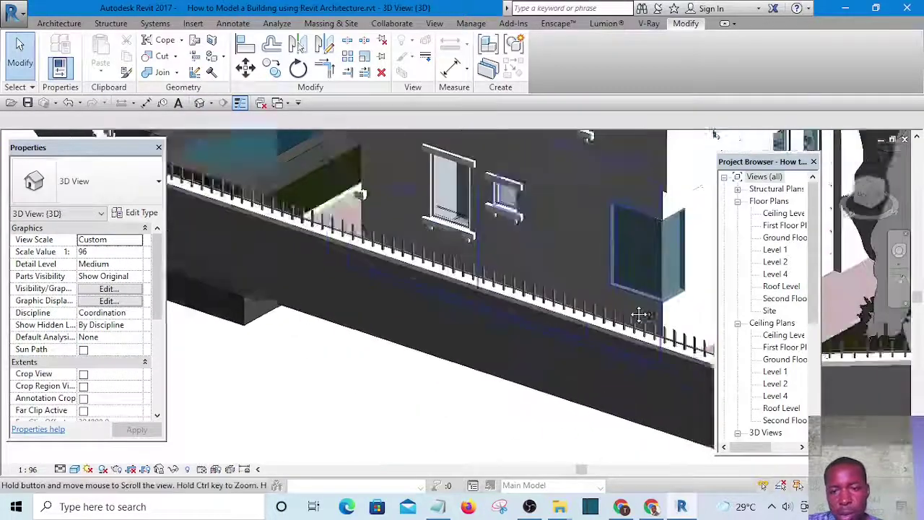
pyautogui.scroll(6, 439, 321)
pyautogui.keyDown('shift'); pyautogui.moveTo(607, 411); pyautogui.dragTo(606, 442, button='middle'); pyautogui.keyUp('shift')
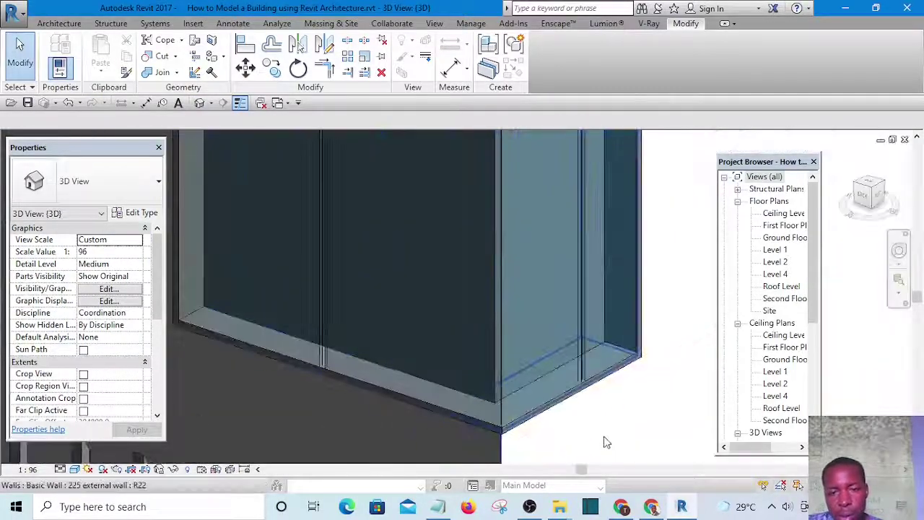
pyautogui.scroll(-3, 528, 396)
pyautogui.scroll(-2, 486, 354)
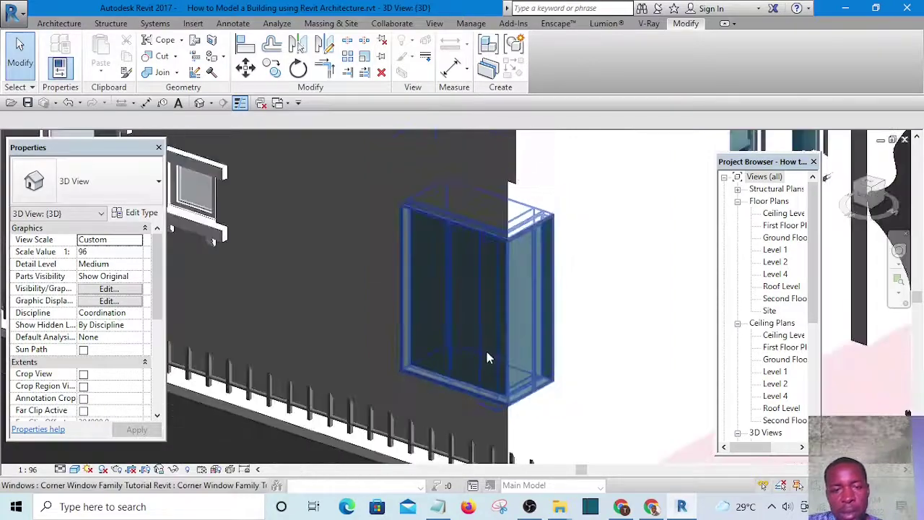
# - Set the corner window type's Width to 1800 mm and inspect how its split glass adapts
pyautogui.click(487, 327)
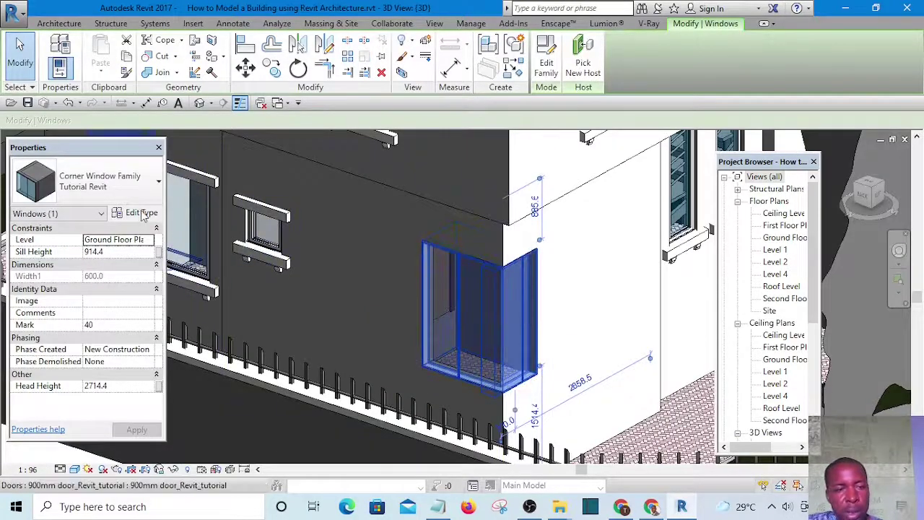
pyautogui.click(142, 213)
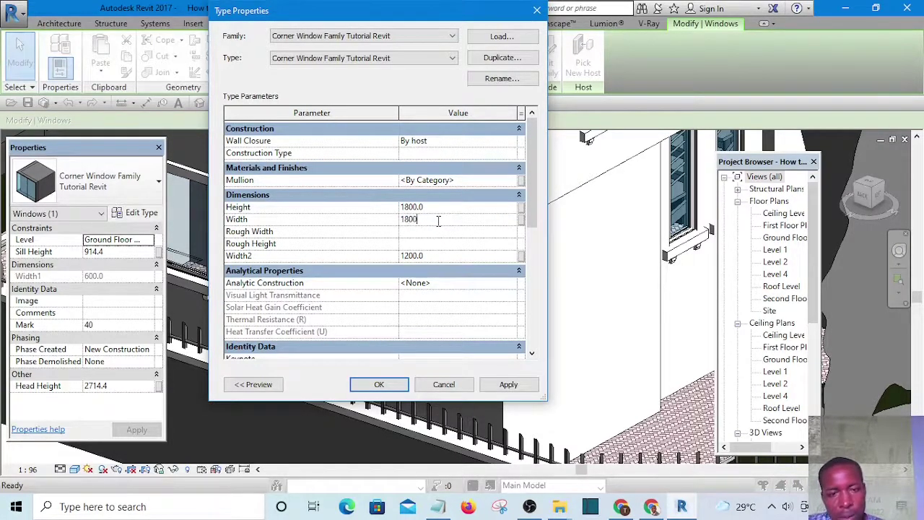
pyautogui.click(509, 386)
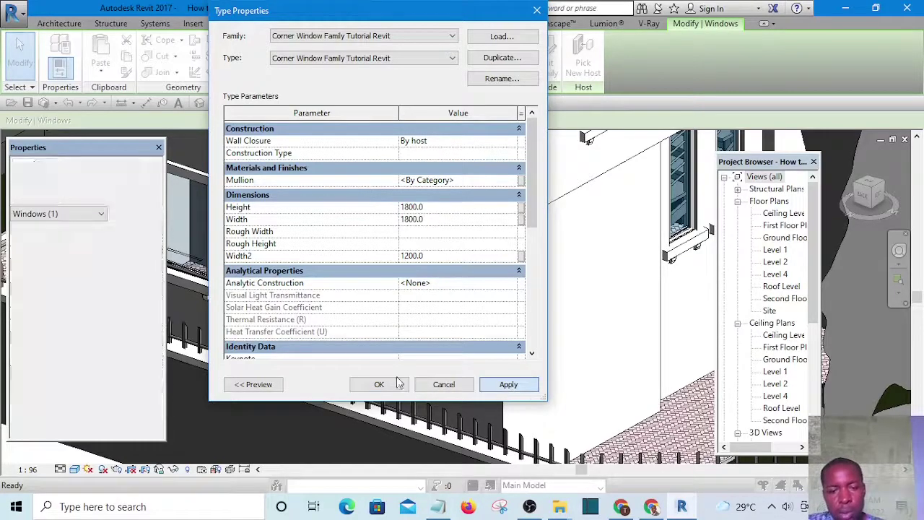
pyautogui.click(379, 384)
pyautogui.scroll(-6, 476, 339)
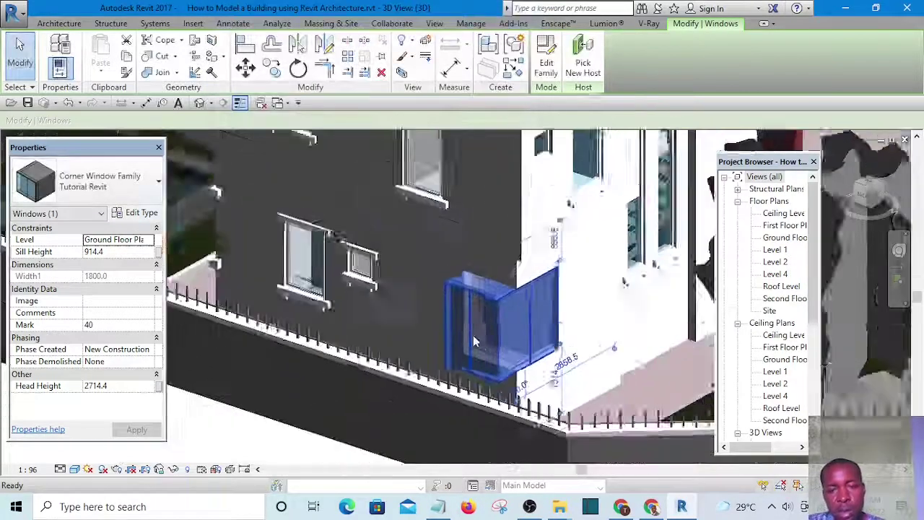
pyautogui.click(397, 411)
pyautogui.scroll(2, 498, 325)
pyautogui.scroll(5, 497, 325)
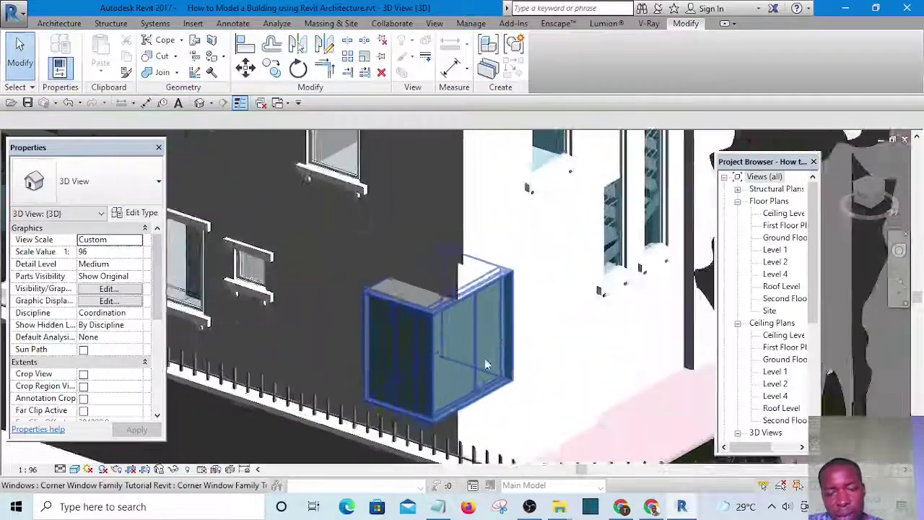
pyautogui.scroll(3, 494, 408)
pyautogui.scroll(-5, 631, 373)
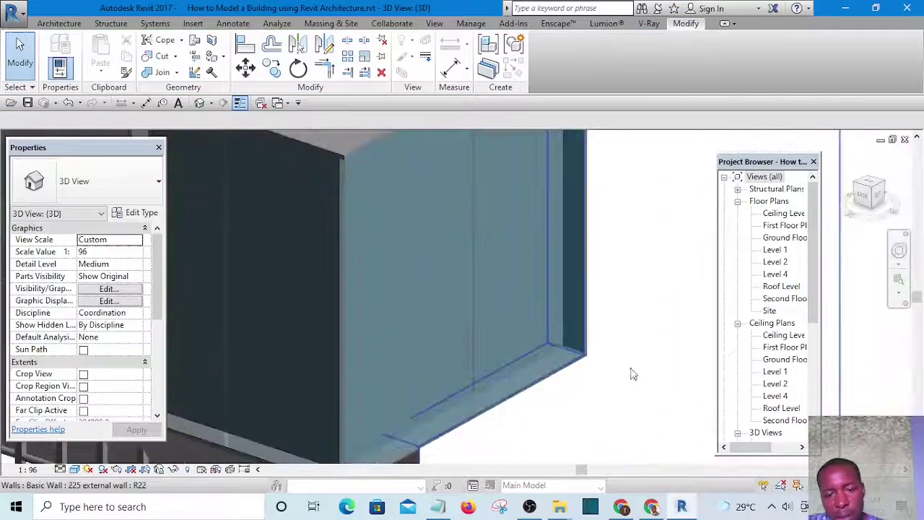
# - Align the guest room corner window's outer edge with the external wall's outer face in the Ground Floor Plan
pyautogui.doubleClick(783, 238)
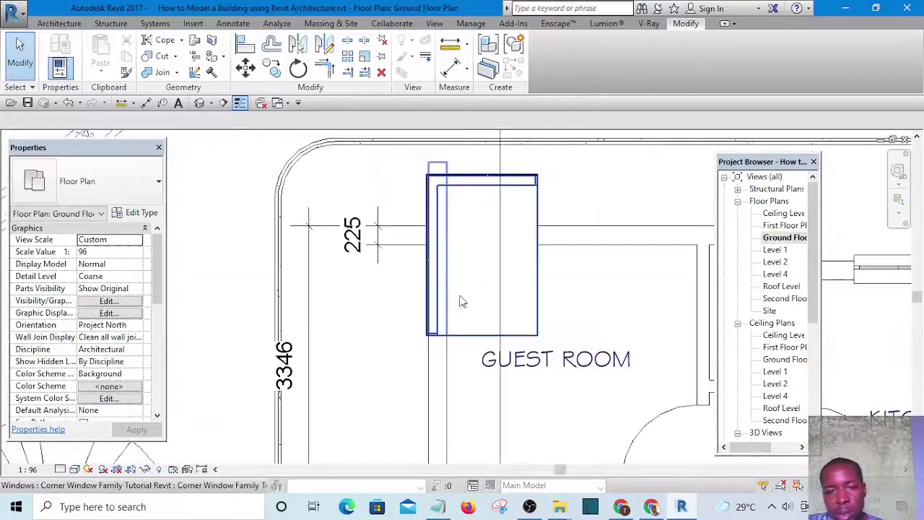
pyautogui.scroll(3, 532, 181)
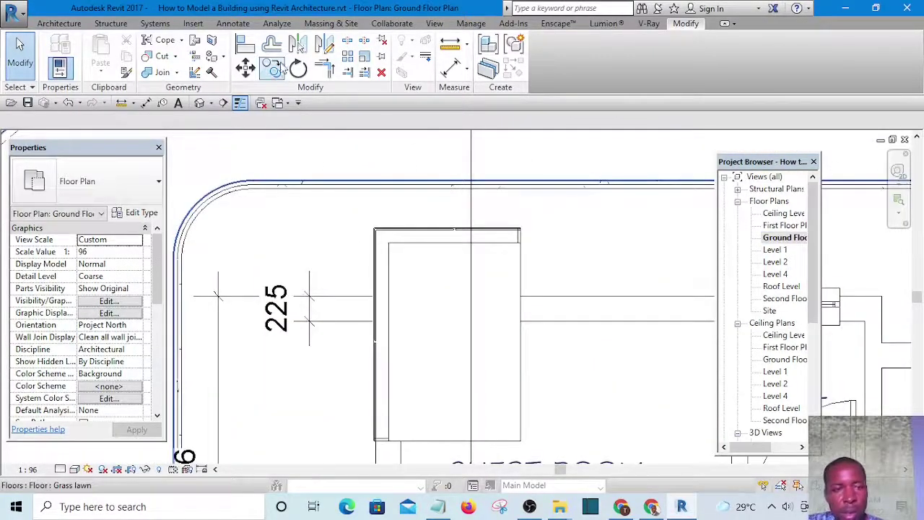
pyautogui.click(246, 41)
pyautogui.scroll(2, 558, 289)
pyautogui.click(566, 302)
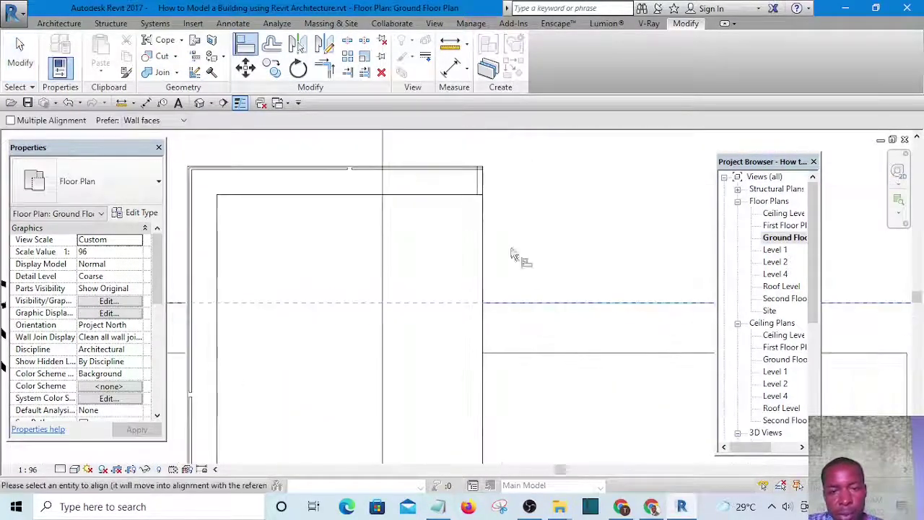
pyautogui.scroll(1, 445, 165)
pyautogui.scroll(3, 455, 171)
pyautogui.click(470, 178)
pyautogui.scroll(-5, 470, 178)
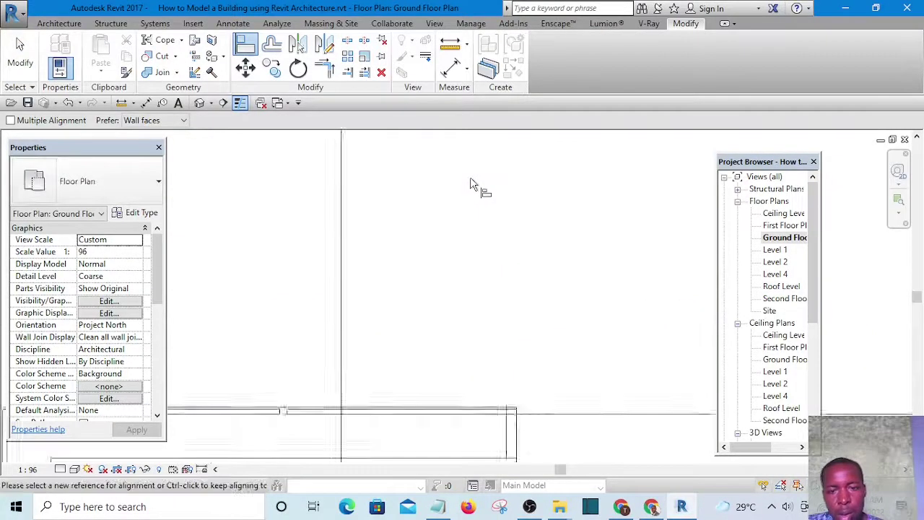
pyautogui.scroll(-2, 471, 184)
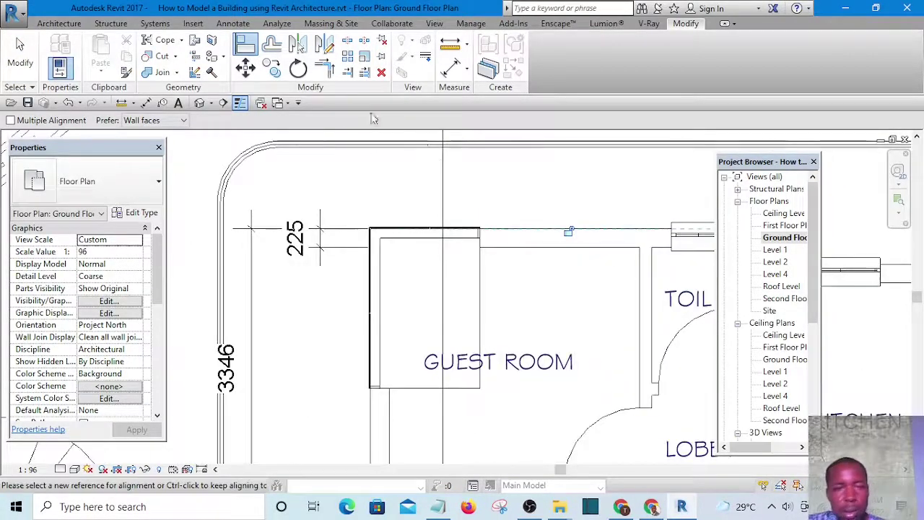
# - Examine the aligned corner window and its split glass on both wall faces in the project's 3D view
pyautogui.click(200, 103)
pyautogui.scroll(4, 621, 375)
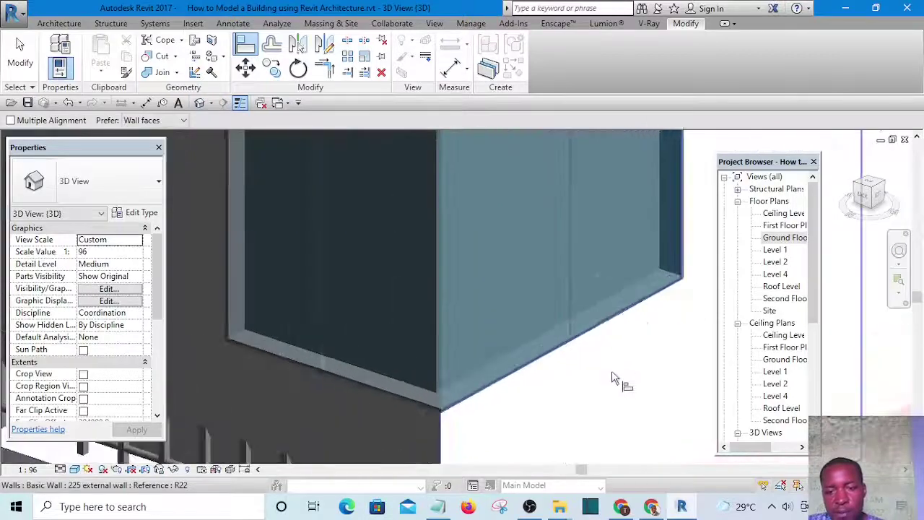
pyautogui.scroll(-3, 610, 382)
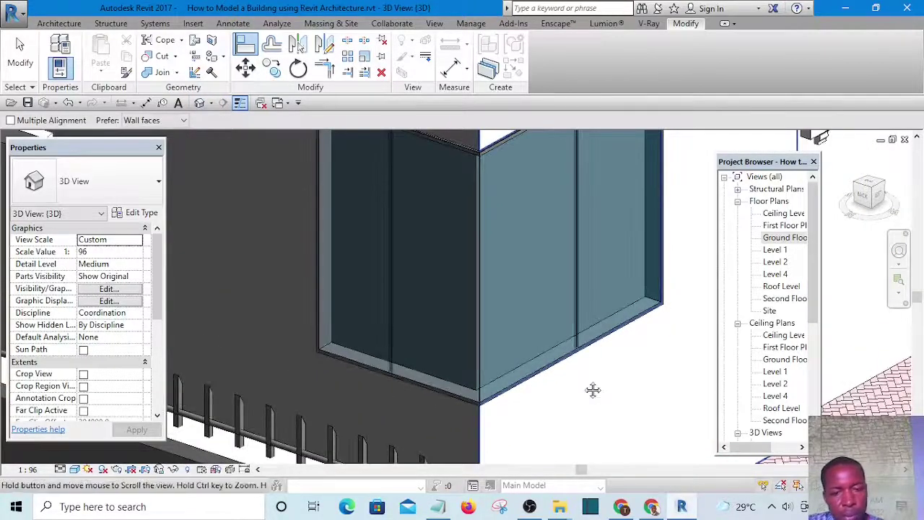
pyautogui.scroll(-5, 592, 390)
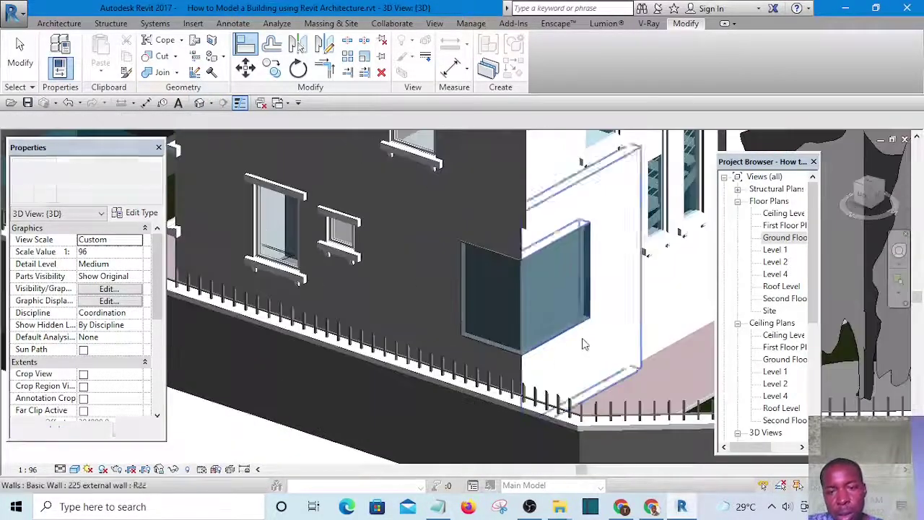
pyautogui.scroll(3, 584, 344)
pyautogui.moveTo(570, 355); pyautogui.dragTo(551, 389, button='middle')
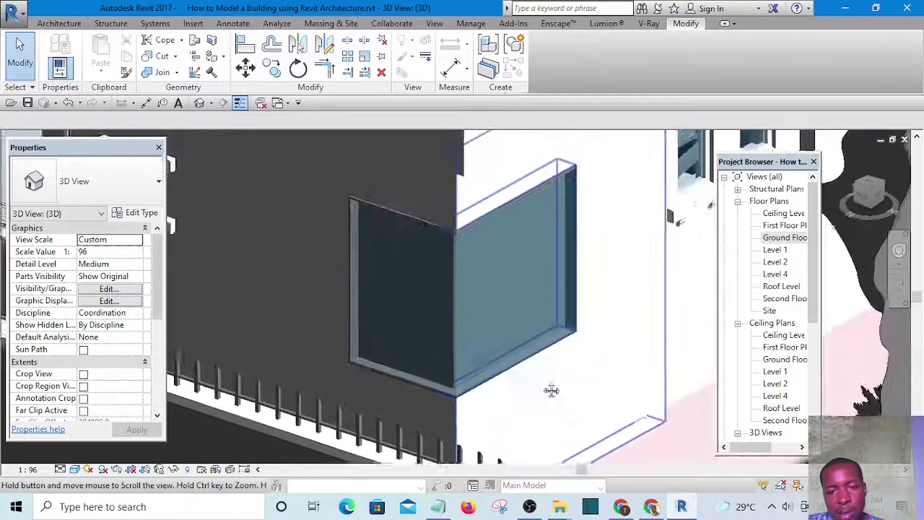
pyautogui.scroll(1, 426, 311)
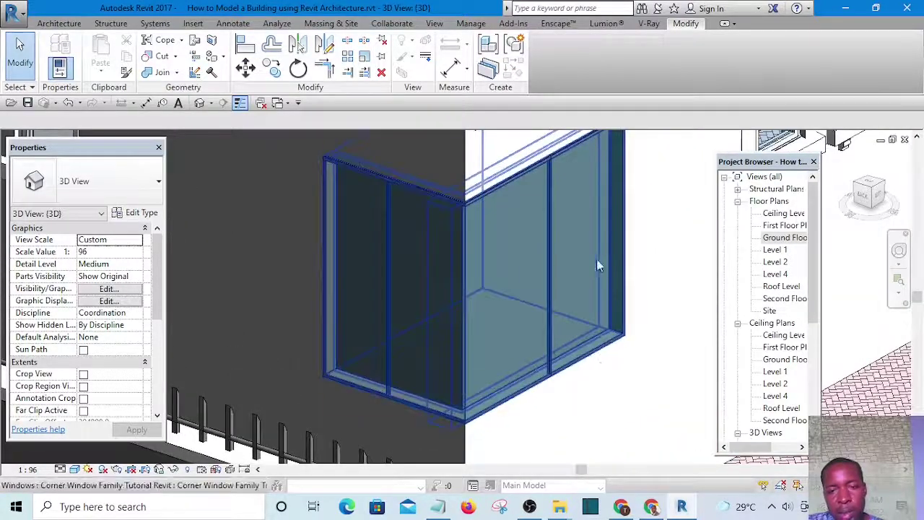
pyautogui.scroll(5, 577, 213)
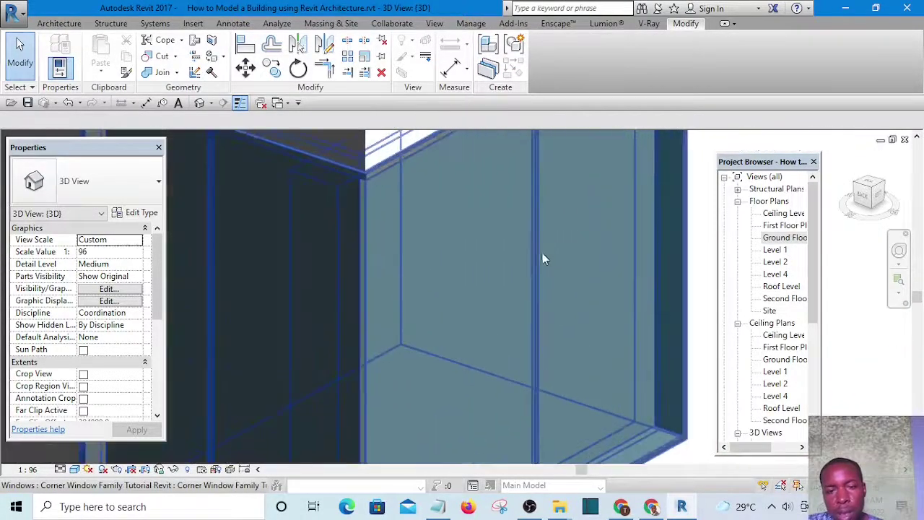
pyautogui.scroll(-5, 605, 226)
pyautogui.scroll(2, 604, 216)
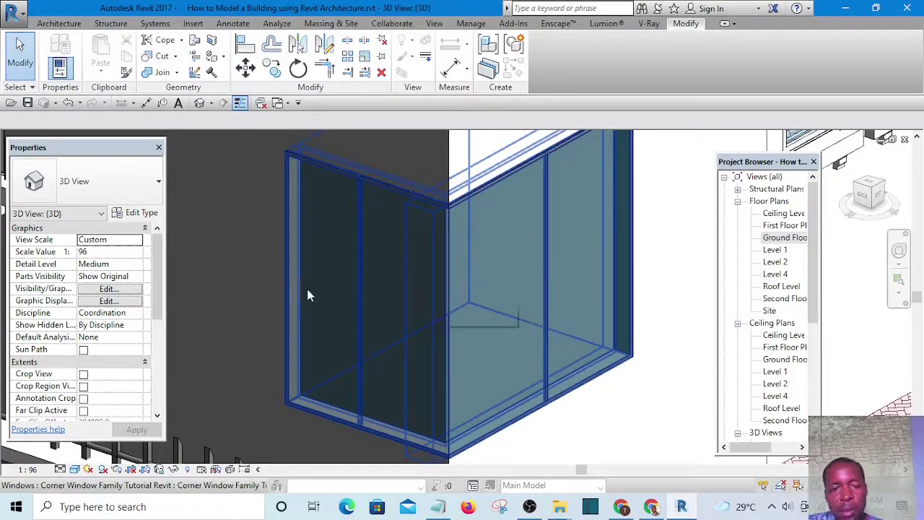
pyautogui.scroll(-3, 404, 314)
pyautogui.scroll(3, 477, 321)
pyautogui.scroll(-3, 470, 339)
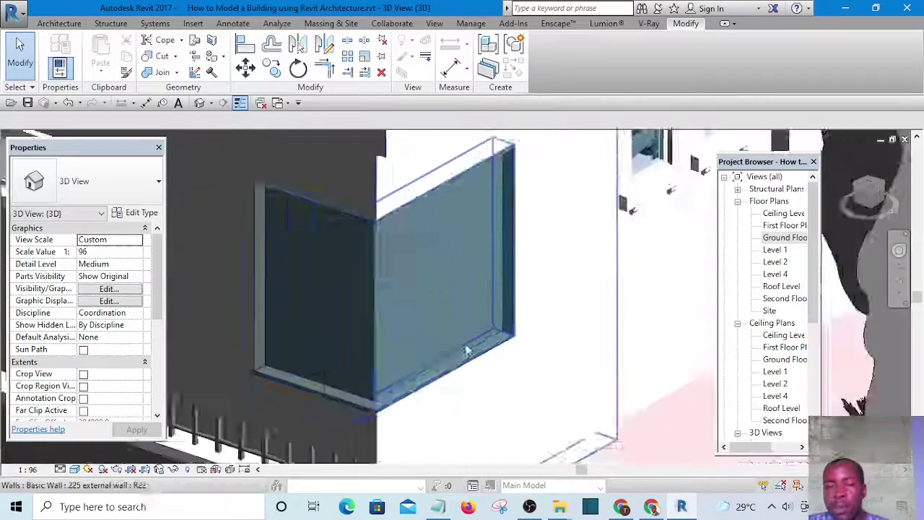
# - Open the guest room corner window's family for editing and view its Ref. Level floor plan
pyautogui.click(435, 289)
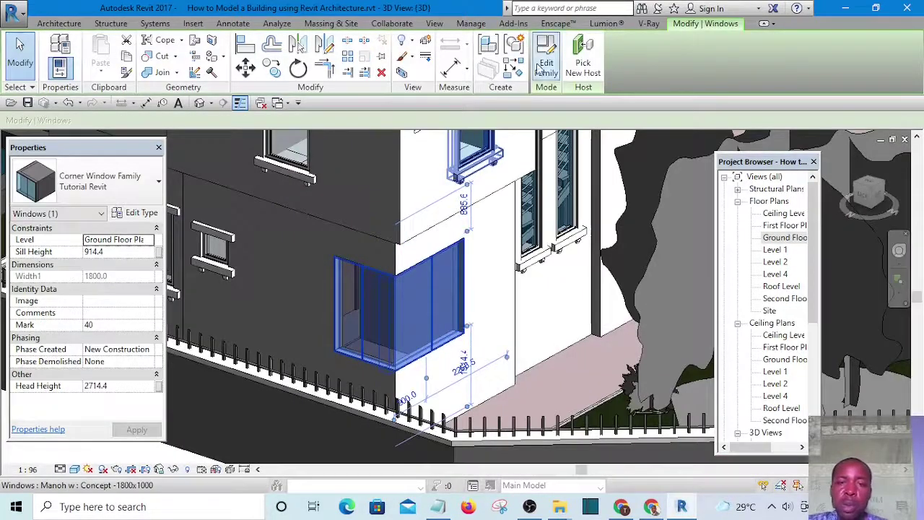
pyautogui.click(540, 68)
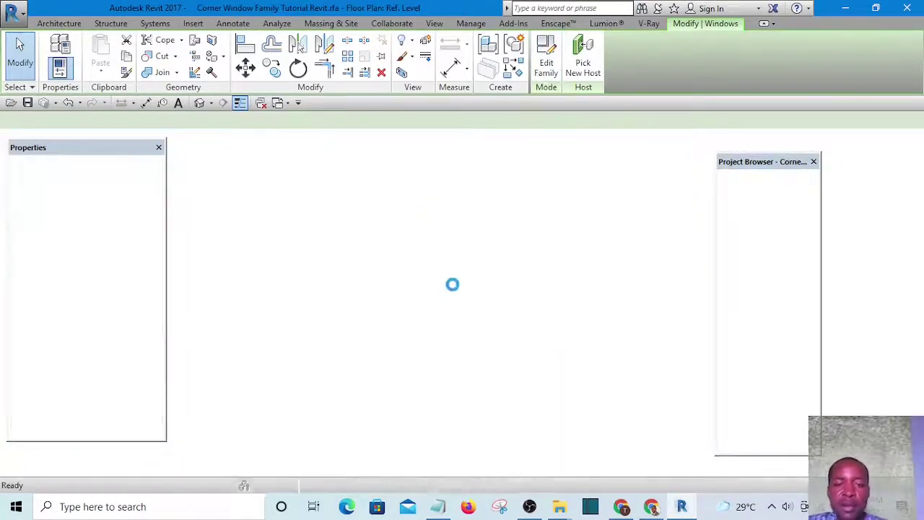
pyautogui.scroll(3, 365, 310)
pyautogui.scroll(-3, 437, 169)
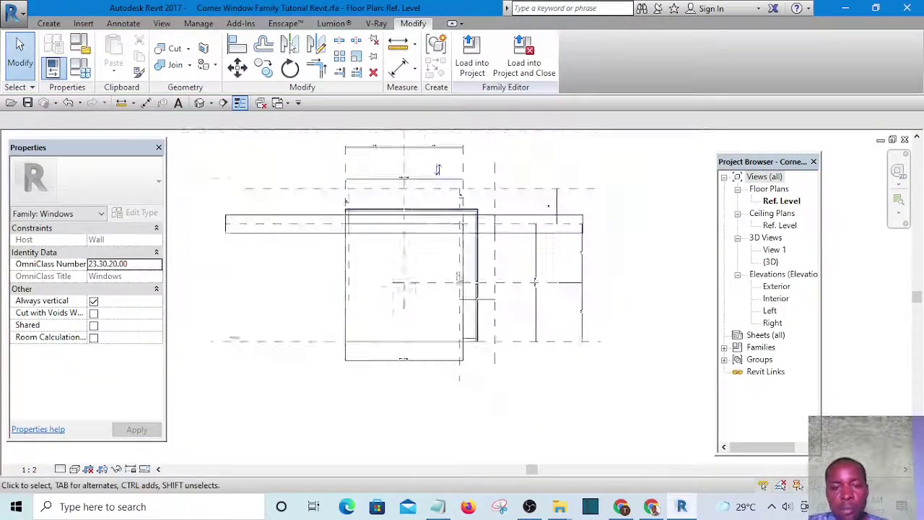
pyautogui.scroll(4, 437, 168)
pyautogui.scroll(-4, 390, 271)
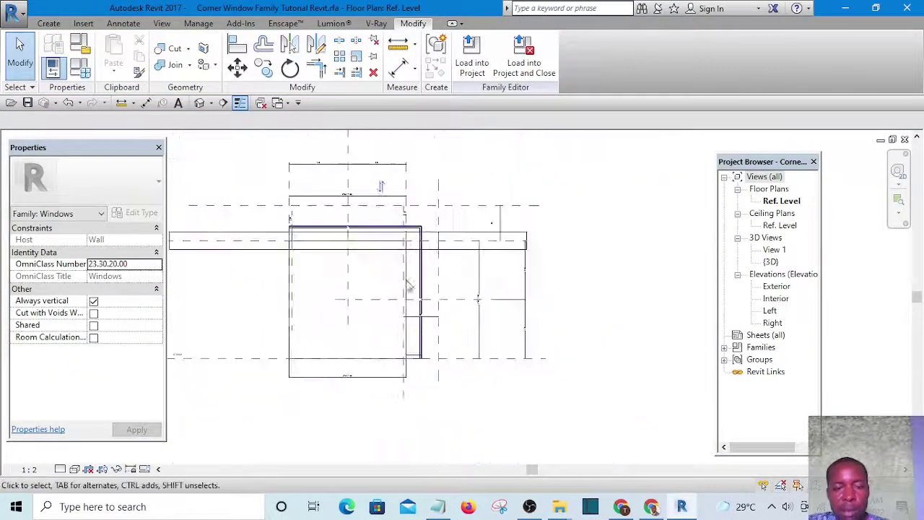
# - Open the family's Exterior elevation and examine the window's glass split and reference planes
pyautogui.click(777, 288)
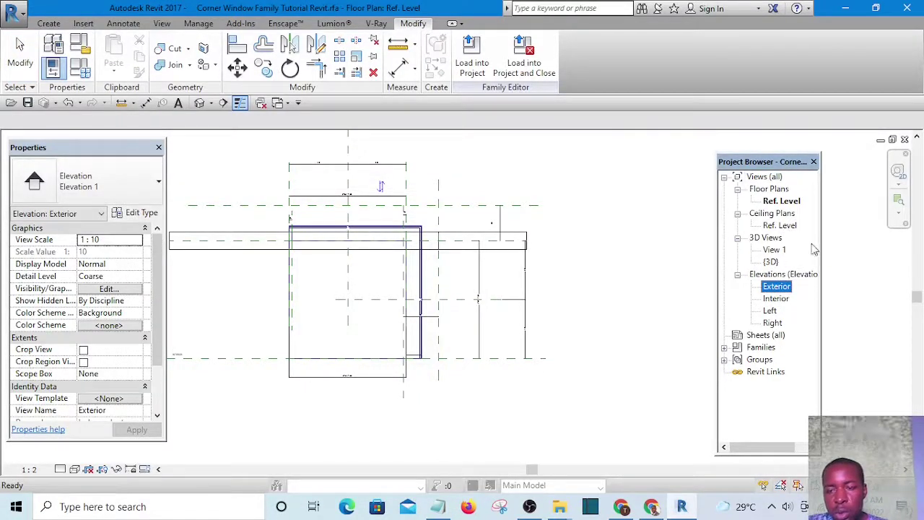
pyautogui.doubleClick(777, 298)
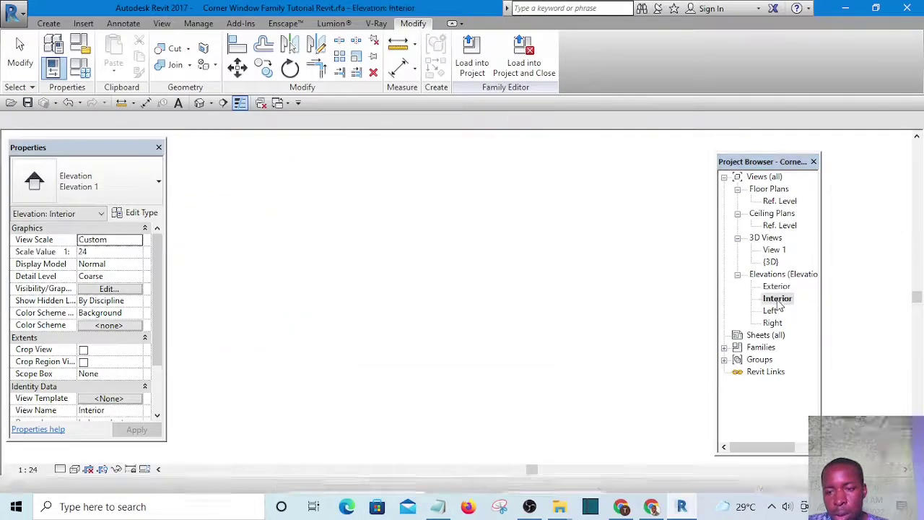
pyautogui.doubleClick(777, 287)
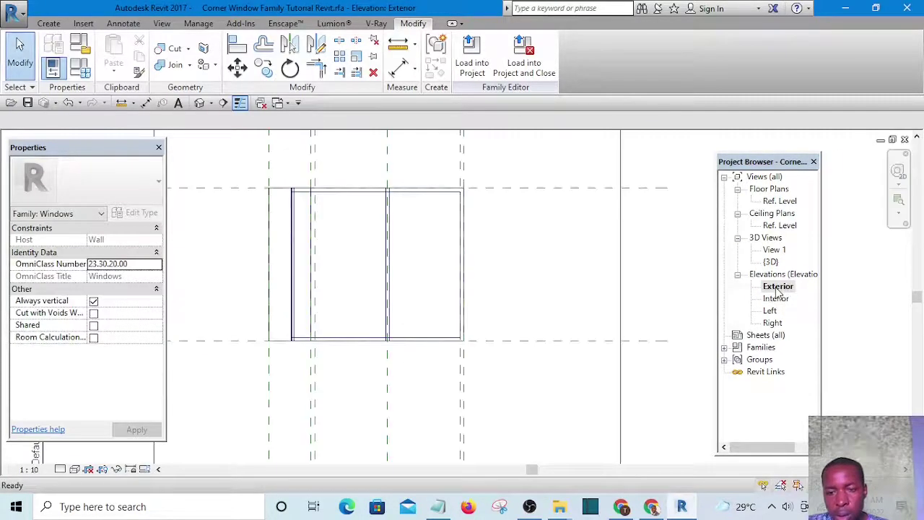
pyautogui.scroll(4, 398, 249)
pyautogui.scroll(-1, 461, 297)
pyautogui.scroll(-4, 430, 301)
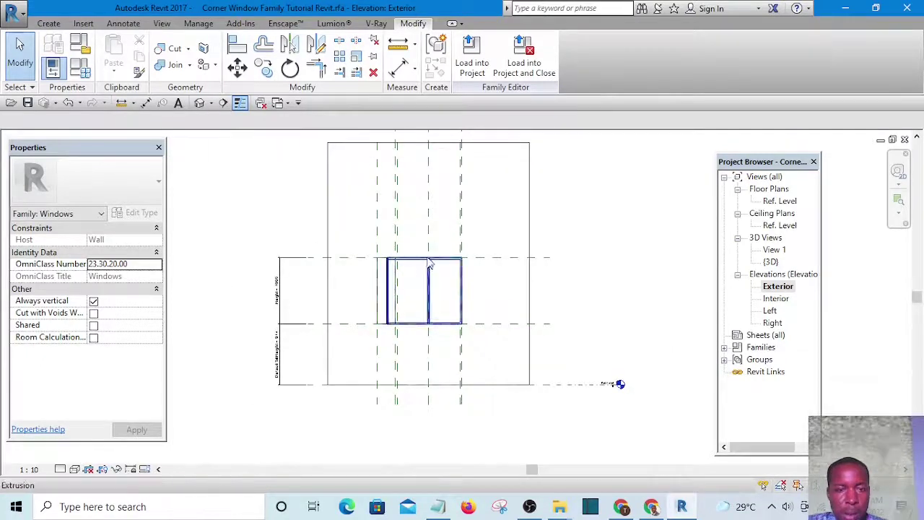
# - Reset the temporary hide/isolate in the family's 3D view and orbit to face the host wall with the window
pyautogui.click(205, 104)
pyautogui.scroll(-5, 364, 284)
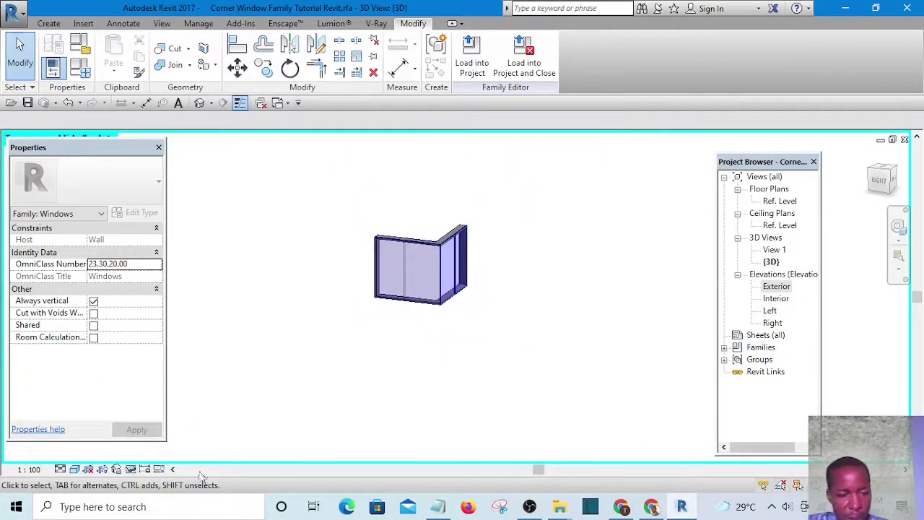
pyautogui.click(130, 470)
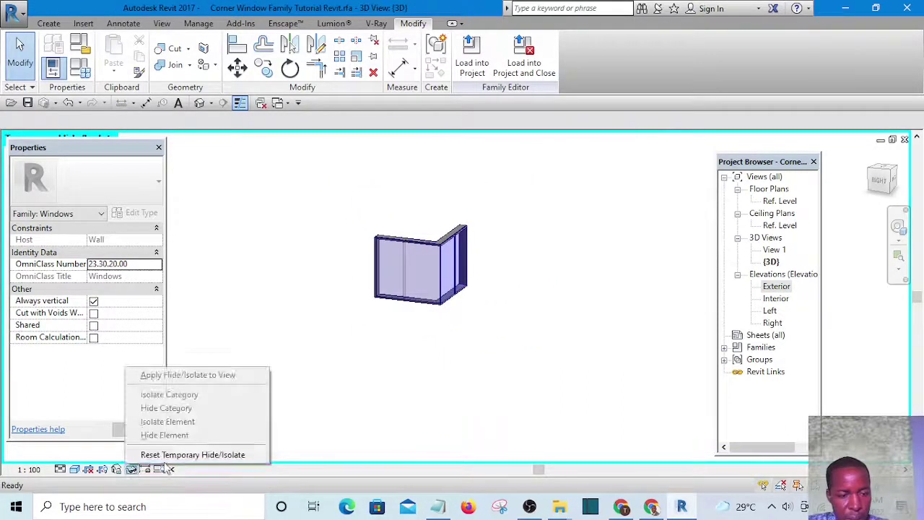
pyautogui.click(166, 452)
pyautogui.keyDown('shift'); pyautogui.moveTo(531, 349); pyautogui.dragTo(415, 356, button='middle'); pyautogui.keyUp('shift')
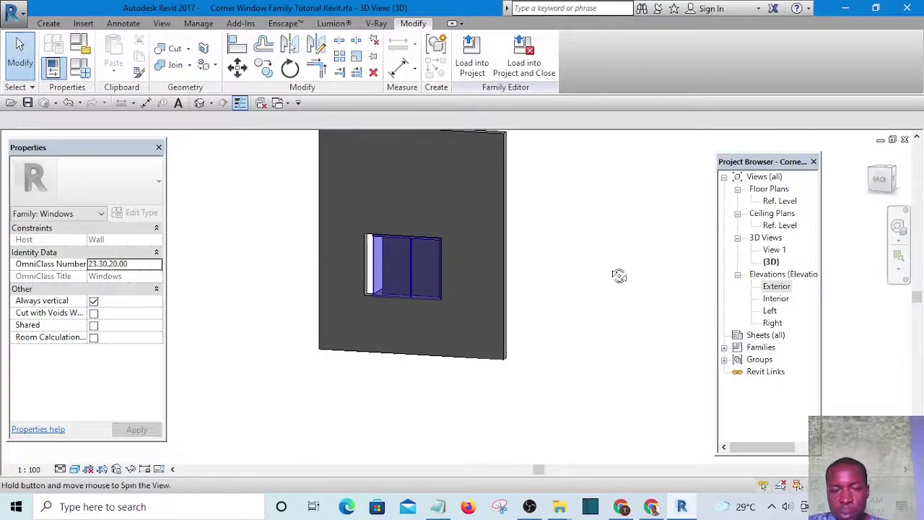
pyautogui.keyDown('shift'); pyautogui.moveTo(618, 274); pyautogui.dragTo(653, 259, button='middle'); pyautogui.keyUp('shift')
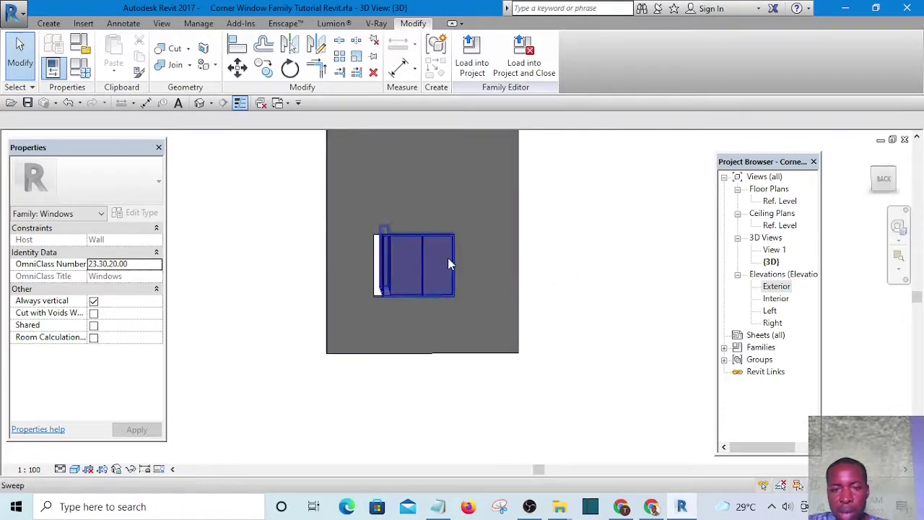
# - Return to the Exterior elevation and examine the window frame and the centre glass gap up close
pyautogui.doubleClick(777, 287)
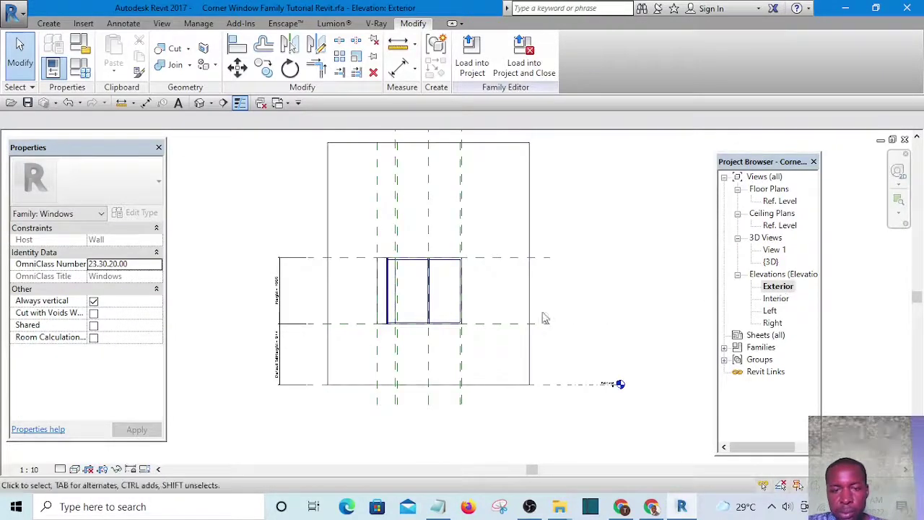
pyautogui.scroll(5, 438, 310)
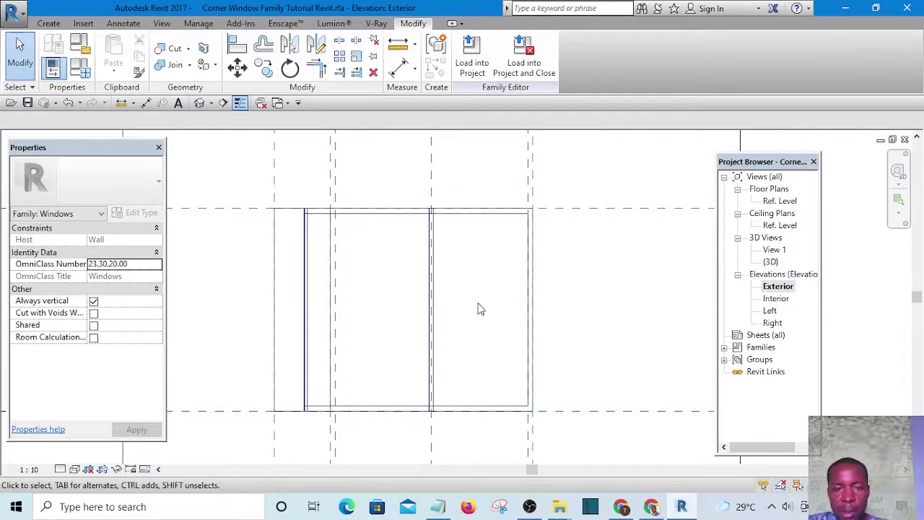
pyautogui.scroll(-2, 480, 309)
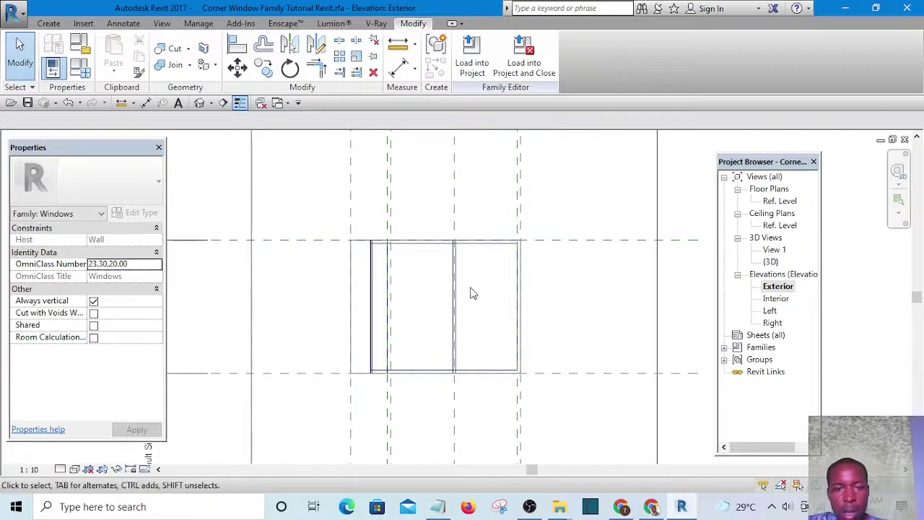
pyautogui.scroll(-1, 470, 291)
pyautogui.moveTo(419, 300); pyautogui.dragTo(338, 304, button='middle')
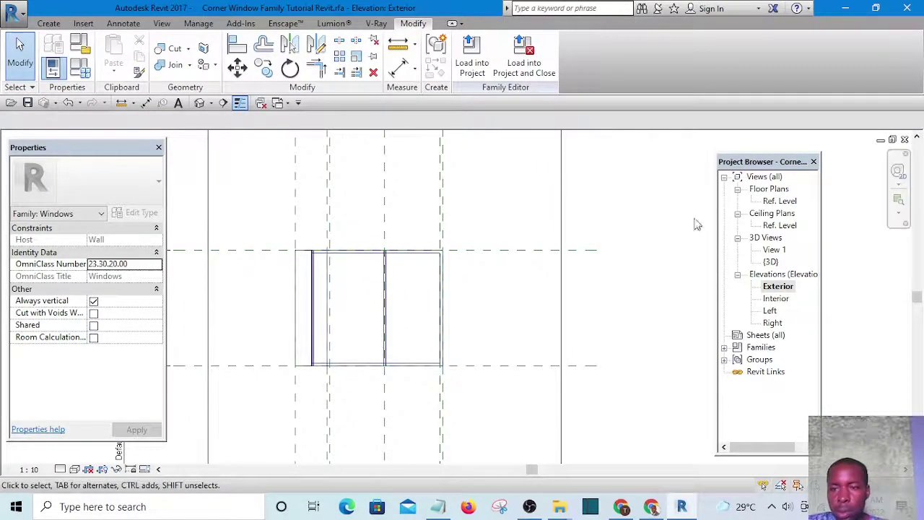
pyautogui.moveTo(469, 242); pyautogui.dragTo(396, 270, button='middle')
# - Check the glass extrusion's sketch from the family's 3D view, finish the edit and deselect the glass
pyautogui.click(201, 103)
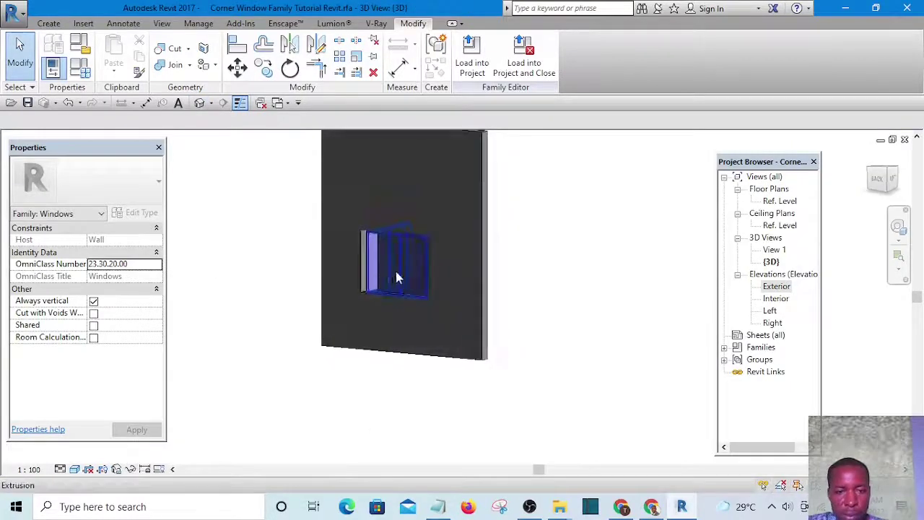
pyautogui.scroll(5, 409, 267)
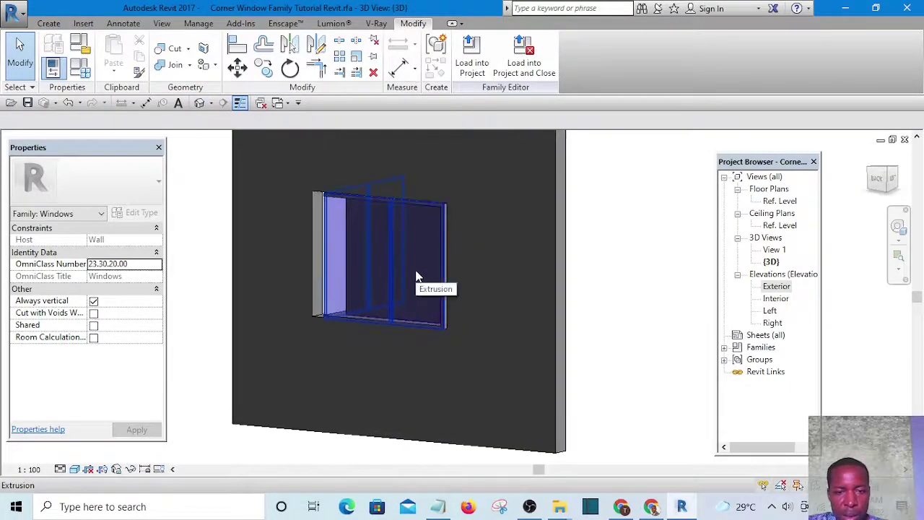
pyautogui.click(415, 277)
pyautogui.keyDown('shift'); pyautogui.moveTo(416, 276); pyautogui.dragTo(505, 209, button='middle'); pyautogui.keyUp('shift')
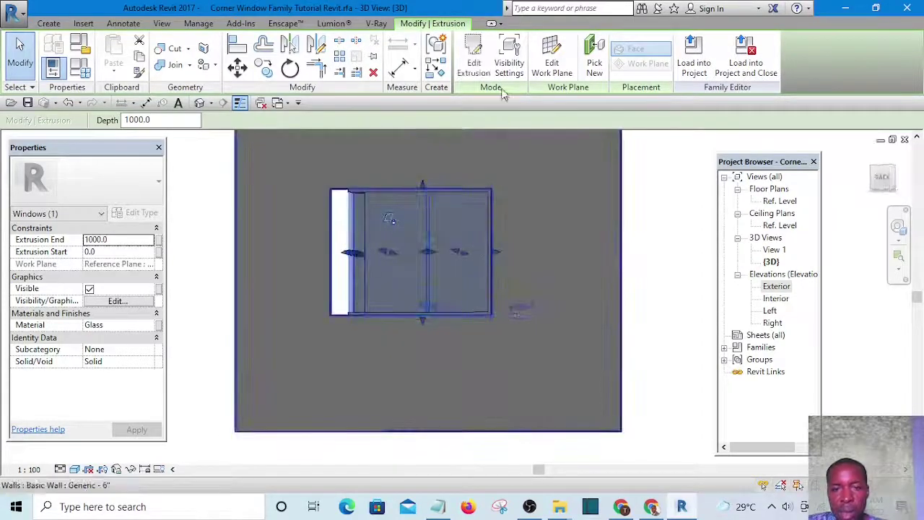
pyautogui.click(471, 64)
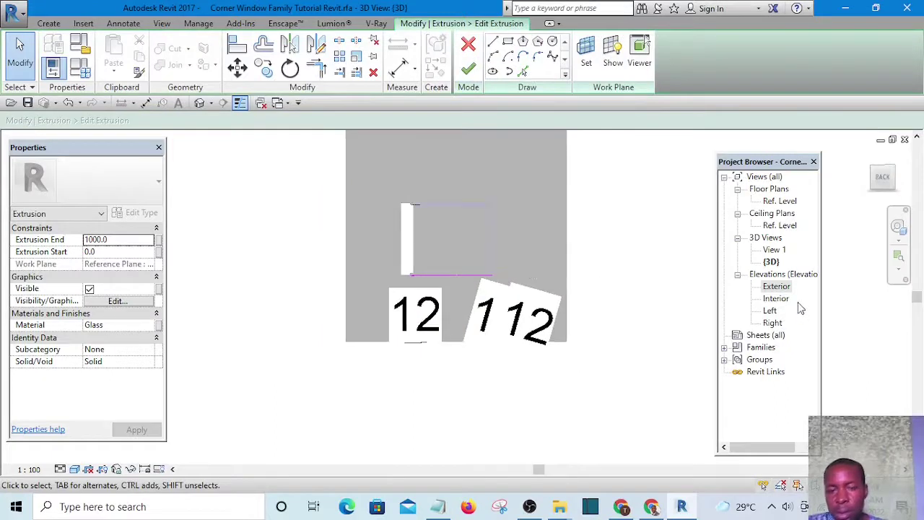
pyautogui.click(469, 76)
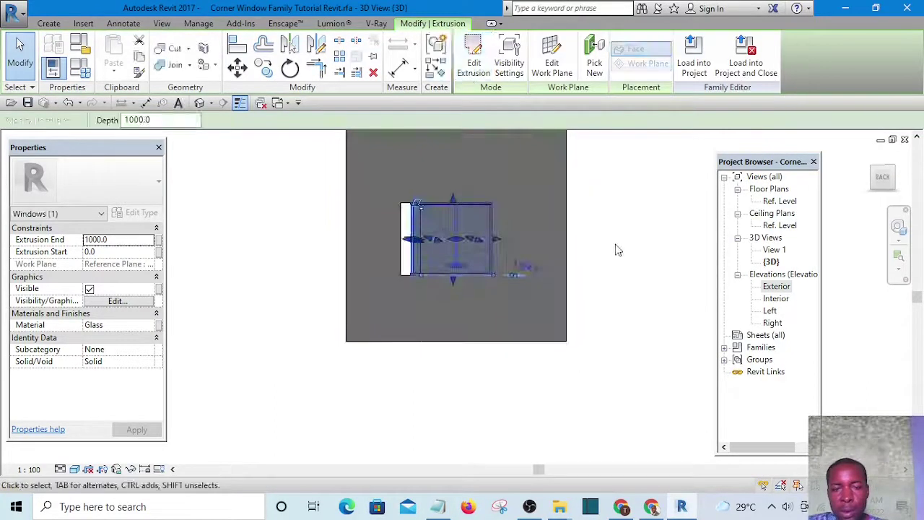
pyautogui.click(616, 249)
pyautogui.scroll(4, 452, 255)
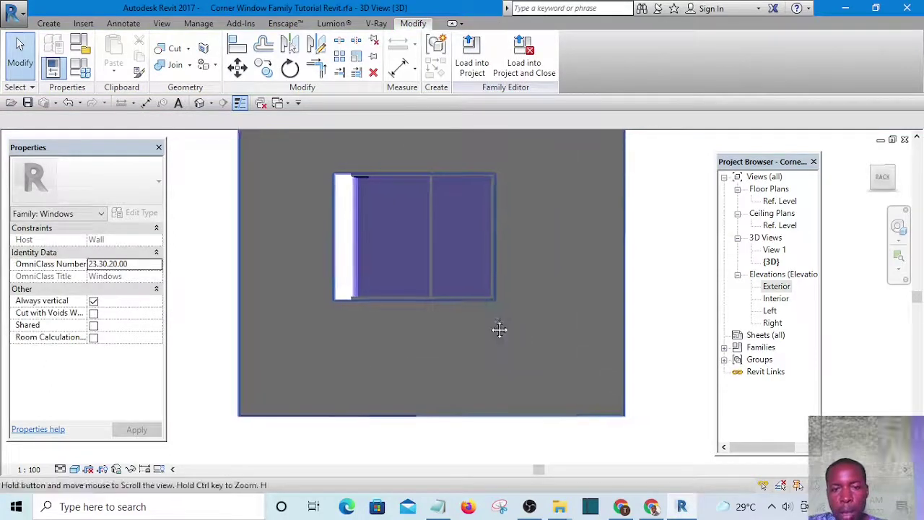
# - Orbit the family's 3D view, reopen the Exterior elevation and examine the window's frame, extents and Top reference plane
pyautogui.scroll(-1, 499, 330)
pyautogui.keyDown('shift'); pyautogui.moveTo(540, 290); pyautogui.dragTo(621, 328, button='middle'); pyautogui.keyUp('shift')
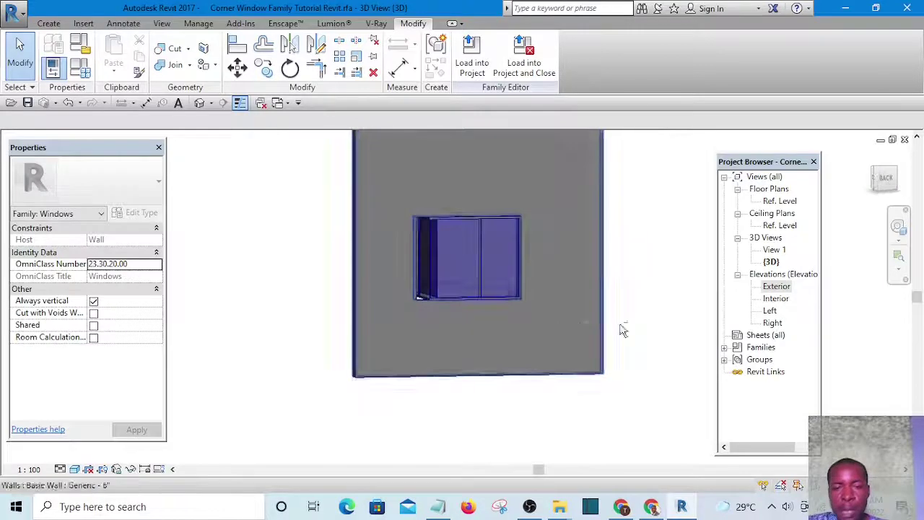
pyautogui.doubleClick(777, 287)
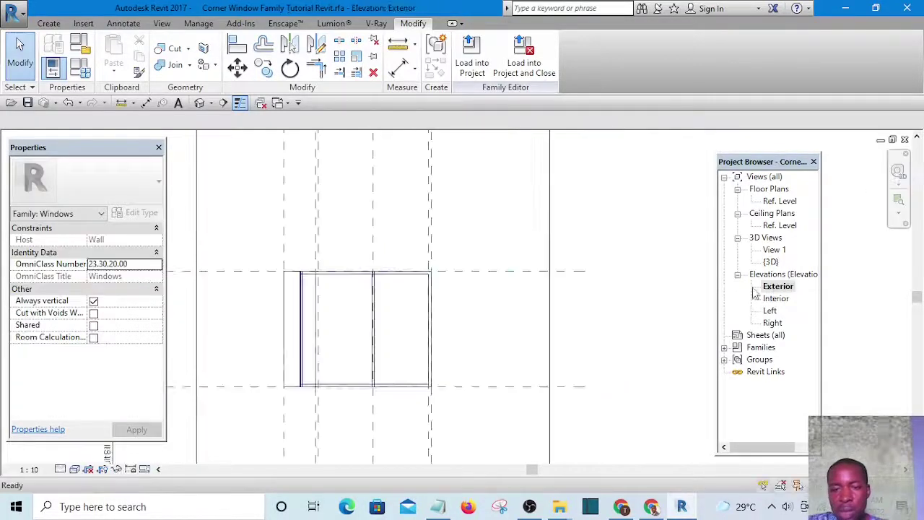
pyautogui.scroll(2, 369, 315)
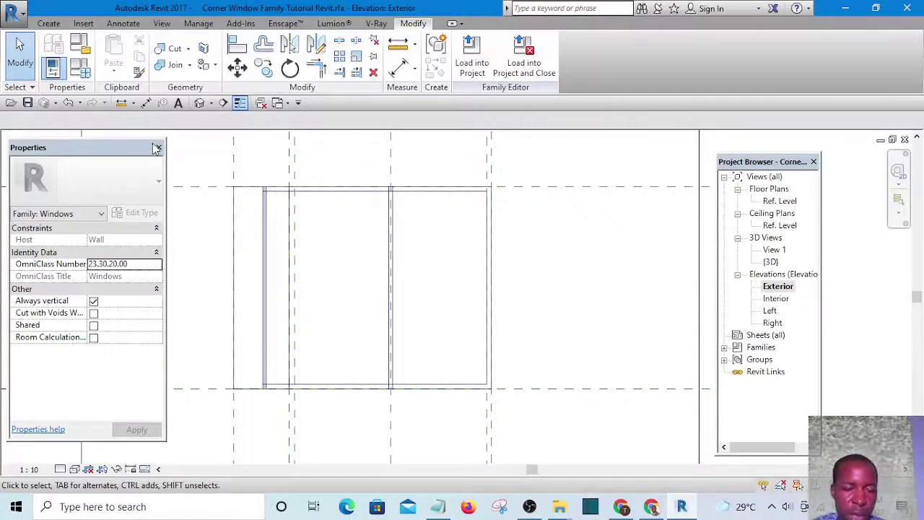
pyautogui.scroll(-4, 509, 259)
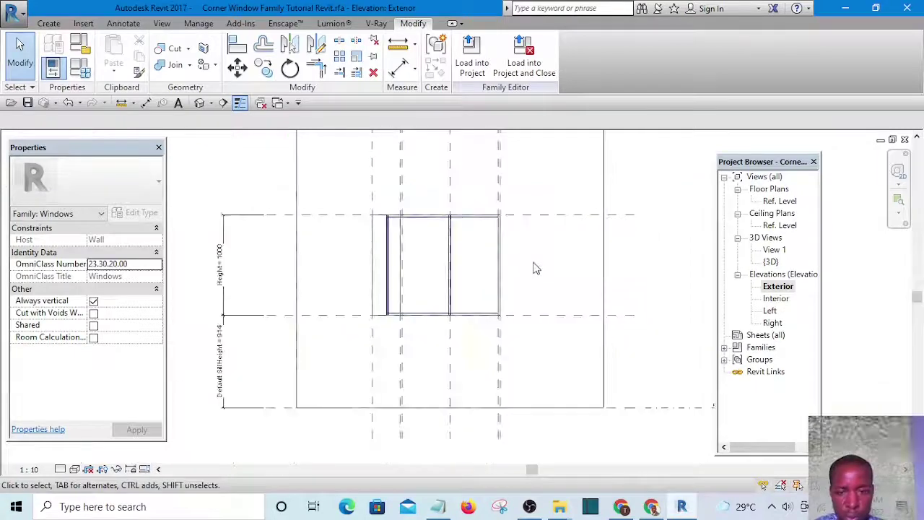
pyautogui.scroll(3, 484, 272)
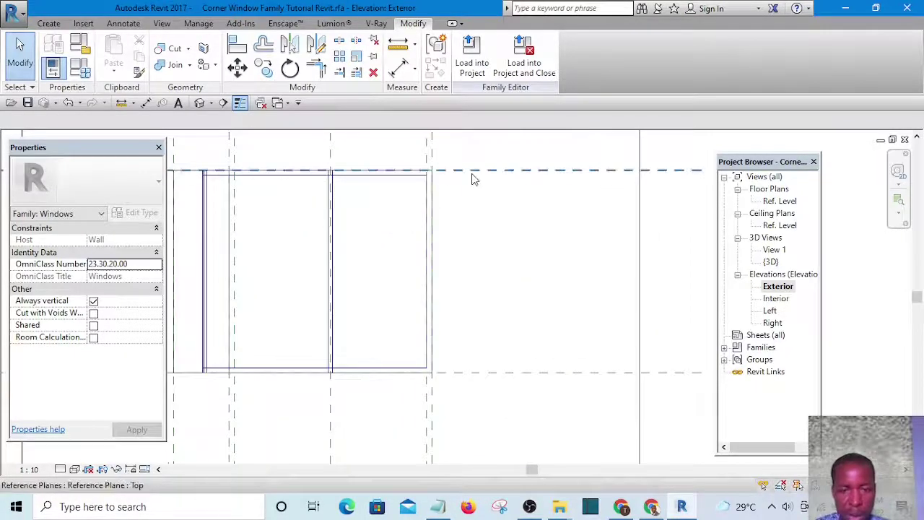
pyautogui.click(471, 173)
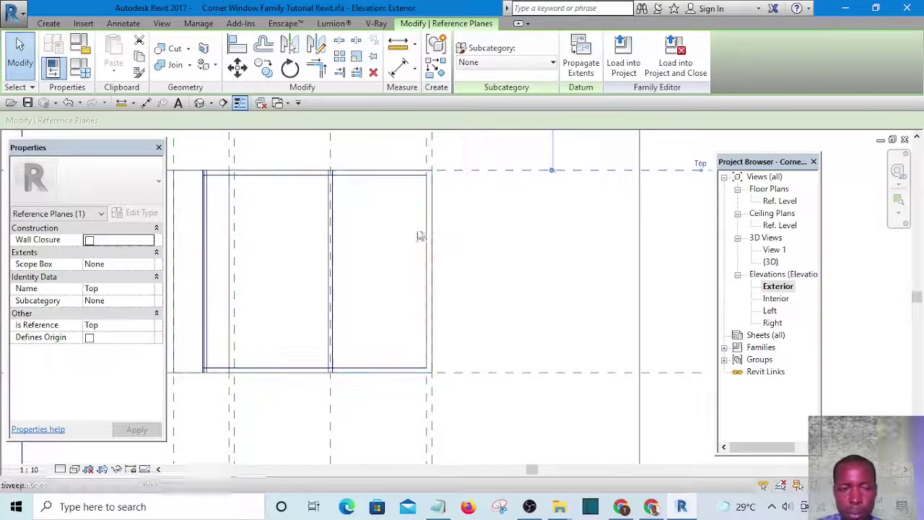
pyautogui.scroll(-3, 421, 236)
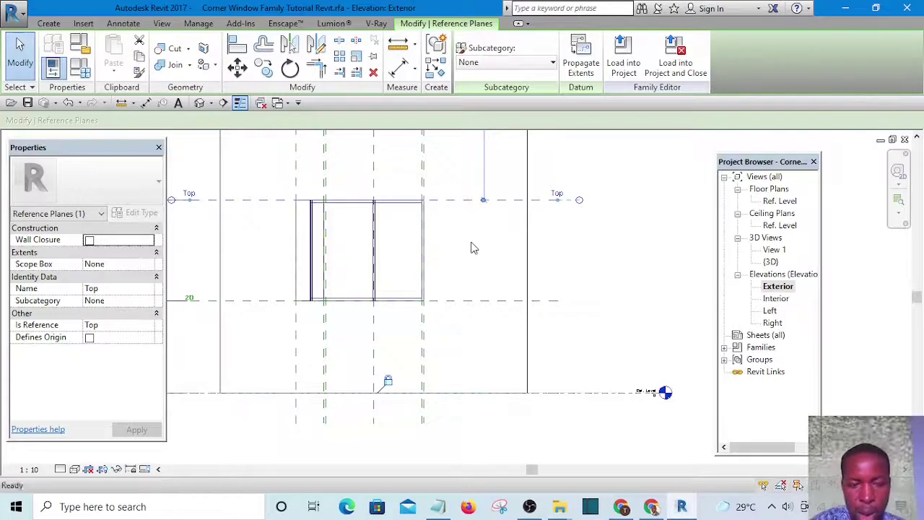
# - Draw two horizontal reference planes across the window between the Top and Sill planes
pyautogui.press('r')
pyautogui.press('p')
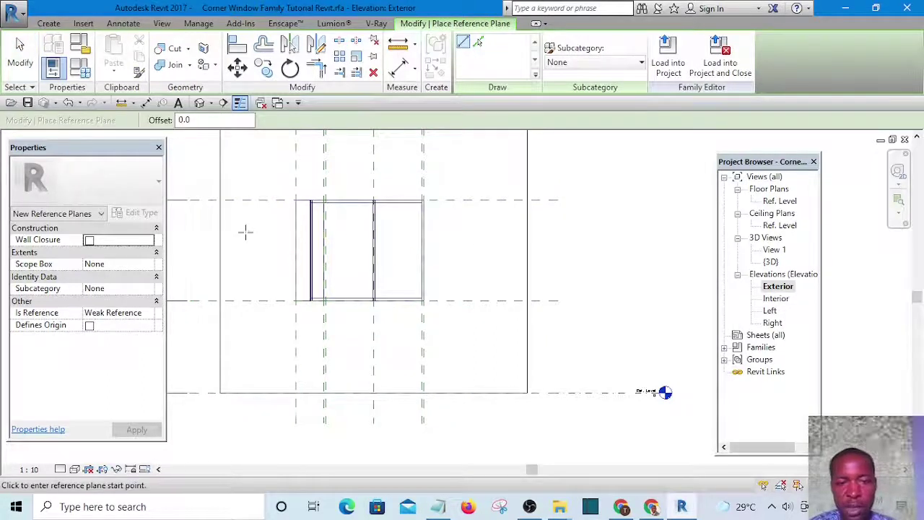
pyautogui.click(245, 231)
pyautogui.click(546, 232)
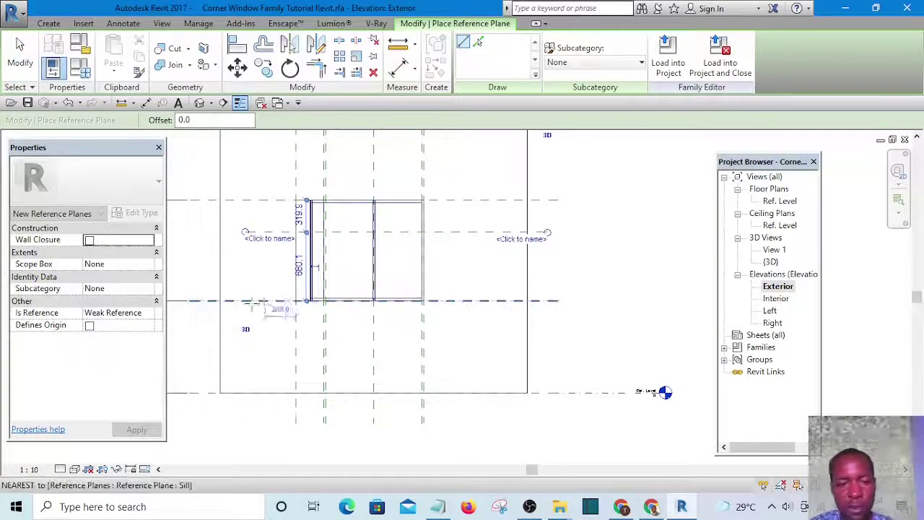
pyautogui.click(239, 270)
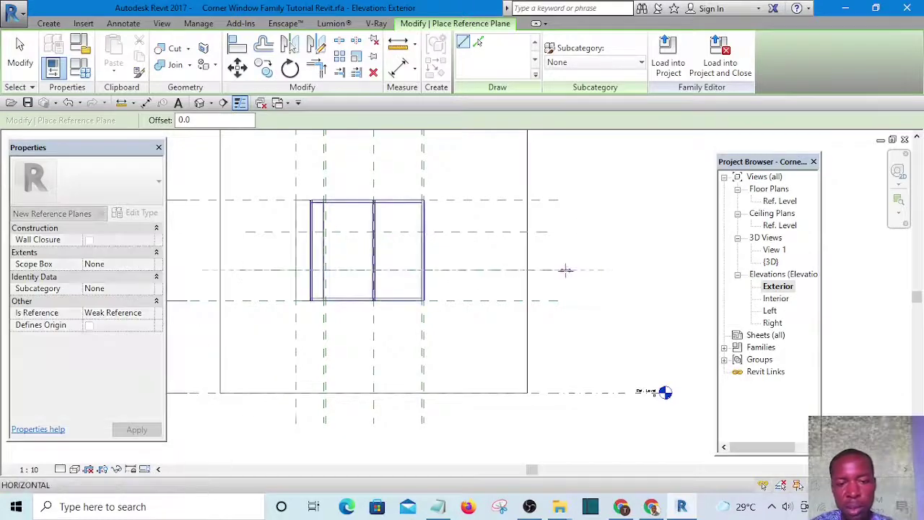
pyautogui.click(566, 270)
pyautogui.scroll(-1, 390, 182)
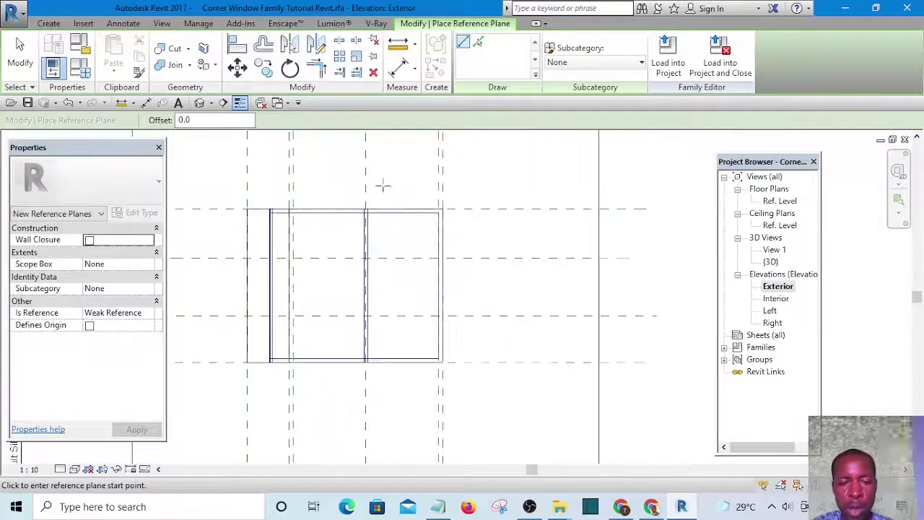
# - Draw two vertical reference planes through the window, one on each side of the centre plane
pyautogui.scroll(2, 381, 185)
pyautogui.scroll(-2, 368, 161)
pyautogui.scroll(1, 369, 147)
pyautogui.click(369, 147)
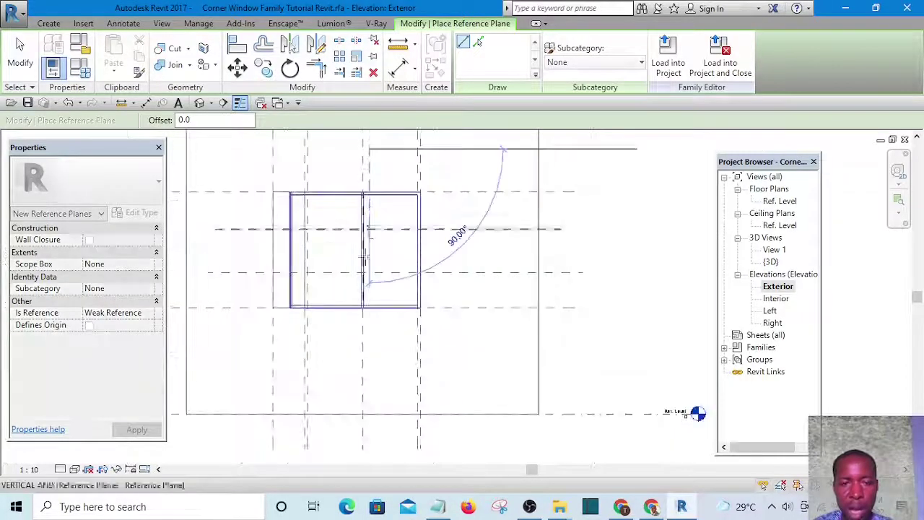
pyautogui.click(368, 377)
pyautogui.scroll(2, 337, 194)
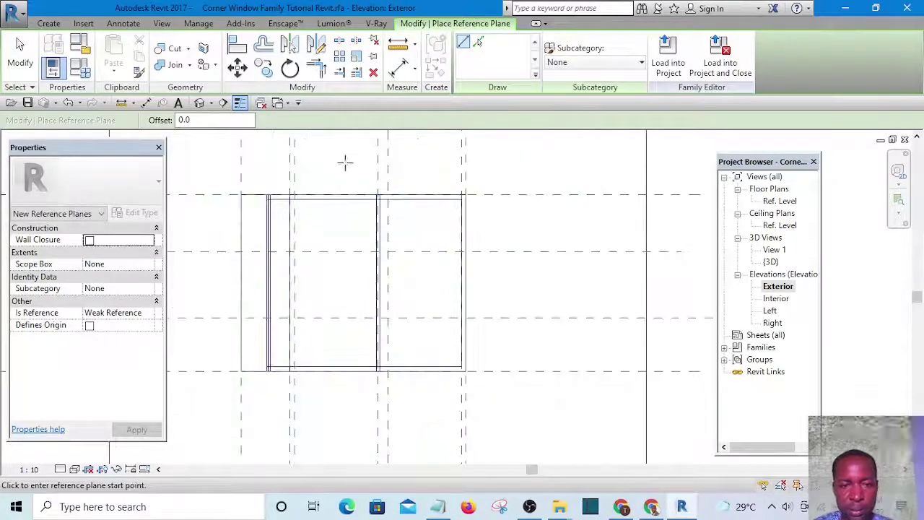
pyautogui.click(355, 150)
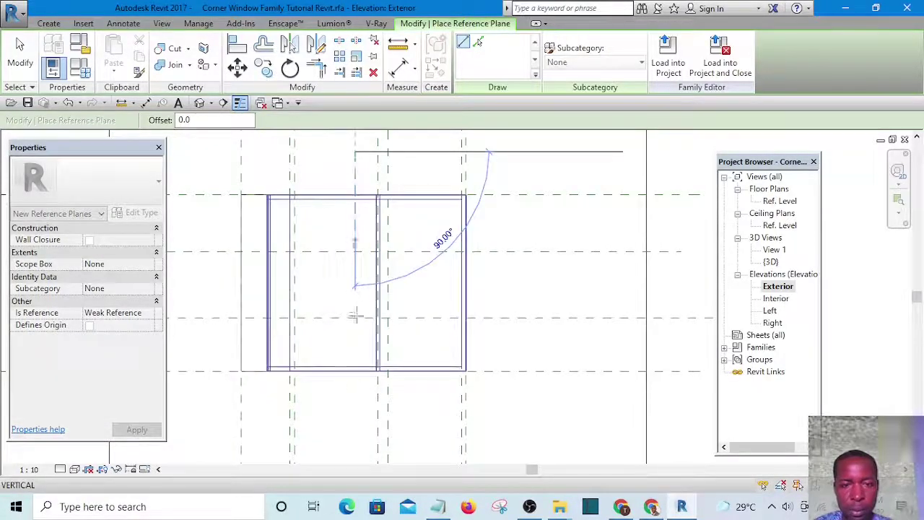
pyautogui.click(356, 433)
pyautogui.press('Escape')
pyautogui.press('Escape')
# - Align the two new vertical reference planes with the glass edges on either side of the centre gap
pyautogui.scroll(2, 376, 152)
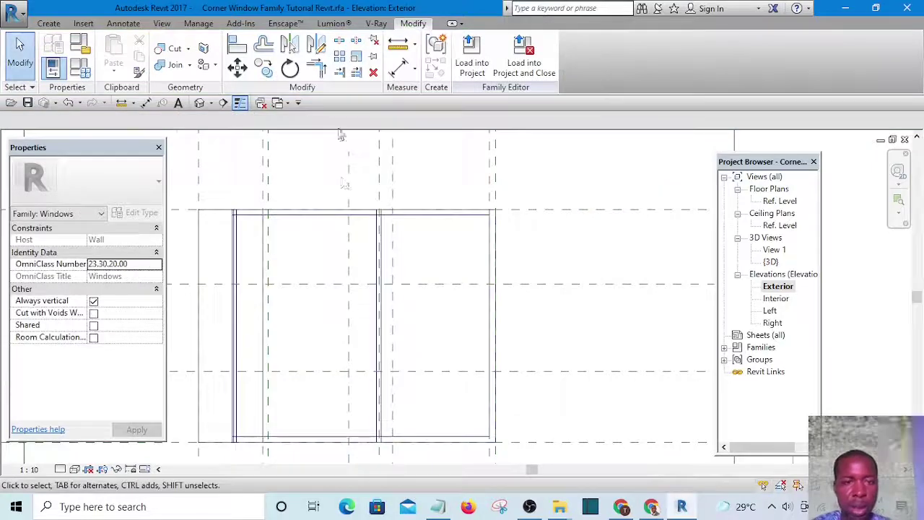
pyautogui.scroll(1, 341, 137)
pyautogui.press('a')
pyautogui.press('l')
pyautogui.scroll(3, 404, 270)
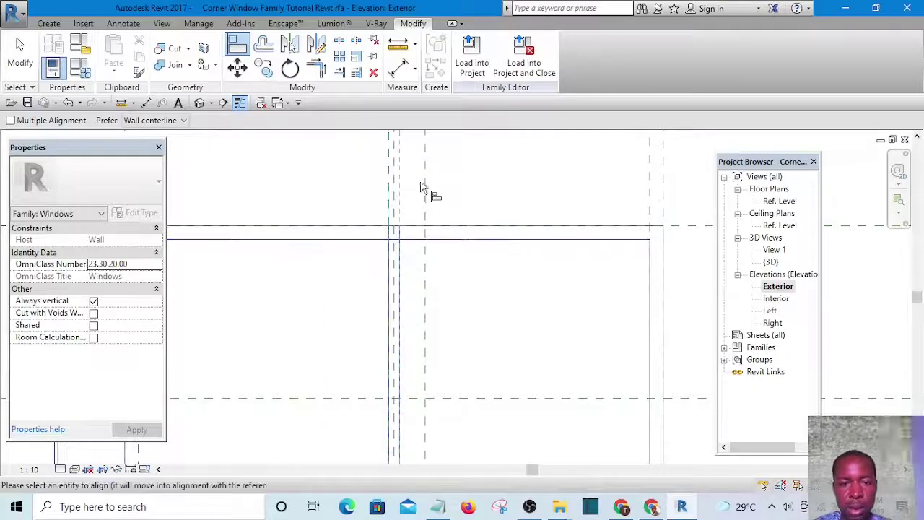
pyautogui.scroll(-3, 438, 190)
pyautogui.press('Escape')
pyautogui.press('Escape')
pyautogui.moveTo(443, 185); pyautogui.dragTo(419, 282, button='middle')
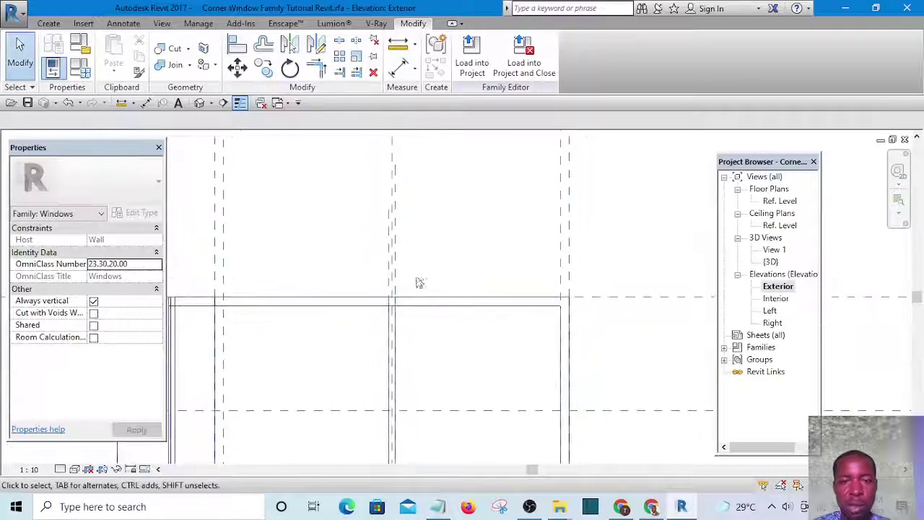
# - Dimension the three central vertical reference planes as a chain above the window and lock both segments
pyautogui.scroll(3, 416, 273)
pyautogui.scroll(1, 387, 190)
pyautogui.click(399, 68)
pyautogui.scroll(2, 371, 264)
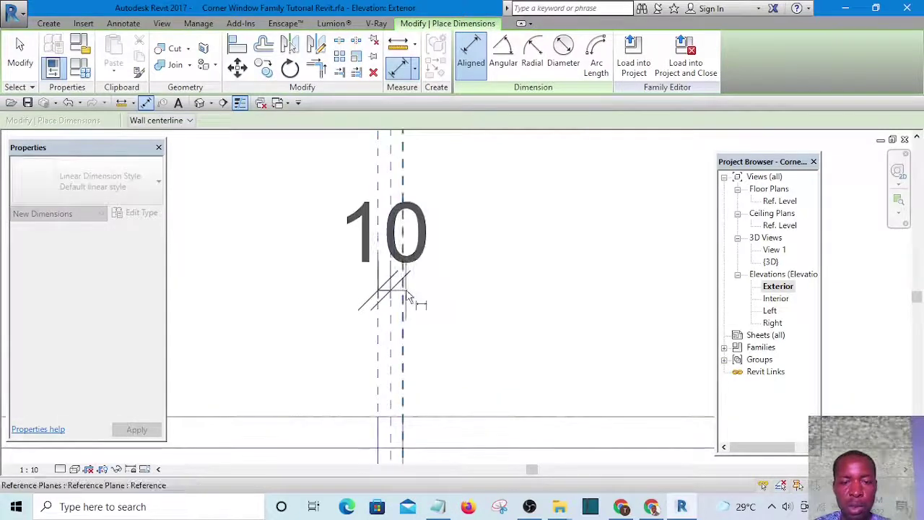
pyautogui.scroll(-3, 451, 300)
pyautogui.scroll(3, 433, 314)
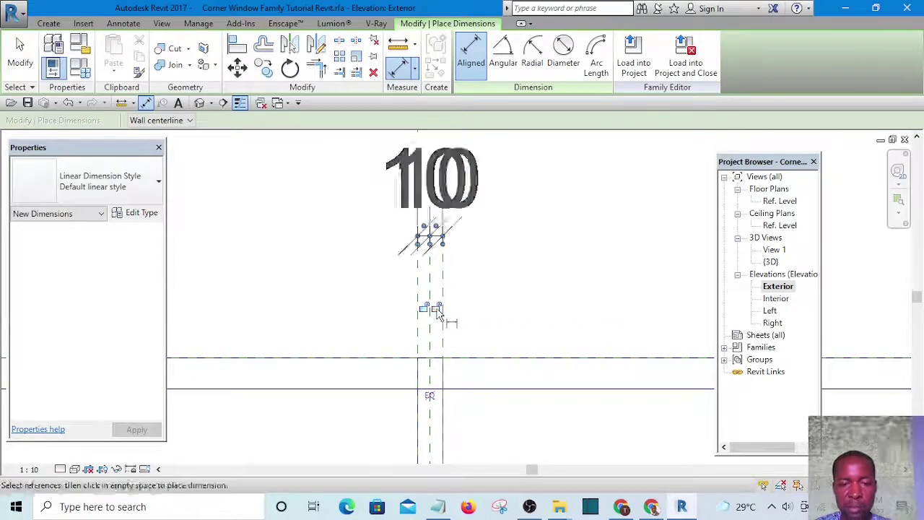
pyautogui.scroll(3, 437, 310)
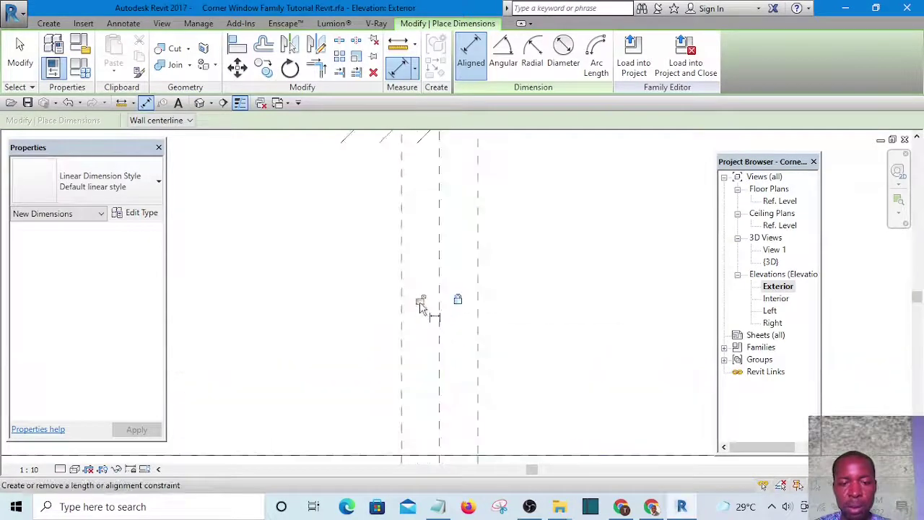
pyautogui.scroll(-5, 467, 260)
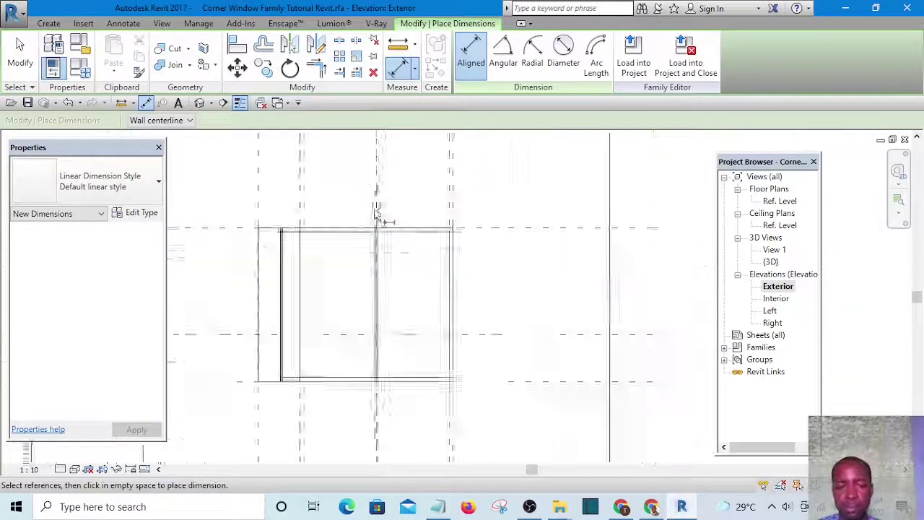
pyautogui.press('Escape')
pyautogui.press('Escape')
# - Dimension the four horizontal planes from Top to Sill beside the window and constrain the segments as equal
pyautogui.scroll(3, 416, 260)
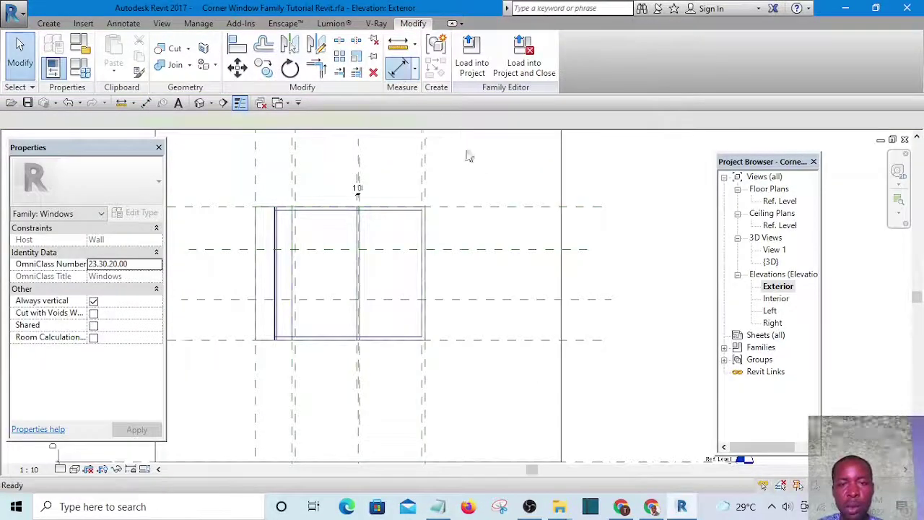
pyautogui.press('d')
pyautogui.press('i')
pyautogui.click(473, 208)
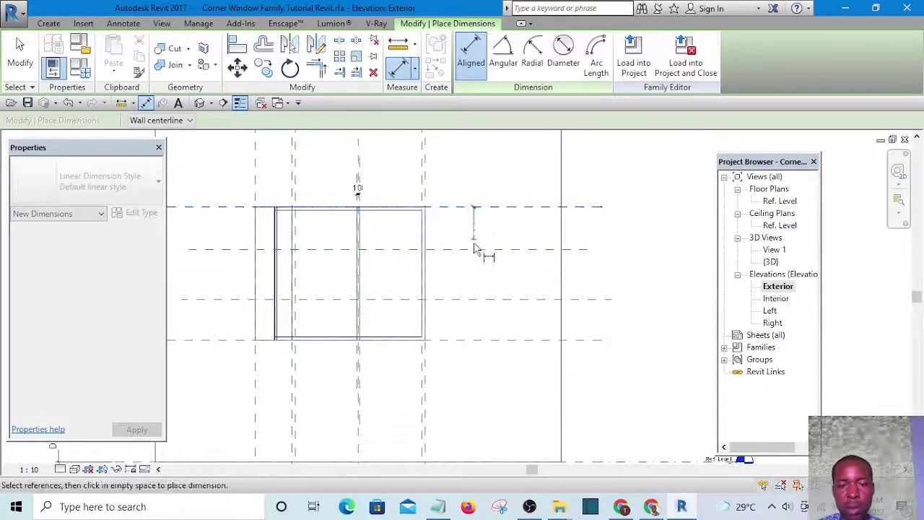
pyautogui.click(467, 301)
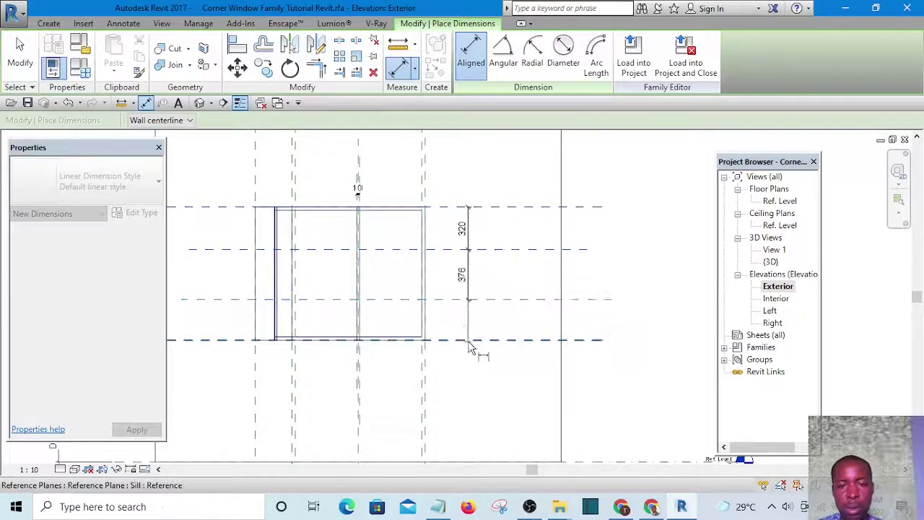
pyautogui.click(480, 286)
pyautogui.click(462, 279)
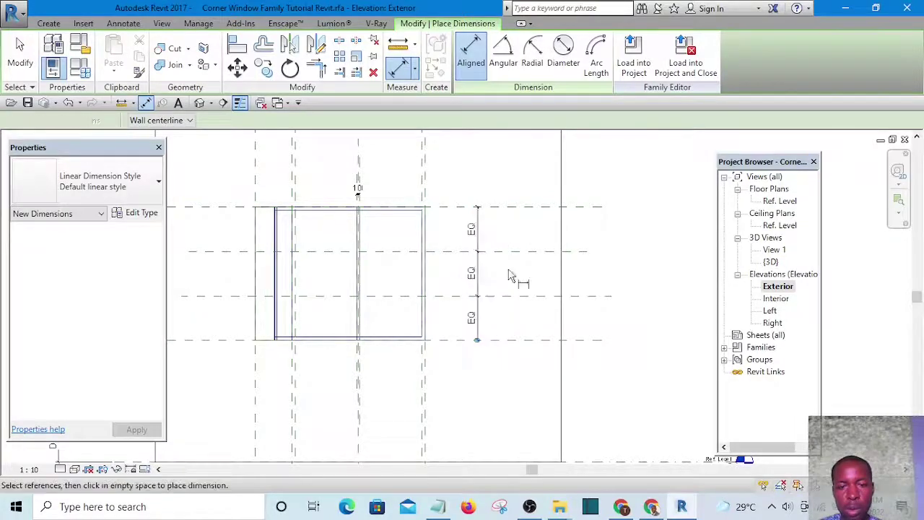
pyautogui.press('Escape')
# - Examine the equally spaced horizontal reference planes and the centre glass gap in the Exterior elevation
pyautogui.scroll(4, 481, 279)
pyautogui.scroll(-7, 483, 280)
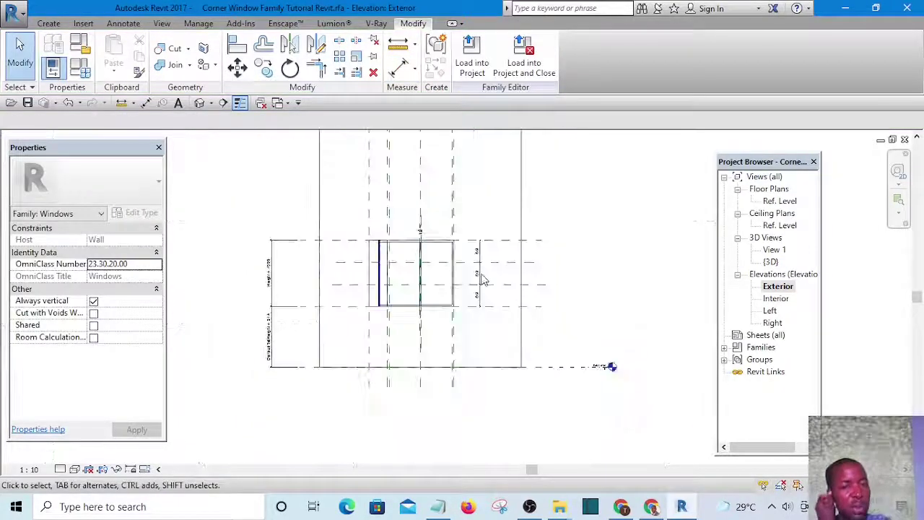
pyautogui.scroll(5, 487, 294)
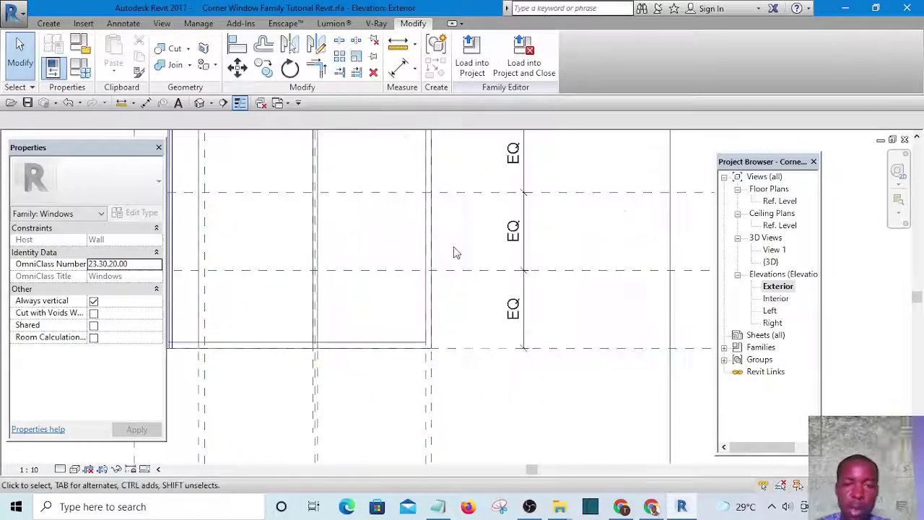
pyautogui.scroll(-2, 486, 299)
pyautogui.scroll(3, 426, 268)
pyautogui.scroll(-3, 424, 268)
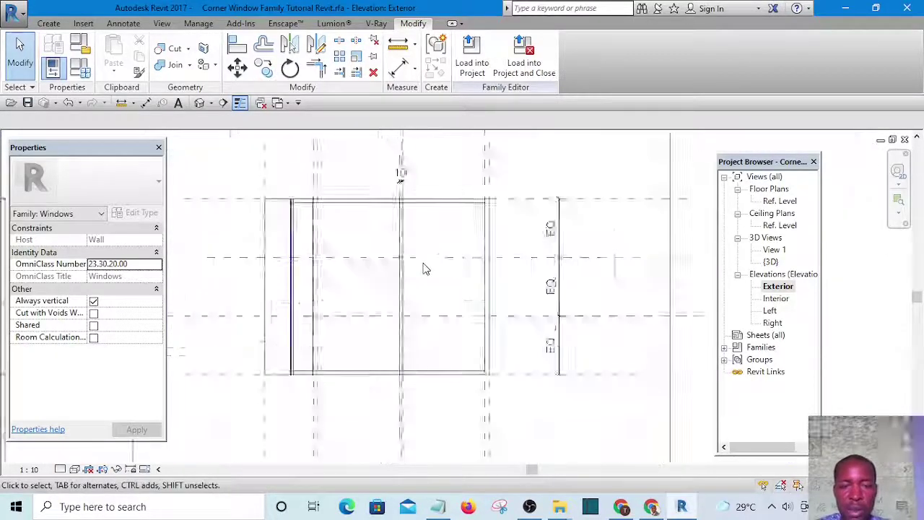
pyautogui.scroll(2, 477, 258)
pyautogui.scroll(-3, 408, 256)
pyautogui.scroll(3, 457, 279)
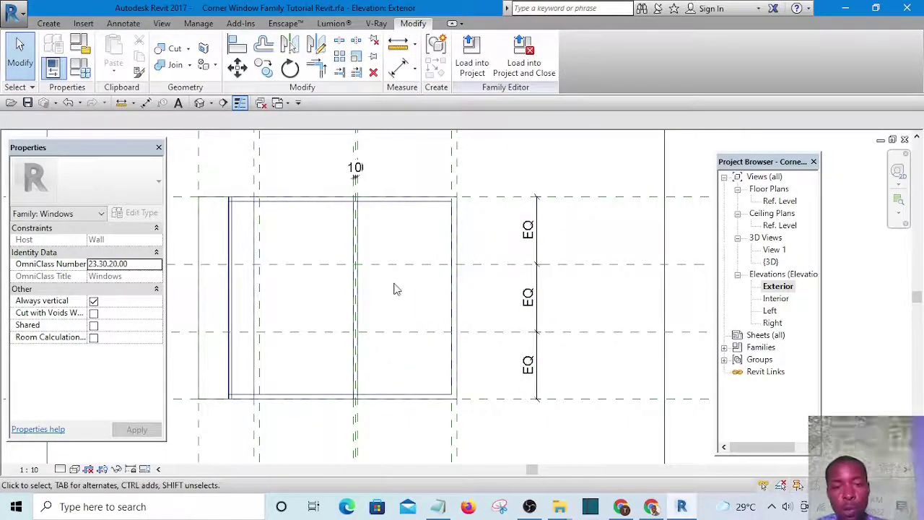
pyautogui.scroll(3, 369, 272)
pyautogui.scroll(-3, 379, 266)
pyautogui.scroll(2, 400, 299)
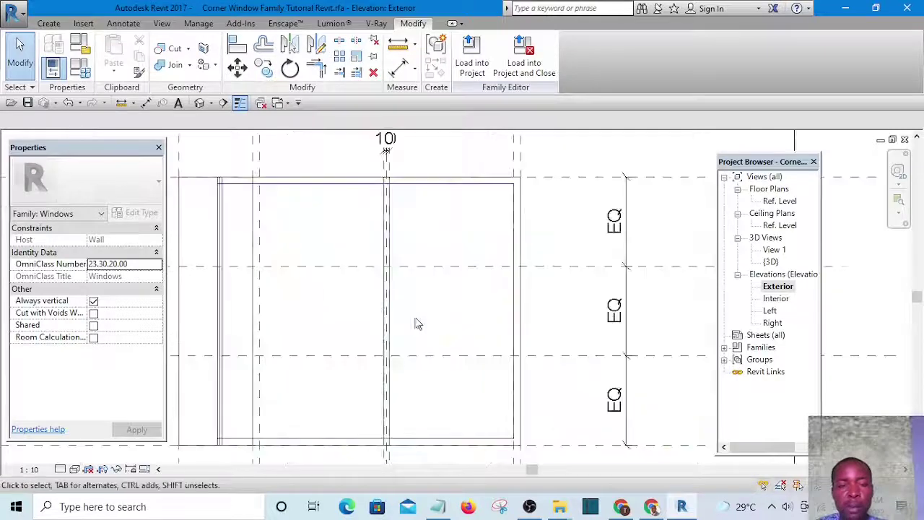
pyautogui.moveTo(414, 316); pyautogui.dragTo(394, 290, button='middle')
pyautogui.scroll(-1, 347, 237)
pyautogui.scroll(-2, 346, 241)
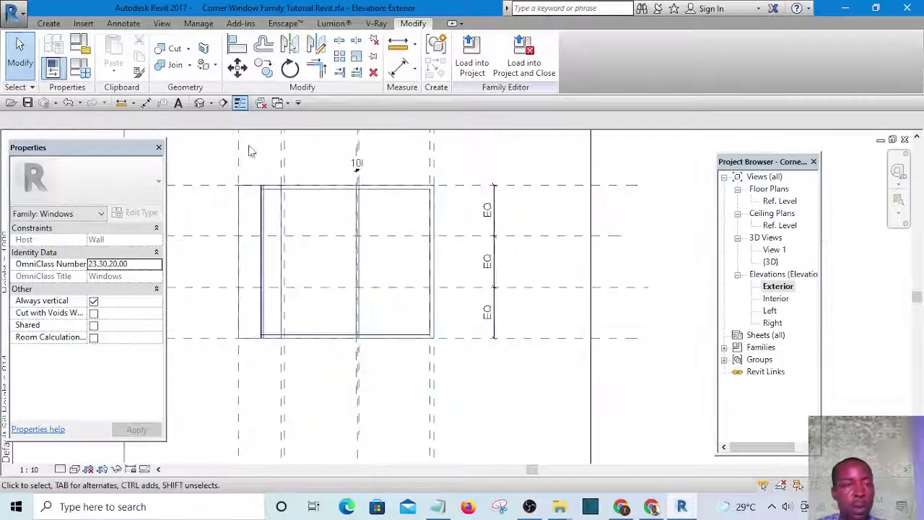
# - Start a void extrusion and sketch a rectangle about 440 by 40 mm over the upper intermediate reference plane, right of the centre gap
pyautogui.click(49, 23)
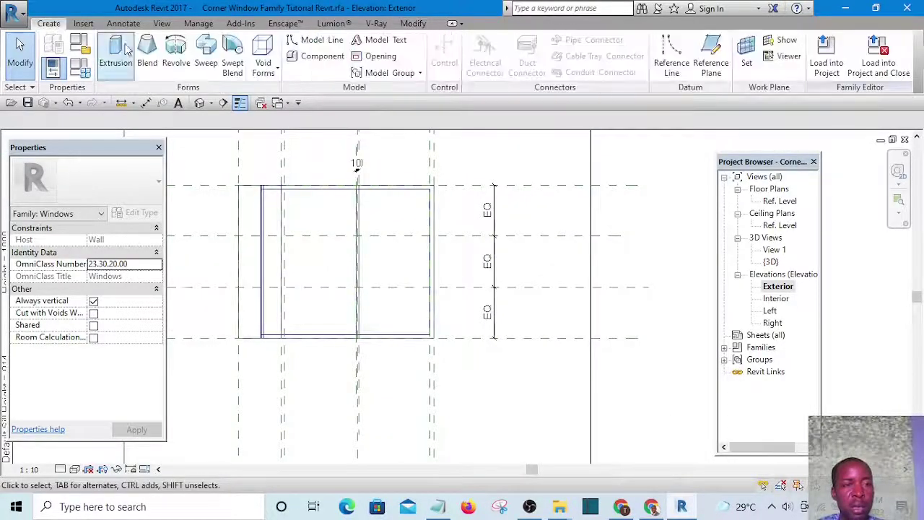
pyautogui.click(277, 70)
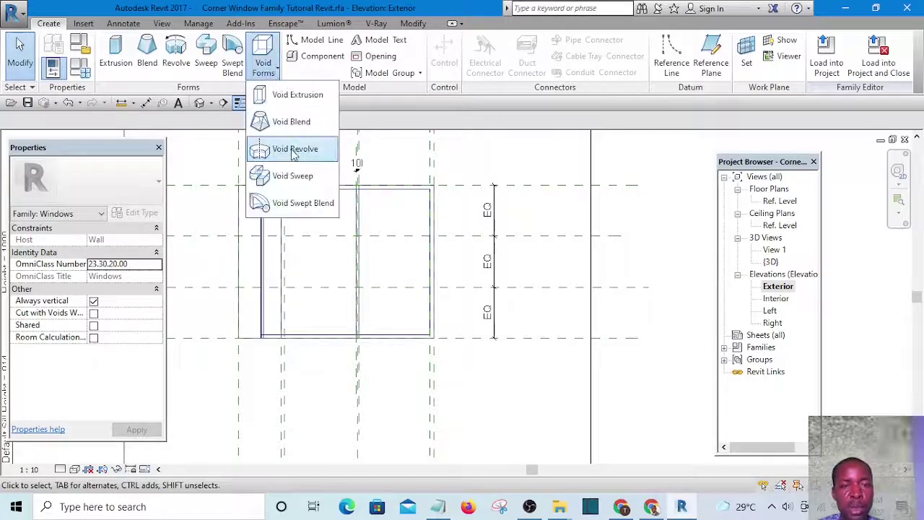
pyautogui.click(300, 96)
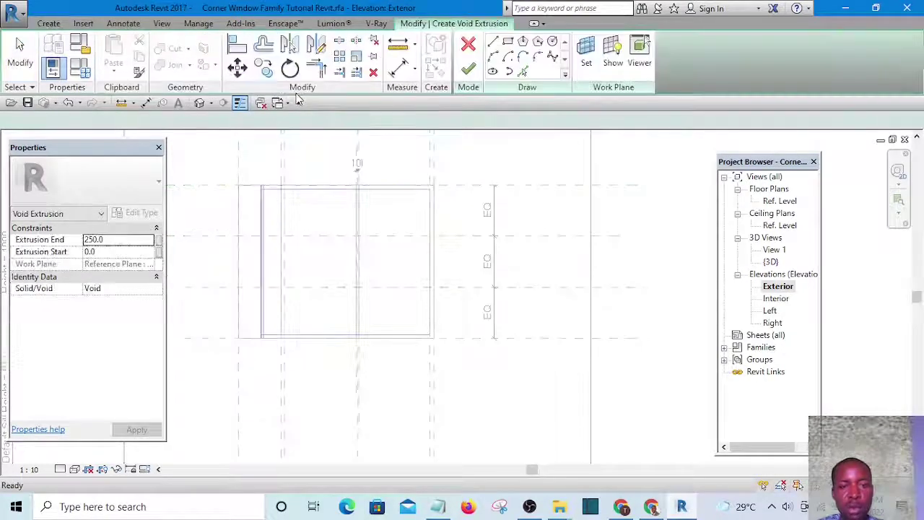
pyautogui.scroll(1, 383, 221)
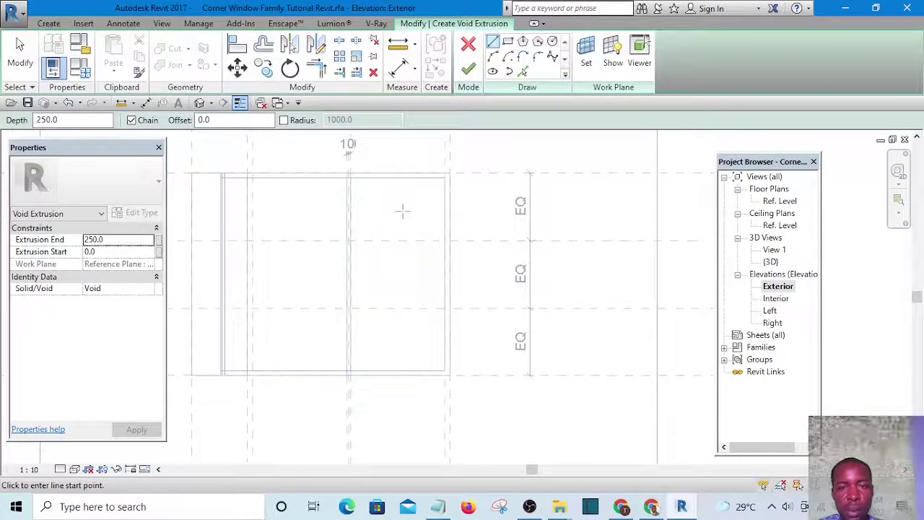
pyautogui.click(507, 44)
pyautogui.scroll(3, 365, 253)
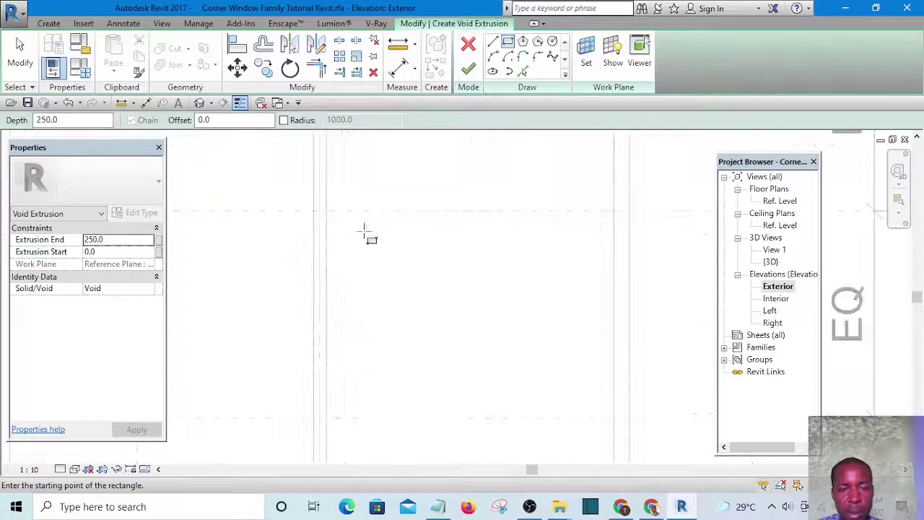
pyautogui.scroll(3, 330, 233)
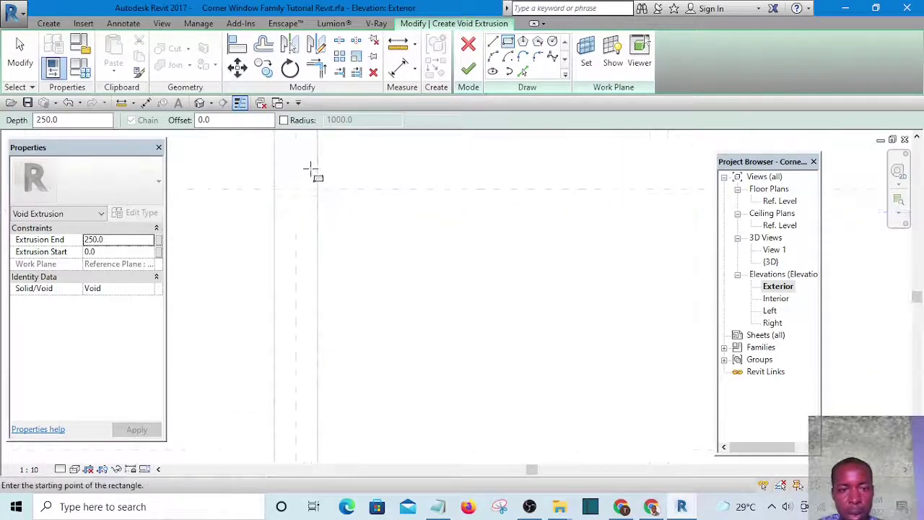
pyautogui.click(314, 191)
pyautogui.scroll(-2, 315, 191)
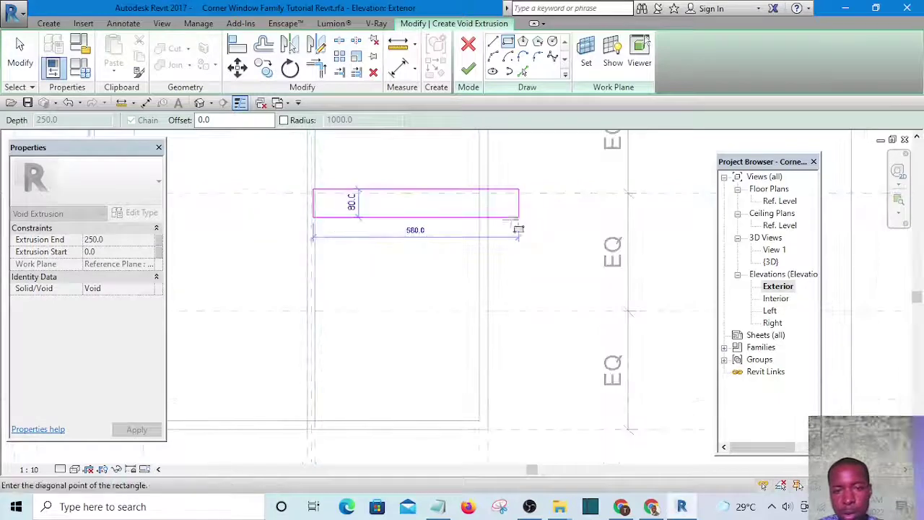
pyautogui.scroll(1, 476, 195)
pyautogui.scroll(3, 475, 194)
pyautogui.click(460, 206)
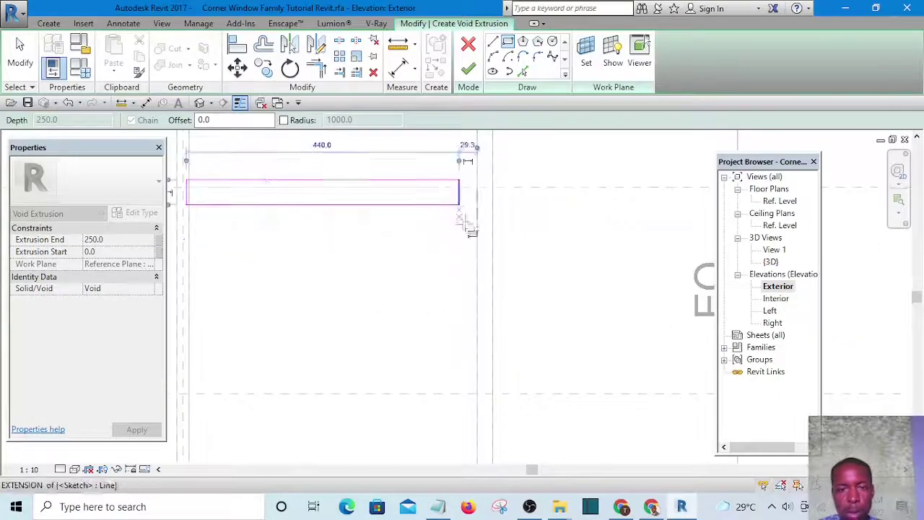
# - Sketch a second void rectangle about 40 mm high over the lower intermediate reference plane, right of the centre gap
pyautogui.scroll(-5, 475, 230)
pyautogui.scroll(-2, 426, 195)
pyautogui.scroll(6, 406, 303)
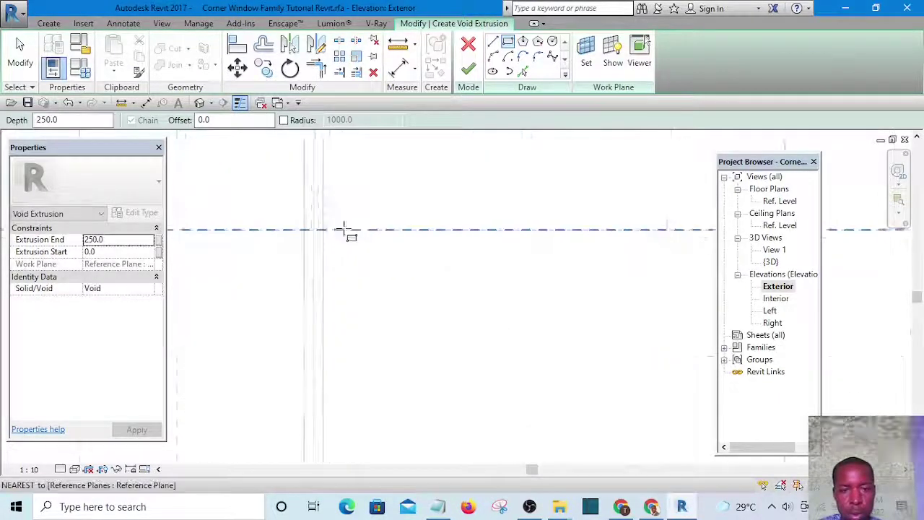
pyautogui.click(300, 209)
pyautogui.scroll(-3, 368, 251)
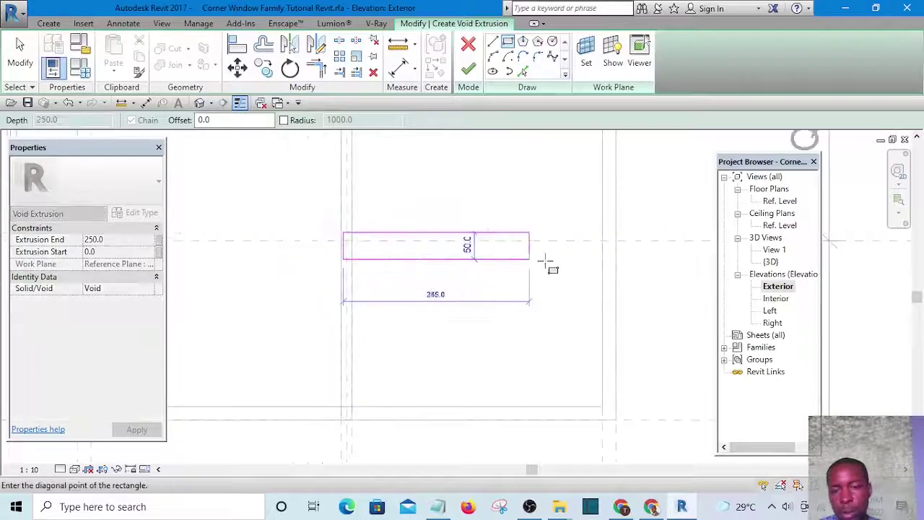
pyautogui.click(594, 253)
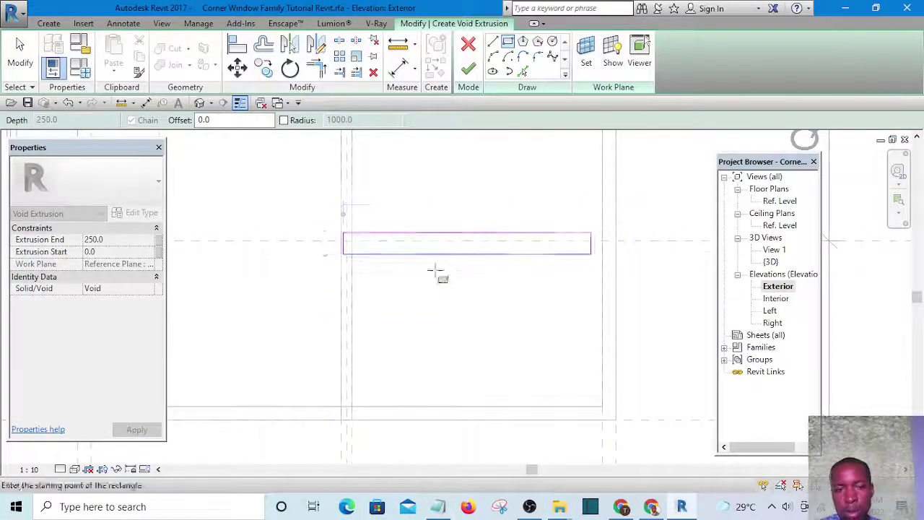
pyautogui.scroll(-3, 375, 258)
pyautogui.press('Escape')
pyautogui.moveTo(503, 218); pyautogui.dragTo(458, 250, button='middle')
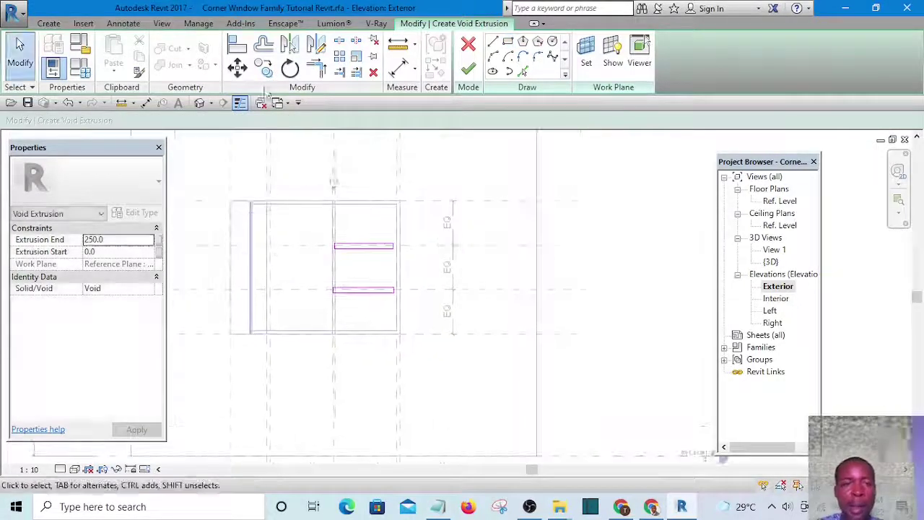
# - Align the upper rectangle's left edge with the reference plane on the right side of the centre gap and lock it
pyautogui.click(238, 44)
pyautogui.scroll(3, 330, 175)
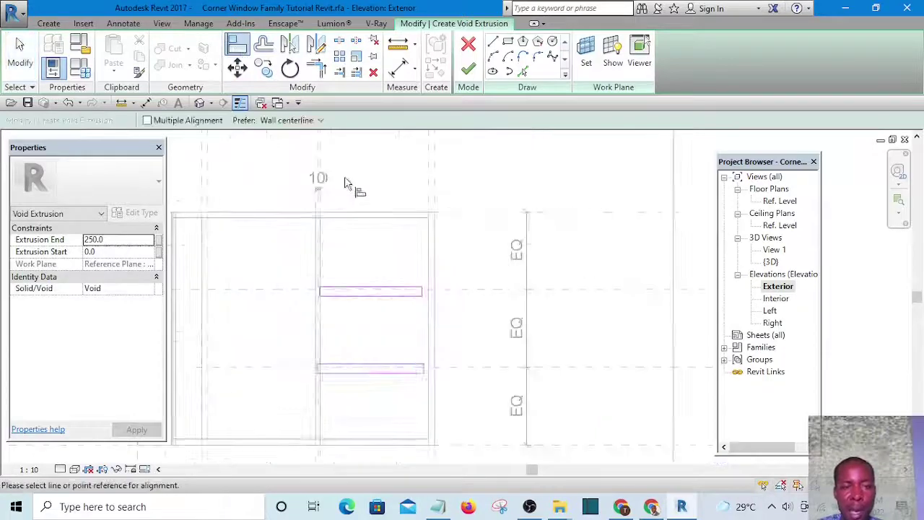
pyautogui.click(317, 150)
pyautogui.scroll(-3, 323, 151)
pyautogui.scroll(4, 320, 231)
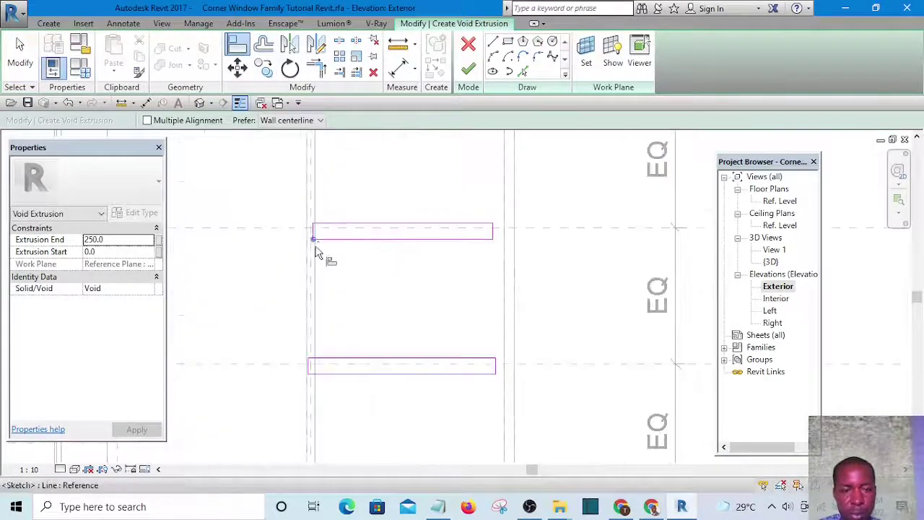
pyautogui.scroll(3, 317, 252)
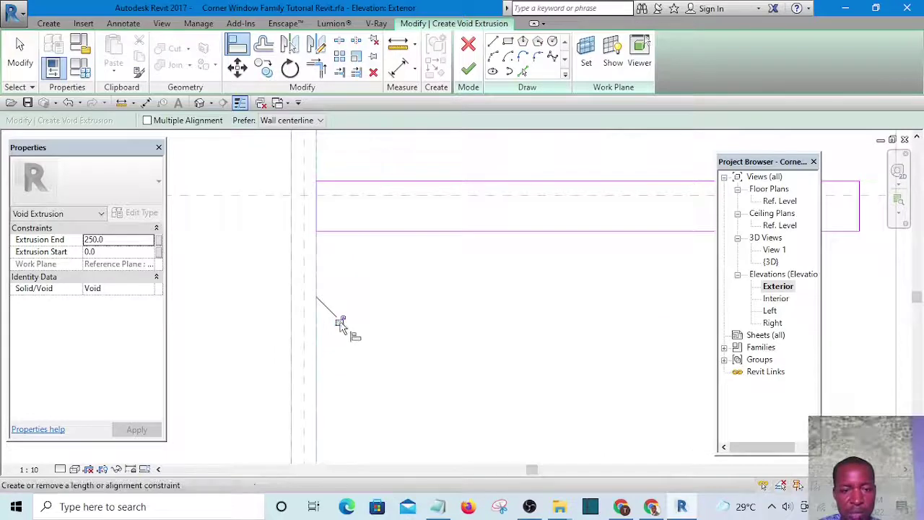
pyautogui.scroll(-4, 347, 288)
# - Align and lock the lower rectangle's left edge to the same reference plane beside the centre gap
pyautogui.scroll(5, 354, 404)
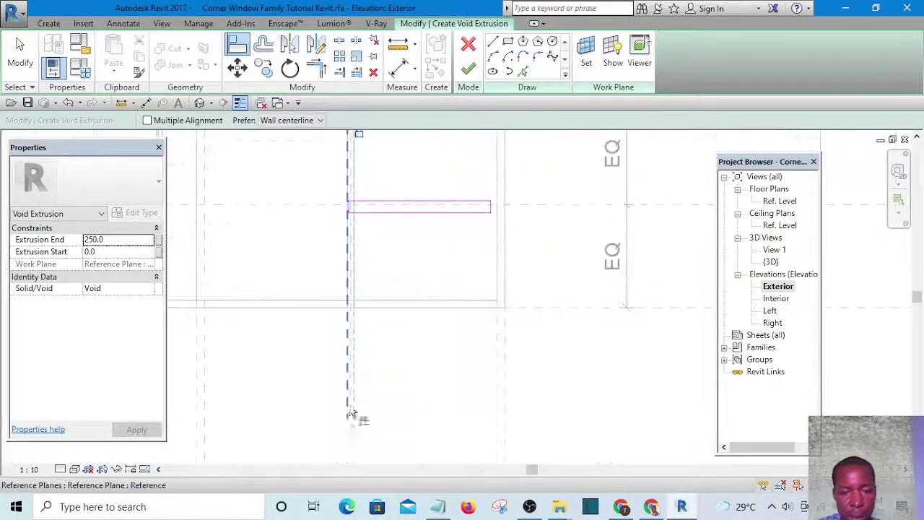
pyautogui.scroll(-4, 360, 390)
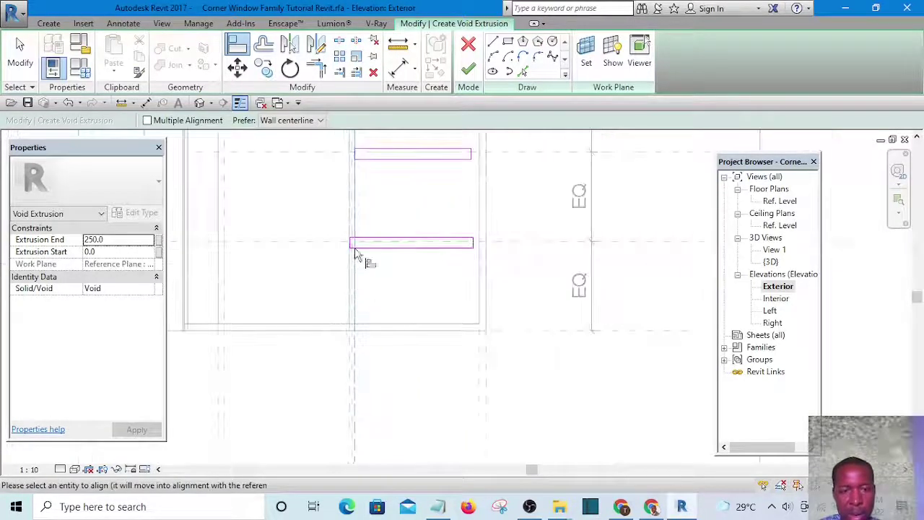
pyautogui.scroll(3, 354, 260)
pyautogui.scroll(3, 350, 305)
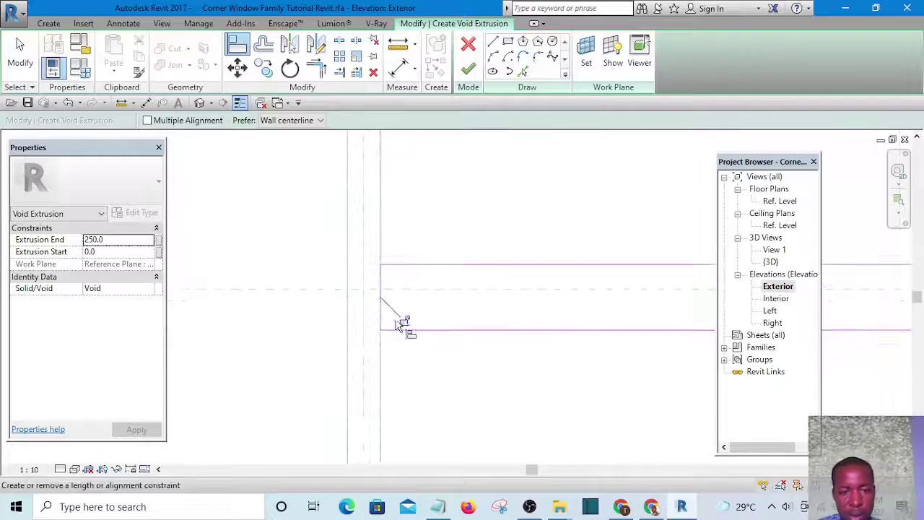
pyautogui.scroll(-4, 289, 294)
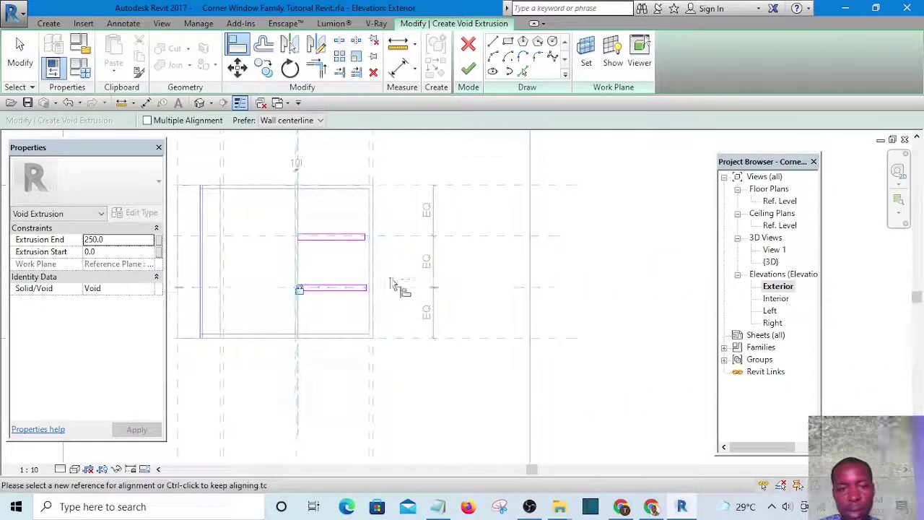
# - Align the upper rectangle's right edge with the vertical reference plane at the right frame's inner edge and lock it
pyautogui.scroll(2, 390, 281)
pyautogui.moveTo(390, 191); pyautogui.dragTo(404, 283, button='middle')
pyautogui.scroll(1, 364, 199)
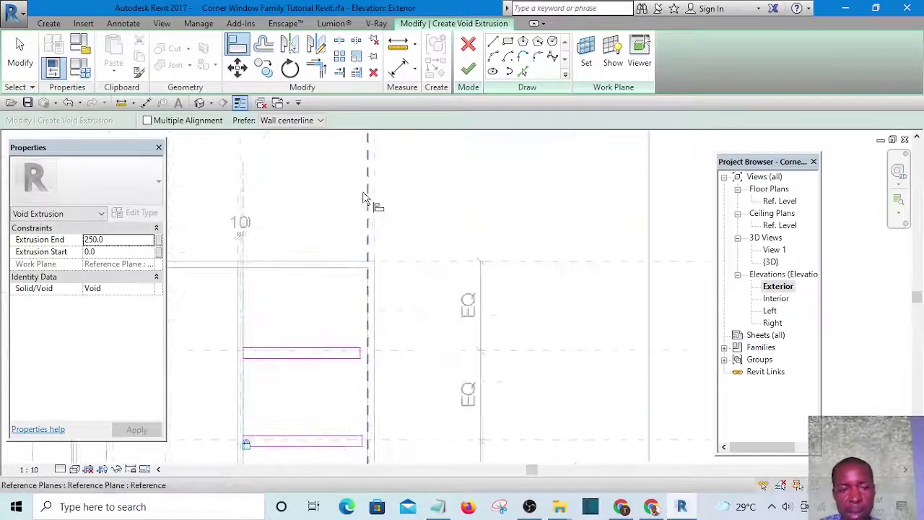
pyautogui.scroll(2, 346, 354)
pyautogui.scroll(2, 368, 354)
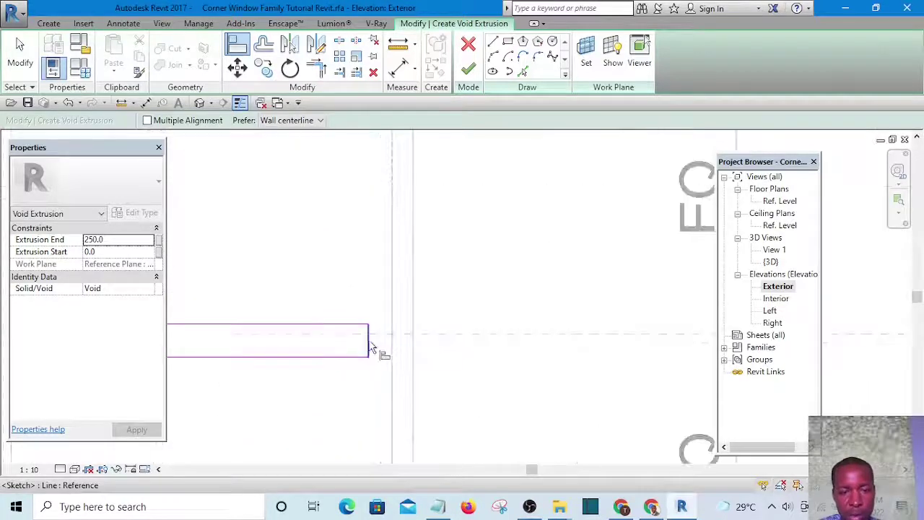
pyautogui.click(370, 345)
pyautogui.scroll(-3, 376, 296)
pyautogui.scroll(-3, 426, 256)
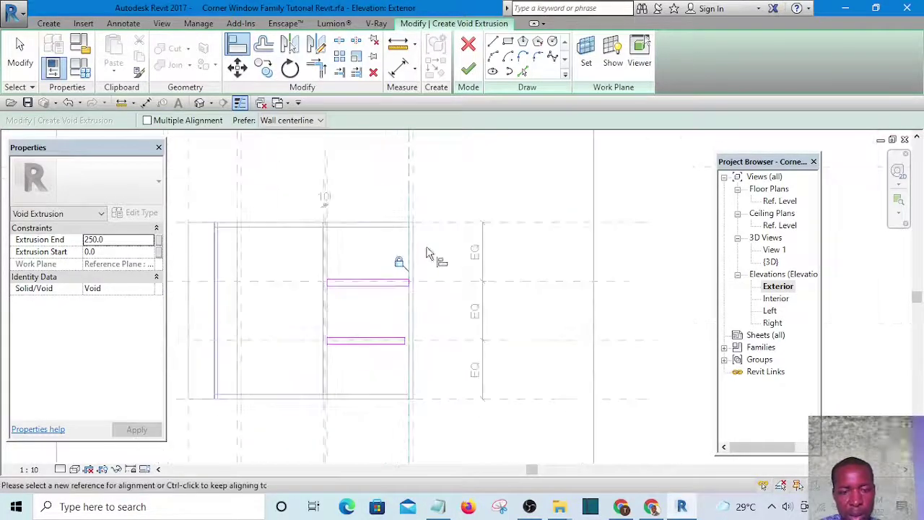
# - Align and lock the lower rectangle's right edge to the reference plane at the right frame's inner edge
pyautogui.scroll(2, 419, 388)
pyautogui.moveTo(419, 386); pyautogui.dragTo(415, 250, button='middle')
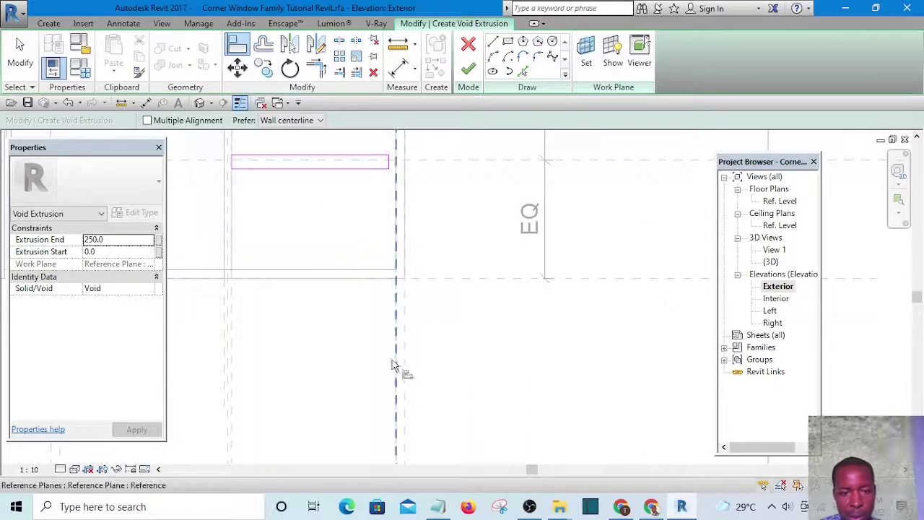
pyautogui.scroll(-1, 382, 215)
pyautogui.scroll(4, 406, 237)
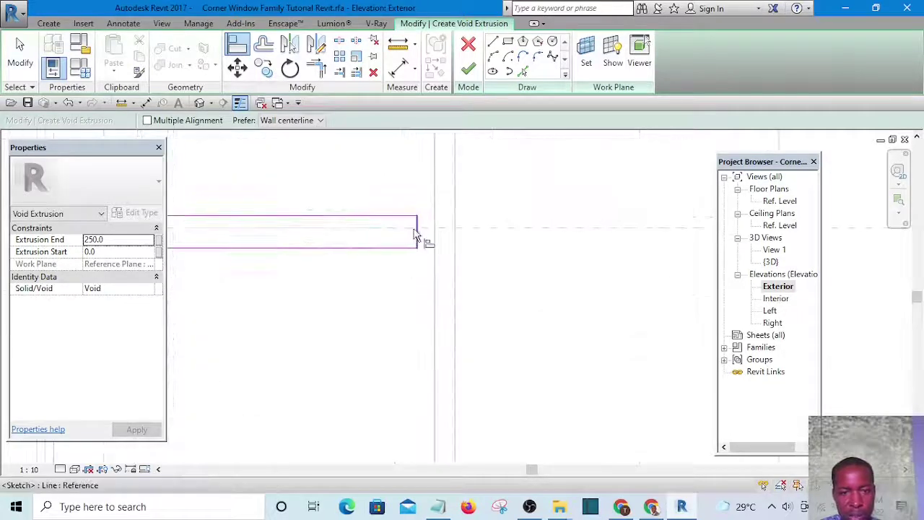
pyautogui.scroll(-3, 454, 285)
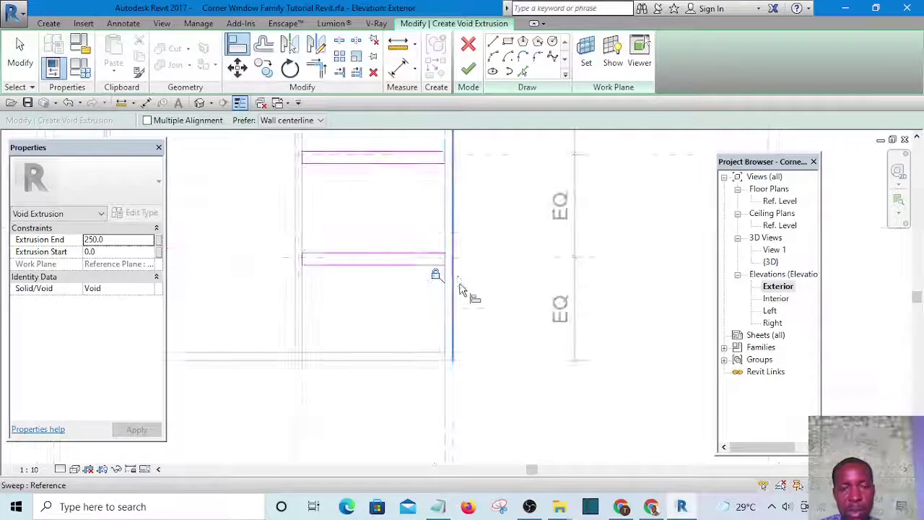
pyautogui.scroll(5, 445, 295)
pyautogui.press('Escape')
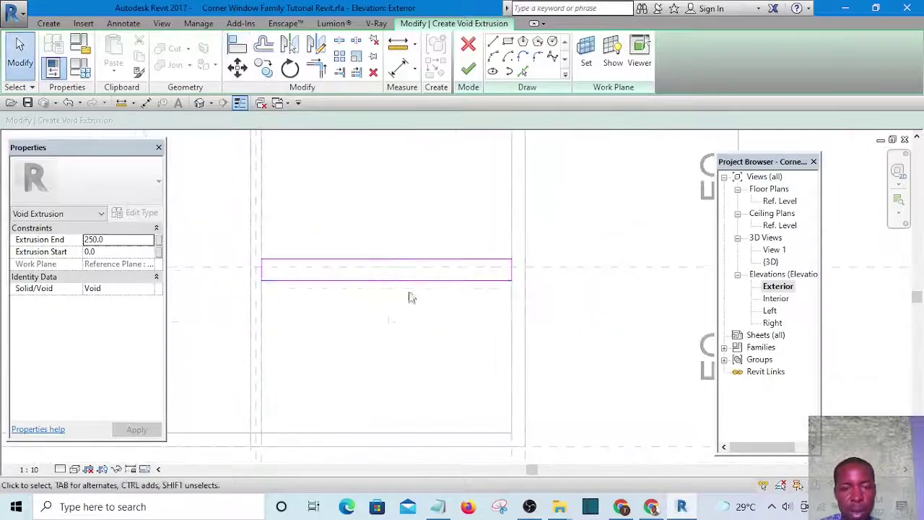
# - Try to move the lower rectangle's locked left edge inward to test its constraint, and cancel the move
pyautogui.scroll(2, 311, 283)
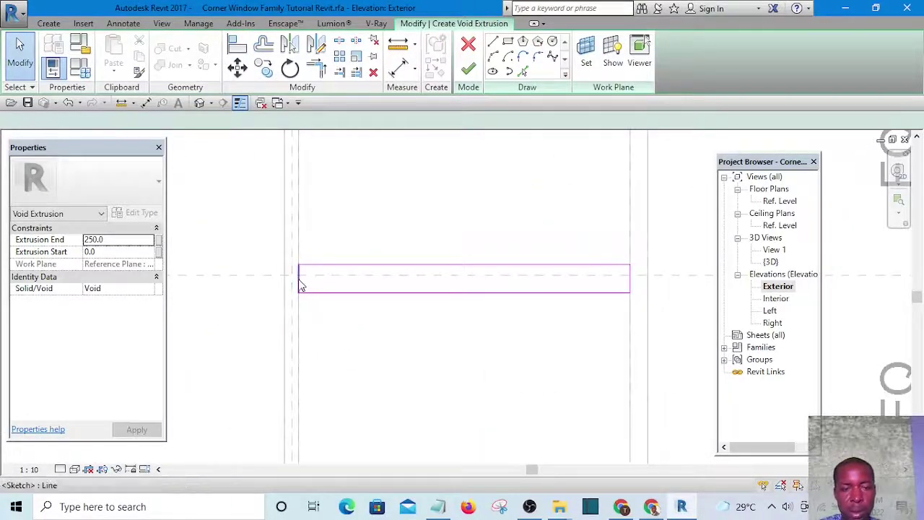
pyautogui.moveTo(301, 285); pyautogui.dragTo(321, 318)
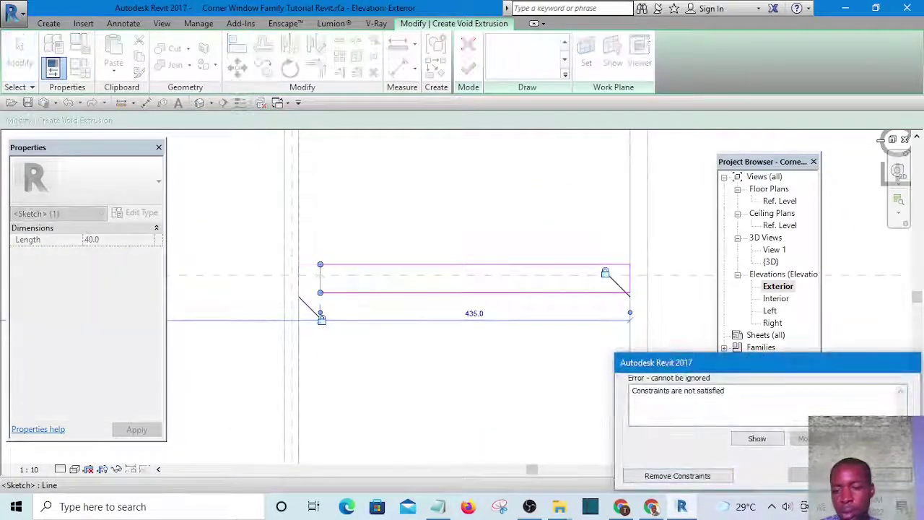
pyautogui.click(882, 475)
pyautogui.scroll(-3, 419, 375)
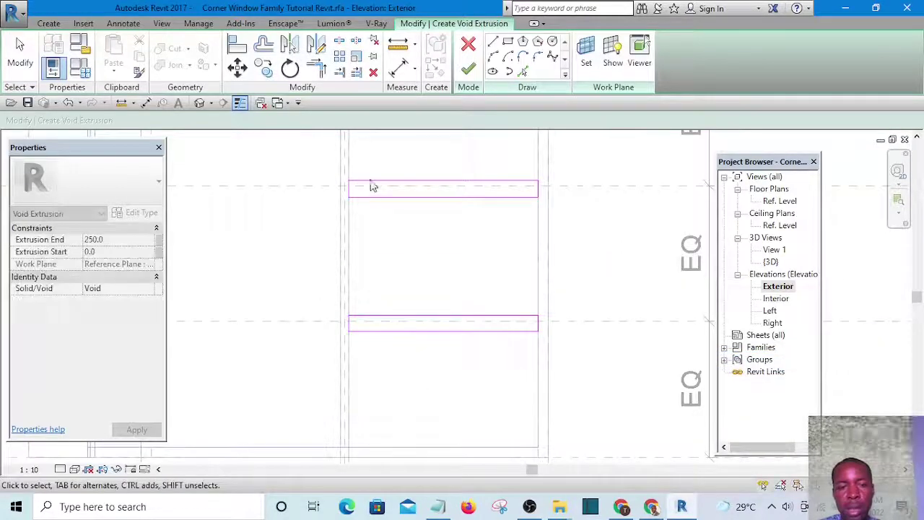
pyautogui.click(400, 69)
pyautogui.scroll(1, 580, 184)
pyautogui.scroll(3, 561, 185)
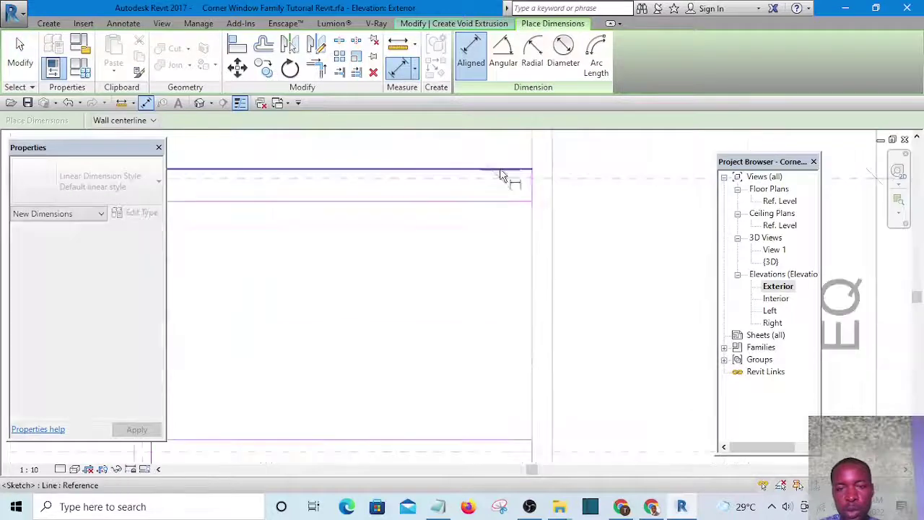
pyautogui.scroll(-2, 483, 239)
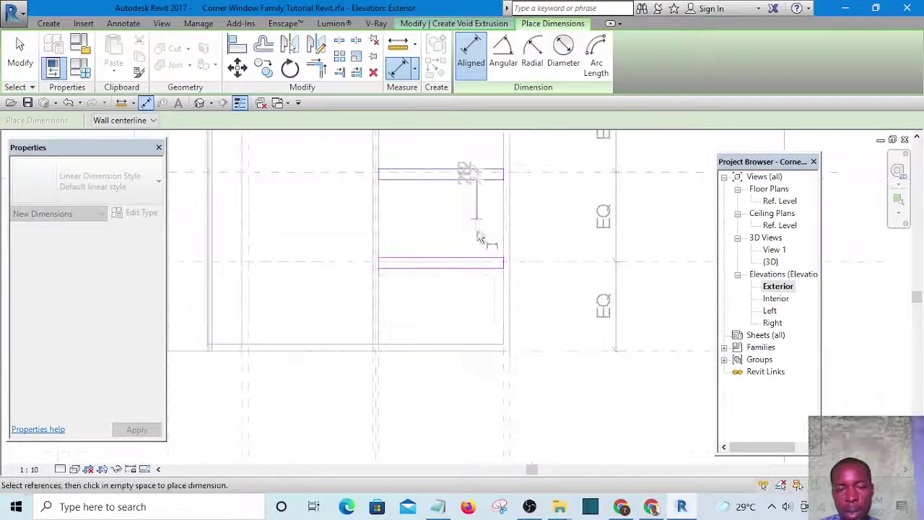
pyautogui.scroll(1, 481, 267)
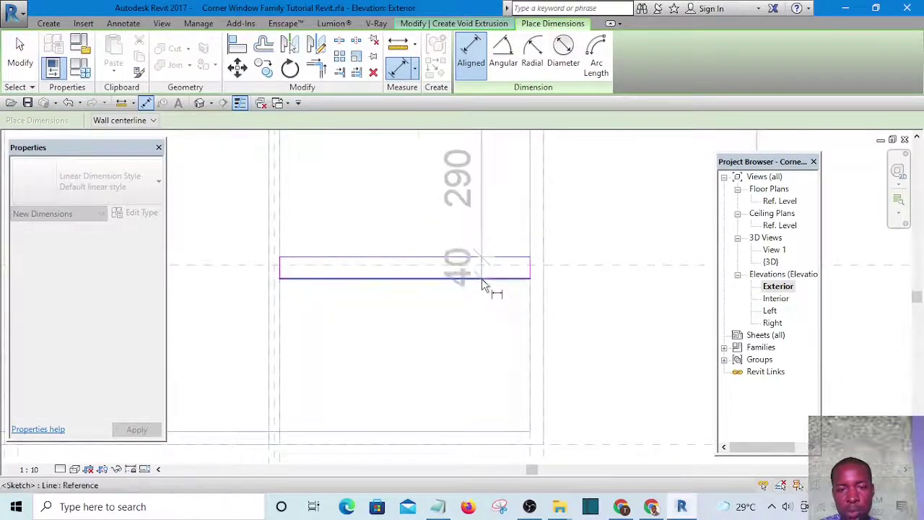
pyautogui.scroll(-2, 482, 283)
pyautogui.scroll(1, 488, 253)
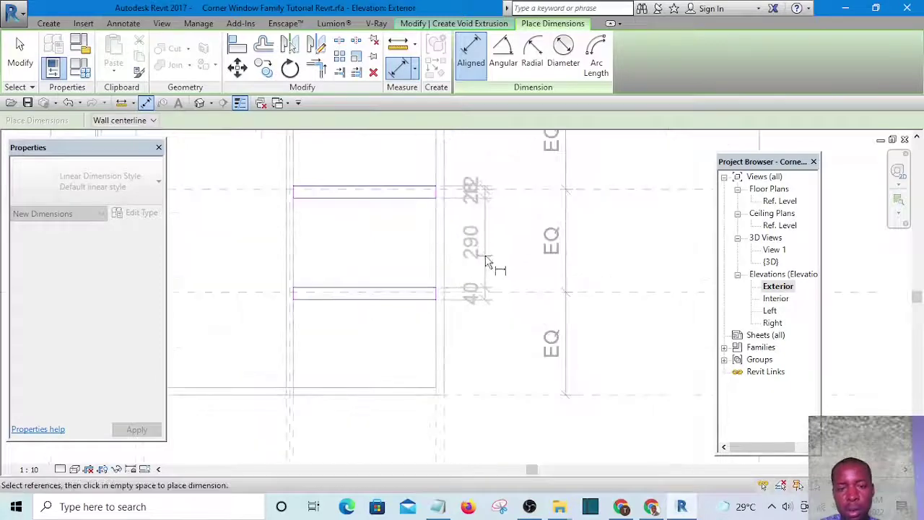
pyautogui.press('Escape')
pyautogui.press('Escape')
# - Dimension the upper rectangle's top and bottom edges to the horizontal reference plane running through it
pyautogui.press('d')
pyautogui.press('i')
pyautogui.scroll(-1, 455, 227)
pyautogui.scroll(1, 461, 205)
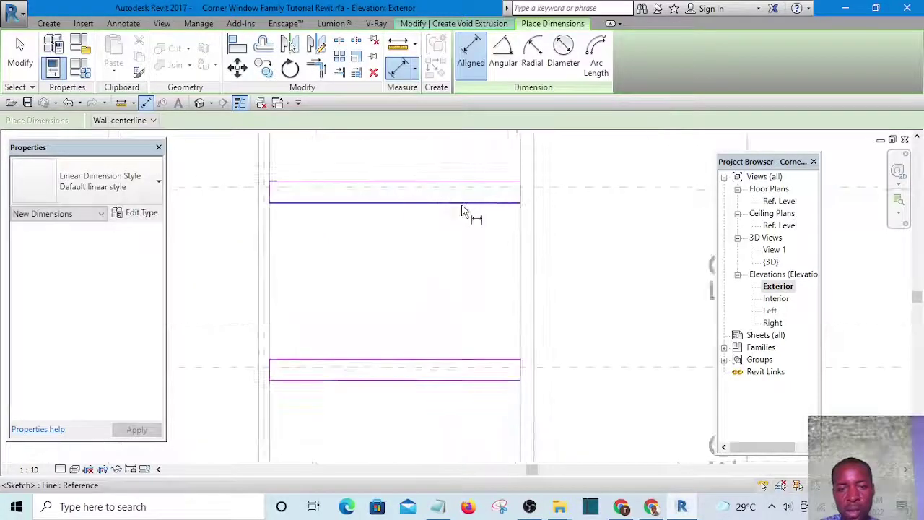
pyautogui.click(466, 203)
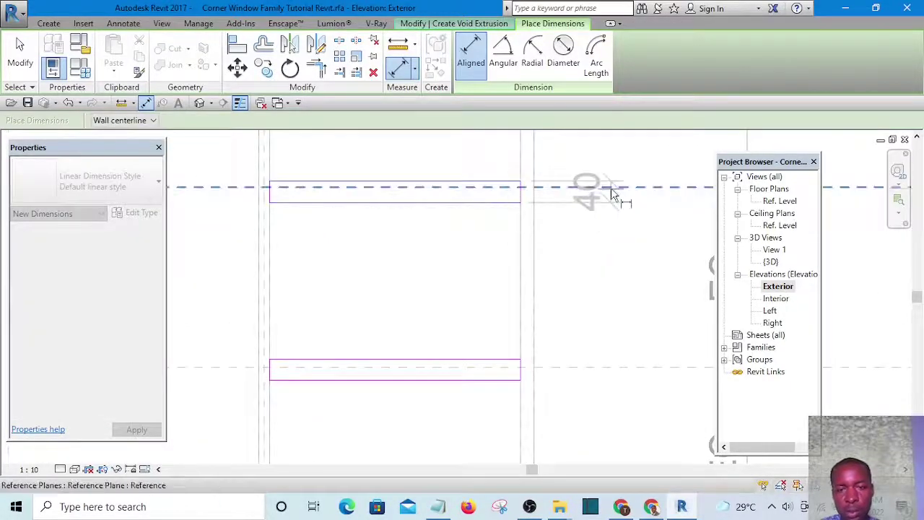
pyautogui.click(615, 262)
# - Dimension the lower rectangle's top and bottom edges to the horizontal reference plane running through it
pyautogui.scroll(2, 470, 267)
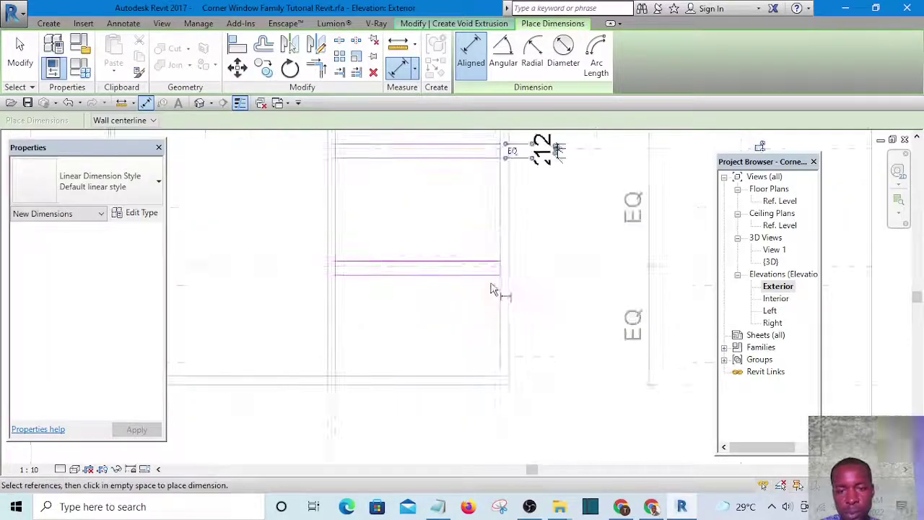
pyautogui.scroll(2, 491, 289)
pyautogui.click(470, 249)
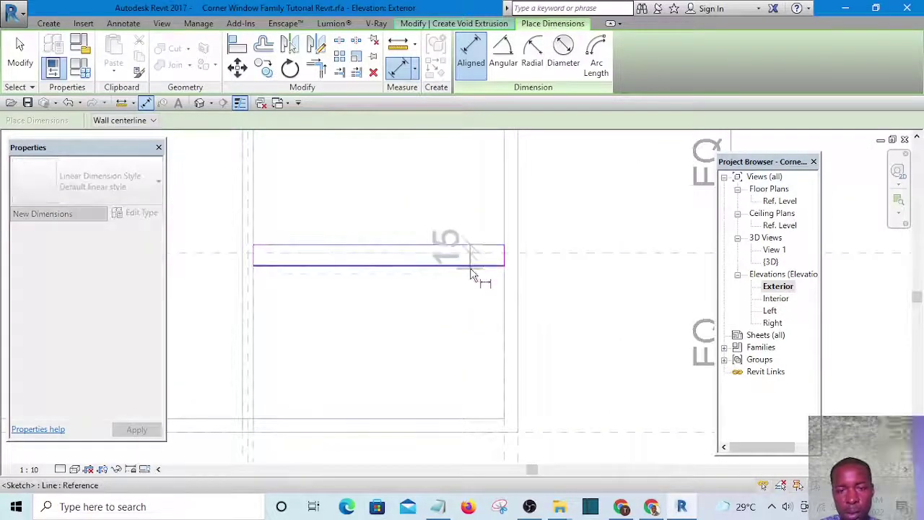
pyautogui.click(584, 319)
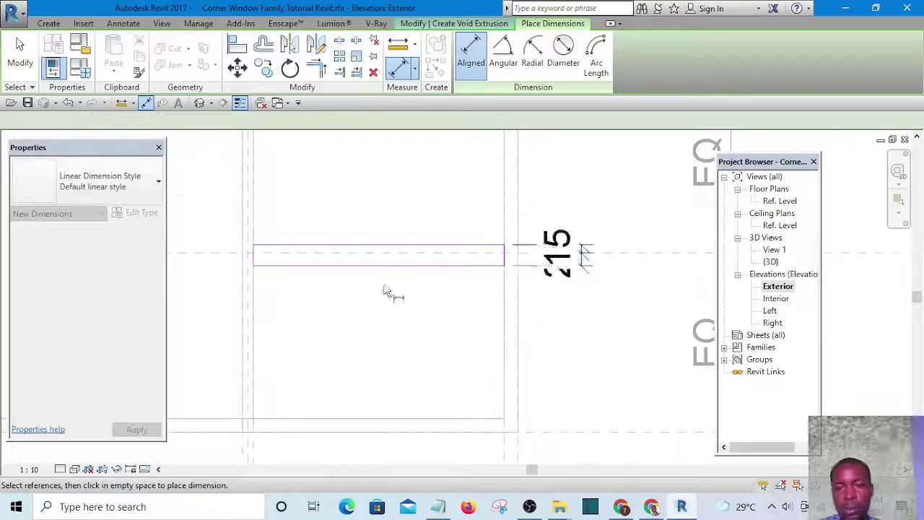
pyautogui.scroll(-3, 392, 260)
pyautogui.press('Escape')
# - Set the lower rectangle's top and bottom edges each 10 mm from the horizontal reference plane
pyautogui.scroll(4, 412, 253)
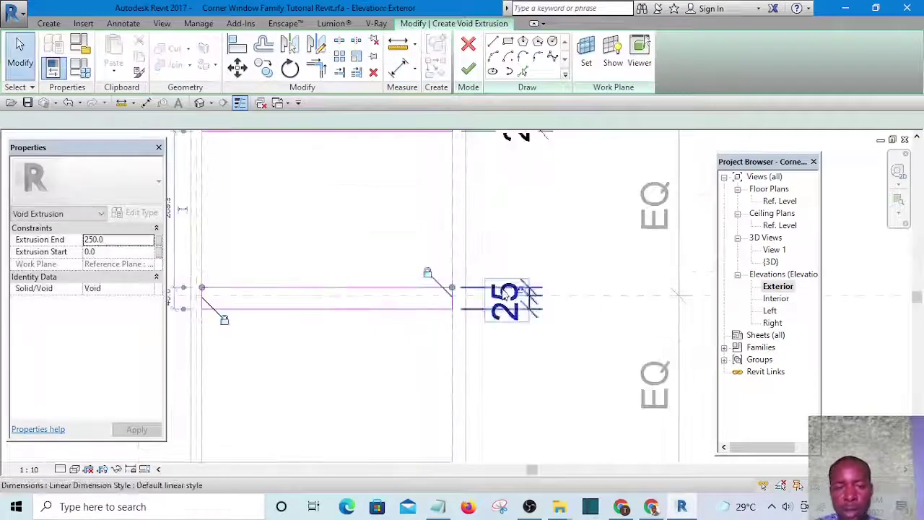
pyautogui.click(221, 310)
pyautogui.scroll(4, 538, 290)
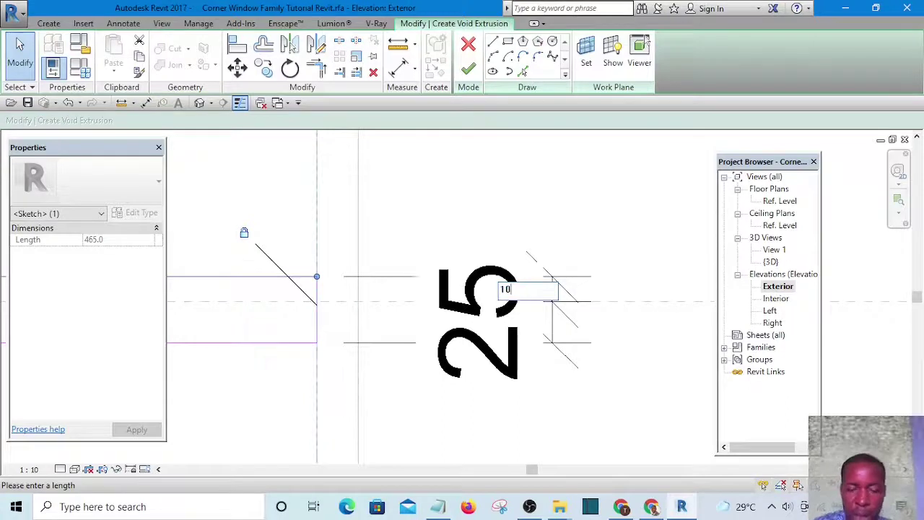
pyautogui.press('Return')
pyautogui.scroll(-3, 397, 264)
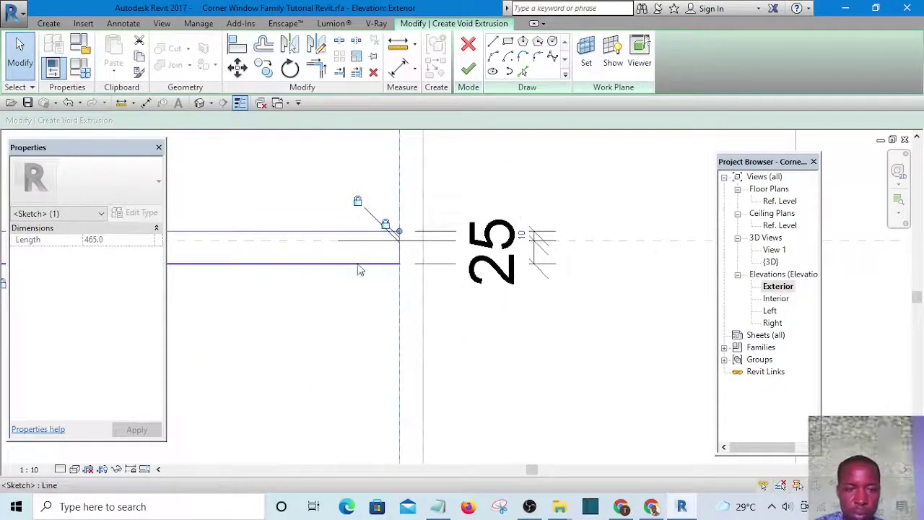
pyautogui.click(522, 251)
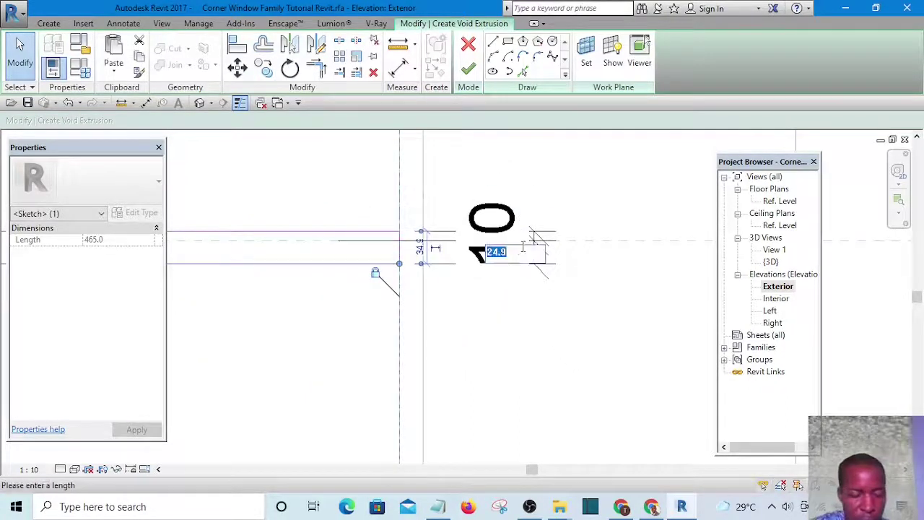
pyautogui.click(533, 330)
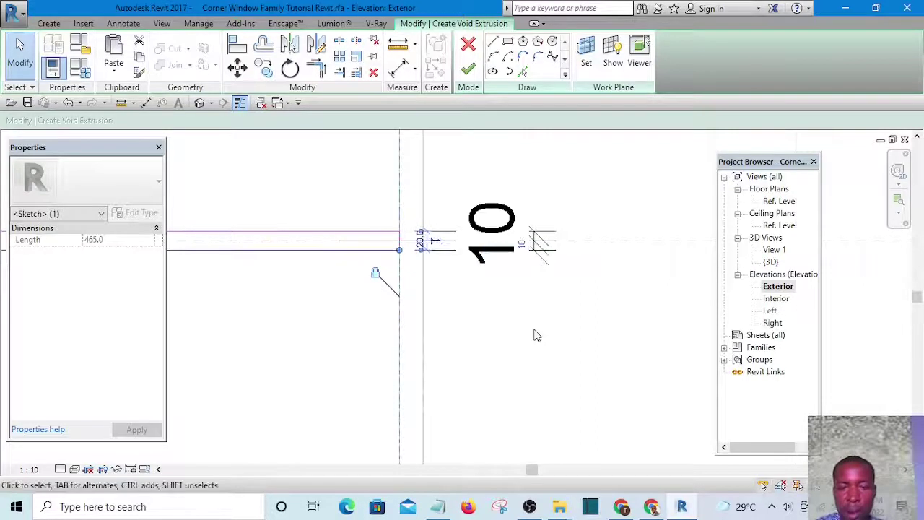
pyautogui.click(534, 330)
# - Lock the lower rectangle's two 10 mm dimensions to its horizontal reference plane
pyautogui.scroll(-2, 534, 315)
pyautogui.click(534, 266)
pyautogui.scroll(-3, 376, 291)
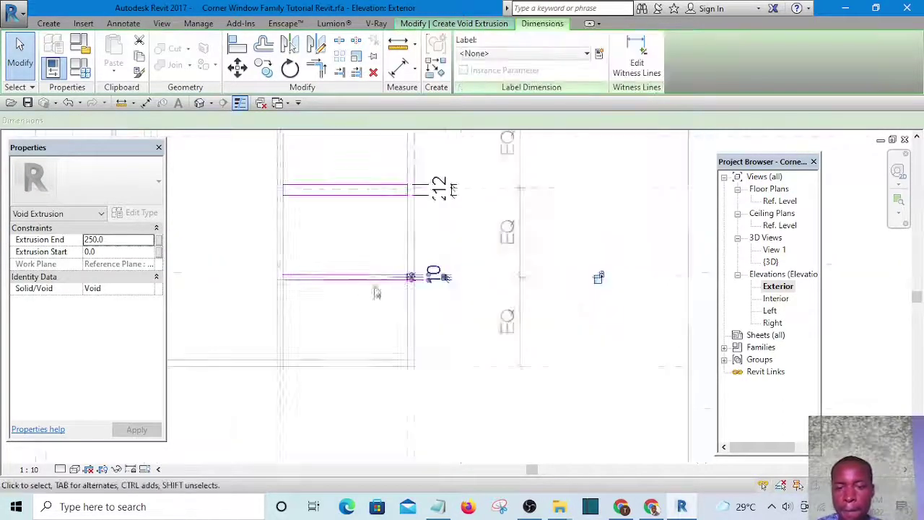
pyautogui.scroll(3, 603, 283)
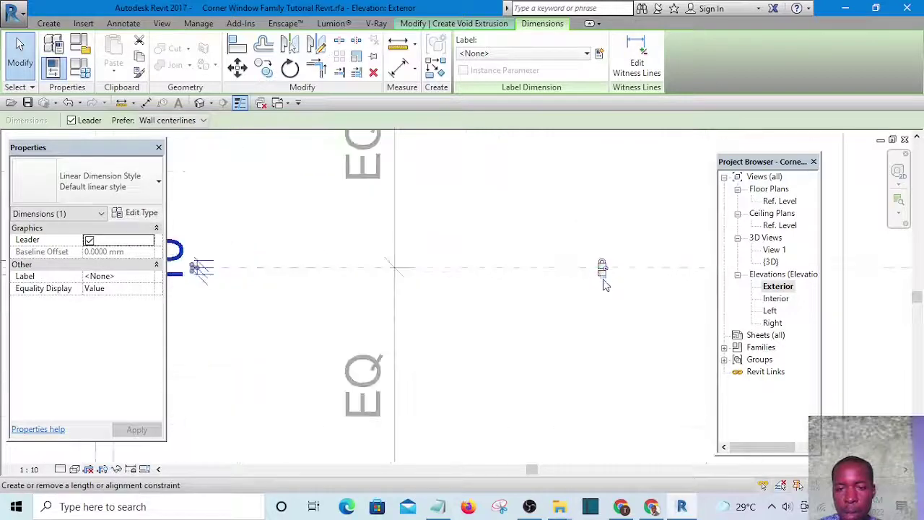
pyautogui.scroll(3, 600, 296)
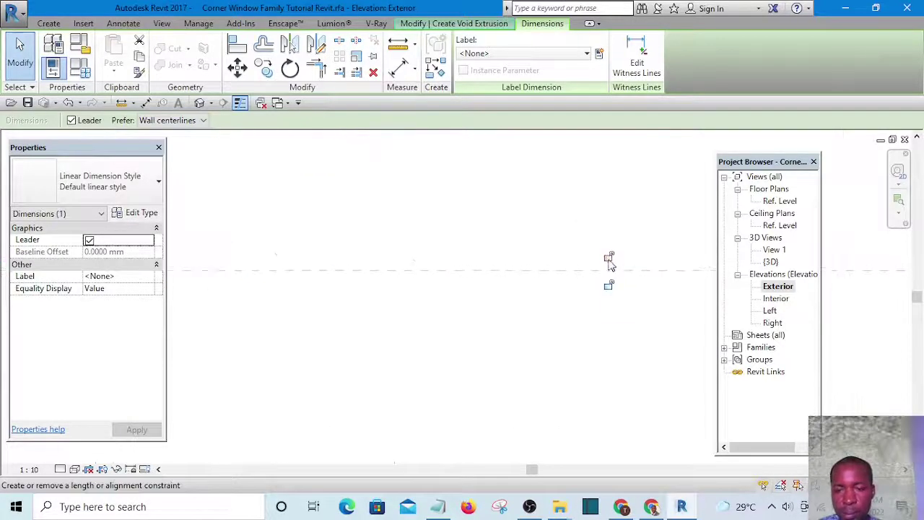
pyautogui.scroll(-4, 548, 346)
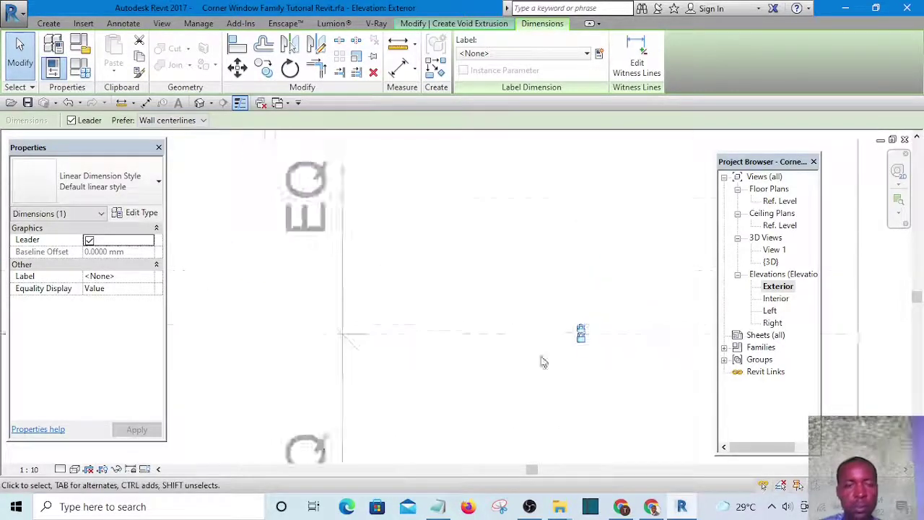
# - Set the upper rectangle's top and bottom edges each 10 mm from its horizontal reference plane
pyautogui.scroll(6, 411, 246)
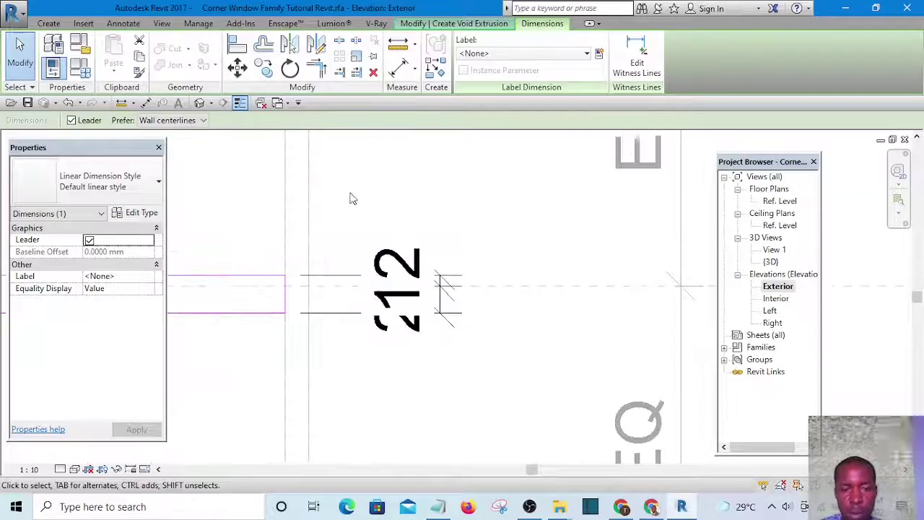
pyautogui.click(228, 279)
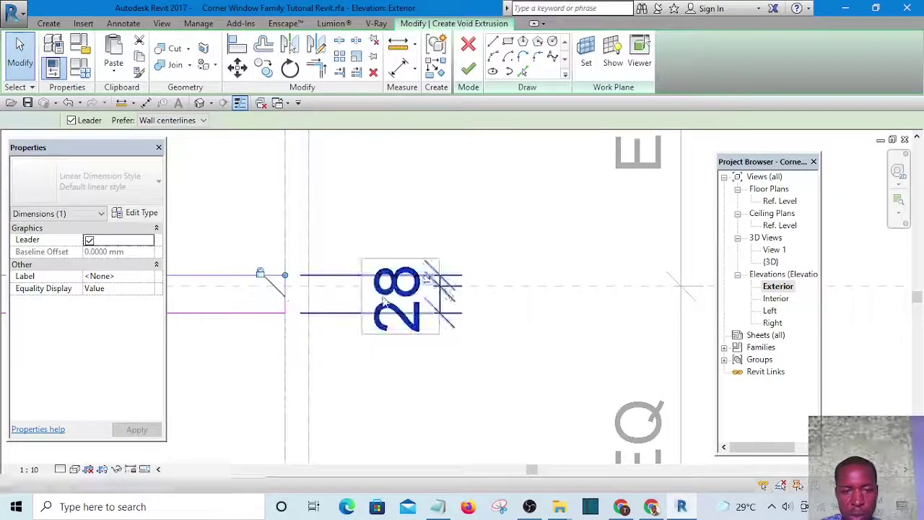
pyautogui.click(423, 280)
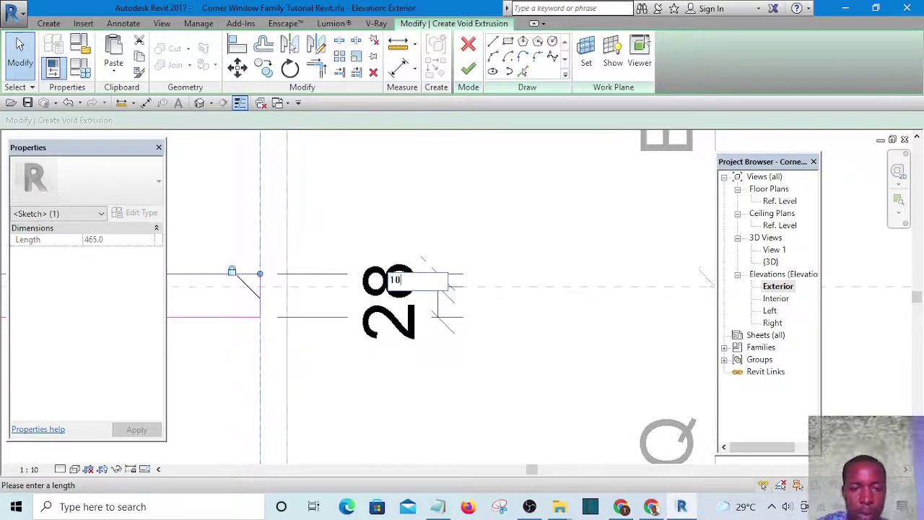
pyautogui.write('10')
pyautogui.press('Return')
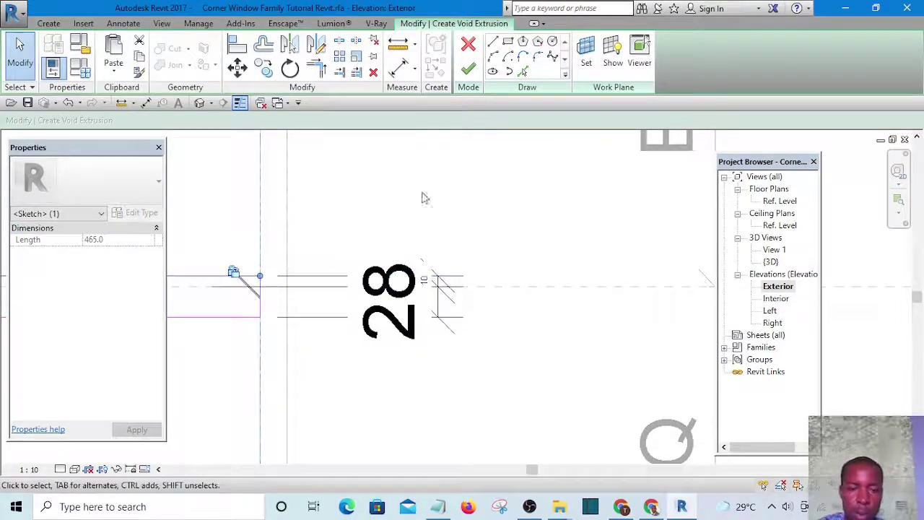
pyautogui.click(217, 317)
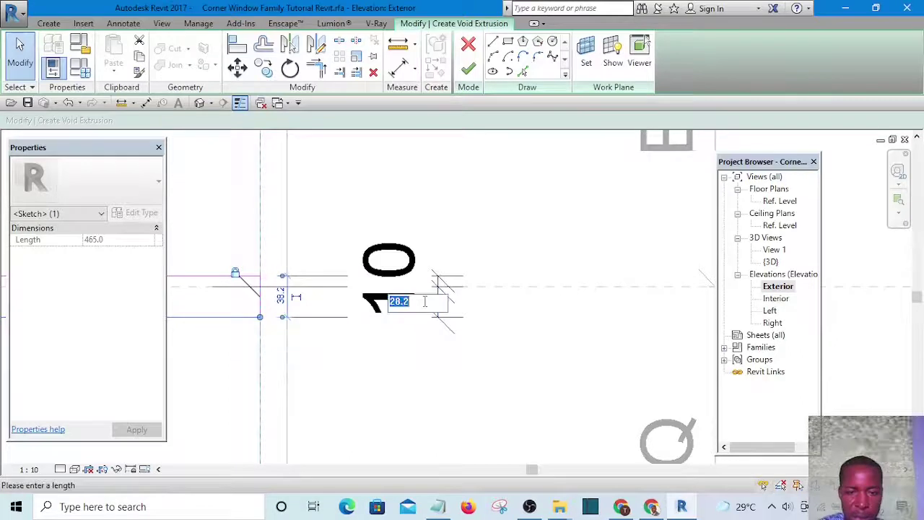
pyautogui.press('Return')
pyautogui.click(476, 212)
# - Lock the upper rectangle's two 10 mm dimensions to its horizontal reference plane
pyautogui.click(450, 280)
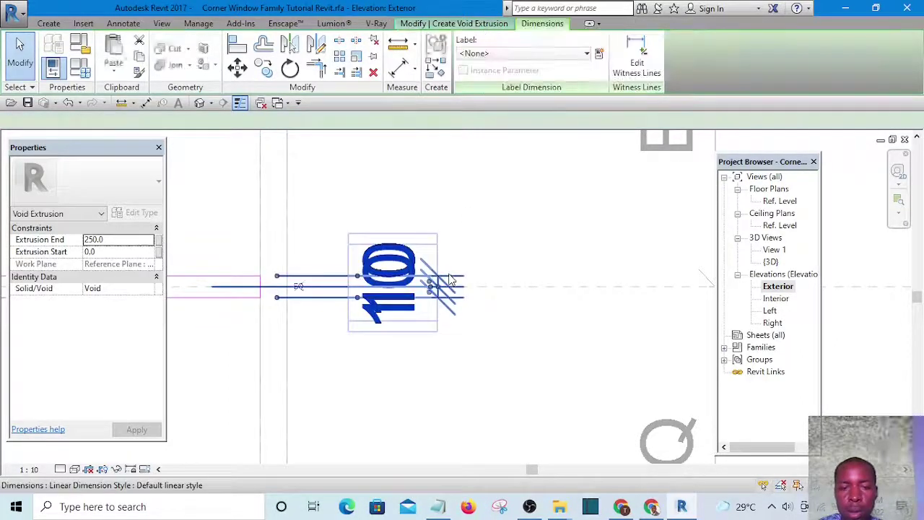
pyautogui.scroll(-5, 448, 277)
pyautogui.scroll(5, 595, 277)
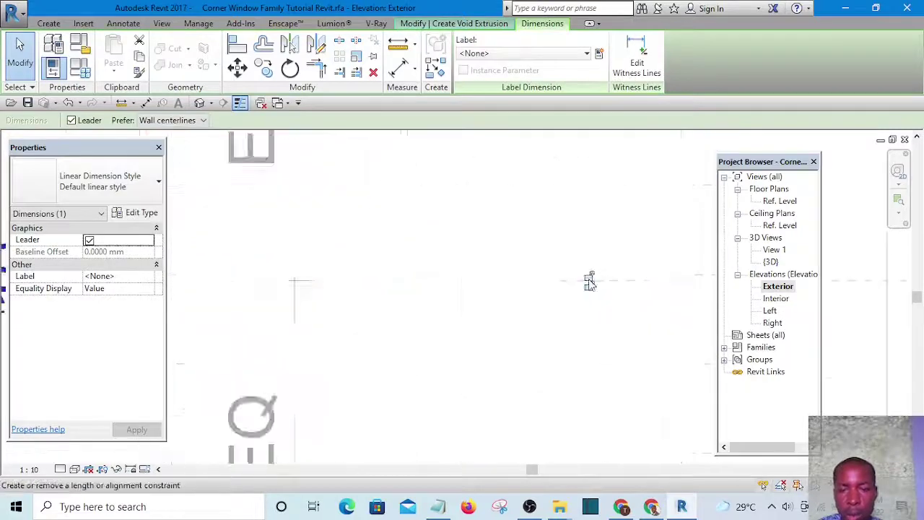
pyautogui.scroll(1, 590, 281)
pyautogui.press('Escape')
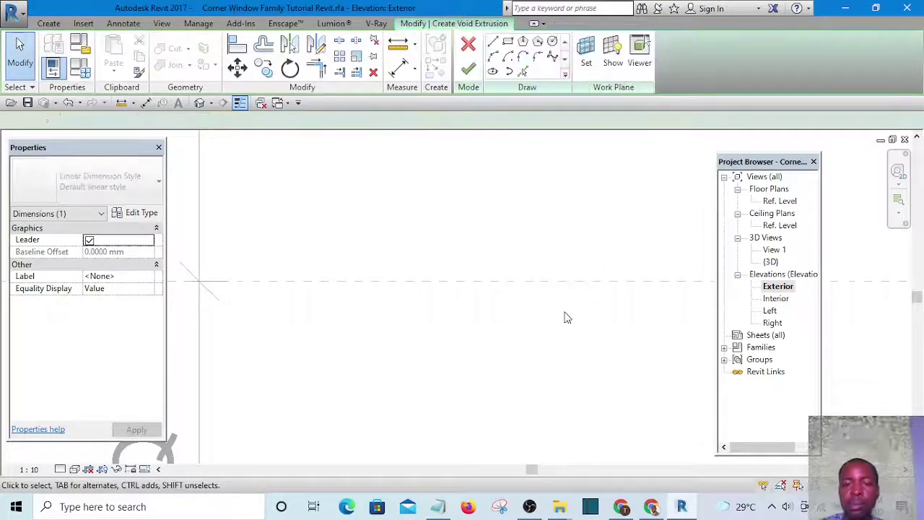
# - Finish the void extrusion sketch containing the two horizontal strips
pyautogui.scroll(-3, 537, 277)
pyautogui.scroll(1, 436, 288)
pyautogui.scroll(2, 436, 288)
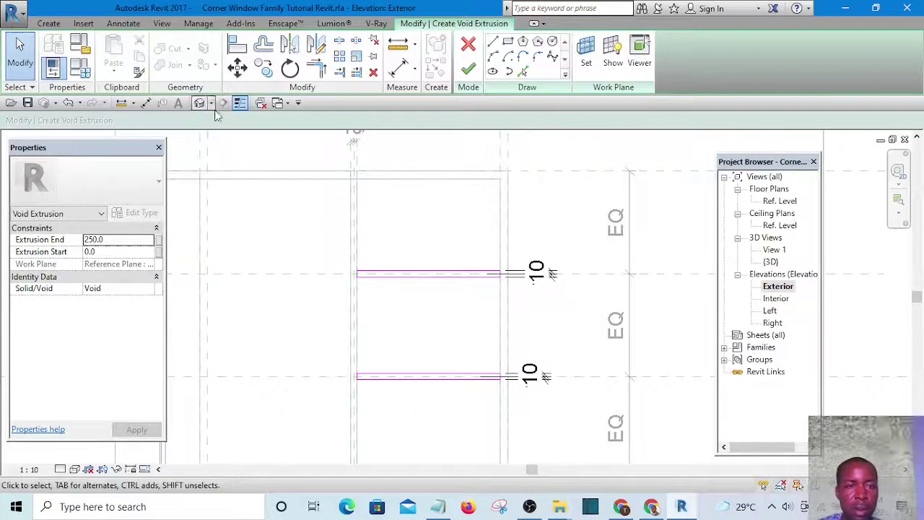
pyautogui.click(468, 70)
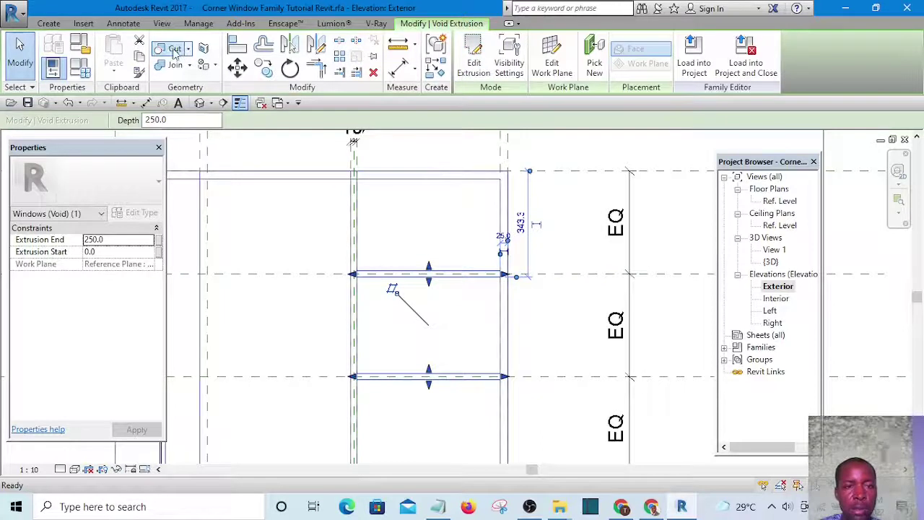
# - Try to cut the glass extrusion with the new void extrusion in the 3D view
pyautogui.click(175, 50)
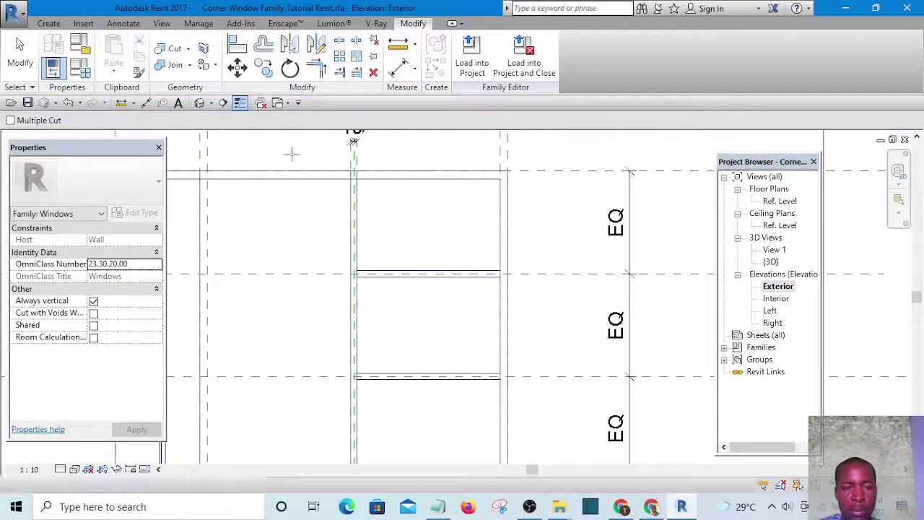
pyautogui.click(199, 103)
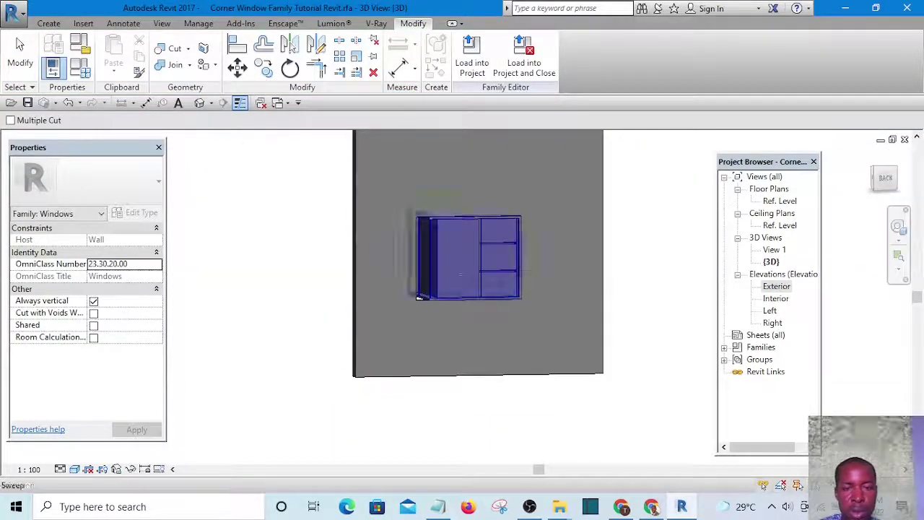
pyautogui.keyDown('shift'); pyautogui.moveTo(616, 295); pyautogui.dragTo(522, 351, button='middle'); pyautogui.keyUp('shift')
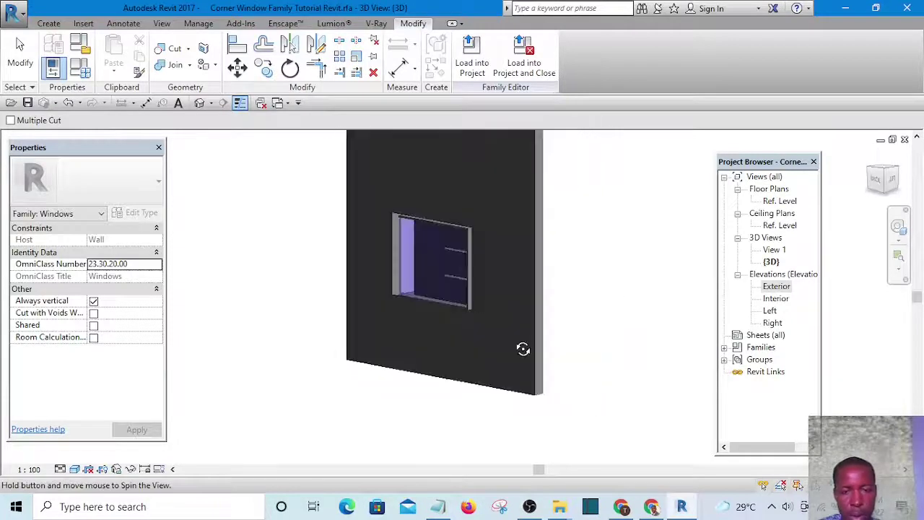
pyautogui.scroll(5, 469, 241)
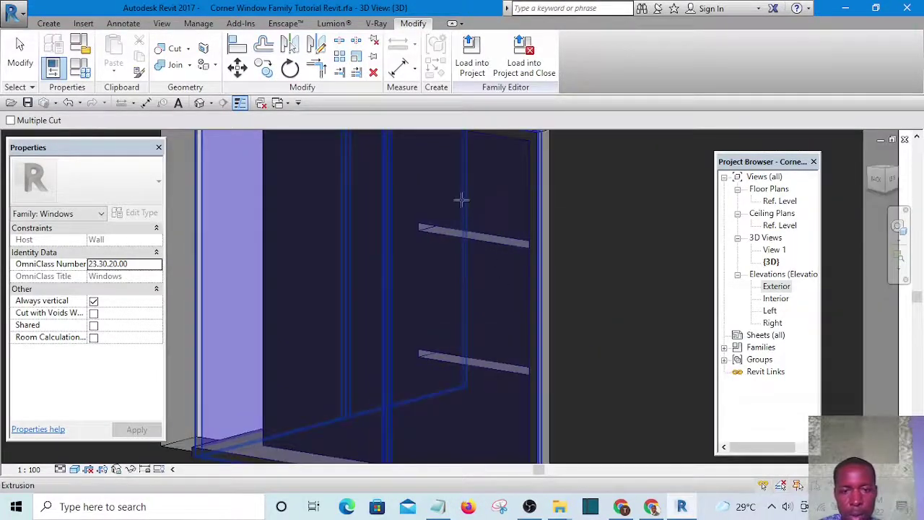
pyautogui.click(497, 212)
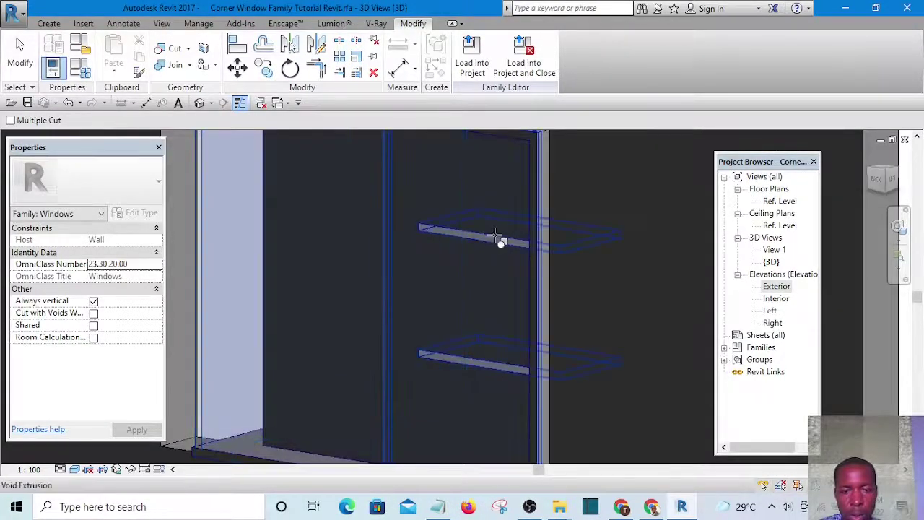
# - Examine the window's glass and the void cuts from several sides in the 3D view
pyautogui.scroll(-6, 494, 245)
pyautogui.keyDown('shift'); pyautogui.moveTo(498, 325); pyautogui.dragTo(693, 318, button='middle'); pyautogui.keyUp('shift')
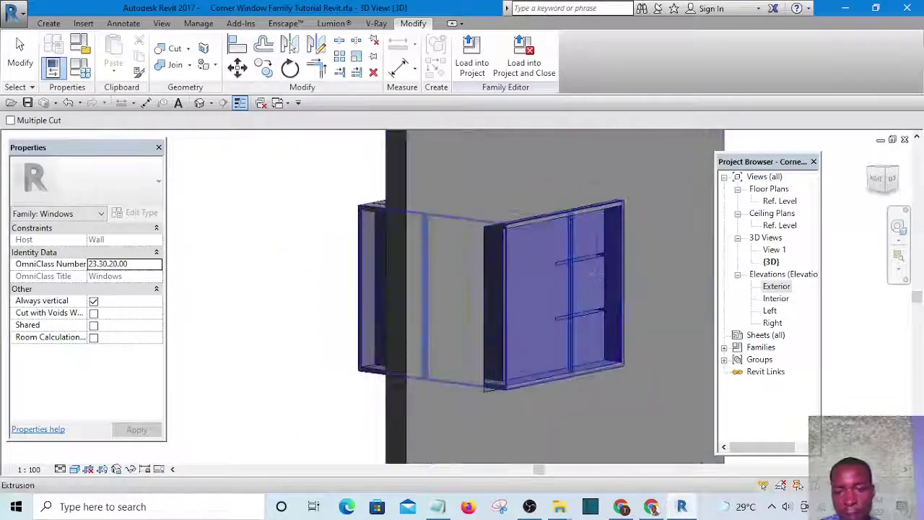
pyautogui.scroll(5, 609, 245)
pyautogui.scroll(-5, 495, 320)
pyautogui.keyDown('shift'); pyautogui.moveTo(495, 320); pyautogui.dragTo(546, 270, button='middle'); pyautogui.keyUp('shift')
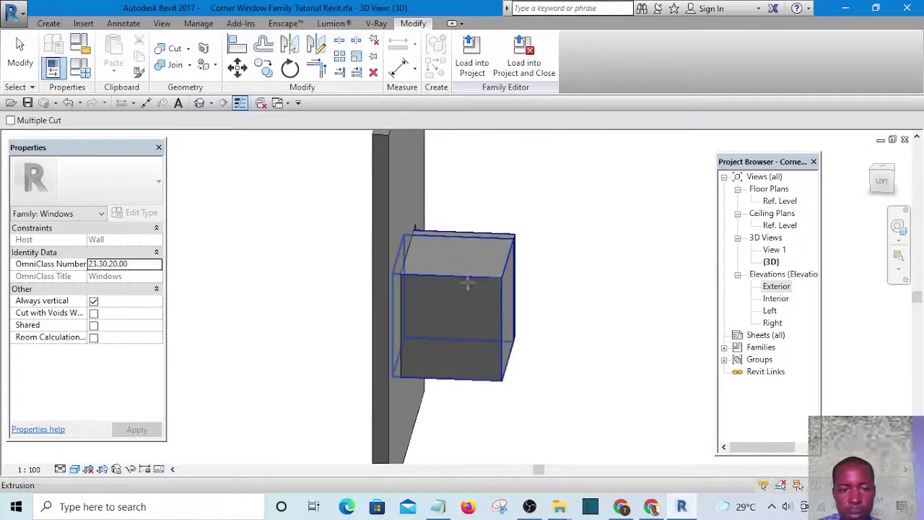
pyautogui.keyDown('shift'); pyautogui.moveTo(430, 269); pyautogui.dragTo(441, 304, button='middle'); pyautogui.keyUp('shift')
# - Check the glass extrusion's depth, and undo the cut and the finished void to return to the void's sketch
pyautogui.click(27, 57)
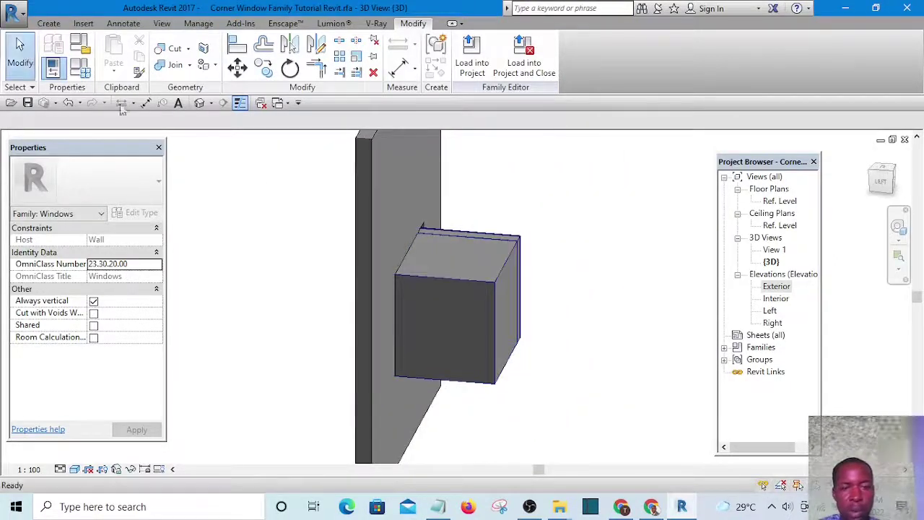
pyautogui.click(468, 300)
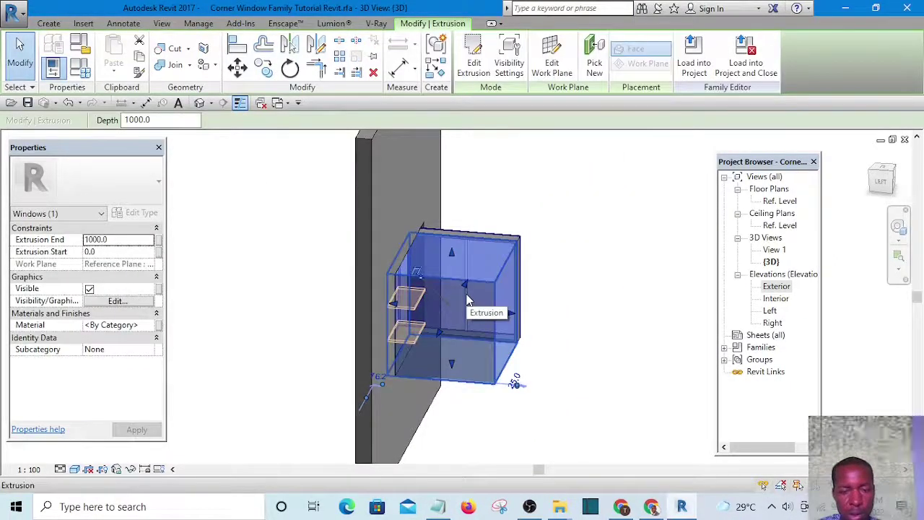
pyautogui.click(233, 292)
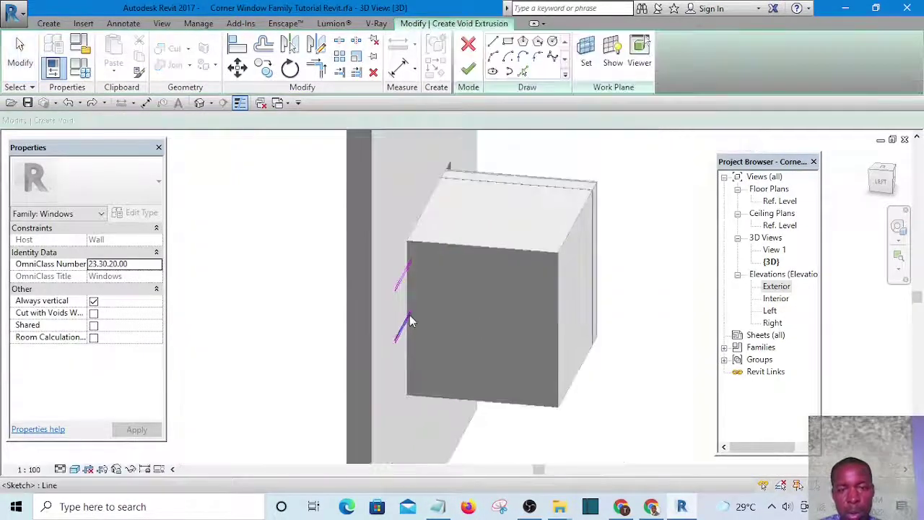
pyautogui.keyDown('shift'); pyautogui.moveTo(411, 323); pyautogui.dragTo(423, 340, button='middle'); pyautogui.keyUp('shift')
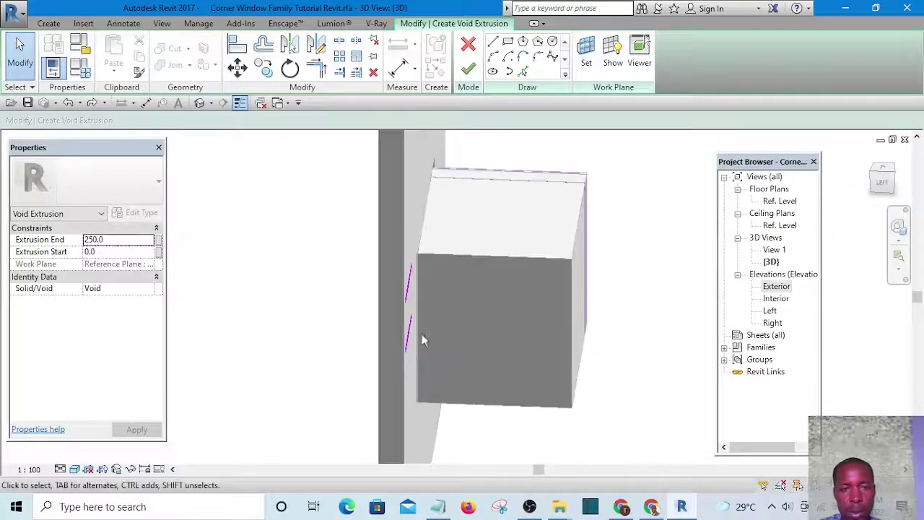
# - Finish the void's sketch and stretch the void extrusion across the glass, with its start at about -175.9 and its end at about -18.7
pyautogui.click(468, 69)
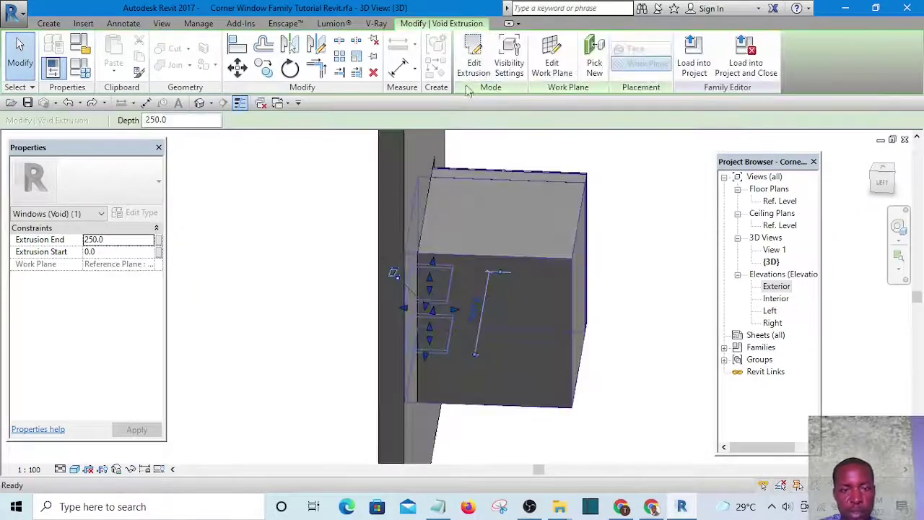
pyautogui.moveTo(309, 252)
pyautogui.keyDown('shift'); pyautogui.mouseDown(button='middle')
pyautogui.moveTo(389, 303)
pyautogui.moveTo(371, 324)
pyautogui.moveTo(337, 328)
pyautogui.mouseUp(button='middle'); pyautogui.keyUp('shift')
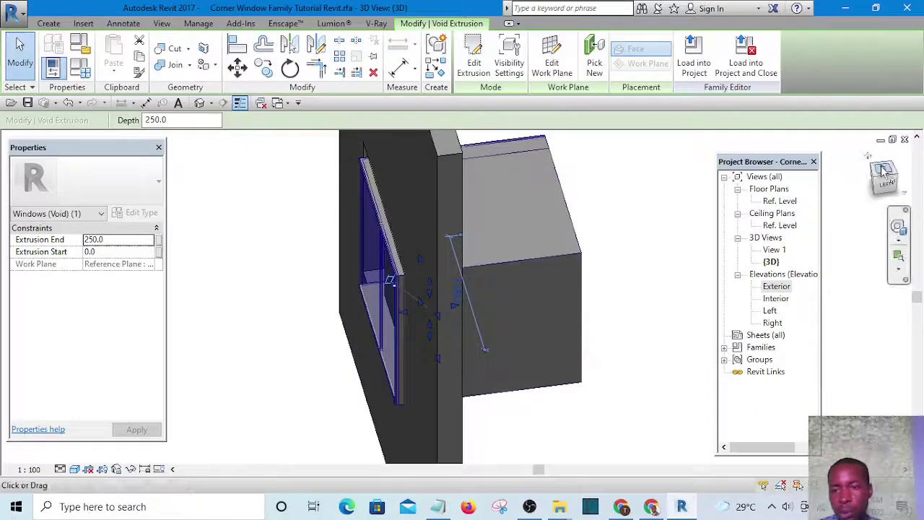
pyautogui.doubleClick(883, 172)
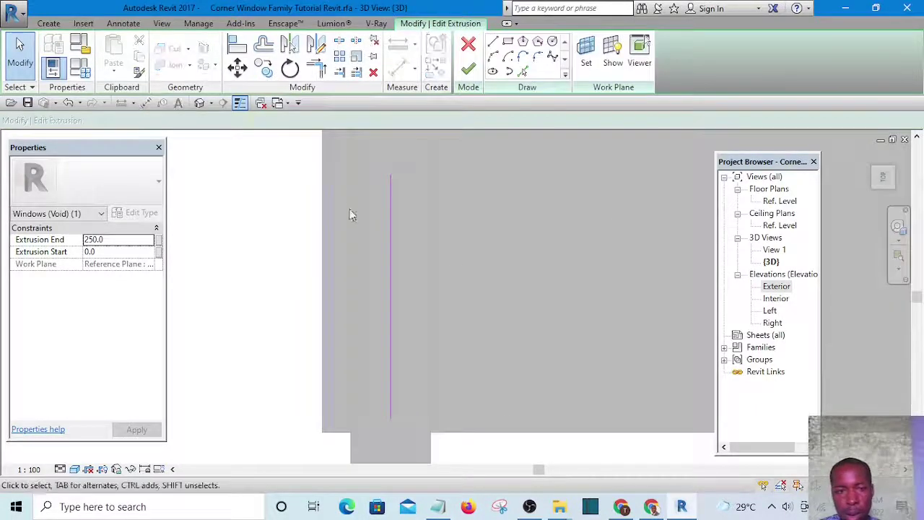
pyautogui.click(470, 69)
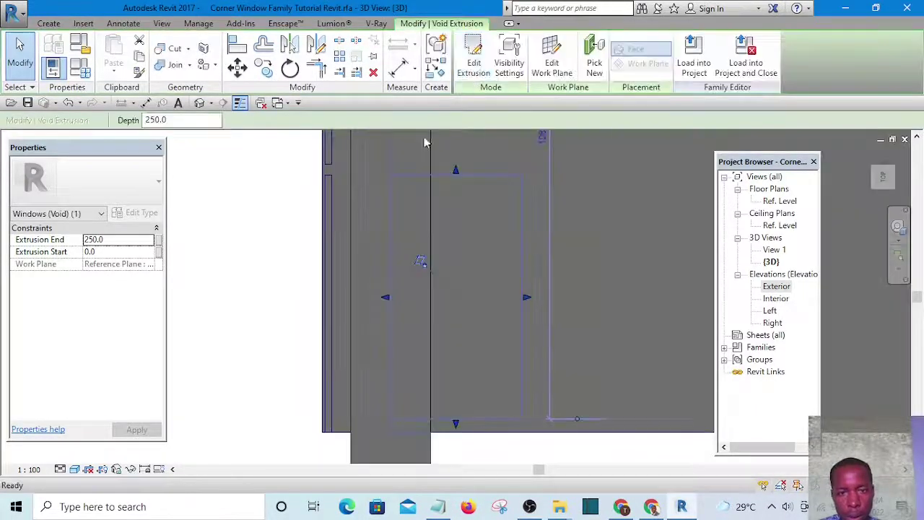
pyautogui.moveTo(382, 300); pyautogui.dragTo(299, 298)
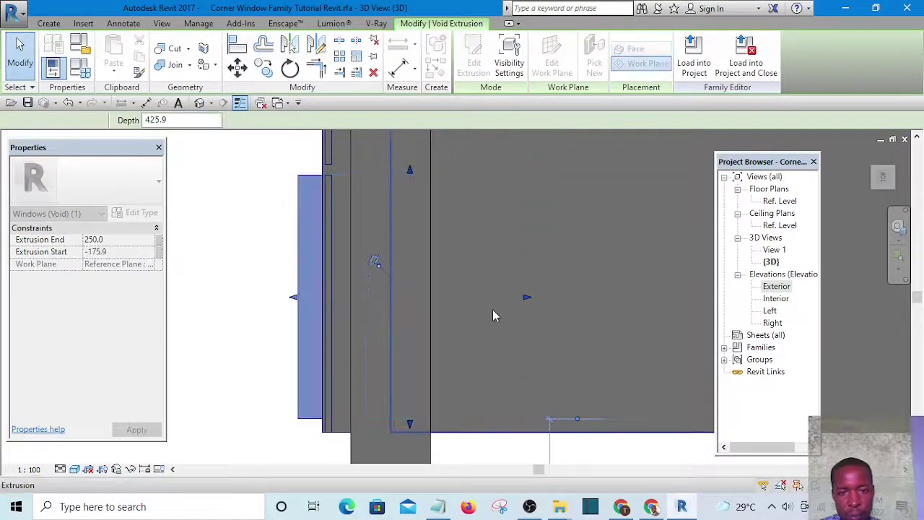
pyautogui.moveTo(525, 297); pyautogui.dragTo(381, 291)
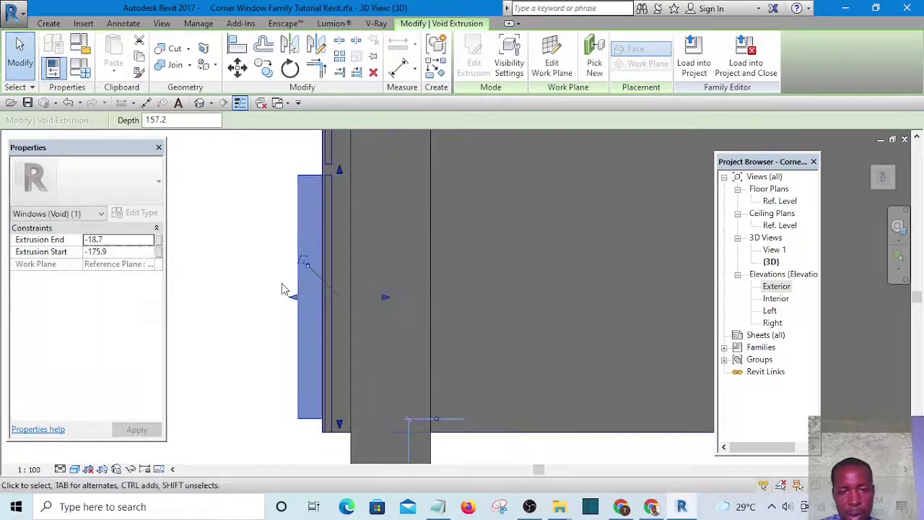
# - Cut the window's glass extrusion with the two-strip void extrusion in the 3D view and inspect the cut
pyautogui.keyDown('shift'); pyautogui.moveTo(234, 286); pyautogui.dragTo(301, 208, button='middle'); pyautogui.keyUp('shift')
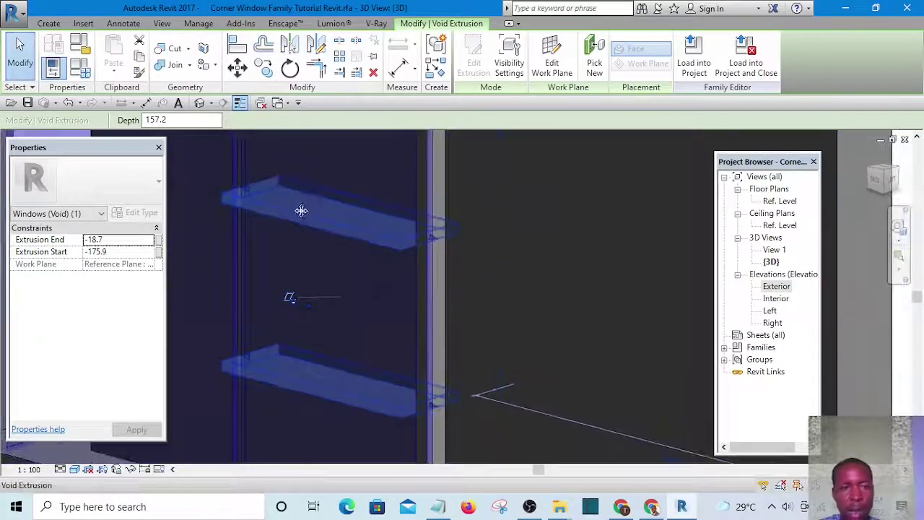
pyautogui.click(174, 50)
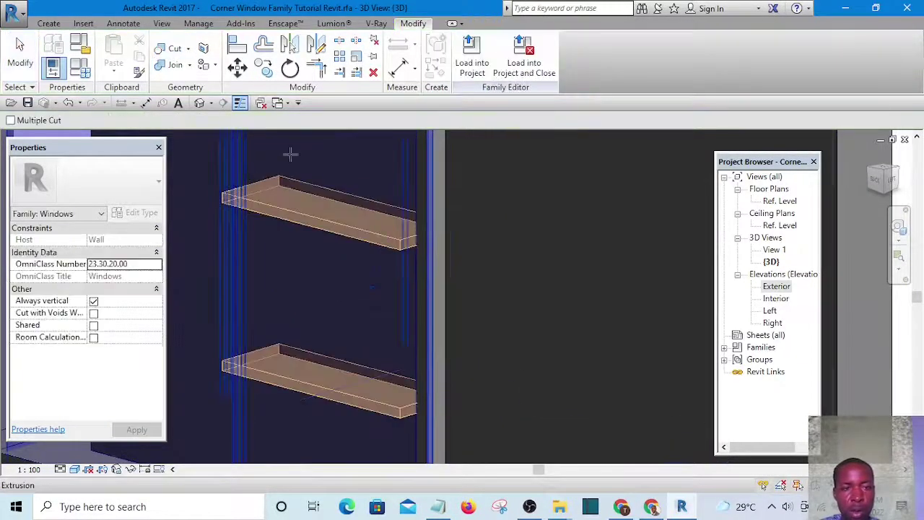
pyautogui.scroll(-5, 361, 183)
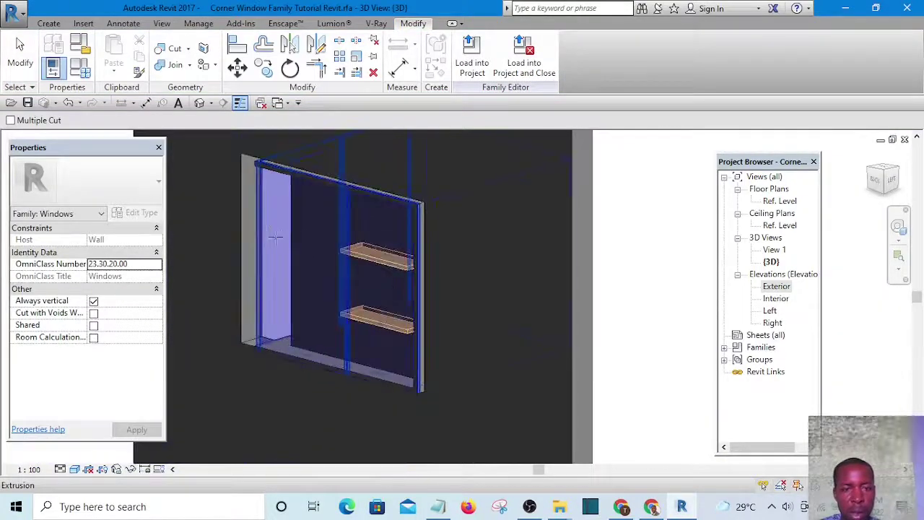
pyautogui.click(274, 238)
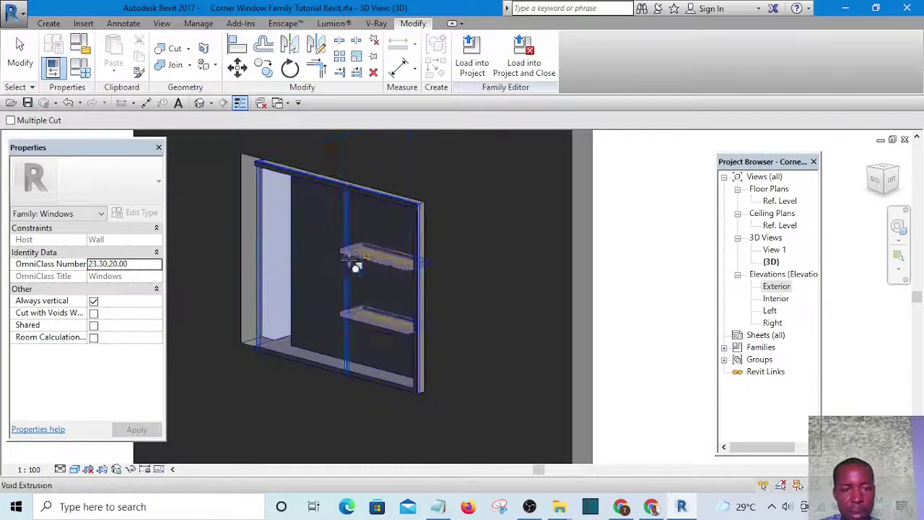
pyautogui.click(375, 261)
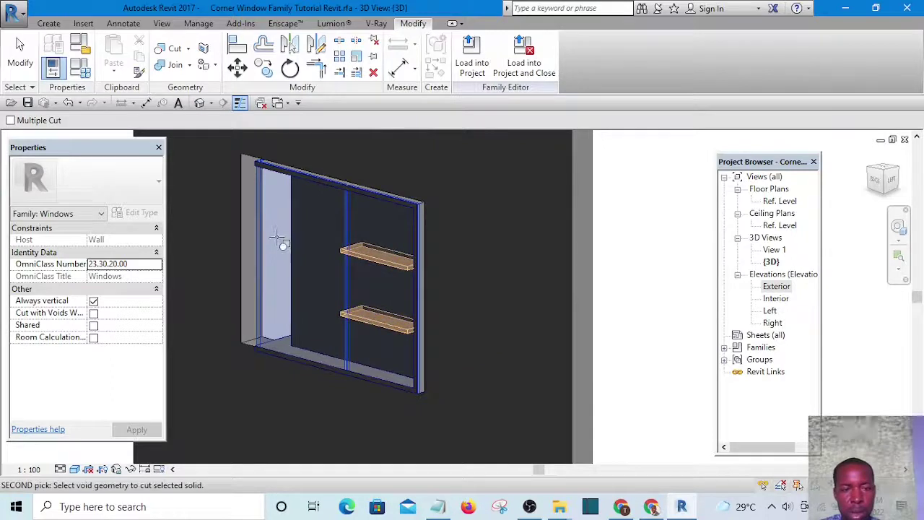
pyautogui.click(377, 255)
pyautogui.scroll(-2, 470, 321)
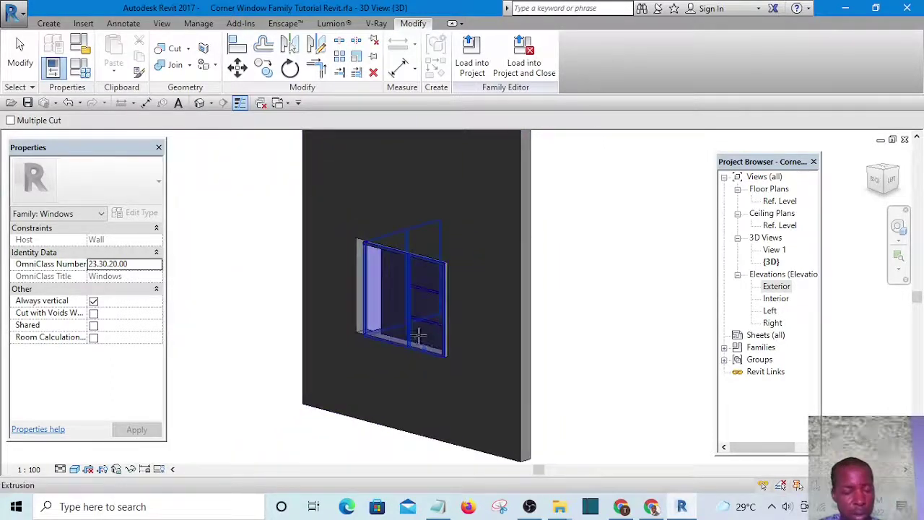
pyautogui.keyDown('shift'); pyautogui.moveTo(419, 336); pyautogui.dragTo(374, 319, button='middle'); pyautogui.keyUp('shift')
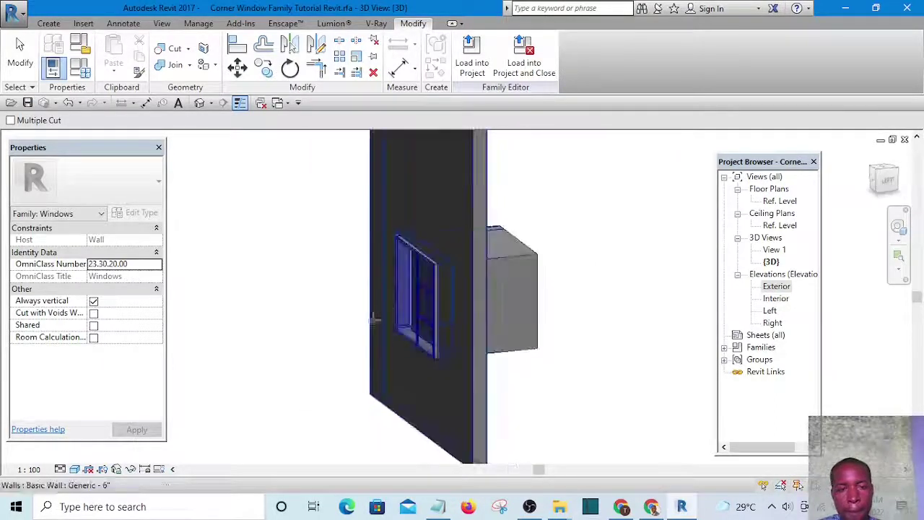
pyautogui.keyDown('shift'); pyautogui.moveTo(404, 216); pyautogui.dragTo(409, 291, button='middle'); pyautogui.keyUp('shift')
pyautogui.scroll(6, 408, 291)
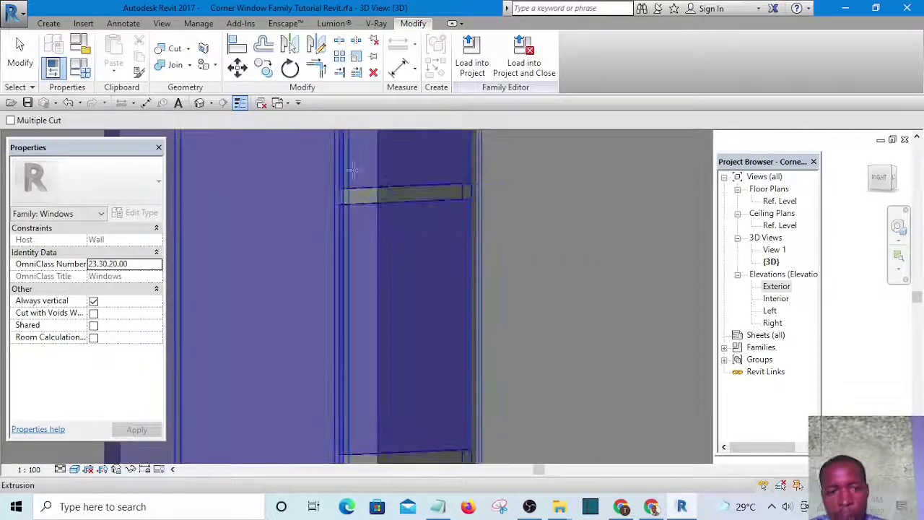
# - Load the corner window family into the building project, overwriting the existing version
pyautogui.keyDown('shift'); pyautogui.moveTo(467, 252); pyautogui.dragTo(443, 196, button='middle'); pyautogui.keyUp('shift')
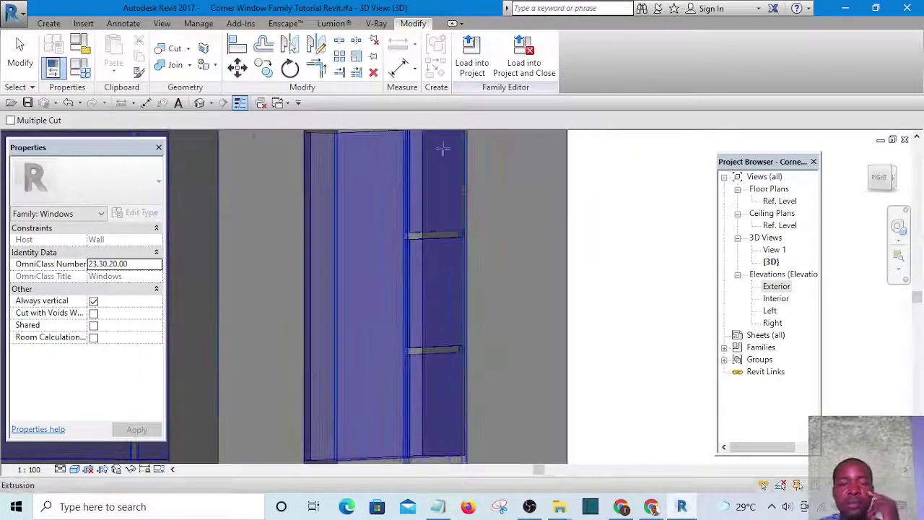
pyautogui.click(471, 69)
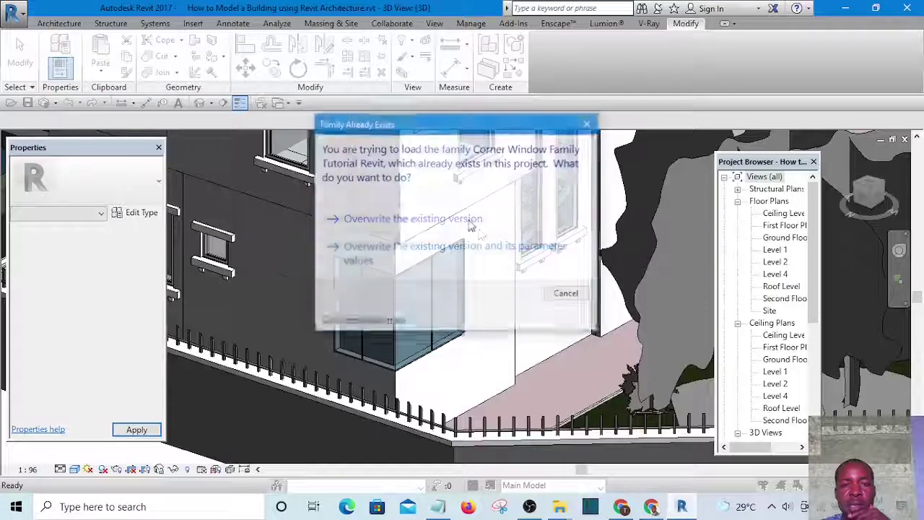
pyautogui.click(451, 220)
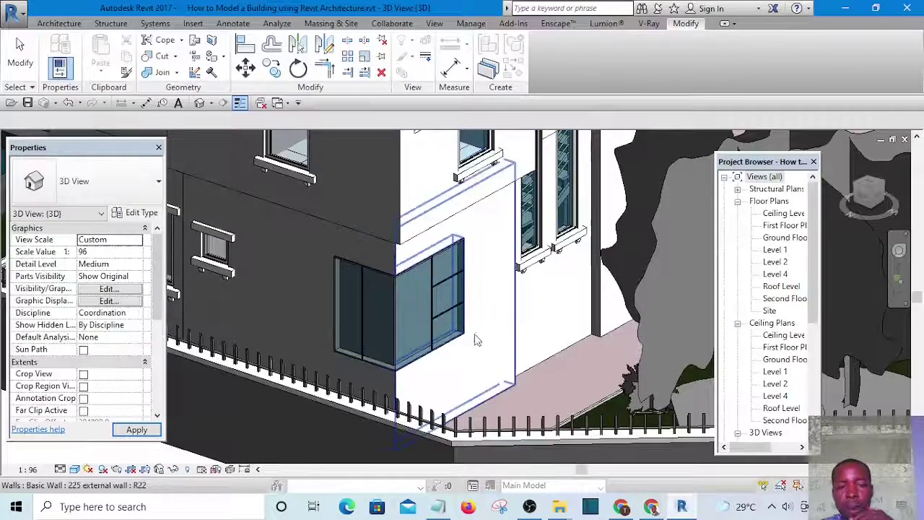
# - Examine the reloaded corner window at the building's ground-floor corner in the 3D view
pyautogui.scroll(3, 478, 335)
pyautogui.keyDown('shift'); pyautogui.moveTo(570, 339); pyautogui.dragTo(497, 303, button='middle'); pyautogui.keyUp('shift')
pyautogui.scroll(8, 340, 206)
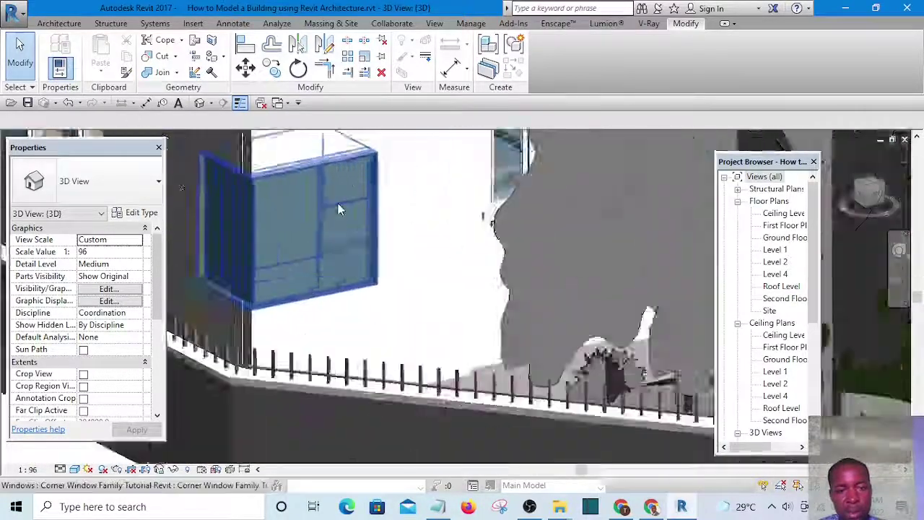
pyautogui.moveTo(353, 362); pyautogui.dragTo(519, 325, button='middle')
pyautogui.scroll(-4, 502, 311)
pyautogui.scroll(6, 505, 321)
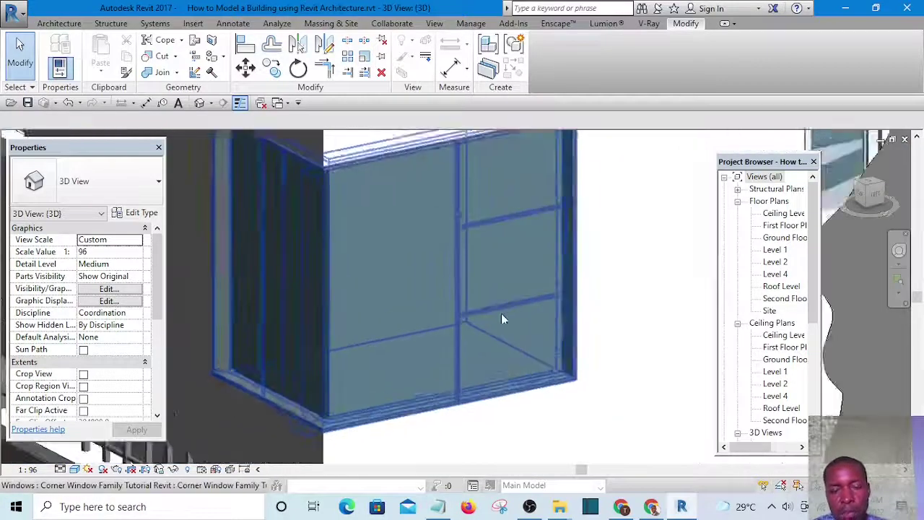
pyautogui.scroll(-5, 505, 322)
pyautogui.scroll(2, 466, 320)
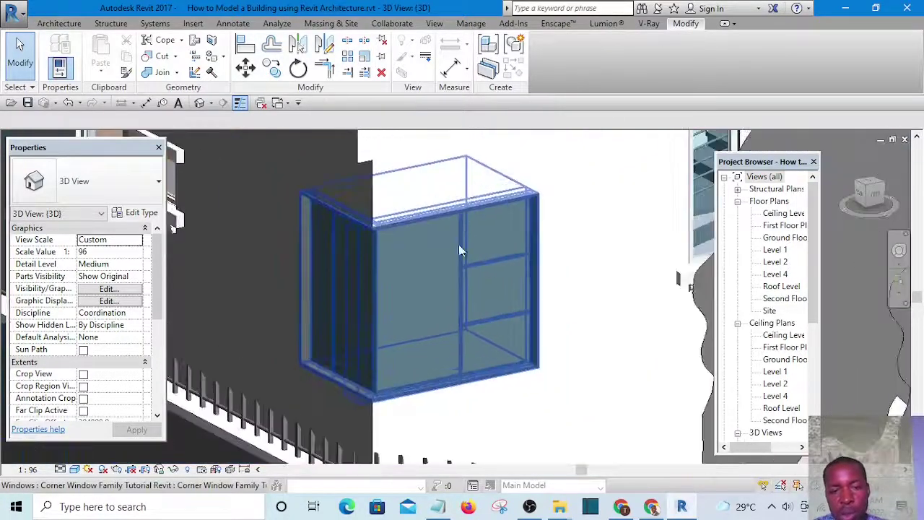
# - Set the corner window type's Width2 to 2400 and Width to 1200
pyautogui.click(404, 288)
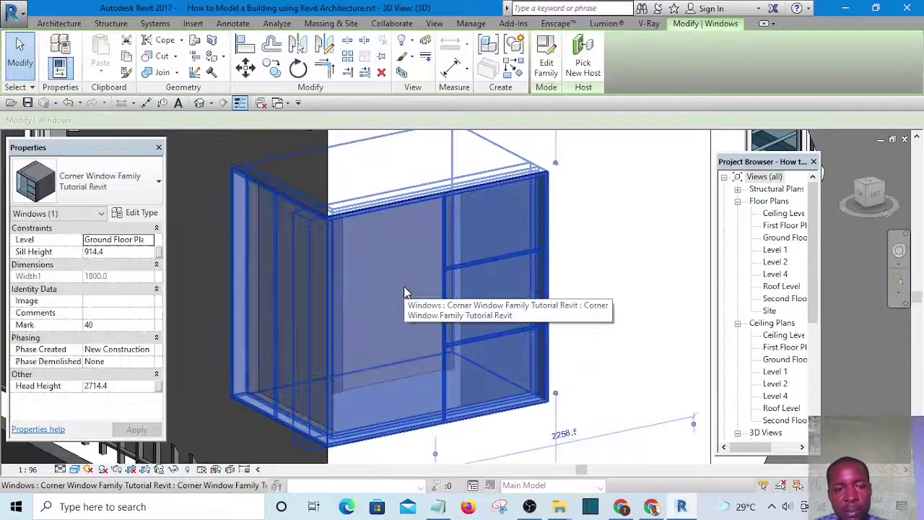
pyautogui.click(137, 213)
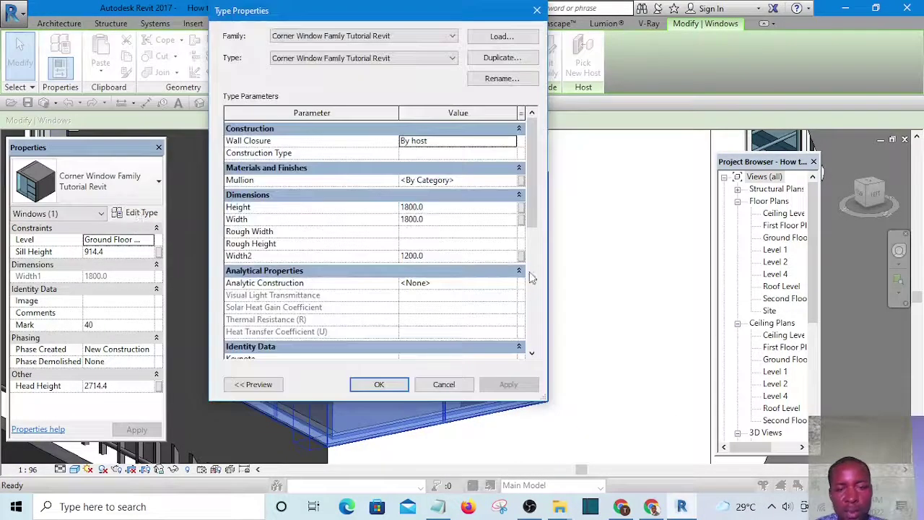
pyautogui.click(432, 257)
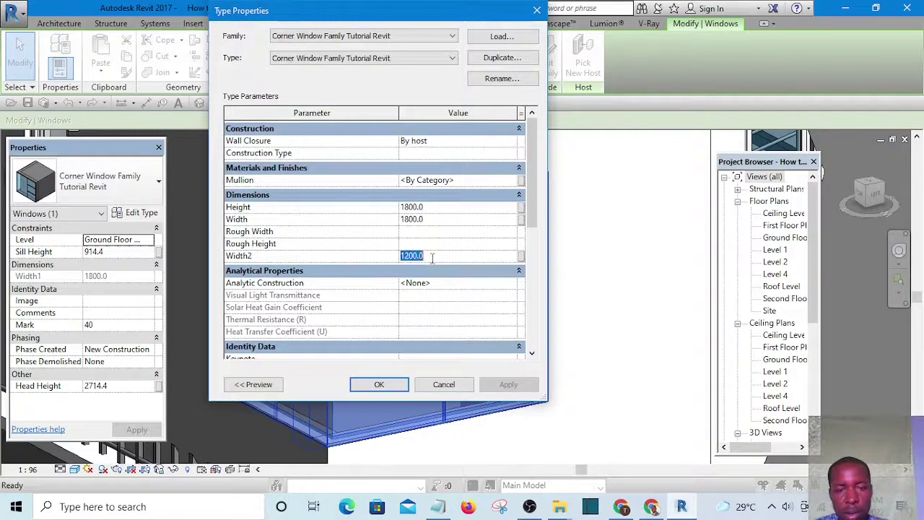
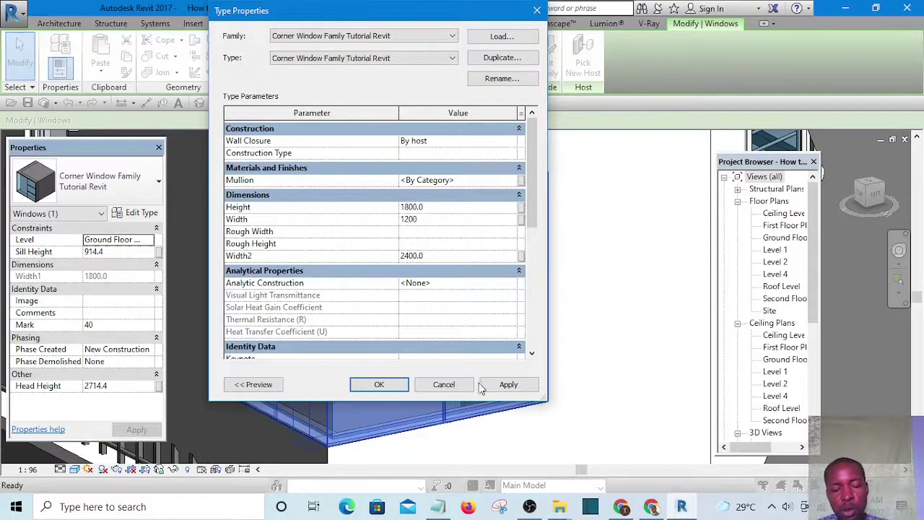
pyautogui.click(379, 384)
# - Inspect the resized corner window and its opening in both walls from several angles in the 3D view
pyautogui.scroll(-6, 486, 325)
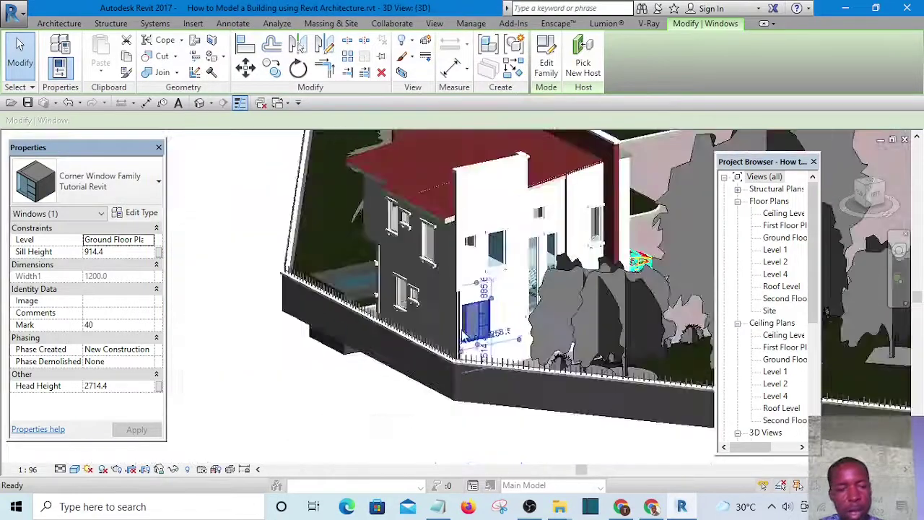
pyautogui.click(410, 424)
pyautogui.scroll(8, 516, 333)
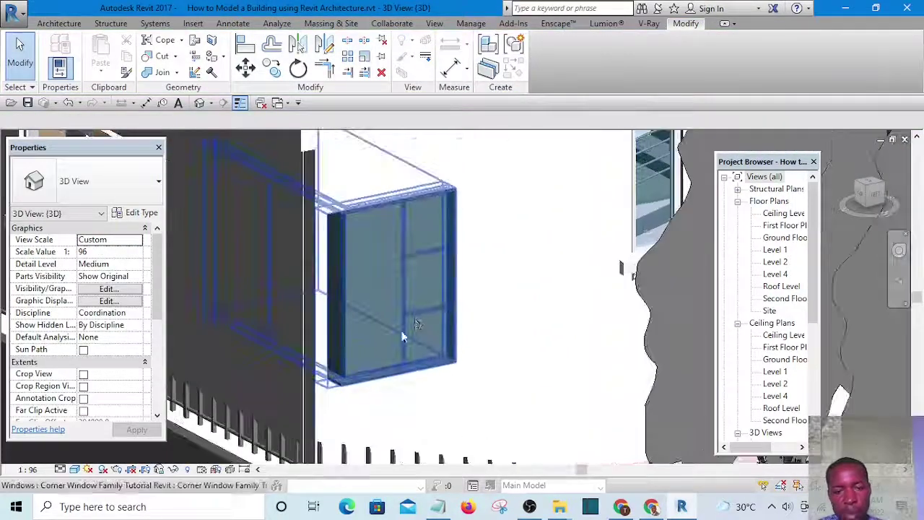
pyautogui.scroll(-1, 472, 361)
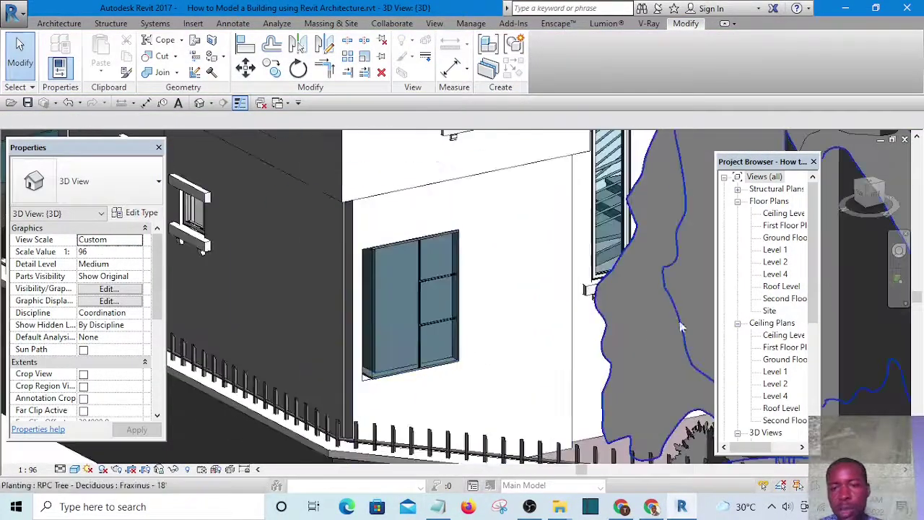
pyautogui.scroll(-2, 452, 332)
pyautogui.scroll(-1, 451, 331)
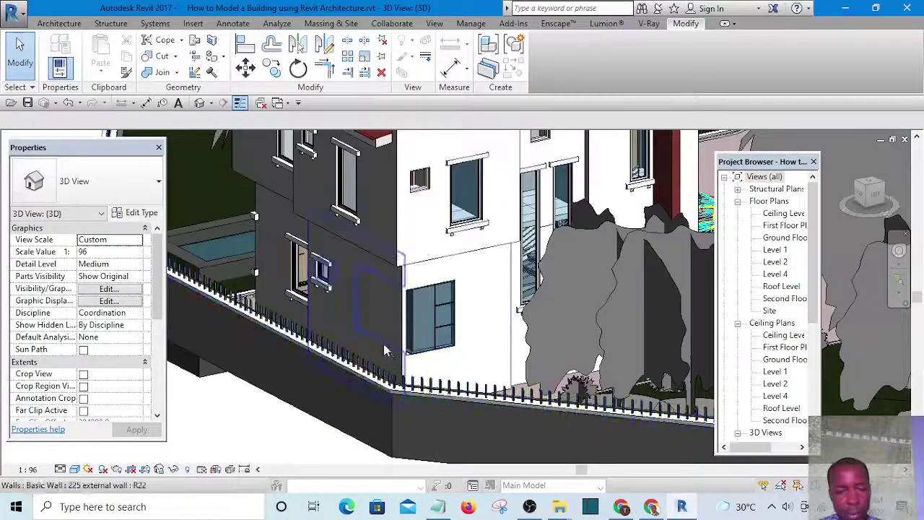
pyautogui.scroll(2, 442, 331)
pyautogui.keyDown('shift'); pyautogui.moveTo(442, 336); pyautogui.dragTo(517, 411, button='middle'); pyautogui.keyUp('shift')
pyautogui.scroll(-2, 512, 402)
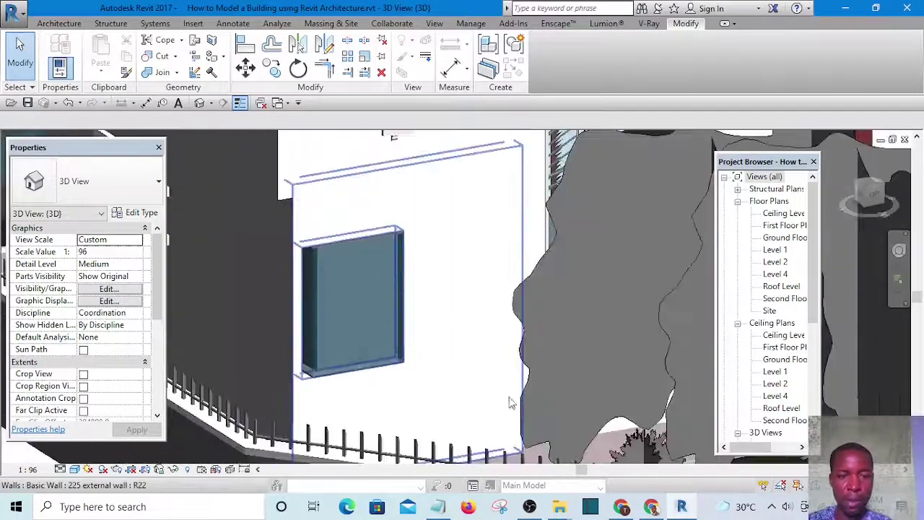
pyautogui.scroll(-3, 503, 395)
pyautogui.scroll(5, 435, 384)
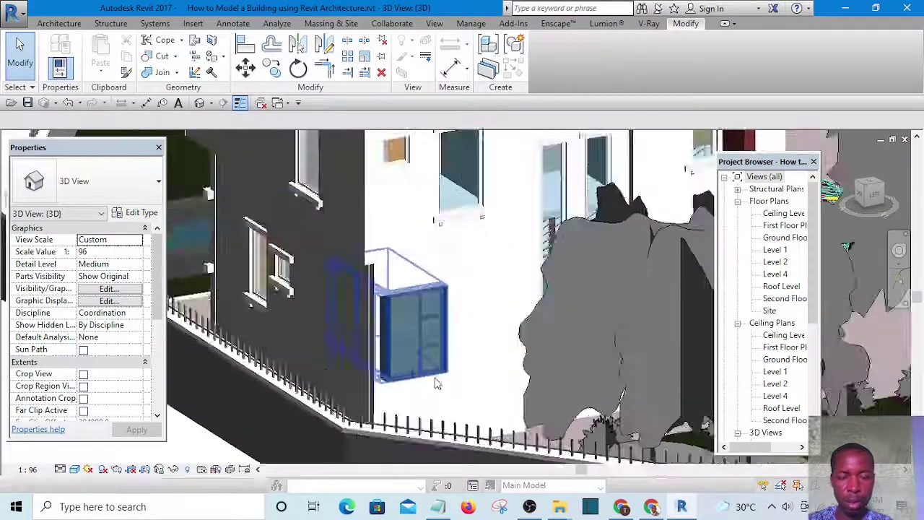
pyautogui.scroll(-4, 598, 385)
pyautogui.keyDown('shift'); pyautogui.moveTo(612, 427); pyautogui.dragTo(544, 389, button='middle'); pyautogui.keyUp('shift')
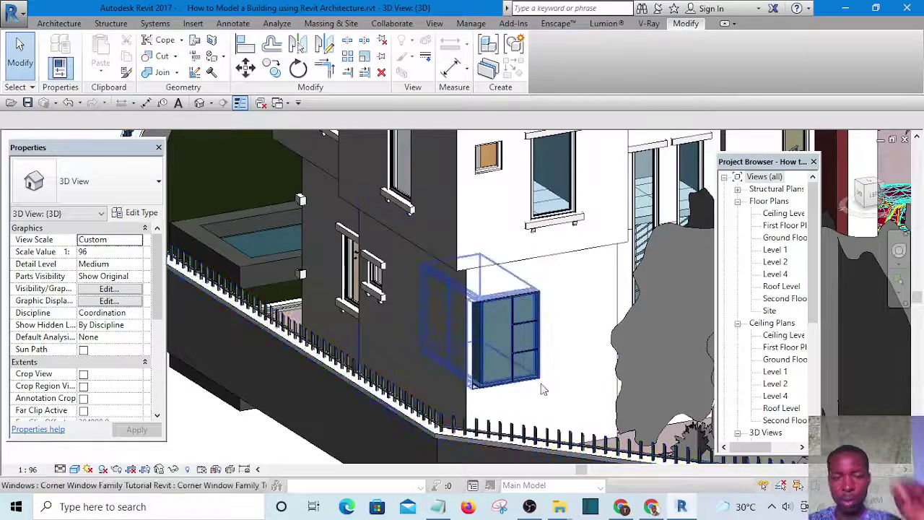
# - Check how the corner window sits in the guest room walls in the ground floor plan
pyautogui.doubleClick(783, 241)
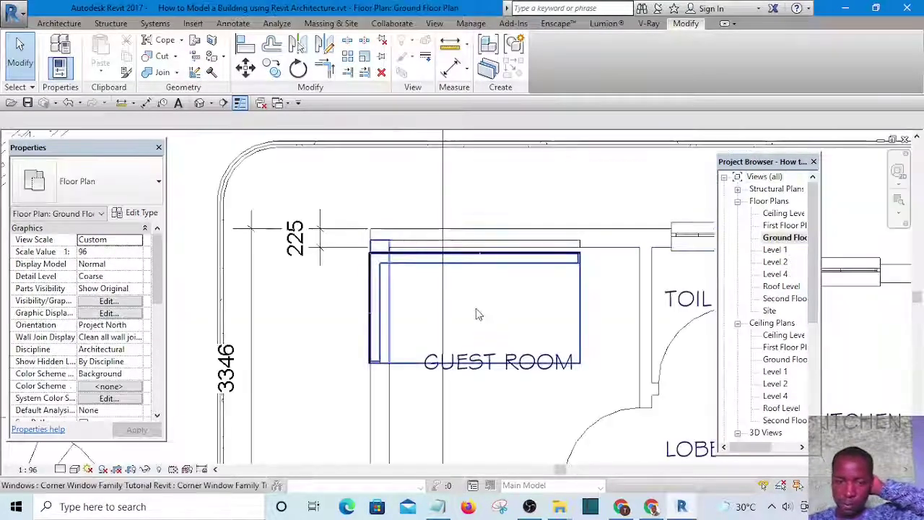
pyautogui.scroll(6, 463, 208)
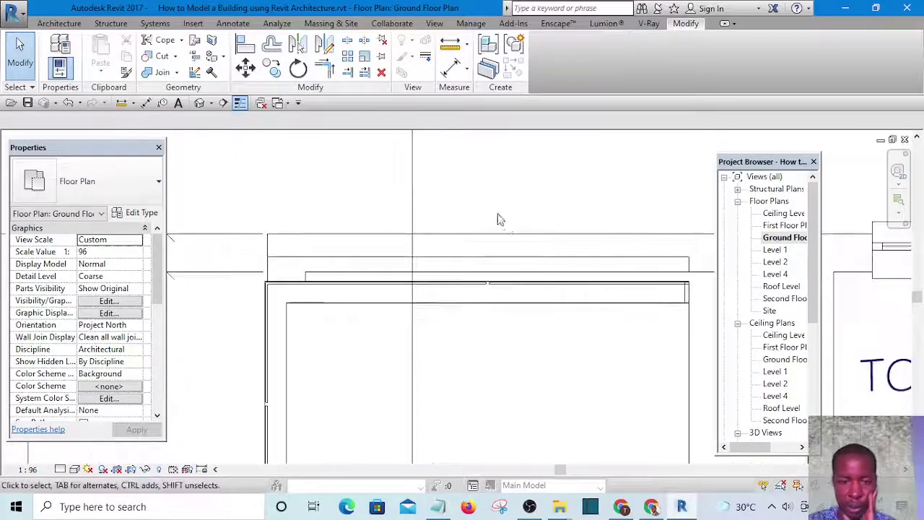
pyautogui.scroll(-4, 463, 327)
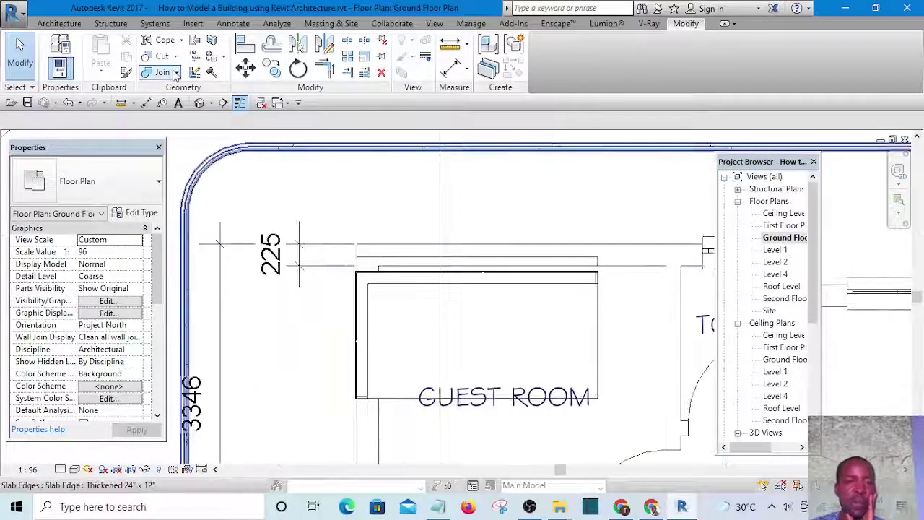
# - Return to the 3D view and open the corner window's family for editing
pyautogui.click(200, 103)
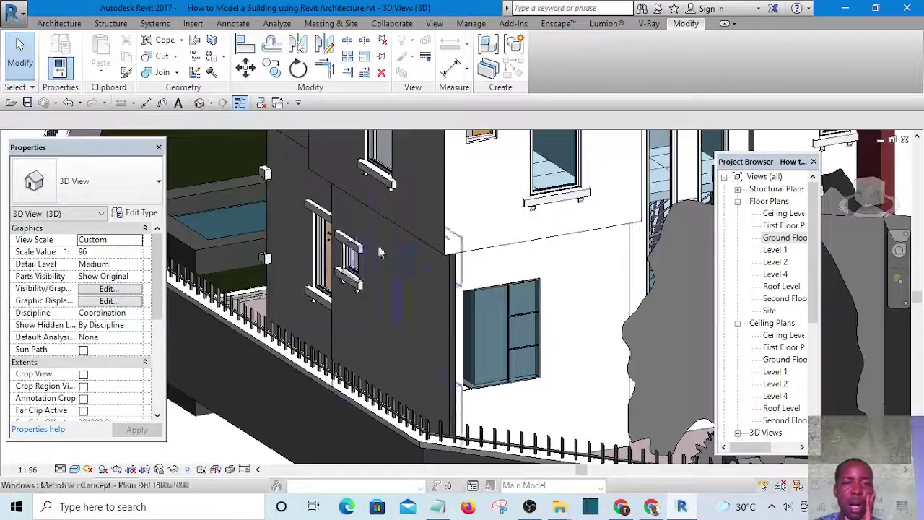
pyautogui.click(522, 327)
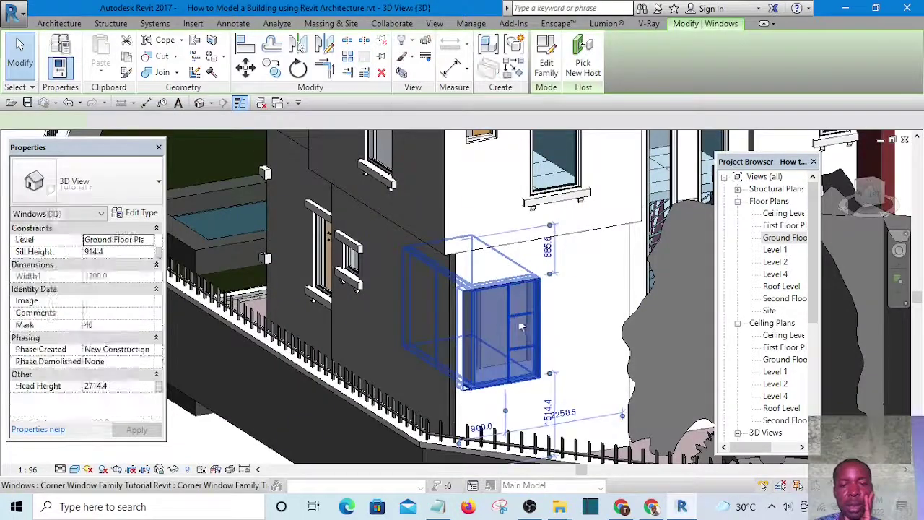
pyautogui.click(546, 65)
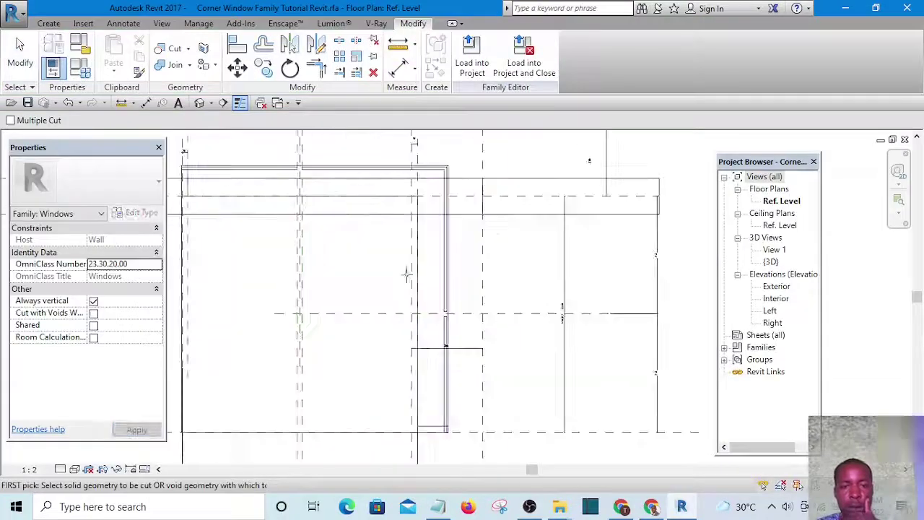
# - Open the window family's Left elevation view
pyautogui.scroll(-2, 447, 221)
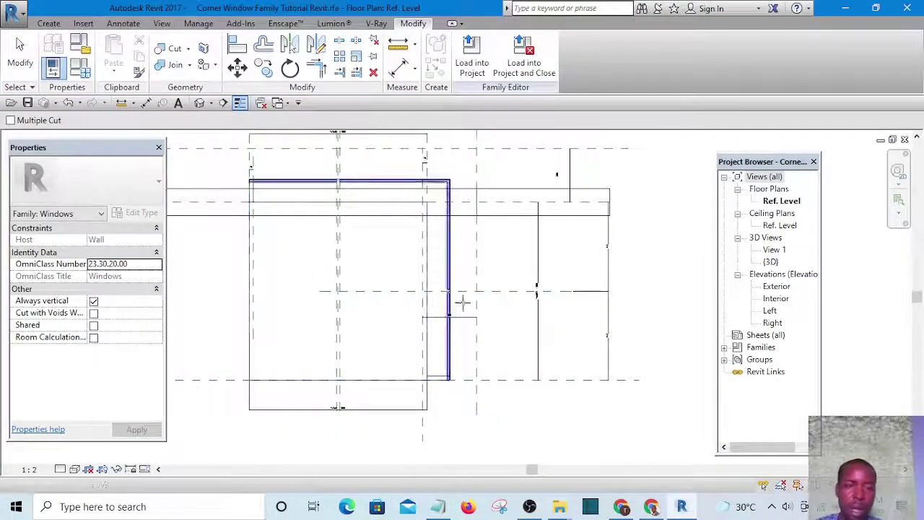
pyautogui.click(771, 300)
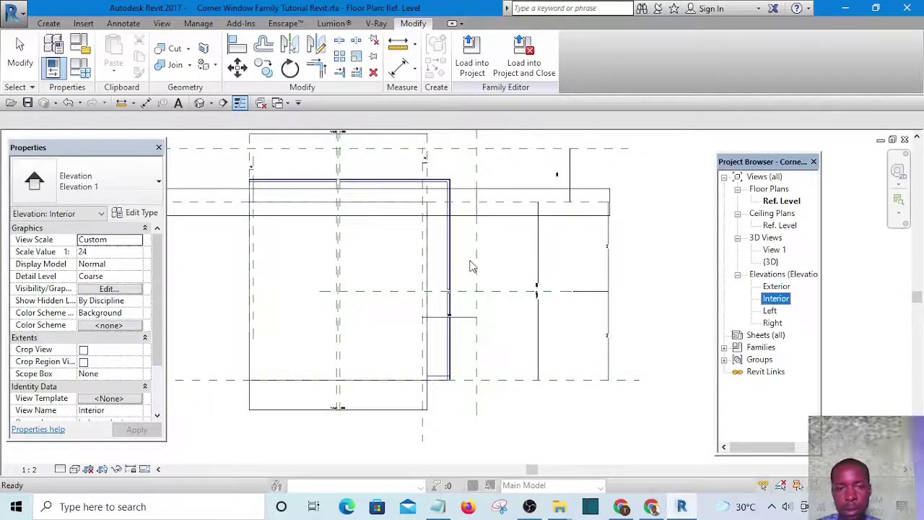
pyautogui.click(470, 266)
pyautogui.doubleClick(769, 312)
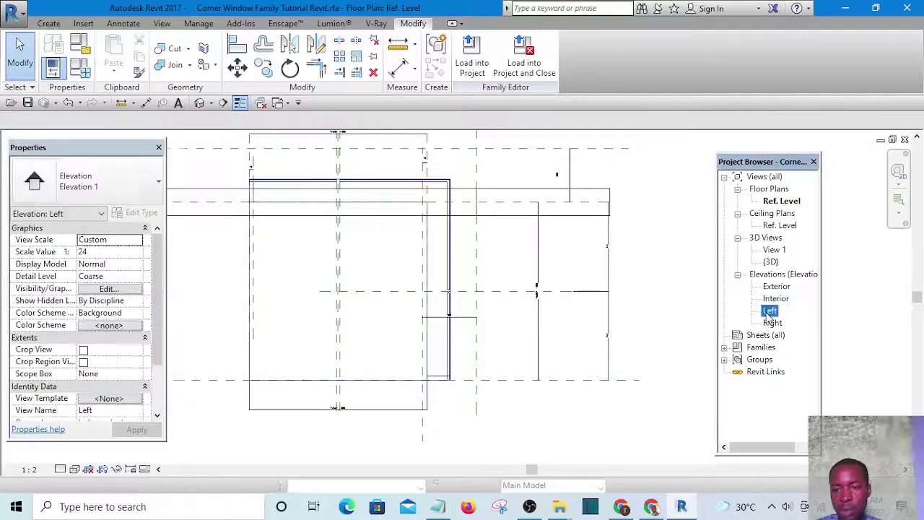
# - Draw two vertical reference planes on either side of the central mullion, about 381 and 593 mm from the wall centre
pyautogui.scroll(2, 482, 324)
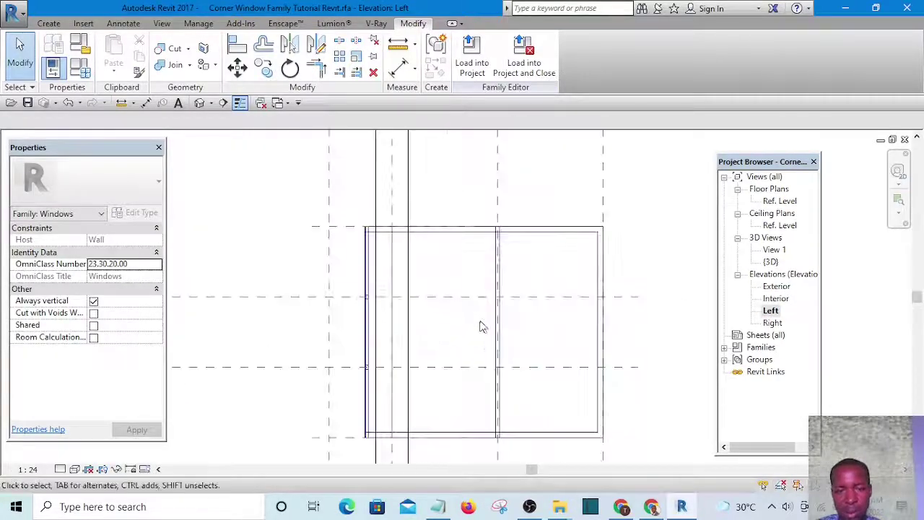
pyautogui.scroll(-1, 438, 274)
pyautogui.scroll(-1, 487, 309)
pyautogui.scroll(4, 475, 300)
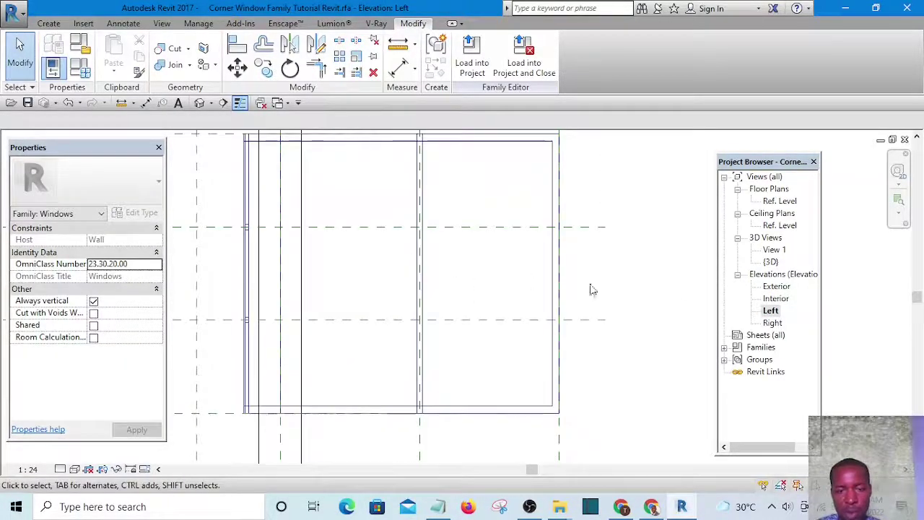
pyautogui.scroll(-2, 506, 278)
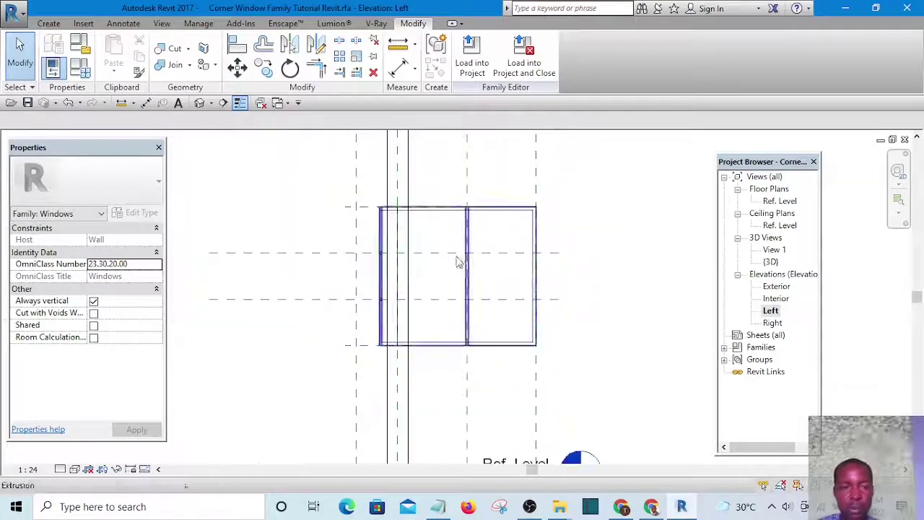
pyautogui.scroll(3, 495, 192)
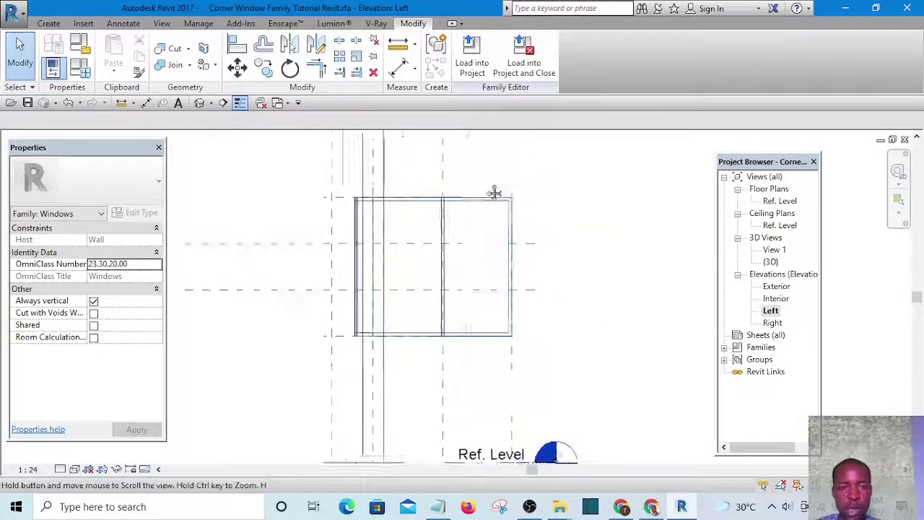
pyautogui.scroll(-1, 428, 231)
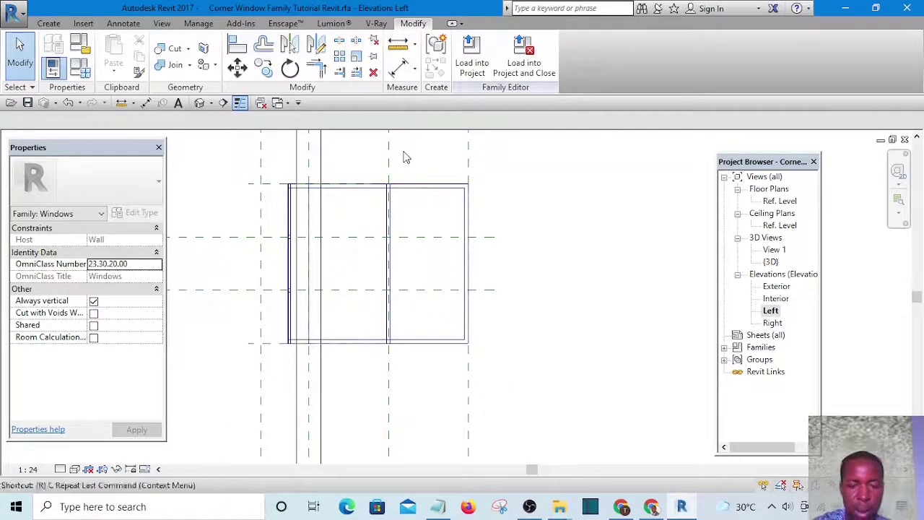
pyautogui.press('p')
pyautogui.click(371, 136)
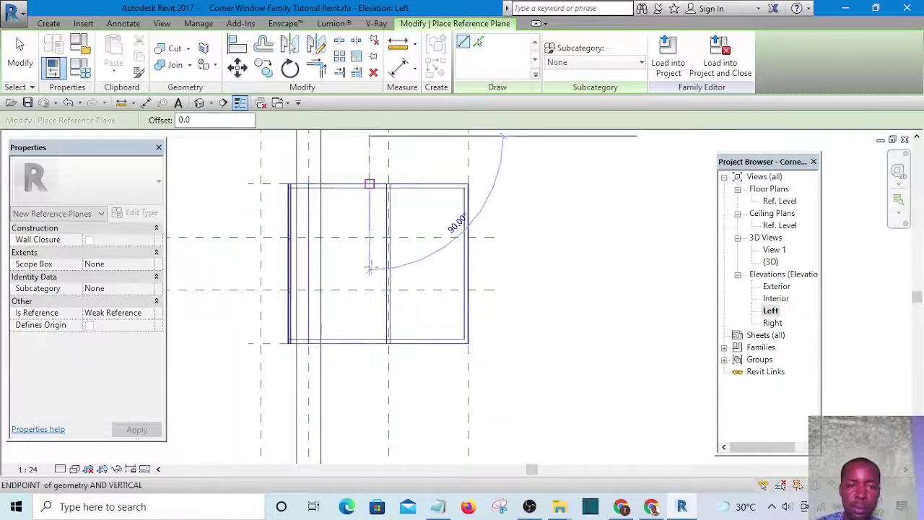
pyautogui.click(370, 417)
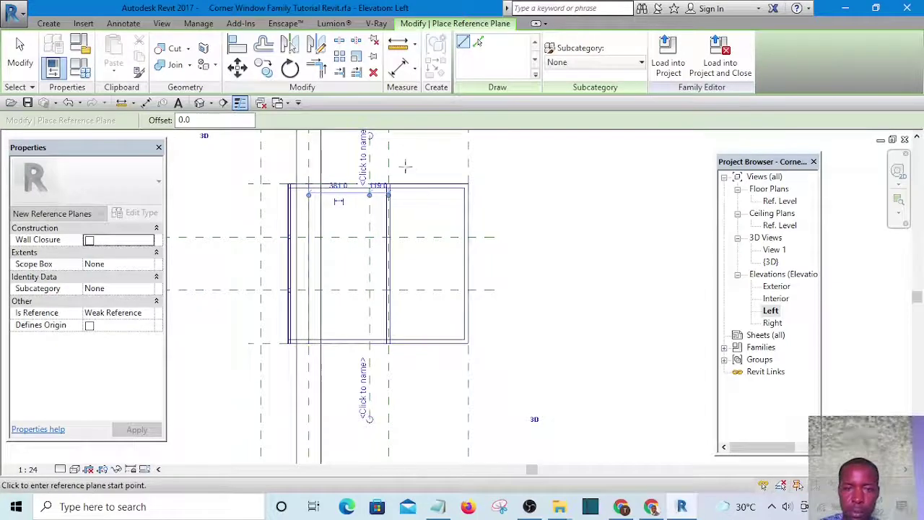
pyautogui.click(402, 408)
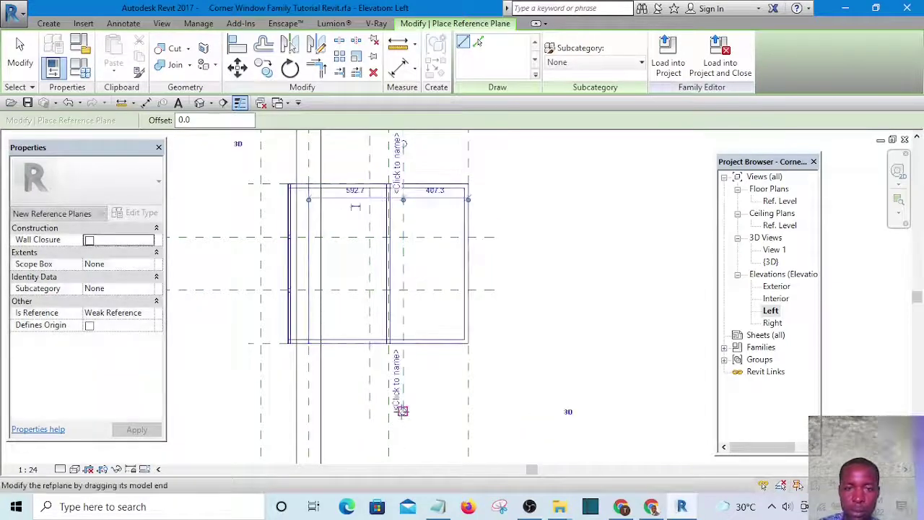
pyautogui.press('Escape')
pyautogui.press('Escape')
# - Try to align the central mullion's left edge to the reference plane drawn beside it
pyautogui.click(238, 48)
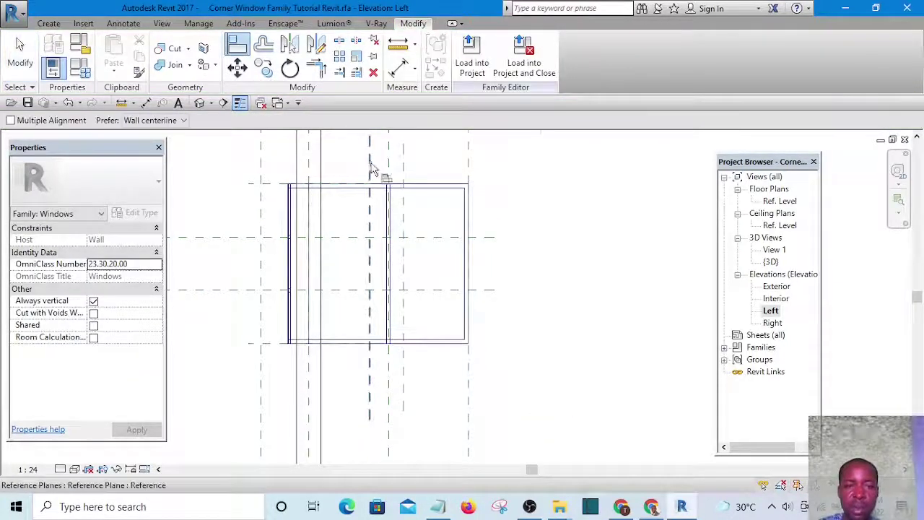
pyautogui.scroll(2, 371, 166)
pyautogui.scroll(1, 378, 169)
pyautogui.scroll(1, 402, 255)
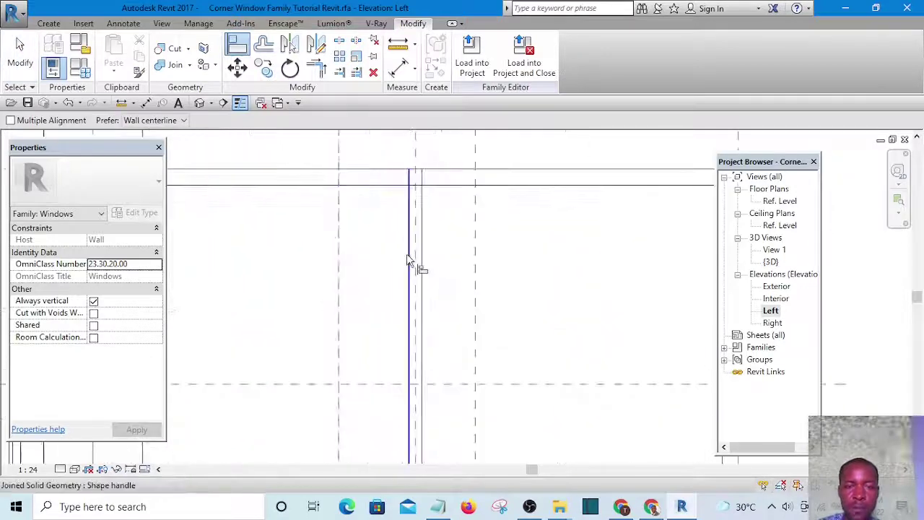
pyautogui.click(413, 261)
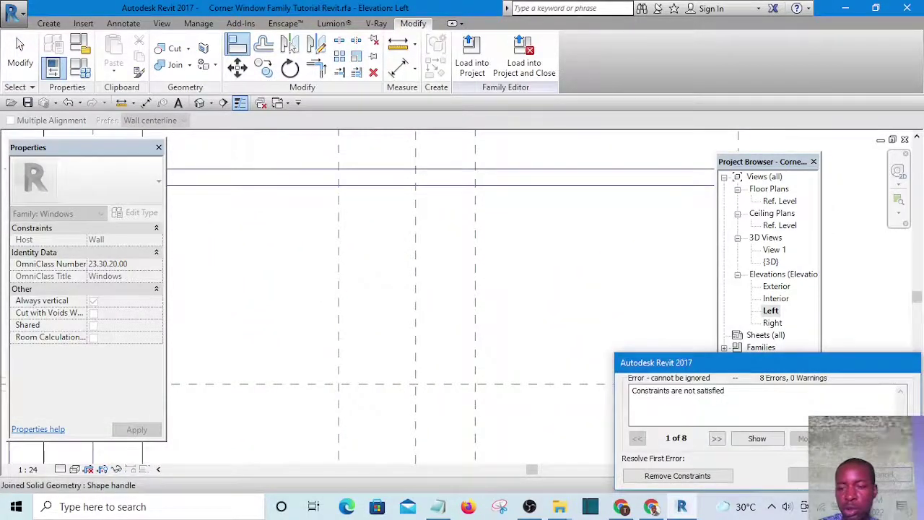
pyautogui.click(881, 475)
# - Align the two vertical reference planes beside the central mullion to its left and right edges
pyautogui.scroll(-2, 498, 289)
pyautogui.scroll(2, 443, 239)
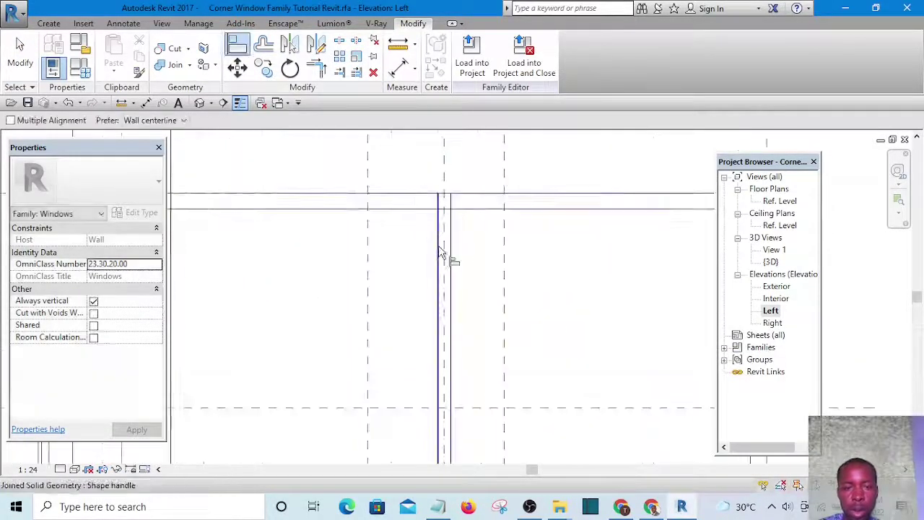
pyautogui.click(442, 254)
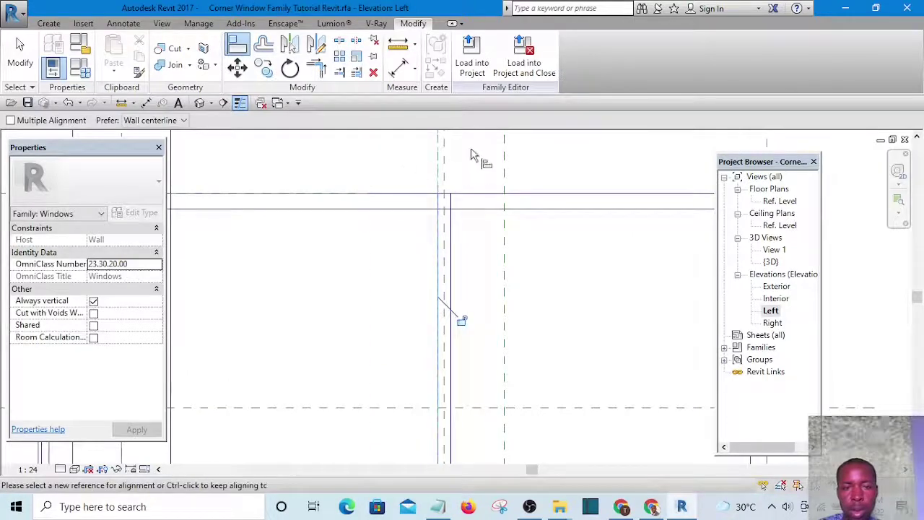
pyautogui.scroll(1, 457, 226)
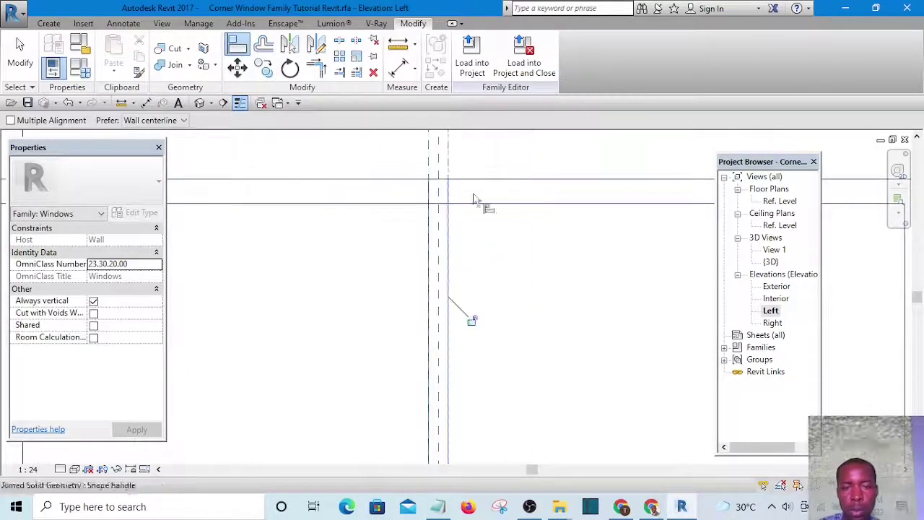
pyautogui.scroll(-3, 438, 264)
pyautogui.press('Escape')
pyautogui.press('Escape')
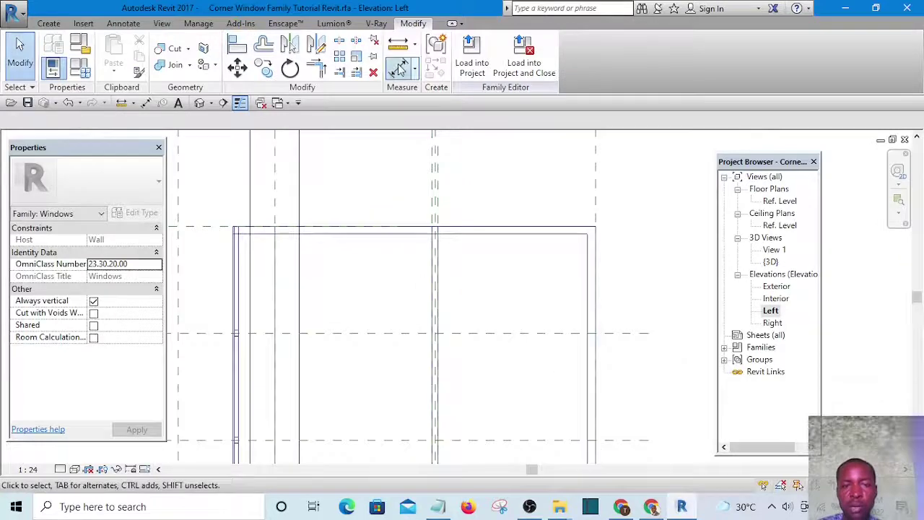
# - Dimension the spacing across the central mullion's three vertical reference planes and lock the dimension segments
pyautogui.click(399, 68)
pyautogui.scroll(5, 441, 332)
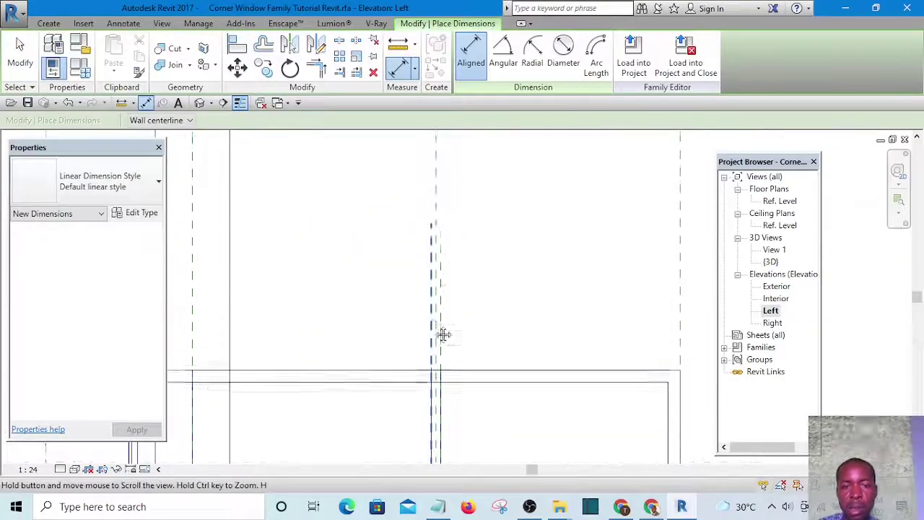
pyautogui.click(431, 252)
pyautogui.scroll(1, 443, 263)
pyautogui.click(442, 262)
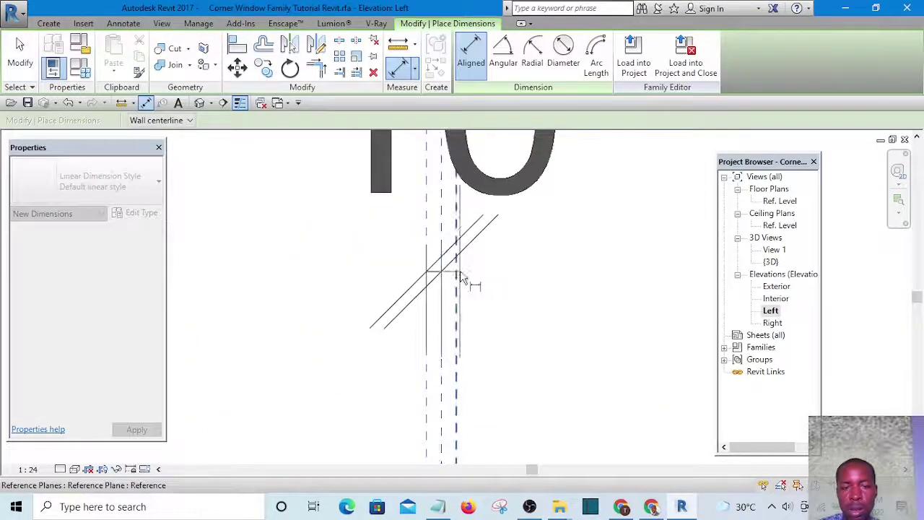
pyautogui.scroll(-5, 462, 277)
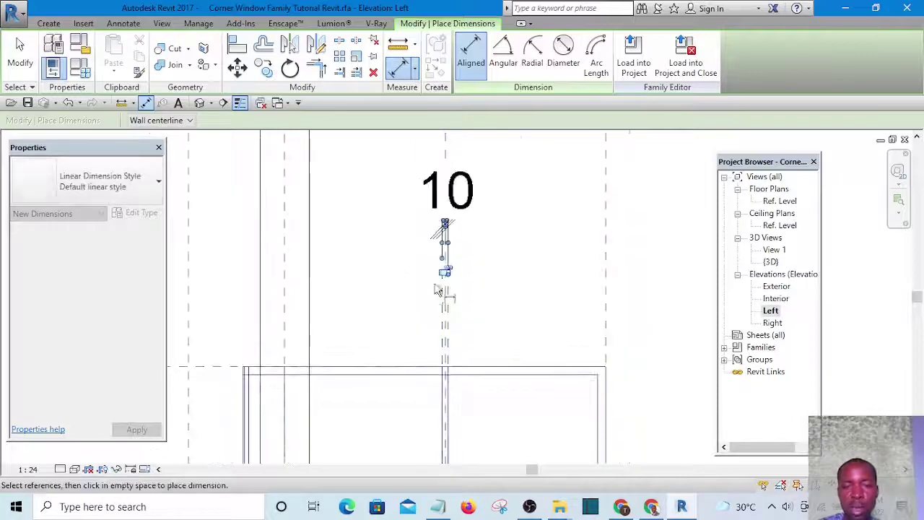
pyautogui.scroll(5, 437, 291)
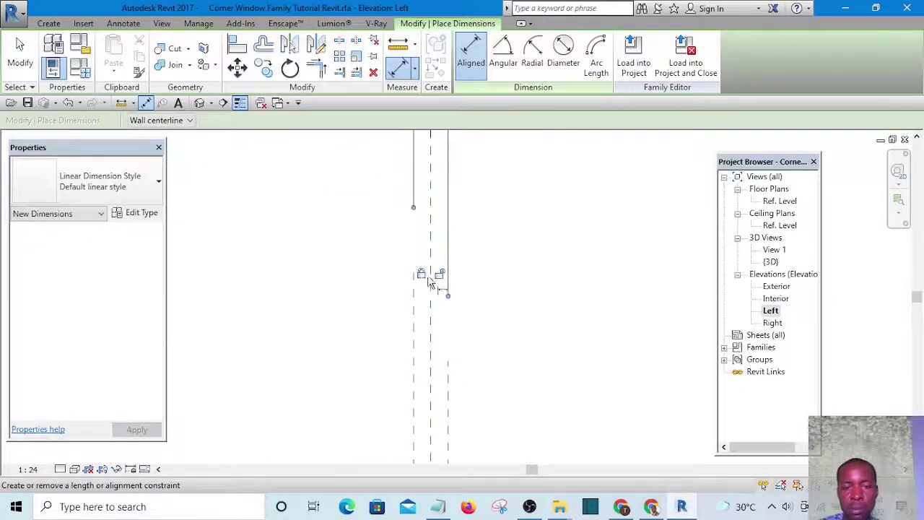
pyautogui.press('Escape')
pyautogui.press('Escape')
pyautogui.scroll(-4, 404, 238)
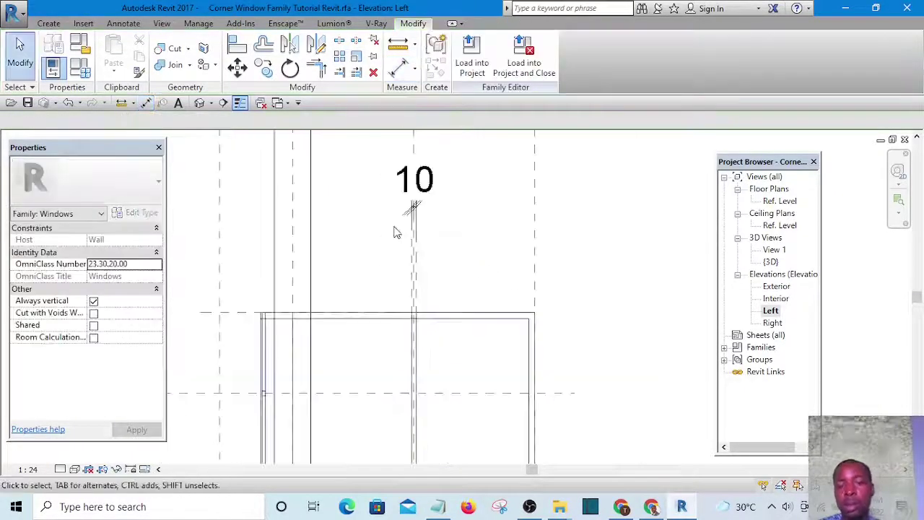
pyautogui.scroll(3, 433, 288)
pyautogui.scroll(2, 441, 325)
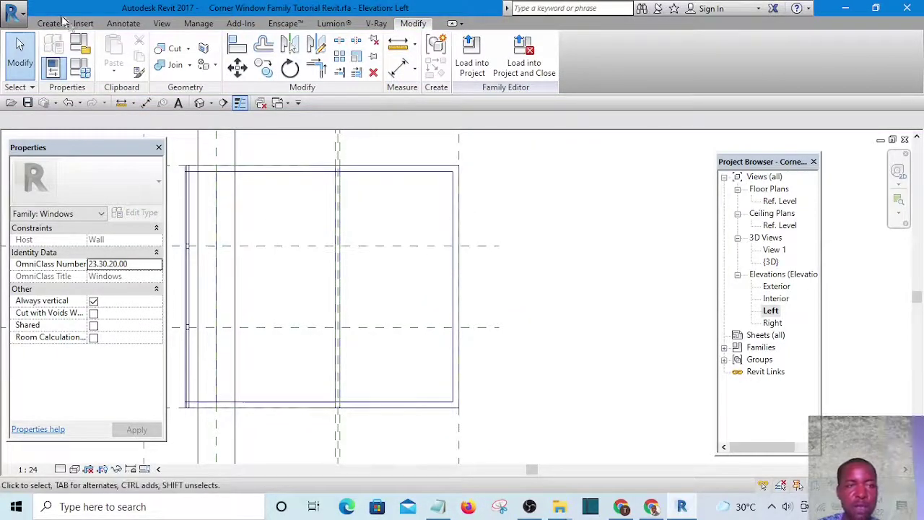
# - Start a void extrusion and sketch a rectangle about 345 by 155 mm across the upper horizontal reference plane, right of the mullion
pyautogui.click(49, 24)
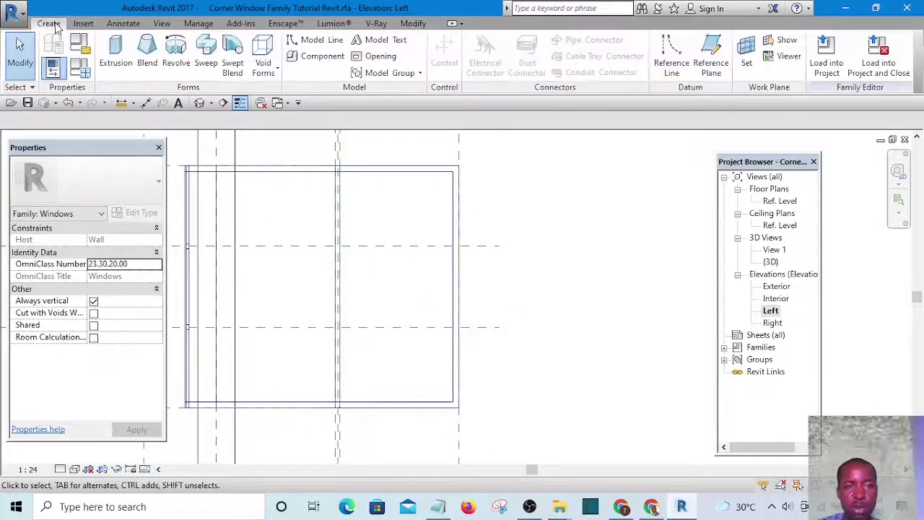
pyautogui.click(266, 52)
pyautogui.click(285, 97)
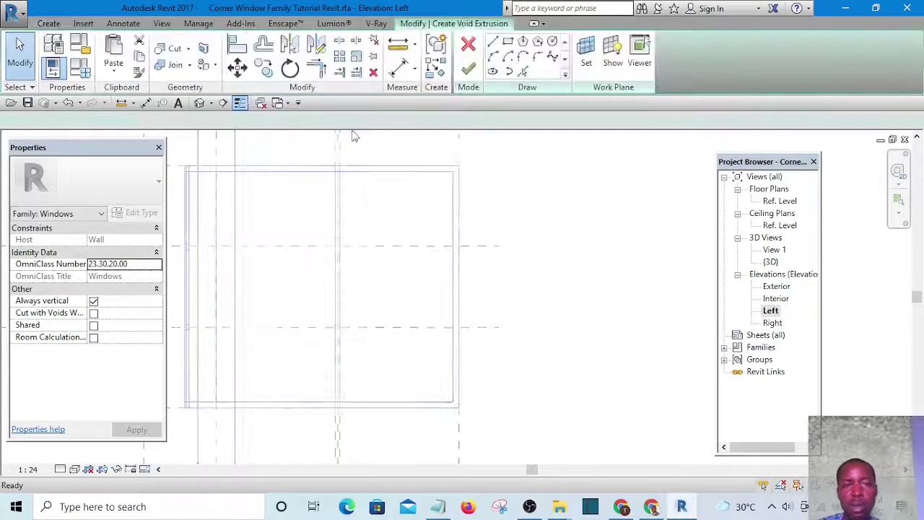
pyautogui.click(507, 42)
pyautogui.scroll(3, 361, 243)
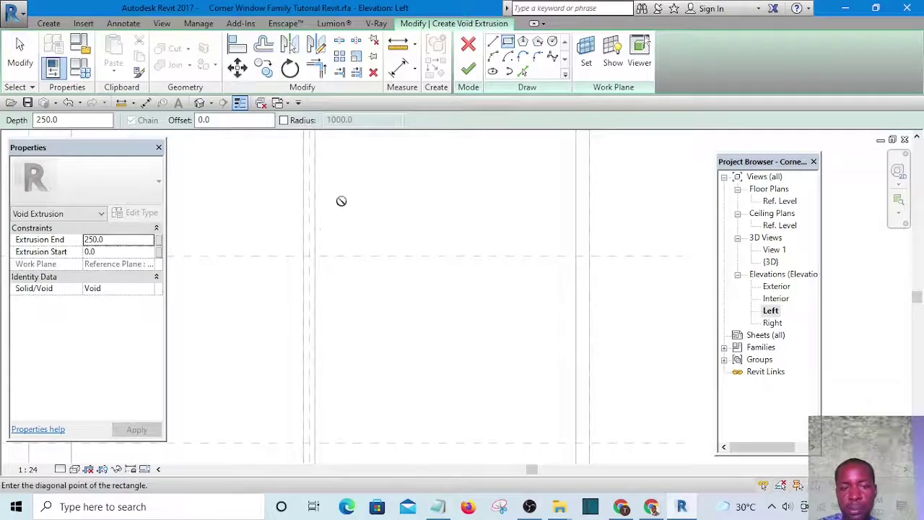
pyautogui.click(541, 293)
# - Sketch a second rectangle about 180 mm high across the lower horizontal reference plane, below the first rectangle
pyautogui.scroll(-5, 466, 222)
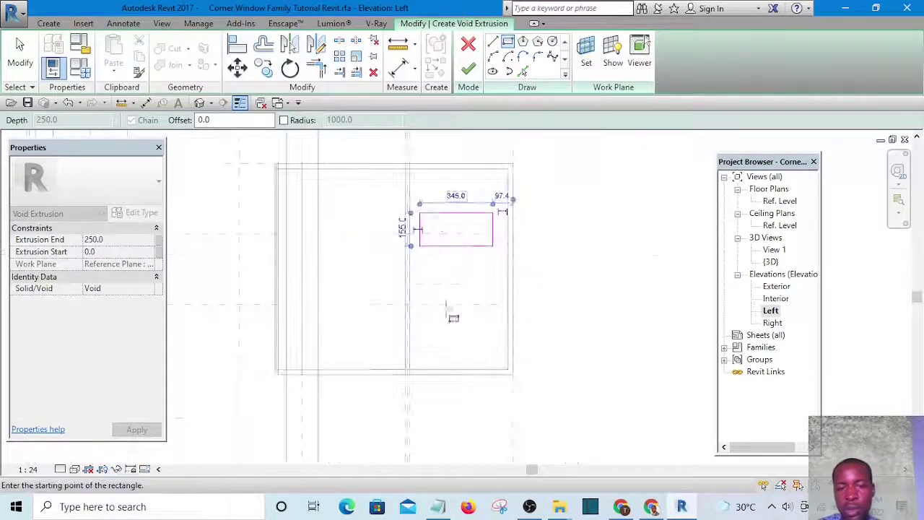
pyautogui.scroll(4, 433, 296)
pyautogui.click(396, 255)
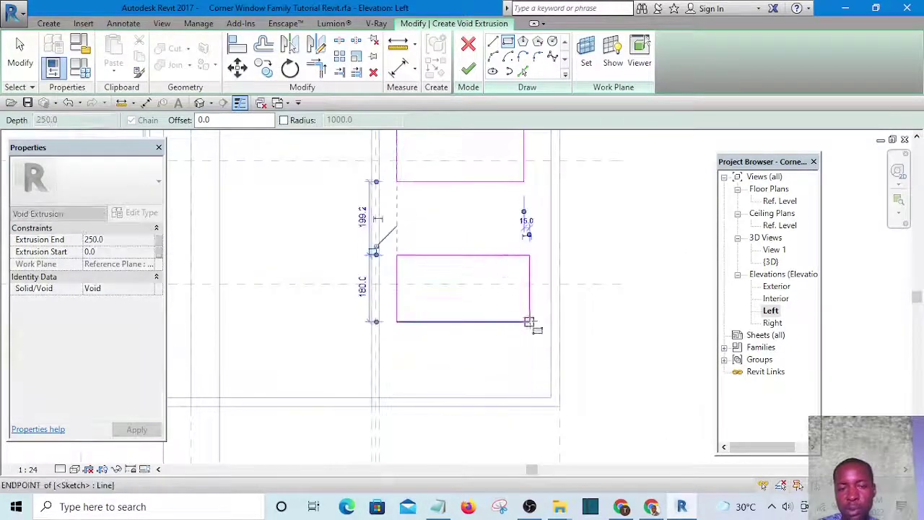
pyautogui.click(529, 322)
pyautogui.press('Escape')
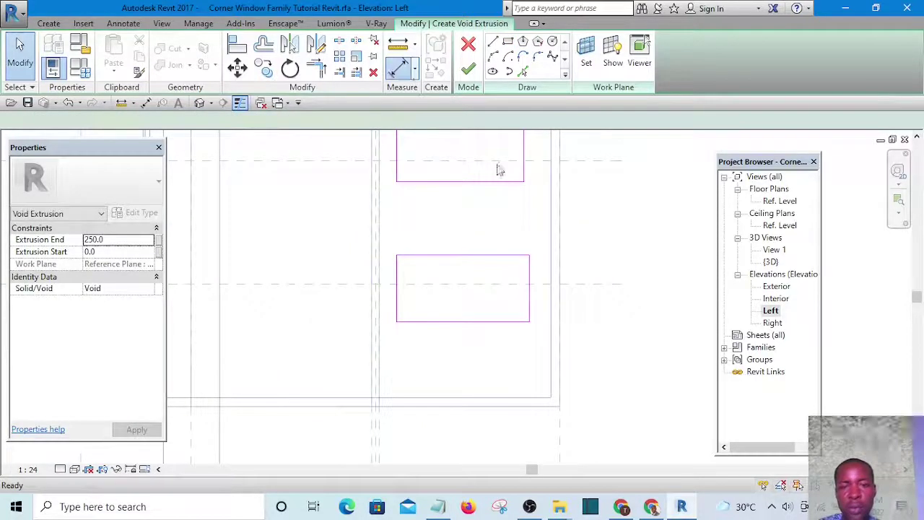
# - Dimension the lower rectangle's top edge, the lower horizontal reference plane and the rectangle's bottom edge in one chain
pyautogui.press('d')
pyautogui.press('i')
pyautogui.scroll(1, 512, 288)
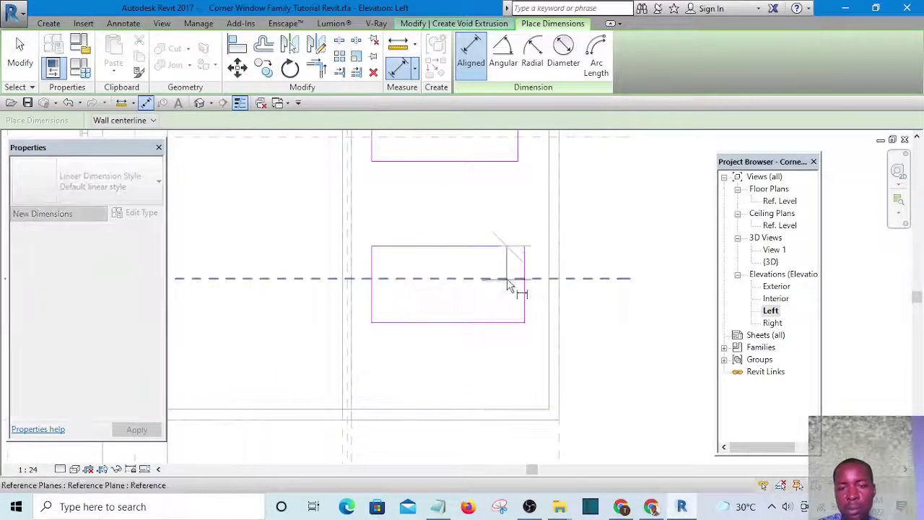
pyautogui.click(507, 281)
pyautogui.click(496, 324)
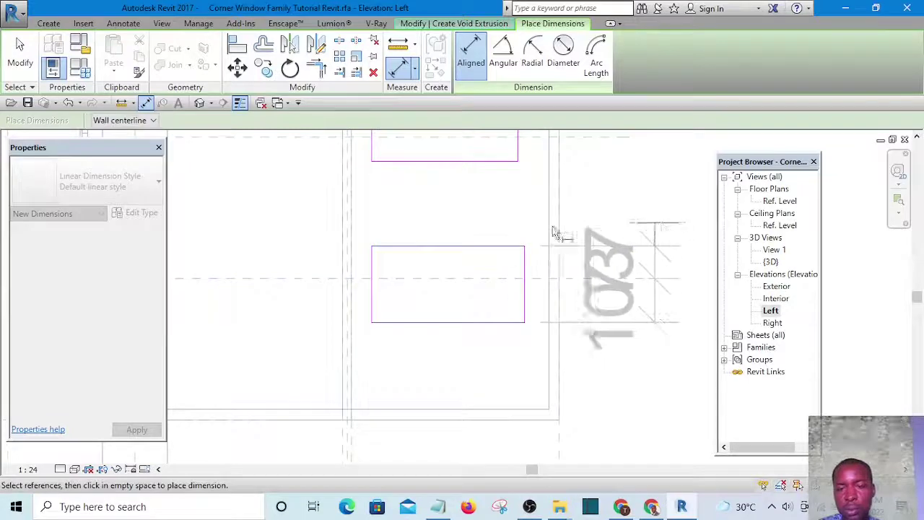
pyautogui.scroll(-3, 426, 233)
pyautogui.scroll(1, 606, 235)
pyautogui.click(598, 251)
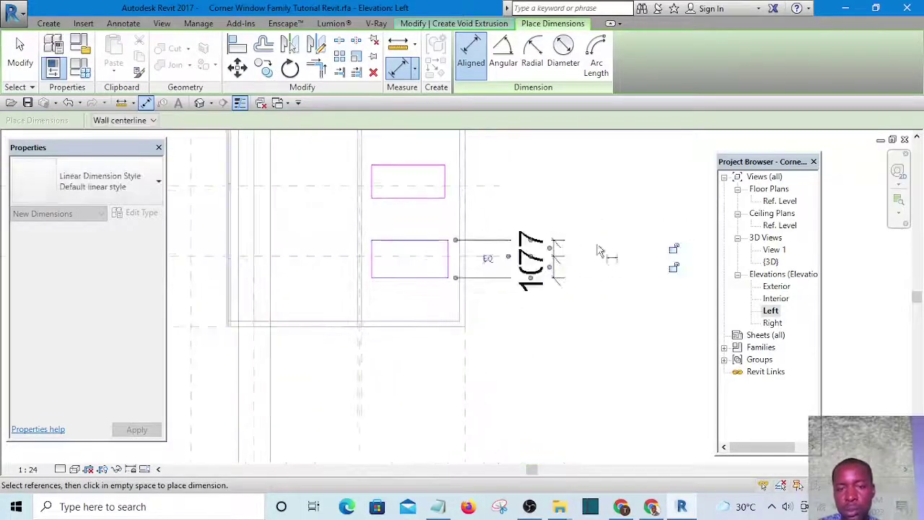
pyautogui.press('Escape')
pyautogui.press('Escape')
pyautogui.scroll(1, 535, 257)
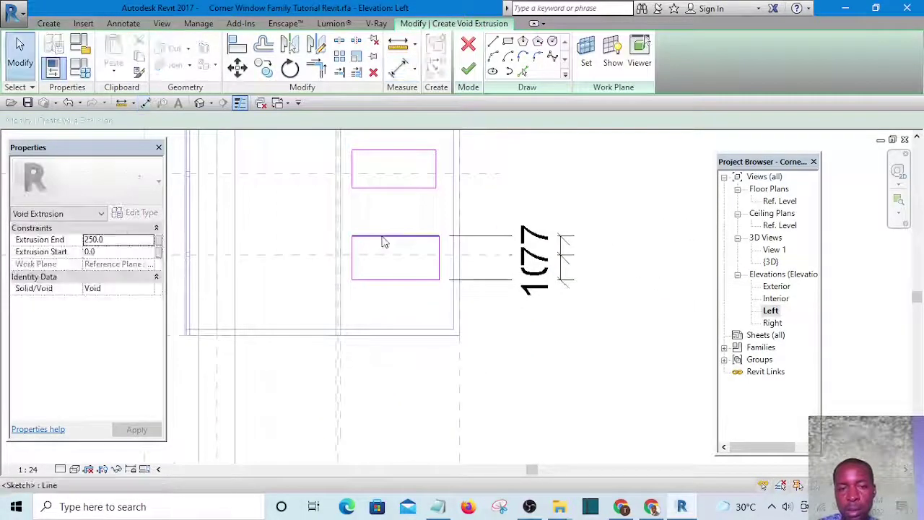
pyautogui.click(382, 237)
pyautogui.click(518, 199)
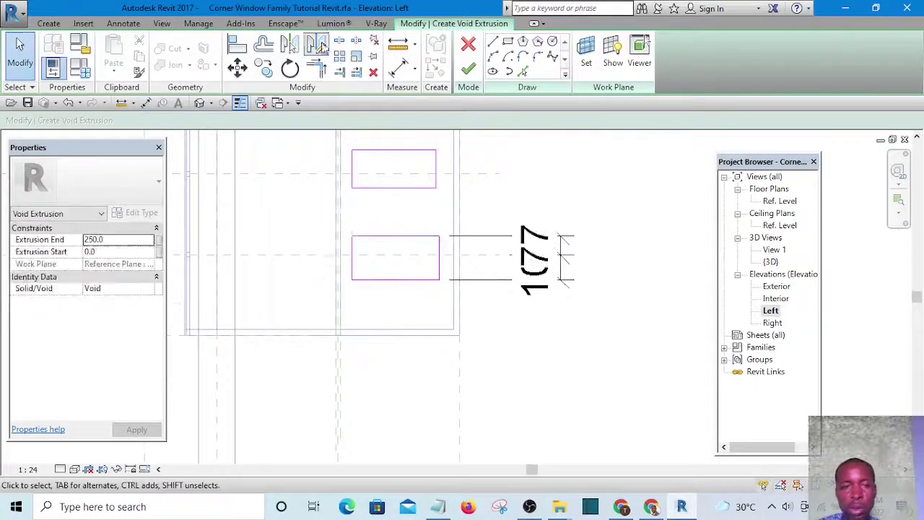
pyautogui.click(237, 44)
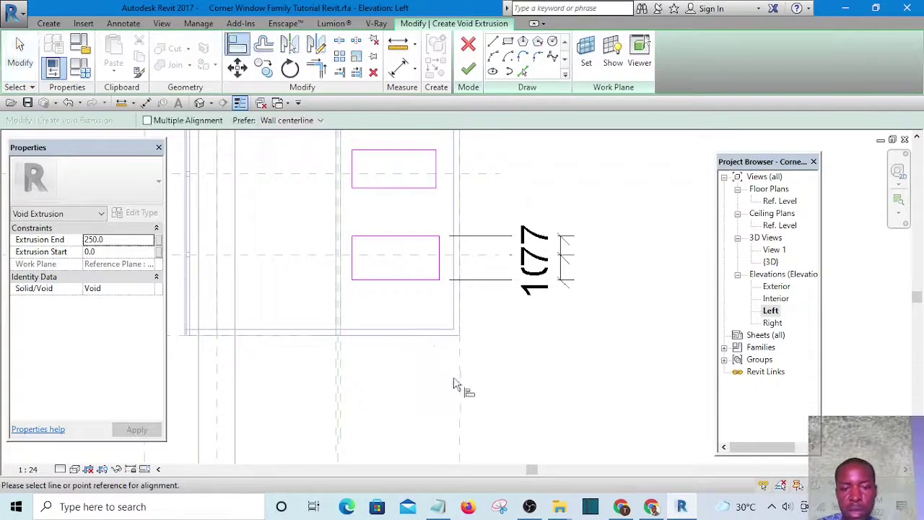
pyautogui.scroll(-2, 458, 388)
pyautogui.scroll(1, 491, 371)
pyautogui.press('Escape')
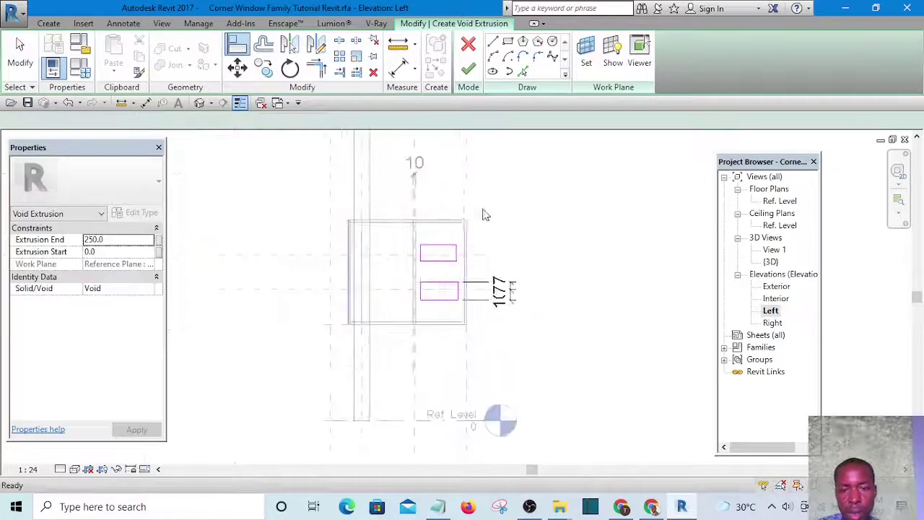
pyautogui.scroll(1, 465, 226)
pyautogui.scroll(1, 466, 226)
pyautogui.scroll(-2, 462, 216)
pyautogui.scroll(2, 458, 213)
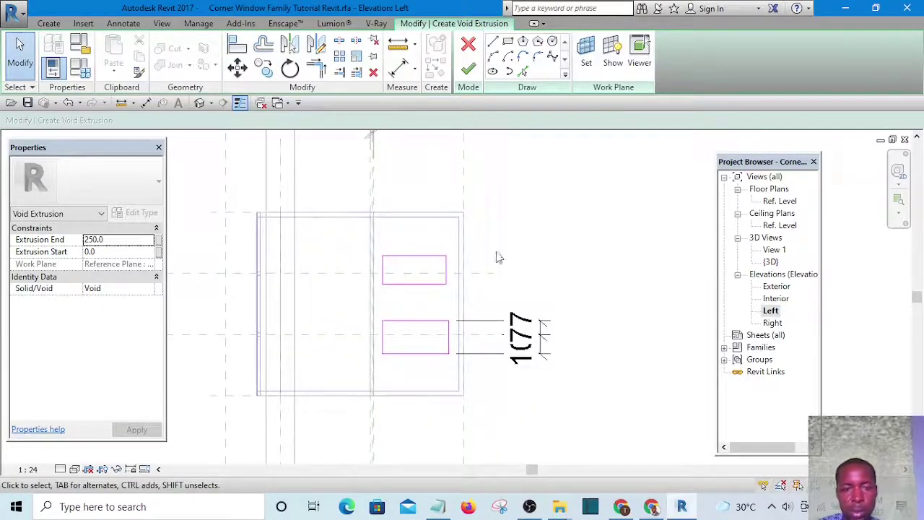
# - Finish the void extrusion from the two sketched rectangles with a depth of 250 mm
pyautogui.click(468, 69)
pyautogui.click(551, 227)
pyautogui.scroll(1, 545, 234)
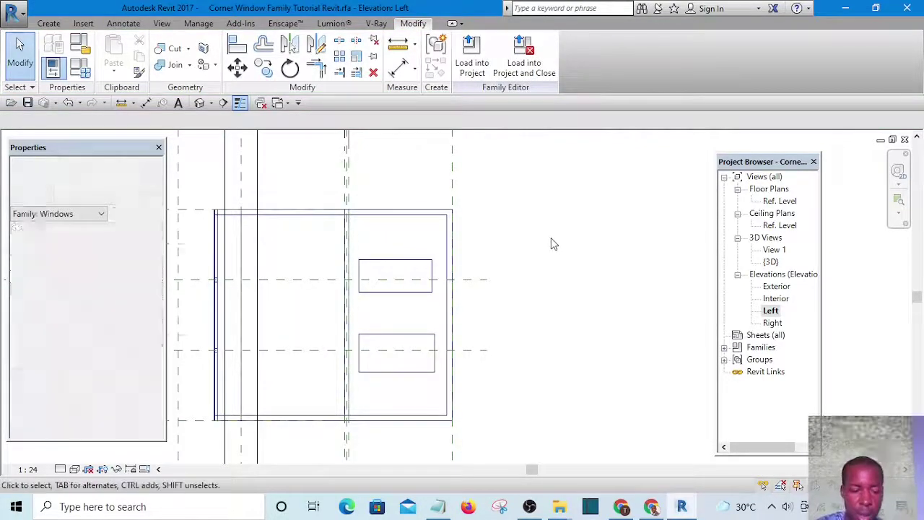
# - Draw a vertical reference plane near the window's right frame, about 906 mm from the wall centre
pyautogui.press('r')
pyautogui.press('p')
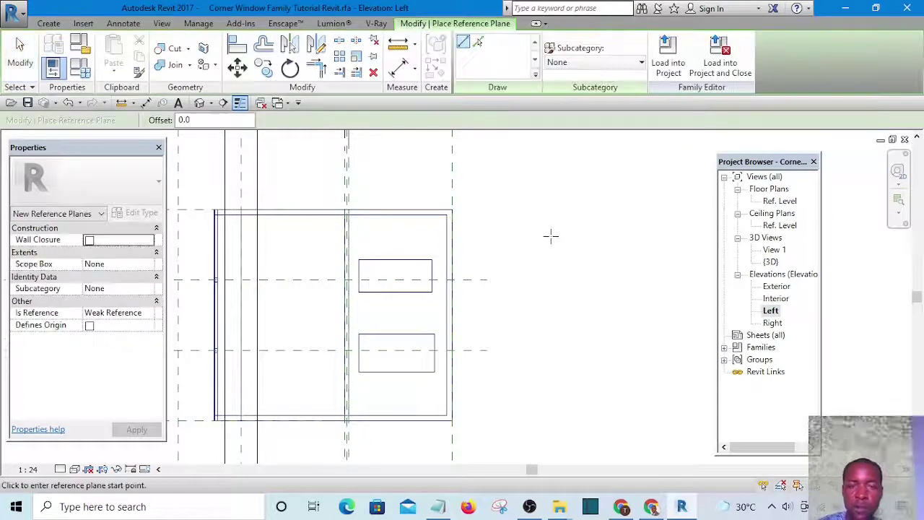
pyautogui.scroll(-3, 505, 202)
pyautogui.scroll(1, 458, 166)
pyautogui.click(457, 166)
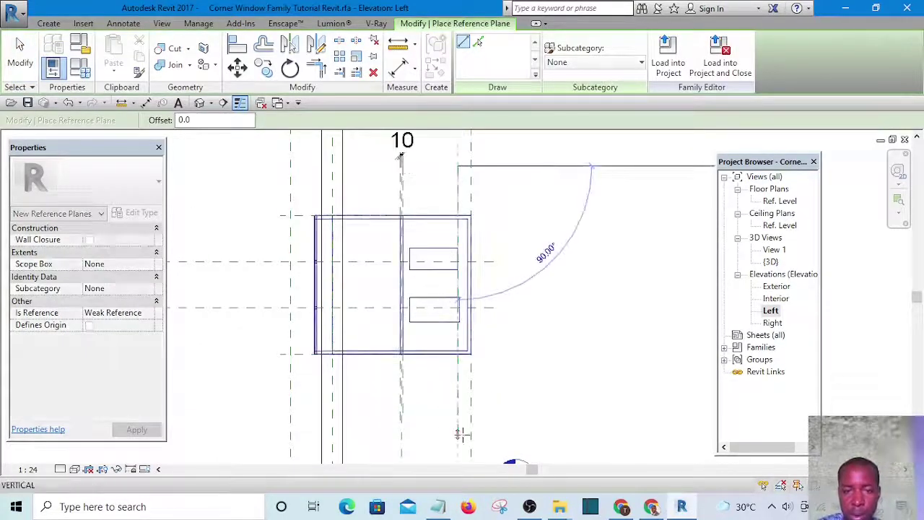
pyautogui.click(457, 423)
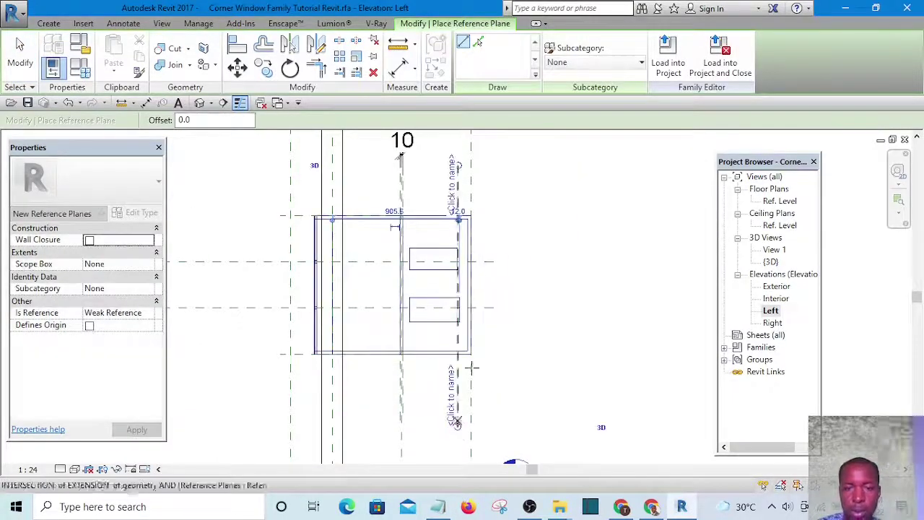
# - Align the new vertical reference plane to the inner edge of the window's right frame
pyautogui.click(237, 45)
pyautogui.scroll(2, 470, 252)
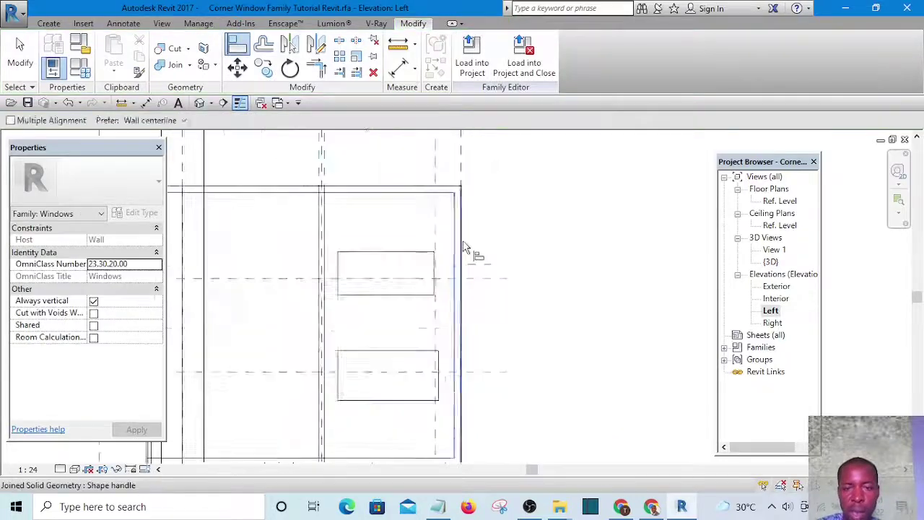
pyautogui.click(439, 212)
pyautogui.moveTo(548, 207); pyautogui.dragTo(527, 273, button='middle')
pyautogui.press('Escape')
pyautogui.press('Escape')
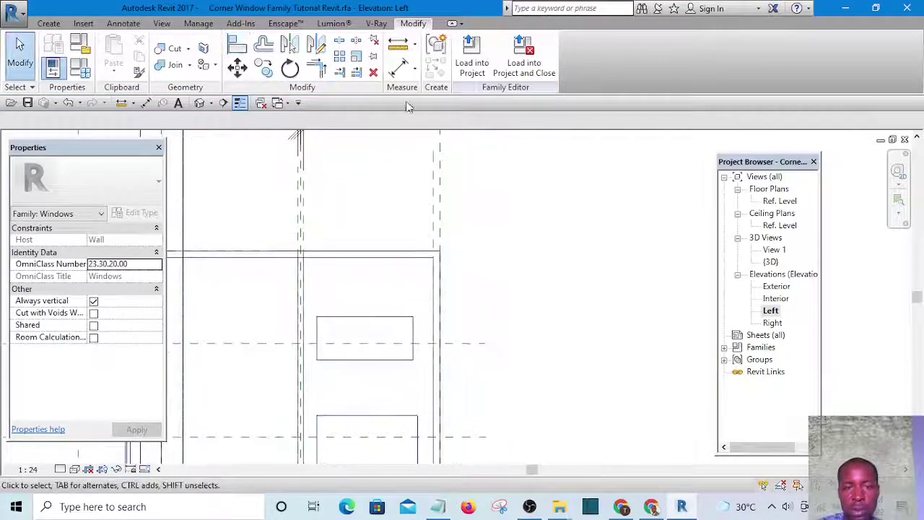
# - Dimension the gap between the new vertical reference plane and the right frame's outer reference plane, and lock it
pyautogui.click(408, 67)
pyautogui.scroll(2, 443, 200)
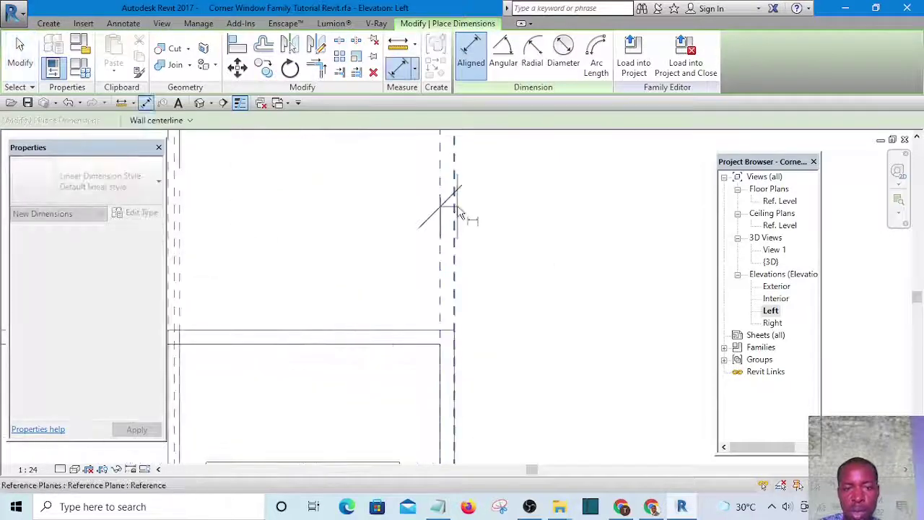
pyautogui.scroll(-2, 578, 252)
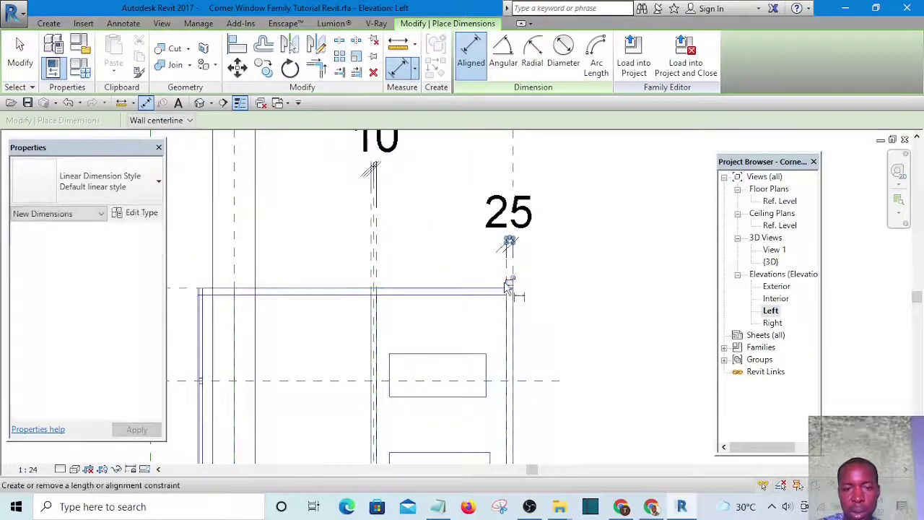
pyautogui.scroll(-2, 577, 256)
pyautogui.moveTo(582, 291)
pyautogui.mouseDown(button='middle')
pyautogui.moveTo(561, 282)
pyautogui.moveTo(508, 194)
pyautogui.mouseUp(button='middle')
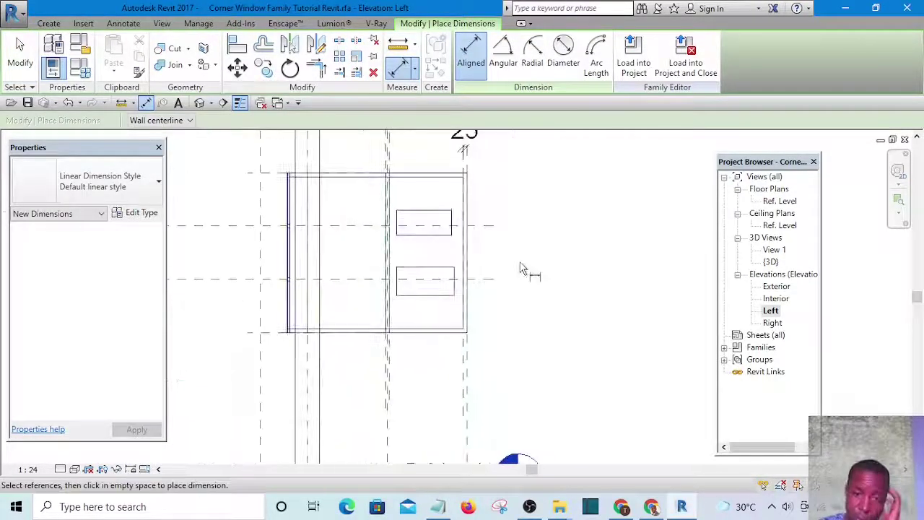
pyautogui.scroll(2, 520, 268)
pyautogui.scroll(-2, 522, 284)
pyautogui.scroll(2, 498, 237)
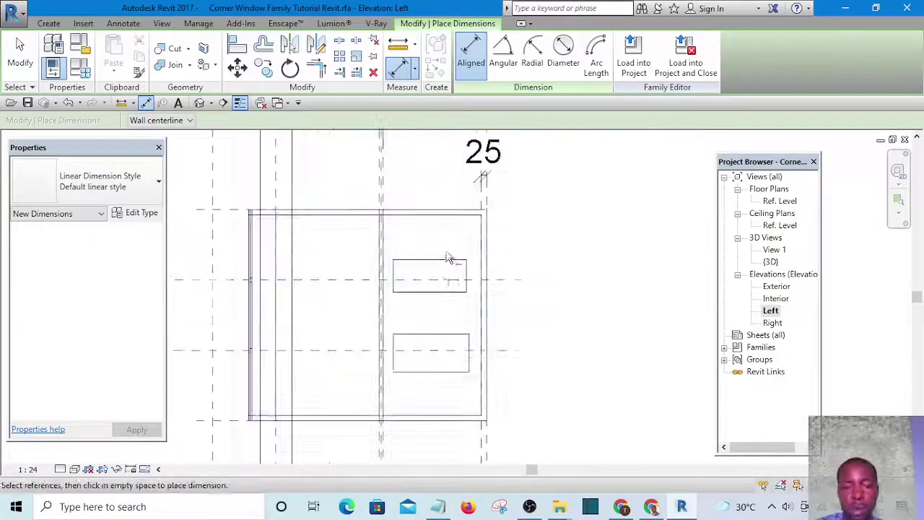
pyautogui.press('Escape')
pyautogui.press('Escape')
# - Reopen the void extrusion's sketch and align the upper rectangle's right edge to the frame's inner reference plane, locking the alignment
pyautogui.click(440, 261)
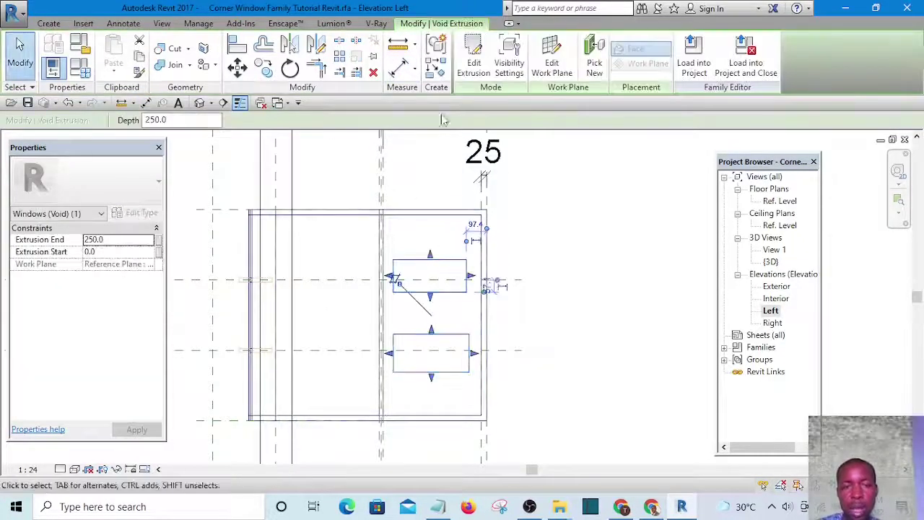
pyautogui.click(474, 65)
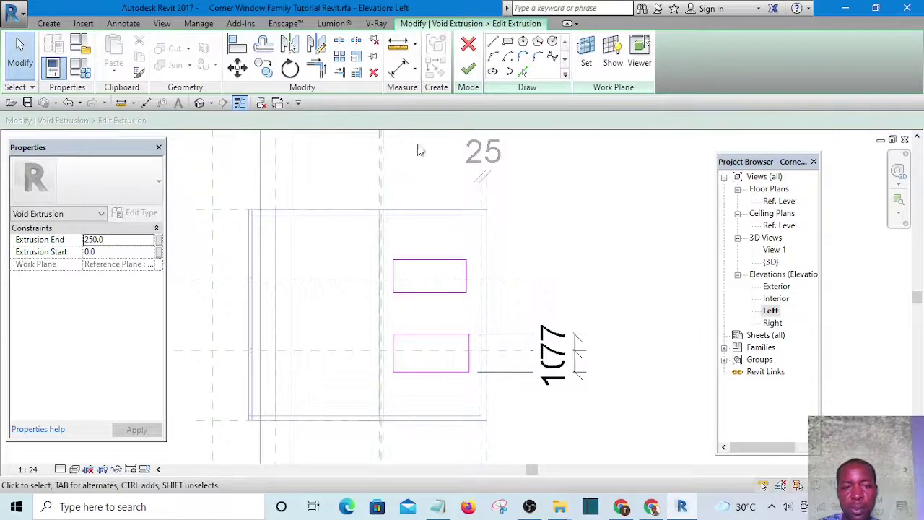
pyautogui.click(237, 45)
pyautogui.scroll(3, 490, 201)
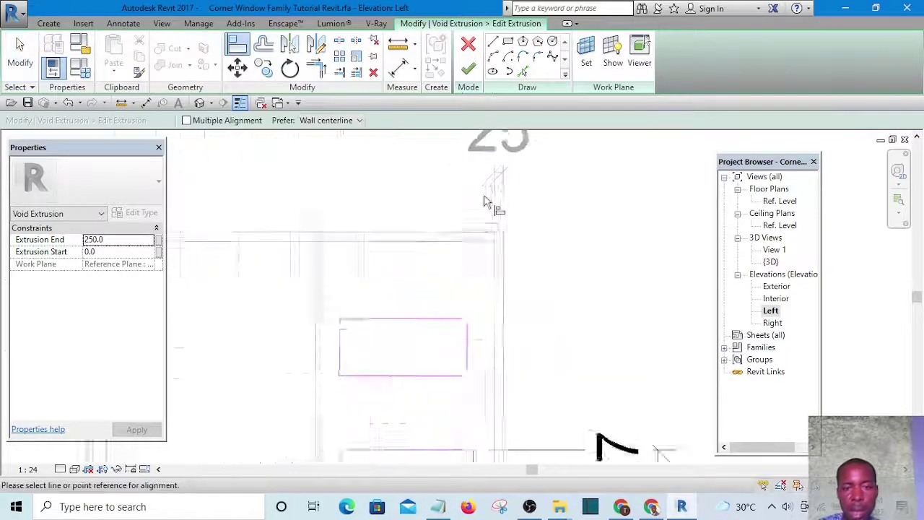
pyautogui.scroll(-2, 498, 210)
pyautogui.scroll(2, 475, 321)
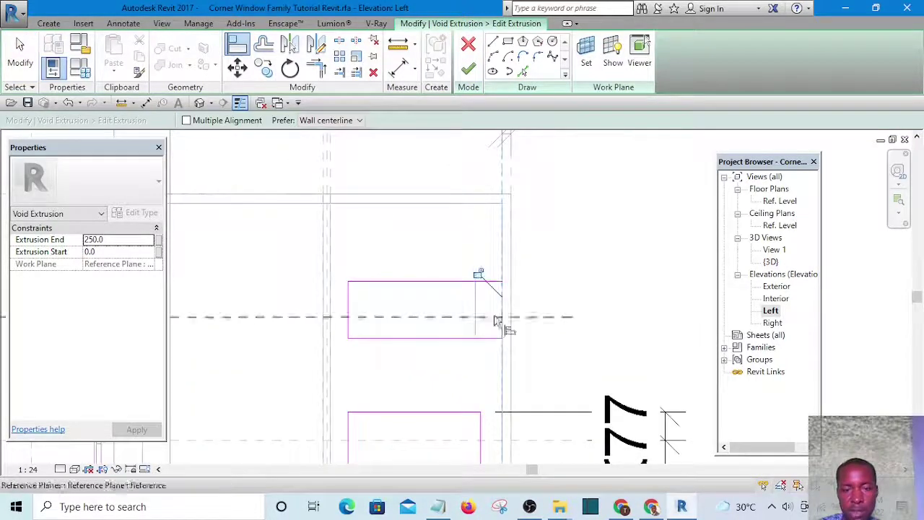
pyautogui.scroll(-2, 577, 261)
# - Align the upper rectangle's left edge to the adjacent vertical reference plane and lock the alignment
pyautogui.scroll(4, 423, 180)
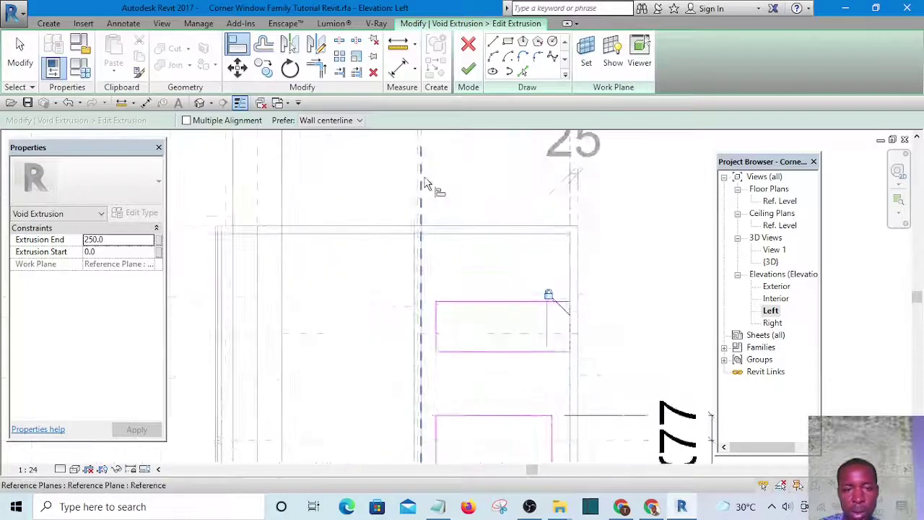
pyautogui.click(418, 210)
pyautogui.scroll(-2, 418, 207)
pyautogui.scroll(1, 443, 359)
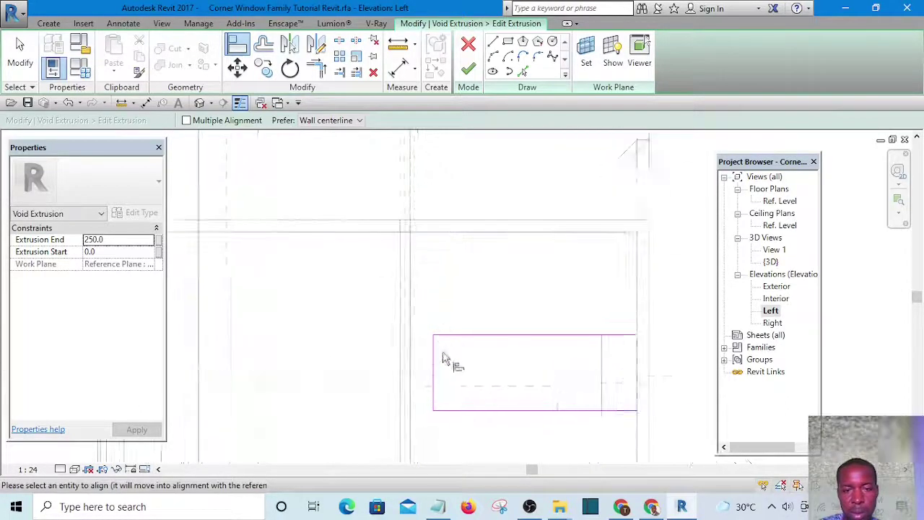
pyautogui.click(432, 357)
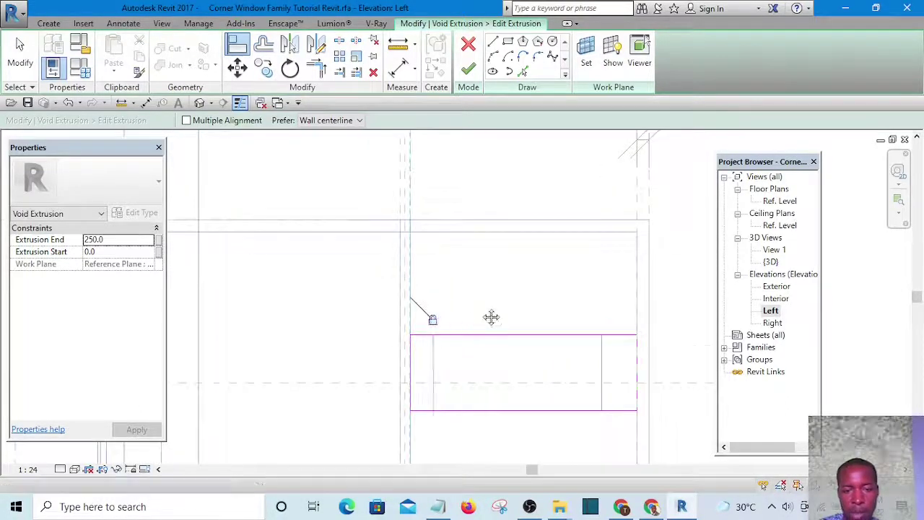
# - Align the lower rectangle's left and right edges to the same vertical reference planes and lock both alignments
pyautogui.moveTo(492, 318); pyautogui.dragTo(481, 229, button='middle')
pyautogui.scroll(-4, 481, 226)
pyautogui.scroll(3, 464, 329)
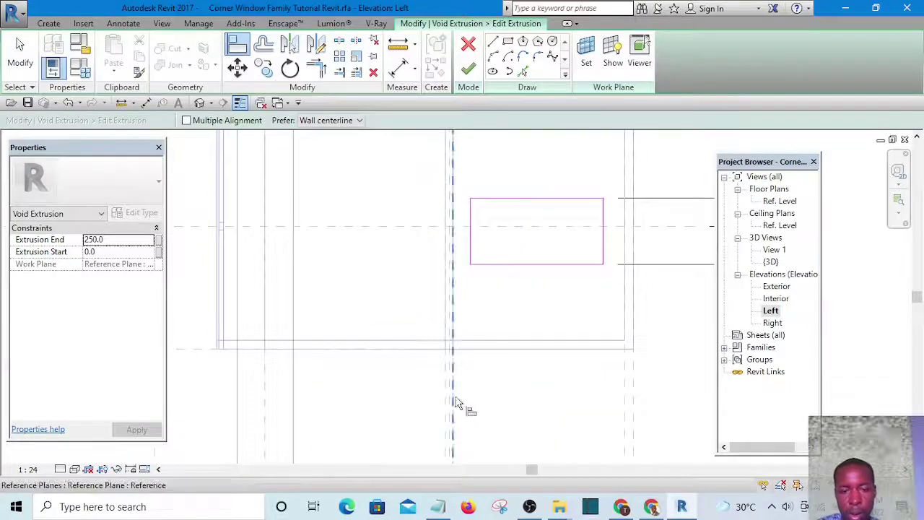
pyautogui.scroll(1, 479, 251)
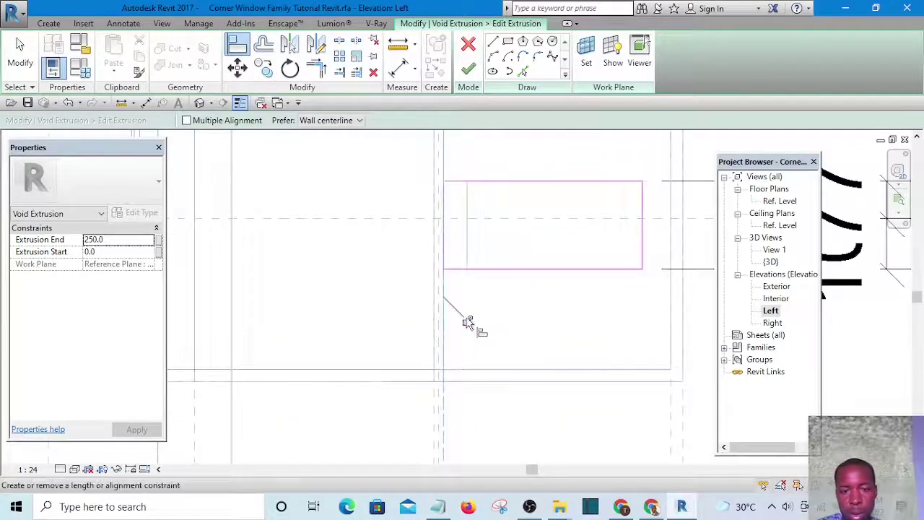
pyautogui.scroll(-1, 526, 320)
pyautogui.scroll(-1, 547, 346)
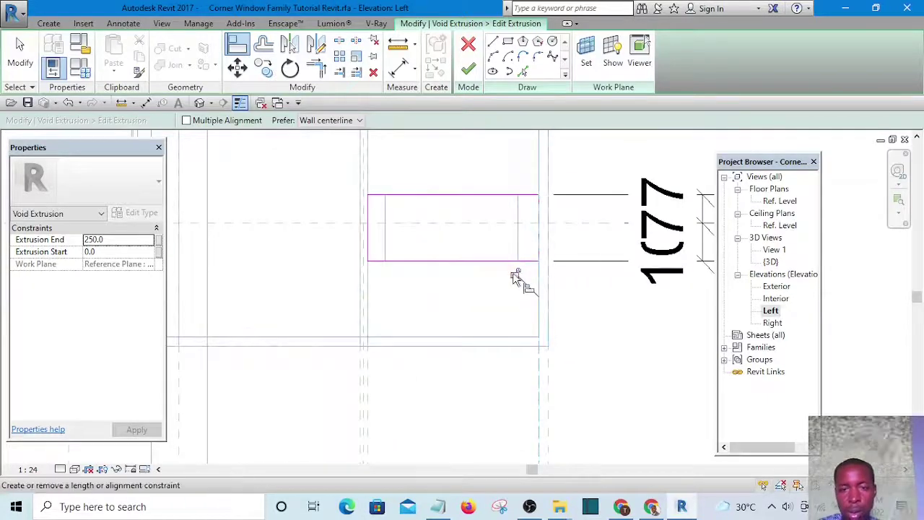
pyautogui.scroll(-2, 542, 309)
pyautogui.scroll(1, 556, 260)
pyautogui.press('Escape')
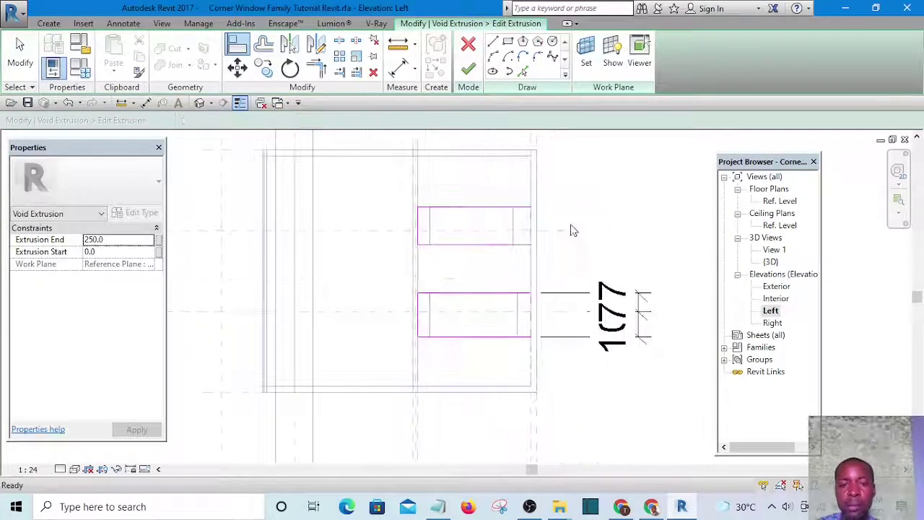
# - Dimension the upper rectangle's top edge, the upper horizontal reference plane and the rectangle's bottom edge in one chain
pyautogui.scroll(1, 503, 208)
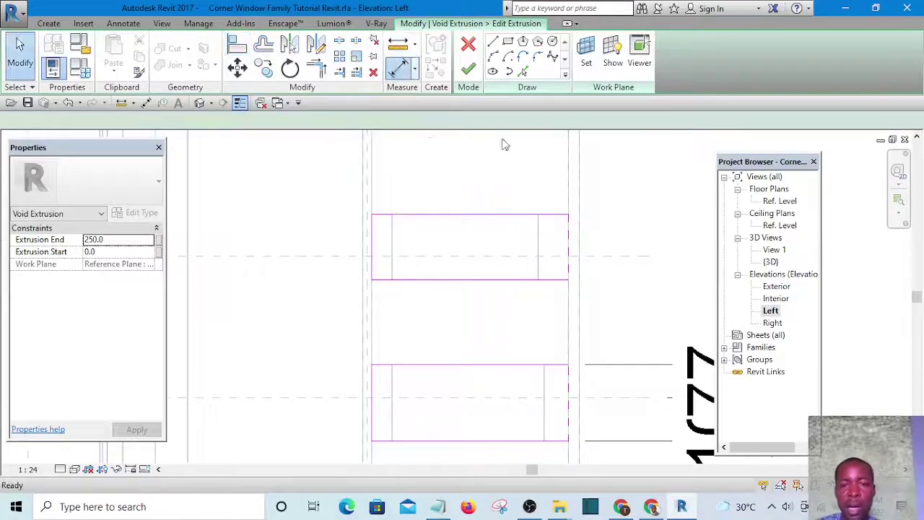
pyautogui.press('d')
pyautogui.press('i')
pyautogui.scroll(1, 561, 239)
pyautogui.click(547, 212)
pyautogui.scroll(1, 563, 289)
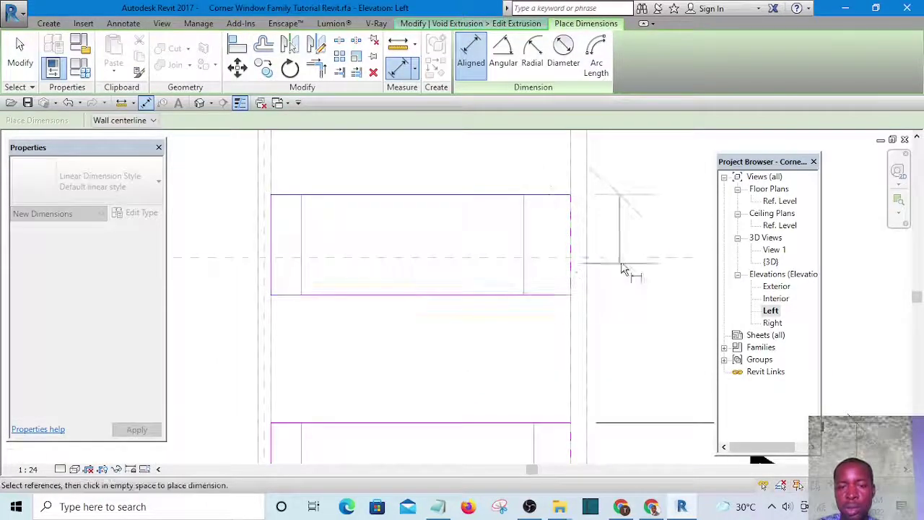
pyautogui.click(618, 259)
pyautogui.click(531, 296)
pyautogui.scroll(-2, 420, 280)
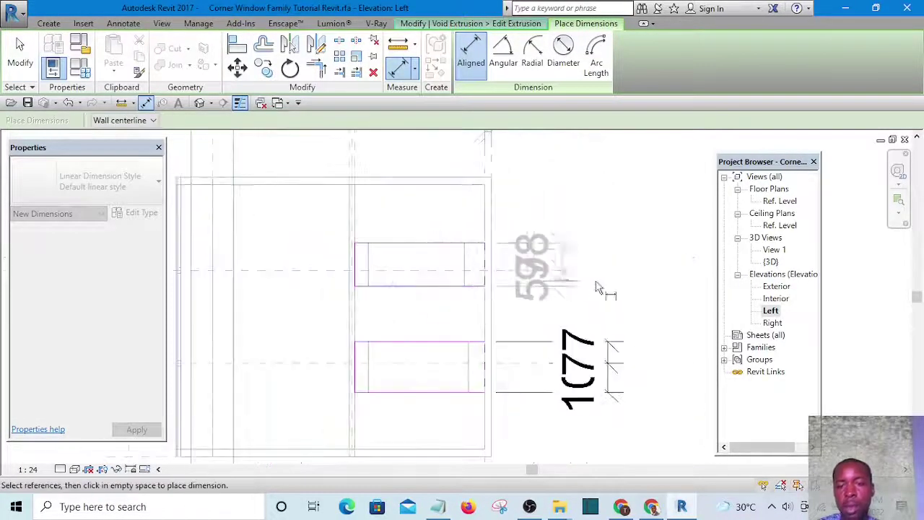
pyautogui.click(576, 197)
pyautogui.press('Escape')
# - Set the upper rectangle's top and bottom edges each to 10 mm from the upper horizontal reference plane
pyautogui.click(440, 243)
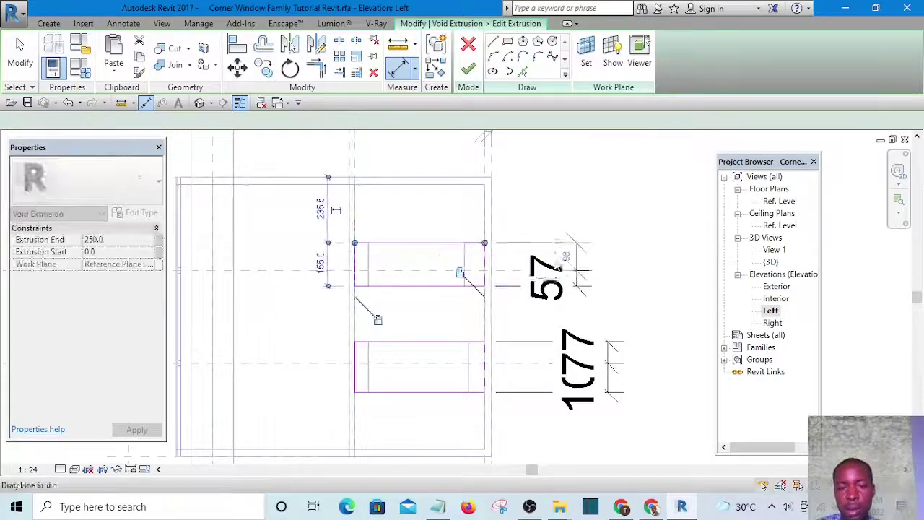
pyautogui.click(563, 257)
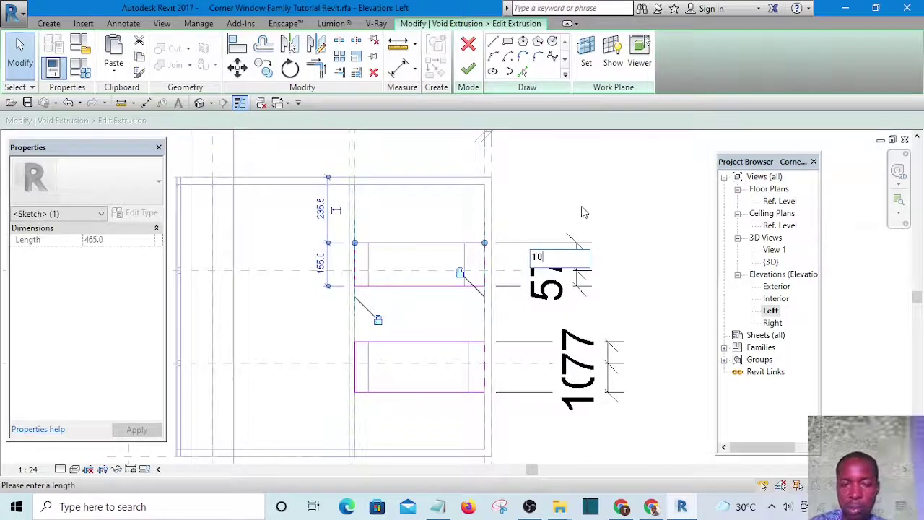
pyautogui.press('Return')
pyautogui.click(540, 207)
pyautogui.scroll(2, 465, 277)
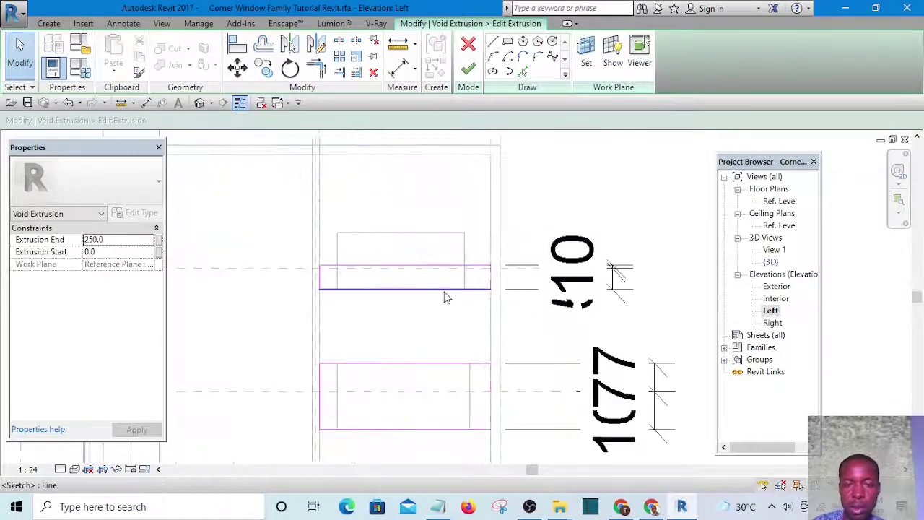
pyautogui.click(445, 291)
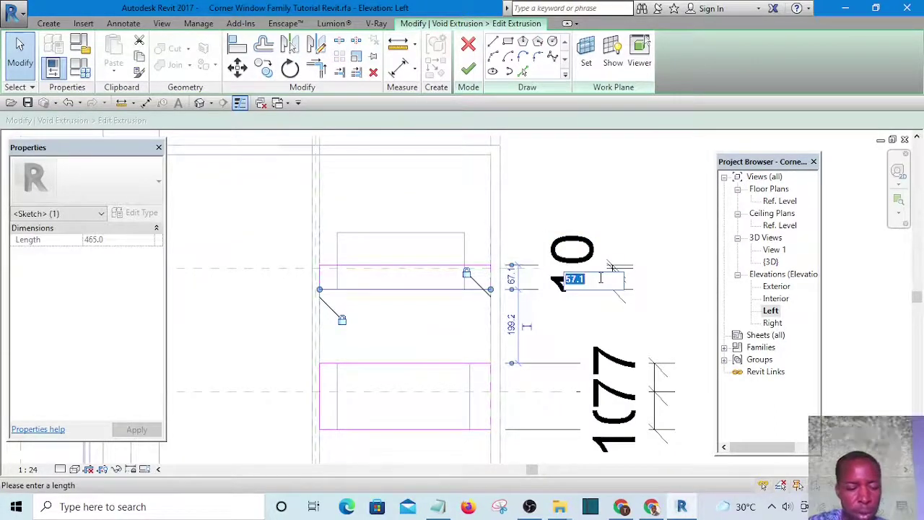
pyautogui.click(592, 186)
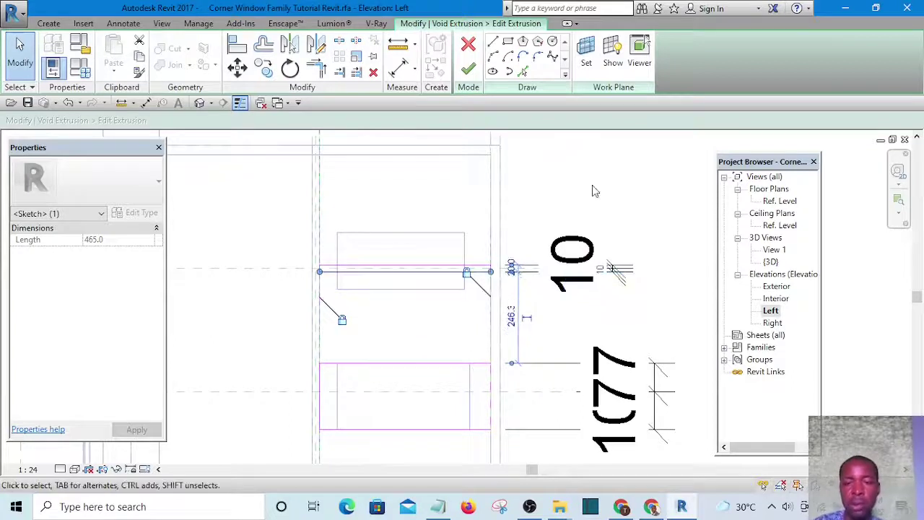
pyautogui.click(664, 320)
# - Set the lower rectangle's top and bottom edges each to 10 mm from the lower horizontal reference plane
pyautogui.moveTo(666, 322); pyautogui.dragTo(613, 216, button='middle')
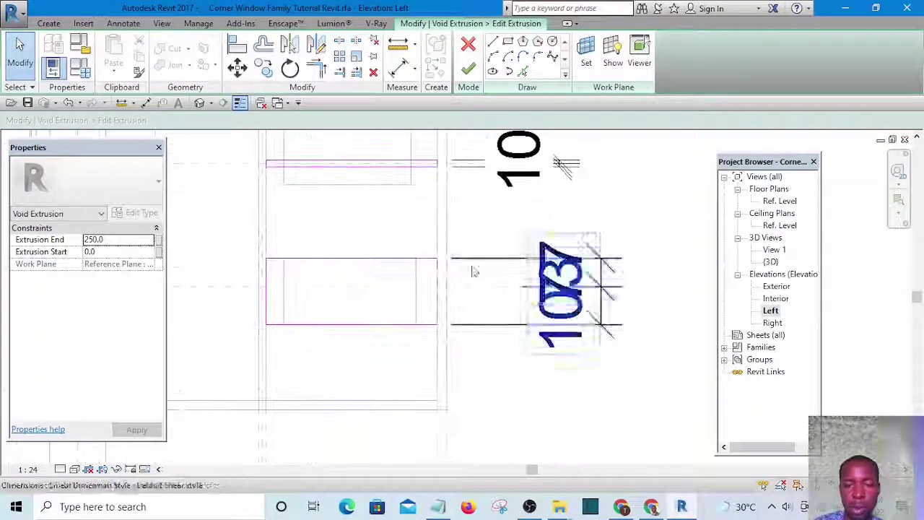
pyautogui.click(388, 260)
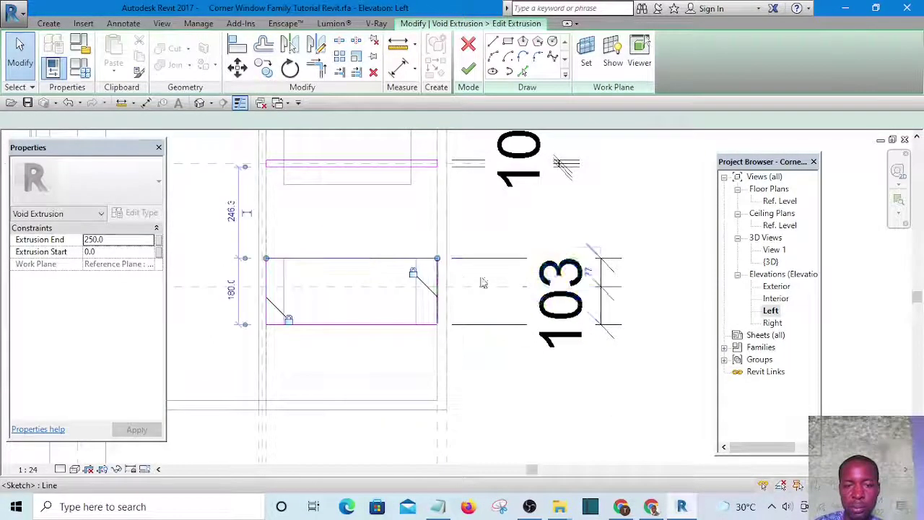
pyautogui.click(589, 270)
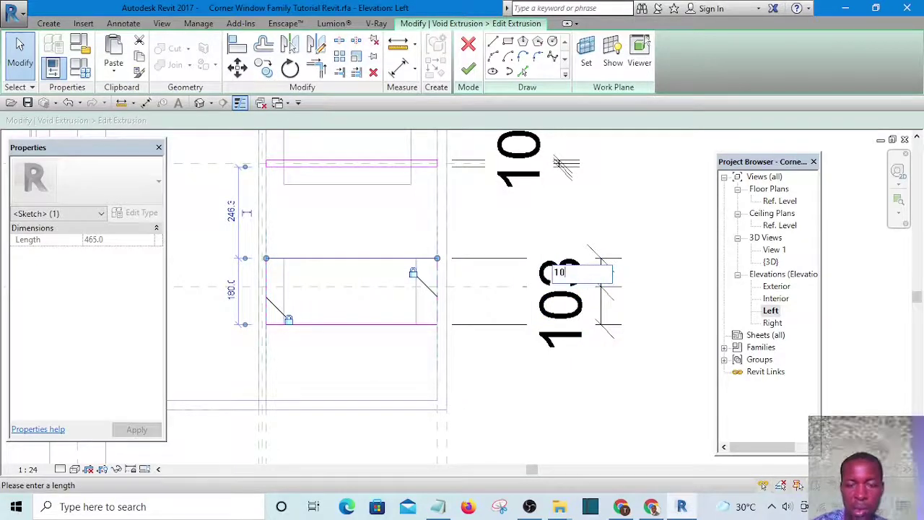
pyautogui.write('10')
pyautogui.press('Return')
pyautogui.click(354, 324)
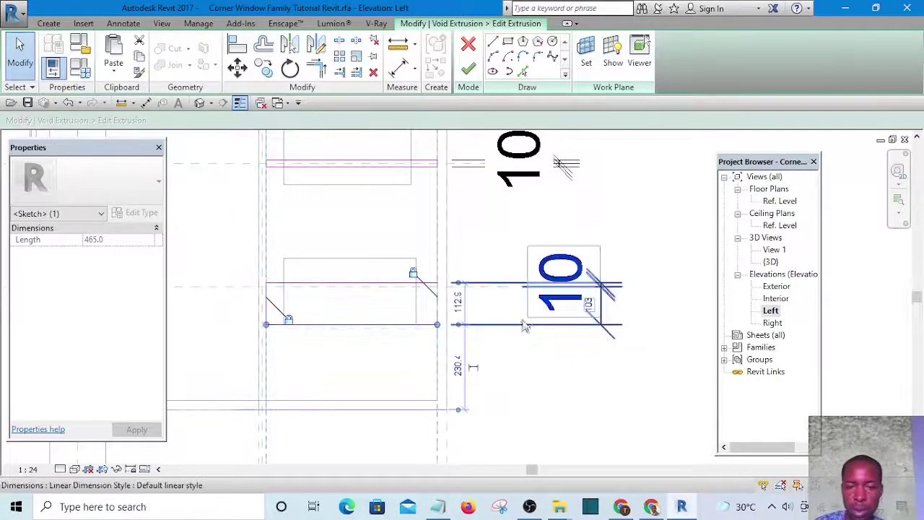
pyautogui.click(588, 303)
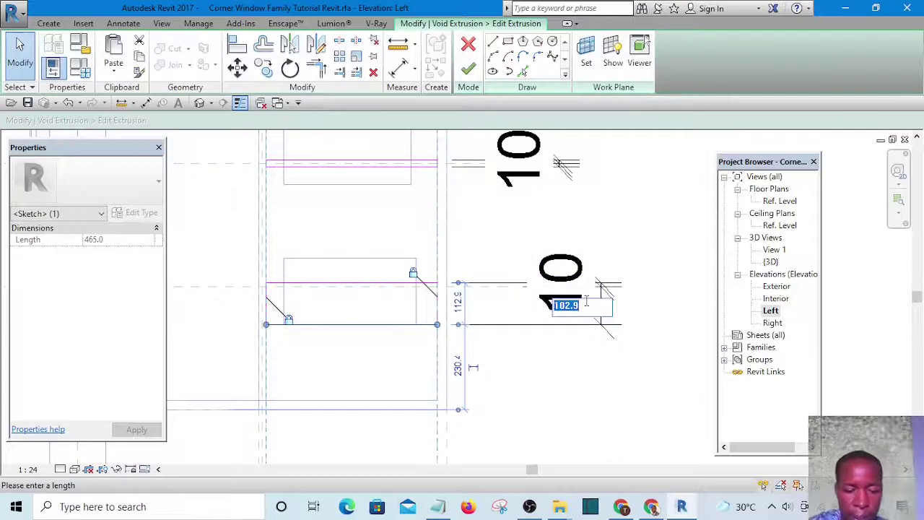
pyautogui.press('Return')
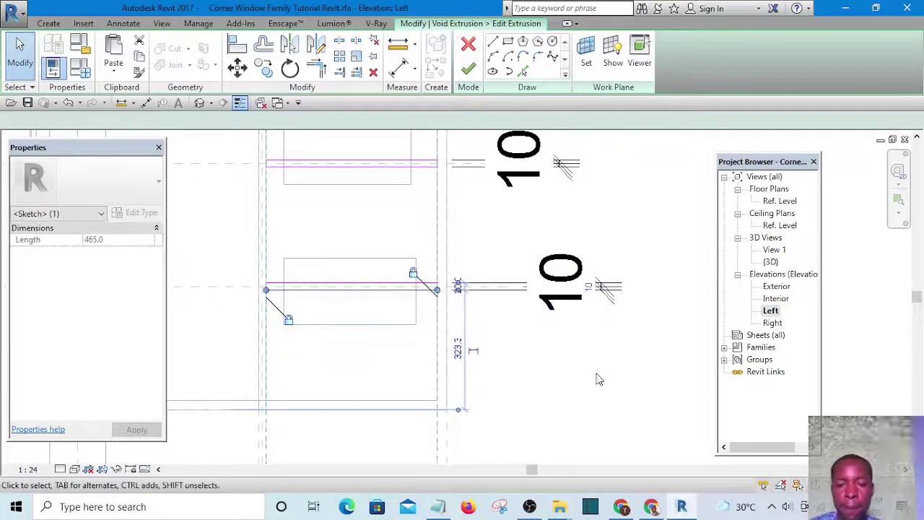
pyautogui.click(599, 378)
# - Lock the 10 mm dimension segments on both sides of the upper and lower horizontal reference planes
pyautogui.scroll(-3, 570, 310)
pyautogui.scroll(2, 563, 210)
pyautogui.click(564, 219)
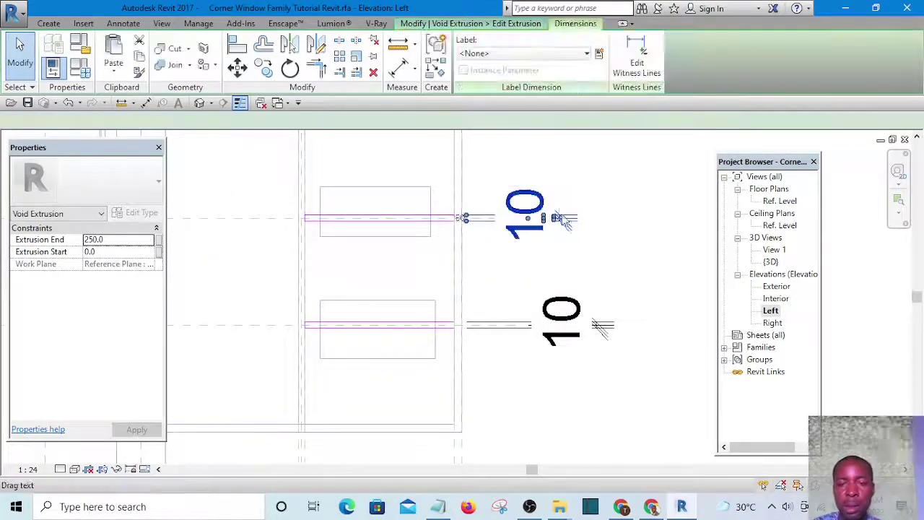
pyautogui.scroll(-3, 563, 218)
pyautogui.scroll(-3, 466, 229)
pyautogui.scroll(5, 604, 220)
pyautogui.scroll(-2, 571, 235)
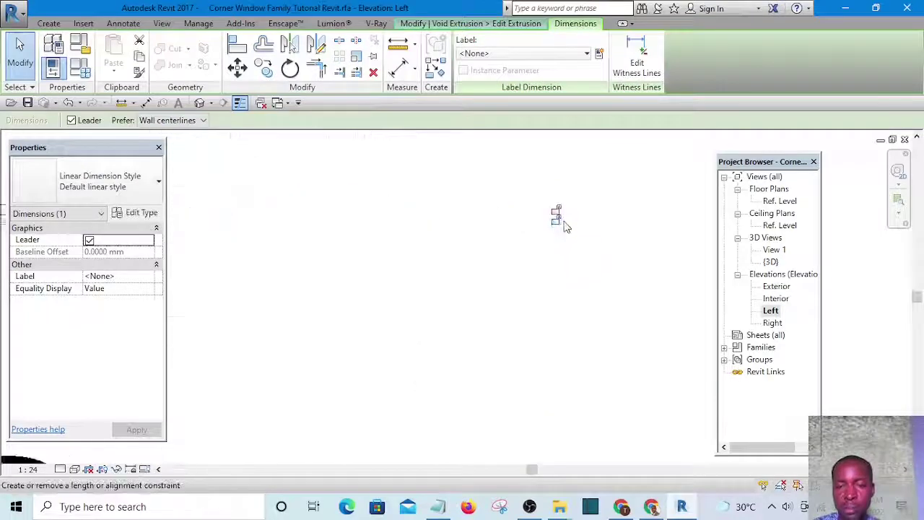
pyautogui.scroll(10, 554, 229)
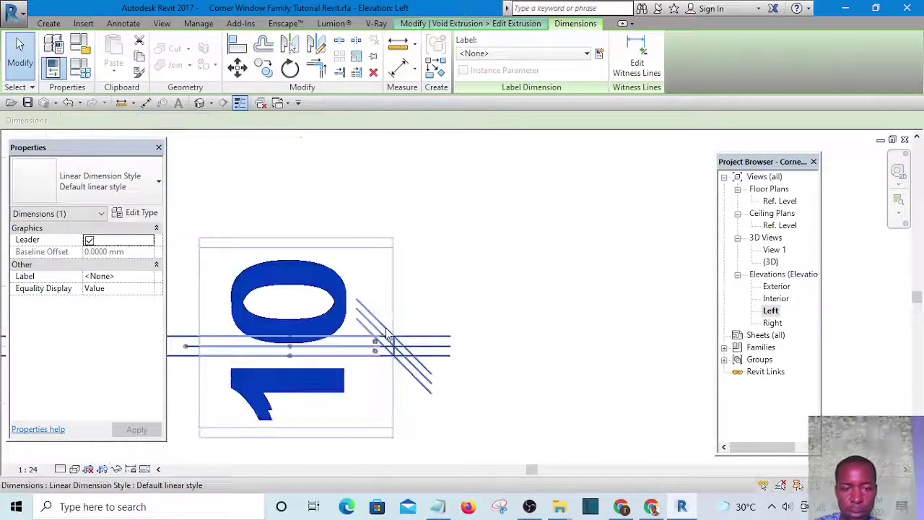
pyautogui.scroll(-10, 404, 321)
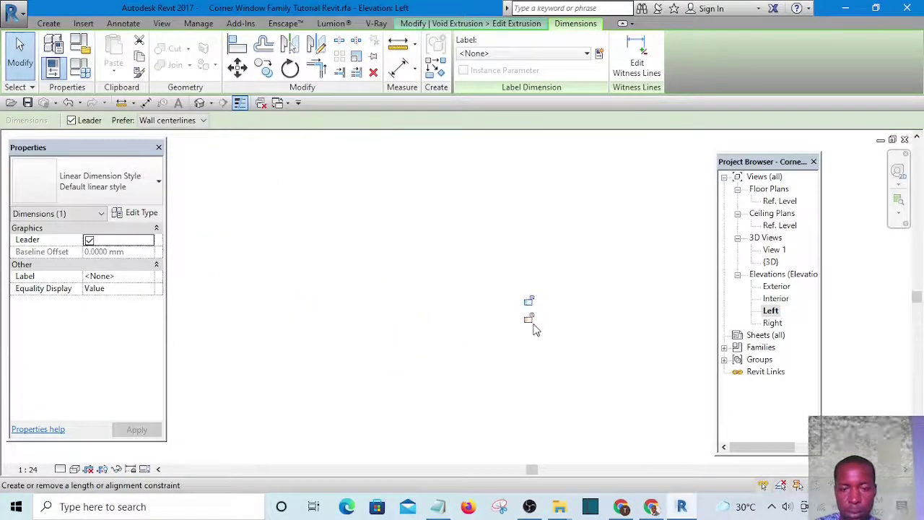
pyautogui.scroll(-5, 534, 299)
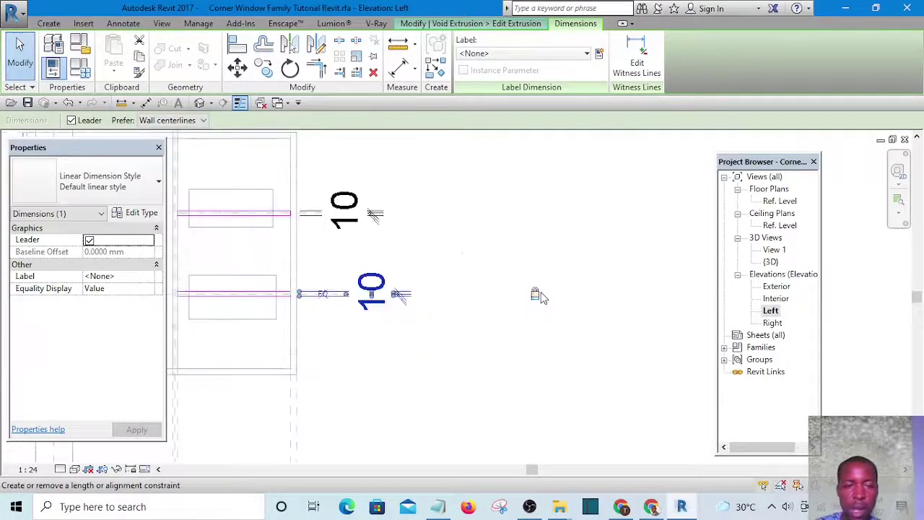
pyautogui.scroll(3, 450, 272)
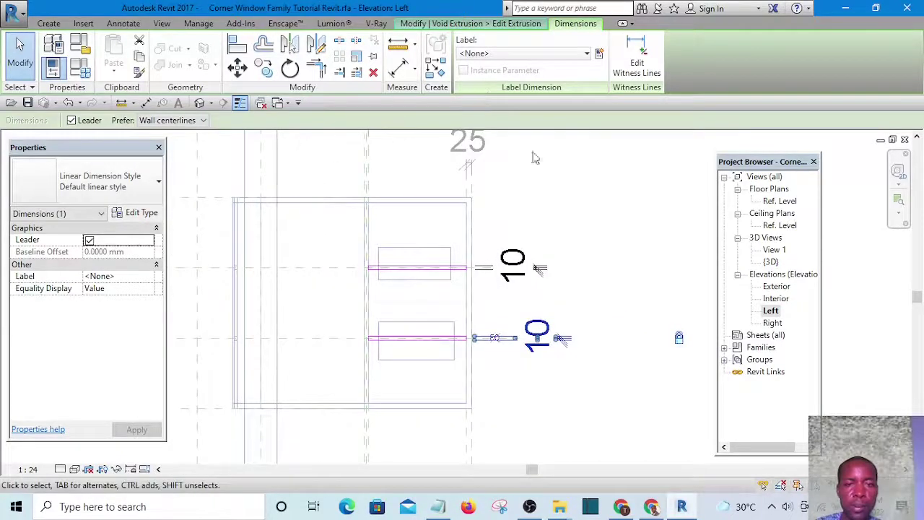
# - Finish the void extrusion's sketch edit and open the default 3D view
pyautogui.click(569, 181)
pyautogui.click(467, 73)
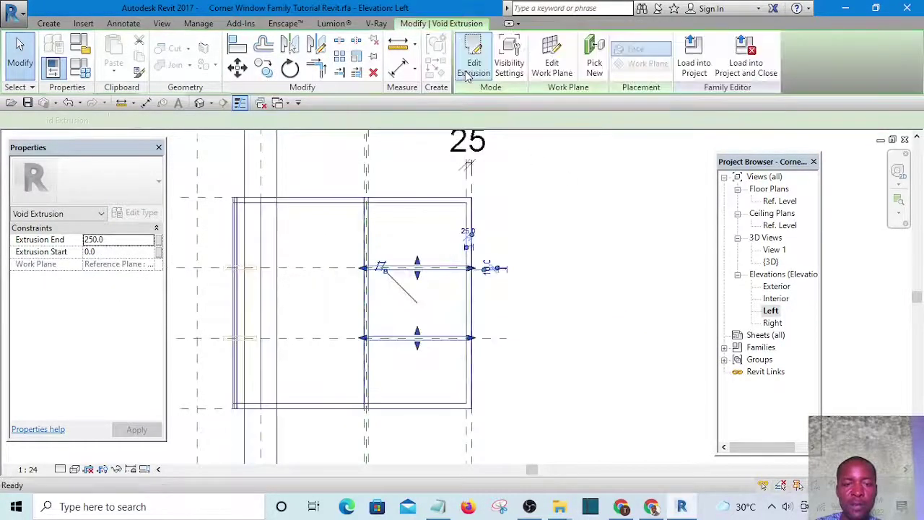
pyautogui.click(200, 103)
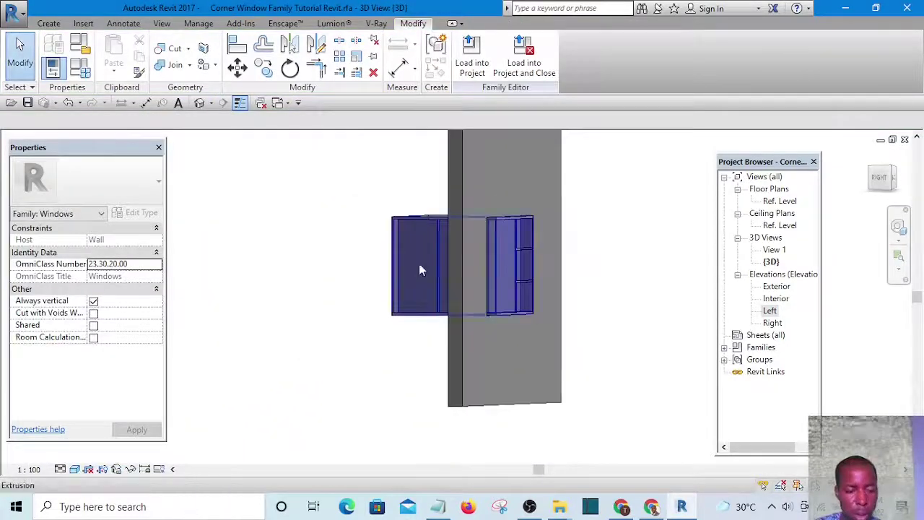
# - Examine the corner window's side panels in 3D to check where the two narrow slots cut
pyautogui.keyDown('shift'); pyautogui.moveTo(419, 268); pyautogui.dragTo(462, 310, button='middle'); pyautogui.keyUp('shift')
pyautogui.scroll(-2, 335, 183)
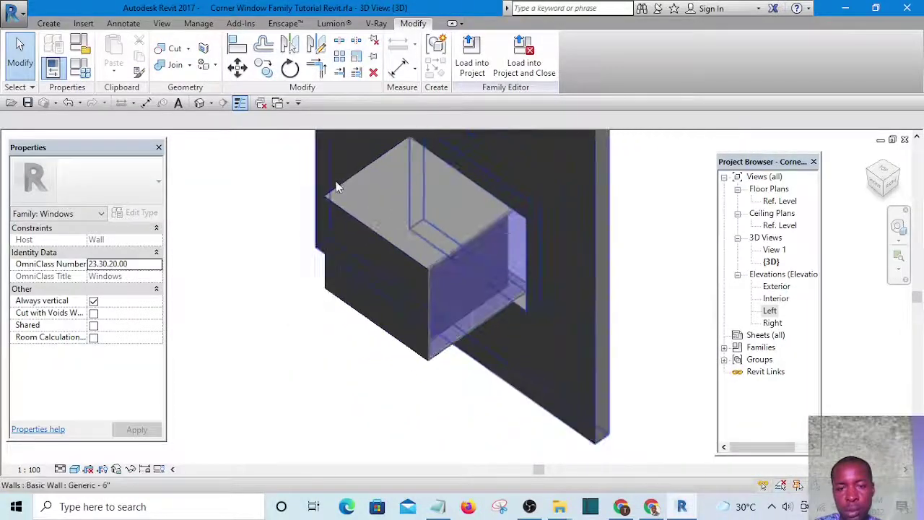
pyautogui.scroll(5, 442, 302)
pyautogui.keyDown('shift'); pyautogui.moveTo(489, 341); pyautogui.dragTo(478, 323, button='middle'); pyautogui.keyUp('shift')
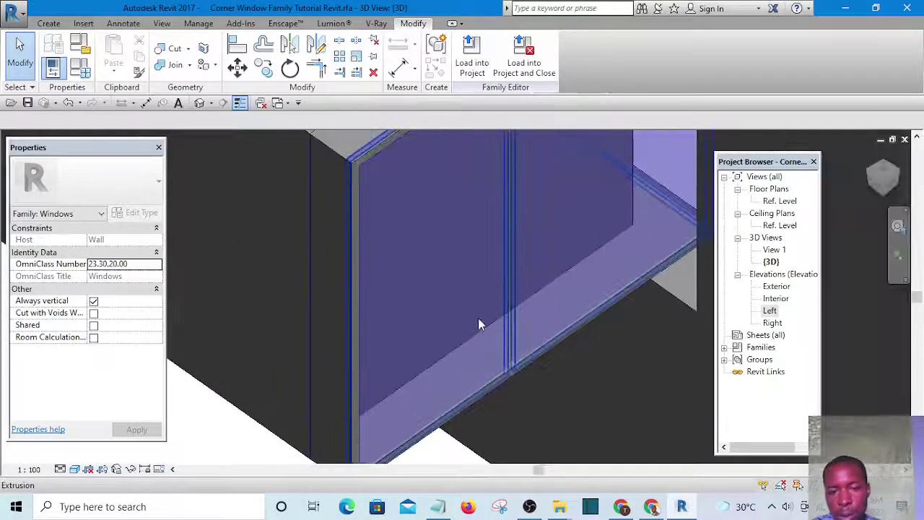
pyautogui.scroll(-3, 448, 281)
pyautogui.keyDown('shift'); pyautogui.moveTo(458, 282); pyautogui.dragTo(615, 234, button='middle'); pyautogui.keyUp('shift')
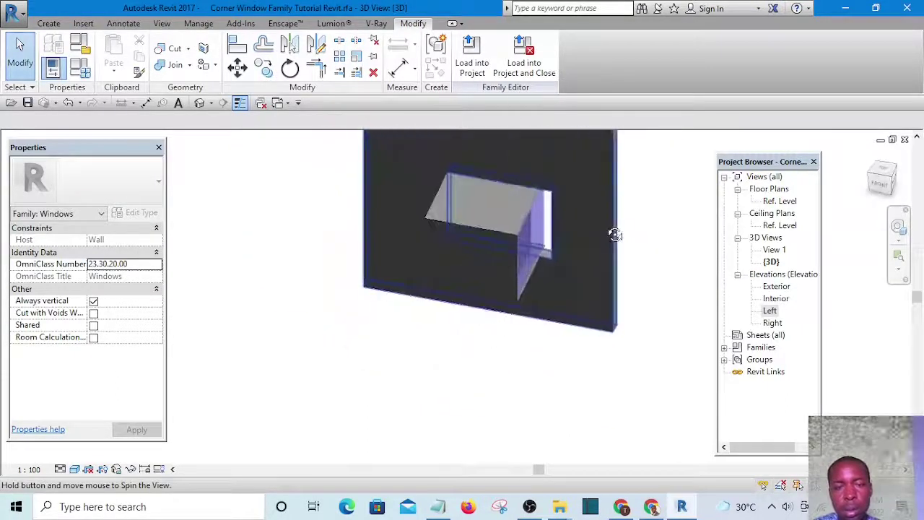
pyautogui.scroll(5, 531, 251)
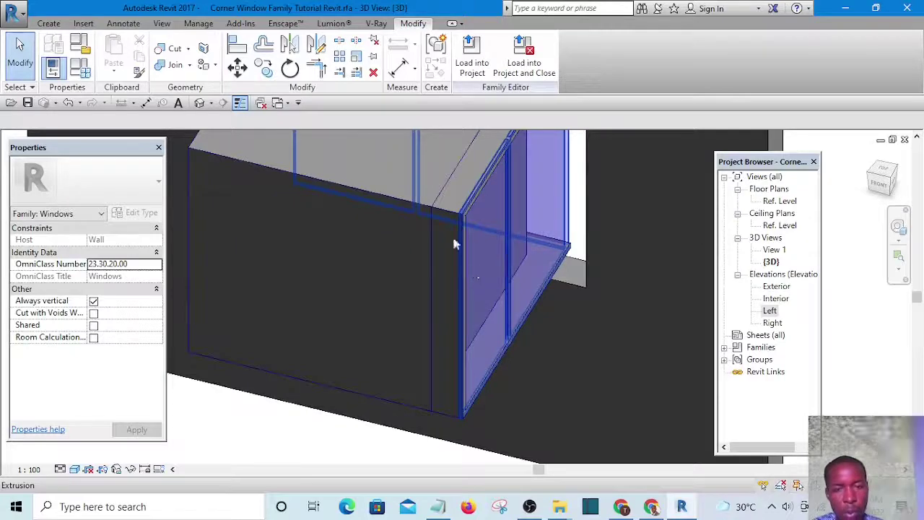
pyautogui.scroll(-3, 384, 166)
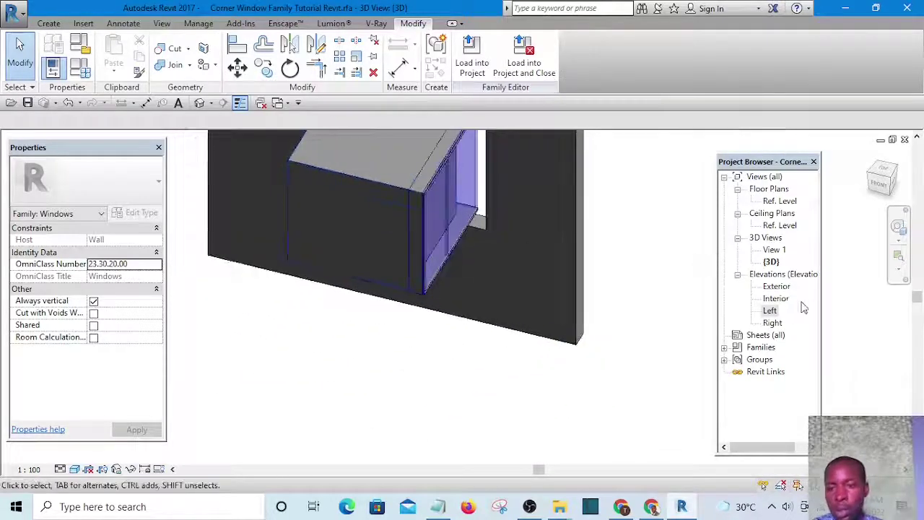
# - Select the slot void extrusion in the Left elevation, and inspect the window from the top in 3D
pyautogui.doubleClick(770, 310)
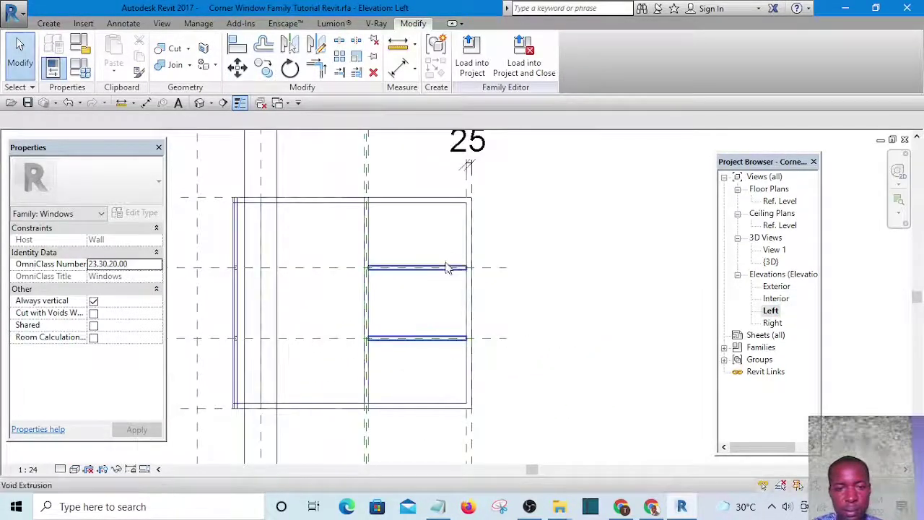
pyautogui.click(448, 269)
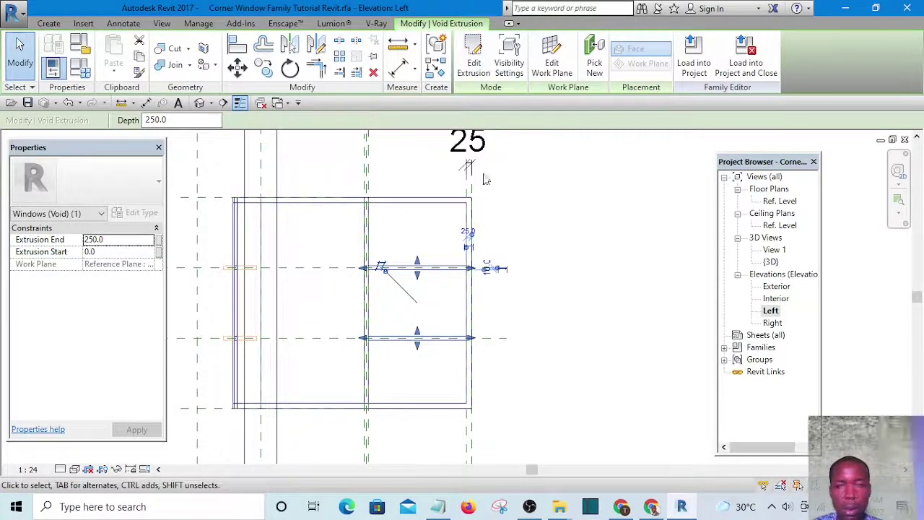
pyautogui.click(199, 102)
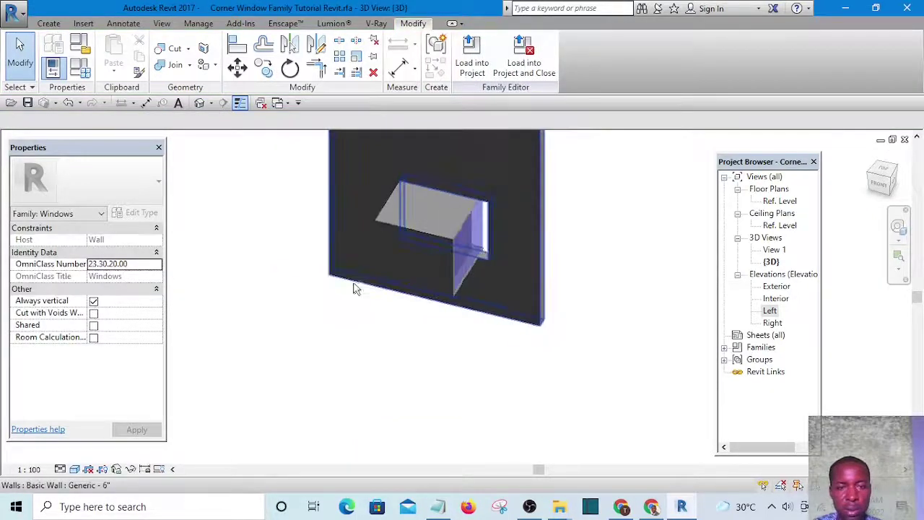
pyautogui.keyDown('shift'); pyautogui.moveTo(354, 287); pyautogui.dragTo(605, 338, button='middle'); pyautogui.keyUp('shift')
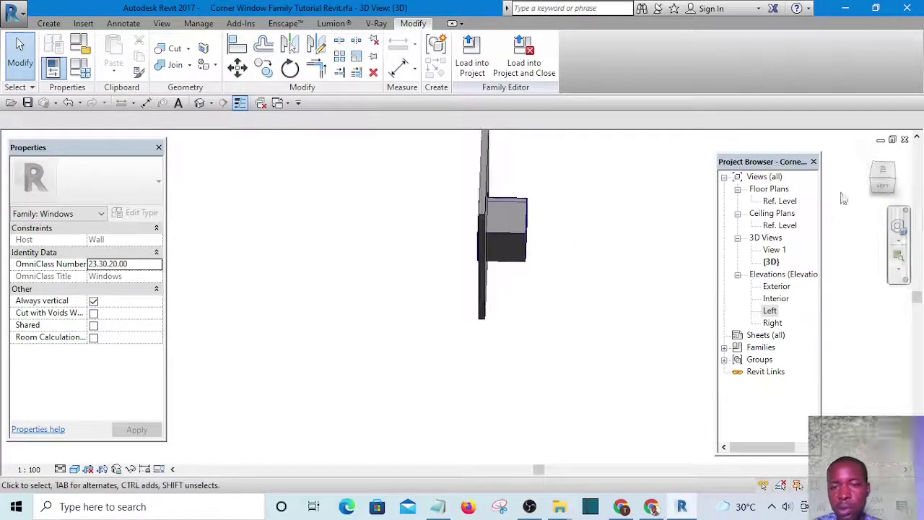
pyautogui.click(884, 172)
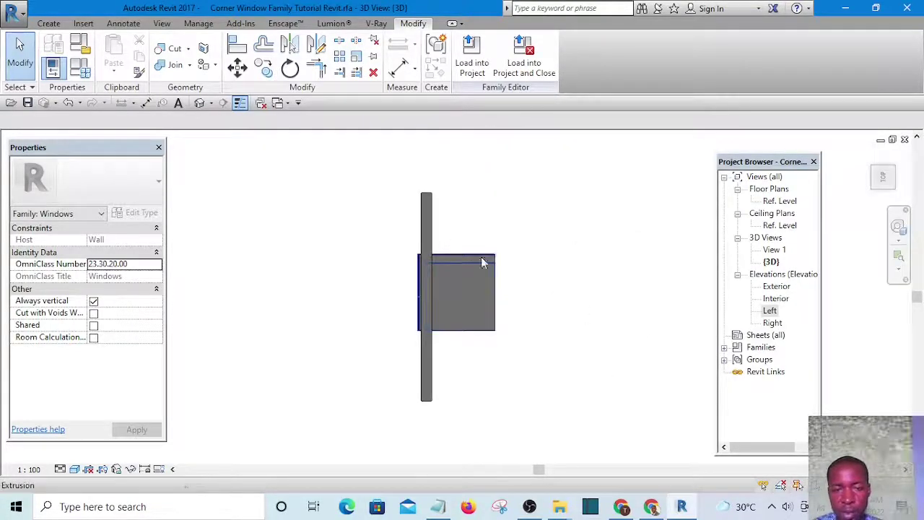
pyautogui.scroll(10, 485, 257)
pyautogui.scroll(-7, 469, 236)
pyautogui.scroll(3, 419, 213)
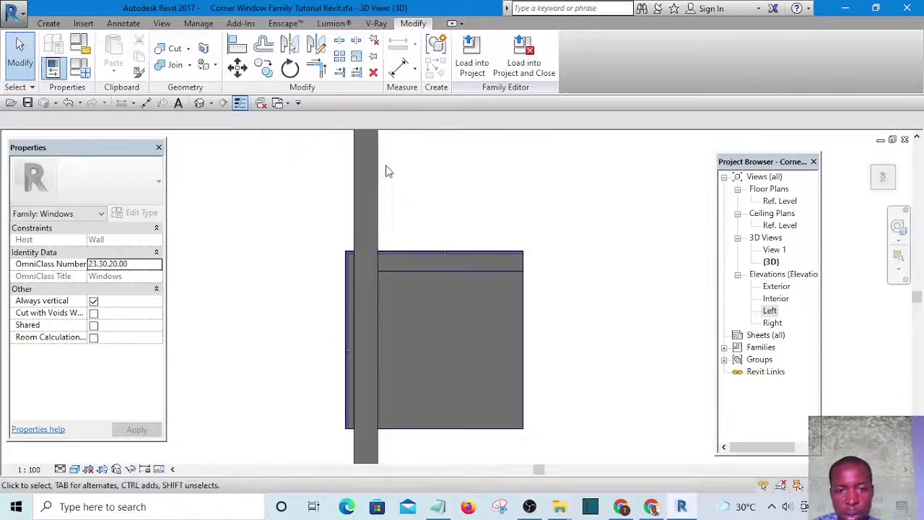
pyautogui.moveTo(332, 152); pyautogui.dragTo(575, 332)
pyautogui.moveTo(617, 408); pyautogui.dragTo(611, 471)
pyautogui.moveTo(612, 436); pyautogui.dragTo(598, 369)
pyautogui.moveTo(595, 431); pyautogui.dragTo(608, 450)
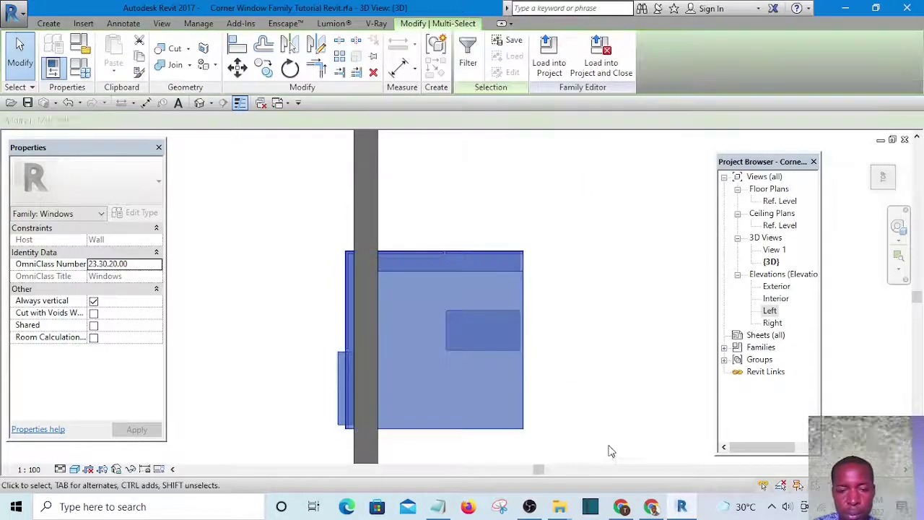
pyautogui.click(609, 351)
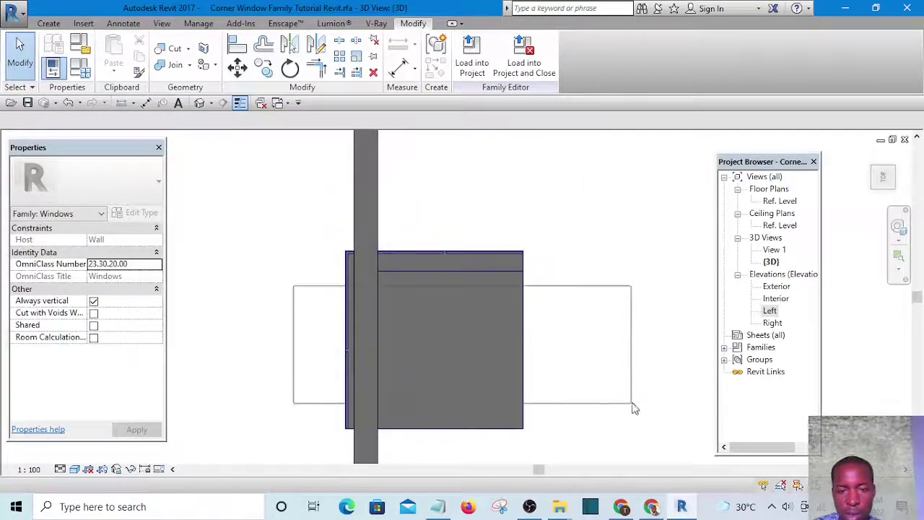
pyautogui.moveTo(632, 403); pyautogui.dragTo(631, 397)
pyautogui.keyDown('shift'); pyautogui.moveTo(538, 338); pyautogui.dragTo(438, 215, button='middle'); pyautogui.keyUp('shift')
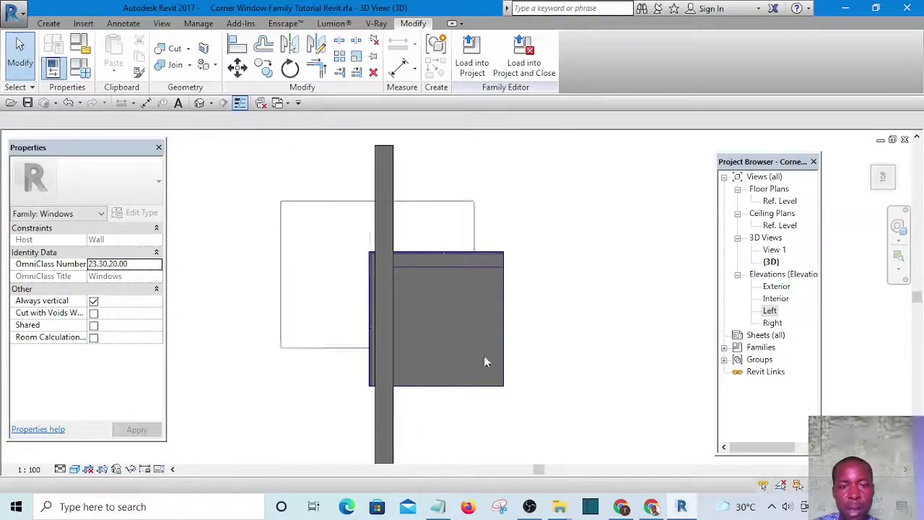
# - Select all the window geometry, filter the selection to Windows (Void) only, and examine the voids from above and at an angle
pyautogui.moveTo(485, 361); pyautogui.dragTo(450, 404)
pyautogui.moveTo(493, 434); pyautogui.dragTo(604, 412)
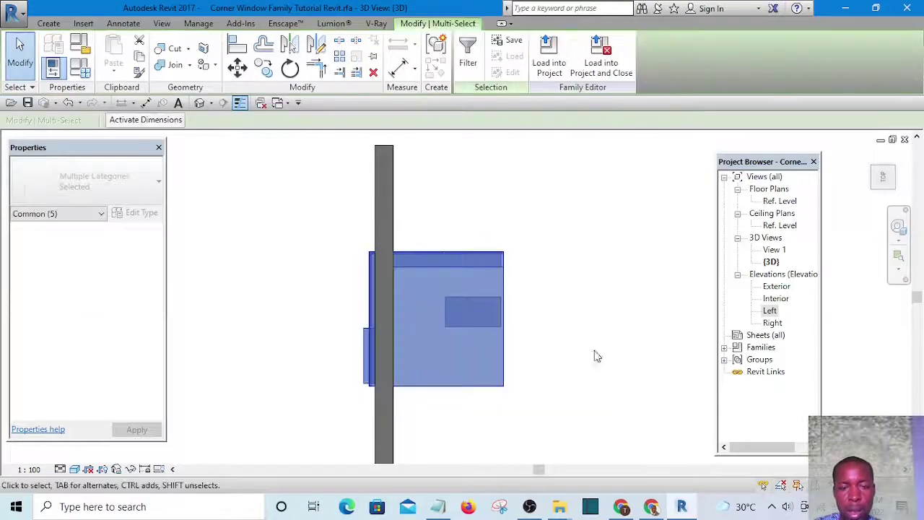
pyautogui.click(467, 58)
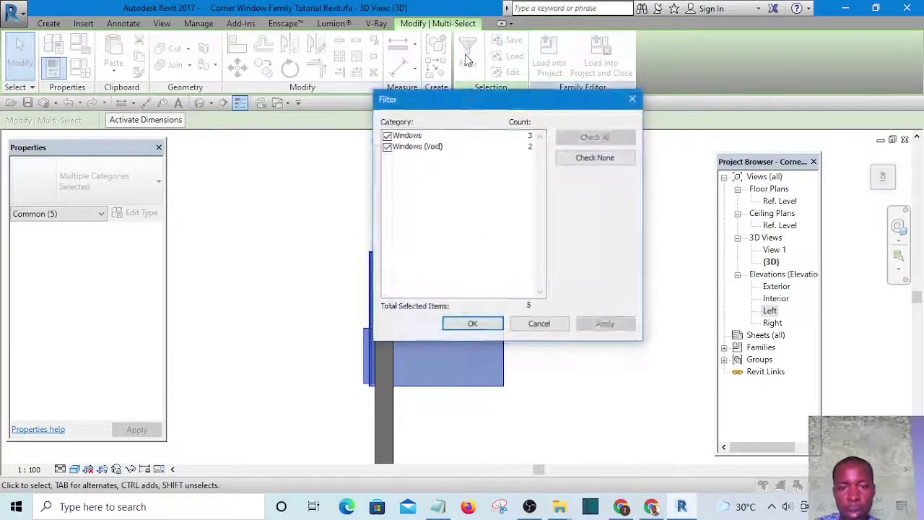
pyautogui.click(388, 136)
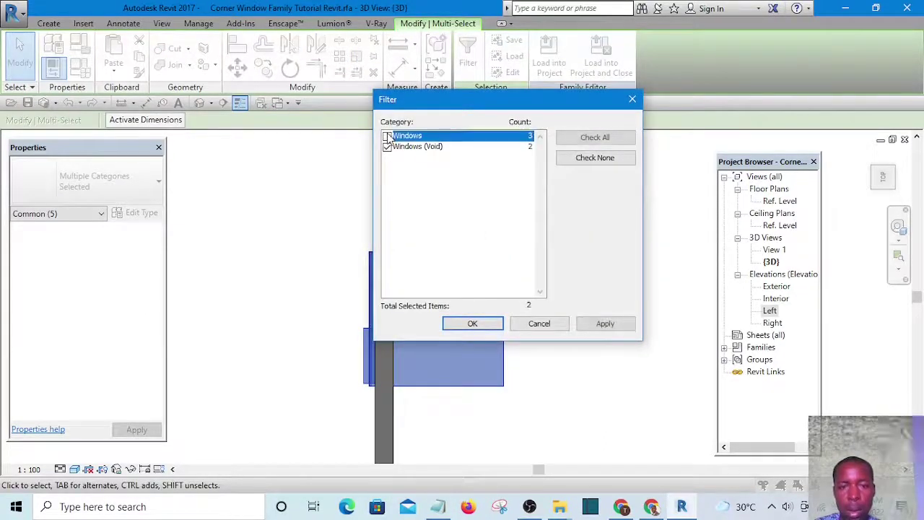
pyautogui.click(473, 324)
pyautogui.scroll(2, 375, 347)
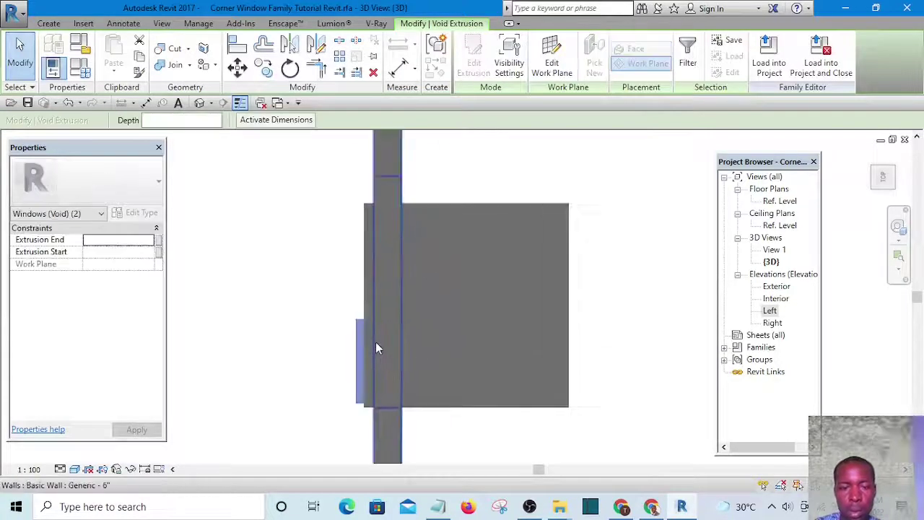
pyautogui.scroll(1, 377, 340)
pyautogui.scroll(-3, 433, 329)
pyautogui.keyDown('shift'); pyautogui.moveTo(493, 344); pyautogui.dragTo(468, 289, button='middle'); pyautogui.keyUp('shift')
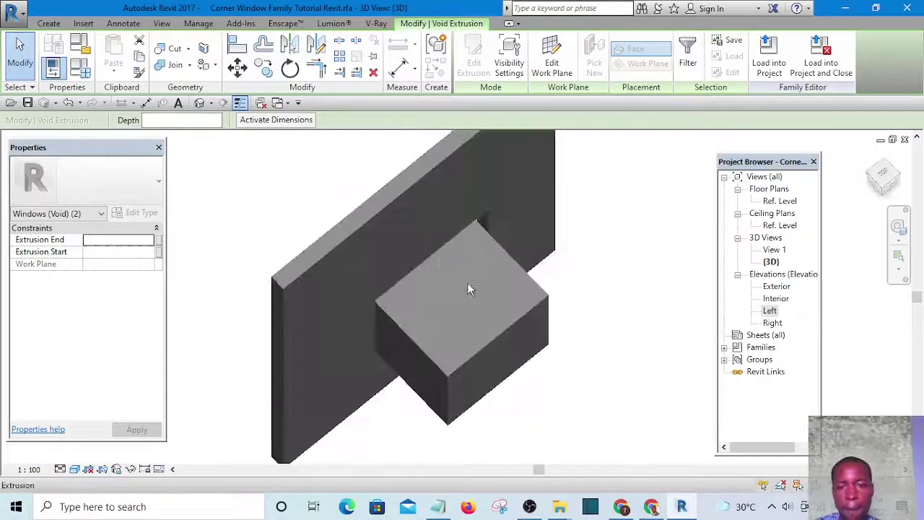
pyautogui.click(567, 361)
# - Select the box-shaped solid extrusion and examine how far the void slots extend through it
pyautogui.click(448, 365)
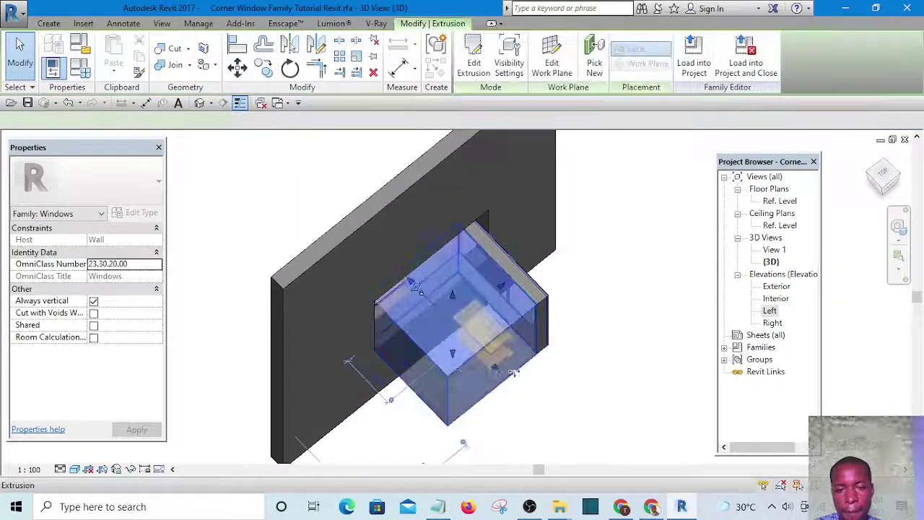
pyautogui.click(568, 382)
pyautogui.click(460, 366)
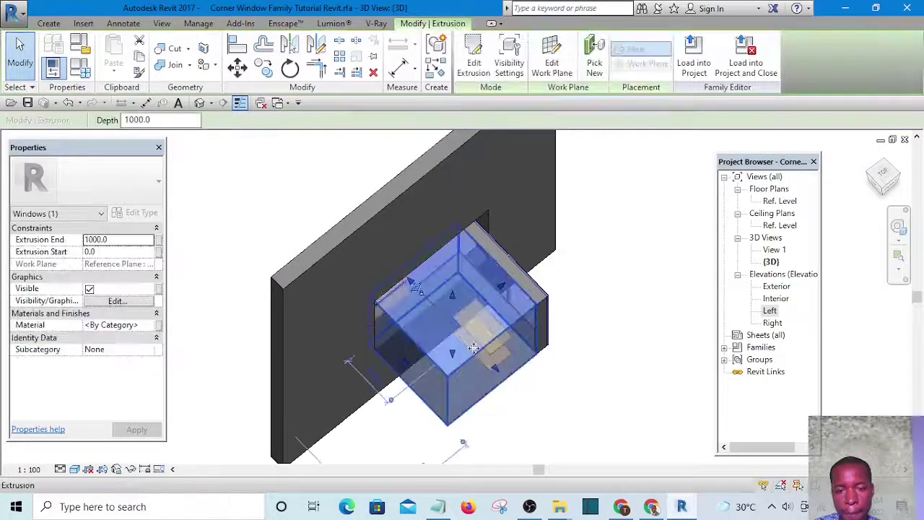
pyautogui.scroll(3, 469, 346)
pyautogui.scroll(2, 497, 361)
pyautogui.scroll(2, 496, 361)
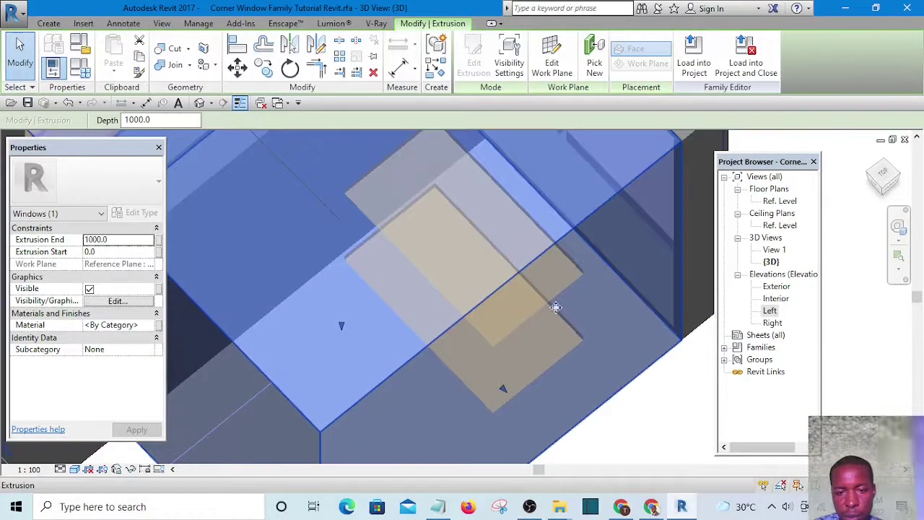
pyautogui.scroll(-4, 583, 275)
pyautogui.keyDown('shift'); pyautogui.moveTo(592, 363); pyautogui.dragTo(545, 271, button='middle'); pyautogui.keyUp('shift')
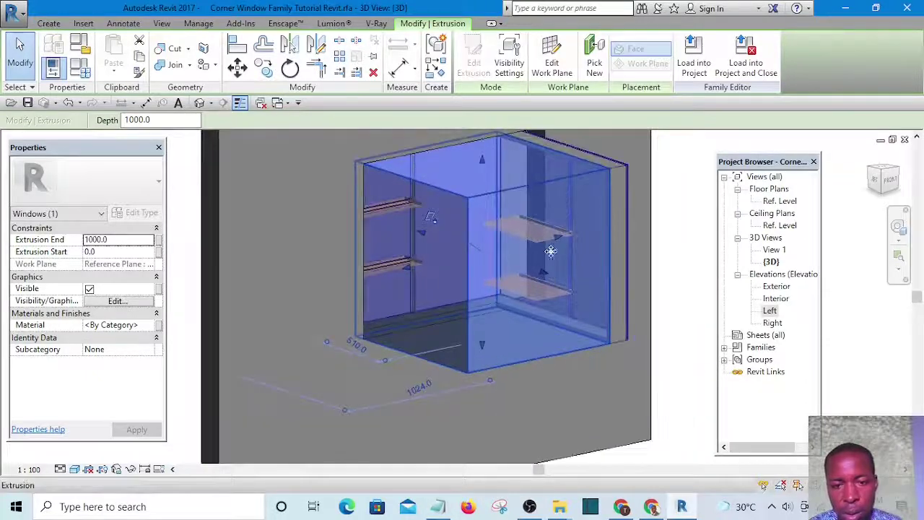
pyautogui.keyDown('shift'); pyautogui.moveTo(543, 230); pyautogui.dragTo(610, 392, button='middle'); pyautogui.keyUp('shift')
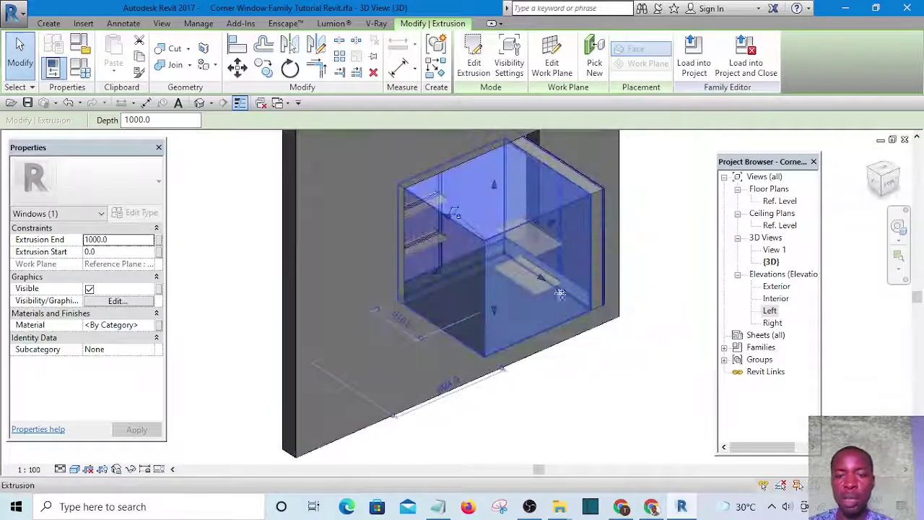
pyautogui.click(563, 377)
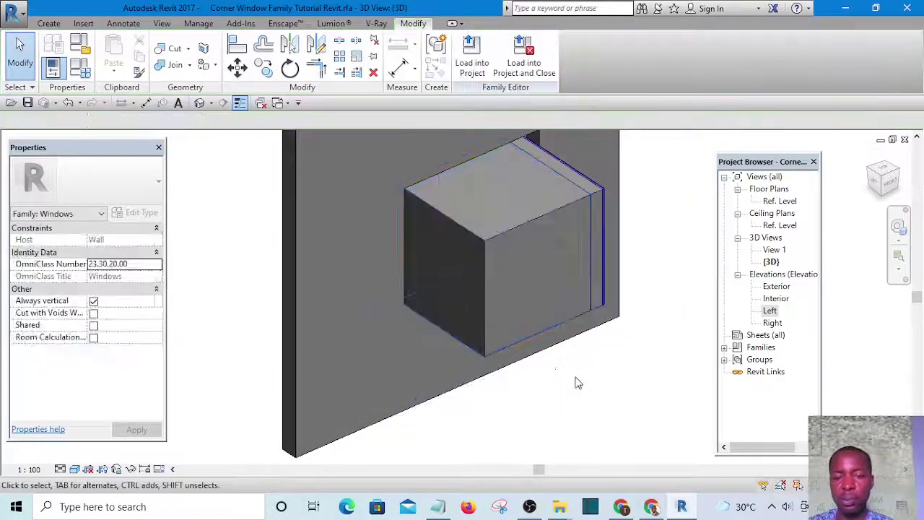
# - Edit the slot void extrusion, set its Extrusion End to 1200, and finish the sketch
pyautogui.click(538, 299)
pyautogui.click(538, 298)
pyautogui.click(605, 393)
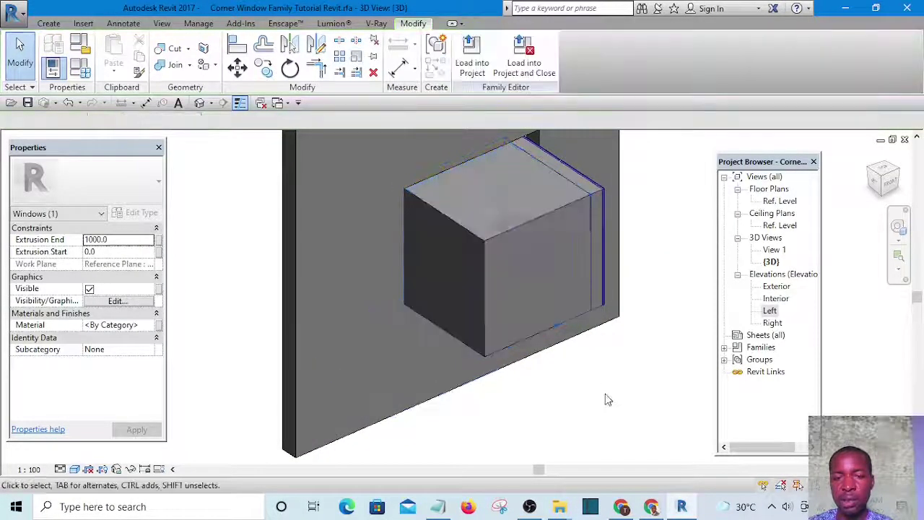
pyautogui.doubleClick(528, 309)
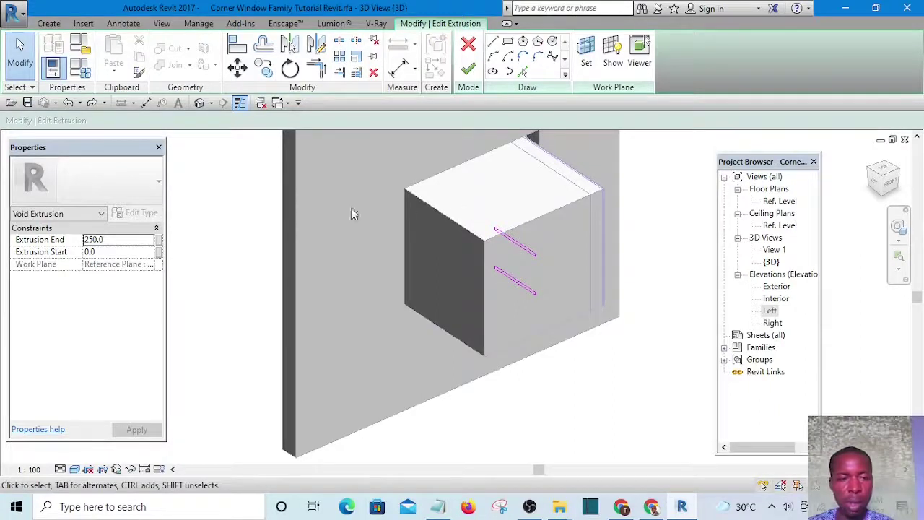
pyautogui.click(118, 241)
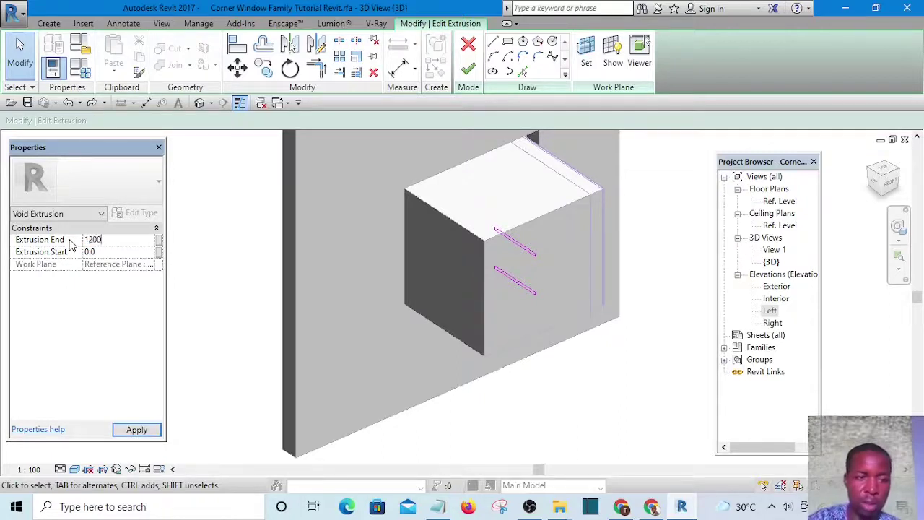
pyautogui.click(138, 430)
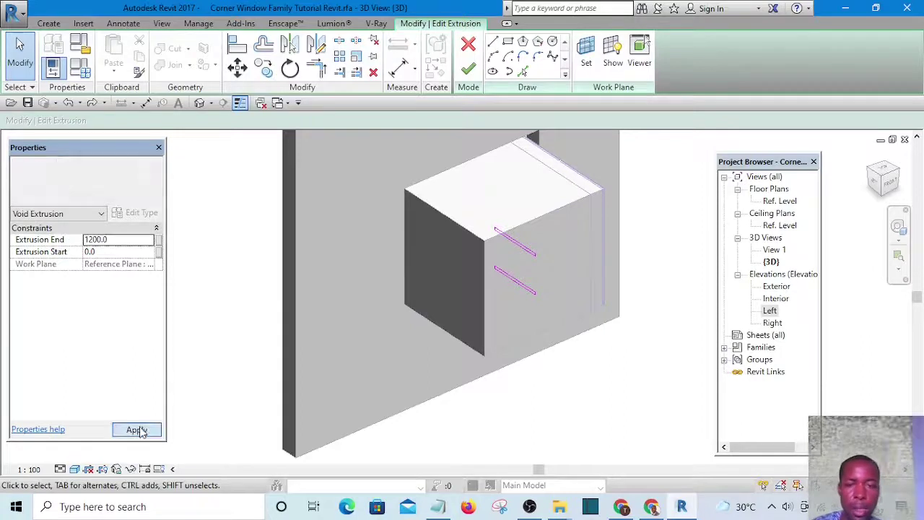
pyautogui.click(468, 70)
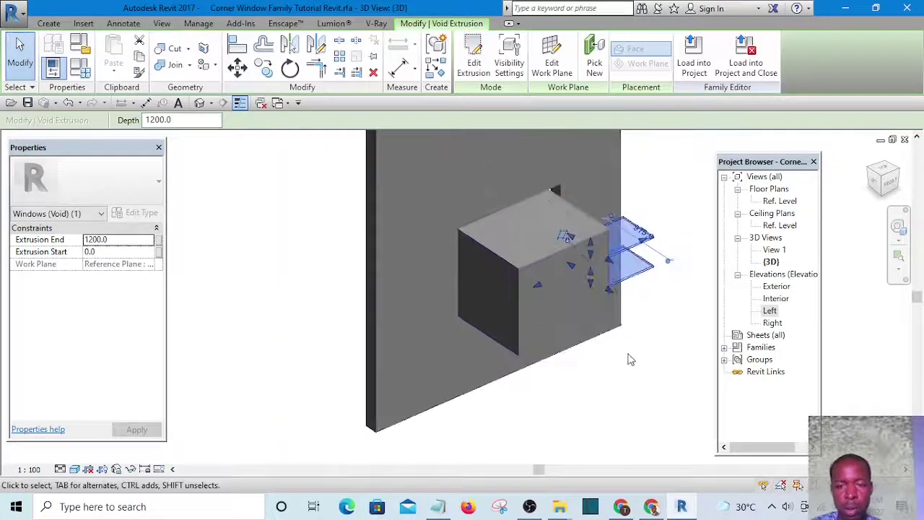
# - Select the lengthened void extrusion in 3D and examine its extent across the window from several angles
pyautogui.keyDown('shift'); pyautogui.moveTo(665, 369); pyautogui.dragTo(590, 268, button='middle'); pyautogui.keyUp('shift')
pyautogui.click(634, 379)
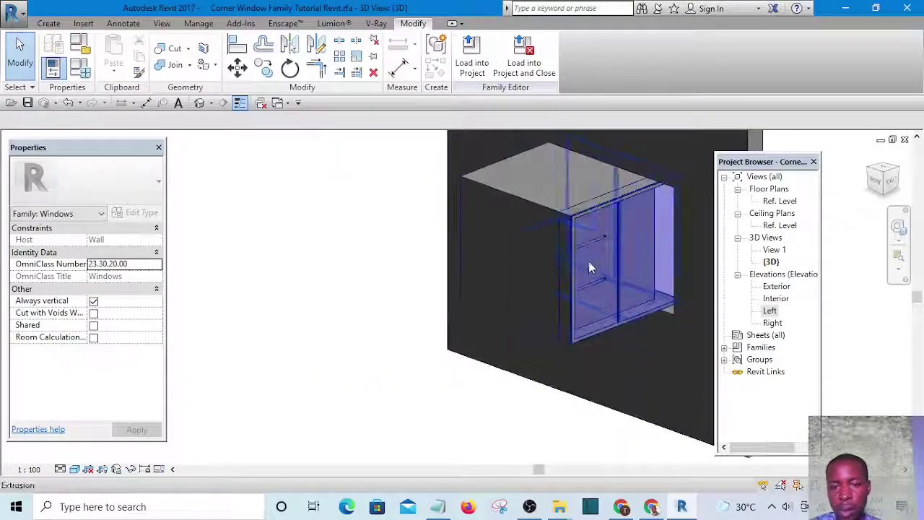
pyautogui.click(596, 244)
pyautogui.scroll(5, 603, 260)
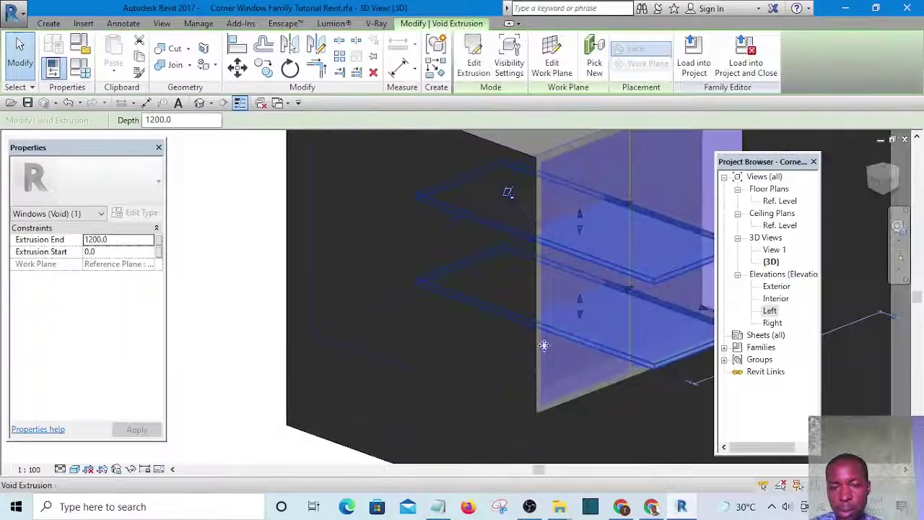
pyautogui.keyDown('shift'); pyautogui.moveTo(545, 345); pyautogui.dragTo(494, 299, button='middle'); pyautogui.keyUp('shift')
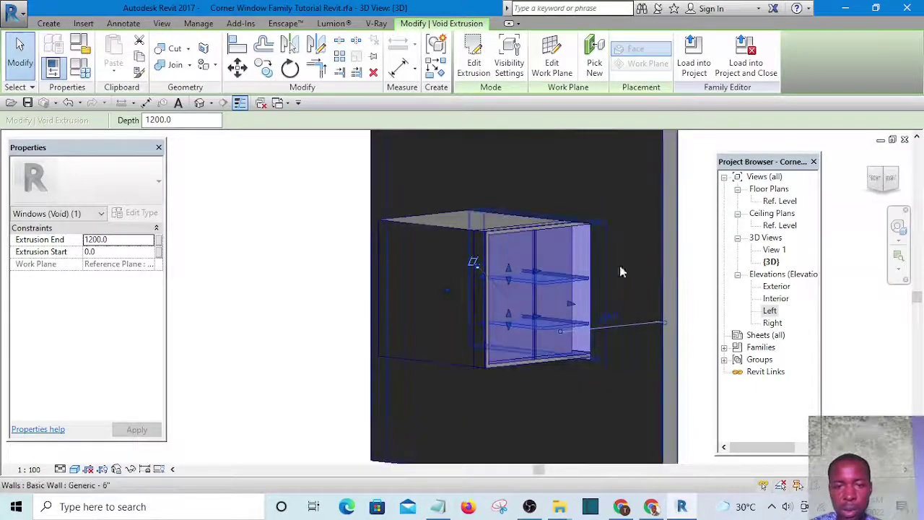
pyautogui.click(474, 68)
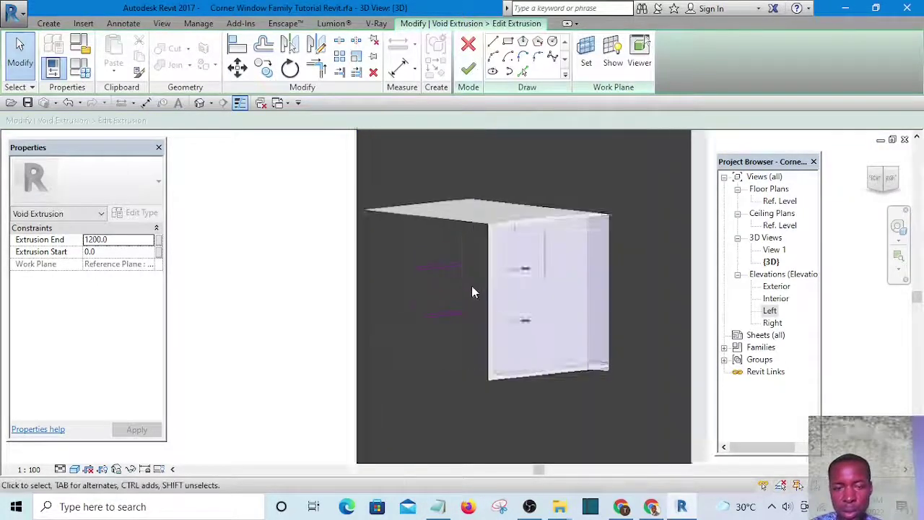
pyautogui.click(470, 75)
pyautogui.keyDown('shift'); pyautogui.moveTo(625, 301); pyautogui.dragTo(697, 437, button='middle'); pyautogui.keyUp('shift')
pyautogui.scroll(-3, 498, 316)
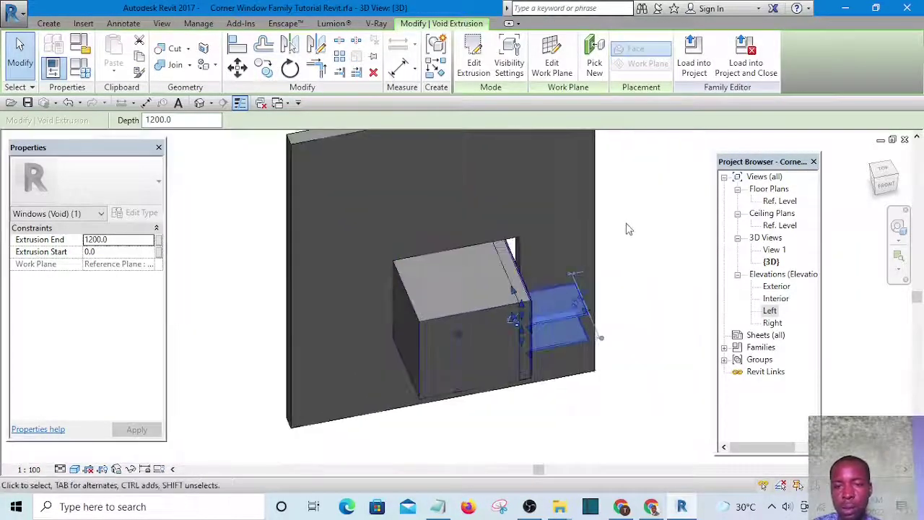
# - Try to cut the window geometry with the two-slot void extrusion
pyautogui.click(187, 51)
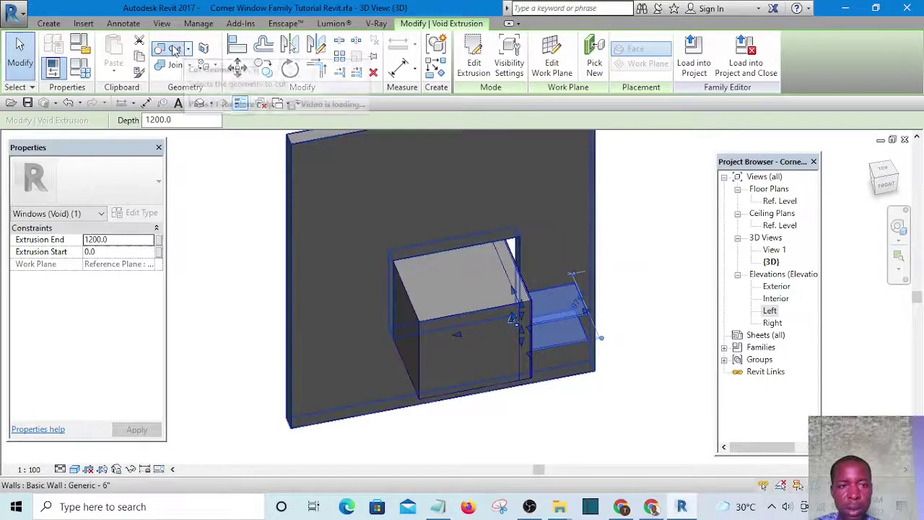
pyautogui.click(186, 66)
pyautogui.keyDown('shift'); pyautogui.moveTo(533, 330); pyautogui.dragTo(416, 262, button='middle'); pyautogui.keyUp('shift')
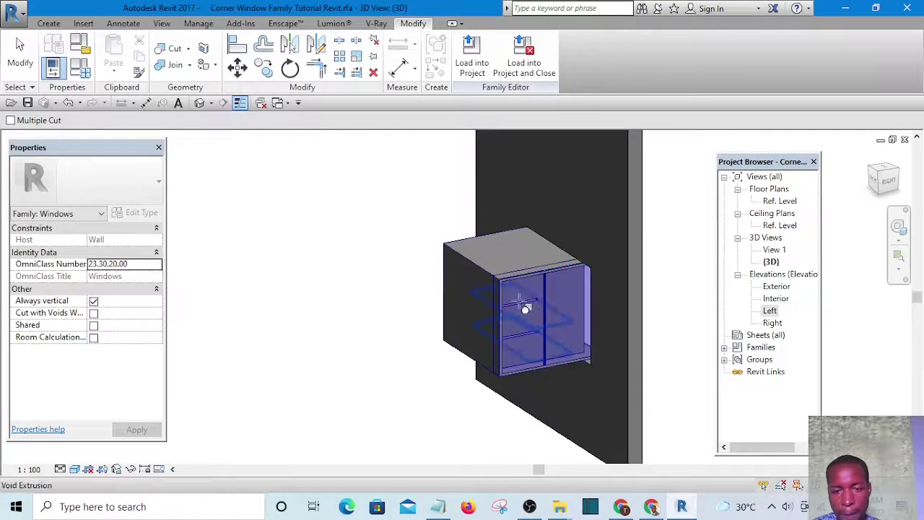
pyautogui.click(540, 367)
pyautogui.keyDown('shift'); pyautogui.moveTo(540, 366); pyautogui.dragTo(355, 275, button='middle'); pyautogui.keyUp('shift')
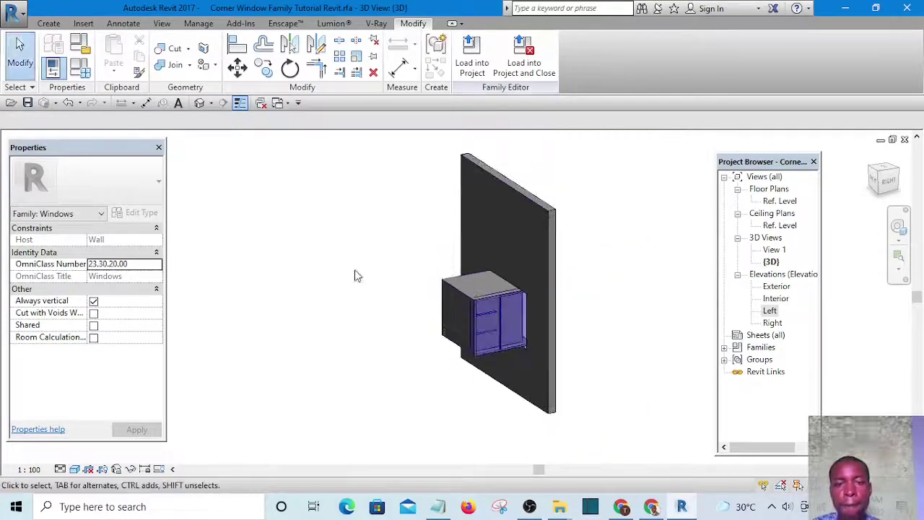
# - Select the two-slot void extrusion and use Cut Geometry to cut the window's solid extrusion with it
pyautogui.scroll(4, 479, 379)
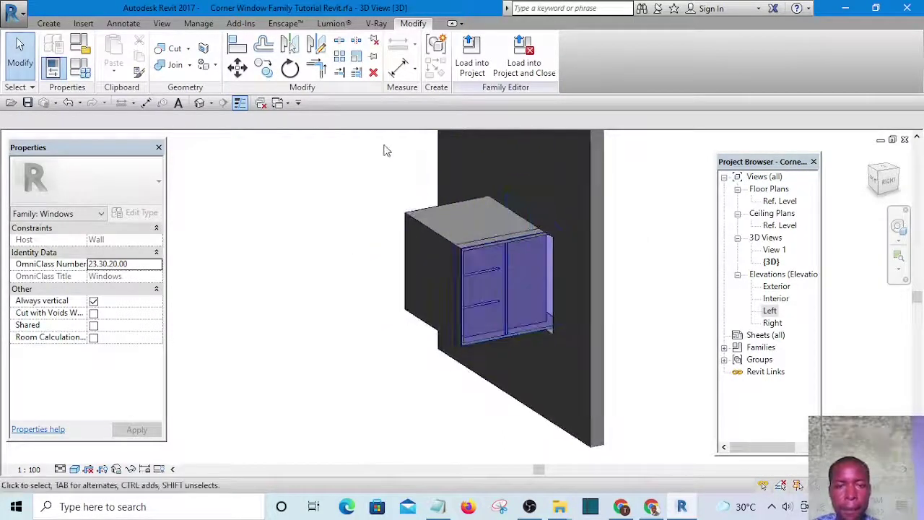
pyautogui.keyDown('shift'); pyautogui.moveTo(331, 198); pyautogui.dragTo(431, 233, button='middle'); pyautogui.keyUp('shift')
pyautogui.scroll(1, 485, 288)
pyautogui.keyDown('shift'); pyautogui.moveTo(484, 292); pyautogui.dragTo(411, 265, button='middle'); pyautogui.keyUp('shift')
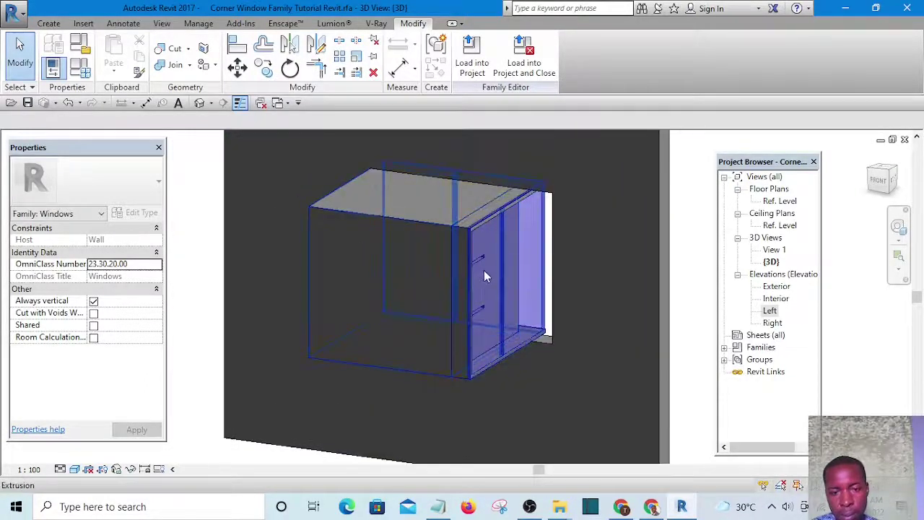
pyautogui.click(485, 310)
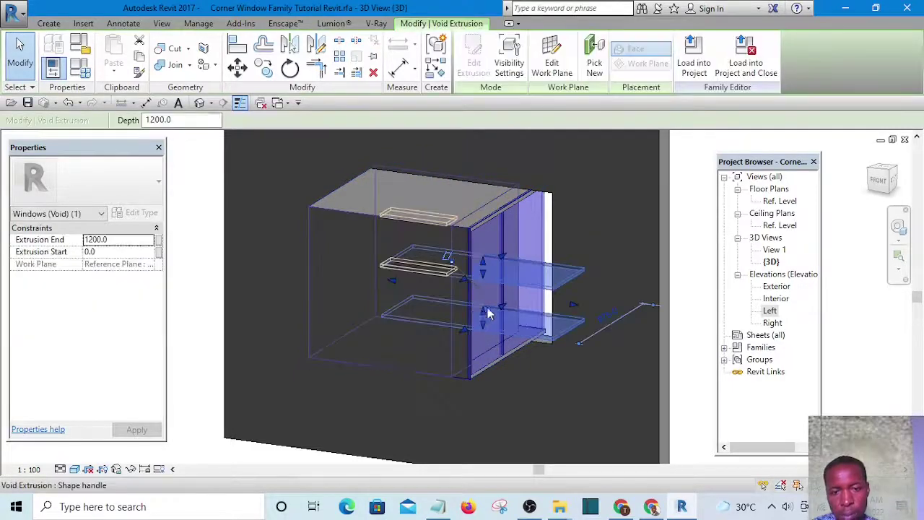
pyautogui.scroll(3, 517, 301)
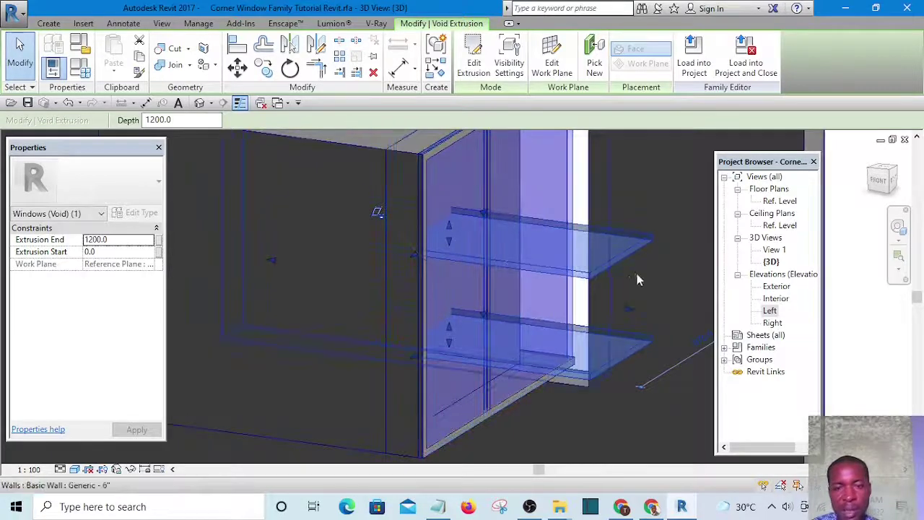
pyautogui.click(175, 49)
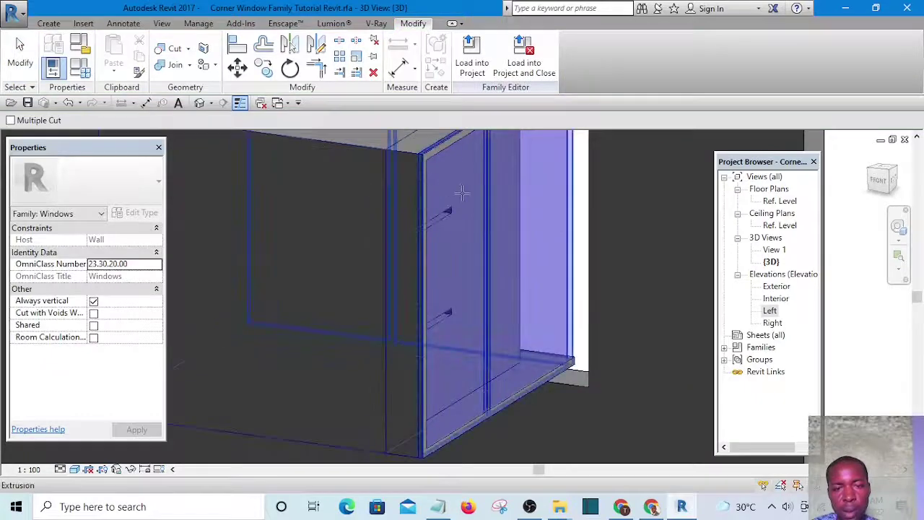
pyautogui.click(438, 215)
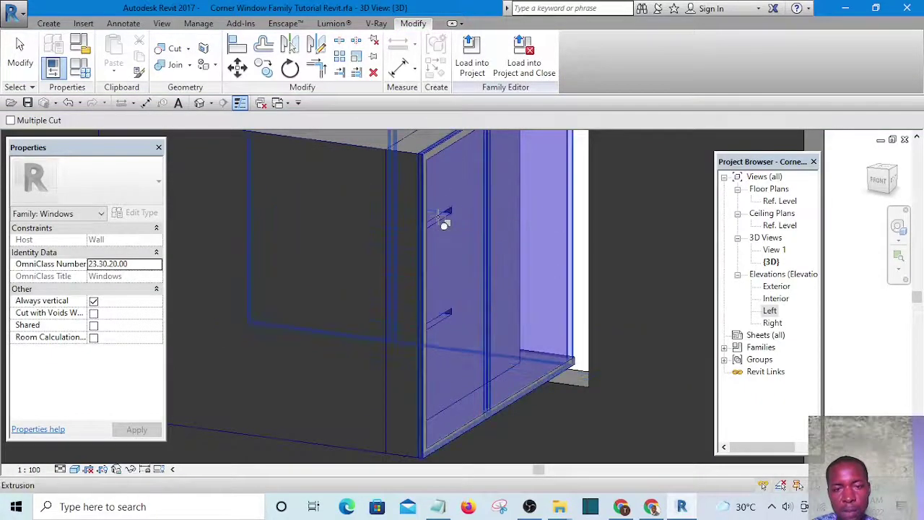
pyautogui.click(546, 224)
pyautogui.keyDown('shift'); pyautogui.moveTo(537, 241); pyautogui.dragTo(532, 365, button='middle'); pyautogui.keyUp('shift')
pyautogui.press('Return')
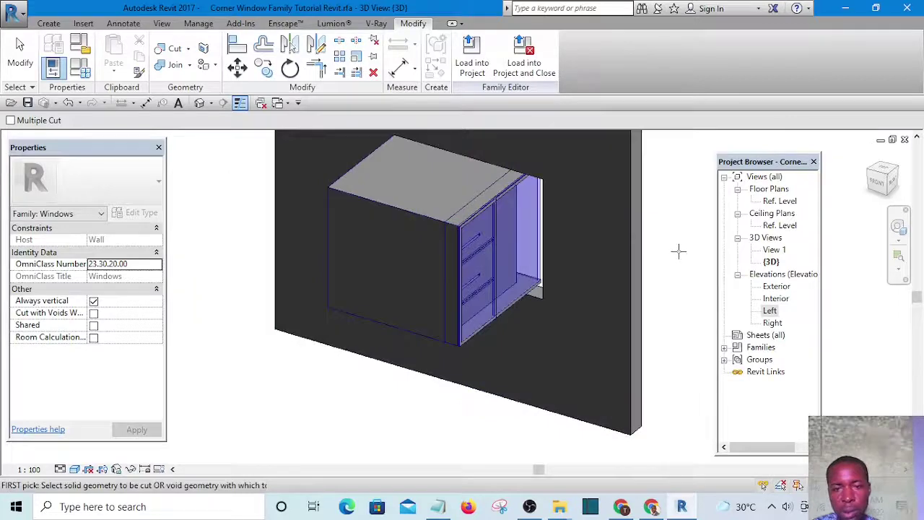
# - Inspect the slots up close, then load the family into the building project, overwriting the existing version
pyautogui.keyDown('shift'); pyautogui.moveTo(678, 252); pyautogui.dragTo(493, 269, button='middle'); pyautogui.keyUp('shift')
pyautogui.scroll(4, 462, 267)
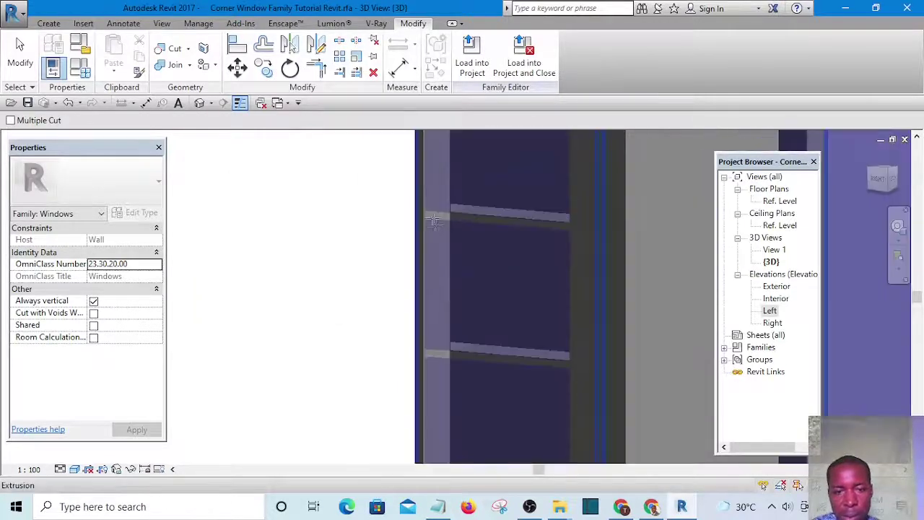
pyautogui.keyDown('shift'); pyautogui.moveTo(434, 222); pyautogui.dragTo(517, 207, button='middle'); pyautogui.keyUp('shift')
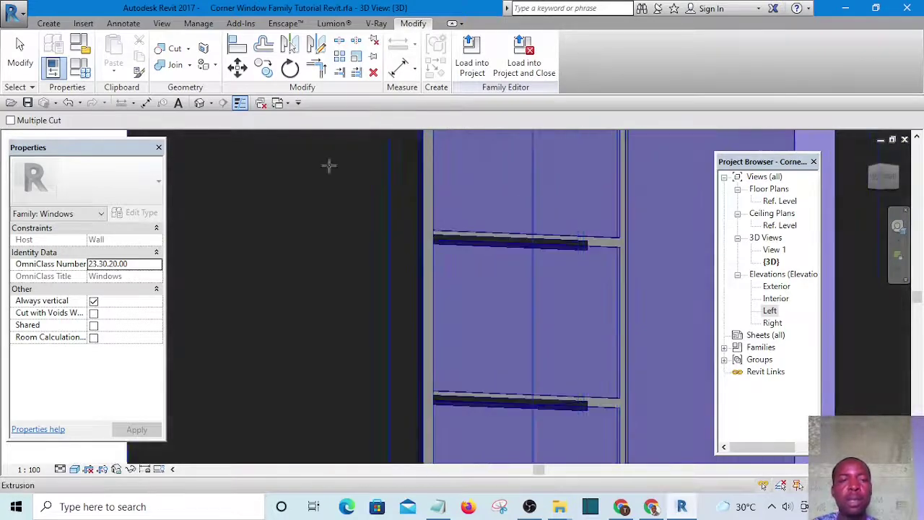
pyautogui.click(467, 65)
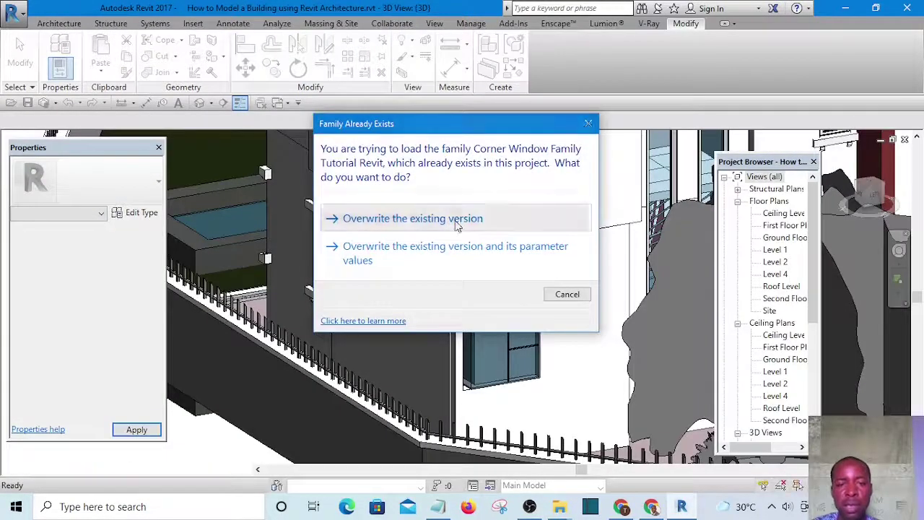
pyautogui.click(457, 219)
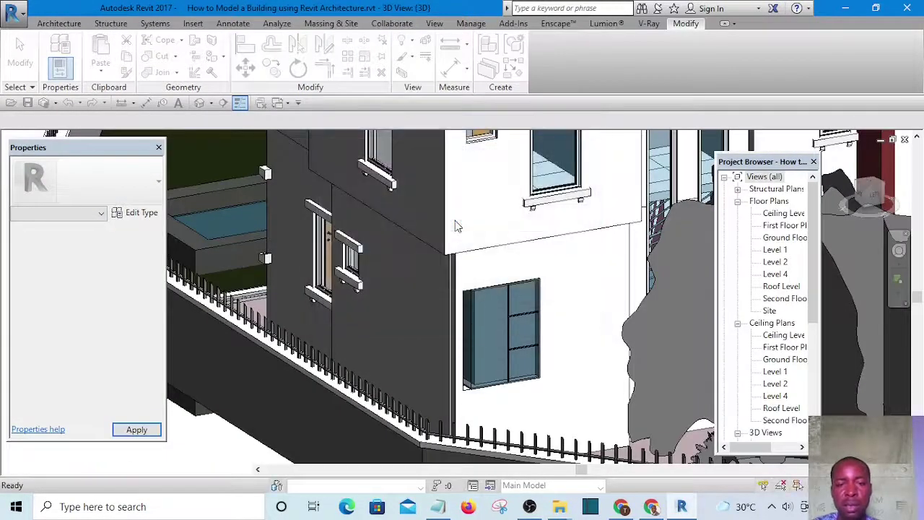
# - In the Ground Floor Plan, align the guest room corner window with the outer face of the 225 external wall
pyautogui.scroll(-2, 426, 254)
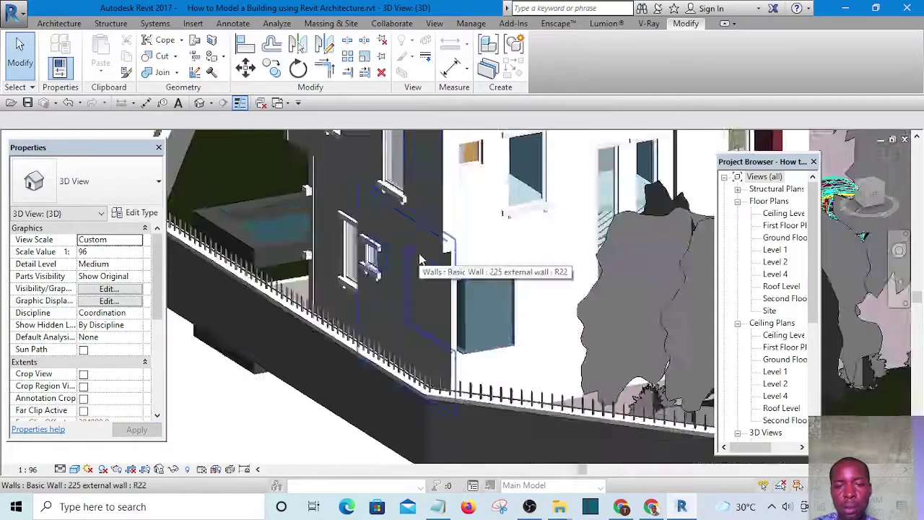
pyautogui.keyDown('shift'); pyautogui.moveTo(471, 321); pyautogui.dragTo(237, 270, button='middle'); pyautogui.keyUp('shift')
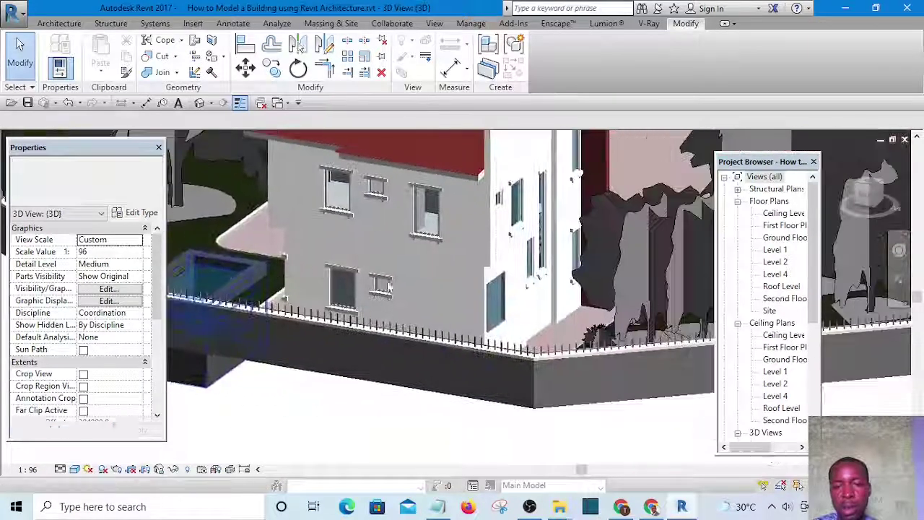
pyautogui.doubleClick(778, 239)
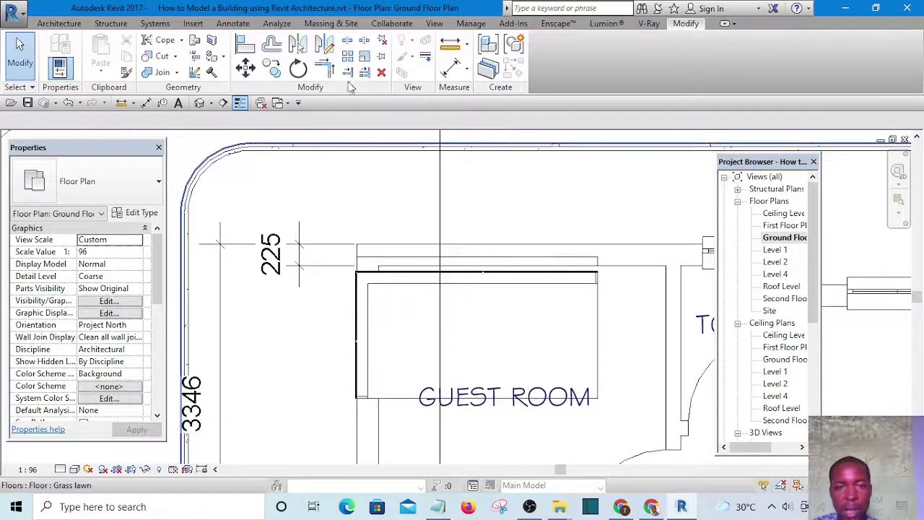
pyautogui.click(246, 45)
pyautogui.scroll(4, 636, 260)
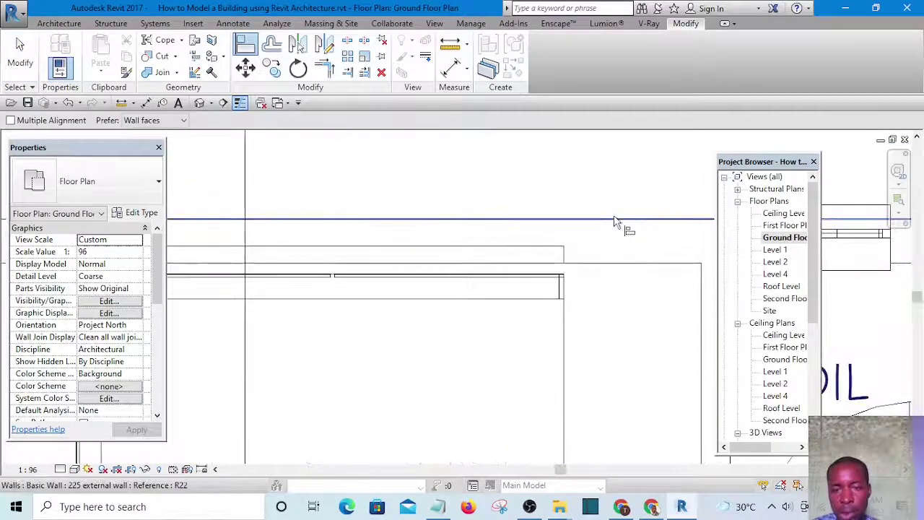
pyautogui.scroll(3, 550, 286)
pyautogui.click(557, 264)
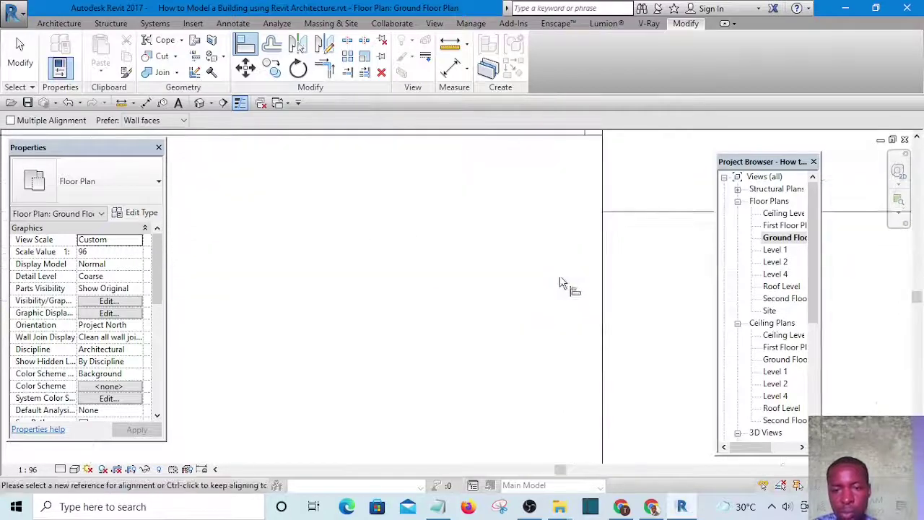
pyautogui.scroll(-3, 562, 322)
pyautogui.scroll(-2, 563, 327)
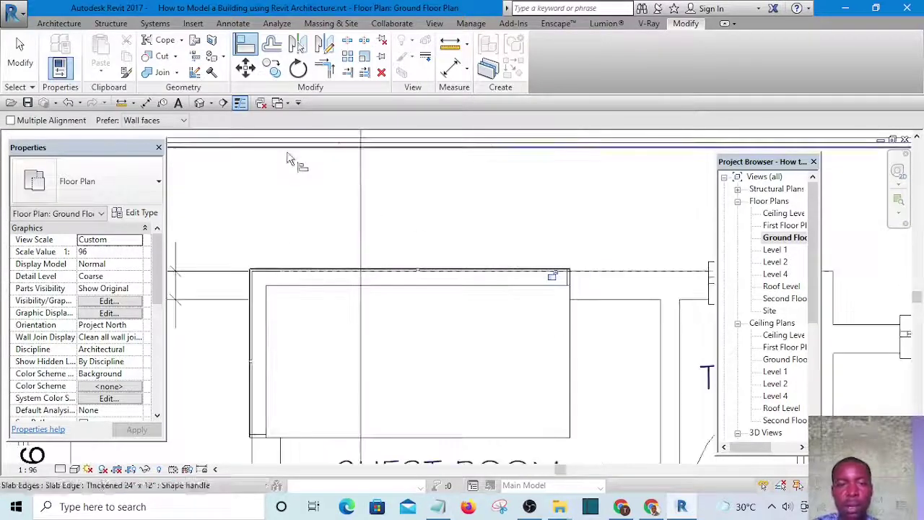
# - Return to the 3D view, leave the Align tool, and examine the slots and horizontal bars of the realigned corner window
pyautogui.click(200, 104)
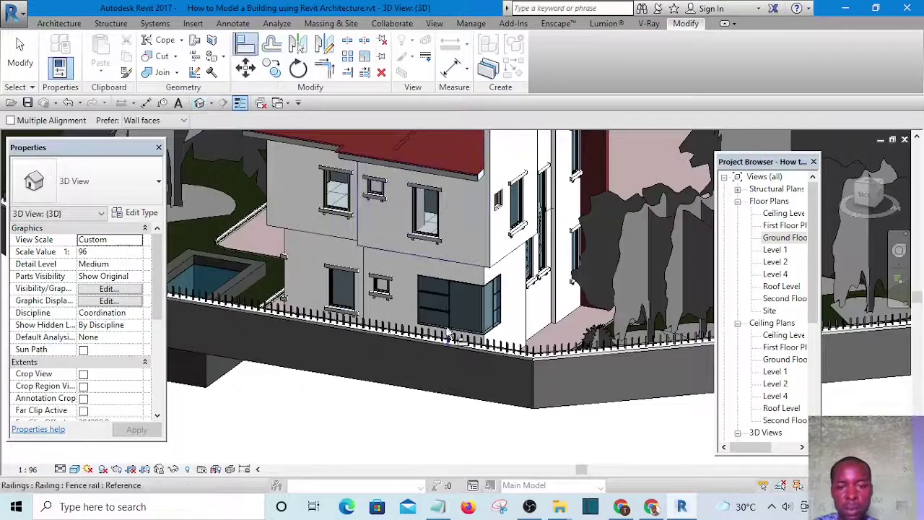
pyautogui.scroll(6, 485, 276)
pyautogui.scroll(-3, 577, 316)
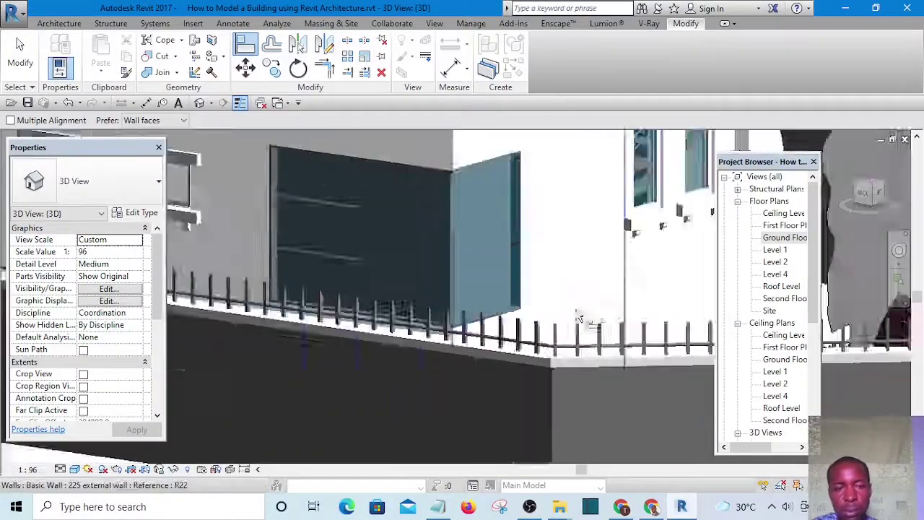
pyautogui.scroll(7, 385, 247)
pyautogui.scroll(-5, 456, 264)
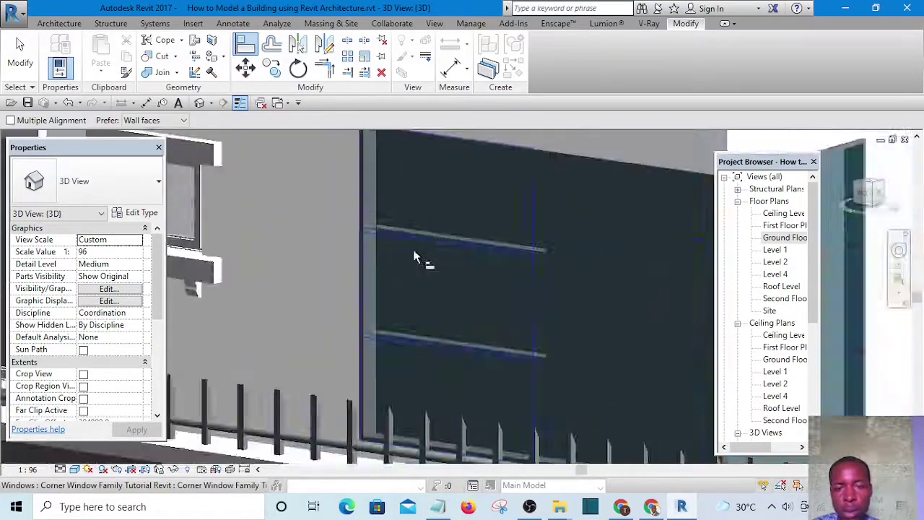
pyautogui.press('Escape')
pyautogui.scroll(-4, 498, 347)
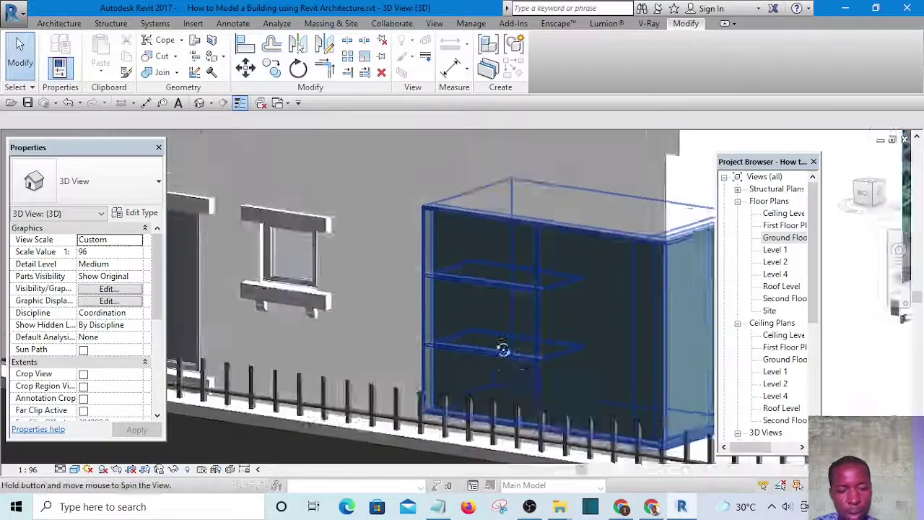
pyautogui.scroll(4, 505, 325)
pyautogui.scroll(3, 491, 290)
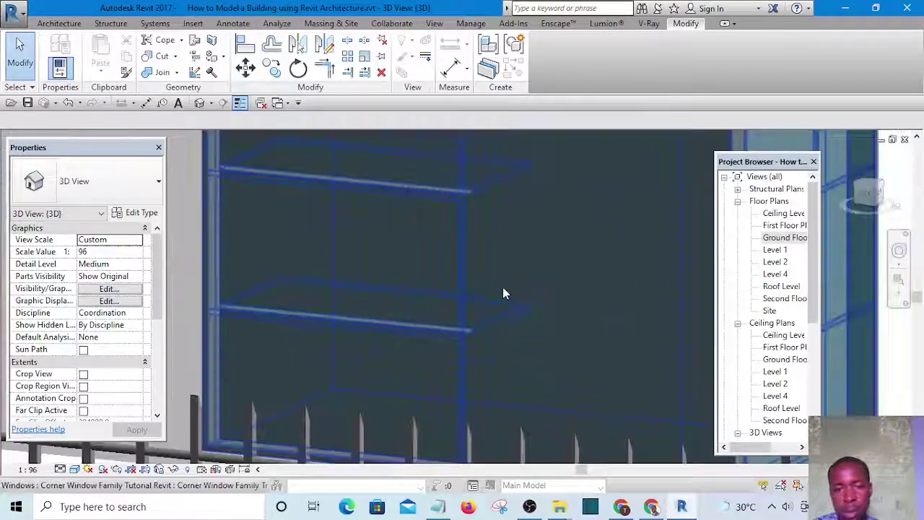
pyautogui.scroll(-5, 433, 274)
pyautogui.keyDown('shift'); pyautogui.moveTo(552, 334); pyautogui.dragTo(458, 339, button='middle'); pyautogui.keyUp('shift')
# - Compare the horizontal bars on both faces of the corner window from several angles and distances
pyautogui.scroll(4, 377, 322)
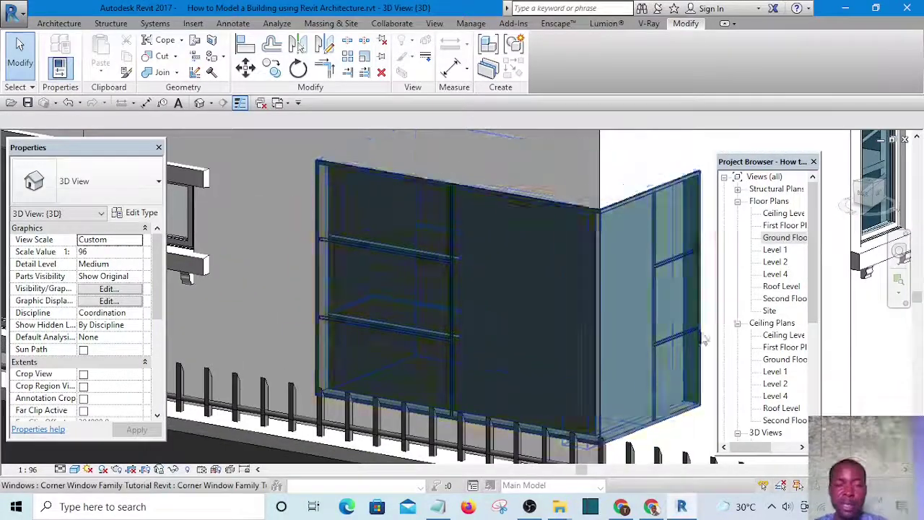
pyautogui.scroll(-1, 703, 343)
pyautogui.scroll(2, 448, 278)
pyautogui.scroll(-2, 488, 311)
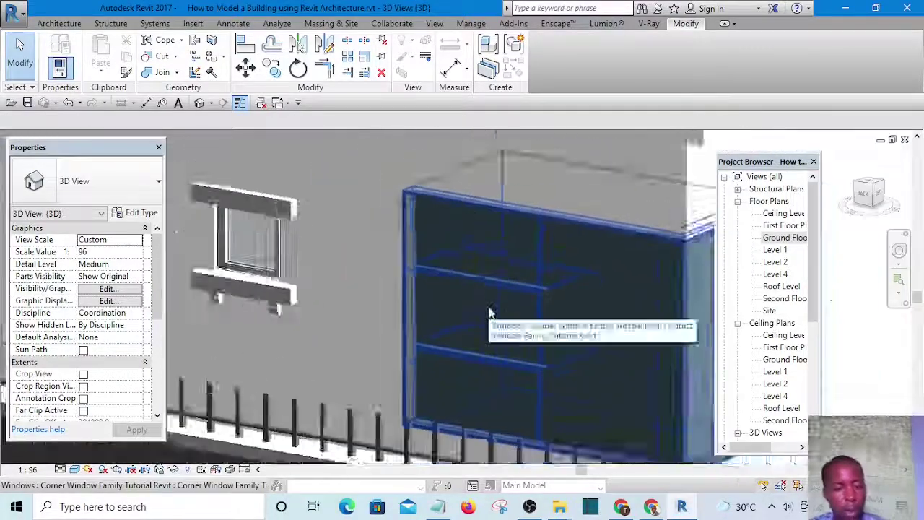
pyautogui.keyDown('shift'); pyautogui.moveTo(619, 366); pyautogui.dragTo(522, 328, button='middle'); pyautogui.keyUp('shift')
pyautogui.scroll(-2, 516, 324)
pyautogui.scroll(-3, 514, 324)
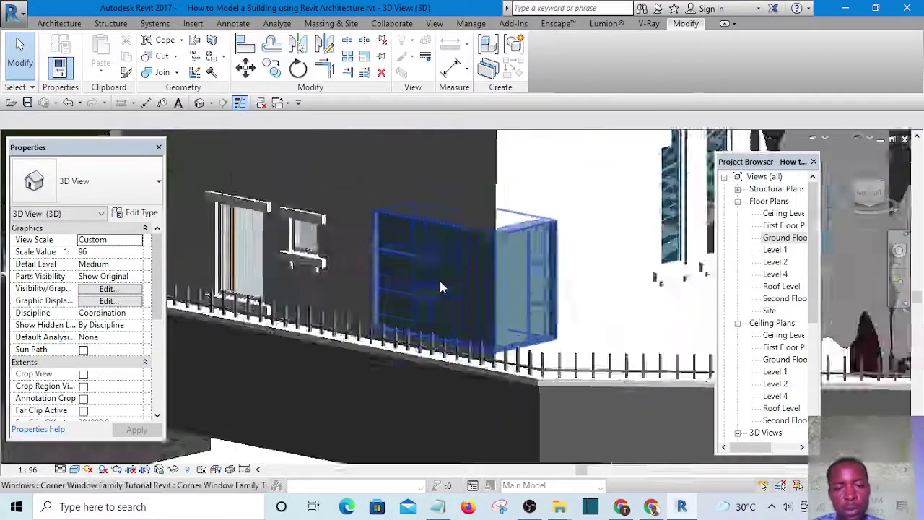
pyautogui.scroll(5, 440, 281)
pyautogui.scroll(-3, 443, 278)
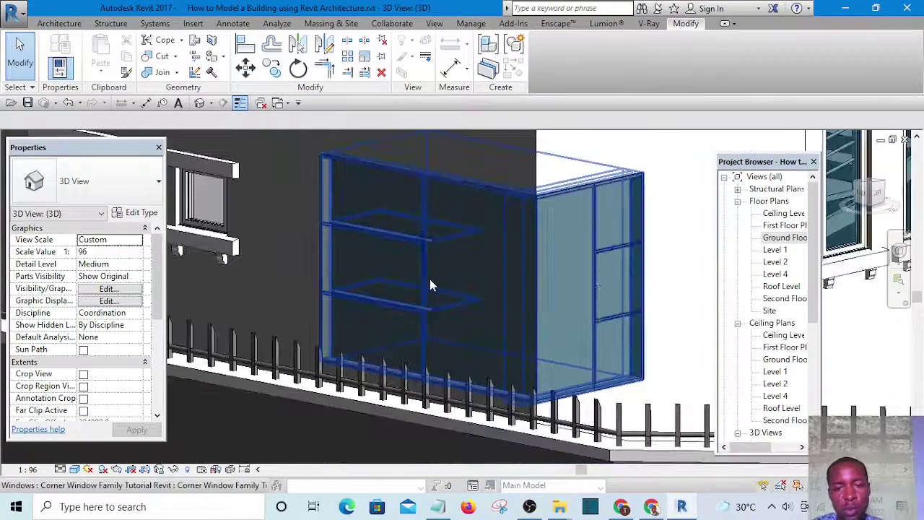
pyautogui.scroll(2, 431, 284)
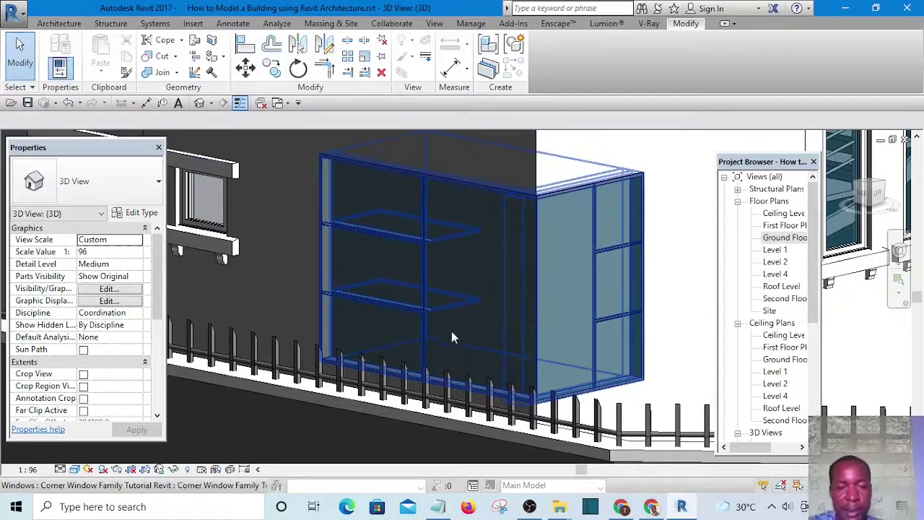
pyautogui.scroll(-2, 451, 331)
pyautogui.keyDown('shift'); pyautogui.moveTo(521, 349); pyautogui.dragTo(483, 368, button='middle'); pyautogui.keyUp('shift')
pyautogui.scroll(4, 426, 327)
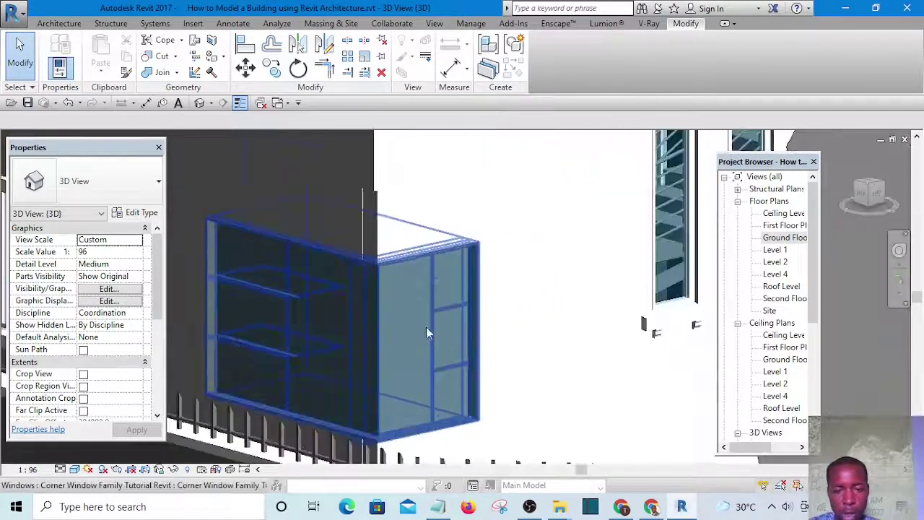
pyautogui.scroll(-5, 541, 234)
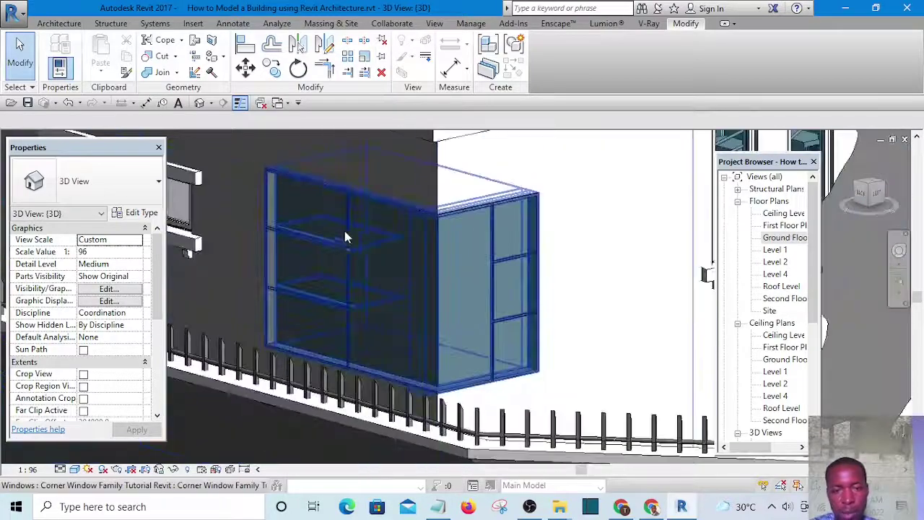
pyautogui.scroll(2, 325, 216)
pyautogui.scroll(-2, 433, 260)
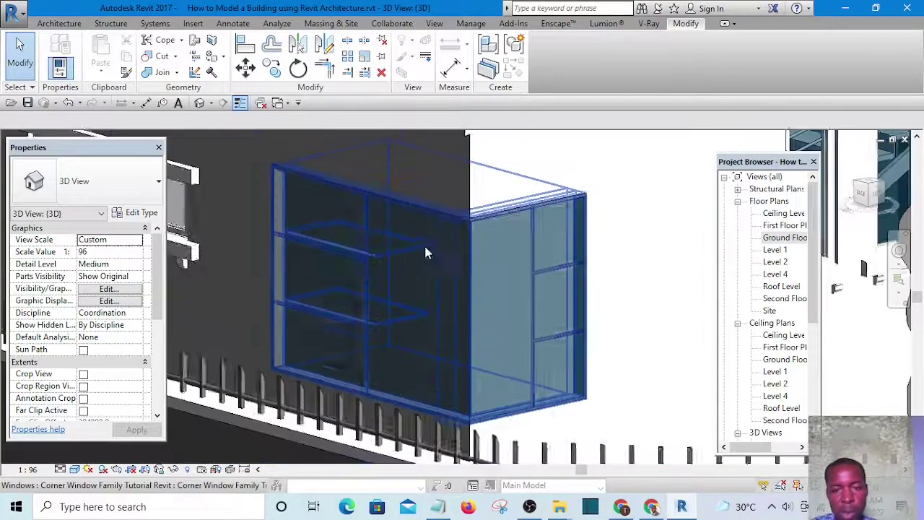
# - Select the corner window in the 3D view and open its family for editing
pyautogui.scroll(1, 498, 289)
pyautogui.scroll(-4, 489, 337)
pyautogui.scroll(-1, 451, 300)
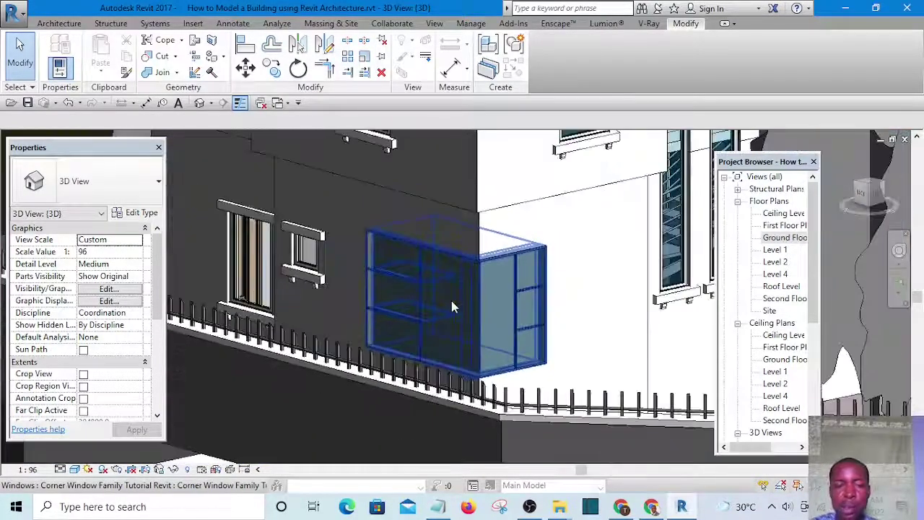
pyautogui.click(451, 300)
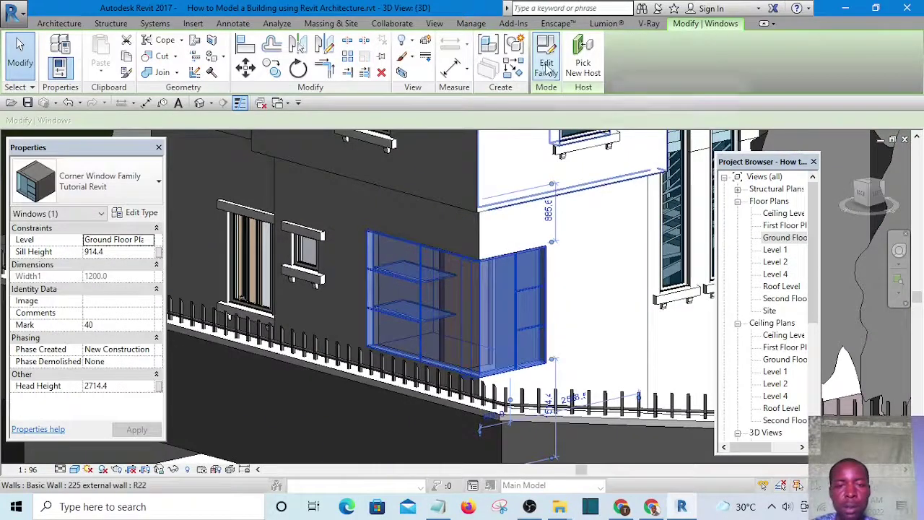
pyautogui.click(546, 65)
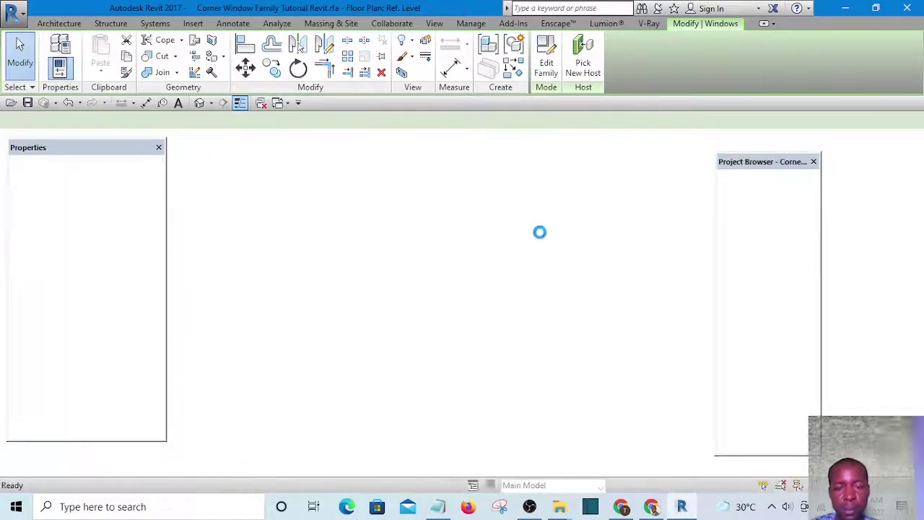
# - Examine the slots, frame outline and opening extrusion in the family's Ref. Level plan
pyautogui.scroll(4, 469, 272)
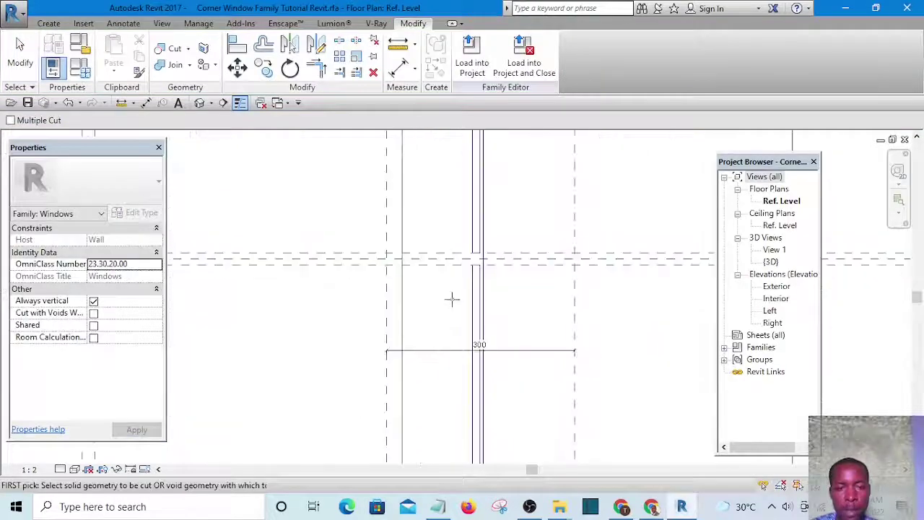
pyautogui.scroll(5, 475, 257)
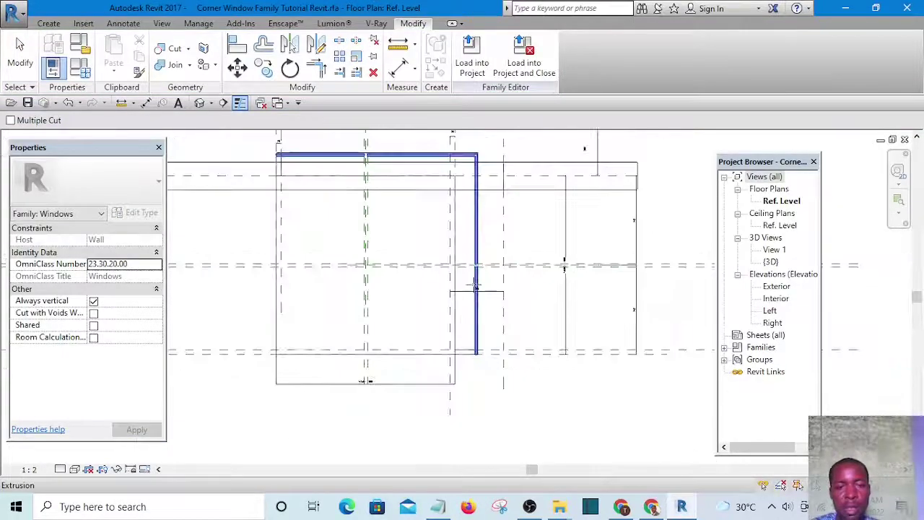
pyautogui.moveTo(360, 159); pyautogui.dragTo(382, 270, button='middle')
pyautogui.scroll(2, 382, 254)
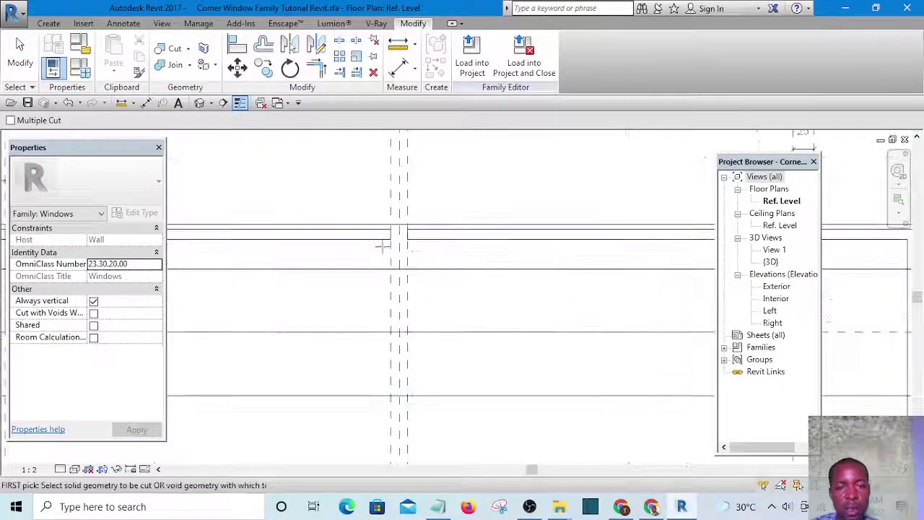
pyautogui.scroll(-2, 405, 254)
pyautogui.scroll(-2, 534, 313)
pyautogui.press('c')
pyautogui.press('g')
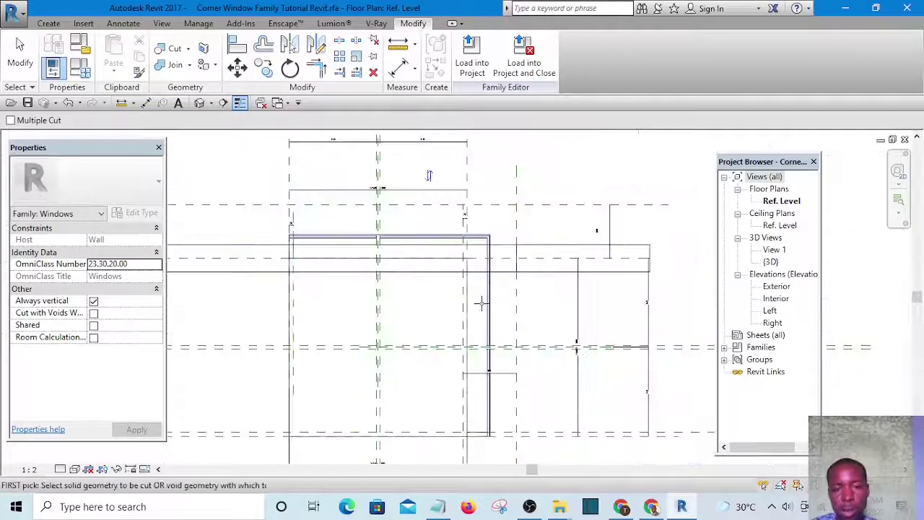
pyautogui.scroll(3, 379, 245)
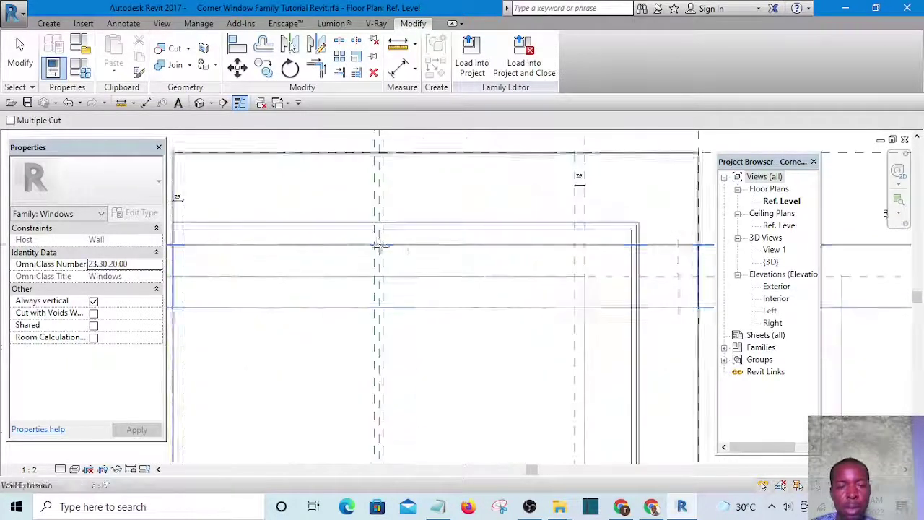
pyautogui.scroll(2, 415, 256)
pyautogui.scroll(-2, 368, 167)
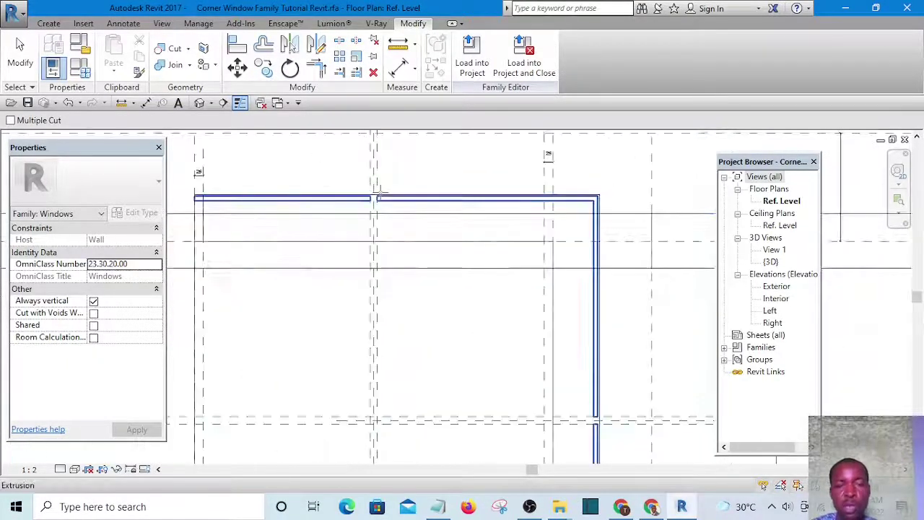
pyautogui.scroll(-1, 452, 242)
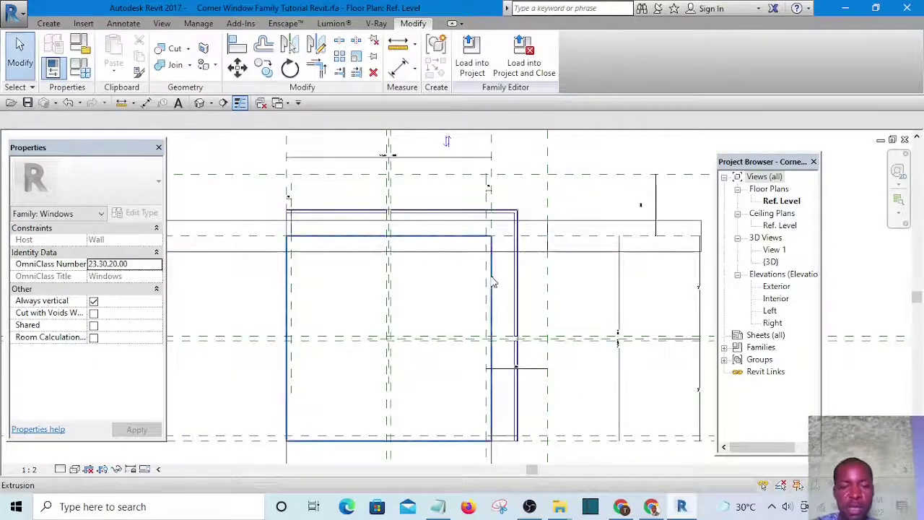
pyautogui.scroll(2, 474, 308)
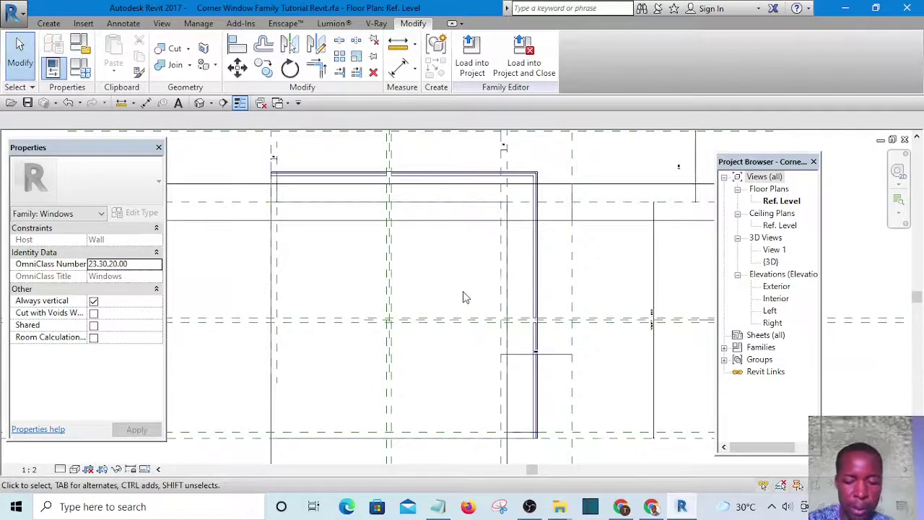
pyautogui.press('r')
pyautogui.press('p')
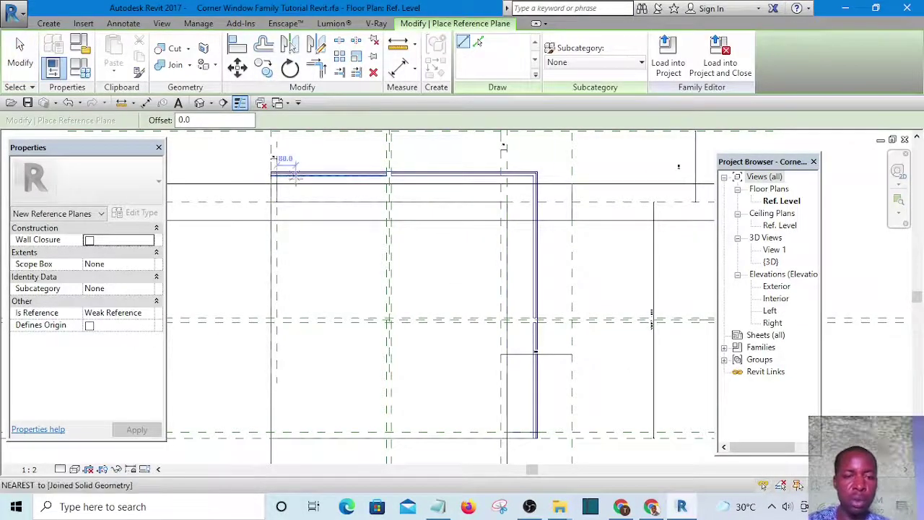
pyautogui.scroll(2, 274, 205)
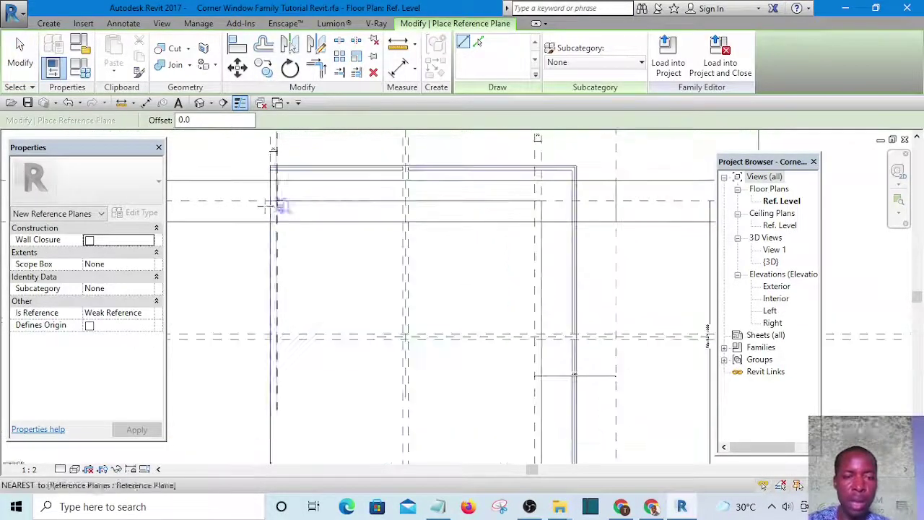
pyautogui.click(211, 185)
pyautogui.scroll(-1, 211, 184)
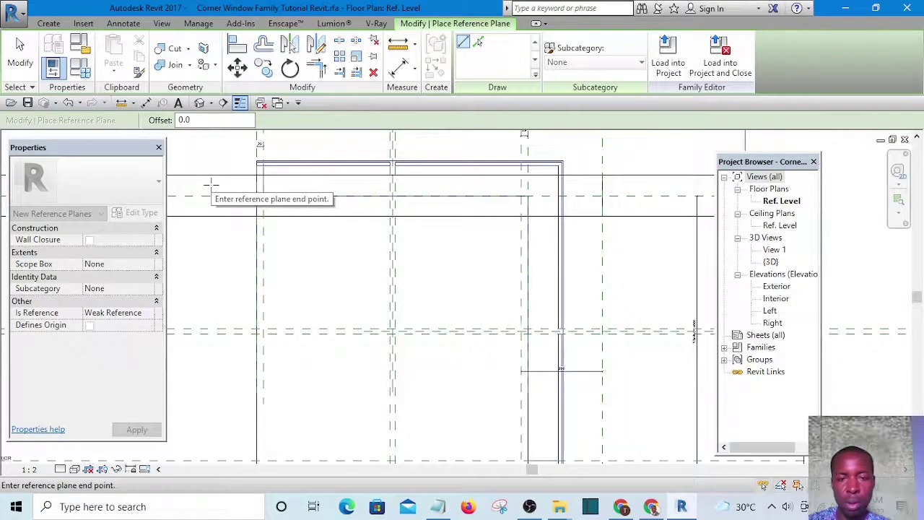
pyautogui.press('Escape')
pyautogui.press('Escape')
# - Draw a vertical reference plane between the right edge of the main square extrusion and the right leg of the L-shaped frame
pyautogui.scroll(4, 428, 302)
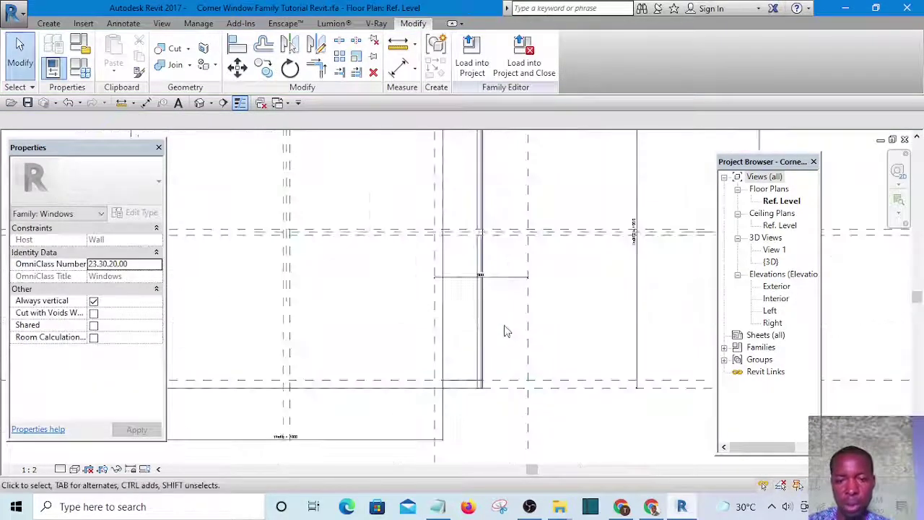
pyautogui.scroll(-3, 505, 325)
pyautogui.scroll(1, 498, 286)
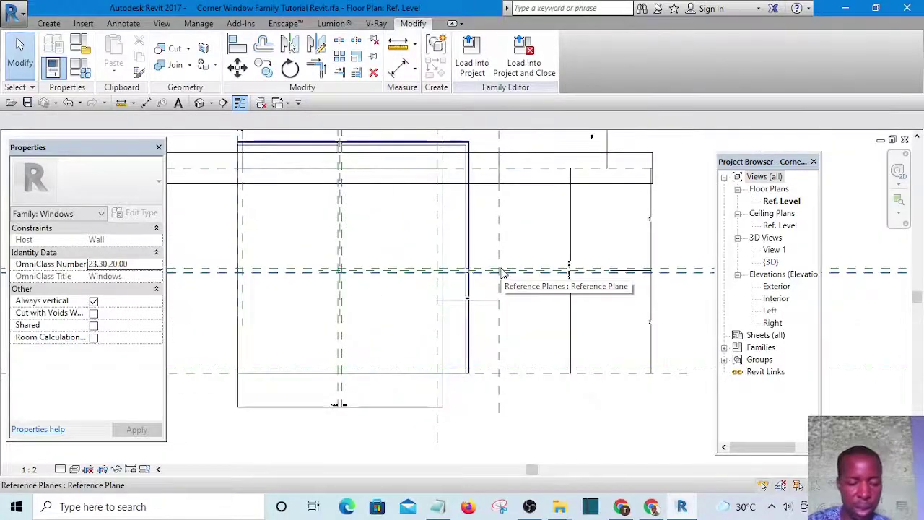
pyautogui.press('p')
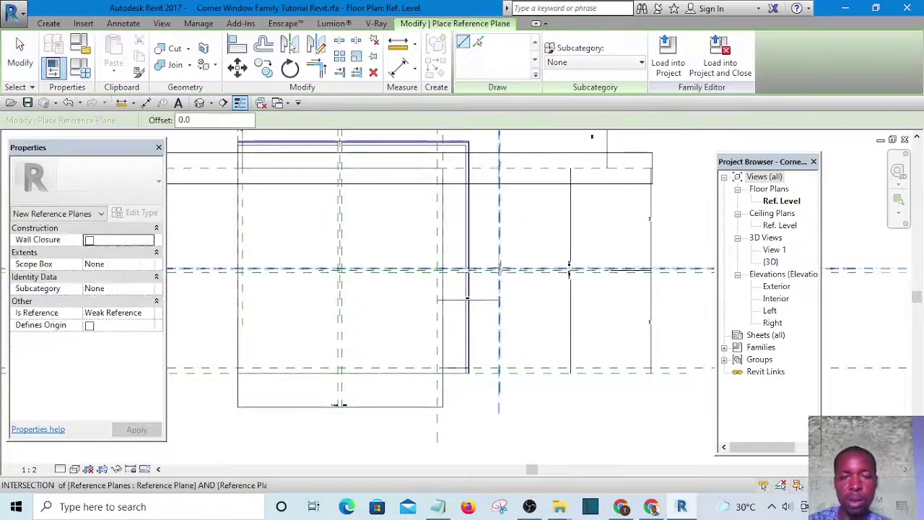
pyautogui.scroll(2, 469, 174)
pyautogui.click(473, 163)
pyautogui.scroll(-1, 471, 160)
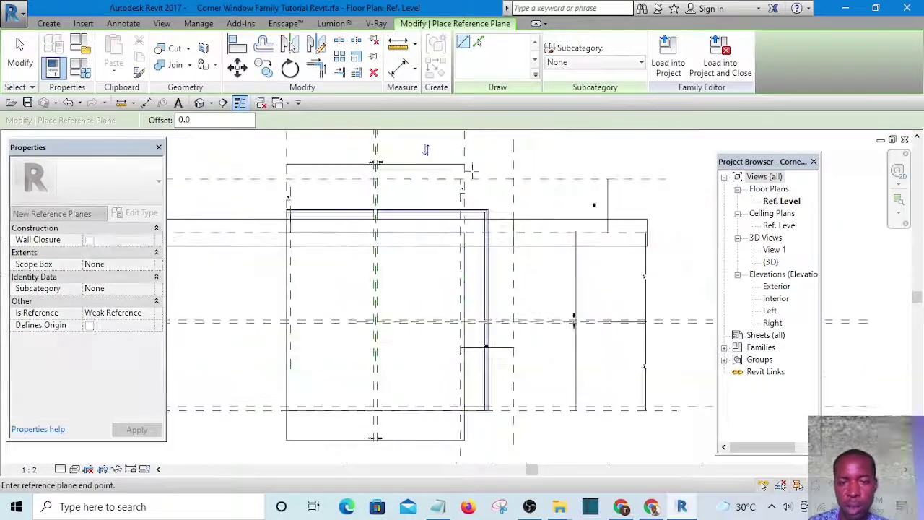
pyautogui.scroll(-5, 478, 314)
pyautogui.scroll(6, 477, 372)
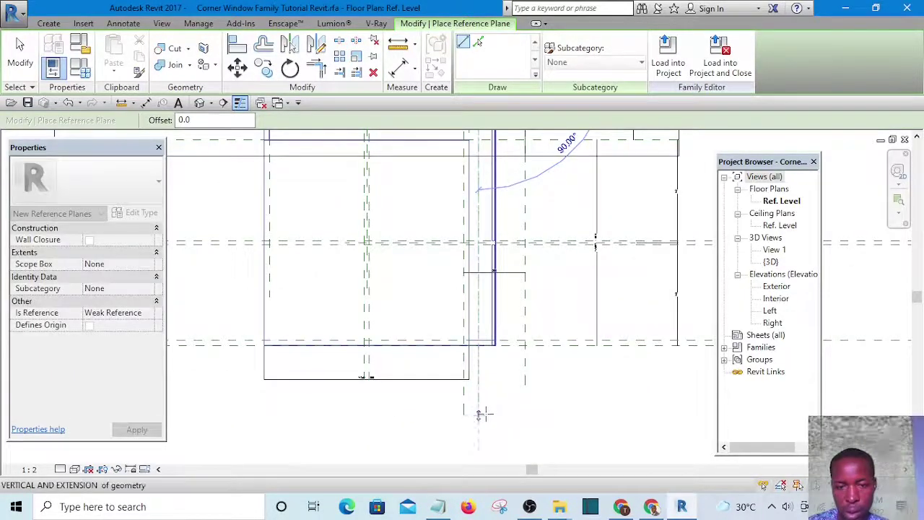
pyautogui.click(486, 414)
pyautogui.press('Escape')
pyautogui.press('Escape')
# - Shift the new vertical reference plane slightly toward the square extrusion, about 71 mm from the plane just inside its edge
pyautogui.scroll(4, 511, 384)
pyautogui.moveTo(501, 378); pyautogui.dragTo(495, 426, button='middle')
pyautogui.scroll(-3, 495, 426)
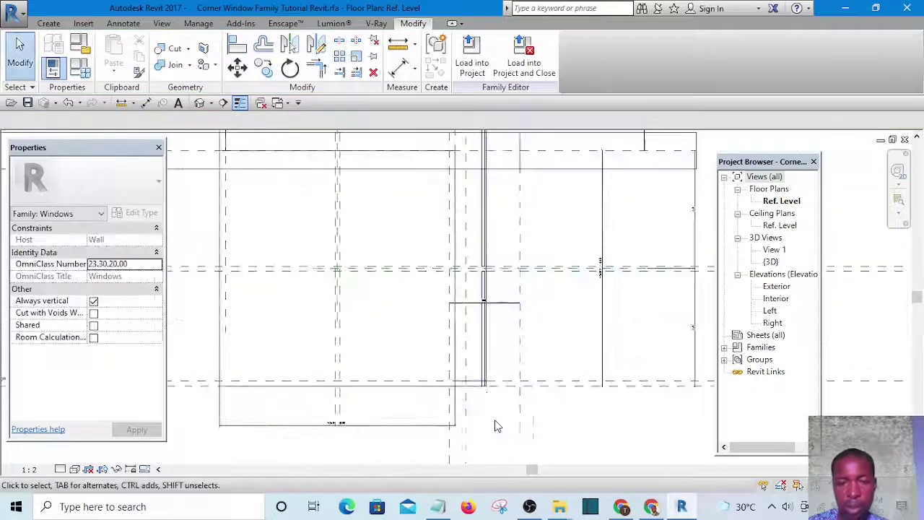
pyautogui.scroll(3, 459, 358)
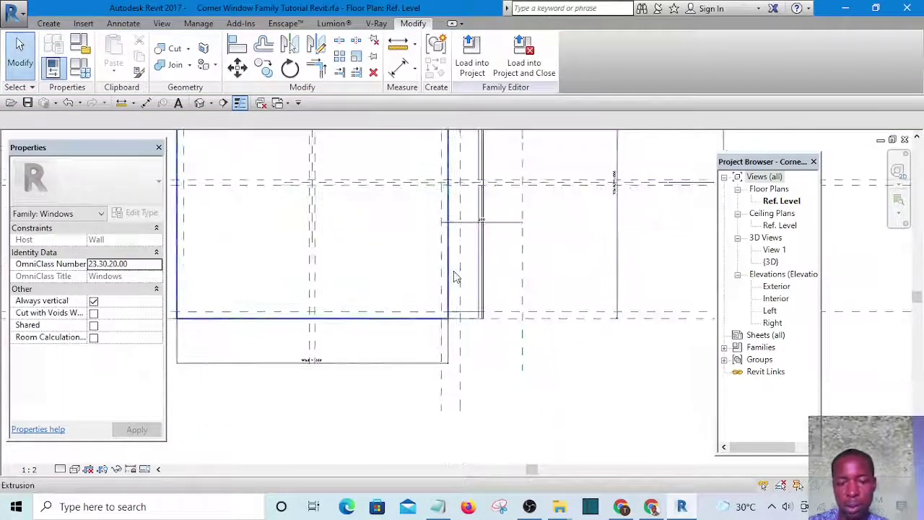
pyautogui.scroll(2, 468, 361)
pyautogui.scroll(-1, 447, 331)
pyautogui.click(457, 340)
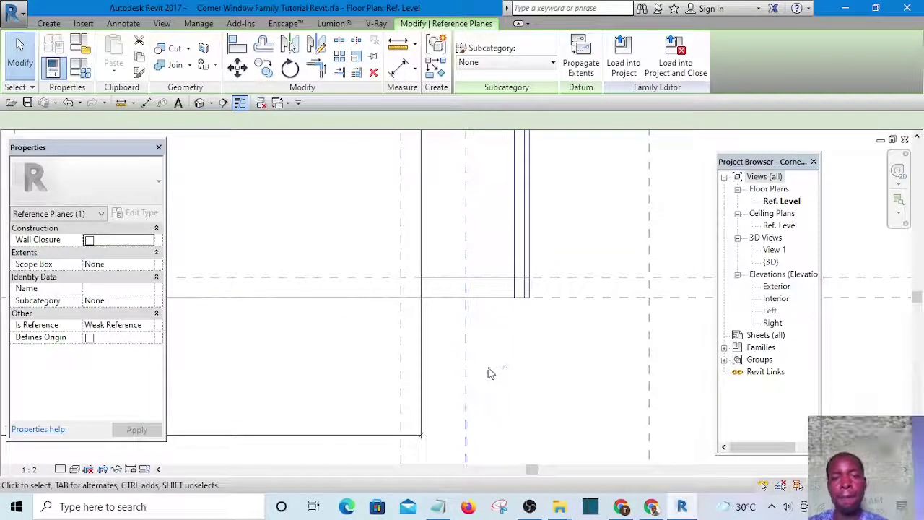
pyautogui.click(513, 375)
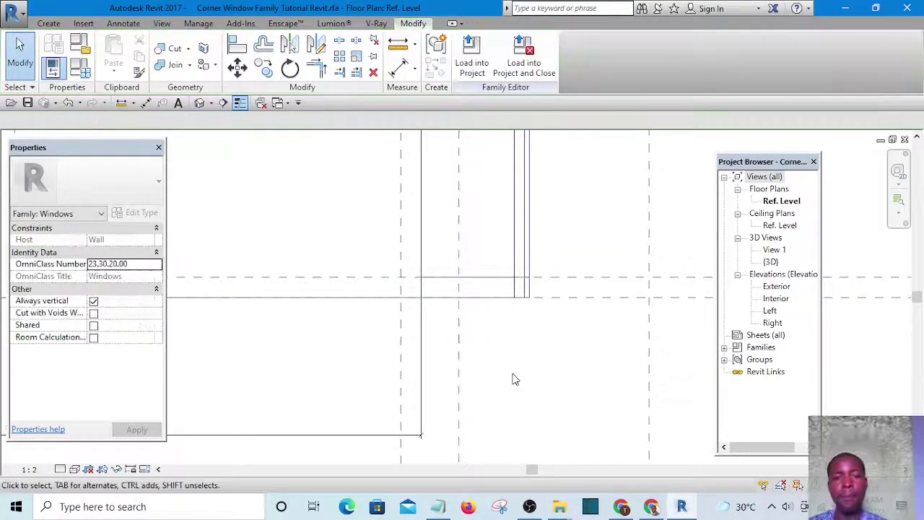
# - Dimension the distance from the vertical reference plane just inside the square extrusion's edge to the new plane below the window
pyautogui.scroll(-3, 498, 367)
pyautogui.scroll(2, 497, 362)
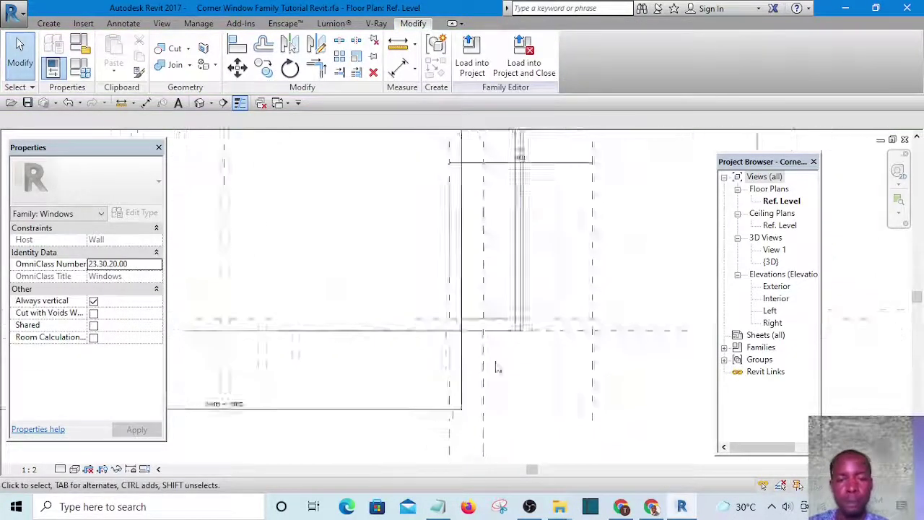
pyautogui.click(394, 72)
pyautogui.click(436, 273)
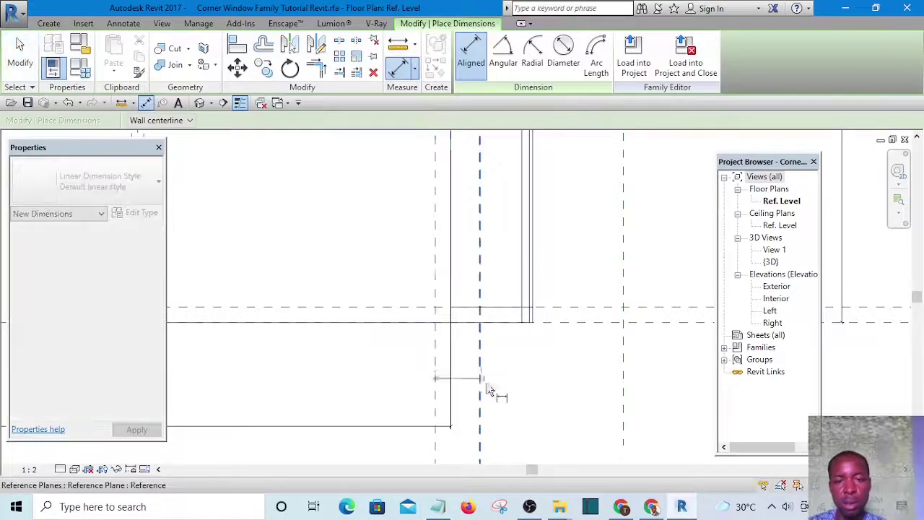
pyautogui.click(481, 376)
pyautogui.click(456, 377)
pyautogui.scroll(1, 453, 379)
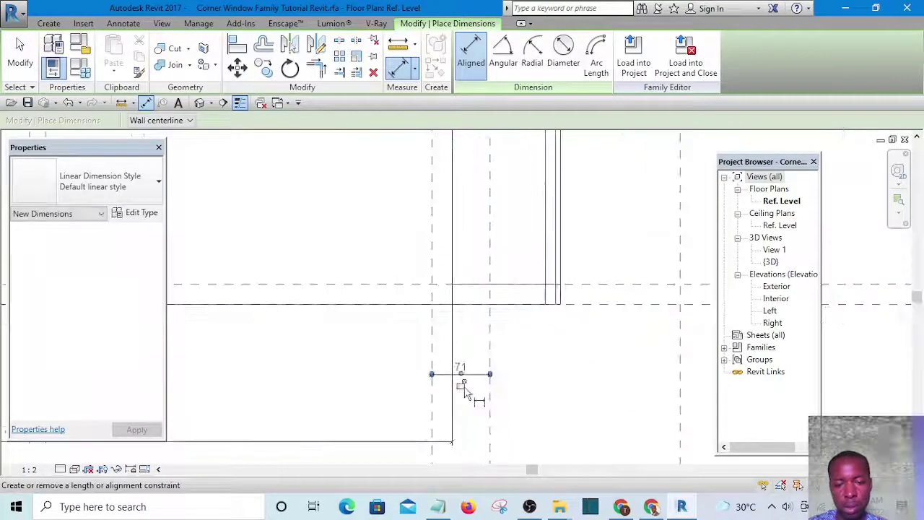
pyautogui.scroll(-4, 567, 397)
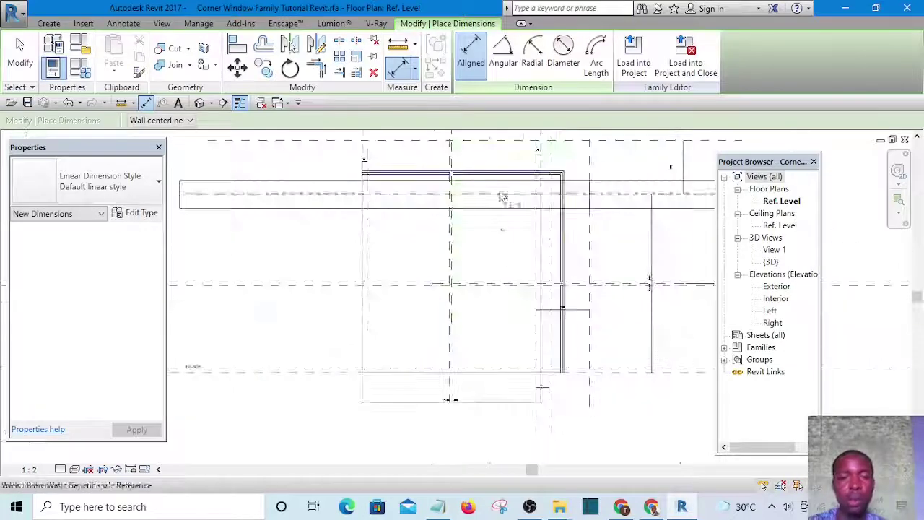
pyautogui.moveTo(499, 194); pyautogui.dragTo(445, 292, button='middle')
pyautogui.scroll(1, 424, 287)
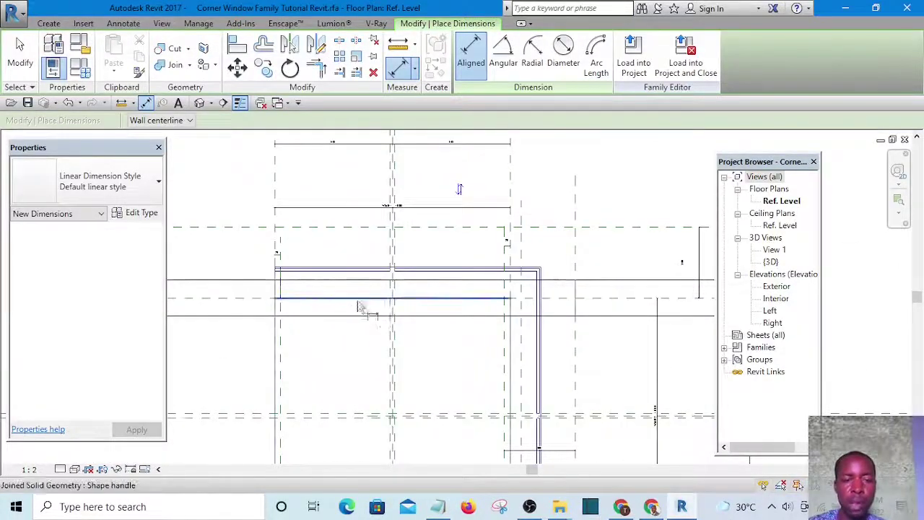
pyautogui.press('Escape')
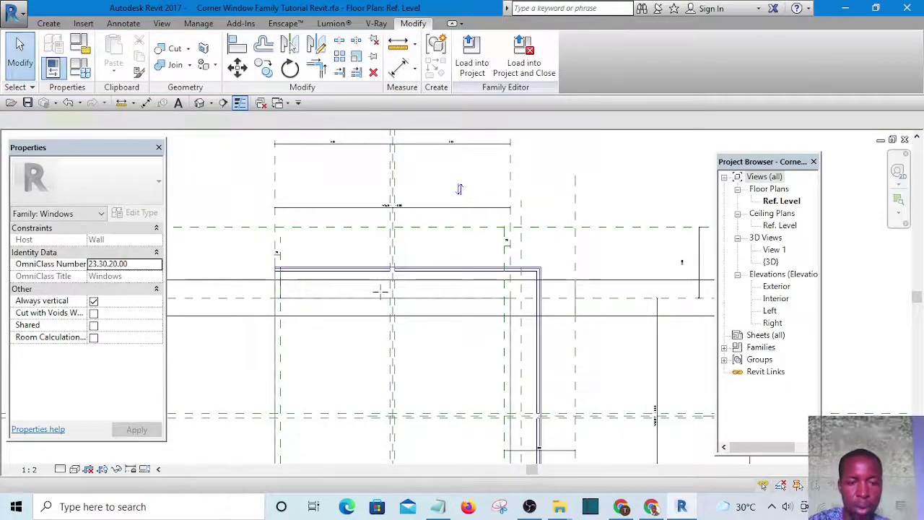
# - Draw a horizontal reference plane along the host wall, about 56 mm from its centreline toward the L-shaped frame
pyautogui.press('r')
pyautogui.press('p')
pyautogui.scroll(-3, 400, 265)
pyautogui.scroll(3, 306, 280)
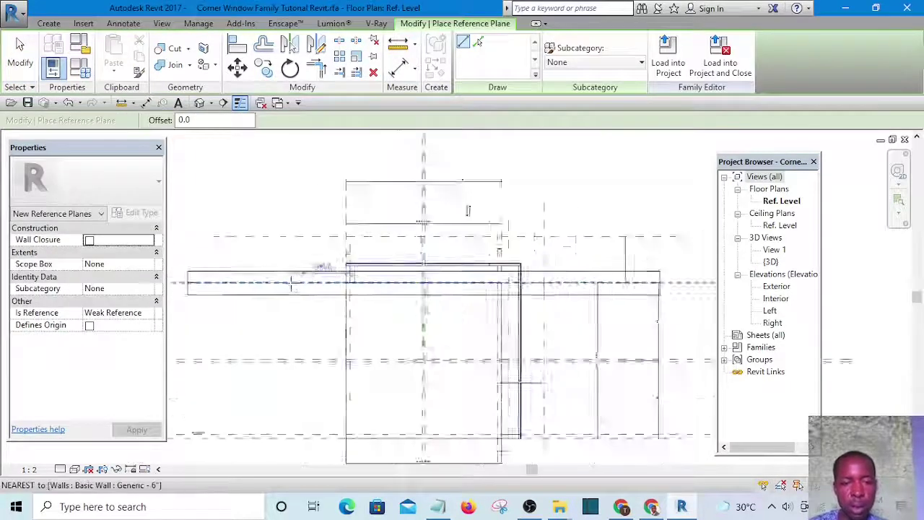
pyautogui.click(229, 271)
pyautogui.scroll(-4, 348, 271)
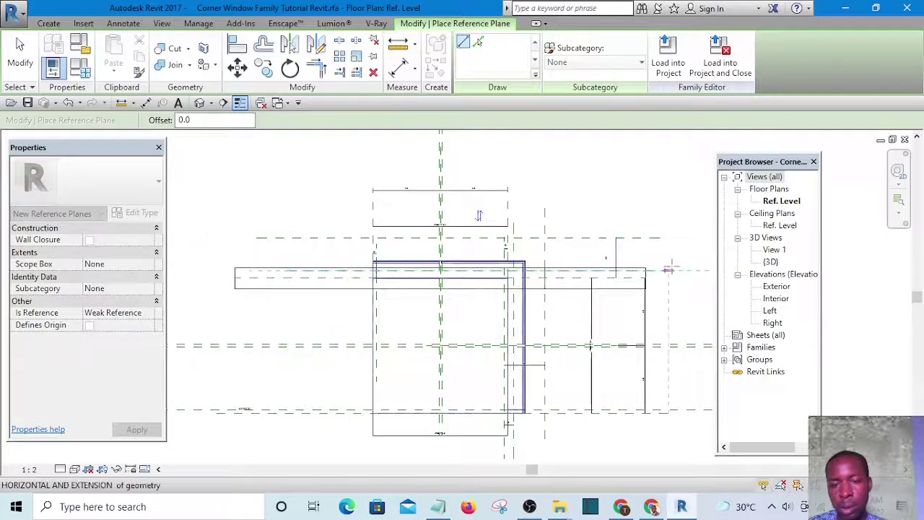
pyautogui.click(668, 270)
pyautogui.press('Escape')
pyautogui.press('Escape')
pyautogui.scroll(2, 491, 285)
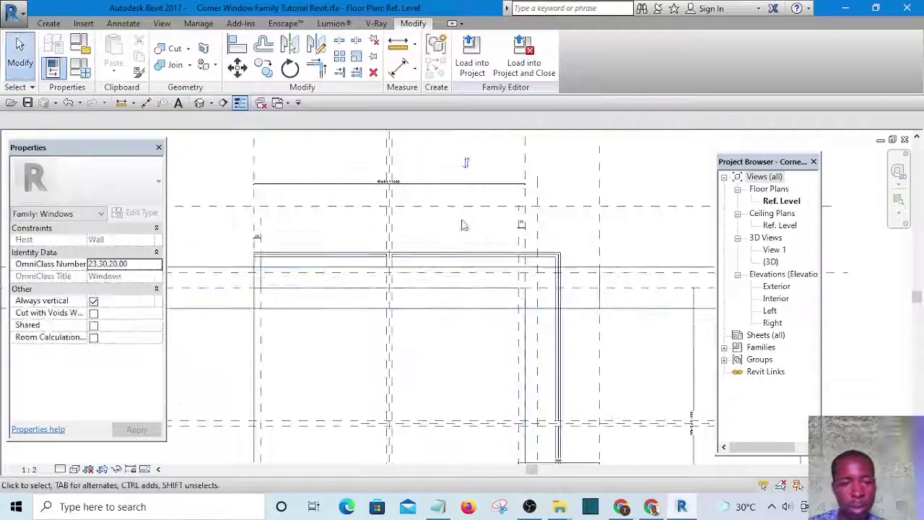
# - Dimension the new horizontal reference plane against the host wall's centreline, beside the window
pyautogui.click(399, 70)
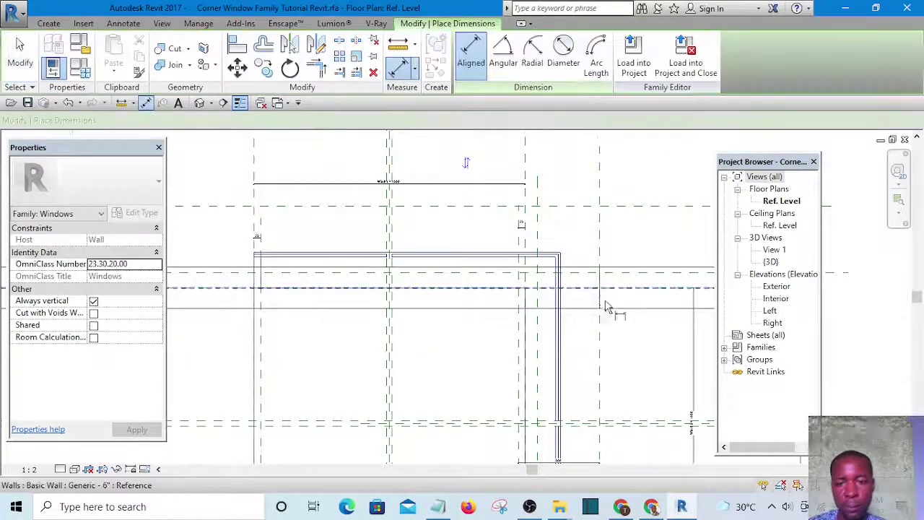
pyautogui.scroll(2, 610, 296)
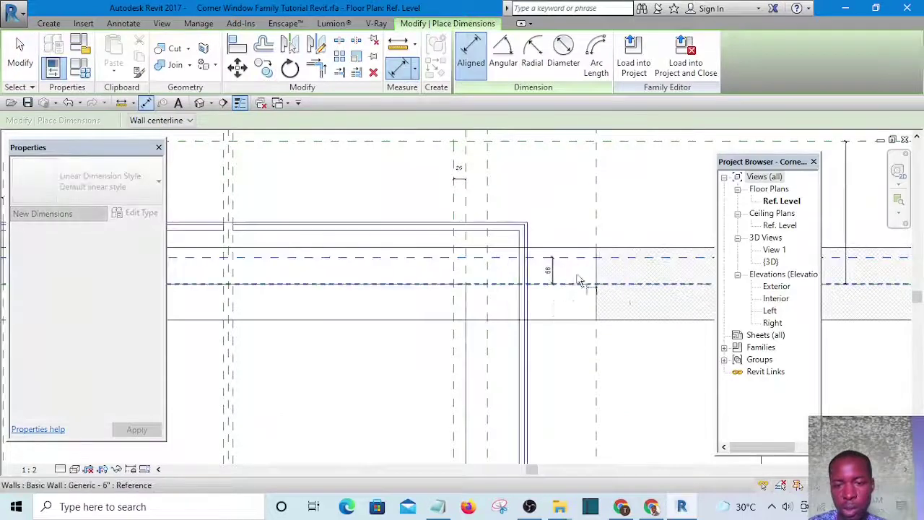
pyautogui.scroll(-1, 576, 279)
pyautogui.click(629, 205)
pyautogui.scroll(3, 644, 301)
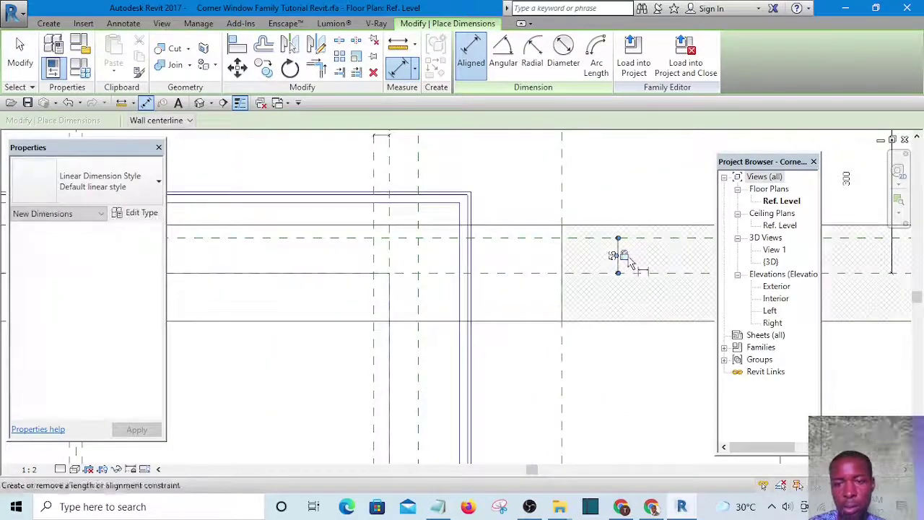
# - Start a new solid extrusion and associate its material with the existing Mullion family parameter
pyautogui.press('Escape')
pyautogui.scroll(-3, 487, 233)
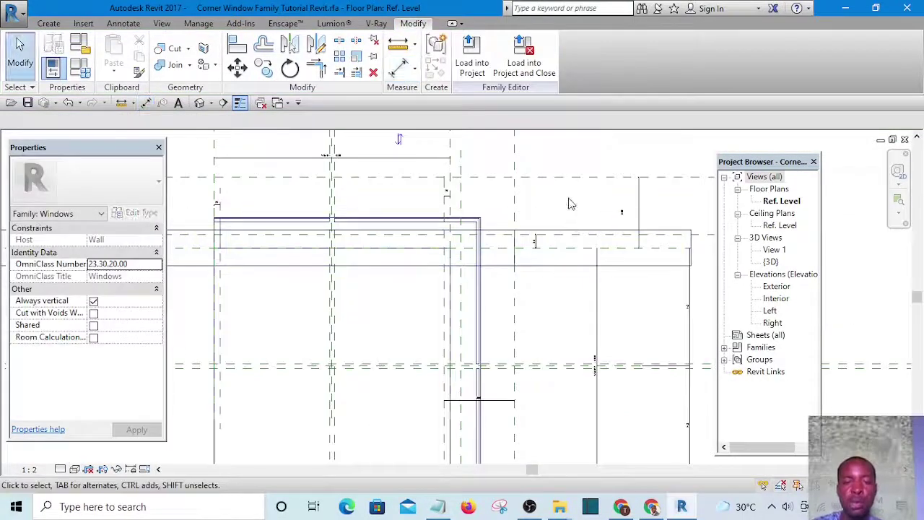
pyautogui.moveTo(570, 198); pyautogui.dragTo(587, 224, button='middle')
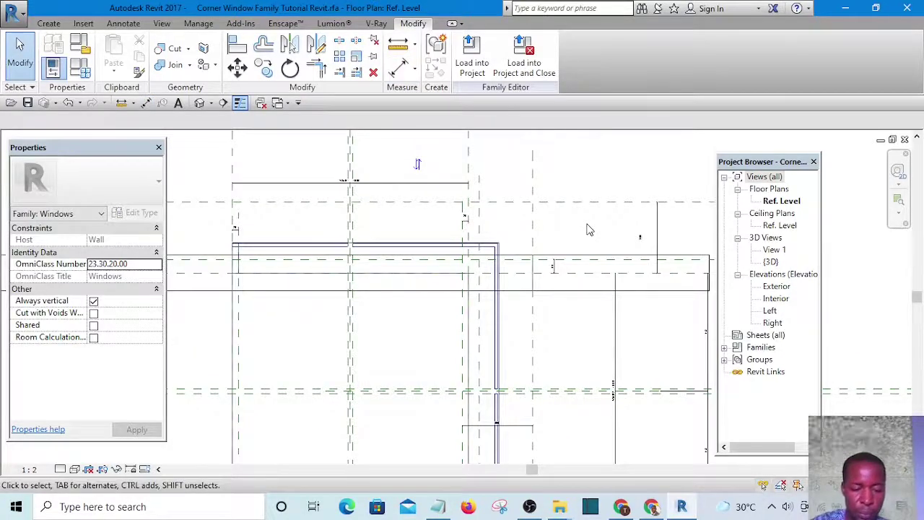
pyautogui.rightClick(587, 230)
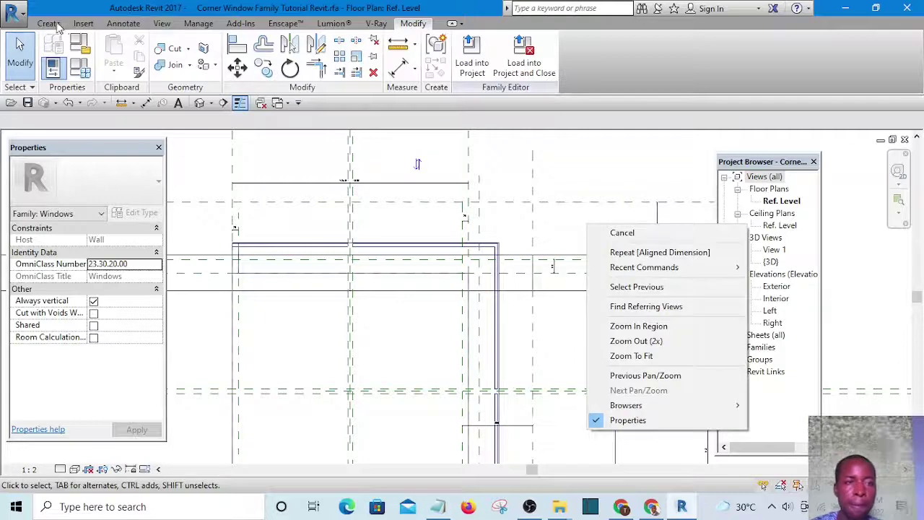
pyautogui.click(49, 25)
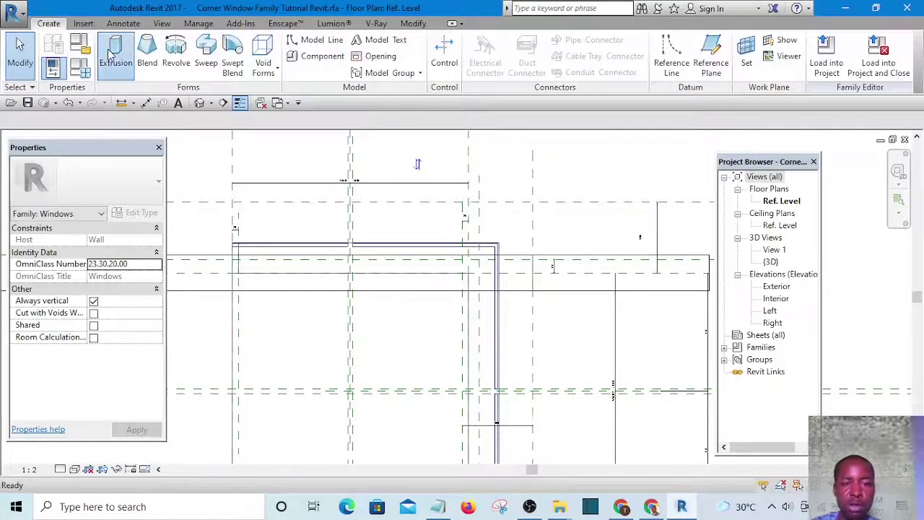
pyautogui.click(112, 55)
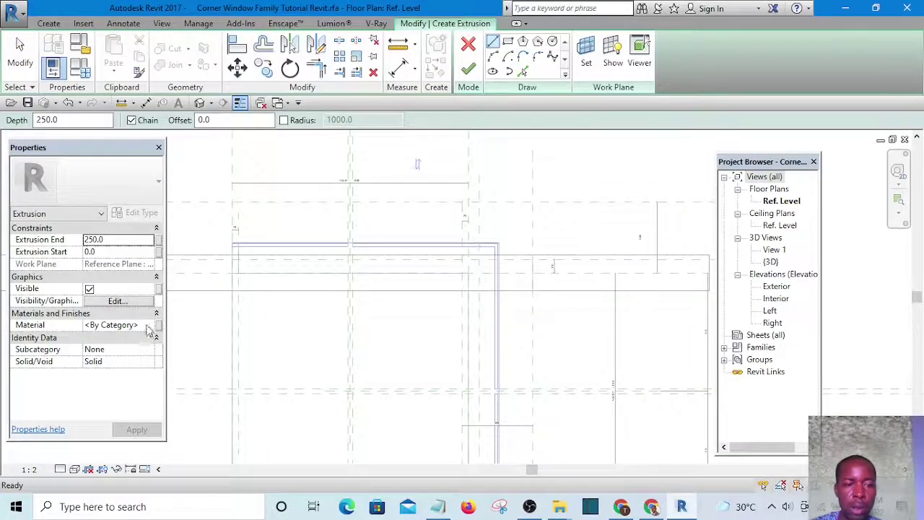
pyautogui.click(137, 325)
pyautogui.click(154, 325)
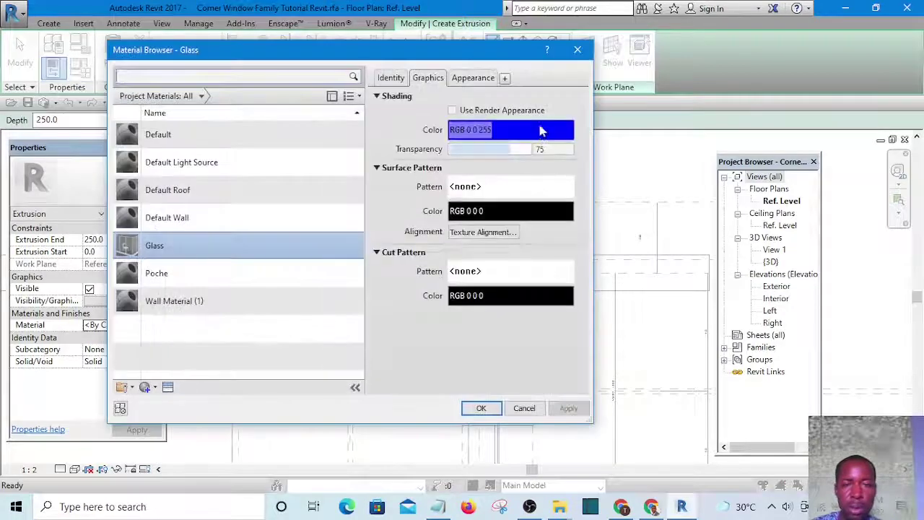
pyautogui.click(578, 50)
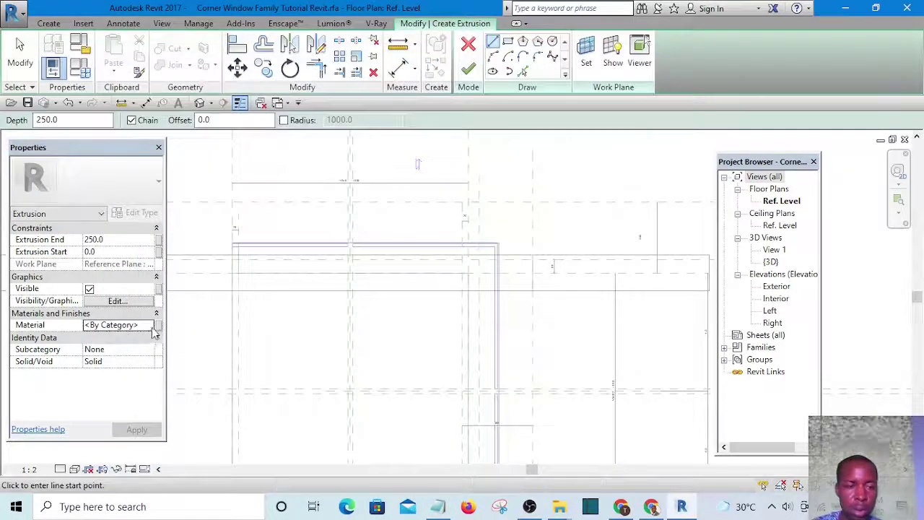
pyautogui.click(160, 325)
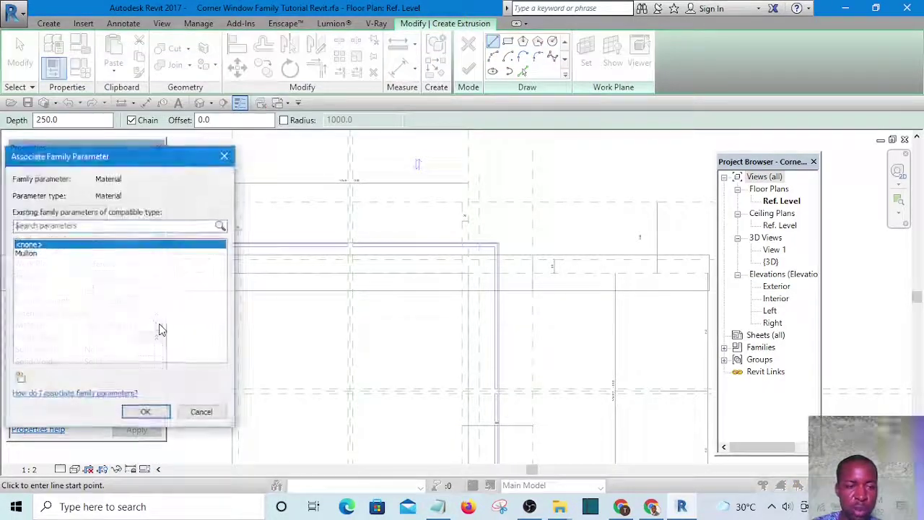
pyautogui.click(26, 253)
pyautogui.click(142, 413)
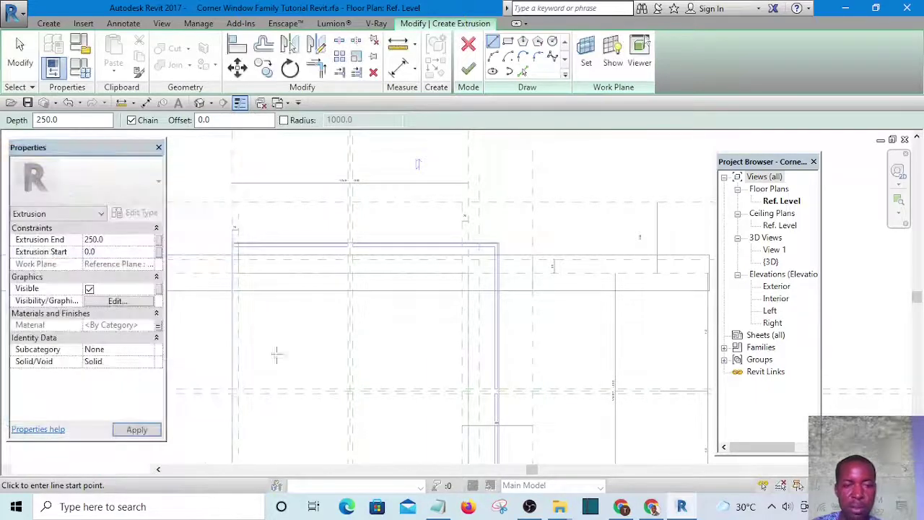
# - Sketch a rectangle about 52 by 50 mm across the central vertical reference planes, ending on the horizontal reference plane below the frame
pyautogui.click(509, 45)
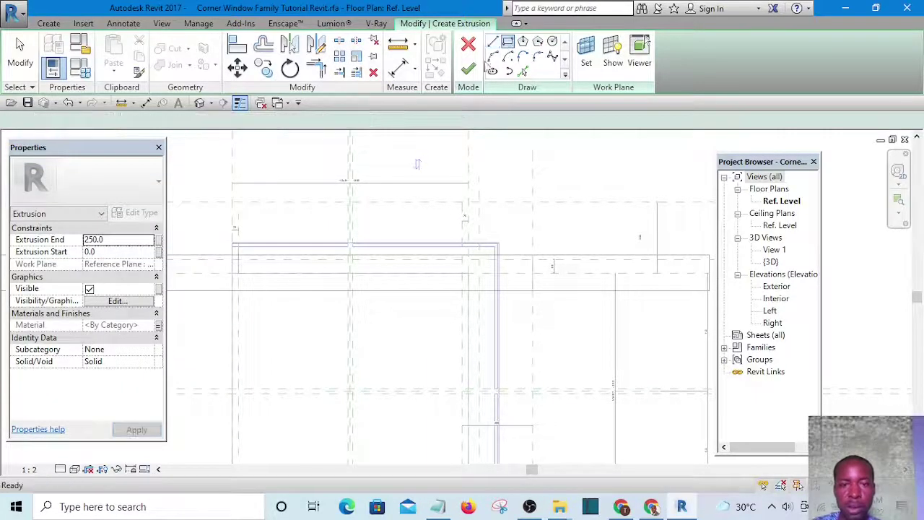
pyautogui.scroll(5, 340, 296)
pyautogui.scroll(5, 340, 218)
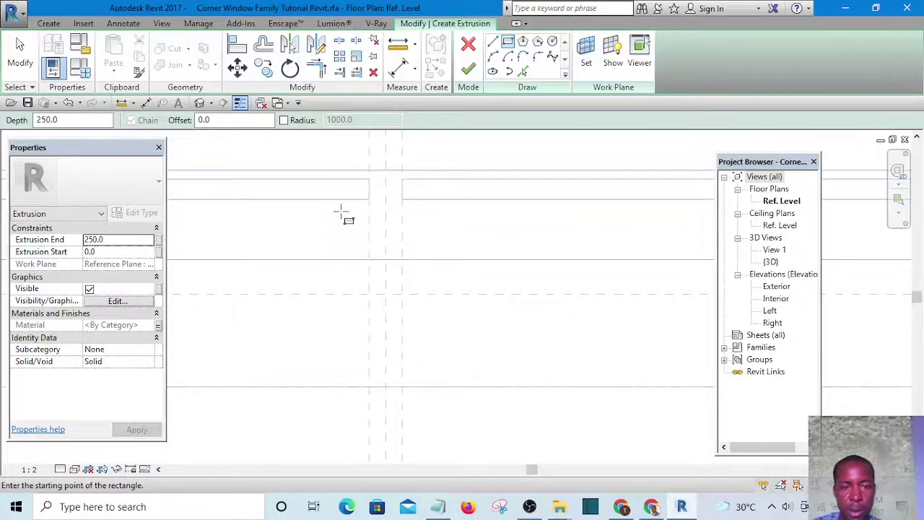
pyautogui.click(340, 210)
pyautogui.click(429, 293)
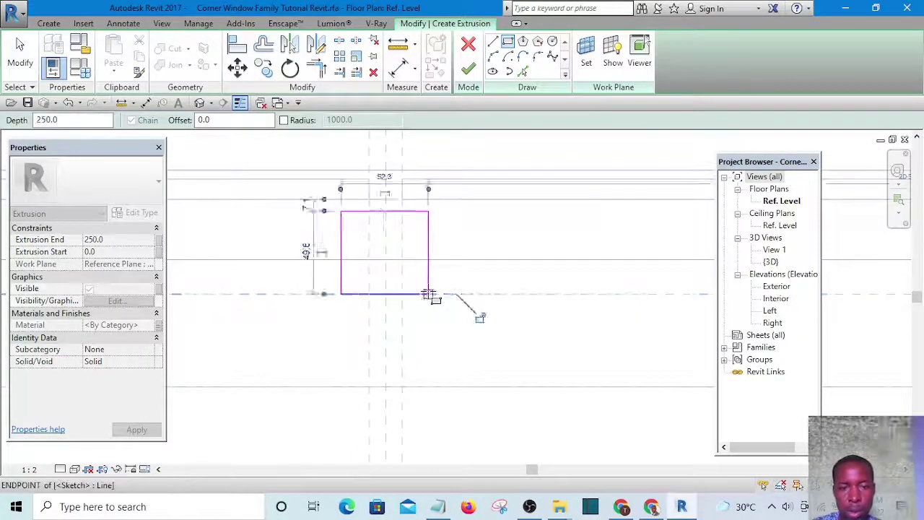
pyautogui.press('Escape')
pyautogui.press('Escape')
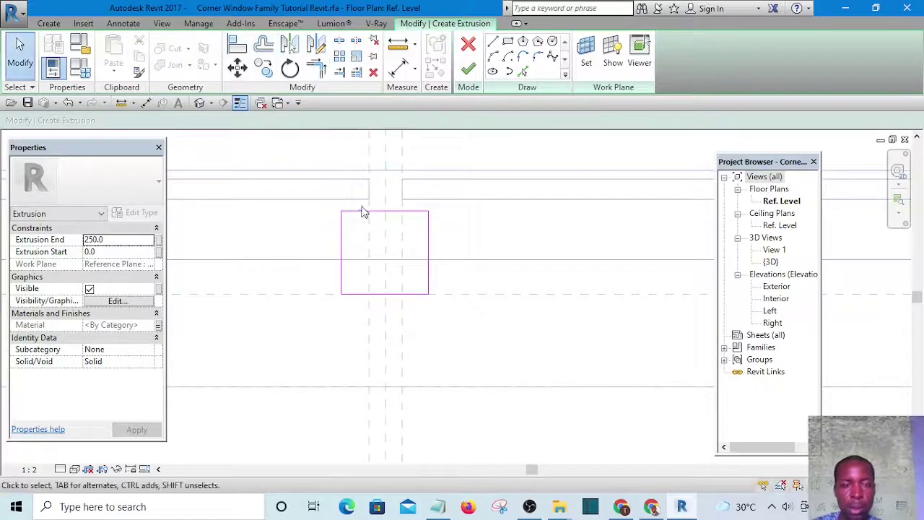
# - Pull the rectangle's lower edge up slightly, then align and lock it to the horizontal reference plane
pyautogui.scroll(2, 365, 213)
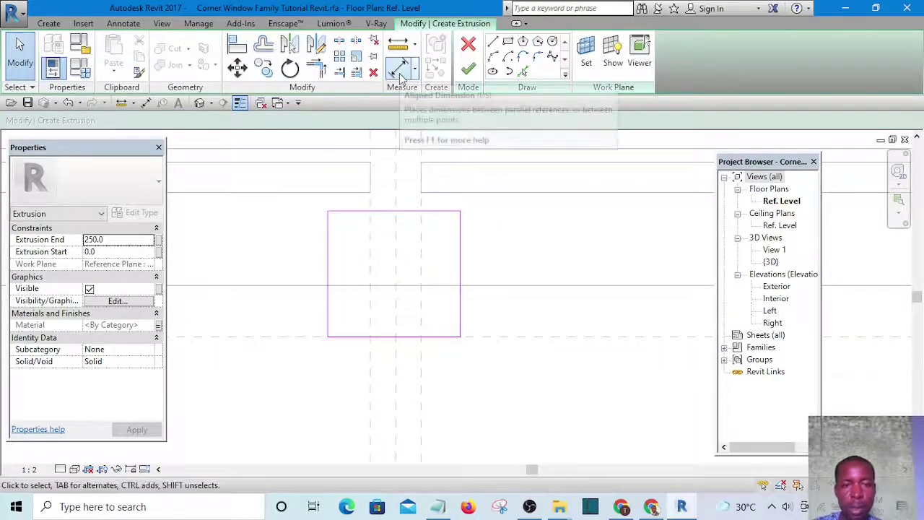
pyautogui.moveTo(409, 322); pyautogui.dragTo(426, 319)
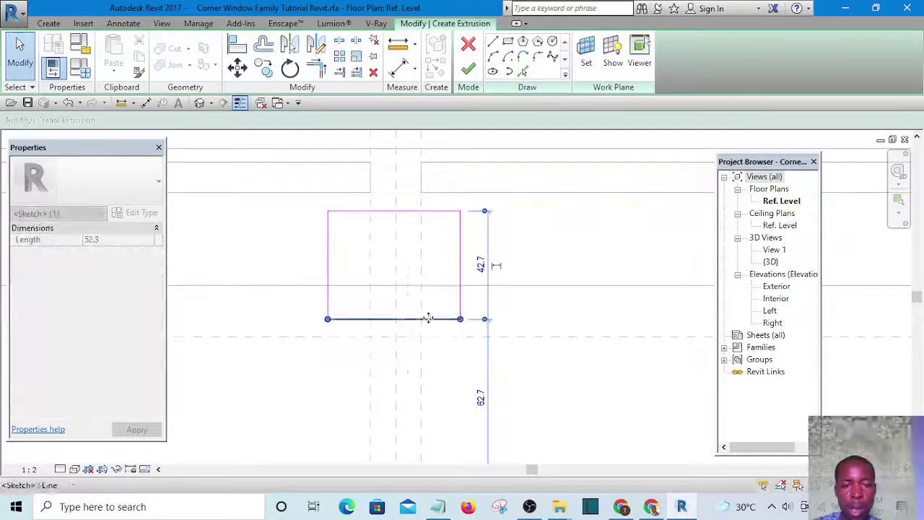
pyautogui.press('a')
pyautogui.press('l')
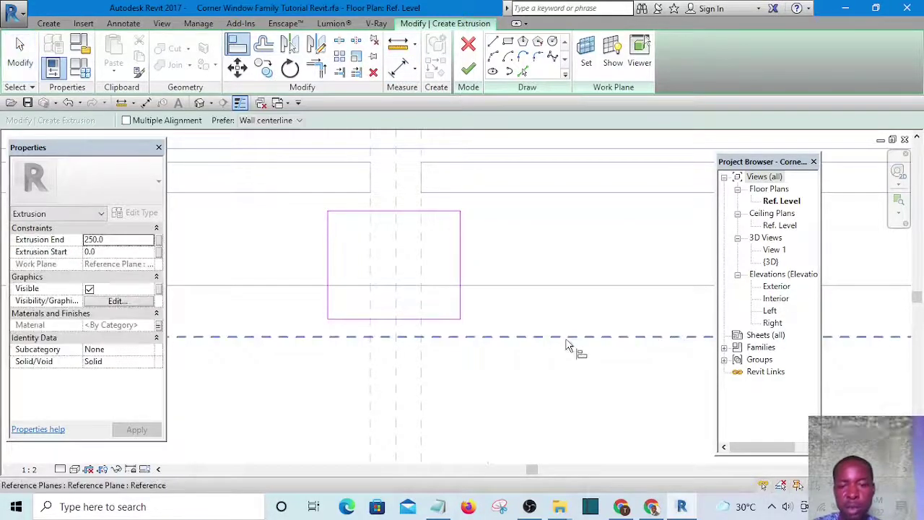
pyautogui.click(441, 319)
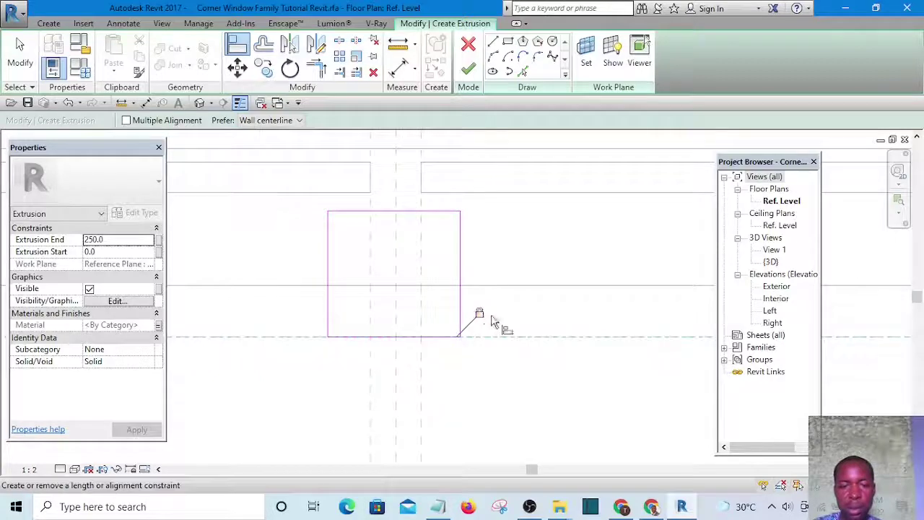
# - Add a chain dimension across the rectangle's two vertical sides and the two outer central reference planes between them
pyautogui.click(398, 70)
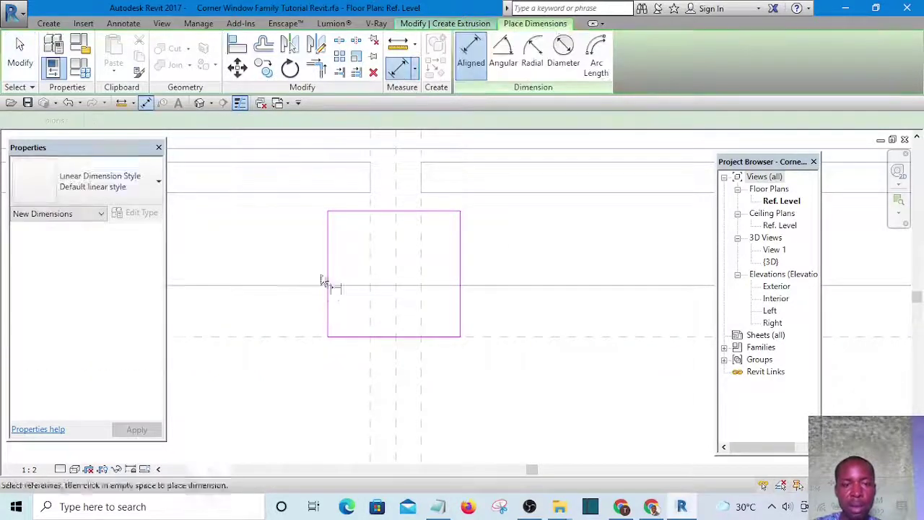
pyautogui.click(458, 264)
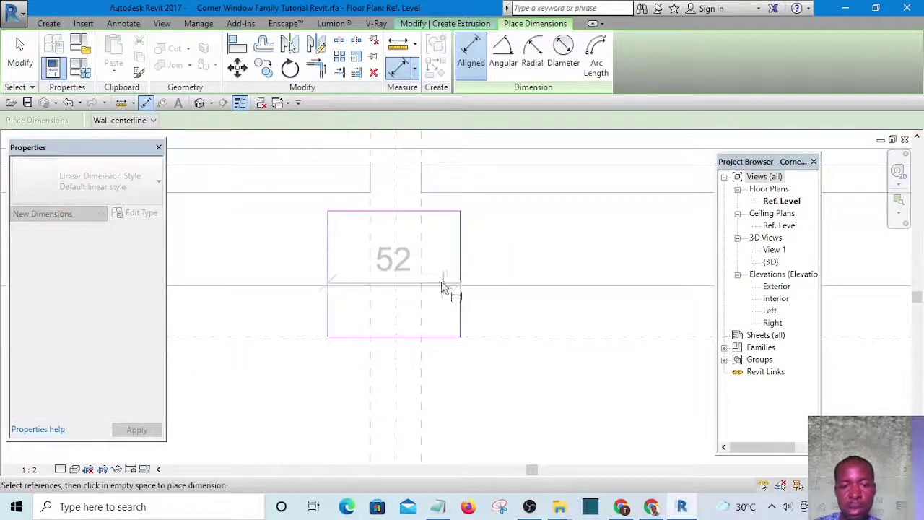
pyautogui.scroll(1, 441, 283)
pyautogui.click(421, 270)
pyautogui.click(354, 273)
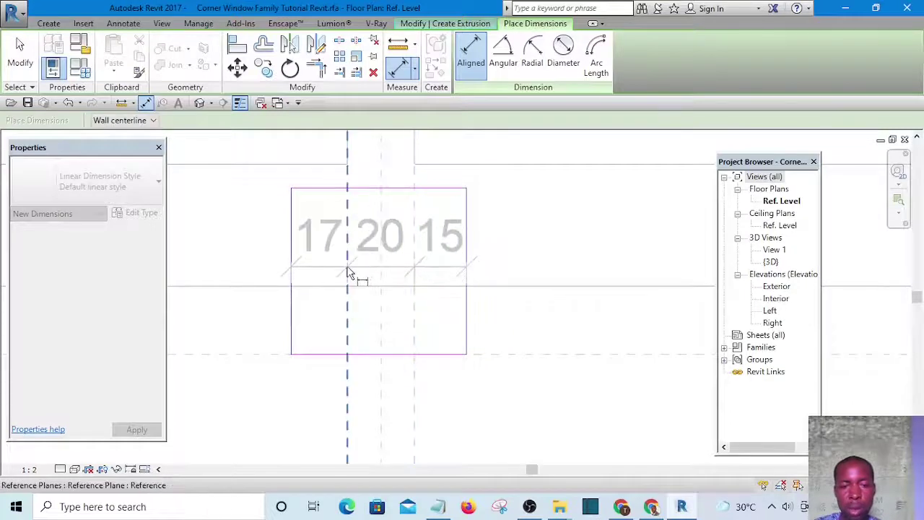
pyautogui.click(562, 249)
pyautogui.press('Escape')
pyautogui.press('Escape')
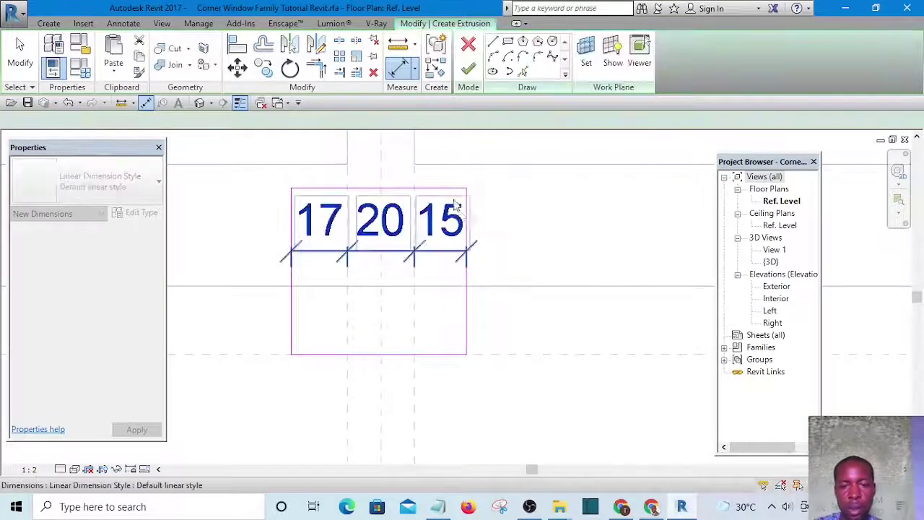
# - Set the distance from the rectangle's left side to the nearest vertical reference plane to 15 mm
pyautogui.moveTo(444, 172); pyautogui.dragTo(525, 371)
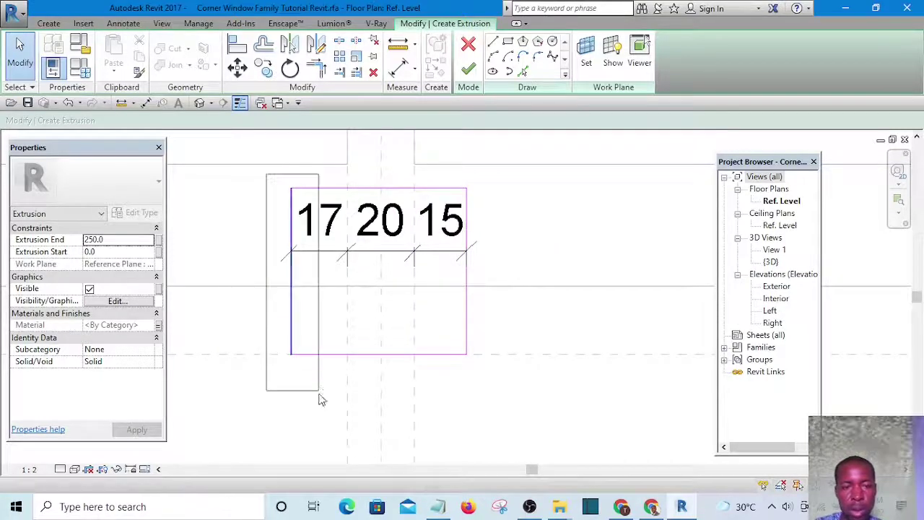
pyautogui.moveTo(319, 395); pyautogui.dragTo(319, 395)
pyautogui.click(320, 242)
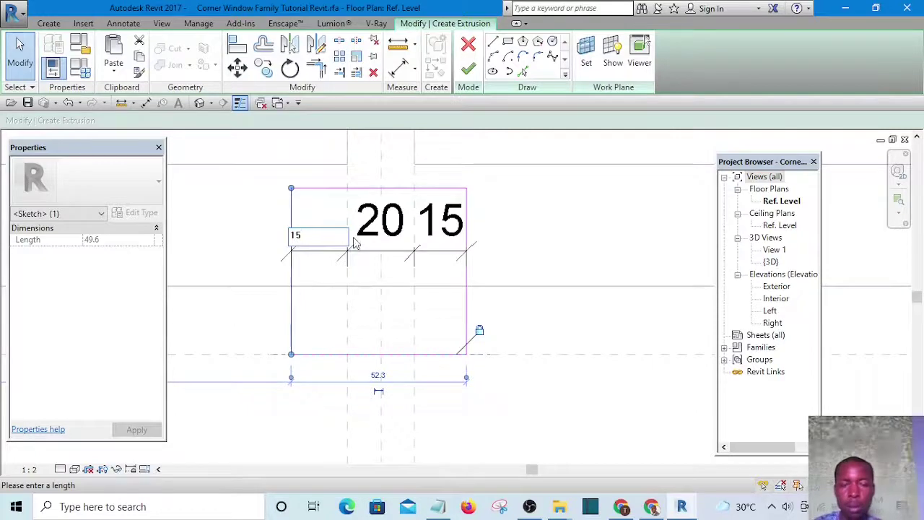
pyautogui.press('Return')
pyautogui.click(568, 210)
# - Try to lock a segment of the chain dimension across the rectangle
pyautogui.scroll(-3, 485, 270)
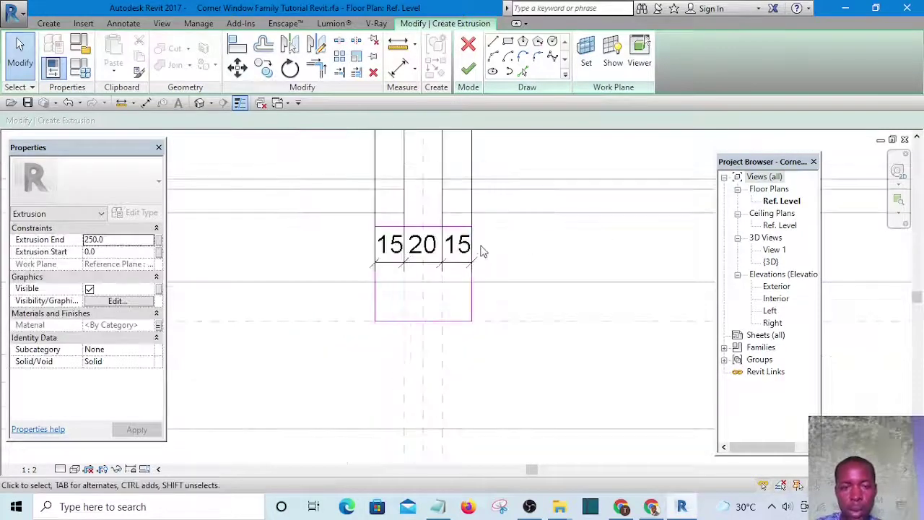
pyautogui.scroll(2, 479, 246)
pyautogui.click(456, 282)
pyautogui.scroll(-5, 456, 286)
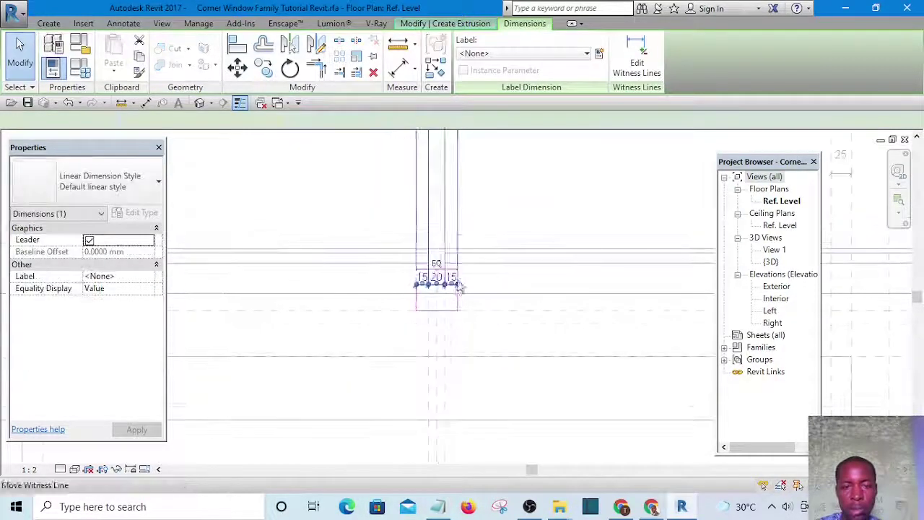
pyautogui.scroll(5, 449, 409)
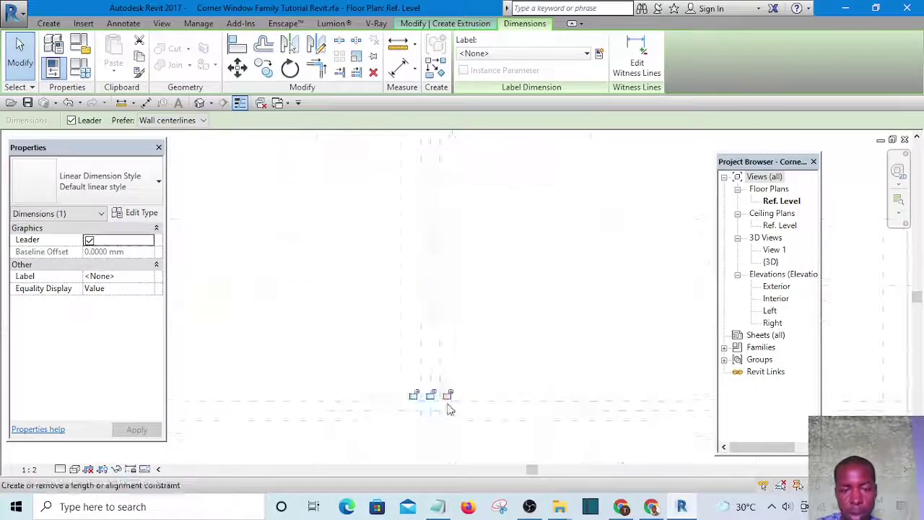
pyautogui.click(419, 389)
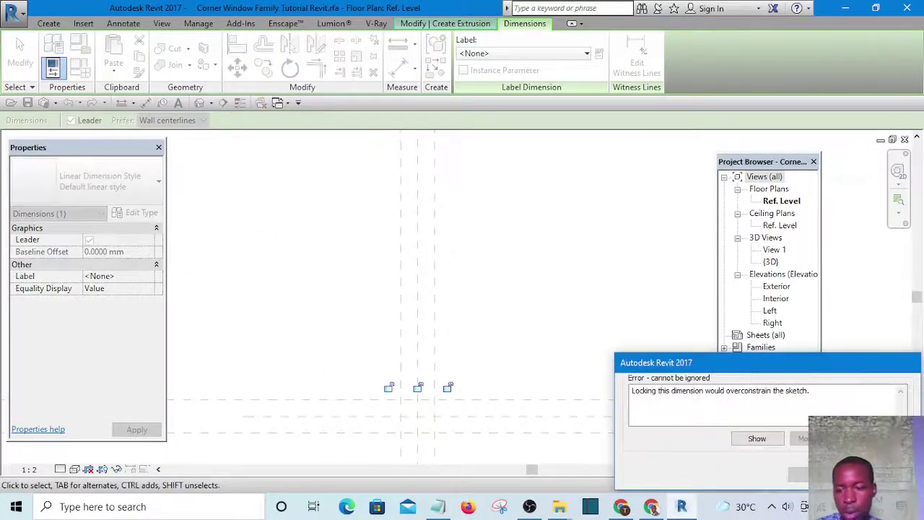
pyautogui.click(881, 474)
# - Delete the chain dimension from the rectangle sketch
pyautogui.scroll(-5, 429, 325)
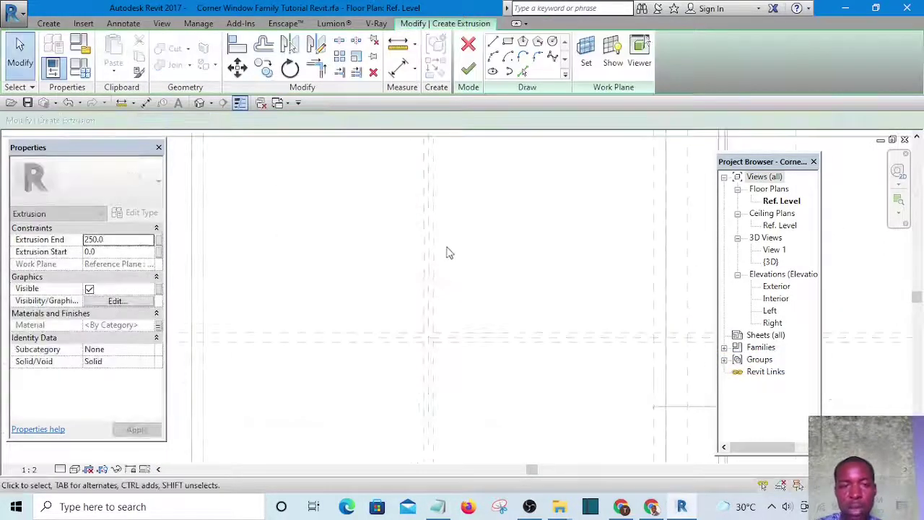
pyautogui.moveTo(448, 252); pyautogui.dragTo(441, 422, button='middle')
pyautogui.scroll(3, 429, 300)
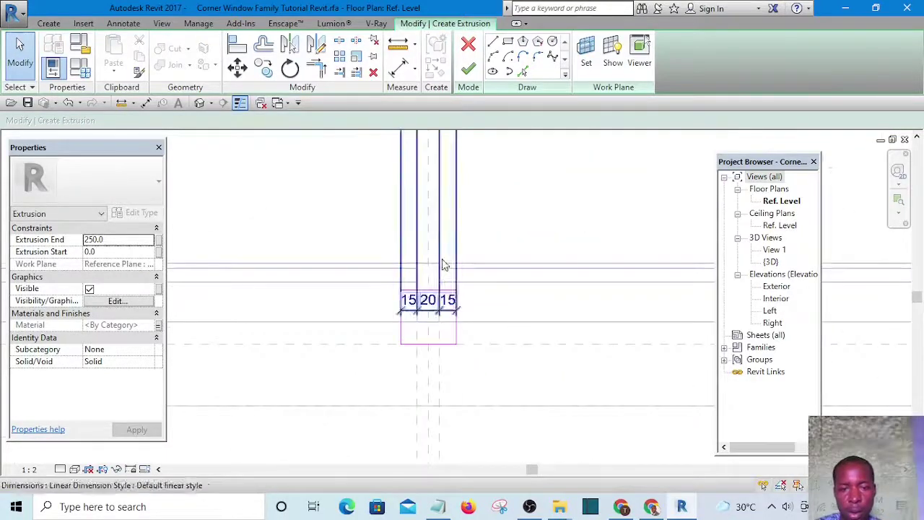
pyautogui.click(444, 265)
pyautogui.press('Delete')
pyautogui.scroll(-3, 456, 286)
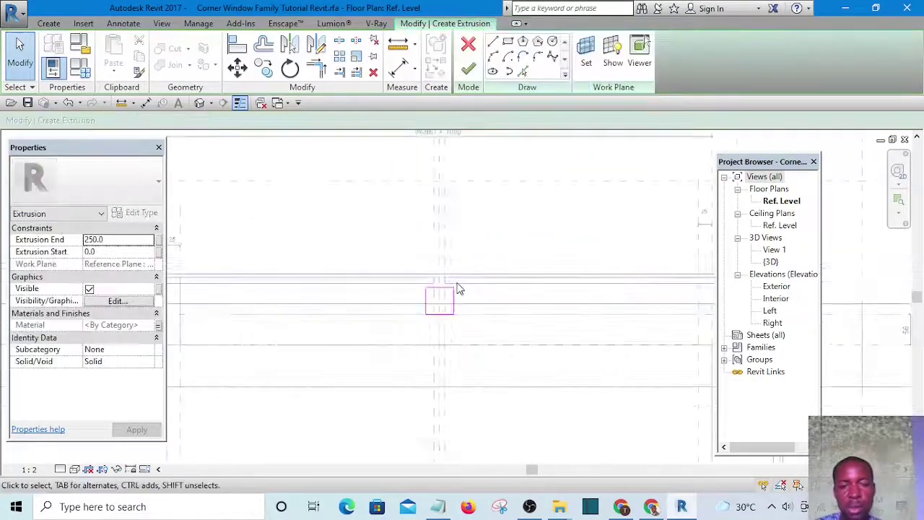
# - Dimension the rectangle's left side separately against the nearest vertical reference plane
pyautogui.scroll(3, 457, 287)
pyautogui.click(401, 67)
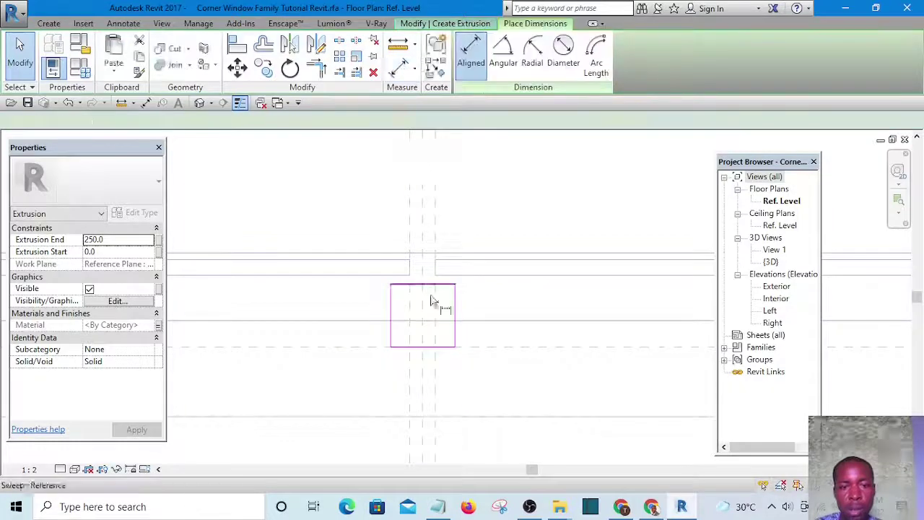
pyautogui.scroll(2, 432, 303)
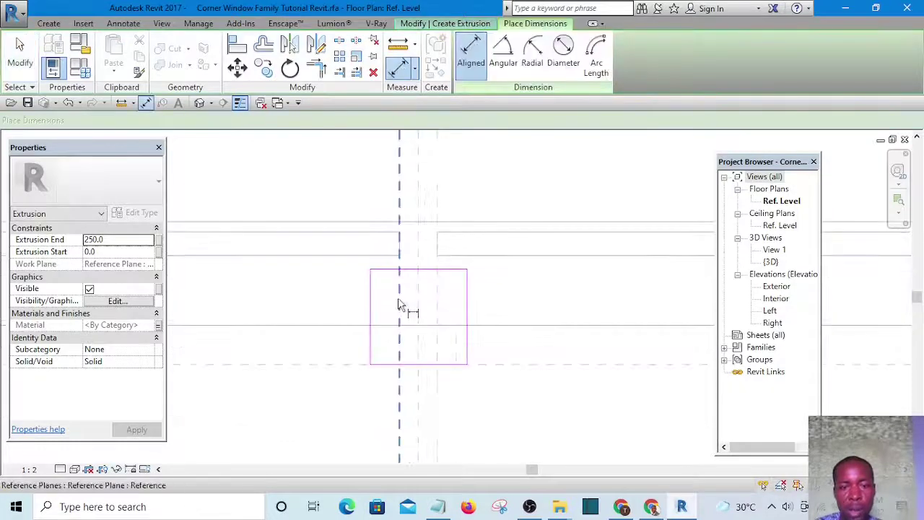
pyautogui.click(332, 294)
pyautogui.scroll(-5, 392, 323)
pyautogui.scroll(-4, 396, 340)
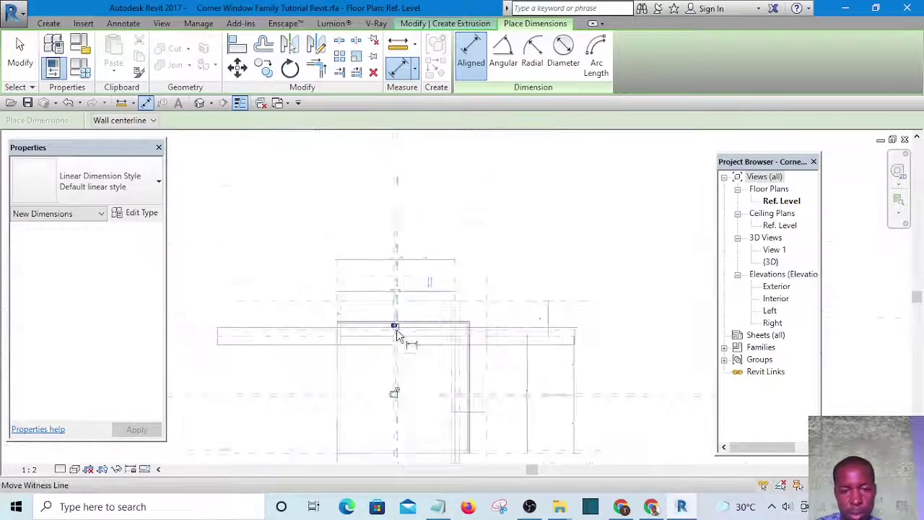
# - Dimension the rectangle's right side against the nearest vertical reference plane and lock that dimension
pyautogui.scroll(5, 404, 397)
pyautogui.moveTo(443, 309); pyautogui.dragTo(446, 402, button='middle')
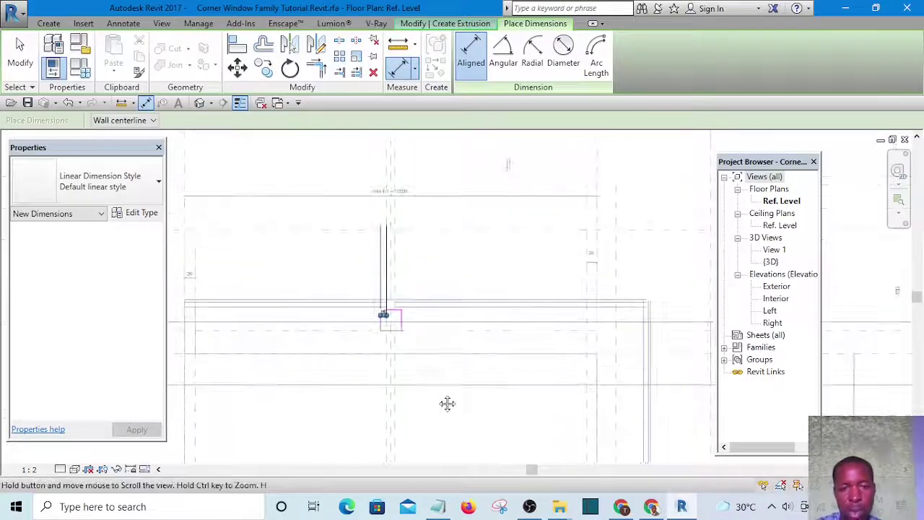
pyautogui.scroll(5, 396, 291)
pyautogui.scroll(2, 455, 420)
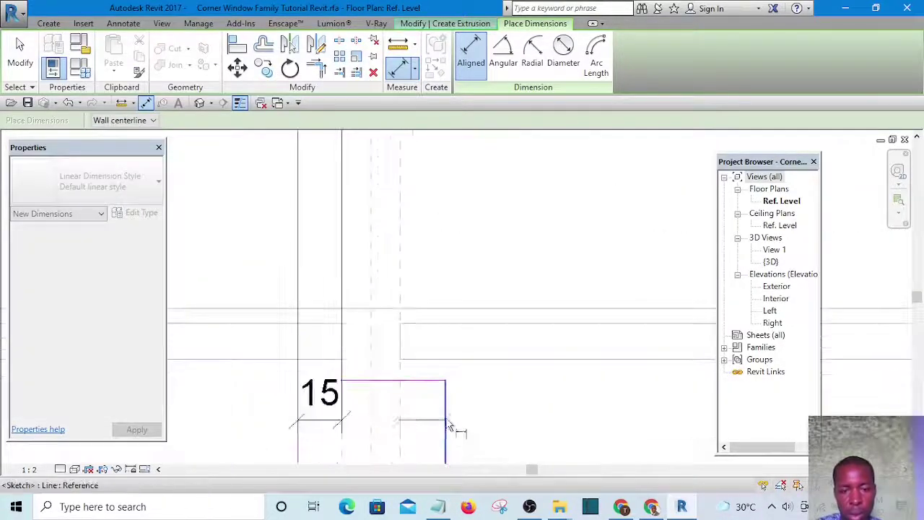
pyautogui.click(447, 421)
pyautogui.click(494, 262)
pyautogui.scroll(-3, 456, 350)
pyautogui.scroll(-5, 436, 289)
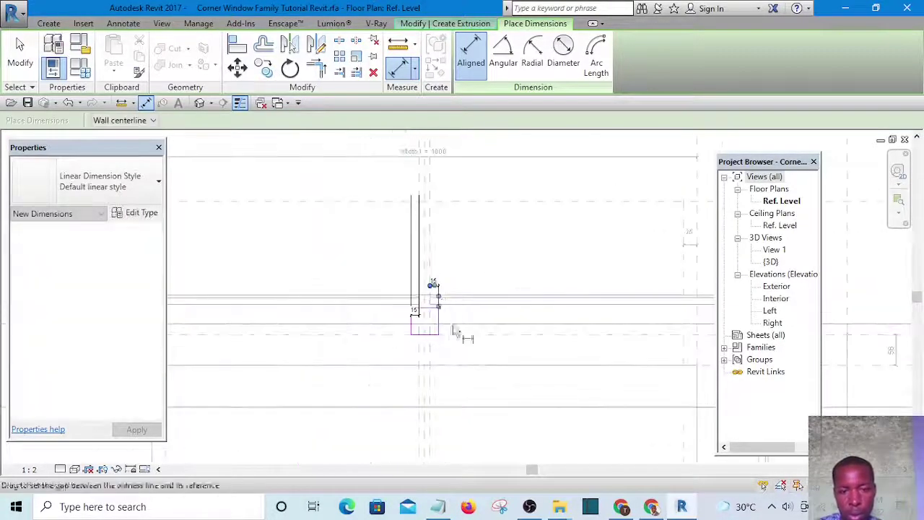
pyautogui.scroll(-6, 455, 379)
pyautogui.moveTo(471, 402); pyautogui.dragTo(455, 359, button='middle')
pyautogui.scroll(1, 452, 367)
pyautogui.scroll(3, 437, 402)
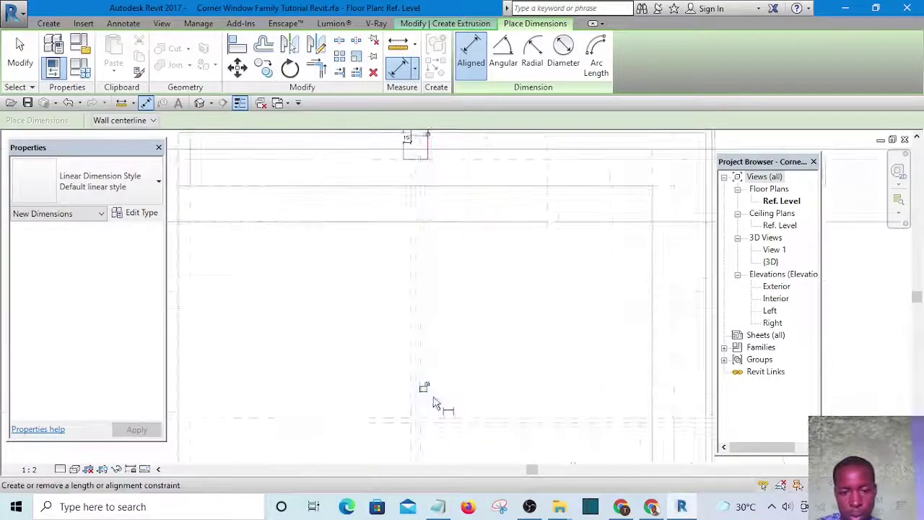
pyautogui.scroll(2, 500, 325)
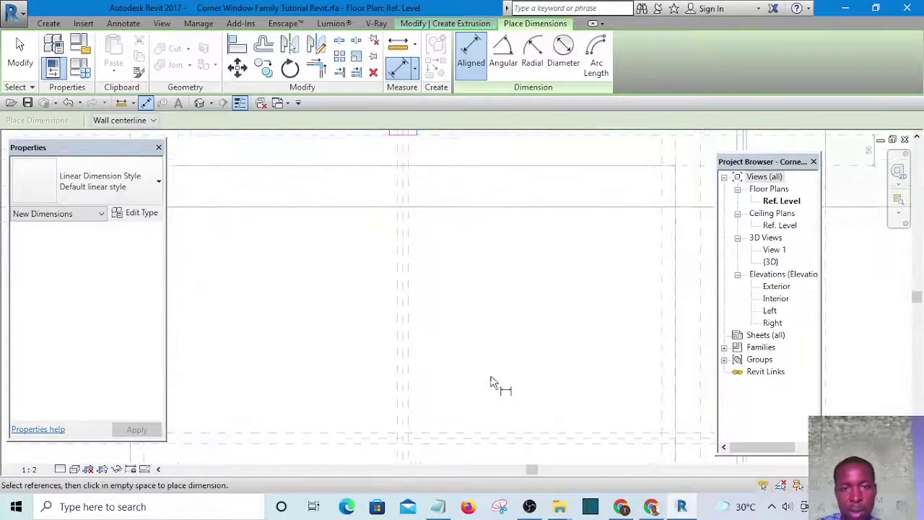
pyautogui.scroll(-2, 495, 196)
pyautogui.press('Escape')
pyautogui.press('Escape')
# - Check which alignment constraints hold the upper edge of the small mullion rectangle
pyautogui.scroll(3, 479, 277)
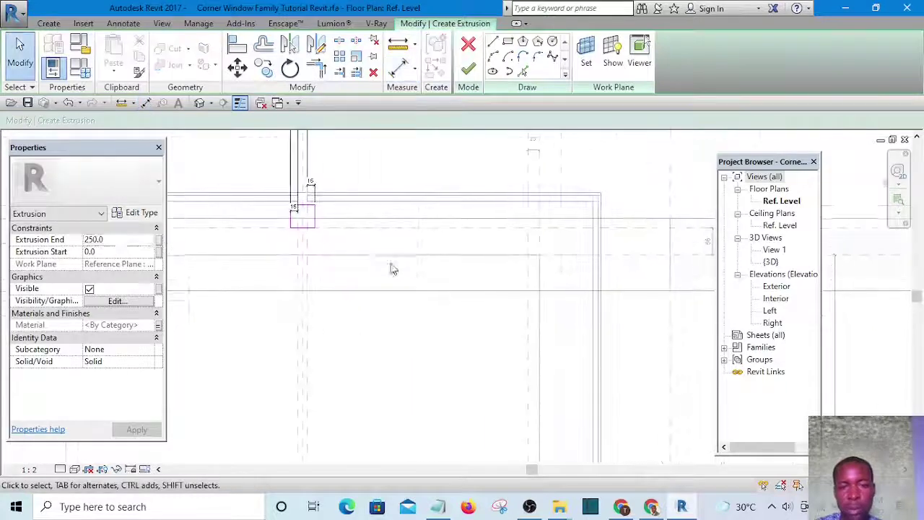
pyautogui.scroll(2, 390, 268)
pyautogui.scroll(5, 272, 193)
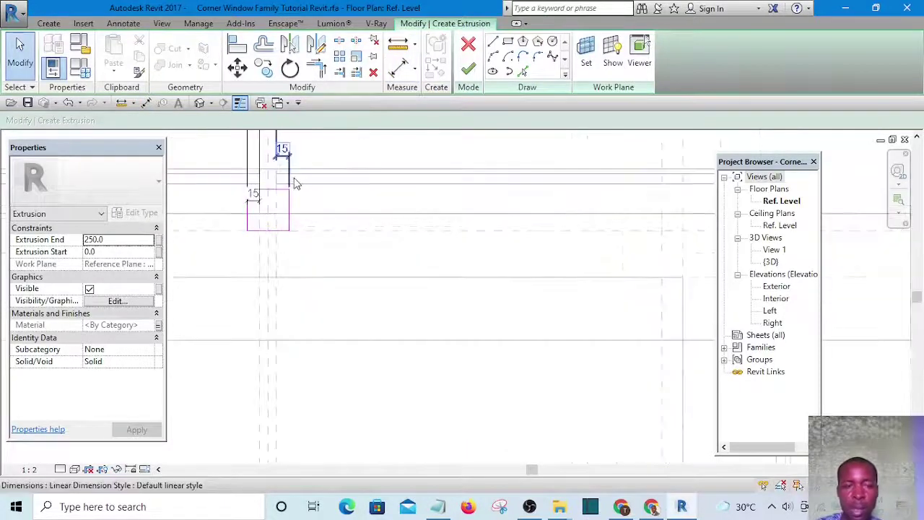
pyautogui.click(272, 185)
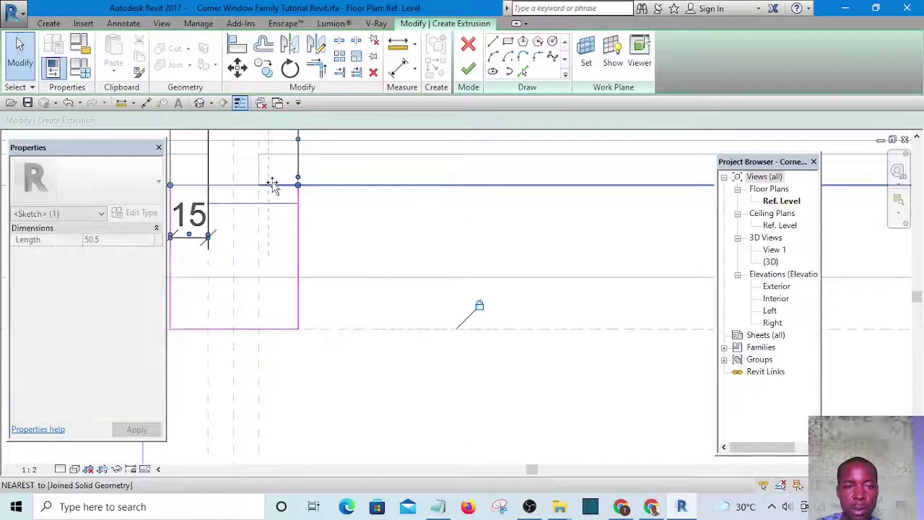
pyautogui.scroll(-4, 437, 237)
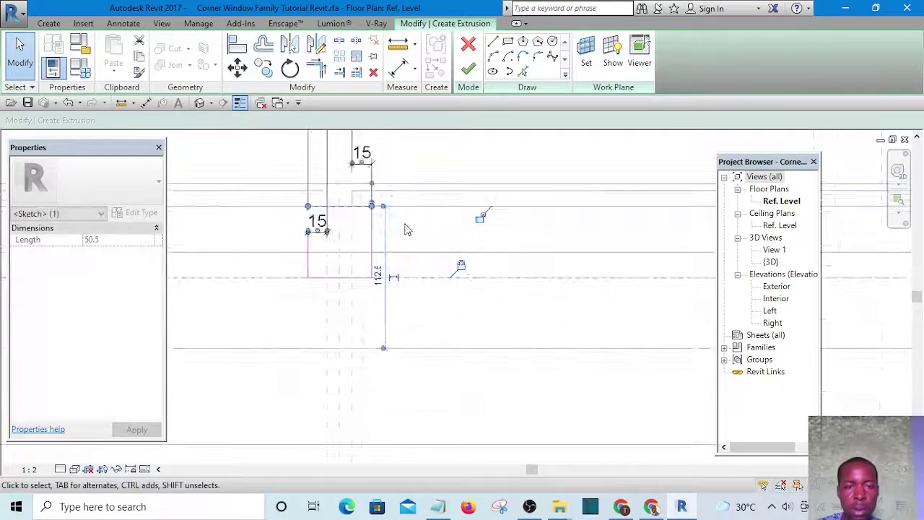
pyautogui.click(406, 227)
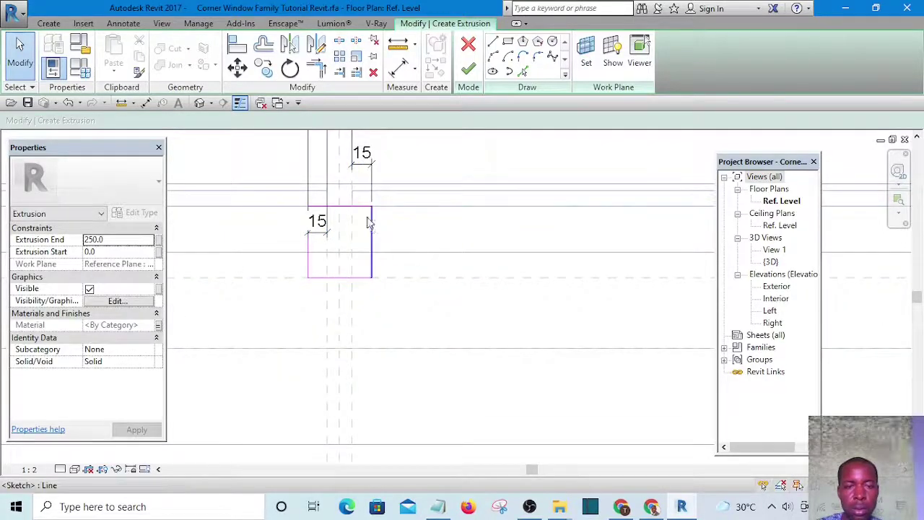
# - Try to move the mullion rectangle's upper and lower edges to test their alignment locks, cancelling the change
pyautogui.moveTo(363, 214)
pyautogui.mouseDown()
pyautogui.moveTo(359, 241)
pyautogui.moveTo(361, 212)
pyautogui.moveTo(370, 213)
pyautogui.mouseUp()
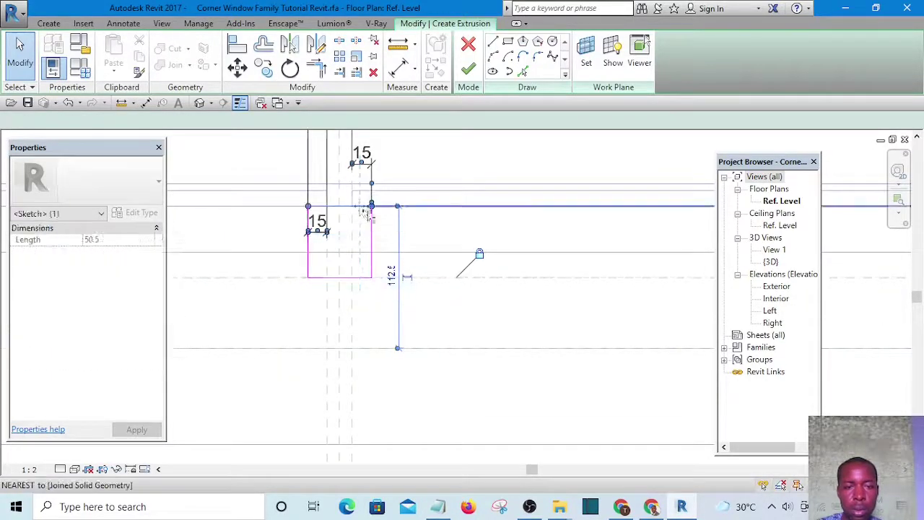
pyautogui.click(519, 221)
pyautogui.scroll(-3, 505, 219)
pyautogui.scroll(4, 445, 243)
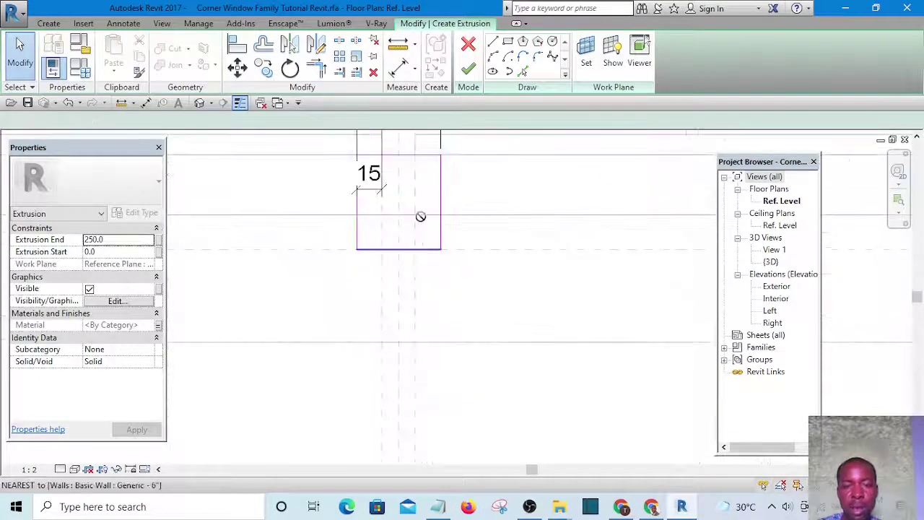
pyautogui.moveTo(420, 216); pyautogui.dragTo(431, 234)
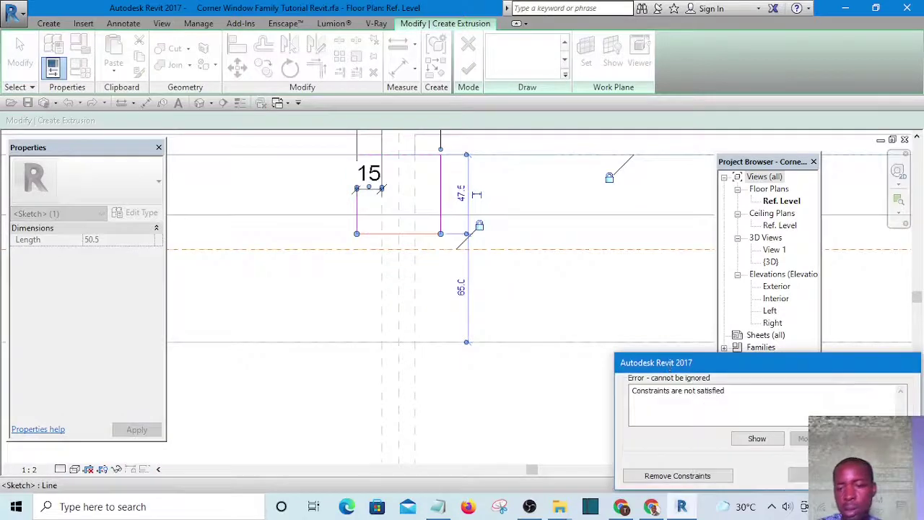
pyautogui.click(875, 475)
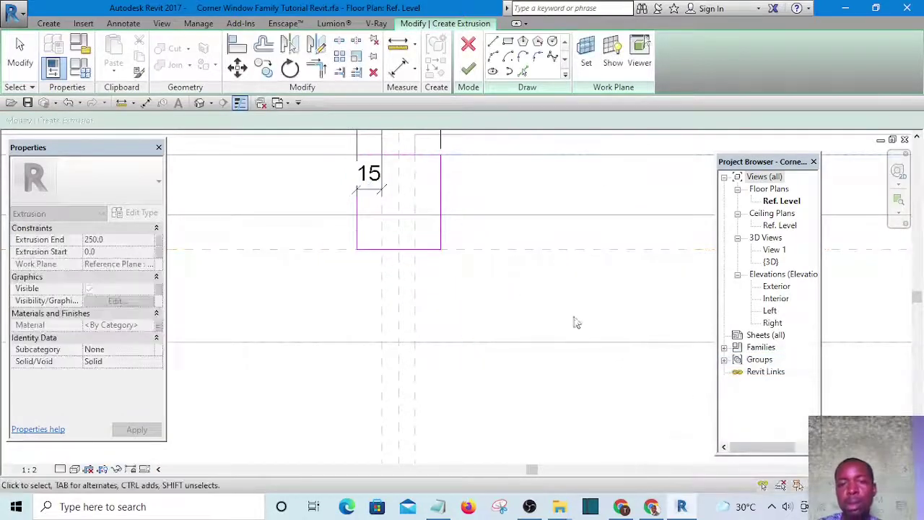
# - Sketch a second mullion rectangle about 45 by 70 mm across the horizontal reference planes, just inside the vertical glass pane
pyautogui.scroll(-6, 435, 266)
pyautogui.scroll(3, 454, 207)
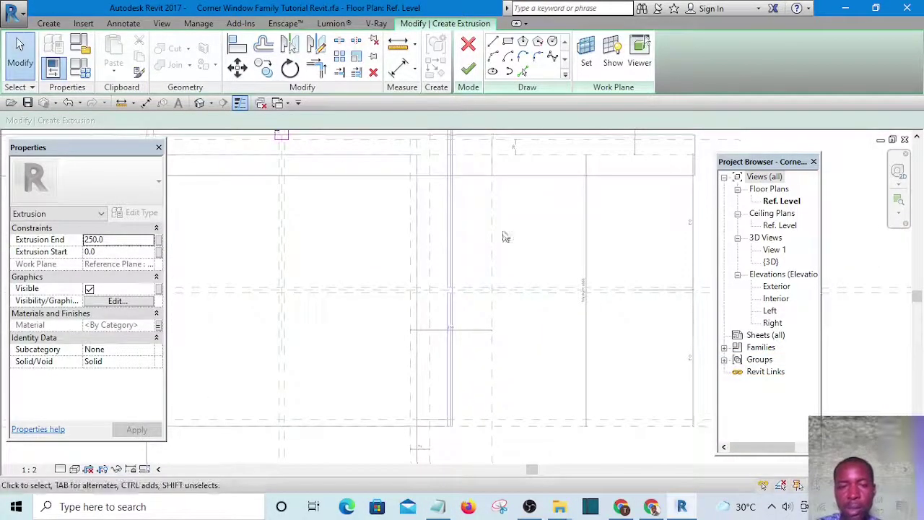
pyautogui.click(508, 42)
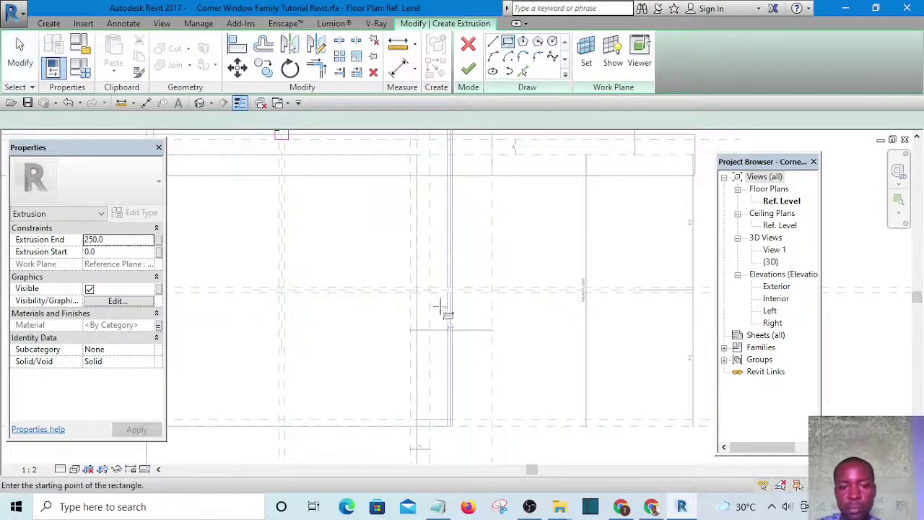
pyautogui.scroll(4, 444, 304)
pyautogui.click(407, 186)
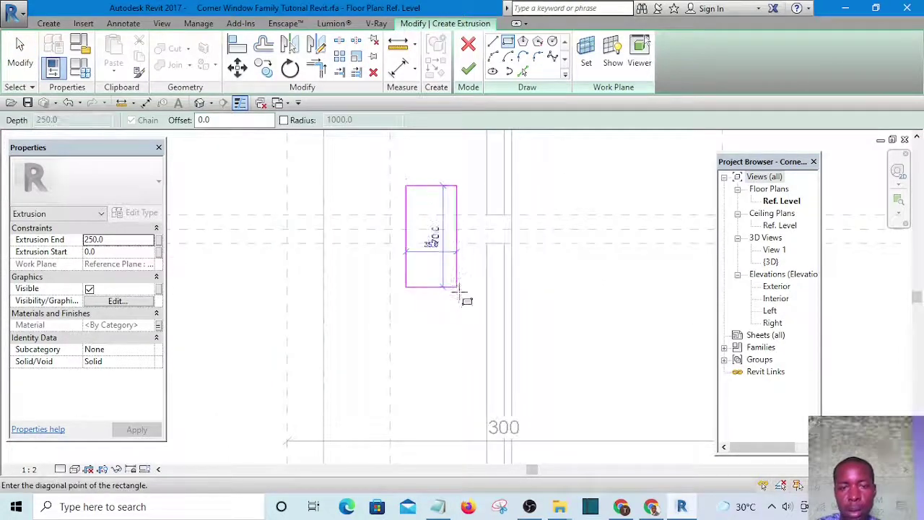
pyautogui.click(470, 287)
pyautogui.press('Escape')
pyautogui.press('Escape')
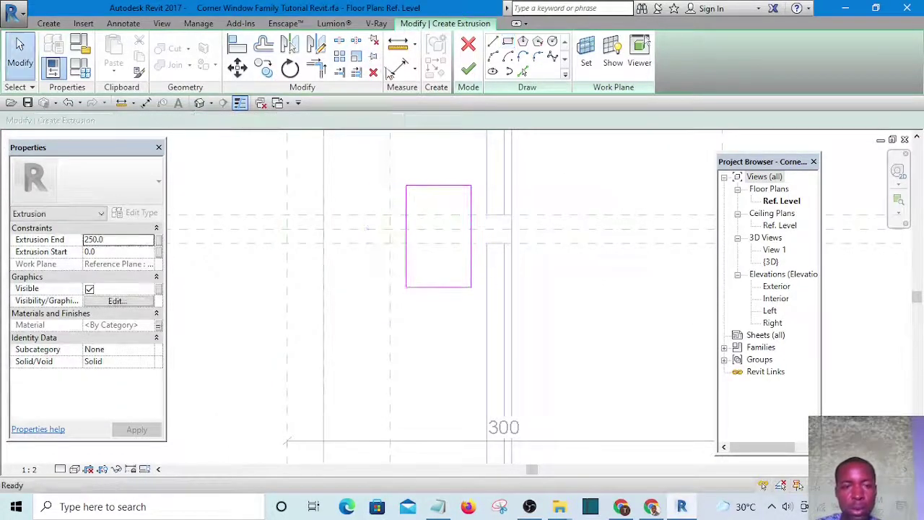
# - Dimension the second rectangle's bottom edge against the lowest of the three horizontal reference planes and set the distance to 15 mm
pyautogui.press('d')
pyautogui.press('i')
pyautogui.scroll(2, 433, 242)
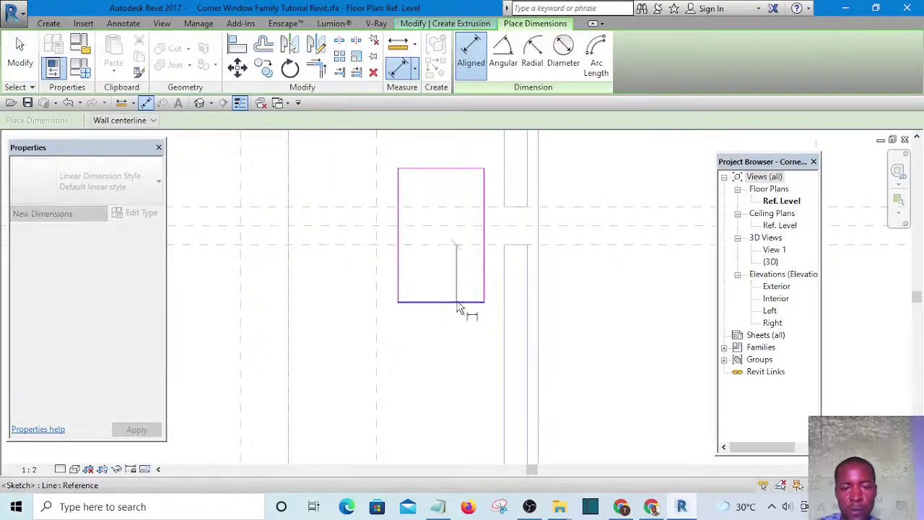
pyautogui.click(446, 273)
pyautogui.press('Escape')
pyautogui.press('Escape')
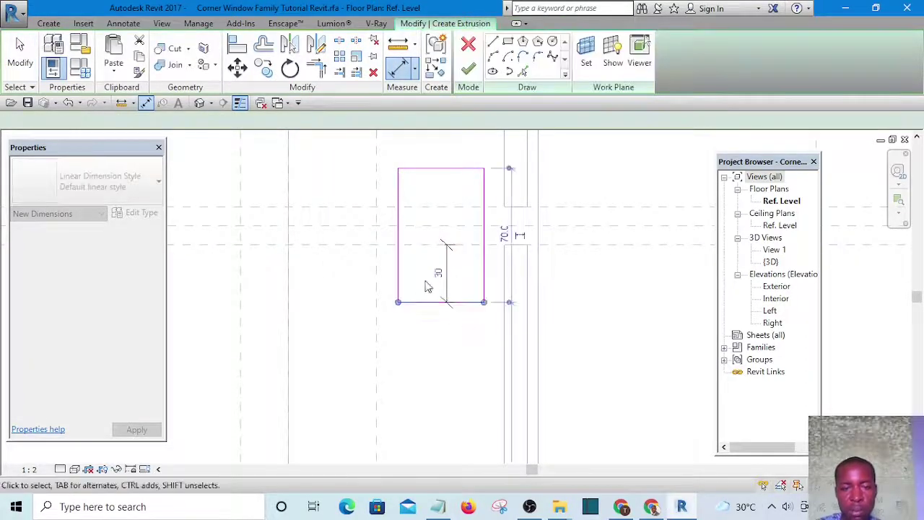
pyautogui.doubleClick(438, 273)
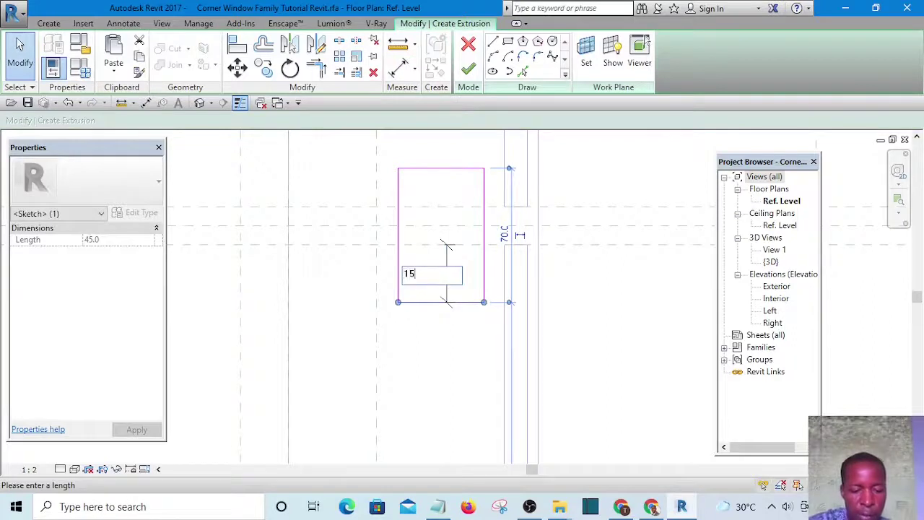
pyautogui.write('15')
pyautogui.press('Return')
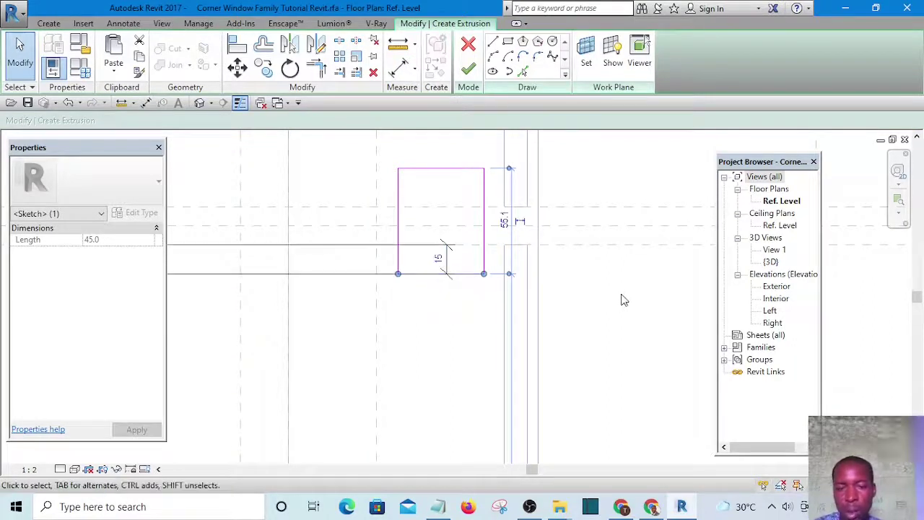
# - Lock the 15 mm dimension at the second rectangle's bottom edge
pyautogui.click(462, 283)
pyautogui.click(447, 279)
pyautogui.scroll(-4, 449, 280)
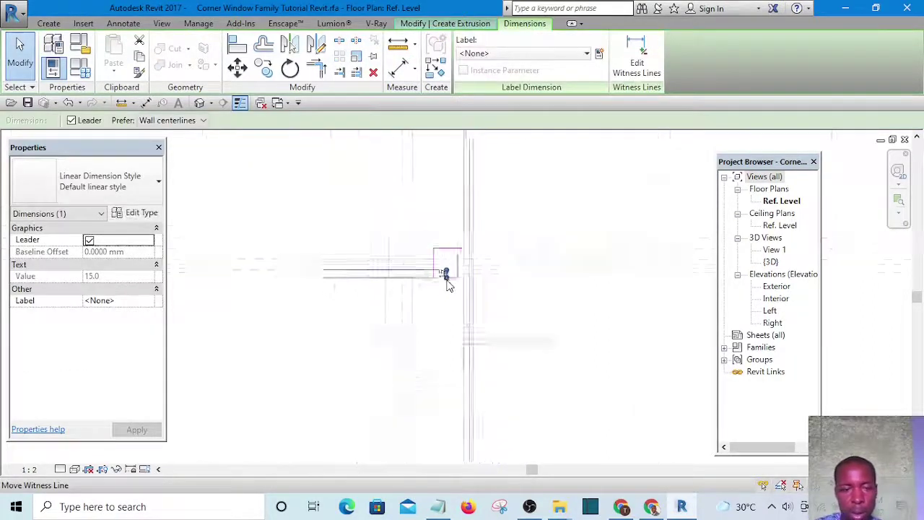
pyautogui.scroll(-2, 542, 290)
pyautogui.scroll(3, 642, 285)
pyautogui.click(651, 277)
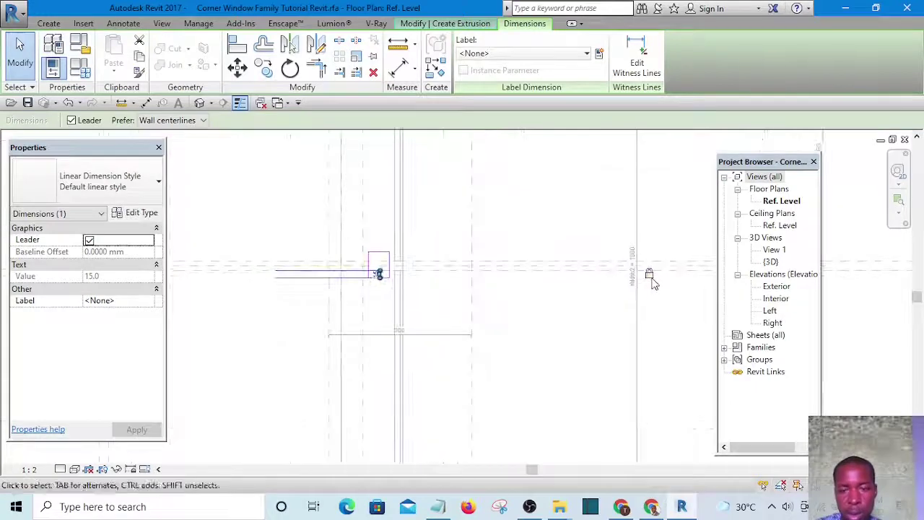
pyautogui.click(586, 325)
# - Dimension the second rectangle's top edge against the uppermost of the three horizontal reference planes and set the distance to 15 mm
pyautogui.scroll(5, 380, 277)
pyautogui.press('d')
pyautogui.press('i')
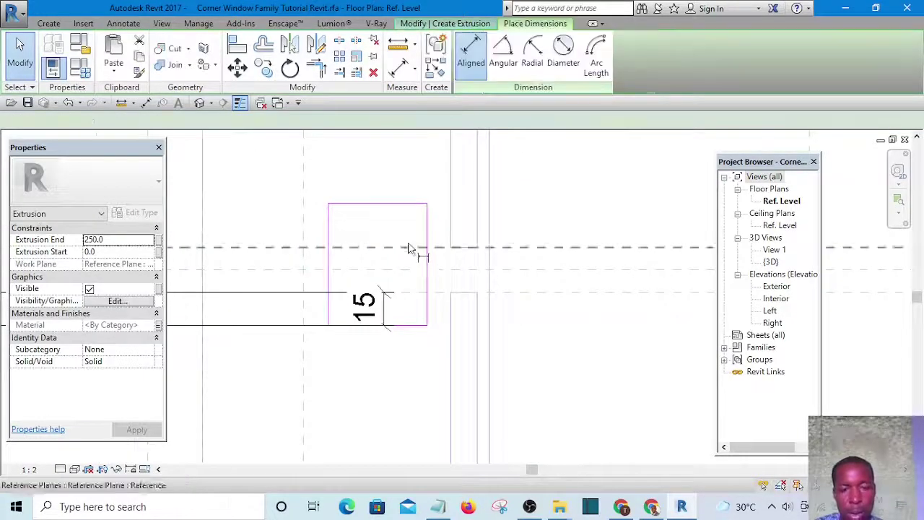
pyautogui.scroll(2, 409, 243)
pyautogui.click(418, 251)
pyautogui.click(388, 176)
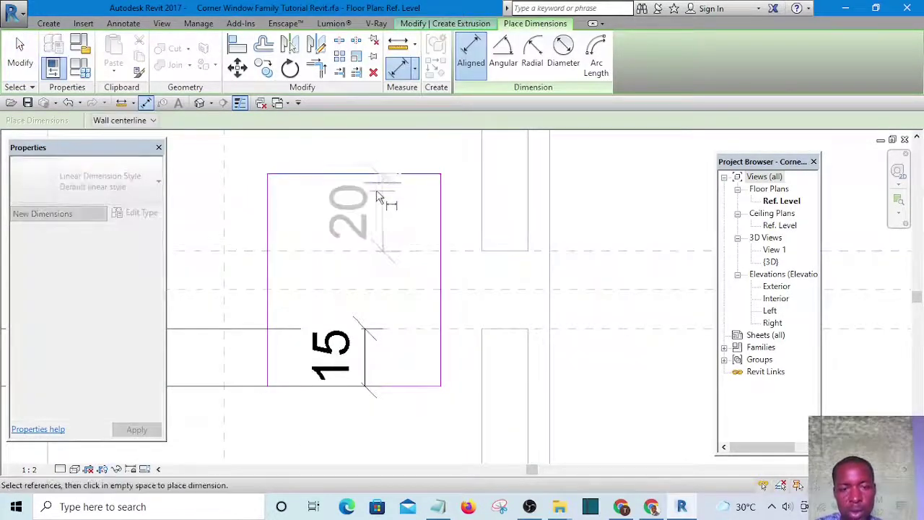
pyautogui.click(376, 191)
pyautogui.press('Escape')
pyautogui.click(339, 174)
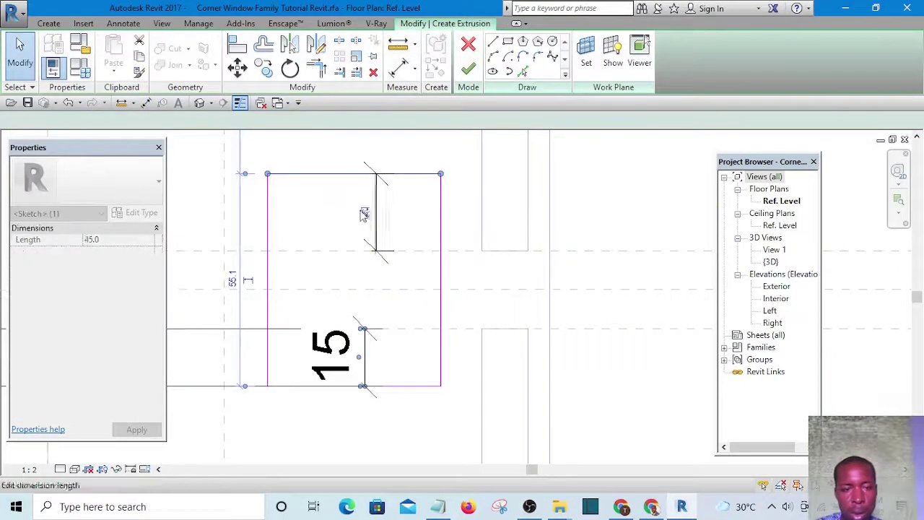
pyautogui.click(364, 215)
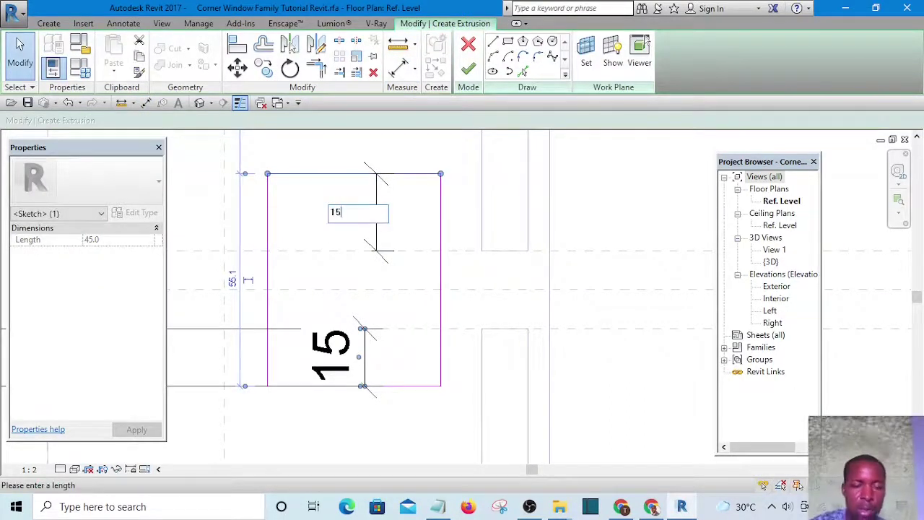
pyautogui.press('Return')
# - Lock the 15 mm dimension at the second rectangle's top edge
pyautogui.click(376, 223)
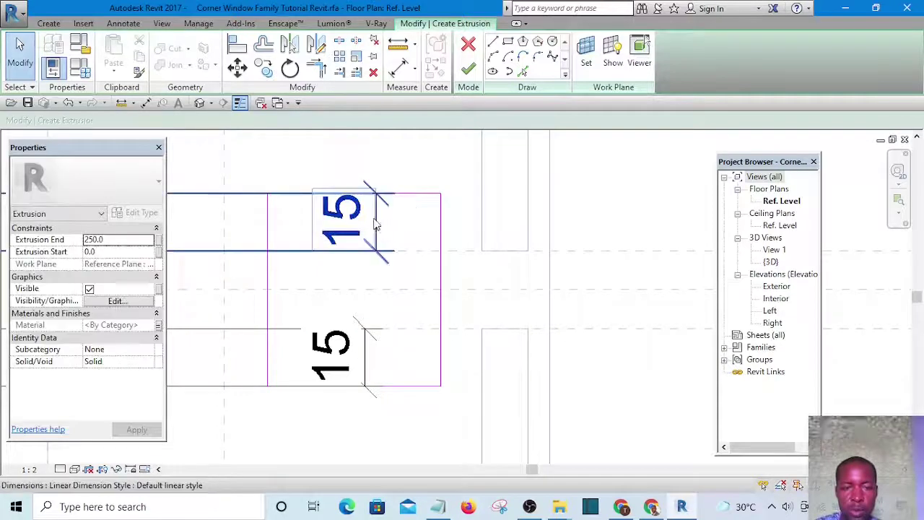
pyautogui.scroll(-3, 391, 250)
pyautogui.scroll(-3, 395, 259)
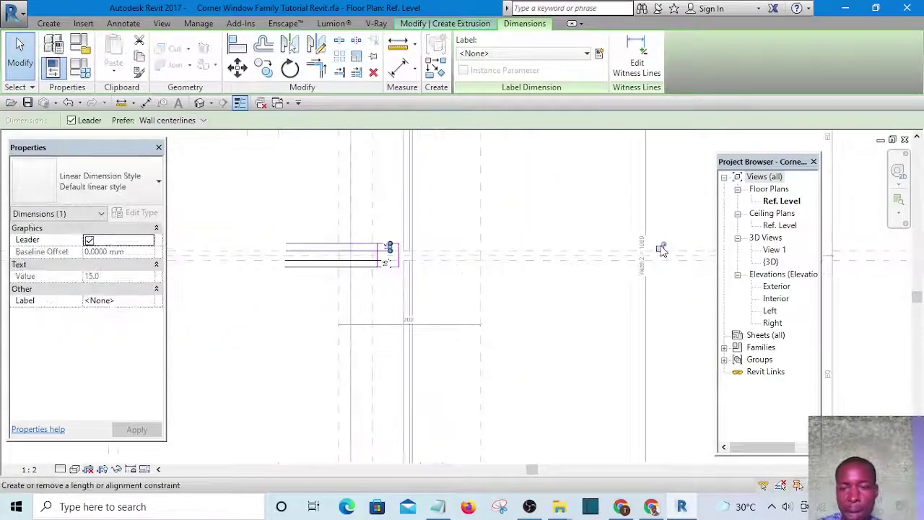
pyautogui.press('Escape')
# - Align the second rectangle's left side to the nearest vertical reference plane and lock the alignment
pyautogui.scroll(4, 364, 212)
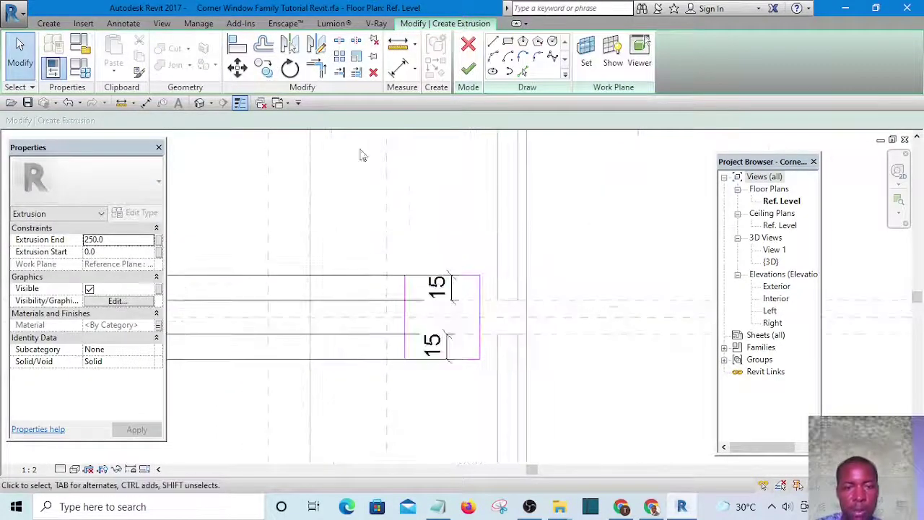
pyautogui.press('a')
pyautogui.press('l')
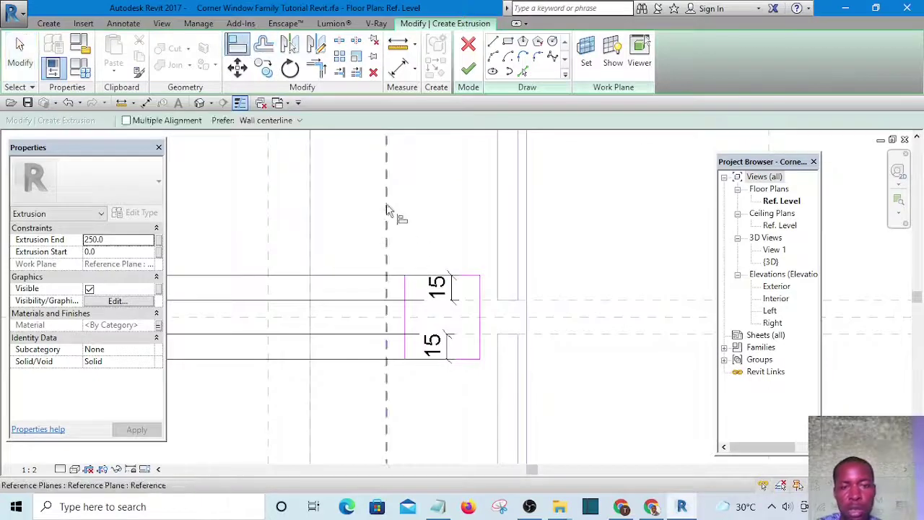
pyautogui.scroll(-1, 405, 306)
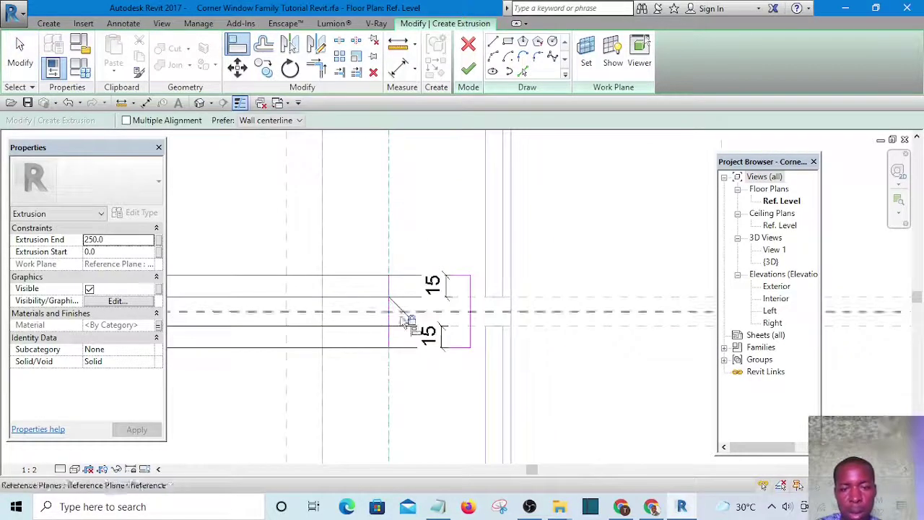
pyautogui.press('Escape')
pyautogui.press('Escape')
pyautogui.scroll(1, 473, 314)
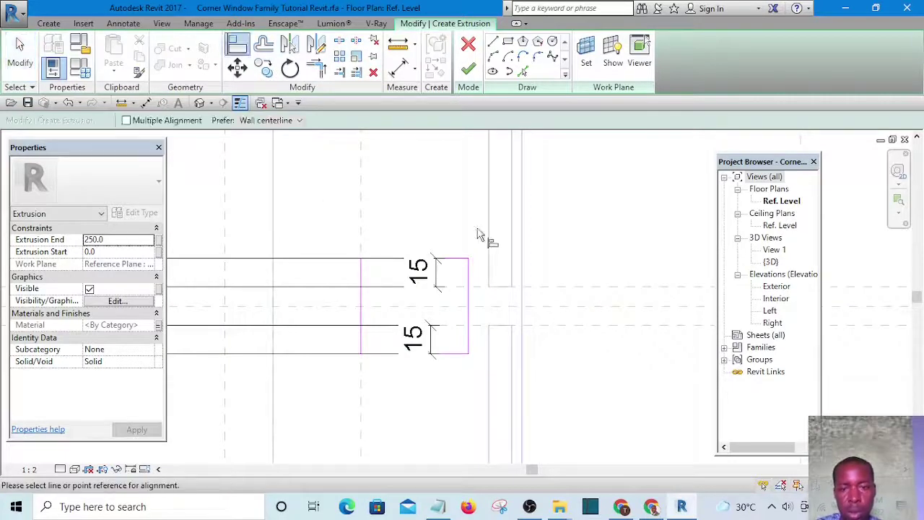
pyautogui.press('Escape')
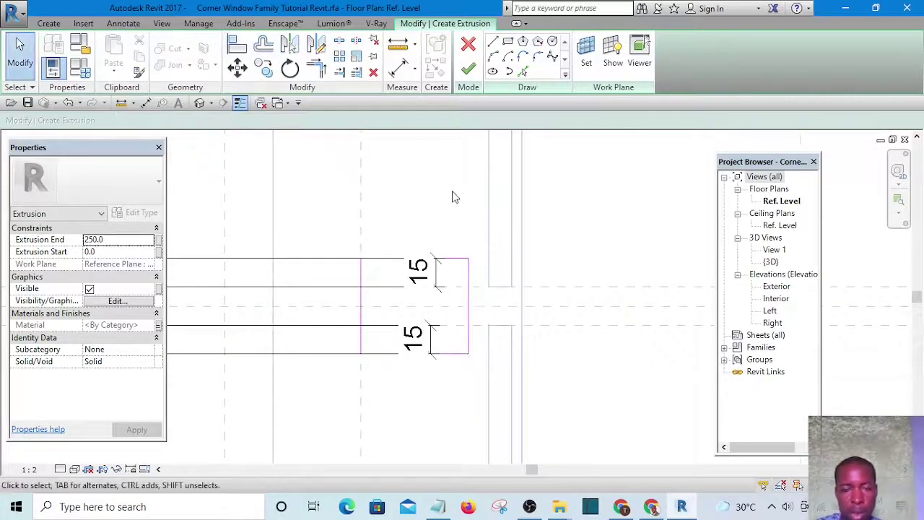
# - Draw a vertical reference plane just beyond the second rectangle's right edge, extending below the window plan
pyautogui.press('r')
pyautogui.press('p')
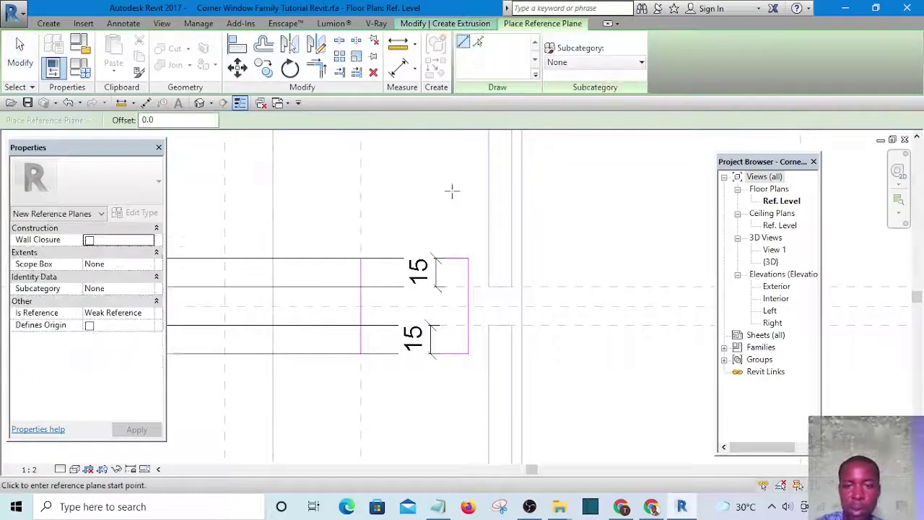
pyautogui.scroll(-3, 470, 195)
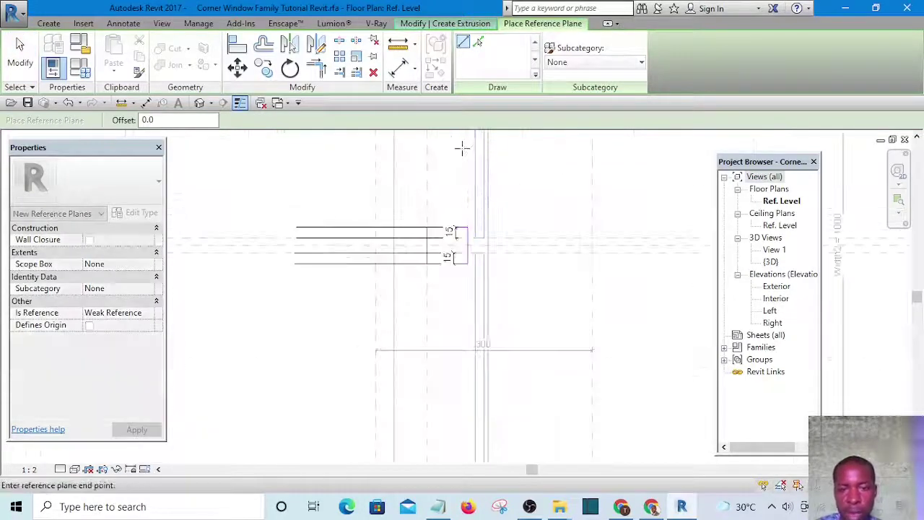
pyautogui.scroll(3, 462, 152)
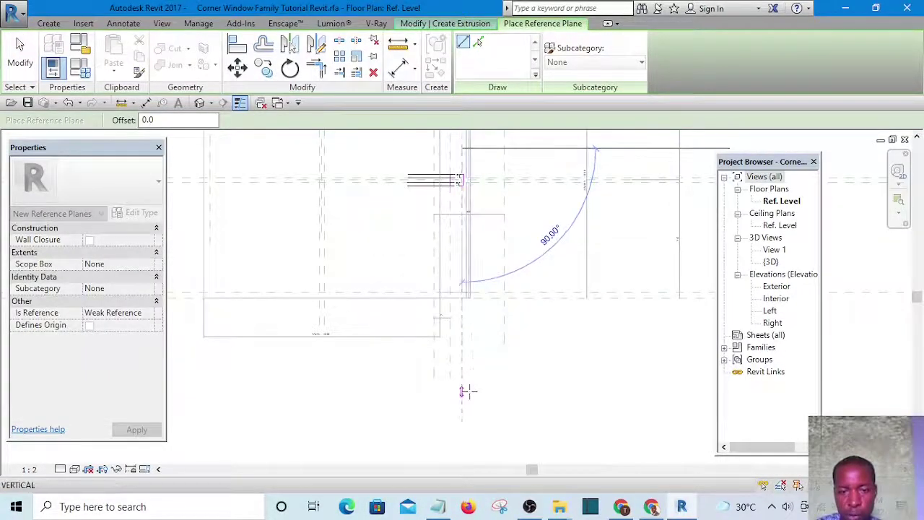
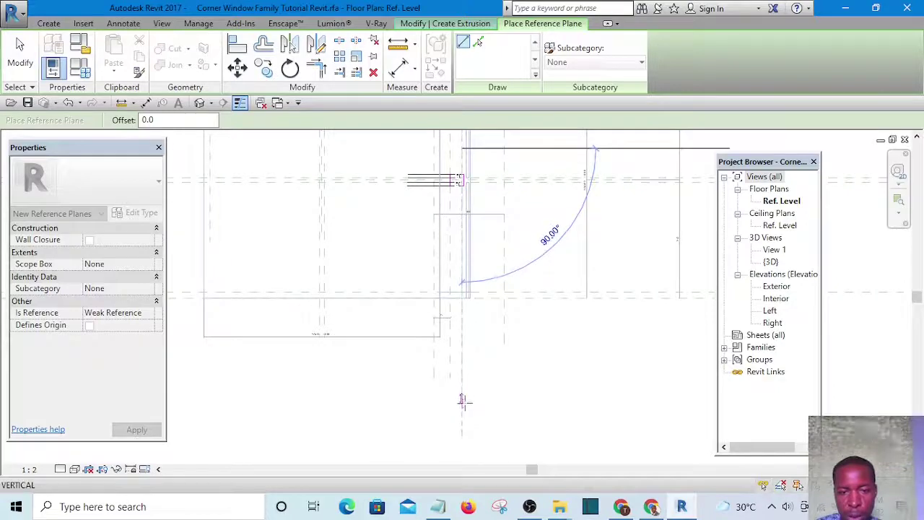
pyautogui.click(464, 403)
pyautogui.scroll(2, 483, 231)
pyautogui.press('Escape')
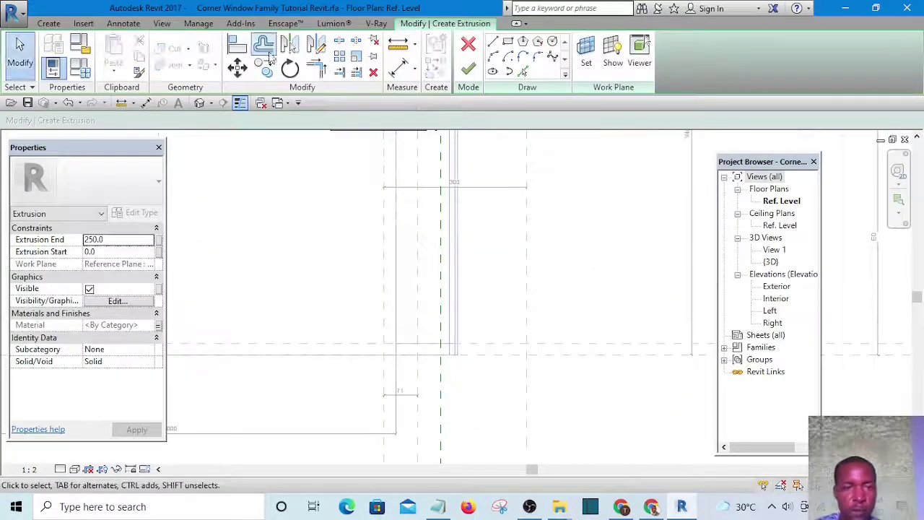
# - Align the new vertical reference plane to the inner edge of the window frame beside the second rectangle
pyautogui.click(239, 45)
pyautogui.scroll(2, 433, 223)
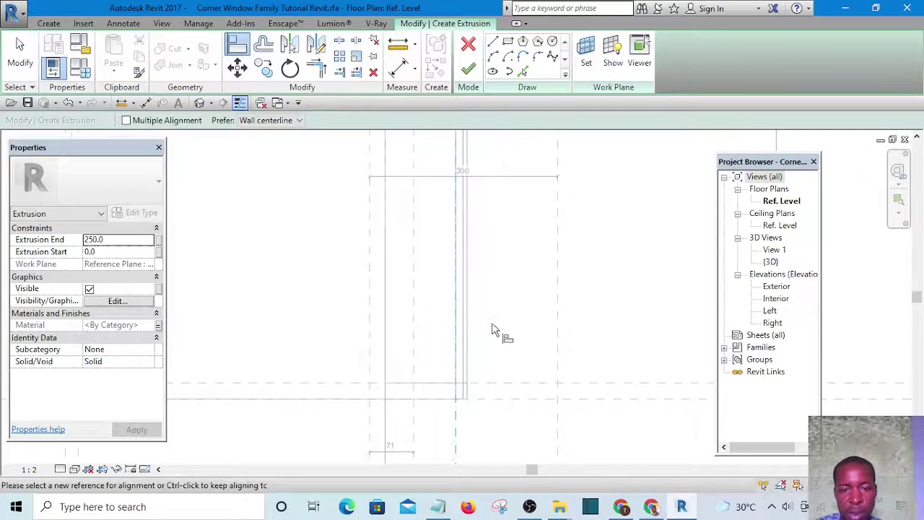
pyautogui.press('Escape')
pyautogui.press('Escape')
pyautogui.scroll(-3, 489, 306)
pyautogui.scroll(7, 481, 211)
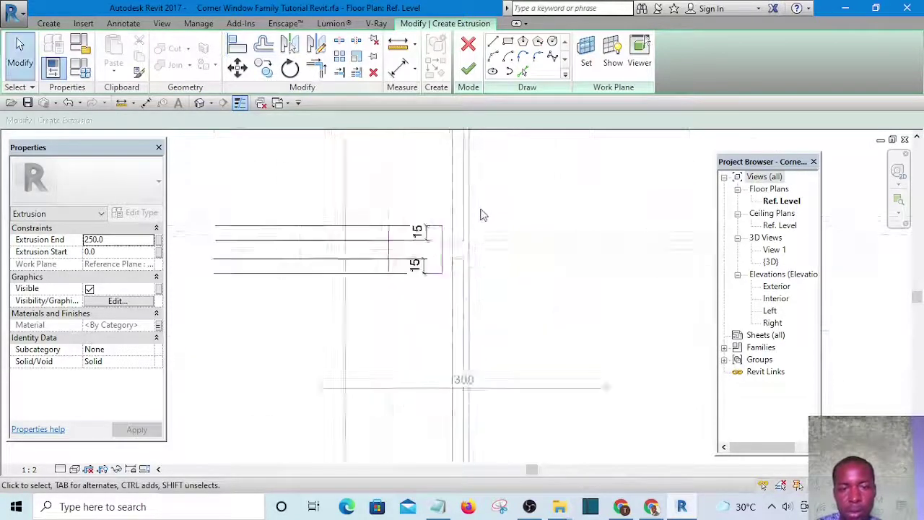
# - Try moving the second rectangle's right edge onto the new vertical reference plane, and pull it back short of the plane
pyautogui.click(447, 257)
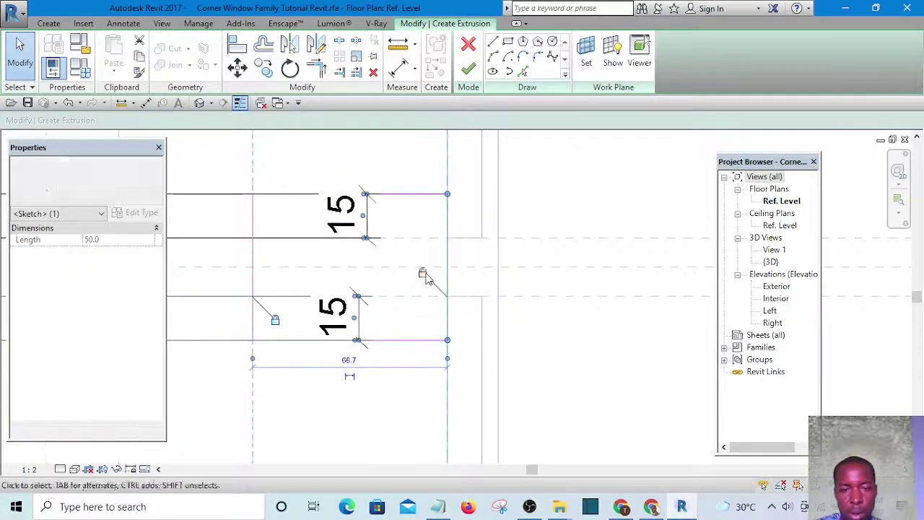
pyautogui.click(577, 184)
pyautogui.scroll(-3, 575, 183)
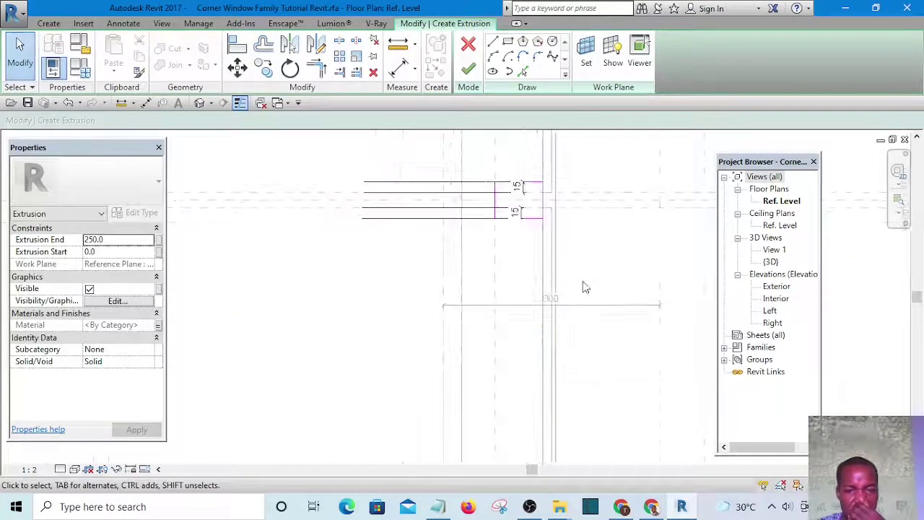
pyautogui.scroll(2, 516, 179)
pyautogui.scroll(1, 521, 184)
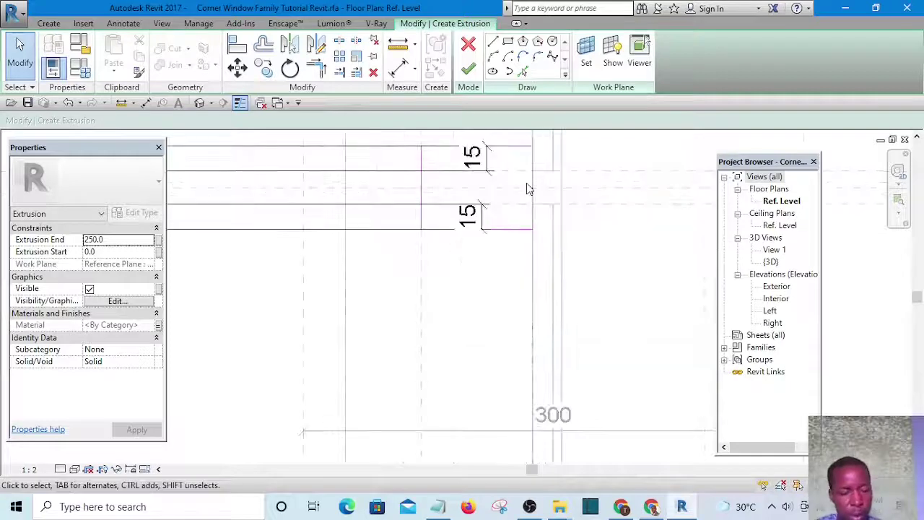
pyautogui.scroll(2, 500, 207)
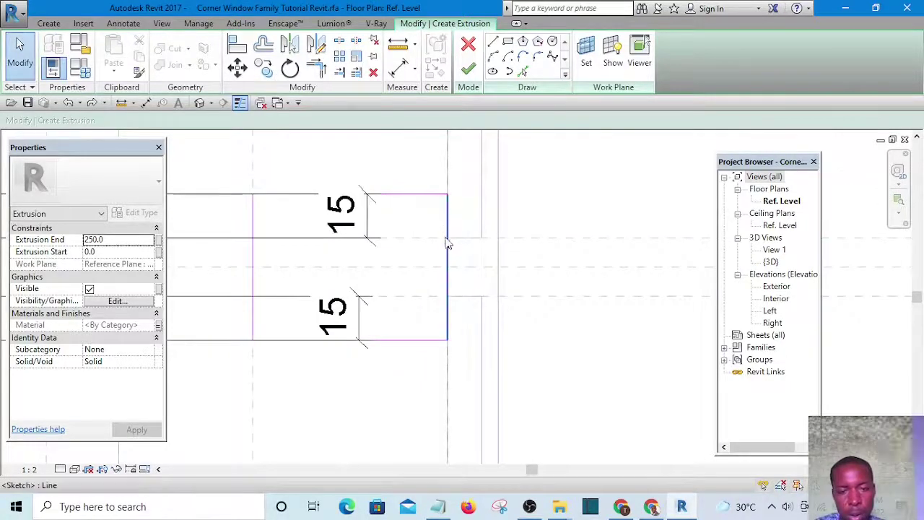
pyautogui.moveTo(412, 251); pyautogui.dragTo(426, 240)
pyautogui.click(577, 190)
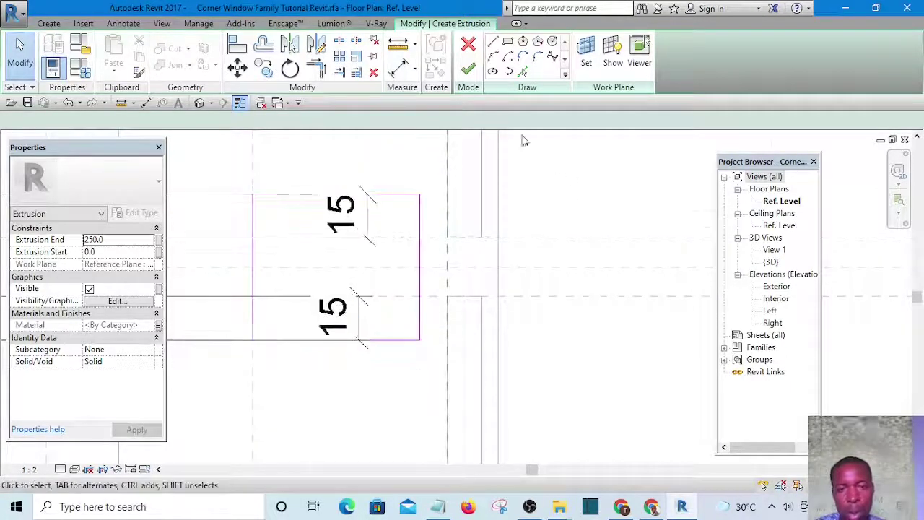
# - Align the second rectangle's right edge to the new vertical reference plane and lock the alignment
pyautogui.scroll(-2, 567, 173)
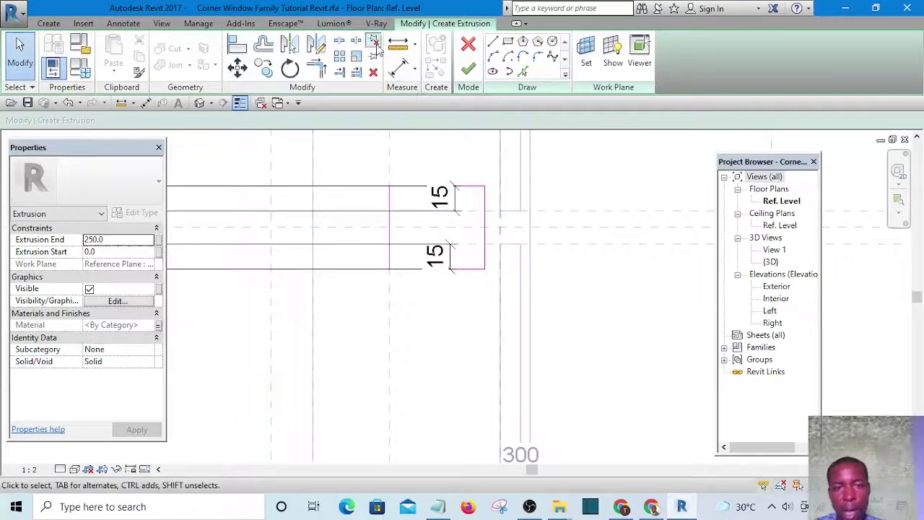
pyautogui.click(238, 45)
pyautogui.scroll(-3, 495, 264)
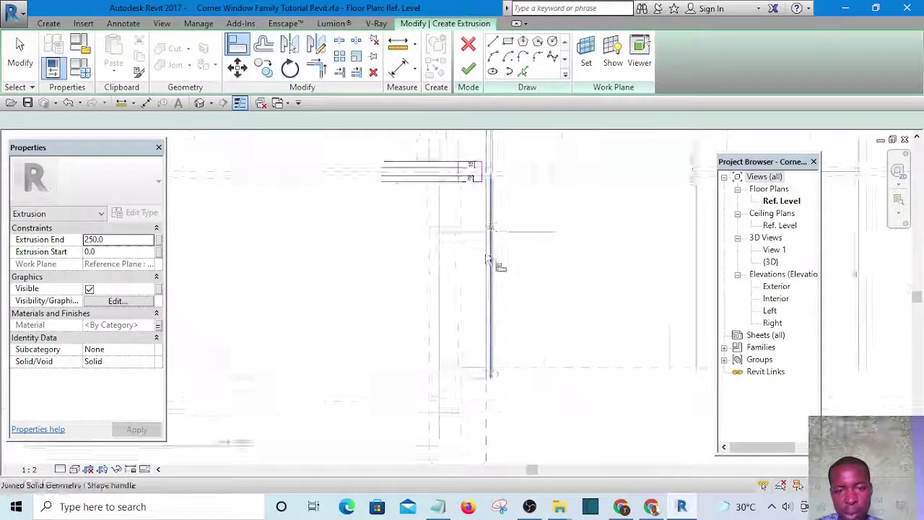
pyautogui.click(489, 413)
pyautogui.scroll(5, 495, 346)
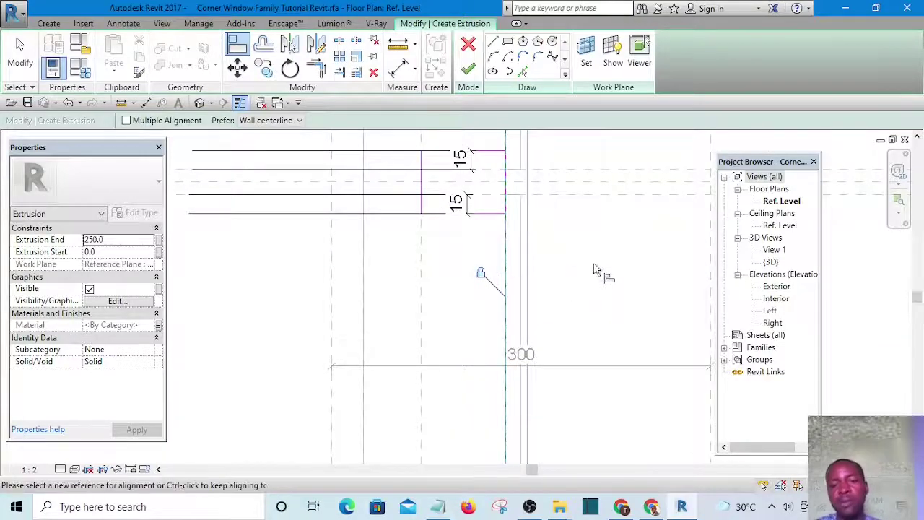
pyautogui.scroll(-5, 593, 264)
pyautogui.press('Escape')
pyautogui.press('Escape')
# - Dimension the distance between the new vertical reference plane and the nearest vertical reference plane to its left, below the window frame
pyautogui.moveTo(586, 342); pyautogui.dragTo(532, 250, button='middle')
pyautogui.scroll(3, 512, 280)
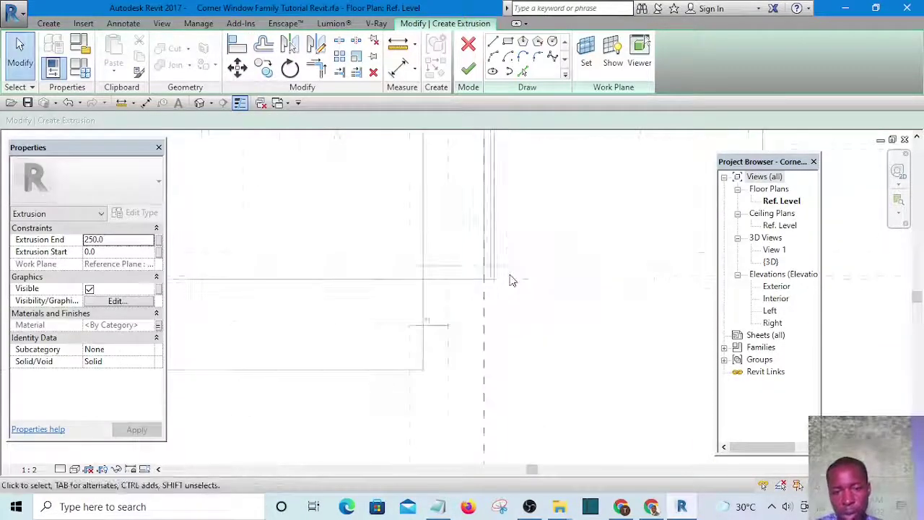
pyautogui.scroll(3, 509, 283)
pyautogui.scroll(-1, 491, 283)
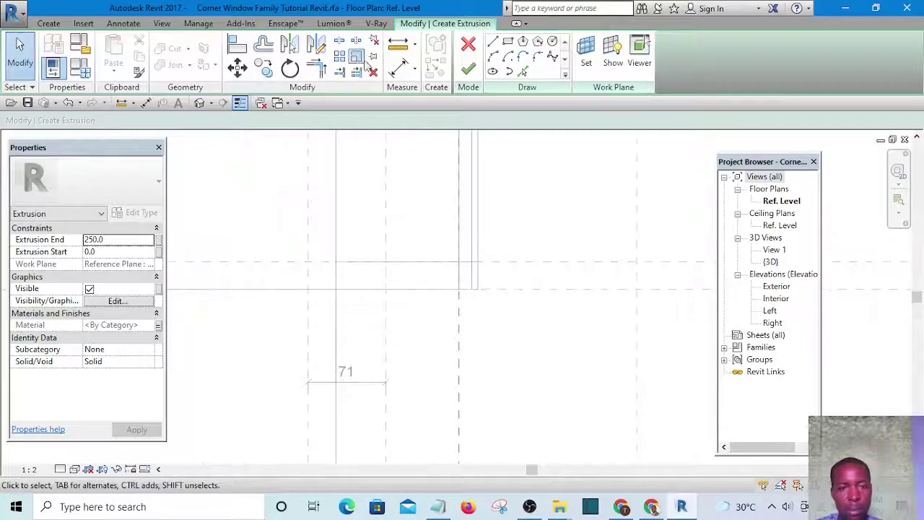
pyautogui.press('d')
pyautogui.press('i')
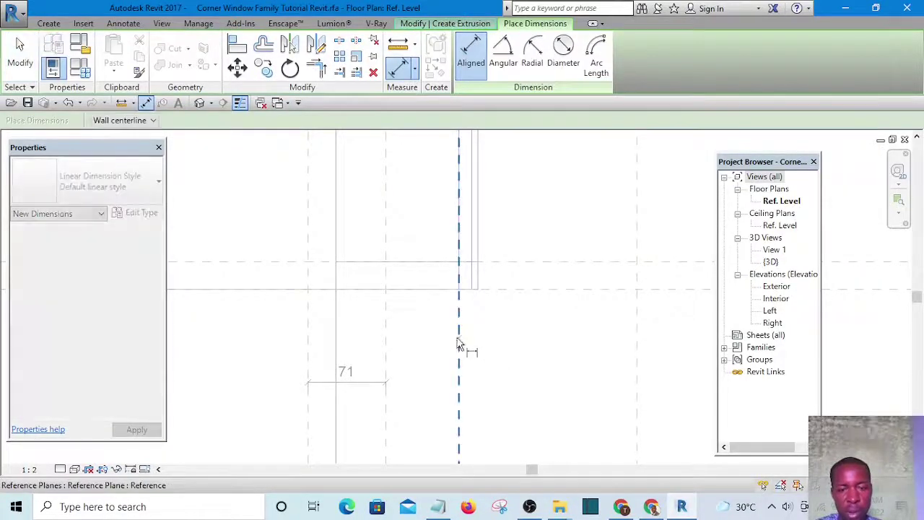
pyautogui.click(460, 348)
pyautogui.click(388, 349)
pyautogui.click(414, 359)
pyautogui.scroll(-5, 407, 276)
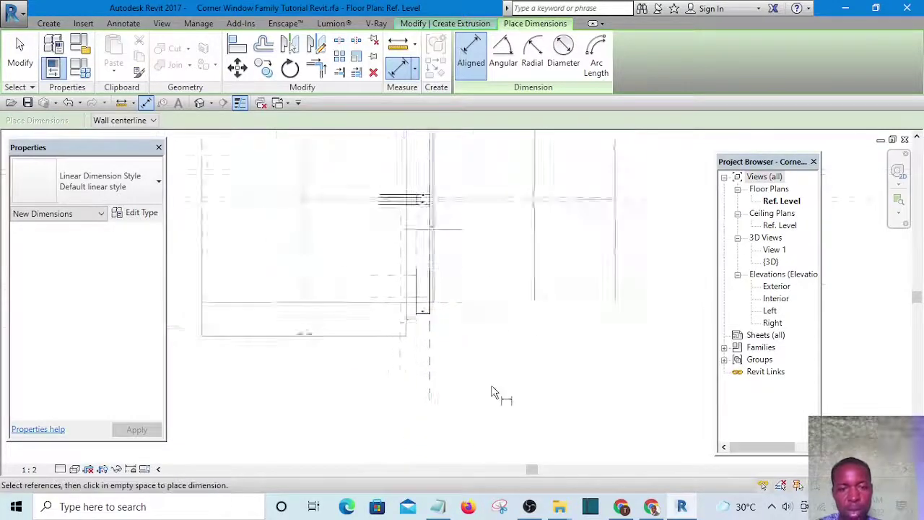
pyautogui.scroll(5, 419, 289)
pyautogui.press('Escape')
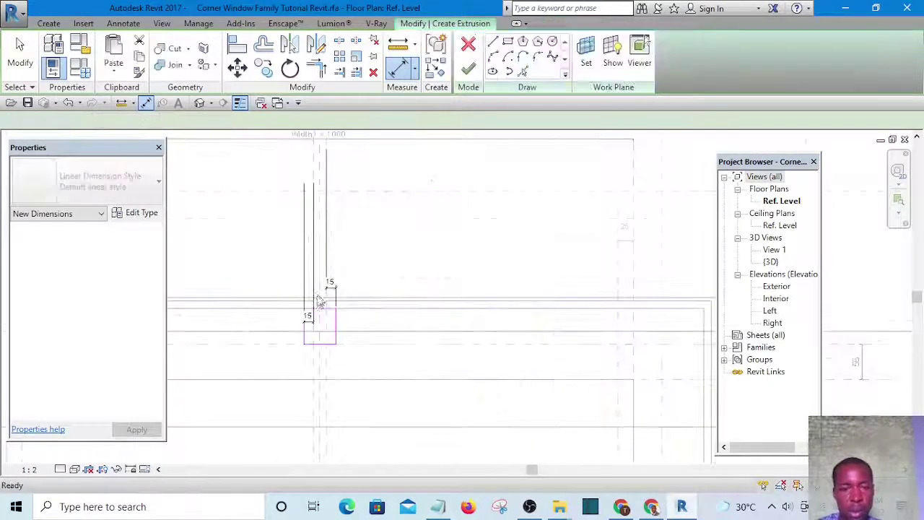
# - Move the first rectangle's top edge off the window frame's edge, removing the conflicting constraints
pyautogui.scroll(3, 328, 336)
pyautogui.moveTo(327, 328)
pyautogui.mouseDown()
pyautogui.moveTo(330, 361)
pyautogui.moveTo(556, 384)
pyautogui.mouseUp()
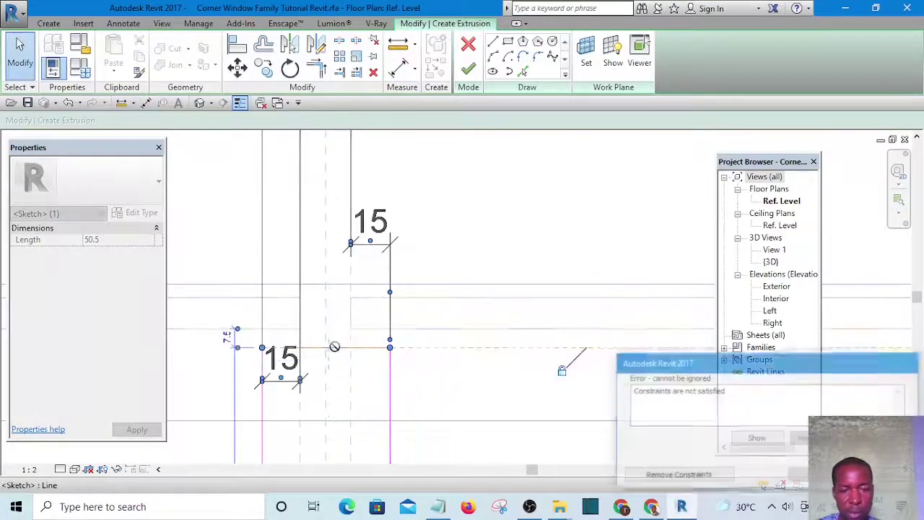
pyautogui.click(683, 476)
pyautogui.press('Escape')
pyautogui.scroll(-5, 501, 217)
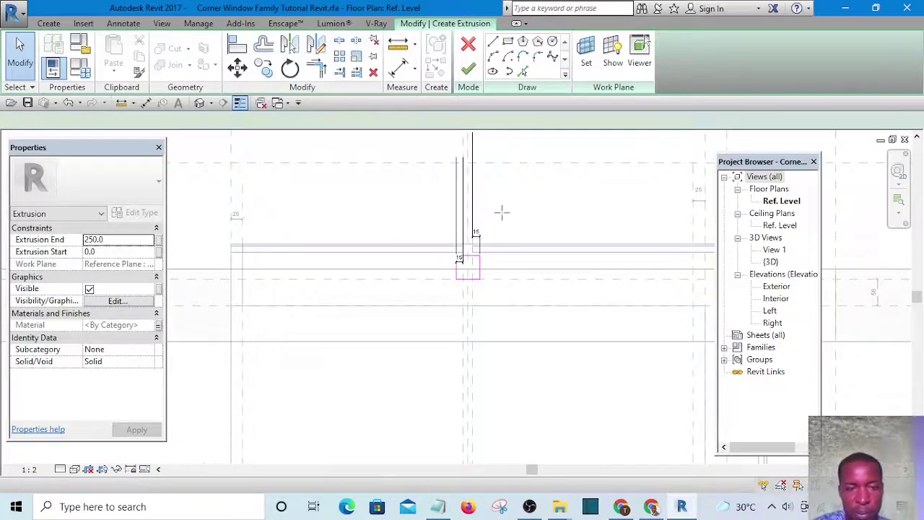
# - Draw a horizontal reference plane across the window plan, just above the first rectangle's top edge
pyautogui.press('r')
pyautogui.press('p')
pyautogui.scroll(5, 362, 214)
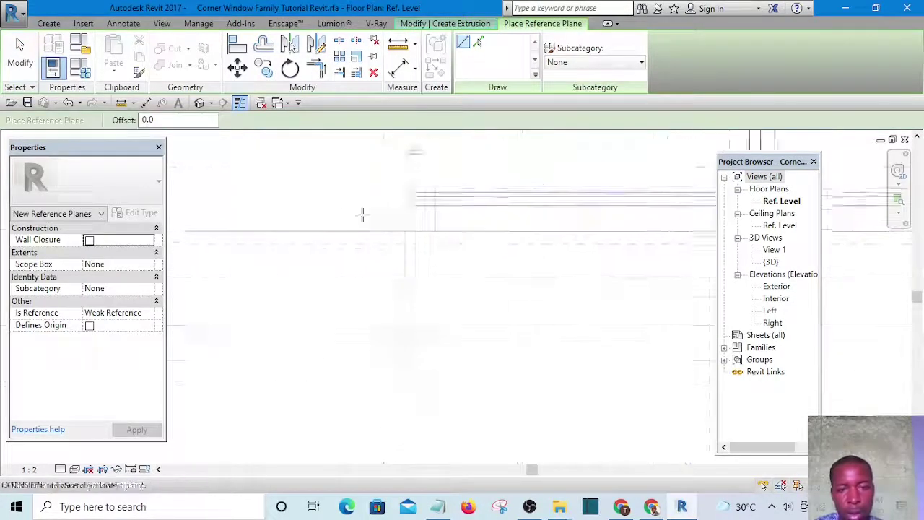
pyautogui.click(258, 202)
pyautogui.scroll(-4, 260, 202)
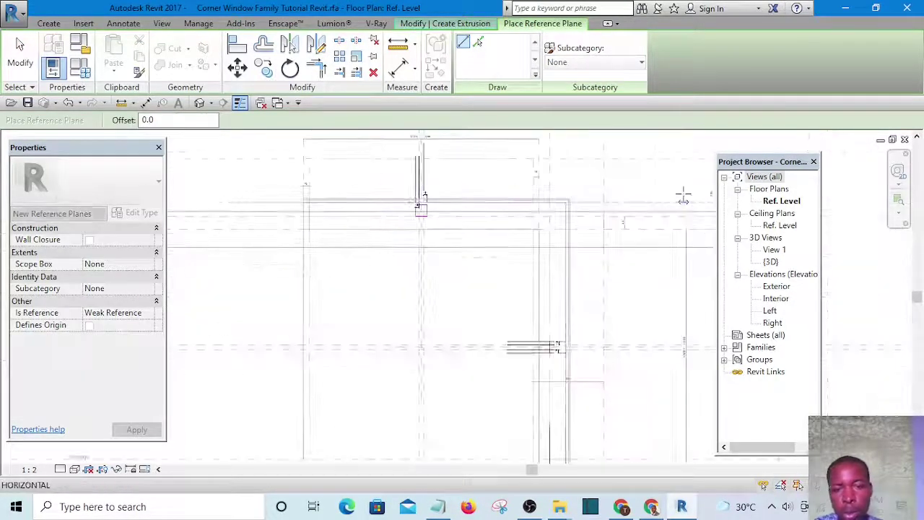
pyautogui.scroll(2, 599, 207)
pyautogui.press('Escape')
pyautogui.press('Escape')
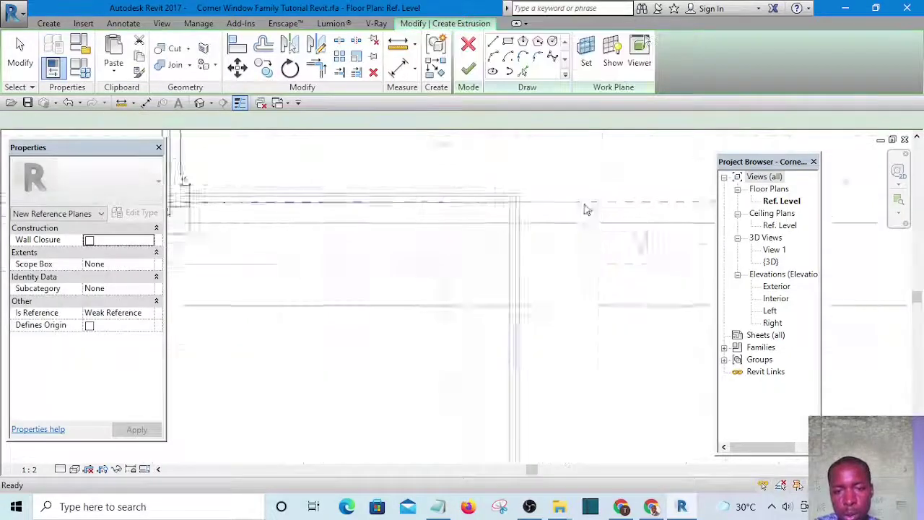
# - Shift the new horizontal reference plane off the frame, and align and lock it to the frame's inner edge
pyautogui.click(583, 220)
pyautogui.moveTo(584, 220); pyautogui.dragTo(583, 216)
pyautogui.press('Escape')
pyautogui.scroll(2, 454, 210)
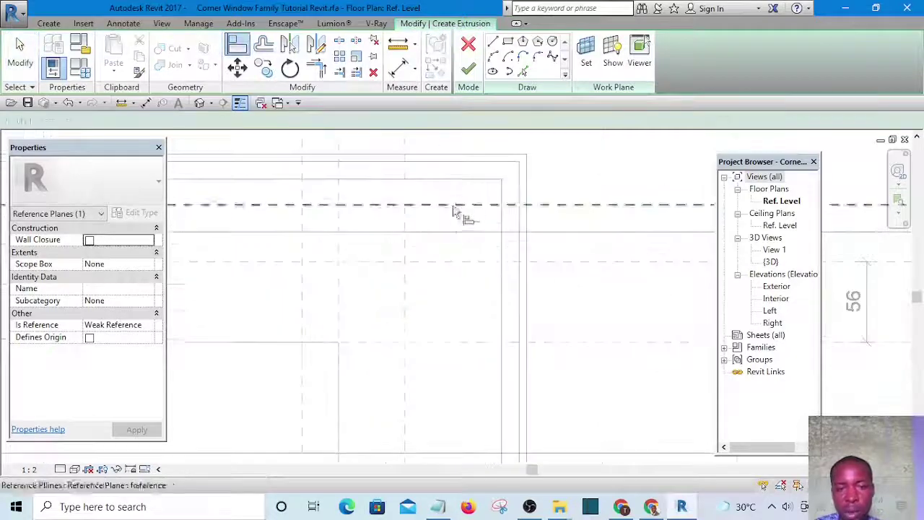
pyautogui.press('a')
pyautogui.press('l')
pyautogui.click(465, 191)
pyautogui.click(468, 208)
pyautogui.scroll(-2, 476, 204)
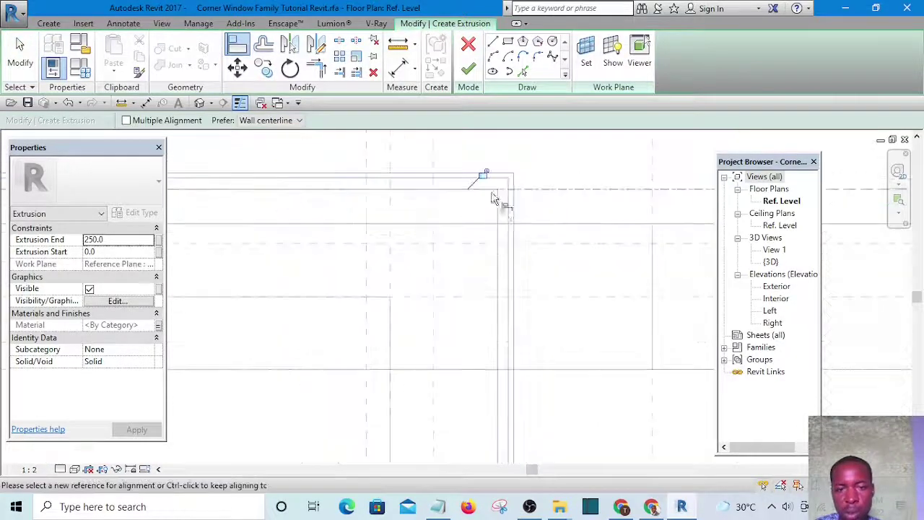
pyautogui.scroll(-4, 558, 171)
pyautogui.press('Escape')
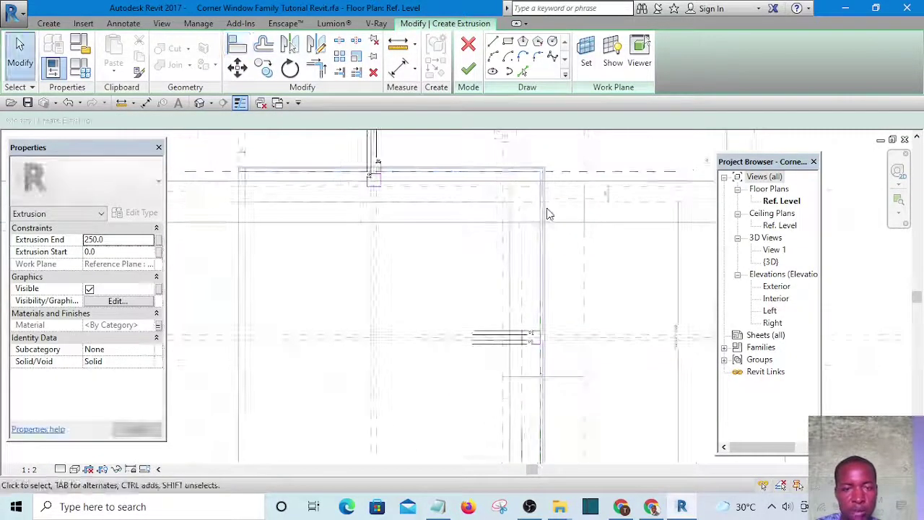
# - Align the first rectangle's top edge to the new horizontal reference plane and lock the alignment
pyautogui.scroll(5, 376, 162)
pyautogui.scroll(-1, 246, 202)
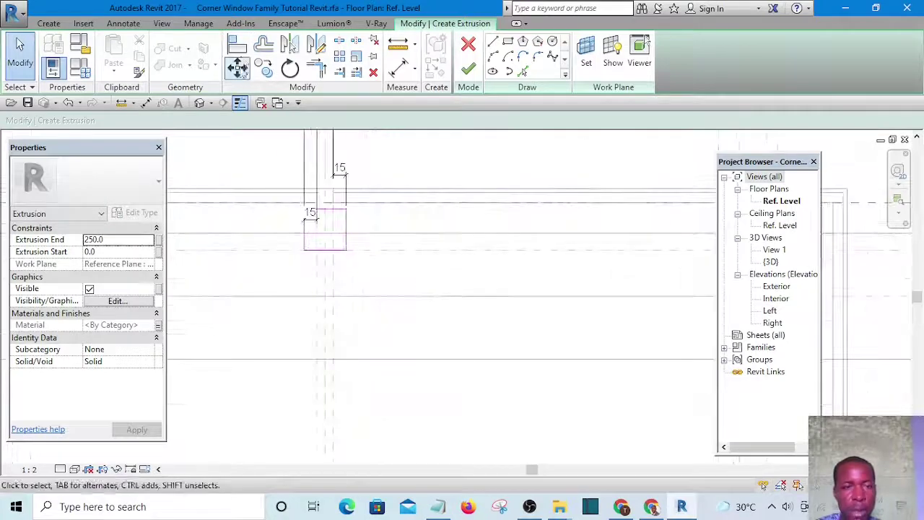
pyautogui.click(237, 45)
pyautogui.scroll(-2, 501, 198)
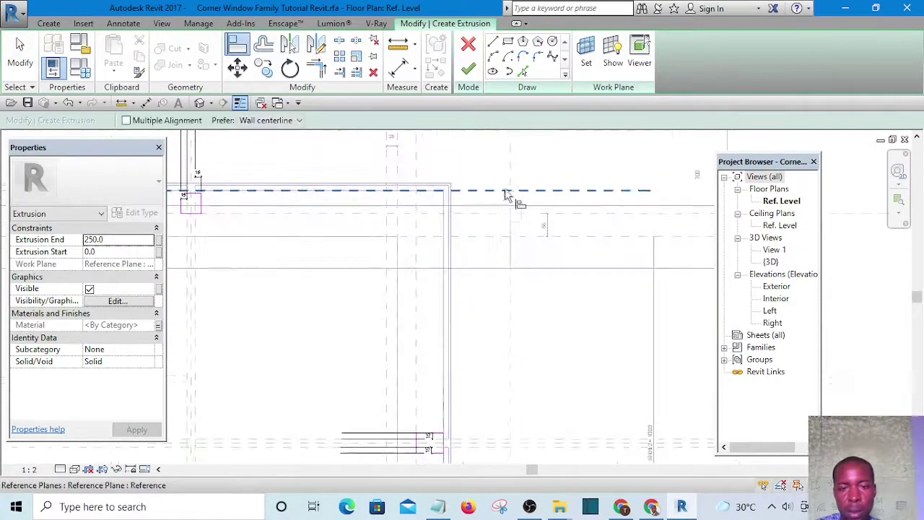
pyautogui.click(492, 191)
pyautogui.scroll(-2, 489, 225)
pyautogui.scroll(6, 312, 207)
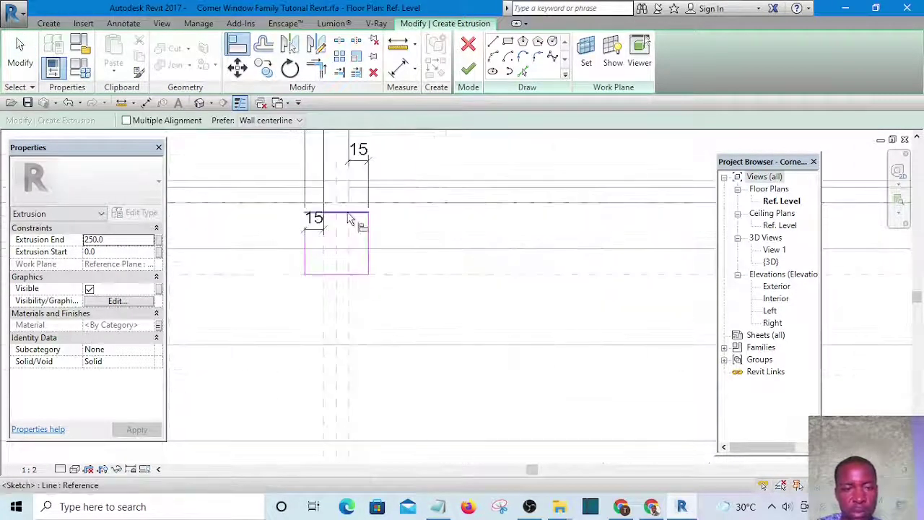
pyautogui.scroll(-6, 282, 221)
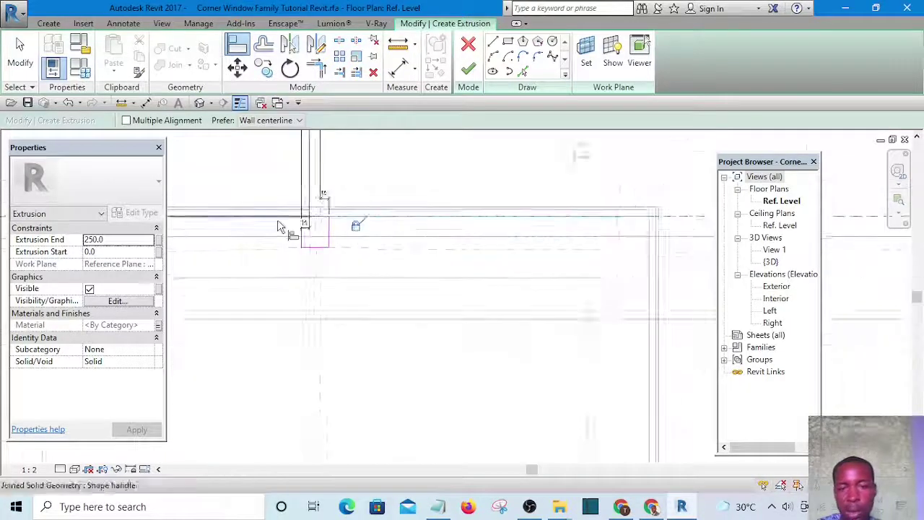
pyautogui.press('Escape')
pyautogui.press('Escape')
# - Dimension the distance between the new horizontal reference plane and the horizontal reference plane directly below it
pyautogui.scroll(1, 546, 175)
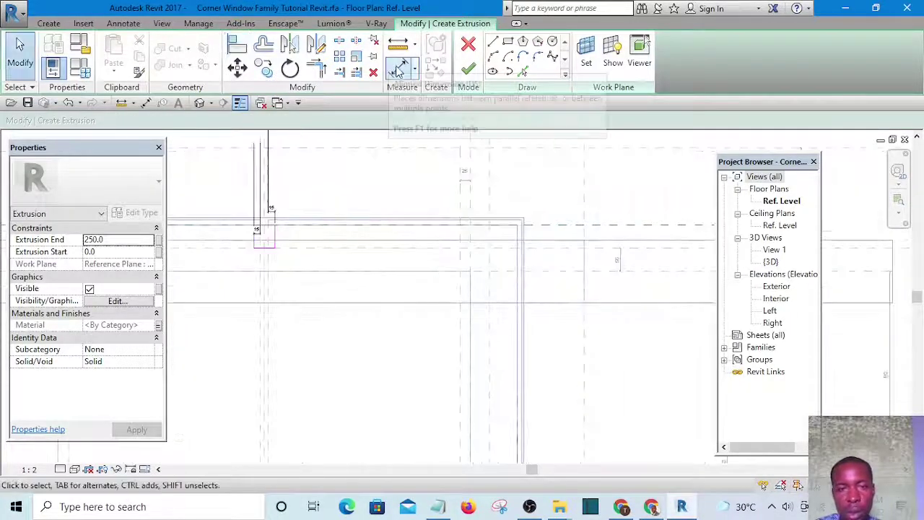
pyautogui.click(396, 68)
pyautogui.scroll(1, 567, 227)
pyautogui.scroll(1, 556, 269)
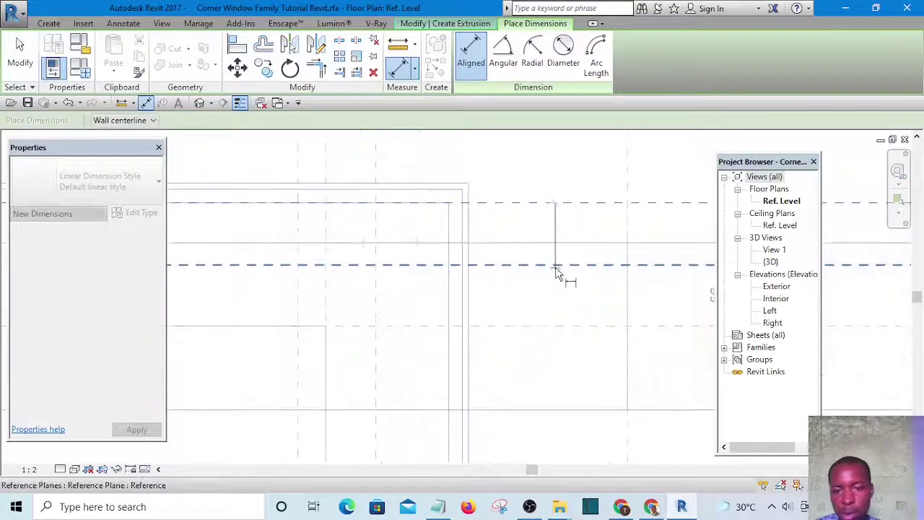
pyautogui.click(556, 266)
pyautogui.click(551, 227)
pyautogui.scroll(-4, 521, 227)
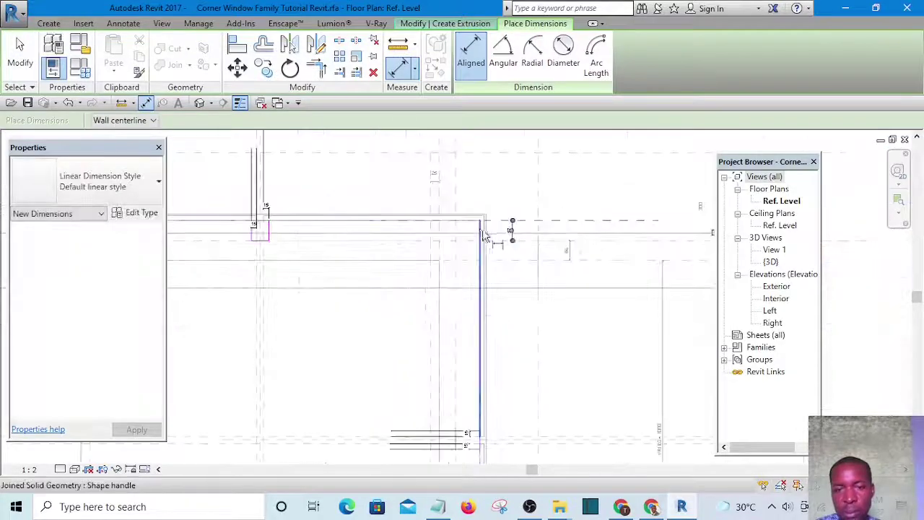
# - Place the dimension between the two horizontal reference planes and finish the mullion extrusion sketch
pyautogui.moveTo(577, 234); pyautogui.dragTo(518, 233, button='middle')
pyautogui.click(522, 182)
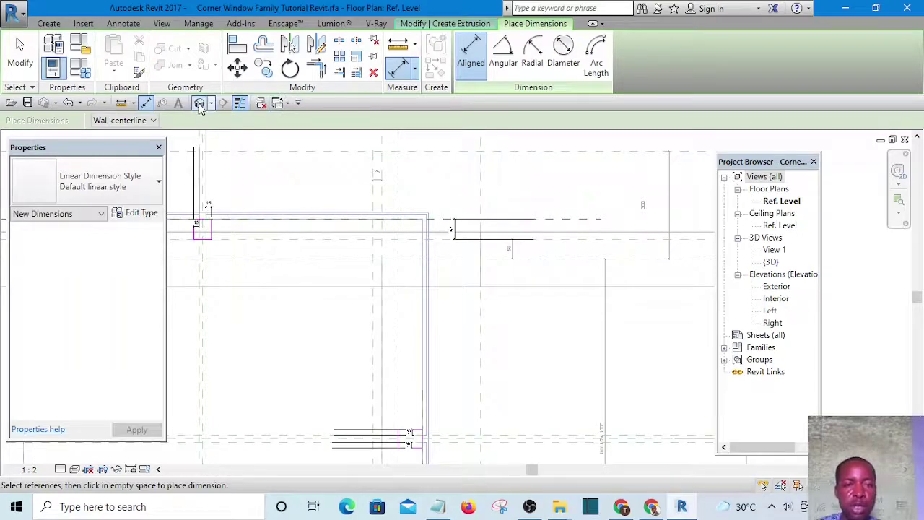
pyautogui.click(20, 47)
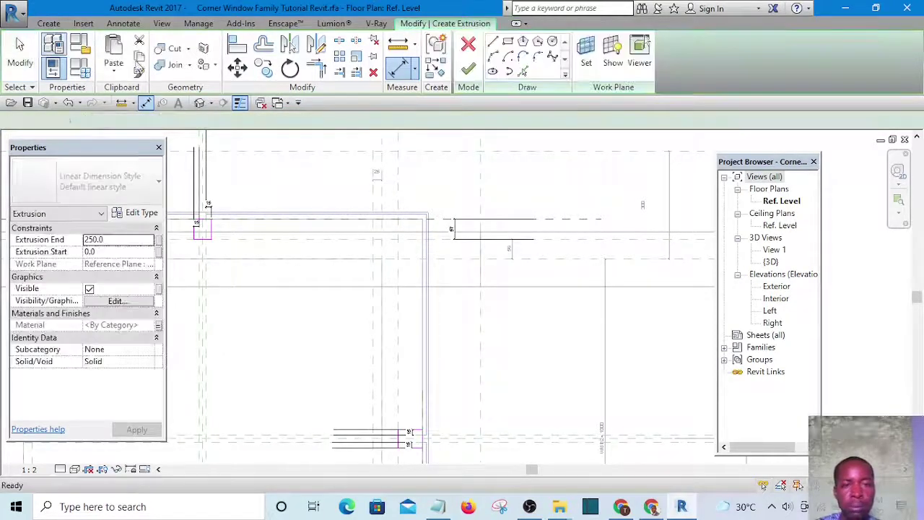
pyautogui.click(469, 69)
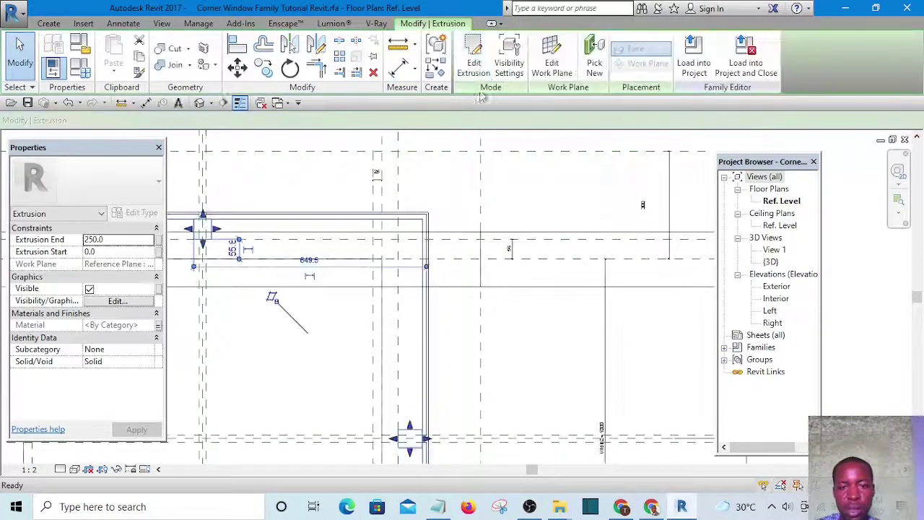
# - Open the Exterior elevation and make the mullion extrusion's temporary horizontal dimension permanent
pyautogui.scroll(3, 532, 294)
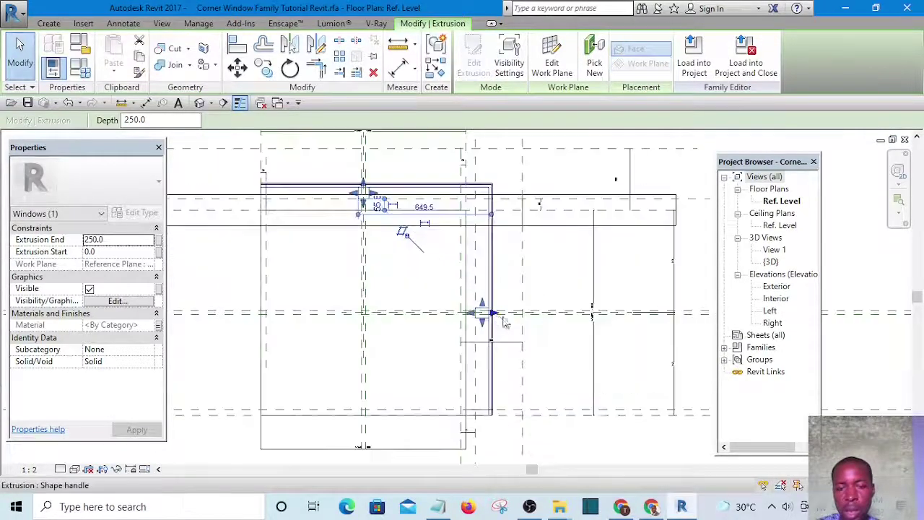
pyautogui.doubleClick(776, 286)
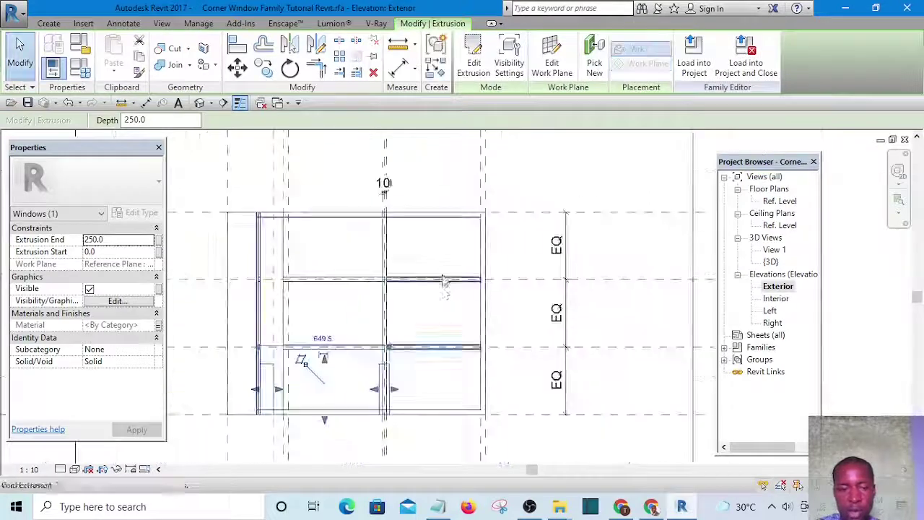
pyautogui.scroll(-2, 426, 339)
pyautogui.scroll(3, 434, 332)
pyautogui.scroll(-3, 445, 326)
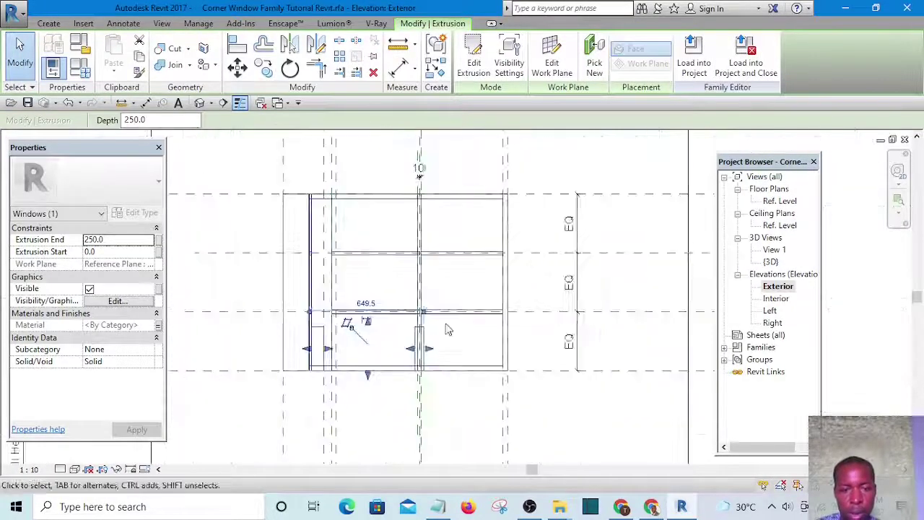
pyautogui.click(367, 376)
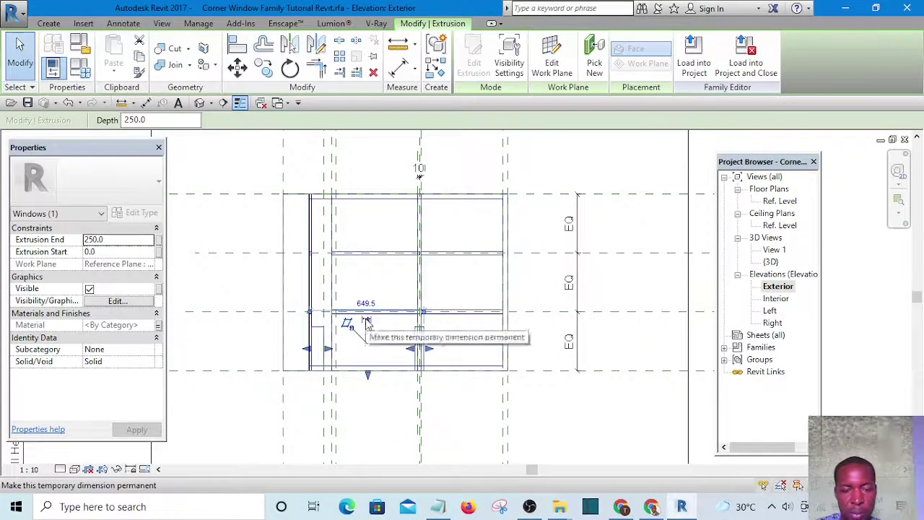
pyautogui.click(367, 323)
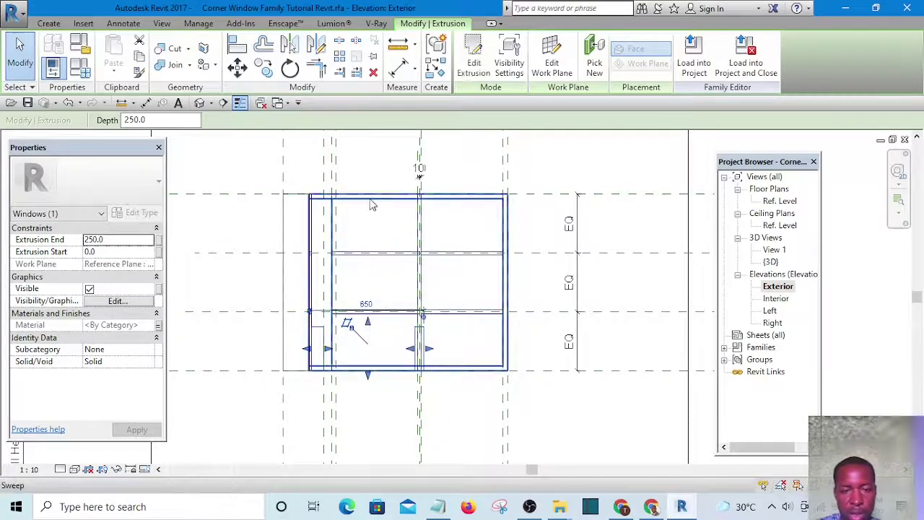
# - Stretch the mullion extrusion's top up to the window's head reference plane, giving an Extrusion End of 1000, and lock it
pyautogui.scroll(3, 370, 312)
pyautogui.moveTo(367, 316); pyautogui.dragTo(371, 165)
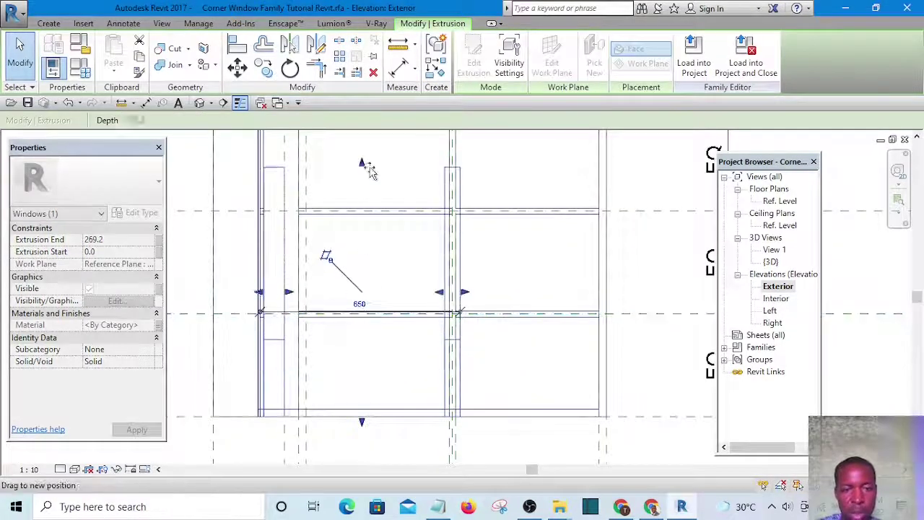
pyautogui.scroll(4, 371, 354)
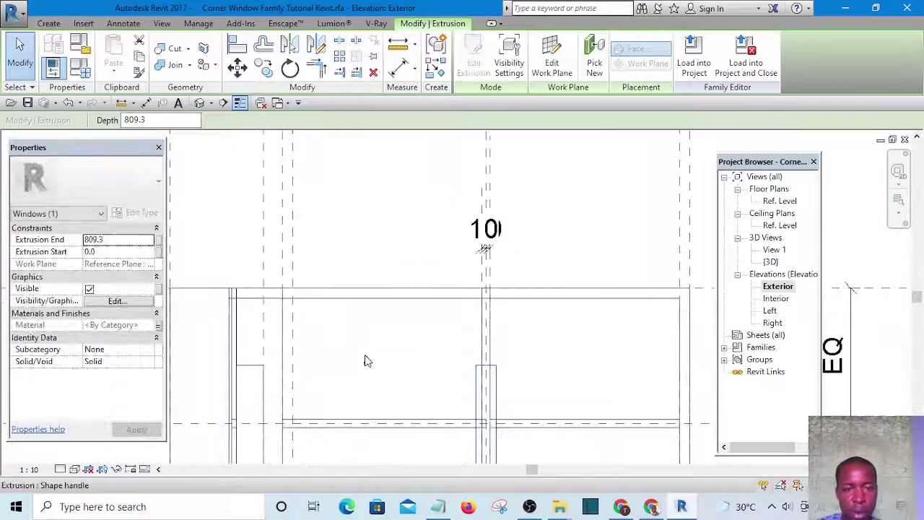
pyautogui.moveTo(368, 311); pyautogui.dragTo(368, 346)
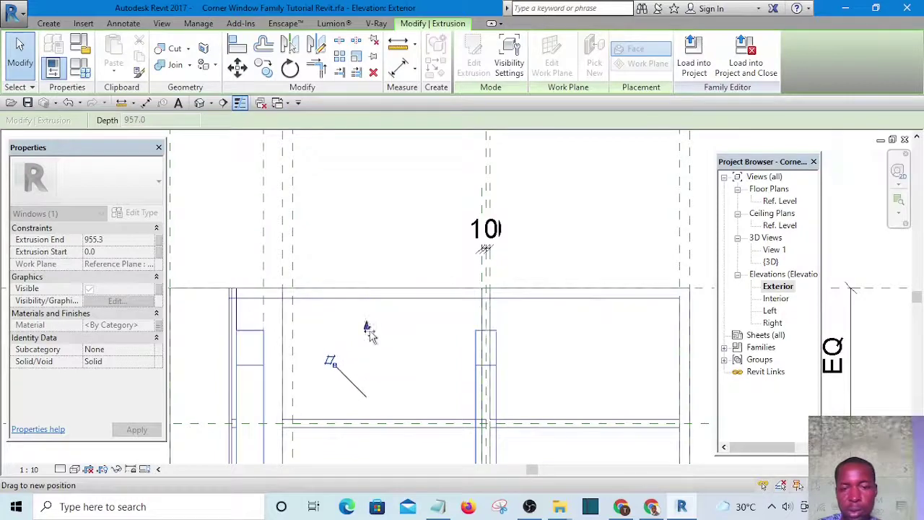
pyautogui.moveTo(370, 334); pyautogui.dragTo(371, 326)
pyautogui.scroll(-3, 365, 324)
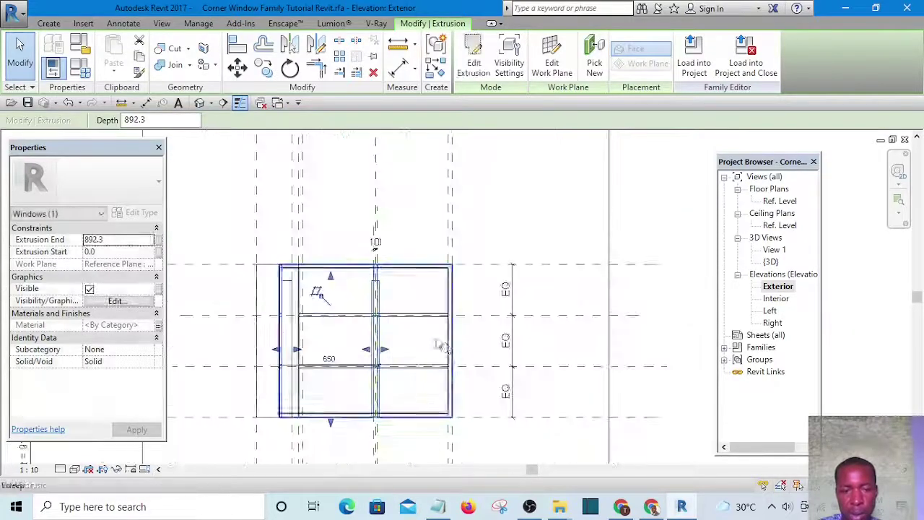
pyautogui.scroll(1, 333, 273)
pyautogui.moveTo(329, 280); pyautogui.dragTo(610, 264)
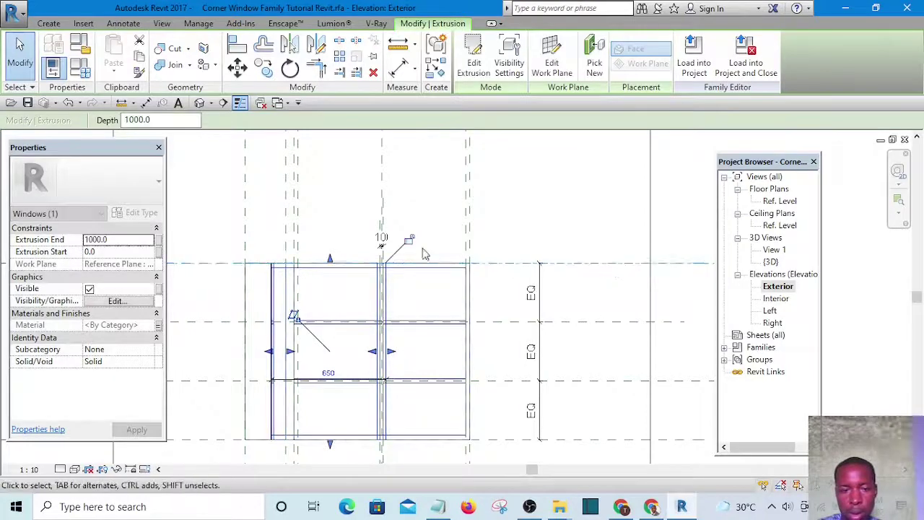
# - Snap the mullion extrusion's base to the reference plane at the window's sill and lock it there
pyautogui.scroll(-5, 358, 208)
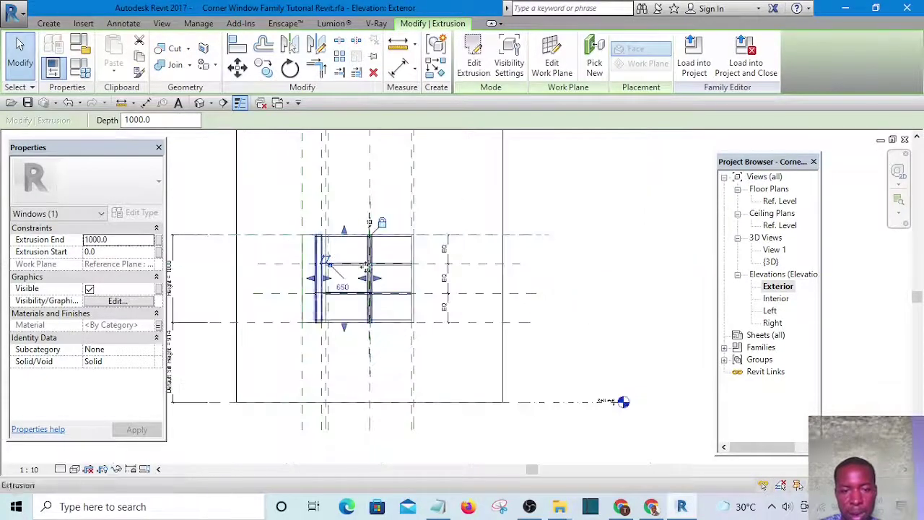
pyautogui.scroll(4, 357, 345)
pyautogui.moveTo(336, 314); pyautogui.dragTo(336, 300)
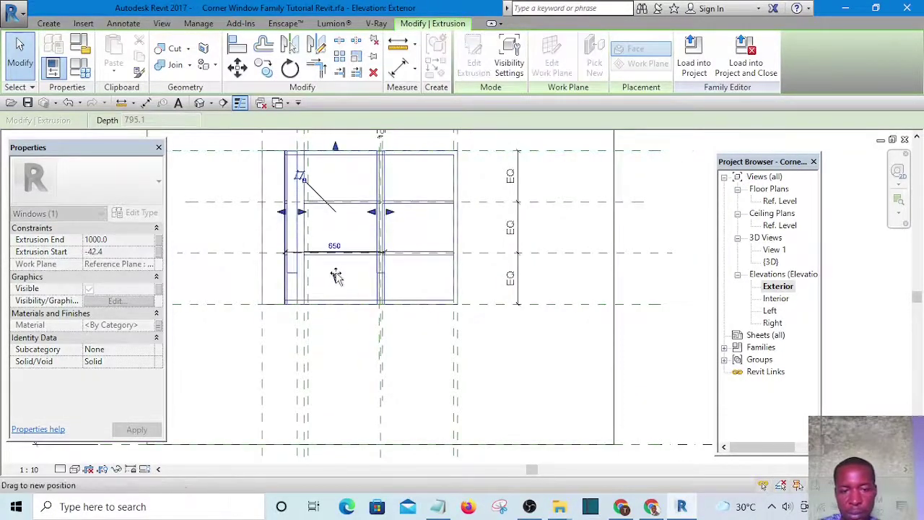
pyautogui.moveTo(556, 300); pyautogui.dragTo(557, 306)
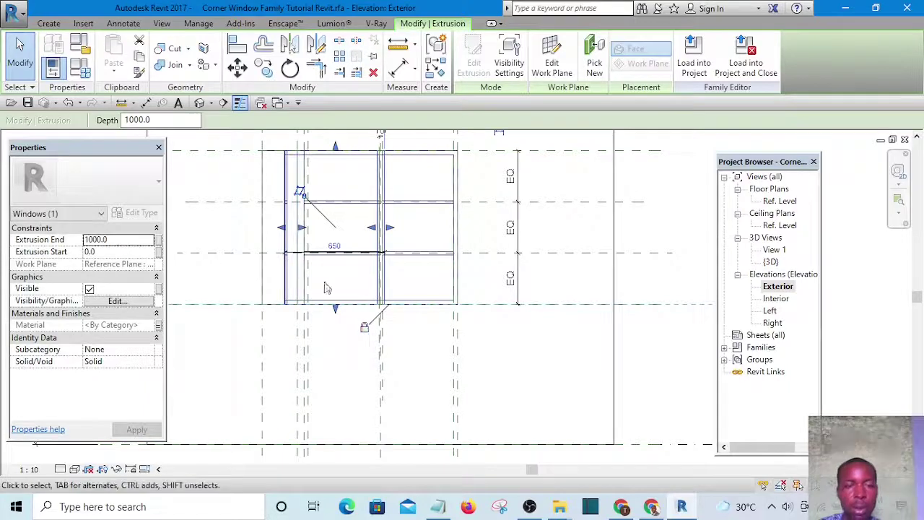
# - Inspect the full-height mullions in the default 3D view from the front, back and underside of the corner window
pyautogui.click(202, 103)
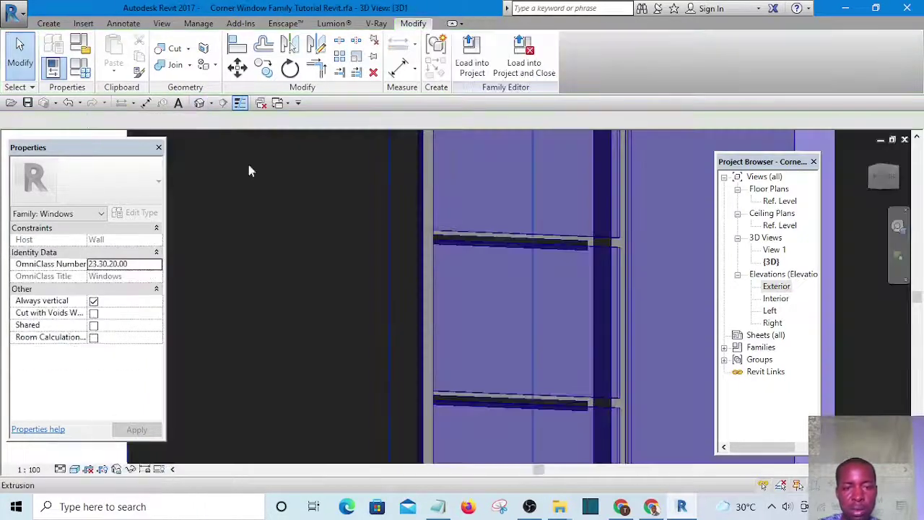
pyautogui.scroll(-5, 336, 234)
pyautogui.keyDown('shift'); pyautogui.moveTo(455, 288); pyautogui.dragTo(445, 416, button='middle'); pyautogui.keyUp('shift')
pyautogui.scroll(5, 425, 308)
pyautogui.scroll(-5, 457, 340)
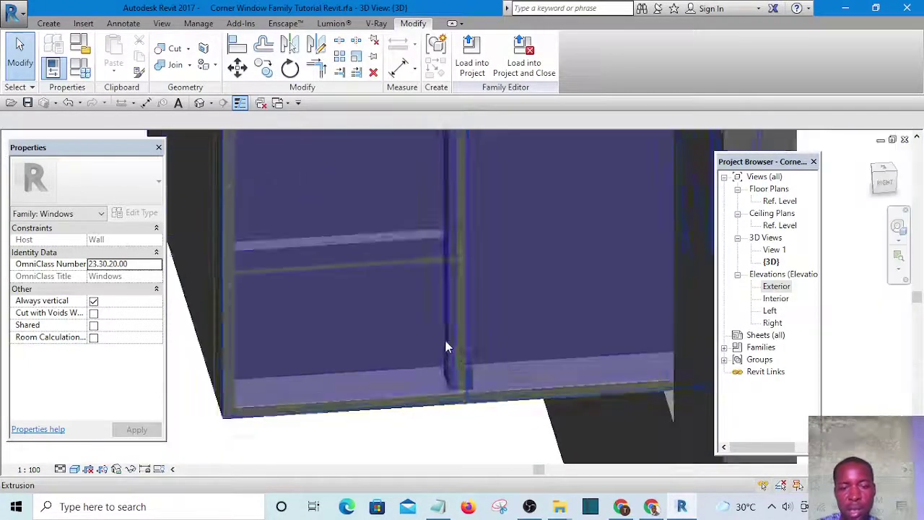
pyautogui.keyDown('shift'); pyautogui.moveTo(526, 320); pyautogui.dragTo(365, 219, button='middle'); pyautogui.keyUp('shift')
pyautogui.scroll(3, 528, 352)
pyautogui.scroll(3, 592, 417)
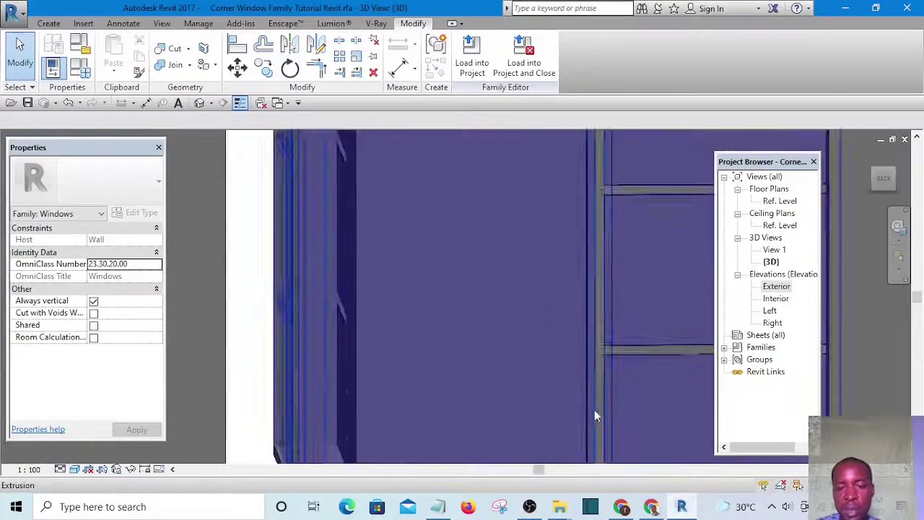
pyautogui.scroll(-5, 361, 285)
pyautogui.keyDown('shift'); pyautogui.moveTo(510, 340); pyautogui.dragTo(419, 394, button='middle'); pyautogui.keyUp('shift')
pyautogui.scroll(5, 361, 372)
pyautogui.scroll(3, 362, 371)
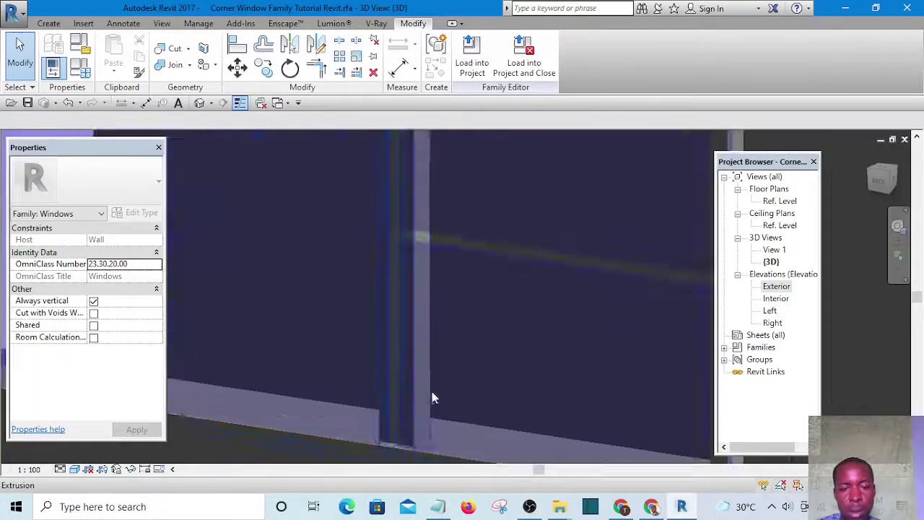
pyautogui.scroll(-4, 374, 348)
pyautogui.keyDown('shift'); pyautogui.moveTo(375, 348); pyautogui.dragTo(667, 337, button='middle'); pyautogui.keyUp('shift')
pyautogui.scroll(1, 371, 254)
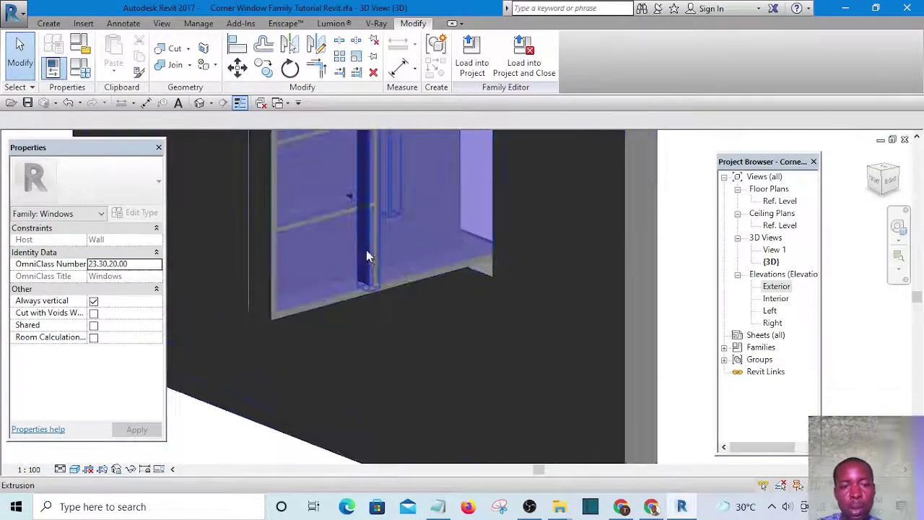
pyautogui.keyDown('shift'); pyautogui.moveTo(302, 259); pyautogui.dragTo(456, 154, button='middle'); pyautogui.keyUp('shift')
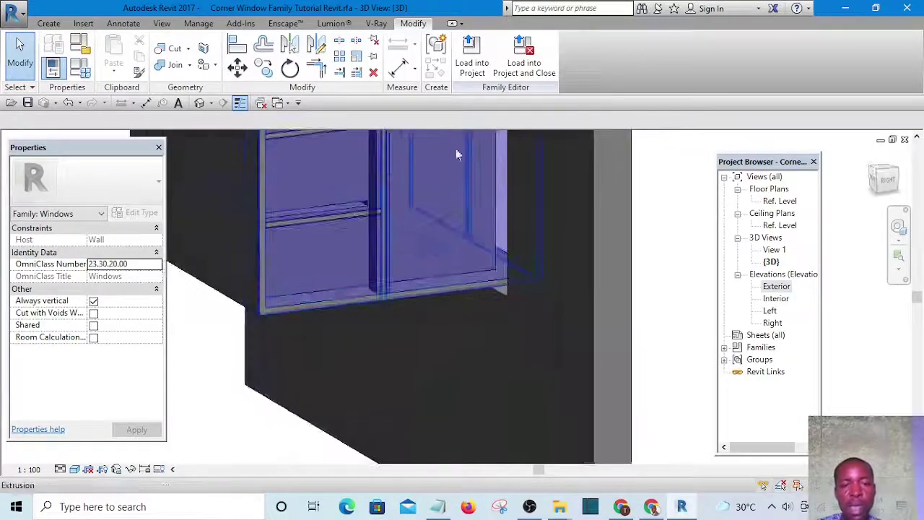
# - Load the corner window family into the project, overwriting the existing version, and set its Width2 type parameter to 1700
pyautogui.click(471, 65)
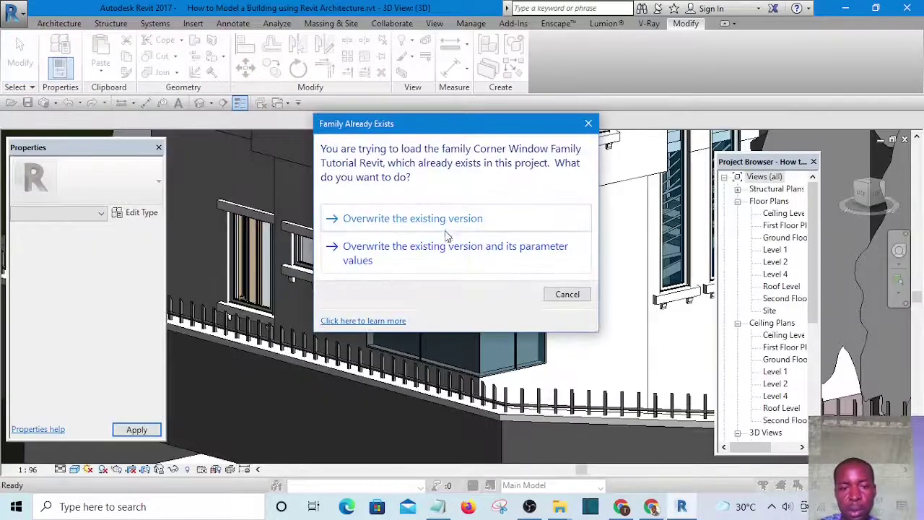
pyautogui.click(443, 220)
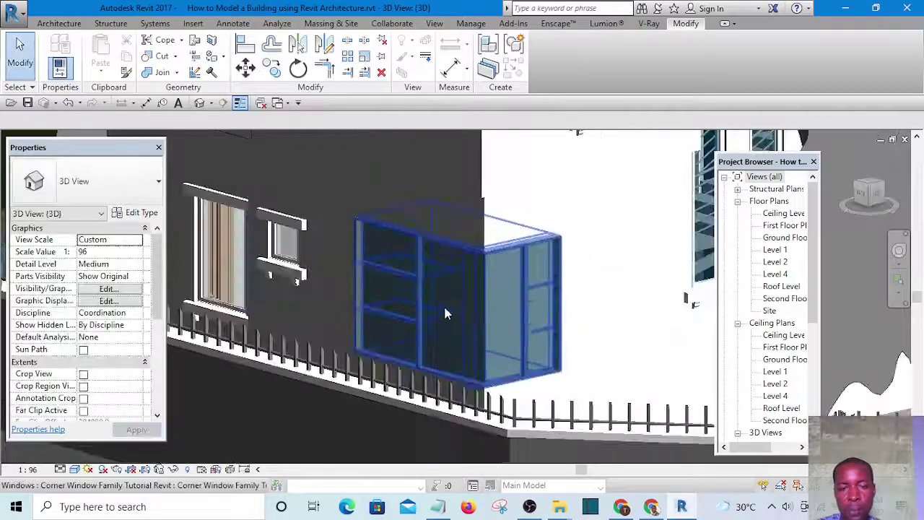
pyautogui.click(443, 305)
pyautogui.click(138, 212)
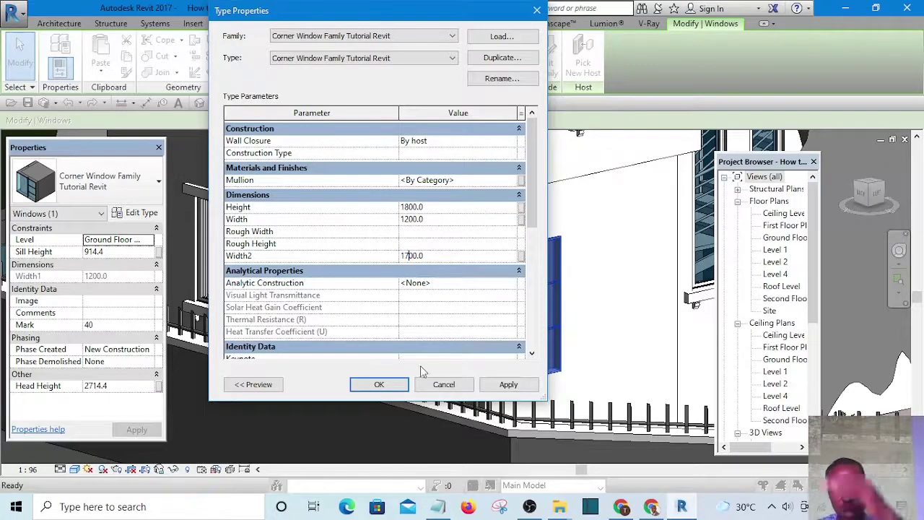
pyautogui.click(380, 385)
pyautogui.scroll(3, 450, 350)
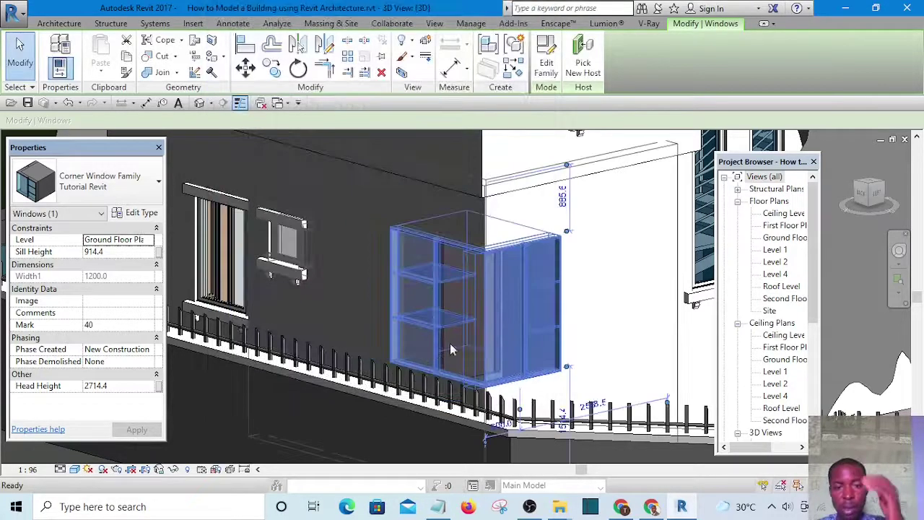
pyautogui.scroll(-5, 530, 325)
pyautogui.click(575, 403)
pyautogui.scroll(5, 521, 322)
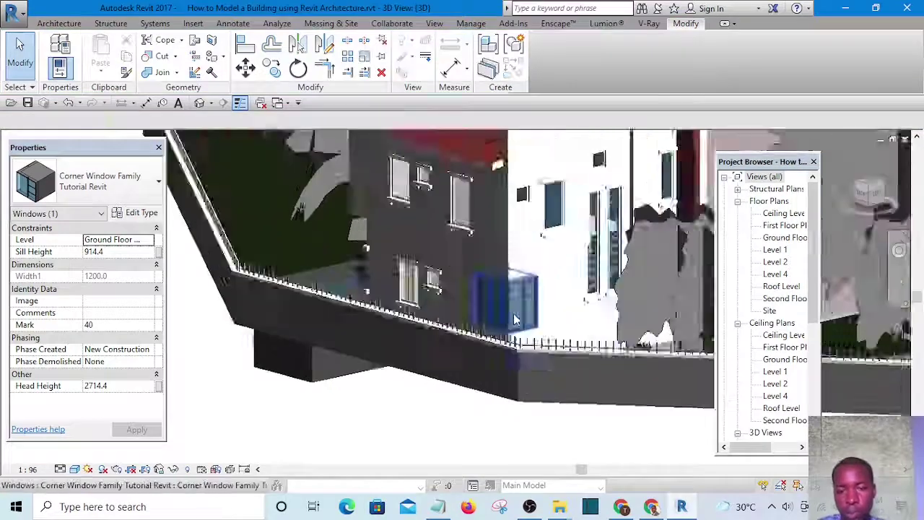
pyautogui.scroll(2, 525, 325)
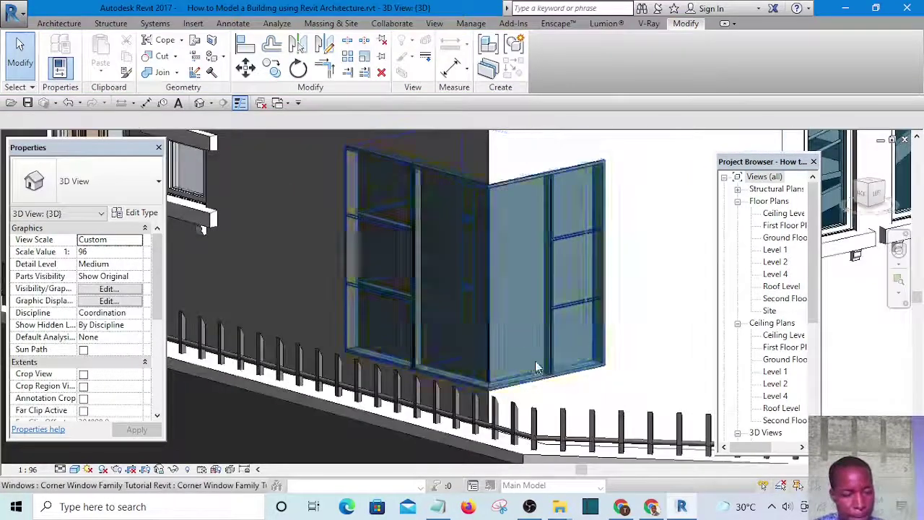
# - Delete the fence walls and their railing in front of the corner window
pyautogui.keyDown('shift'); pyautogui.moveTo(485, 341); pyautogui.dragTo(326, 248, button='middle'); pyautogui.keyUp('shift')
pyautogui.scroll(-3, 327, 247)
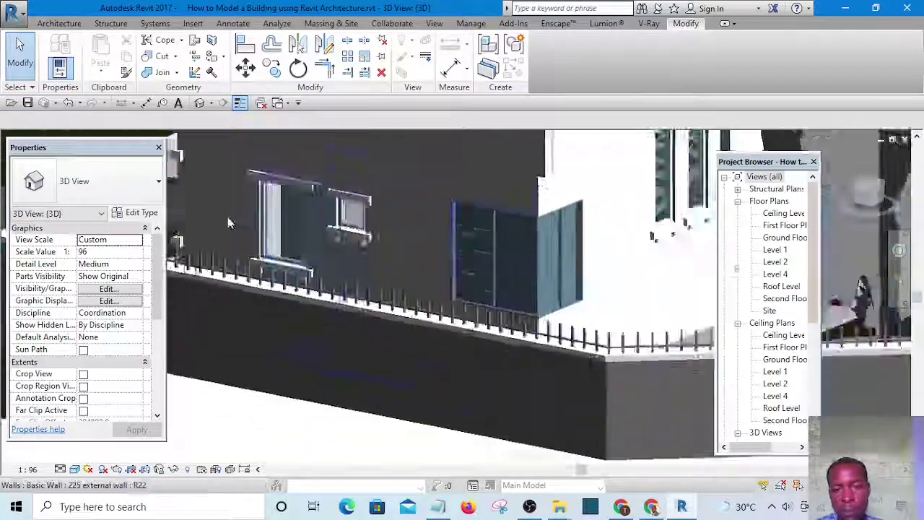
pyautogui.click(535, 320)
pyautogui.keyDown('ctrl'); pyautogui.click(527, 384); pyautogui.keyUp('ctrl')
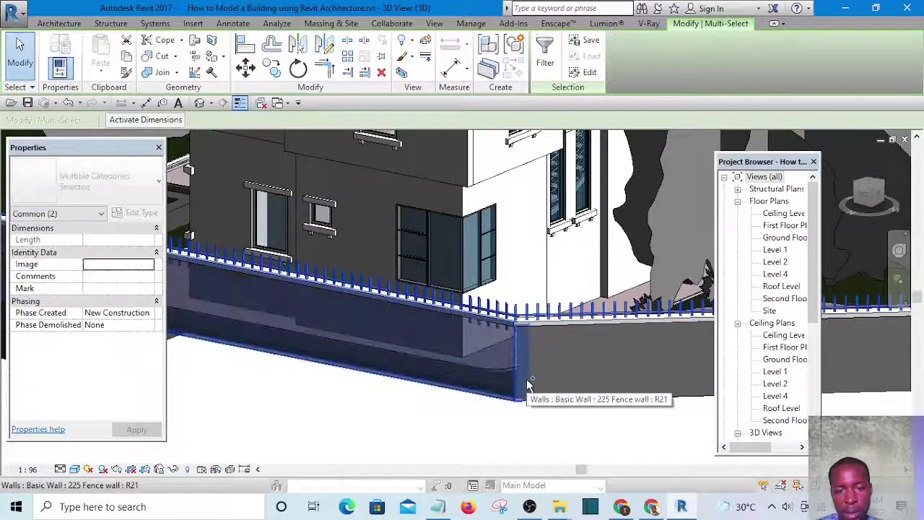
pyautogui.keyDown('ctrl'); pyautogui.click(628, 396); pyautogui.keyUp('ctrl')
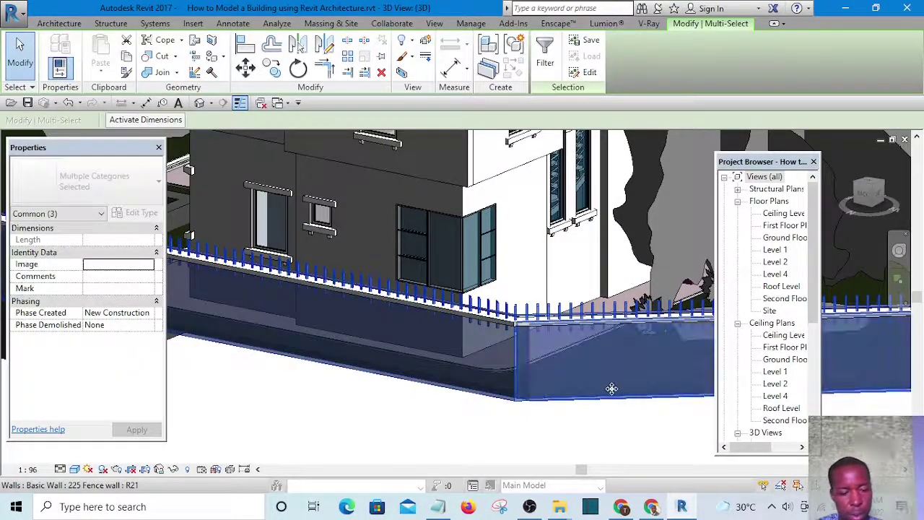
pyautogui.press('Delete')
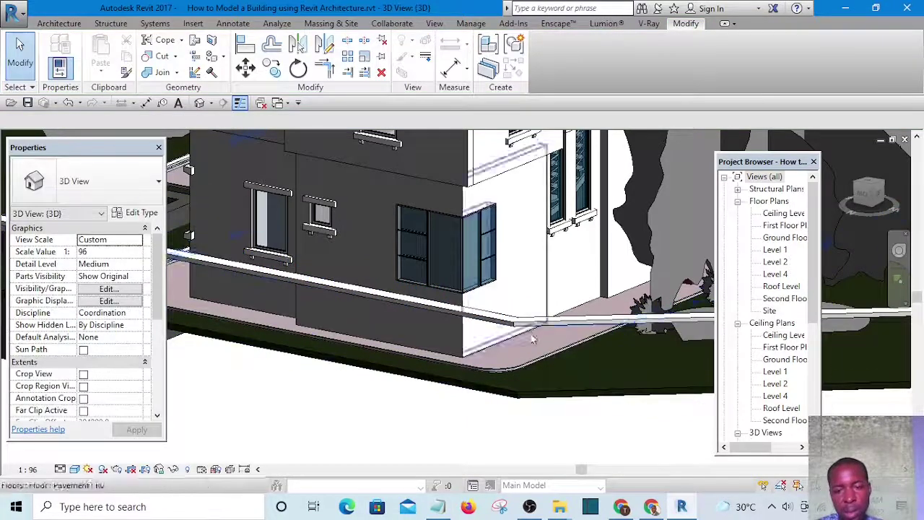
# - Delete the leftover in-place coping that ran along the top of the fence
pyautogui.click(527, 325)
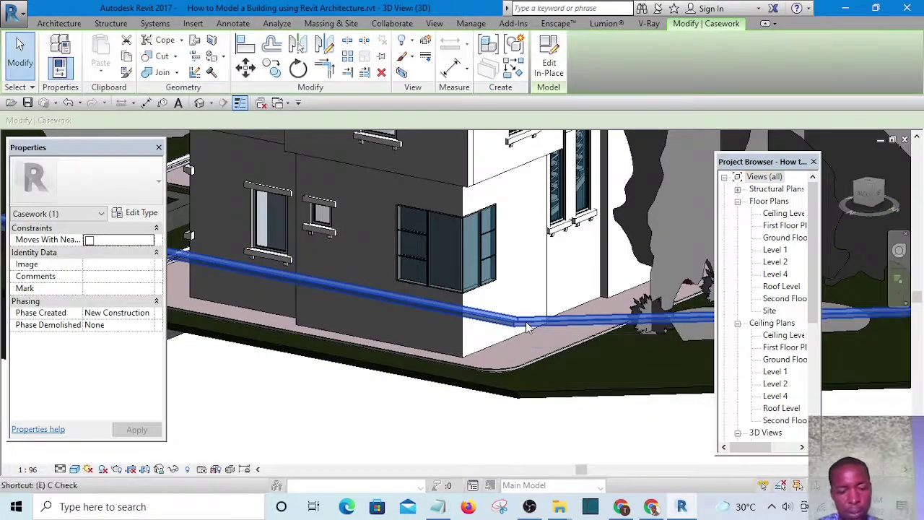
pyautogui.press('Delete')
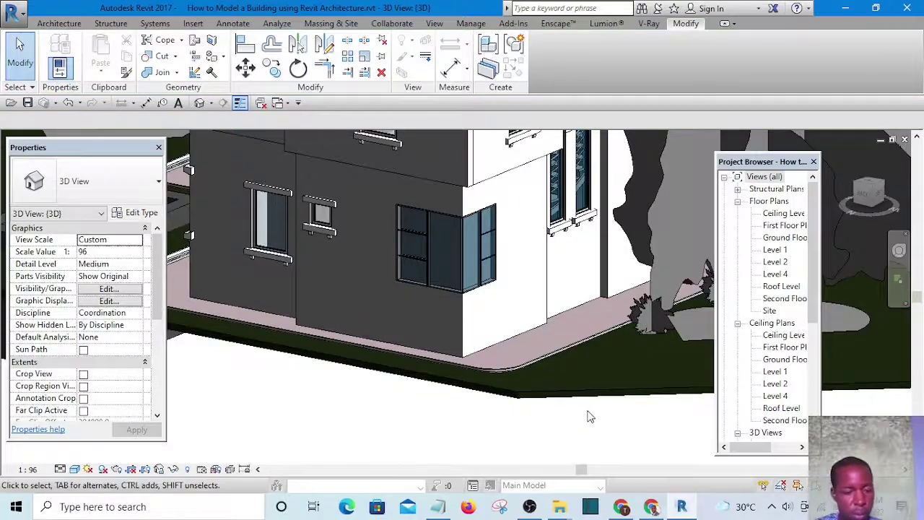
pyautogui.scroll(6, 497, 389)
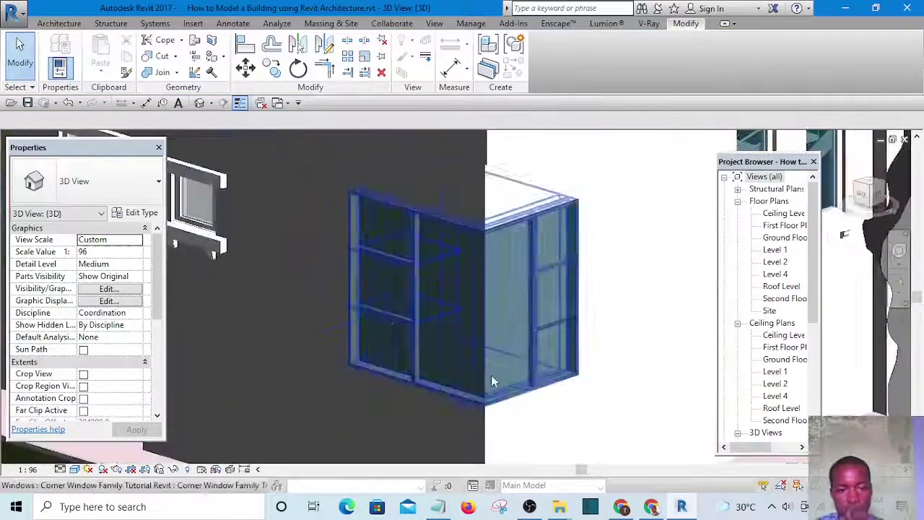
pyautogui.scroll(-8, 602, 409)
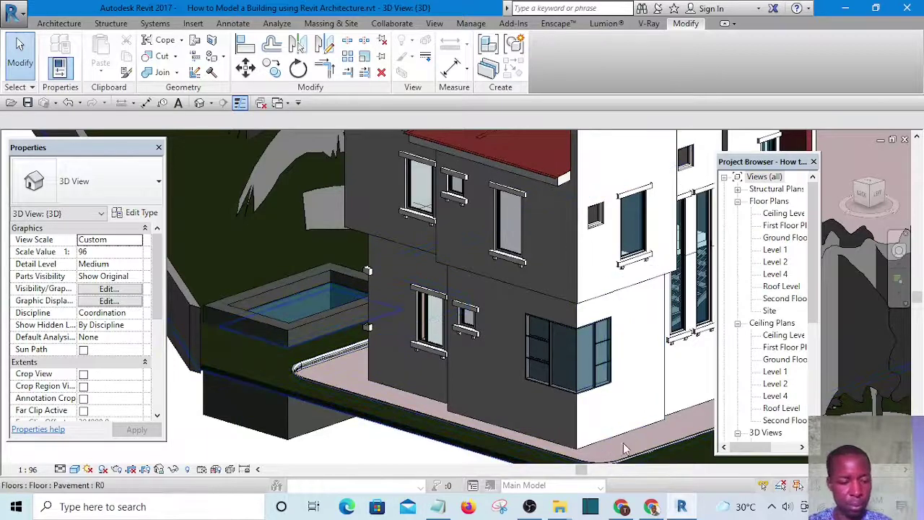
# - Select the ground-floor corner window in the 3D view and open its family for editing
pyautogui.scroll(8, 441, 349)
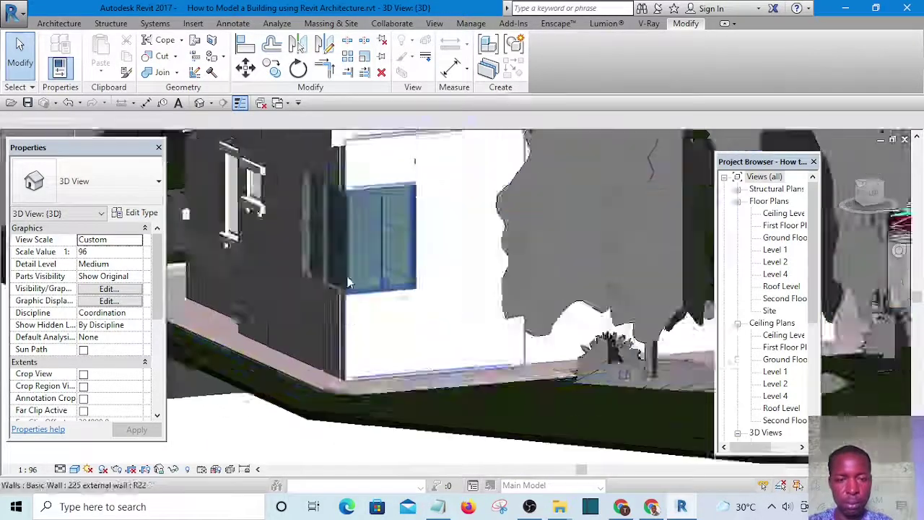
pyautogui.scroll(-5, 599, 430)
pyautogui.scroll(4, 431, 318)
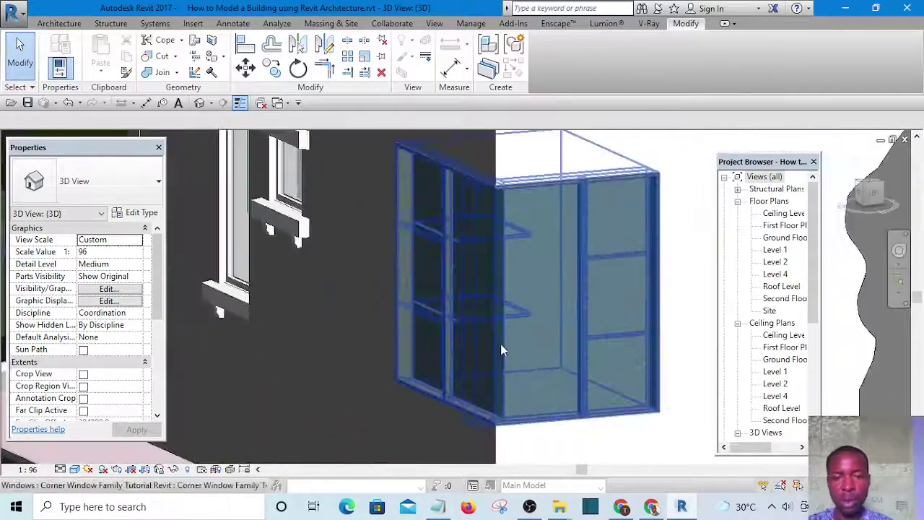
pyautogui.scroll(2, 464, 348)
pyautogui.scroll(2, 649, 408)
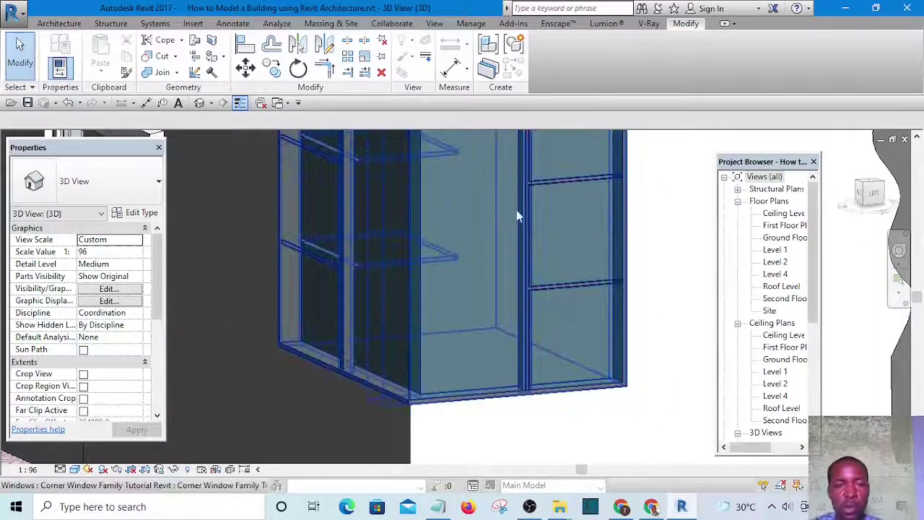
pyautogui.click(419, 223)
pyautogui.click(565, 192)
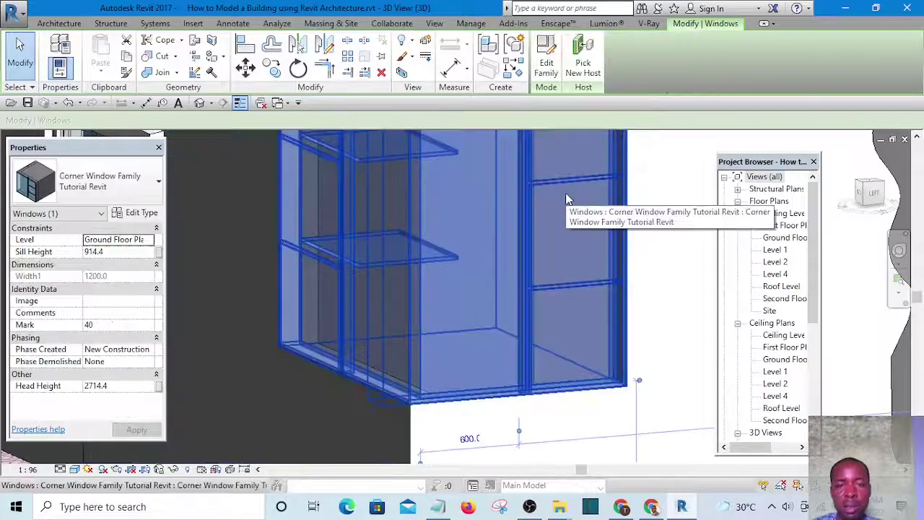
pyautogui.click(547, 69)
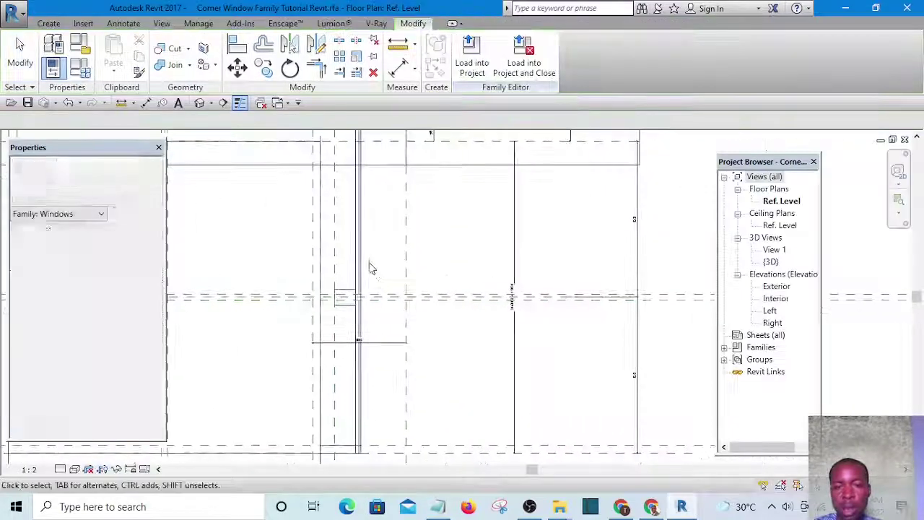
# - Open the Exterior elevation of the window family at the horizontal glazing bars
pyautogui.doubleClick(777, 287)
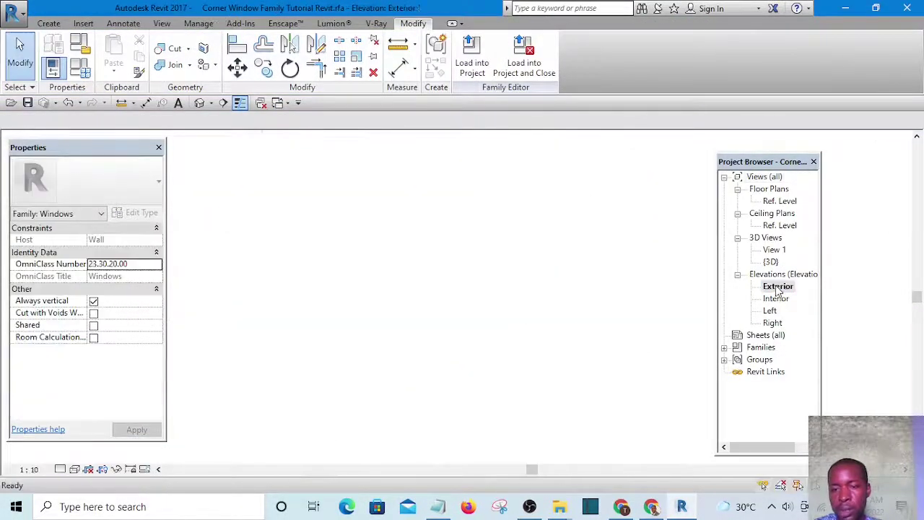
pyautogui.scroll(3, 390, 233)
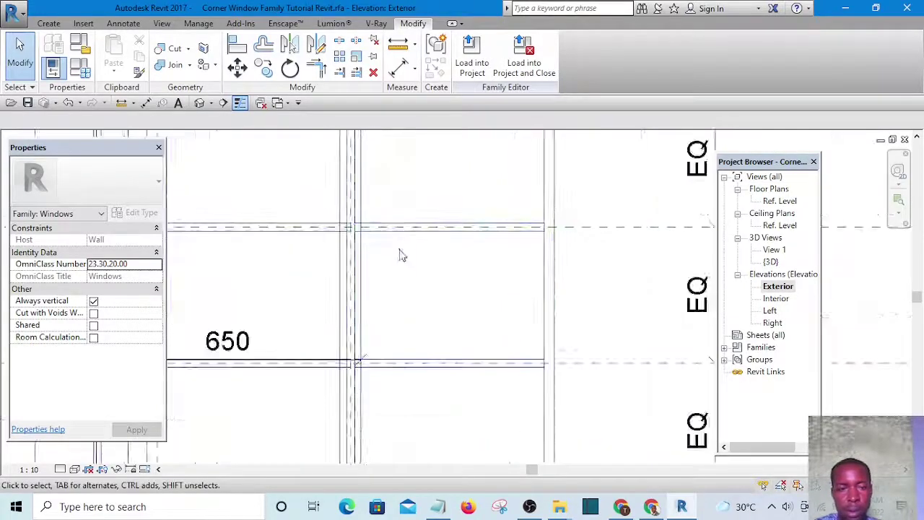
pyautogui.scroll(2, 348, 246)
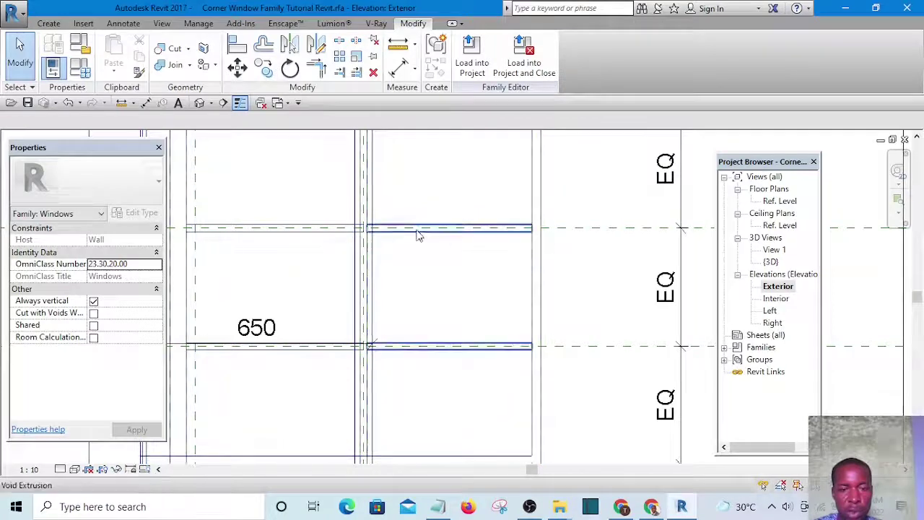
pyautogui.scroll(-2, 421, 266)
pyautogui.moveTo(482, 229); pyautogui.dragTo(443, 233, button='middle')
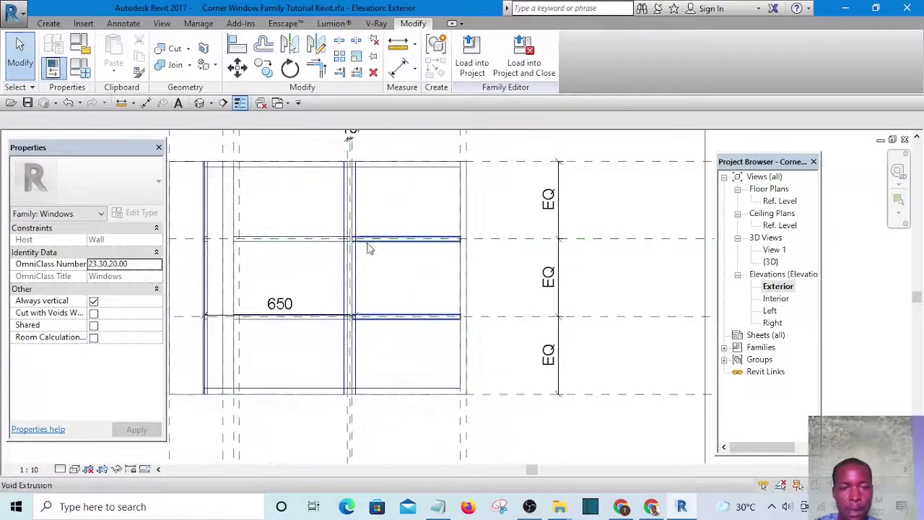
pyautogui.scroll(1, 367, 248)
pyautogui.moveTo(567, 251); pyautogui.dragTo(549, 256, button='middle')
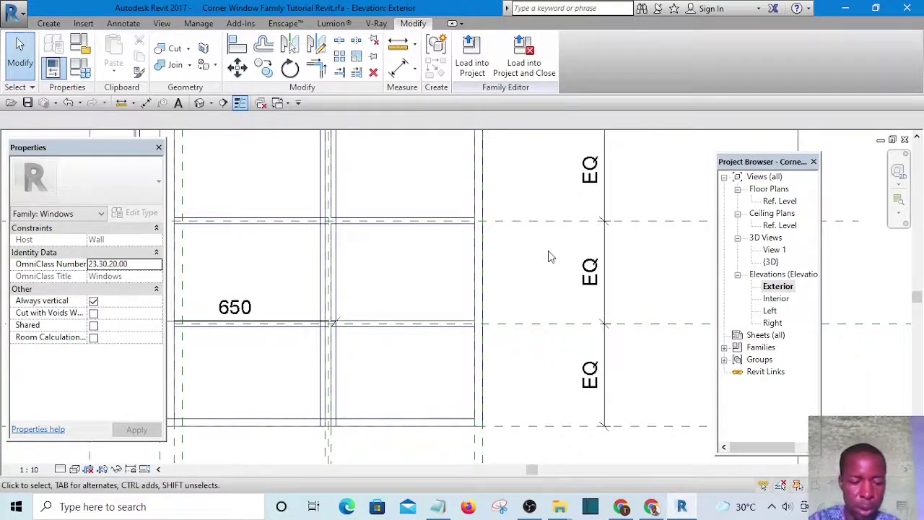
# - Start an extrusion and sketch a rectangle about 85 mm high around the upper horizontal bar of the right-hand pane
pyautogui.click(49, 24)
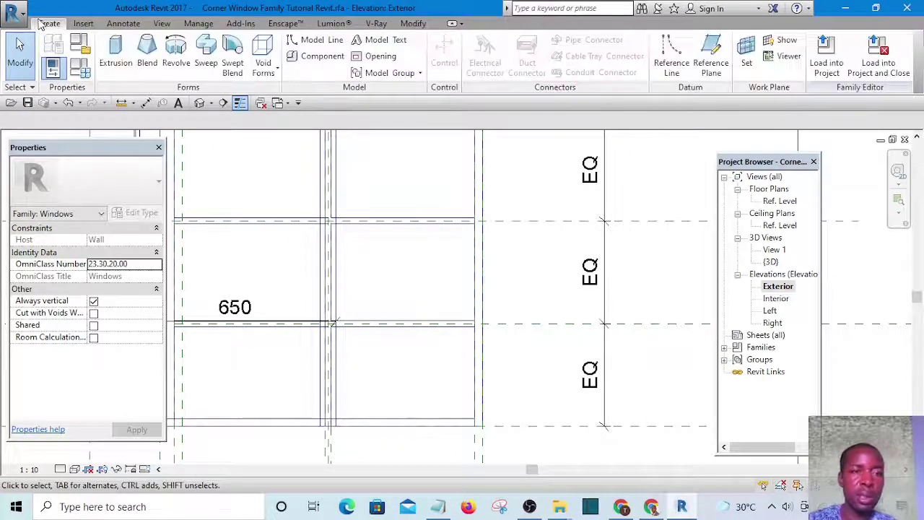
pyautogui.click(116, 54)
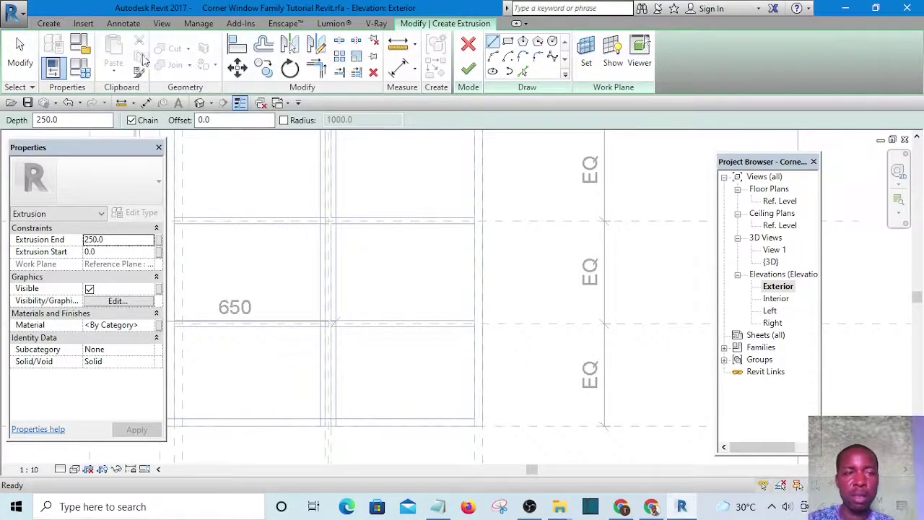
pyautogui.click(508, 43)
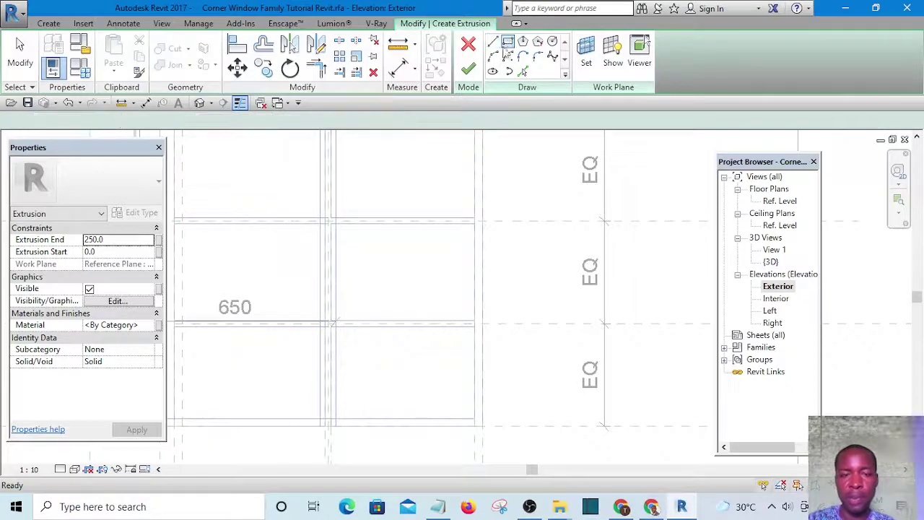
pyautogui.scroll(2, 392, 202)
pyautogui.scroll(-3, 390, 225)
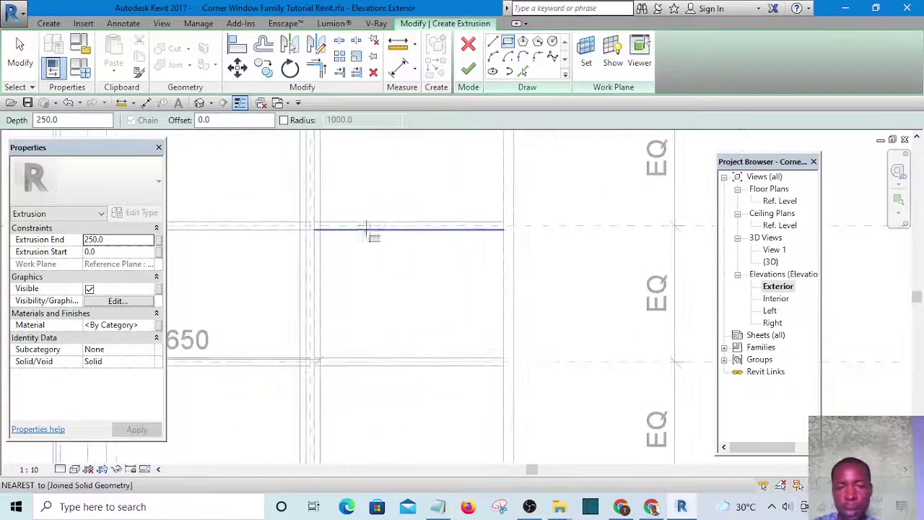
pyautogui.scroll(5, 306, 223)
pyautogui.scroll(2, 313, 215)
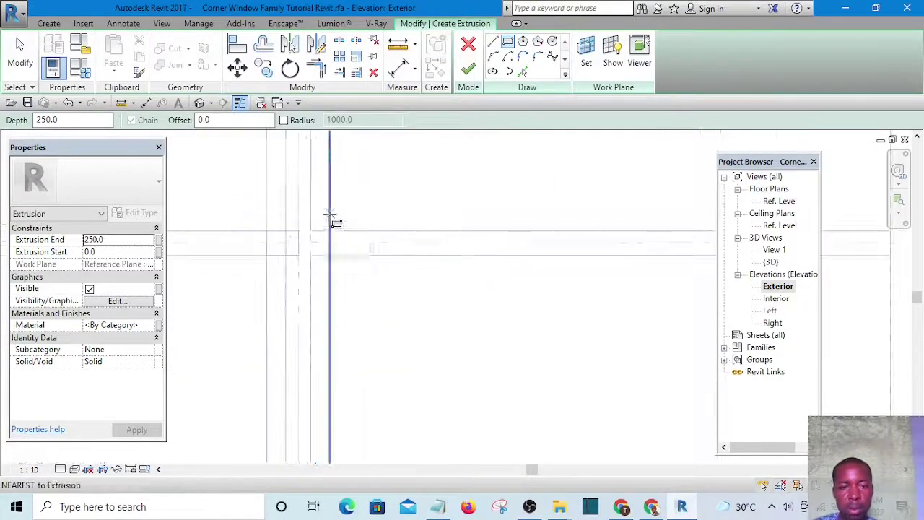
pyautogui.click(319, 202)
pyautogui.scroll(-3, 427, 252)
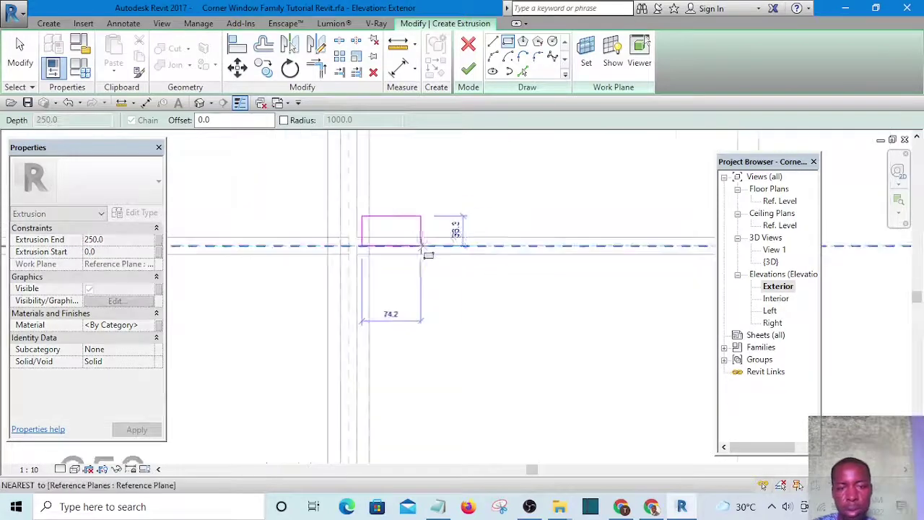
pyautogui.click(642, 275)
pyautogui.press('Escape')
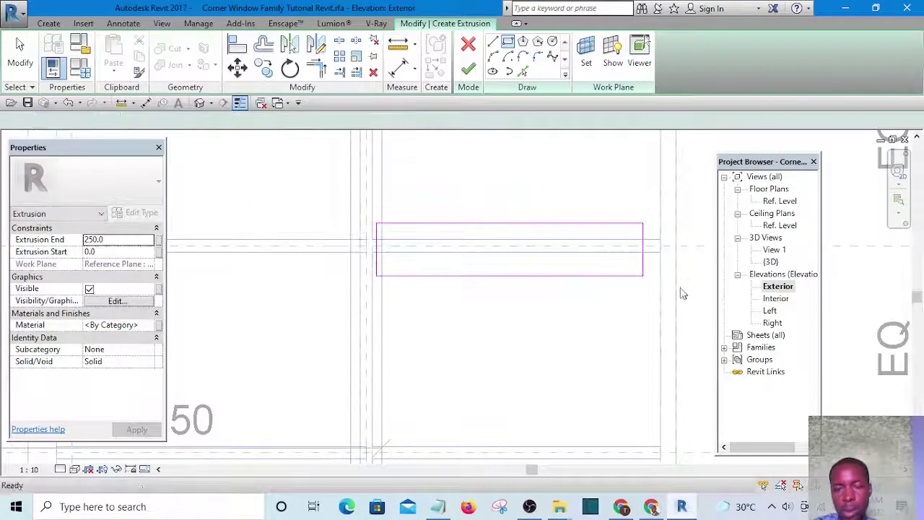
# - Stretch the rectangle's right edge past the outer window frame, making it about 540 mm long
pyautogui.scroll(-2, 477, 309)
pyautogui.scroll(4, 561, 252)
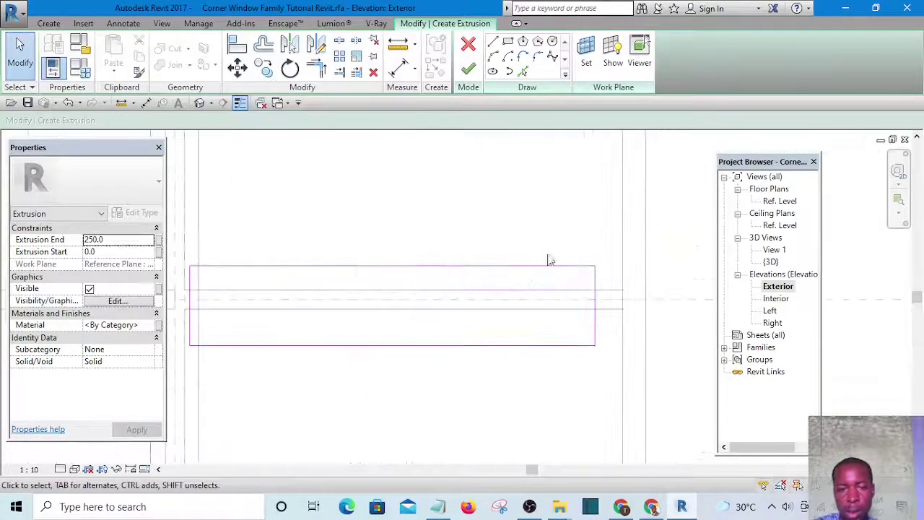
pyautogui.scroll(-3, 324, 204)
pyautogui.scroll(4, 501, 239)
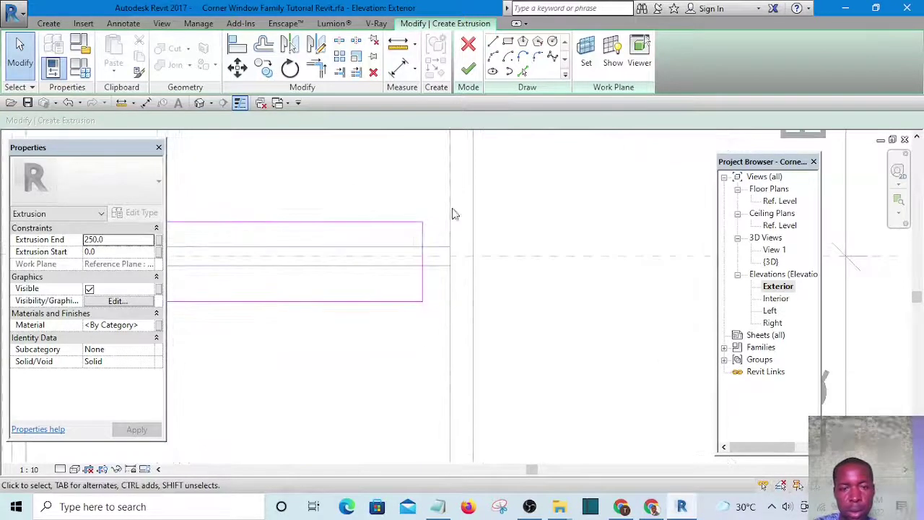
pyautogui.moveTo(431, 242); pyautogui.dragTo(531, 249)
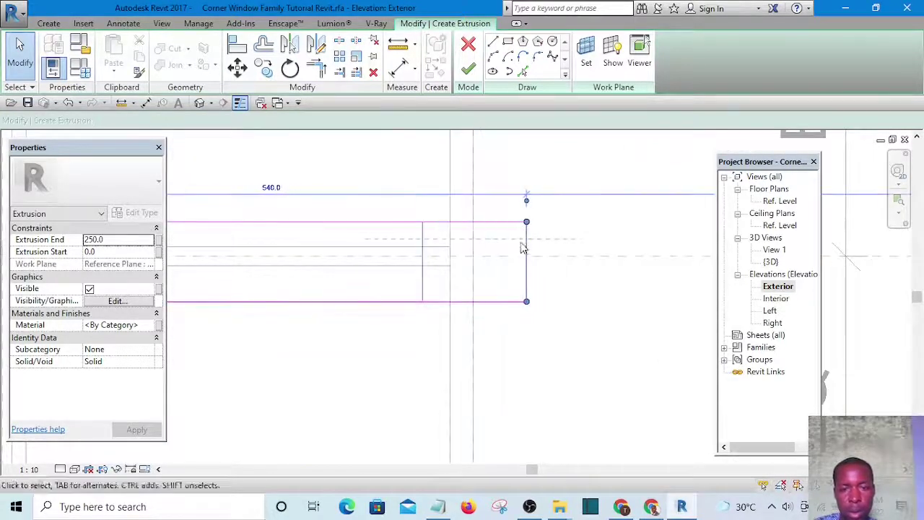
# - Add aligned dimensions between the rectangle's top and bottom edges and the edges of the horizontal bar
pyautogui.click(399, 67)
pyautogui.scroll(1, 426, 251)
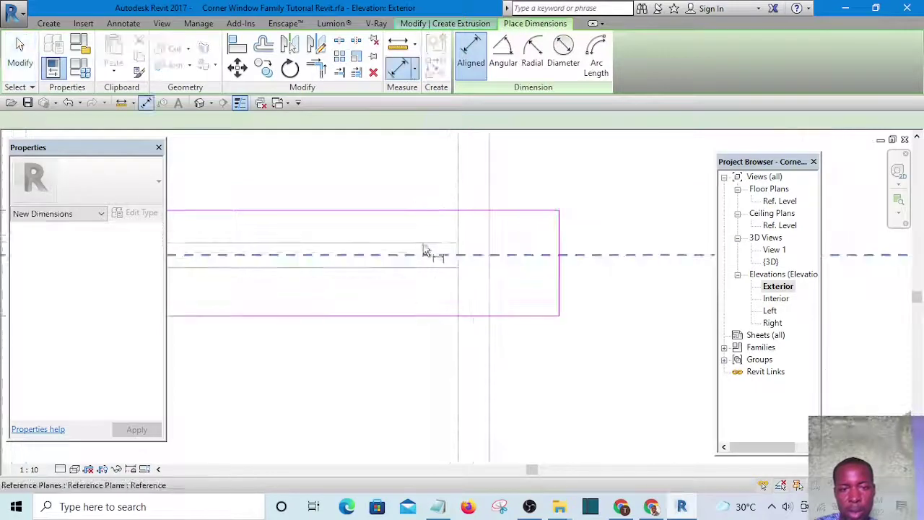
pyautogui.click(429, 242)
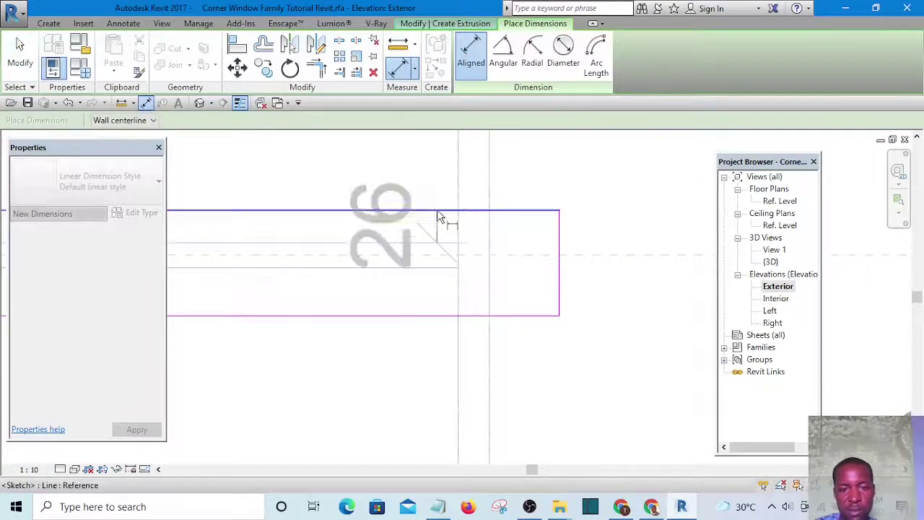
pyautogui.click(430, 314)
pyautogui.click(422, 269)
pyautogui.click(398, 393)
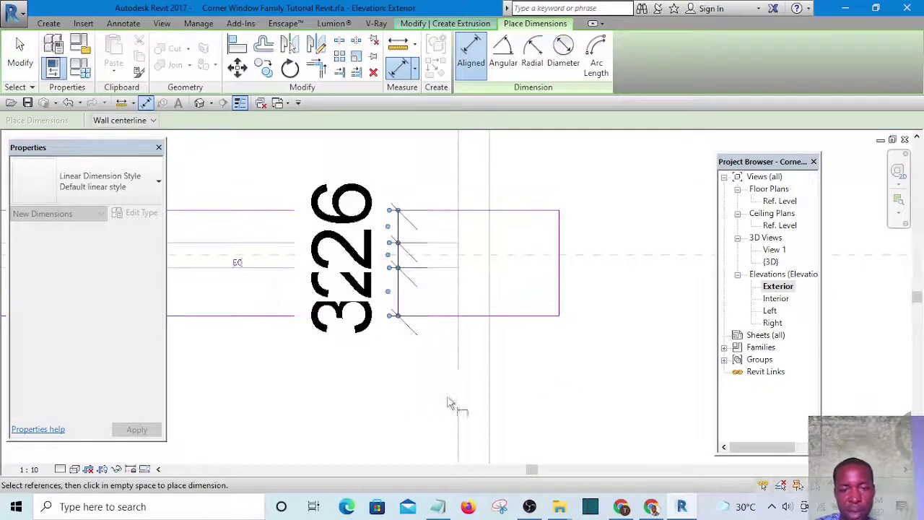
pyautogui.press('Escape')
pyautogui.press('Escape')
# - Set the rectangle's bottom and top edges to 15 mm from the horizontal bar's edges
pyautogui.click(396, 316)
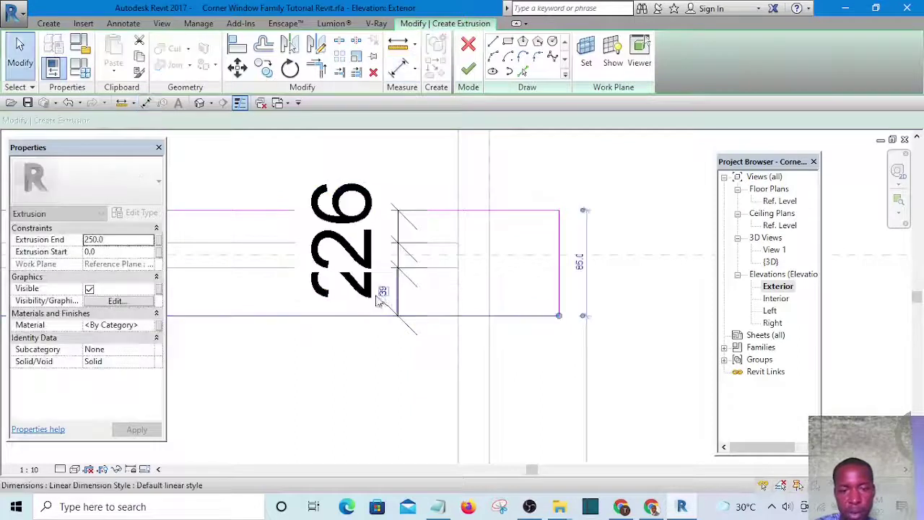
pyautogui.click(382, 292)
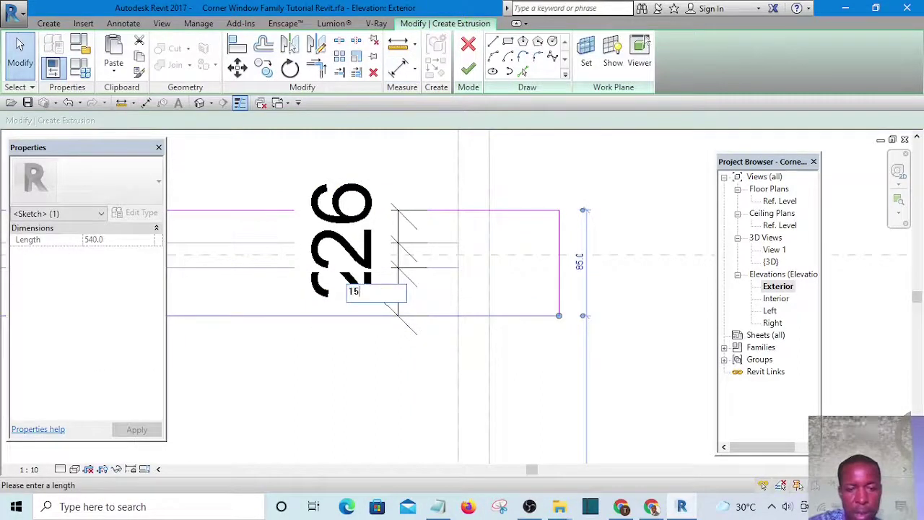
pyautogui.press('Return')
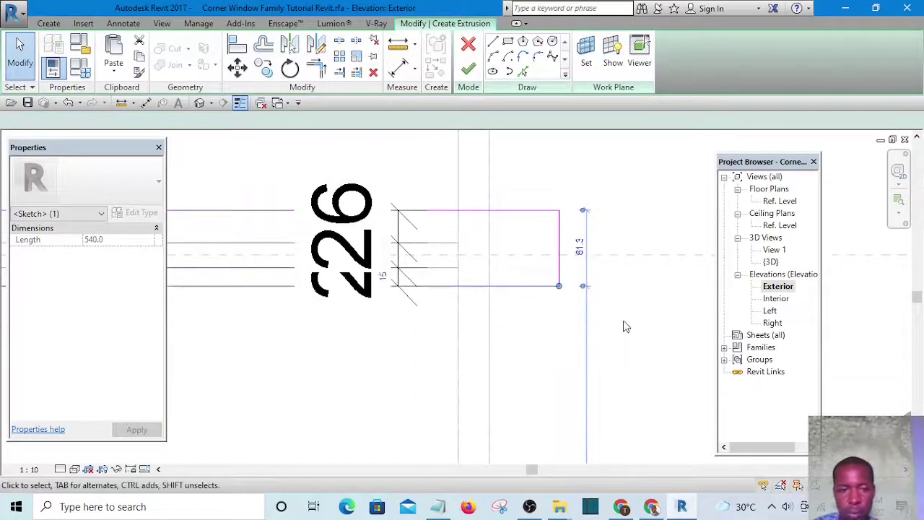
pyautogui.click(436, 241)
pyautogui.click(443, 211)
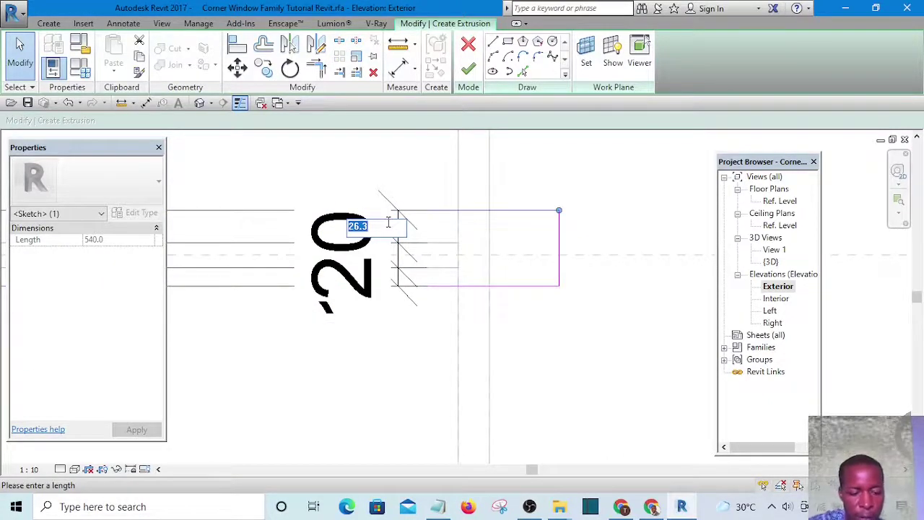
pyautogui.click(566, 339)
pyautogui.scroll(-3, 560, 325)
pyautogui.scroll(2, 299, 286)
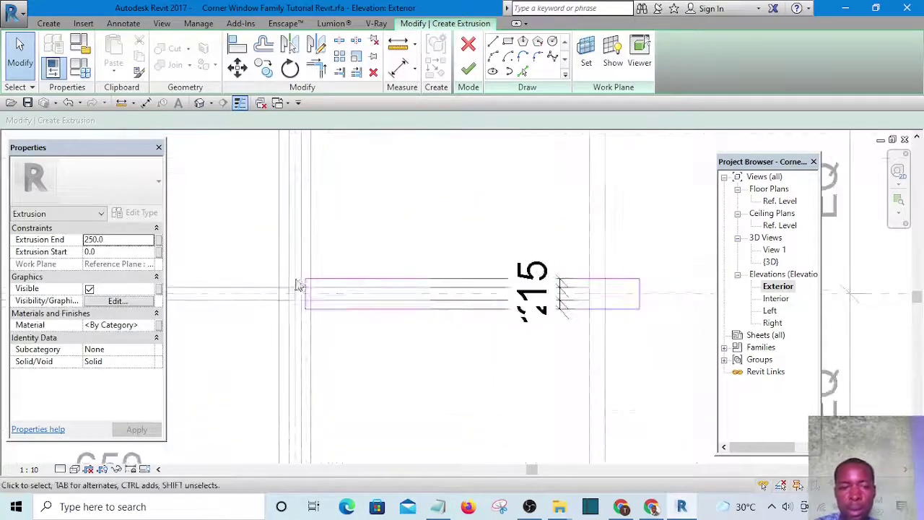
# - Align the rectangle's left edge with the nearby vertical reference plane at the central mullion and lock it
pyautogui.scroll(1, 302, 287)
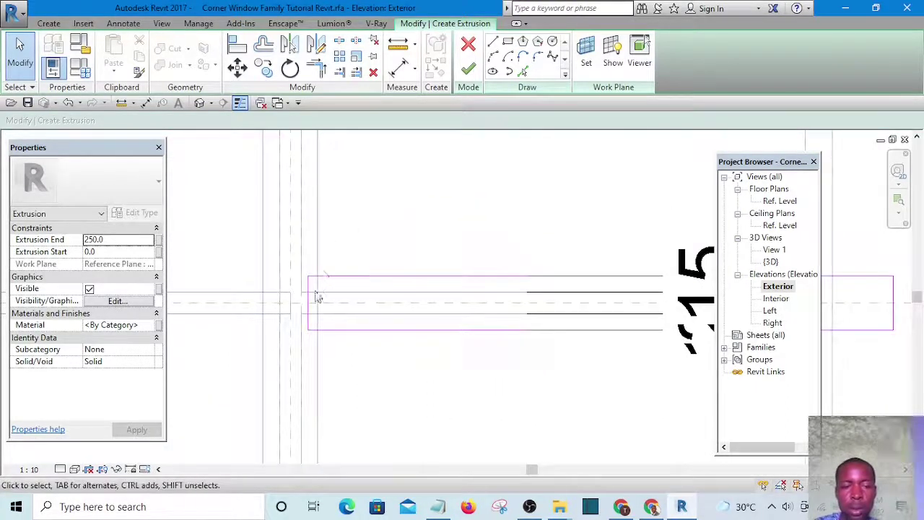
pyautogui.scroll(1, 317, 296)
pyautogui.click(309, 291)
pyautogui.scroll(-4, 318, 282)
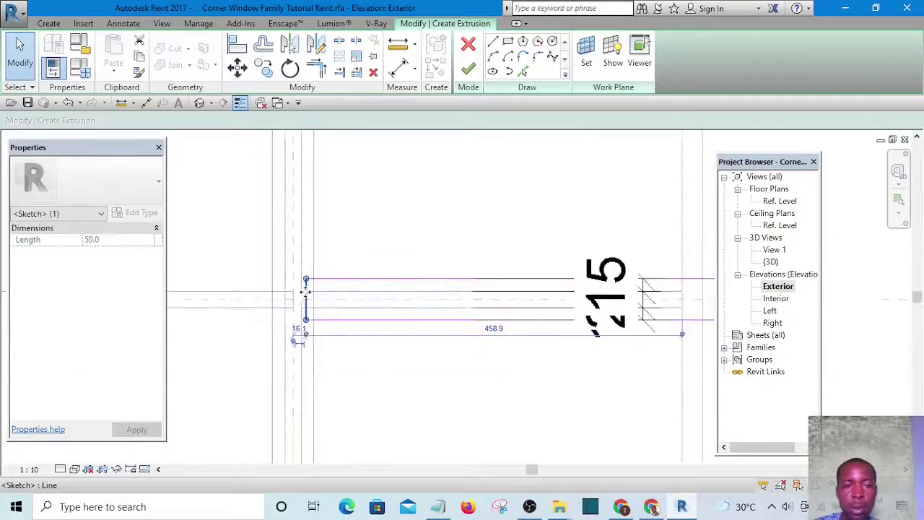
pyautogui.click(352, 231)
pyautogui.moveTo(351, 233); pyautogui.dragTo(338, 286, button='middle')
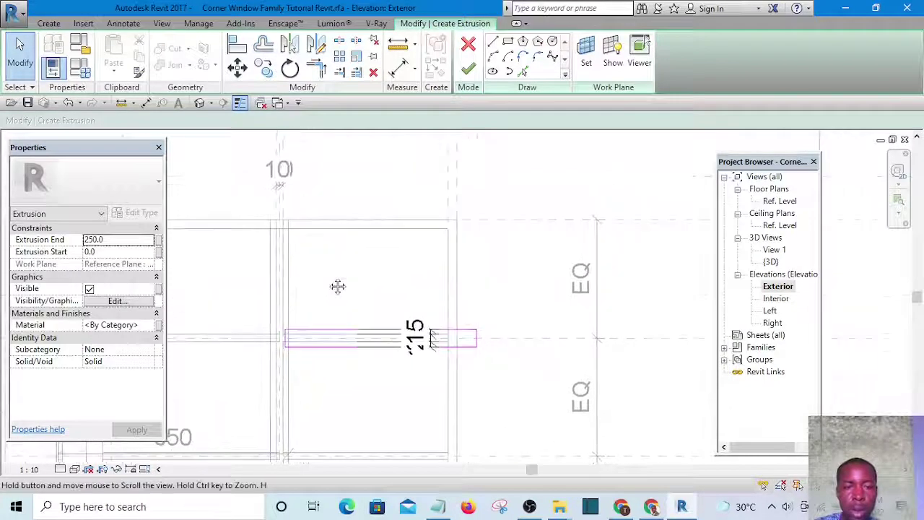
pyautogui.click(239, 46)
pyautogui.scroll(3, 289, 202)
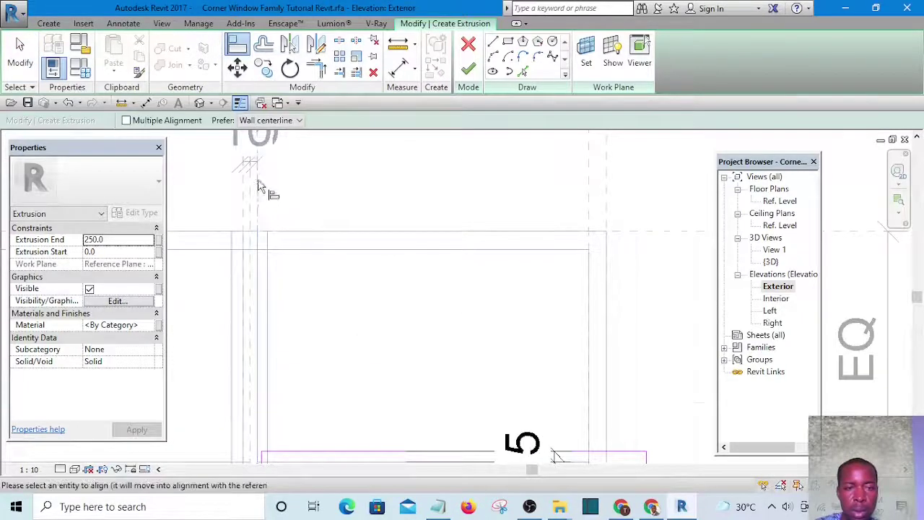
pyautogui.scroll(-3, 257, 286)
pyautogui.scroll(5, 256, 287)
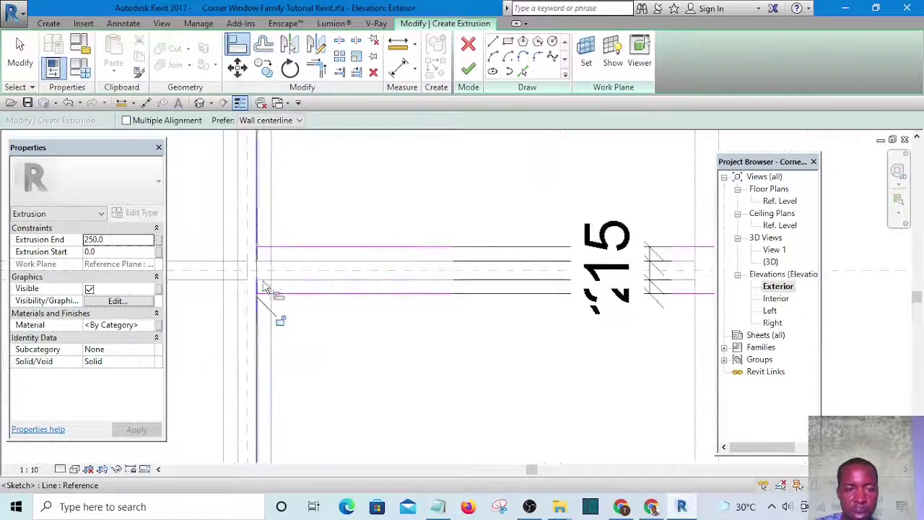
# - Align the rectangle's right edge with the vertical reference plane at the outer frame's inner edge and lock it
pyautogui.scroll(-5, 286, 323)
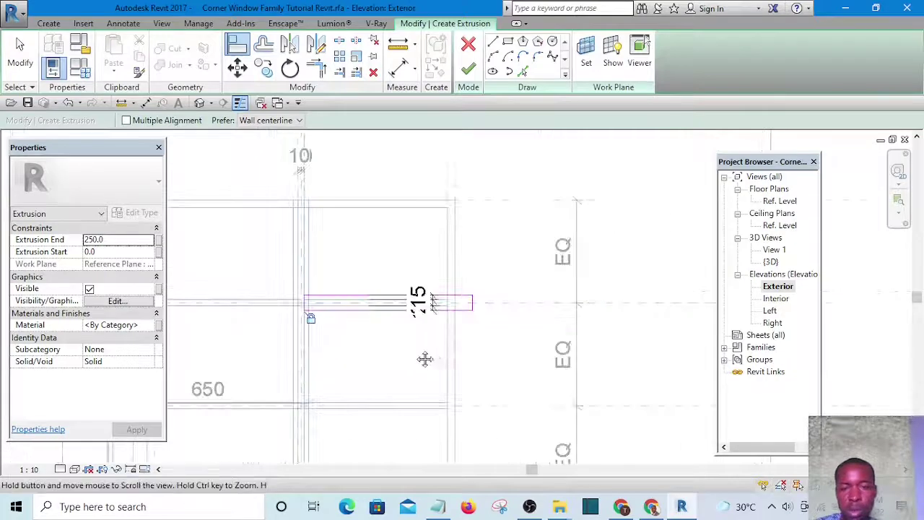
pyautogui.scroll(2, 411, 190)
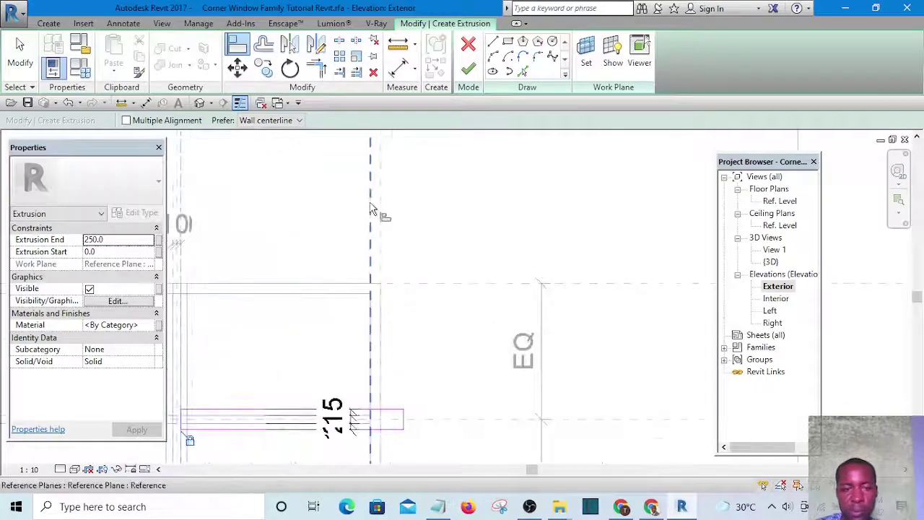
pyautogui.scroll(-3, 371, 201)
pyautogui.scroll(4, 392, 318)
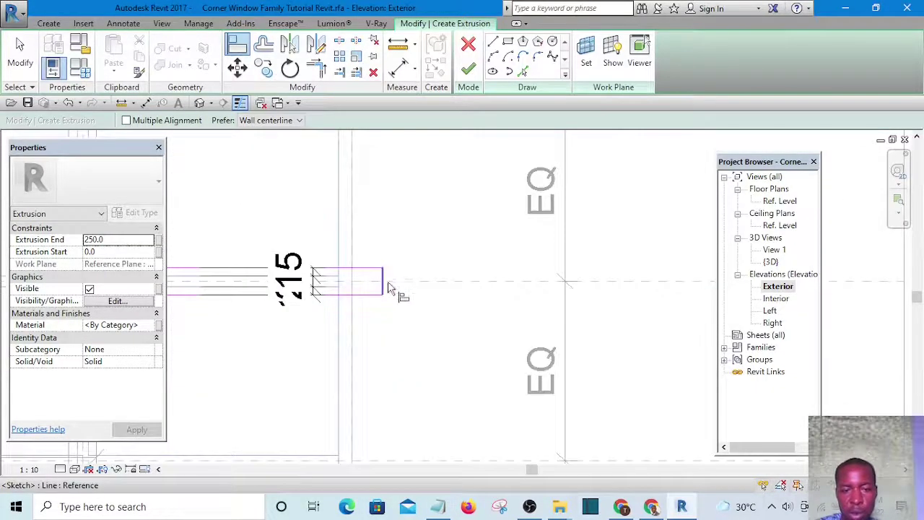
pyautogui.scroll(-1, 322, 293)
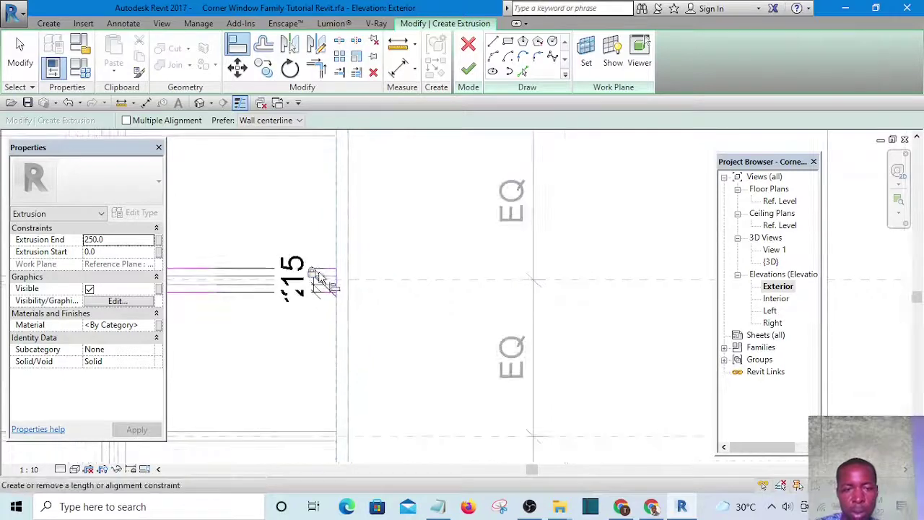
pyautogui.scroll(-2, 412, 247)
pyautogui.scroll(2, 398, 268)
pyautogui.press('Escape')
pyautogui.press('Escape')
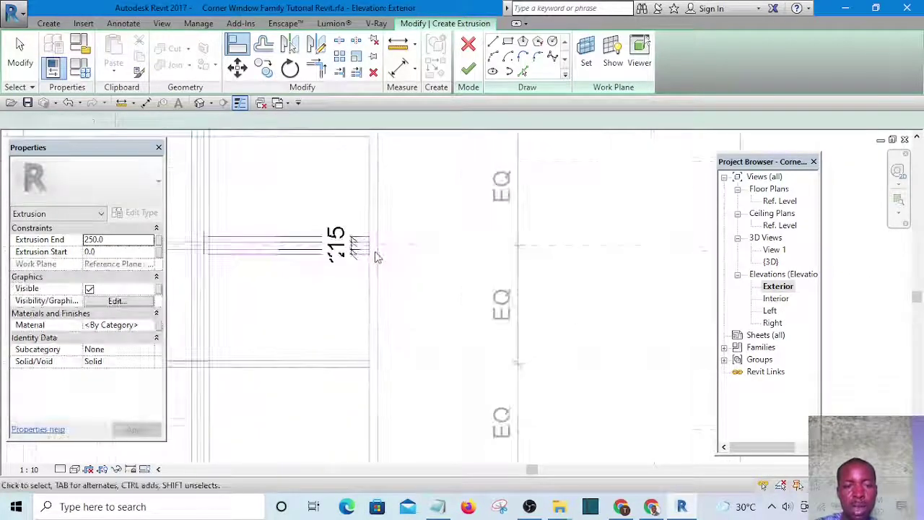
# - Try to copy the rectangle and its dimensions straight down to the lower horizontal bar
pyautogui.scroll(-2, 381, 259)
pyautogui.scroll(4, 381, 258)
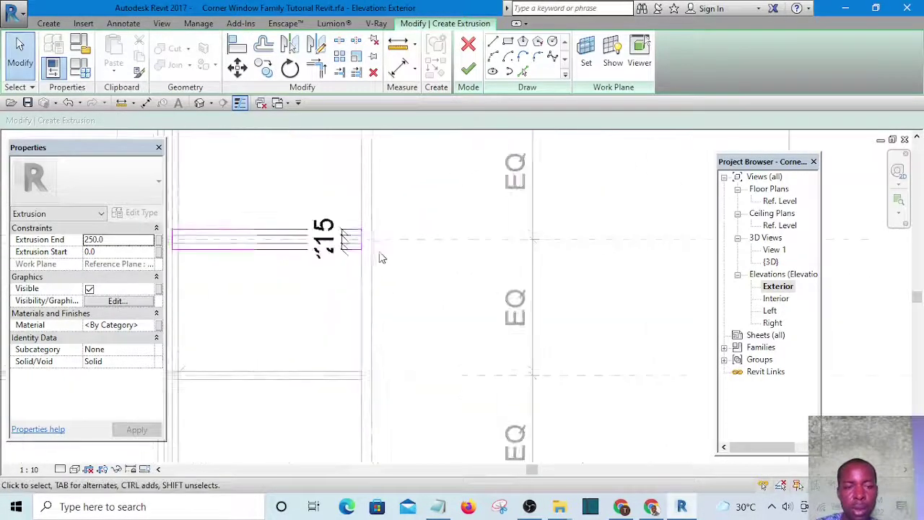
pyautogui.scroll(-3, 401, 222)
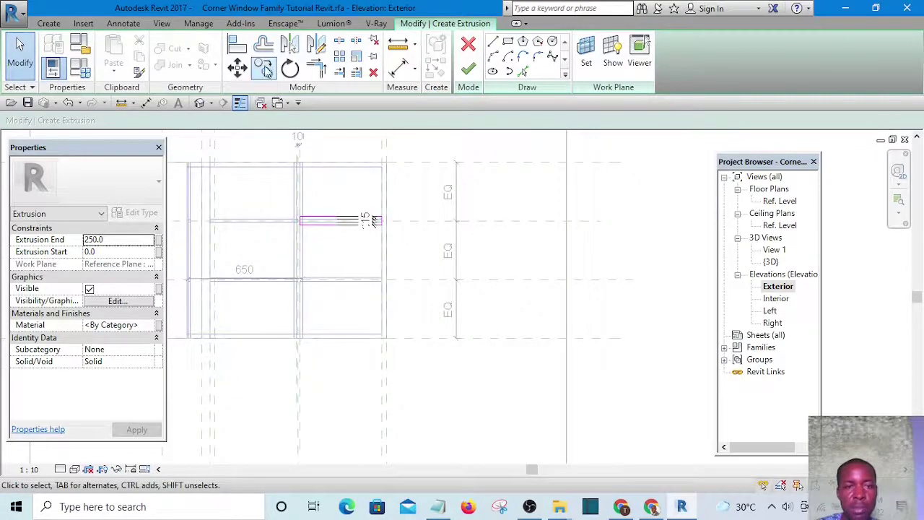
pyautogui.scroll(1, 408, 234)
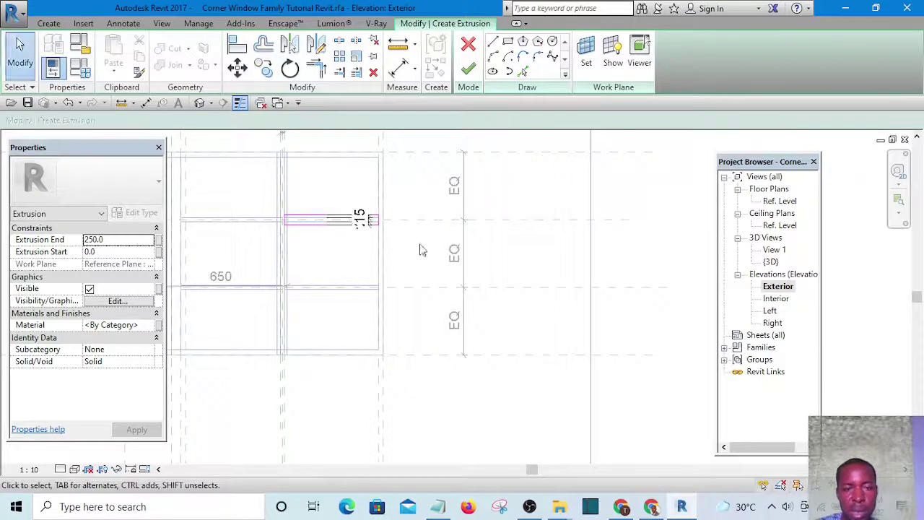
pyautogui.click(22, 54)
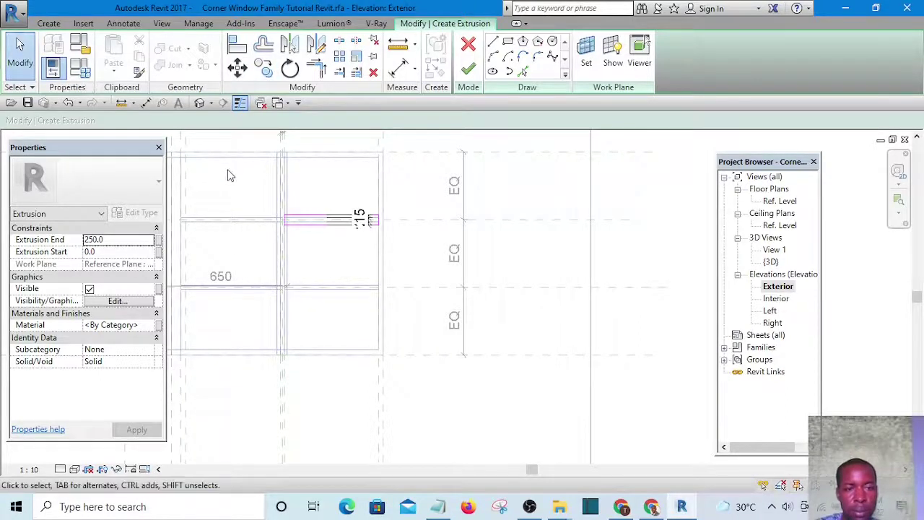
pyautogui.moveTo(227, 170)
pyautogui.mouseDown()
pyautogui.moveTo(463, 252)
pyautogui.moveTo(440, 254)
pyautogui.mouseUp()
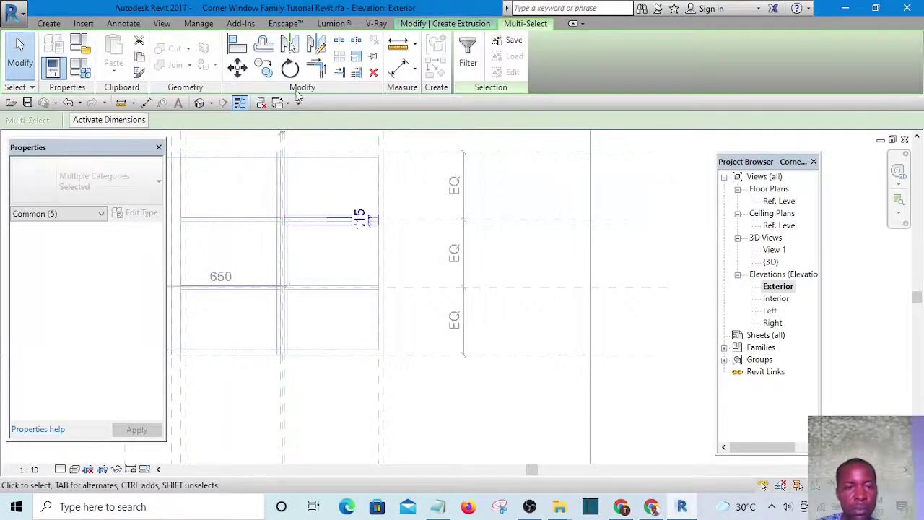
pyautogui.click(264, 67)
pyautogui.click(439, 221)
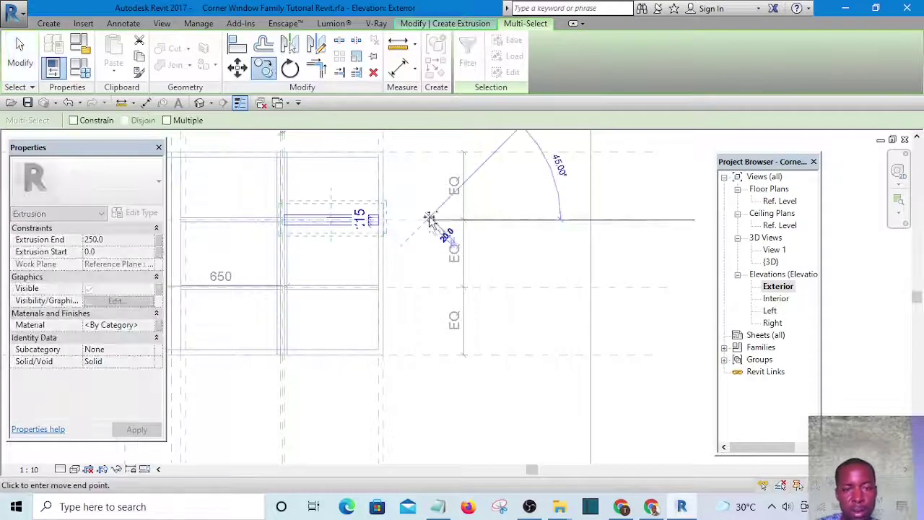
pyautogui.click(428, 290)
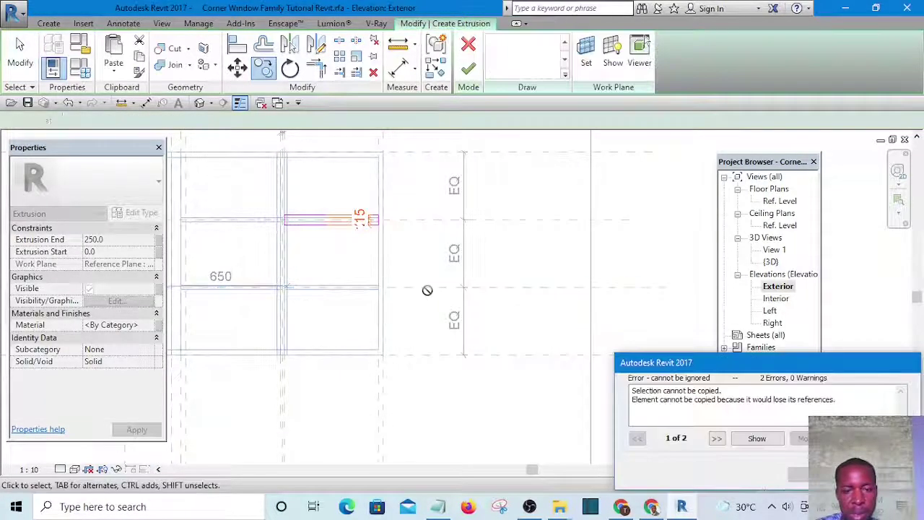
pyautogui.press('Escape')
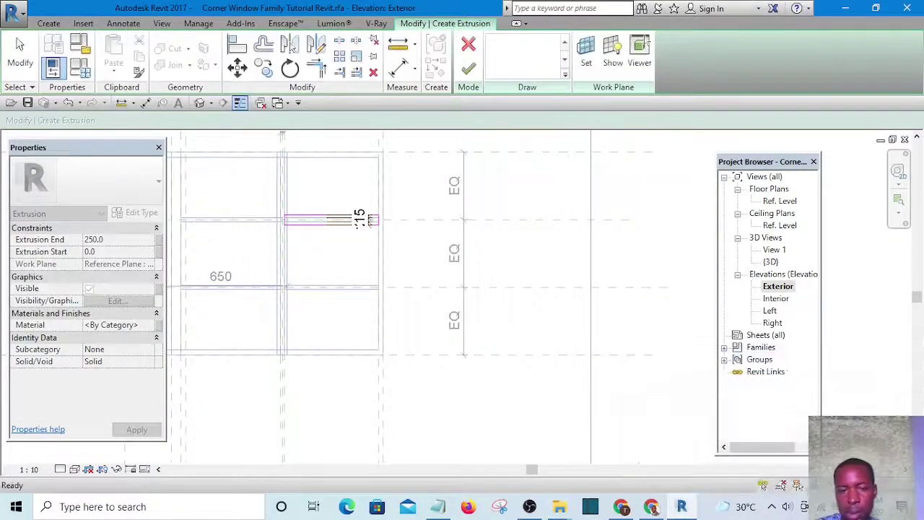
# - Sketch a second rectangle of about 360 by 180 mm around the lower horizontal bar, between the mullion and the outer frame
pyautogui.scroll(3, 268, 220)
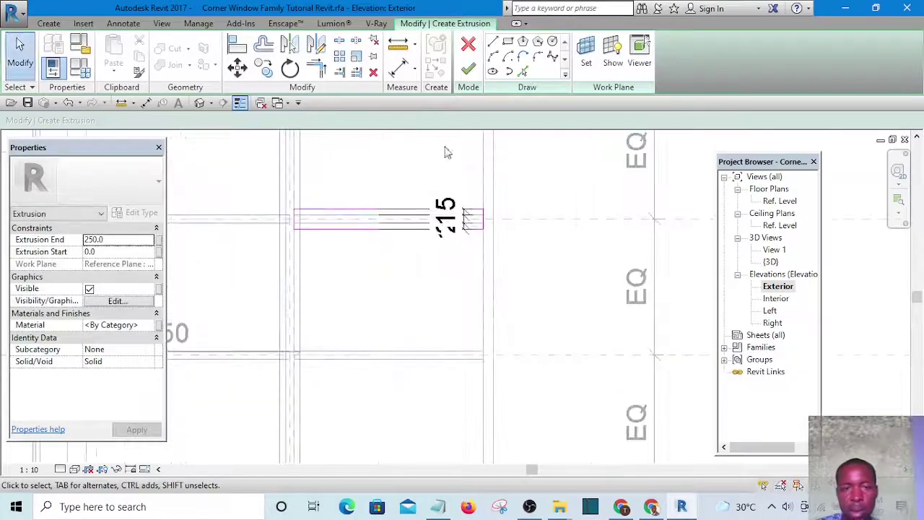
pyautogui.click(509, 44)
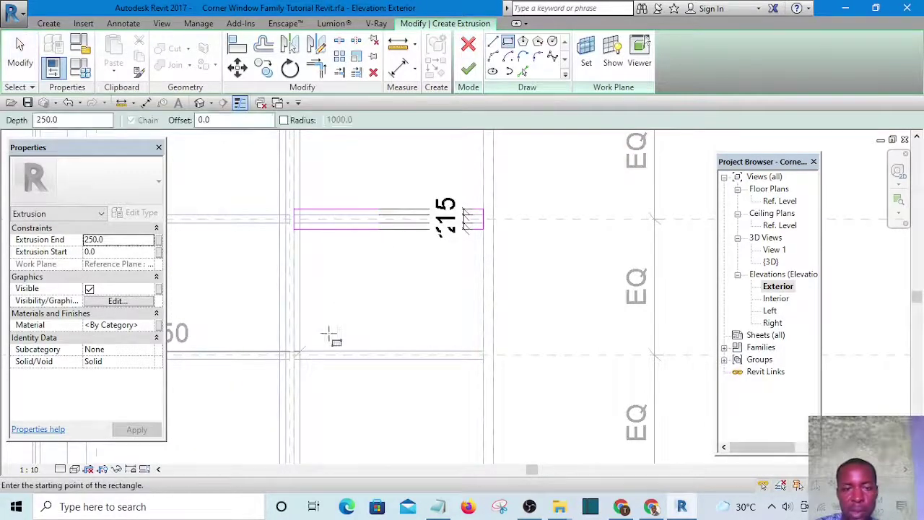
pyautogui.click(457, 397)
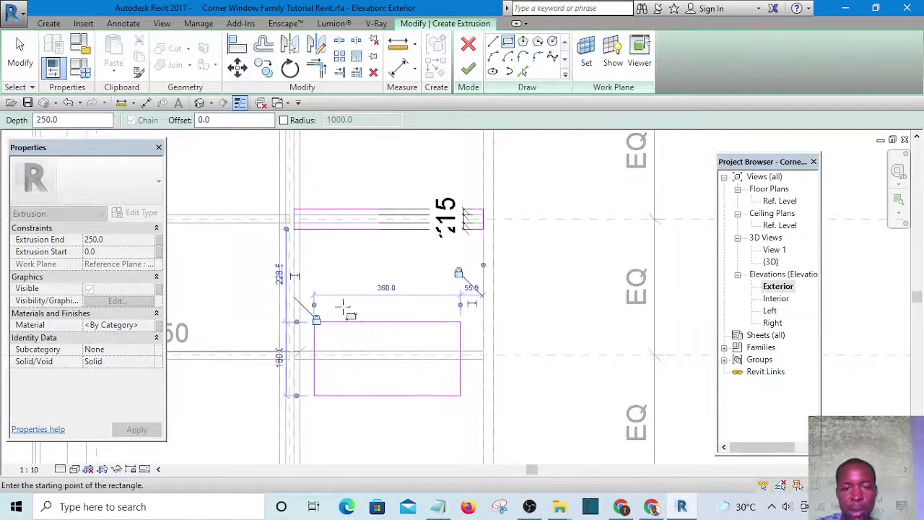
# - Align the lower rectangle's right edge with the vertical reference plane at the outer frame and lock it
pyautogui.click(237, 45)
pyautogui.scroll(-3, 392, 273)
pyautogui.scroll(2, 400, 186)
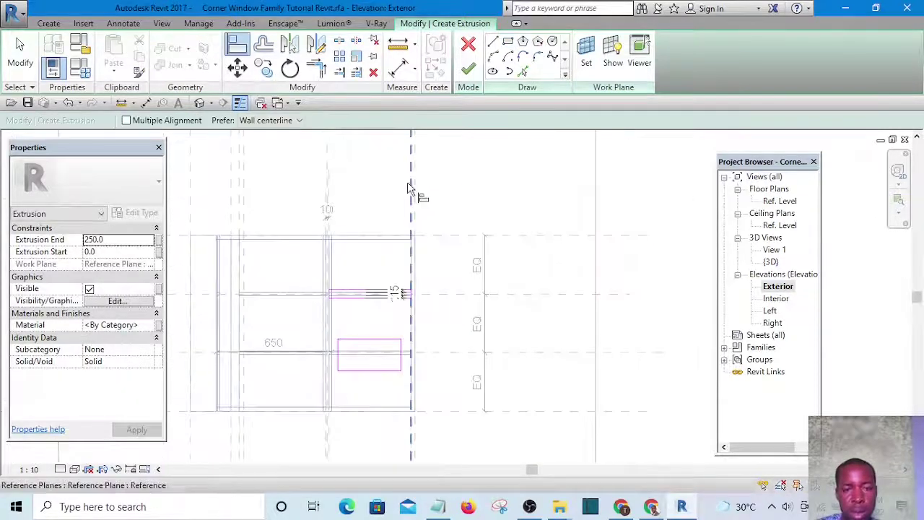
pyautogui.scroll(2, 388, 359)
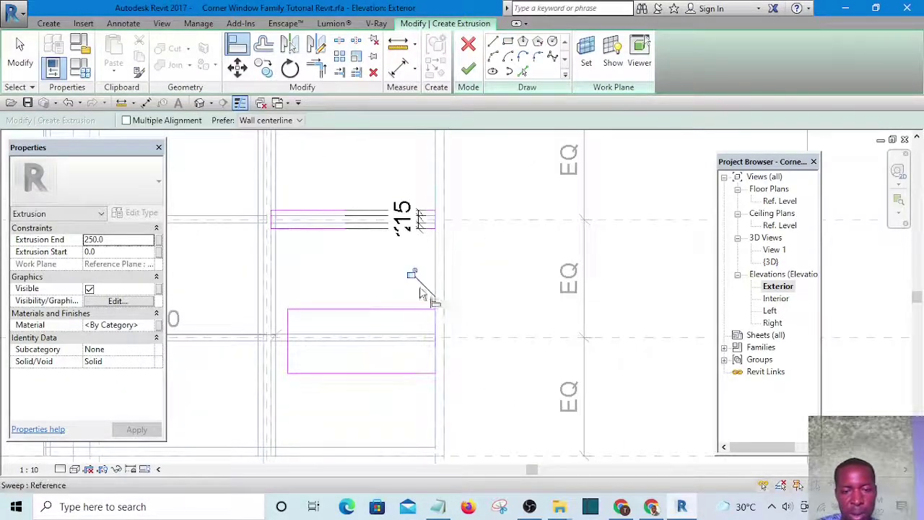
pyautogui.scroll(-3, 456, 291)
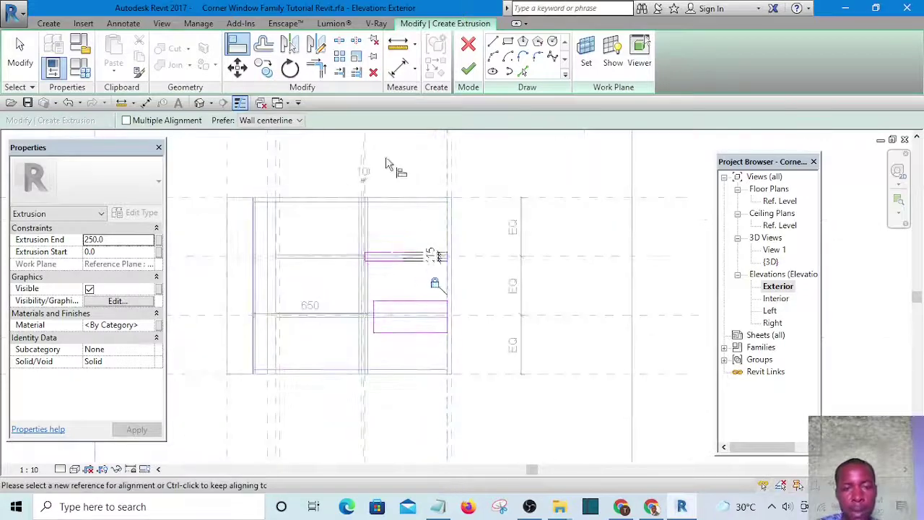
# - Align the lower rectangle's left edge with the vertical reference plane at the central mullion and lock it
pyautogui.scroll(4, 382, 156)
pyautogui.click(350, 196)
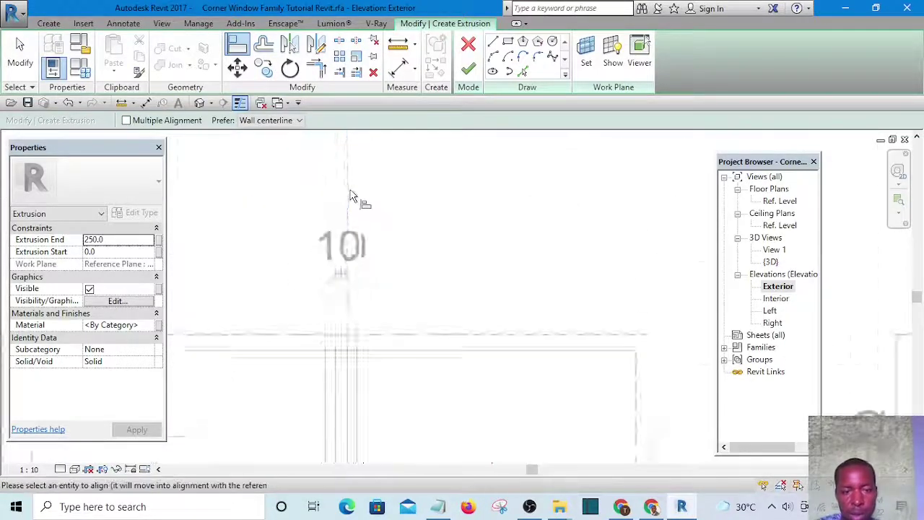
pyautogui.scroll(-4, 350, 196)
pyautogui.scroll(3, 361, 404)
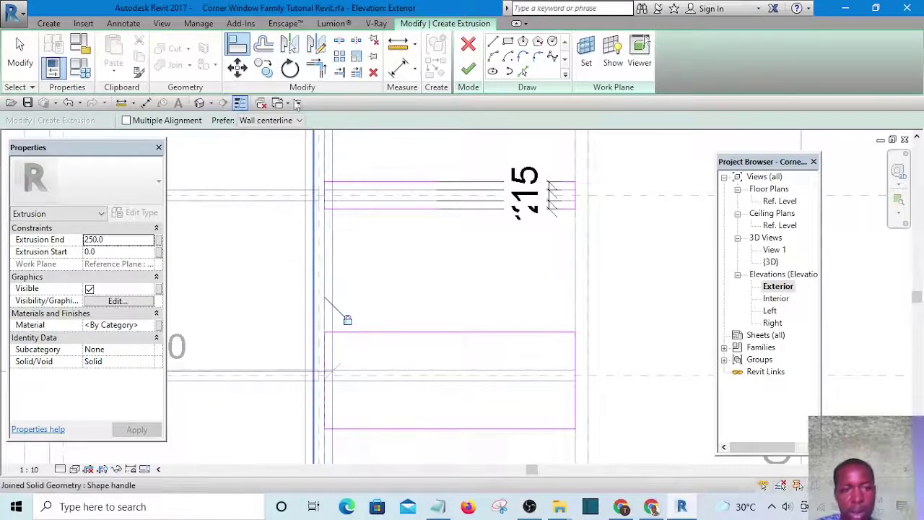
# - Add a chain of aligned dimensions between the lower rectangle's top and bottom edges and the lower bar's edges
pyautogui.click(399, 67)
pyautogui.scroll(1, 455, 345)
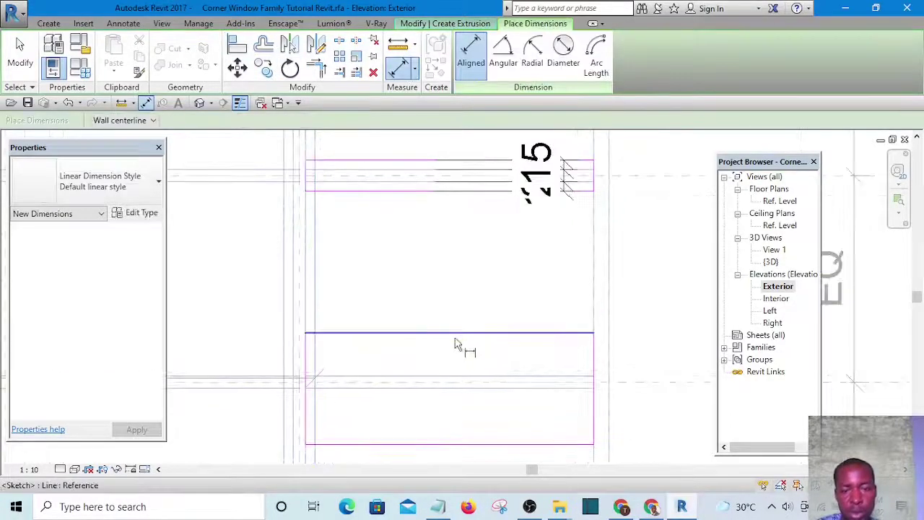
pyautogui.scroll(-2, 459, 338)
pyautogui.scroll(2, 456, 349)
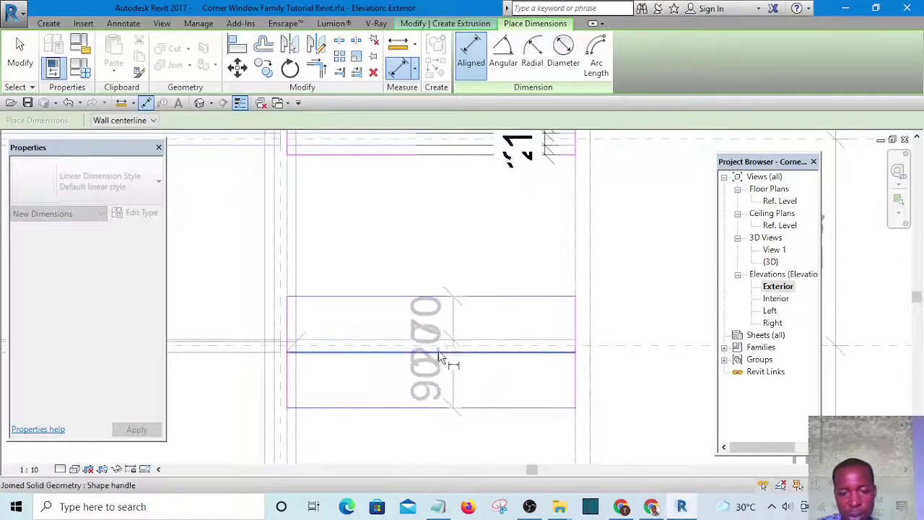
pyautogui.scroll(-2, 379, 364)
pyautogui.click(413, 273)
pyautogui.press('Escape')
pyautogui.press('Escape')
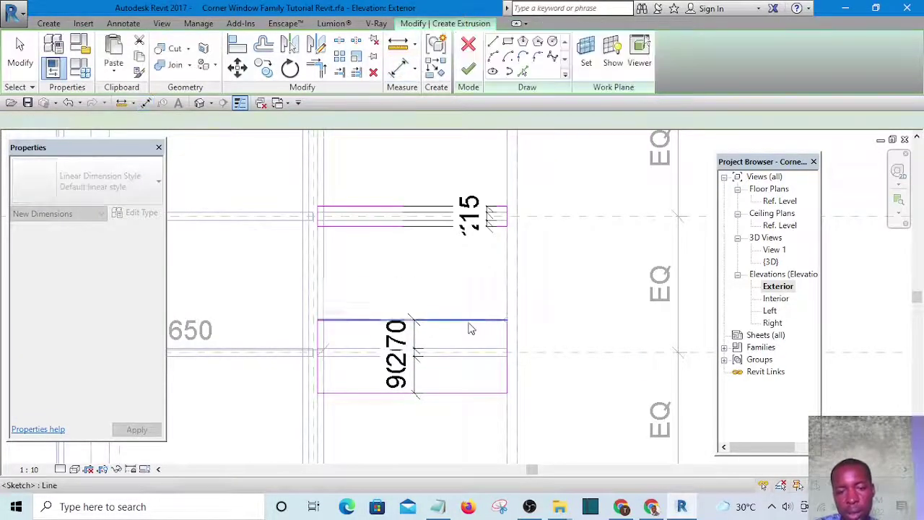
# - Set the lower rectangle's top and bottom edges to 15 mm from the lower bar's edges
pyautogui.click(405, 363)
pyautogui.click(406, 333)
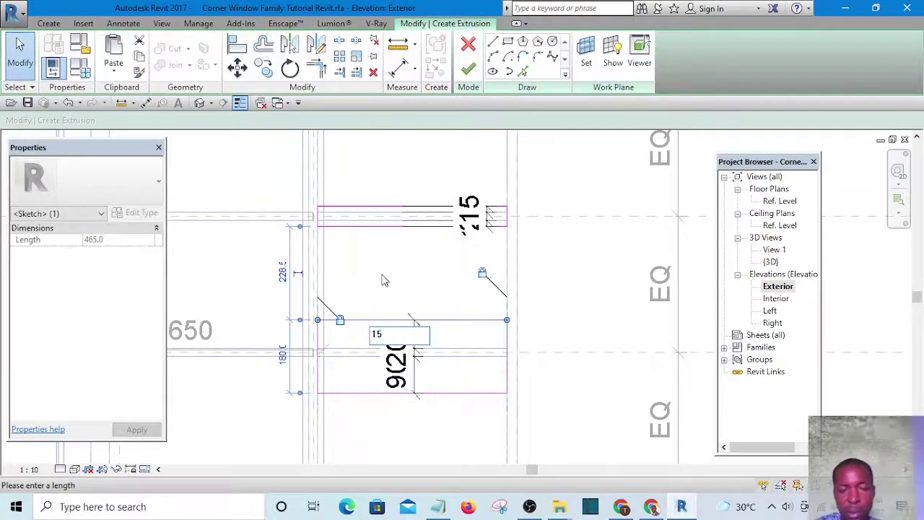
pyautogui.write('15')
pyautogui.press('Return')
pyautogui.click(437, 423)
pyautogui.scroll(1, 462, 399)
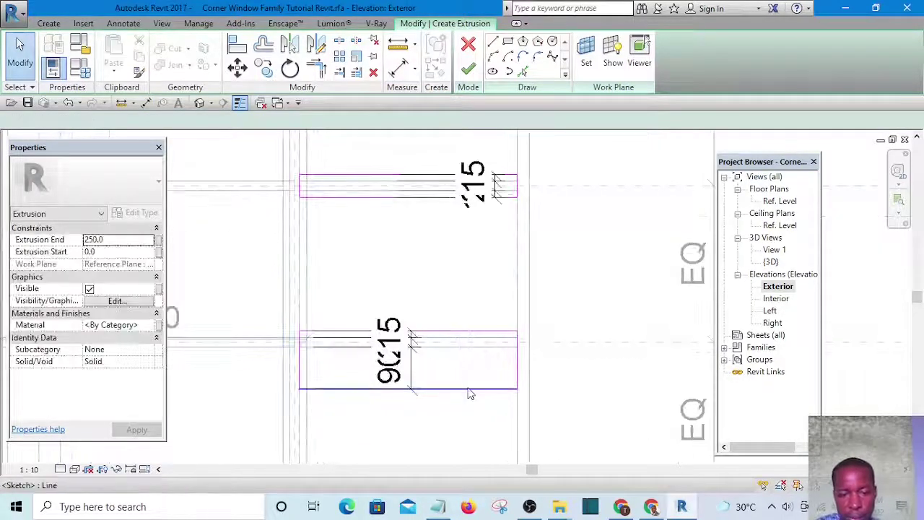
pyautogui.click(469, 390)
pyautogui.click(402, 366)
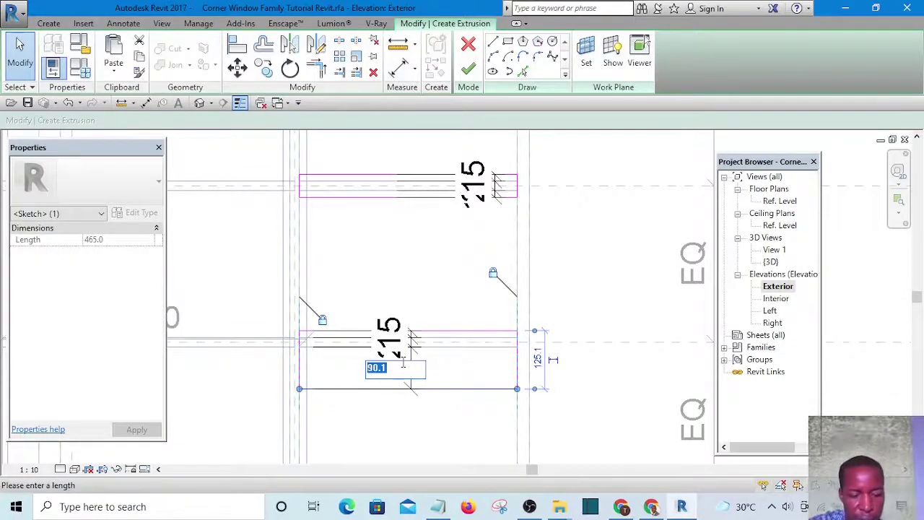
pyautogui.press('Return')
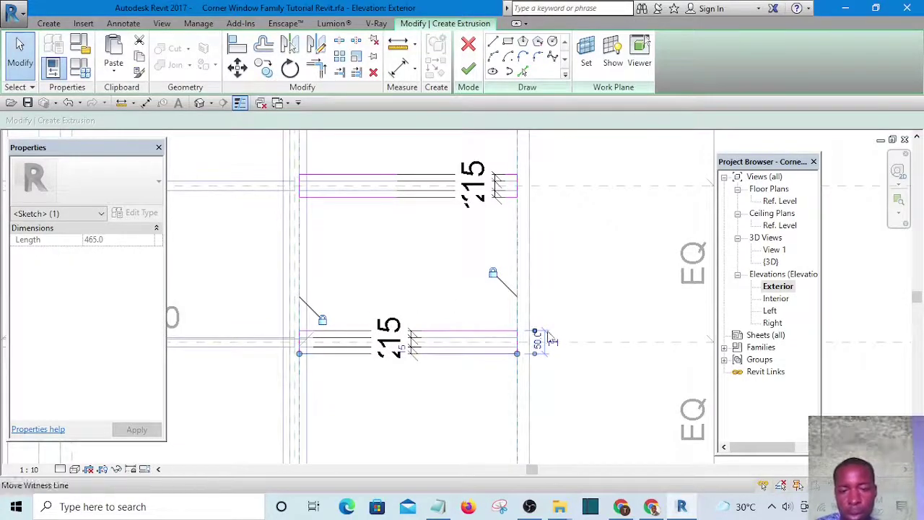
# - Add aligned dimensions from the lower rectangle's top and bottom edges to the horizontal reference plane through the lower bar
pyautogui.scroll(1, 575, 297)
pyautogui.moveTo(561, 337); pyautogui.dragTo(514, 316, button='middle')
pyautogui.scroll(-3, 441, 267)
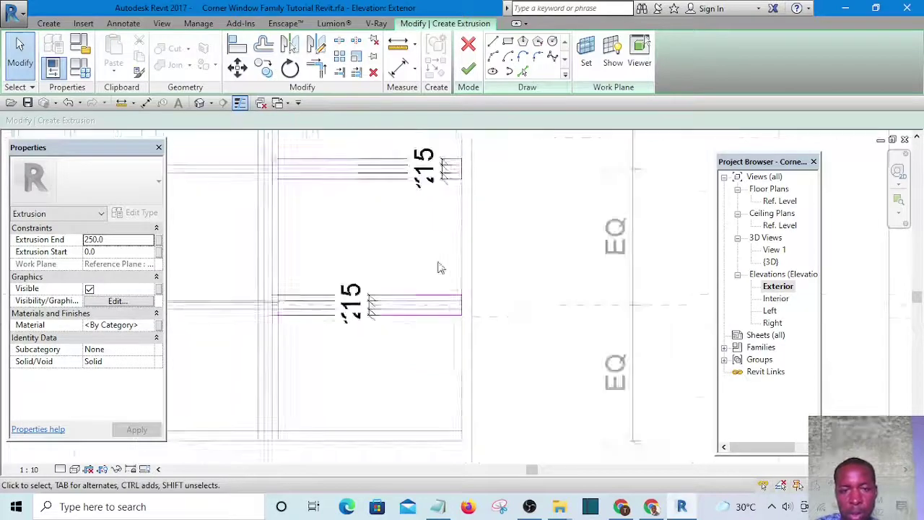
pyautogui.scroll(2, 515, 226)
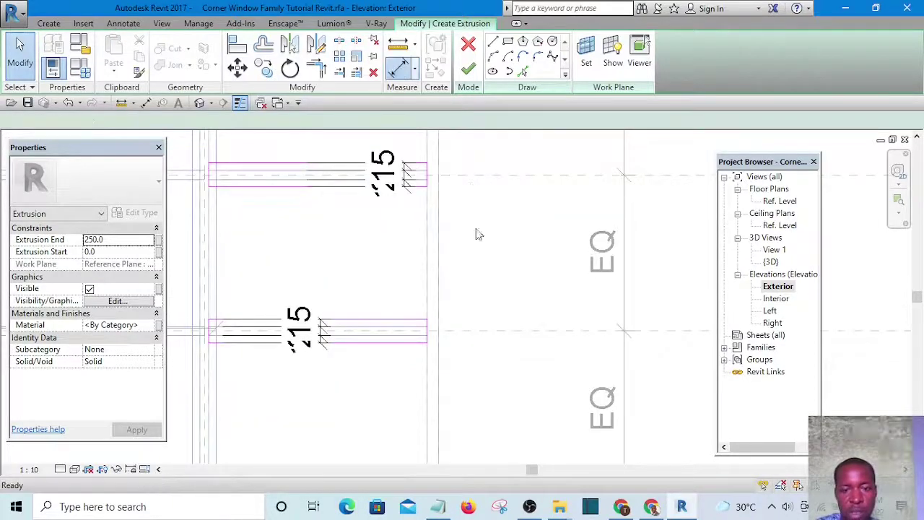
pyautogui.press('d')
pyautogui.press('i')
pyautogui.scroll(2, 391, 323)
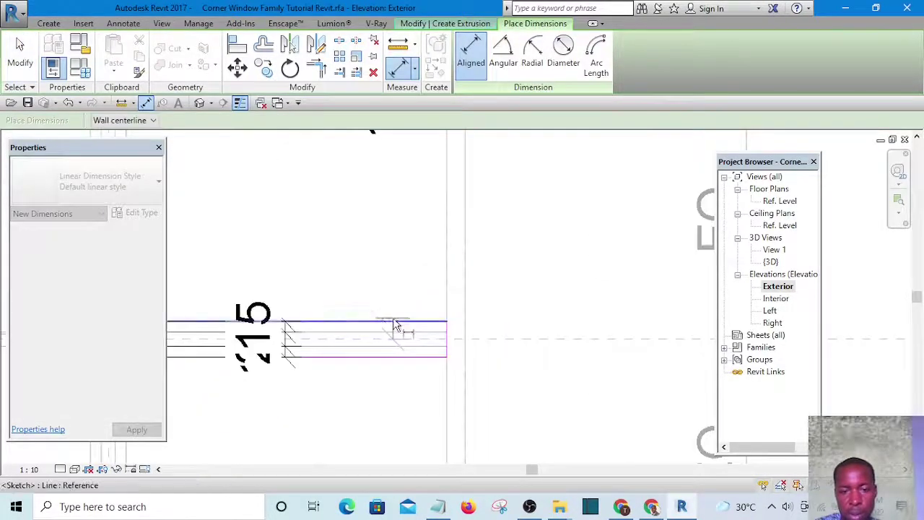
pyautogui.scroll(1, 416, 364)
pyautogui.scroll(-2, 415, 364)
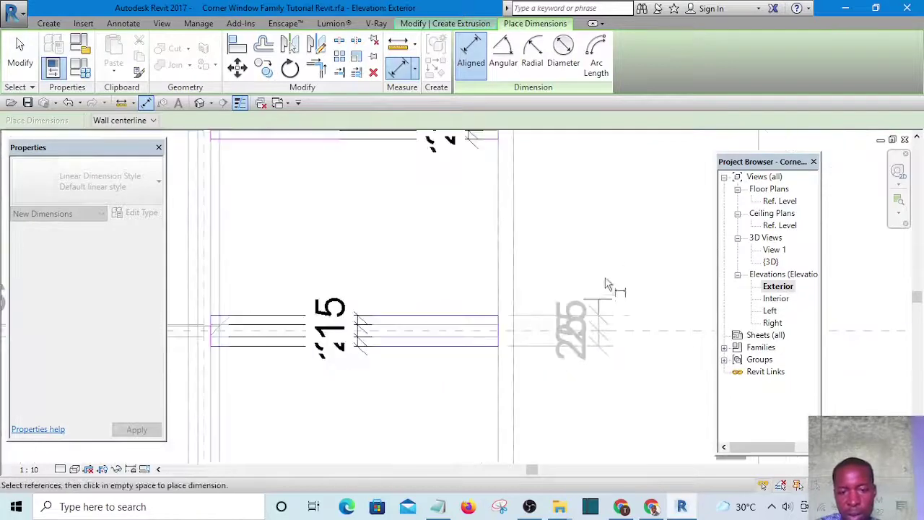
pyautogui.click(625, 260)
# - Lock both new dimensions between the lower rectangle's edges and the horizontal reference plane
pyautogui.scroll(-3, 602, 313)
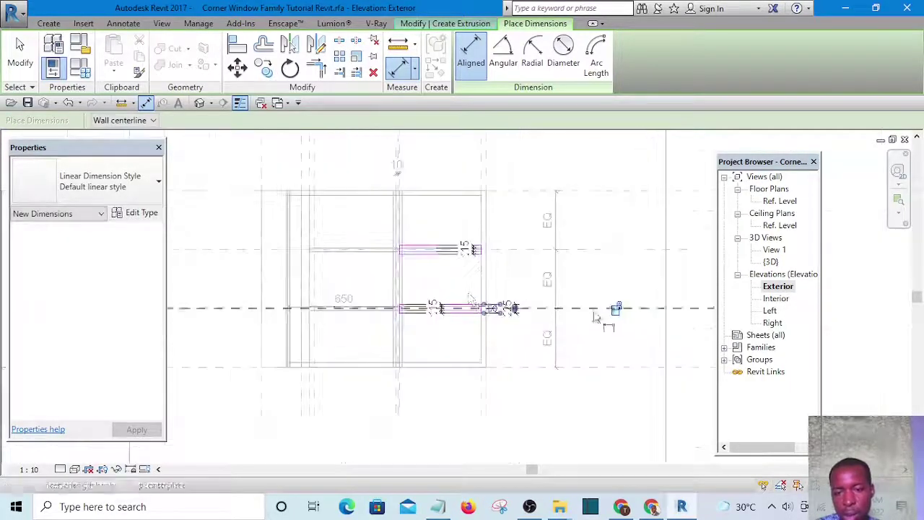
pyautogui.scroll(2, 619, 310)
pyautogui.scroll(1, 617, 313)
pyautogui.scroll(2, 617, 311)
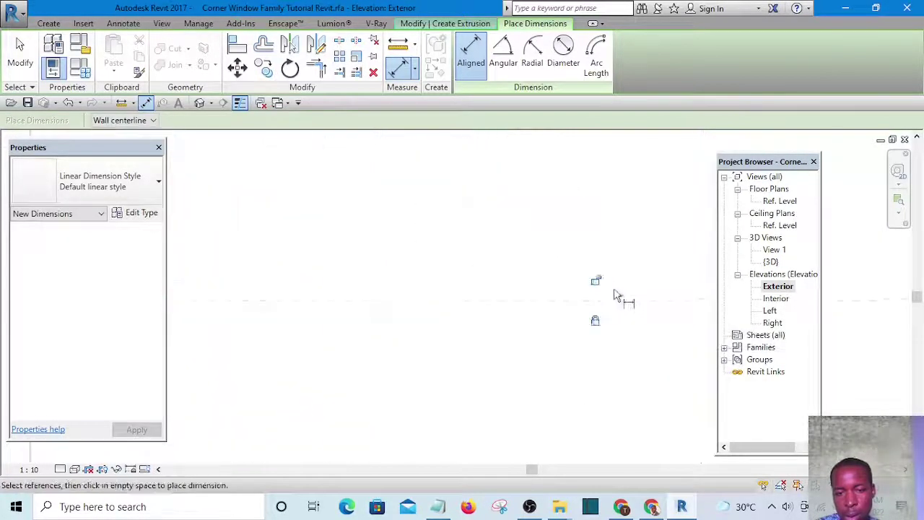
pyautogui.scroll(-3, 605, 377)
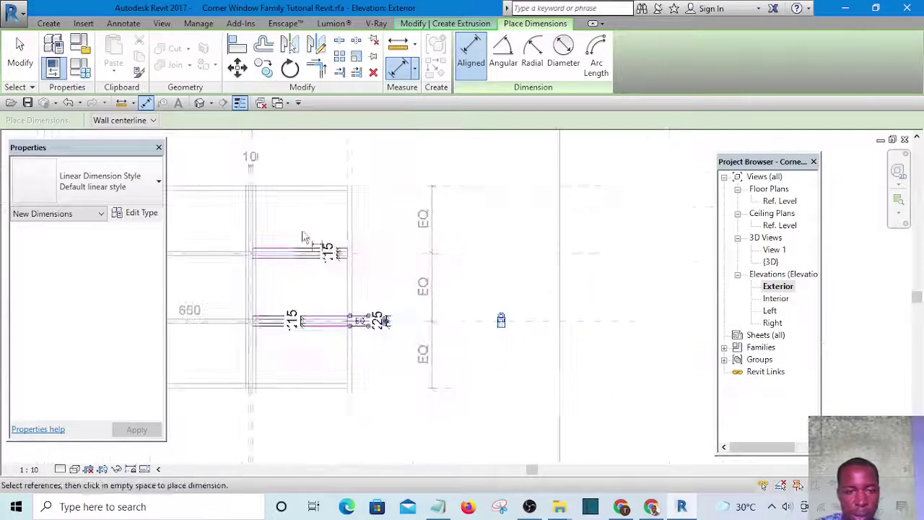
# - Add aligned dimensions from the upper rectangle's top and bottom edges to the horizontal reference plane through the upper bar, and lock them
pyautogui.scroll(4, 376, 320)
pyautogui.click(312, 257)
pyautogui.scroll(1, 322, 331)
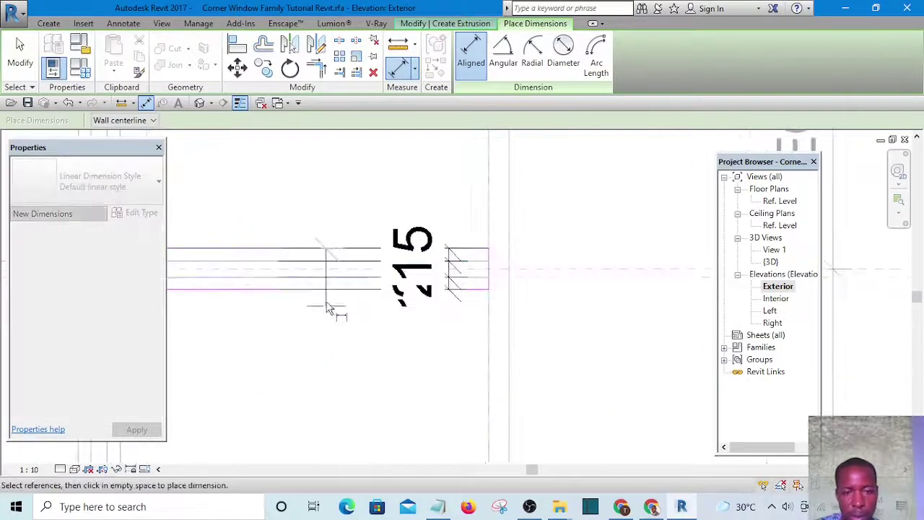
pyautogui.click(327, 291)
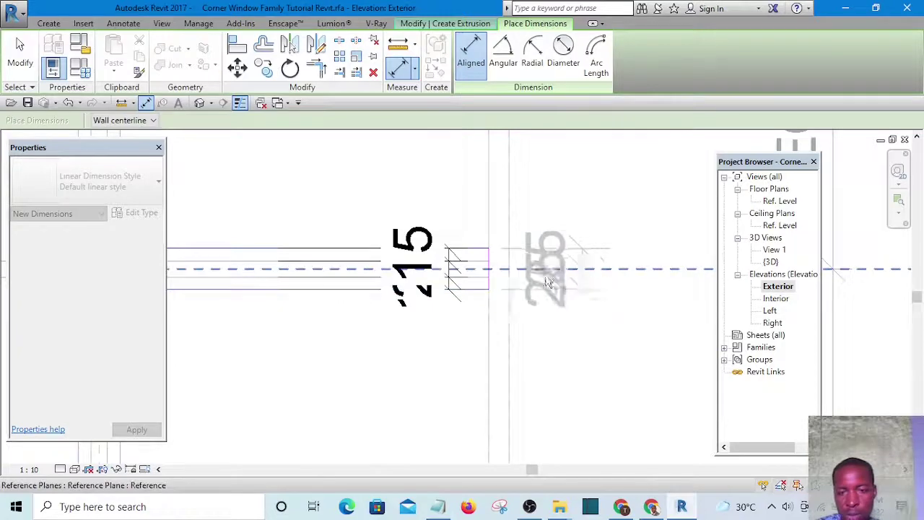
pyautogui.scroll(-2, 558, 314)
pyautogui.click(515, 323)
pyautogui.scroll(3, 520, 311)
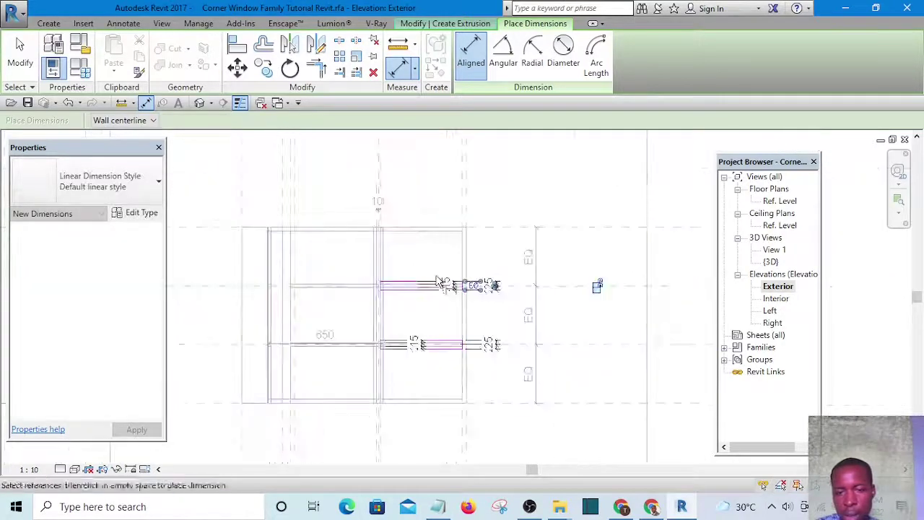
pyautogui.scroll(2, 510, 287)
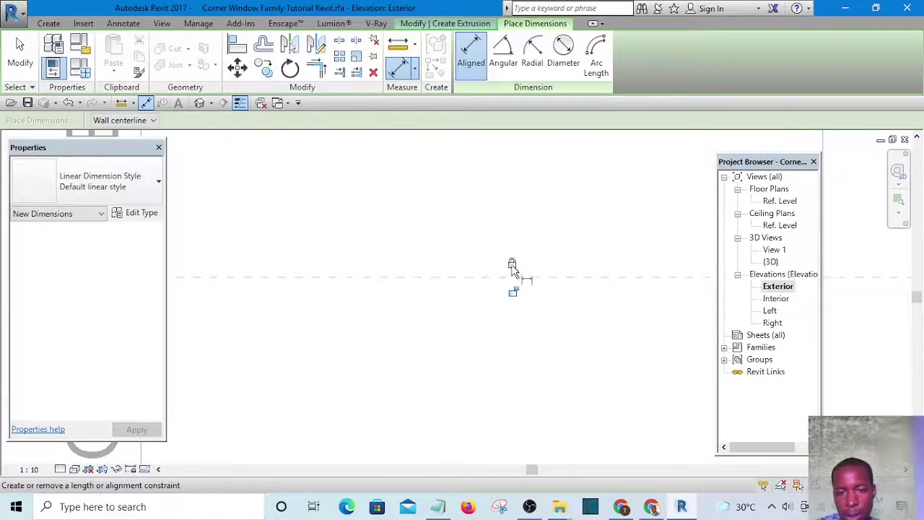
pyautogui.scroll(-4, 514, 296)
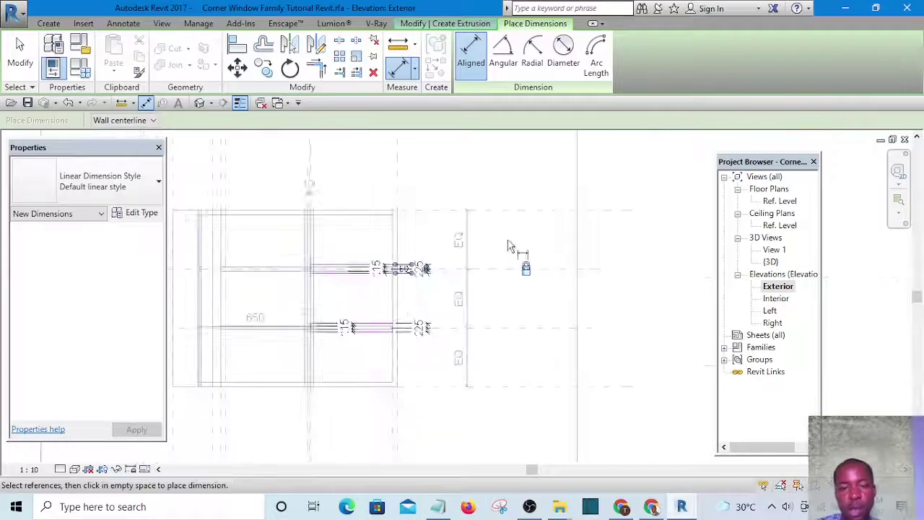
# - End dimensioning and finish the extrusion sketch of the two horizontal rectangles
pyautogui.rightClick(511, 240)
pyautogui.click(541, 245)
pyautogui.scroll(-2, 534, 240)
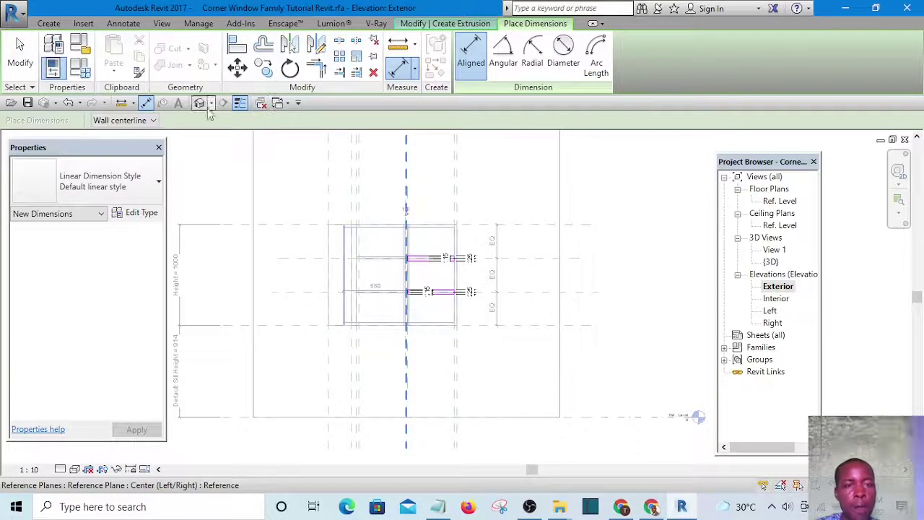
pyautogui.click(19, 47)
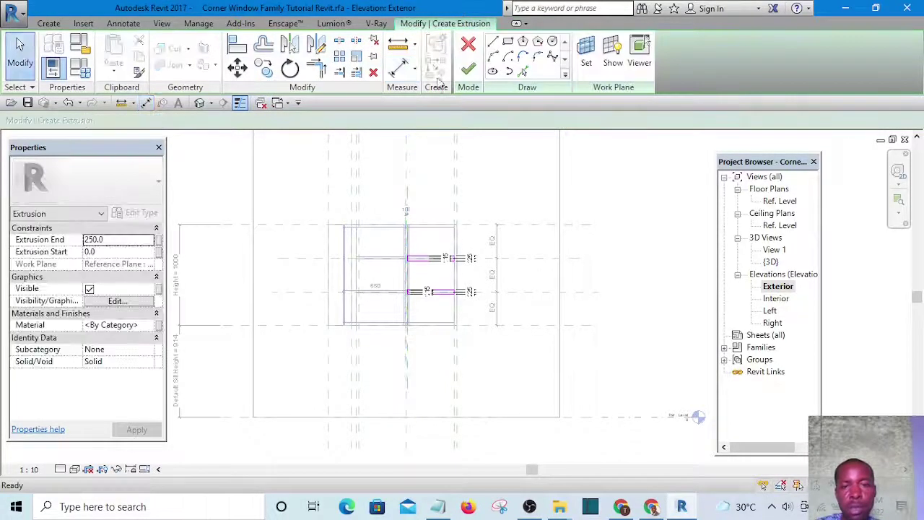
pyautogui.click(468, 70)
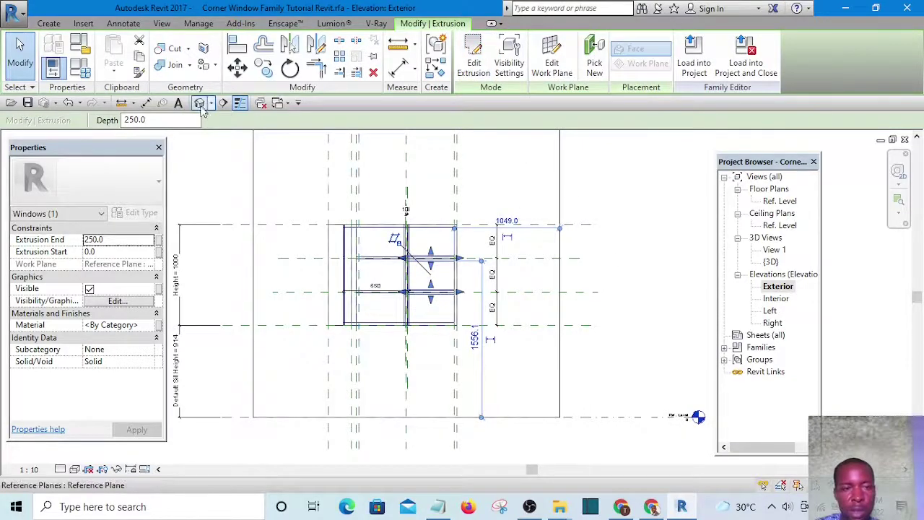
# - Switch to the 3D view and temporarily hide the host wall
pyautogui.click(389, 214)
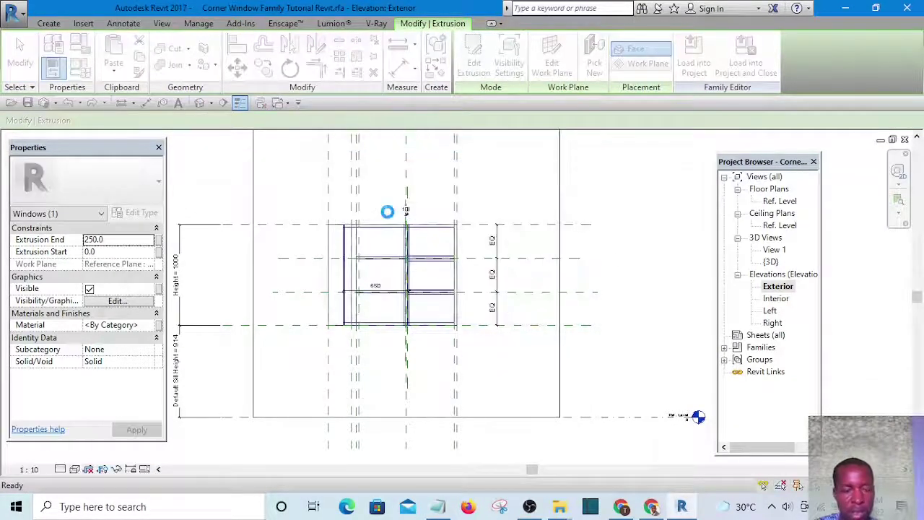
pyautogui.hotkey('ctrl', 'Tab')
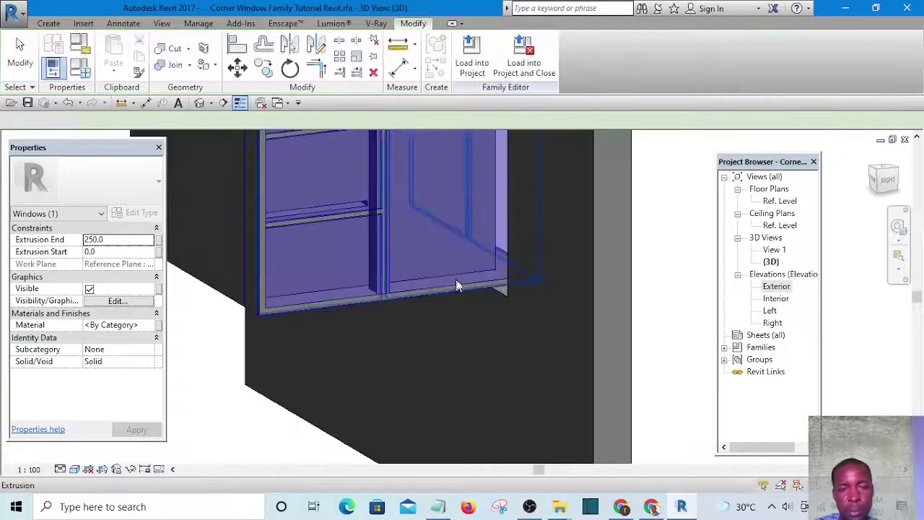
pyautogui.press('Escape')
pyautogui.keyDown('shift'); pyautogui.moveTo(456, 286); pyautogui.dragTo(435, 318, button='middle'); pyautogui.keyUp('shift')
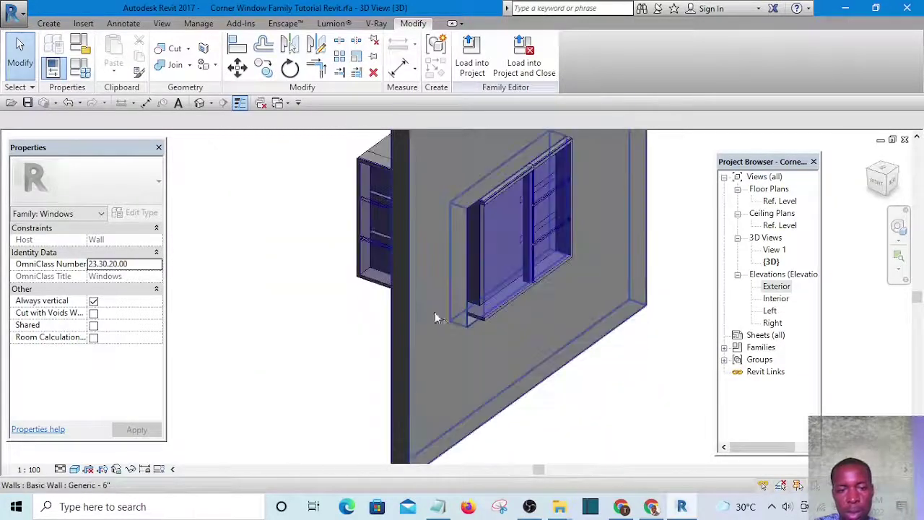
pyautogui.click(435, 318)
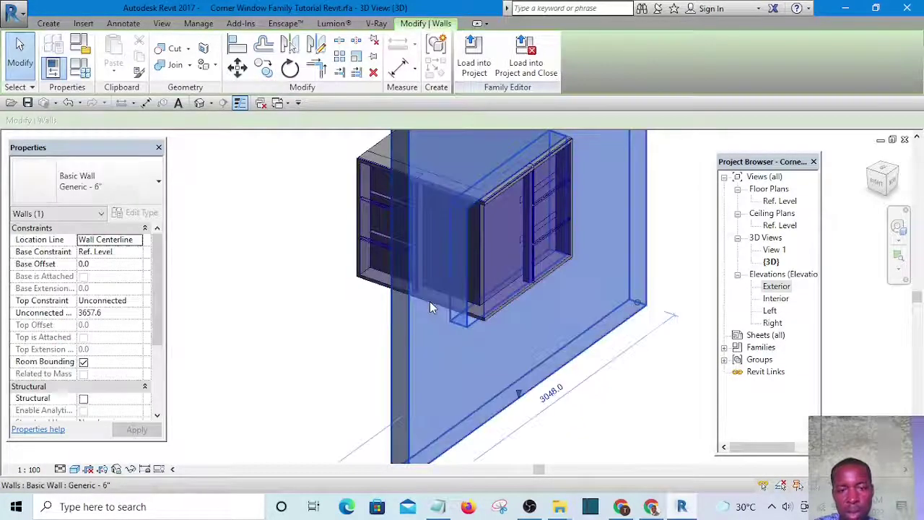
pyautogui.click(131, 470)
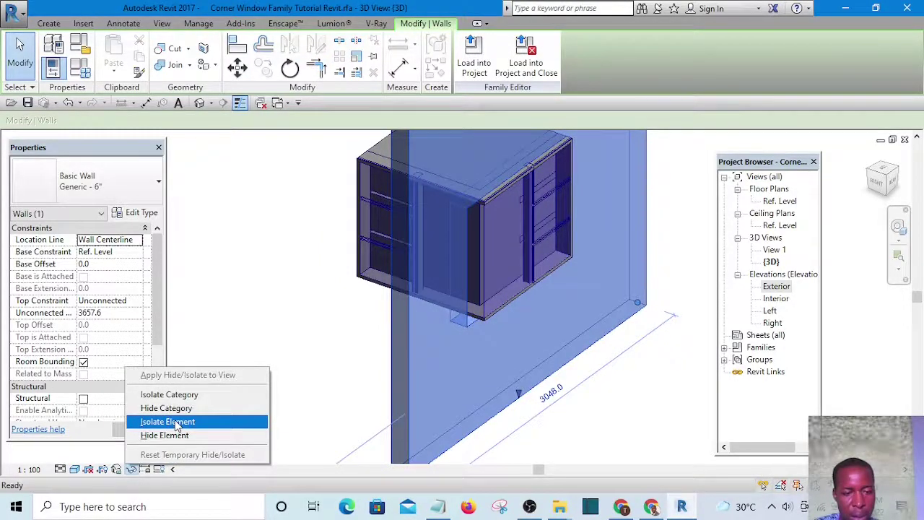
pyautogui.click(177, 435)
pyautogui.click(606, 404)
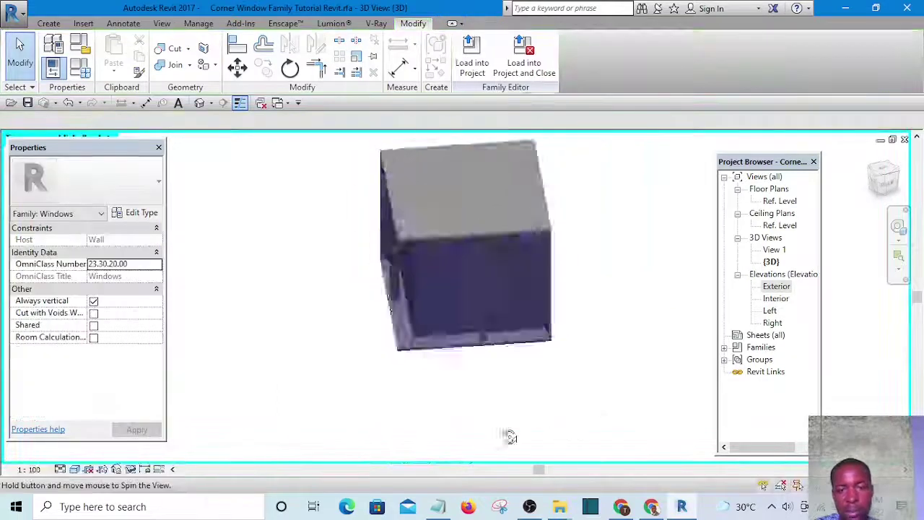
# - Temporarily hide the 1000 mm deep extrusion block that fills the space behind the corner window
pyautogui.keyDown('shift'); pyautogui.moveTo(505, 438); pyautogui.dragTo(361, 368, button='middle'); pyautogui.keyUp('shift')
pyautogui.click(404, 303)
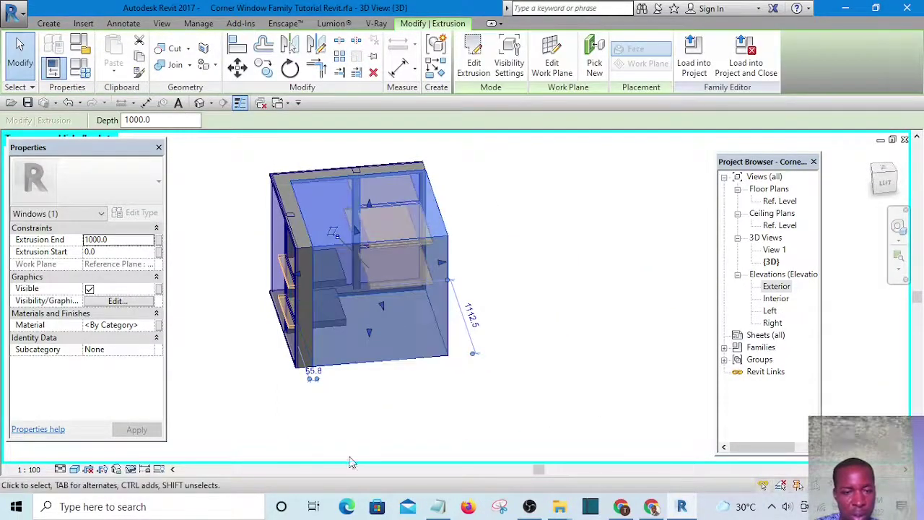
pyautogui.click(439, 392)
pyautogui.click(433, 351)
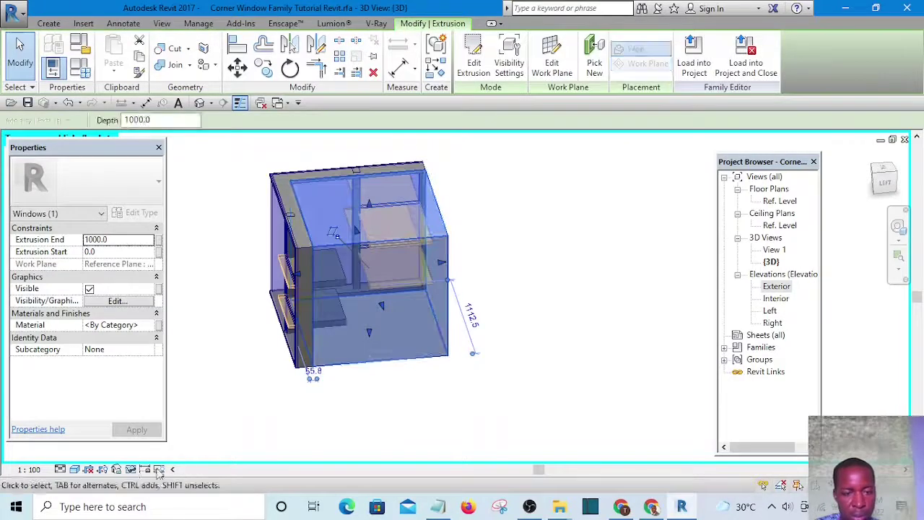
pyautogui.click(131, 469)
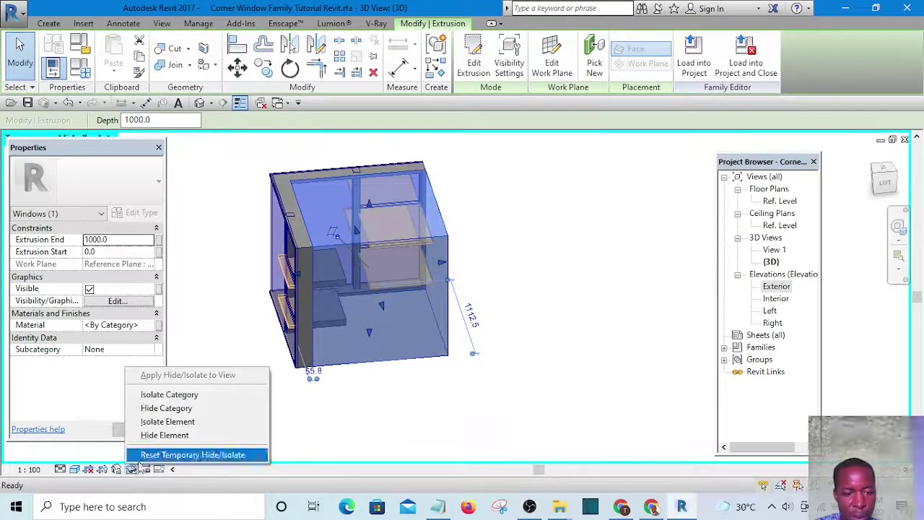
pyautogui.click(173, 435)
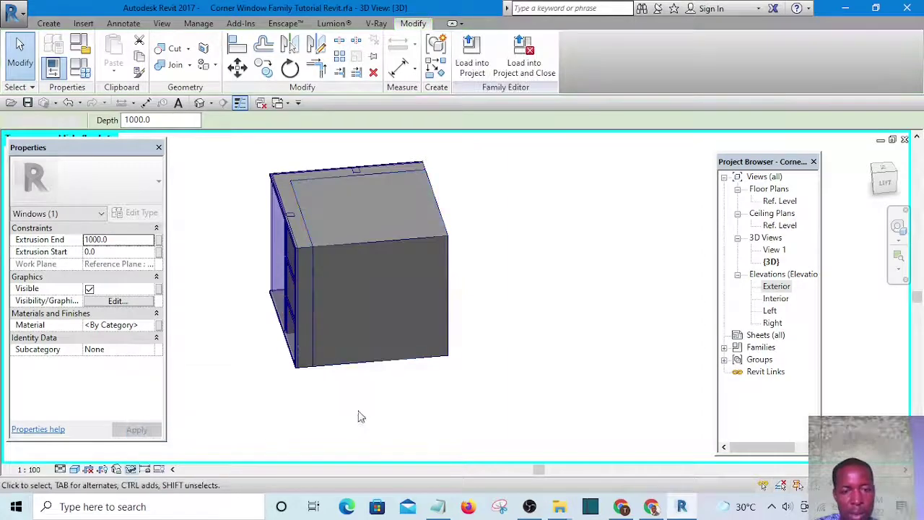
# - Temporarily hide the joined solid geometry of the corner window as well
pyautogui.click(408, 361)
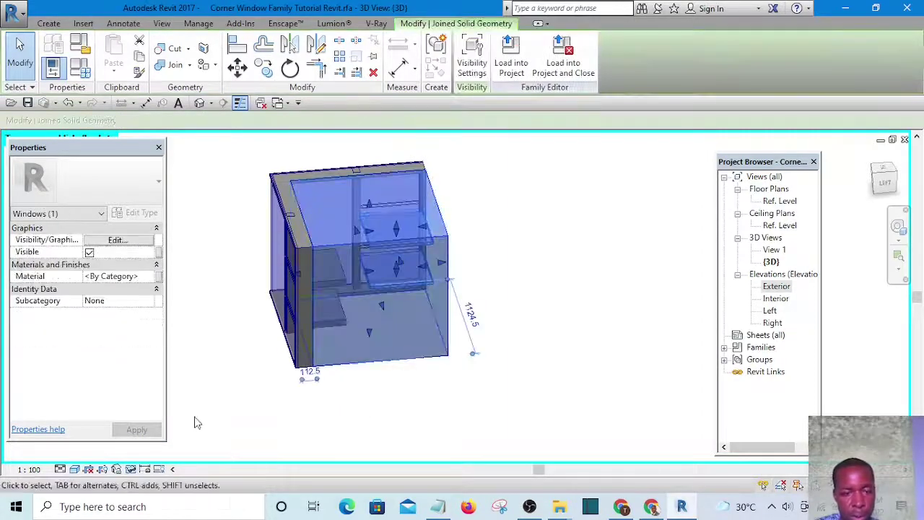
pyautogui.click(130, 469)
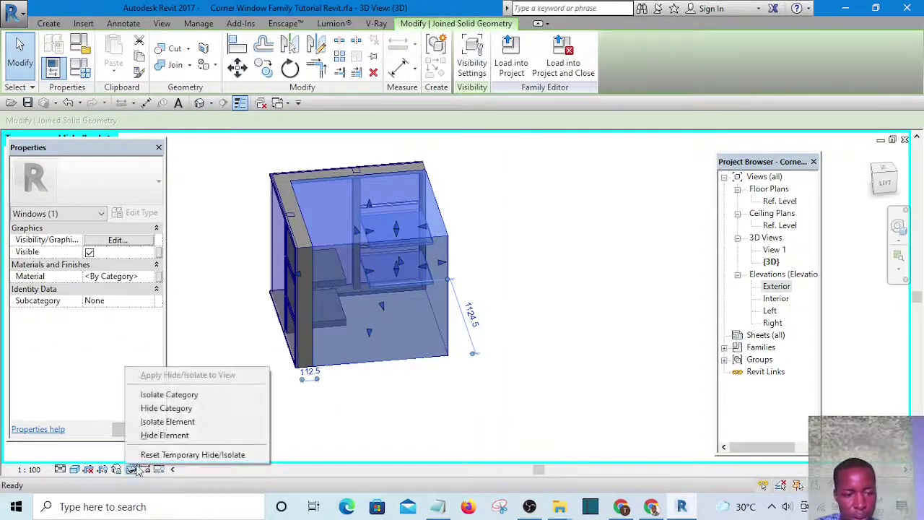
pyautogui.click(170, 435)
# - Select the new two-bar extrusion in the 3D view and examine how it projects from the window frame
pyautogui.keyDown('shift'); pyautogui.moveTo(412, 390); pyautogui.dragTo(378, 476, button='middle'); pyautogui.keyUp('shift')
pyautogui.scroll(5, 257, 268)
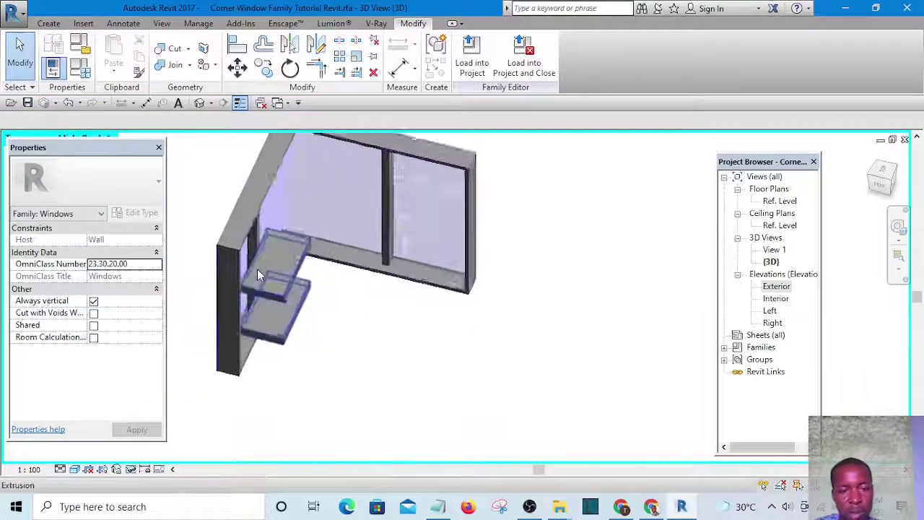
pyautogui.scroll(-4, 462, 368)
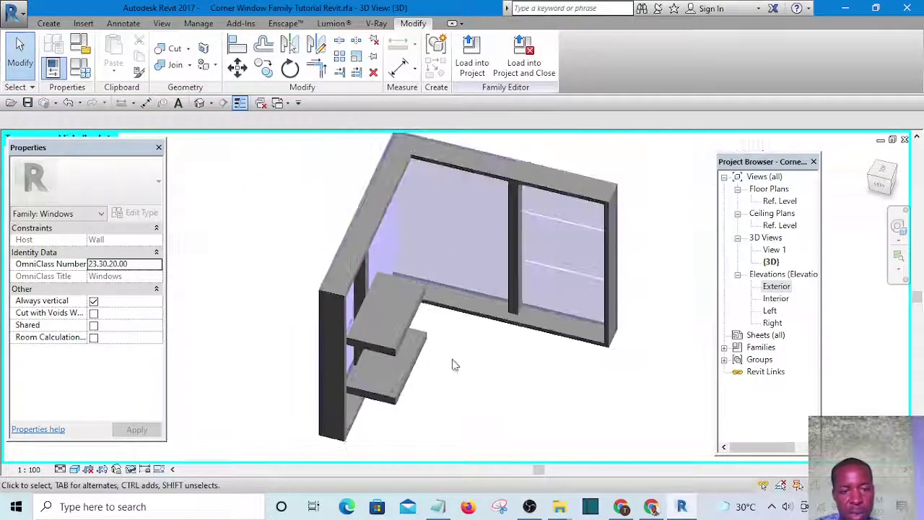
pyautogui.click(387, 323)
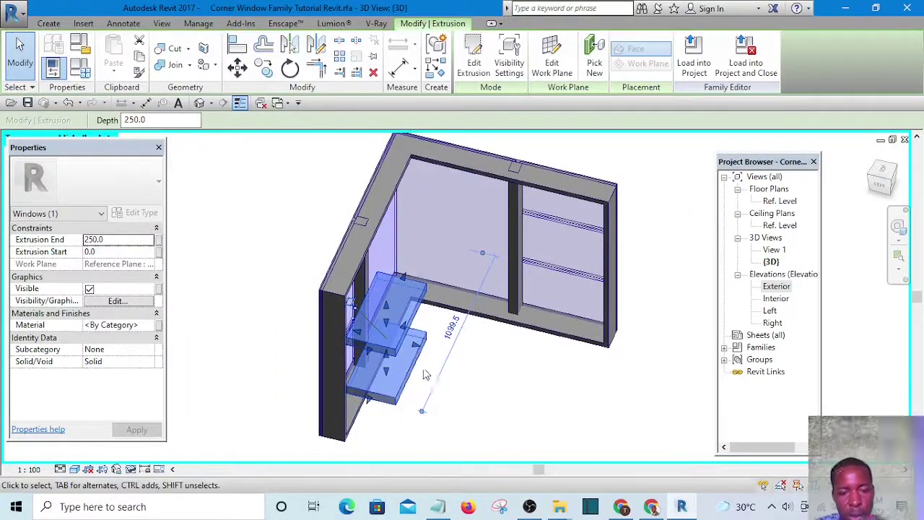
pyautogui.scroll(2, 426, 374)
pyautogui.moveTo(479, 383); pyautogui.dragTo(449, 330, button='middle')
pyautogui.scroll(-5, 448, 328)
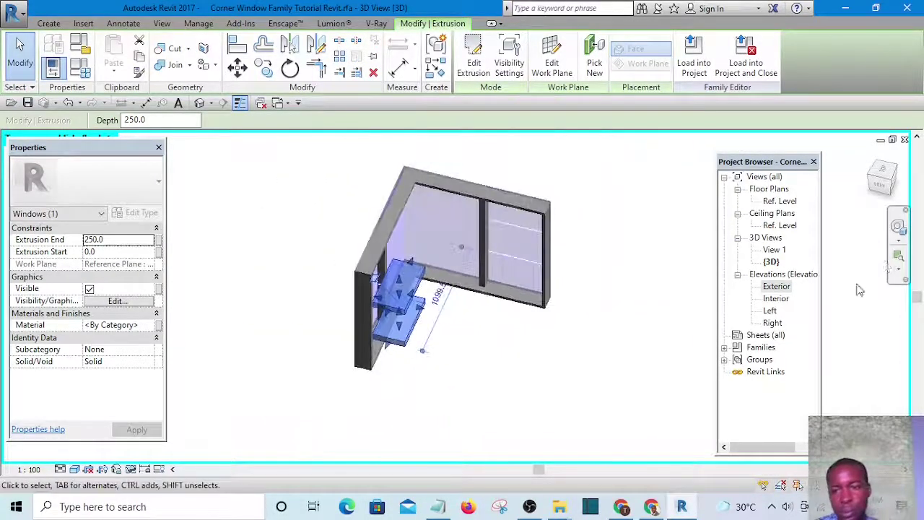
pyautogui.keyDown('shift'); pyautogui.moveTo(718, 285); pyautogui.dragTo(759, 142, button='middle'); pyautogui.keyUp('shift')
pyautogui.doubleClick(882, 184)
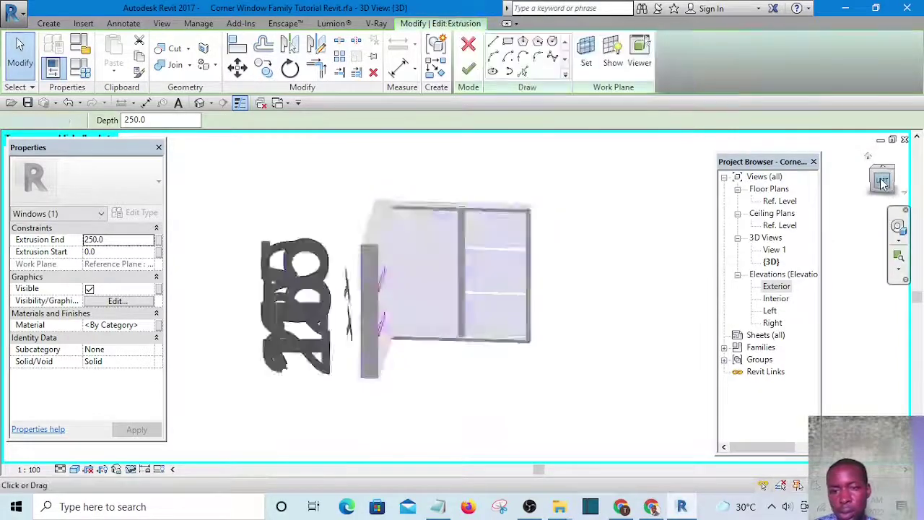
pyautogui.scroll(-4, 545, 248)
pyautogui.scroll(-4, 545, 249)
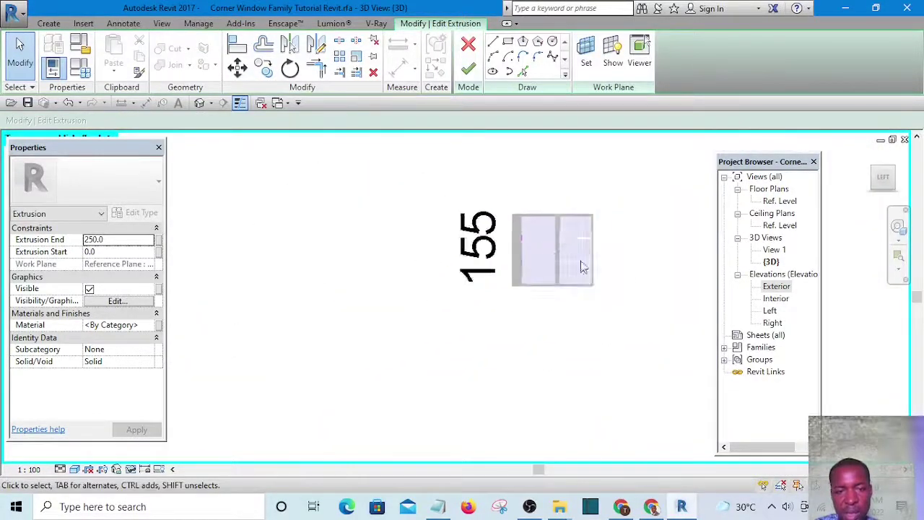
pyautogui.keyDown('shift'); pyautogui.moveTo(638, 303); pyautogui.dragTo(534, 200, button='middle'); pyautogui.keyUp('shift')
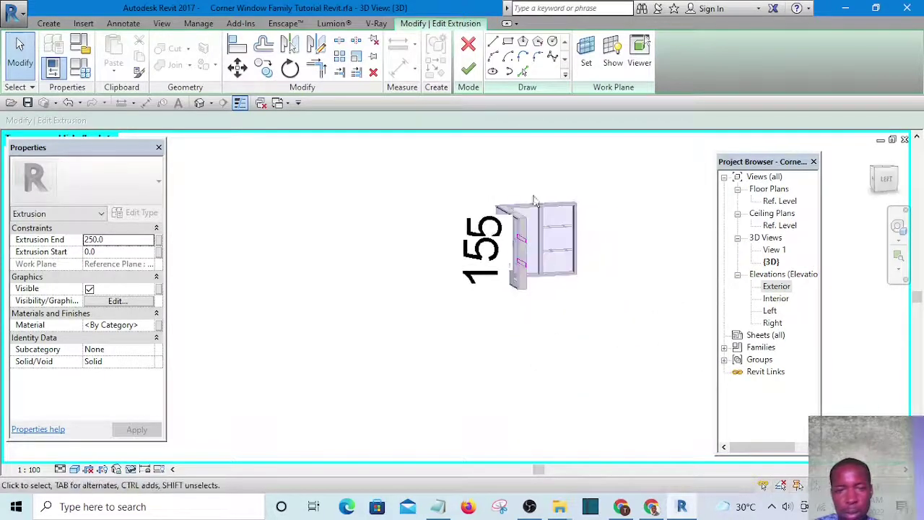
pyautogui.click(468, 70)
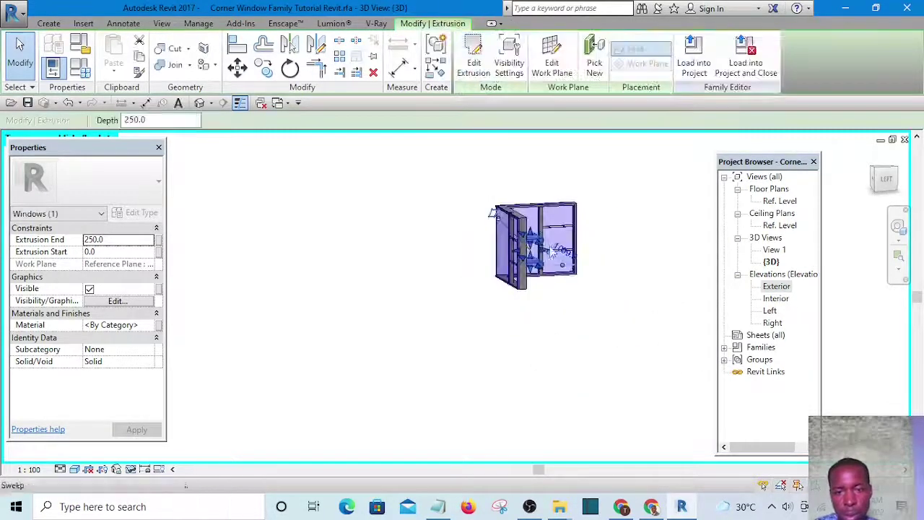
pyautogui.scroll(5, 542, 287)
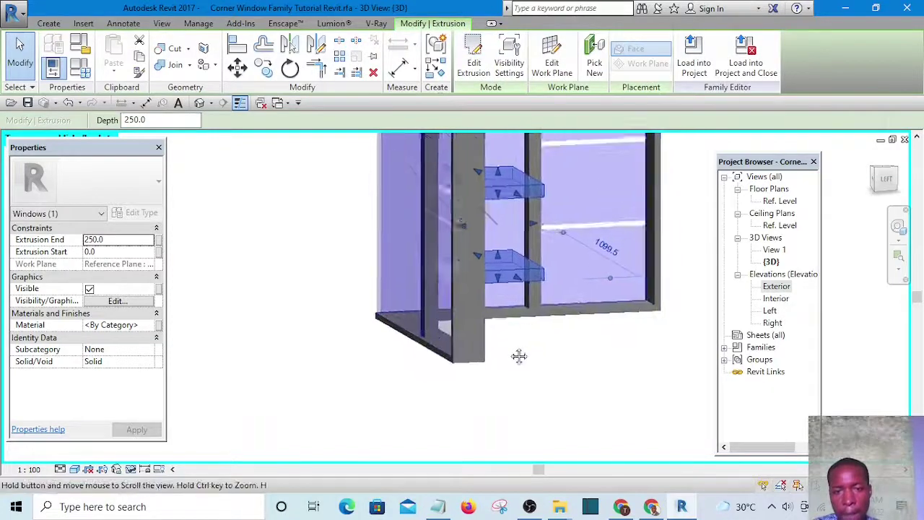
# - In the Left elevation, stretch the two-bar extrusion's start face toward the window frame to an Extrusion Start of about -20.9
pyautogui.doubleClick(770, 312)
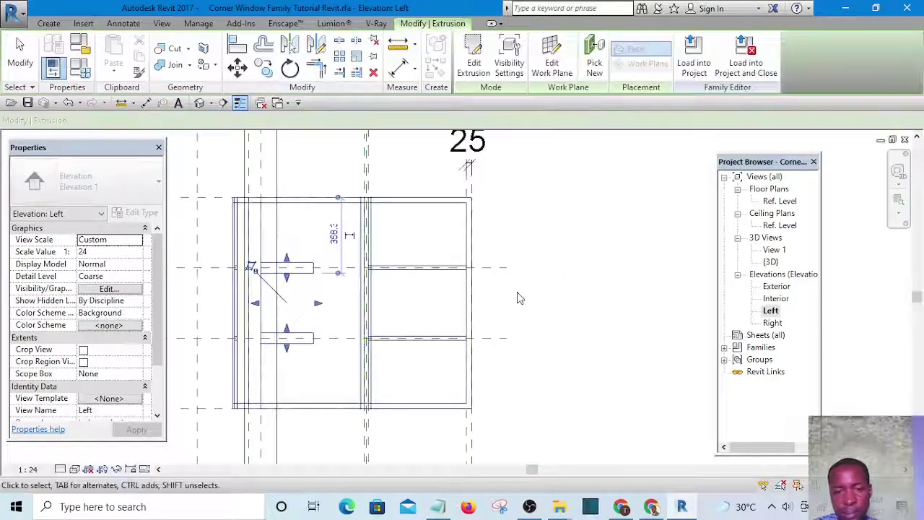
pyautogui.scroll(4, 404, 311)
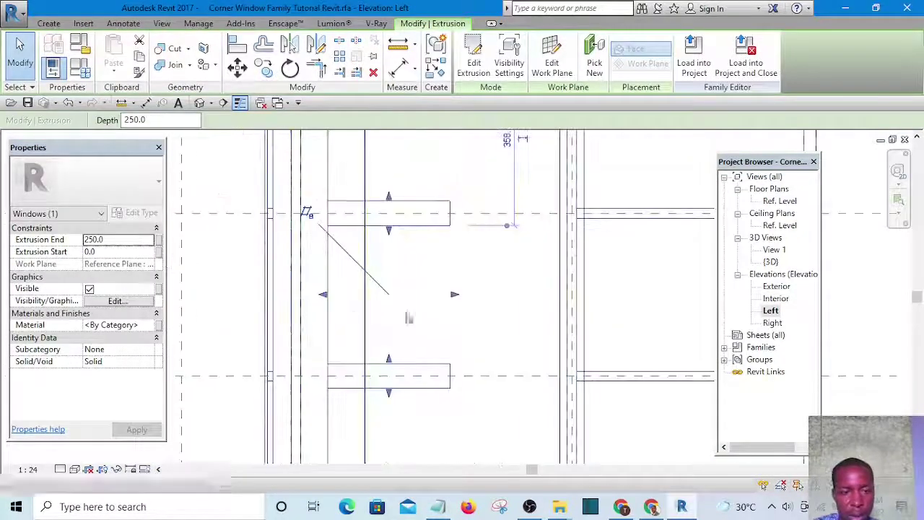
pyautogui.scroll(2, 349, 338)
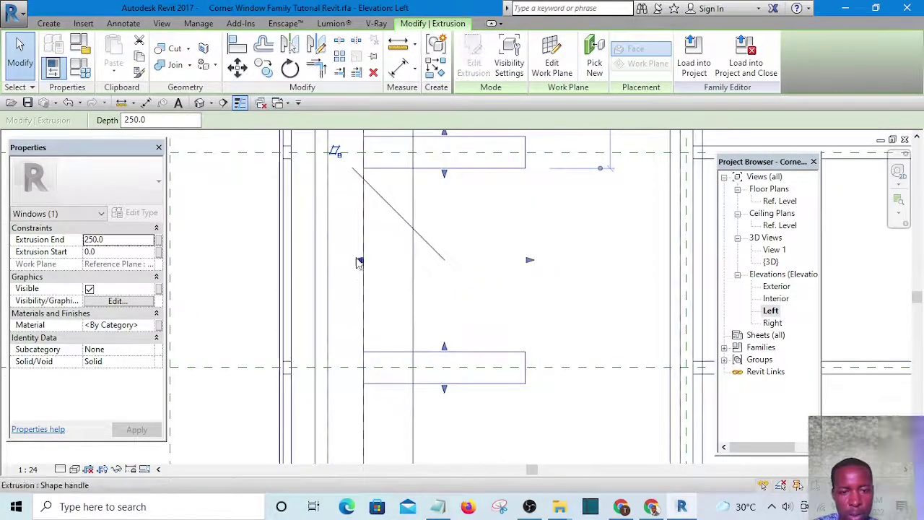
pyautogui.moveTo(358, 262)
pyautogui.mouseDown()
pyautogui.moveTo(296, 256)
pyautogui.moveTo(352, 267)
pyautogui.mouseUp()
pyautogui.scroll(-3, 361, 253)
pyautogui.moveTo(262, 197); pyautogui.dragTo(277, 258, button='middle')
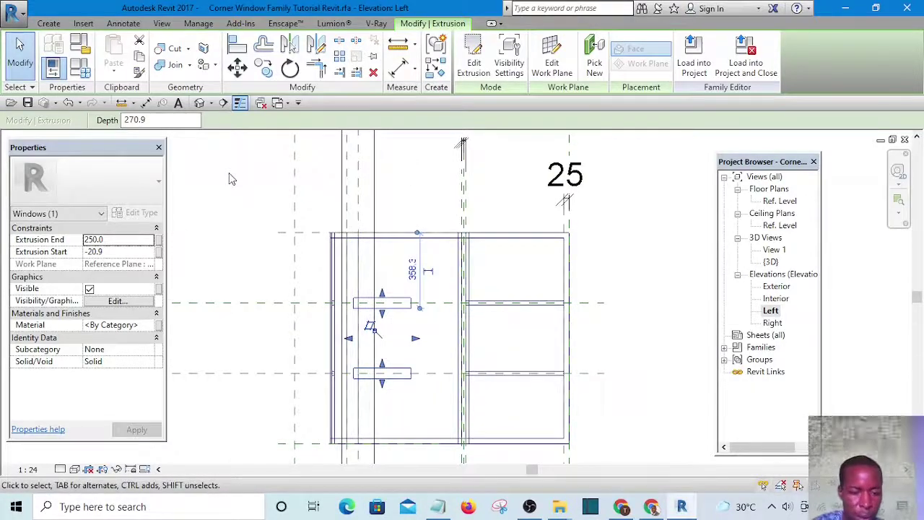
# - Draw a vertical reference plane alongside the window frame's outer edge, from above the frame down toward the reference level
pyautogui.press('r')
pyautogui.press('p')
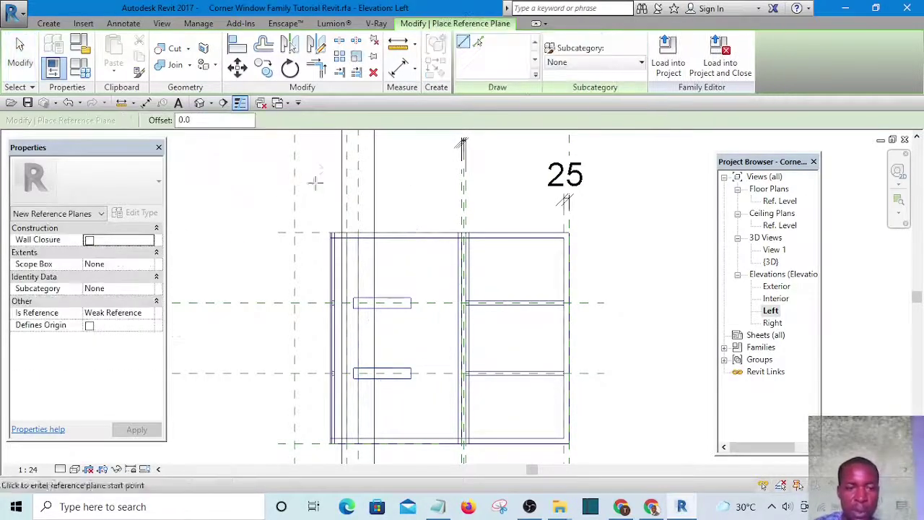
pyautogui.scroll(-2, 329, 156)
pyautogui.click(330, 154)
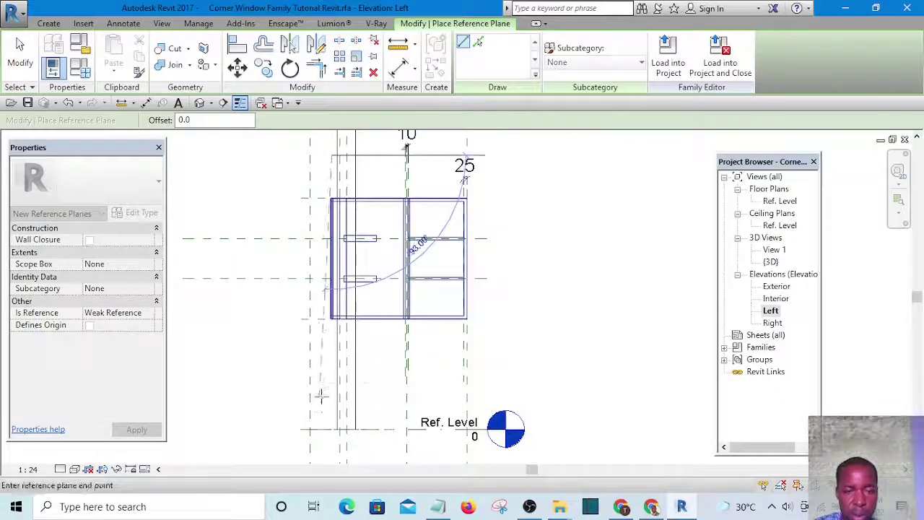
pyautogui.click(330, 419)
pyautogui.scroll(4, 339, 337)
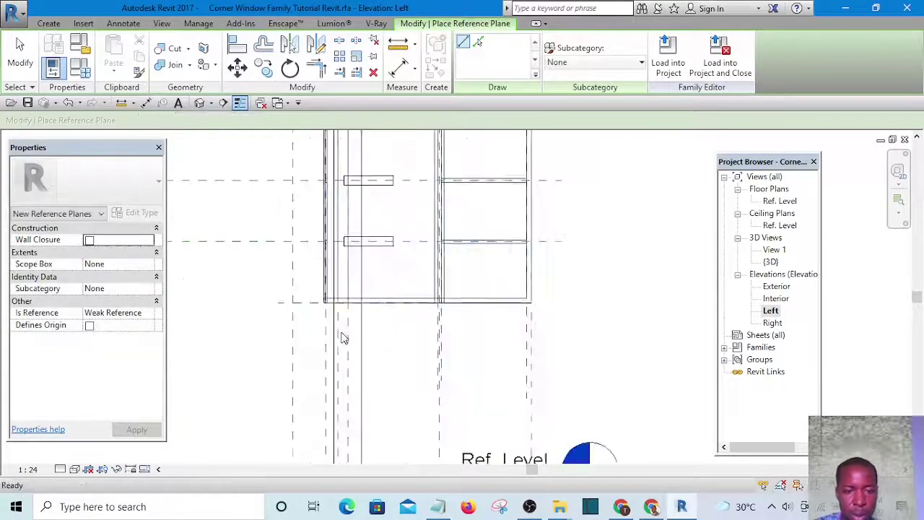
pyautogui.press('Escape')
pyautogui.press('Escape')
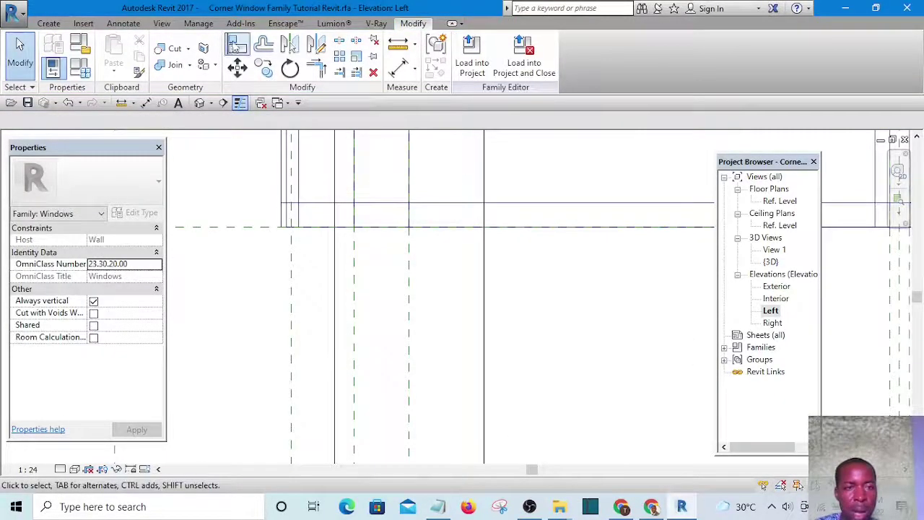
# - Align the new vertical reference plane with the vertical line of the window frame where the glazing bars should start
pyautogui.press('a')
pyautogui.press('l')
pyautogui.scroll(1, 305, 178)
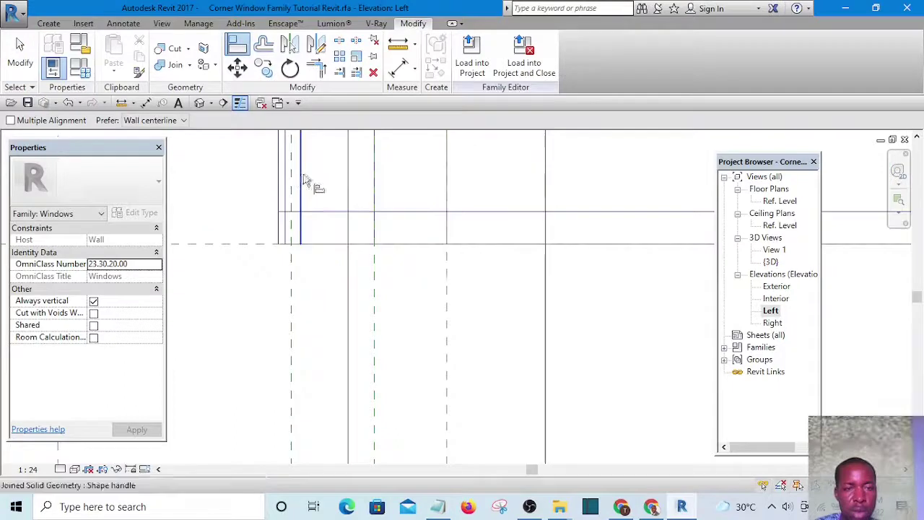
pyautogui.click(289, 289)
pyautogui.scroll(1, 287, 291)
pyautogui.scroll(1, 289, 220)
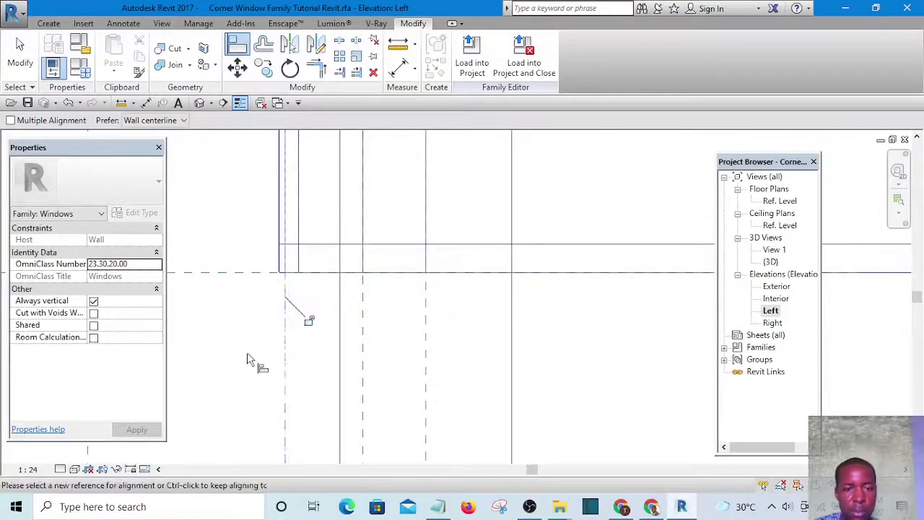
pyautogui.scroll(-3, 264, 270)
pyautogui.press('Escape')
pyautogui.press('Escape')
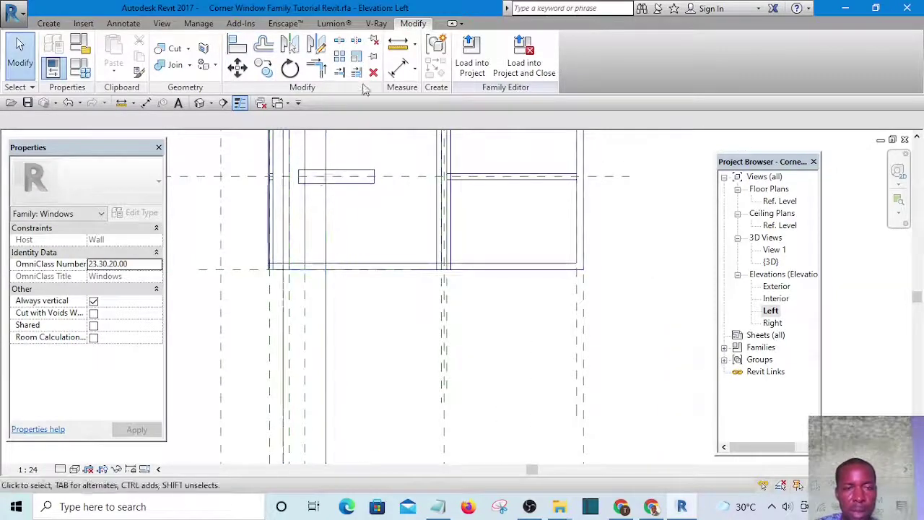
# - Dimension the distance between the new reference plane and the neighbouring reference plane below the window, and lock the dimension
pyautogui.press('d')
pyautogui.press('i')
pyautogui.scroll(1, 267, 330)
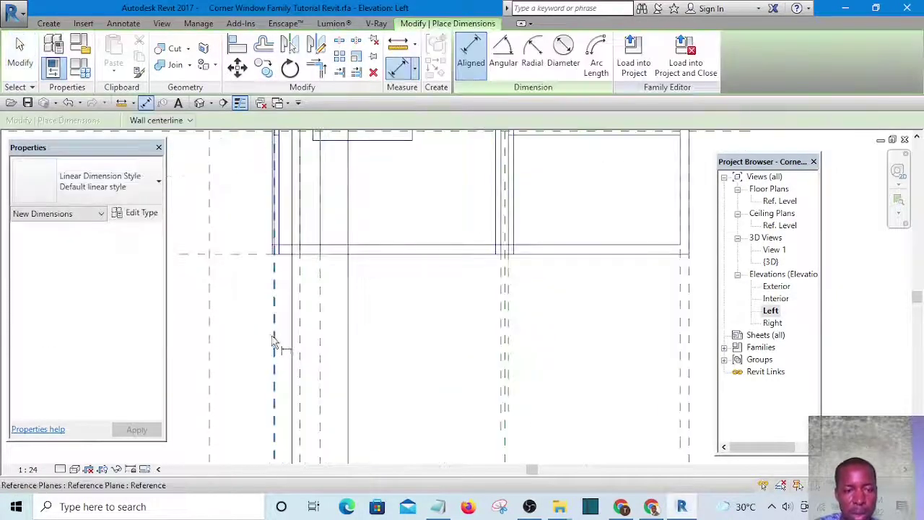
pyautogui.scroll(1, 299, 356)
pyautogui.click(299, 351)
pyautogui.click(254, 341)
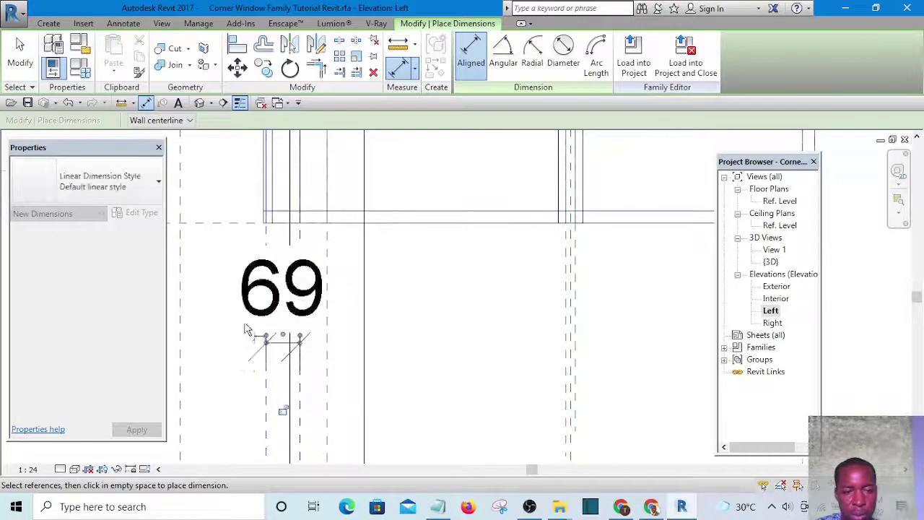
pyautogui.scroll(-2, 246, 322)
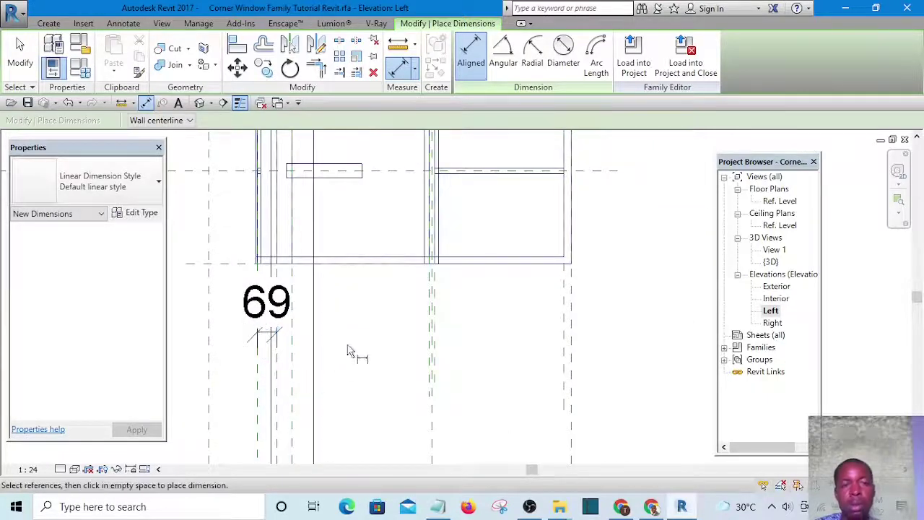
pyautogui.scroll(-2, 357, 339)
pyautogui.press('Escape')
pyautogui.press('Escape')
pyautogui.scroll(2, 345, 264)
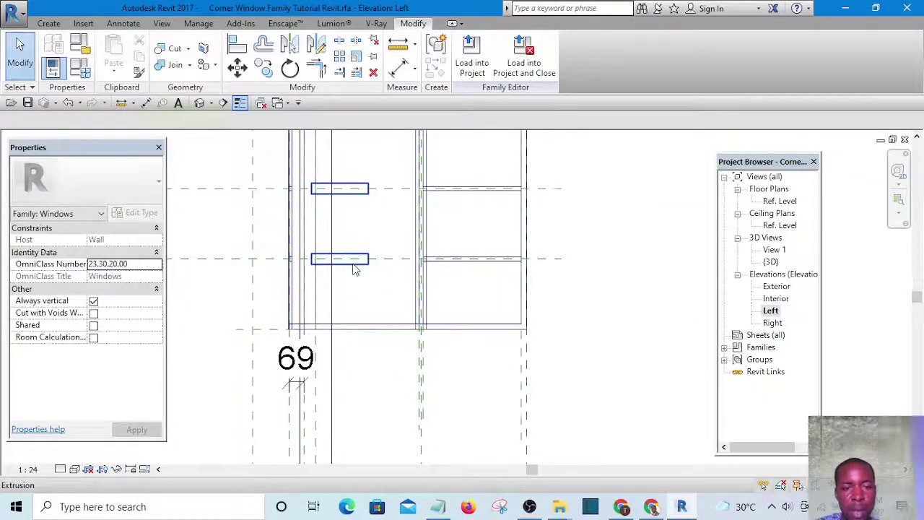
# - Stretch the two-bar extrusion's start face outward past the window frame to an Extrusion Start of about -182.9
pyautogui.click(322, 261)
pyautogui.scroll(-2, 301, 209)
pyautogui.scroll(1, 293, 198)
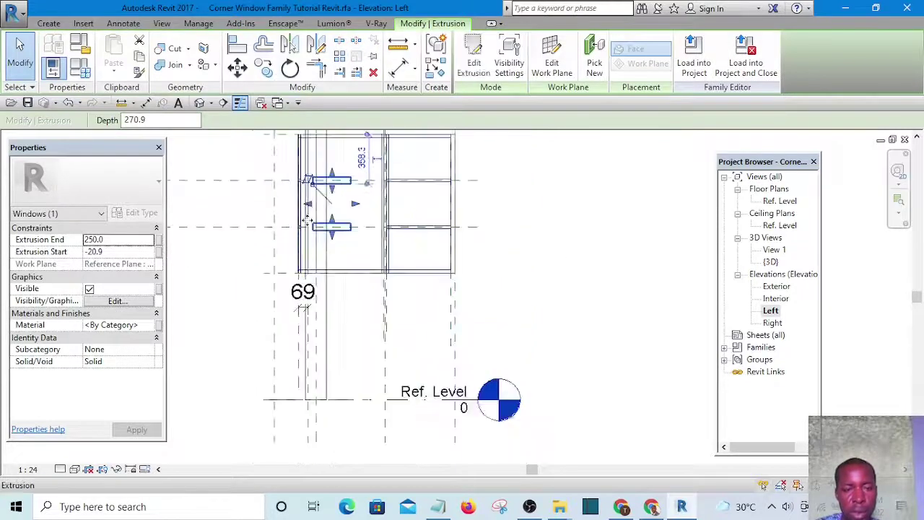
pyautogui.moveTo(292, 197); pyautogui.dragTo(296, 382)
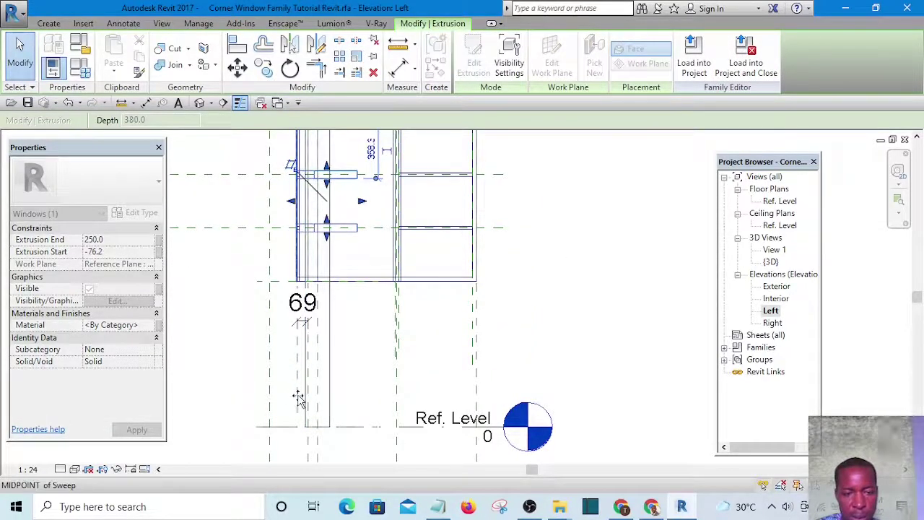
pyautogui.moveTo(296, 345)
pyautogui.mouseDown()
pyautogui.moveTo(305, 347)
pyautogui.moveTo(289, 349)
pyautogui.mouseUp()
pyautogui.scroll(4, 289, 350)
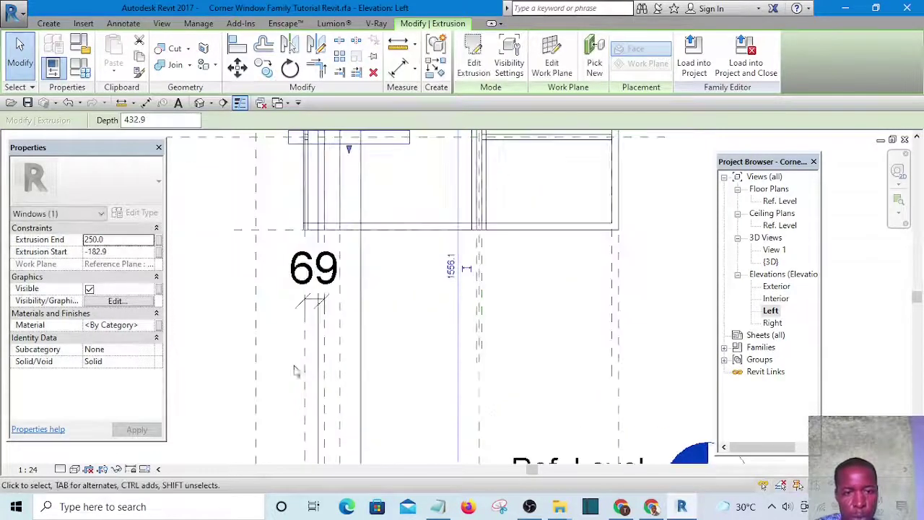
pyautogui.scroll(-3, 292, 361)
# - Unlock the 69 mm dimension and move the new reference plane outward, clear of the frame, to 180 mm from its neighbouring plane
pyautogui.click(289, 348)
pyautogui.scroll(1, 308, 325)
pyautogui.click(309, 327)
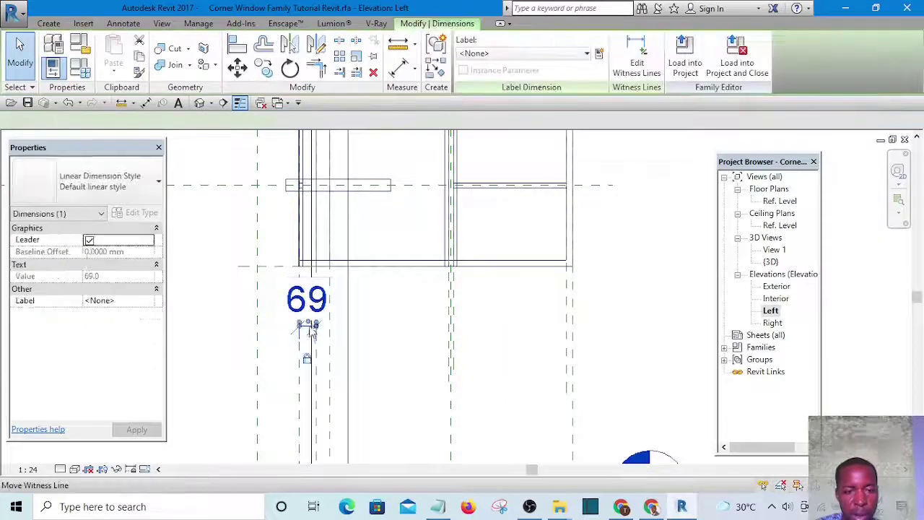
pyautogui.scroll(-2, 428, 373)
pyautogui.scroll(1, 375, 374)
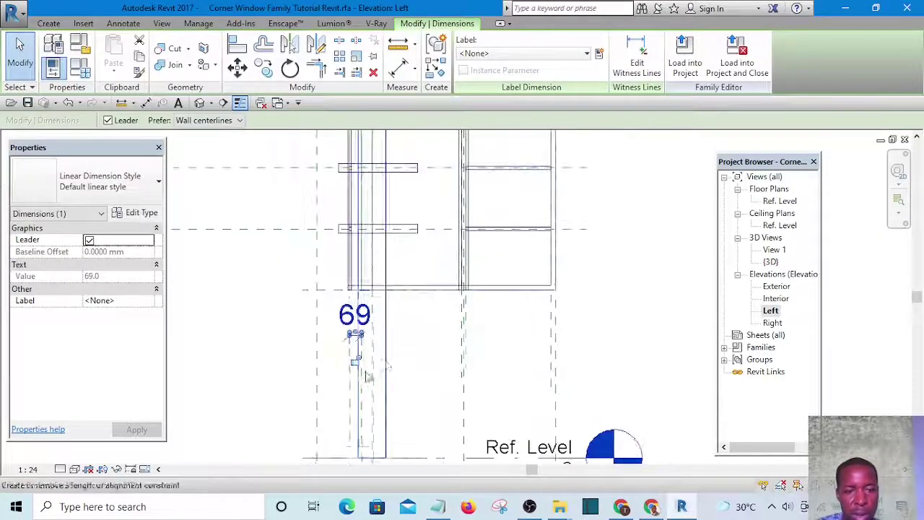
pyautogui.click(416, 331)
pyautogui.scroll(1, 348, 366)
pyautogui.moveTo(350, 371); pyautogui.dragTo(320, 371)
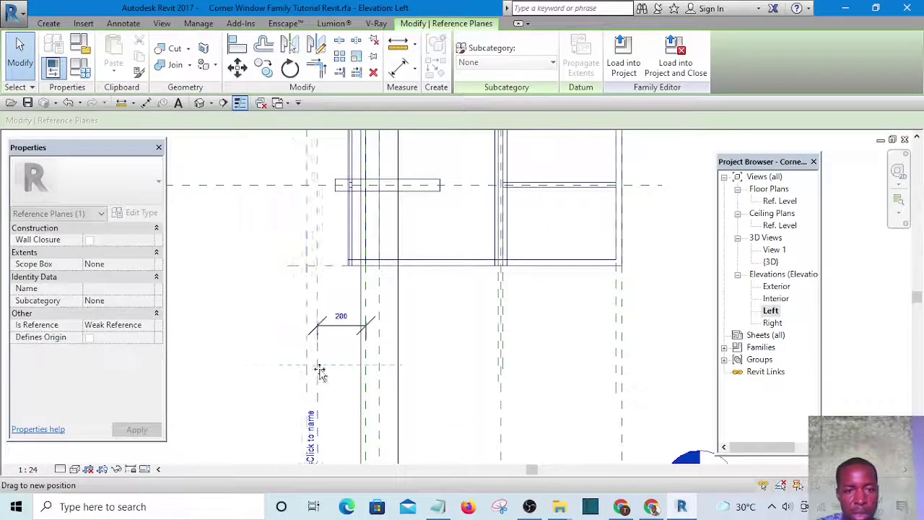
pyautogui.click(241, 316)
pyautogui.moveTo(243, 313); pyautogui.dragTo(267, 469, button='middle')
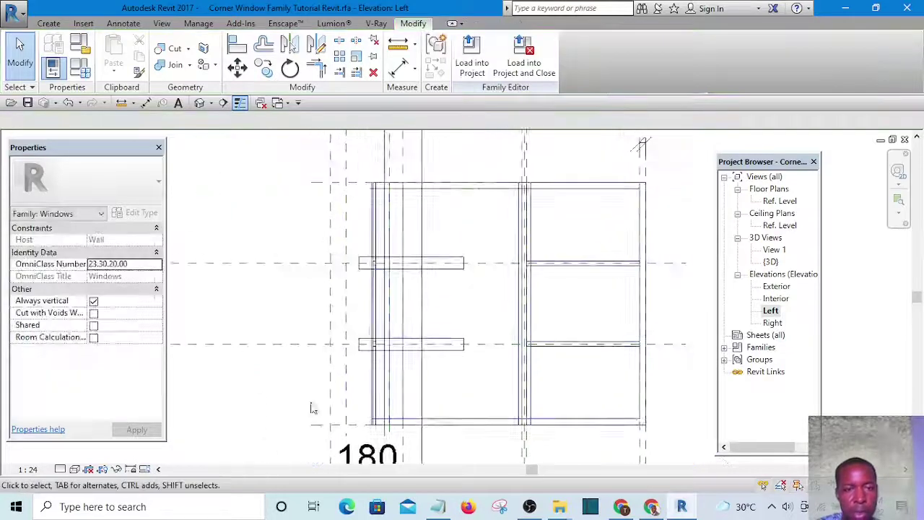
# - Stretch the two-bar extrusion's start face to the moved reference plane, giving an Extrusion Start of -235.8, and lock it there
pyautogui.click(355, 267)
pyautogui.scroll(2, 355, 265)
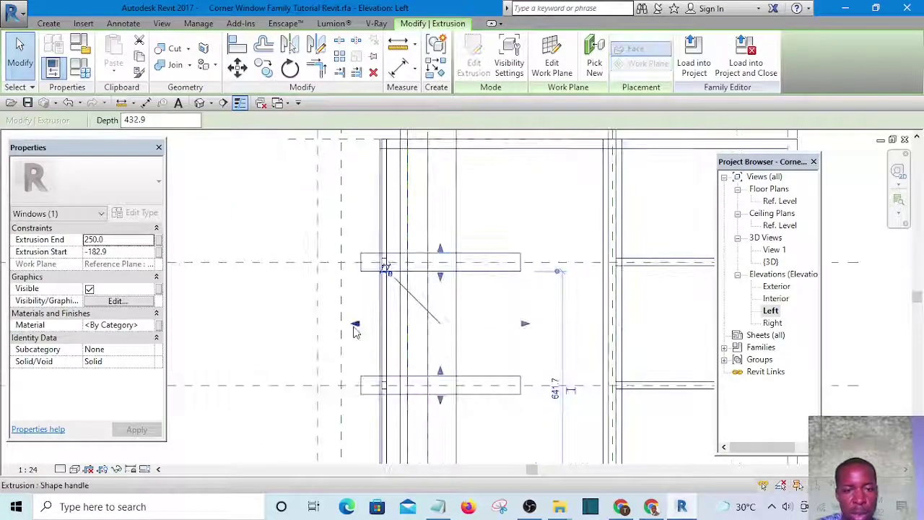
pyautogui.moveTo(355, 305); pyautogui.dragTo(346, 326)
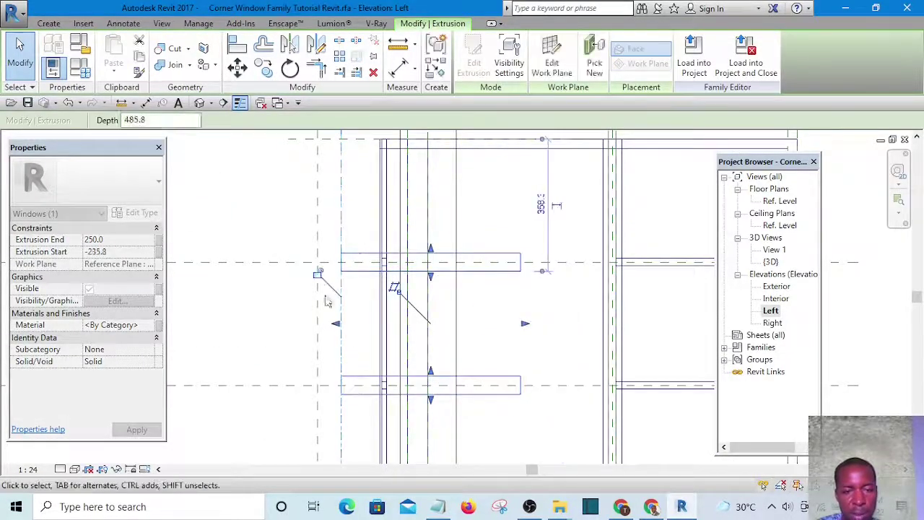
pyautogui.scroll(-2, 299, 262)
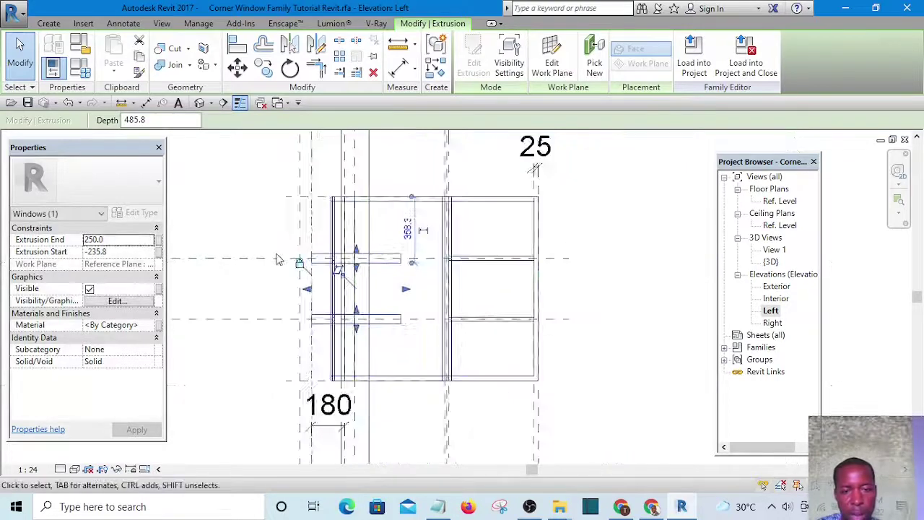
# - Align the moved reference plane back to the window frame line so the locked bars' start face follows it
pyautogui.click(258, 327)
pyautogui.scroll(2, 260, 354)
pyautogui.scroll(1, 324, 265)
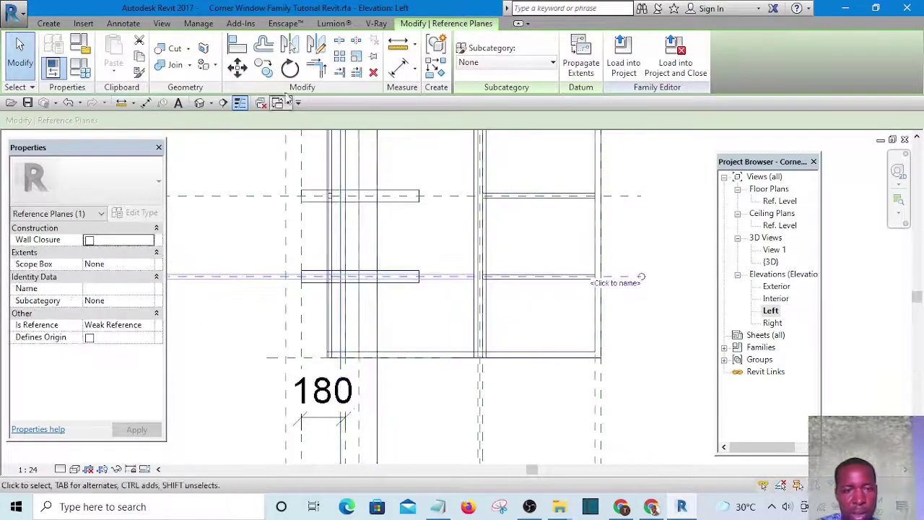
pyautogui.press('Escape')
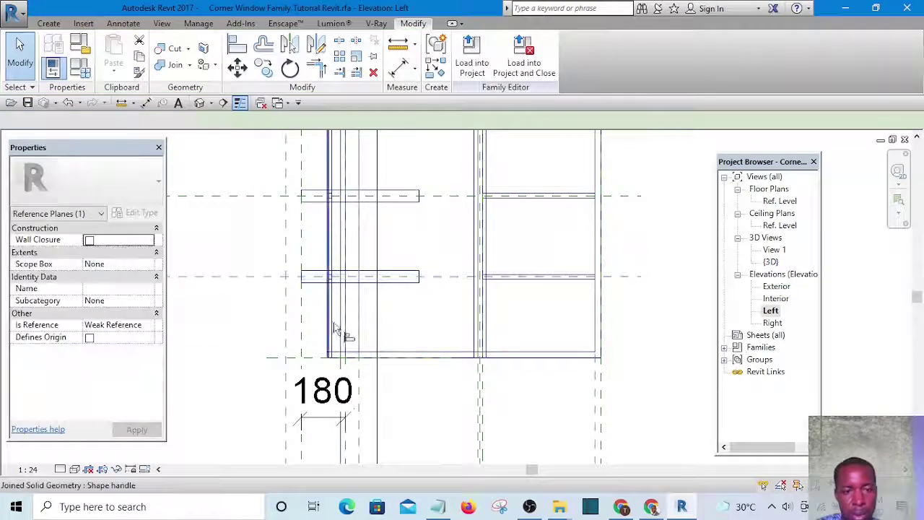
pyautogui.scroll(2, 334, 316)
pyautogui.scroll(3, 332, 319)
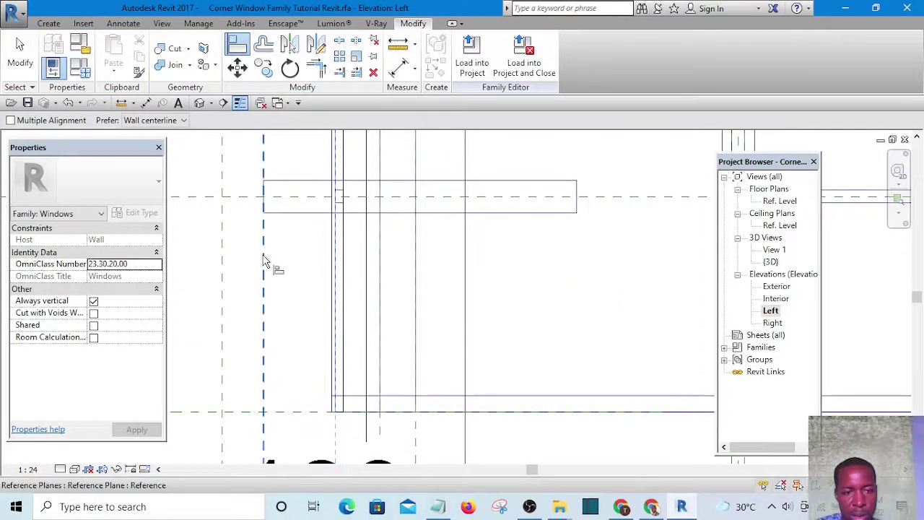
pyautogui.scroll(-3, 361, 329)
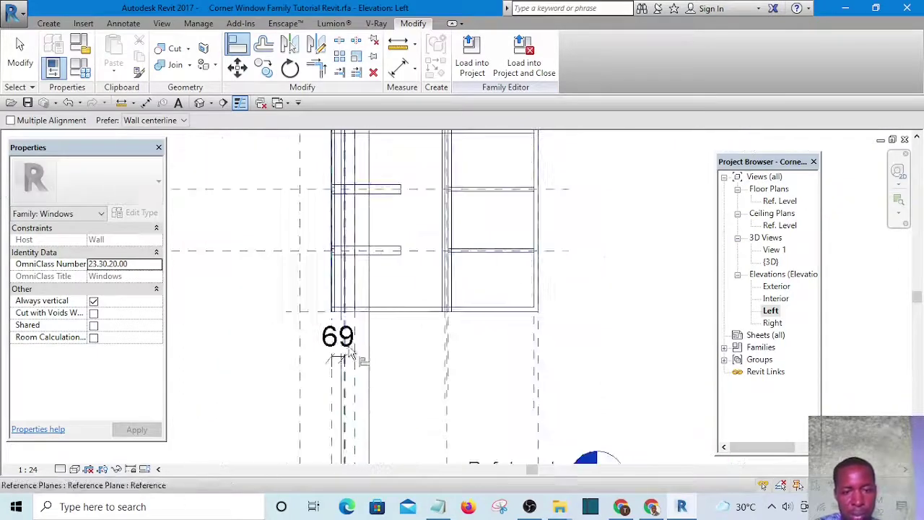
# - Lock the 69 mm dimension between the frame's reference plane and the neighbouring plane
pyautogui.press('Escape')
pyautogui.scroll(2, 337, 355)
pyautogui.click(334, 318)
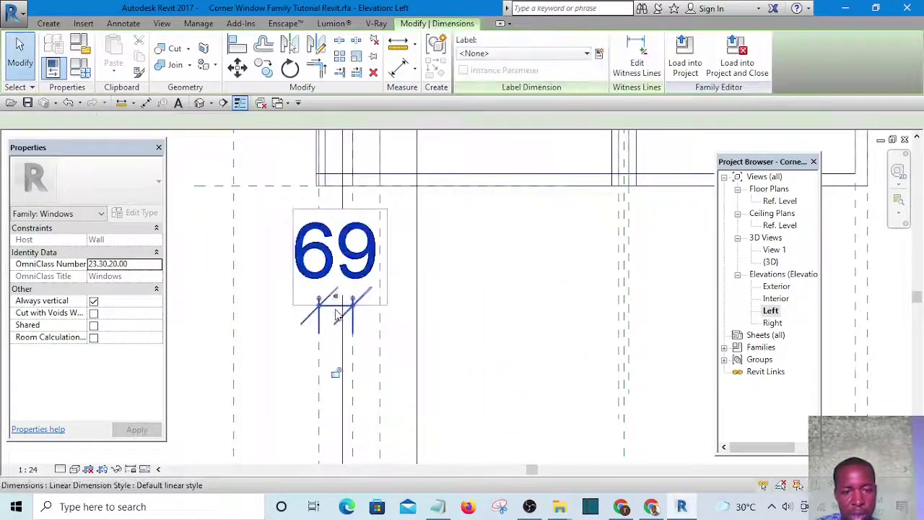
pyautogui.scroll(-3, 335, 320)
pyautogui.scroll(3, 336, 321)
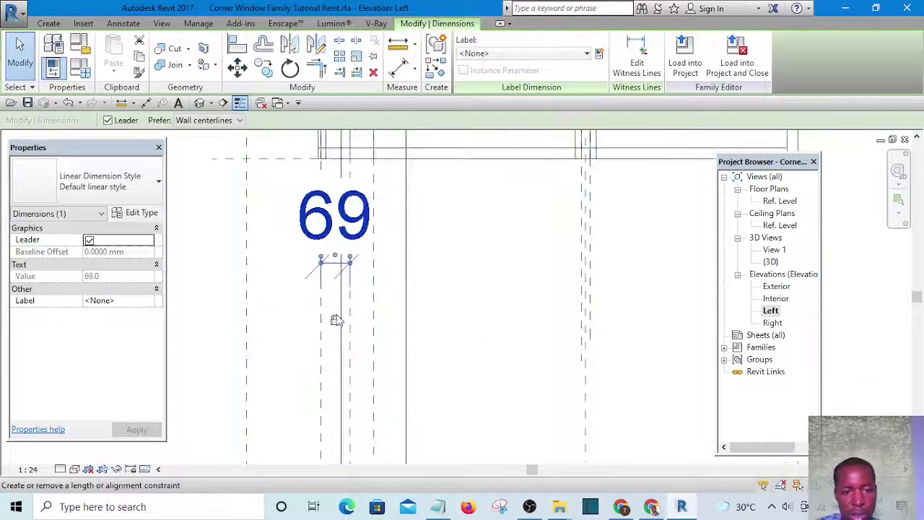
pyautogui.click(458, 319)
# - Stretch the two-bar extrusion's end face back to the neighbouring reference plane for a depth of 69 mm and lock it to that plane
pyautogui.scroll(-3, 457, 318)
pyautogui.moveTo(465, 304); pyautogui.dragTo(402, 392, button='middle')
pyautogui.scroll(1, 395, 275)
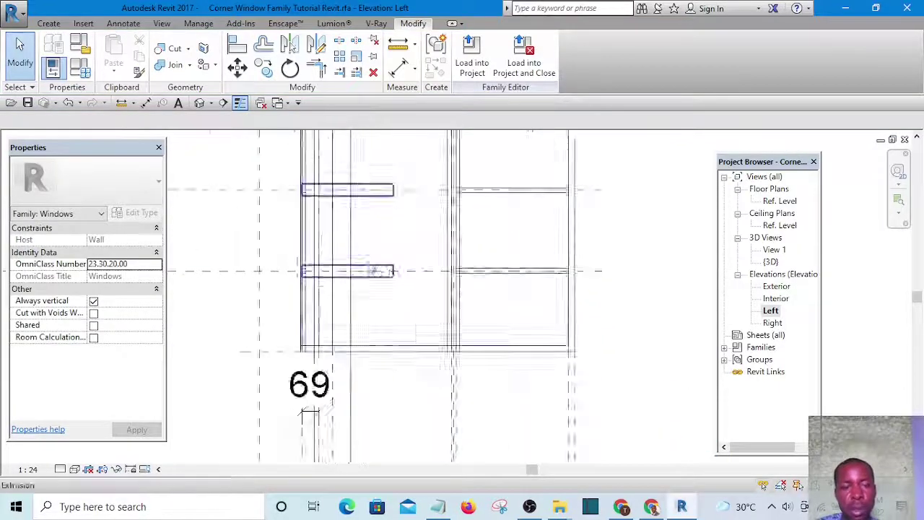
pyautogui.scroll(3, 371, 268)
pyautogui.moveTo(393, 310); pyautogui.dragTo(450, 237, button='middle')
pyautogui.scroll(-4, 449, 237)
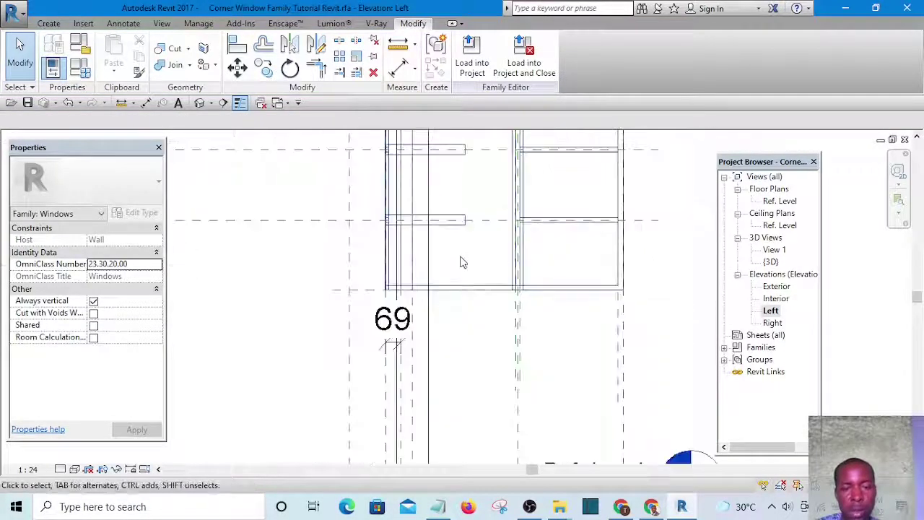
pyautogui.scroll(-3, 463, 262)
pyautogui.scroll(3, 463, 245)
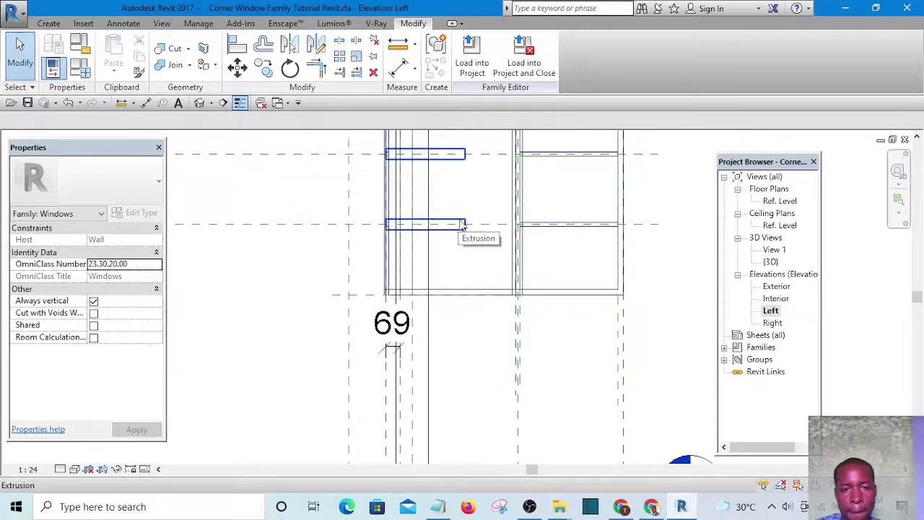
pyautogui.click(468, 233)
pyautogui.scroll(2, 468, 205)
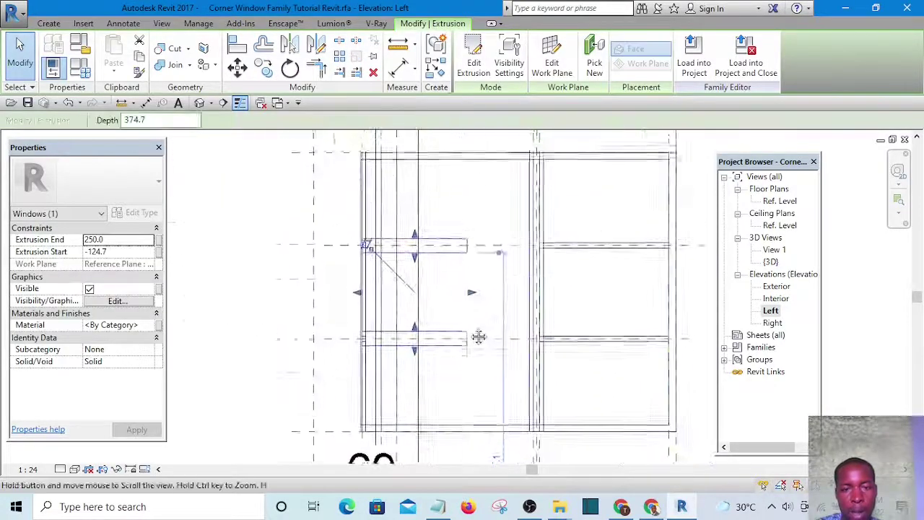
pyautogui.moveTo(468, 204); pyautogui.dragTo(474, 334, button='middle')
pyautogui.scroll(-2, 473, 336)
pyautogui.scroll(3, 478, 290)
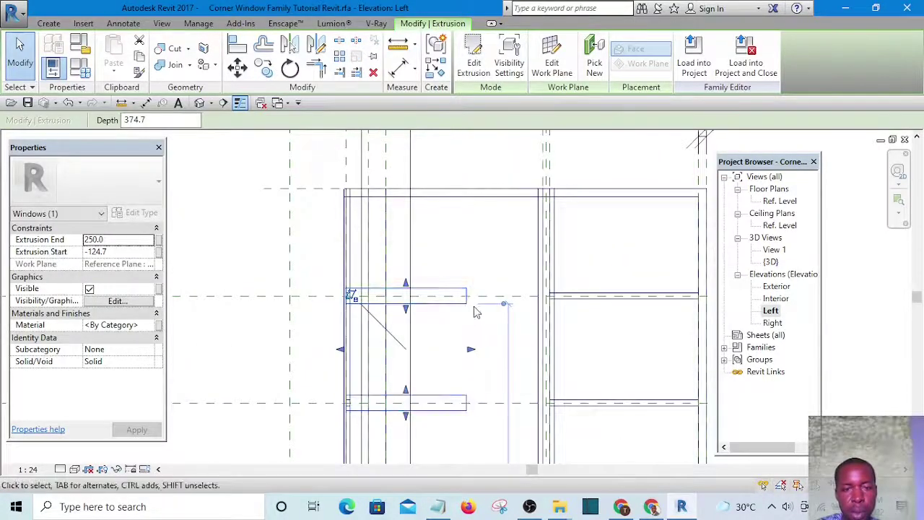
pyautogui.moveTo(382, 354); pyautogui.dragTo(366, 354)
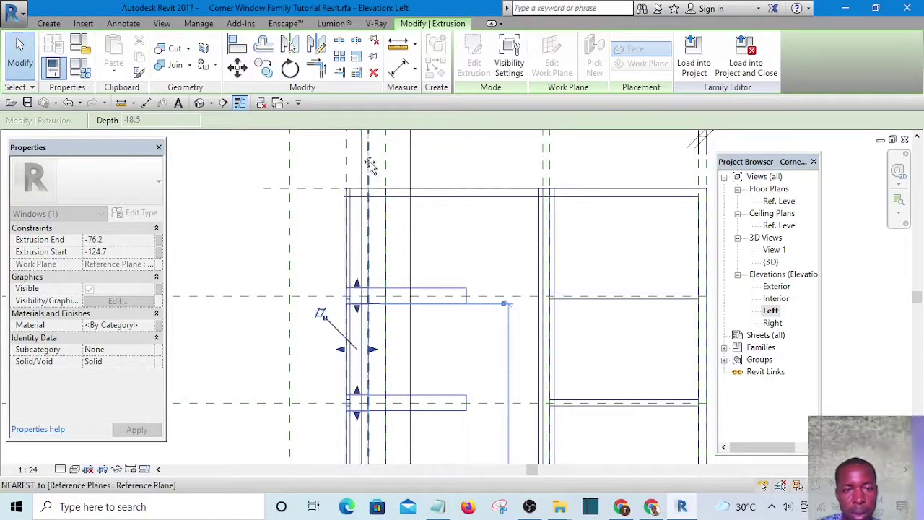
pyautogui.moveTo(372, 166); pyautogui.dragTo(400, 265)
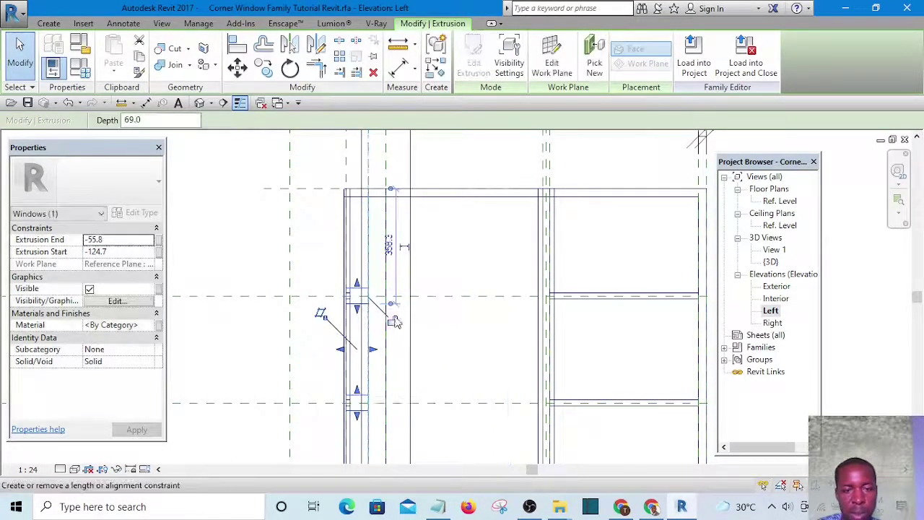
pyautogui.click(467, 259)
pyautogui.scroll(-4, 450, 248)
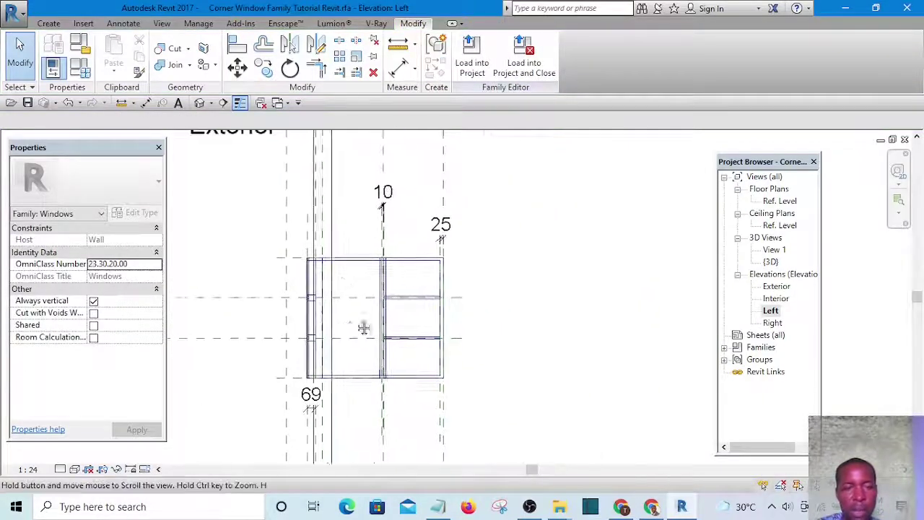
# - Examine in the 3D view how the horizontal bars meet the frame and mullion from both sides of the corner window
pyautogui.click(202, 103)
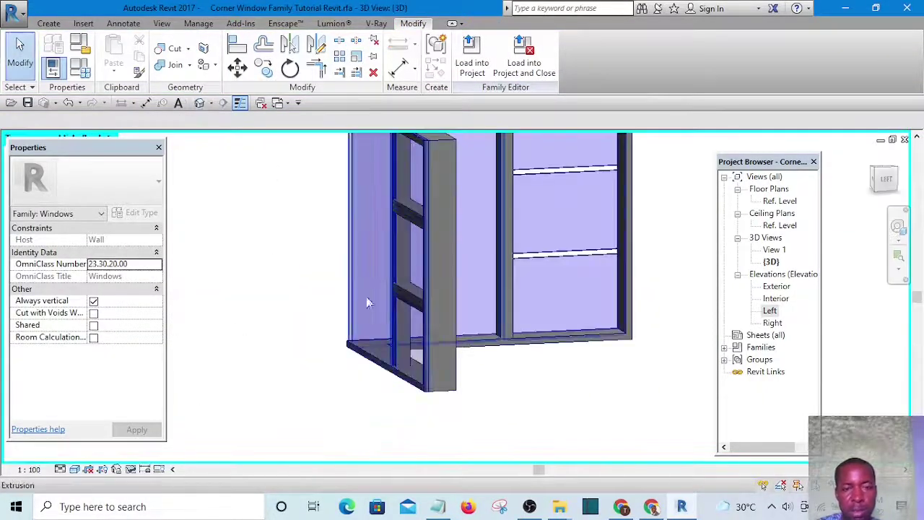
pyautogui.keyDown('shift'); pyautogui.moveTo(357, 325); pyautogui.dragTo(568, 361, button='middle'); pyautogui.keyUp('shift')
pyautogui.scroll(8, 516, 340)
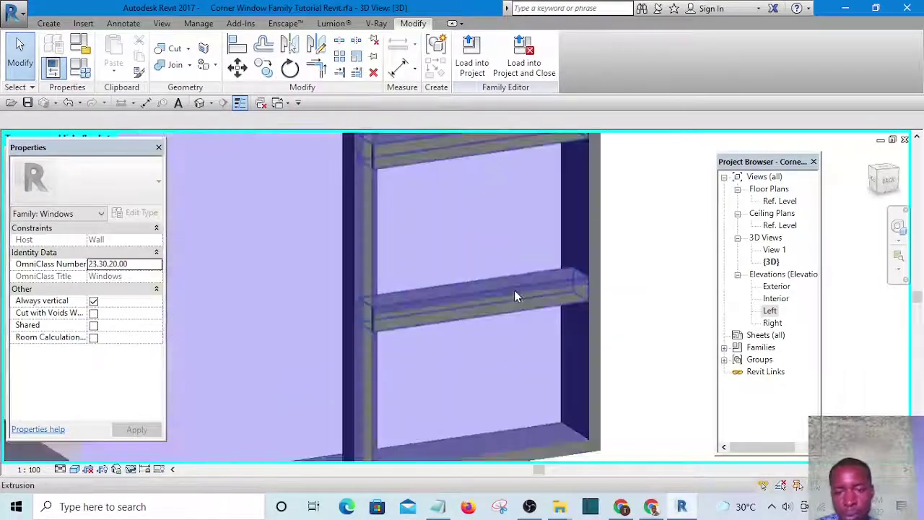
pyautogui.scroll(-5, 549, 373)
pyautogui.keyDown('shift'); pyautogui.moveTo(520, 306); pyautogui.dragTo(641, 314, button='middle'); pyautogui.keyUp('shift')
pyautogui.scroll(5, 559, 299)
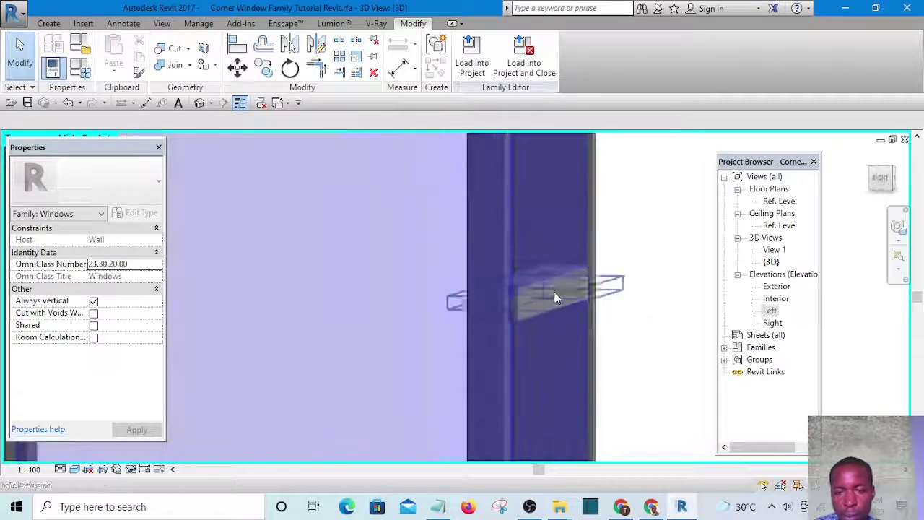
pyautogui.scroll(-4, 538, 338)
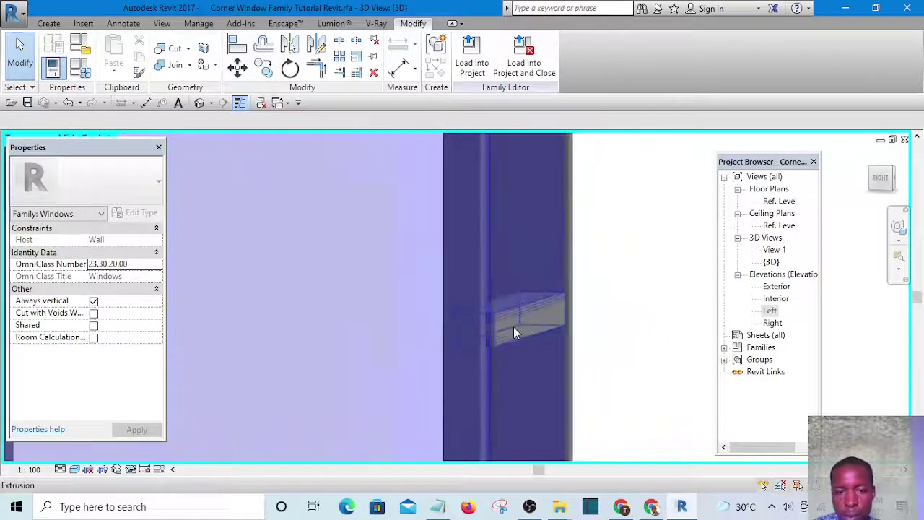
pyautogui.keyDown('shift'); pyautogui.moveTo(516, 330); pyautogui.dragTo(448, 431, button='middle'); pyautogui.keyUp('shift')
pyautogui.scroll(-6, 467, 362)
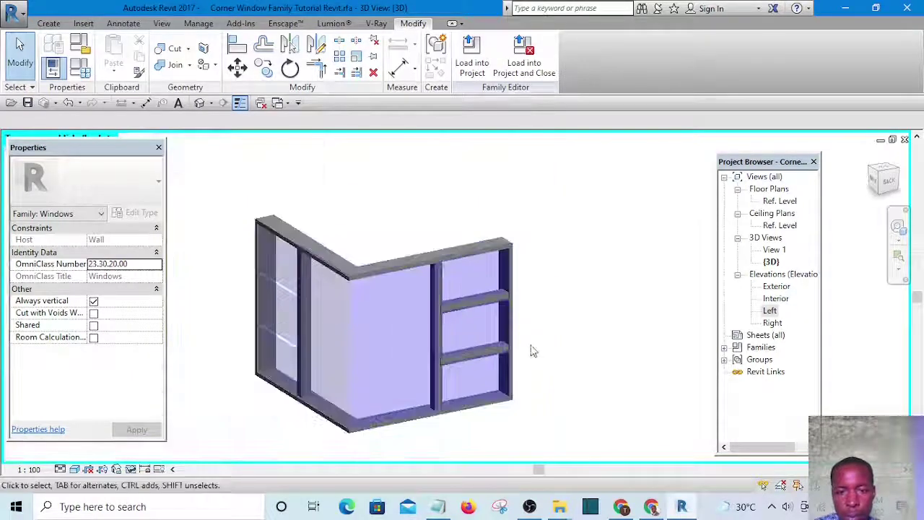
pyautogui.keyDown('shift'); pyautogui.moveTo(534, 381); pyautogui.dragTo(382, 347, button='middle'); pyautogui.keyUp('shift')
pyautogui.scroll(8, 416, 338)
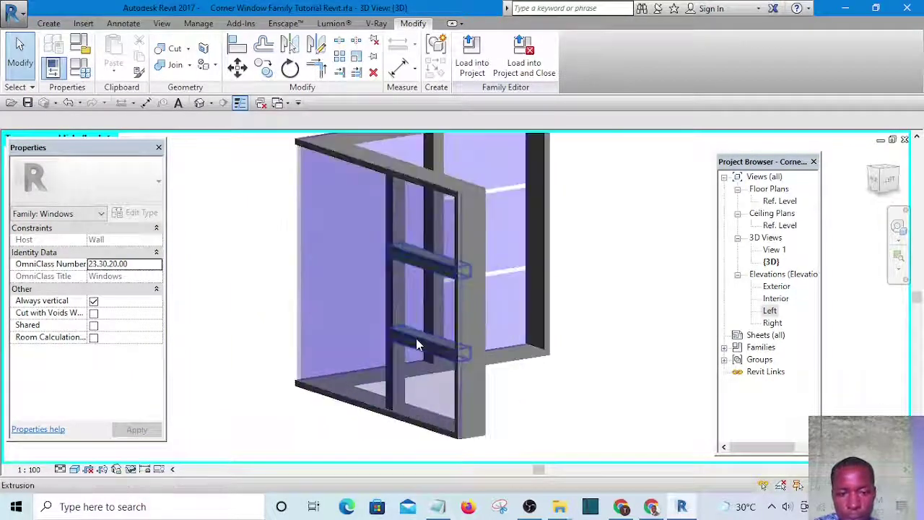
pyautogui.keyDown('shift'); pyautogui.moveTo(552, 424); pyautogui.dragTo(532, 378, button='middle'); pyautogui.keyUp('shift')
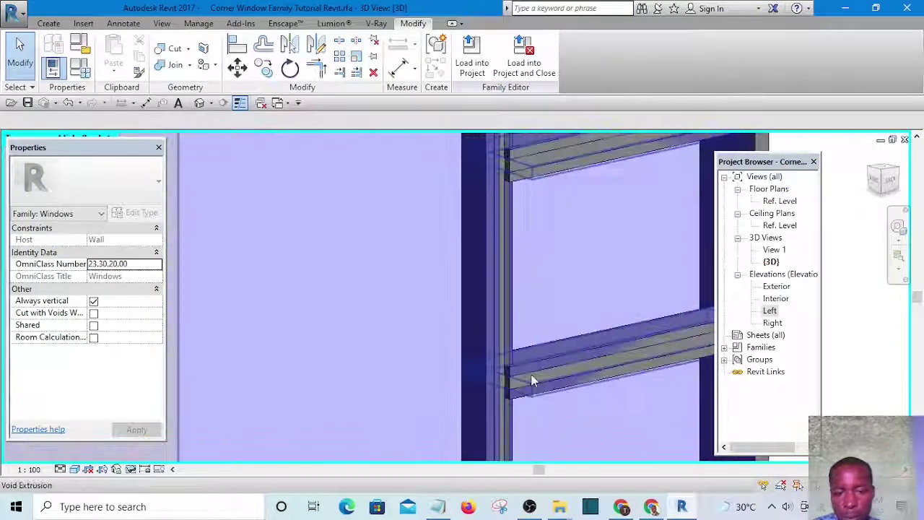
pyautogui.scroll(4, 527, 380)
# - Select the void extrusion cutting the bars and compare its extents with the window frame in the Left elevation
pyautogui.click(502, 371)
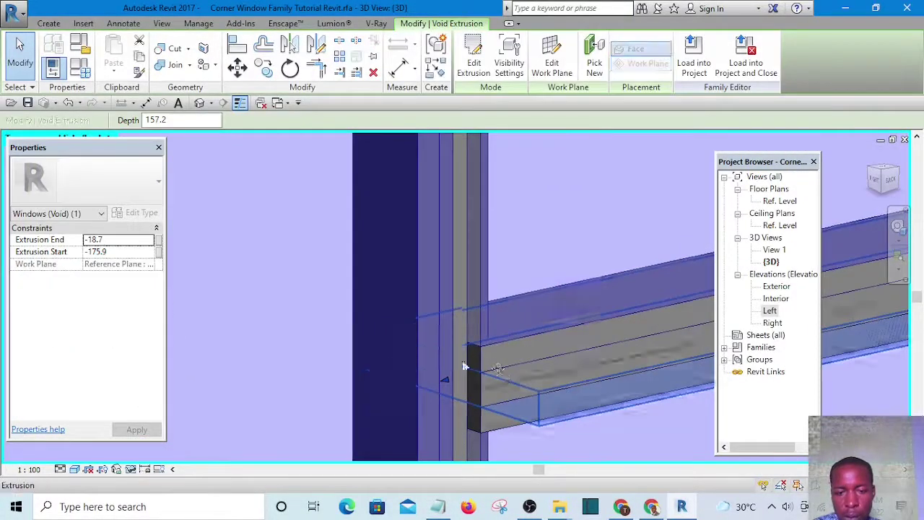
pyautogui.scroll(-8, 447, 354)
pyautogui.keyDown('shift'); pyautogui.moveTo(495, 335); pyautogui.dragTo(448, 339, button='middle'); pyautogui.keyUp('shift')
pyautogui.doubleClick(770, 311)
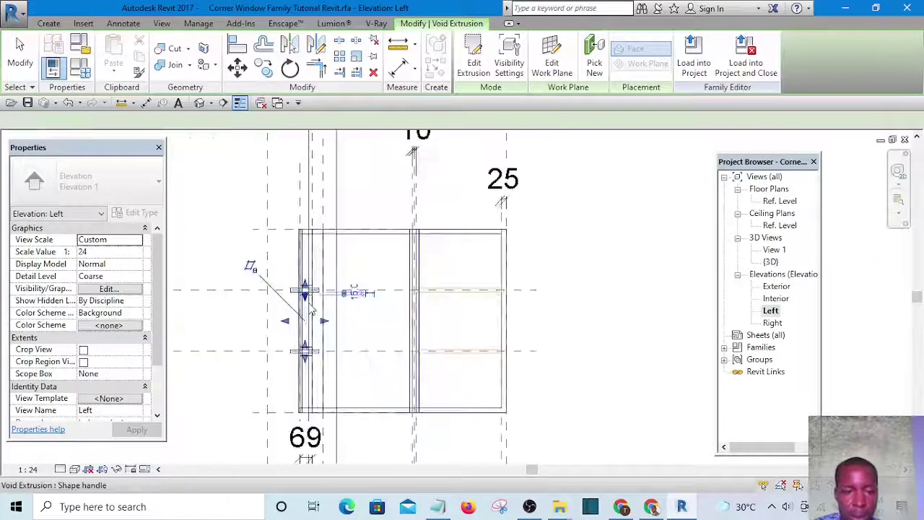
pyautogui.click(324, 335)
pyautogui.scroll(5, 339, 317)
pyautogui.scroll(-5, 389, 266)
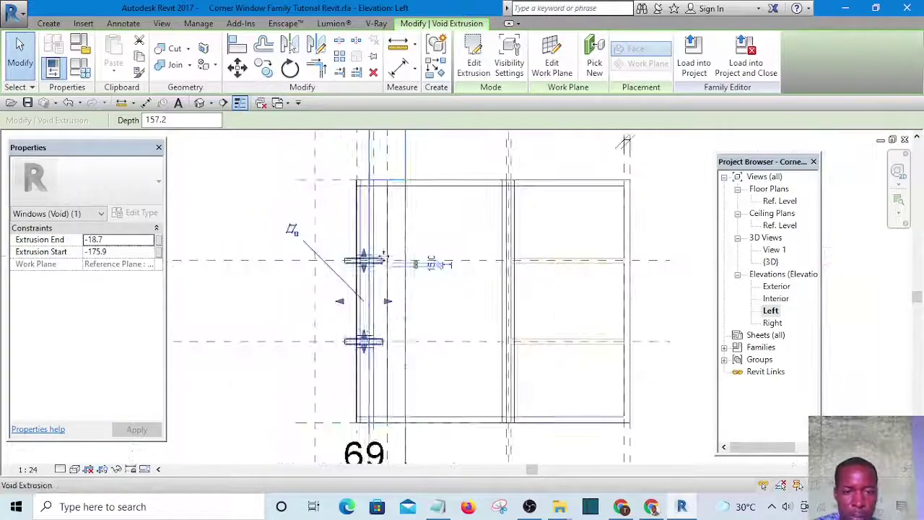
pyautogui.scroll(3, 358, 343)
pyautogui.scroll(-3, 361, 316)
pyautogui.scroll(-3, 426, 304)
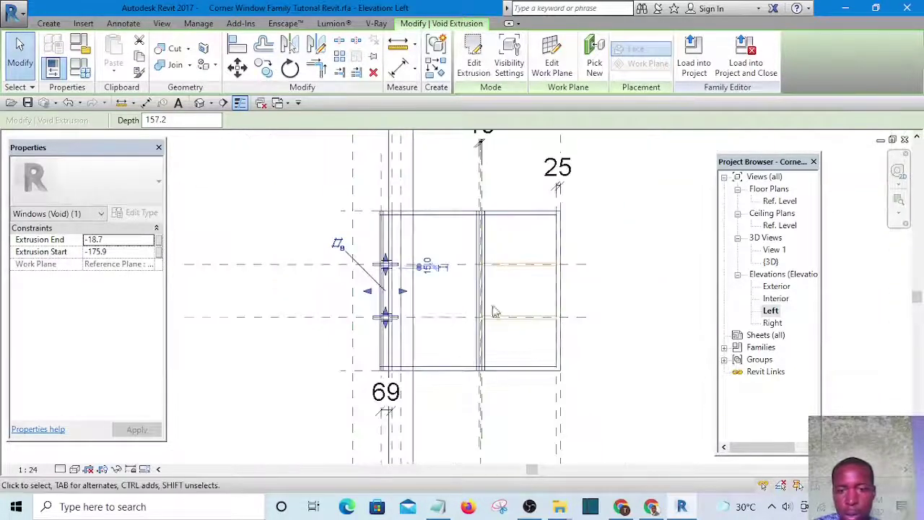
pyautogui.click(618, 294)
# - Select the solid two-bar extrusion in the Left elevation and check its faces against the frame lines and reference planes
pyautogui.scroll(3, 407, 330)
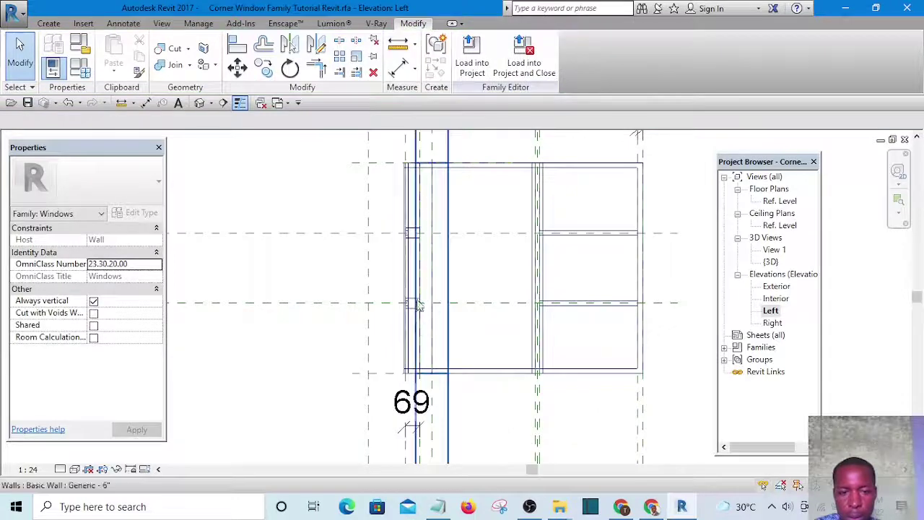
pyautogui.scroll(3, 413, 305)
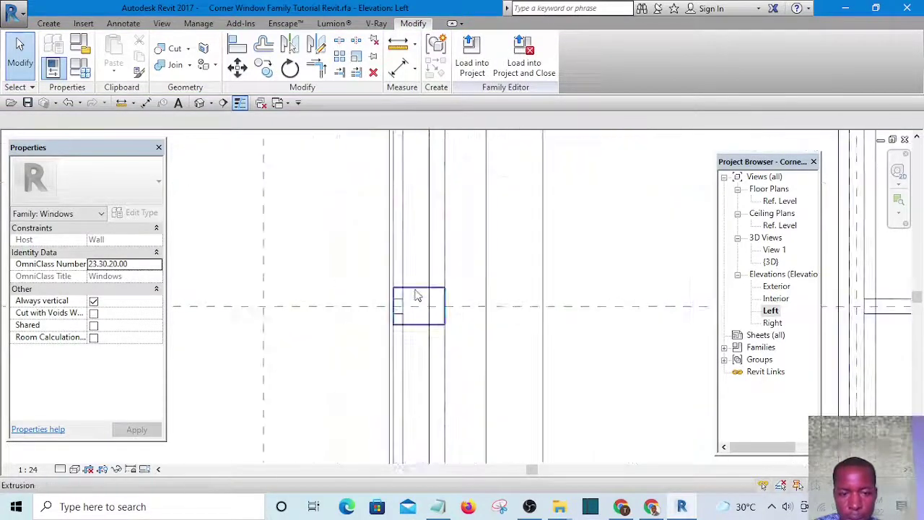
pyautogui.click(416, 295)
pyautogui.scroll(-3, 421, 298)
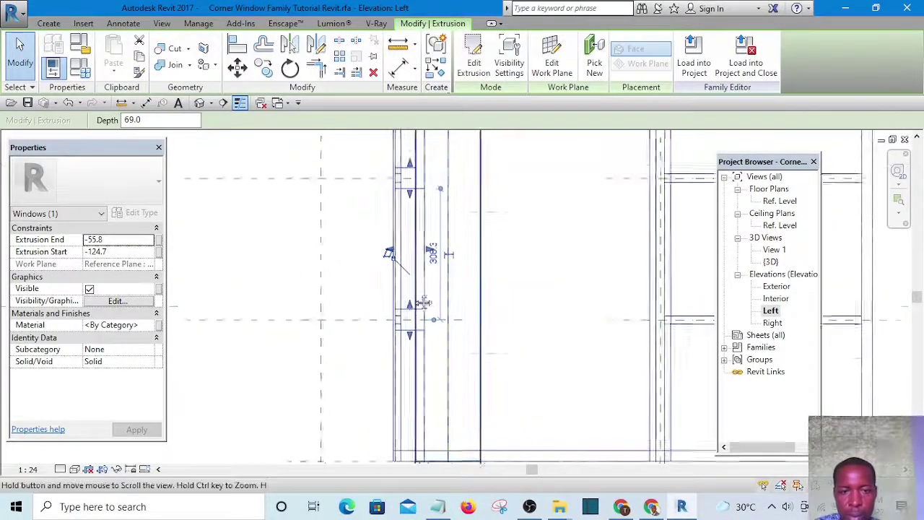
pyautogui.scroll(-2, 412, 302)
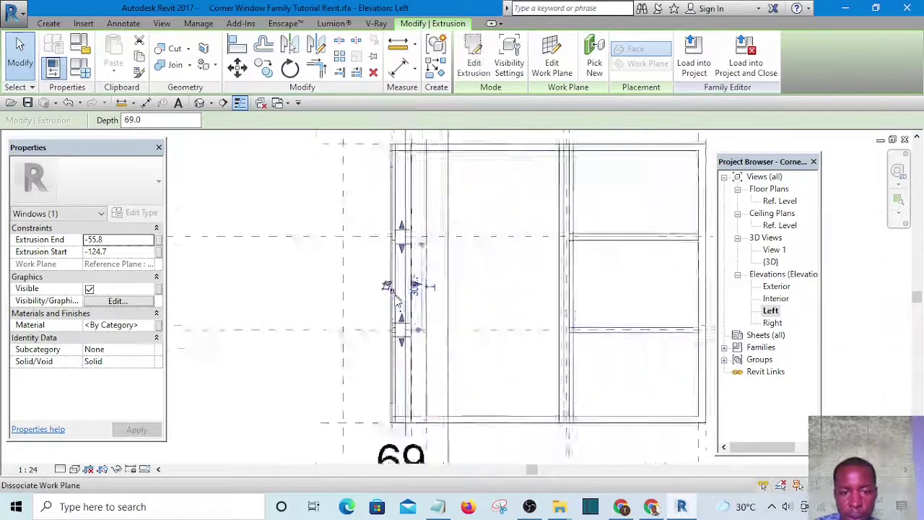
pyautogui.scroll(2, 397, 301)
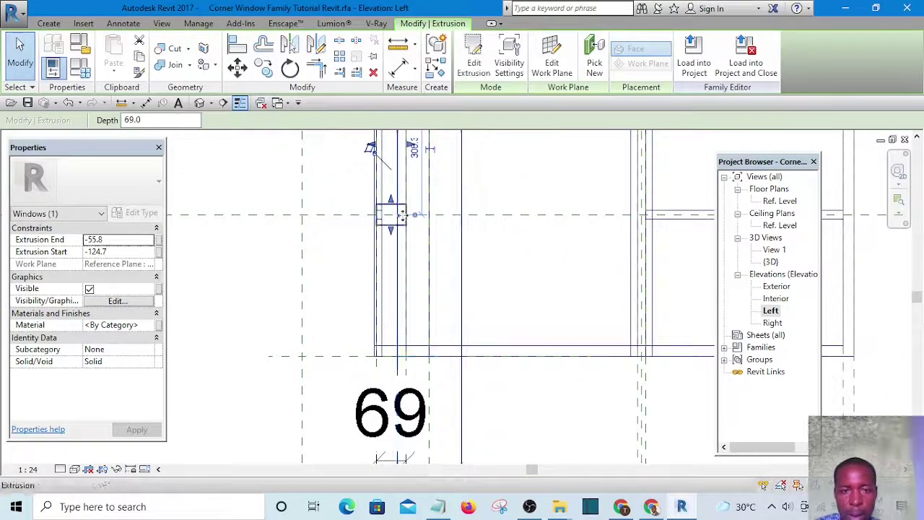
pyautogui.click(329, 295)
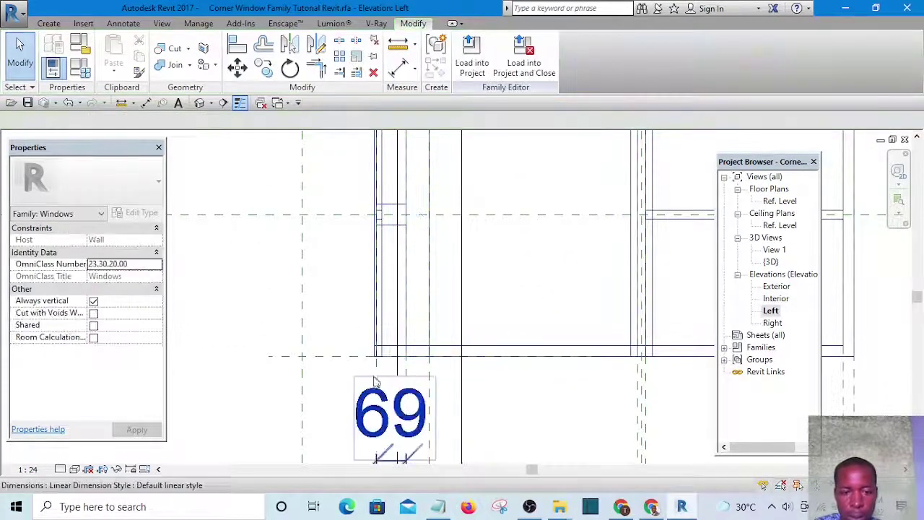
# - Select the reference plane at the outer frame line and unlock its 69 mm dimension to the neighbouring plane
pyautogui.scroll(1, 375, 365)
pyautogui.click(375, 359)
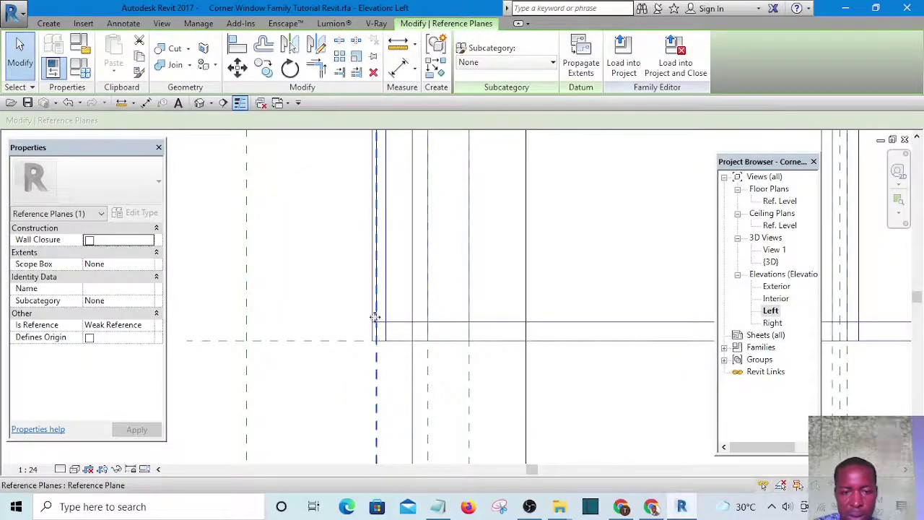
pyautogui.scroll(-2, 336, 256)
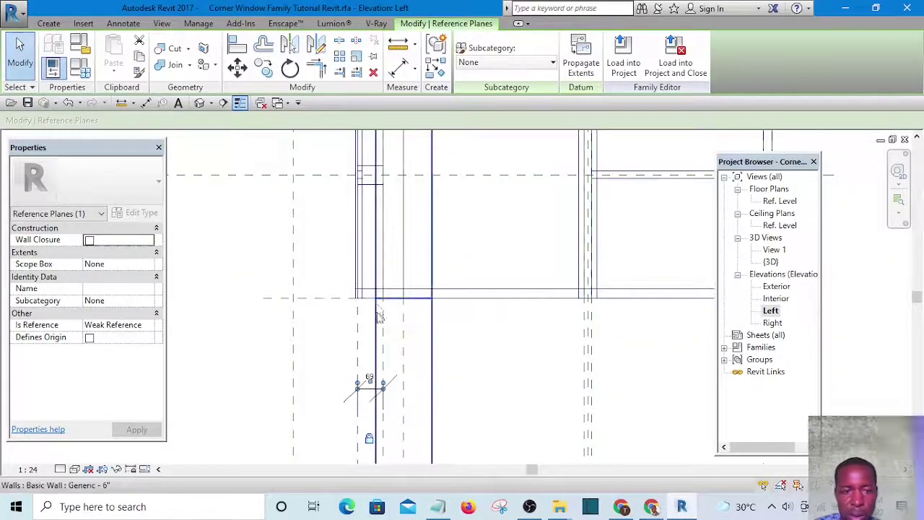
pyautogui.click(321, 358)
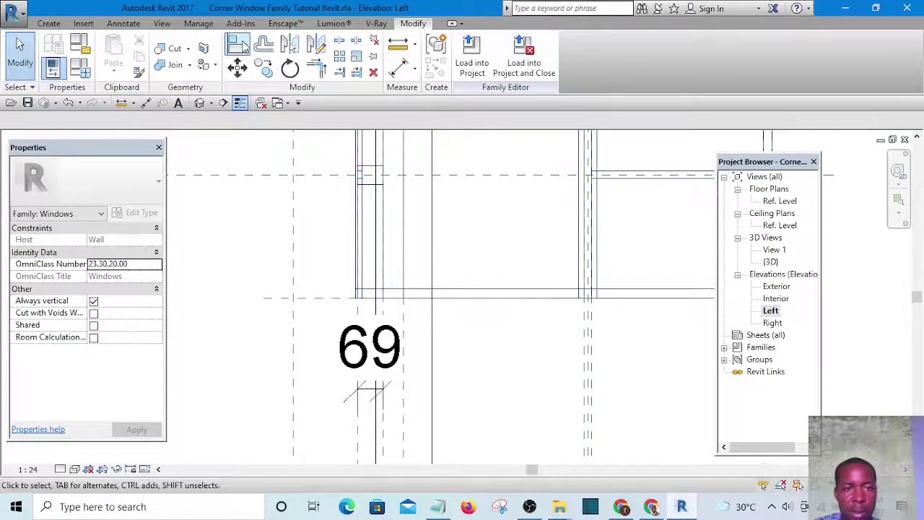
# - Align the outer reference plane to the frame's inner vertical line and lock the resulting 57 mm dimension
pyautogui.press('a')
pyautogui.press('l')
pyautogui.scroll(2, 365, 253)
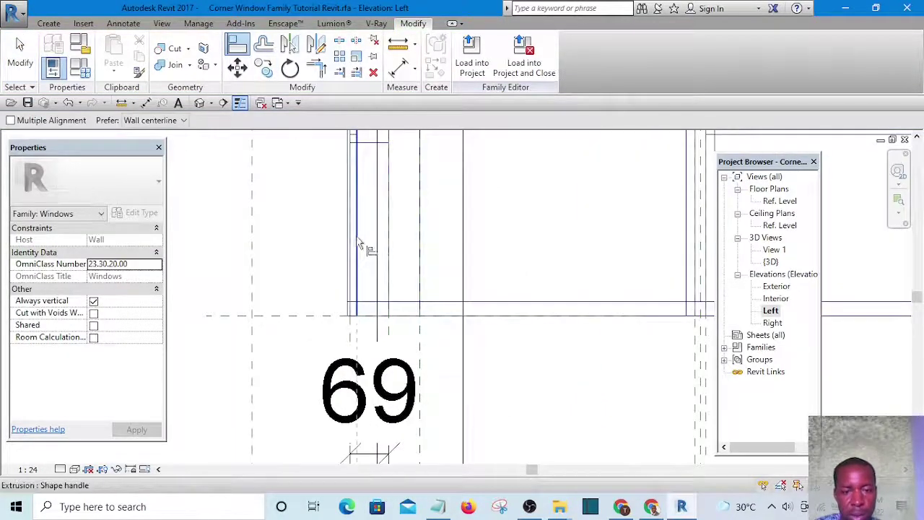
pyautogui.scroll(-2, 359, 245)
pyautogui.scroll(1, 355, 389)
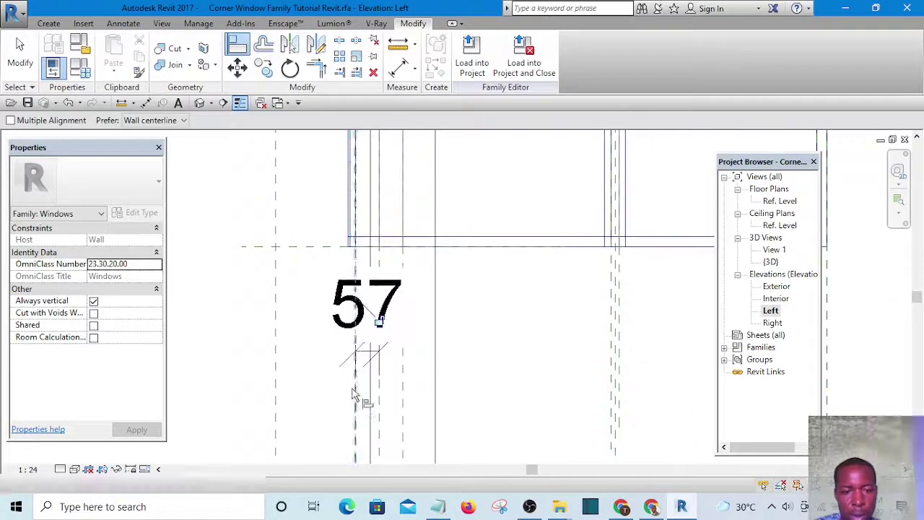
pyautogui.scroll(-3, 411, 328)
pyautogui.scroll(3, 402, 348)
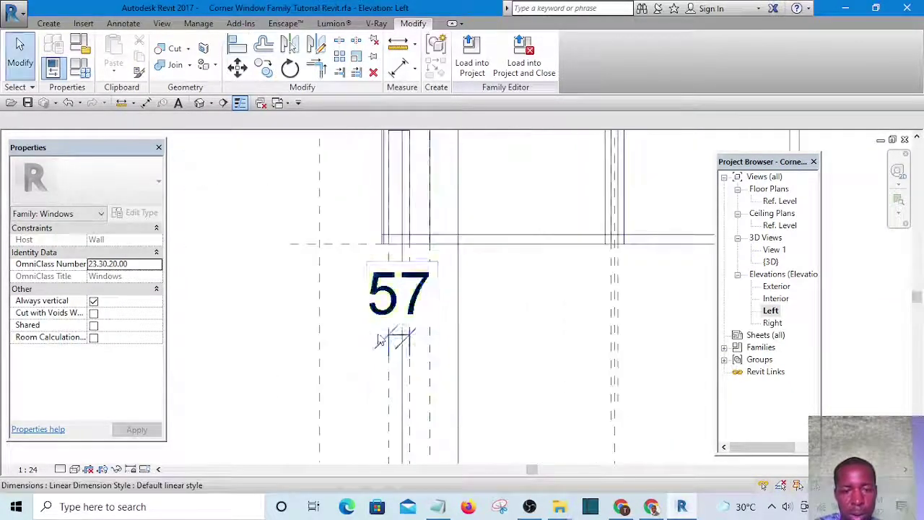
pyautogui.click(396, 339)
pyautogui.scroll(1, 415, 386)
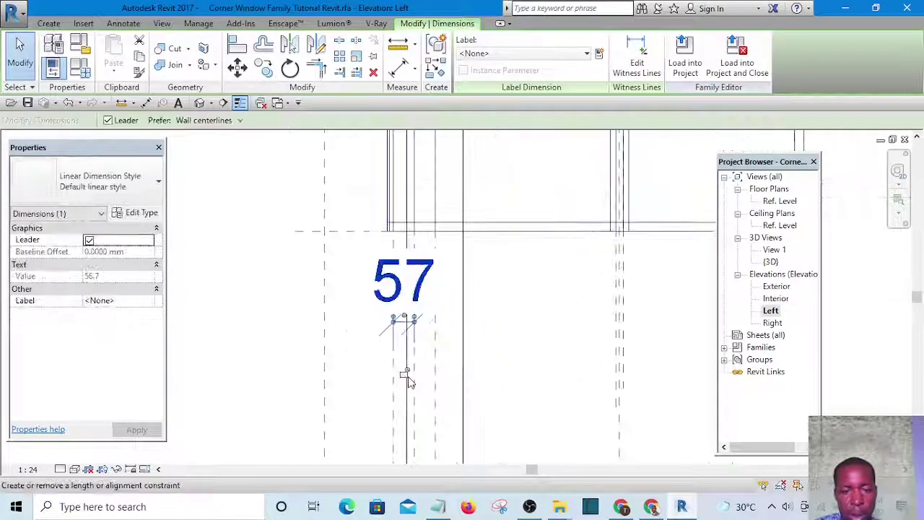
# - Inspect the bars' depth and fit inside the frame from several angles in the 3D view
pyautogui.click(200, 102)
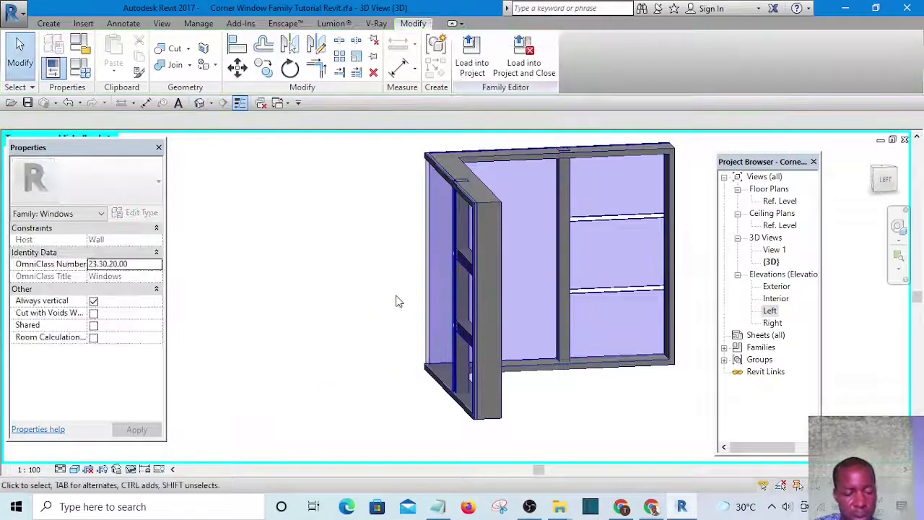
pyautogui.keyDown('shift'); pyautogui.moveTo(396, 299); pyautogui.dragTo(637, 223, button='middle'); pyautogui.keyUp('shift')
pyautogui.scroll(5, 467, 372)
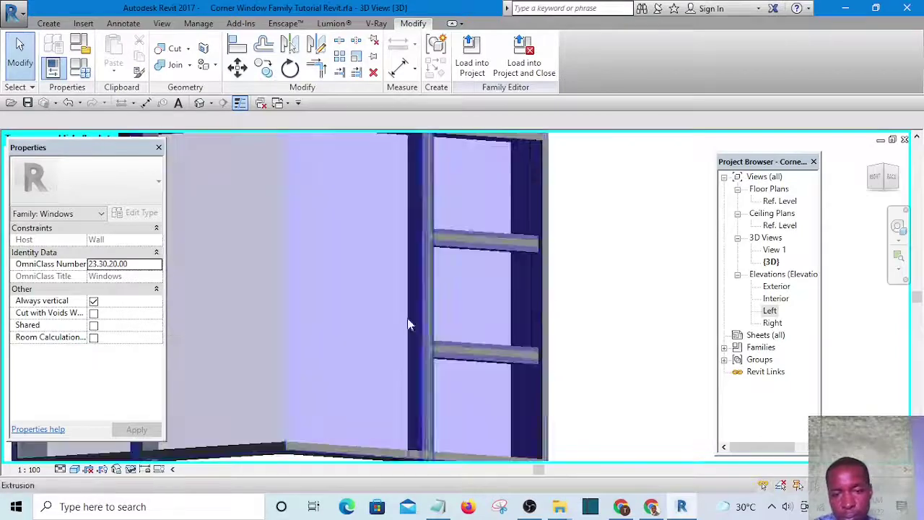
pyautogui.keyDown('shift'); pyautogui.moveTo(467, 372); pyautogui.dragTo(501, 285, button='middle'); pyautogui.keyUp('shift')
pyautogui.scroll(5, 501, 285)
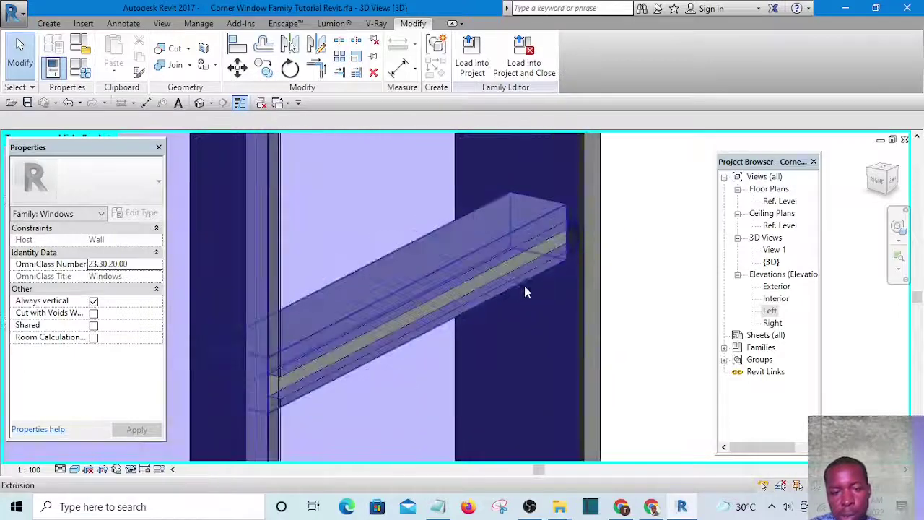
pyautogui.scroll(-5, 526, 291)
pyautogui.keyDown('shift'); pyautogui.moveTo(589, 291); pyautogui.dragTo(532, 306, button='middle'); pyautogui.keyUp('shift')
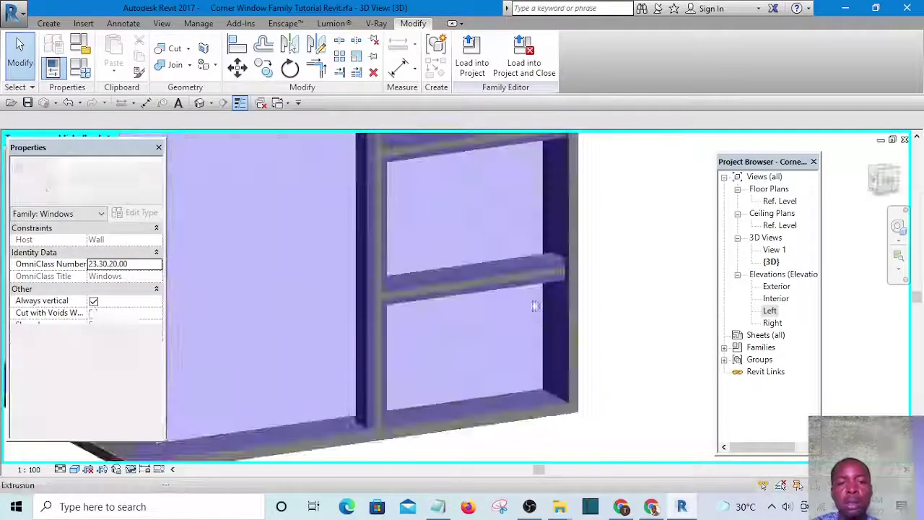
pyautogui.scroll(-3, 534, 307)
pyautogui.scroll(-2, 534, 306)
pyautogui.keyDown('shift'); pyautogui.moveTo(568, 355); pyautogui.dragTo(602, 358, button='middle'); pyautogui.keyUp('shift')
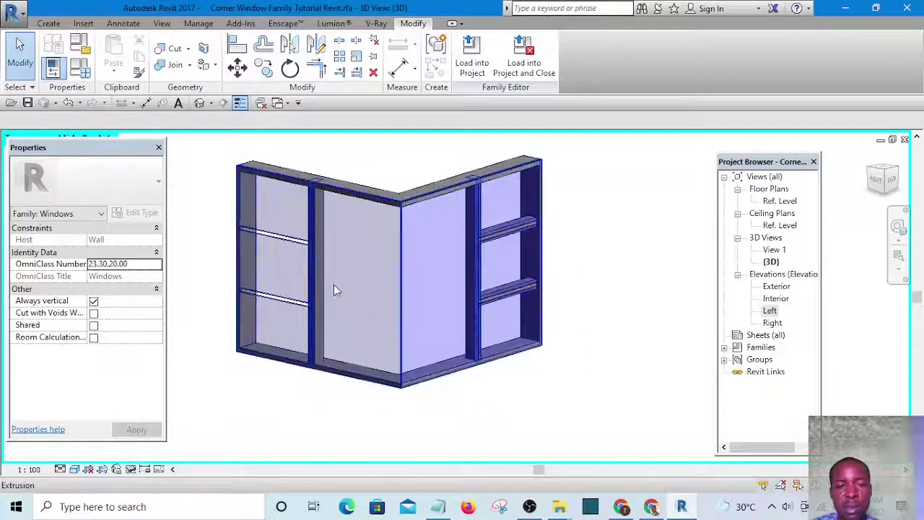
pyautogui.keyDown('shift'); pyautogui.moveTo(334, 290); pyautogui.dragTo(612, 298, button='middle'); pyautogui.keyUp('shift')
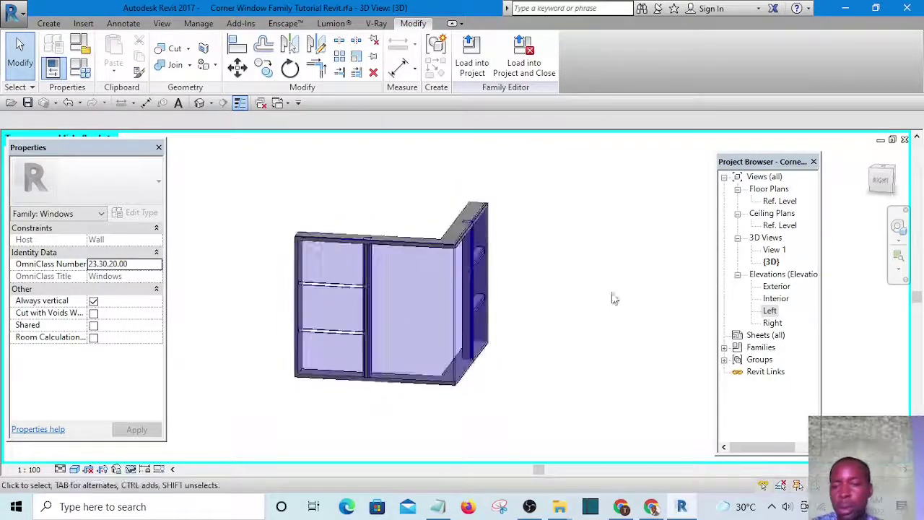
# - Examine the horizontal bars and their void extrusion in the Exterior and Left elevations
pyautogui.doubleClick(777, 287)
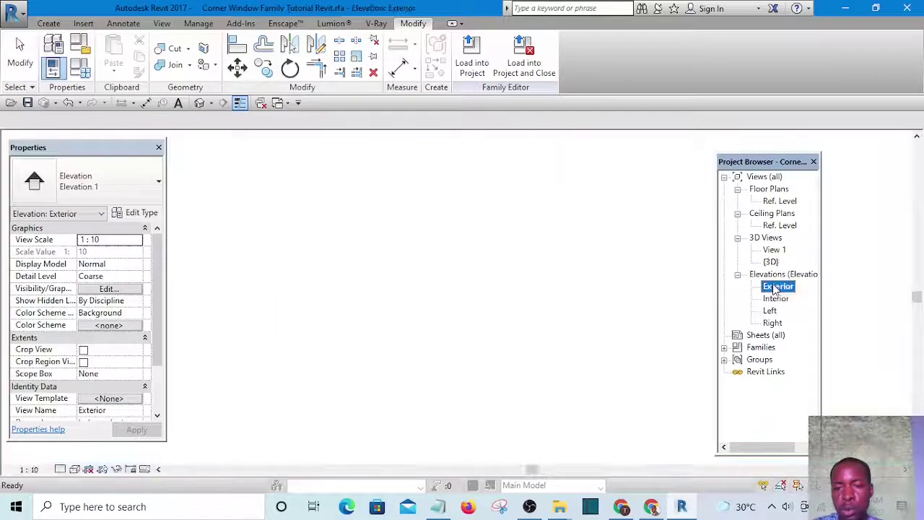
pyautogui.scroll(4, 414, 269)
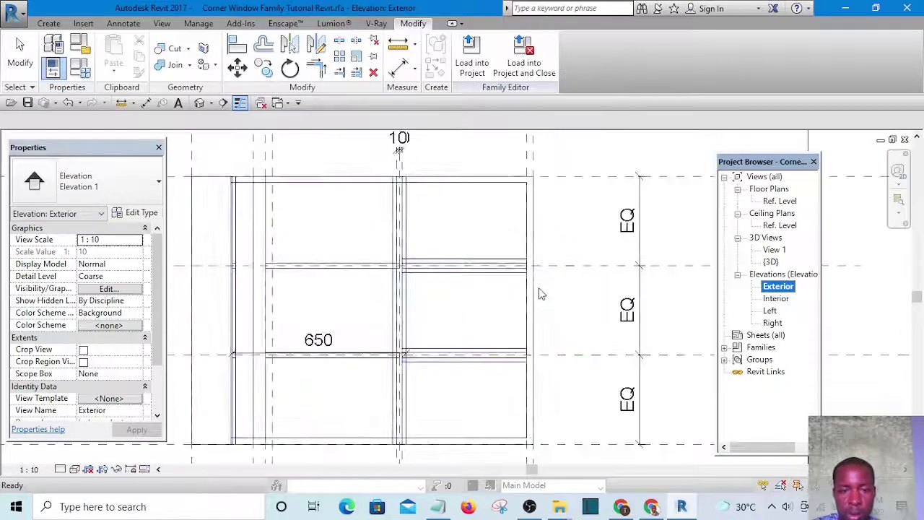
pyautogui.scroll(-2, 525, 287)
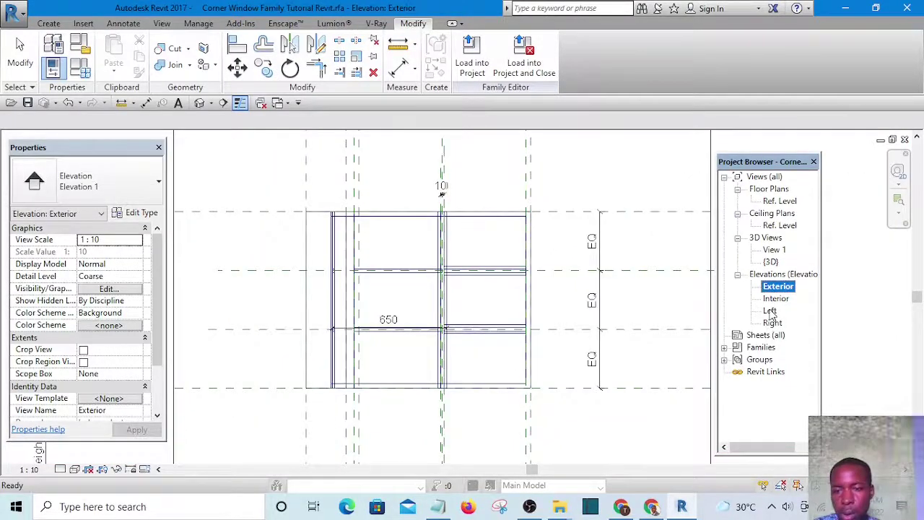
pyautogui.doubleClick(770, 312)
pyautogui.scroll(-3, 462, 299)
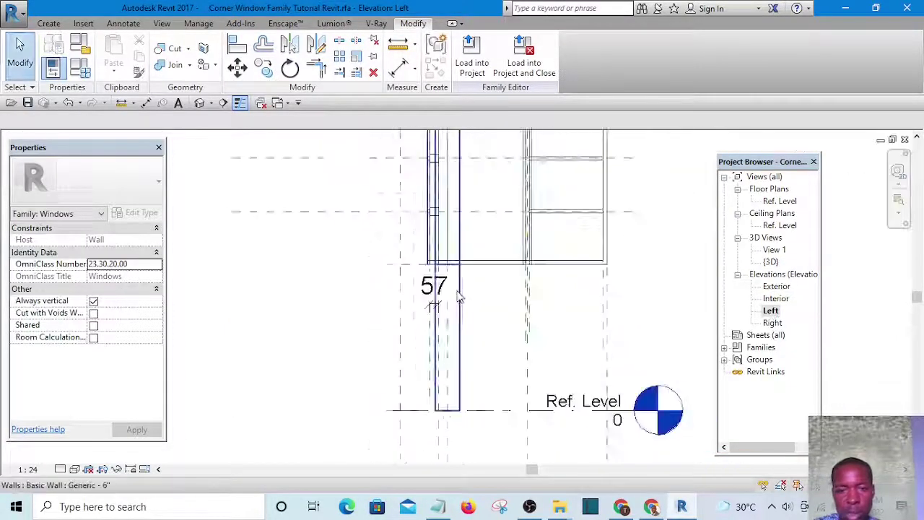
pyautogui.scroll(4, 541, 216)
pyautogui.scroll(2, 625, 324)
pyautogui.moveTo(625, 324); pyautogui.dragTo(472, 332, button='middle')
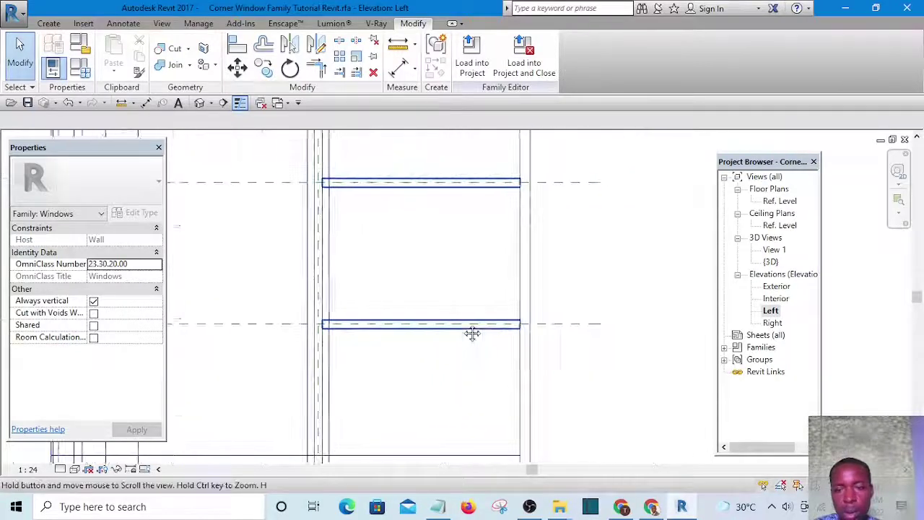
pyautogui.scroll(-3, 617, 298)
pyautogui.click(450, 241)
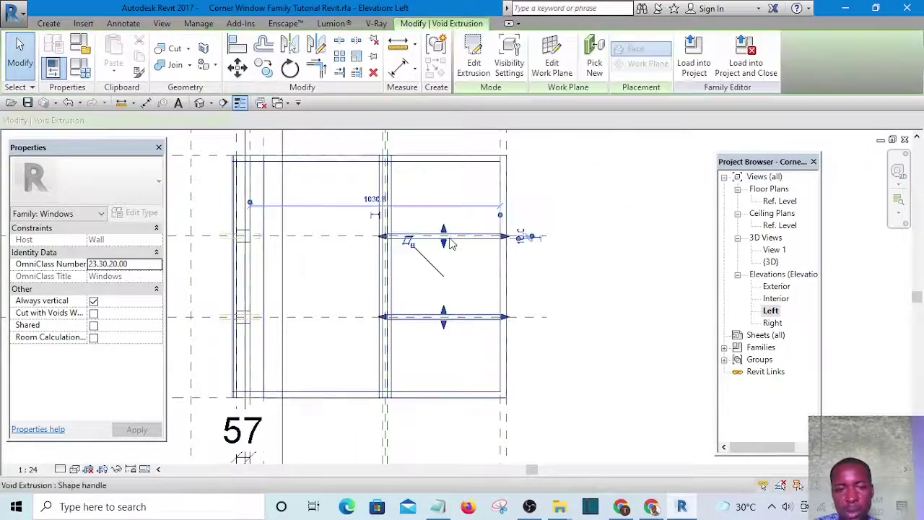
pyautogui.click(563, 282)
pyautogui.scroll(1, 456, 235)
pyautogui.scroll(-3, 462, 247)
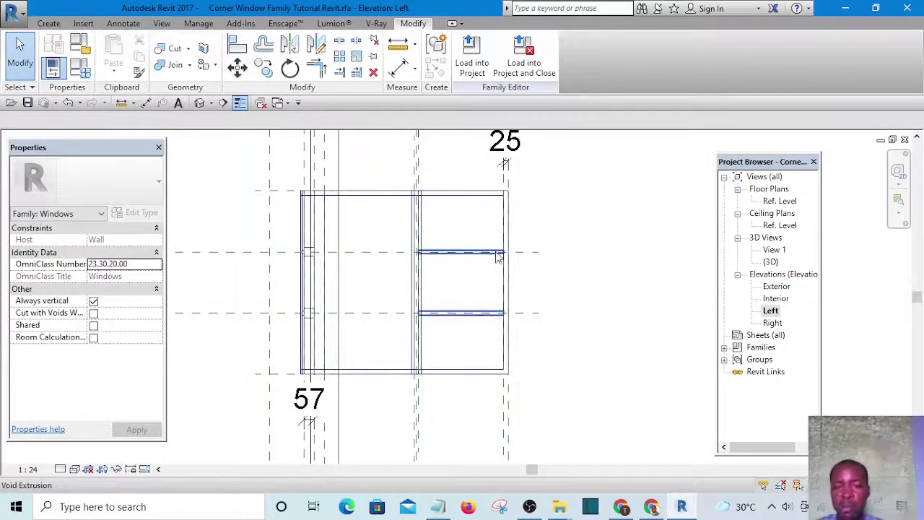
# - Compare the void bars on the other window side in the Right elevation and the 3D view
pyautogui.doubleClick(772, 323)
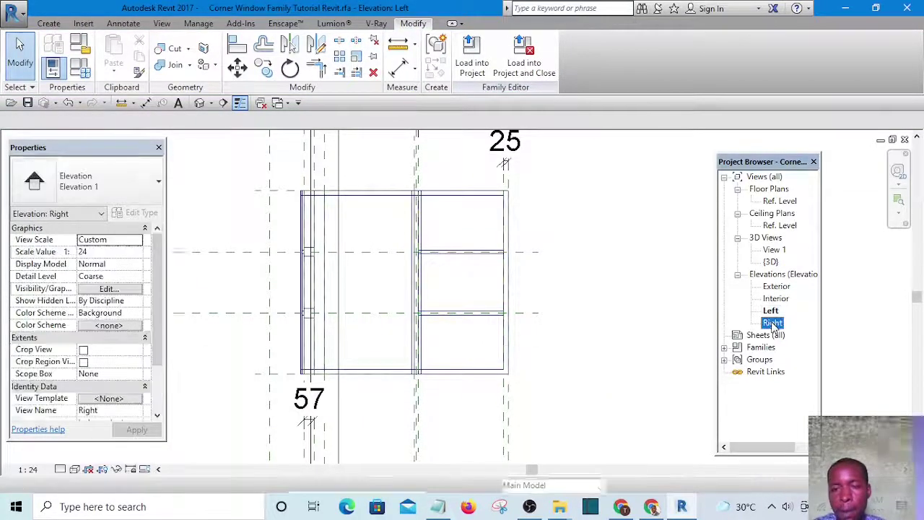
pyautogui.scroll(3, 422, 323)
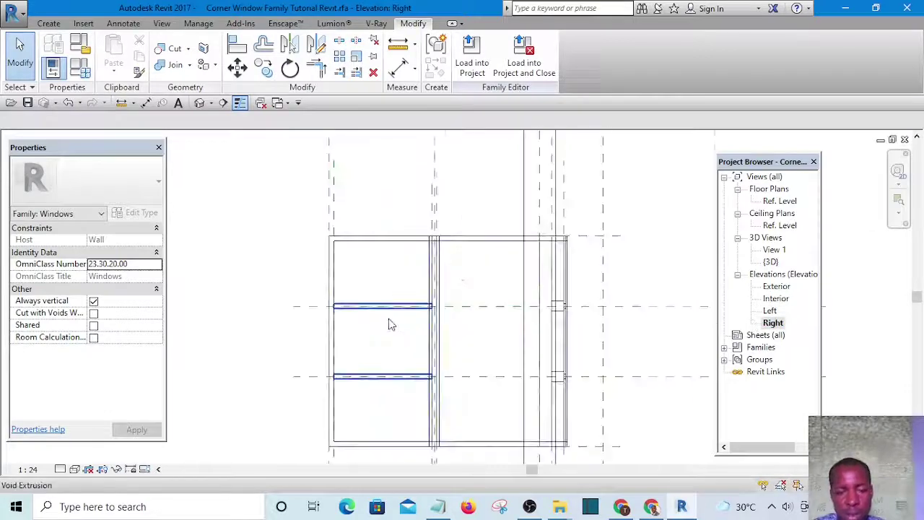
pyautogui.scroll(-2, 462, 330)
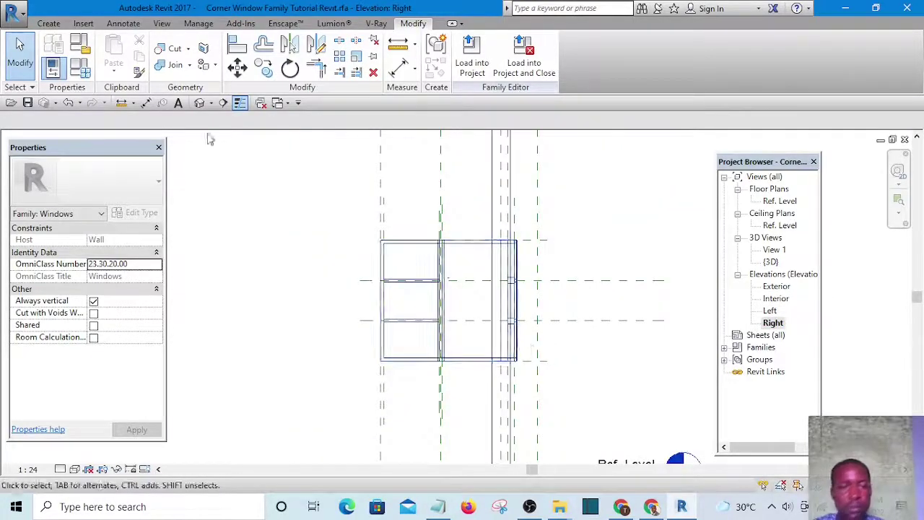
pyautogui.click(199, 103)
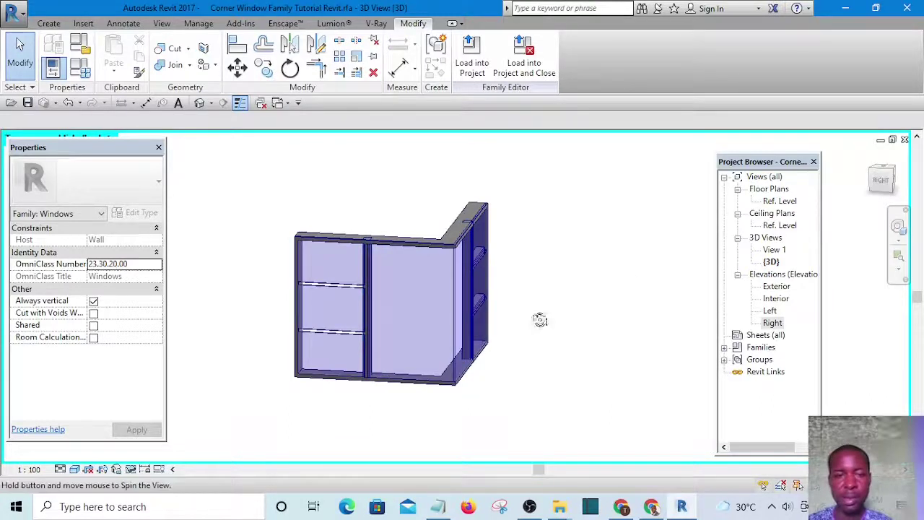
pyautogui.moveTo(540, 320)
pyautogui.keyDown('shift'); pyautogui.mouseDown(button='middle')
pyautogui.moveTo(336, 351)
pyautogui.moveTo(537, 356)
pyautogui.moveTo(561, 409)
pyautogui.moveTo(526, 340)
pyautogui.moveTo(548, 334)
pyautogui.mouseUp(button='middle'); pyautogui.keyUp('shift')
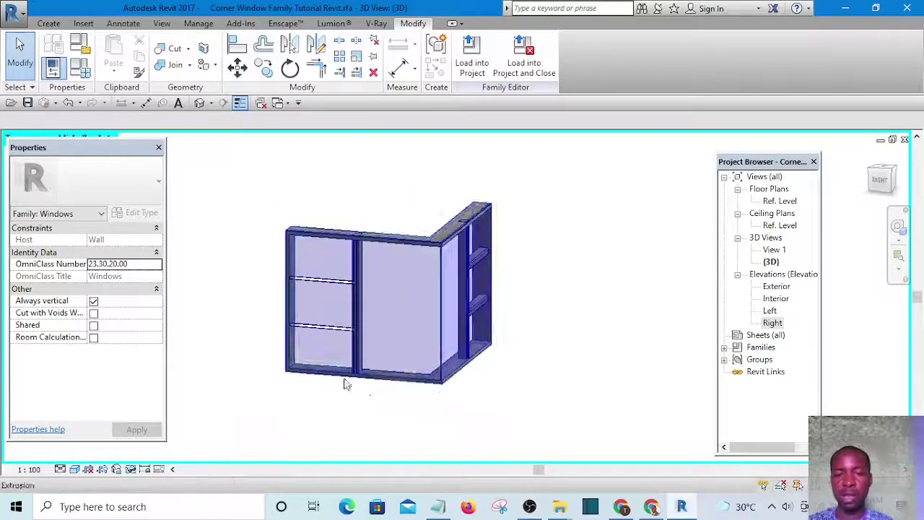
# - In the Right elevation, start a solid extrusion and sketch a rectangle about 320 by 200 mm around the upper void bar
pyautogui.doubleClick(769, 324)
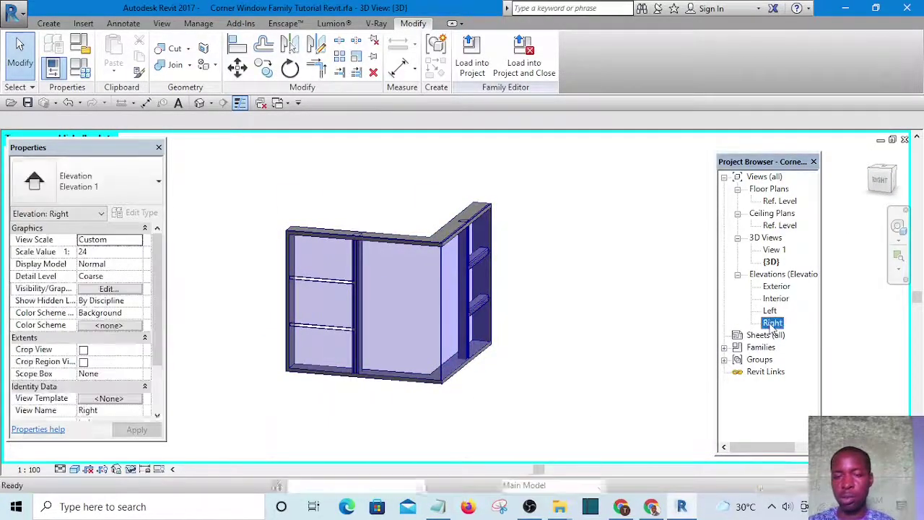
pyautogui.scroll(3, 379, 308)
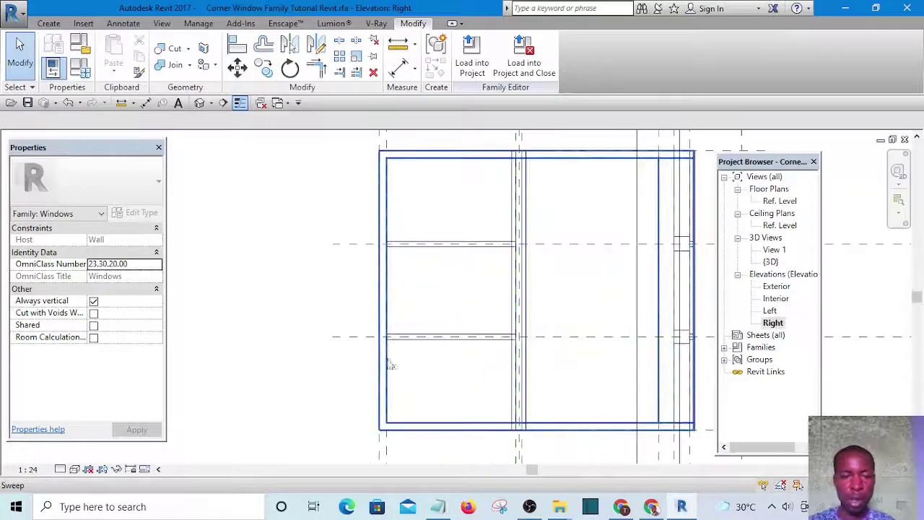
pyautogui.moveTo(395, 375); pyautogui.dragTo(333, 376, button='middle')
pyautogui.scroll(-1, 329, 371)
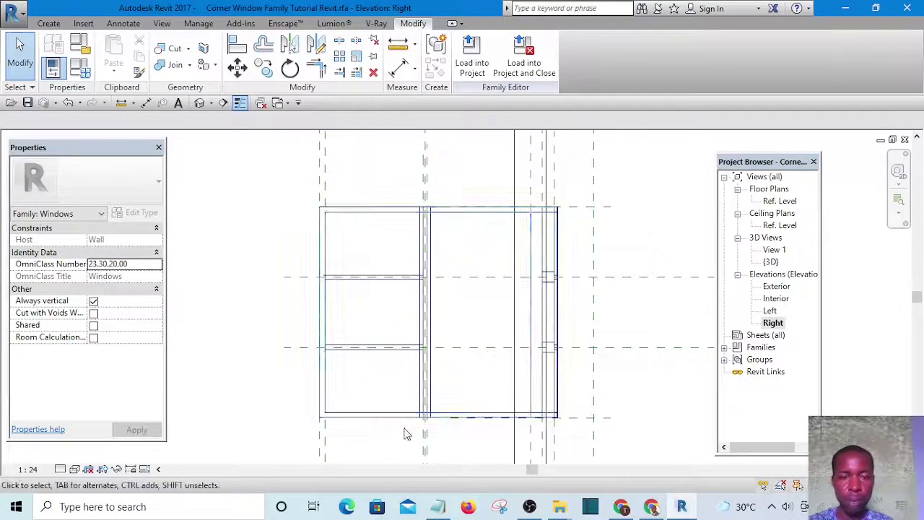
pyautogui.scroll(-1, 405, 432)
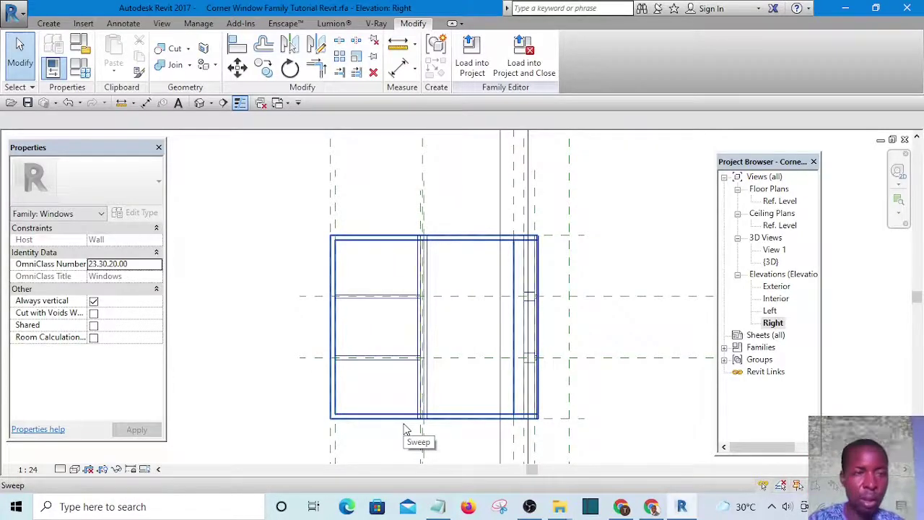
pyautogui.click(47, 23)
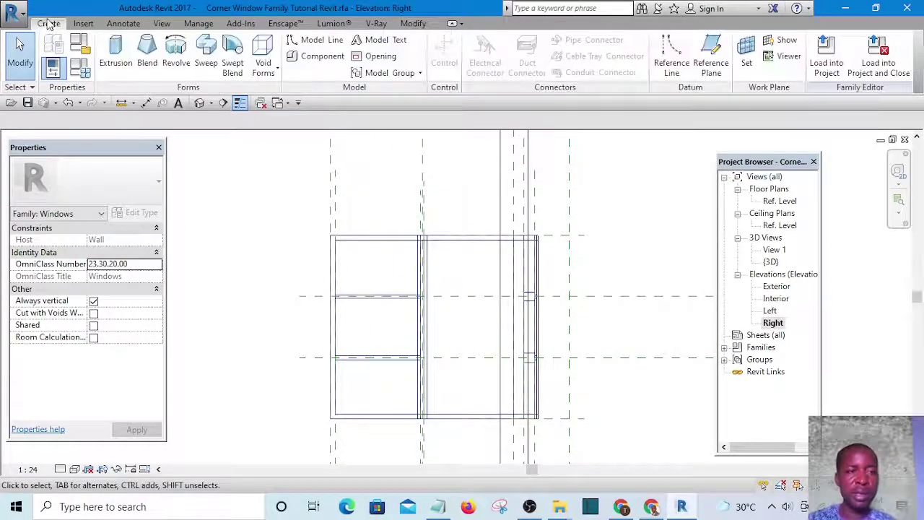
pyautogui.click(108, 55)
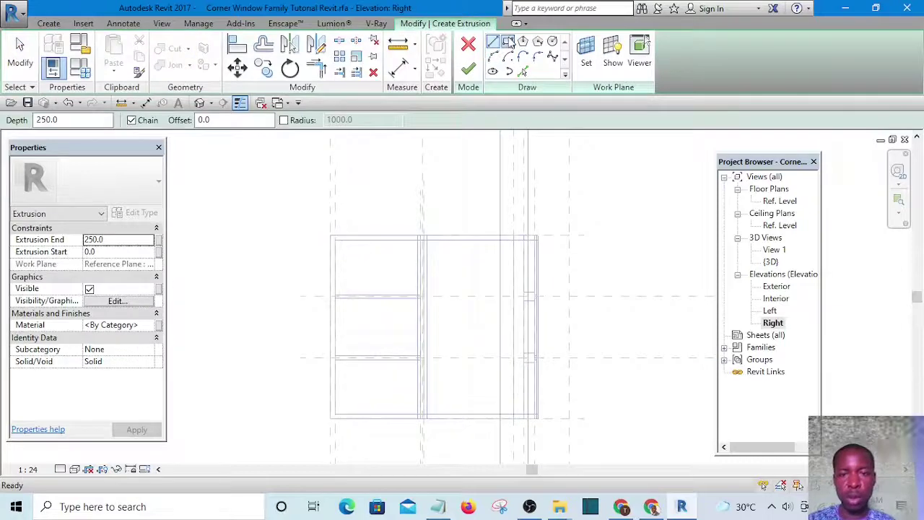
pyautogui.scroll(3, 361, 336)
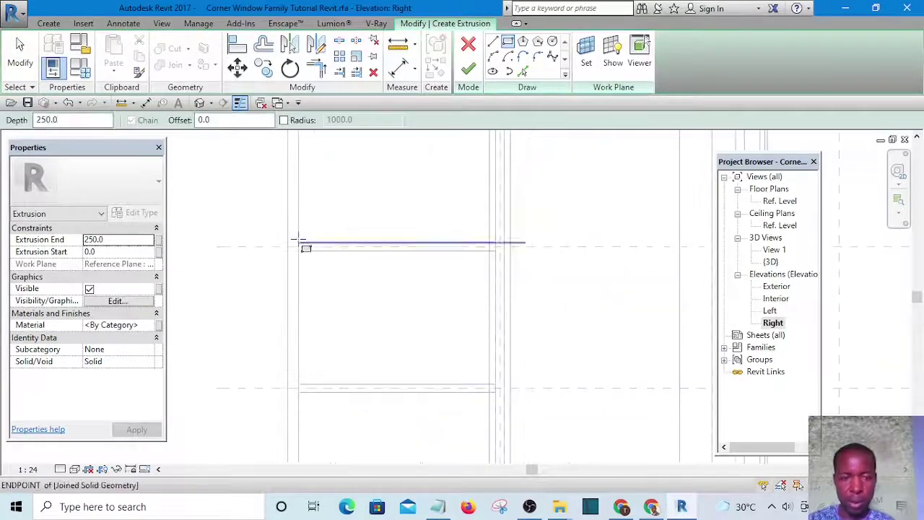
pyautogui.scroll(-2, 265, 223)
pyautogui.scroll(1, 307, 228)
pyautogui.click(301, 205)
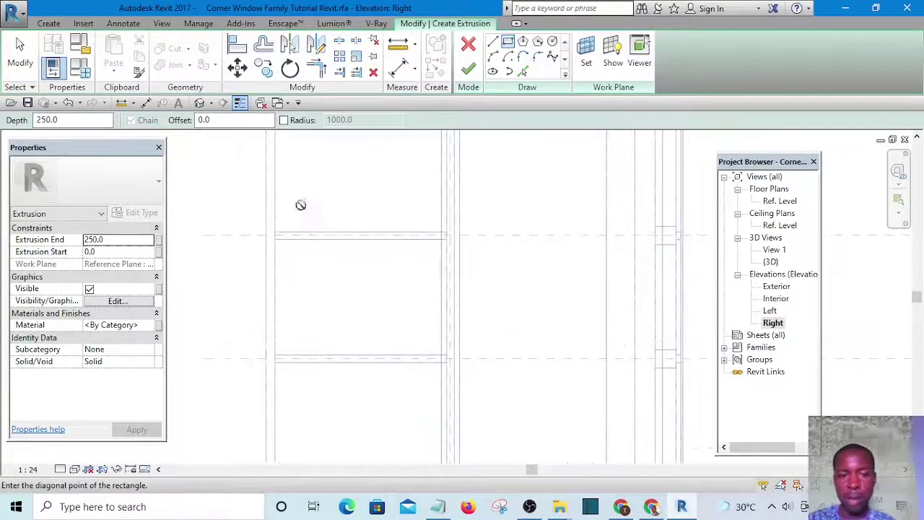
pyautogui.click(419, 279)
# - Sketch a second rectangle about 347 by 134 mm around the lower void bar
pyautogui.scroll(-2, 383, 239)
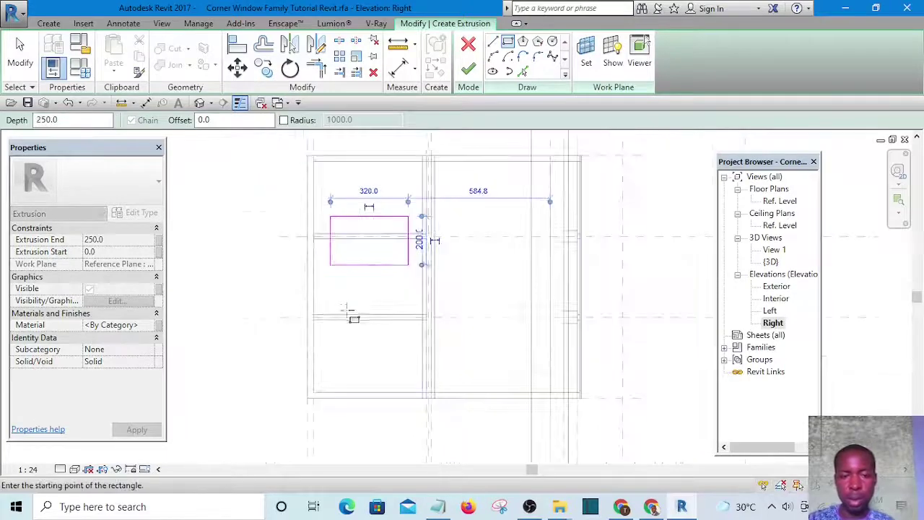
pyautogui.scroll(2, 337, 308)
pyautogui.click(316, 298)
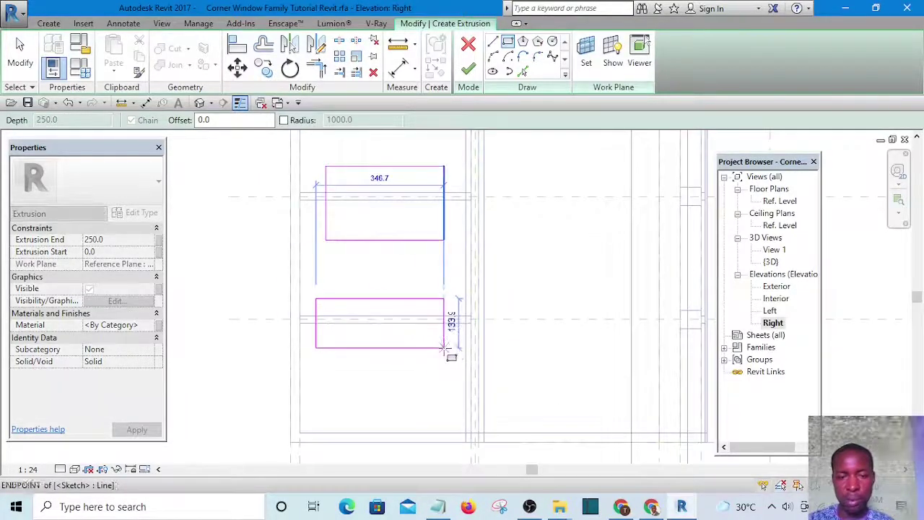
pyautogui.click(444, 348)
# - Place a chained aligned dimension between the lower rectangle's horizontal edges and the void bar's two edges
pyautogui.click(397, 69)
pyautogui.scroll(2, 367, 310)
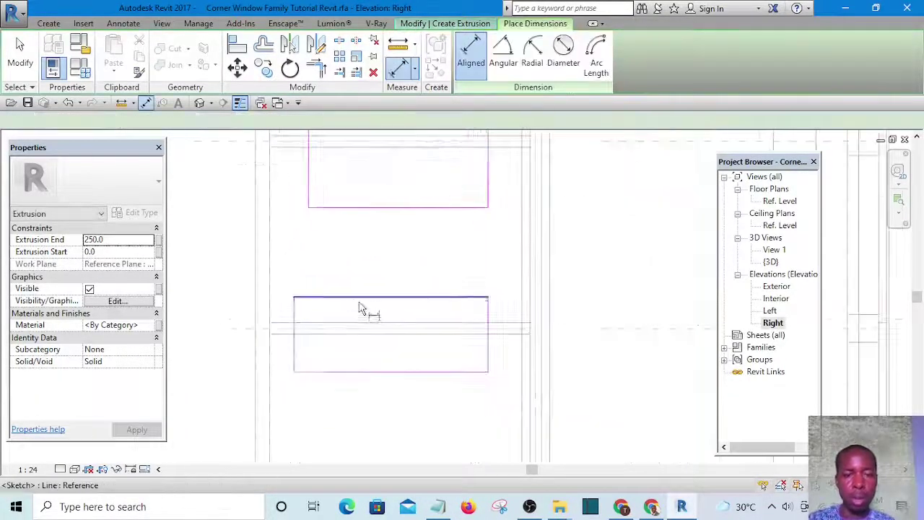
pyautogui.scroll(1, 366, 327)
pyautogui.scroll(1, 371, 325)
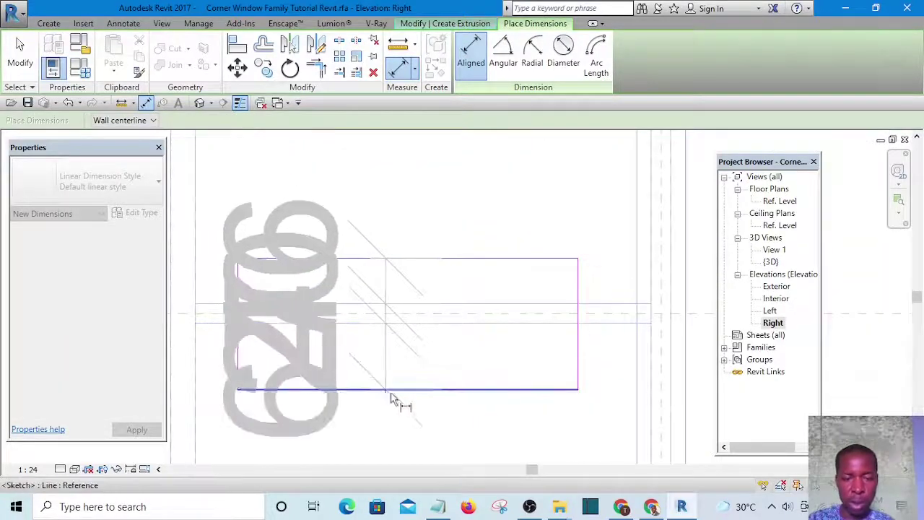
pyautogui.scroll(-2, 390, 395)
pyautogui.press('Escape')
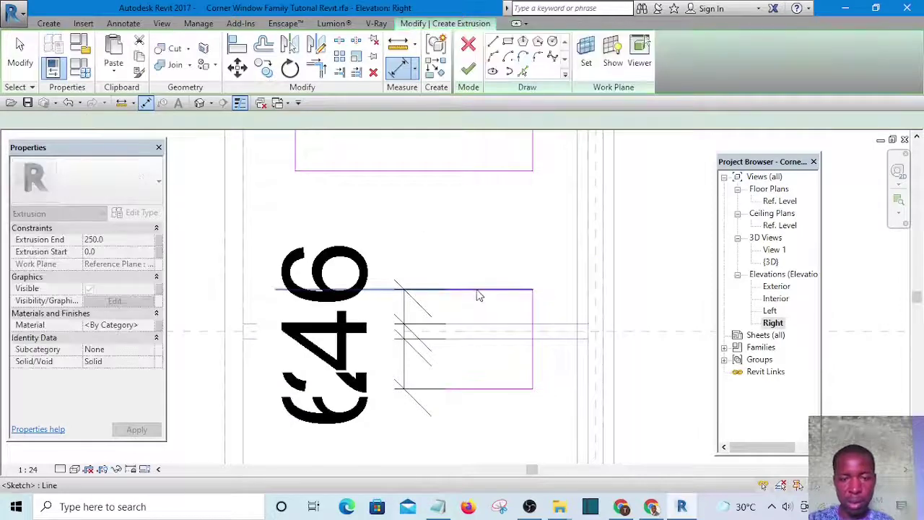
# - Set the lower rectangle's upper and lower edges to 15 mm from the void bar's edges
pyautogui.click(477, 291)
pyautogui.click(394, 308)
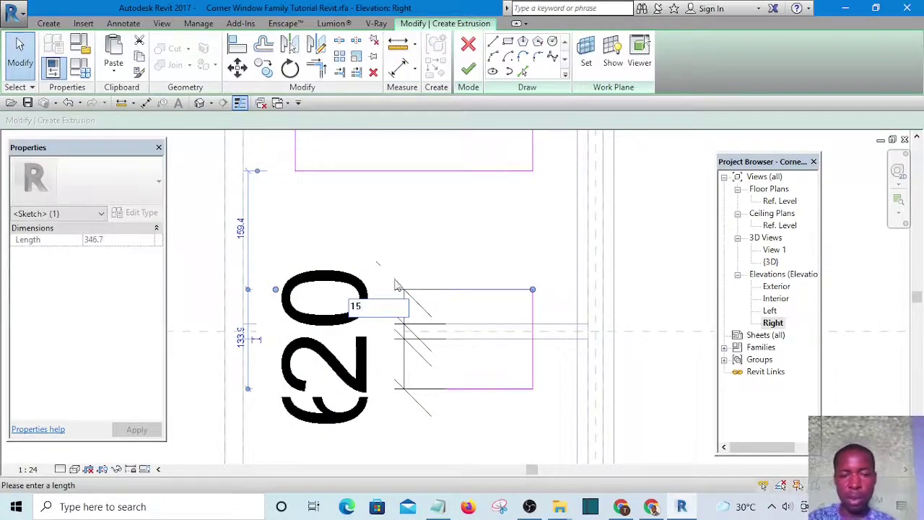
pyautogui.click(423, 218)
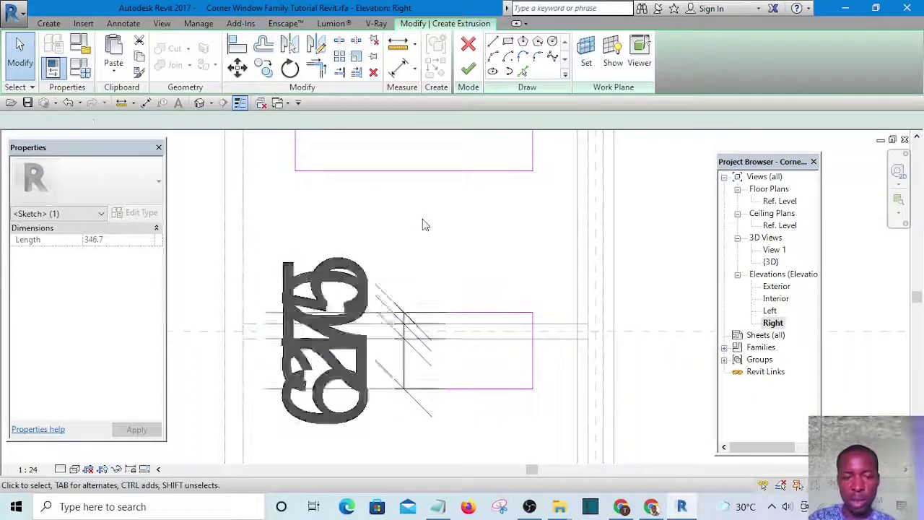
pyautogui.click(476, 388)
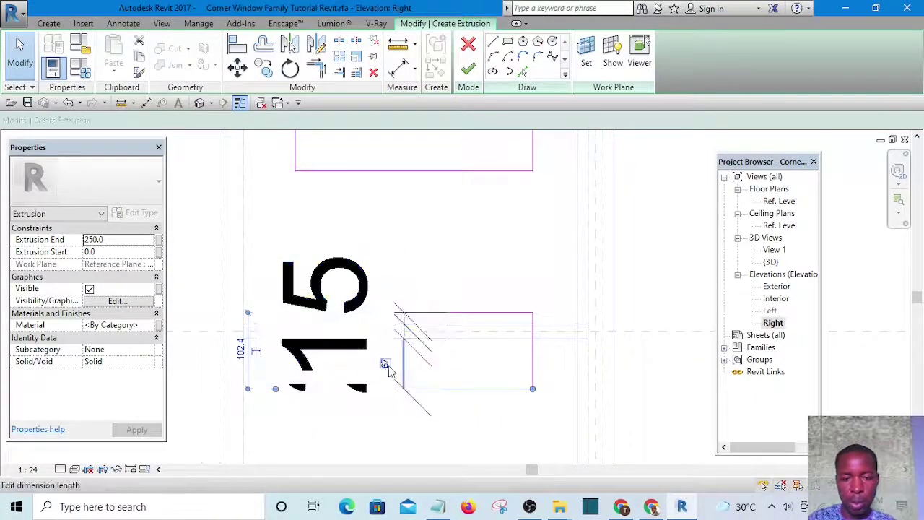
pyautogui.click(390, 365)
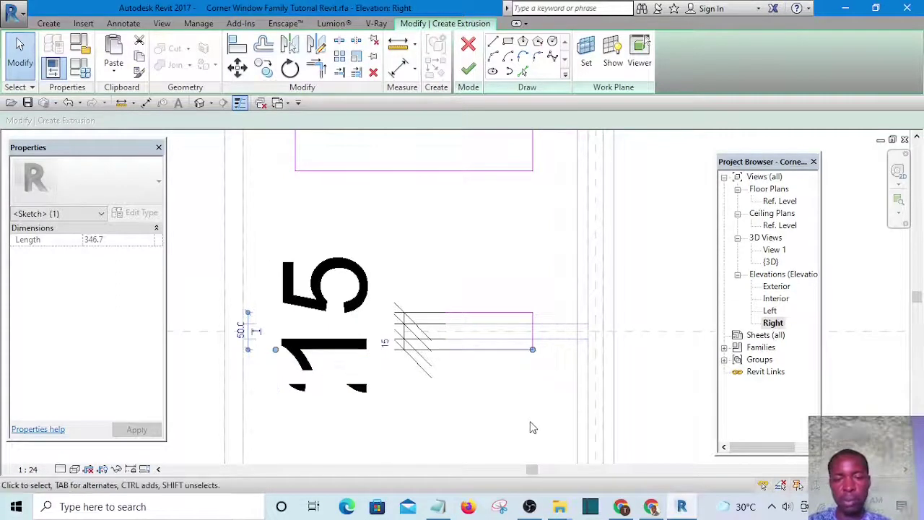
# - Delete the chained dimension on the lower rectangle
pyautogui.scroll(-4, 513, 379)
pyautogui.scroll(1, 488, 327)
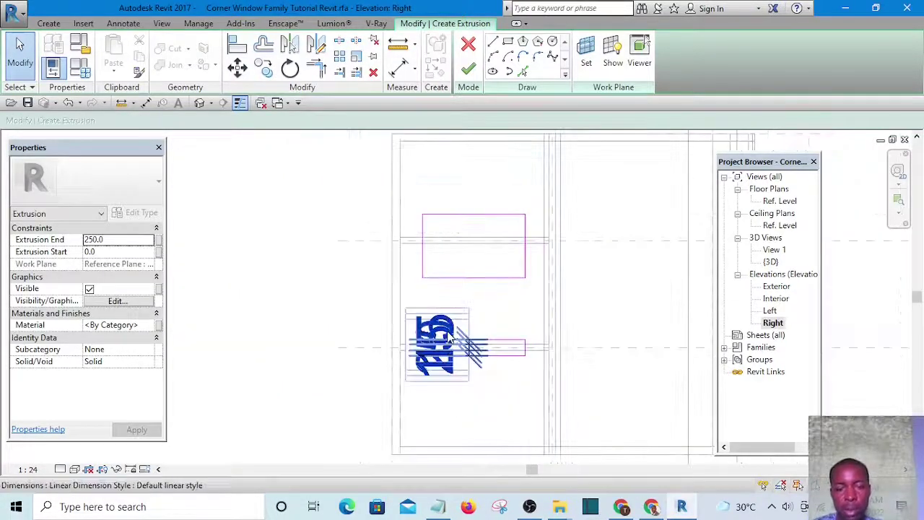
pyautogui.click(449, 335)
pyautogui.press('Delete')
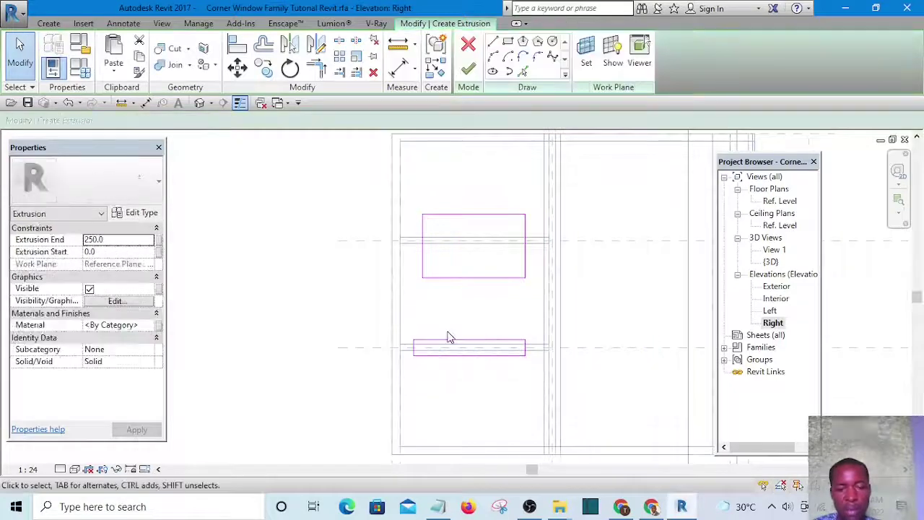
# - Place a chained aligned dimension between the upper rectangle's horizontal edges and the upper void bar's two edges
pyautogui.scroll(4, 436, 361)
pyautogui.scroll(1, 325, 283)
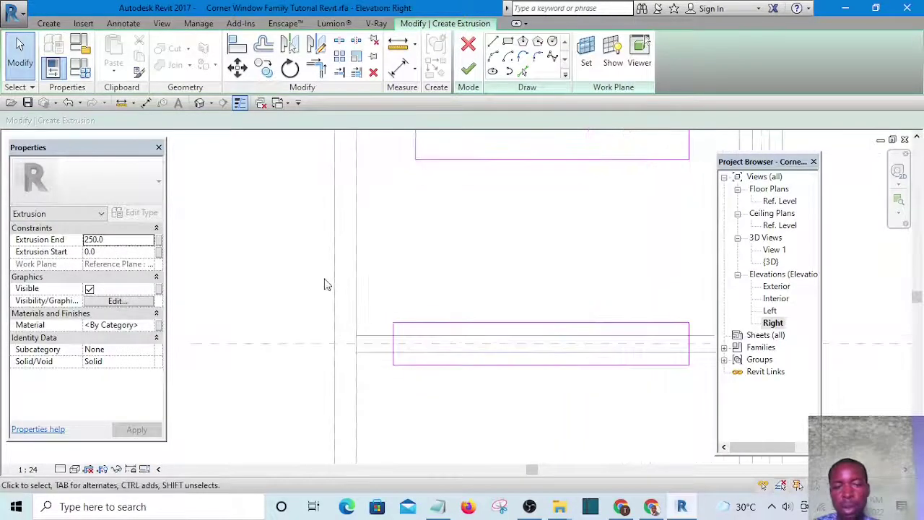
pyautogui.scroll(-2, 333, 285)
pyautogui.scroll(-2, 341, 294)
pyautogui.moveTo(406, 270); pyautogui.dragTo(402, 325, button='middle')
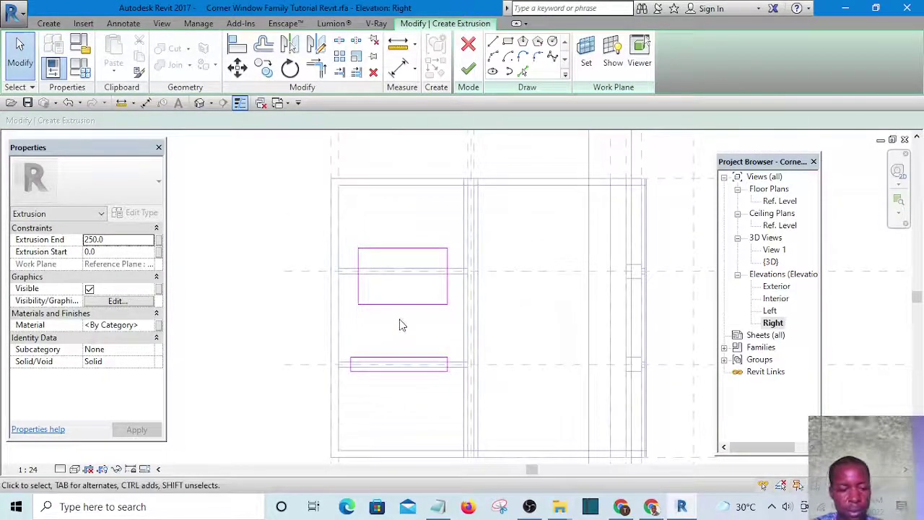
pyautogui.press('d')
pyautogui.press('i')
pyautogui.scroll(3, 404, 310)
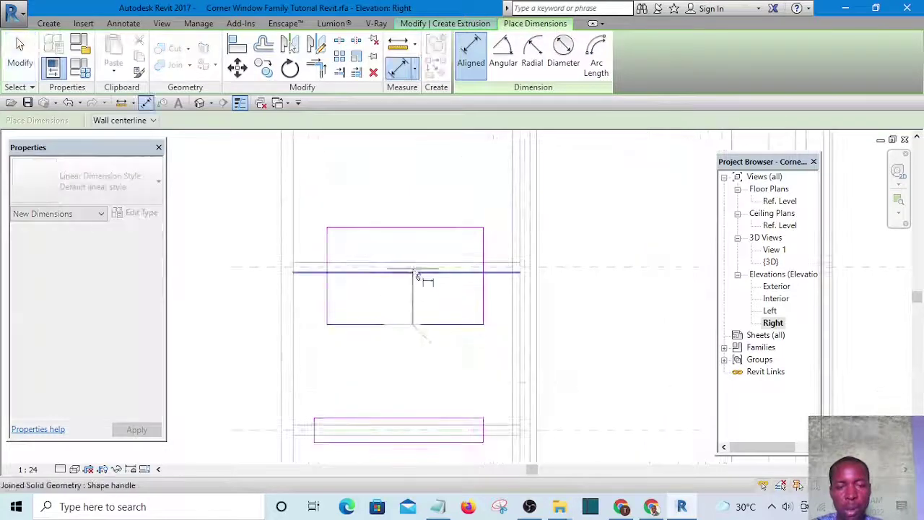
pyautogui.scroll(2, 417, 281)
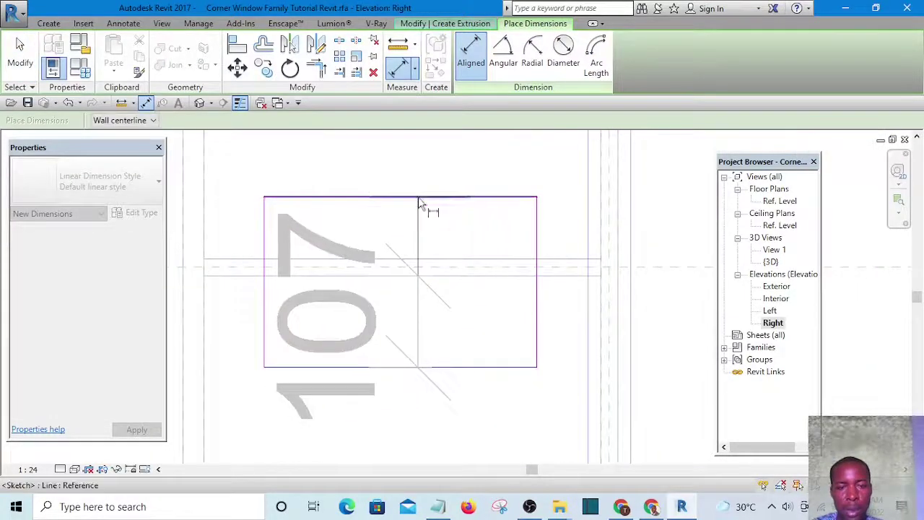
pyautogui.press('Escape')
pyautogui.press('Escape')
# - Set the upper rectangle's upper edge to 15 mm from the void bar's upper edge
pyautogui.click(496, 197)
pyautogui.click(387, 227)
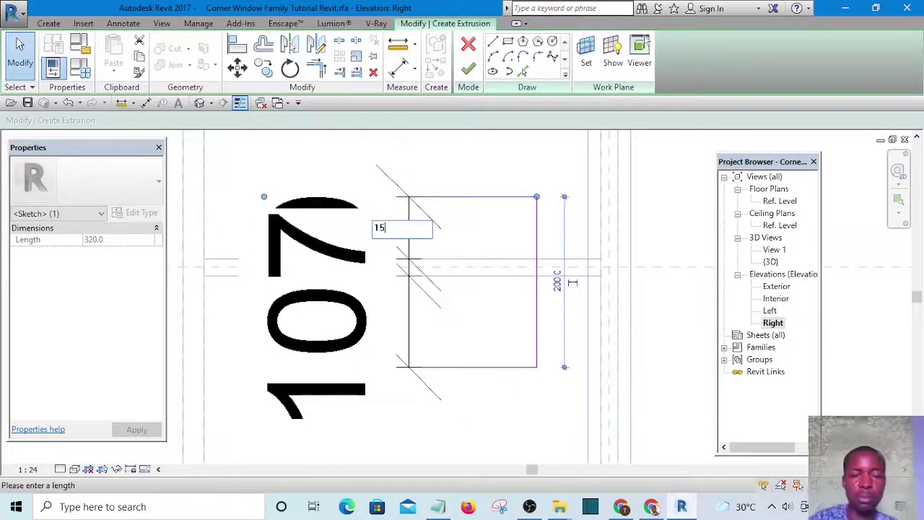
pyautogui.click(481, 383)
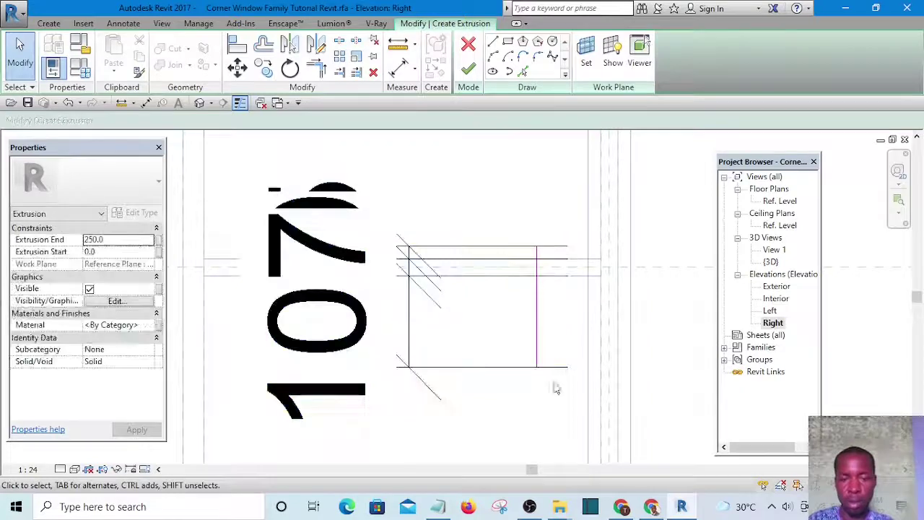
# - Move the chained dimension outside the window frame and set the upper rectangle's lower edge to 15 mm from the void bar
pyautogui.click(487, 369)
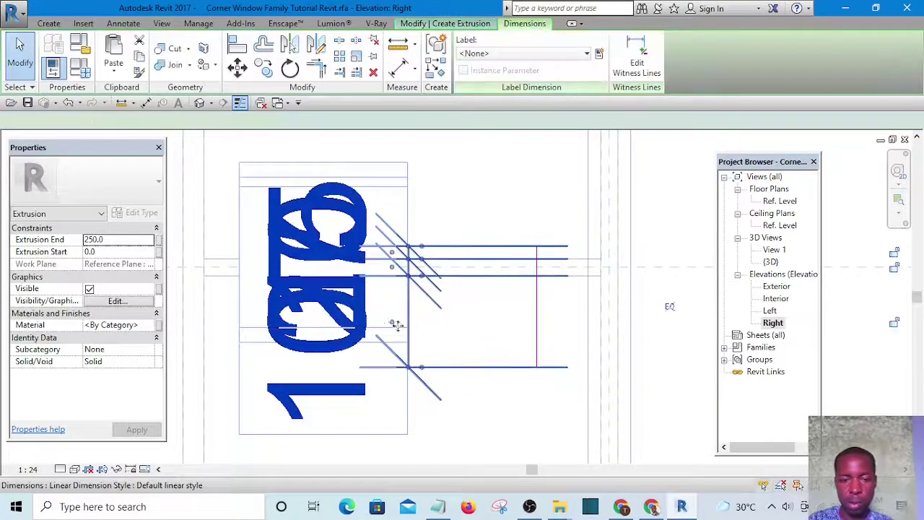
pyautogui.scroll(-3, 394, 340)
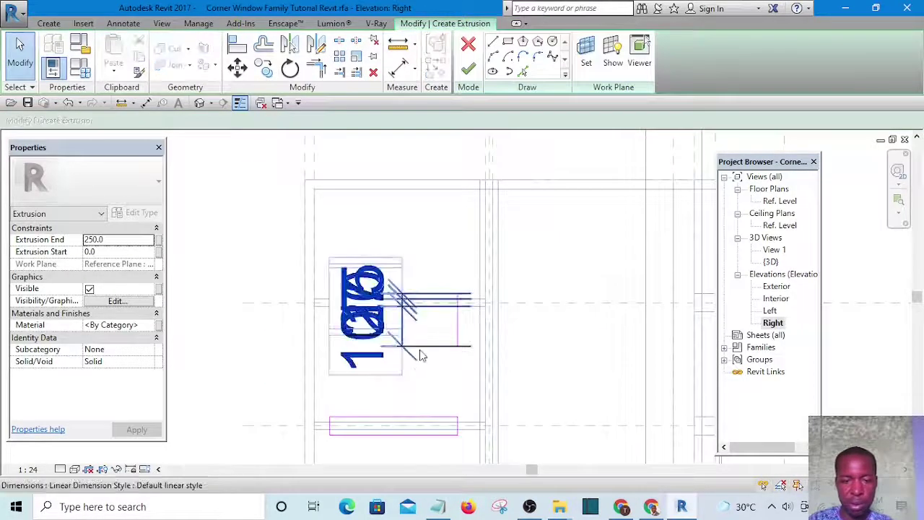
pyautogui.moveTo(419, 348); pyautogui.dragTo(262, 340)
pyautogui.click(390, 367)
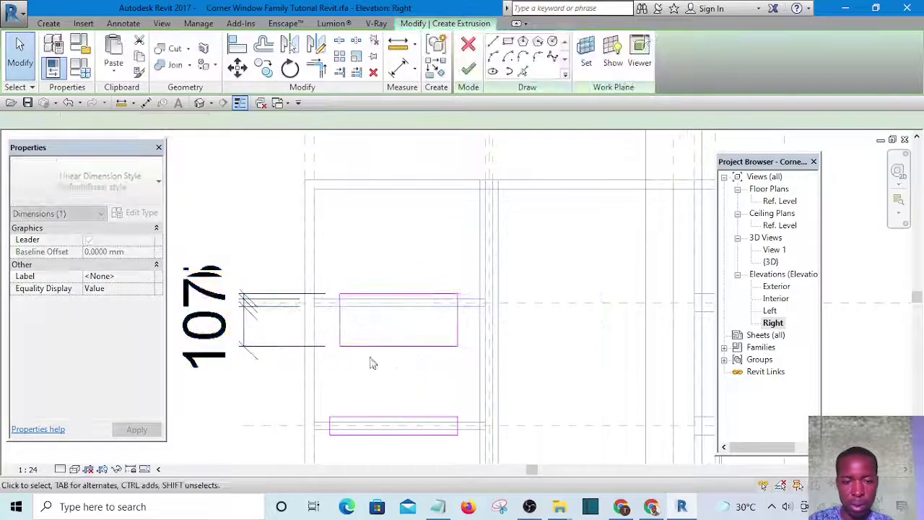
pyautogui.click(366, 346)
pyautogui.click(232, 323)
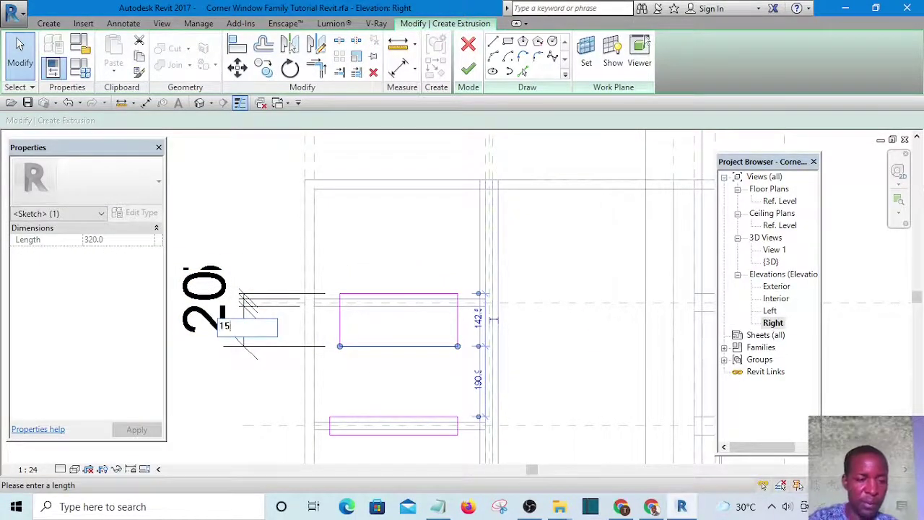
pyautogui.write('15')
pyautogui.press('Return')
# - Delete the chained dimension on the upper rectangle
pyautogui.scroll(-3, 369, 299)
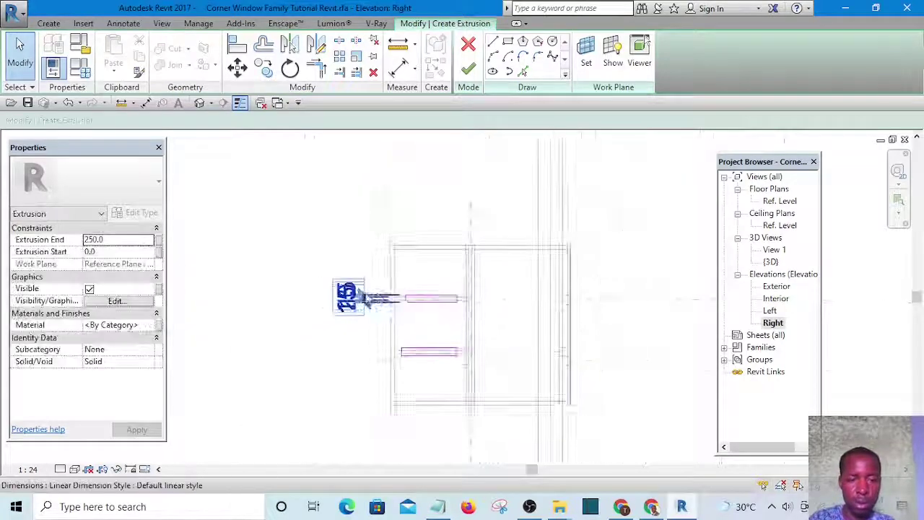
pyautogui.click(365, 299)
pyautogui.press('Delete')
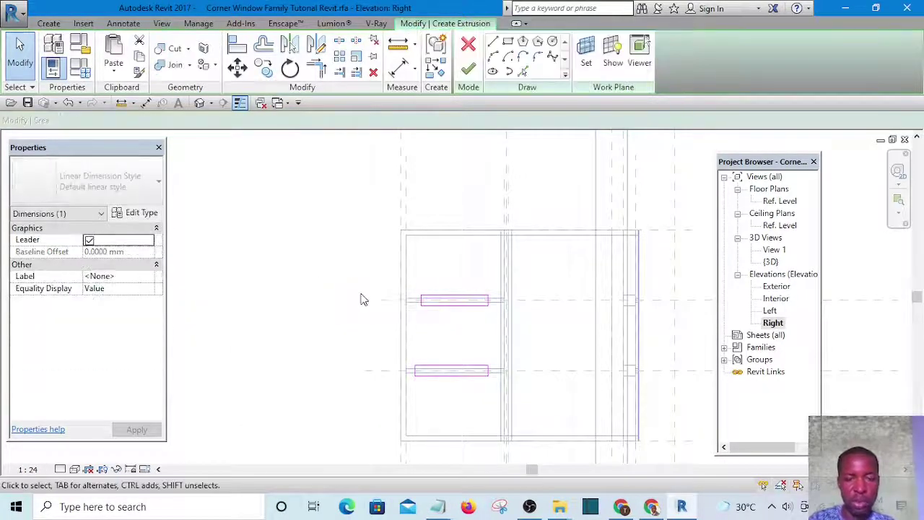
# - Place a chained aligned dimension from the upper rectangle's horizontal edges to the reference plane through its middle and lock both segments
pyautogui.scroll(5, 383, 290)
pyautogui.scroll(-4, 370, 278)
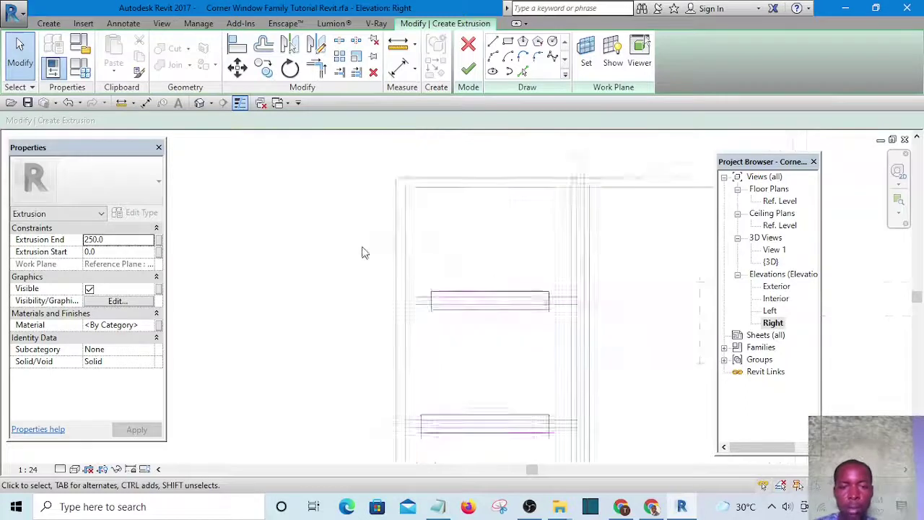
pyautogui.click(398, 73)
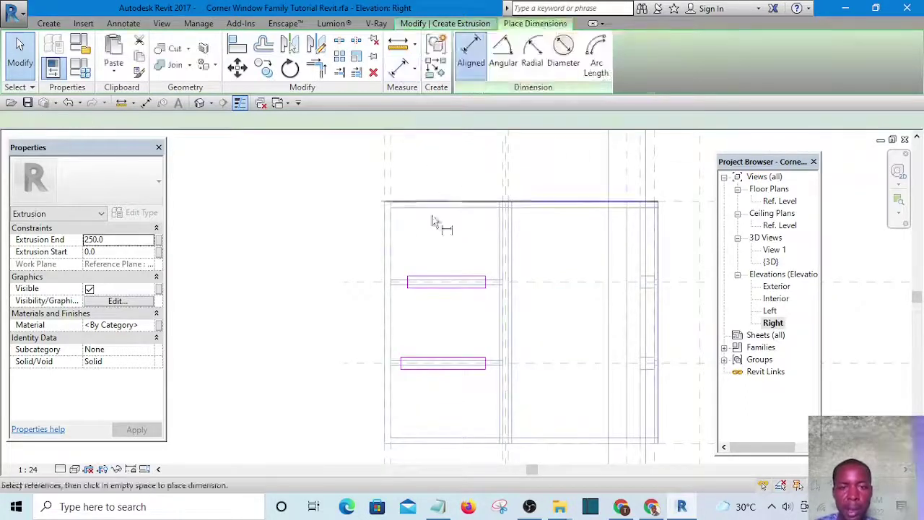
pyautogui.scroll(3, 433, 279)
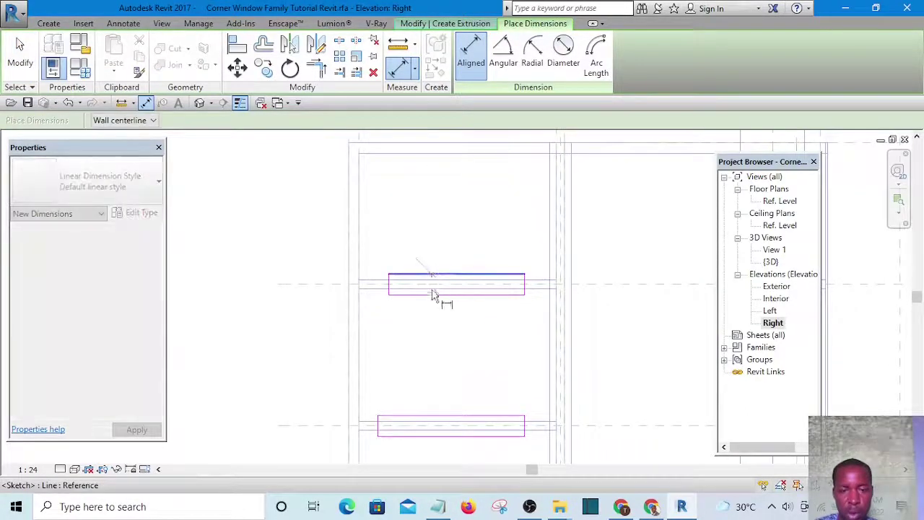
pyautogui.scroll(4, 432, 289)
pyautogui.scroll(-2, 296, 274)
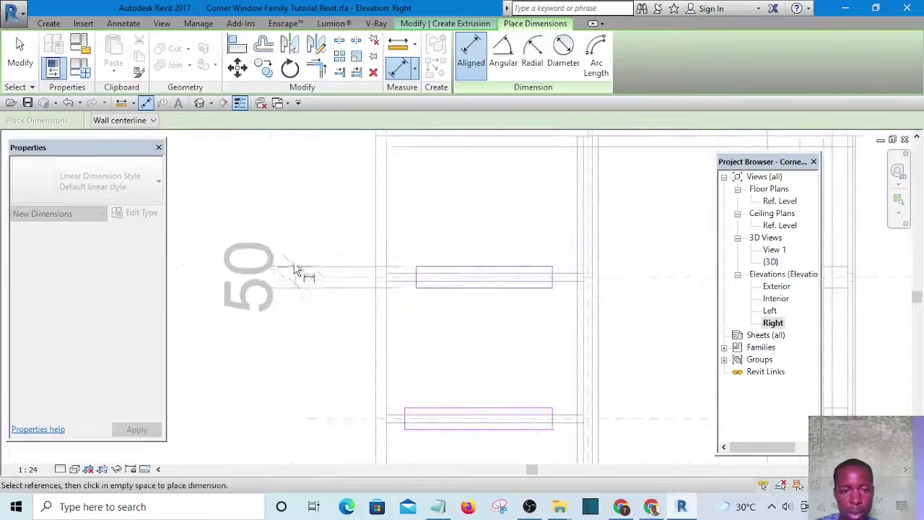
pyautogui.scroll(4, 326, 283)
pyautogui.click(327, 370)
pyautogui.scroll(-3, 325, 311)
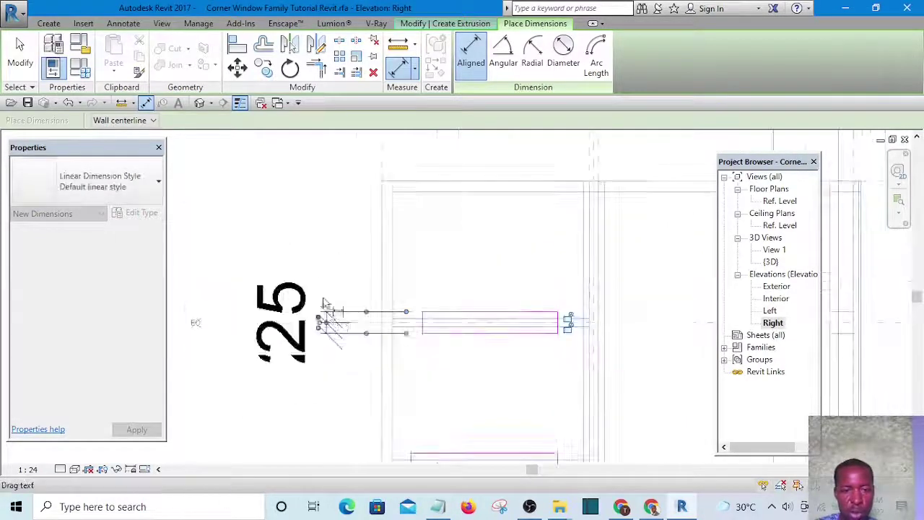
pyautogui.scroll(5, 454, 306)
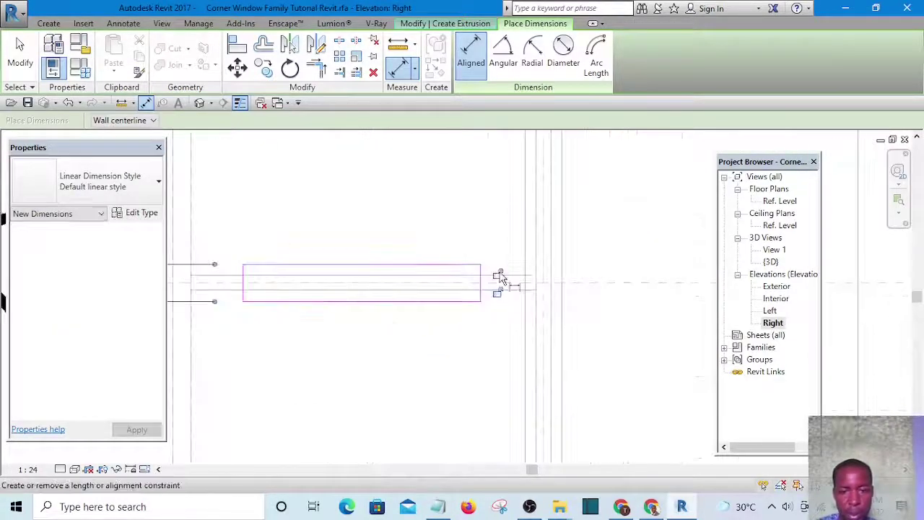
# - Dimension the lower rectangle's horizontal edges to the reference plane through its middle in one chain and lock both segments
pyautogui.scroll(-3, 495, 301)
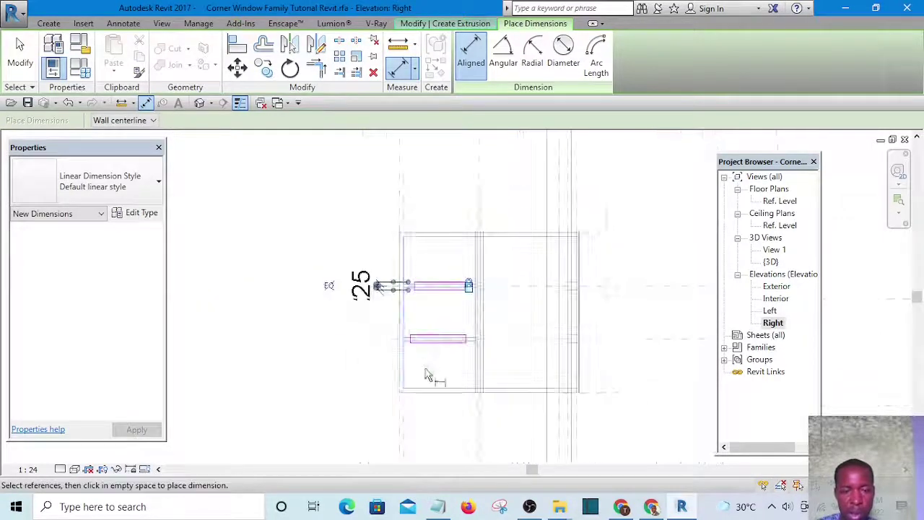
pyautogui.scroll(4, 426, 347)
pyautogui.click(415, 303)
pyautogui.scroll(2, 412, 341)
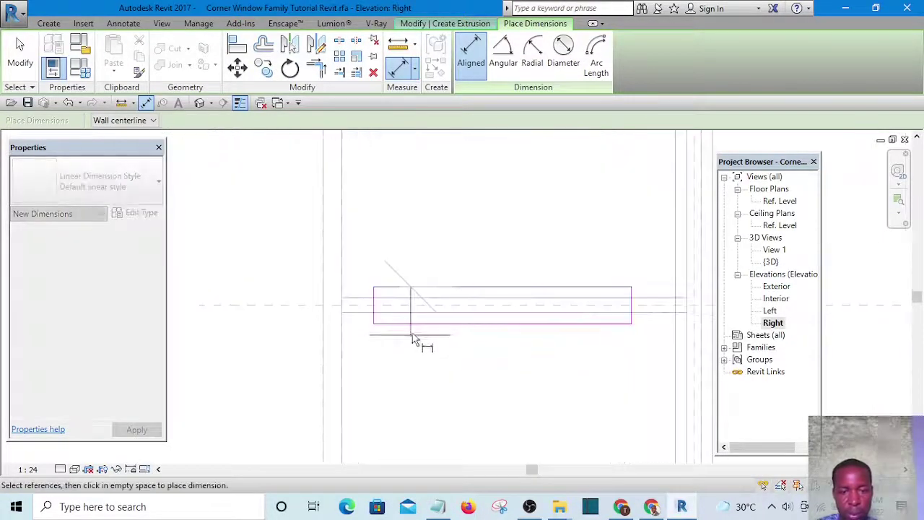
pyautogui.click(417, 326)
pyautogui.scroll(-1, 340, 364)
pyautogui.click(278, 316)
pyautogui.scroll(-4, 282, 339)
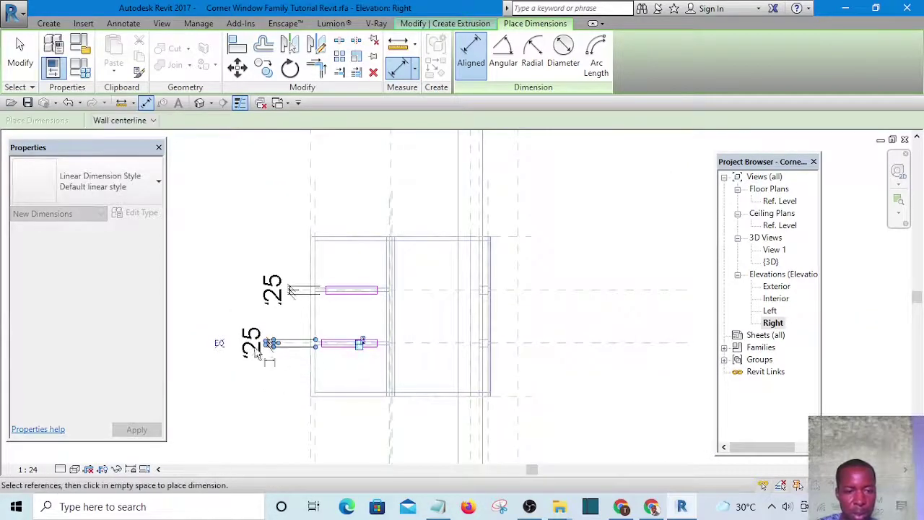
pyautogui.scroll(5, 340, 361)
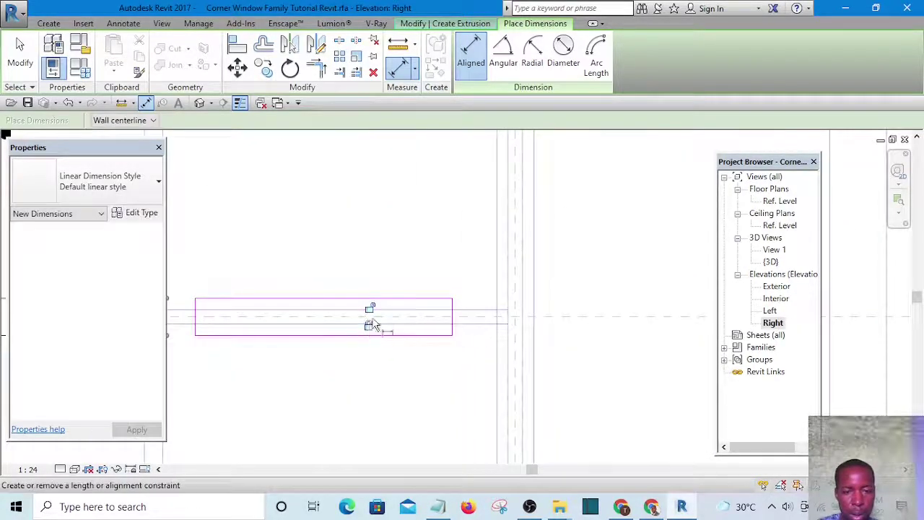
pyautogui.click(371, 310)
# - Align the upper rectangle's left edge to the reference plane at the frame's inner left edge and lock it
pyautogui.scroll(-5, 399, 362)
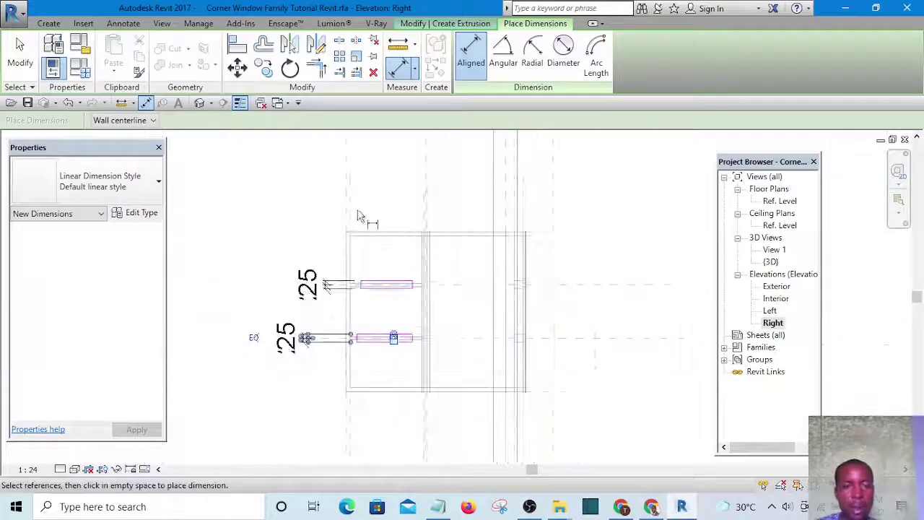
pyautogui.click(237, 45)
pyautogui.scroll(3, 354, 210)
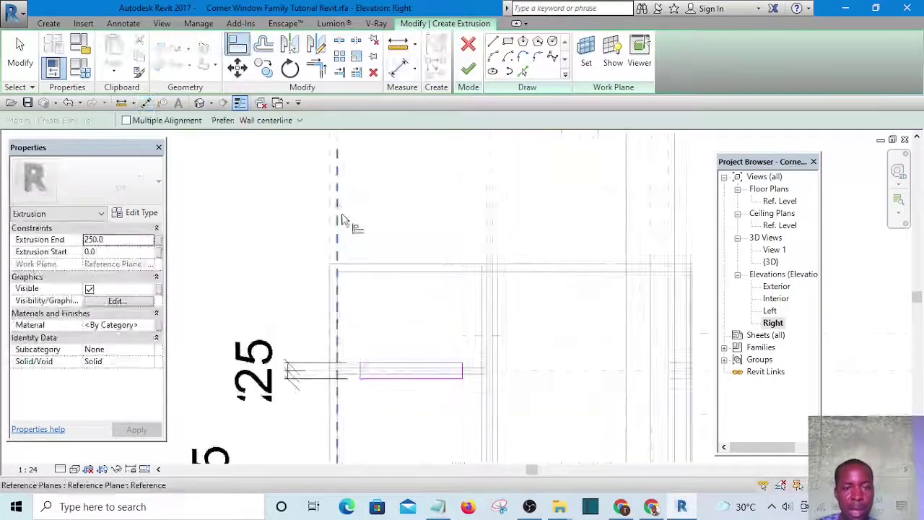
pyautogui.scroll(3, 359, 374)
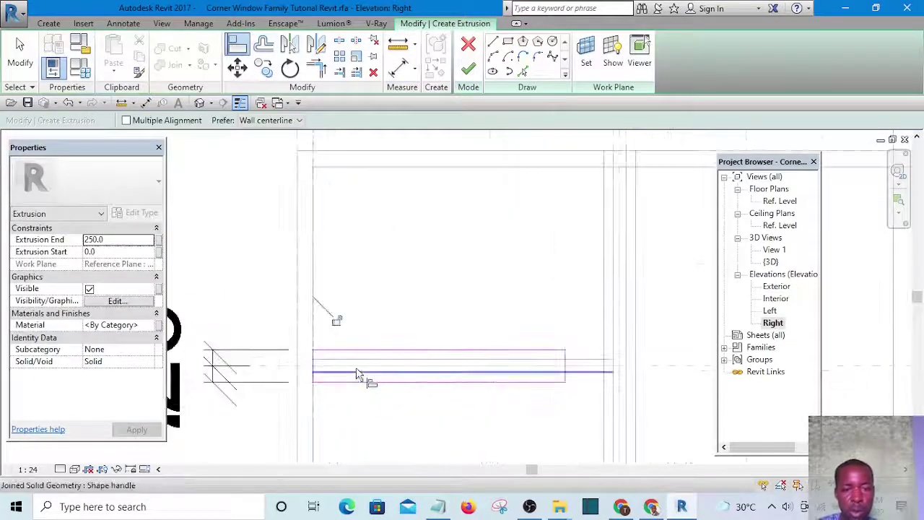
pyautogui.click(340, 323)
# - Align the lower rectangle's left edge to the same reference plane at the frame's inner left edge and lock it
pyautogui.scroll(-5, 357, 256)
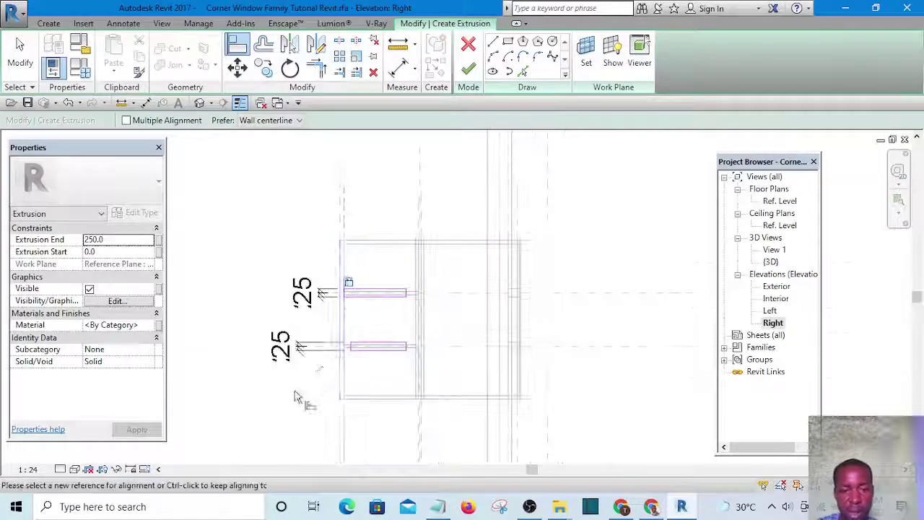
pyautogui.scroll(3, 373, 282)
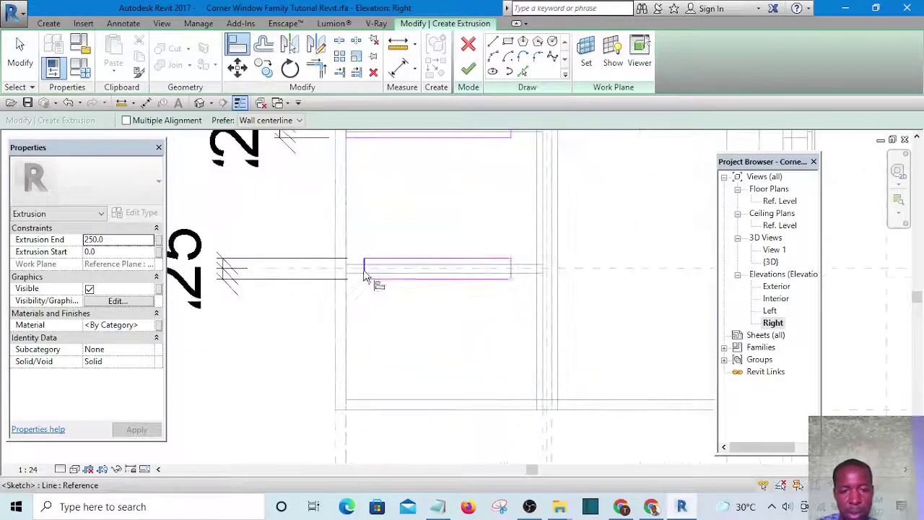
pyautogui.scroll(-3, 363, 291)
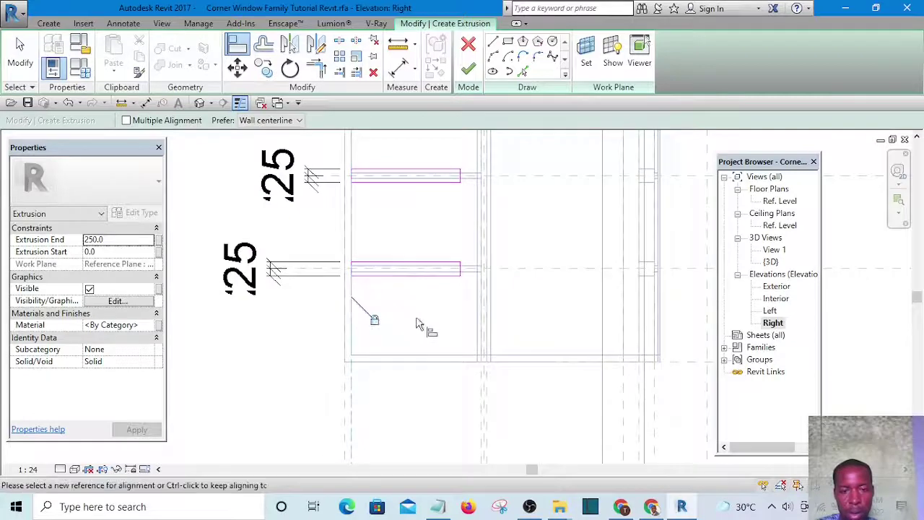
# - Align the lower rectangle's right edge to the reference plane just inside the vertical mullion's left face and lock it
pyautogui.scroll(-3, 417, 323)
pyautogui.scroll(5, 423, 323)
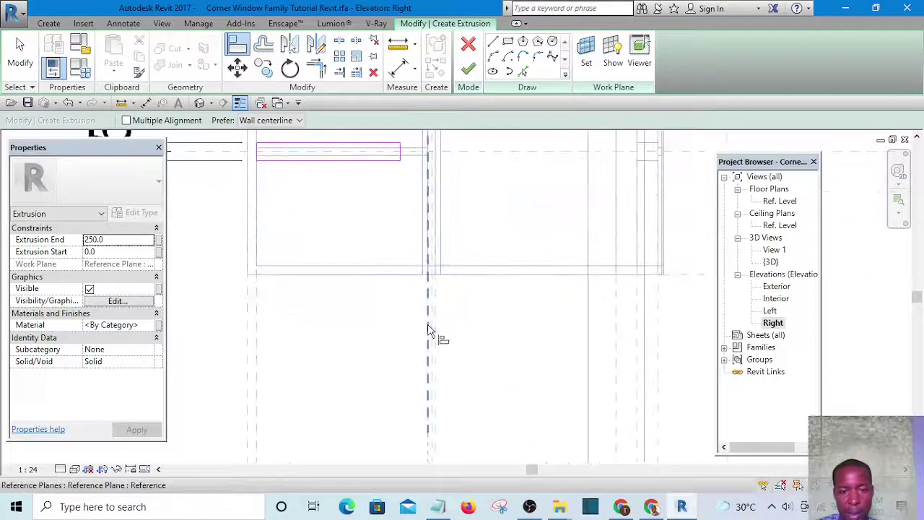
pyautogui.scroll(-3, 428, 330)
pyautogui.scroll(5, 416, 303)
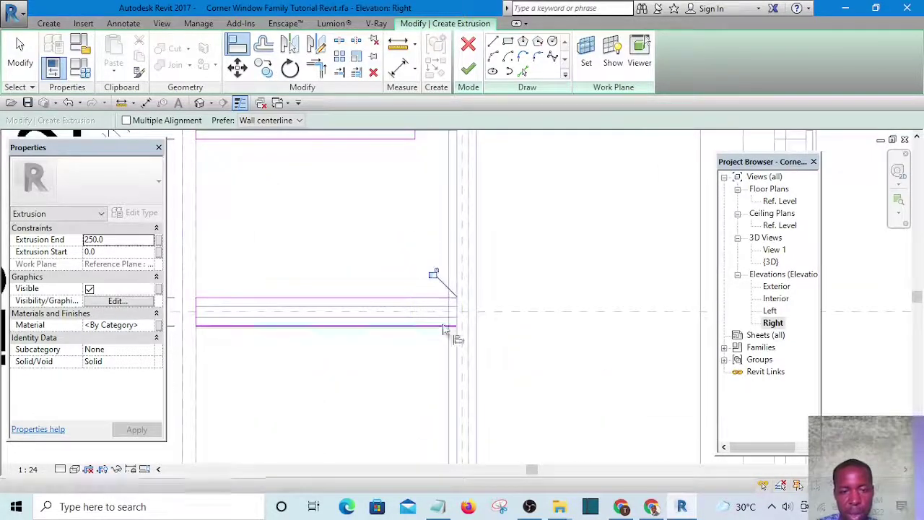
pyautogui.click(434, 275)
# - Align and lock the upper rectangle's right edge to the reference plane just inside the mullion's left face, and finish the extrusion sketch
pyautogui.scroll(-3, 518, 281)
pyautogui.moveTo(562, 244); pyautogui.dragTo(558, 399, button='middle')
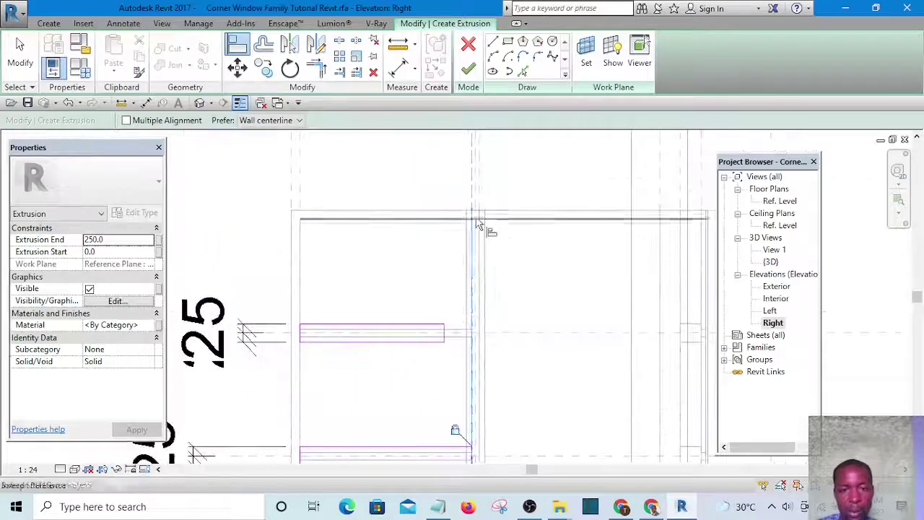
pyautogui.moveTo(477, 222); pyautogui.dragTo(481, 312, button='middle')
pyautogui.scroll(3, 473, 257)
pyautogui.click(477, 257)
pyautogui.scroll(-4, 476, 257)
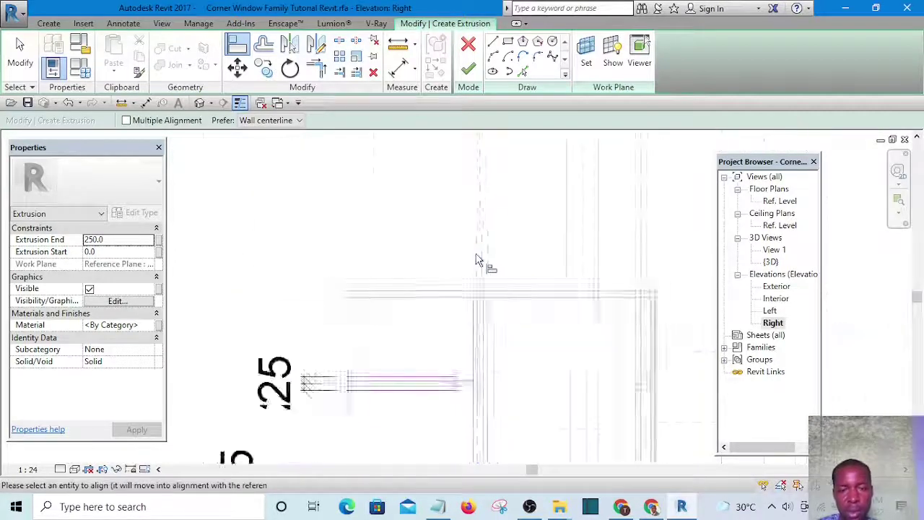
pyautogui.click(488, 377)
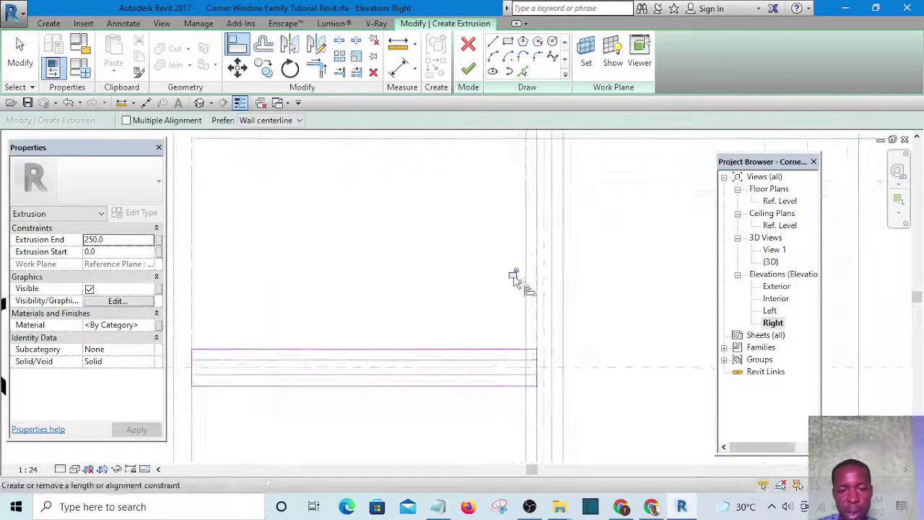
pyautogui.scroll(-3, 505, 276)
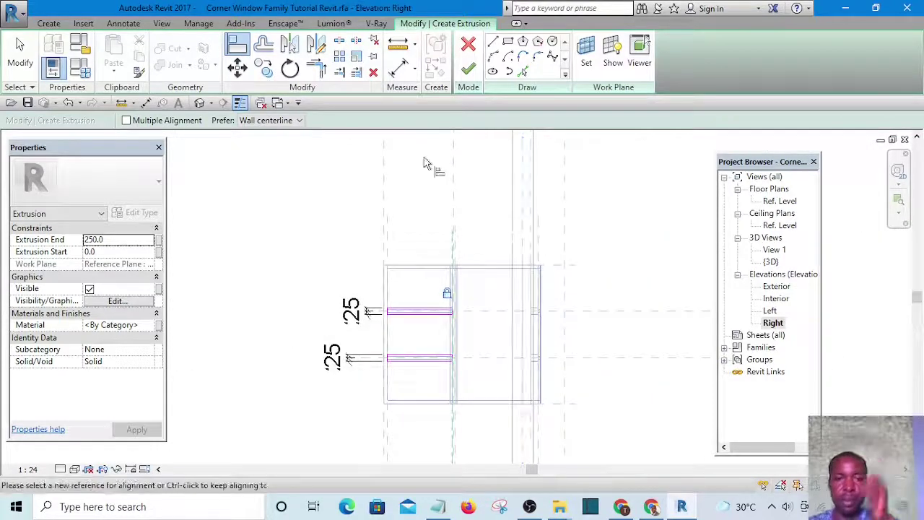
pyautogui.click(468, 72)
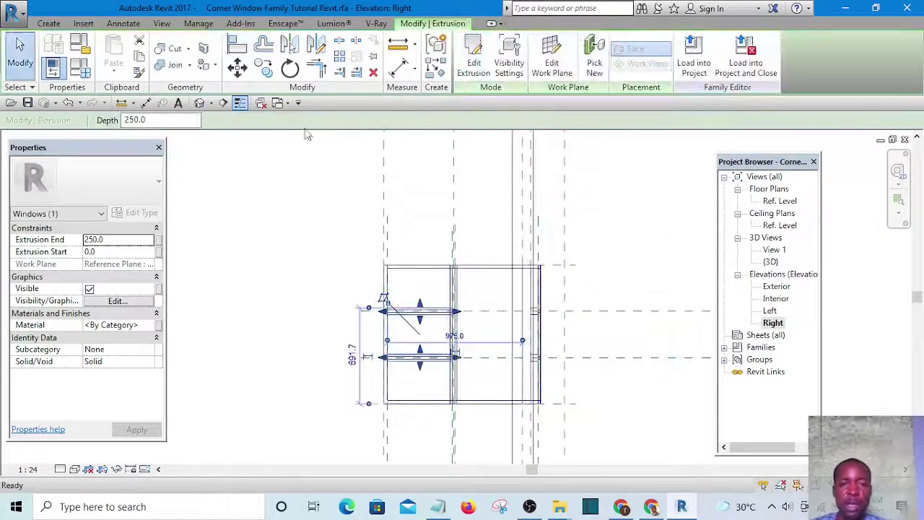
# - Inspect the depth placement of the new glazing bars in the 3D view, and return to the Exterior elevation
pyautogui.click(201, 104)
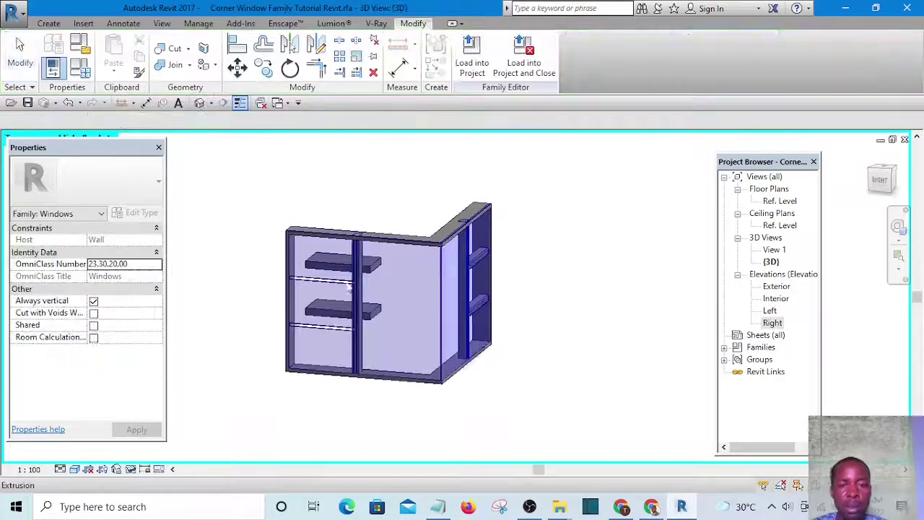
pyautogui.keyDown('shift'); pyautogui.moveTo(352, 290); pyautogui.dragTo(365, 355, button='middle'); pyautogui.keyUp('shift')
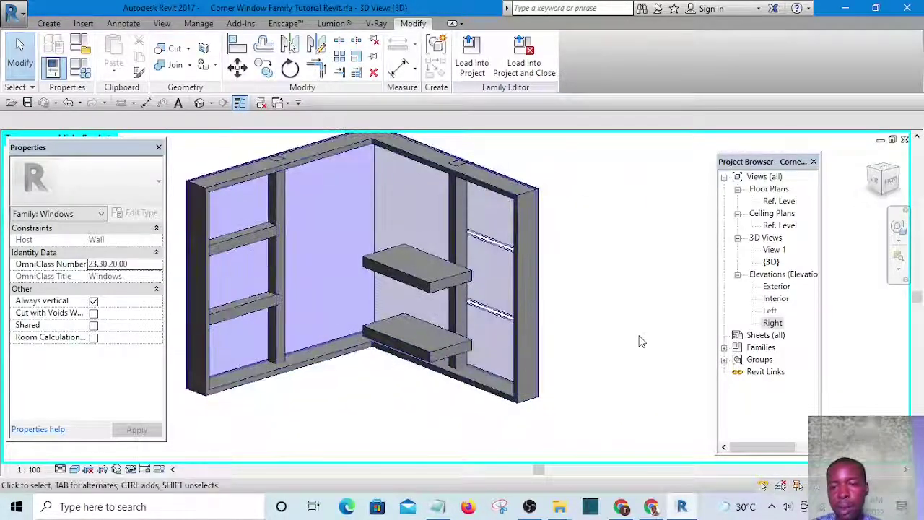
pyautogui.keyDown('shift'); pyautogui.moveTo(639, 342); pyautogui.dragTo(582, 253, button='middle'); pyautogui.keyUp('shift')
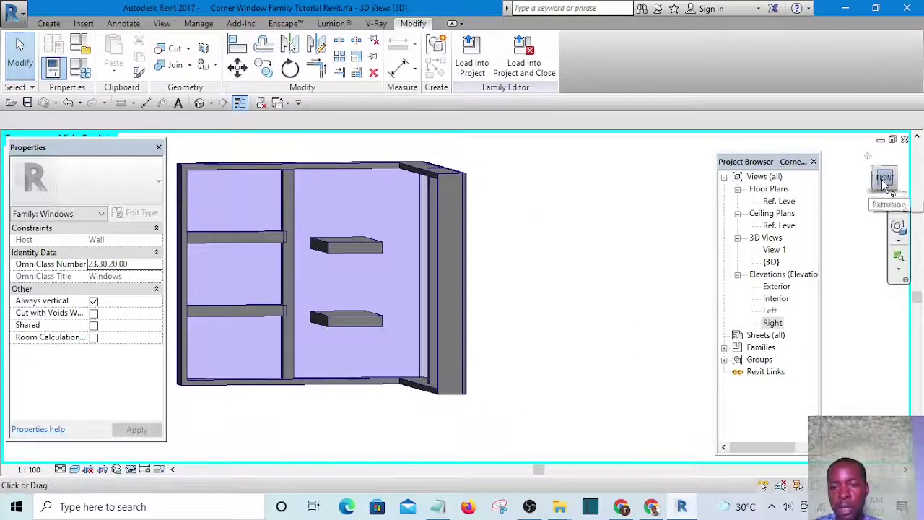
pyautogui.doubleClick(777, 287)
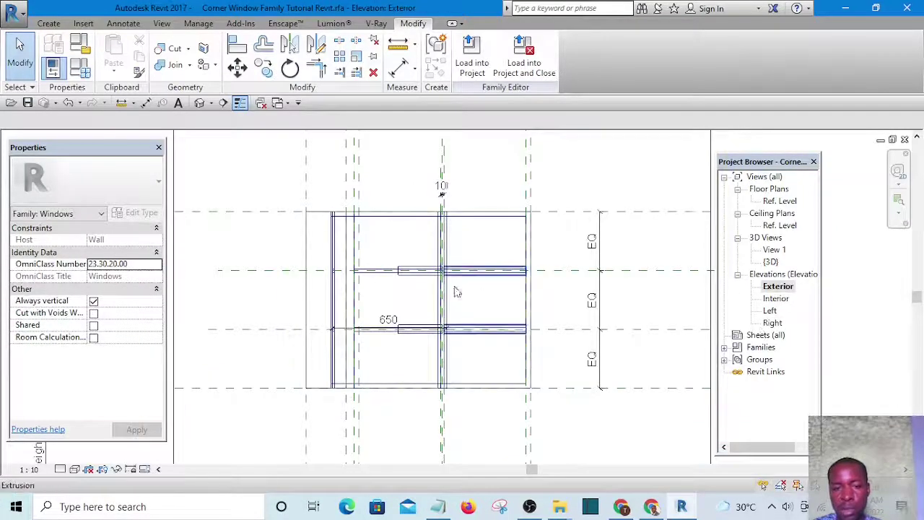
# - Stretch the new two-bar extrusion's left end past the window's left edge, to an extrusion end of about 894.8
pyautogui.click(418, 280)
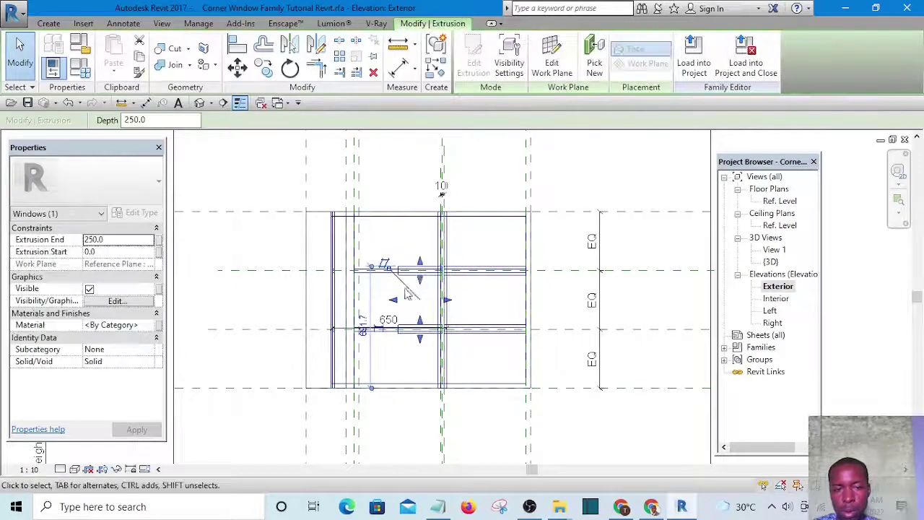
pyautogui.scroll(3, 384, 287)
pyautogui.scroll(-3, 430, 296)
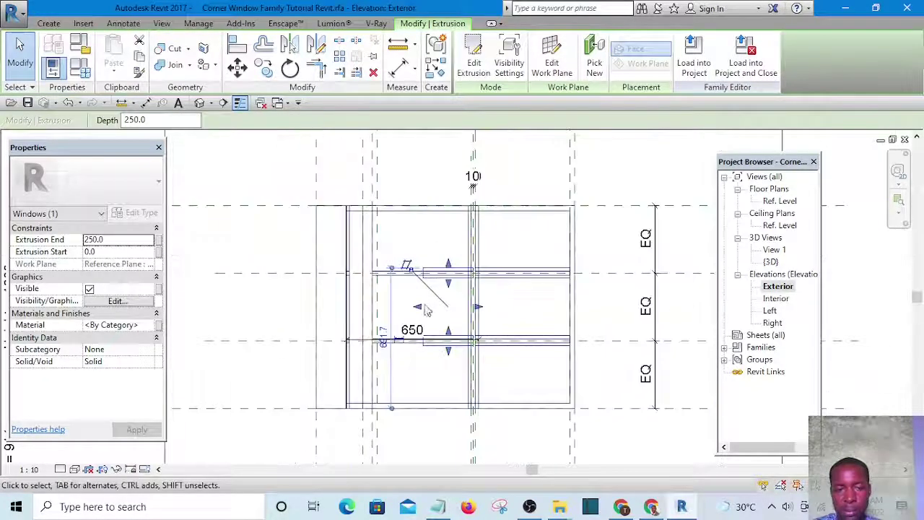
pyautogui.moveTo(418, 309); pyautogui.dragTo(284, 302)
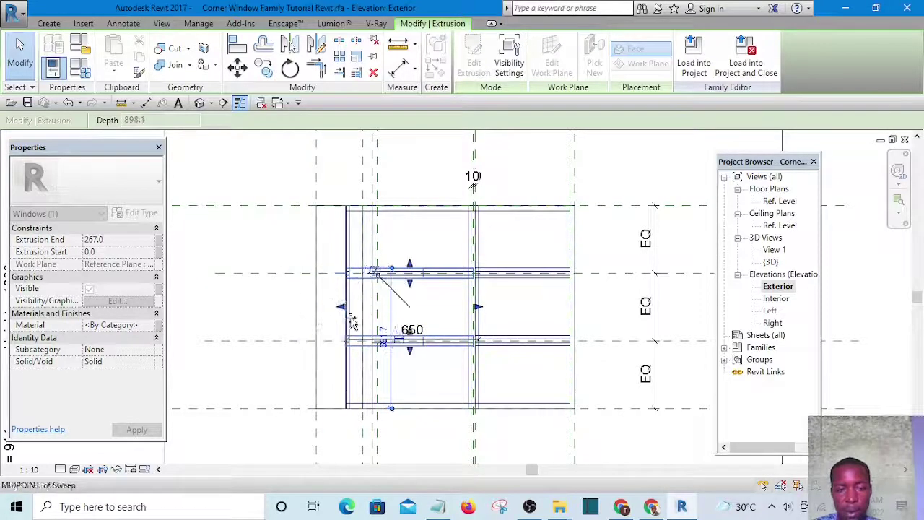
pyautogui.moveTo(292, 307); pyautogui.dragTo(291, 307)
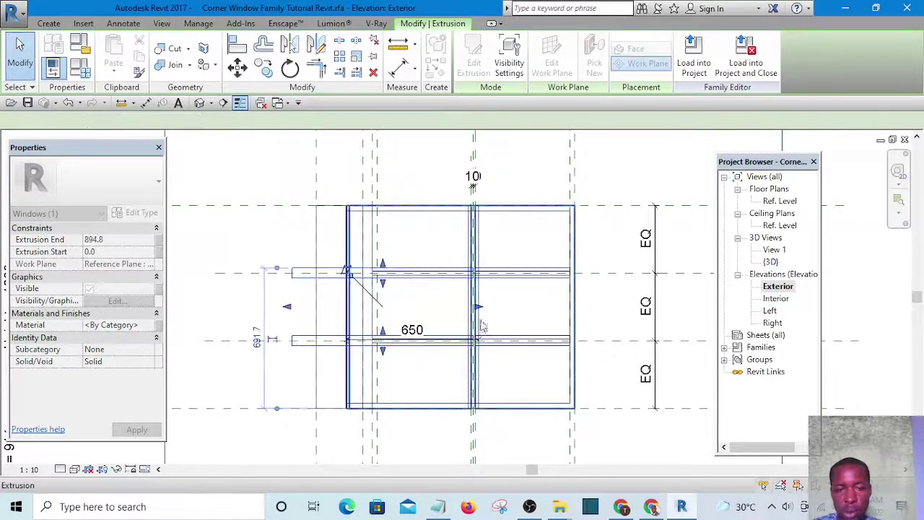
# - Pull the two-bar extrusion's right end back toward the frame's left side, to an extrusion start of about 574
pyautogui.moveTo(442, 310); pyautogui.dragTo(398, 305)
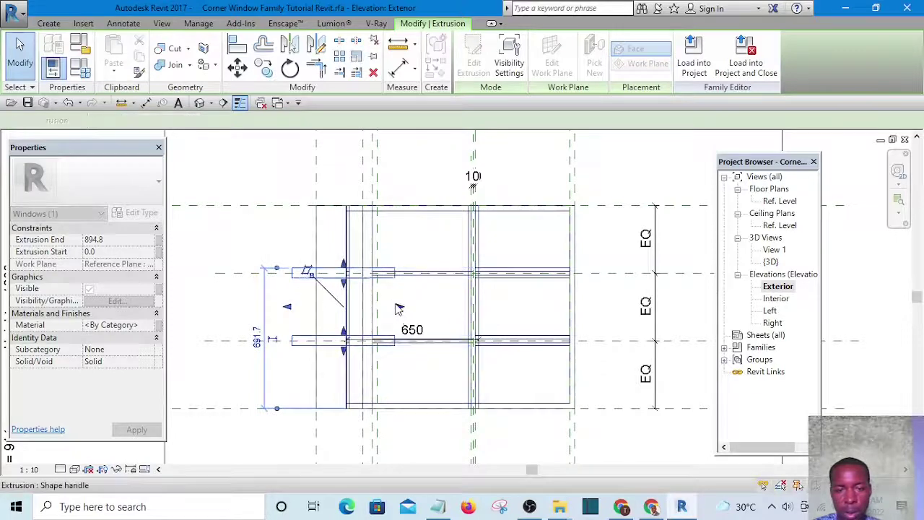
pyautogui.scroll(2, 402, 315)
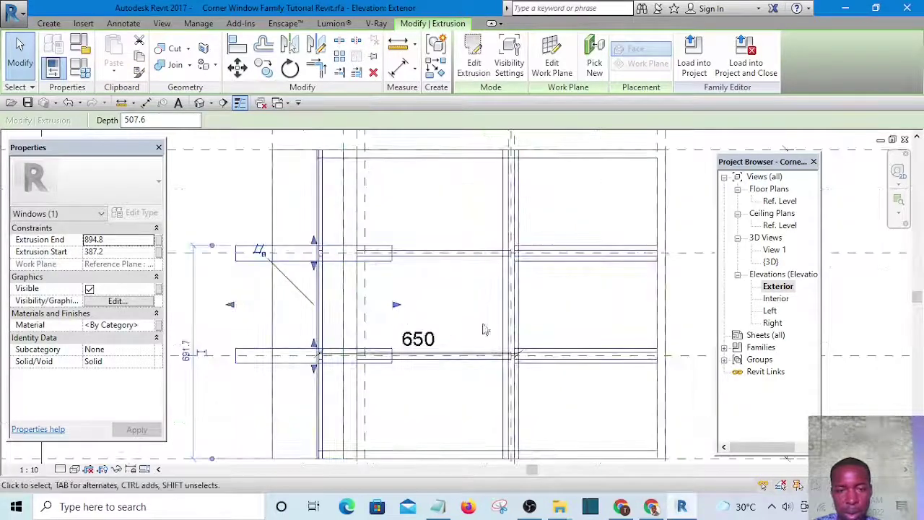
pyautogui.scroll(-2, 506, 309)
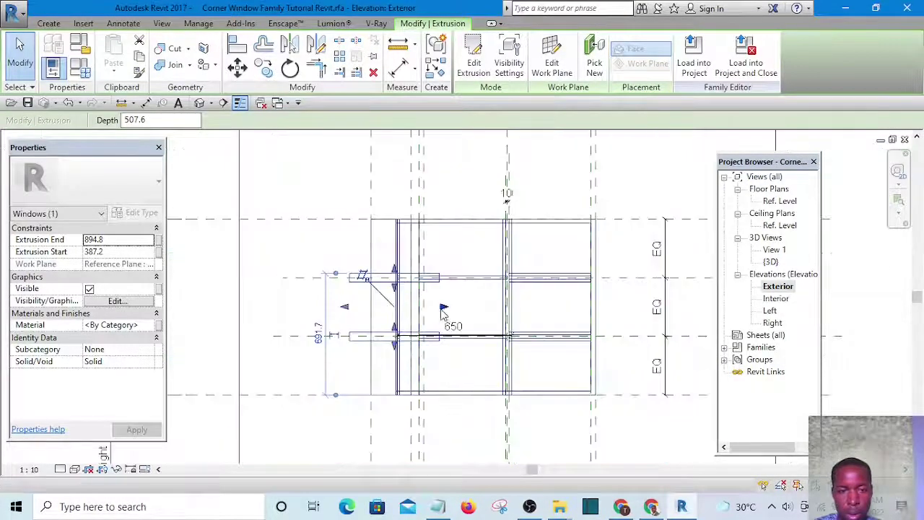
pyautogui.scroll(1, 444, 311)
pyautogui.scroll(1, 443, 310)
pyautogui.moveTo(446, 308); pyautogui.dragTo(389, 304)
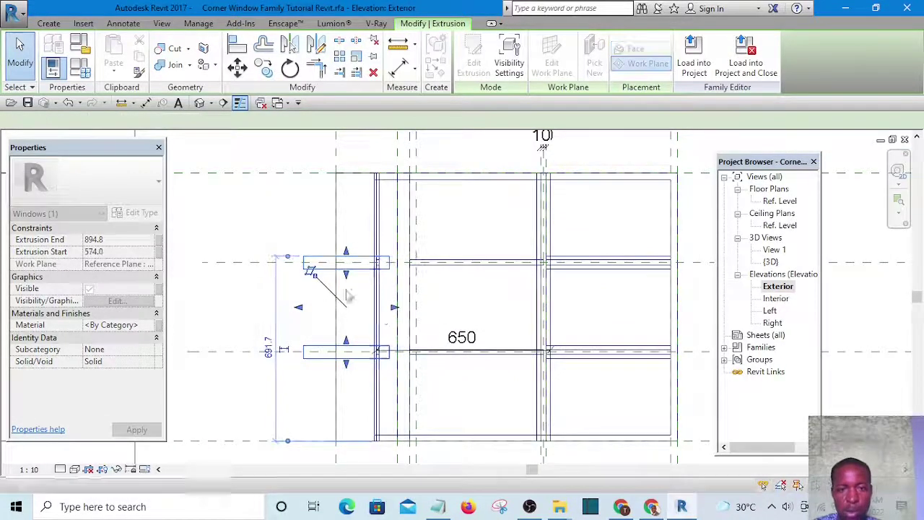
pyautogui.click(285, 214)
pyautogui.scroll(-1, 309, 274)
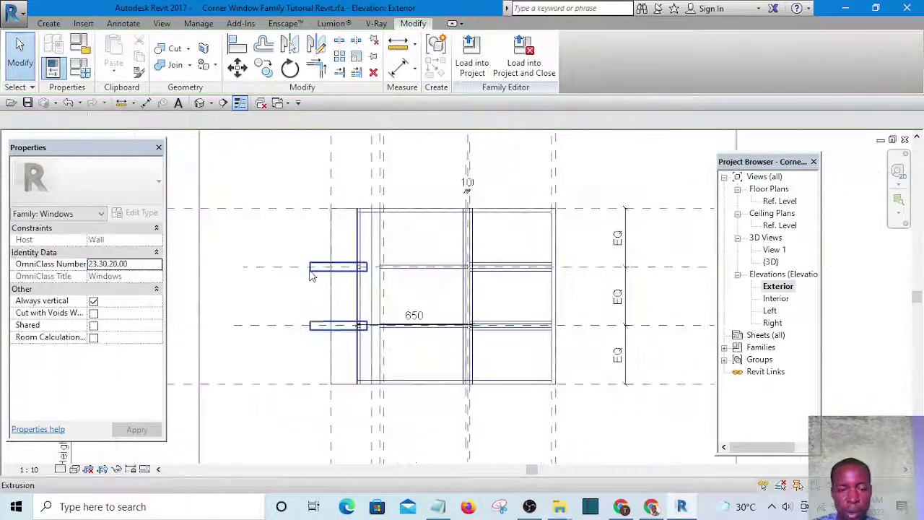
pyautogui.scroll(1, 326, 262)
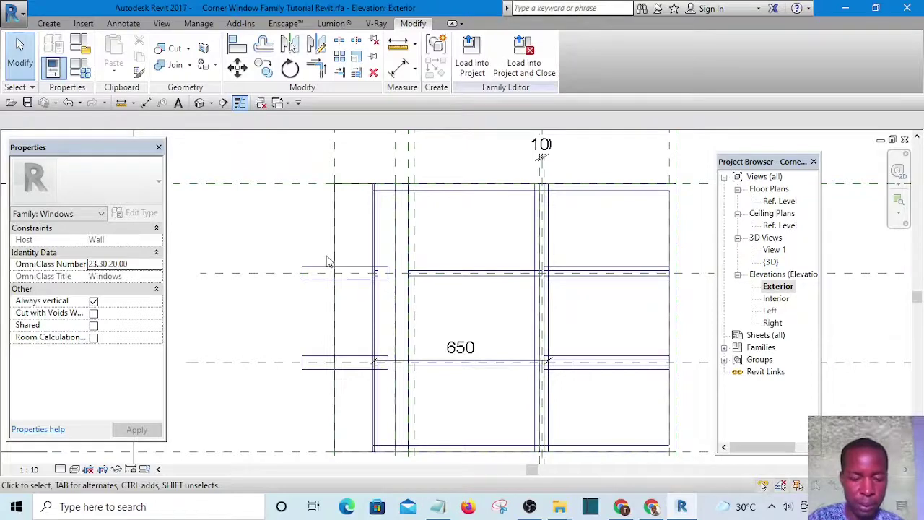
# - Draw a vertical reference plane through the window about 56 mm right of the outermost left reference plane
pyautogui.press('p')
pyautogui.scroll(-2, 357, 222)
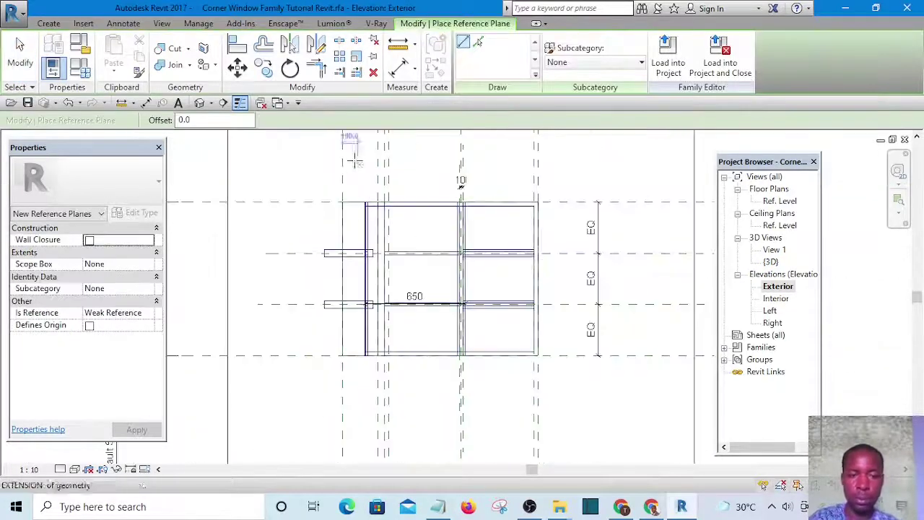
pyautogui.click(350, 150)
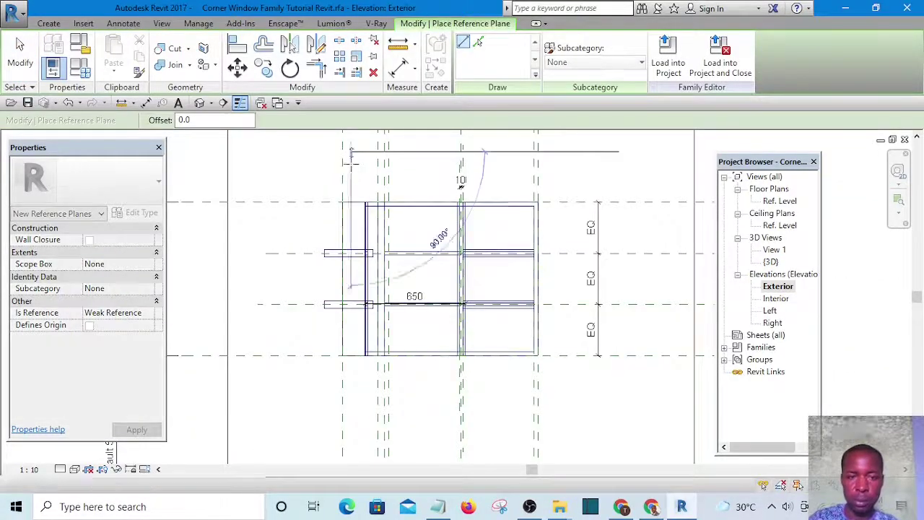
pyautogui.click(350, 418)
pyautogui.scroll(1, 397, 169)
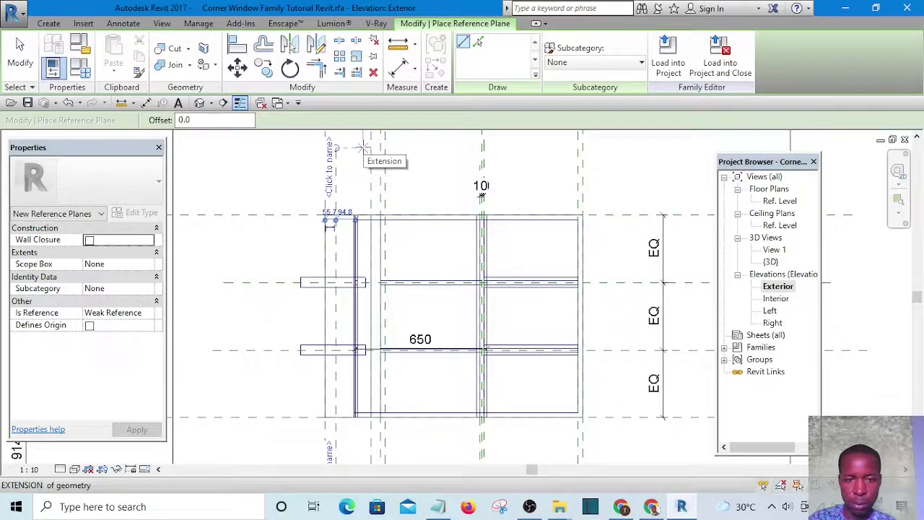
pyautogui.press('Escape')
pyautogui.press('Escape')
# - Stretch the two-bar extrusion's right end to the nearest vertical reference plane inside the frame's left side and lock it
pyautogui.scroll(1, 336, 292)
pyautogui.click(314, 282)
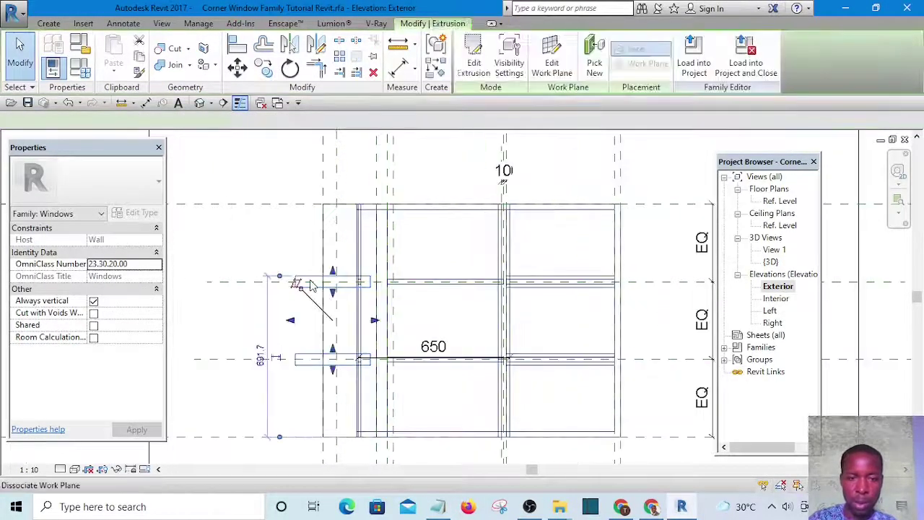
pyautogui.moveTo(374, 322); pyautogui.dragTo(376, 164)
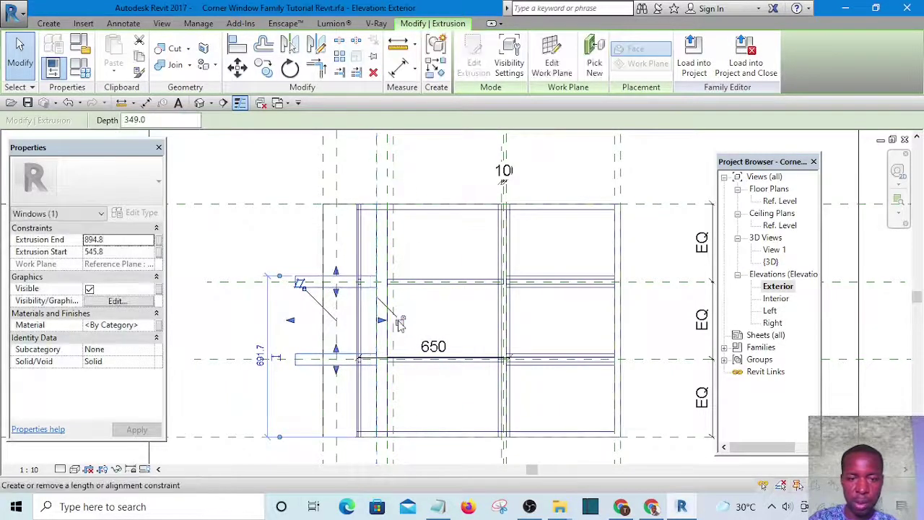
pyautogui.click(271, 177)
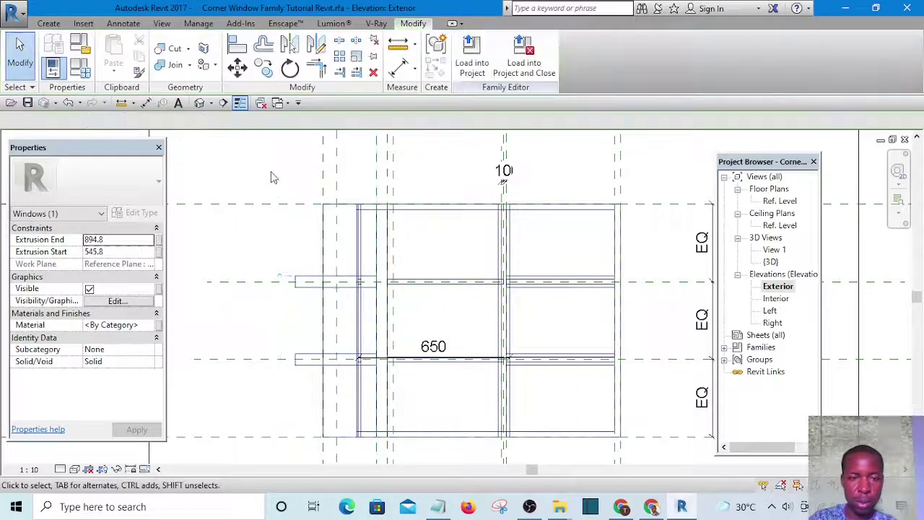
pyautogui.scroll(1, 307, 257)
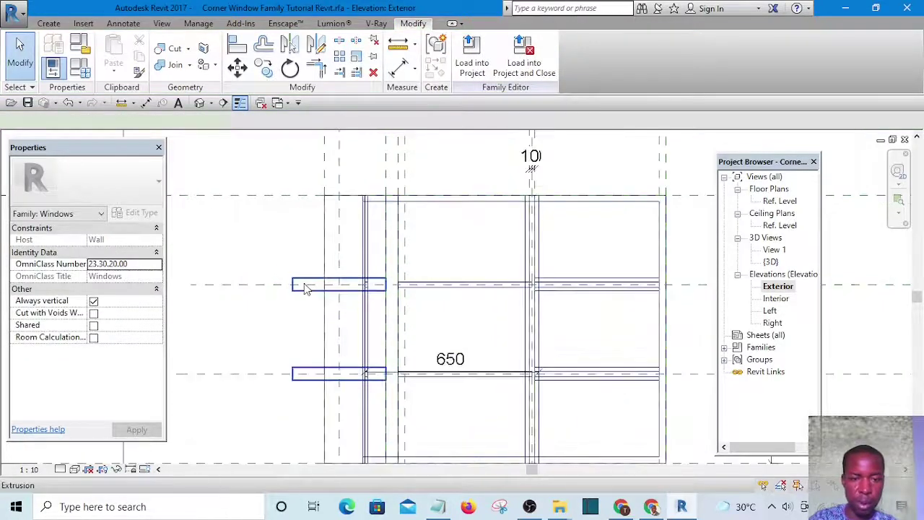
# - Pull the two-bar extrusion's left end in to the newly drawn vertical reference plane and lock it there
pyautogui.click(304, 287)
pyautogui.moveTo(289, 330); pyautogui.dragTo(318, 319)
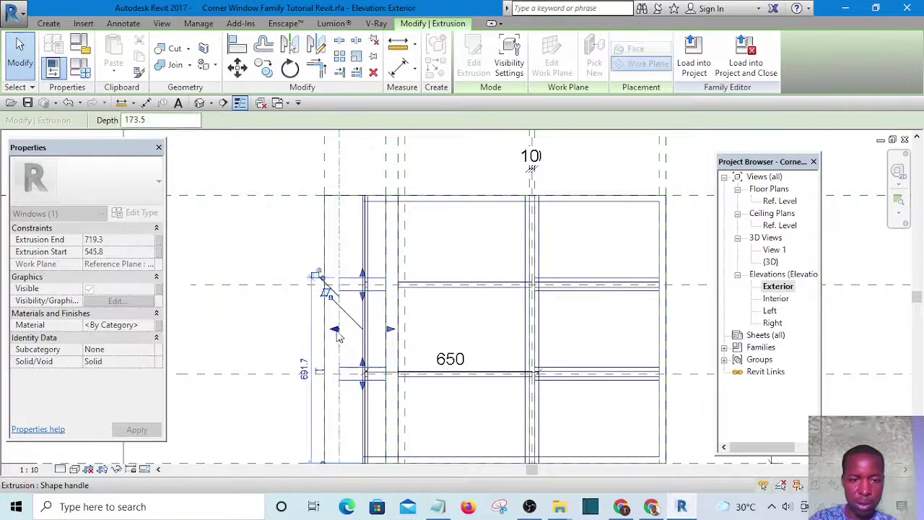
pyautogui.scroll(2, 318, 283)
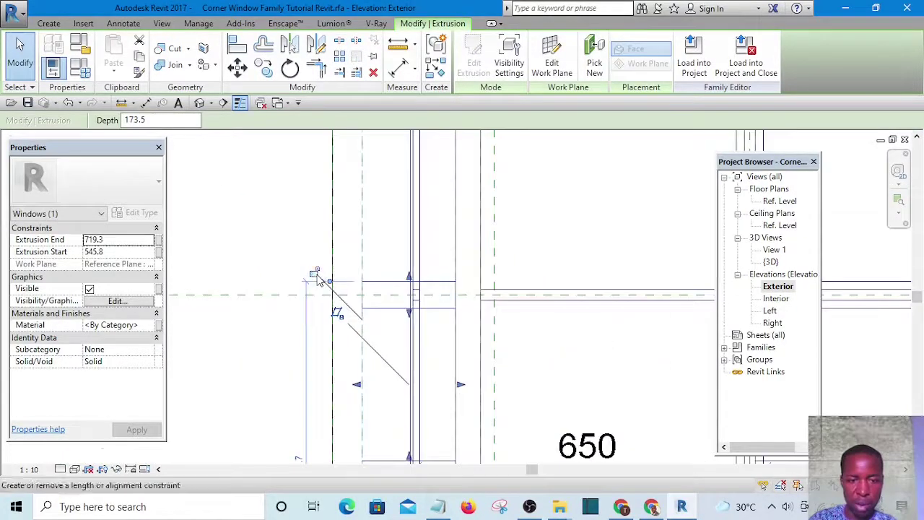
pyautogui.scroll(-6, 300, 382)
pyautogui.click(274, 265)
pyautogui.scroll(3, 324, 334)
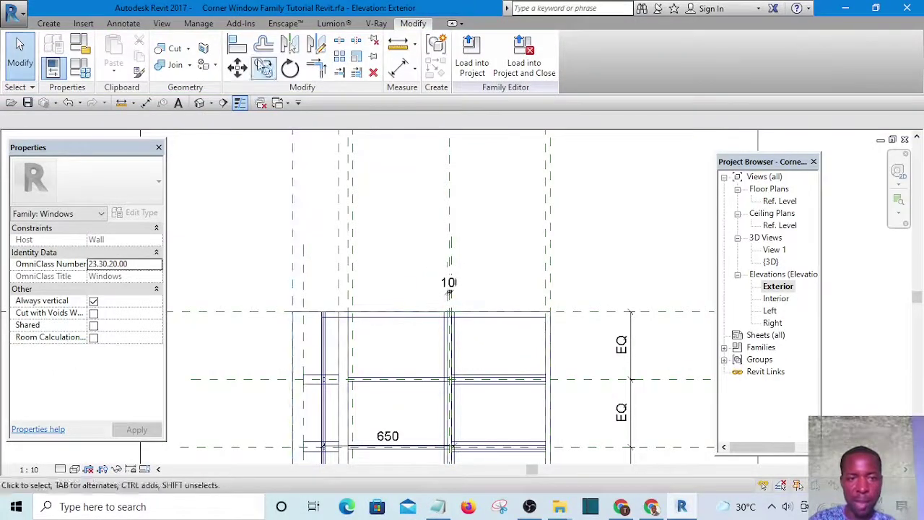
# - Align the newly drawn reference plane to the inner vertical edge at the frame's left side and lock the alignment
pyautogui.press('a')
pyautogui.press('l')
pyautogui.scroll(4, 318, 324)
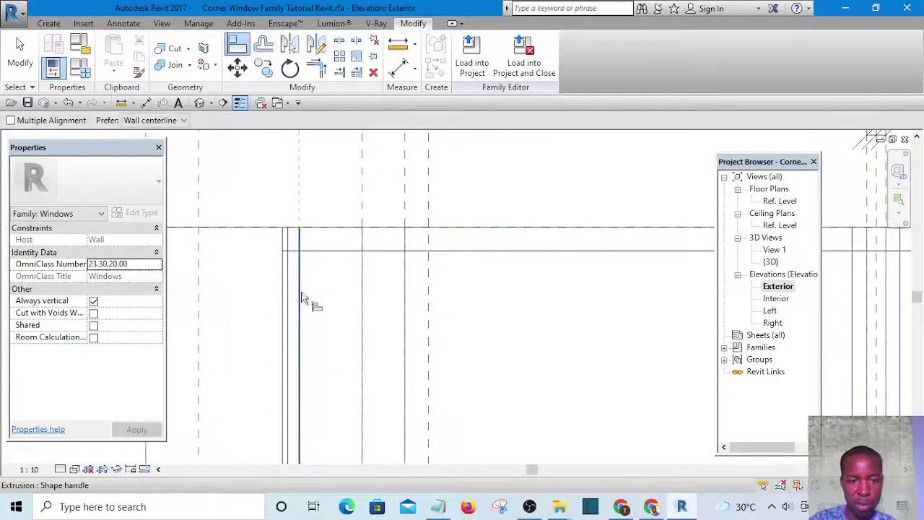
pyautogui.scroll(-3, 303, 298)
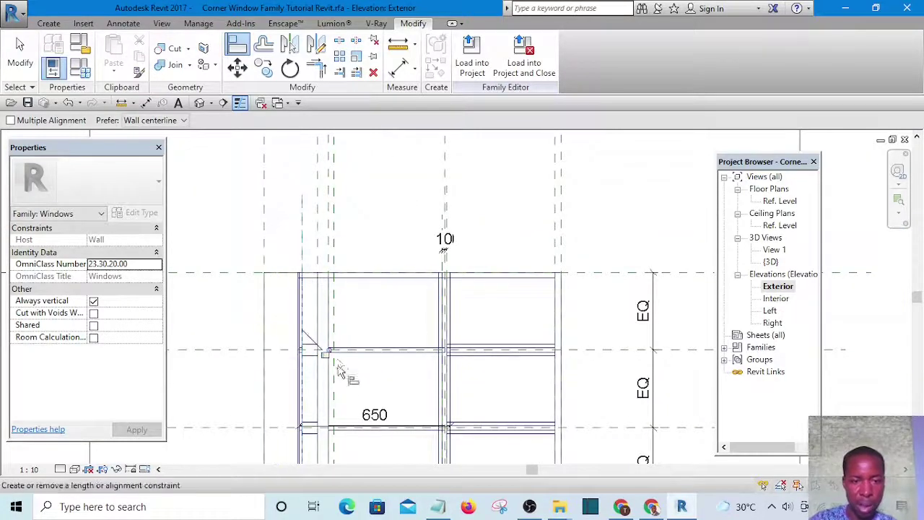
pyautogui.scroll(-4, 329, 347)
pyautogui.press('Escape')
pyautogui.scroll(6, 327, 334)
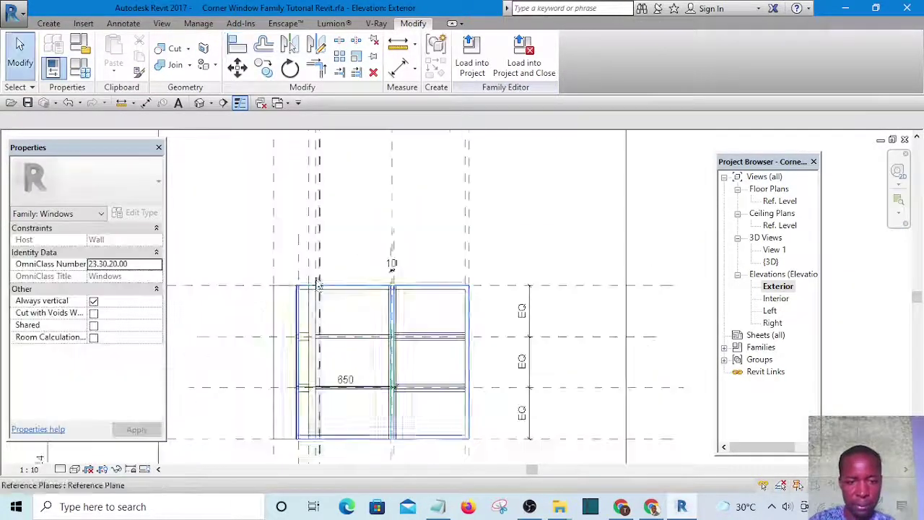
# - Place an aligned dimension above the window from the newly drawn reference plane to the second vertical plane on its right
pyautogui.click(397, 69)
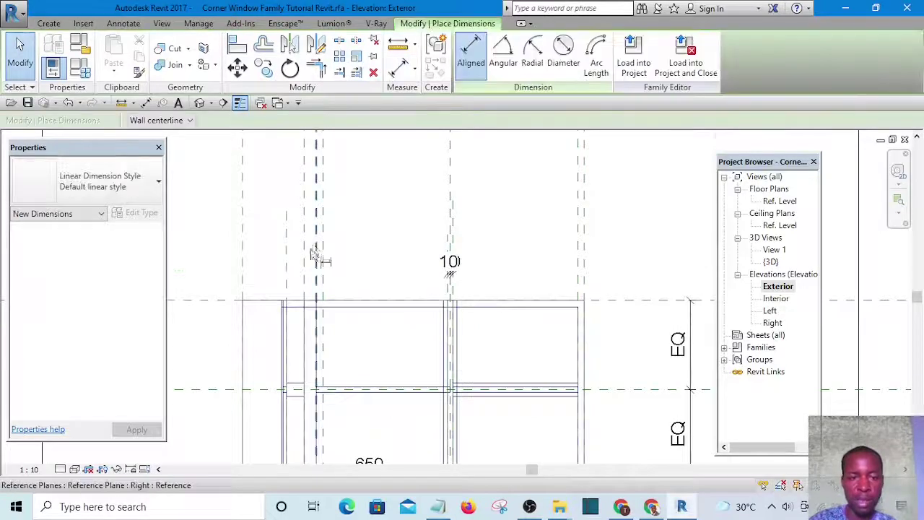
pyautogui.scroll(2, 289, 263)
pyautogui.click(271, 264)
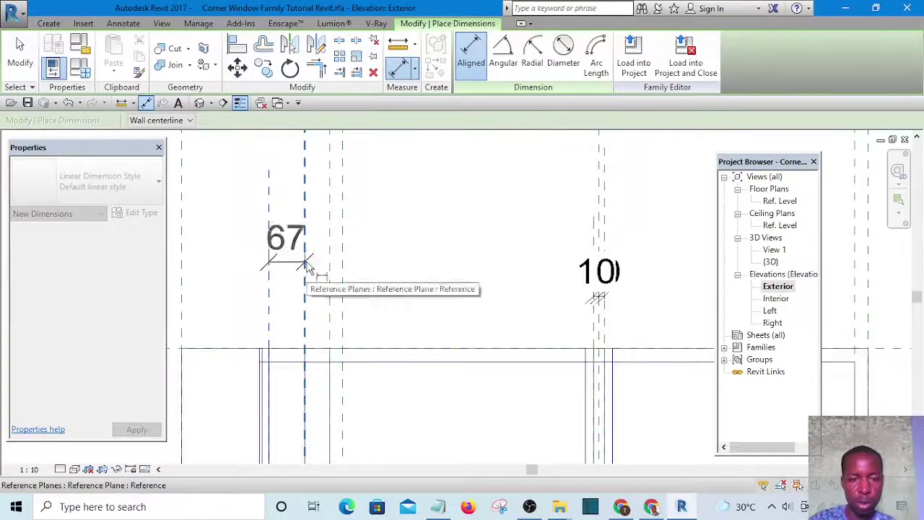
pyautogui.scroll(-4, 307, 267)
pyautogui.scroll(4, 333, 263)
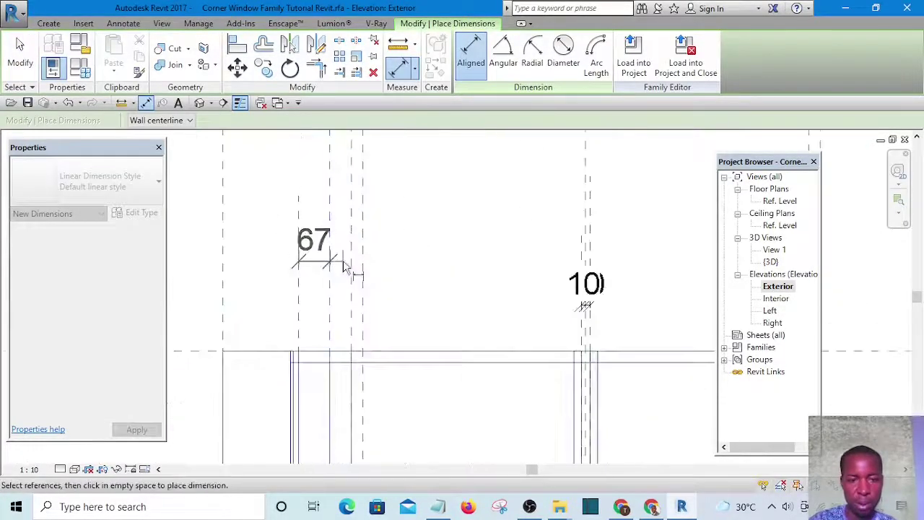
pyautogui.scroll(2, 345, 267)
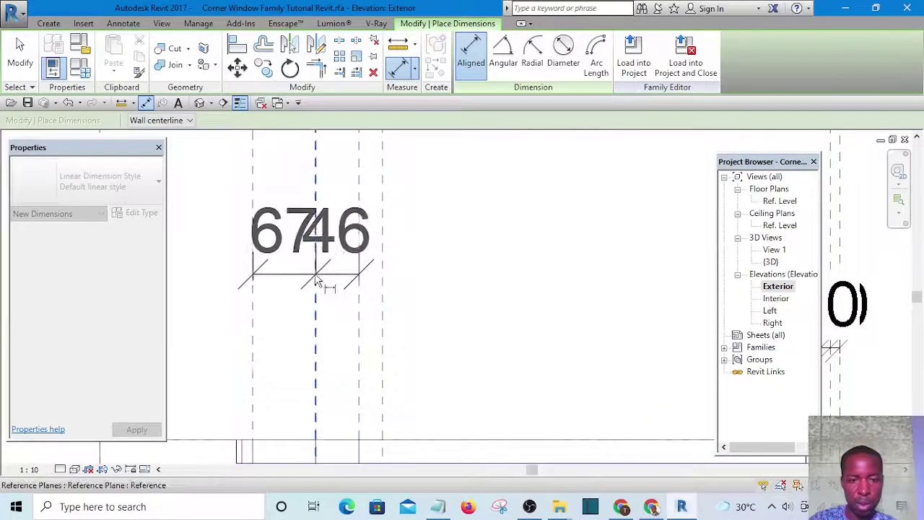
pyautogui.scroll(-4, 327, 273)
pyautogui.scroll(3, 311, 244)
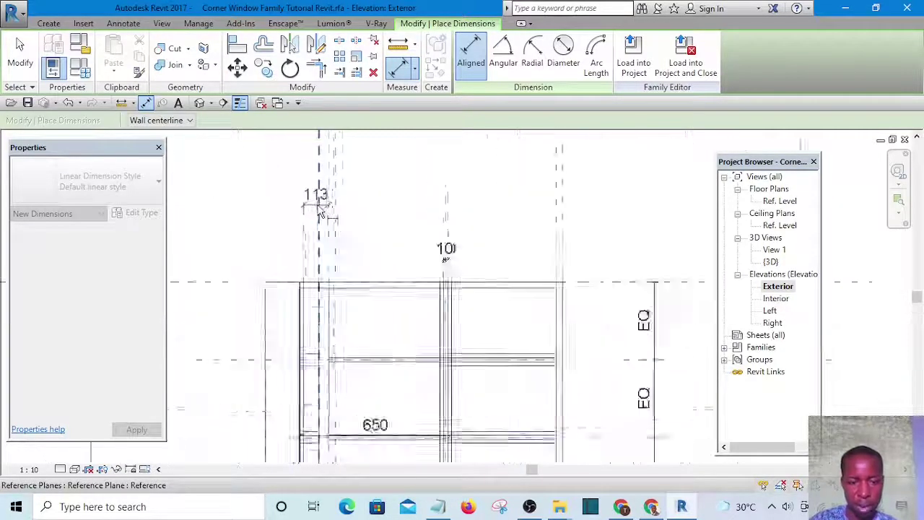
pyautogui.scroll(1, 309, 243)
pyautogui.click(311, 240)
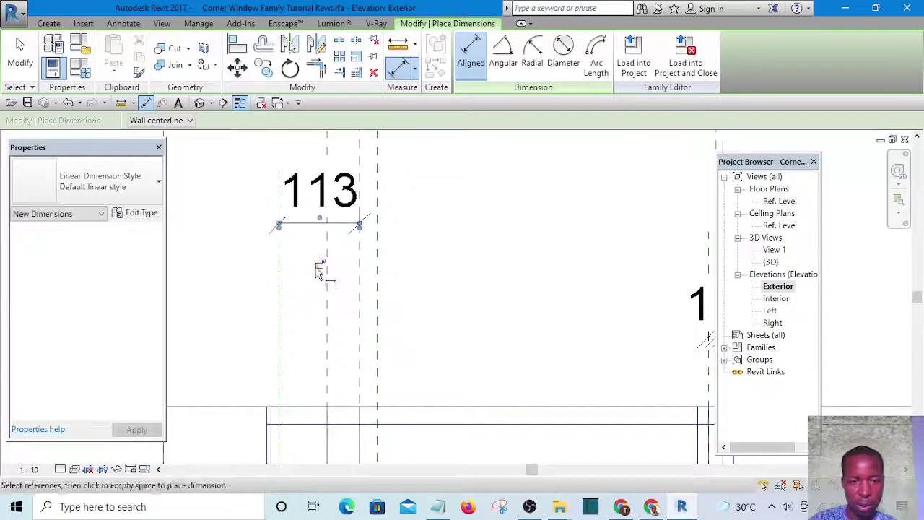
pyautogui.press('Escape')
pyautogui.scroll(-6, 388, 212)
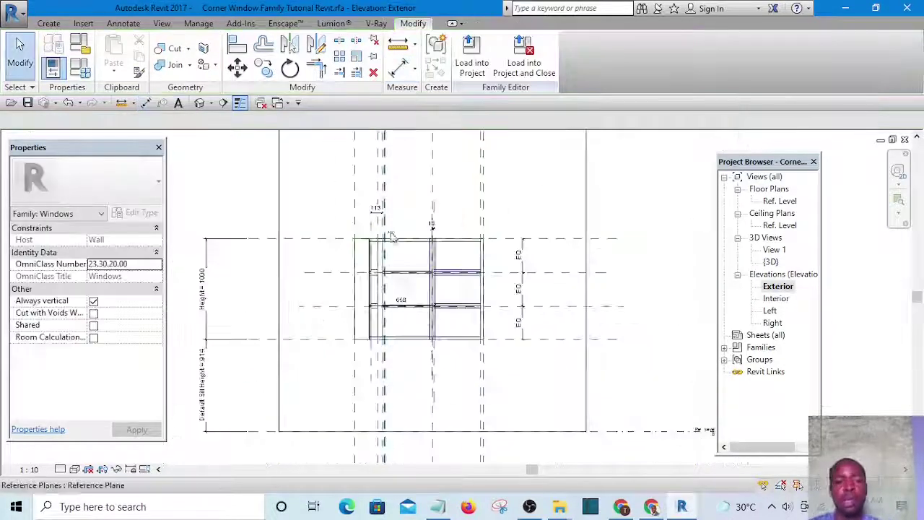
pyautogui.moveTo(397, 288); pyautogui.dragTo(378, 235, button='middle')
pyautogui.scroll(3, 379, 242)
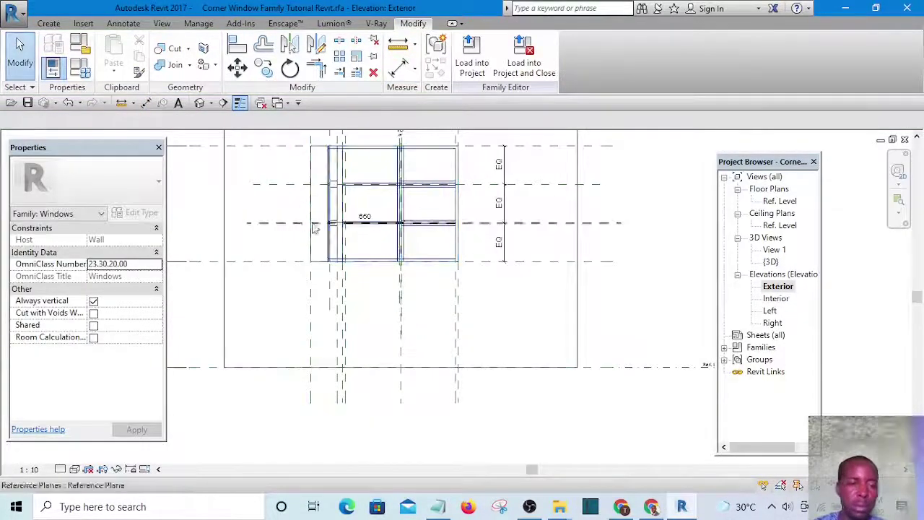
# - Associate the material of the two-bar extrusion at the frame's left side with the Mullion family parameter
pyautogui.scroll(4, 332, 187)
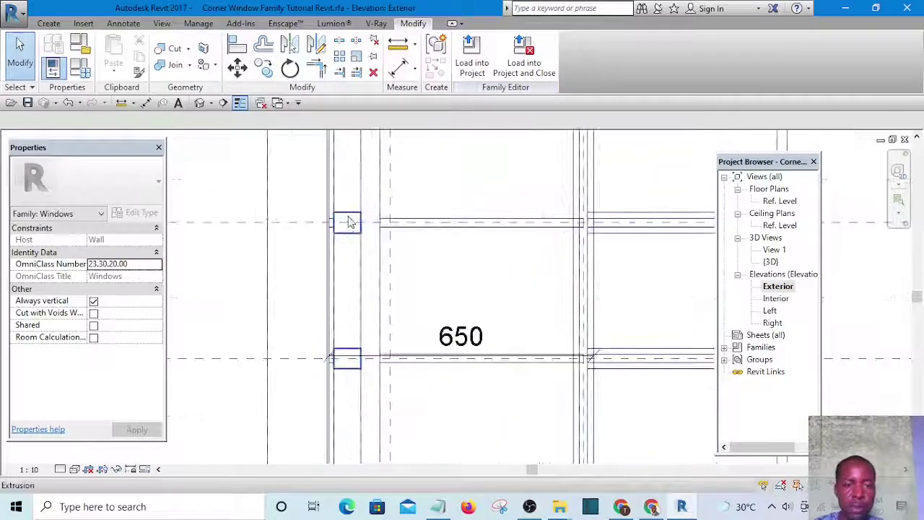
pyautogui.click(350, 222)
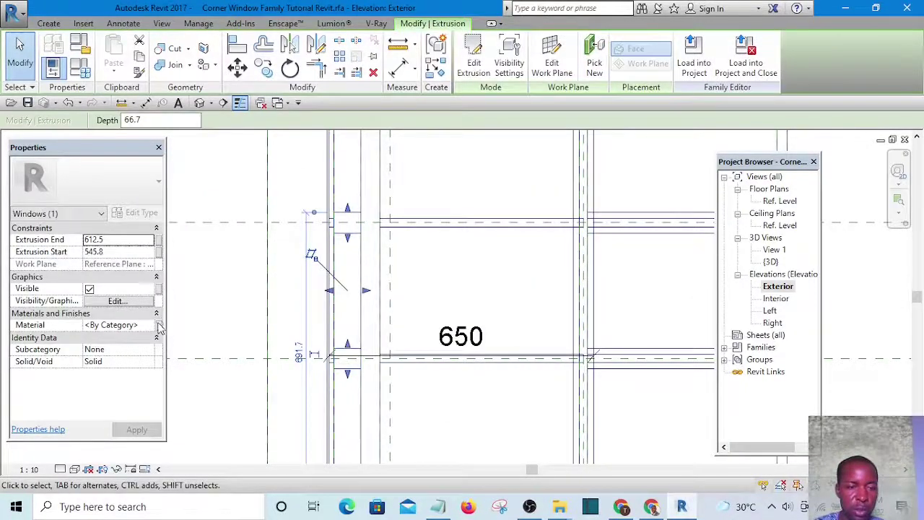
pyautogui.click(160, 325)
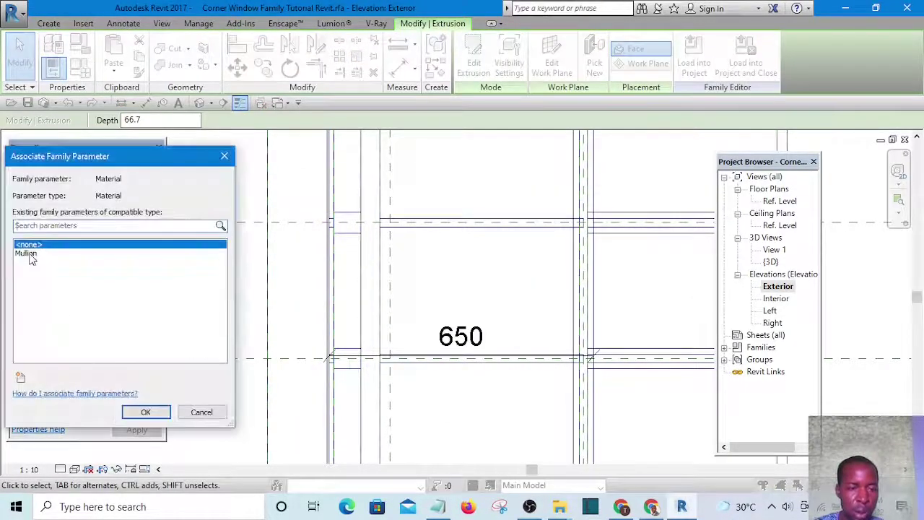
pyautogui.click(27, 253)
pyautogui.click(147, 412)
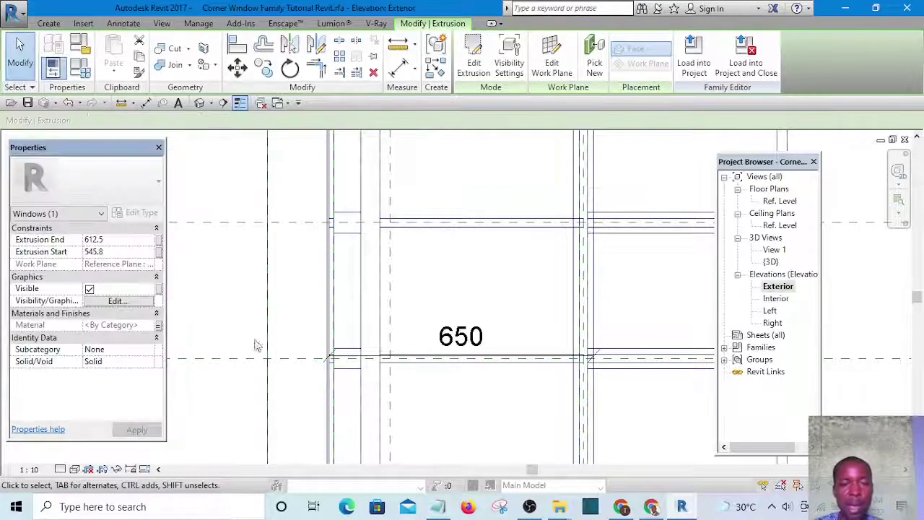
pyautogui.click(308, 179)
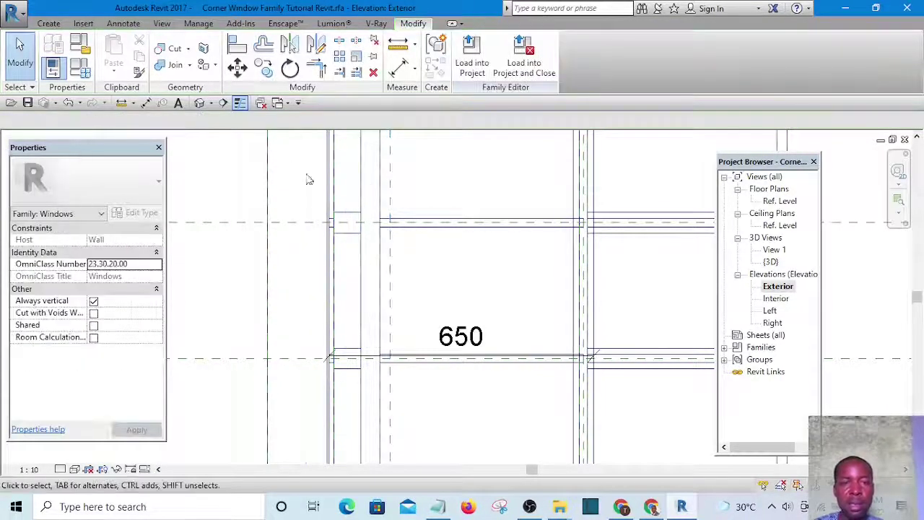
# - Review the corner window family in 3D and load it into the building project, overwriting the existing version
pyautogui.click(200, 103)
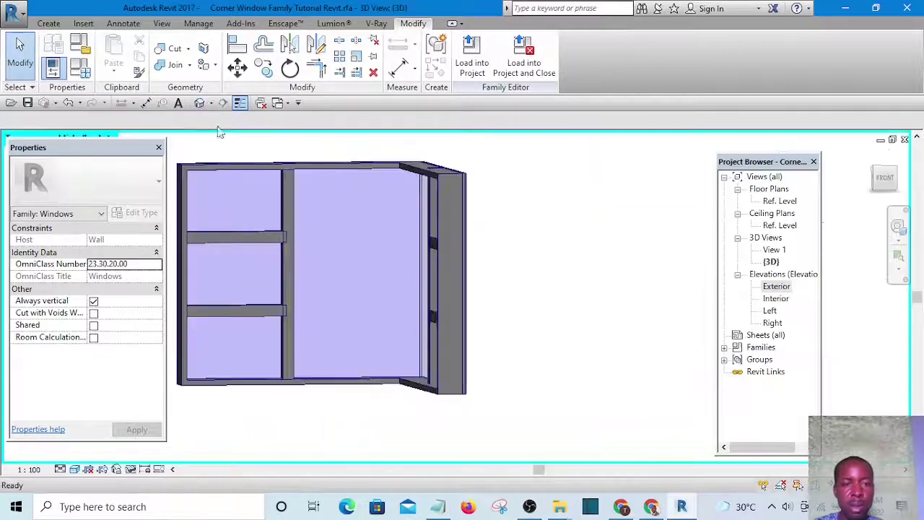
pyautogui.scroll(-3, 557, 258)
pyautogui.keyDown('shift'); pyautogui.moveTo(556, 257); pyautogui.dragTo(389, 385, button='middle'); pyautogui.keyUp('shift')
pyautogui.click(471, 67)
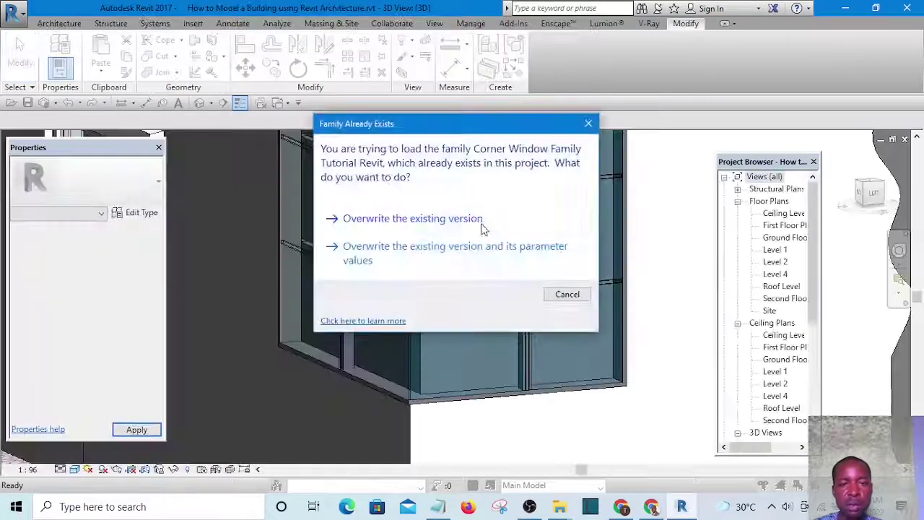
pyautogui.click(423, 221)
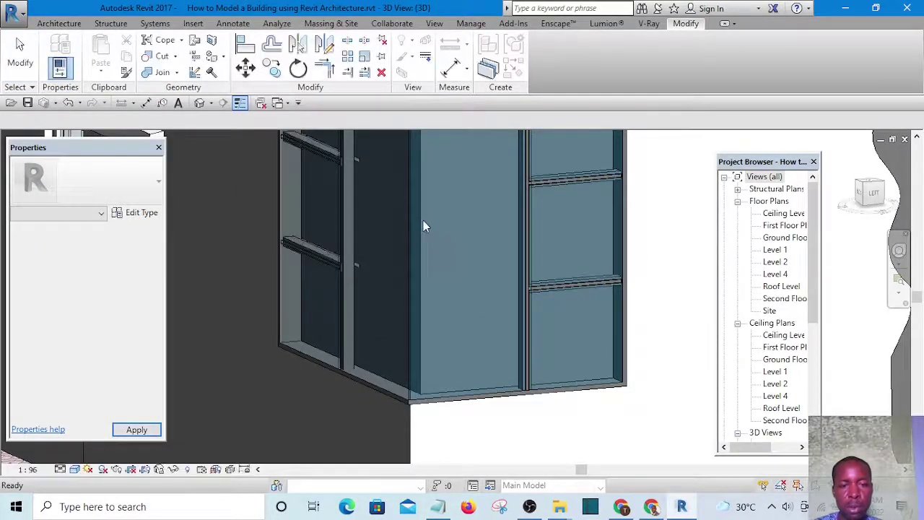
# - Examine the placed corner window's frame, glazing bars and glass from several angles in the project's 3D view
pyautogui.keyDown('shift'); pyautogui.moveTo(382, 344); pyautogui.dragTo(393, 255, button='middle'); pyautogui.keyUp('shift')
pyautogui.scroll(6, 431, 373)
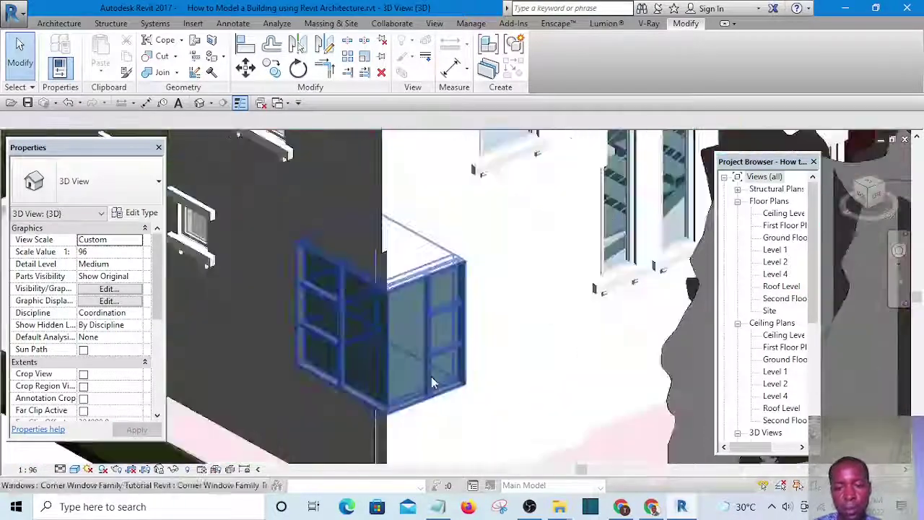
pyautogui.scroll(-4, 552, 299)
pyautogui.keyDown('shift'); pyautogui.moveTo(550, 302); pyautogui.dragTo(474, 425, button='middle'); pyautogui.keyUp('shift')
pyautogui.scroll(2, 435, 360)
pyautogui.scroll(3, 433, 365)
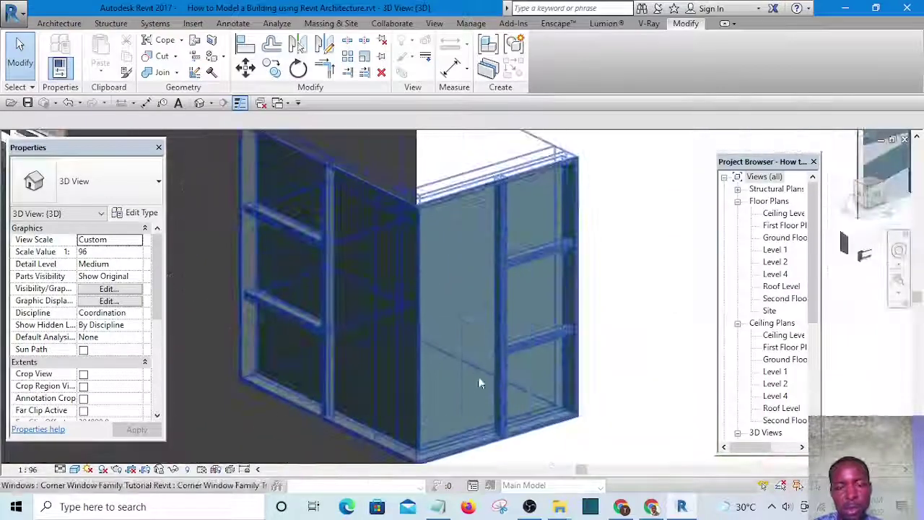
pyautogui.click(462, 358)
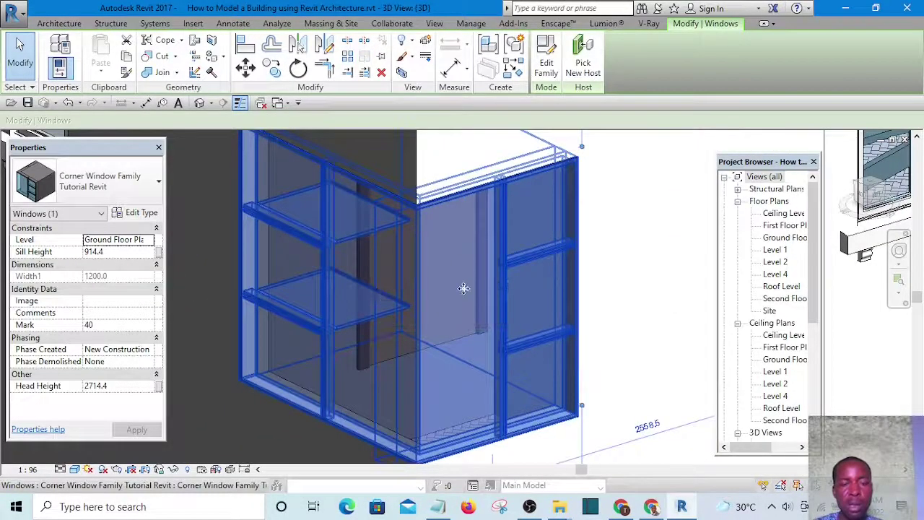
pyautogui.scroll(2, 397, 234)
pyautogui.scroll(-3, 397, 234)
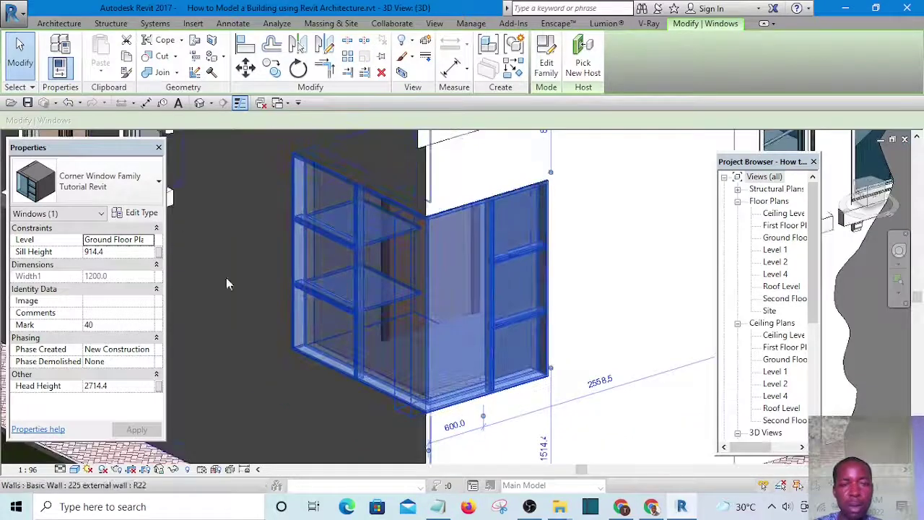
# - Open the corner window family for editing and set its Glass material's shading transparency to 27
pyautogui.click(547, 69)
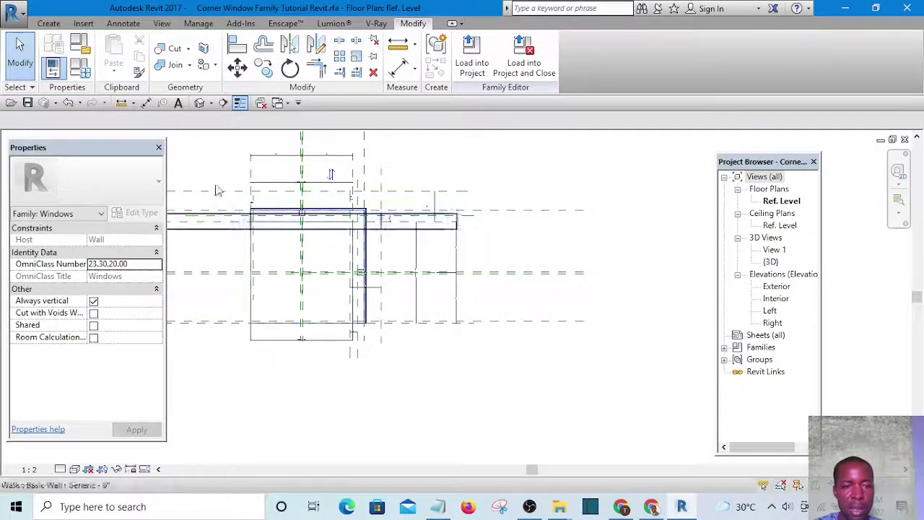
pyautogui.click(200, 102)
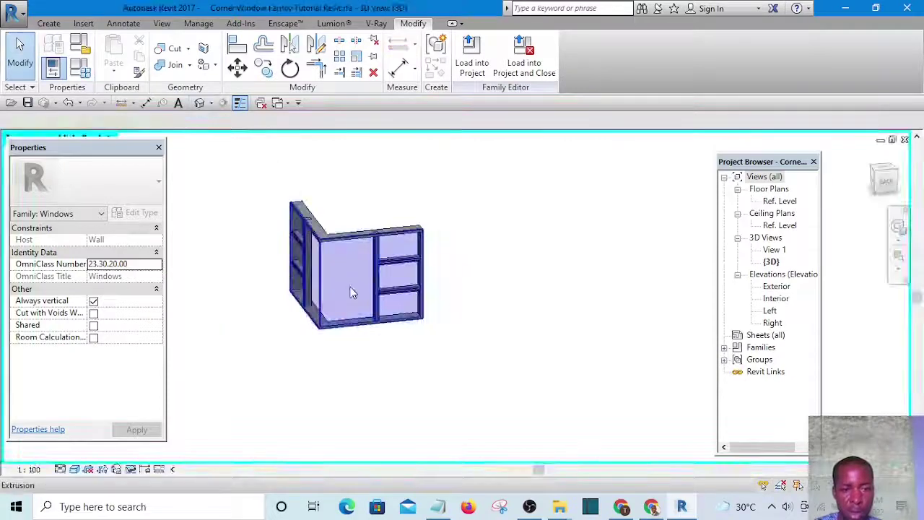
pyautogui.click(350, 288)
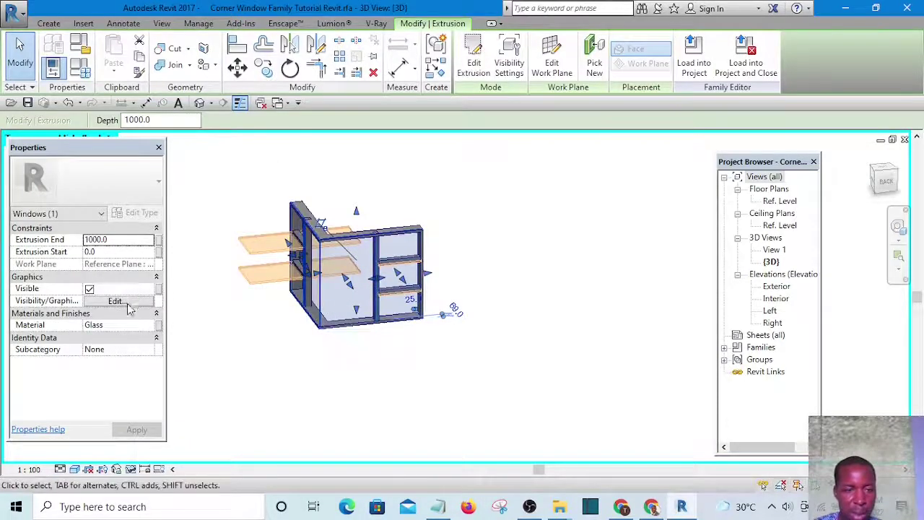
pyautogui.click(151, 325)
pyautogui.click(149, 325)
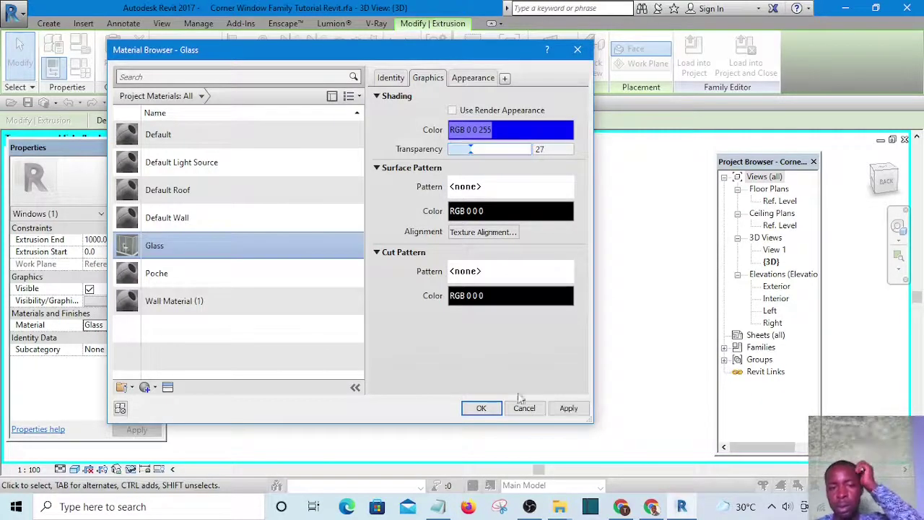
pyautogui.click(481, 409)
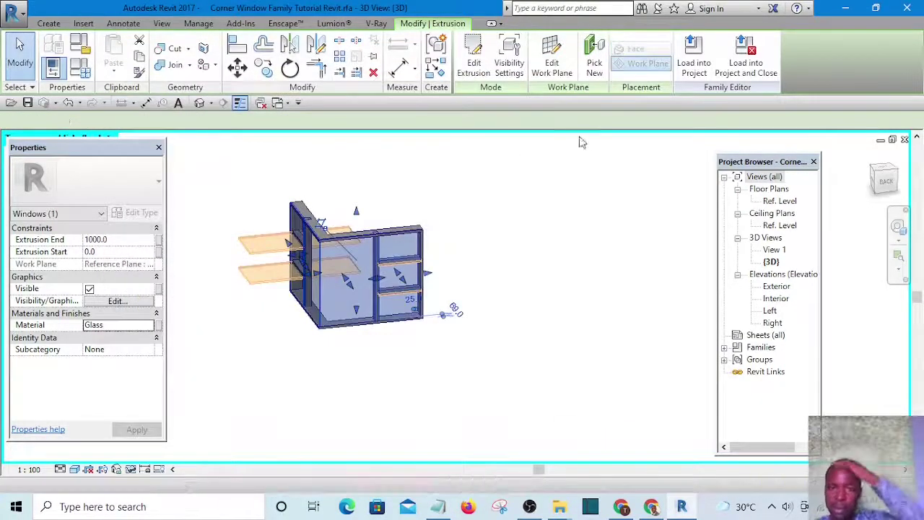
pyautogui.click(577, 204)
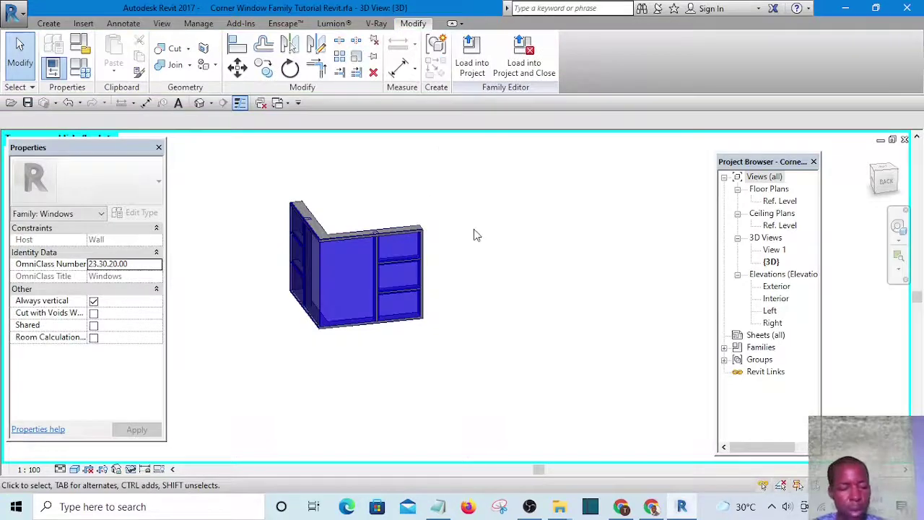
# - Load the family with the modified glass into the building project, overwriting the existing version
pyautogui.keyDown('shift'); pyautogui.moveTo(475, 235); pyautogui.dragTo(546, 165, button='middle'); pyautogui.keyUp('shift')
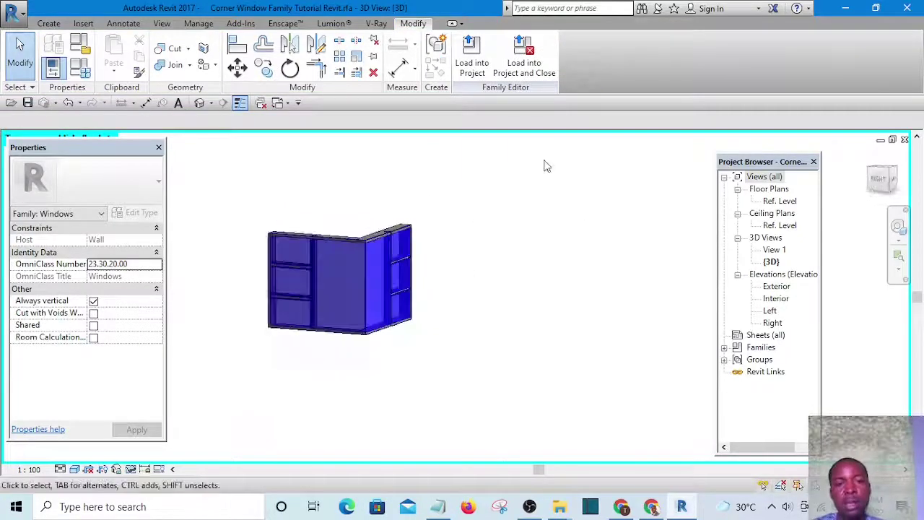
pyautogui.click(469, 63)
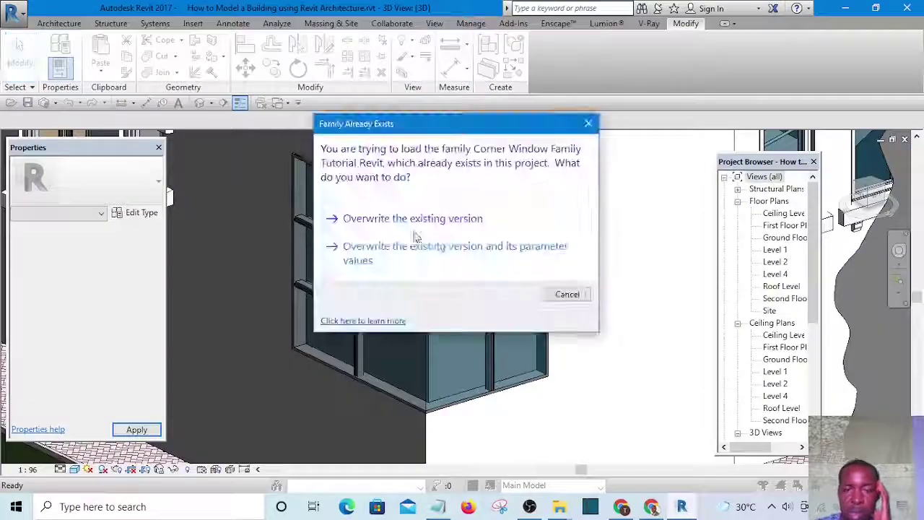
pyautogui.click(438, 224)
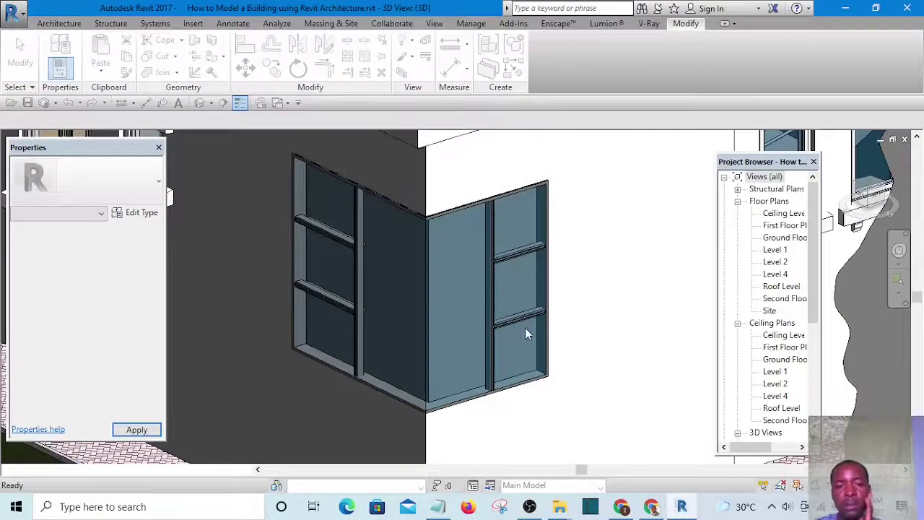
# - Examine the reloaded corner window's glass and glazing bars on the building corner from near and far
pyautogui.scroll(-4, 582, 353)
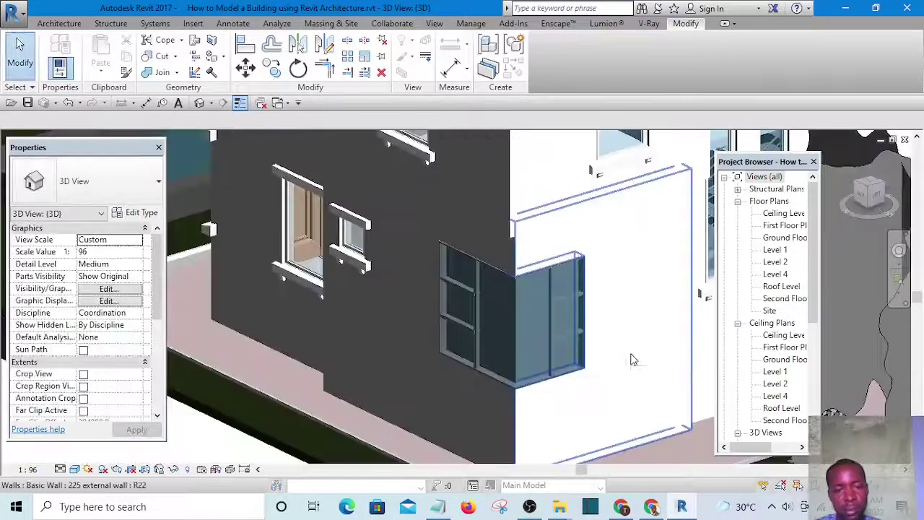
pyautogui.keyDown('shift'); pyautogui.moveTo(632, 397); pyautogui.dragTo(498, 372, button='middle'); pyautogui.keyUp('shift')
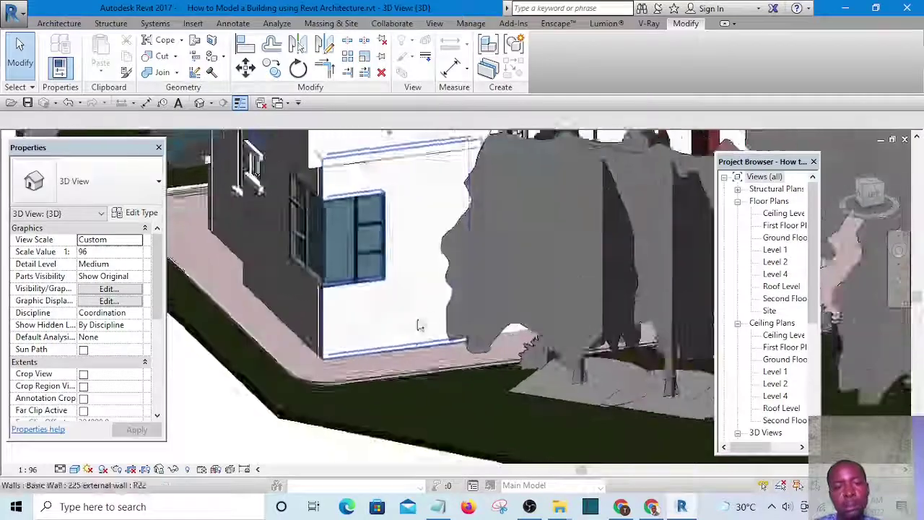
pyautogui.scroll(3, 361, 252)
pyautogui.scroll(3, 348, 240)
pyautogui.moveTo(426, 330); pyautogui.dragTo(535, 410, button='middle')
pyautogui.scroll(-3, 537, 411)
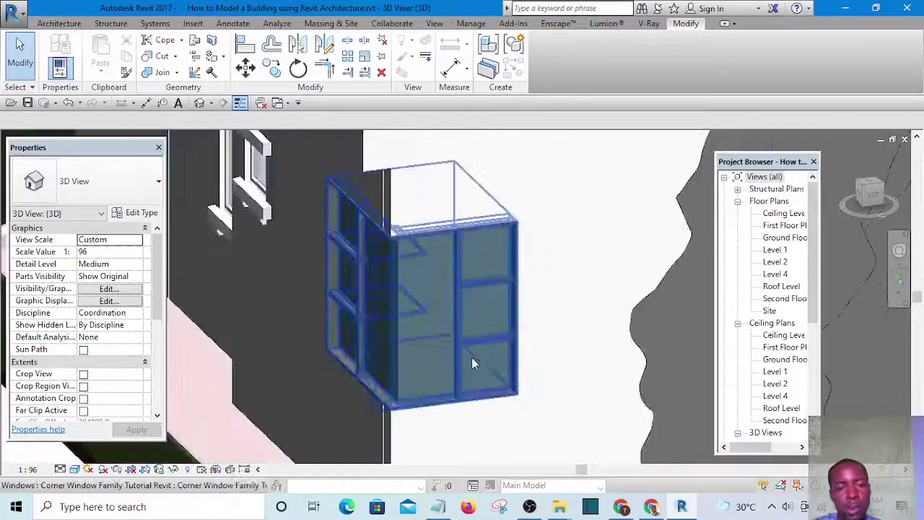
pyautogui.scroll(2, 335, 325)
pyautogui.scroll(3, 336, 323)
pyautogui.scroll(-4, 425, 289)
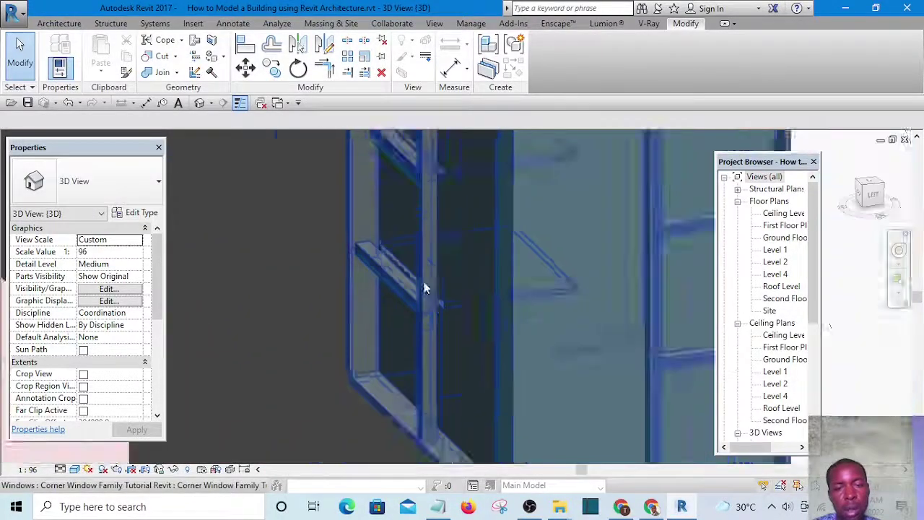
pyautogui.scroll(-2, 402, 288)
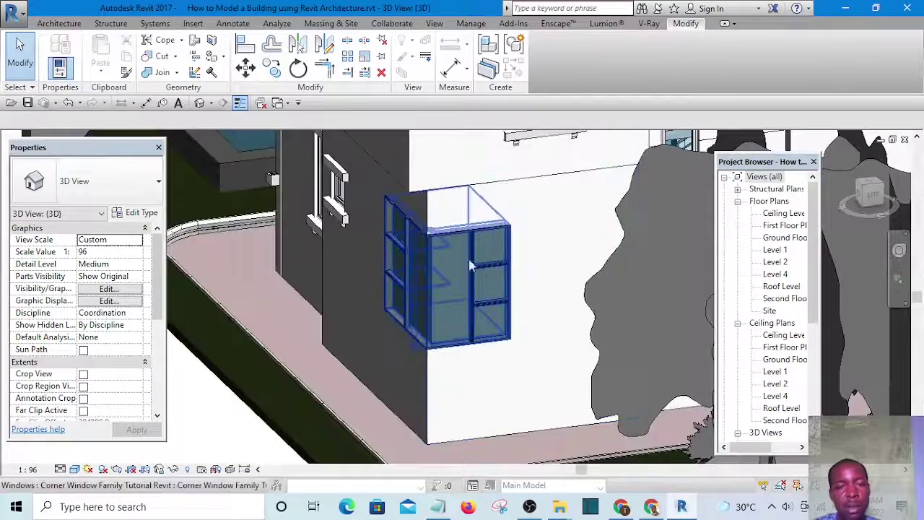
pyautogui.keyDown('shift'); pyautogui.moveTo(482, 294); pyautogui.dragTo(494, 296, button='middle'); pyautogui.keyUp('shift')
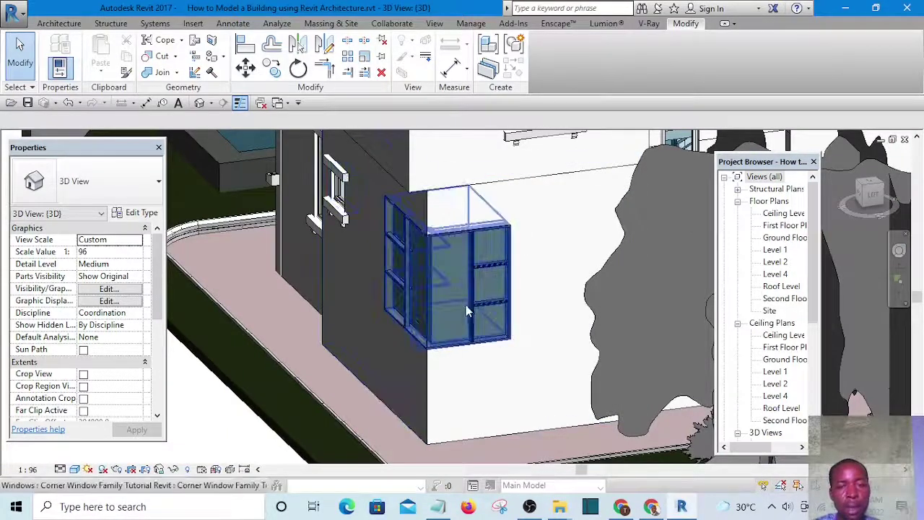
pyautogui.scroll(2, 465, 307)
pyautogui.scroll(1, 462, 299)
pyautogui.scroll(-3, 462, 292)
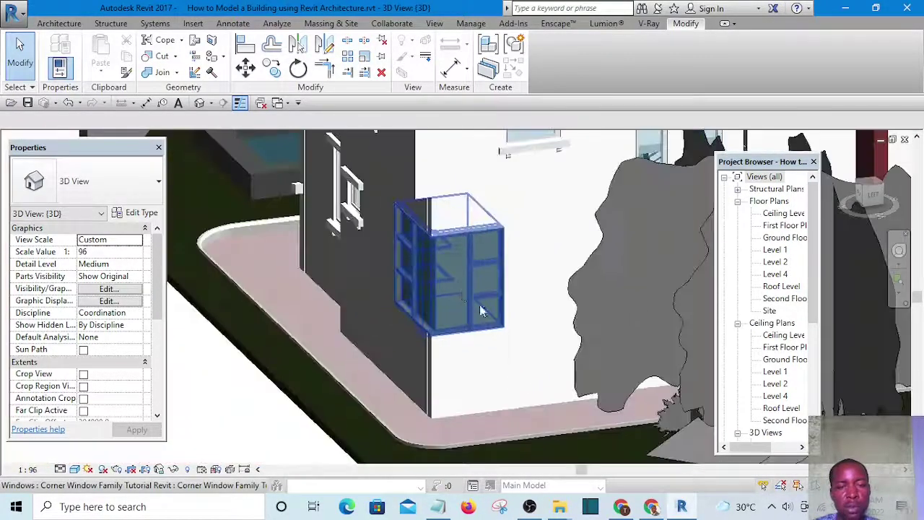
pyautogui.keyDown('shift'); pyautogui.moveTo(462, 290); pyautogui.dragTo(490, 418, button='middle'); pyautogui.keyUp('shift')
pyautogui.scroll(3, 453, 299)
pyautogui.scroll(-3, 480, 307)
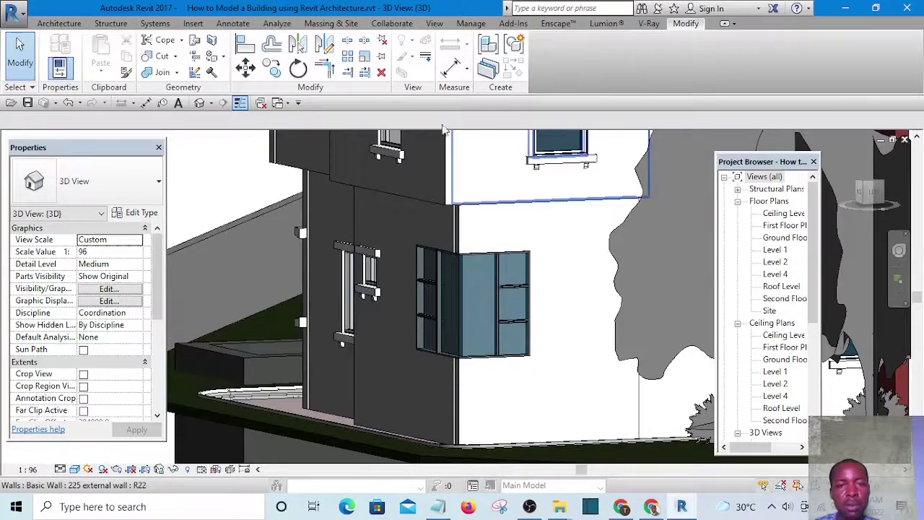
# - Open the placed corner window's family for editing and inspect the box-shaped extrusion projecting from the wall
pyautogui.click(473, 304)
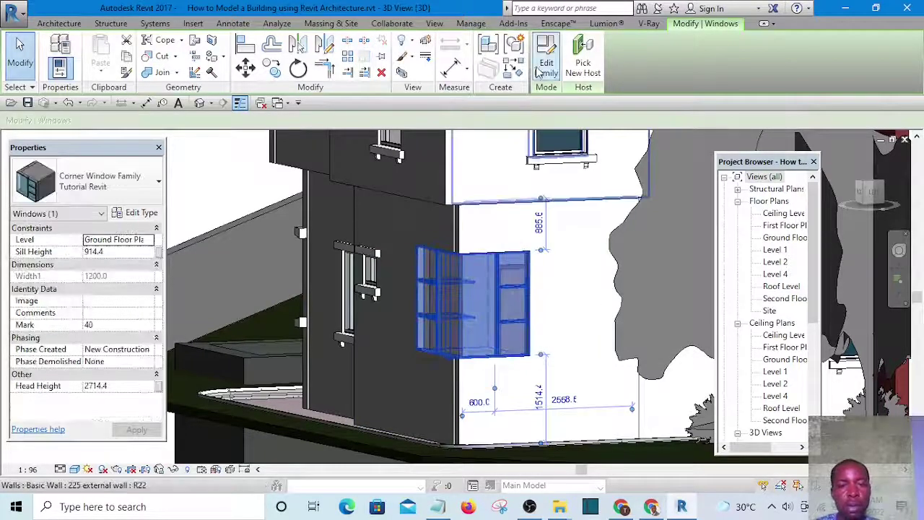
pyautogui.click(543, 67)
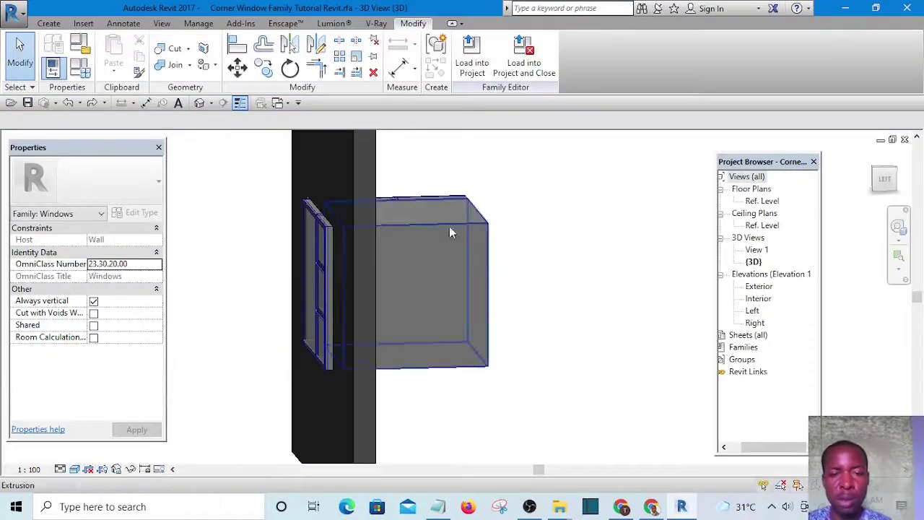
pyautogui.click(483, 291)
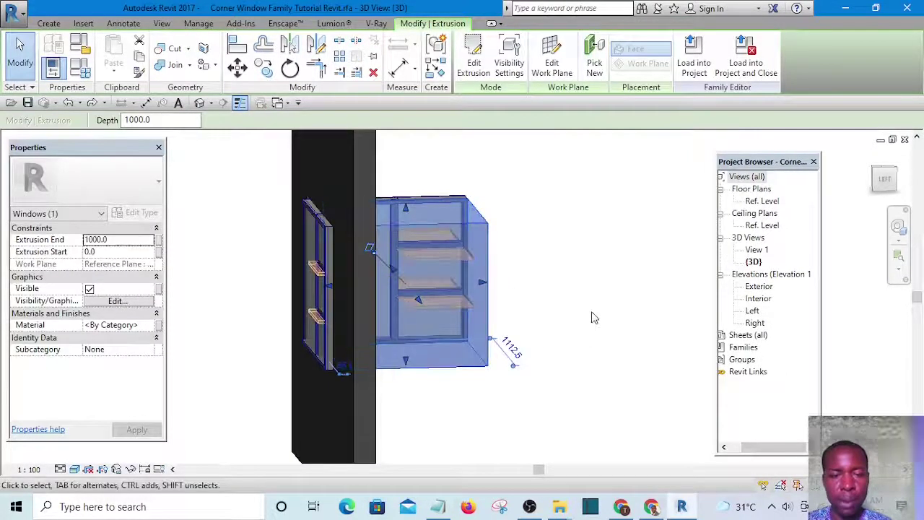
pyautogui.click(592, 318)
pyautogui.keyDown('shift'); pyautogui.moveTo(543, 352); pyautogui.dragTo(433, 265, button='middle'); pyautogui.keyUp('shift')
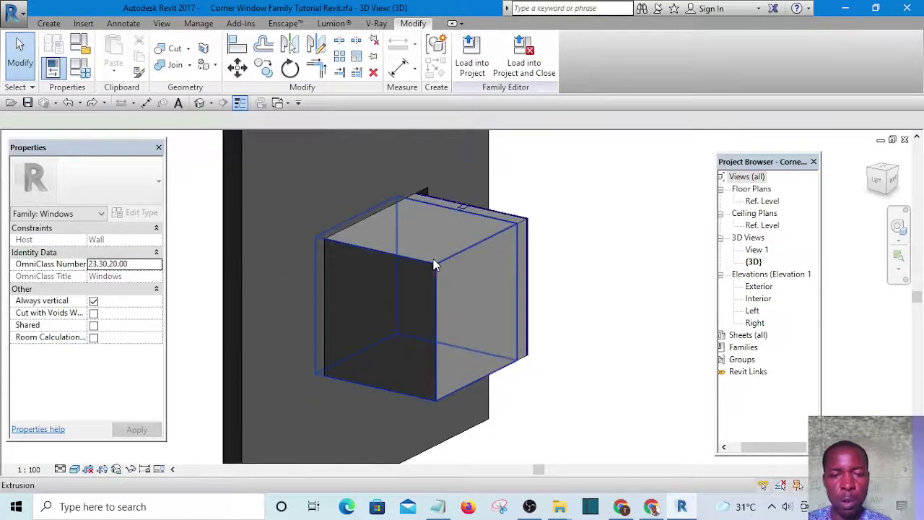
pyautogui.click(433, 263)
pyautogui.click(556, 385)
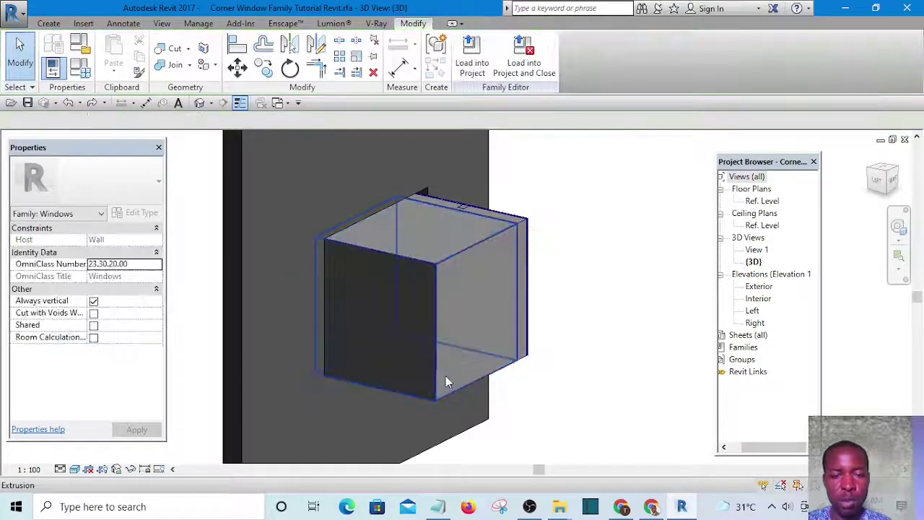
# - Make the box-shaped extrusion not visible and disable its Plan/RCP, Front/Back and Left/Right display
pyautogui.click(442, 381)
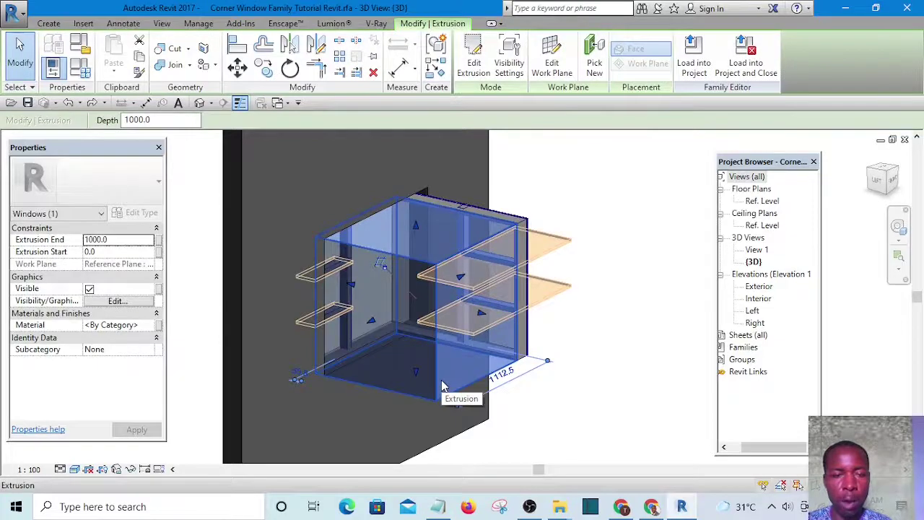
pyautogui.scroll(-3, 498, 383)
pyautogui.scroll(5, 525, 340)
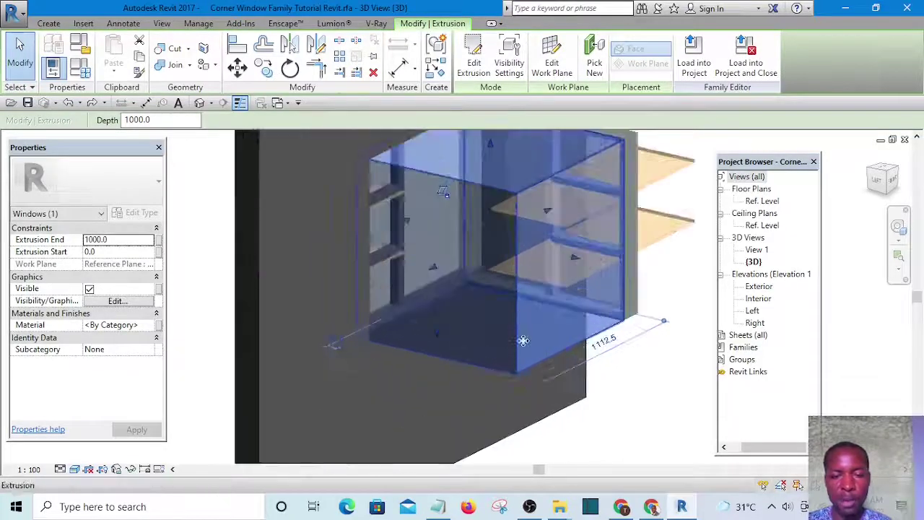
pyautogui.scroll(-4, 525, 341)
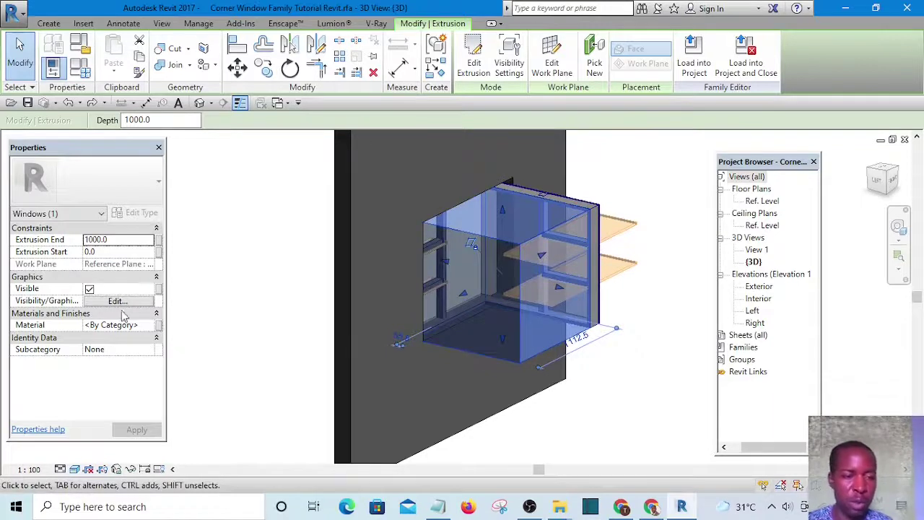
pyautogui.click(90, 289)
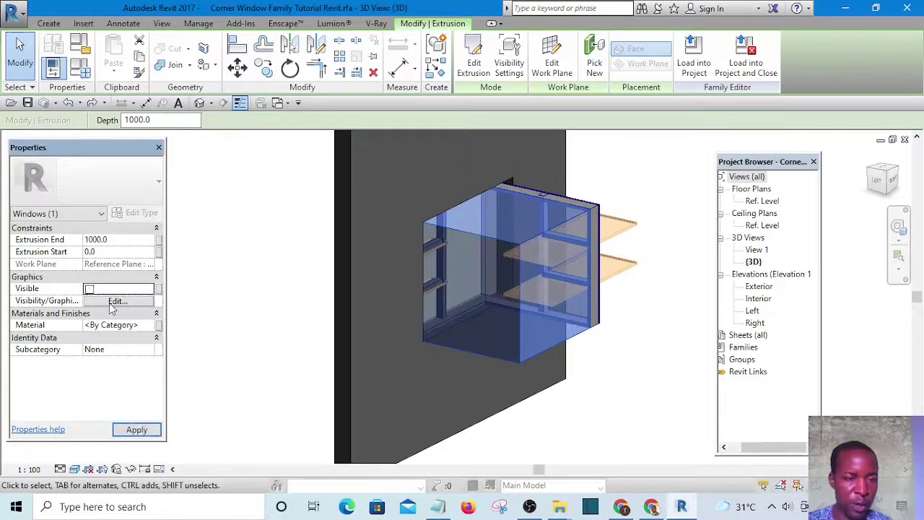
pyautogui.click(114, 306)
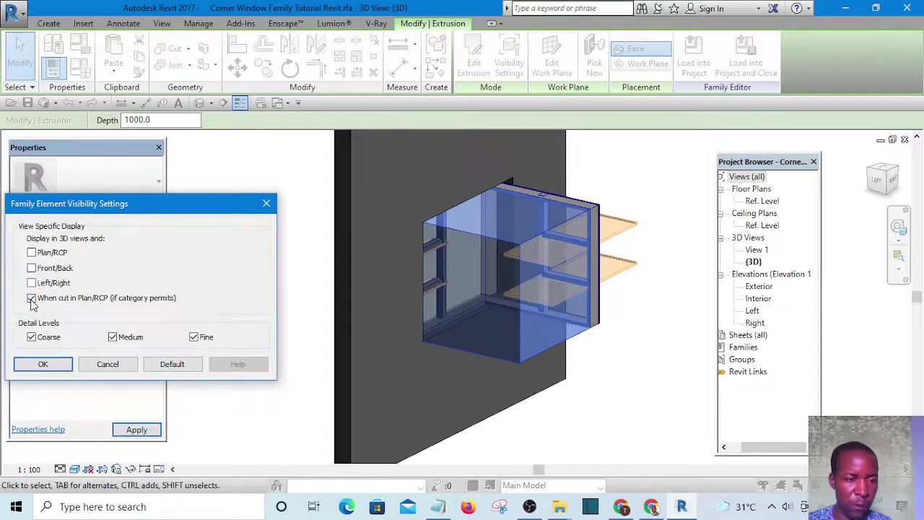
pyautogui.click(44, 364)
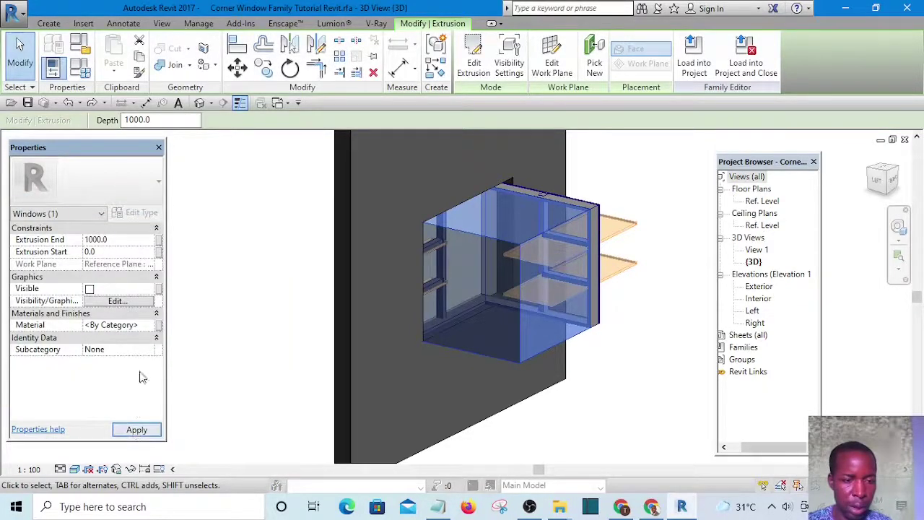
pyautogui.click(138, 429)
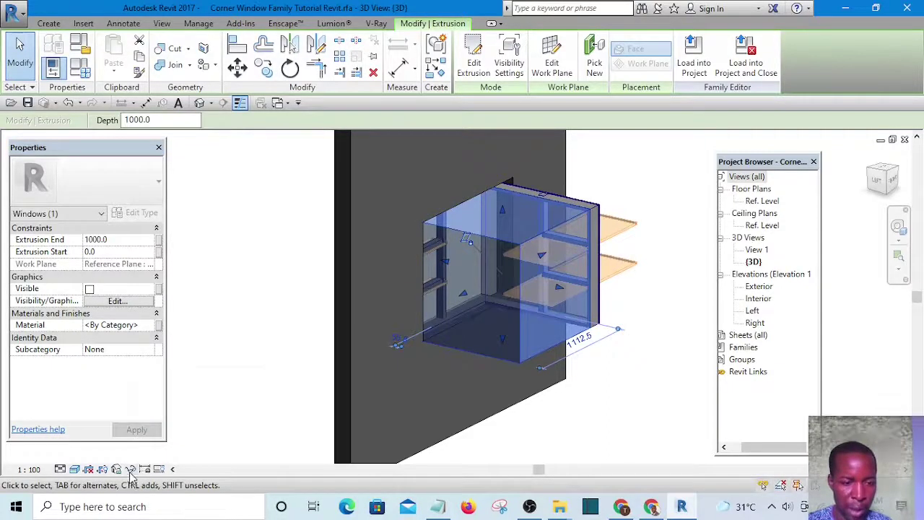
# - Temporarily hide the box-shaped extrusion and the joined solid geometry in the family's 3D view
pyautogui.click(130, 470)
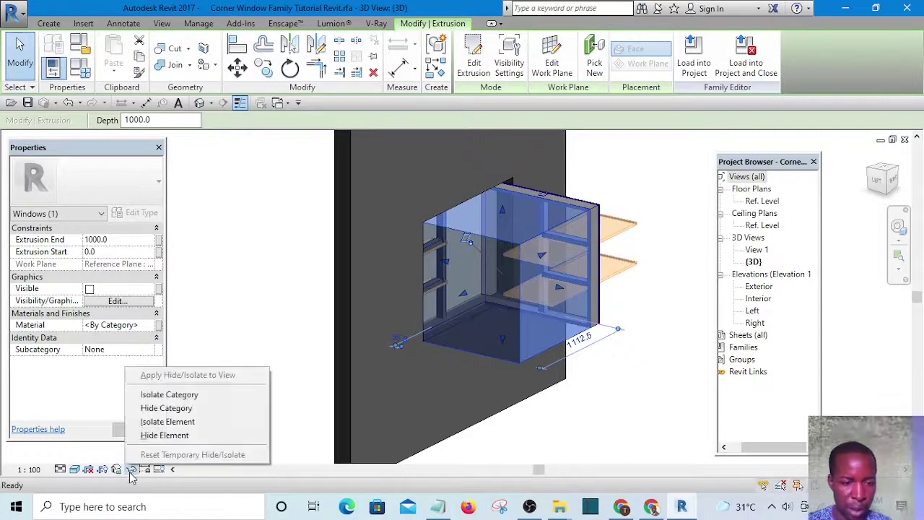
pyautogui.click(165, 436)
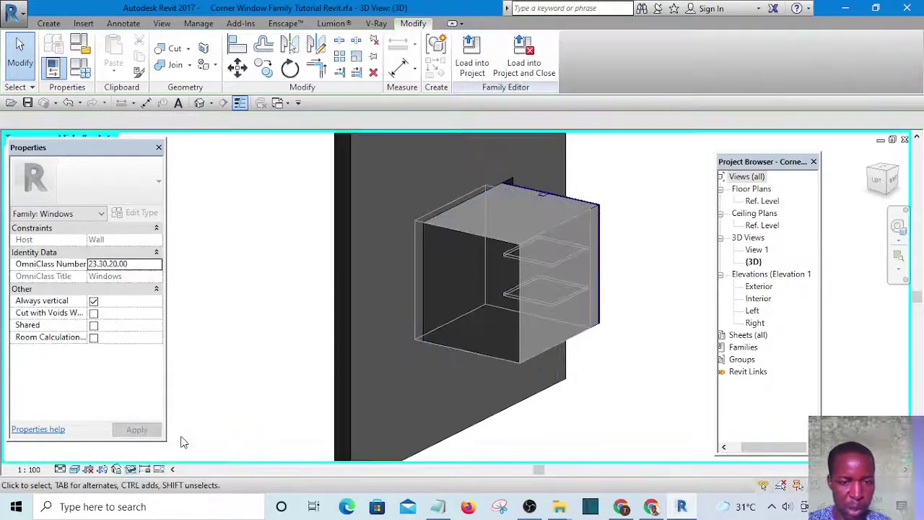
pyautogui.click(503, 336)
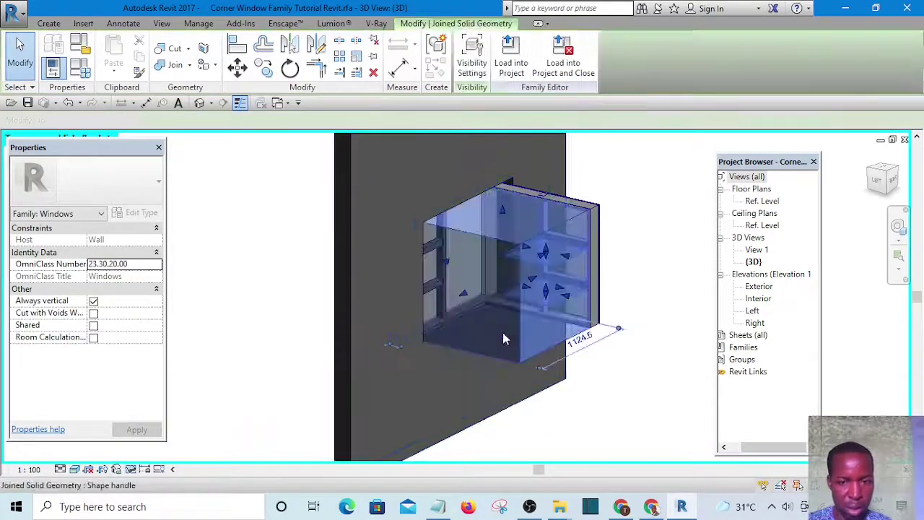
pyautogui.click(131, 470)
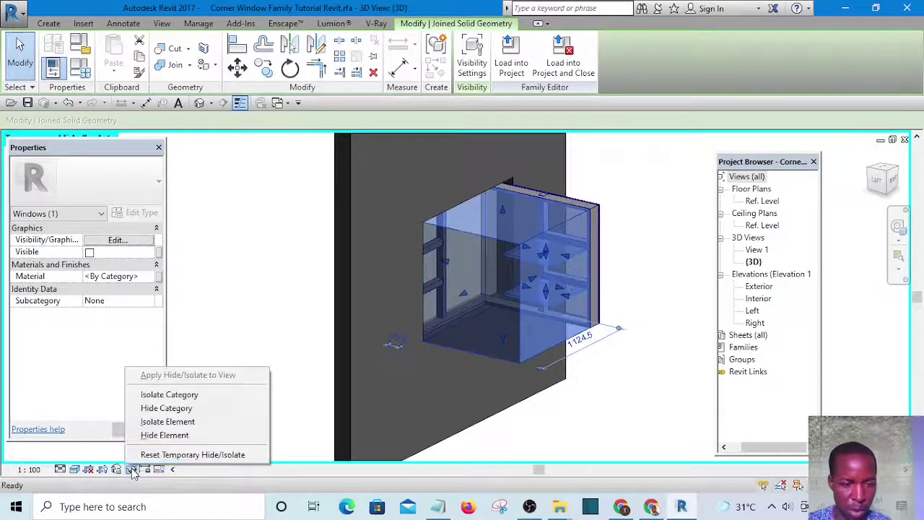
pyautogui.click(175, 435)
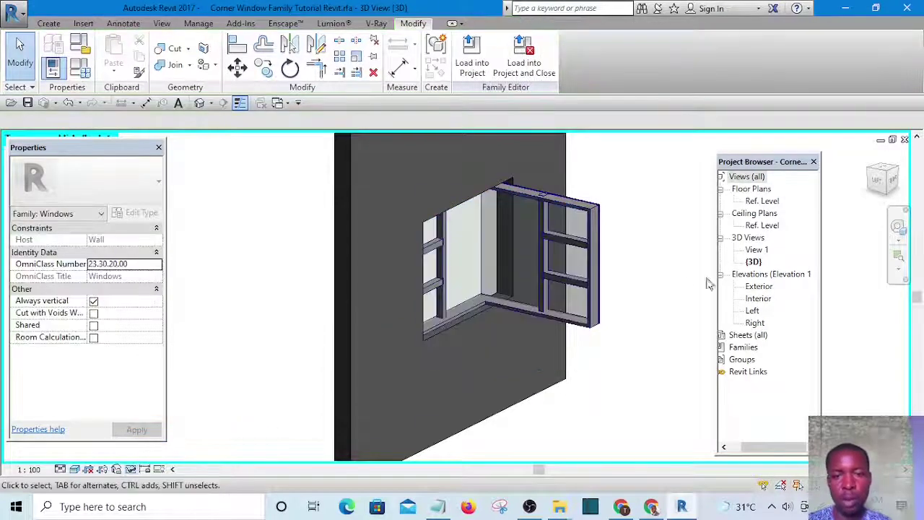
# - Load the corner window family with the invisible extrusion into the building project, overwriting the existing version
pyautogui.keyDown('shift'); pyautogui.moveTo(670, 292); pyautogui.dragTo(465, 385, button='middle'); pyautogui.keyUp('shift')
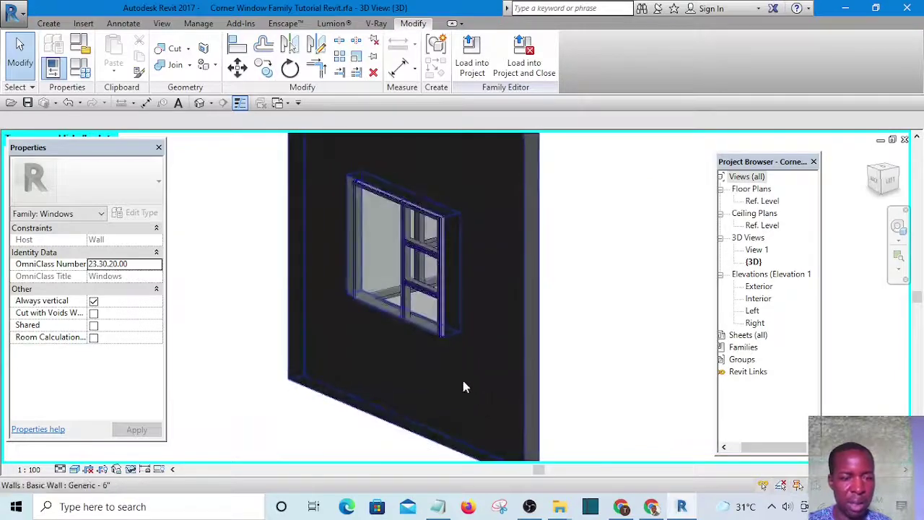
pyautogui.click(472, 57)
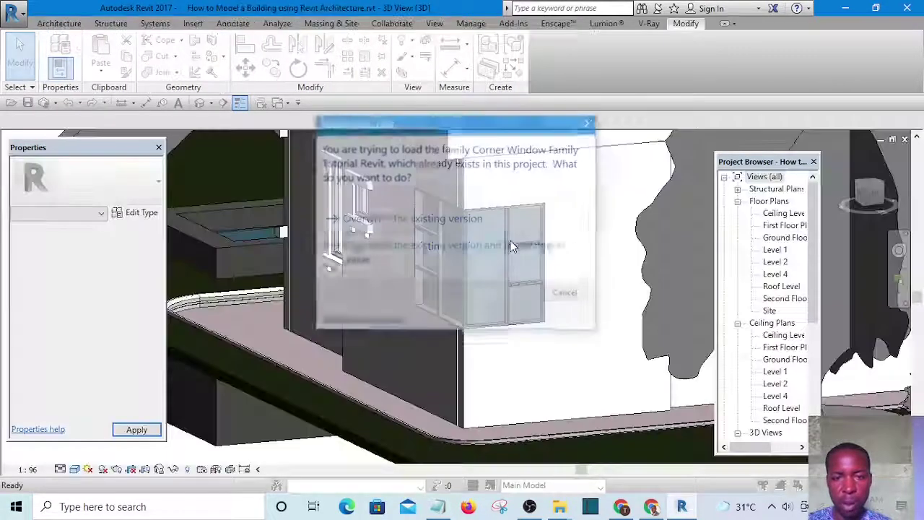
pyautogui.click(451, 219)
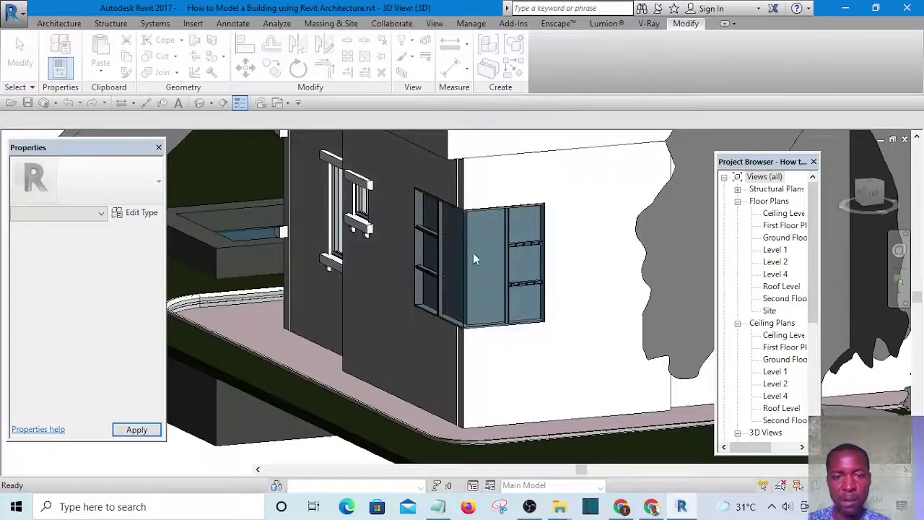
# - Set the placed corner window type's Width to 2400 and view the resized window on the building corner
pyautogui.keyDown('shift'); pyautogui.moveTo(529, 359); pyautogui.dragTo(488, 347, button='middle'); pyautogui.keyUp('shift')
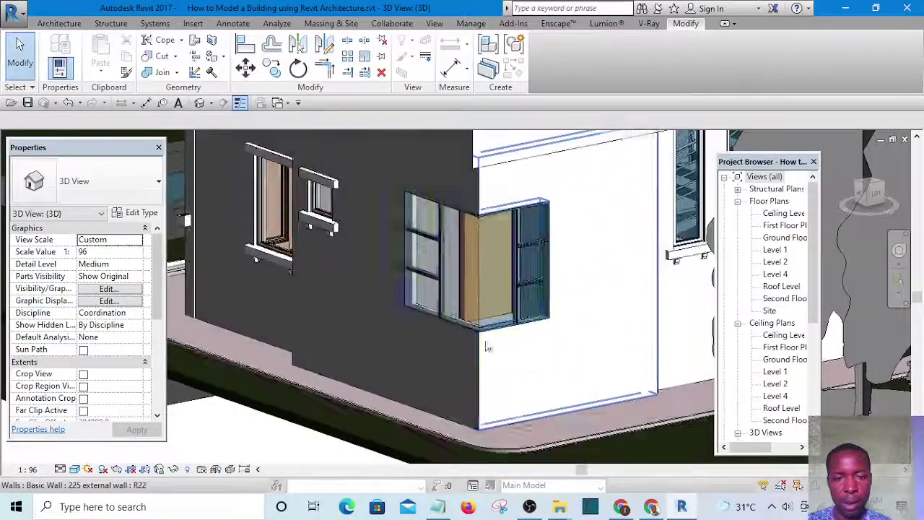
pyautogui.click(435, 274)
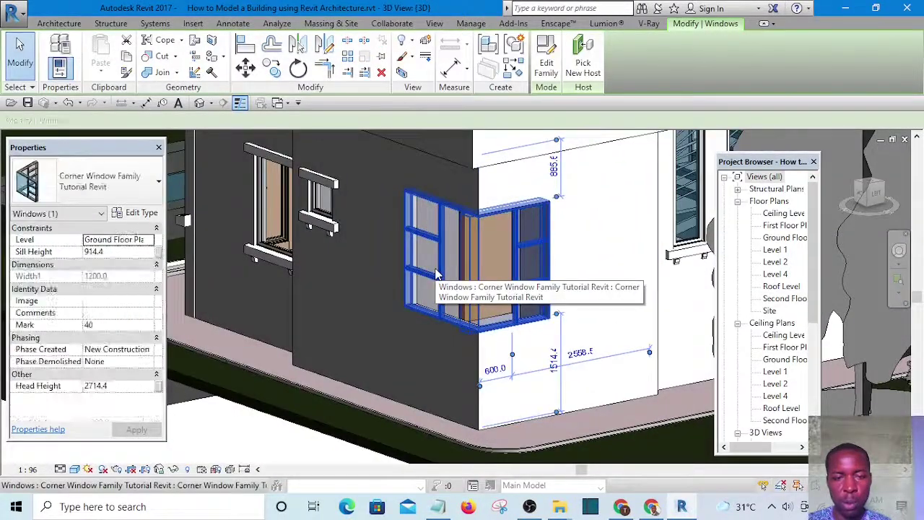
pyautogui.click(140, 213)
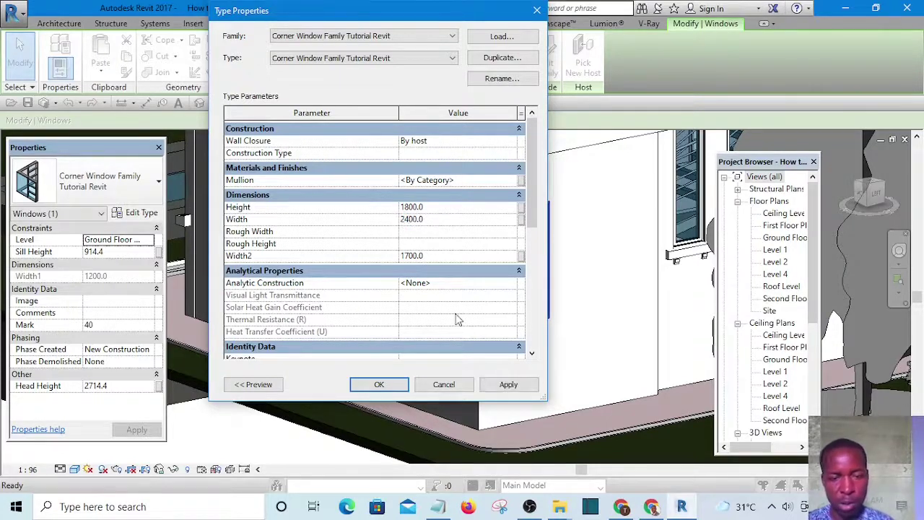
pyautogui.click(389, 387)
pyautogui.click(548, 371)
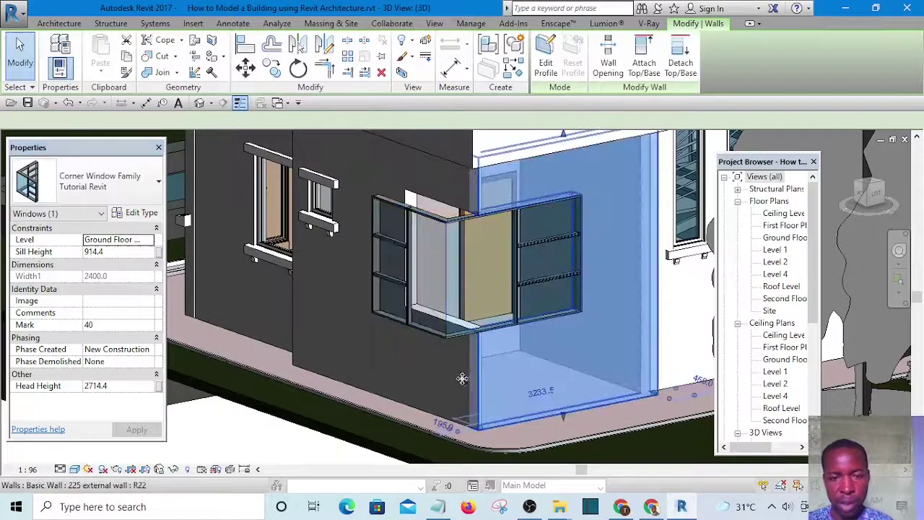
pyautogui.scroll(3, 417, 256)
pyautogui.scroll(-4, 346, 292)
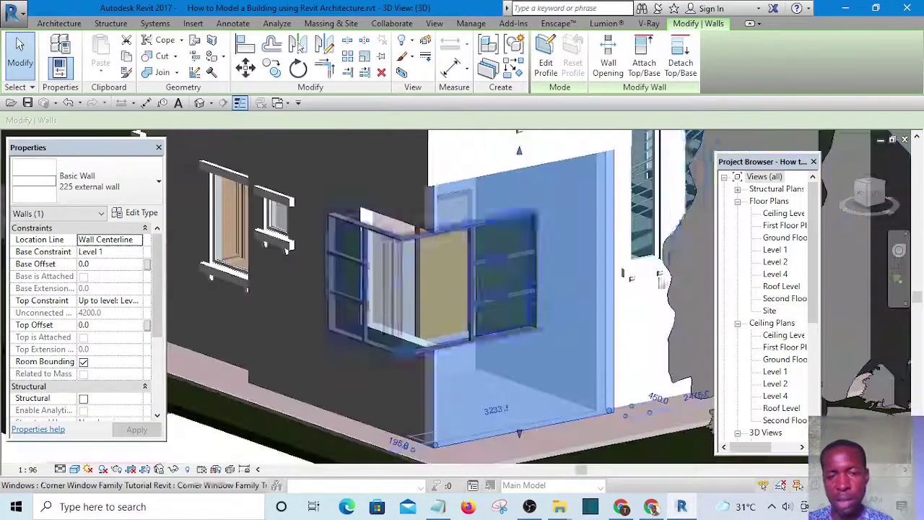
# - In the ground floor plan, align the corner window's outer edge with the guest room's external wall face
pyautogui.doubleClick(787, 240)
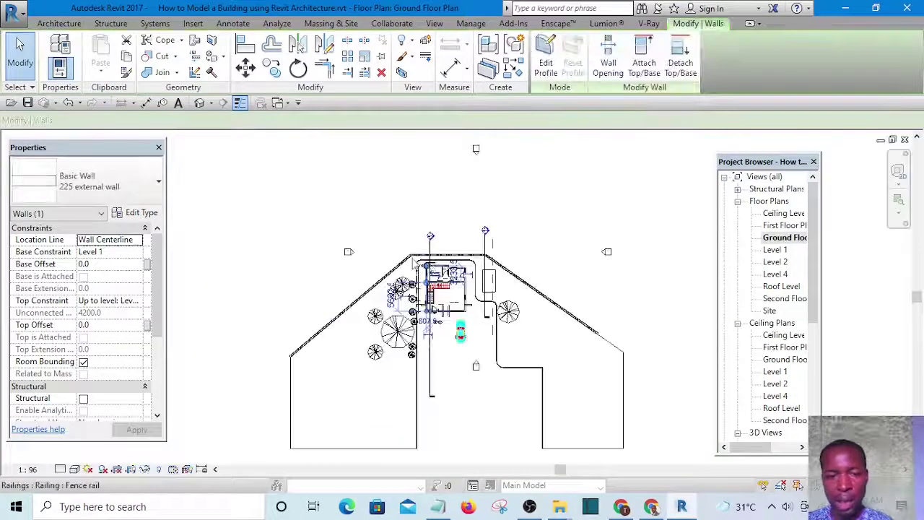
pyautogui.scroll(8, 462, 268)
pyautogui.press('Escape')
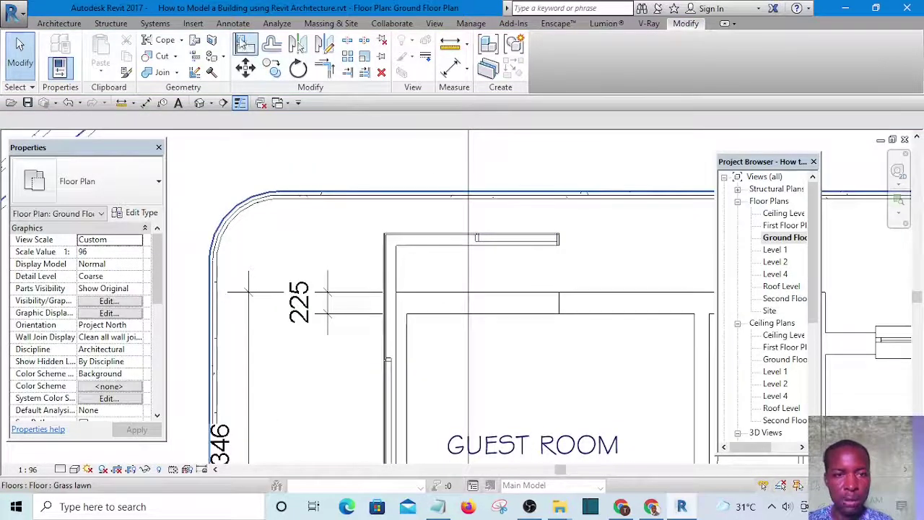
pyautogui.click(245, 43)
pyautogui.scroll(1, 570, 296)
pyautogui.click(584, 295)
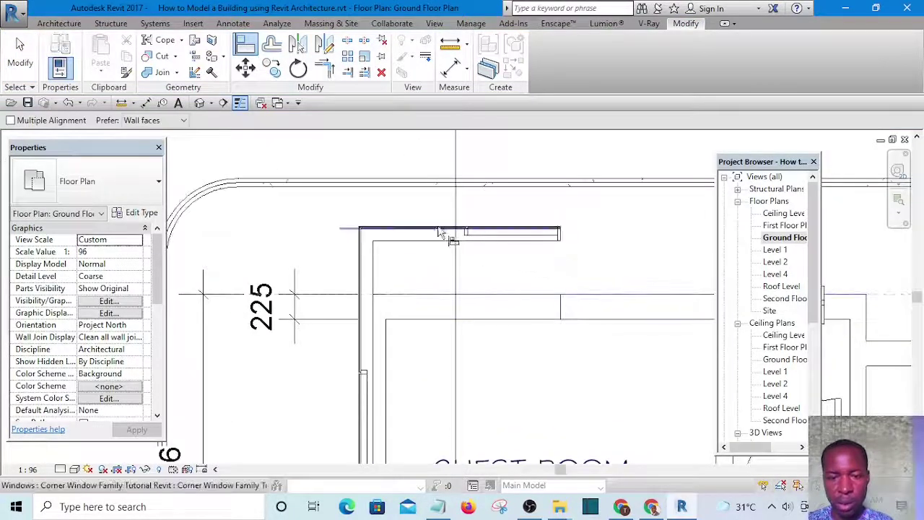
pyautogui.scroll(2, 441, 233)
pyautogui.scroll(-2, 438, 236)
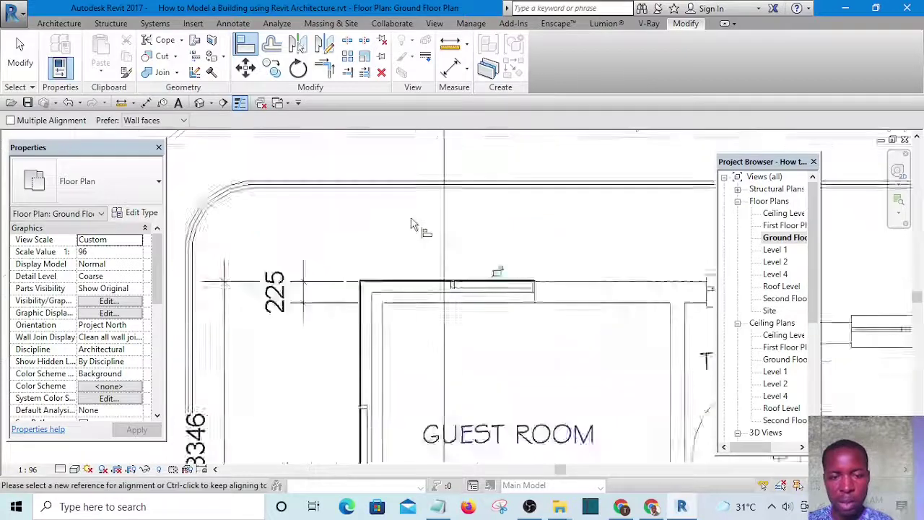
# - In the 3D view, set the placed corner window type's Width to 1800
pyautogui.click(199, 104)
pyautogui.scroll(3, 546, 317)
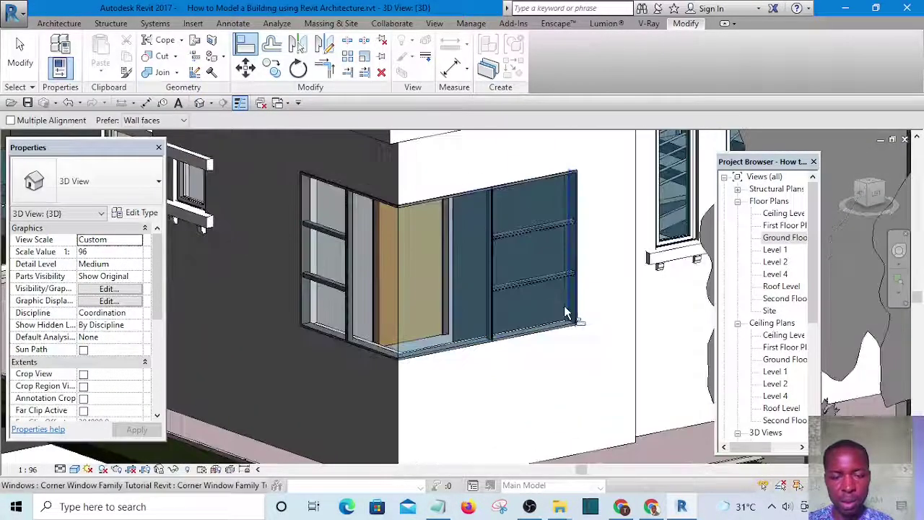
pyautogui.keyDown('shift'); pyautogui.moveTo(553, 314); pyautogui.dragTo(531, 334, button='middle'); pyautogui.keyUp('shift')
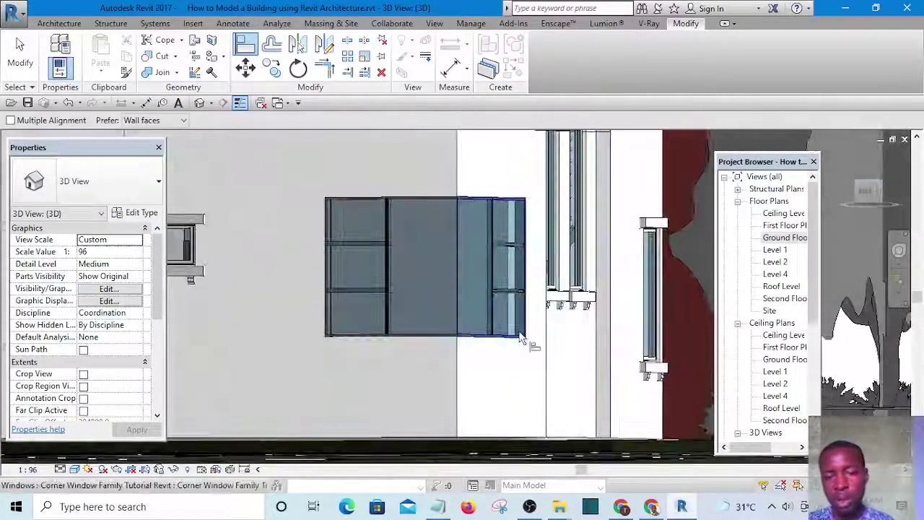
pyautogui.press('Escape')
pyautogui.click(488, 322)
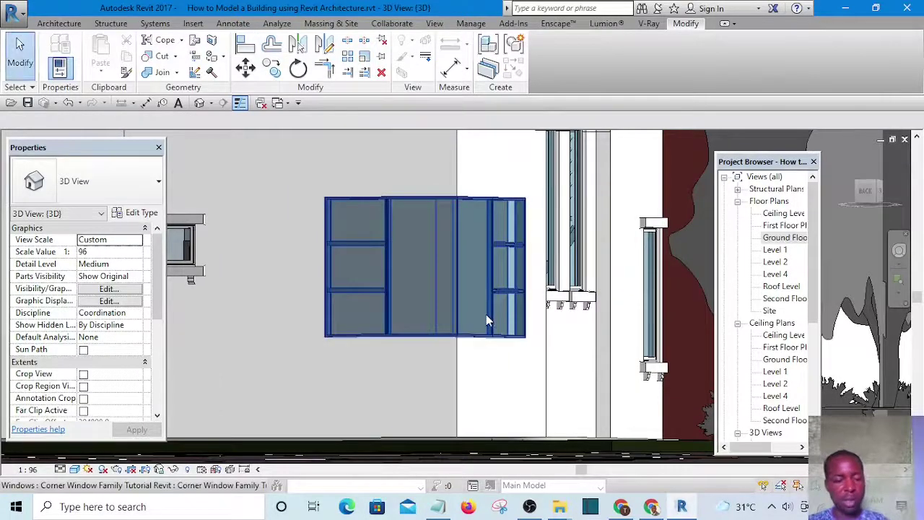
pyautogui.moveTo(486, 324)
pyautogui.keyDown('shift'); pyautogui.mouseDown(button='middle')
pyautogui.moveTo(469, 368)
pyautogui.moveTo(497, 391)
pyautogui.moveTo(474, 344)
pyautogui.moveTo(506, 351)
pyautogui.moveTo(538, 393)
pyautogui.moveTo(501, 402)
pyautogui.moveTo(524, 427)
pyautogui.moveTo(514, 325)
pyautogui.mouseUp(button='middle'); pyautogui.keyUp('shift')
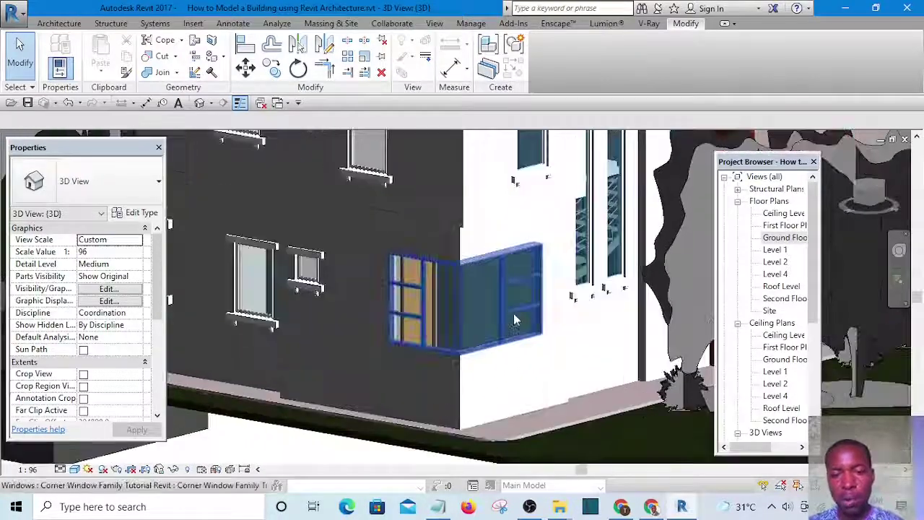
pyautogui.click(514, 313)
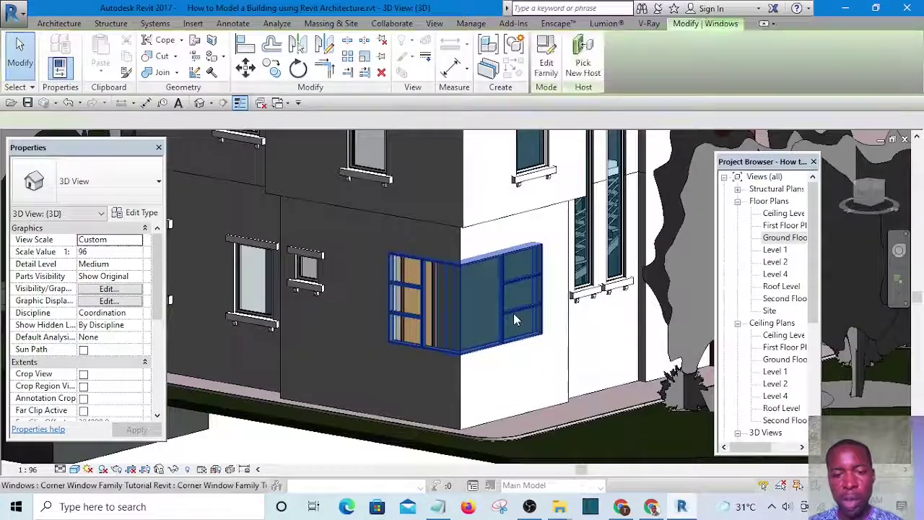
pyautogui.click(137, 213)
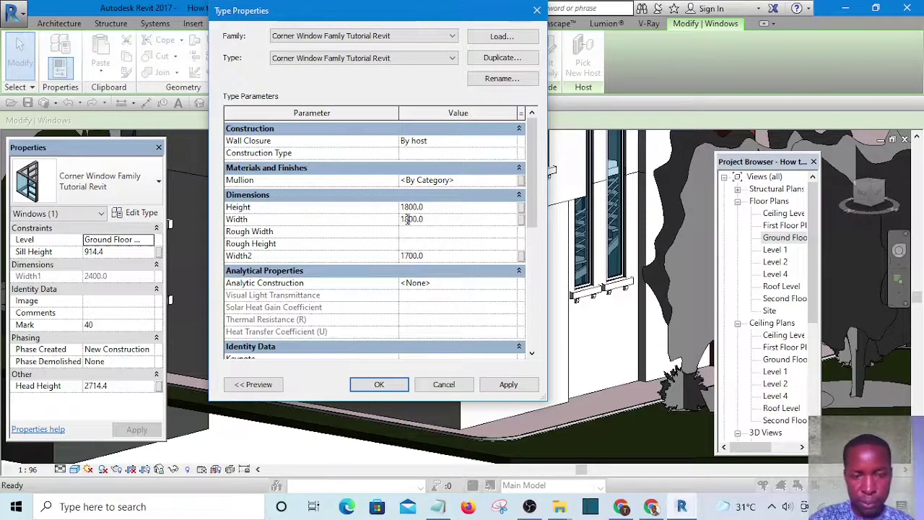
pyautogui.click(379, 384)
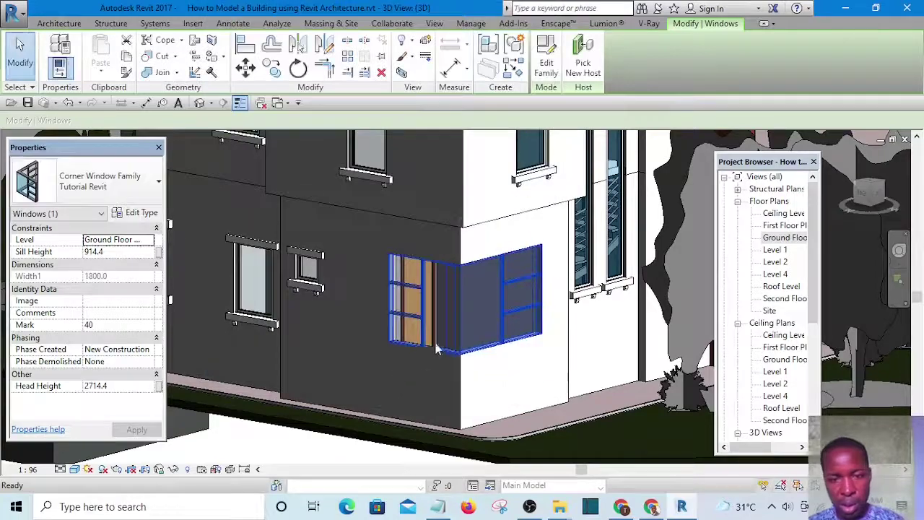
pyautogui.keyDown('shift'); pyautogui.moveTo(436, 344); pyautogui.dragTo(342, 283, button='middle'); pyautogui.keyUp('shift')
pyautogui.scroll(-2, 342, 281)
pyautogui.click(465, 385)
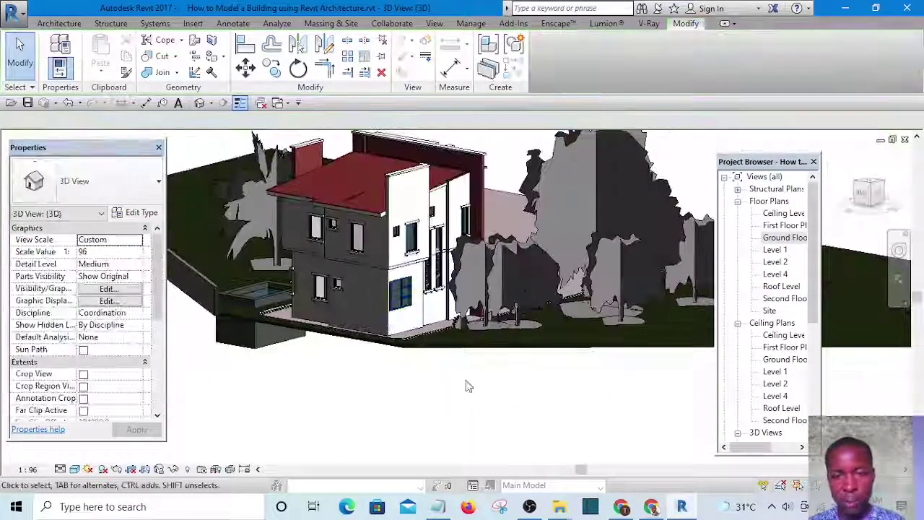
# - Open the ground floor plan and try to align the corner window's outer edge near the guest room corner with the Align tool
pyautogui.doubleClick(783, 238)
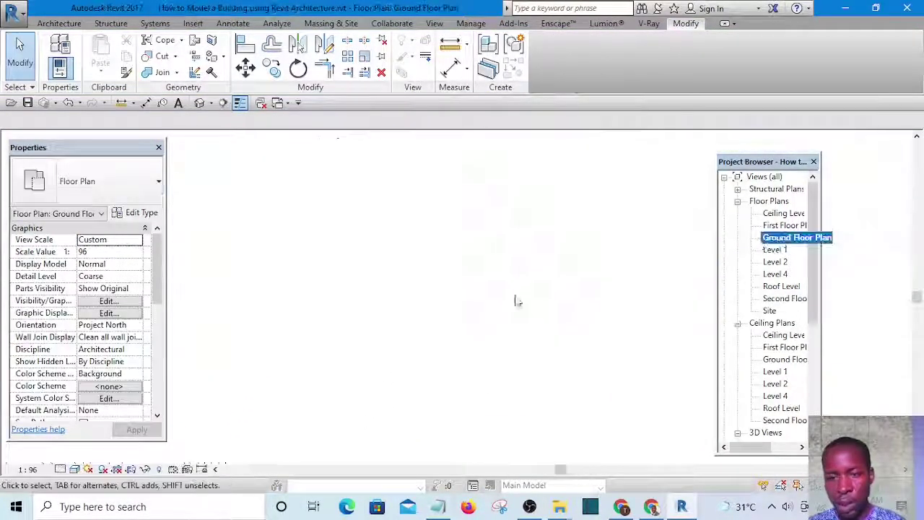
pyautogui.scroll(2, 448, 288)
pyautogui.scroll(3, 433, 261)
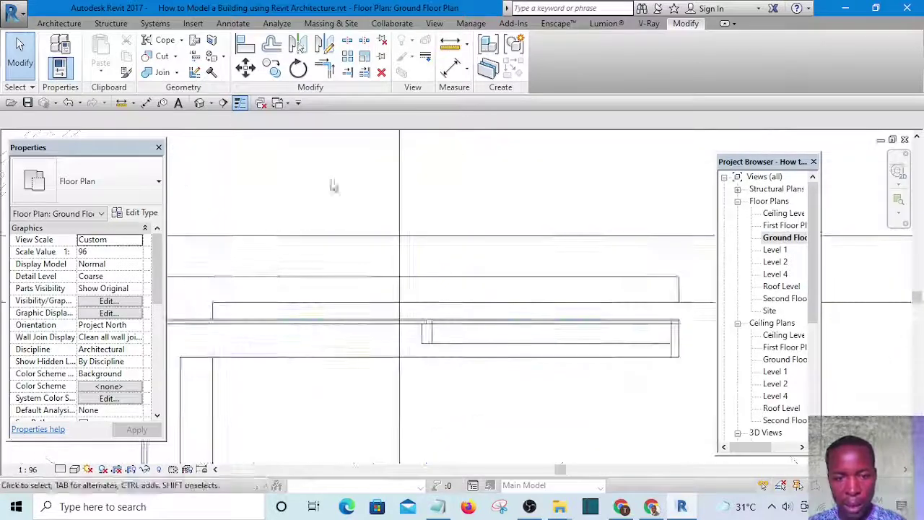
pyautogui.click(247, 45)
pyautogui.scroll(-3, 305, 221)
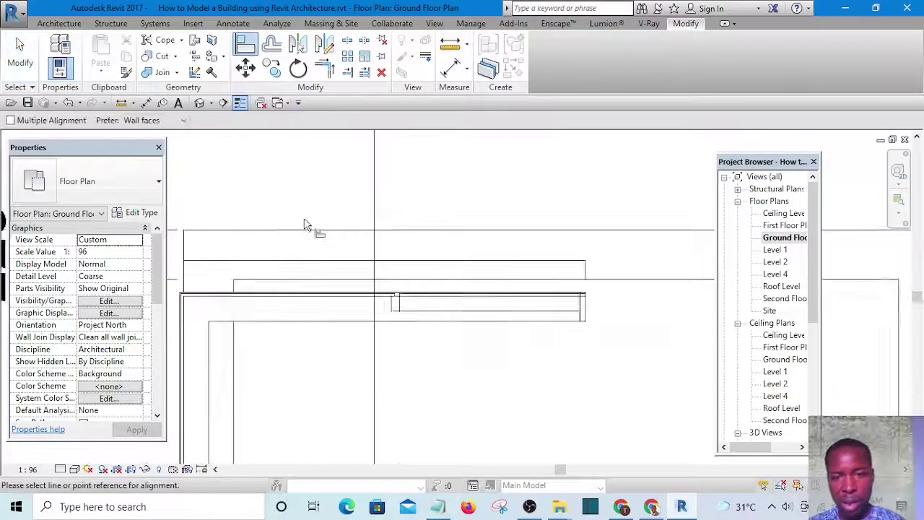
pyautogui.click(509, 229)
pyautogui.scroll(2, 480, 284)
pyautogui.scroll(-2, 488, 278)
pyautogui.scroll(2, 499, 264)
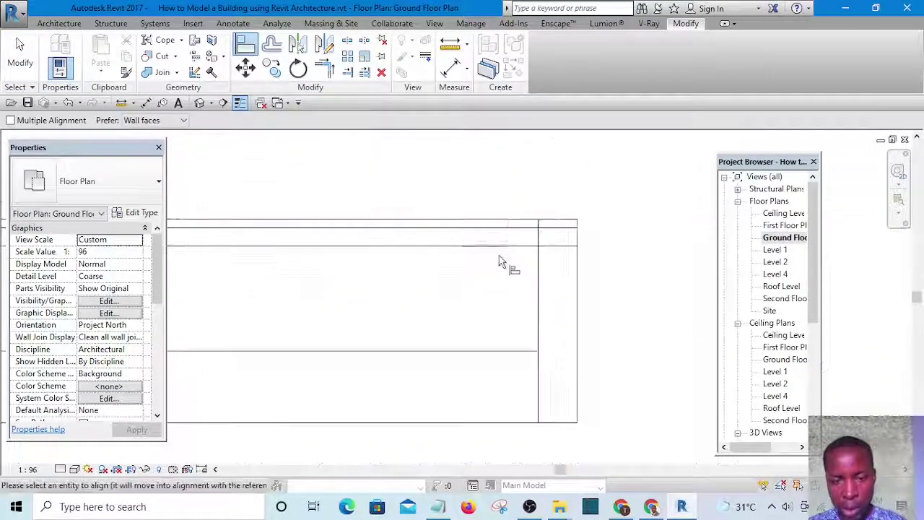
pyautogui.click(507, 229)
pyautogui.scroll(-5, 525, 278)
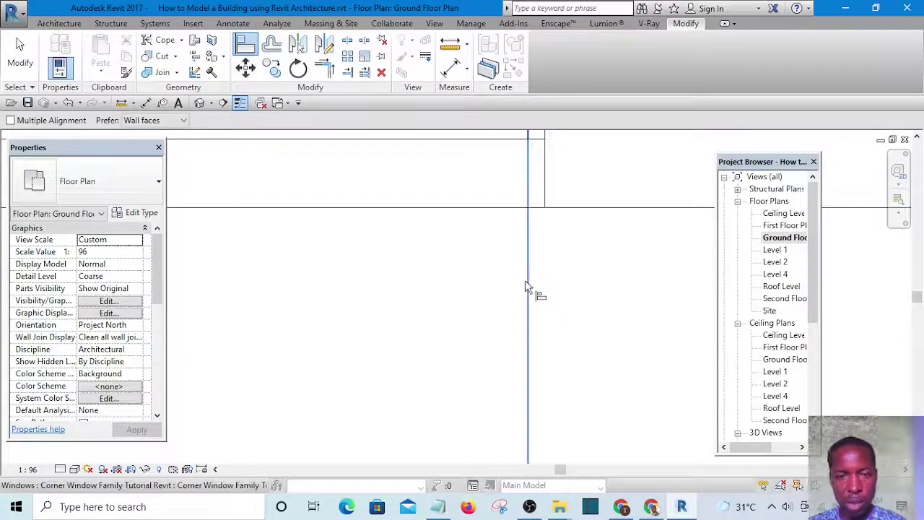
# - Align the corner window's horizontal outer edge with the outer face of the guest room's 225 external wall
pyautogui.scroll(3, 553, 260)
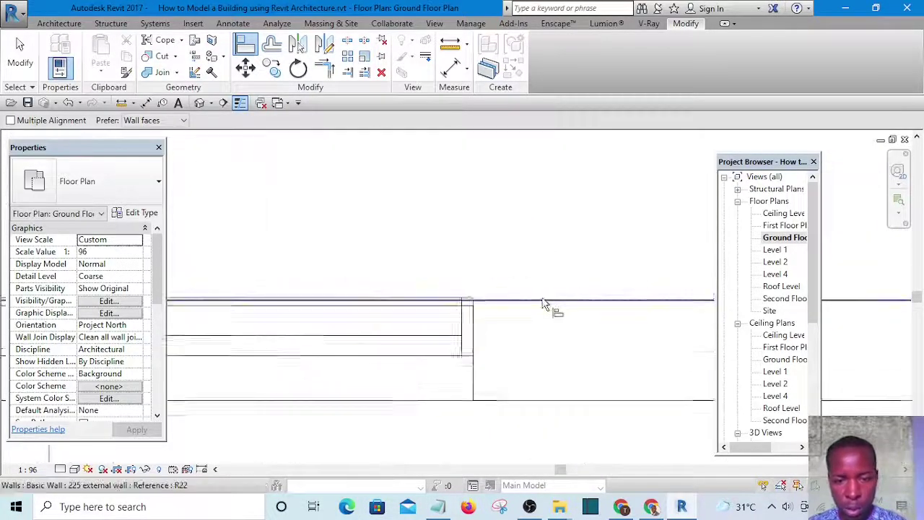
pyautogui.click(474, 301)
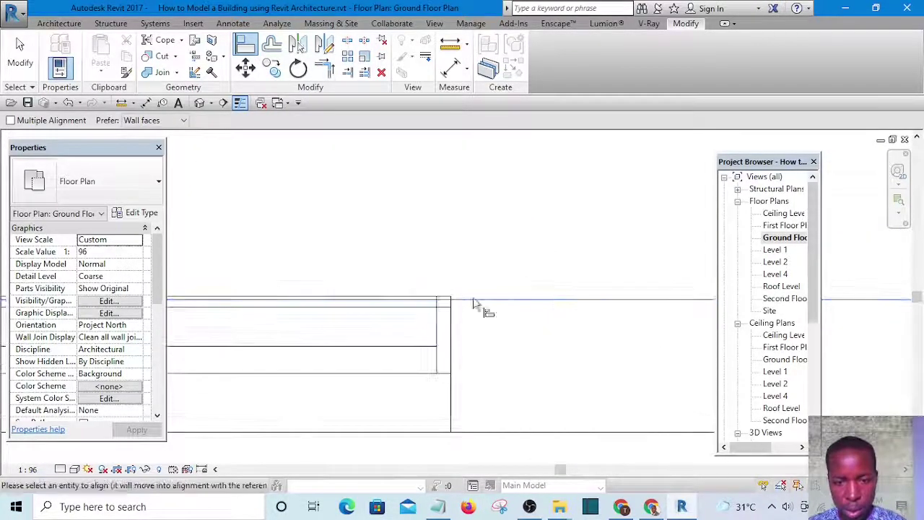
pyautogui.click(428, 313)
pyautogui.scroll(-6, 535, 254)
pyautogui.scroll(4, 405, 325)
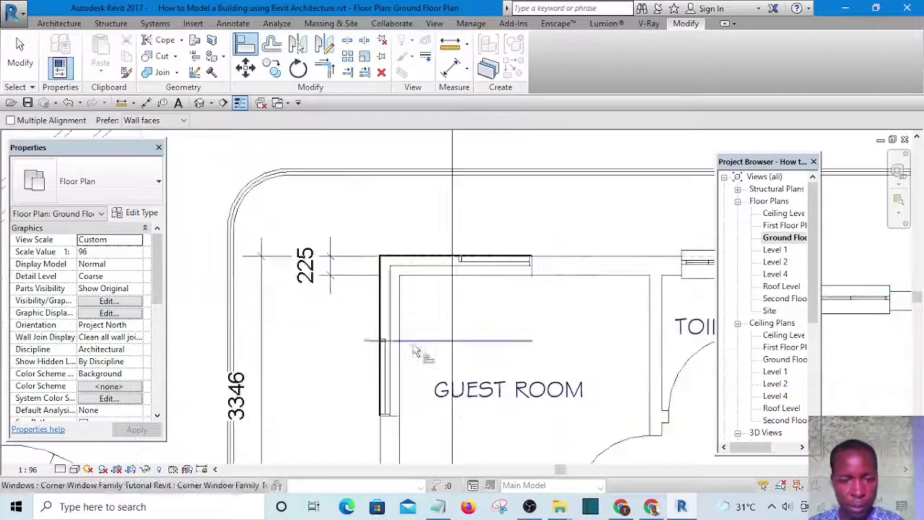
pyautogui.press('Escape')
pyautogui.press('Escape')
# - Examine how the corner window sits against both wall faces, first in the ground floor plan and then around the building corner in 3D
pyautogui.scroll(-2, 344, 260)
pyautogui.scroll(3, 371, 398)
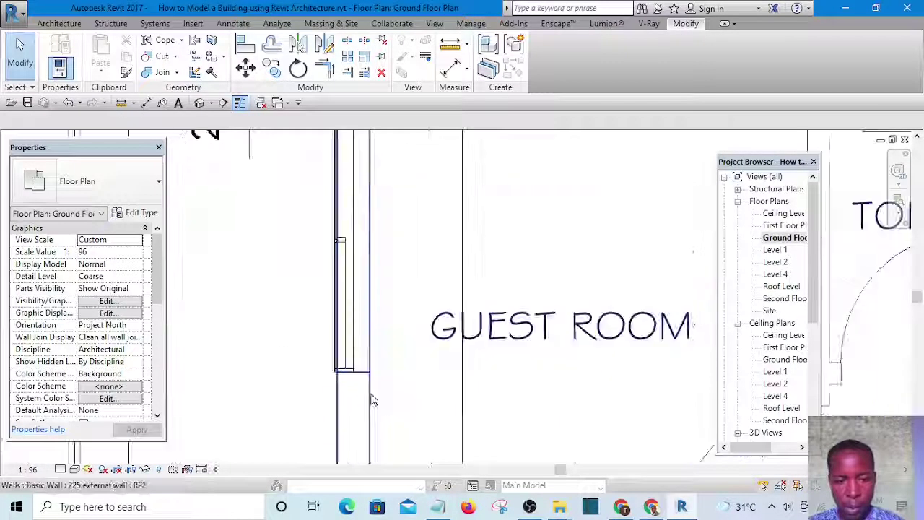
pyautogui.click(211, 104)
pyautogui.click(246, 134)
pyautogui.scroll(3, 350, 291)
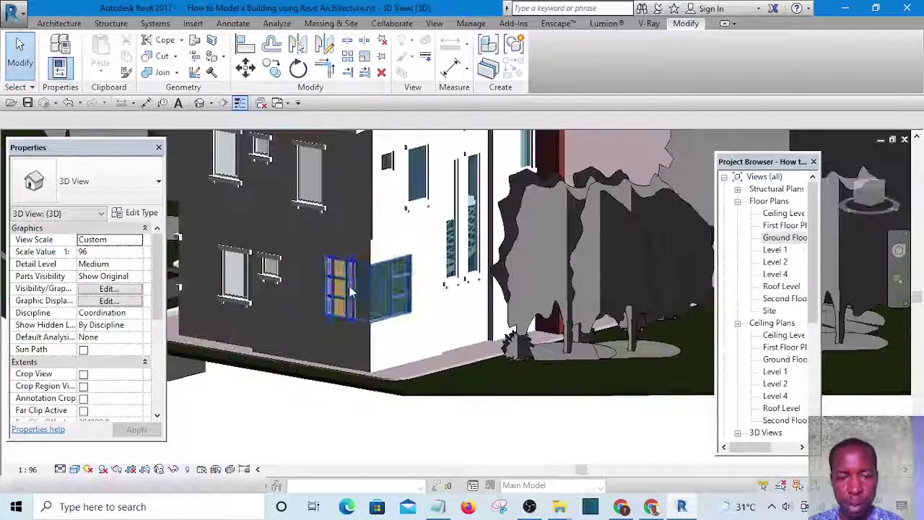
pyautogui.scroll(2, 350, 291)
pyautogui.keyDown('shift'); pyautogui.moveTo(500, 391); pyautogui.dragTo(582, 399, button='middle'); pyautogui.keyUp('shift')
pyautogui.scroll(2, 449, 377)
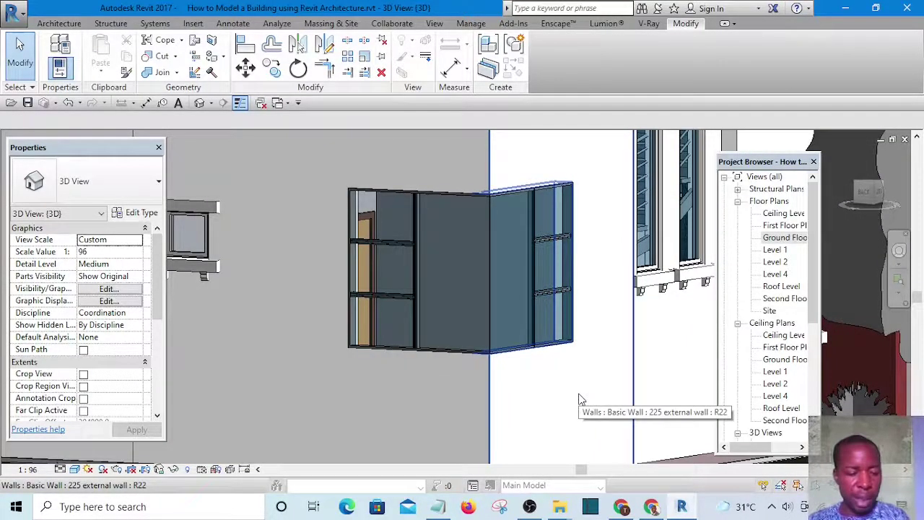
pyautogui.keyDown('shift'); pyautogui.moveTo(581, 399); pyautogui.dragTo(534, 363, button='middle'); pyautogui.keyUp('shift')
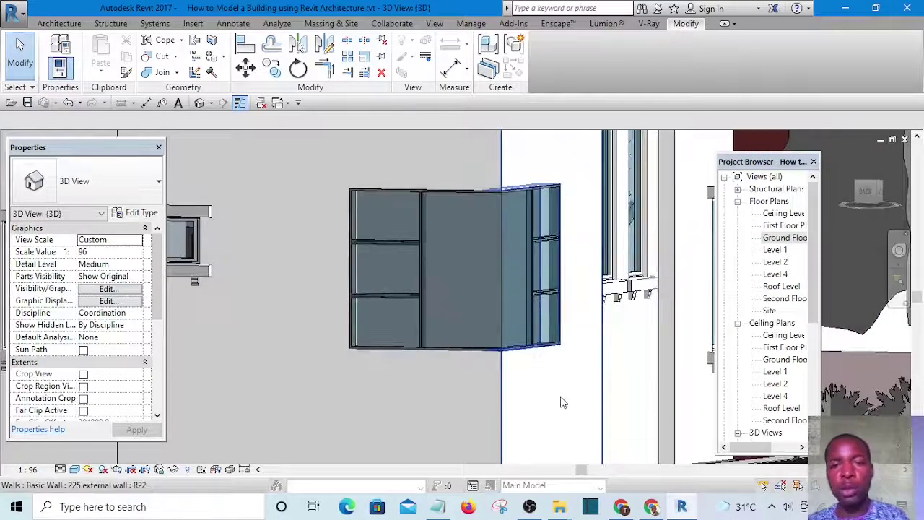